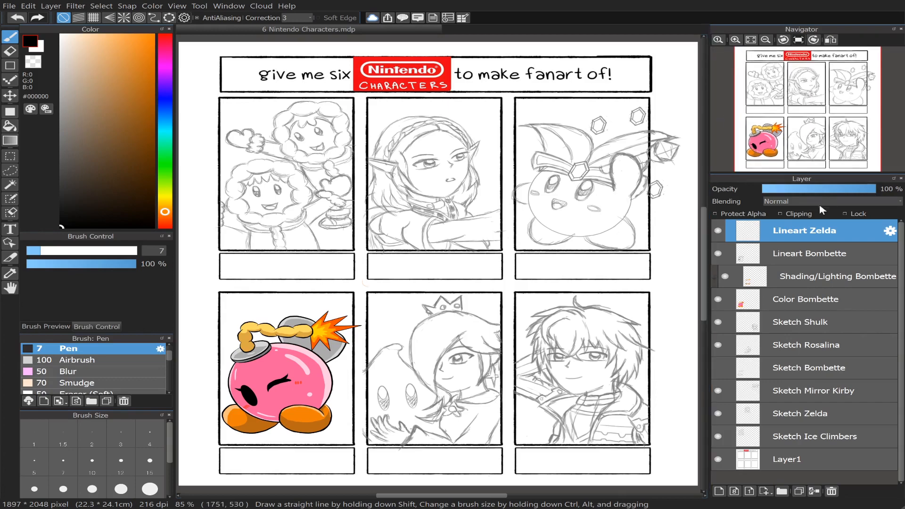
- Lower the opacity of the Sketch Zelda layer to 23% so it serves as a faint tracing guide
scroll(794, 123, up, 5)
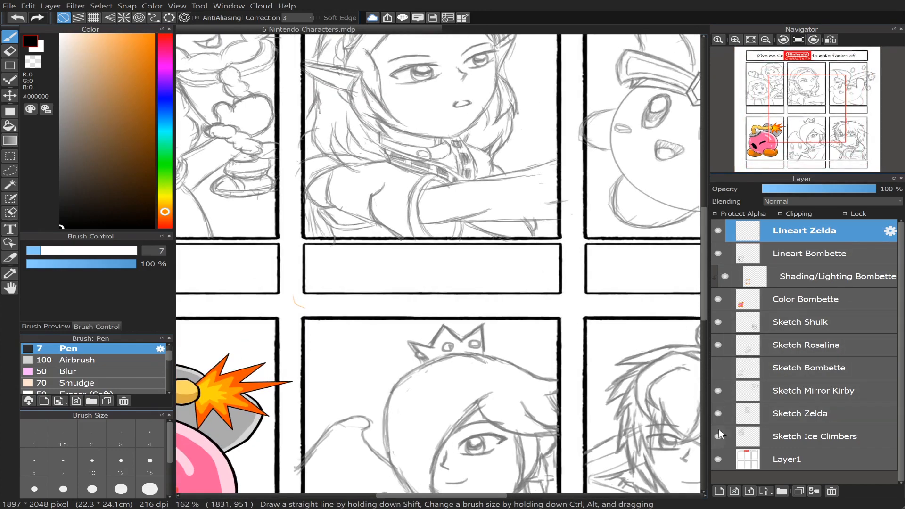
click(822, 404)
click(788, 192)
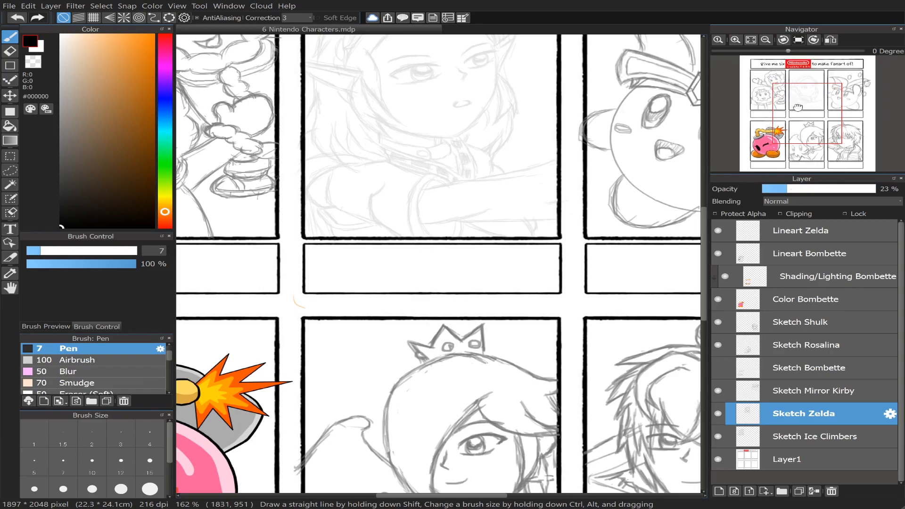
scroll(805, 109, up, 2)
mouse_move(805, 112)
mouse_down()
mouse_move(802, 121)
mouse_move(807, 94)
mouse_up()
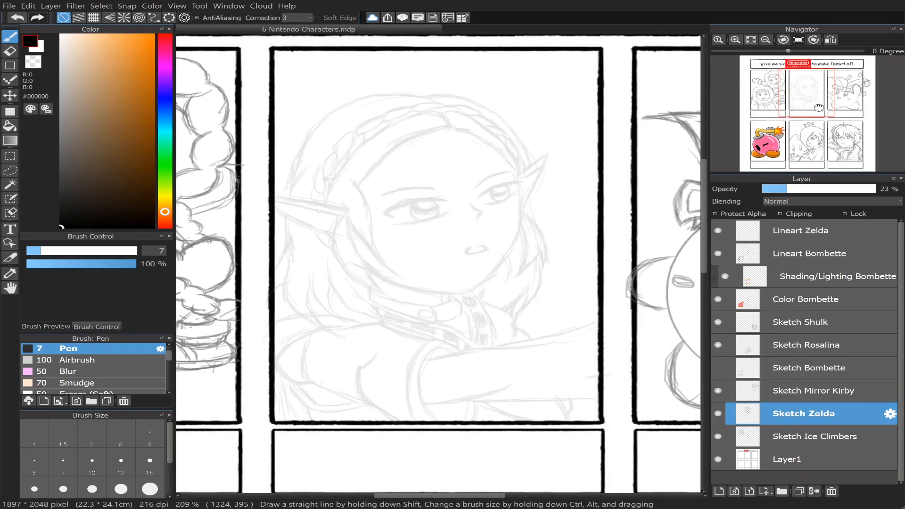
scroll(819, 103, down, 1)
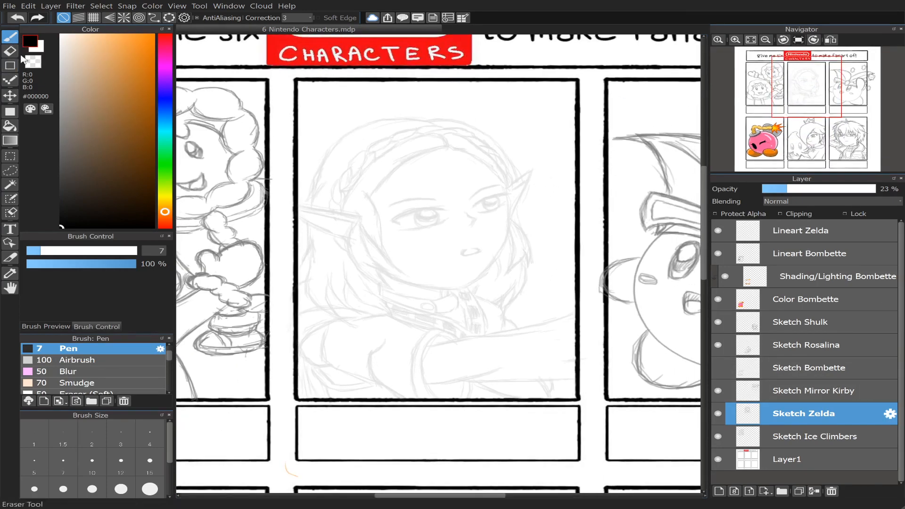
- Choose the Pen (Sharp) brush at size 7 and make the Lineart Zelda layer active
scroll(170, 360, up, 1)
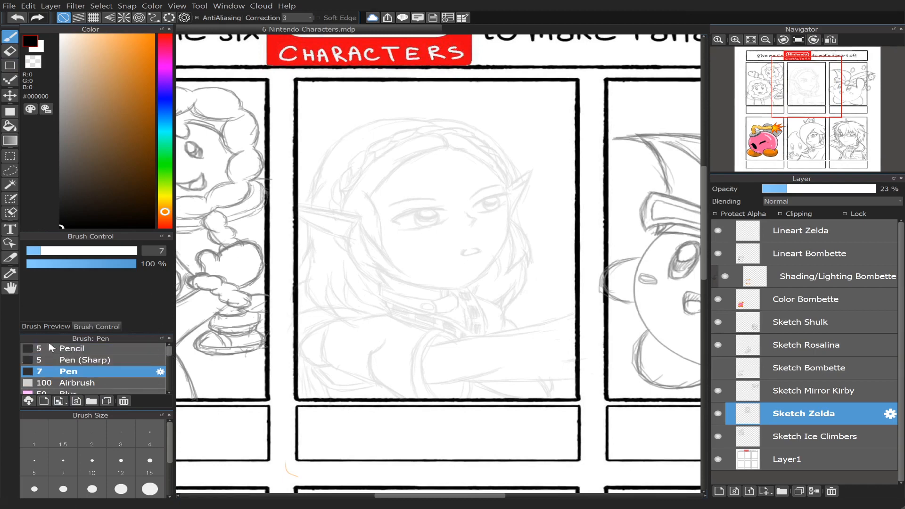
click(89, 360)
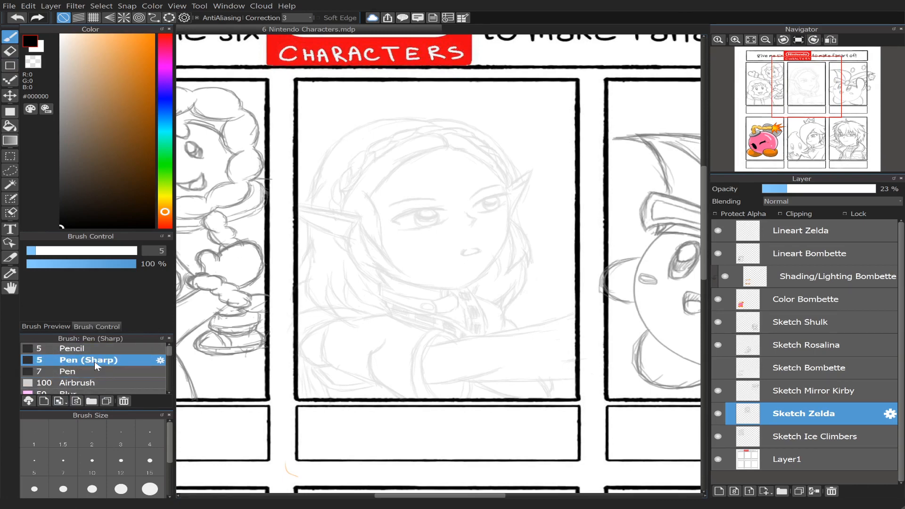
click(65, 464)
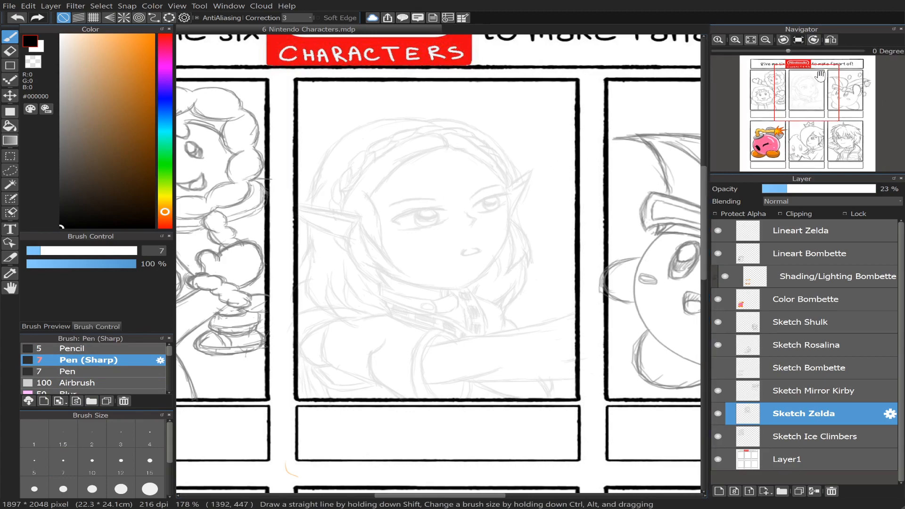
scroll(816, 84, up, 1)
scroll(815, 85, up, 2)
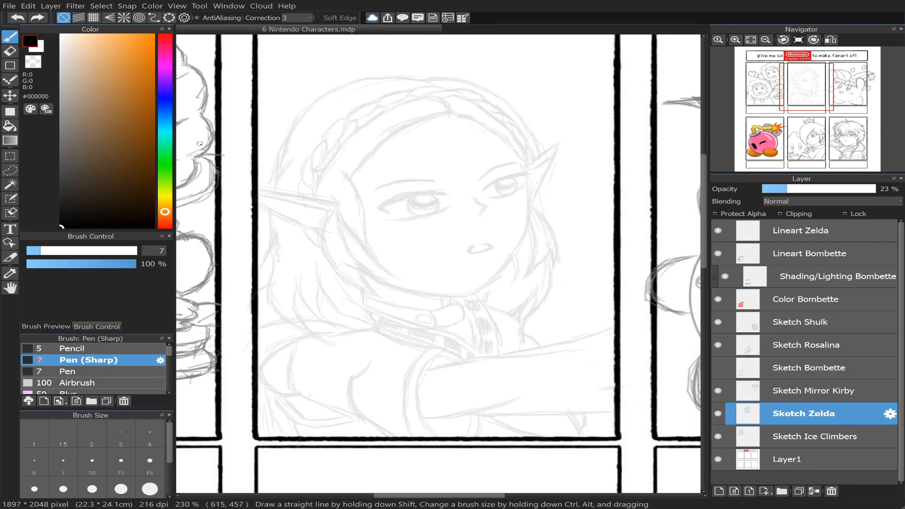
click(878, 230)
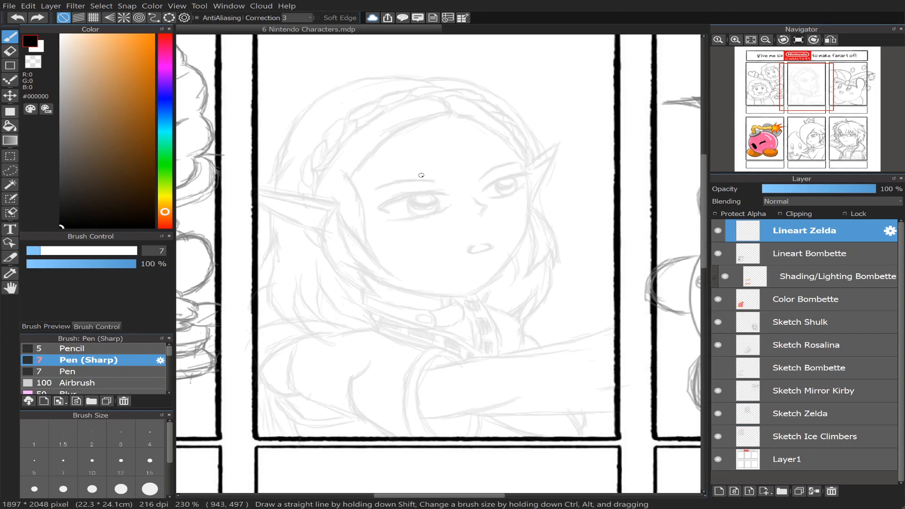
mouse_move(344, 173)
mouse_down()
mouse_move(361, 195)
mouse_move(371, 250)
mouse_up()
key(ctrl+z)
drag(344, 173, 382, 265)
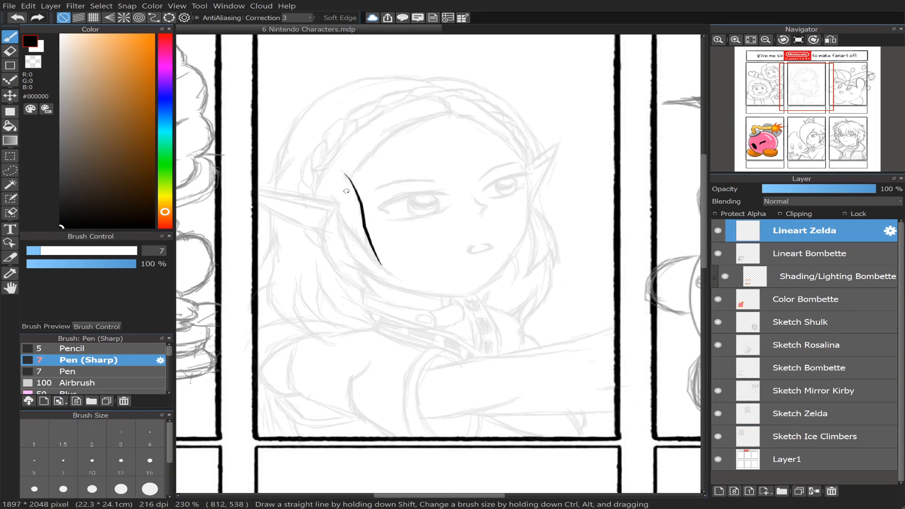
key(ctrl+z)
scroll(829, 98, down, 3)
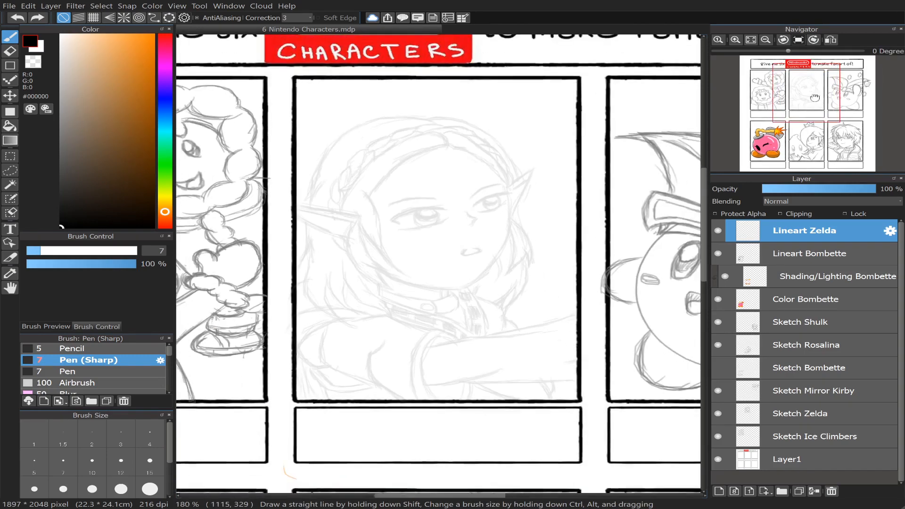
drag(368, 197, 383, 246)
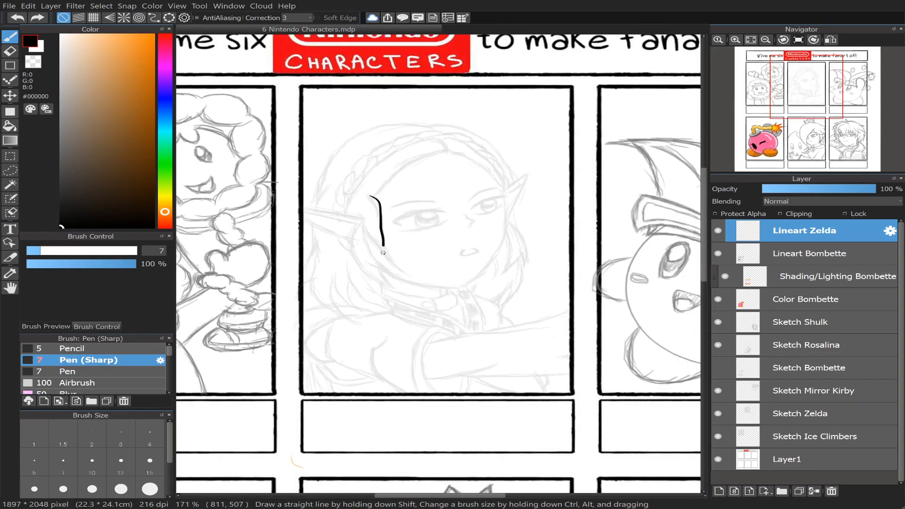
key(ctrl+z)
drag(371, 199, 382, 248)
key(ctrl+z)
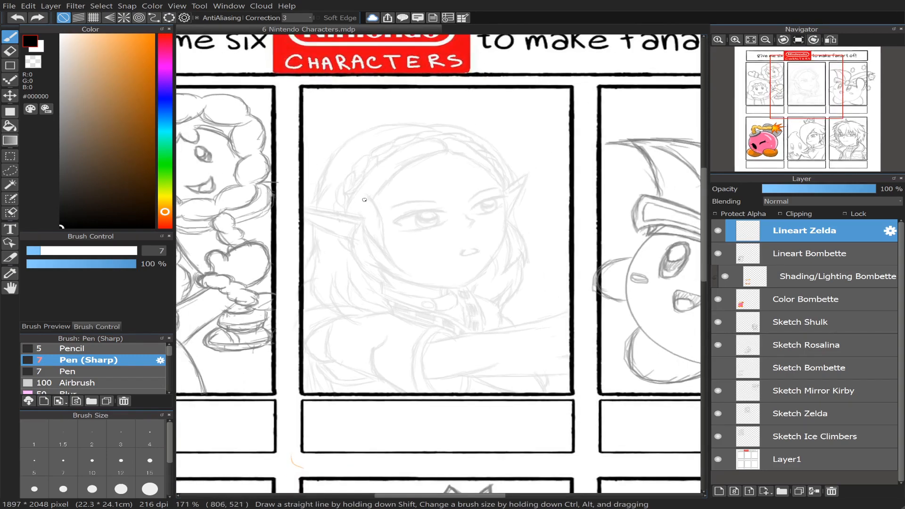
drag(367, 196, 383, 269)
key(ctrl+z)
mouse_move(367, 197)
mouse_down()
mouse_move(386, 250)
mouse_move(406, 271)
mouse_up()
key(ctrl+z)
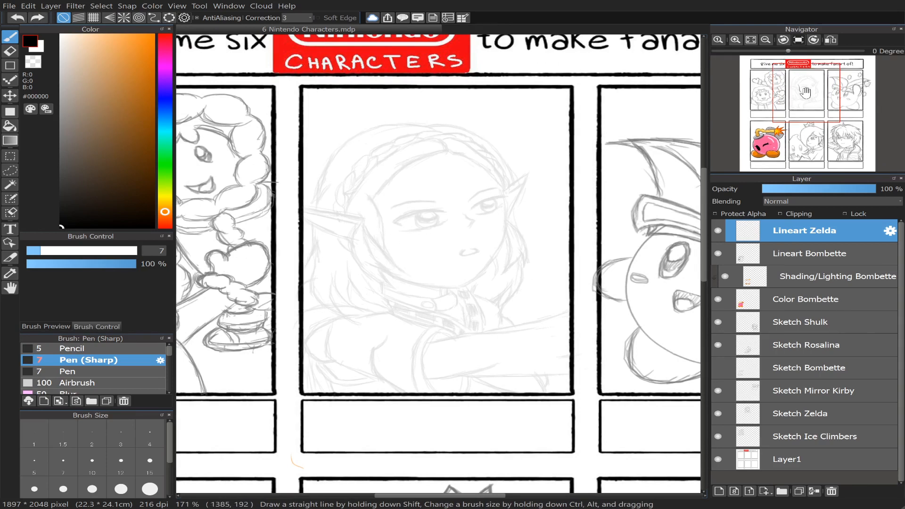
scroll(806, 92, up, 3)
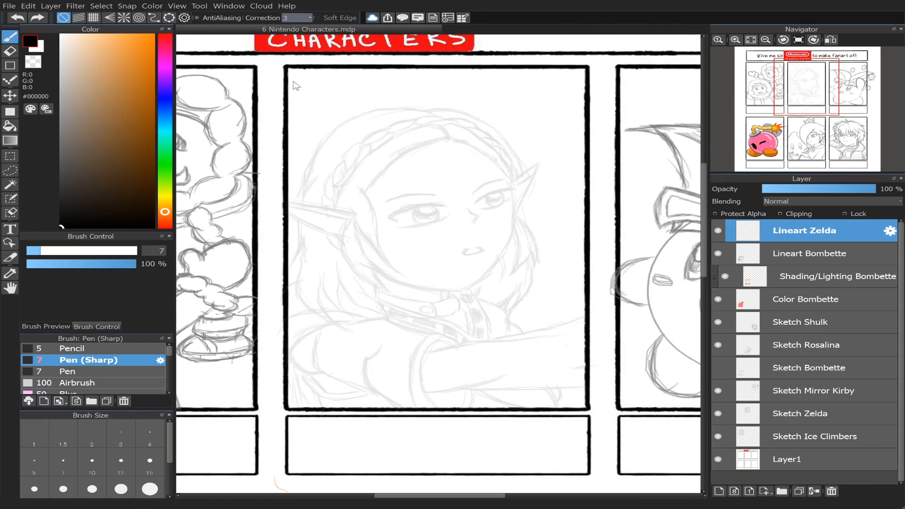
click(291, 124)
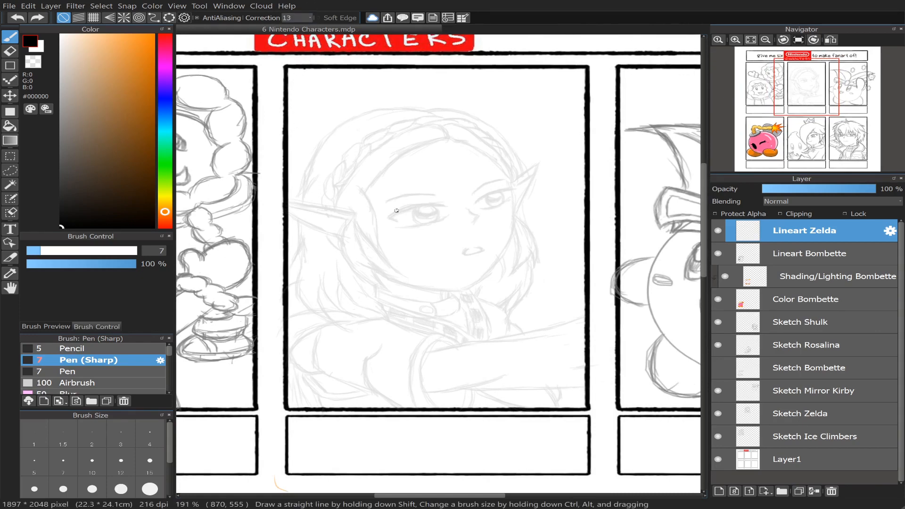
drag(374, 196, 404, 264)
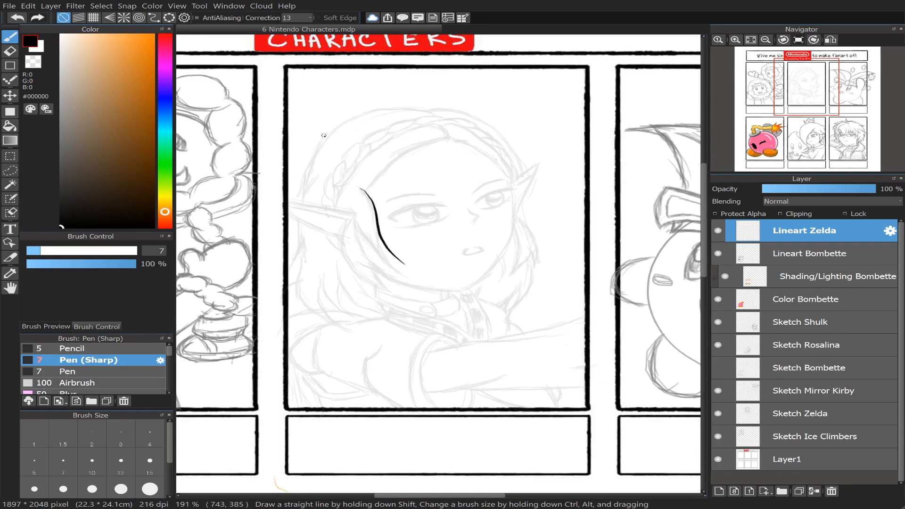
key(ctrl+z)
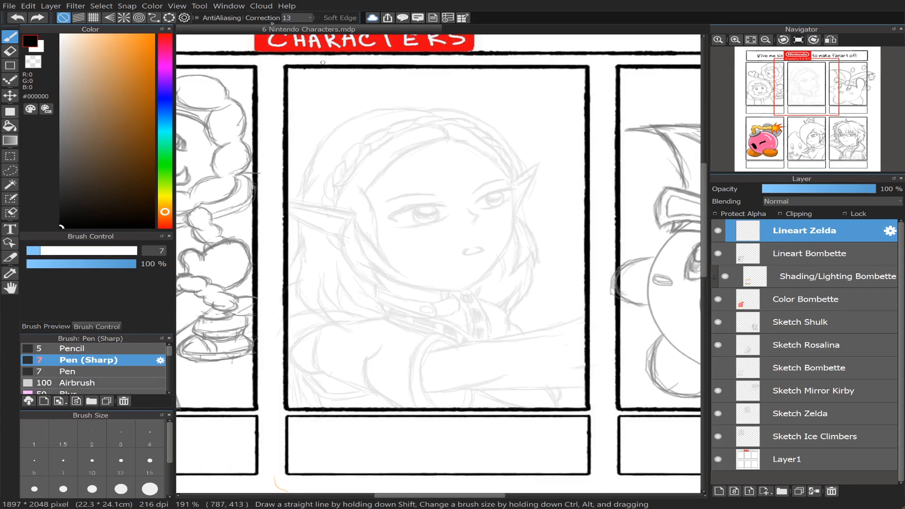
- Set the stroke correction to 25 and ink the curved line from Zelda's temple down the side of her face
click(308, 18)
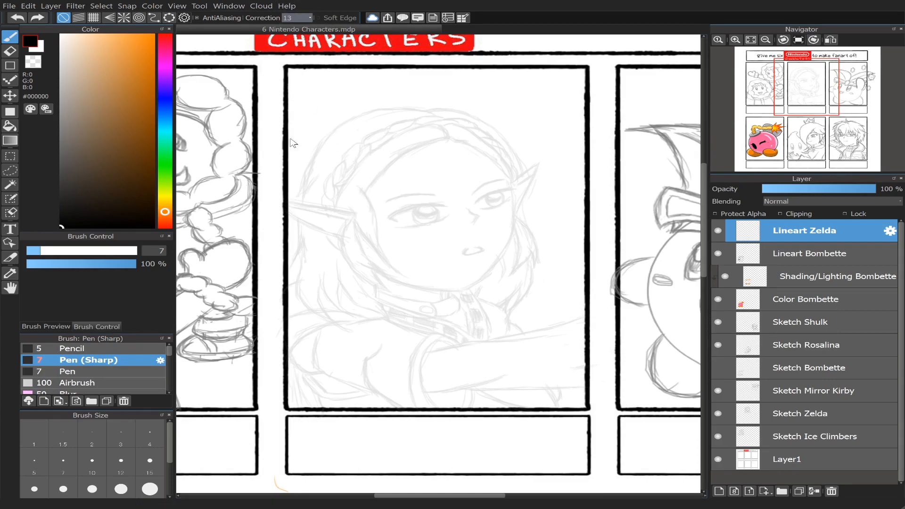
click(299, 210)
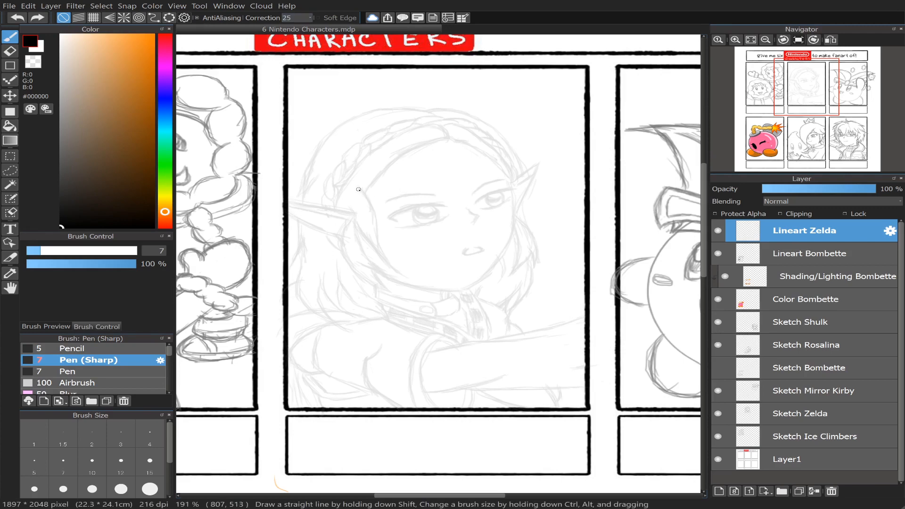
drag(359, 189, 379, 264)
key(ctrl+z)
drag(360, 189, 405, 277)
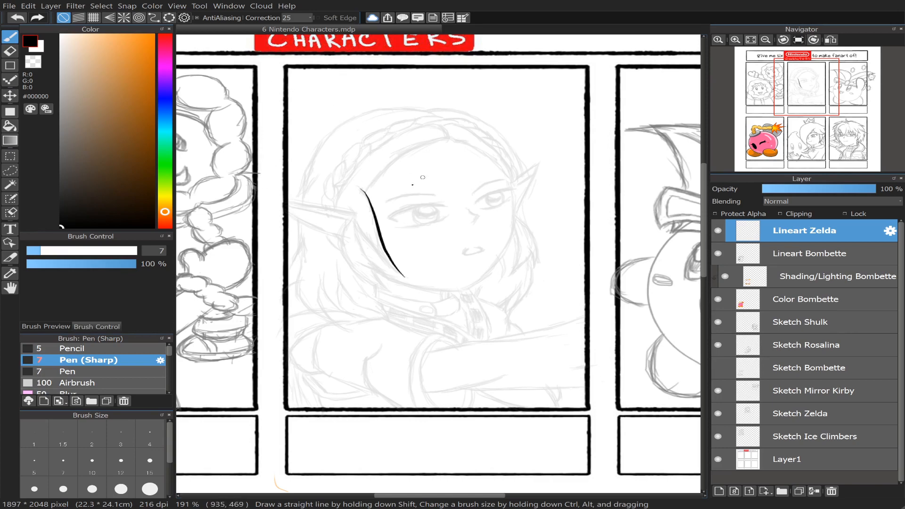
- With the canvas flipped, ink a size 10 strand line from the ear to the jaw, restore the view and erase the strand's upper tip
click(831, 39)
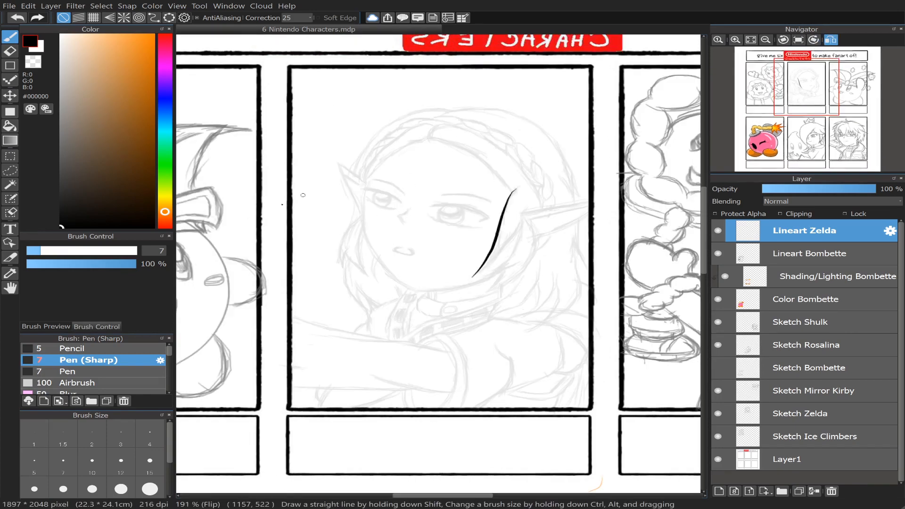
click(92, 462)
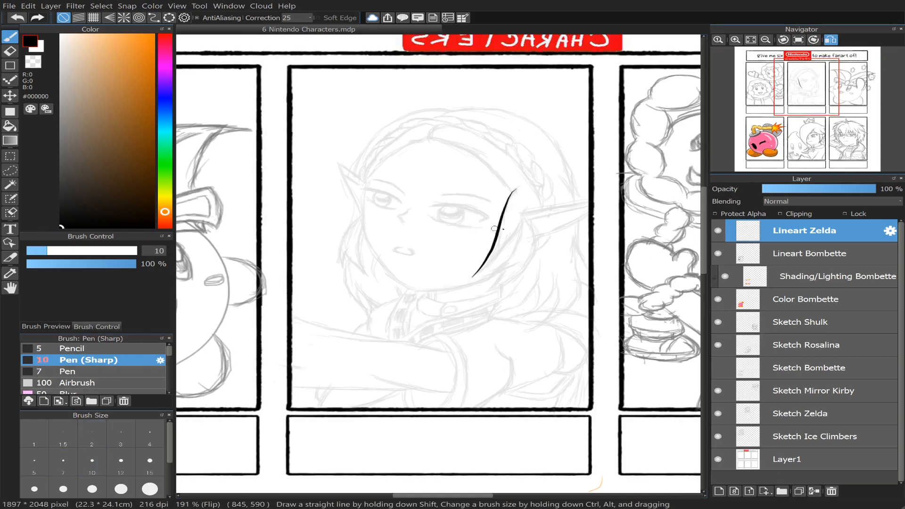
drag(531, 208, 496, 245)
key(ctrl+z)
drag(518, 198, 509, 233)
key(ctrl+z)
drag(536, 199, 474, 276)
click(828, 42)
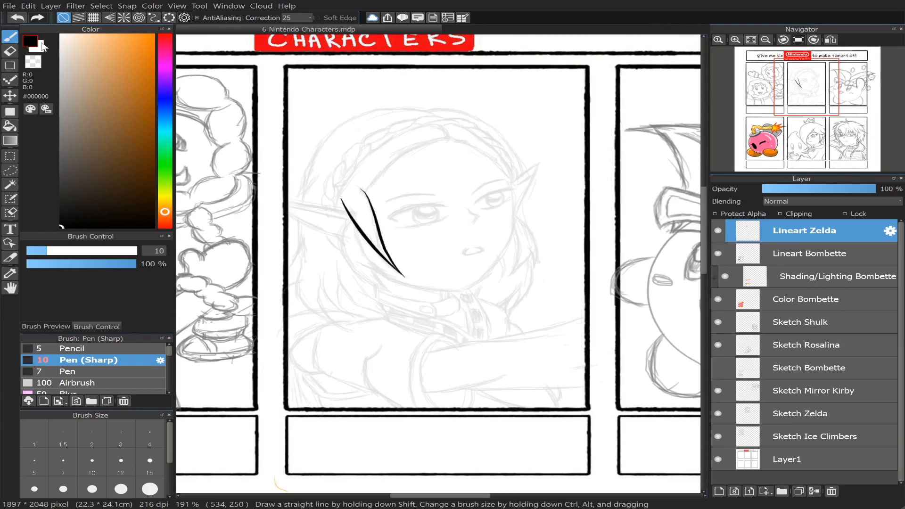
click(11, 51)
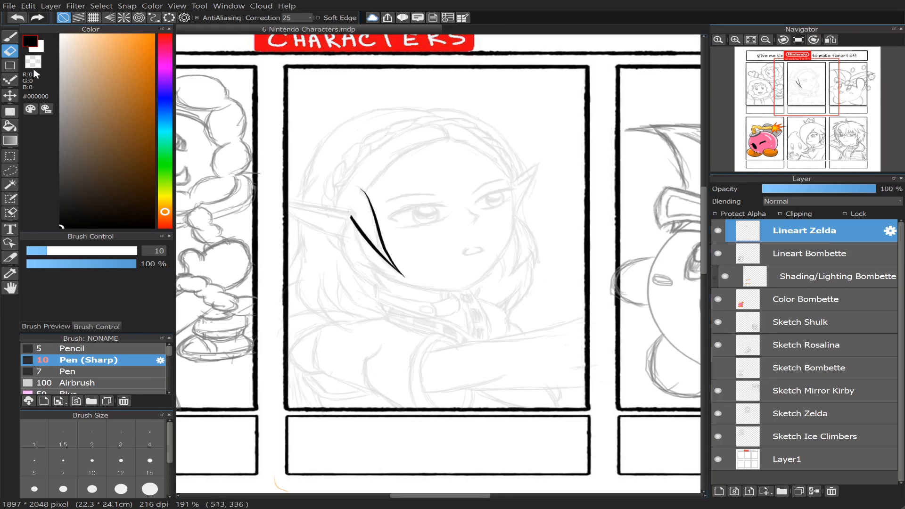
- Ink the outward-bulging hair curve from the ear down to the jaw with a size 7 pen and correction 30
click(9, 37)
click(56, 475)
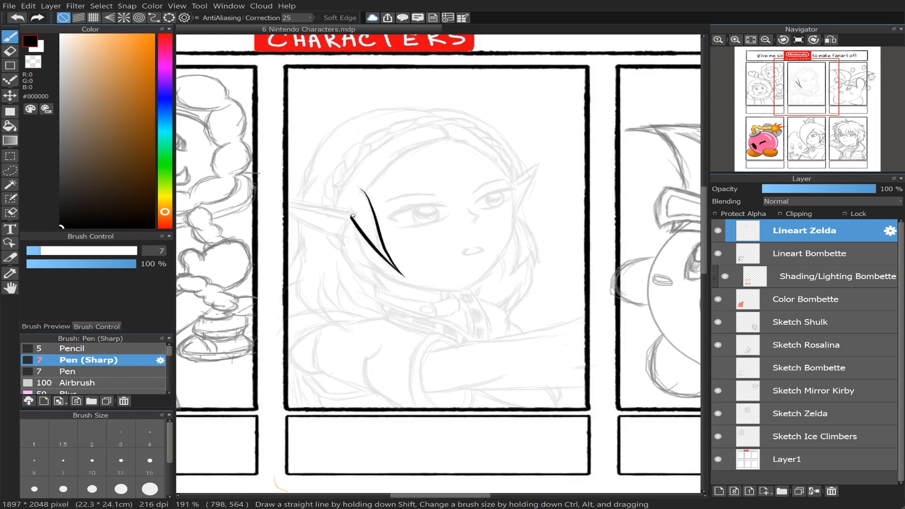
drag(350, 220, 378, 290)
key(ctrl+z)
drag(352, 213, 383, 302)
key(ctrl+z)
mouse_move(352, 214)
mouse_down()
mouse_move(337, 245)
mouse_move(391, 292)
mouse_up()
key(ctrl+z)
click(292, 246)
drag(350, 217, 383, 293)
key(ctrl+z)
mouse_move(350, 216)
mouse_down()
mouse_move(347, 259)
mouse_move(383, 292)
mouse_up()
key(ctrl+z)
drag(351, 216, 385, 293)
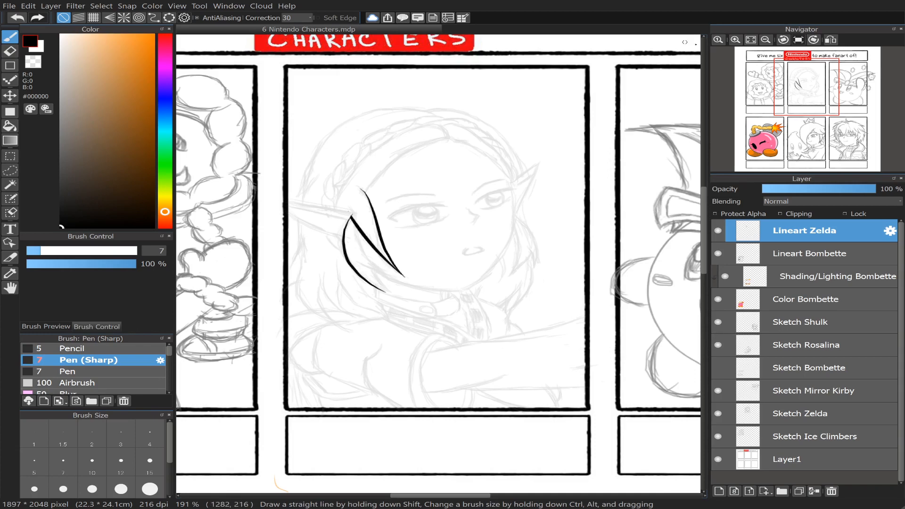
- Ink two short inner strands between the ear-to-jaw line and the outer hair curve, and erase their overshooting ends
scroll(797, 100, up, 2)
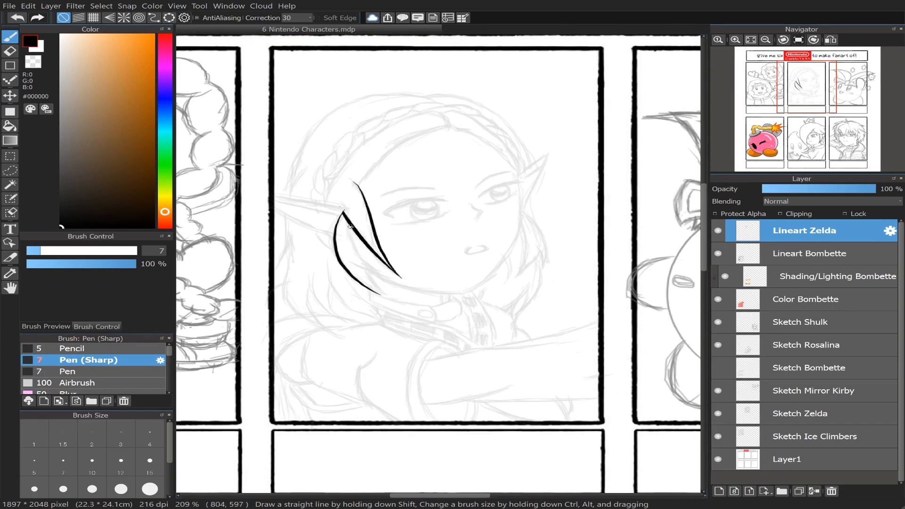
drag(350, 226, 390, 272)
key(ctrl+z)
drag(350, 231, 392, 282)
key(ctrl+z)
drag(349, 228, 395, 282)
mouse_move(351, 262)
mouse_down()
mouse_move(402, 284)
mouse_move(331, 254)
mouse_move(398, 283)
mouse_up()
key(ctrl+z)
key(ctrl+z)
key(ctrl+z)
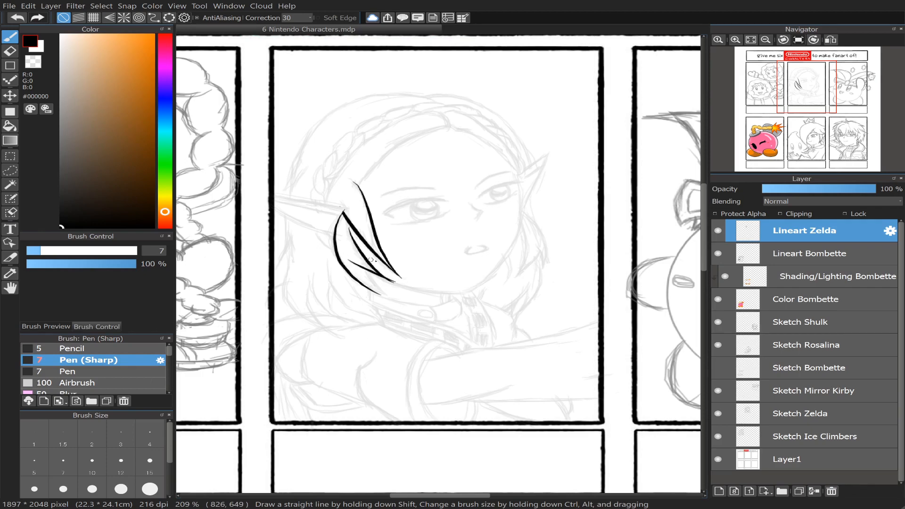
key(e)
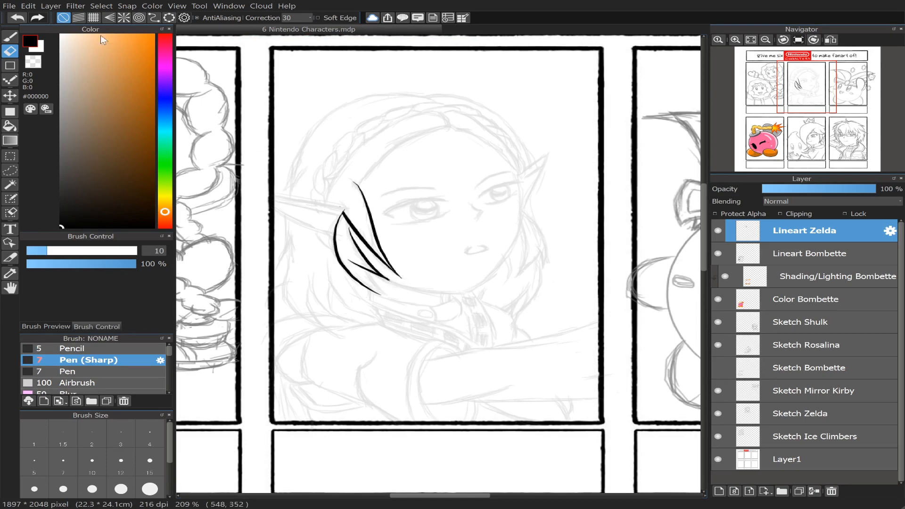
- Ink a short strand from the lower inner strand down to the outer curve's end and erase its overshooting tip
key(b)
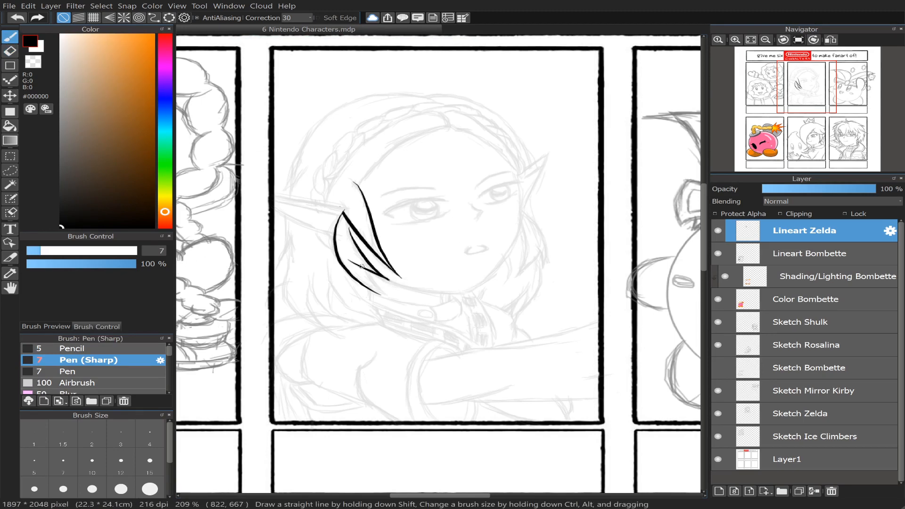
drag(380, 290, 393, 302)
key(ctrl+z)
drag(365, 271, 393, 299)
key(ctrl+z)
drag(362, 268, 387, 298)
key(ctrl+z)
drag(363, 268, 382, 297)
key(ctrl+z)
drag(363, 268, 391, 298)
key(ctrl+z)
drag(363, 268, 387, 300)
click(10, 51)
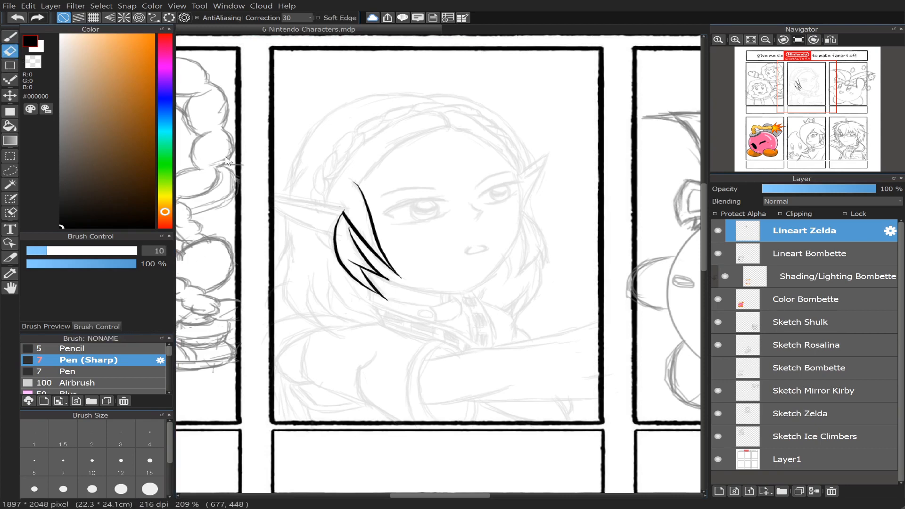
drag(376, 297, 394, 304)
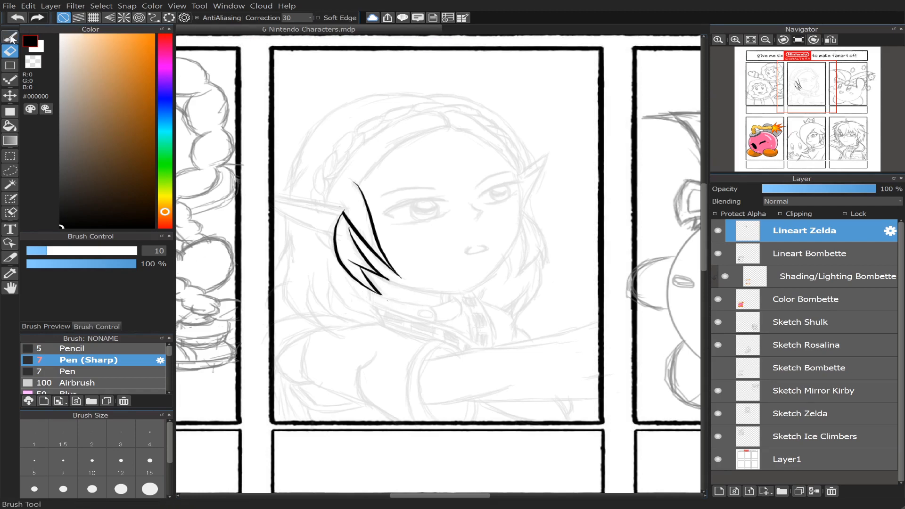
- With the canvas flipped, extend the tip of the hair lock beside the ear using the pen, and restore the normal view
click(11, 39)
click(831, 39)
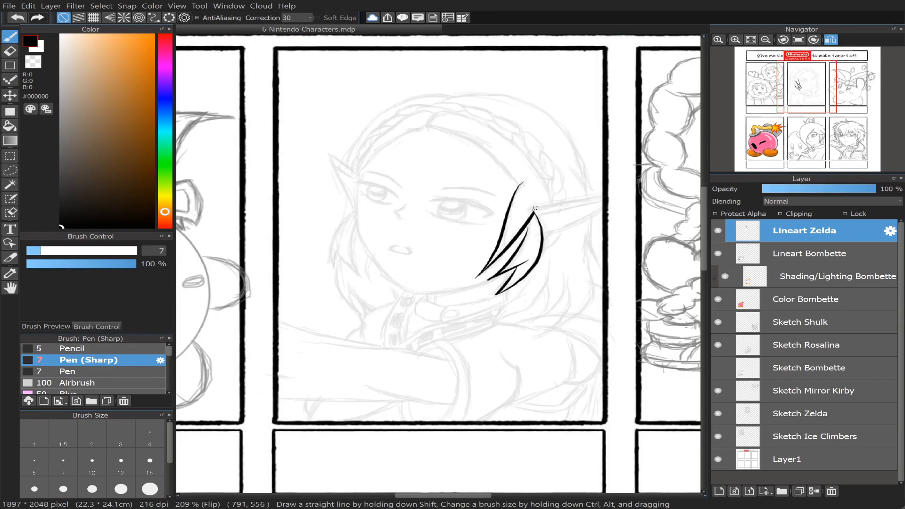
drag(529, 204, 538, 221)
click(831, 40)
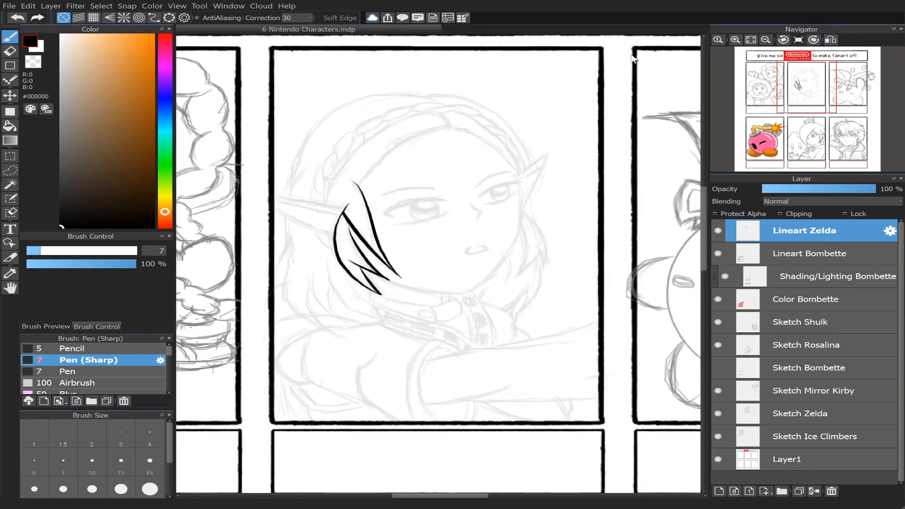
- With the canvas flipped, ink the long ear's upper edge with the size 7 pen and erase its overshoot past the panel border
click(831, 40)
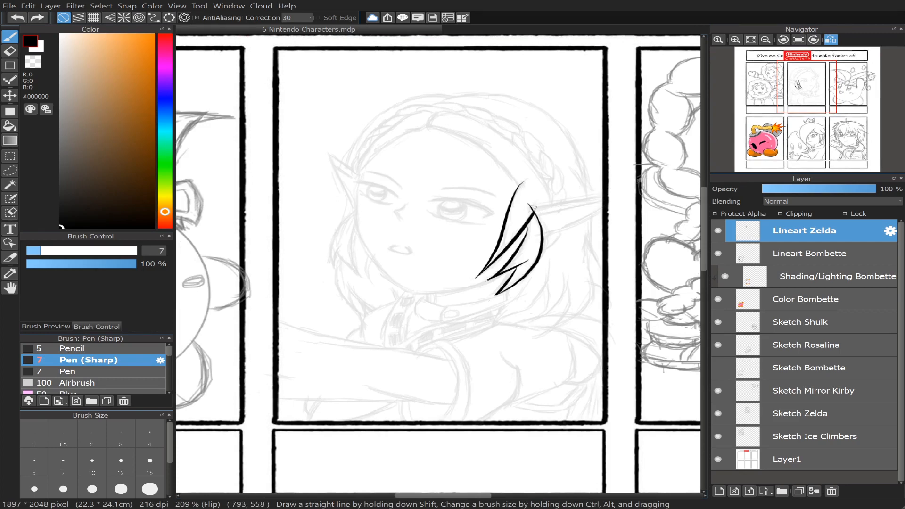
shift+click(621, 192)
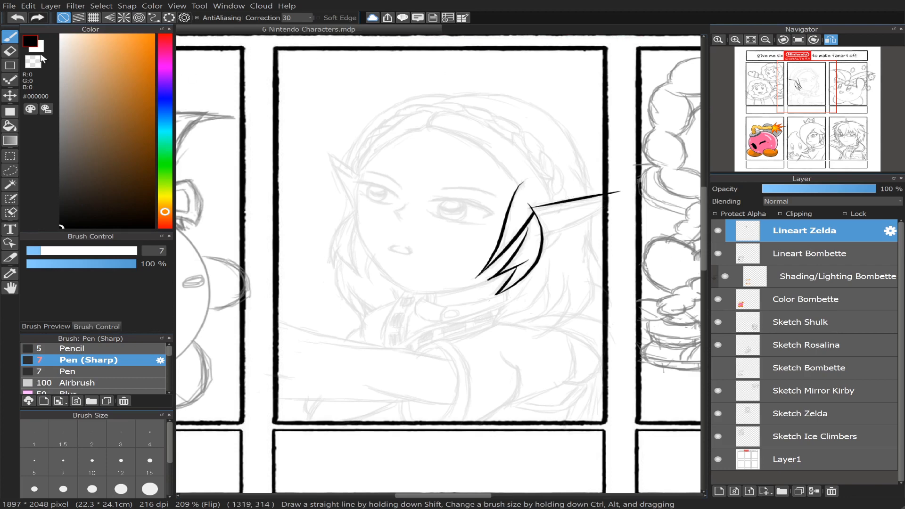
click(10, 51)
drag(606, 194, 616, 189)
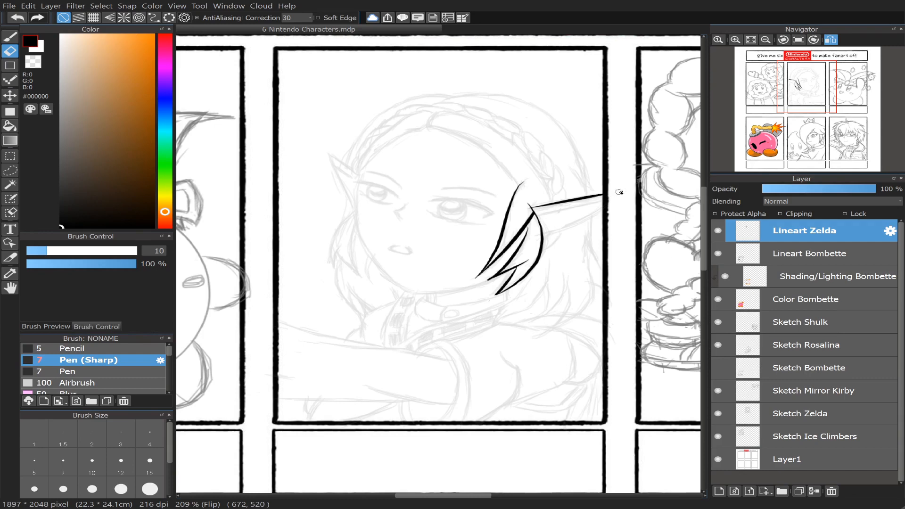
click(831, 40)
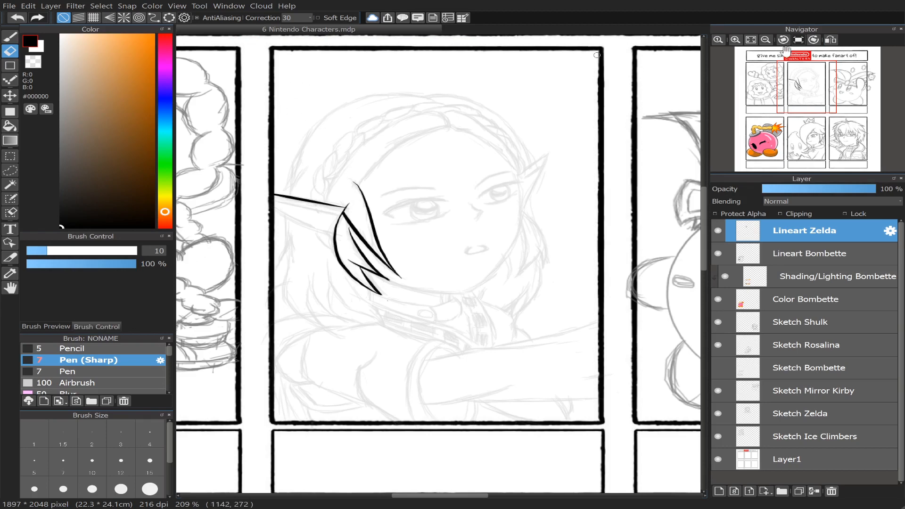
- With the canvas flipped, ink the long ear's lower edge from the outer hair curve to the panel border with a size 10 pen
click(14, 42)
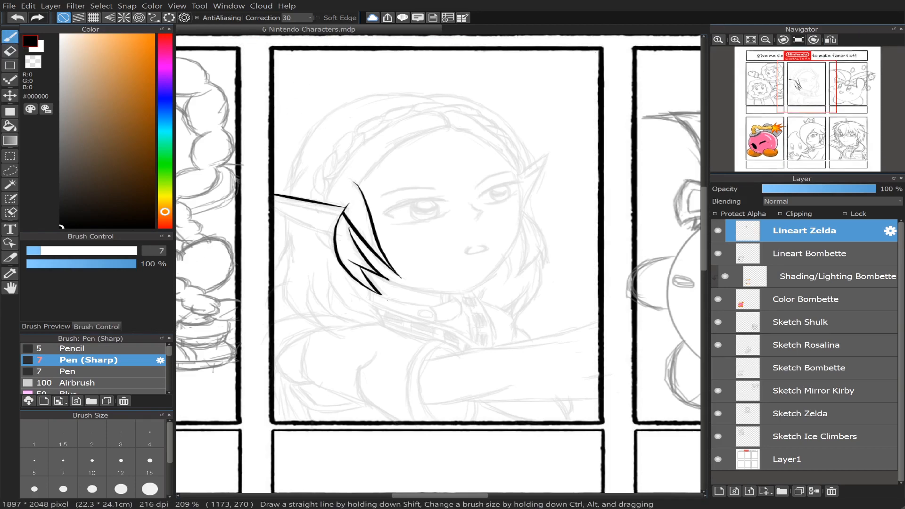
click(831, 39)
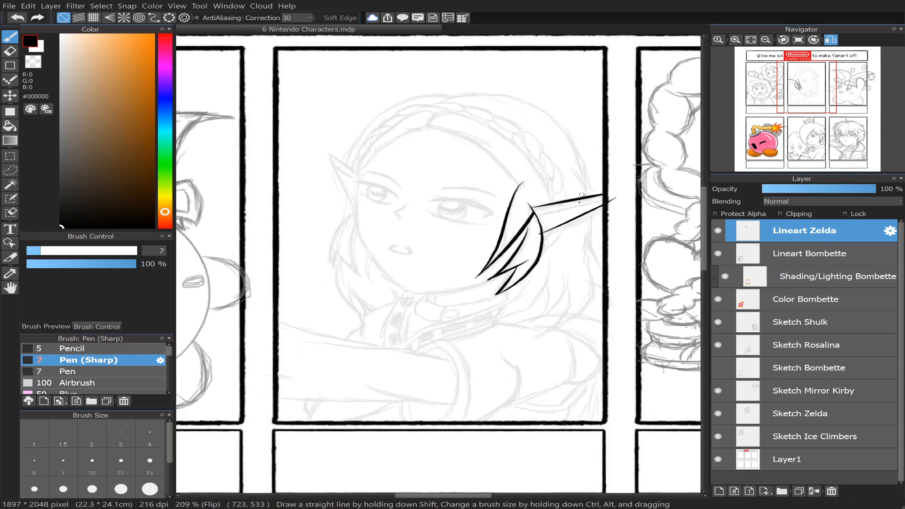
click(91, 463)
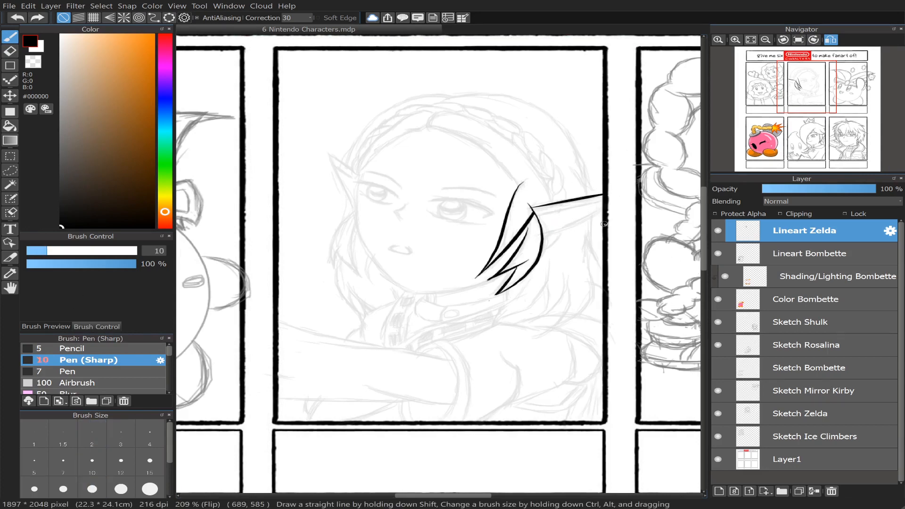
drag(542, 235, 614, 197)
key(ctrl+z)
drag(543, 235, 609, 198)
key(ctrl+z)
drag(548, 234, 620, 198)
key(ctrl+z)
drag(541, 235, 627, 198)
- Set the eraser size to 14.6, erase the lower ear line's overshoot past the panel border, and restore the normal view
key(e)
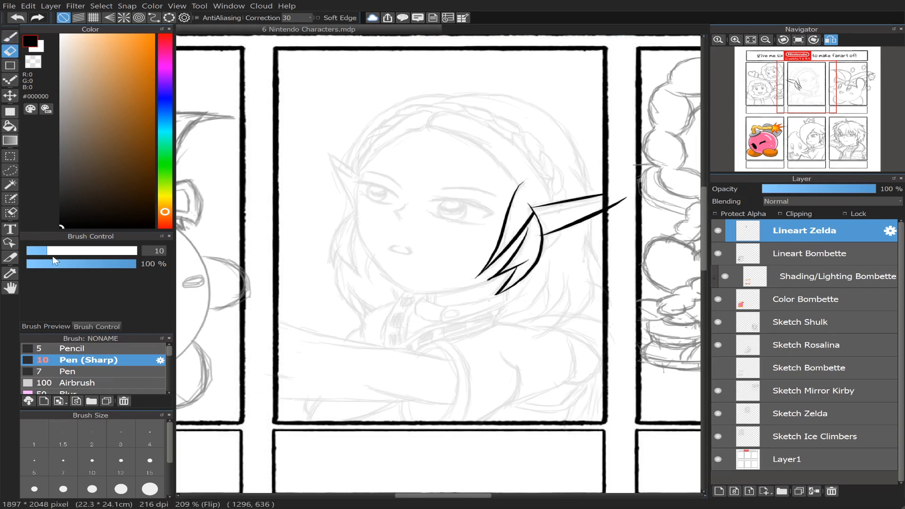
drag(50, 254, 58, 251)
drag(626, 198, 608, 210)
click(831, 40)
- With the canvas rotated, ink the inner ear line with a size 7 pen, erase its overshoot past the border, and reset the rotation
click(9, 39)
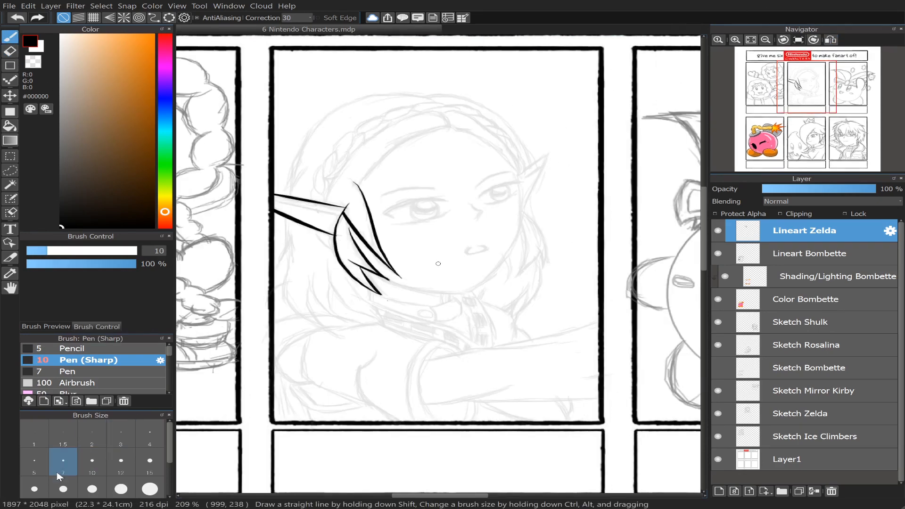
click(63, 460)
mouse_move(797, 52)
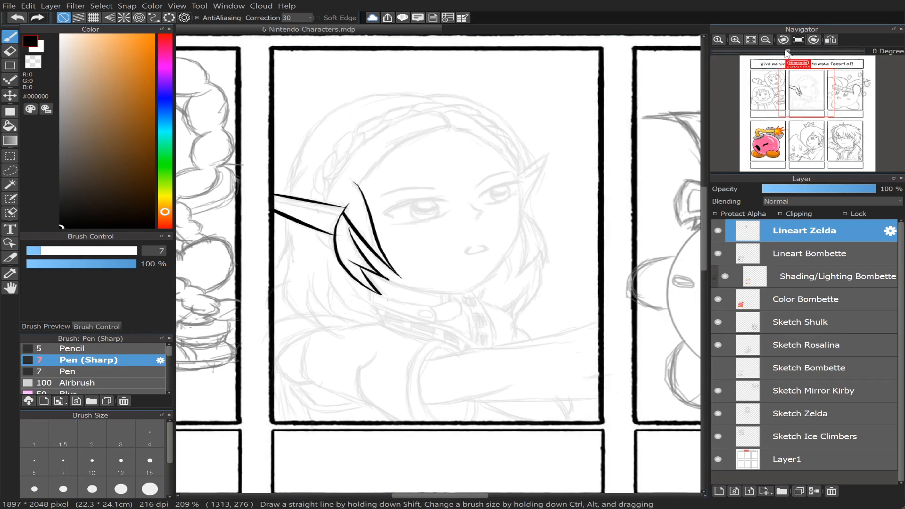
drag(789, 53, 773, 53)
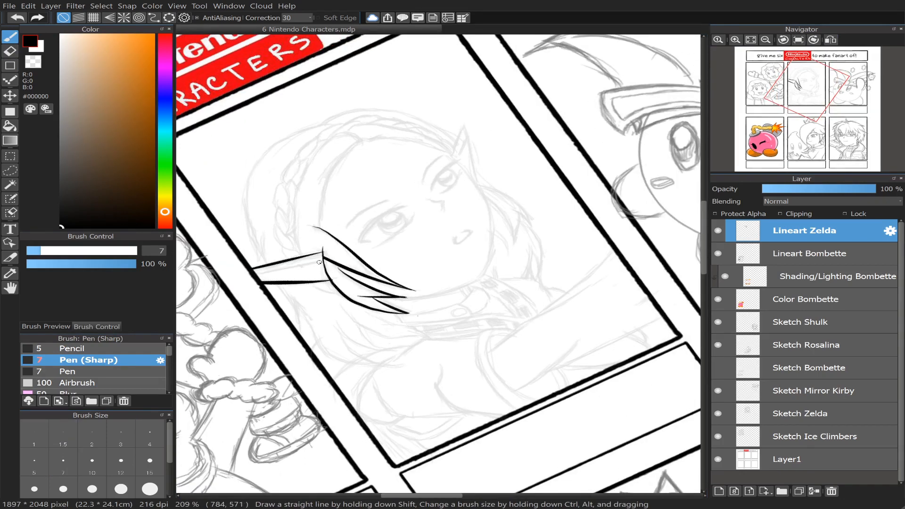
drag(322, 261, 250, 278)
key(ctrl+z)
drag(323, 259, 245, 277)
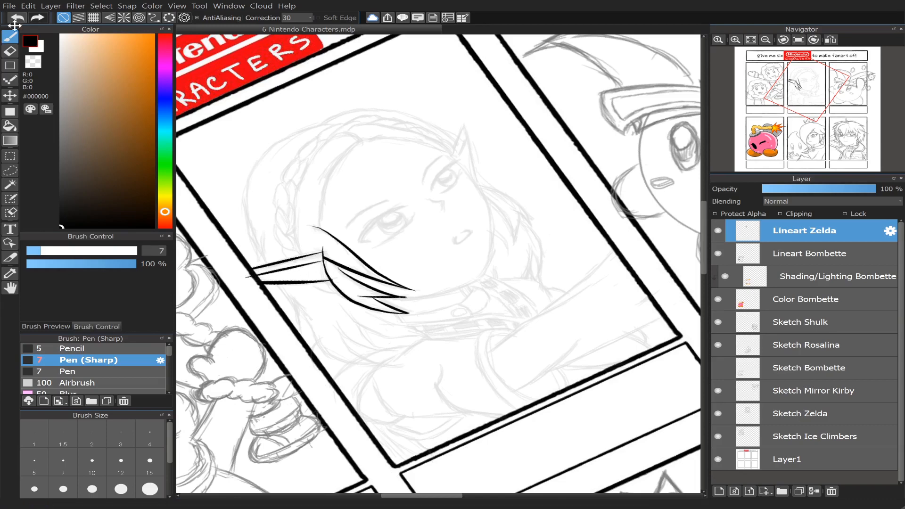
click(14, 55)
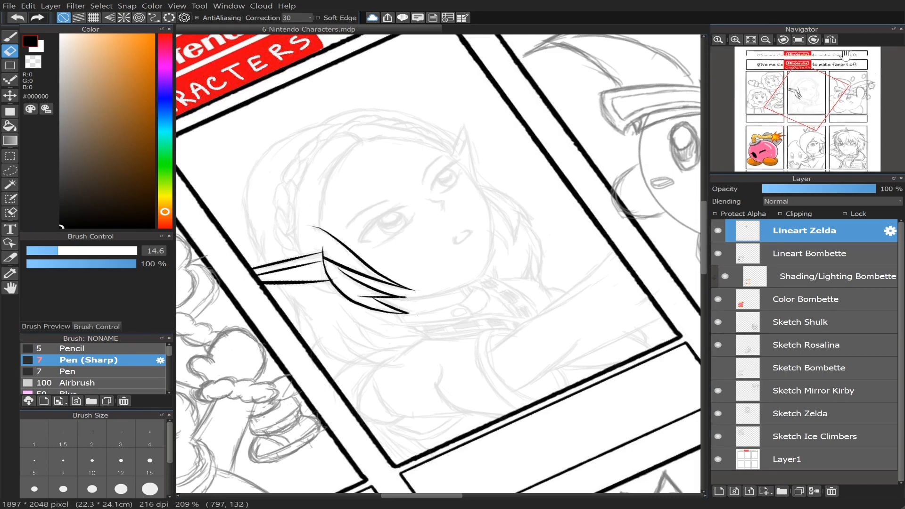
click(799, 40)
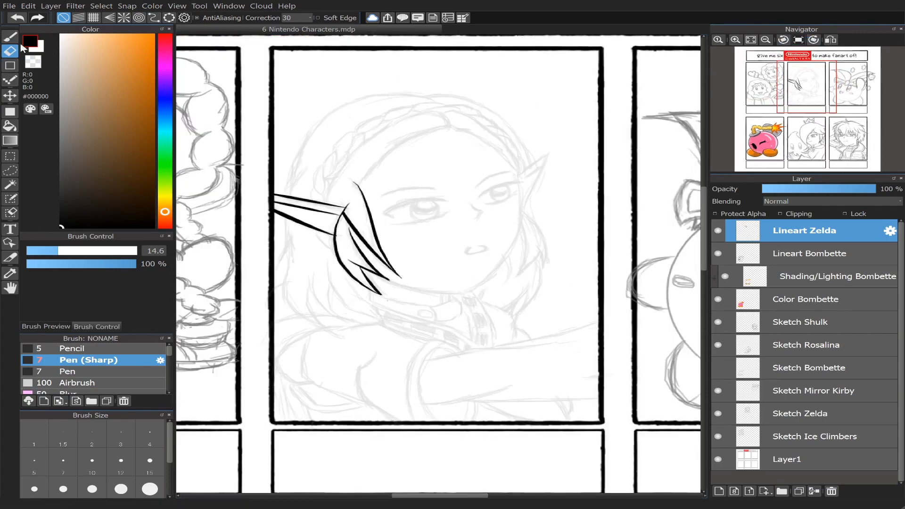
- Check the inked ear in the mirrored view and set the pen to size 10
key(b)
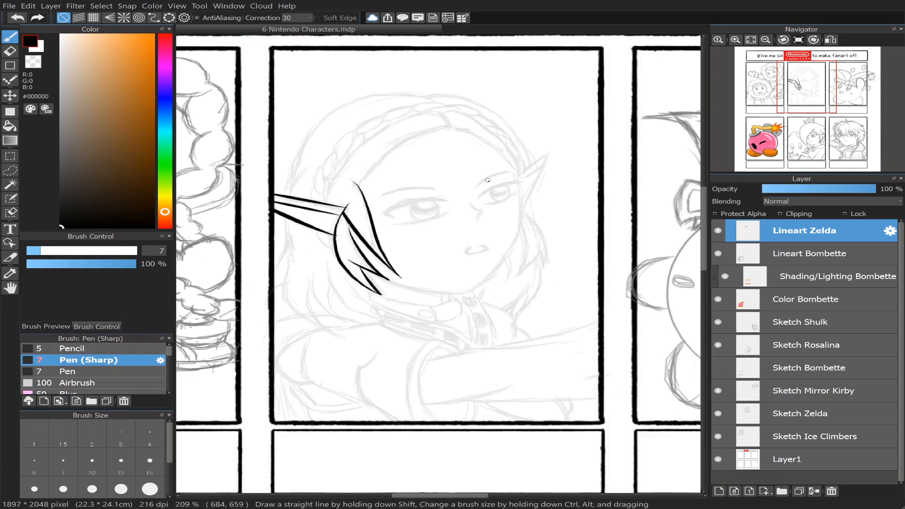
click(830, 41)
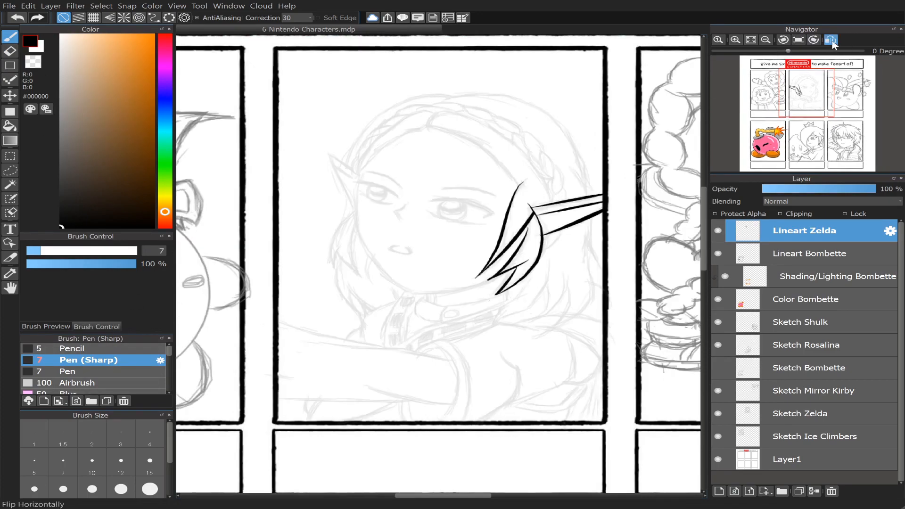
click(830, 41)
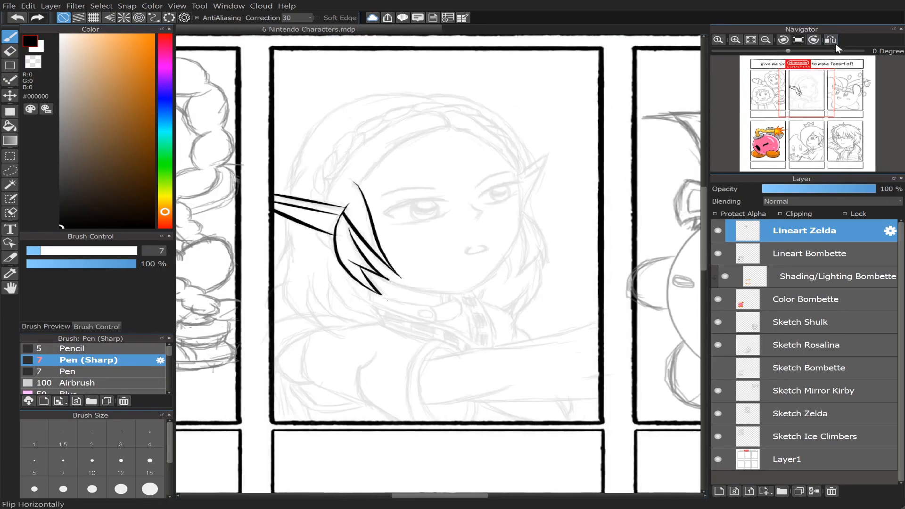
click(95, 465)
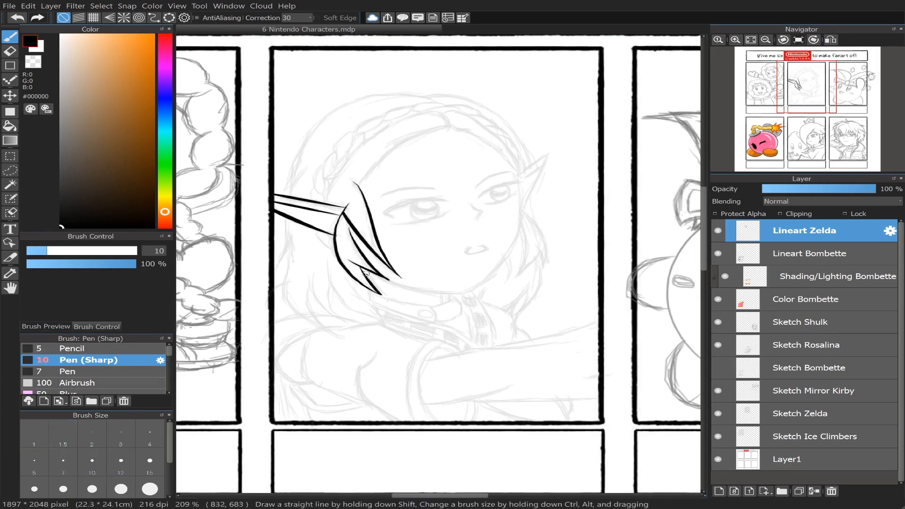
drag(377, 274, 434, 289)
key(ctrl+z)
drag(370, 272, 463, 289)
key(ctrl+z)
drag(370, 272, 462, 290)
key(ctrl+z)
drag(364, 271, 473, 293)
key(ctrl+z)
mouse_move(872, 56)
click(831, 39)
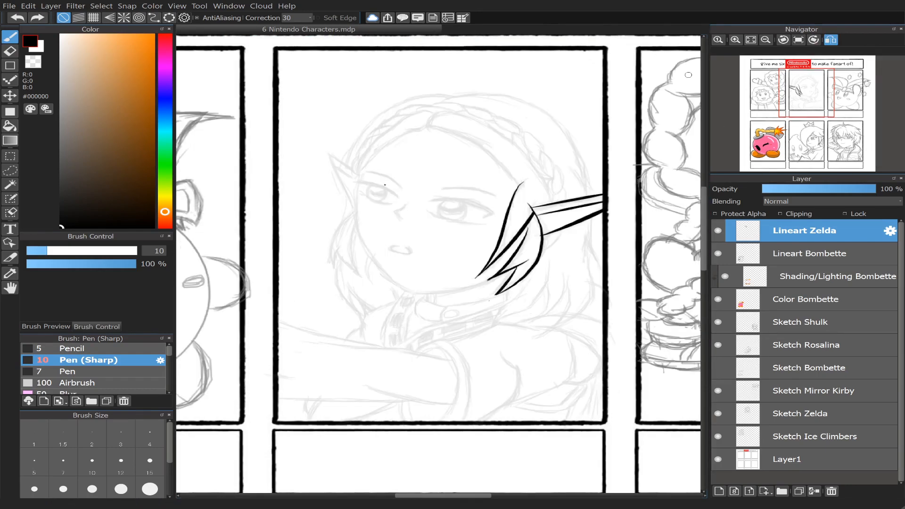
drag(502, 276, 366, 312)
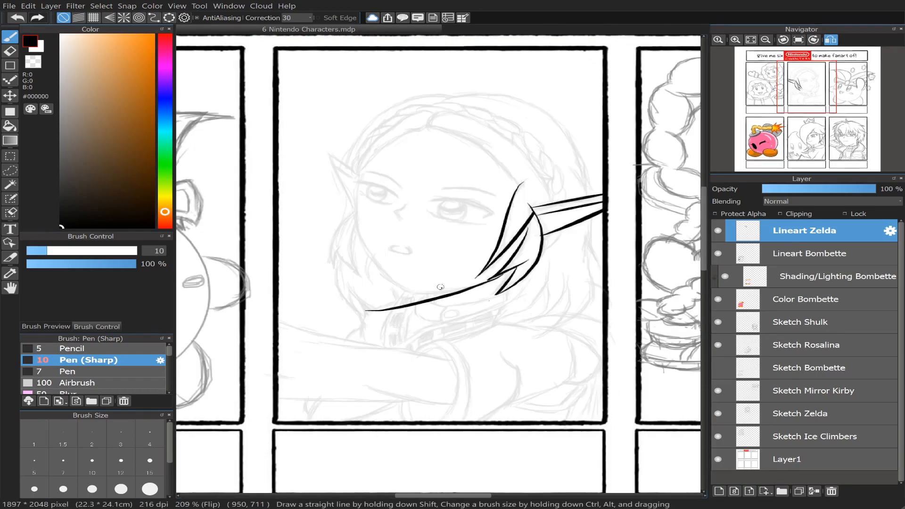
key(ctrl+z)
drag(502, 275, 366, 303)
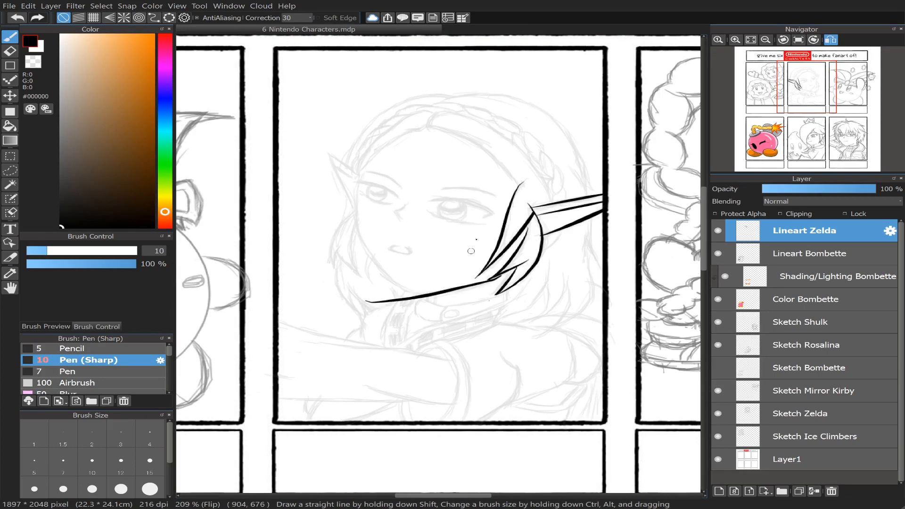
key(ctrl+z)
click(831, 40)
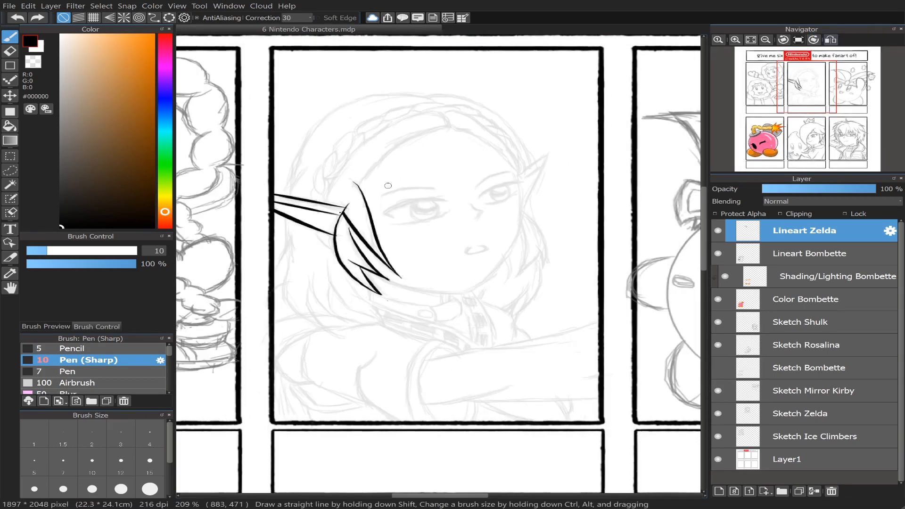
- Ink the near jawline in one curve from the lower hair strands to the chin with the size 10 pen
drag(375, 280, 456, 295)
key(ctrl+z)
drag(366, 272, 464, 293)
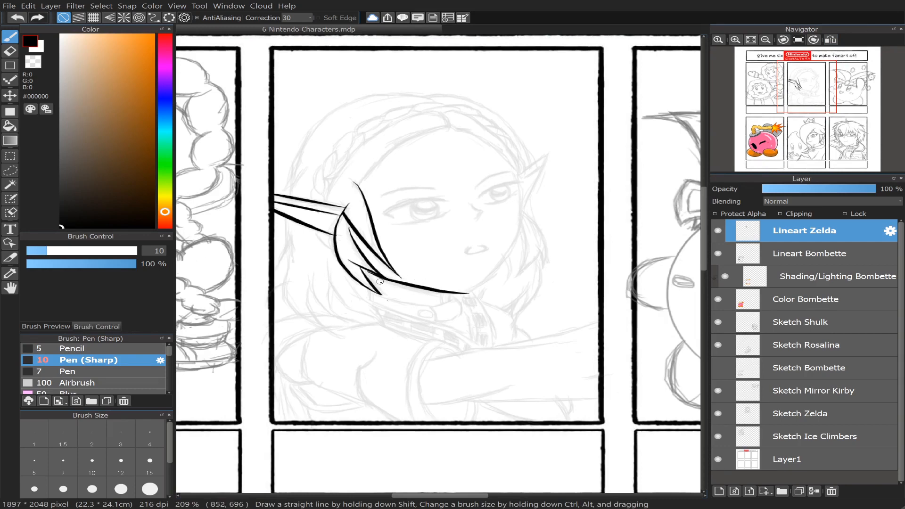
key(ctrl+z)
drag(370, 273, 471, 295)
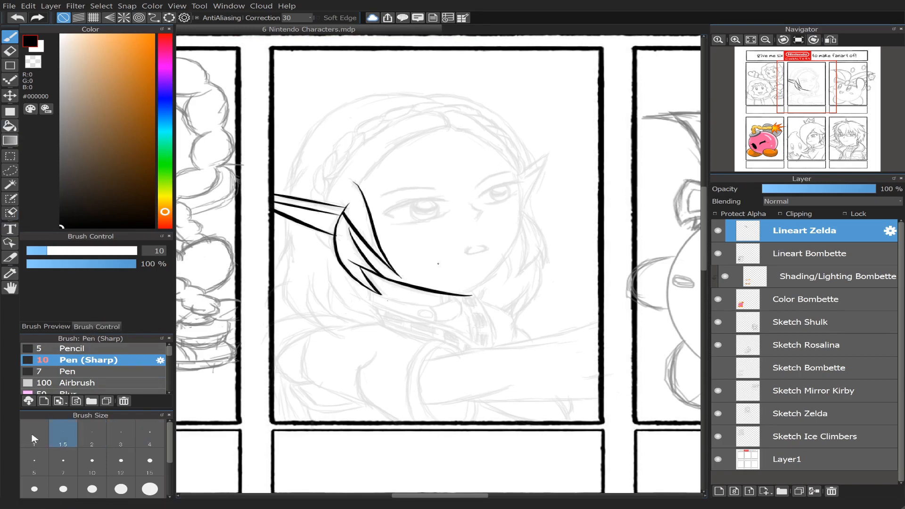
- Ink the far side of the face from the temple down the cheek to the chin with a size 7 pen
click(63, 460)
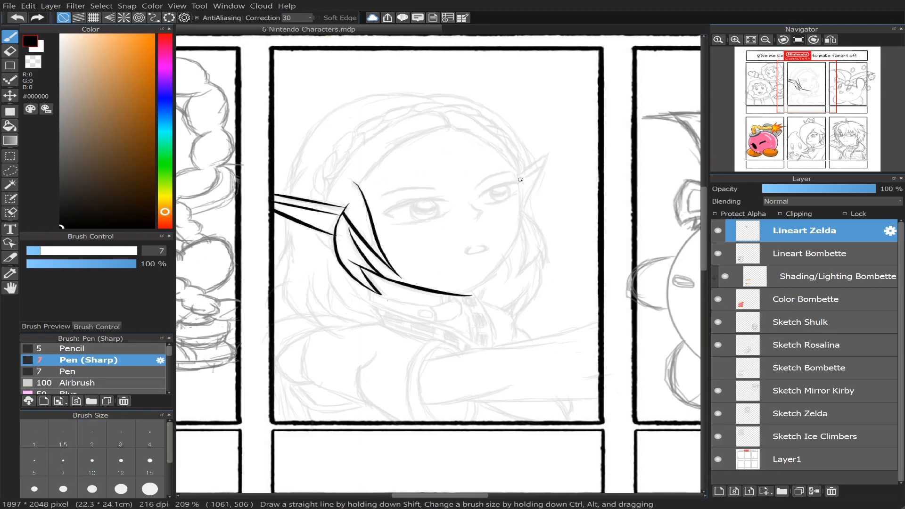
drag(519, 175, 486, 272)
mouse_move(516, 233)
mouse_down()
mouse_move(477, 284)
mouse_move(437, 312)
mouse_up()
key(ctrl+z)
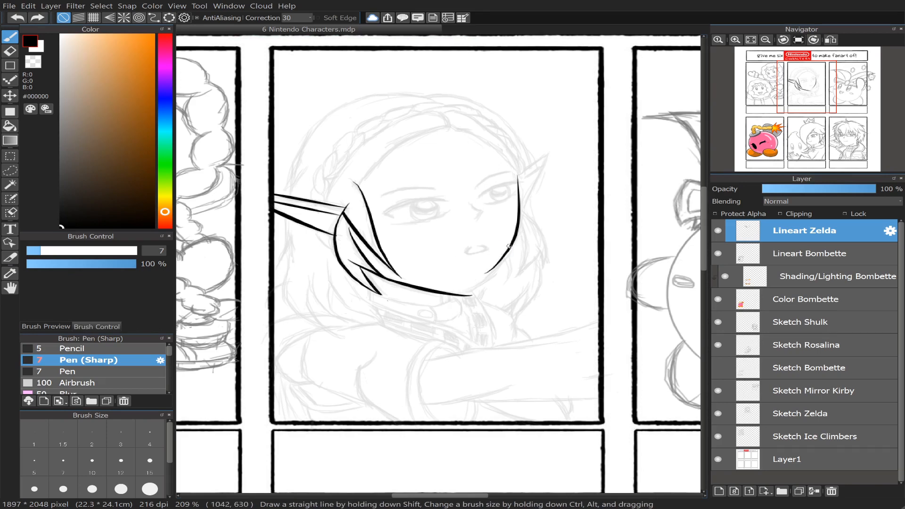
drag(472, 291, 444, 312)
key(ctrl+z)
drag(509, 251, 450, 305)
- Set the eraser size to 10.4, clean up the crossing chin ends and the cheek line joint, and check the face mirrored
scroll(799, 89, down, 1)
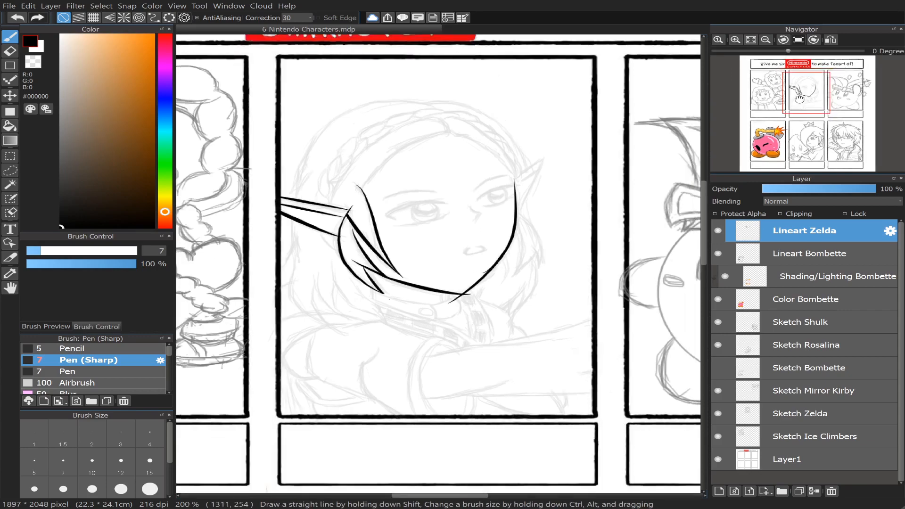
scroll(797, 100, up, 4)
key(e)
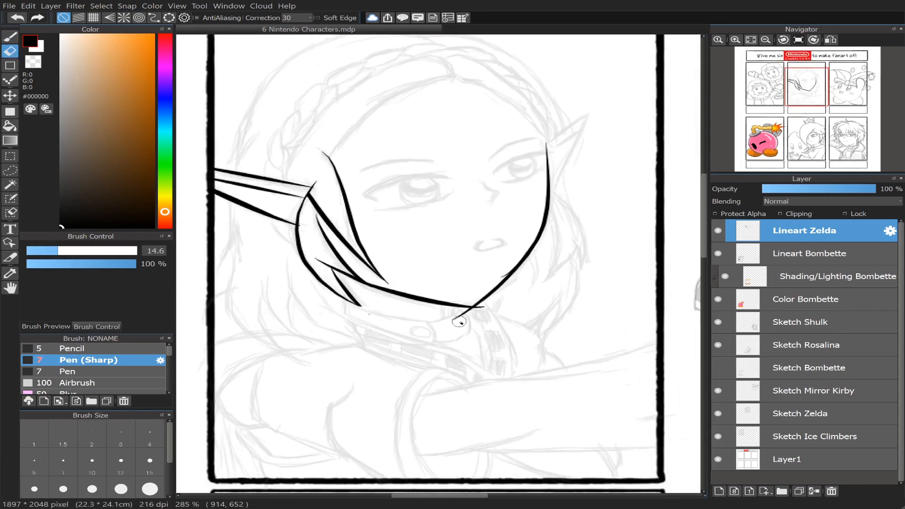
click(48, 253)
drag(452, 320, 467, 317)
drag(475, 311, 481, 308)
drag(503, 273, 509, 271)
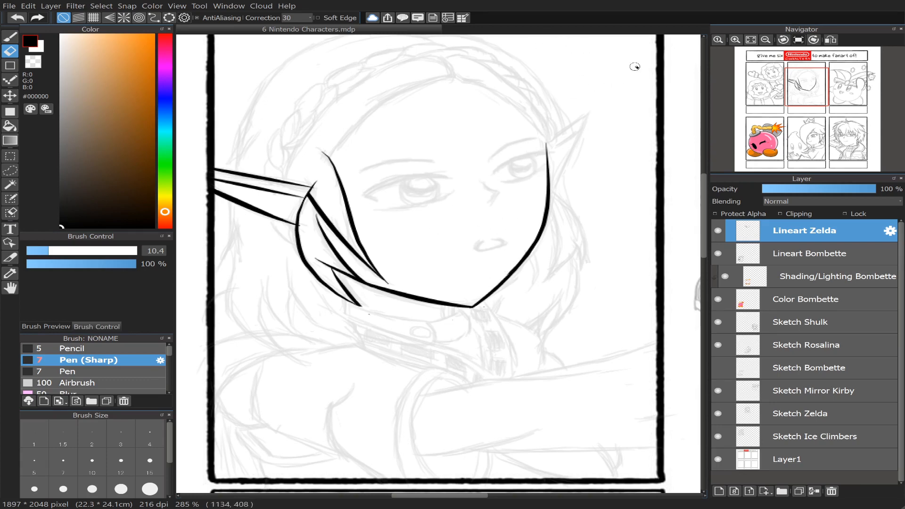
click(826, 41)
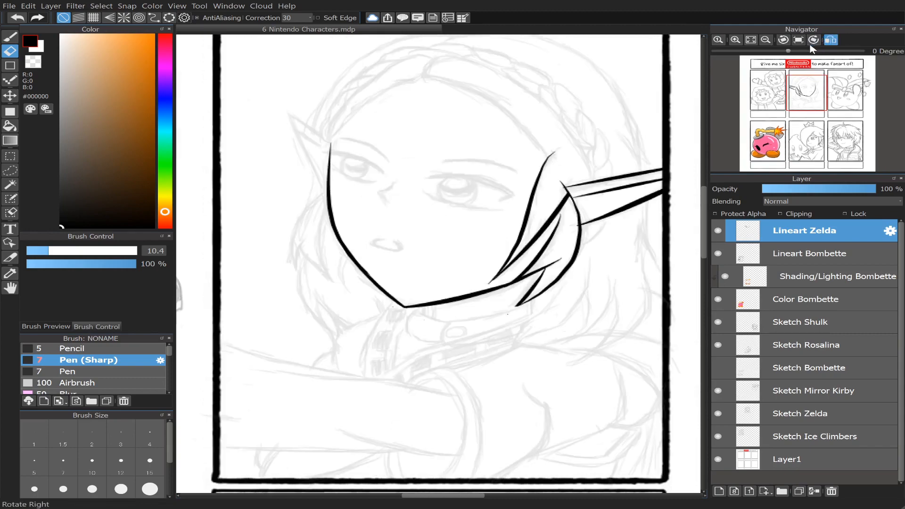
click(831, 41)
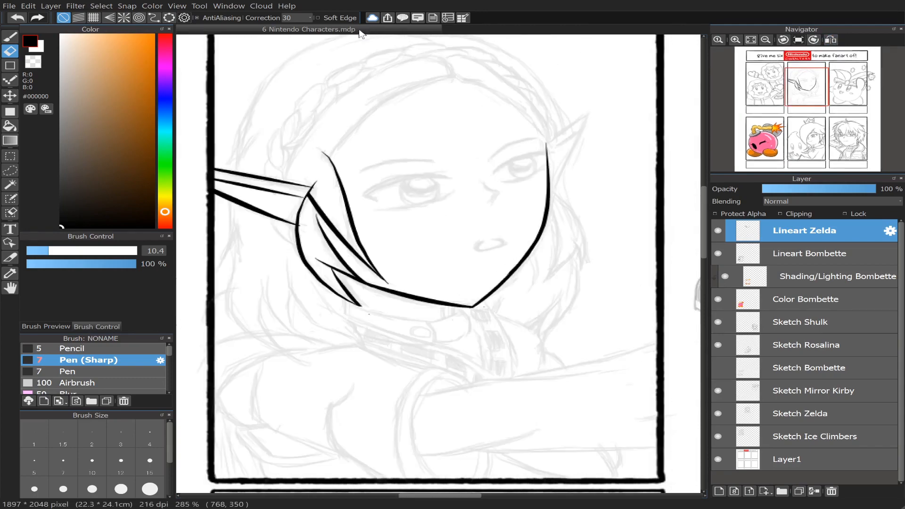
- Ink the hairline in one size 7 pen curve from the near temple up over the forehead past the parting
key(b)
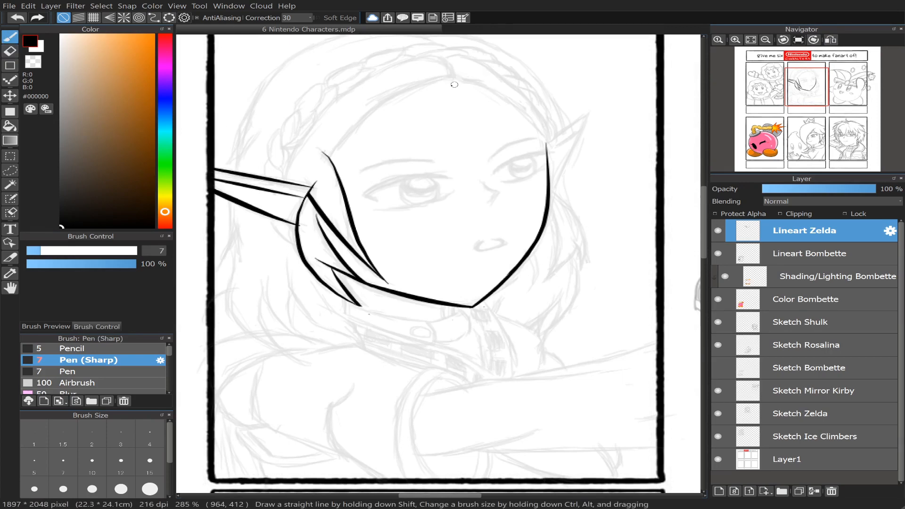
mouse_move(425, 88)
mouse_down()
mouse_move(322, 161)
mouse_move(402, 90)
mouse_move(468, 55)
mouse_up()
key(ctrl+z)
key(ctrl+z)
mouse_move(327, 156)
mouse_down()
mouse_move(351, 122)
mouse_move(472, 59)
mouse_up()
key(ctrl+z)
mouse_move(430, 86)
mouse_down()
mouse_move(355, 132)
mouse_move(323, 180)
mouse_move(428, 87)
mouse_up()
key(ctrl+z)
key(ctrl+z)
drag(325, 158, 426, 81)
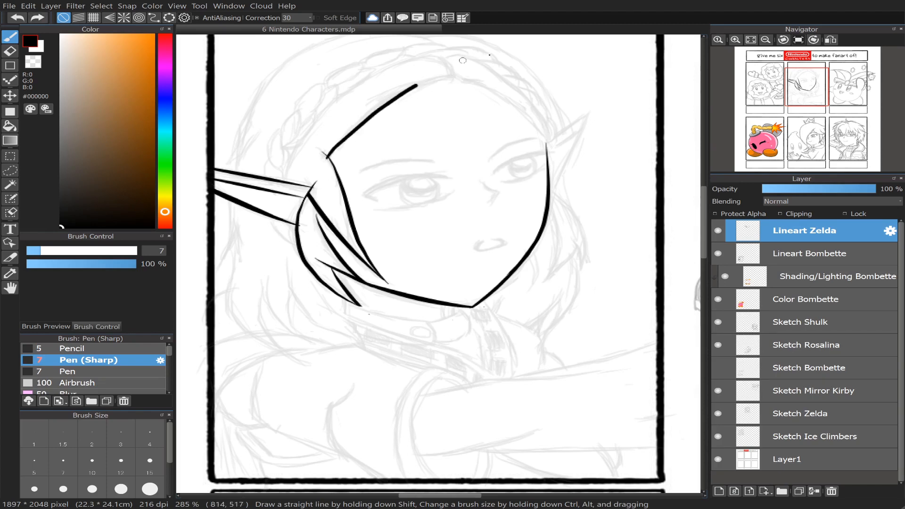
key(ctrl+z)
drag(327, 157, 428, 80)
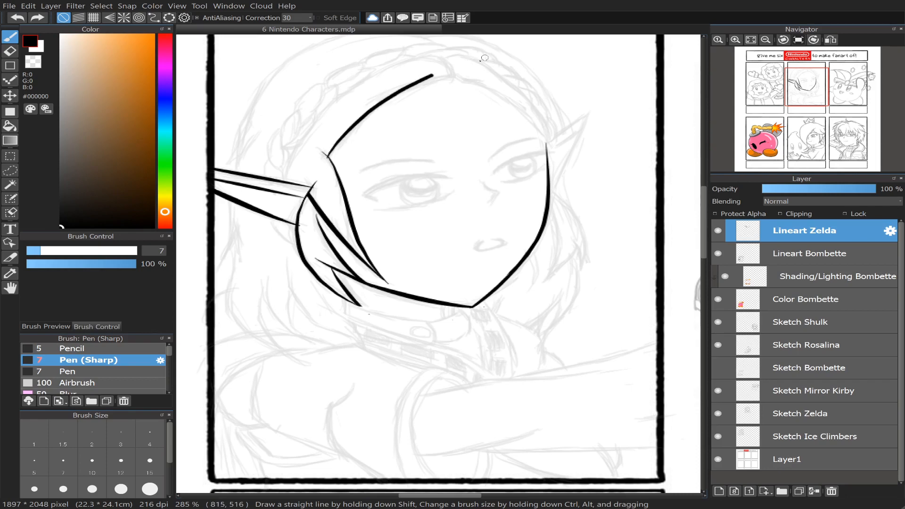
key(ctrl+z)
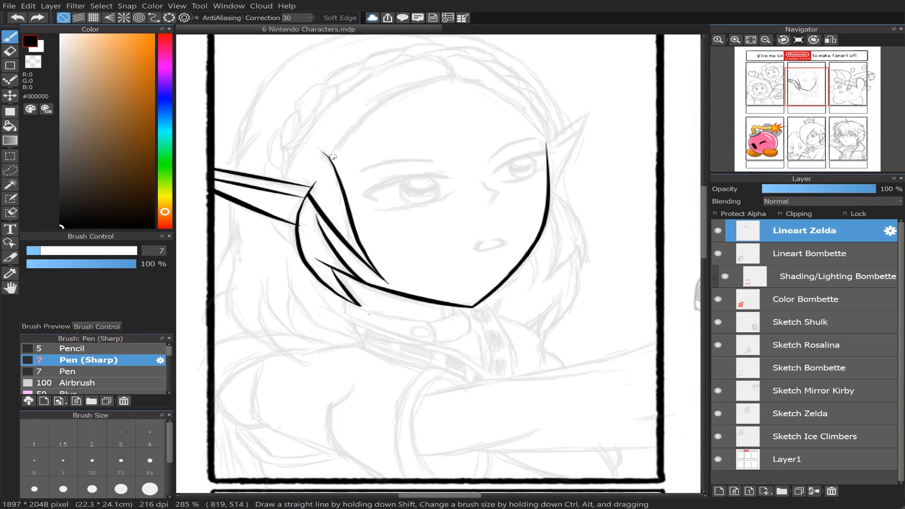
mouse_move(332, 157)
mouse_down()
mouse_move(421, 76)
mouse_move(491, 57)
mouse_up()
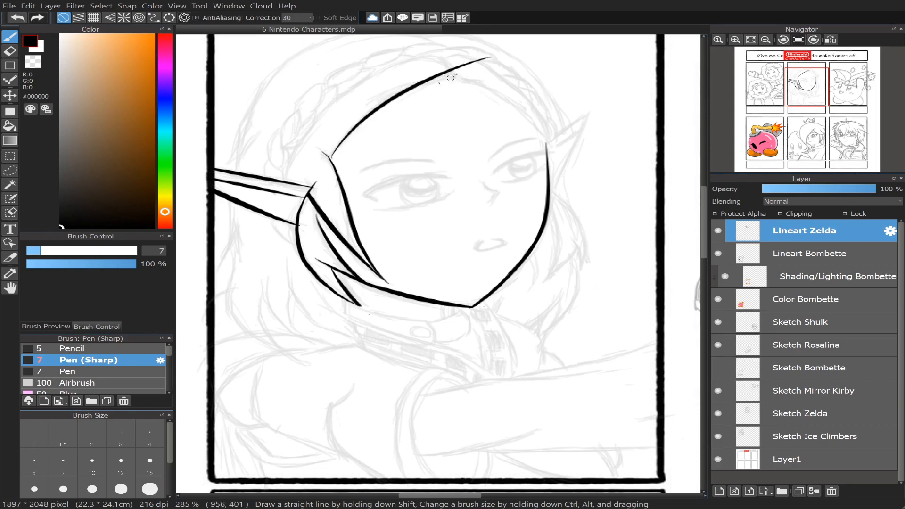
- Try to ink the curved lock at the parting that folds back down onto the hairline
drag(451, 78, 396, 97)
key(ctrl+z)
mouse_move(452, 60)
mouse_down()
mouse_move(415, 91)
mouse_move(394, 100)
mouse_up()
key(ctrl+z)
drag(451, 60, 396, 98)
key(ctrl+z)
mouse_move(434, 56)
mouse_down()
mouse_move(444, 83)
mouse_move(372, 109)
mouse_up()
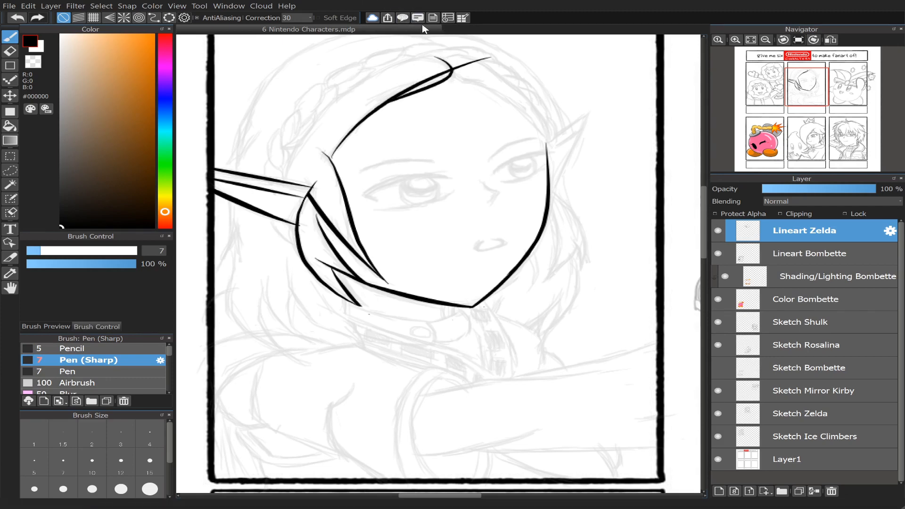
key(ctrl+z)
- Erase the overshooting upper end of the hairline back to the parting with the size 10.4 eraser
click(11, 50)
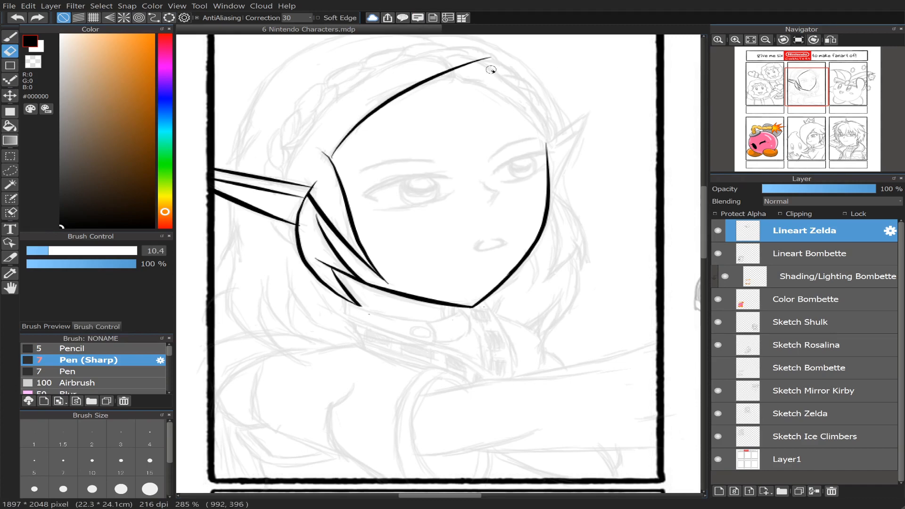
drag(484, 58, 457, 70)
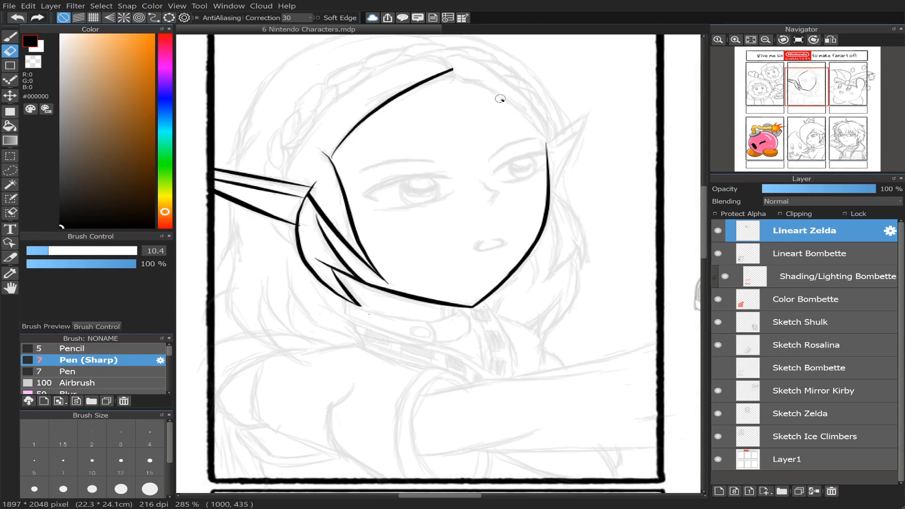
drag(808, 92, 805, 84)
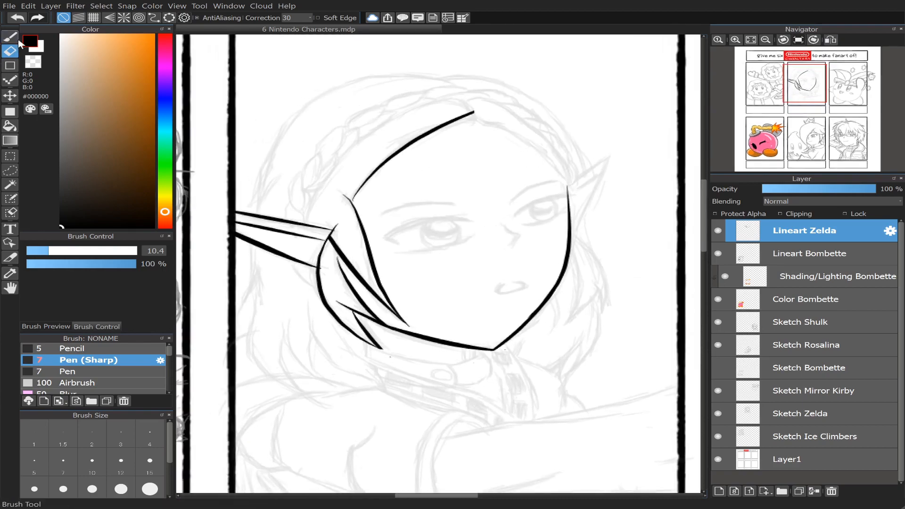
- Try to ink the outer edge of the front hair section from the ear towards the crown, experimenting with the stroke Correction setting
click(10, 37)
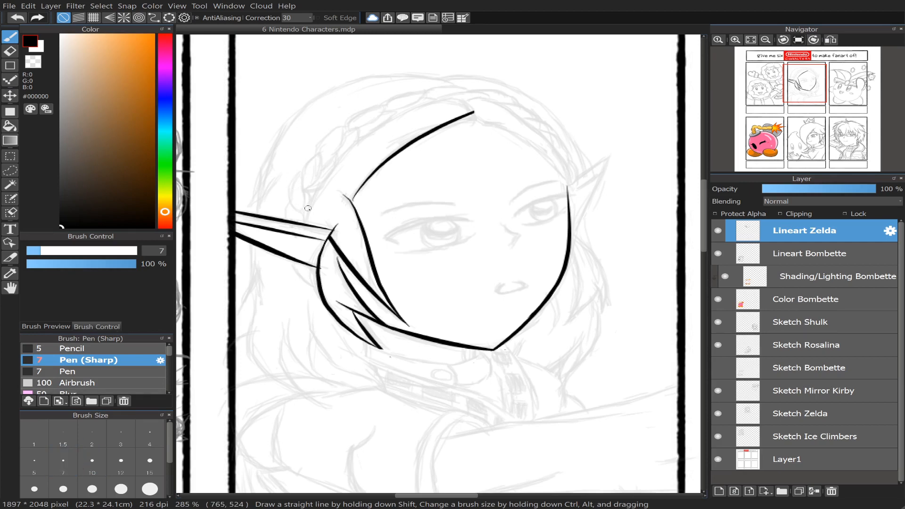
mouse_move(325, 184)
mouse_down()
mouse_move(350, 158)
mouse_move(488, 84)
mouse_up()
key(ctrl+z)
scroll(826, 108, down, 3)
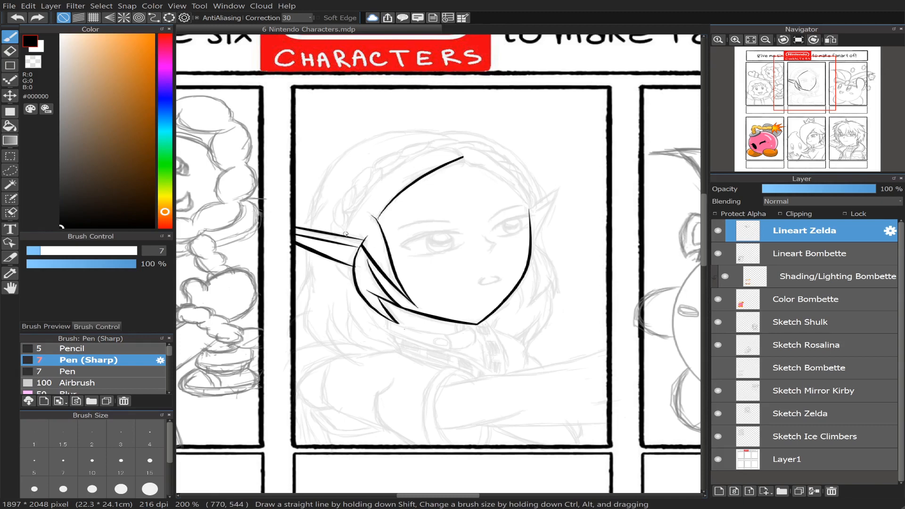
drag(360, 203, 471, 125)
key(ctrl+z)
click(306, 18)
click(295, 174)
mouse_move(345, 233)
mouse_down()
mouse_move(416, 153)
mouse_move(480, 134)
mouse_up()
key(ctrl+z)
click(297, 248)
scroll(795, 106, up, 1)
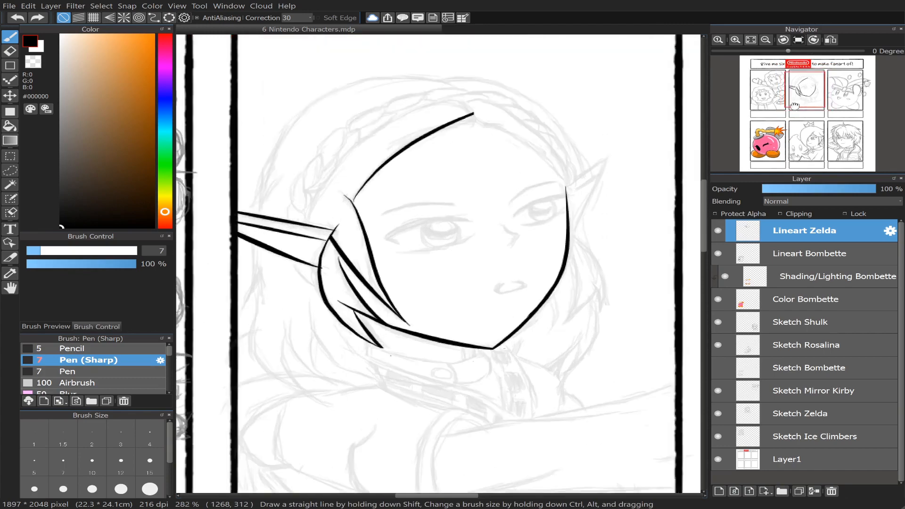
scroll(795, 105, up, 1)
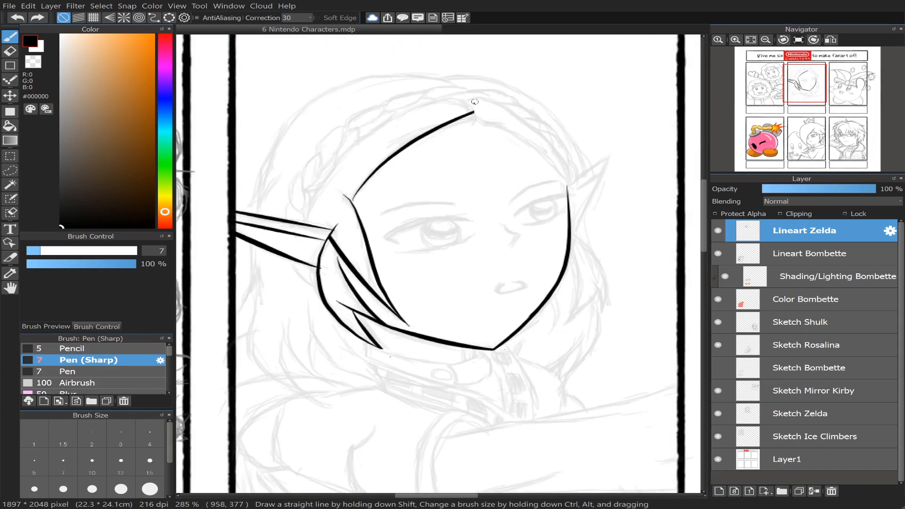
- Ink the short rounded tip of the front hair section at the parting with the size 7 pen
mouse_move(463, 99)
mouse_down()
mouse_move(475, 113)
mouse_move(470, 98)
mouse_move(469, 114)
mouse_move(438, 99)
mouse_up()
key(ctrl+z)
key(ctrl+z)
click(10, 50)
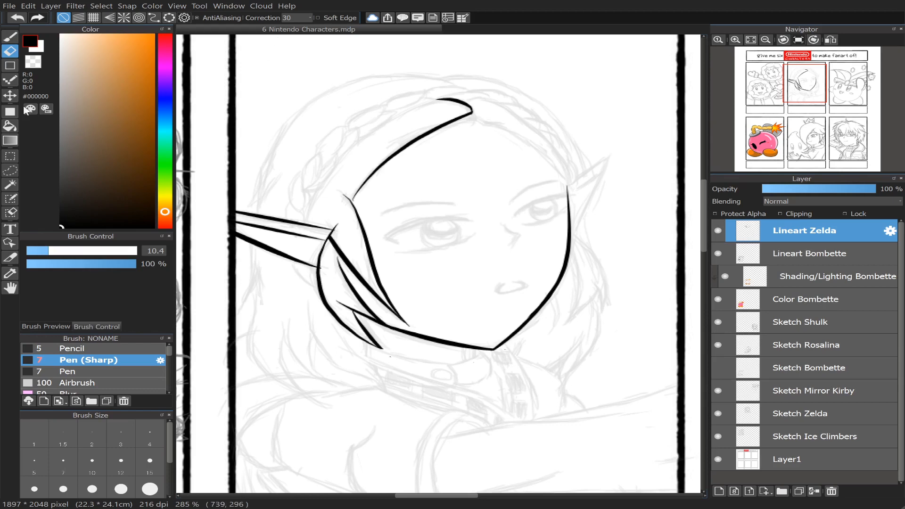
click(10, 37)
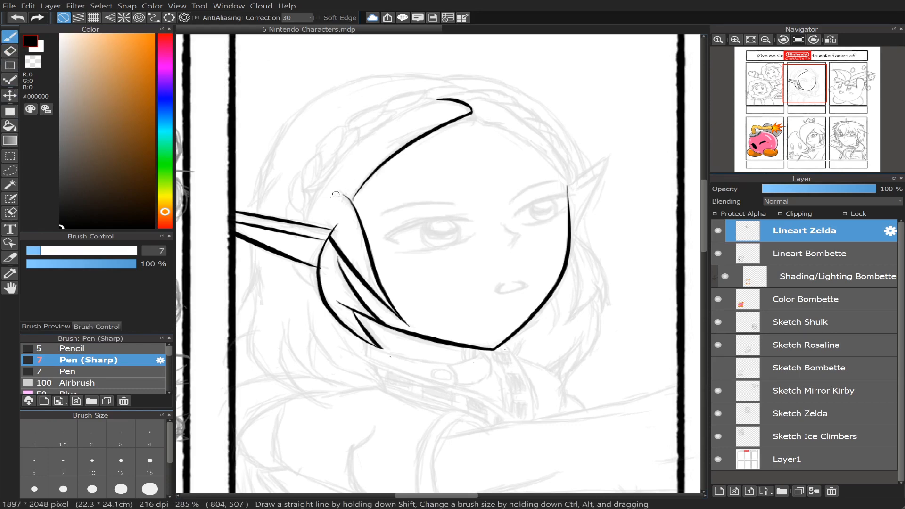
- Try to ink the outer edge of the front hair section between the ear and the parting tip in the unrotated view
mouse_move(305, 221)
mouse_down()
mouse_move(404, 109)
mouse_move(480, 75)
mouse_up()
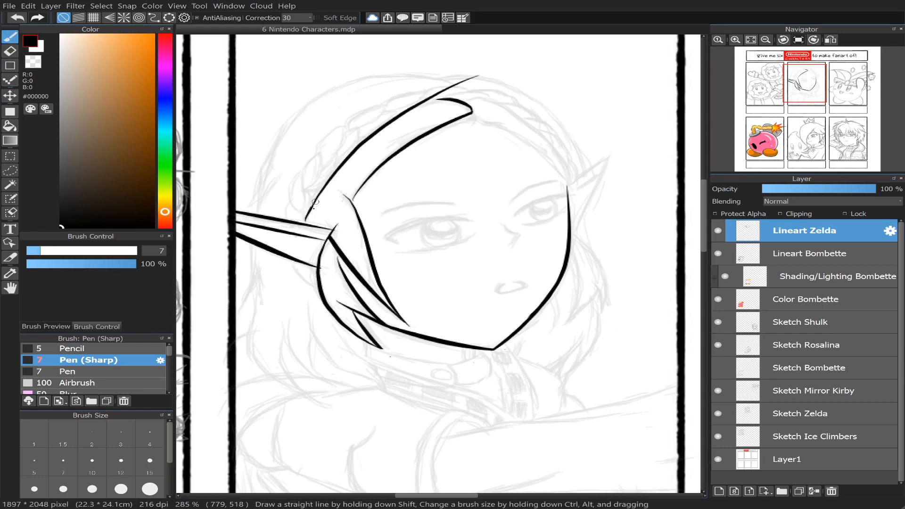
key(ctrl+z)
mouse_move(306, 216)
mouse_down()
mouse_move(341, 162)
mouse_move(511, 74)
mouse_up()
key(ctrl+z)
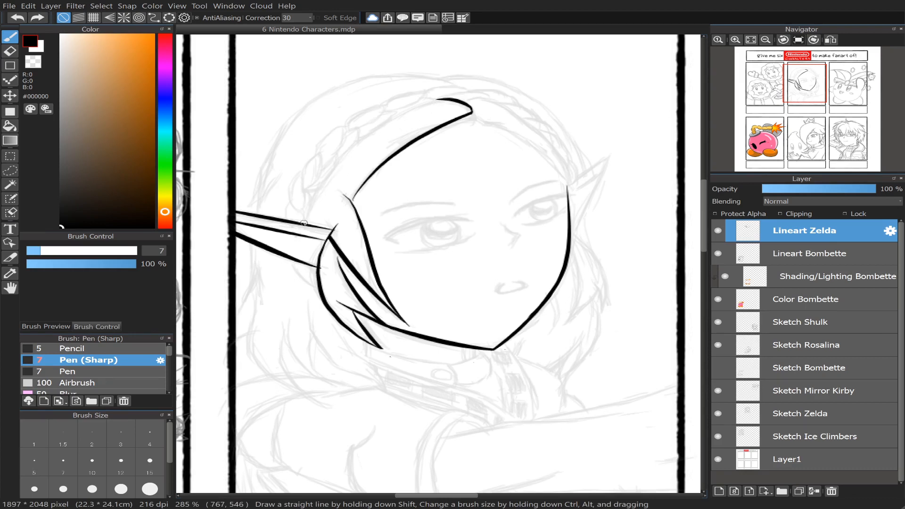
mouse_move(305, 222)
mouse_down()
mouse_move(322, 183)
mouse_move(460, 84)
mouse_up()
key(ctrl+z)
mouse_move(302, 223)
mouse_down()
mouse_move(366, 131)
mouse_move(509, 71)
mouse_up()
key(ctrl+z)
drag(304, 220, 509, 75)
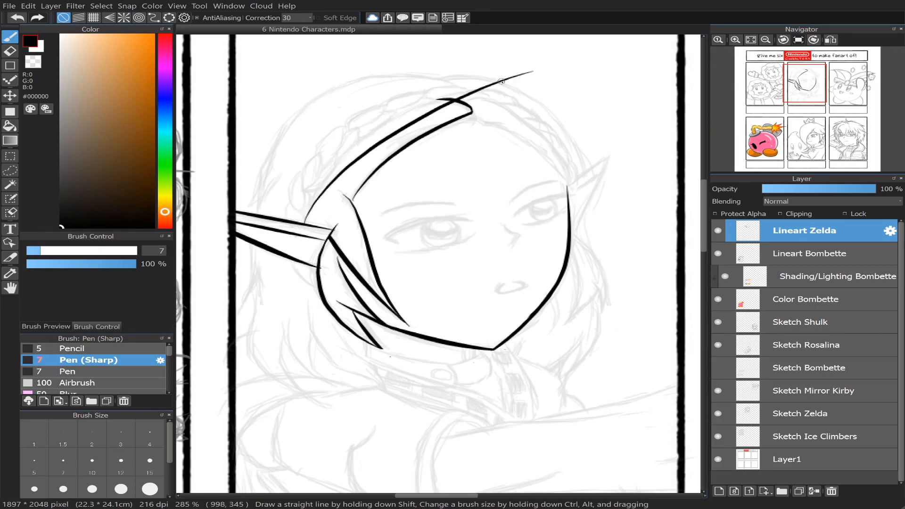
key(ctrl+z)
mouse_move(438, 100)
mouse_down()
mouse_move(411, 114)
mouse_move(290, 230)
mouse_up()
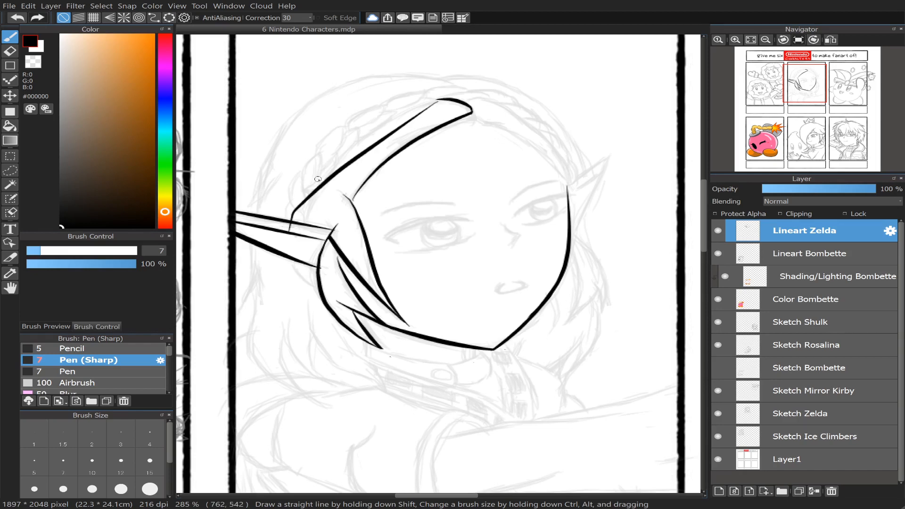
key(ctrl+z)
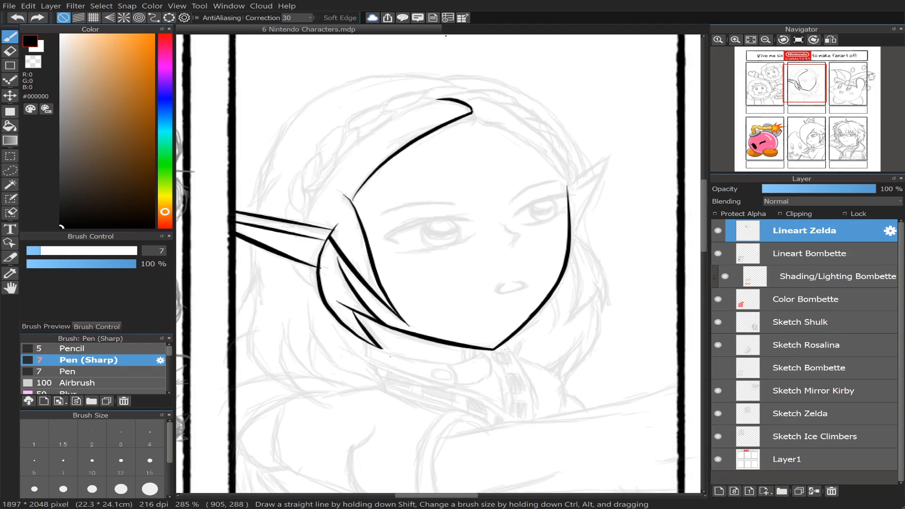
- Mirror and rotate the view, and ink the outer edge of the front hair section from the parting tip down across the ear
click(832, 40)
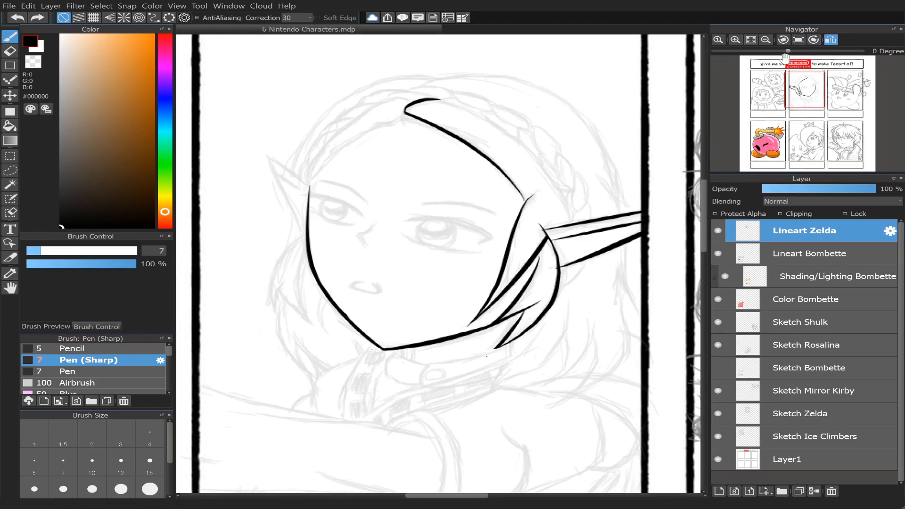
drag(790, 52, 728, 49)
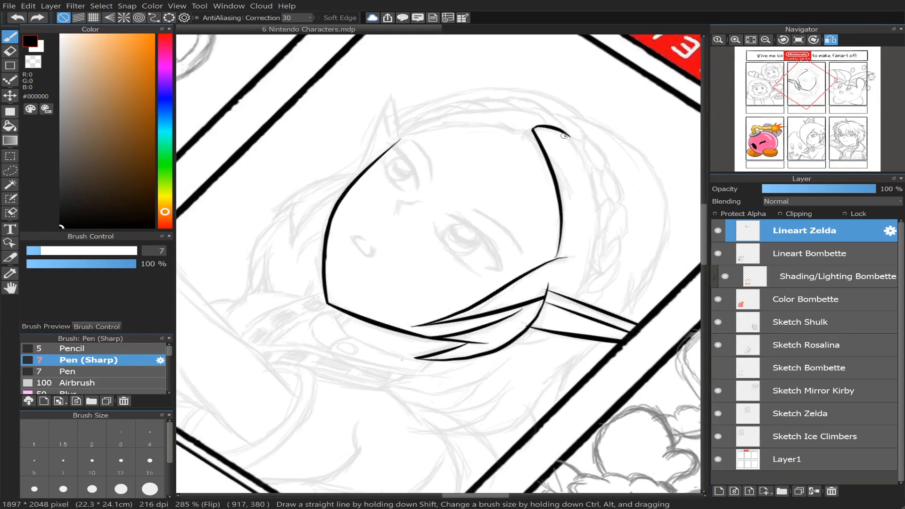
mouse_move(564, 135)
mouse_down()
mouse_move(587, 198)
mouse_move(568, 267)
mouse_up()
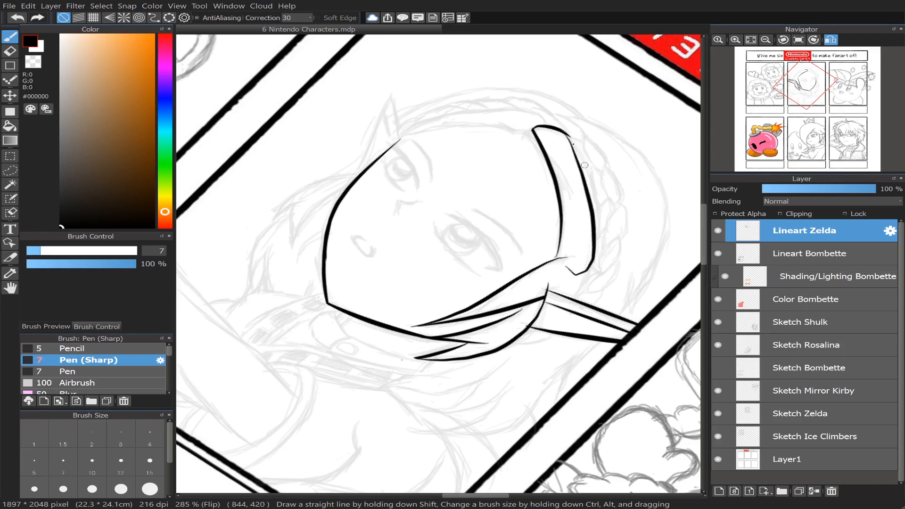
key(ctrl+z)
mouse_move(577, 145)
mouse_down()
mouse_move(606, 238)
mouse_move(596, 221)
mouse_up()
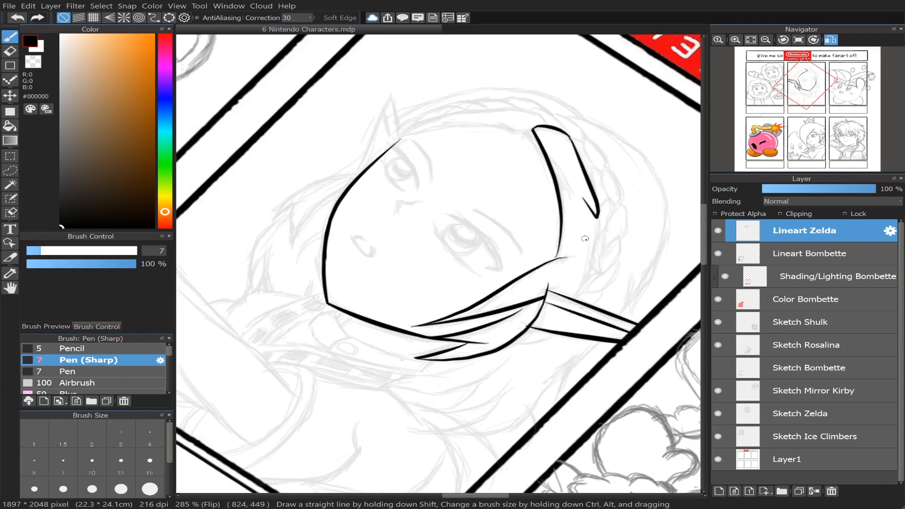
key(ctrl+z)
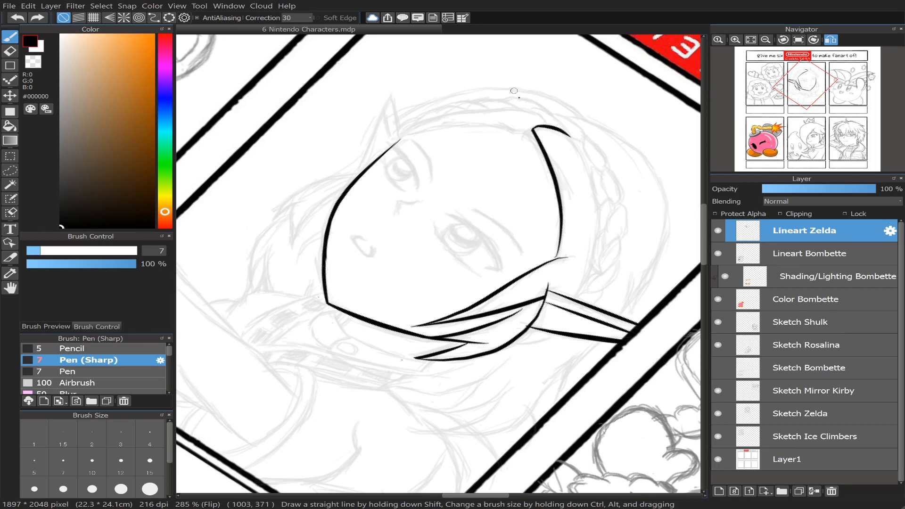
mouse_move(575, 144)
mouse_down()
mouse_move(595, 218)
mouse_move(591, 252)
mouse_up()
key(ctrl+z)
mouse_move(564, 131)
mouse_down()
mouse_move(597, 188)
mouse_move(605, 238)
mouse_move(565, 330)
mouse_up()
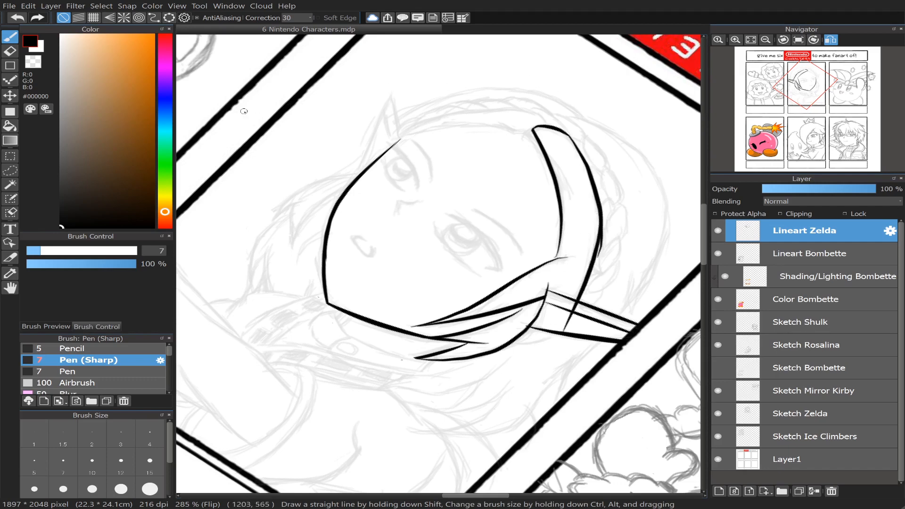
- Erase the outer hair edge's overshoot inside the ear and clean its contour, reducing the eraser size to 6.1
click(10, 50)
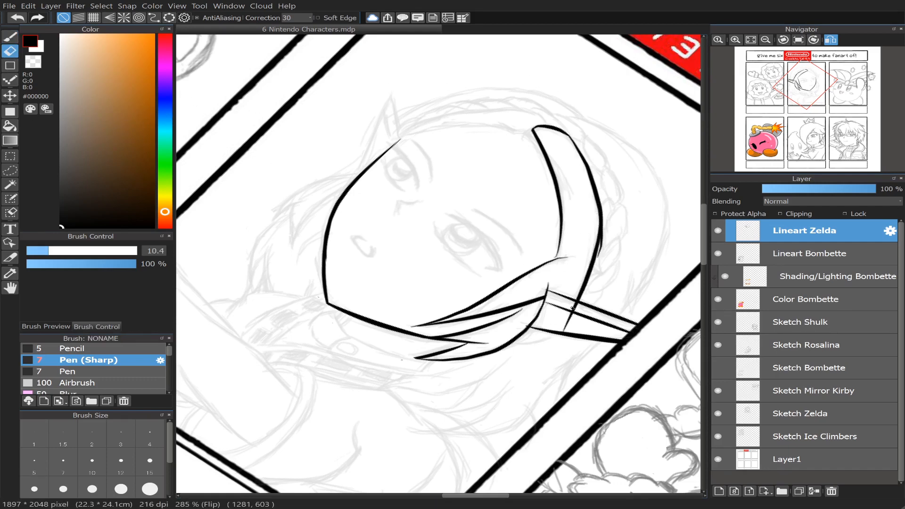
drag(572, 329, 567, 319)
mouse_move(572, 306)
mouse_down()
mouse_move(583, 310)
mouse_move(573, 307)
mouse_up()
click(41, 251)
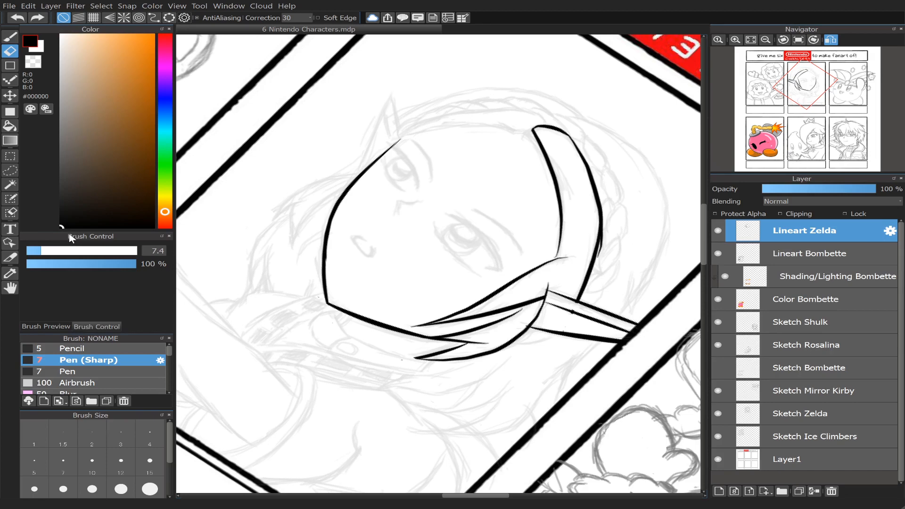
drag(40, 254, 38, 254)
drag(570, 313, 576, 311)
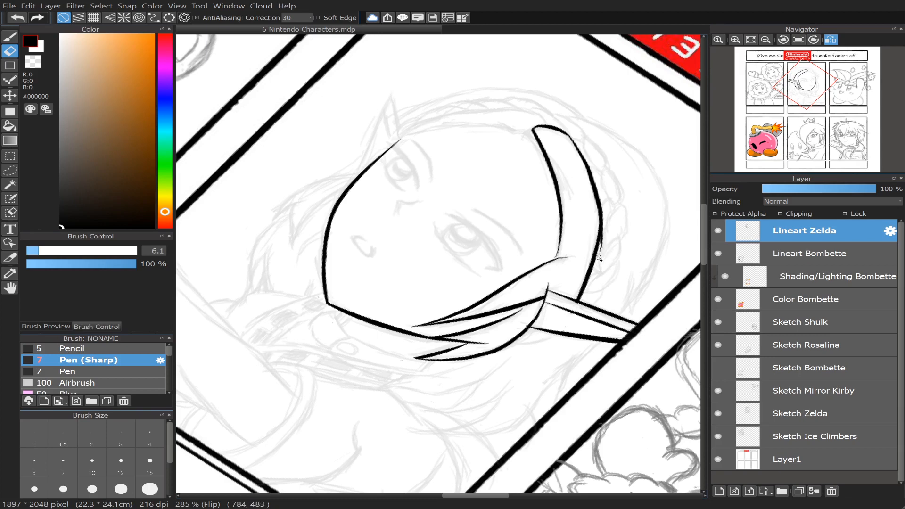
drag(600, 247, 601, 249)
- Try to retouch the joint between the parting tip and the outer hair edge, and return the view to upright and unmirrored
click(10, 36)
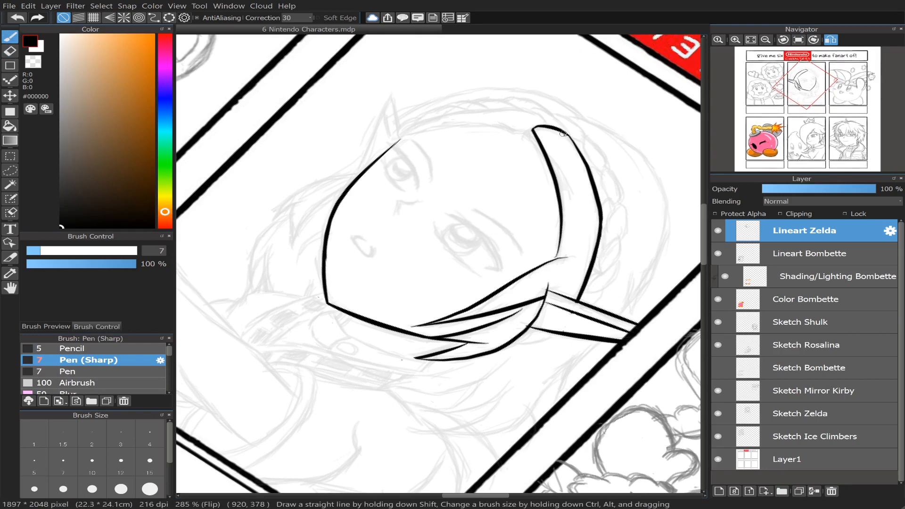
drag(561, 132, 580, 157)
key(ctrl+z)
key(ctrl+z)
key(ctrl+z)
key(ctrl+z)
click(799, 39)
click(831, 39)
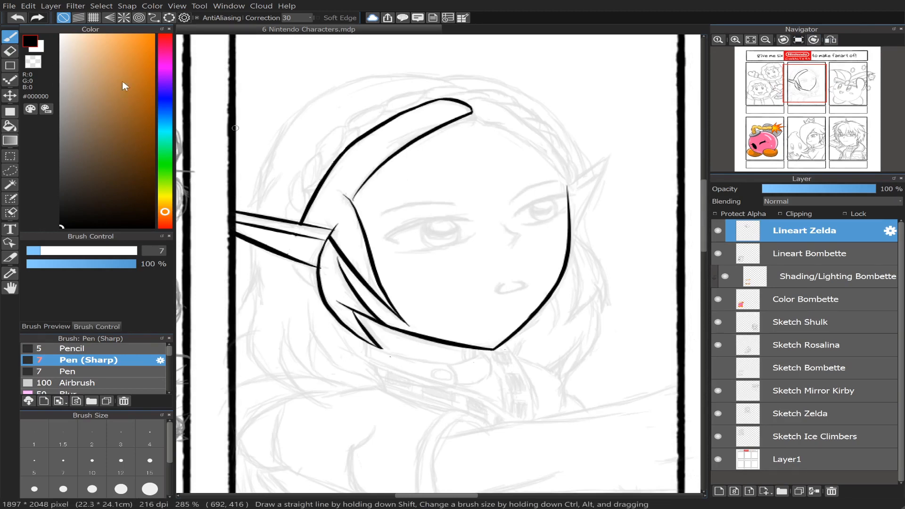
- Retouch the lower end of the hairline with the size 7 pen where it meets the cheek line at the near temple
drag(353, 205, 381, 169)
key(ctrl+z)
drag(352, 203, 398, 154)
key(ctrl+z)
drag(352, 201, 386, 158)
key(ctrl+z)
drag(349, 204, 376, 165)
key(e)
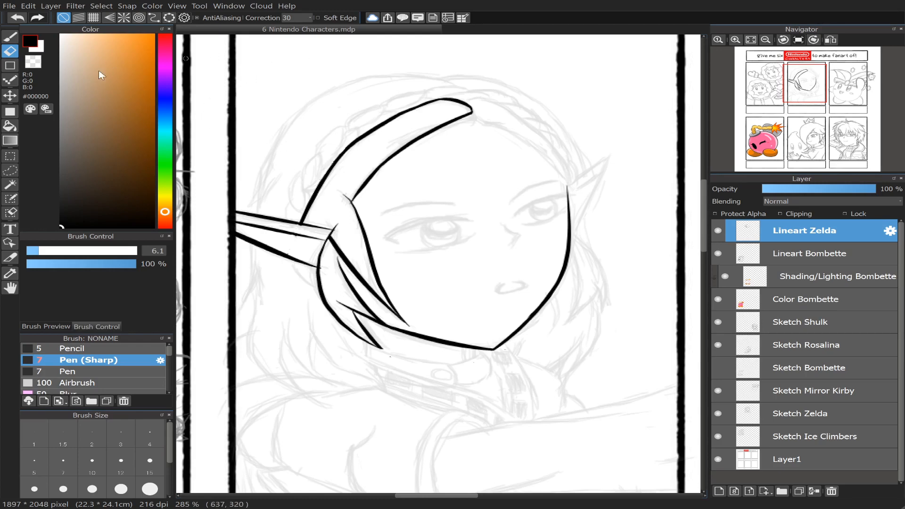
click(10, 37)
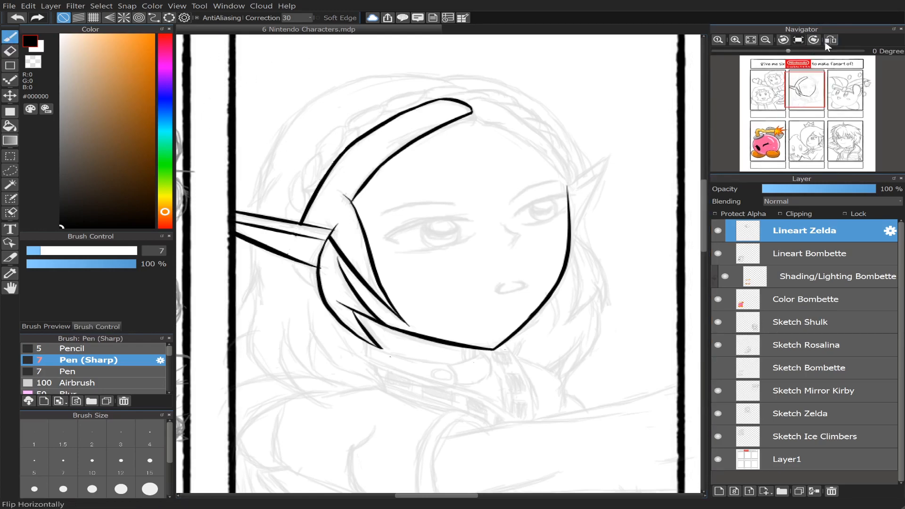
- Mirror the view and ink the far hairline in one curve from the parting down to the far temple
click(831, 39)
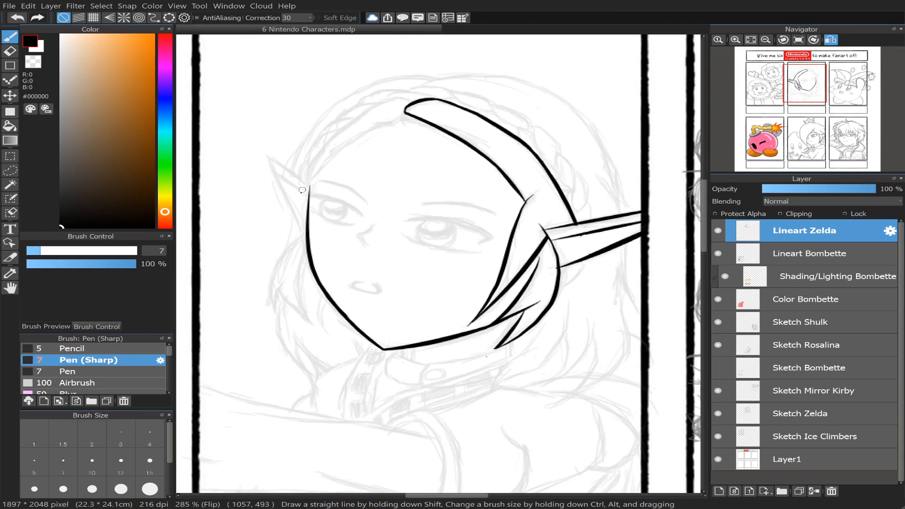
mouse_move(312, 181)
mouse_down()
mouse_move(434, 107)
mouse_move(394, 122)
mouse_move(308, 193)
mouse_up()
key(ctrl+z)
key(ctrl+z)
mouse_move(403, 110)
mouse_down()
mouse_move(360, 135)
mouse_move(296, 198)
mouse_up()
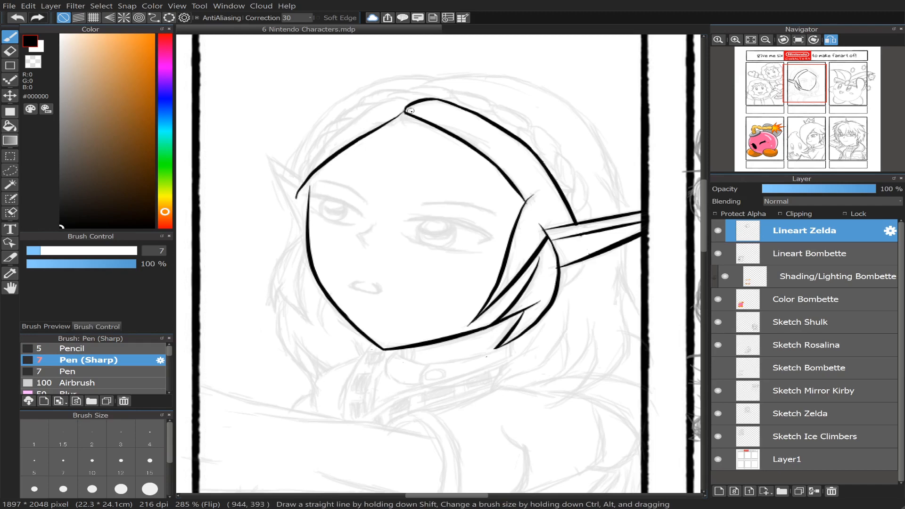
- Redraw the far hairline with the size 7 pen so it runs from the parting down to the far cheek line
click(831, 39)
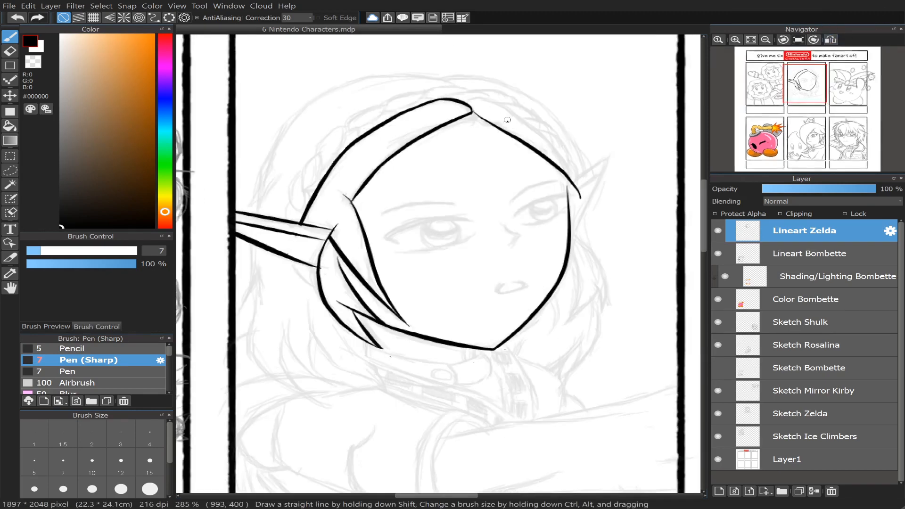
mouse_move(473, 115)
mouse_down()
mouse_move(515, 131)
mouse_move(502, 124)
mouse_move(568, 188)
mouse_up()
key(ctrl+z)
key(ctrl+z)
key(ctrl+z)
key(ctrl+z)
key(ctrl+z)
key(ctrl+z)
drag(499, 125, 560, 183)
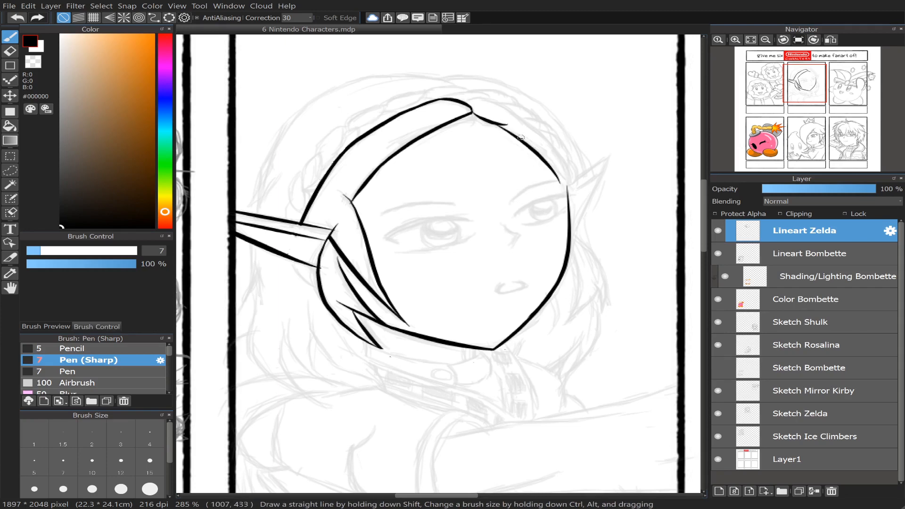
key(ctrl+z)
key(ctrl+y)
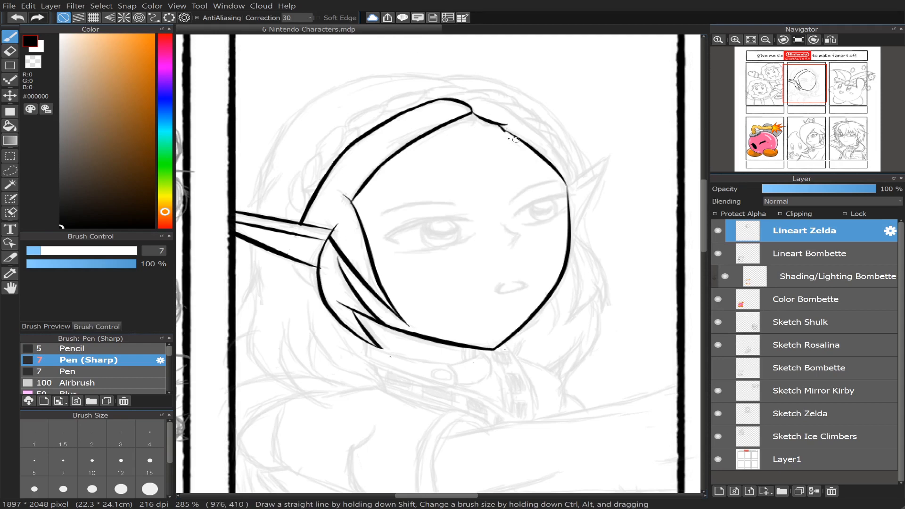
- Rework the joint partway along the far hairline into one continuous line
key(ctrl+z)
mouse_move(493, 123)
mouse_down()
mouse_move(520, 139)
mouse_move(500, 127)
mouse_up()
key(ctrl+z)
key(ctrl+z)
key(ctrl+z)
key(ctrl+z)
key(ctrl+z)
key(ctrl+z)
- Mirror the view and redraw the upper section of the far hairline starting from the parting
key(e)
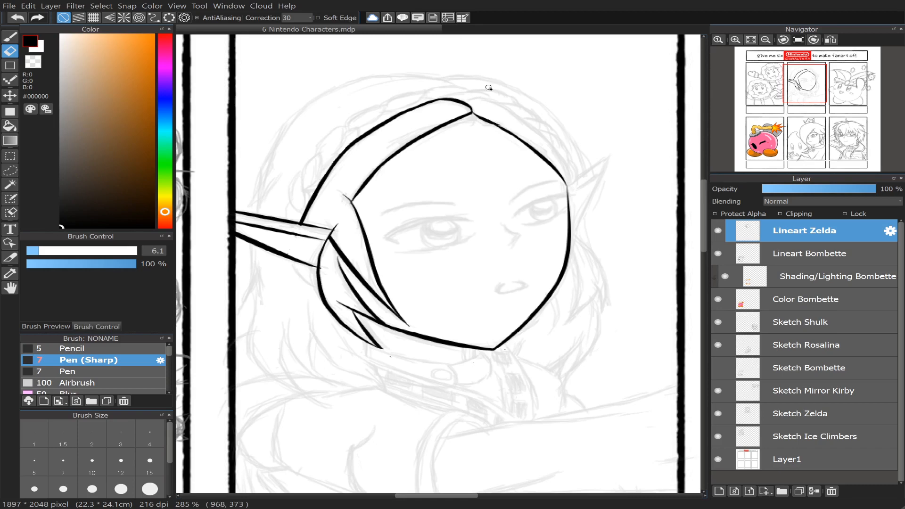
click(832, 42)
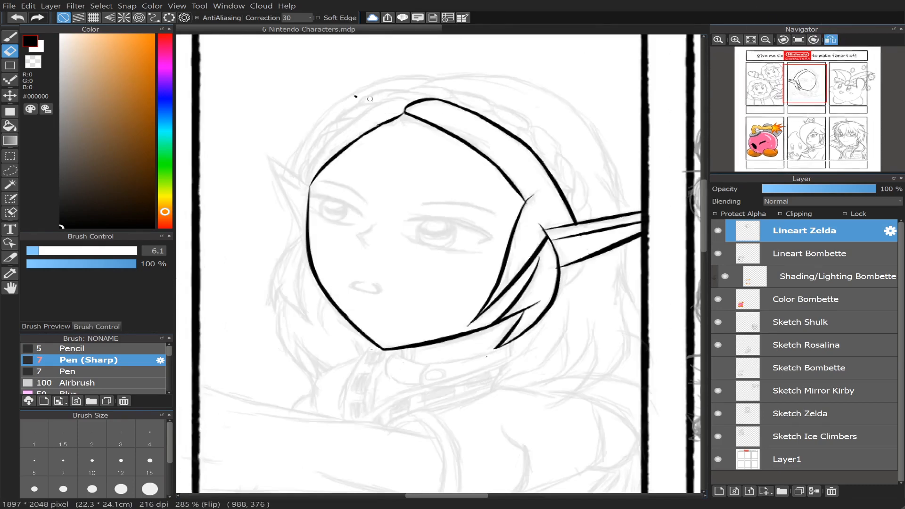
click(10, 36)
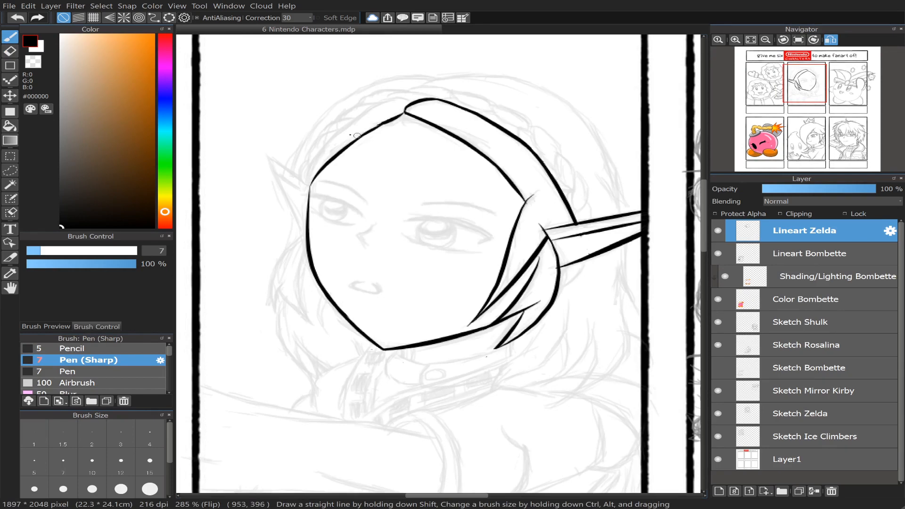
mouse_move(343, 136)
mouse_down()
mouse_move(403, 115)
mouse_move(352, 139)
mouse_up()
key(ctrl+z)
key(ctrl+z)
drag(404, 112, 334, 151)
key(ctrl+z)
drag(401, 114, 348, 142)
key(ctrl+z)
drag(406, 112, 356, 141)
key(ctrl+z)
drag(405, 112, 345, 141)
key(ctrl+z)
drag(405, 112, 350, 141)
key(ctrl+z)
drag(405, 112, 343, 145)
key(ctrl+z)
- Close the gap where the far hairline meets the parting, and check the joint in both view orientations
click(831, 40)
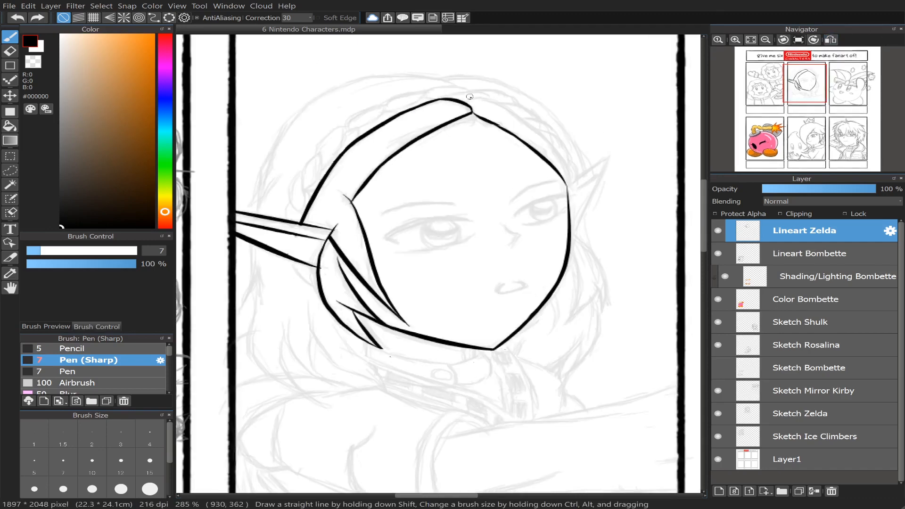
drag(467, 111, 476, 114)
key(ctrl+z)
drag(490, 121, 474, 114)
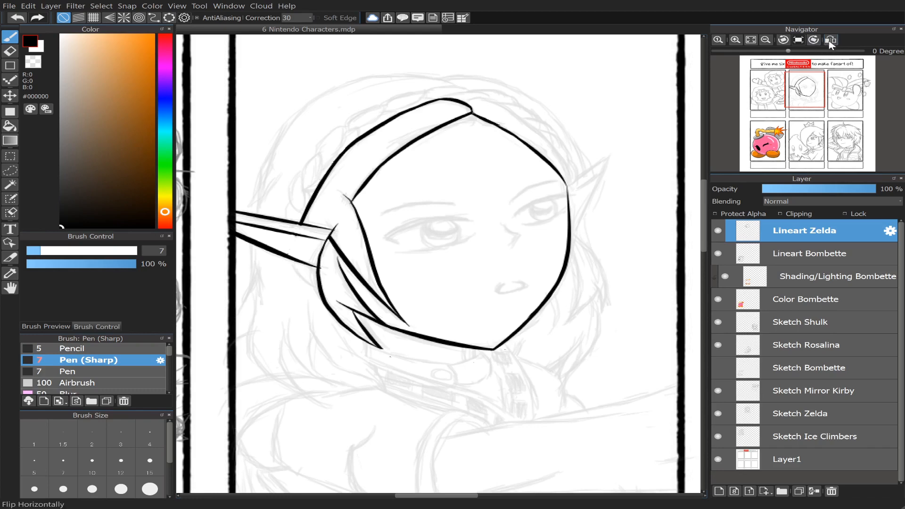
click(831, 40)
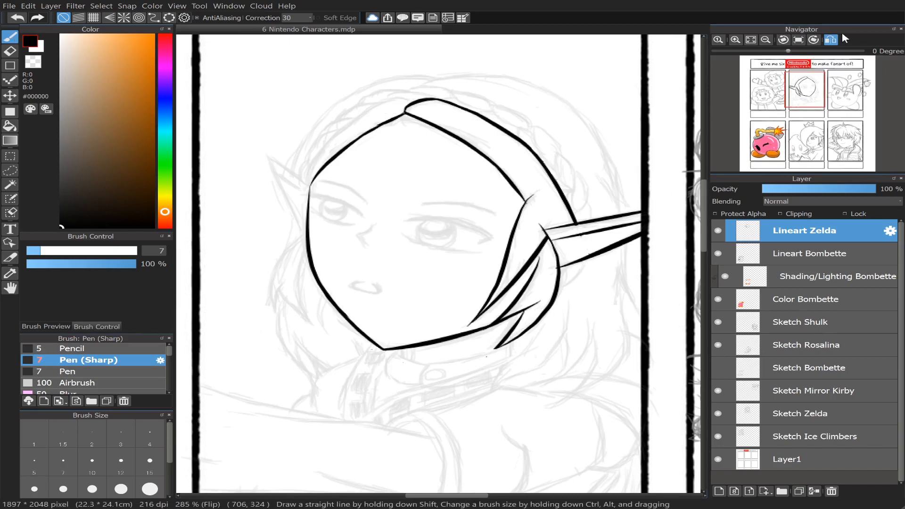
click(831, 40)
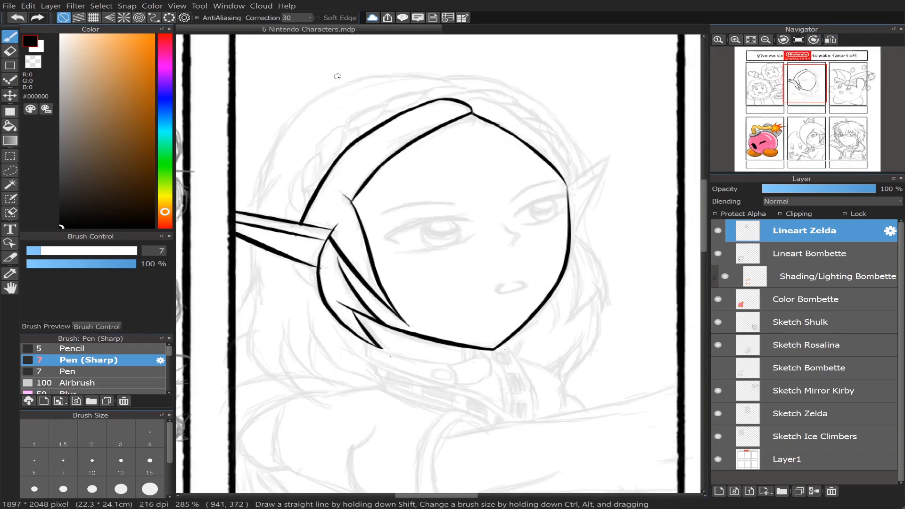
- Ink the outer edge of the far front hair section from the parting down past the far temple
drag(465, 103, 489, 98)
click(831, 40)
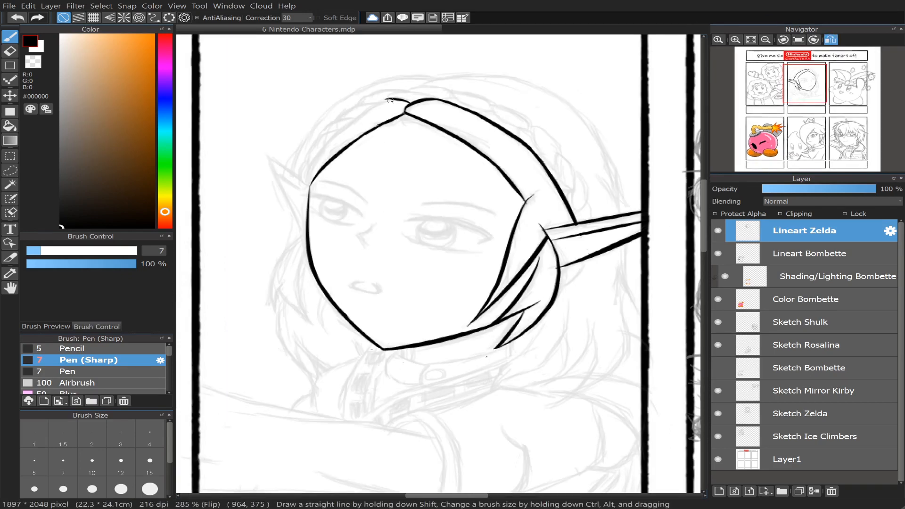
drag(380, 103, 310, 187)
key(ctrl+z)
mouse_move(394, 99)
mouse_down()
mouse_move(313, 161)
mouse_move(307, 182)
mouse_up()
key(ctrl+z)
mouse_move(387, 99)
mouse_down()
mouse_move(304, 199)
mouse_move(316, 174)
mouse_up()
key(ctrl+z)
drag(390, 98, 312, 182)
key(ctrl+z)
mouse_move(389, 98)
mouse_down()
mouse_move(313, 161)
mouse_move(300, 208)
mouse_up()
key(ctrl+z)
mouse_move(387, 98)
mouse_down()
mouse_move(312, 168)
mouse_move(302, 209)
mouse_up()
key(ctrl+z)
mouse_move(387, 99)
mouse_down()
mouse_move(322, 143)
mouse_move(302, 210)
mouse_up()
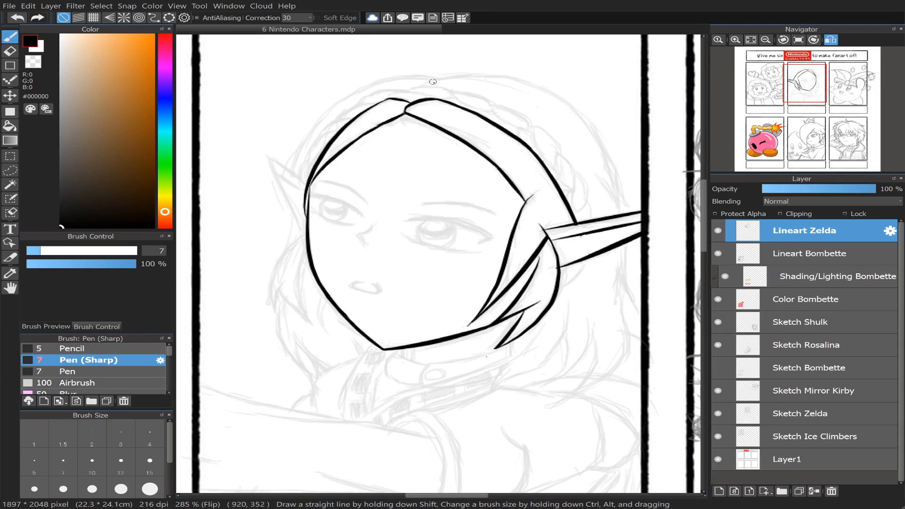
click(831, 40)
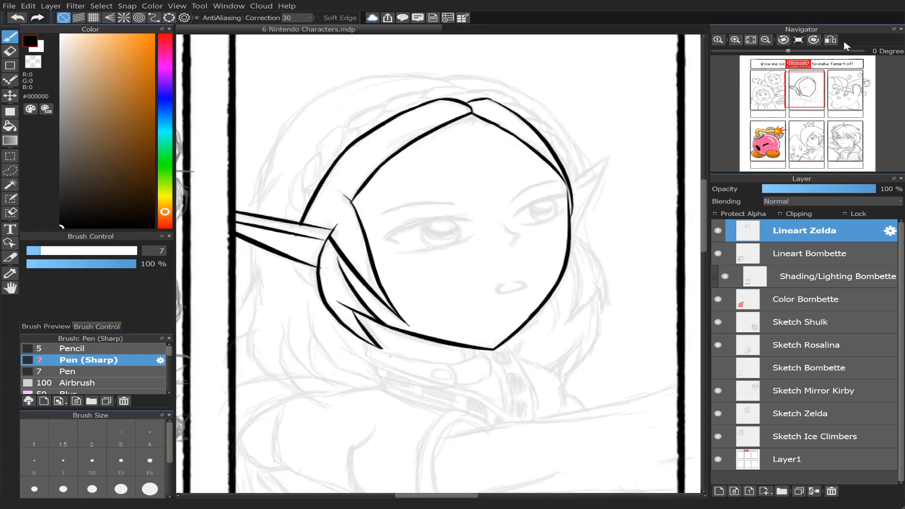
key(e)
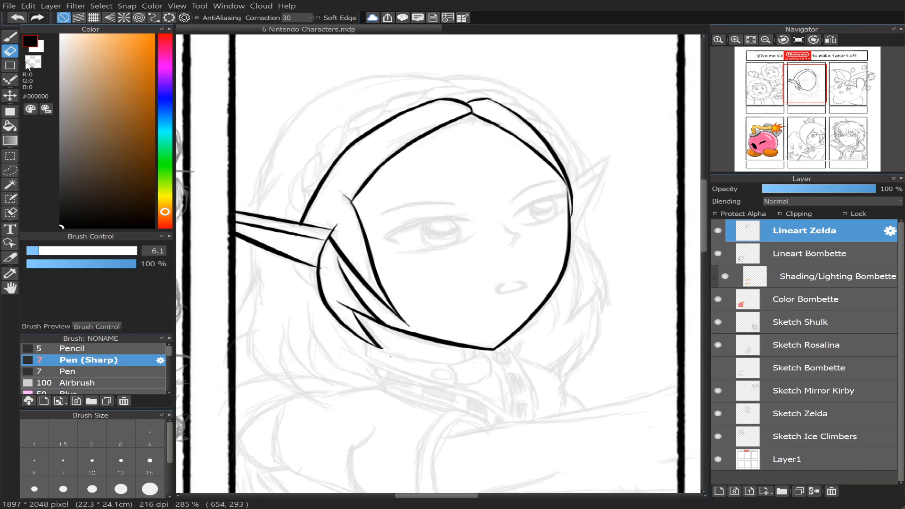
click(12, 38)
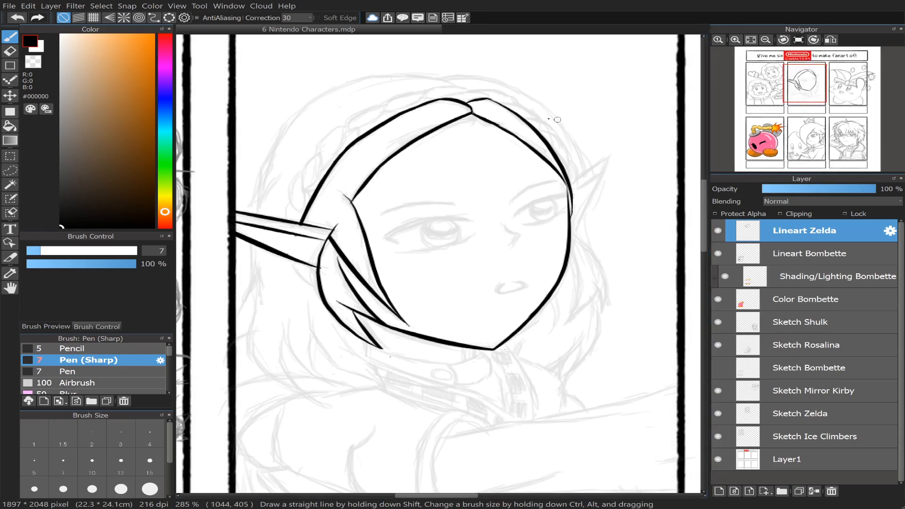
- Ink the upper and lower edges of the far pointed ear from the temple to the cheek line
scroll(821, 107, up, 1)
scroll(821, 108, up, 1)
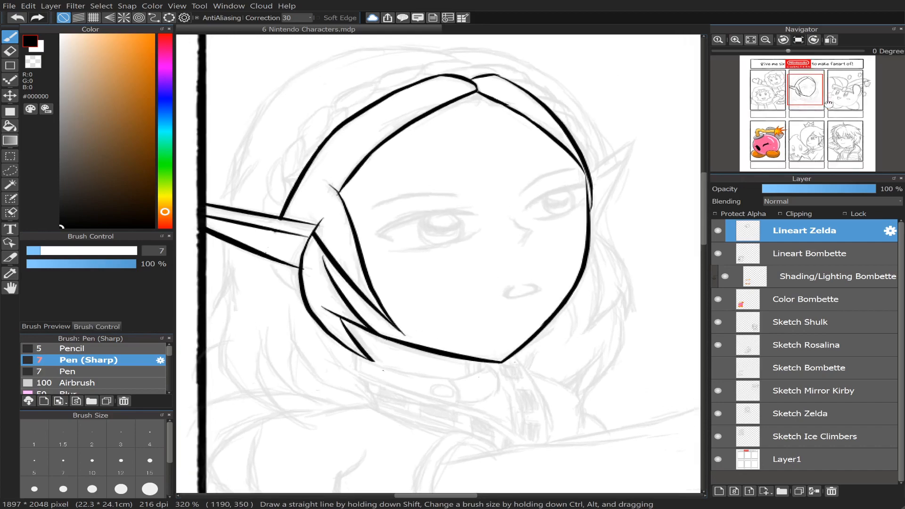
drag(803, 95, 811, 83)
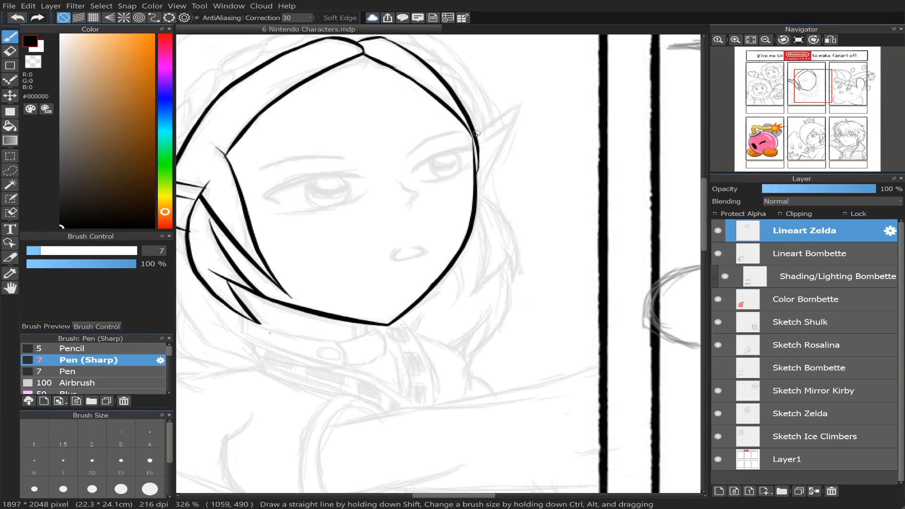
drag(476, 134, 526, 90)
key(ctrl+z)
mouse_move(476, 135)
mouse_down()
mouse_move(529, 96)
mouse_move(516, 104)
mouse_move(495, 189)
mouse_up()
key(ctrl+z)
drag(517, 110, 470, 207)
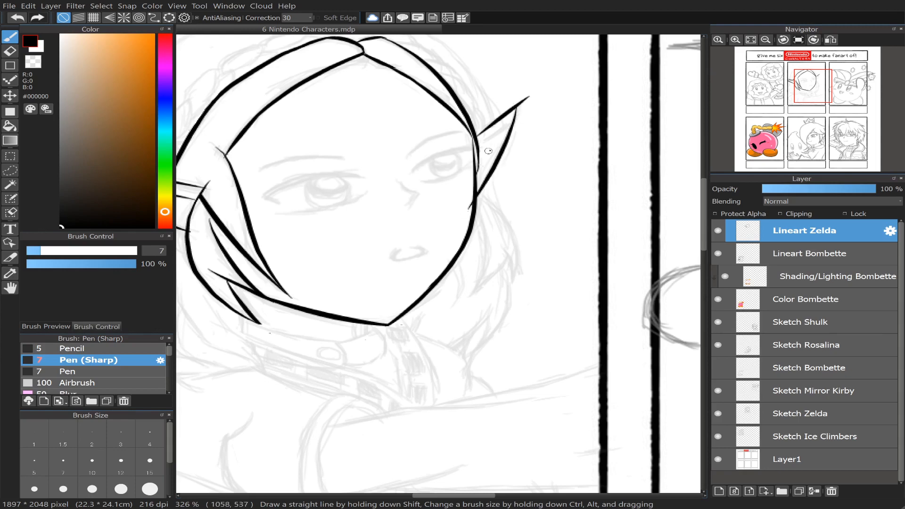
key(ctrl+z)
drag(516, 108, 476, 207)
- Erase the overshoot at the far ear's tip and ink the inner line along its upper edge
key(e)
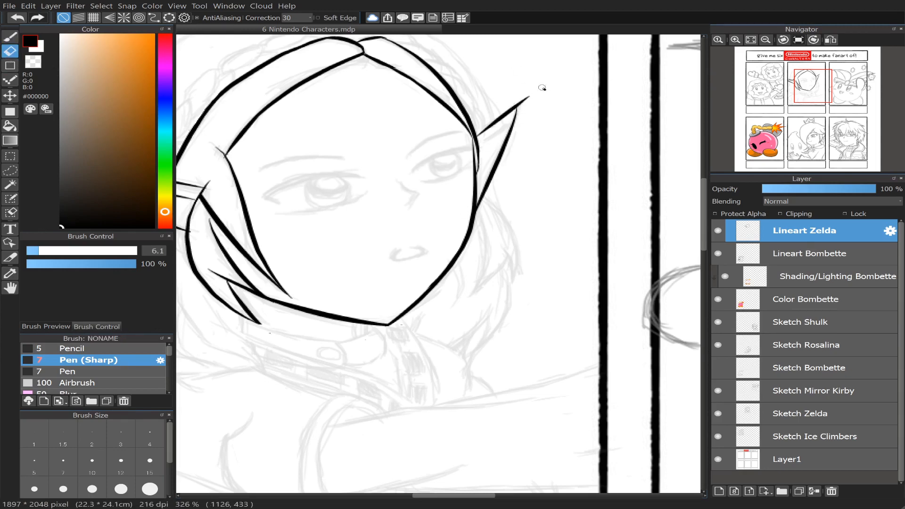
drag(525, 105, 532, 102)
click(10, 36)
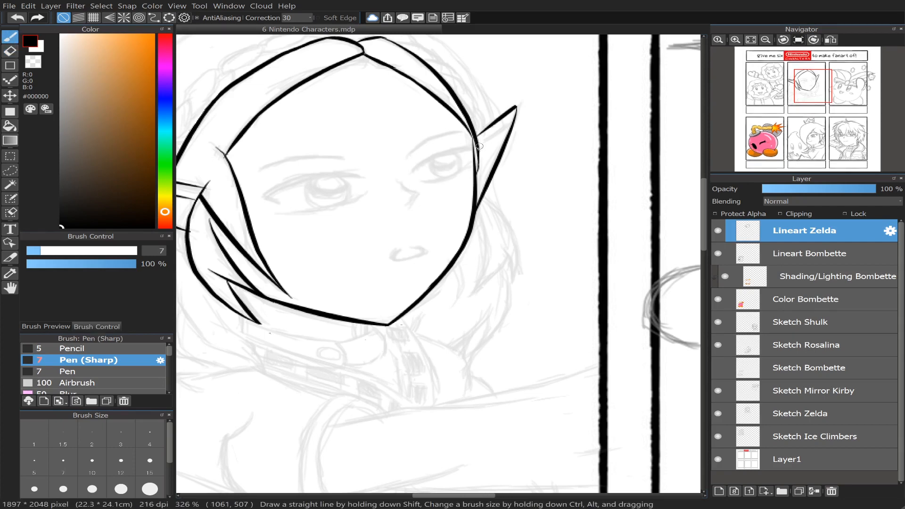
drag(479, 147, 509, 120)
key(ctrl+z)
key(ctrl+z)
- Ink the inner edge of the hair strand hanging below the far ear in one curve beside the cheek
mouse_move(809, 97)
mouse_down()
mouse_move(810, 104)
mouse_move(809, 93)
mouse_up()
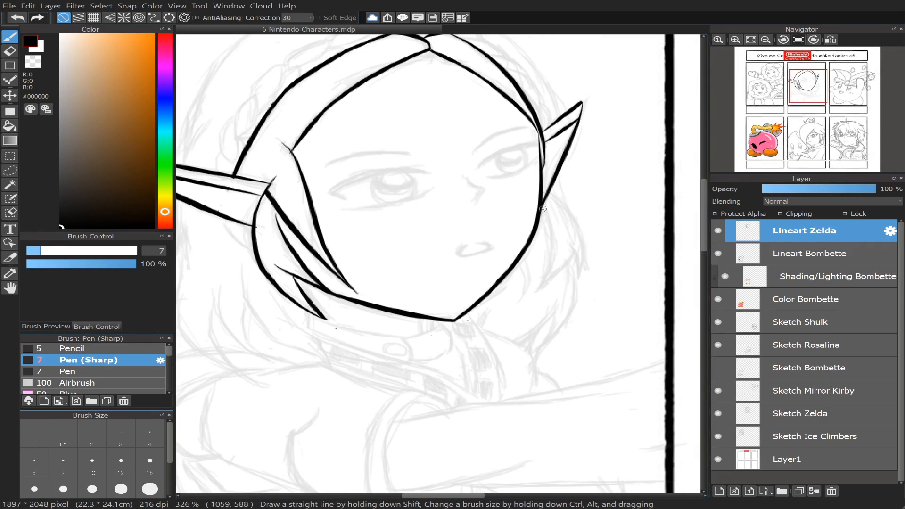
drag(541, 206, 550, 235)
drag(555, 271, 519, 297)
key(ctrl+z)
drag(542, 209, 528, 283)
key(ctrl+z)
drag(545, 208, 544, 301)
key(ctrl+z)
mouse_move(541, 206)
mouse_down()
mouse_move(556, 249)
mouse_move(532, 290)
mouse_up()
key(ctrl+z)
mouse_move(550, 216)
mouse_down()
mouse_move(544, 274)
mouse_move(524, 293)
mouse_up()
key(ctrl+z)
drag(543, 206, 533, 292)
key(ctrl+z)
mouse_move(543, 205)
mouse_down()
mouse_move(558, 242)
mouse_move(532, 304)
mouse_up()
- Trim the lower tip of the strand beside the far cheek and ink its rising edge toward the outer hair
key(e)
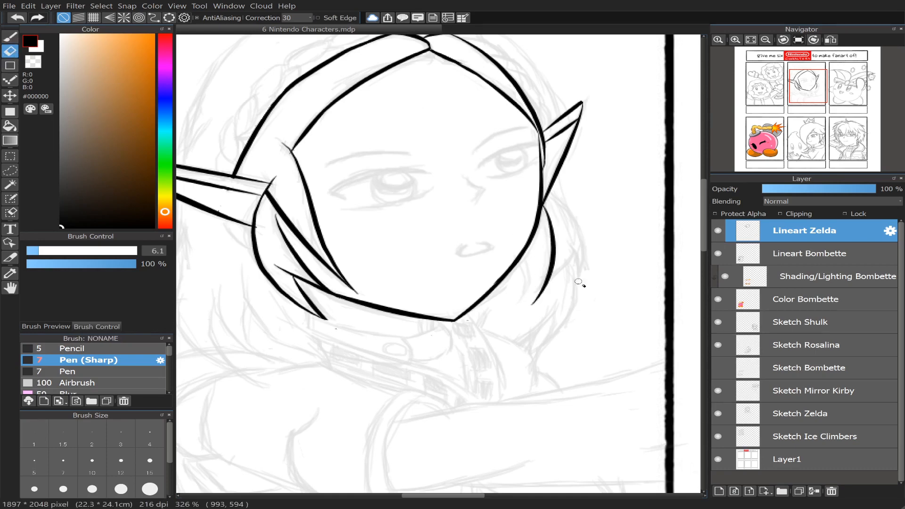
mouse_move(539, 299)
mouse_down()
mouse_move(548, 292)
mouse_move(522, 307)
mouse_move(530, 310)
mouse_up()
key(ctrl+z)
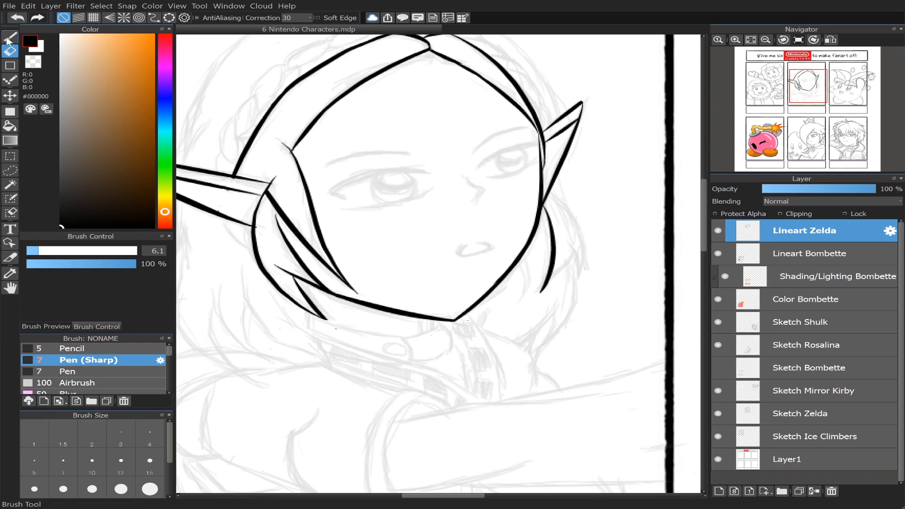
key(b)
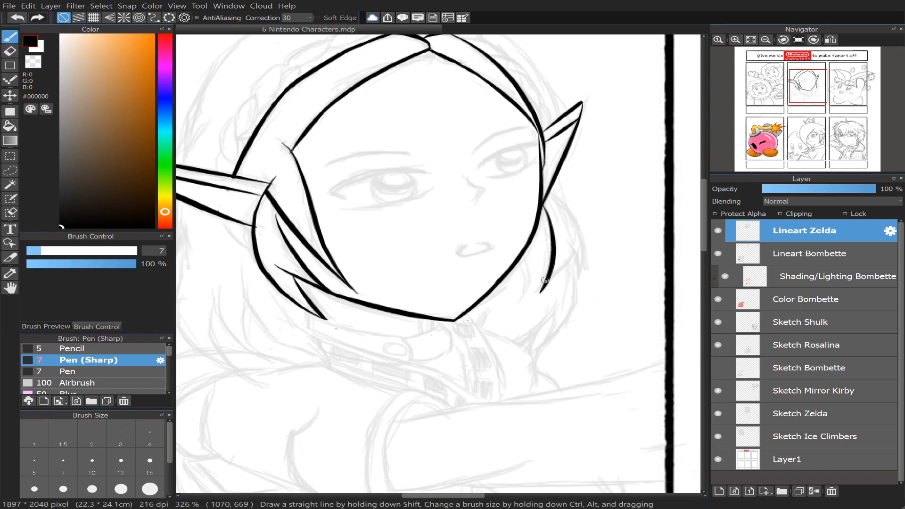
drag(541, 288, 575, 247)
key(ctrl+z)
mouse_move(541, 292)
mouse_down()
mouse_move(575, 247)
mouse_move(540, 292)
mouse_up()
key(ctrl+z)
- Ink the far hair strand's outer edge from the lower ear edge down to a second pointed tip
drag(548, 194, 595, 268)
key(ctrl+z)
mouse_move(550, 193)
mouse_down()
mouse_move(587, 241)
mouse_move(595, 278)
mouse_up()
key(ctrl+z)
mouse_move(551, 194)
mouse_down()
mouse_move(594, 280)
mouse_move(555, 196)
mouse_move(586, 241)
mouse_move(586, 284)
mouse_move(568, 252)
mouse_move(586, 284)
mouse_up()
key(ctrl+z)
key(ctrl+z)
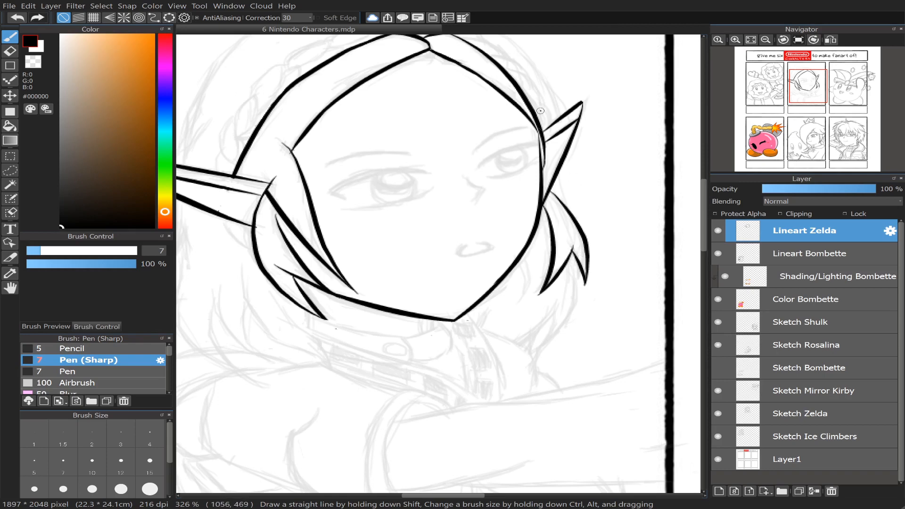
- Ink a short curved hair line from the near ear's lower edge to the hair strand below it
key(e)
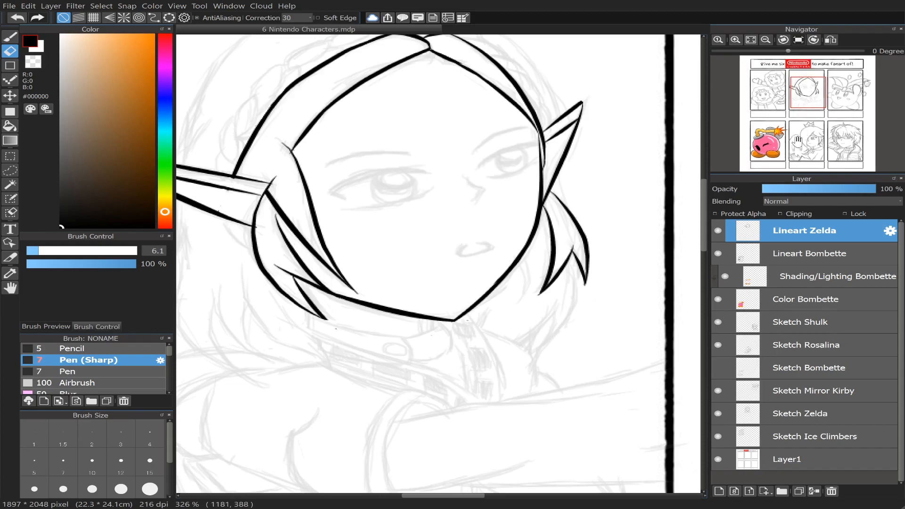
drag(811, 100, 810, 91)
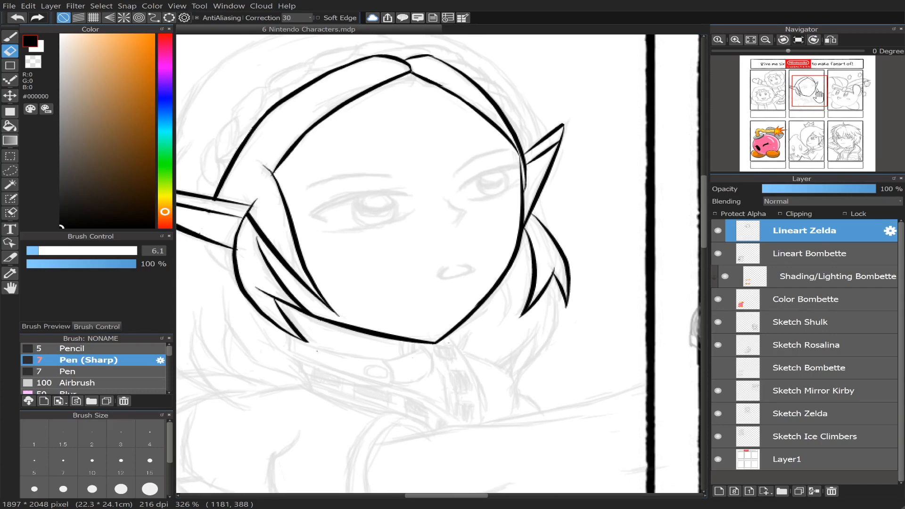
drag(809, 92, 803, 89)
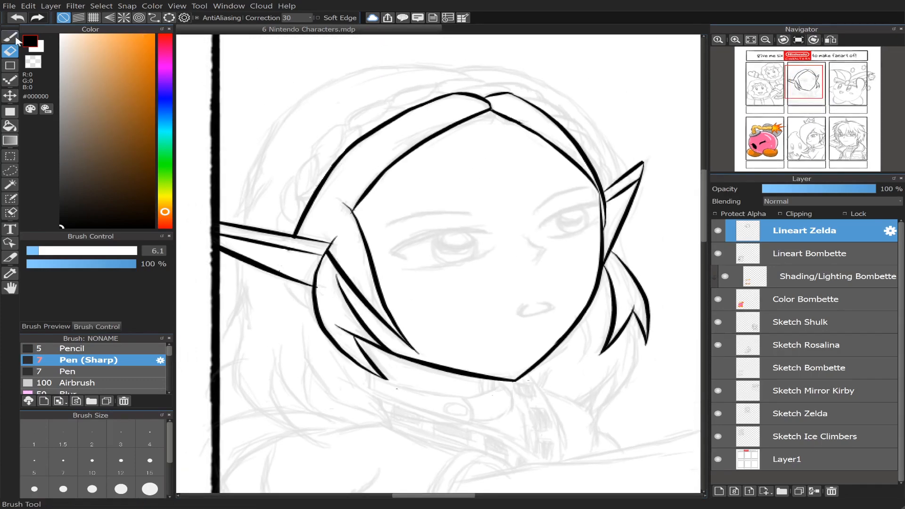
click(14, 38)
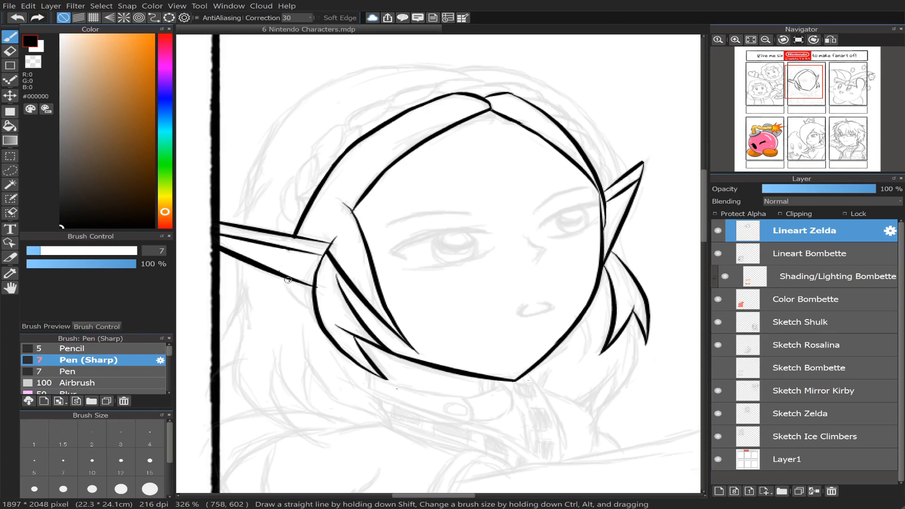
drag(281, 278, 316, 313)
key(ctrl+z)
drag(281, 278, 314, 313)
- Ink the lowest braid section above the near ear with curved strokes against the hair edge
drag(296, 177, 296, 220)
key(ctrl+z)
mouse_move(296, 176)
mouse_down()
mouse_move(281, 188)
mouse_move(292, 224)
mouse_move(274, 229)
mouse_move(286, 235)
mouse_up()
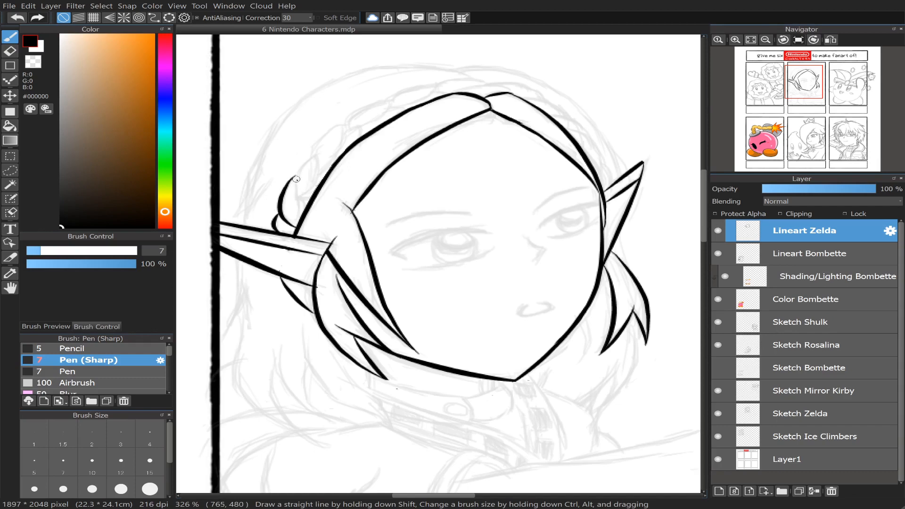
drag(294, 177, 298, 222)
key(ctrl+z)
drag(294, 177, 298, 216)
key(ctrl+z)
drag(295, 177, 298, 217)
key(ctrl+z)
key(ctrl+y)
- Ink the pointed outer curve of the next braid section above the lowest one
drag(316, 157, 303, 193)
key(ctrl+z)
drag(316, 156, 301, 200)
key(ctrl+z)
mouse_move(317, 156)
mouse_down()
mouse_move(317, 179)
mouse_move(295, 199)
mouse_up()
key(ctrl+z)
drag(316, 156, 298, 199)
key(ctrl+z)
drag(316, 156, 298, 197)
- Ink the short inner strand lines joining the second braid section to the front hair edge
drag(321, 169, 335, 158)
key(ctrl+z)
key(ctrl+z)
key(ctrl+z)
key(ctrl+z)
drag(301, 195, 315, 191)
- Ink the third braid section along the front hair edge, with an outer curve and an inner dividing line
mouse_move(707, 67)
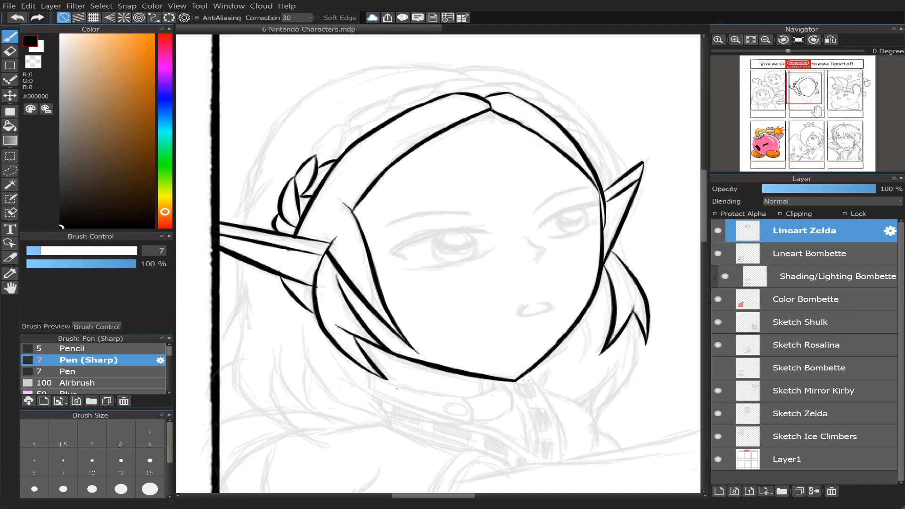
drag(806, 93, 799, 86)
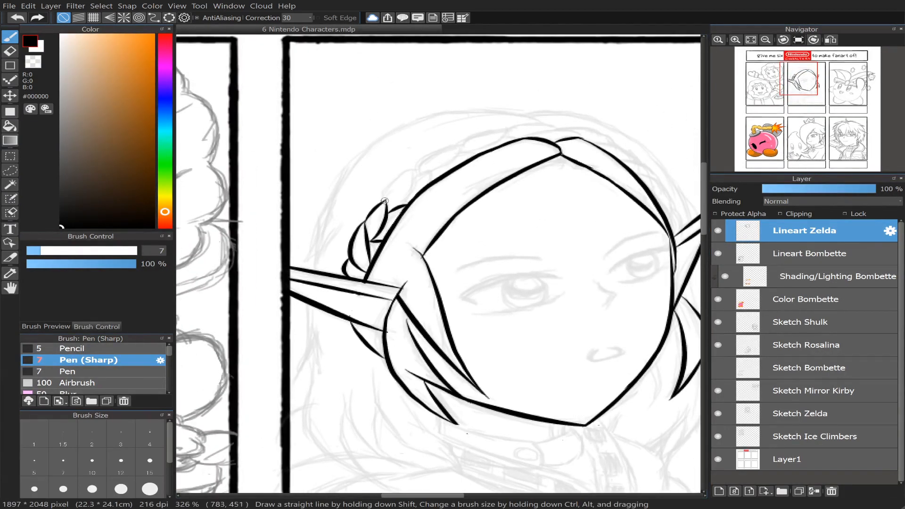
drag(385, 201, 424, 159)
key(ctrl+z)
key(ctrl+z)
mouse_move(383, 200)
mouse_down()
mouse_move(392, 180)
mouse_move(422, 163)
mouse_up()
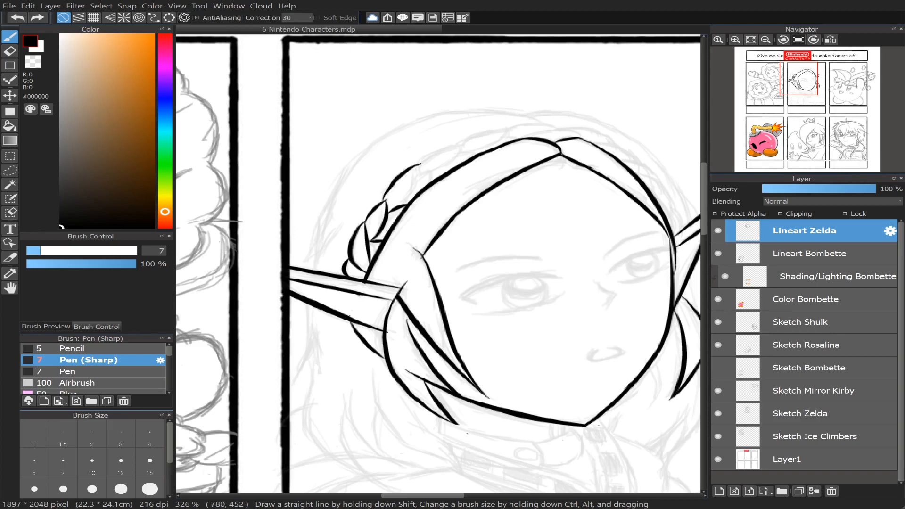
key(ctrl+z)
mouse_move(384, 199)
mouse_down()
mouse_move(421, 167)
mouse_move(400, 212)
mouse_up()
key(ctrl+z)
drag(414, 182, 401, 210)
key(ctrl+z)
key(ctrl+z)
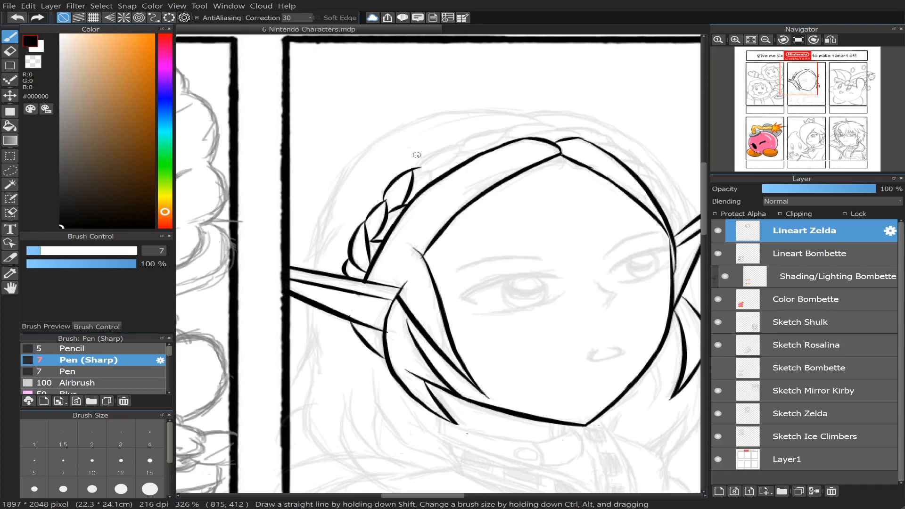
key(e)
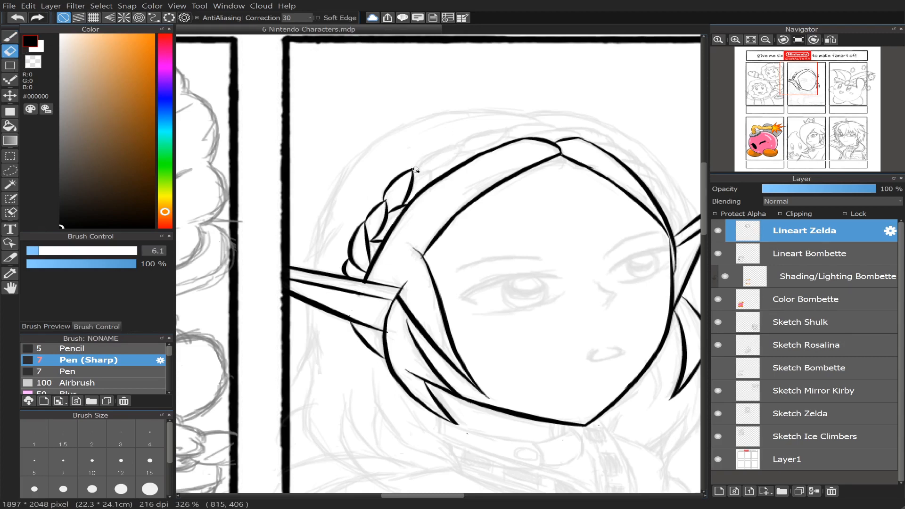
- Ink the short inner strand lines beside the third braid section's tip, joining it to the front hair edge
click(9, 37)
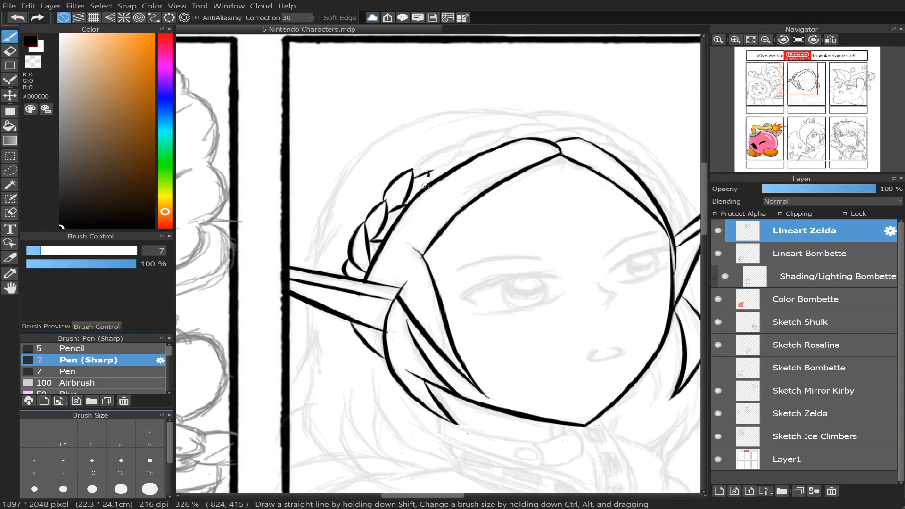
drag(426, 186, 431, 172)
drag(432, 172, 427, 185)
key(ctrl+z)
key(ctrl+z)
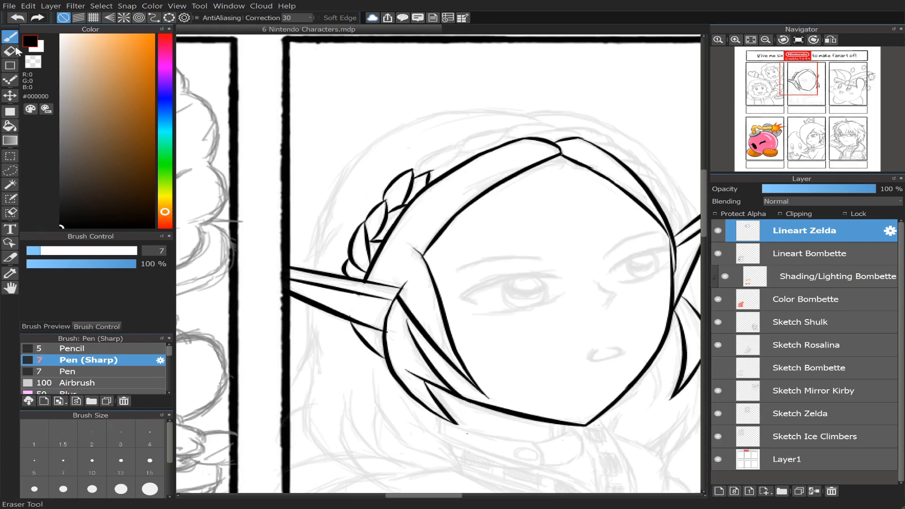
key(e)
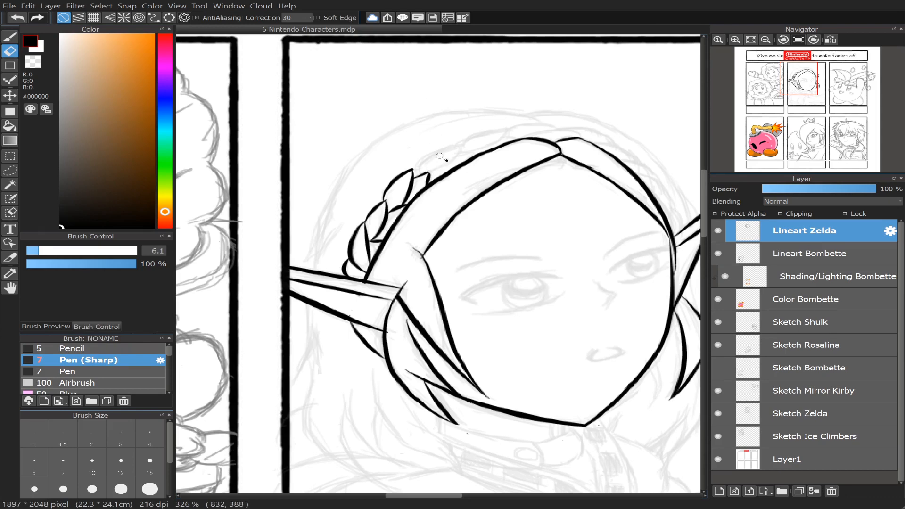
key(ctrl+z)
click(10, 36)
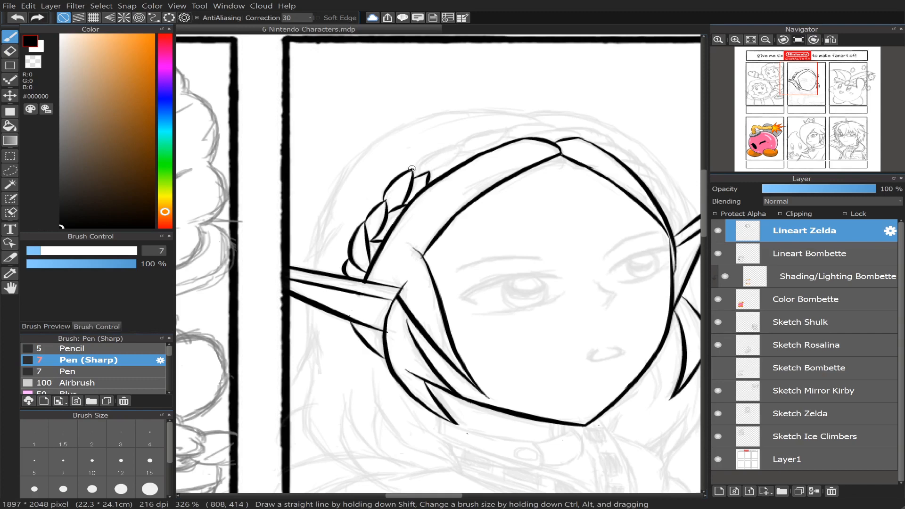
- Ink the fourth braid section above the third, with a long outer curve and a lower curve meeting in a point
drag(412, 173, 475, 141)
key(ctrl+z)
drag(411, 170, 472, 142)
key(ctrl+z)
drag(411, 172, 459, 141)
key(ctrl+z)
mouse_move(413, 171)
mouse_down()
mouse_move(467, 141)
mouse_move(431, 178)
mouse_move(420, 174)
mouse_up()
key(ctrl+z)
key(ctrl+z)
key(ctrl+z)
drag(466, 143, 420, 173)
key(ctrl+z)
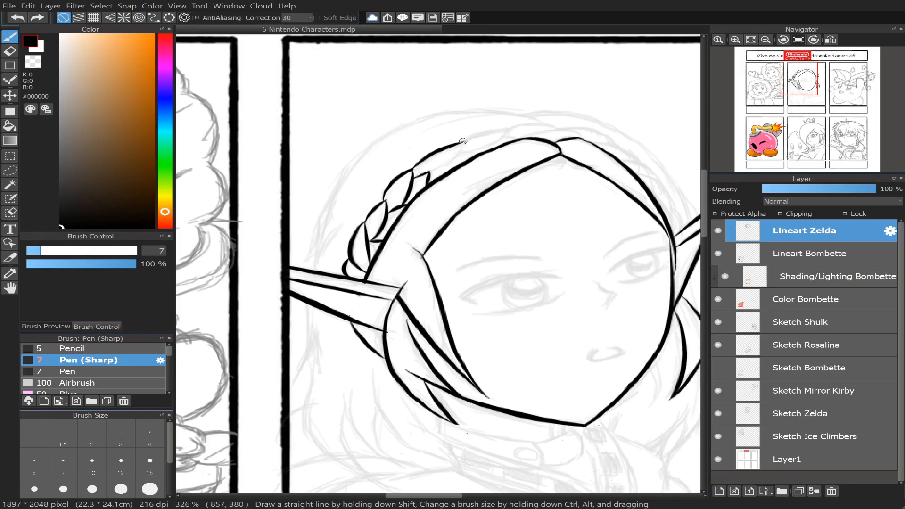
key(ctrl+y)
- Trim the pointed tip of the fourth braid section and ink a short strand line joining it to the hair edge
click(10, 51)
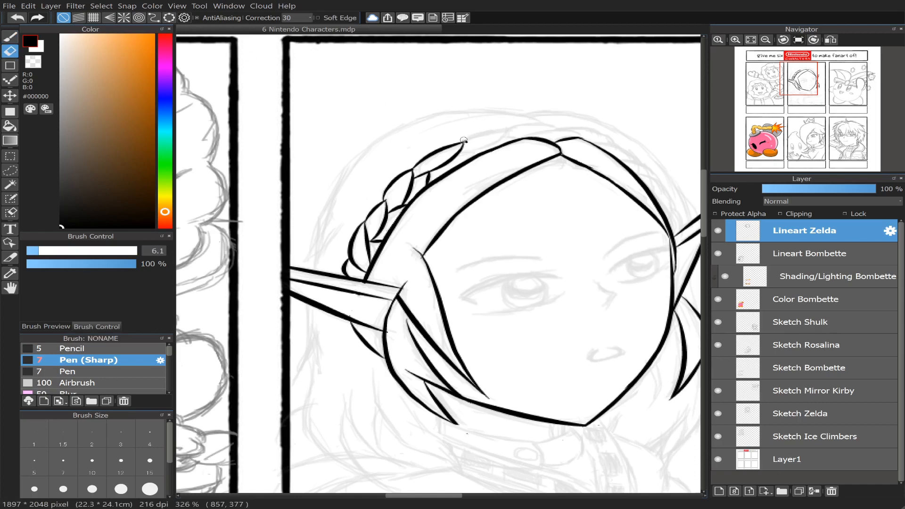
key(b)
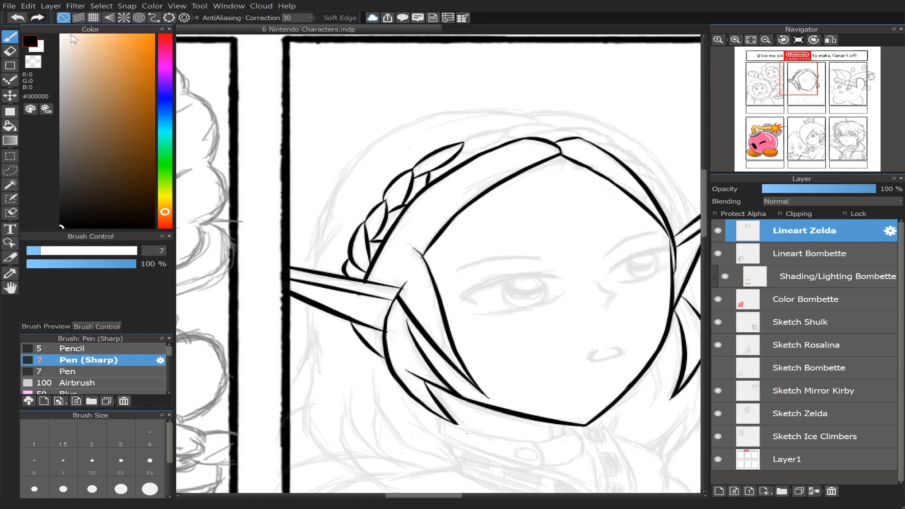
drag(460, 155, 480, 156)
key(ctrl+z)
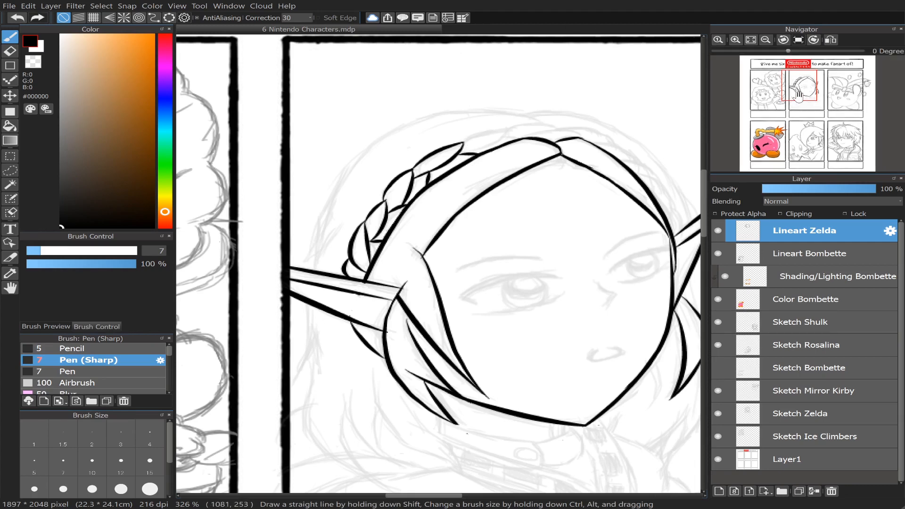
- Ink the fifth braid section near the crown with outer and lower curves plus a short joining line, and tidy its tip
drag(798, 95, 808, 85)
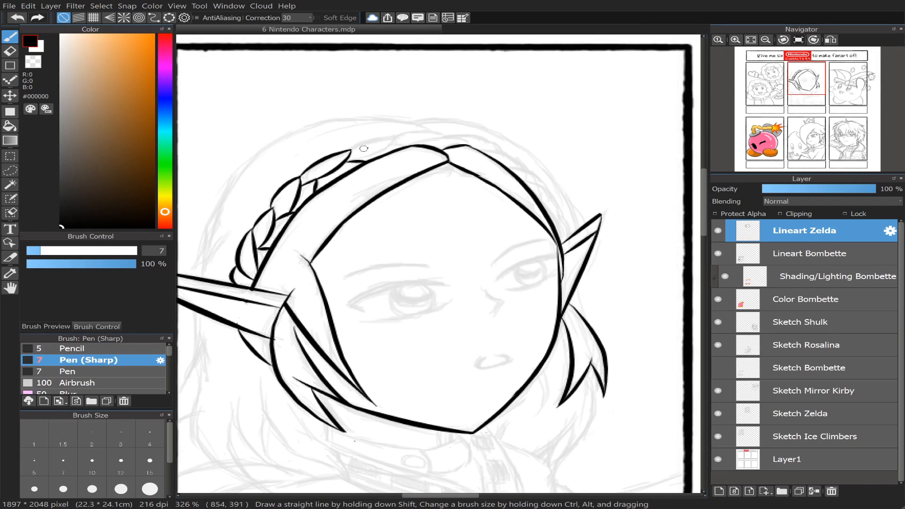
drag(353, 150, 398, 136)
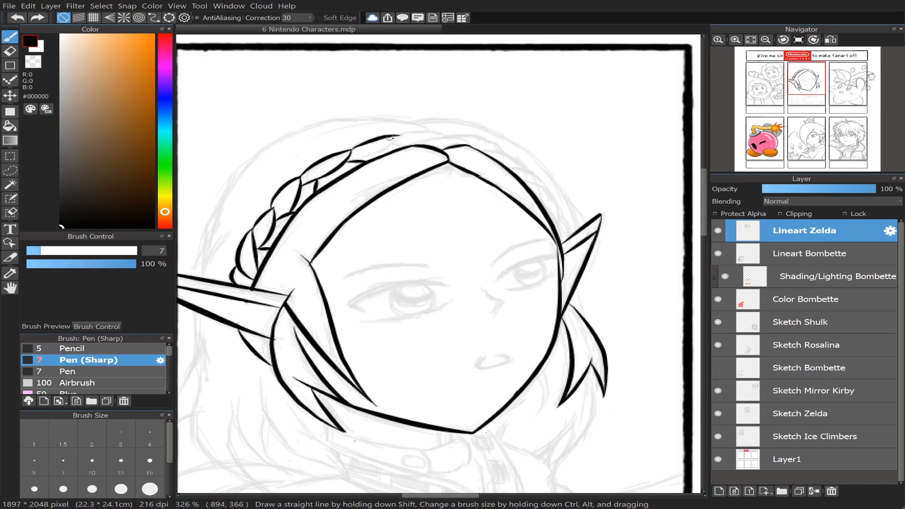
mouse_move(397, 136)
mouse_down()
mouse_move(374, 153)
mouse_move(354, 157)
mouse_up()
key(ctrl+z)
drag(397, 136, 352, 157)
key(ctrl+z)
drag(398, 136, 350, 161)
drag(402, 144, 392, 143)
key(e)
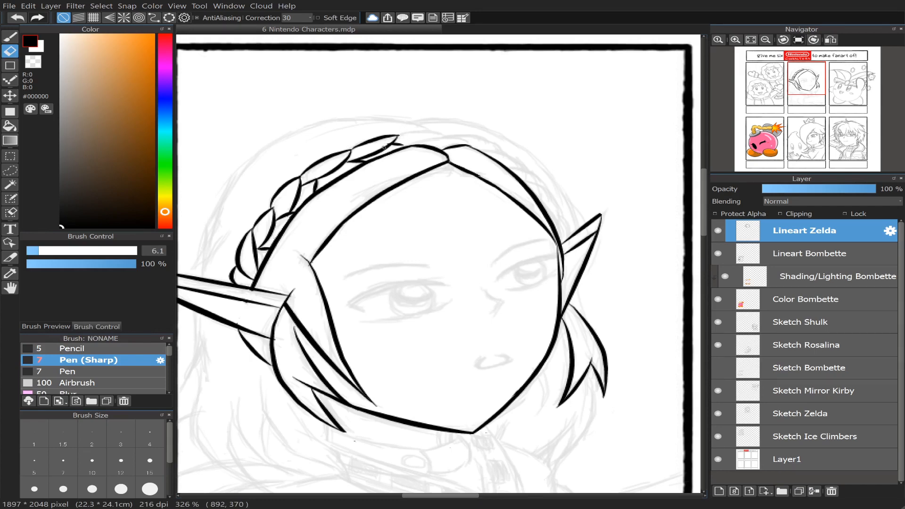
key(b)
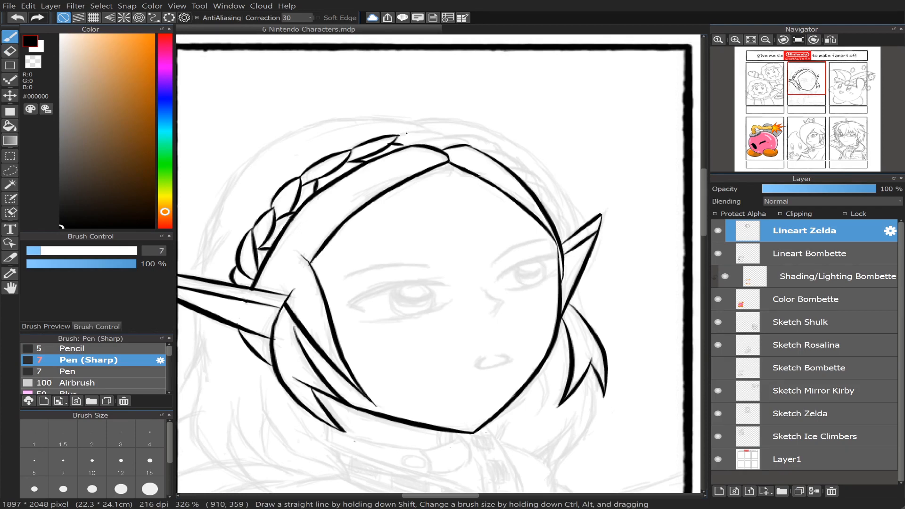
- Ink the braid sections across the top of the head and the first curve descending on the far side
mouse_move(395, 137)
mouse_down()
mouse_move(448, 135)
mouse_move(426, 140)
mouse_move(461, 138)
mouse_move(479, 149)
mouse_up()
key(ctrl+z)
key(ctrl+z)
drag(433, 133, 452, 138)
key(ctrl+z)
drag(451, 135, 501, 146)
key(ctrl+z)
mouse_move(449, 137)
mouse_down()
mouse_move(494, 142)
mouse_move(527, 169)
mouse_up()
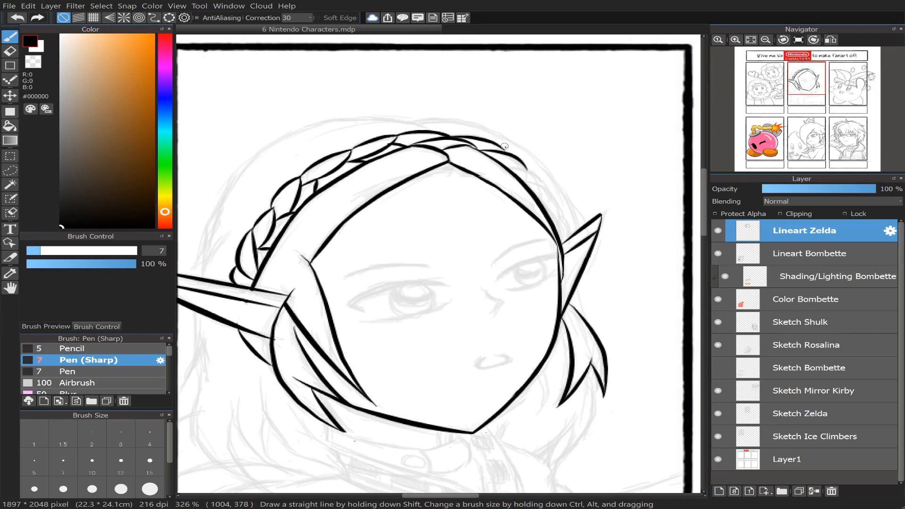
- Ink the next overlapping braid strands down the far side of the head along the hair edge
drag(489, 142, 547, 188)
key(ctrl+z)
key(ctrl+z)
mouse_move(517, 161)
mouse_down()
mouse_move(541, 186)
mouse_move(522, 180)
mouse_move(556, 191)
mouse_move(522, 179)
mouse_move(552, 192)
mouse_up()
key(ctrl+z)
key(ctrl+z)
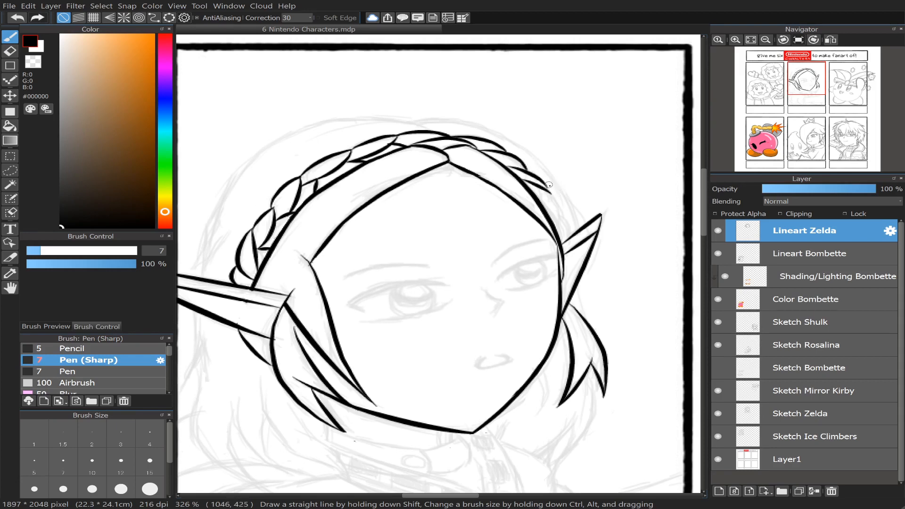
key(ctrl+z)
key(ctrl+z)
- Ink the lowest far-side braid sections, ending the braid just above the far ear
drag(543, 185, 570, 235)
key(ctrl+z)
key(ctrl+z)
key(ctrl+z)
key(ctrl+z)
drag(544, 207, 571, 230)
key(ctrl+z)
key(ctrl+z)
key(ctrl+y)
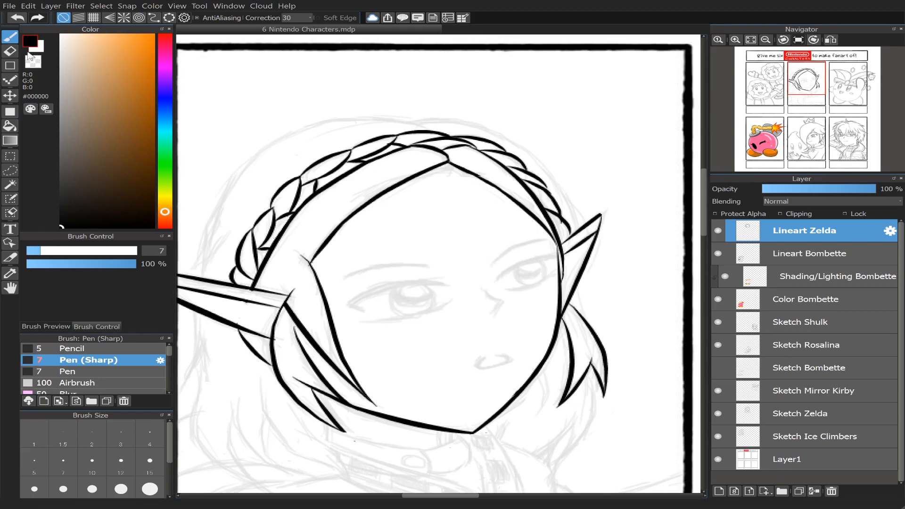
- Clean up the end of the far-side braid and reinforce the outer curve of the section above it
key(e)
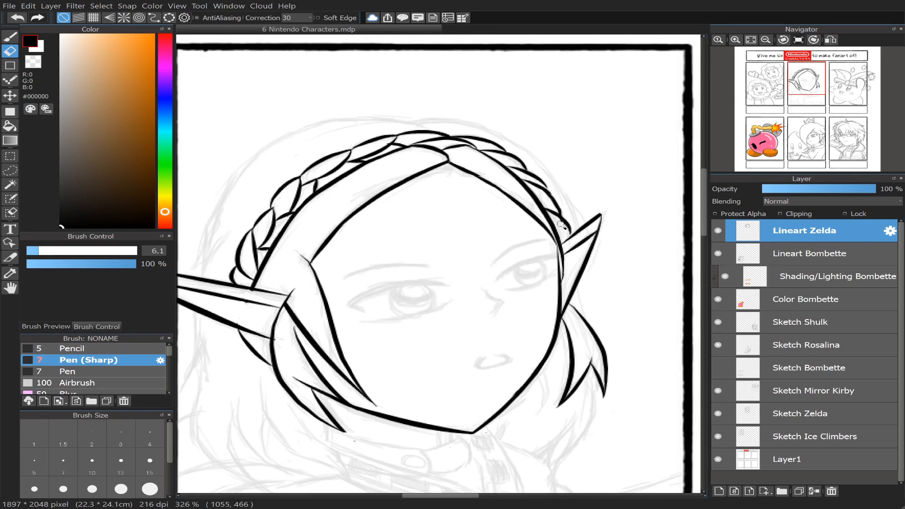
click(10, 36)
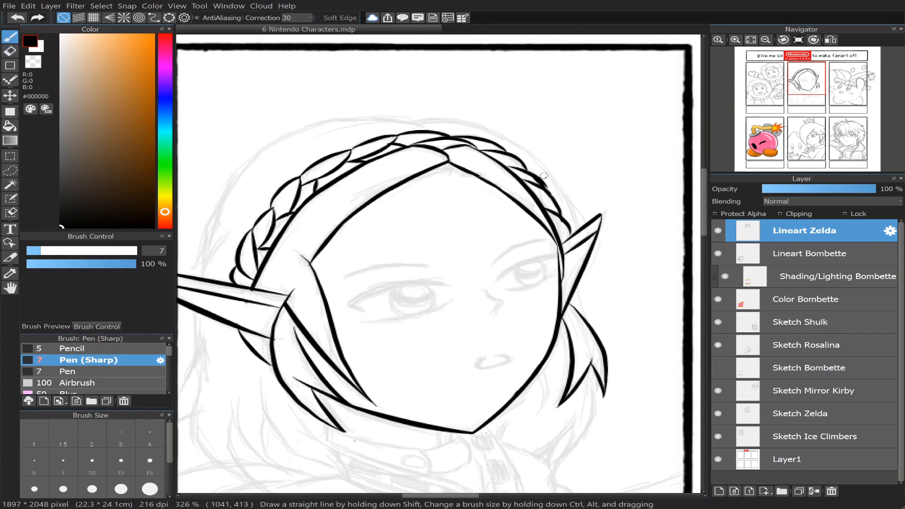
drag(539, 177, 547, 190)
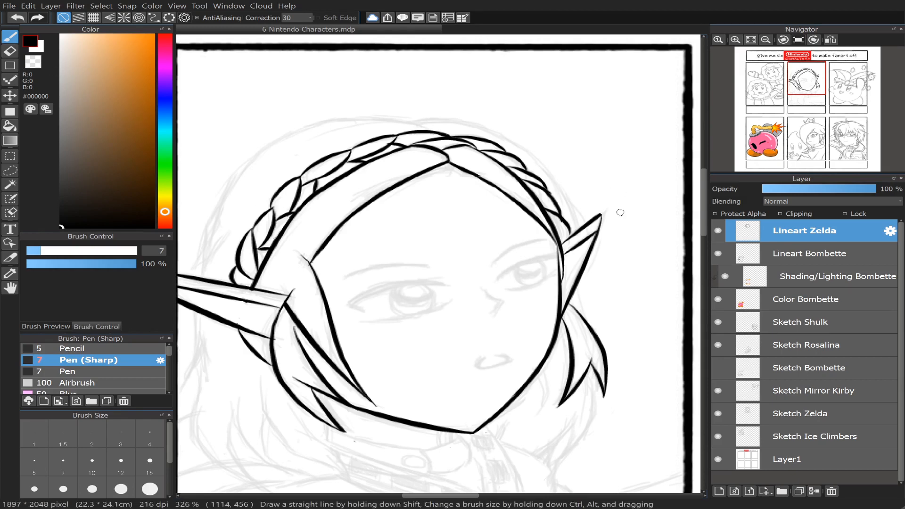
- Mirror the canvas view and ink the crown outline as one long curve starting from the top of the braid
click(831, 42)
click(832, 42)
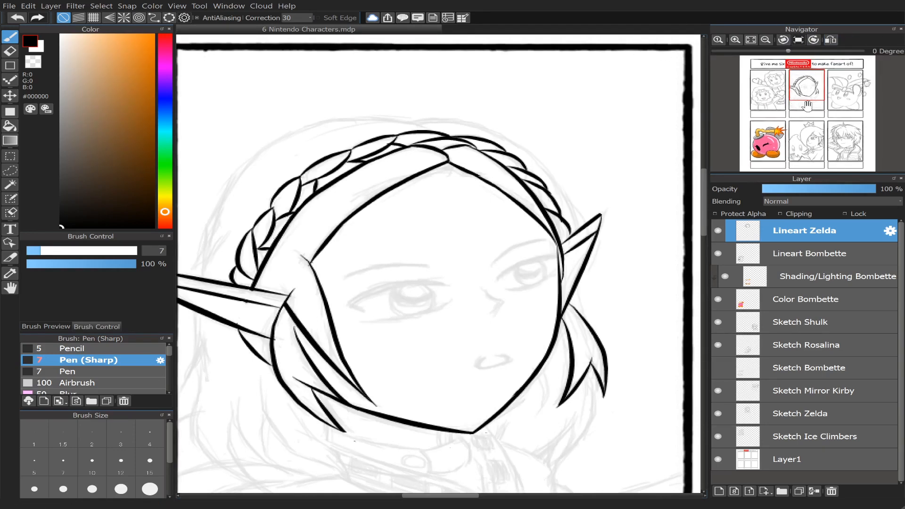
drag(811, 91, 799, 88)
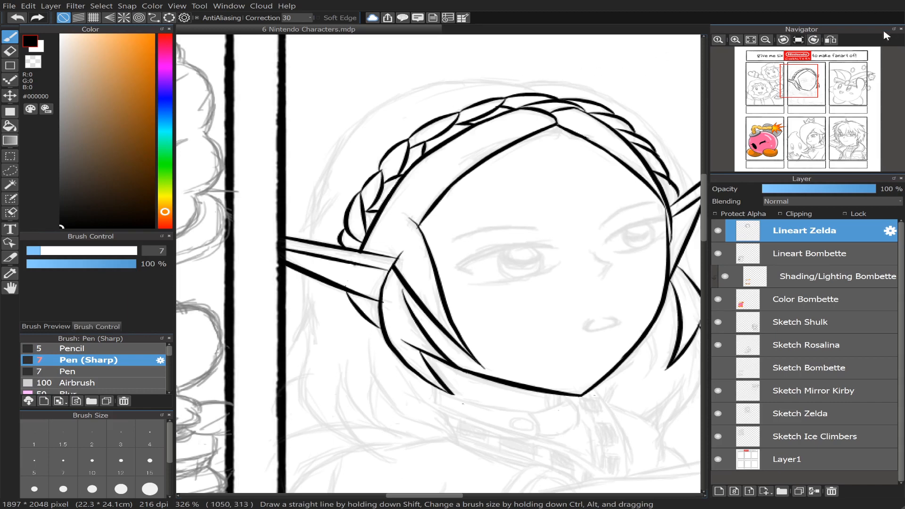
click(831, 40)
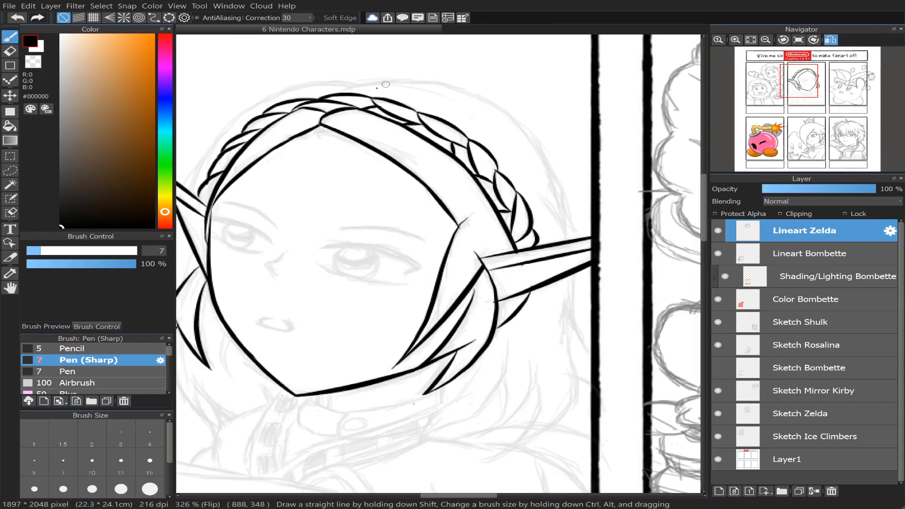
drag(343, 90, 425, 80)
key(ctrl+z)
drag(324, 97, 460, 83)
key(ctrl+z)
drag(341, 89, 458, 81)
key(ctrl+z)
drag(340, 88, 478, 80)
key(ctrl+z)
mouse_move(333, 94)
mouse_down()
mouse_move(382, 83)
mouse_move(483, 84)
mouse_up()
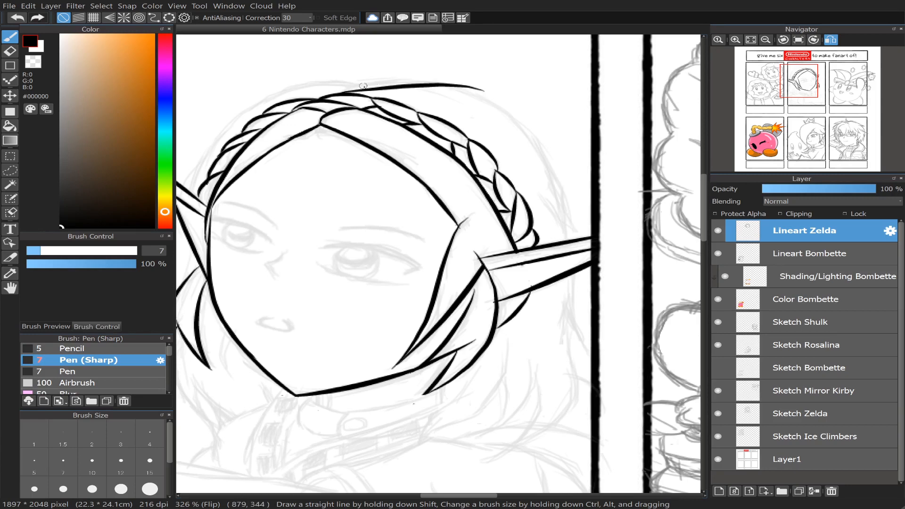
key(ctrl+z)
mouse_move(335, 91)
mouse_down()
mouse_move(398, 78)
mouse_move(488, 90)
mouse_up()
key(ctrl+z)
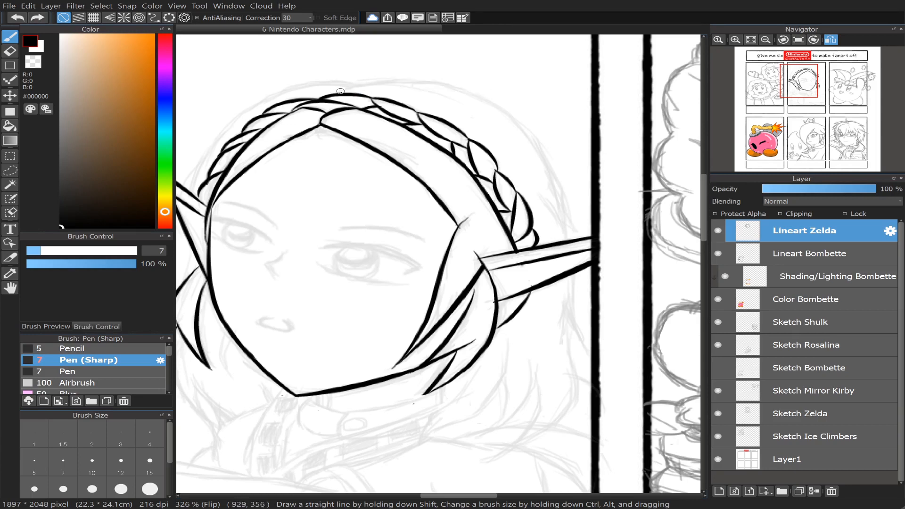
mouse_move(330, 92)
mouse_down()
mouse_move(448, 79)
mouse_move(471, 86)
mouse_move(402, 75)
mouse_move(475, 81)
mouse_up()
key(ctrl+z)
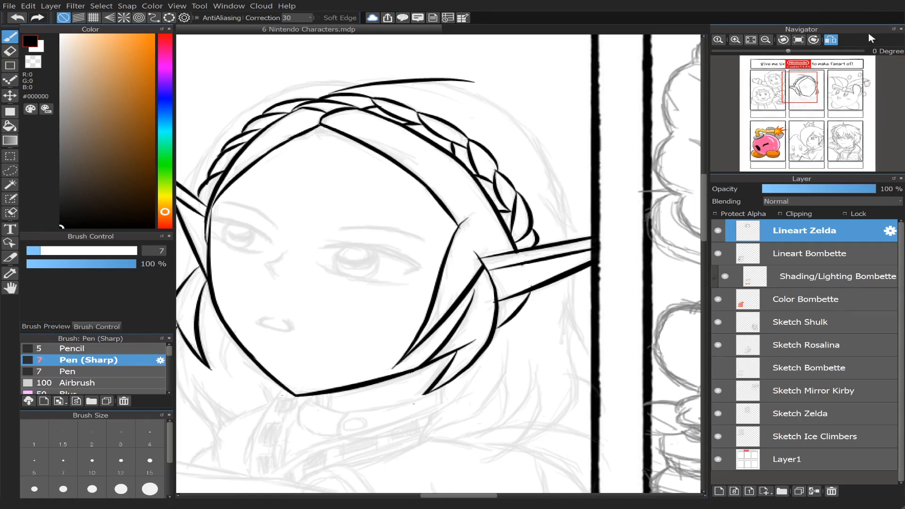
- Restore the unmirrored view and ink the back-of-head outline curving from the crown down to the near ear
click(831, 40)
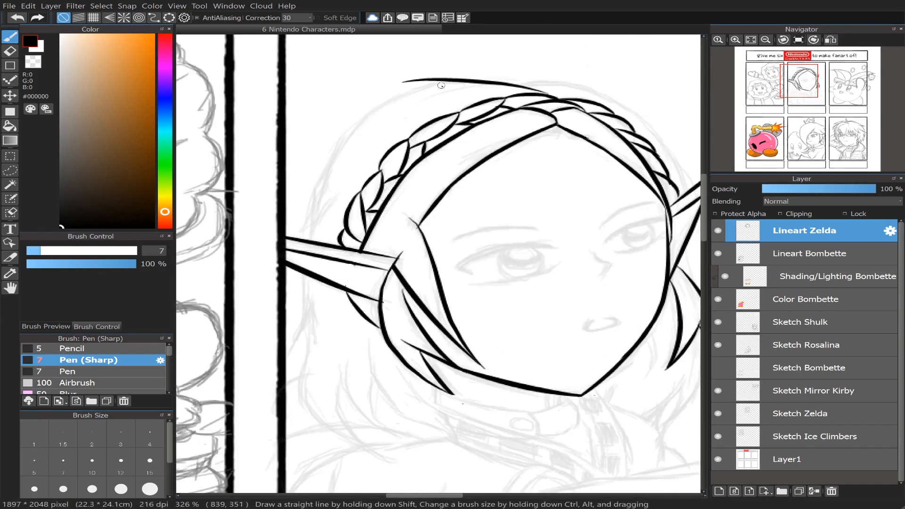
mouse_move(449, 84)
mouse_down()
mouse_move(310, 177)
mouse_move(309, 207)
mouse_up()
key(ctrl+z)
mouse_move(449, 82)
mouse_down()
mouse_move(426, 88)
mouse_move(300, 236)
mouse_up()
key(ctrl+z)
drag(444, 82, 300, 233)
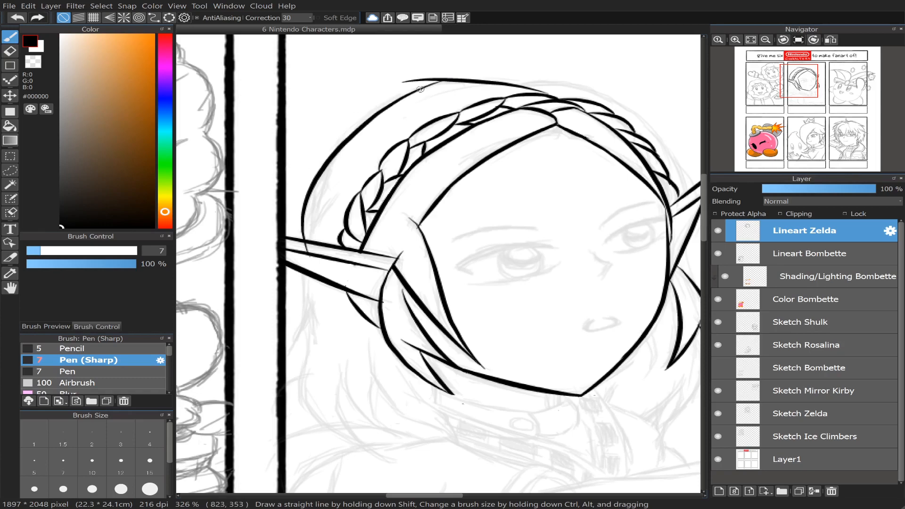
key(ctrl+z)
mouse_move(431, 80)
mouse_down()
mouse_move(319, 178)
mouse_move(320, 243)
mouse_up()
key(ctrl+z)
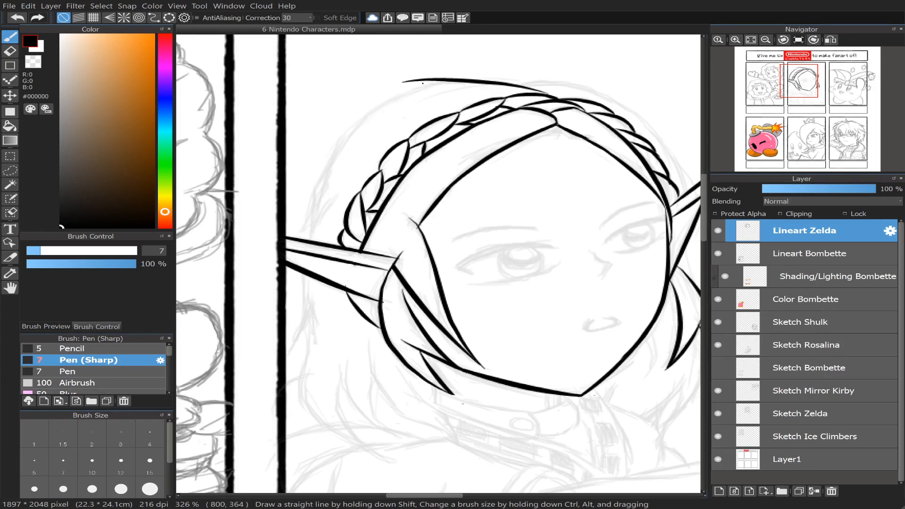
mouse_move(427, 83)
mouse_down()
mouse_move(321, 178)
mouse_move(325, 243)
mouse_up()
key(ctrl+z)
mouse_move(441, 81)
mouse_down()
mouse_move(313, 184)
mouse_move(315, 248)
mouse_up()
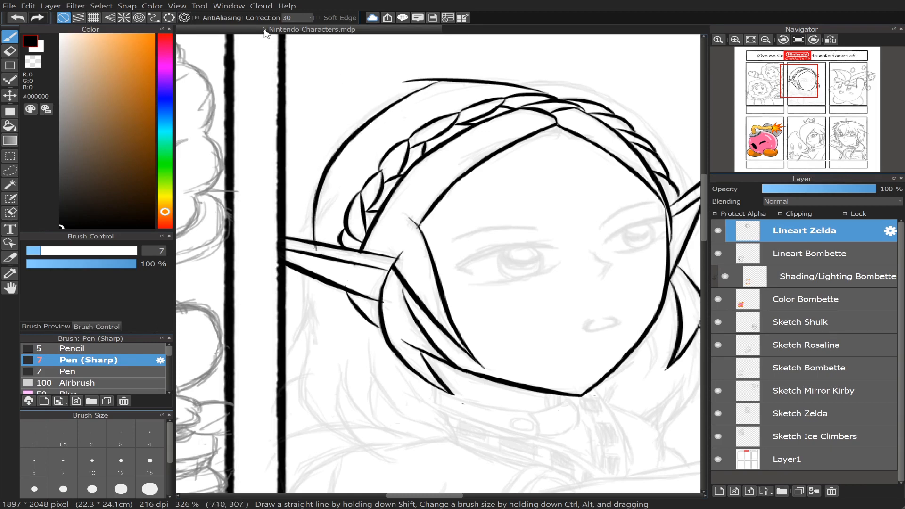
- Erase the end of the crown line that overshoots the back-of-head outline
click(9, 50)
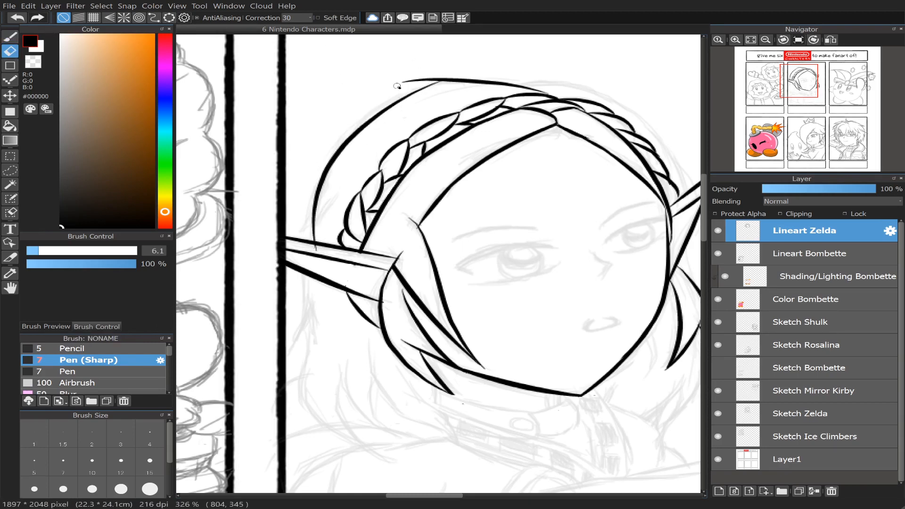
drag(414, 79, 404, 84)
drag(418, 80, 444, 76)
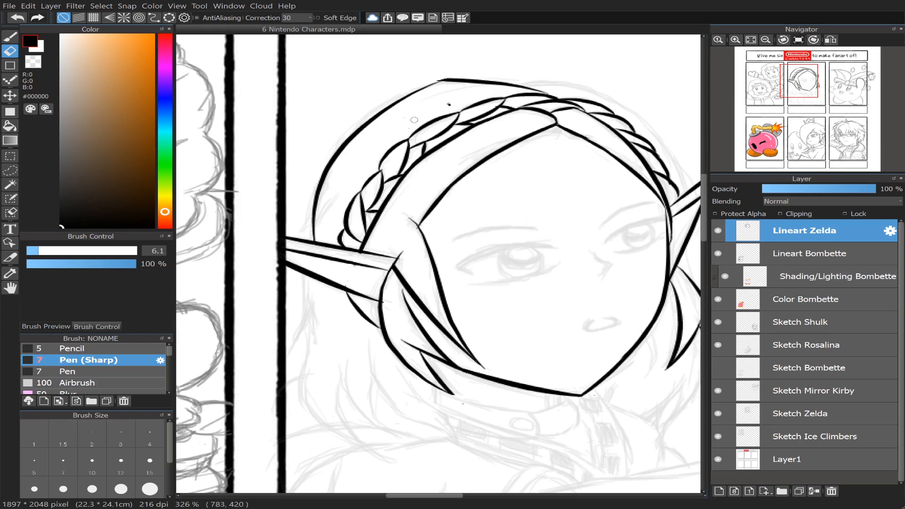
- Smooth the corner where the crown line meets the back-of-head outline with small pen and eraser touch-ups
click(10, 36)
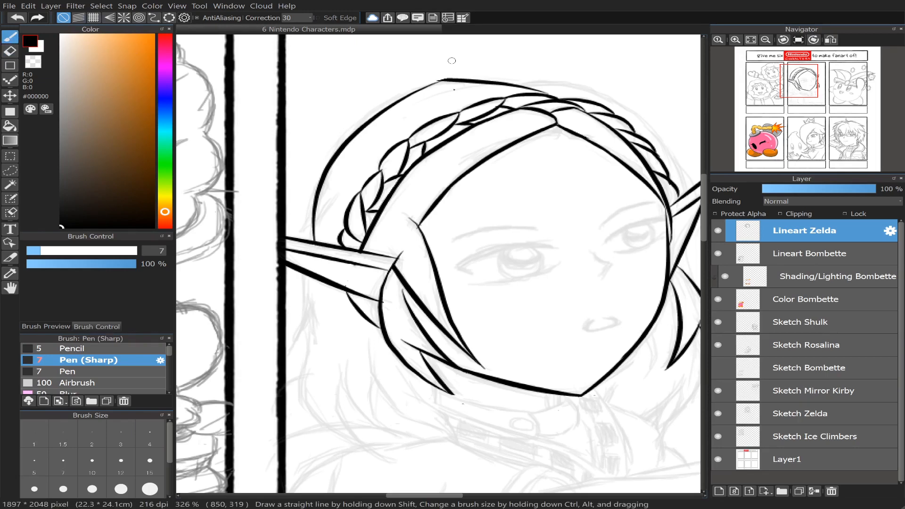
mouse_move(448, 81)
mouse_down()
mouse_move(409, 90)
mouse_move(481, 79)
mouse_move(400, 95)
mouse_move(364, 123)
mouse_up()
key(ctrl+z)
key(ctrl+z)
key(ctrl+y)
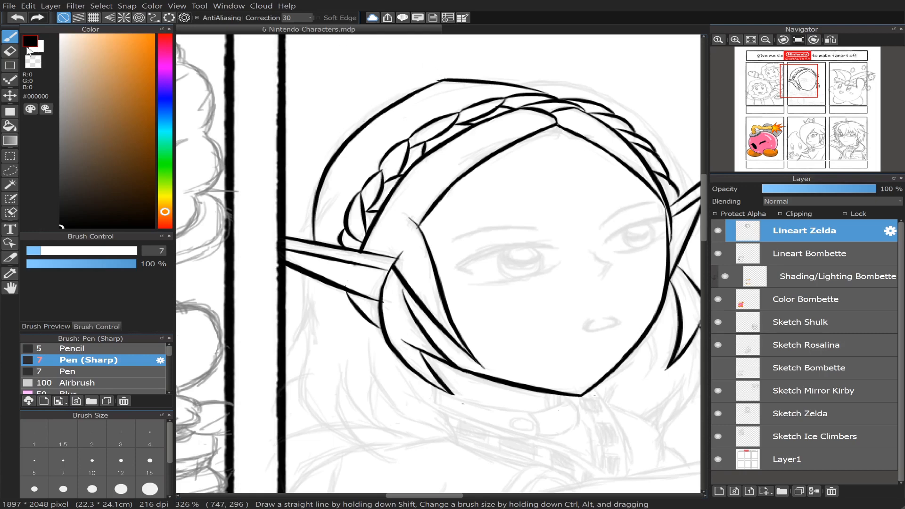
key(e)
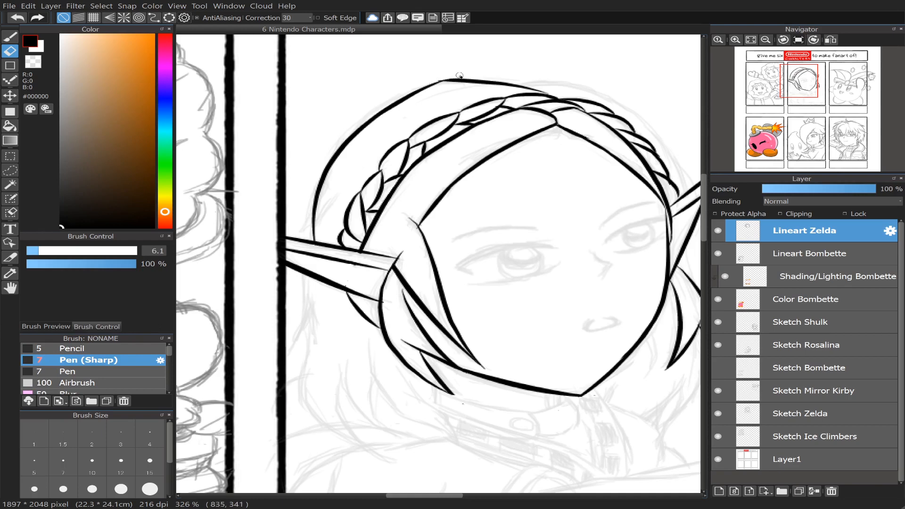
key(b)
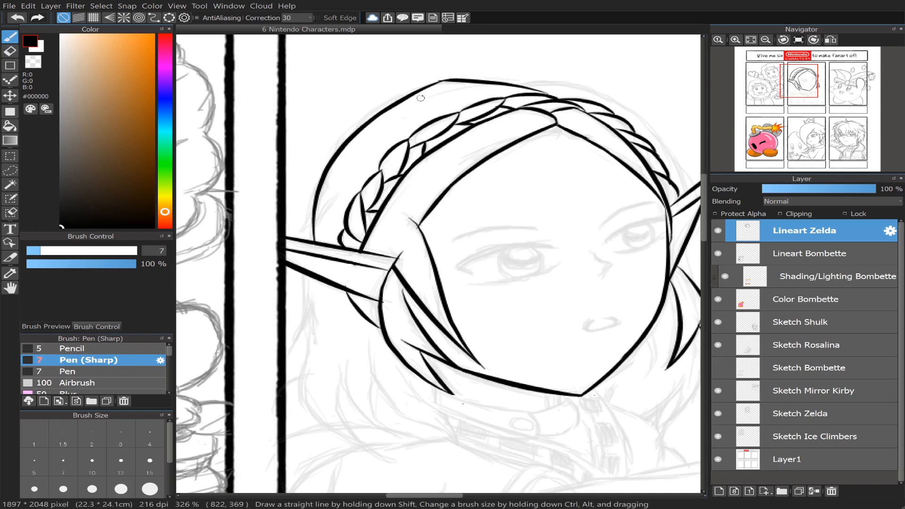
mouse_move(417, 91)
mouse_down()
mouse_move(481, 78)
mouse_move(422, 87)
mouse_move(474, 80)
mouse_up()
key(ctrl+z)
key(ctrl+z)
key(ctrl+z)
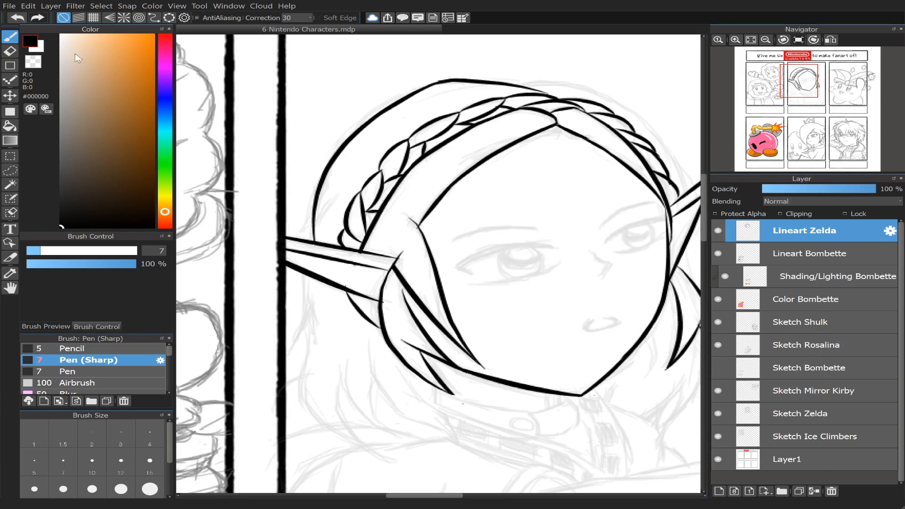
- Mirror the canvas view and ink the far-side hair outline rising from the far ear along the outside of the braid
click(10, 50)
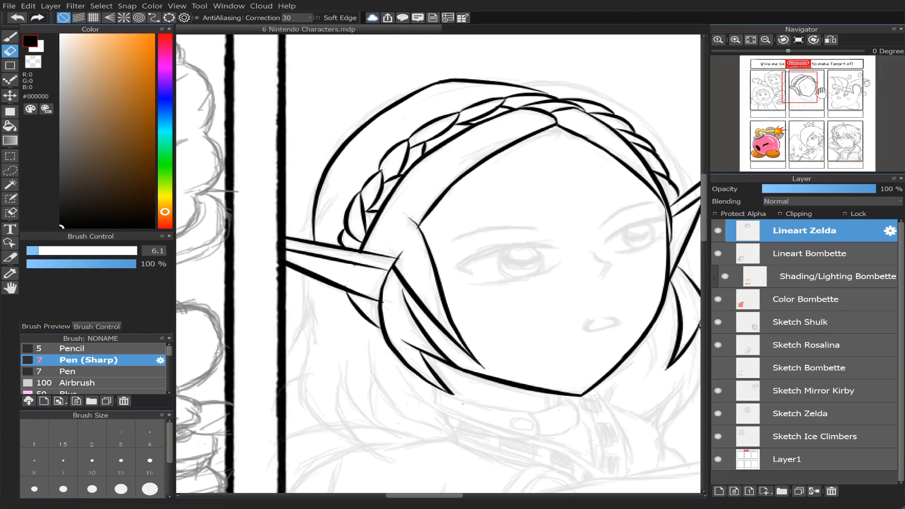
drag(805, 92, 810, 88)
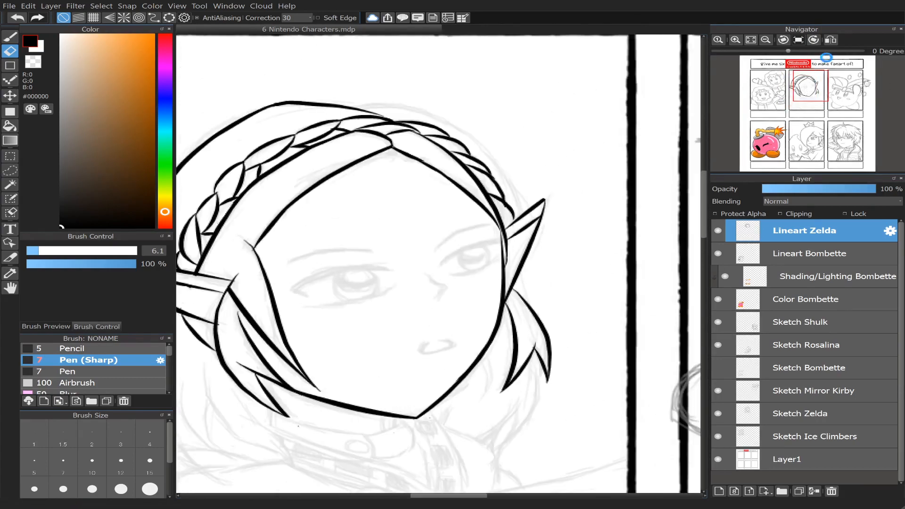
click(831, 40)
key(b)
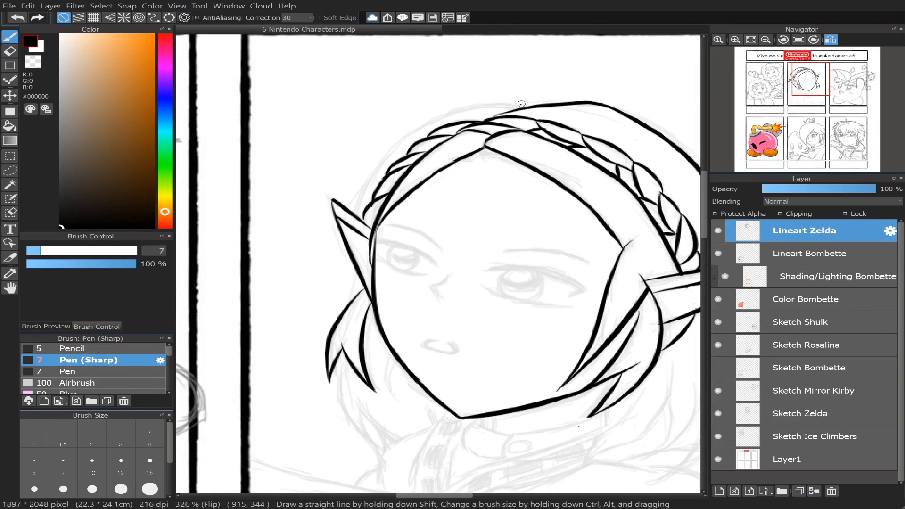
mouse_move(357, 214)
mouse_down()
mouse_move(364, 190)
mouse_move(445, 115)
mouse_up()
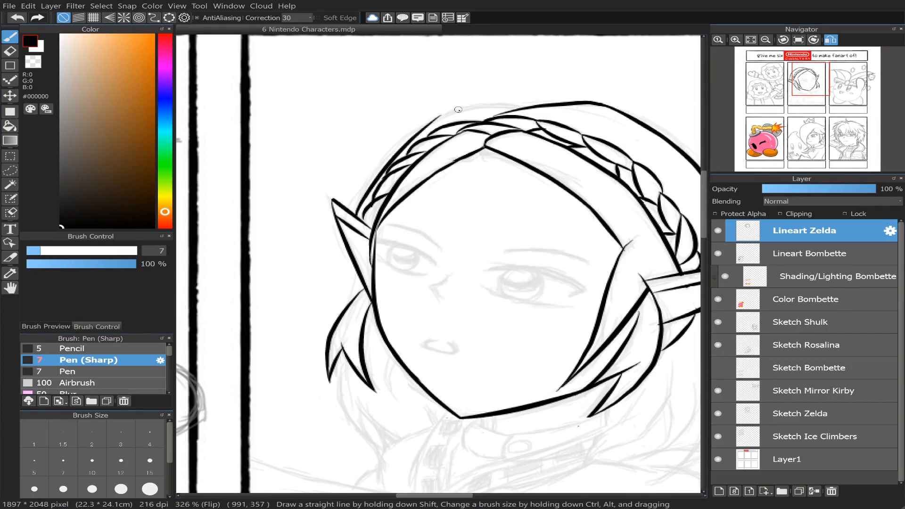
key(ctrl+z)
mouse_move(356, 215)
mouse_down()
mouse_move(368, 172)
mouse_move(437, 113)
mouse_move(503, 101)
mouse_up()
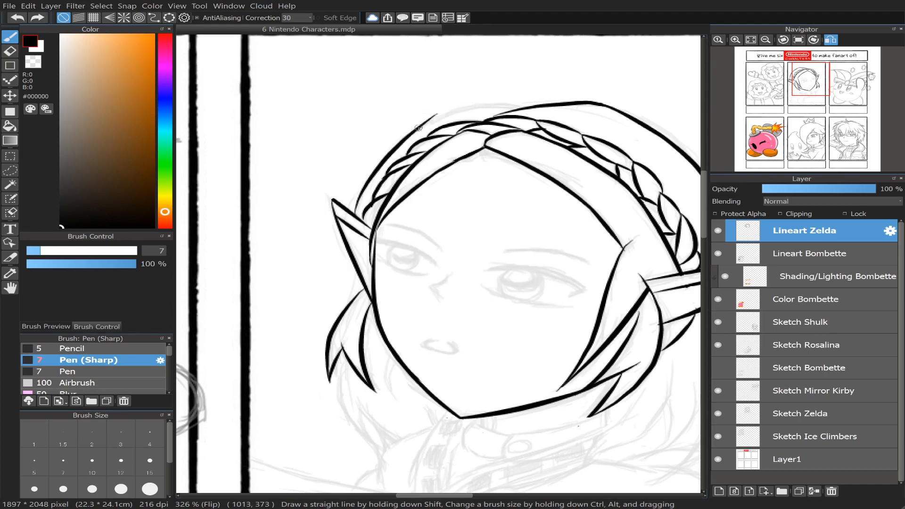
key(ctrl+z)
drag(419, 126, 521, 99)
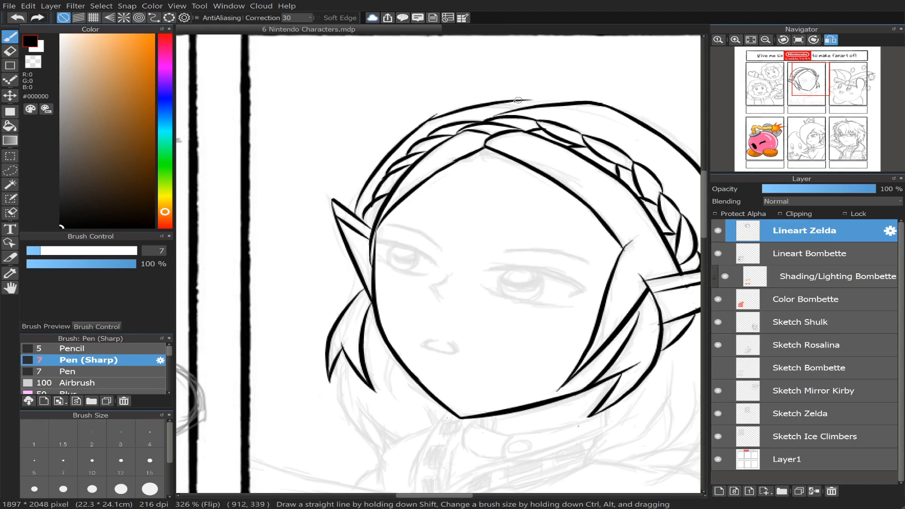
key(ctrl+z)
mouse_move(418, 126)
mouse_down()
mouse_move(454, 109)
mouse_move(532, 97)
mouse_up()
key(ctrl+z)
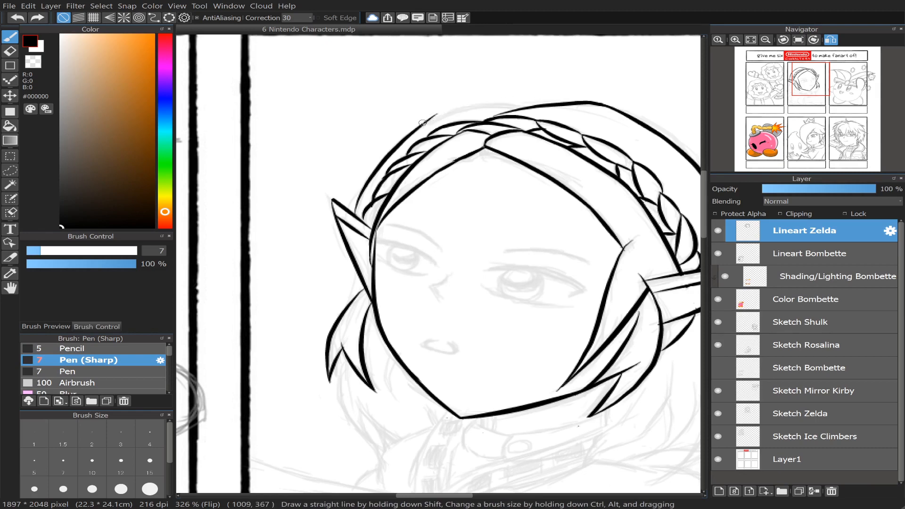
mouse_move(419, 123)
mouse_down()
mouse_move(455, 107)
mouse_move(523, 100)
mouse_up()
key(ctrl+z)
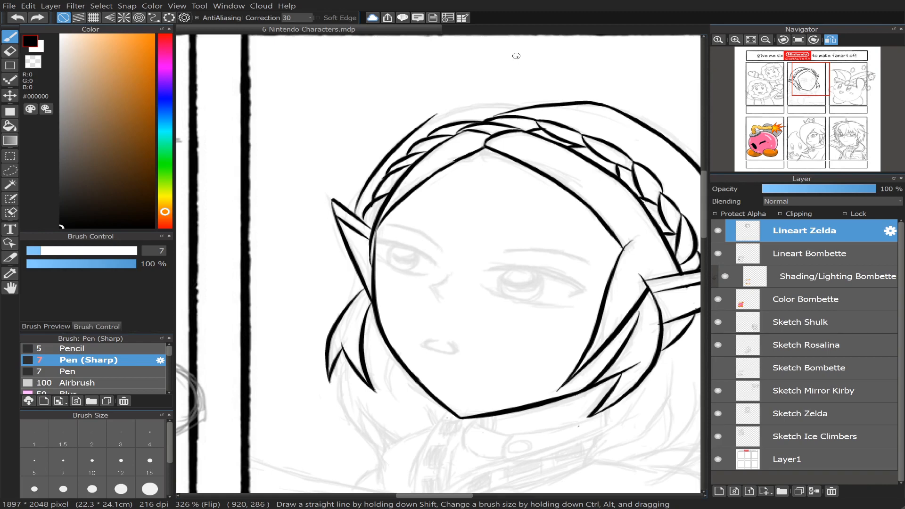
- Restore the unmirrored view, ink the top hair outline linking the crown line to the far-side outline, and erase the overshoot at the join
click(831, 40)
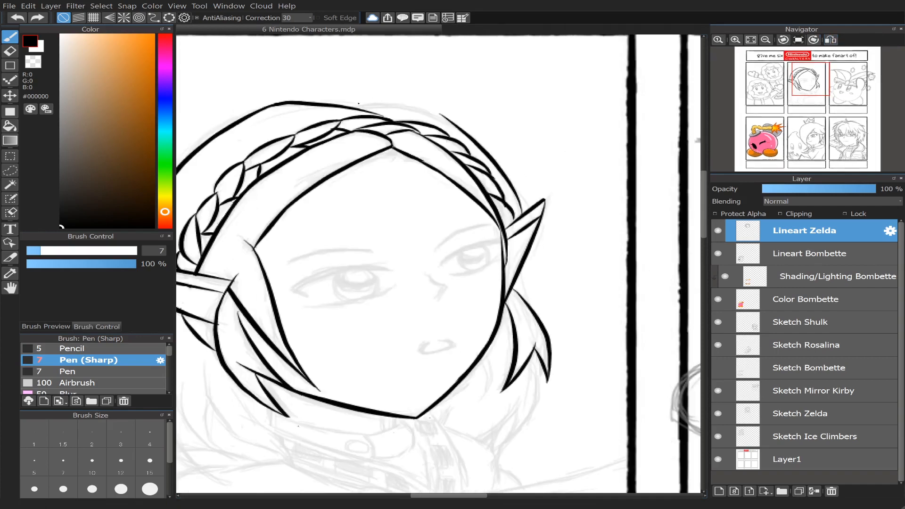
drag(357, 108, 442, 115)
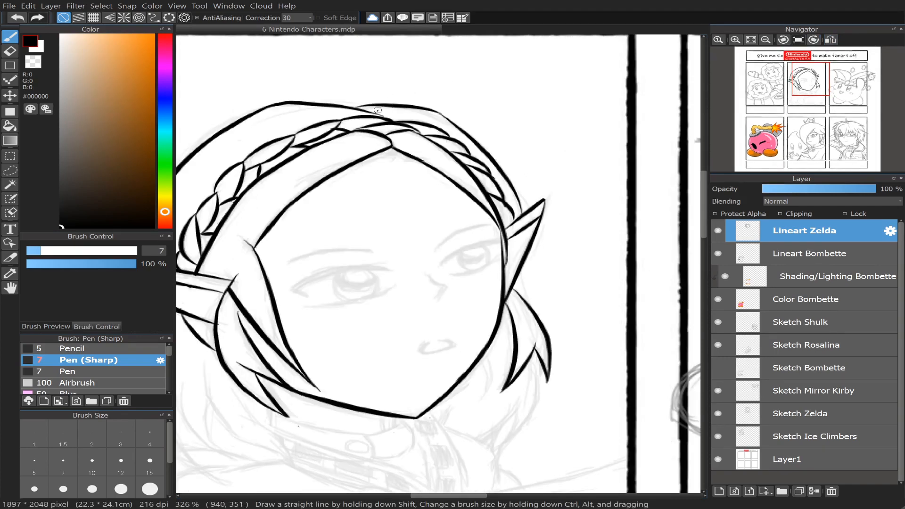
key(ctrl+z)
drag(357, 107, 449, 123)
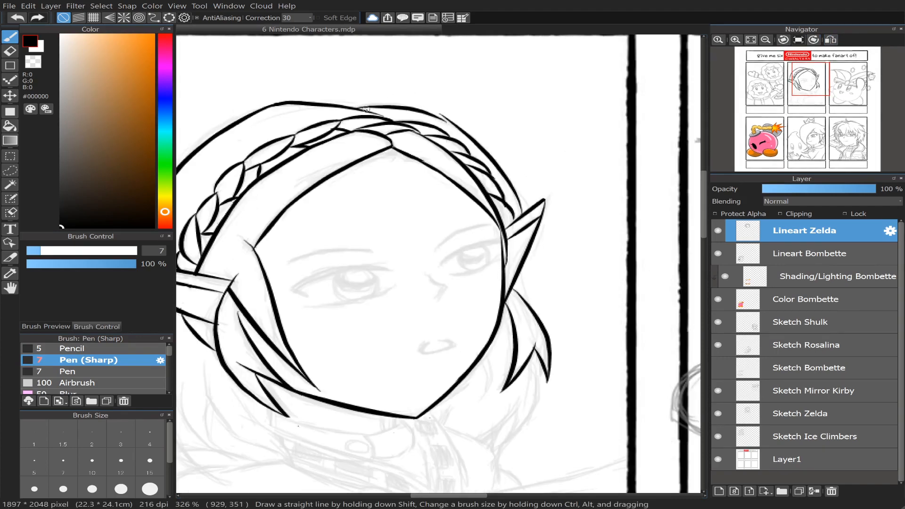
key(ctrl+z)
drag(357, 108, 451, 123)
click(9, 51)
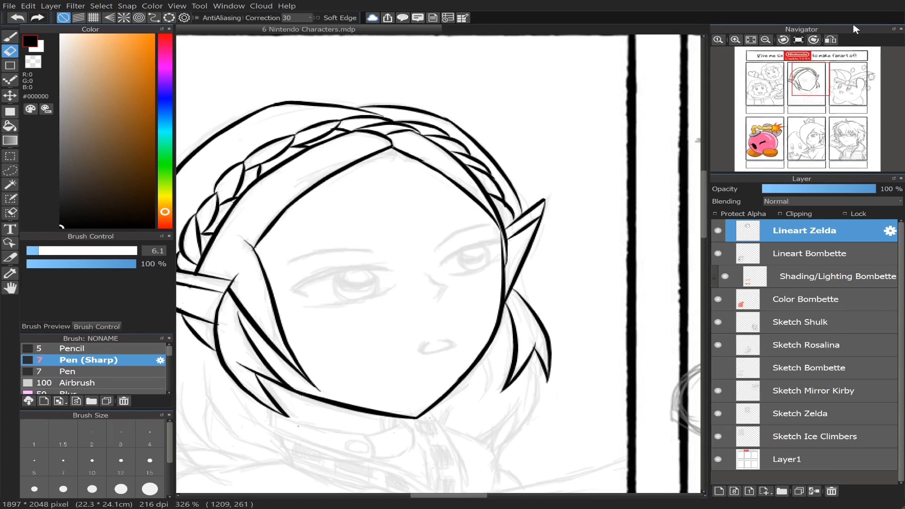
- Ink the hair line curving from under the near ear down to the panel's border
drag(811, 88, 803, 97)
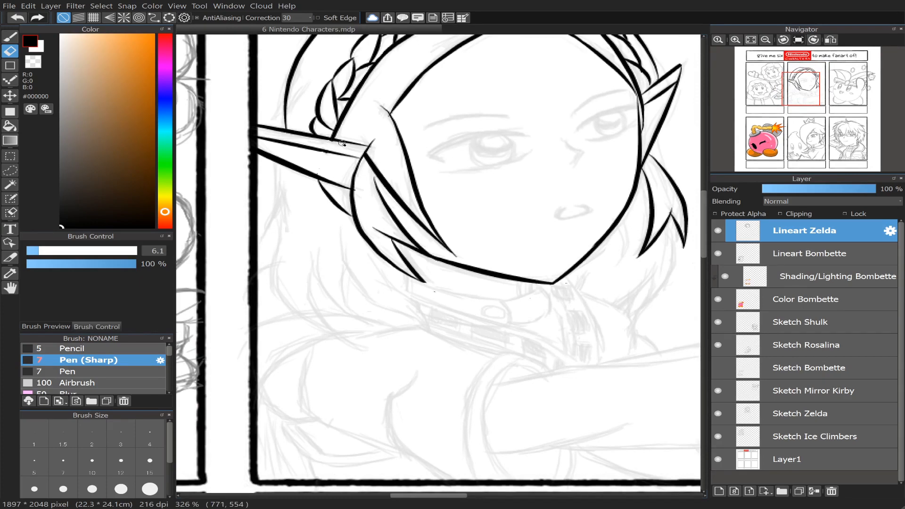
key(b)
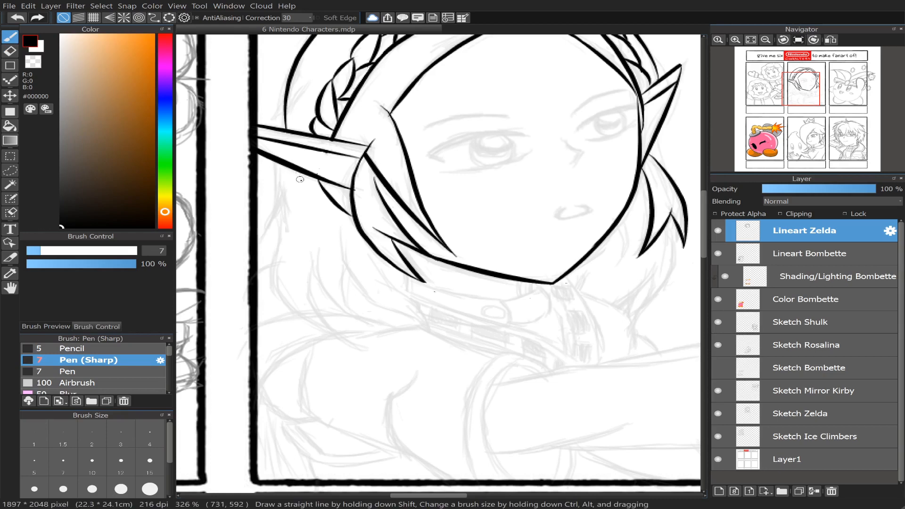
mouse_move(281, 163)
mouse_down()
mouse_move(279, 204)
mouse_move(258, 244)
mouse_up()
key(ctrl+z)
mouse_move(282, 164)
mouse_down()
mouse_move(285, 183)
mouse_move(249, 265)
mouse_up()
key(ctrl+z)
drag(284, 165, 253, 258)
key(ctrl+z)
mouse_move(284, 165)
mouse_down()
mouse_move(277, 219)
mouse_move(258, 245)
mouse_up()
key(ctrl+z)
drag(284, 165, 258, 246)
- Ink the long outer curve of the hair below the near ear, sweeping down to a pointed tip at the shoulder
mouse_move(282, 214)
mouse_down()
mouse_move(284, 297)
mouse_move(367, 340)
mouse_up()
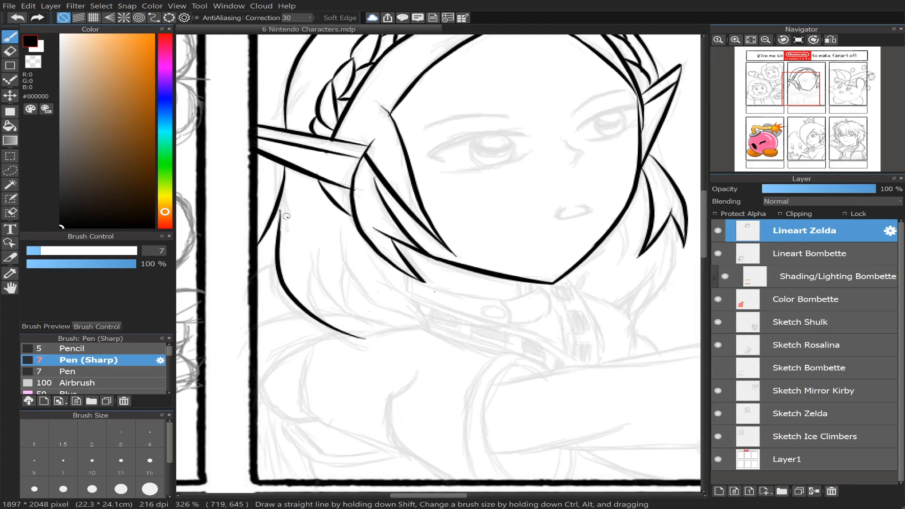
key(ctrl+z)
mouse_move(280, 207)
mouse_down()
mouse_move(280, 289)
mouse_move(360, 349)
mouse_move(383, 354)
mouse_up()
key(ctrl+z)
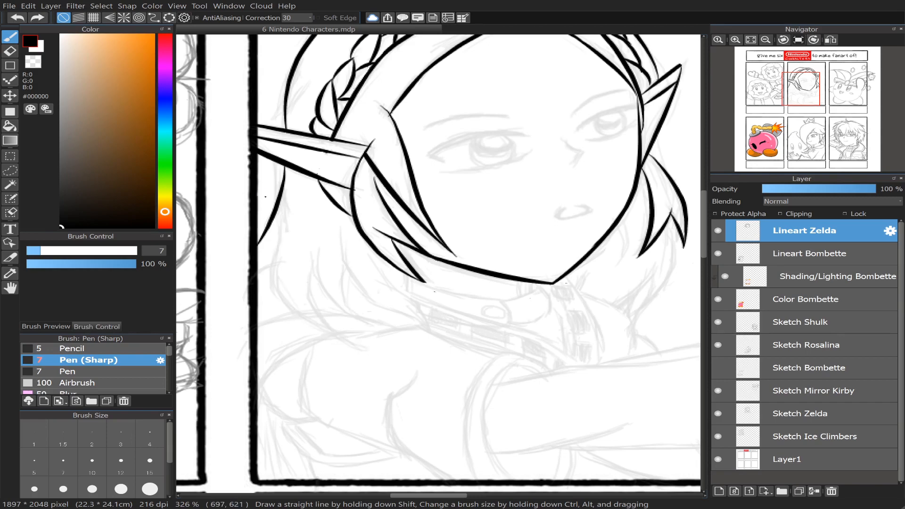
mouse_move(278, 209)
mouse_down()
mouse_move(278, 285)
mouse_move(315, 327)
mouse_move(383, 339)
mouse_up()
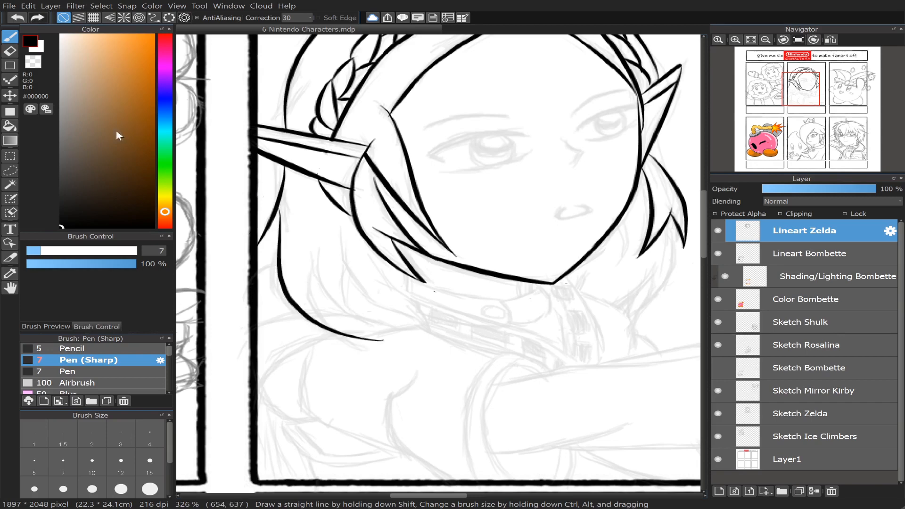
click(10, 51)
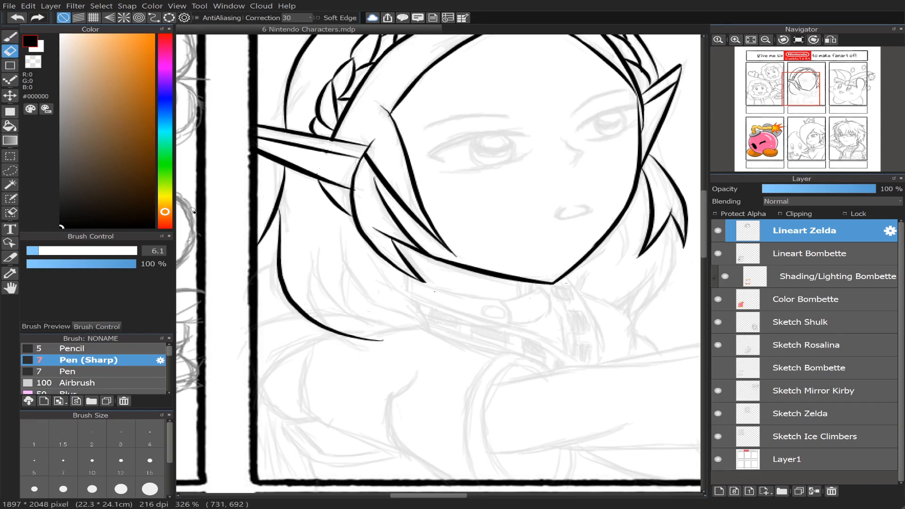
- Ink two short hair strokes between the panel border and the outer hair curve, one beneath the ear line and one lower
key(b)
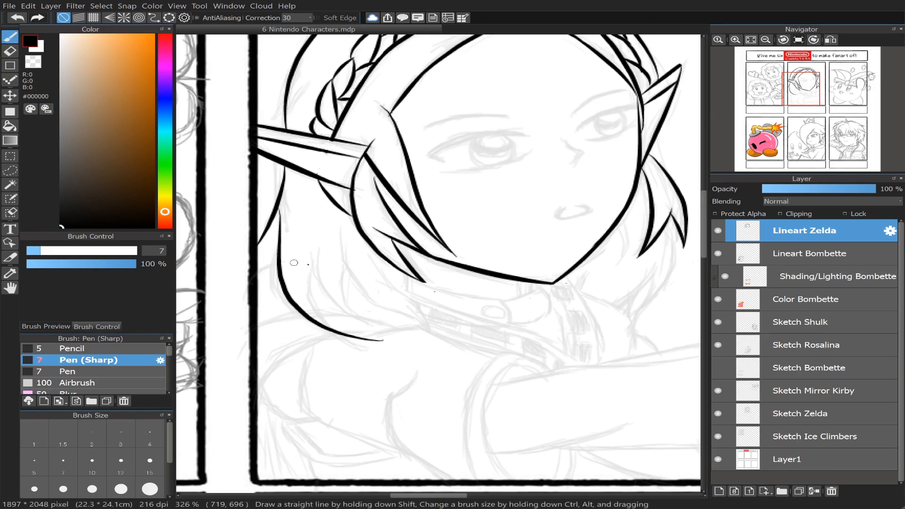
drag(258, 269, 280, 260)
drag(278, 162, 243, 232)
key(ctrl+z)
drag(284, 166, 258, 217)
key(ctrl+z)
mouse_move(256, 241)
mouse_down()
mouse_move(280, 223)
mouse_move(295, 198)
mouse_up()
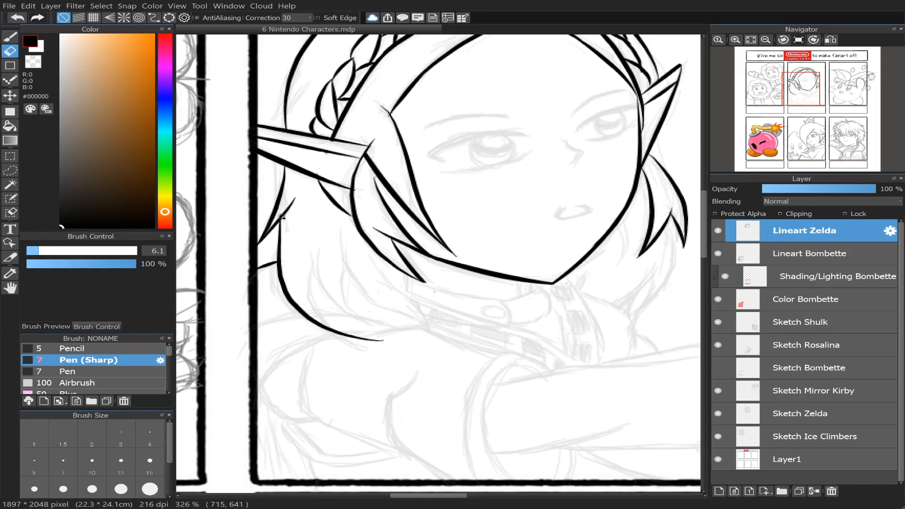
- Ink the inner edge of the outermost hair lock, joining it to the pointed tip at the shoulder
key(b)
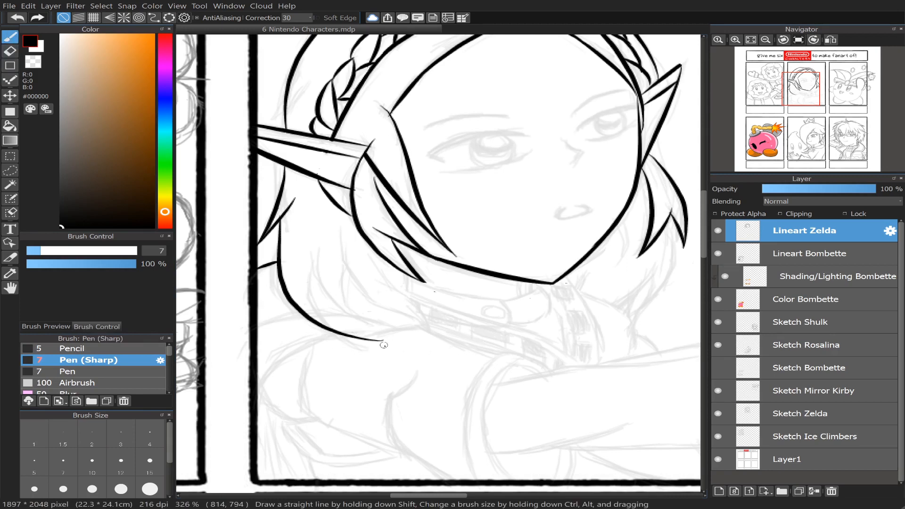
mouse_move(376, 341)
mouse_down()
mouse_move(329, 332)
mouse_move(283, 284)
mouse_up()
key(ctrl+z)
drag(383, 340, 308, 252)
key(ctrl+z)
mouse_move(382, 340)
mouse_down()
mouse_move(328, 316)
mouse_move(385, 322)
mouse_up()
key(ctrl+z)
- Ink the lower edge of the next hair lock, branching off the inner edge of the outermost lock toward the shoulder
drag(314, 275, 383, 323)
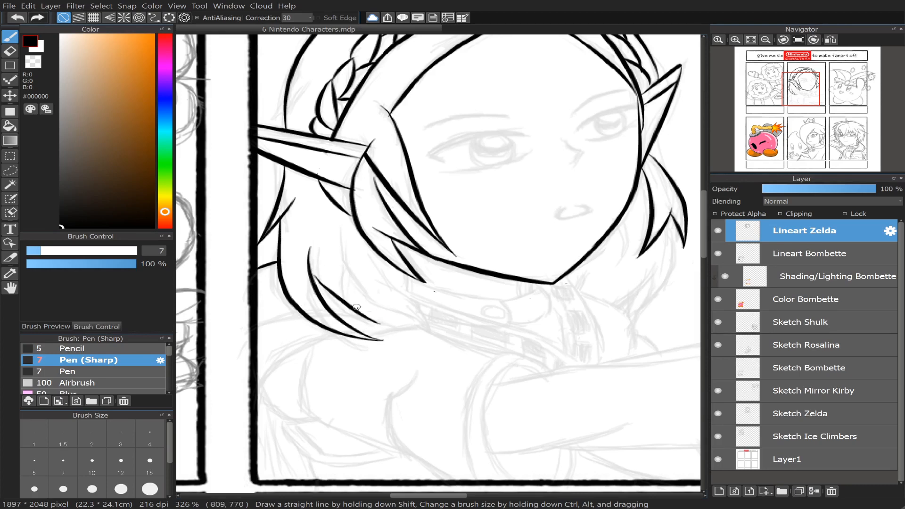
key(ctrl+z)
mouse_move(311, 275)
mouse_down()
mouse_move(327, 294)
mouse_move(368, 316)
mouse_up()
key(ctrl+z)
drag(311, 273, 373, 325)
key(ctrl+z)
mouse_move(313, 275)
mouse_down()
mouse_move(338, 305)
mouse_move(373, 325)
mouse_up()
key(ctrl+z)
drag(314, 282, 375, 327)
mouse_move(331, 258)
mouse_down()
mouse_move(363, 320)
mouse_move(352, 255)
mouse_up()
key(ctrl+z)
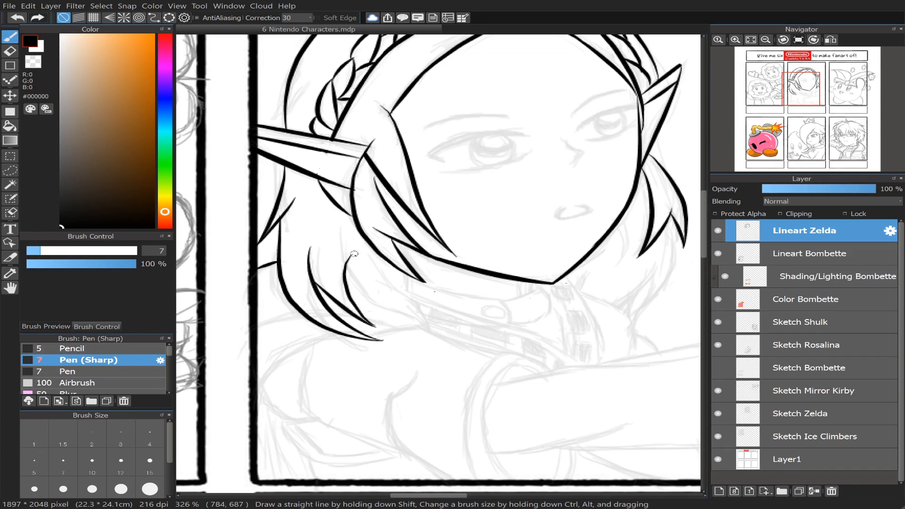
key(ctrl+z)
mouse_move(374, 326)
mouse_down()
mouse_move(341, 295)
mouse_move(342, 259)
mouse_up()
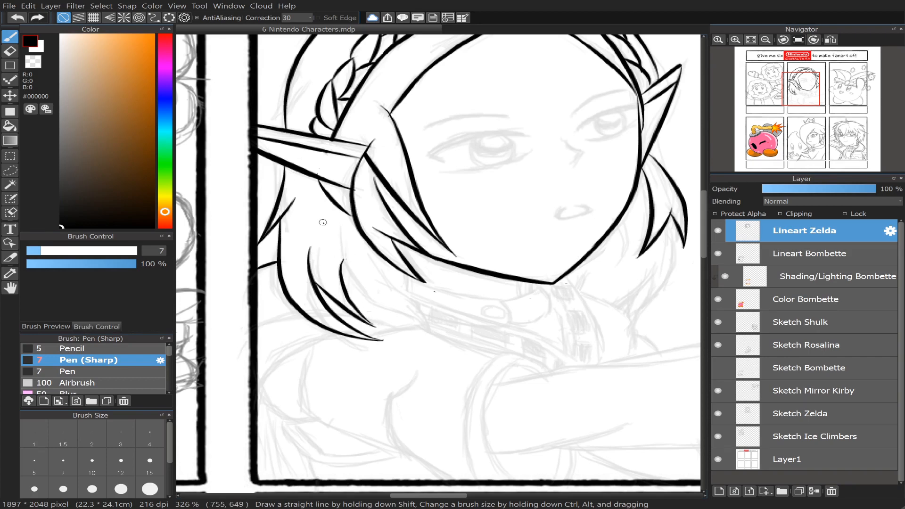
key(ctrl+z)
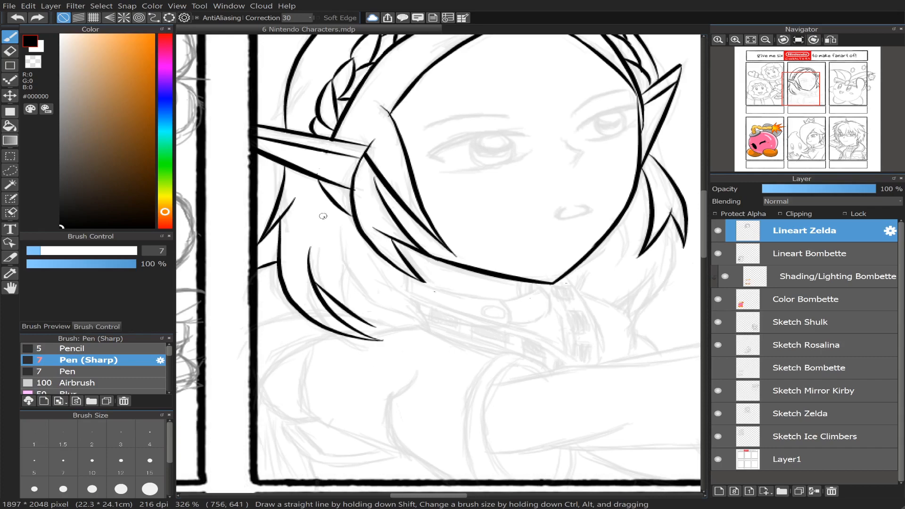
- Mirror the canvas view, ink the second lock's inner edge curving up from its tip, and restore the unmirrored view
click(831, 39)
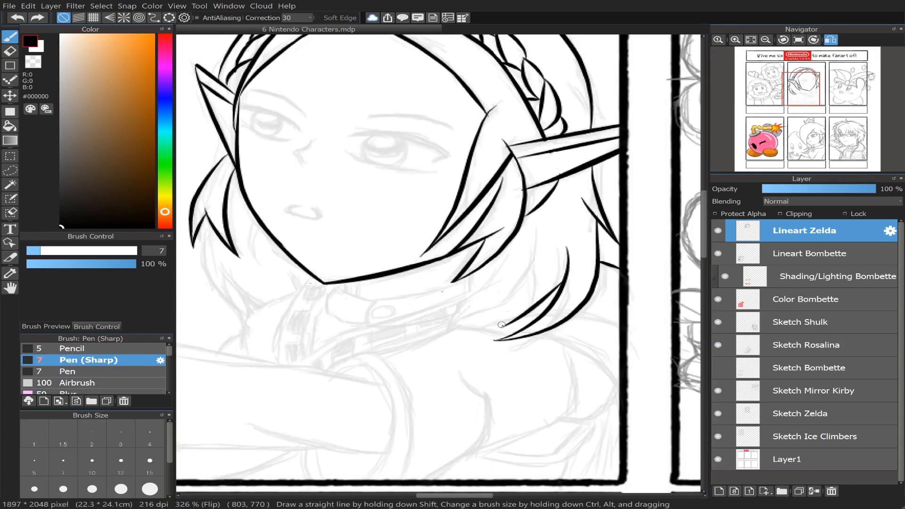
drag(504, 324, 528, 275)
key(ctrl+z)
mouse_move(506, 323)
mouse_down()
mouse_move(537, 284)
mouse_move(534, 264)
mouse_up()
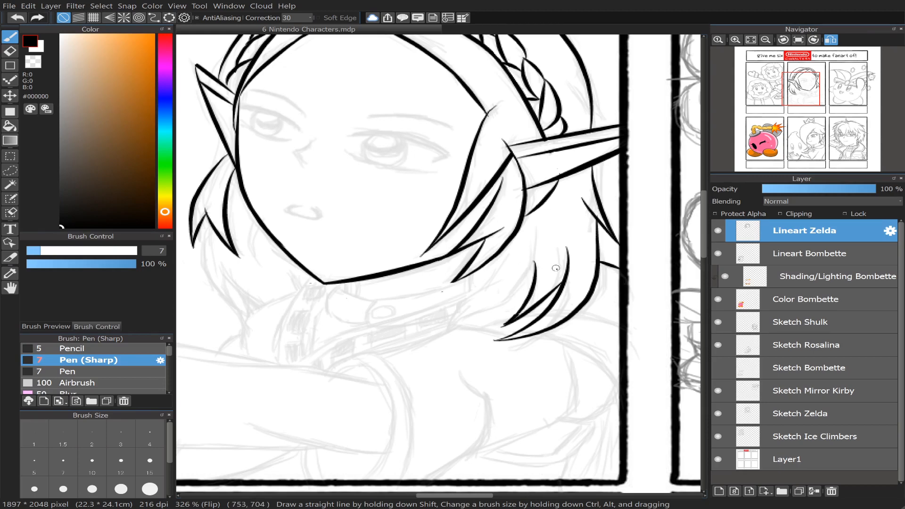
key(ctrl+z)
mouse_move(506, 324)
mouse_down()
mouse_move(541, 283)
mouse_move(532, 264)
mouse_up()
click(831, 40)
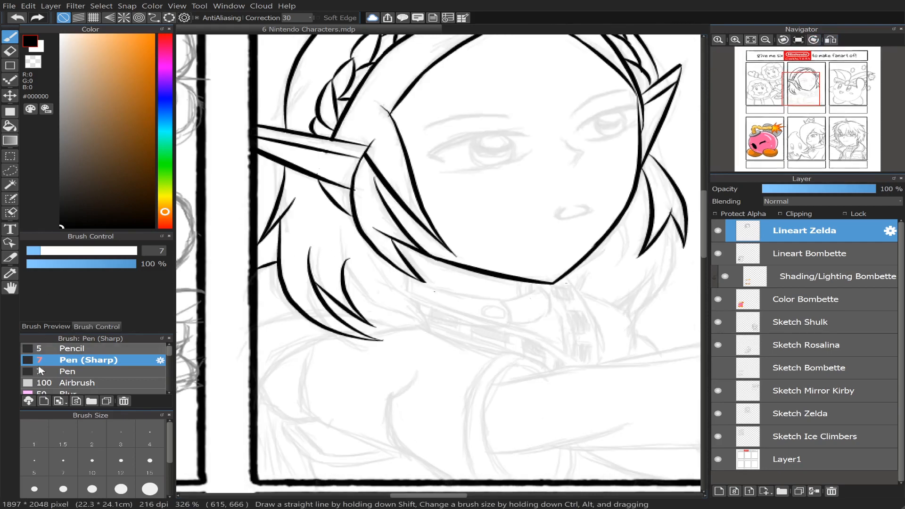
mouse_move(169, 350)
mouse_down()
mouse_move(180, 394)
mouse_move(171, 348)
mouse_up()
mouse_move(343, 233)
mouse_down()
mouse_move(379, 303)
mouse_move(407, 316)
mouse_up()
key(ctrl+z)
mouse_move(341, 231)
mouse_down()
mouse_move(385, 314)
mouse_move(399, 321)
mouse_up()
key(ctrl+z)
drag(340, 230, 400, 328)
key(ctrl+z)
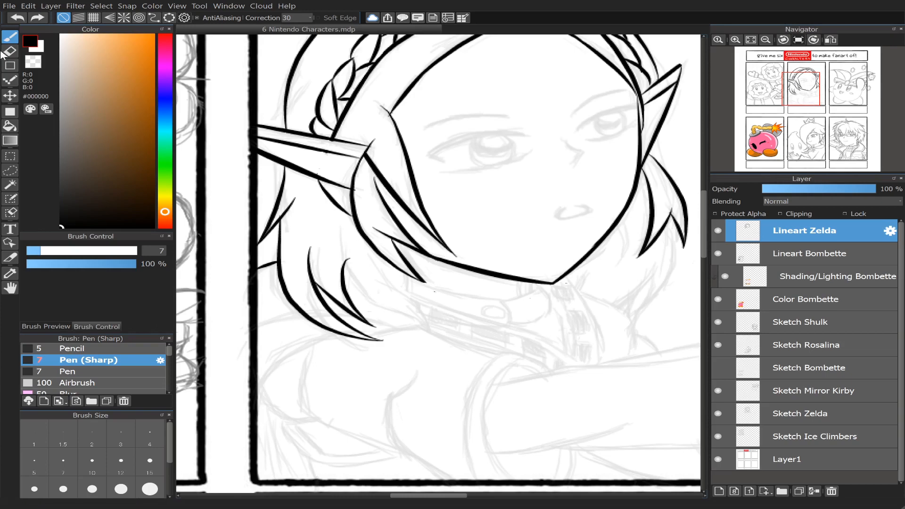
key(e)
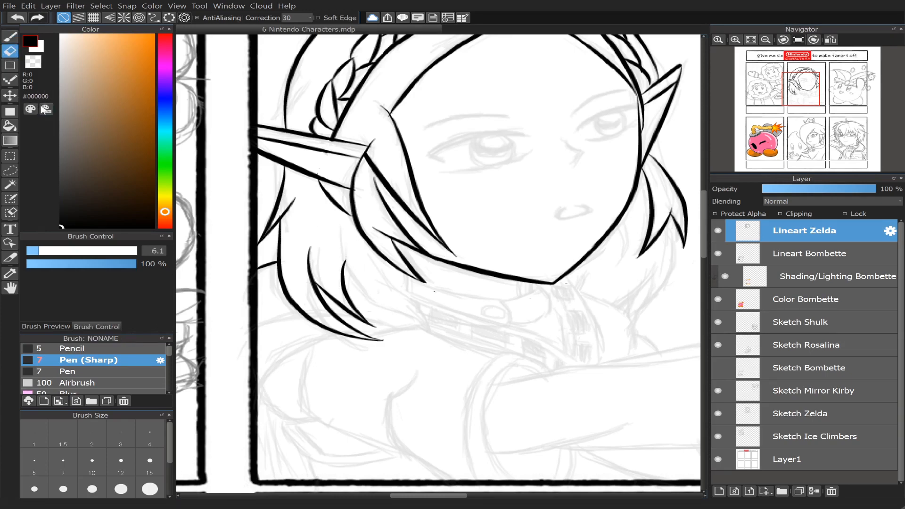
click(9, 36)
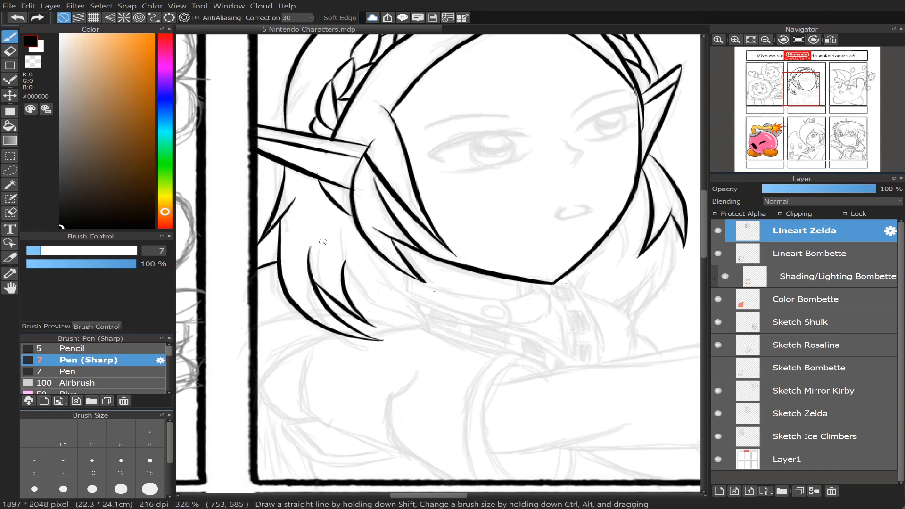
drag(340, 234, 400, 325)
key(ctrl+z)
mouse_move(341, 234)
mouse_down()
mouse_move(341, 263)
mouse_move(434, 341)
mouse_up()
key(ctrl+z)
drag(341, 230, 432, 338)
key(ctrl+z)
- Mirror the canvas view and ink the long lower edge of the third hair lock, from behind the jaw down past the shoulder
click(830, 40)
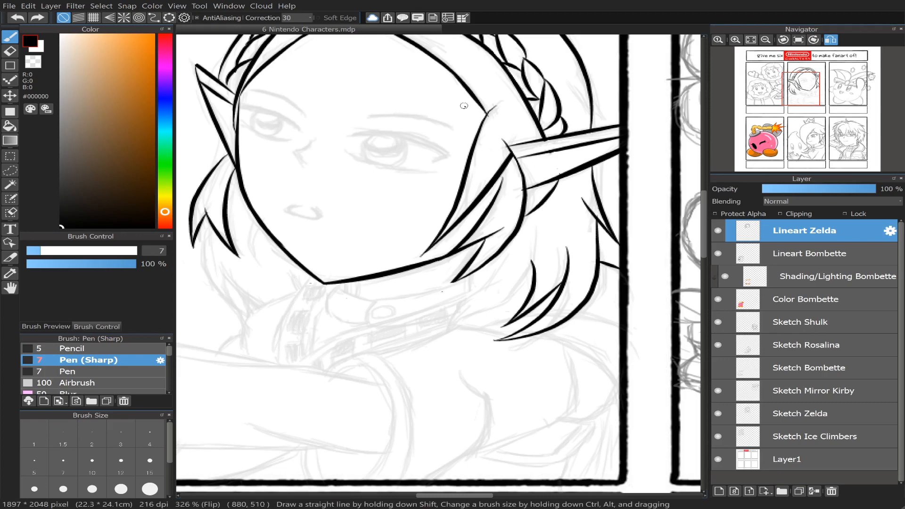
mouse_move(536, 232)
mouse_down()
mouse_move(499, 298)
mouse_move(439, 326)
mouse_up()
key(ctrl+z)
mouse_move(536, 231)
mouse_down()
mouse_move(531, 260)
mouse_move(436, 373)
mouse_up()
key(ctrl+z)
mouse_move(538, 230)
mouse_down()
mouse_move(533, 253)
mouse_move(418, 362)
mouse_up()
key(ctrl+z)
mouse_move(537, 232)
mouse_down()
mouse_move(438, 339)
mouse_move(409, 348)
mouse_up()
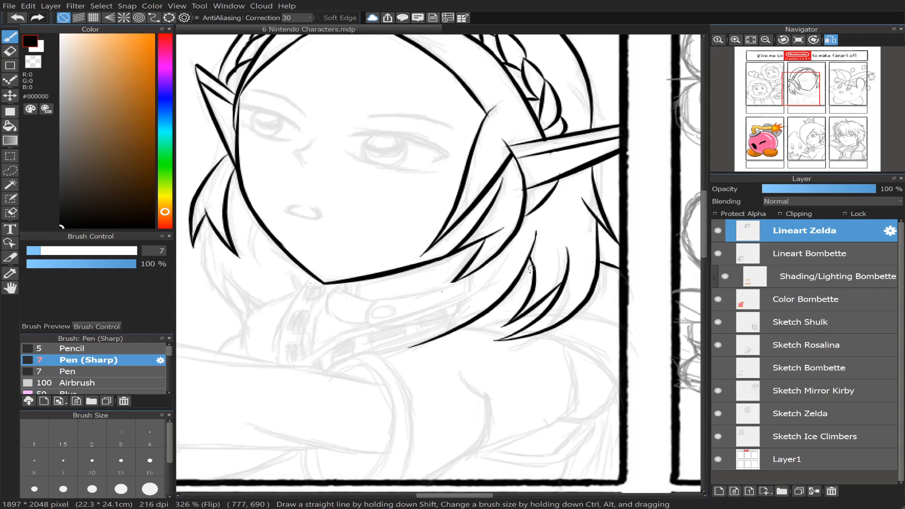
drag(531, 273, 531, 272)
key(ctrl+z)
key(ctrl+z)
key(ctrl+z)
drag(535, 232, 533, 270)
key(ctrl+z)
- Restore the unmirrored view and ink the third lock's upper edge from its pointed tip back up toward the jaw
click(831, 40)
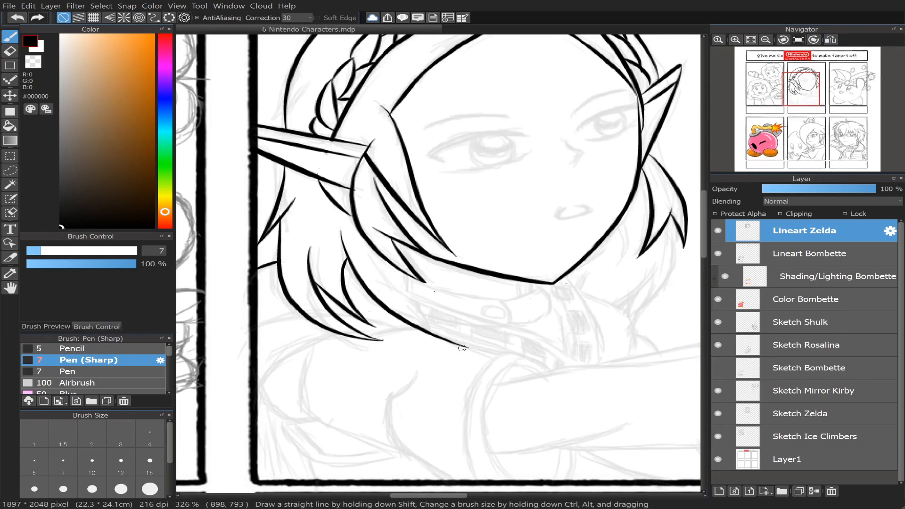
drag(460, 344, 368, 255)
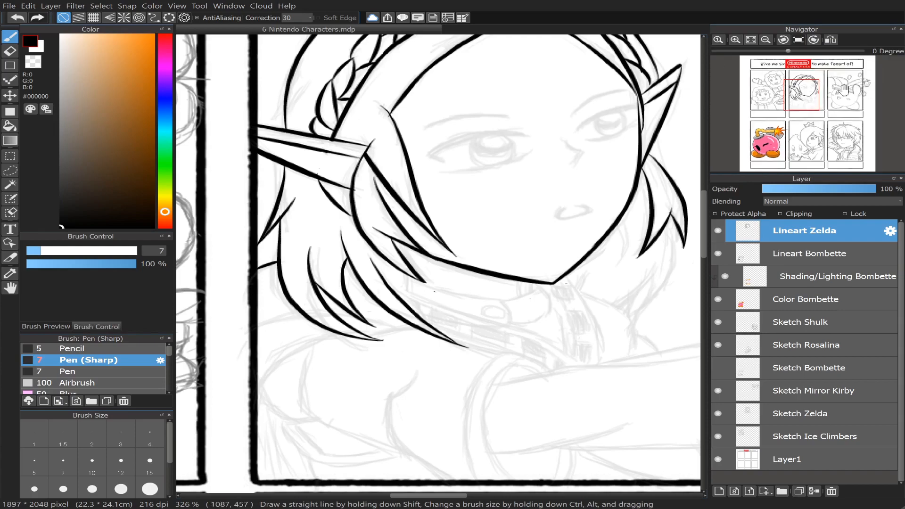
- Ink the outer and lower edges of the far-side hair lock below the ear, plus a short strand beside the chin
mouse_move(804, 99)
mouse_down()
mouse_move(803, 109)
mouse_move(807, 96)
mouse_up()
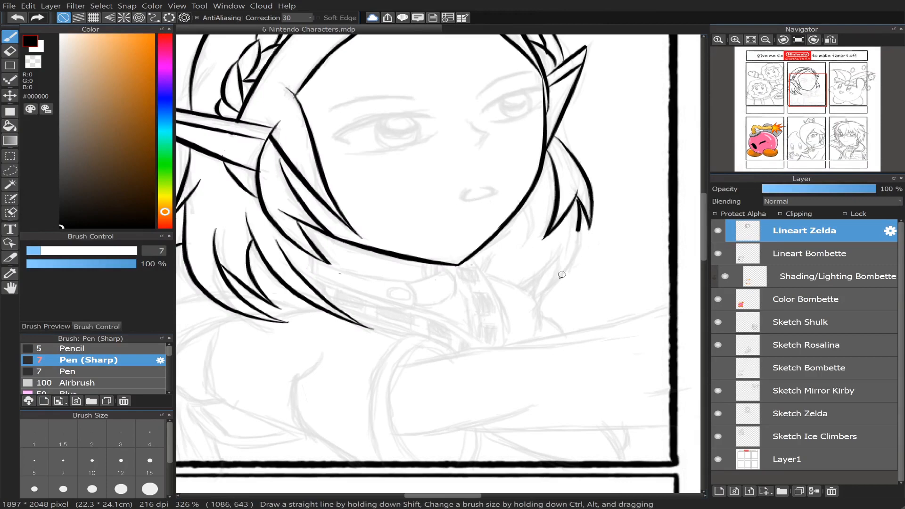
drag(578, 198, 539, 304)
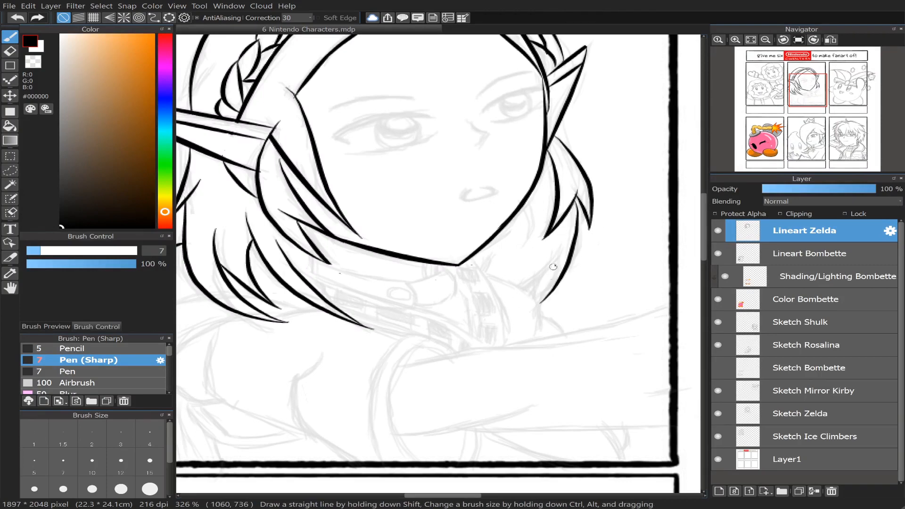
drag(563, 244, 488, 293)
drag(491, 257, 480, 280)
key(ctrl+z)
key(ctrl+y)
- Erase the overlong tip of the far-side lock's lower edge and add short hair strokes near it and beside the jaw
key(e)
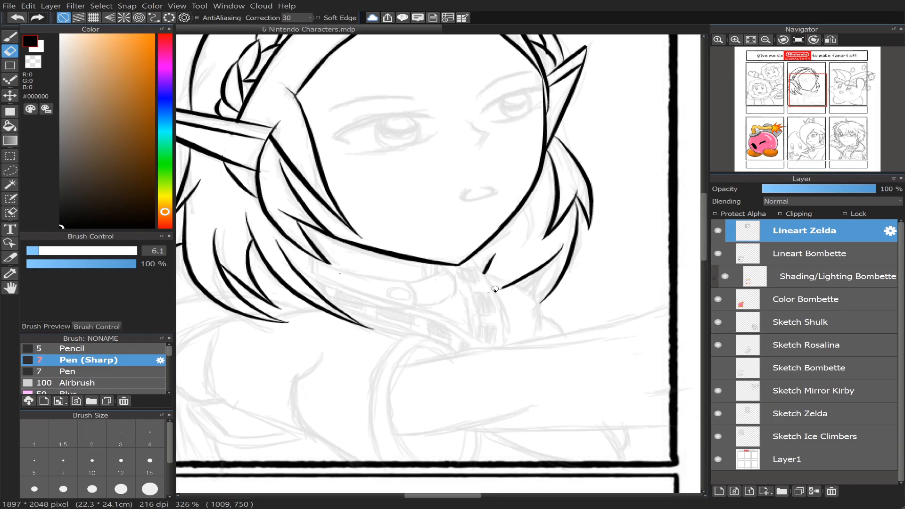
drag(496, 286, 519, 289)
click(11, 37)
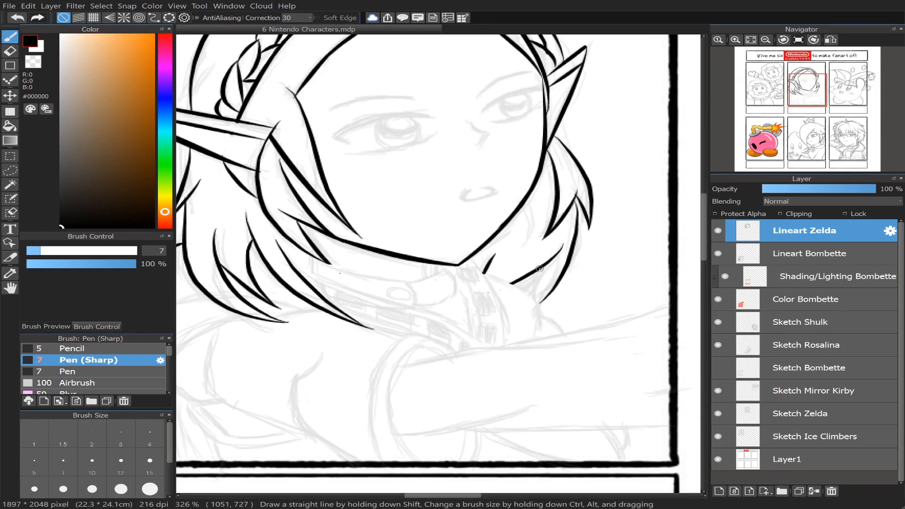
drag(540, 269, 532, 289)
drag(528, 204, 524, 234)
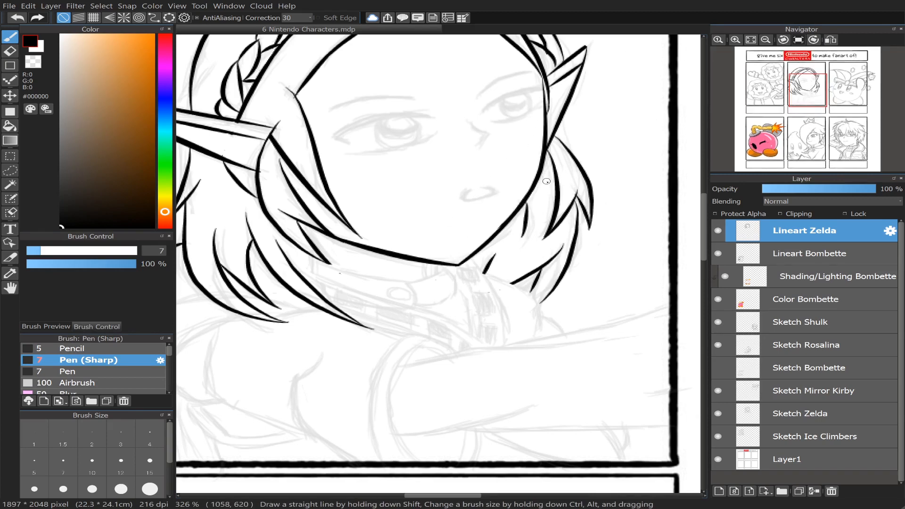
- Add a new layer above Lineart Zelda and ink the collar band's long lower edge, short vertical end and upper edge
click(719, 491)
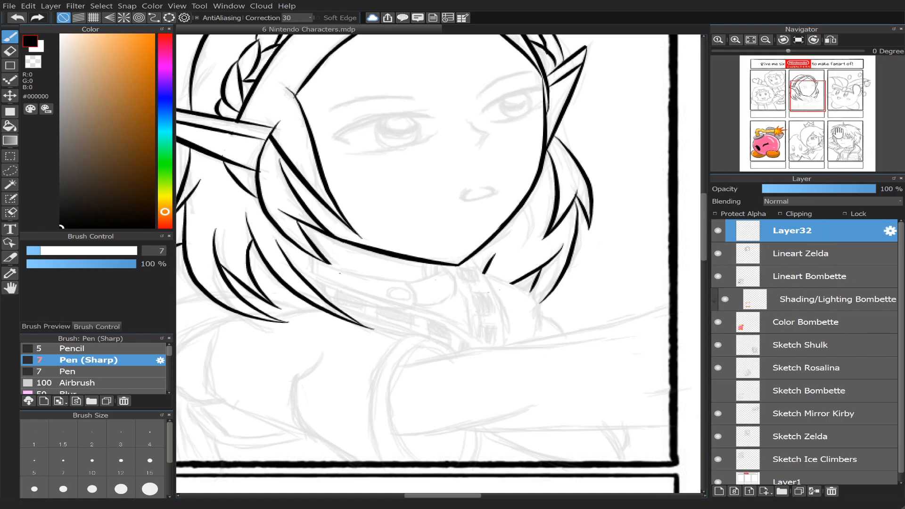
drag(803, 103, 803, 103)
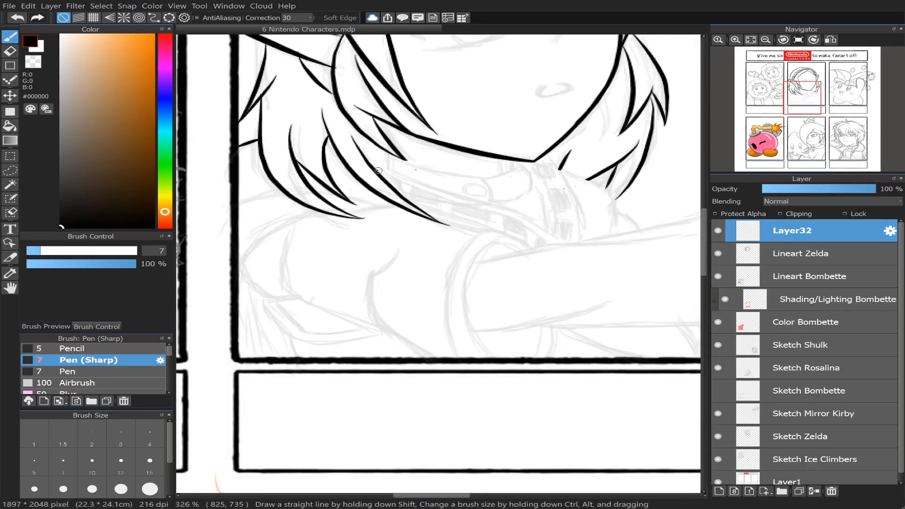
drag(390, 167, 447, 183)
key(ctrl+z)
drag(371, 162, 527, 214)
key(ctrl+z)
mouse_move(373, 162)
mouse_down()
mouse_move(543, 215)
mouse_move(576, 236)
mouse_up()
key(ctrl+z)
mouse_move(374, 166)
mouse_down()
mouse_move(538, 225)
mouse_move(571, 268)
mouse_up()
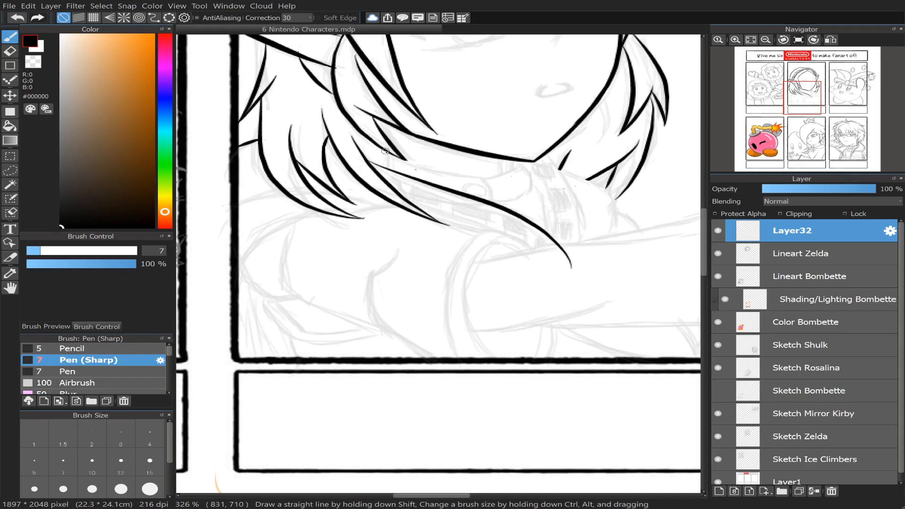
mouse_move(386, 151)
mouse_down()
mouse_move(387, 160)
mouse_move(485, 178)
mouse_move(486, 202)
mouse_up()
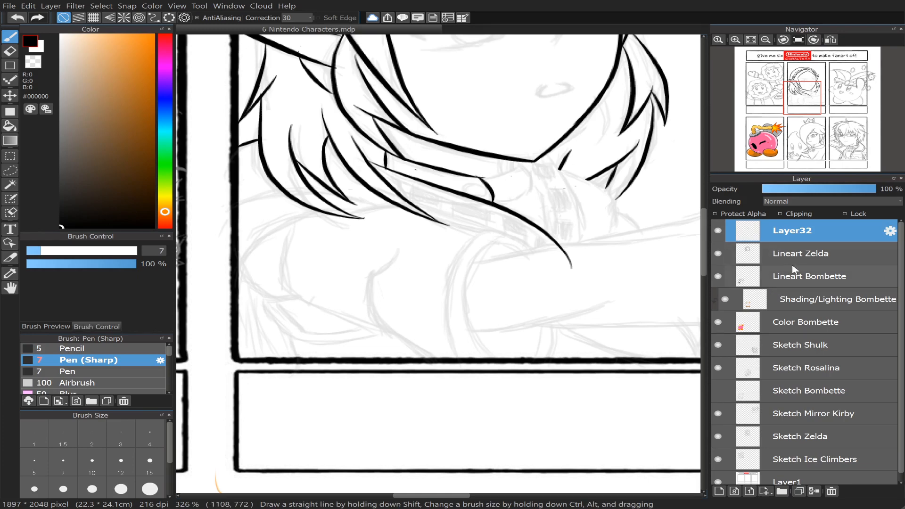
key(ctrl+z)
- Fade the Lineart Zelda layer to 38% opacity and make the new Layer32 active again
click(802, 254)
drag(854, 189, 812, 196)
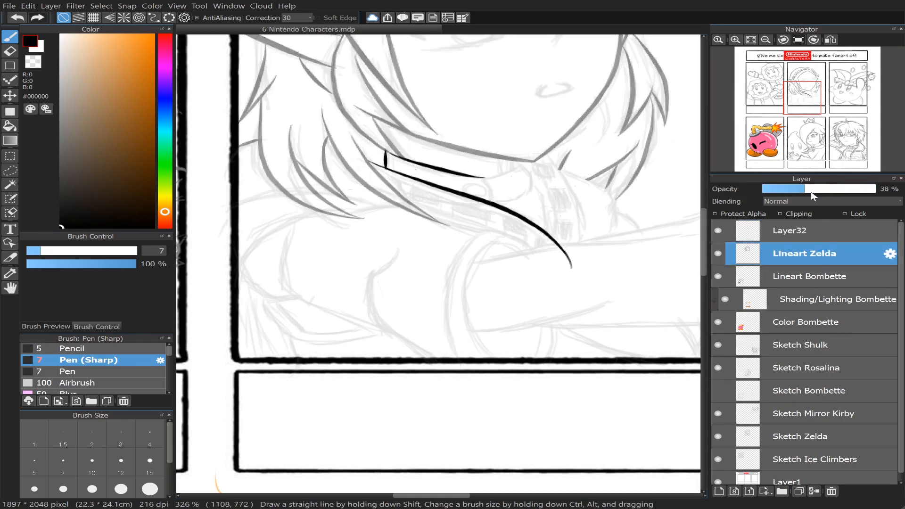
click(816, 232)
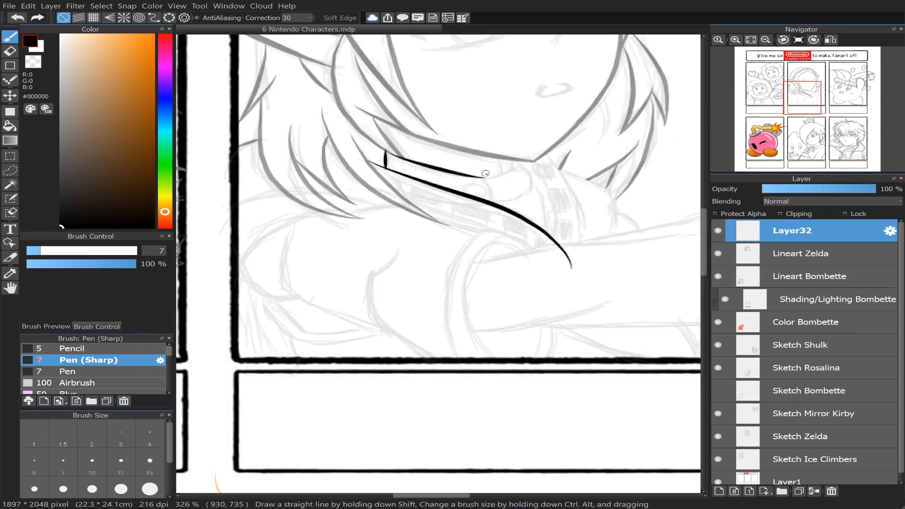
- Ink the collar band's rounded front end with a clean corner and draw the small round button inside it
drag(476, 176, 486, 189)
key(e)
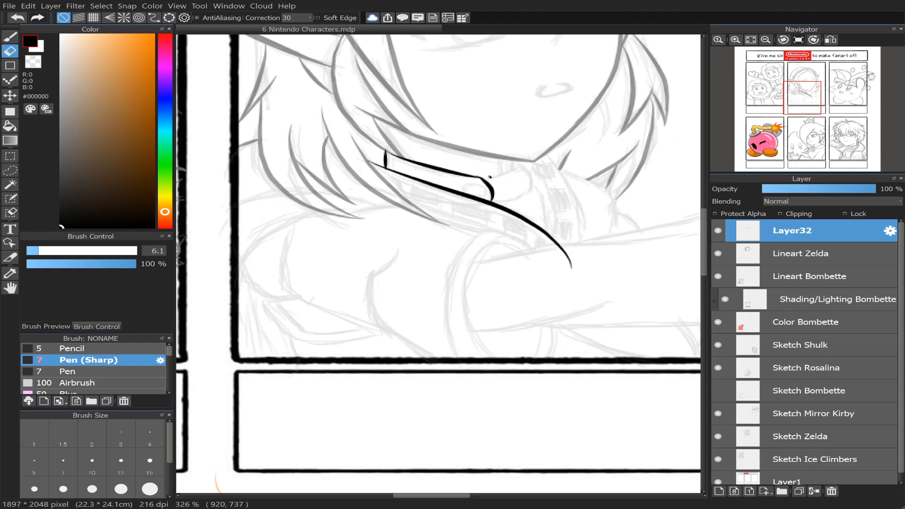
key(b)
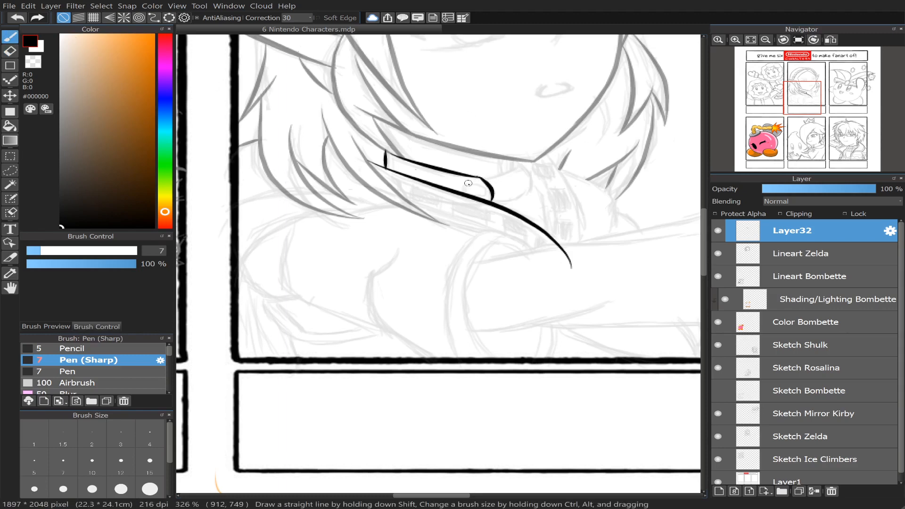
mouse_move(465, 191)
mouse_down()
mouse_move(489, 188)
mouse_move(483, 198)
mouse_move(472, 183)
mouse_move(465, 194)
mouse_up()
key(ctrl+z)
key(ctrl+z)
key(ctrl+z)
- Ink the curved collar flap under the chin, running back to the band's rounded end, with a short vertical stroke at its top
drag(804, 100, 807, 97)
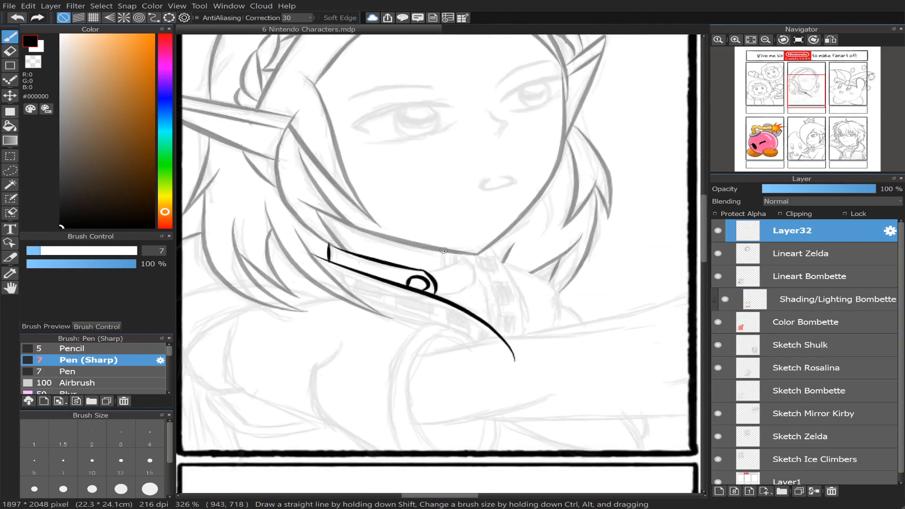
mouse_move(444, 250)
mouse_down()
mouse_move(445, 262)
mouse_move(475, 268)
mouse_move(437, 295)
mouse_up()
key(ctrl+z)
key(ctrl+z)
key(ctrl+z)
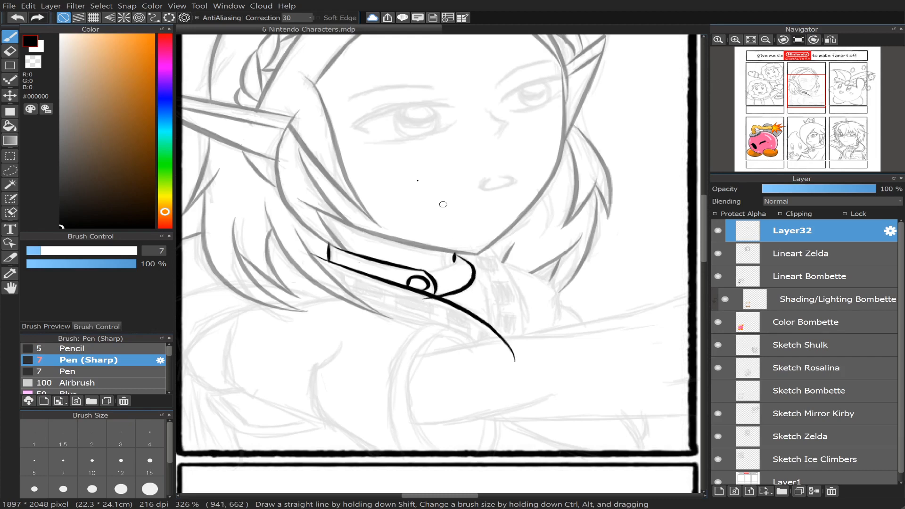
- Ink the flap's upper edge, joining the short stroke under the chin to the collar band's rounded end
key(e)
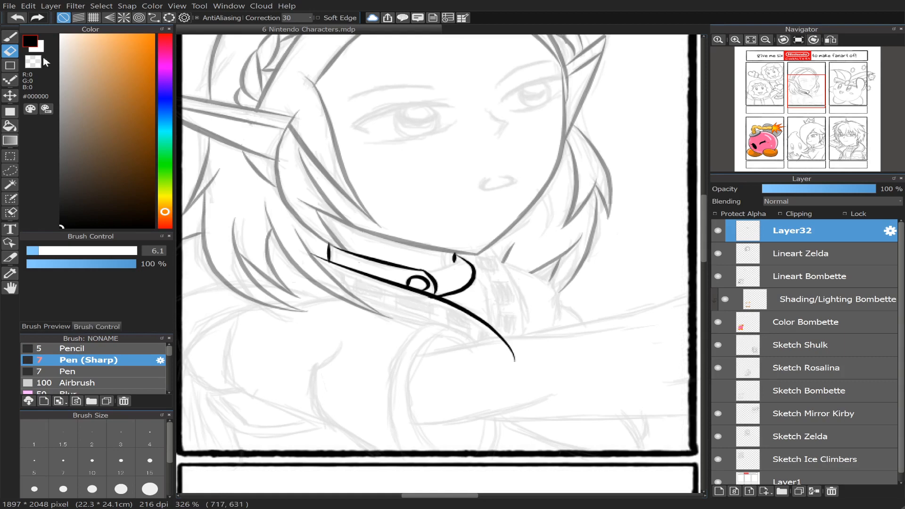
key(b)
drag(456, 259, 426, 272)
key(ctrl+z)
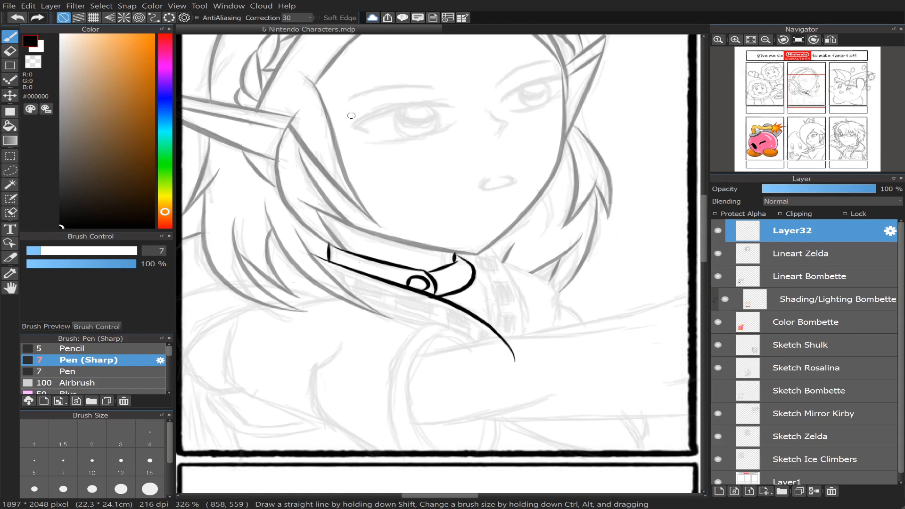
- Ink the short arched top edge of the shoulder strap below the collar, retrying until the curve follows the sketch
mouse_move(811, 97)
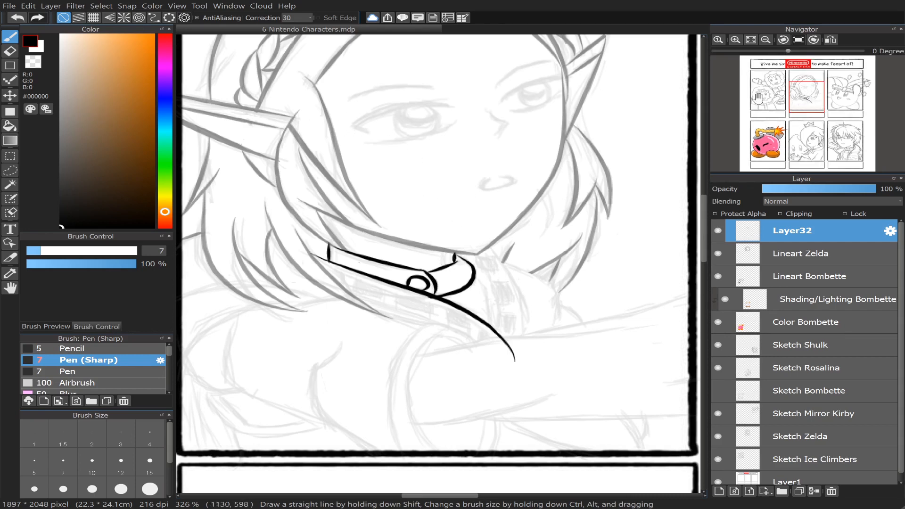
drag(810, 97, 808, 103)
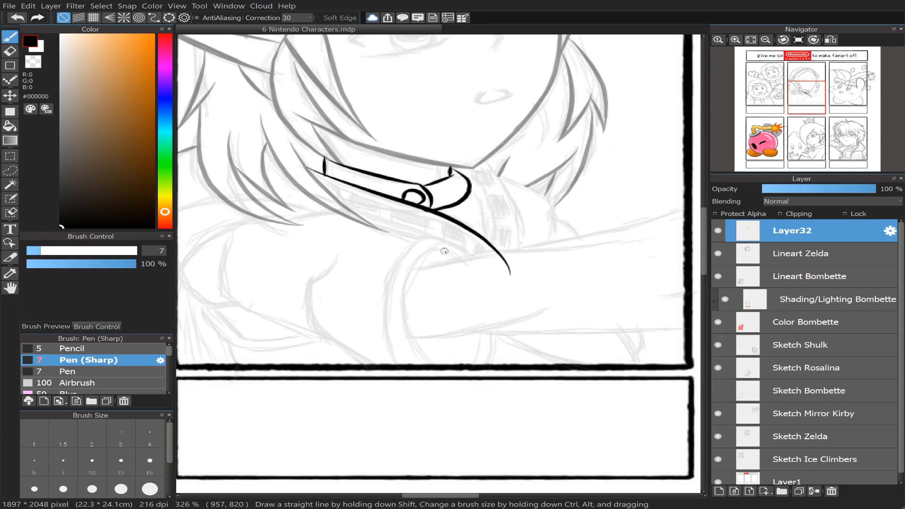
mouse_move(452, 243)
mouse_down()
mouse_move(407, 245)
mouse_move(491, 266)
mouse_up()
key(ctrl+z)
key(ctrl+z)
drag(427, 236, 481, 261)
key(ctrl+z)
drag(427, 236, 482, 262)
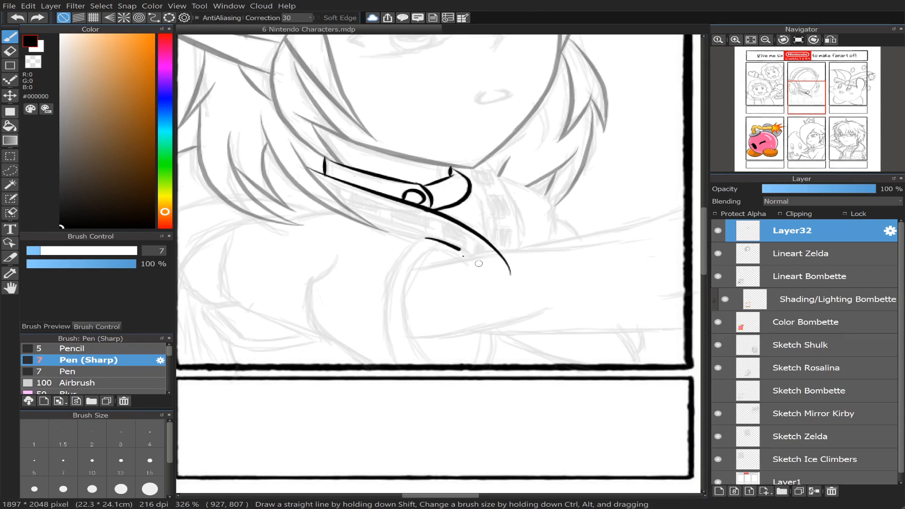
key(ctrl+z)
drag(424, 236, 477, 264)
- Ink the shoulder strap's outer and inner side edges, curving down from its arched top past the panel's lower border
drag(431, 237, 374, 359)
key(ctrl+z)
mouse_move(431, 237)
mouse_down()
mouse_move(393, 261)
mouse_move(391, 365)
mouse_move(413, 391)
mouse_up()
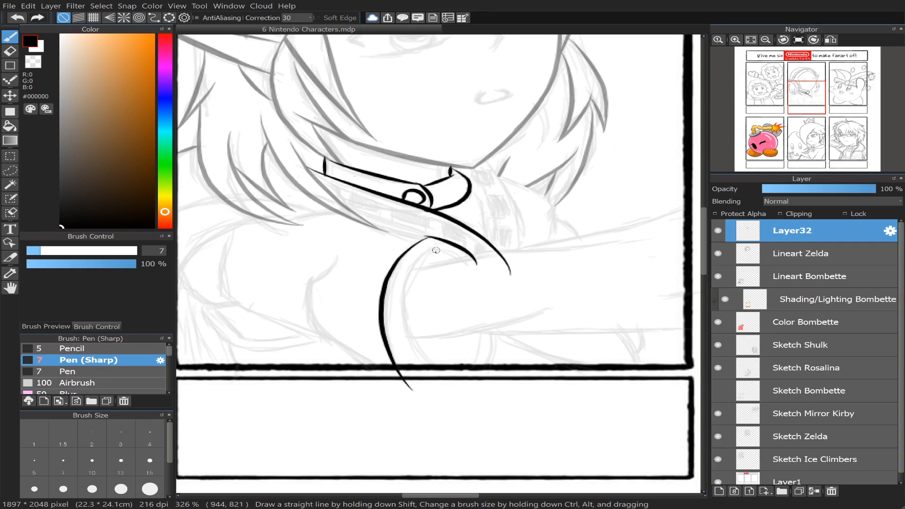
mouse_move(433, 252)
mouse_down()
mouse_move(409, 278)
mouse_move(436, 385)
mouse_up()
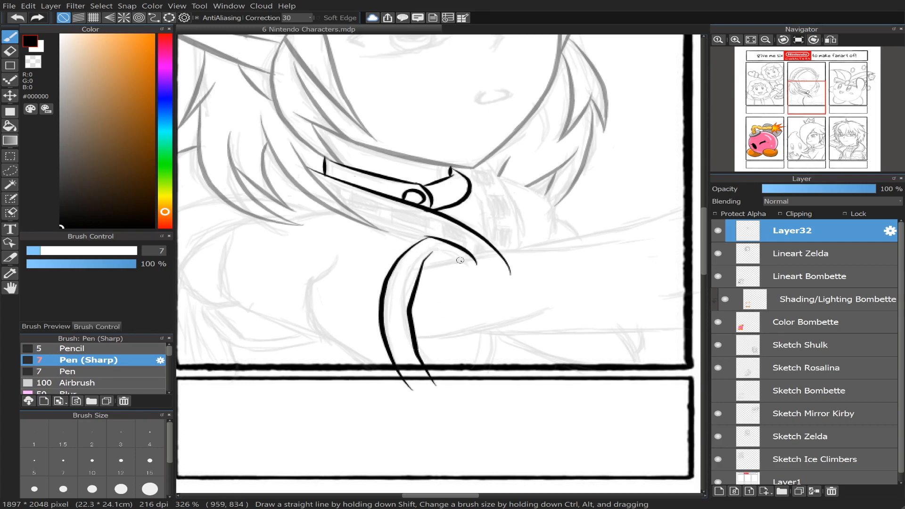
key(ctrl+z)
mouse_move(433, 249)
mouse_down()
mouse_move(395, 323)
mouse_move(433, 377)
mouse_up()
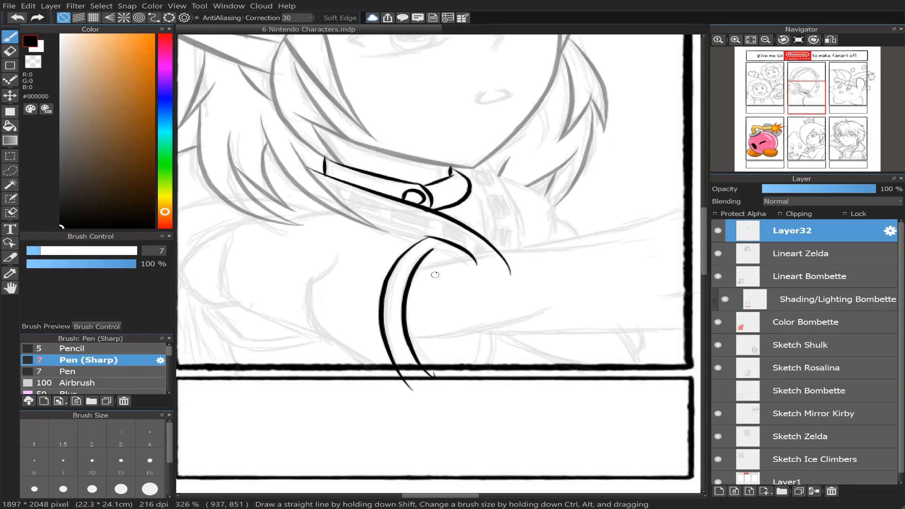
- Ink the inner curve under the strap's arched top and erase the strap lines that overrun the panel's lower border
drag(429, 250, 474, 266)
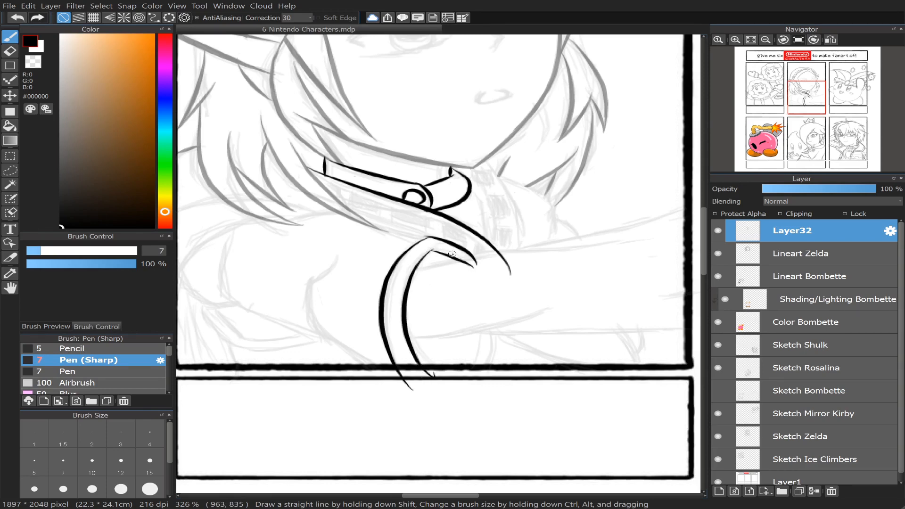
key(ctrl+z)
drag(427, 251, 463, 269)
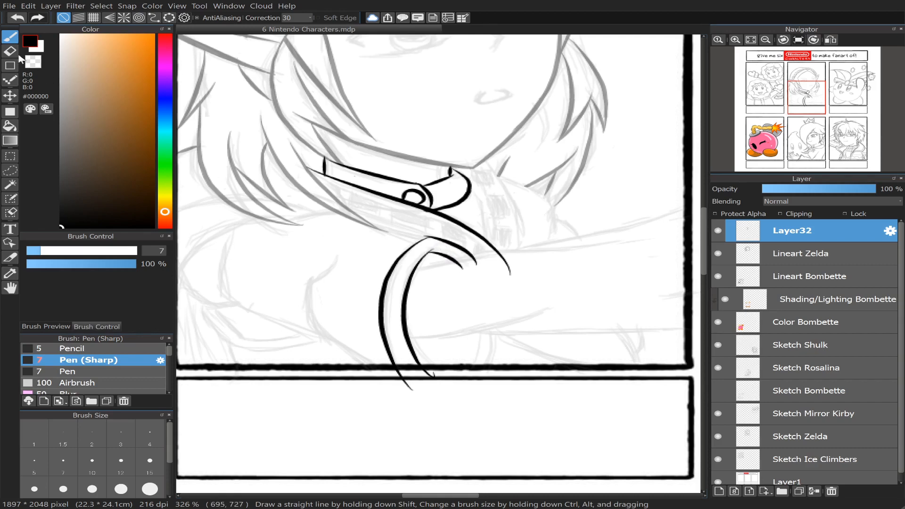
key(e)
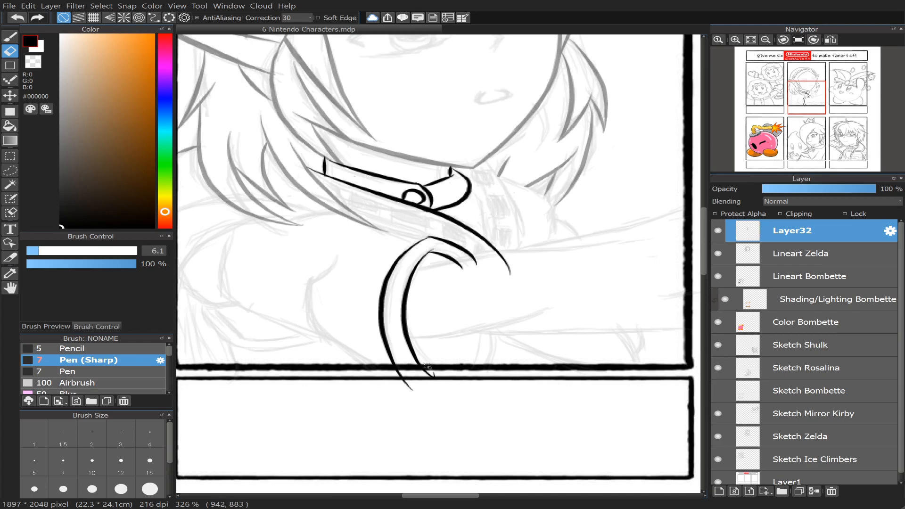
drag(417, 391, 406, 386)
click(10, 36)
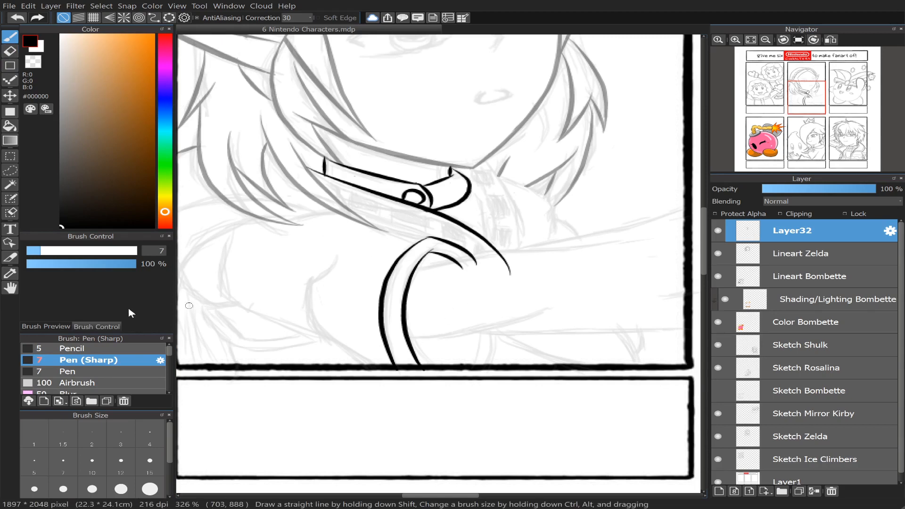
- Set the pen size to 10 and ink the arm's lower contour, rising gently outward from the strap's inner edge
click(92, 460)
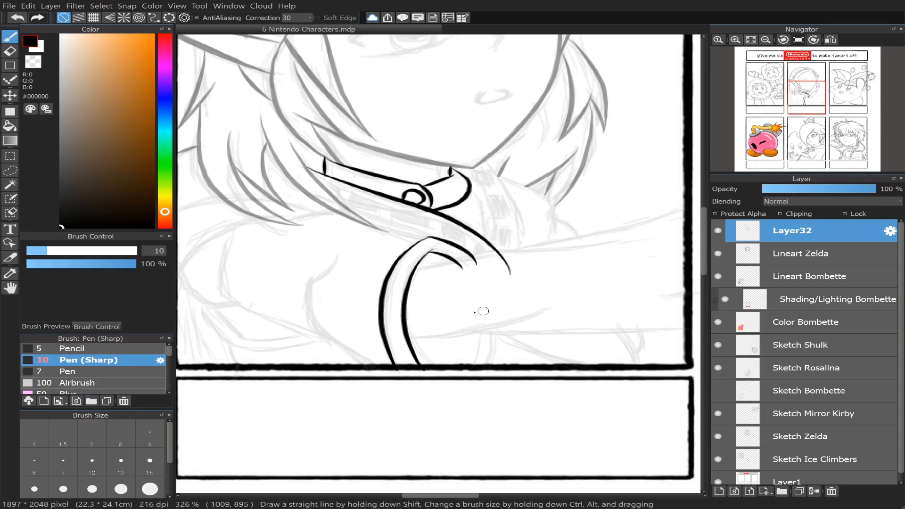
drag(409, 338, 592, 309)
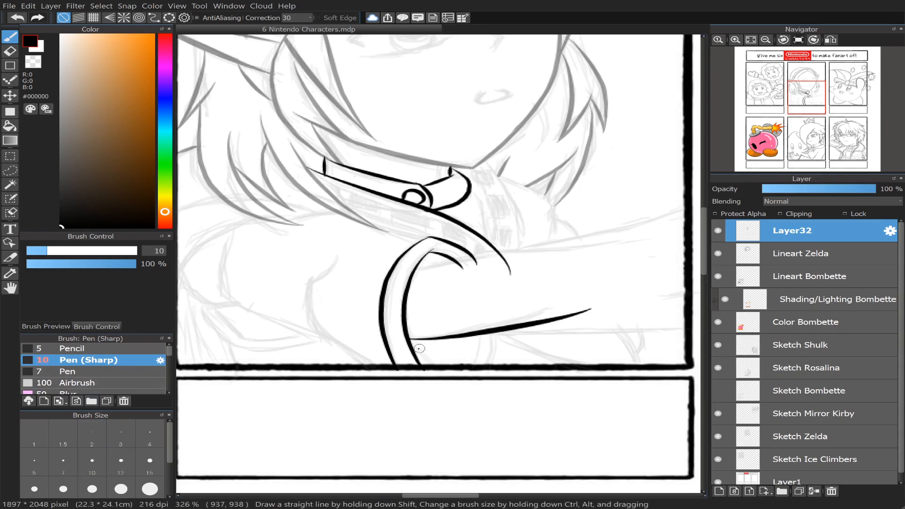
key(ctrl+z)
key(ctrl+y)
key(ctrl+z)
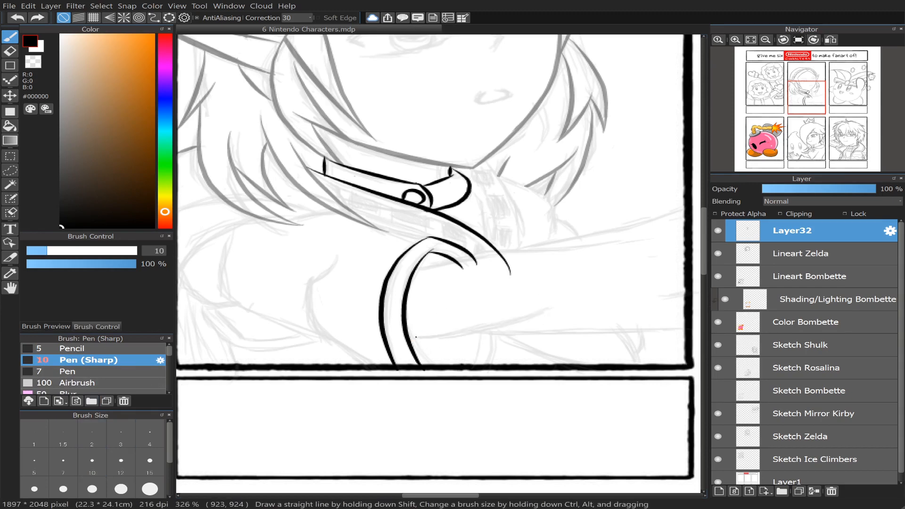
key(ctrl+y)
key(ctrl+z)
drag(409, 337, 583, 303)
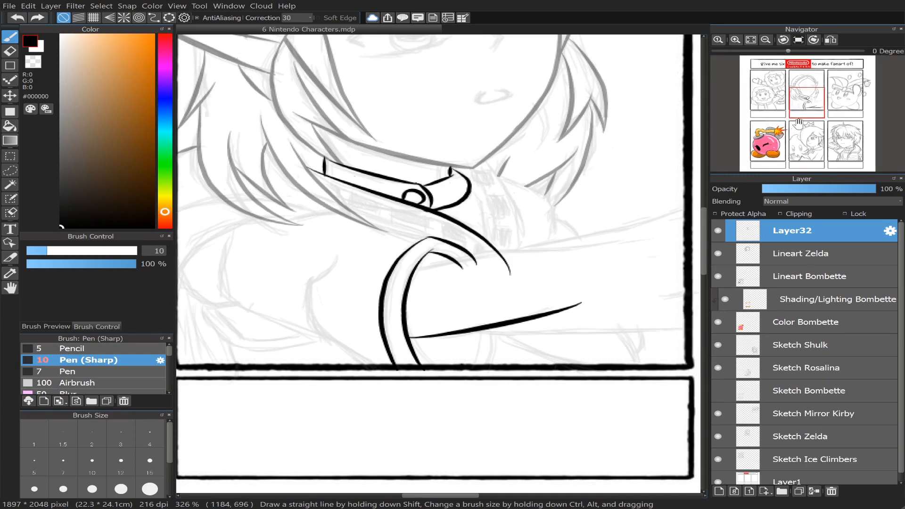
- Ink the long, nearly level line from the arm's lower contour past the panel's side border, and set the pen size to 7
drag(805, 105, 810, 106)
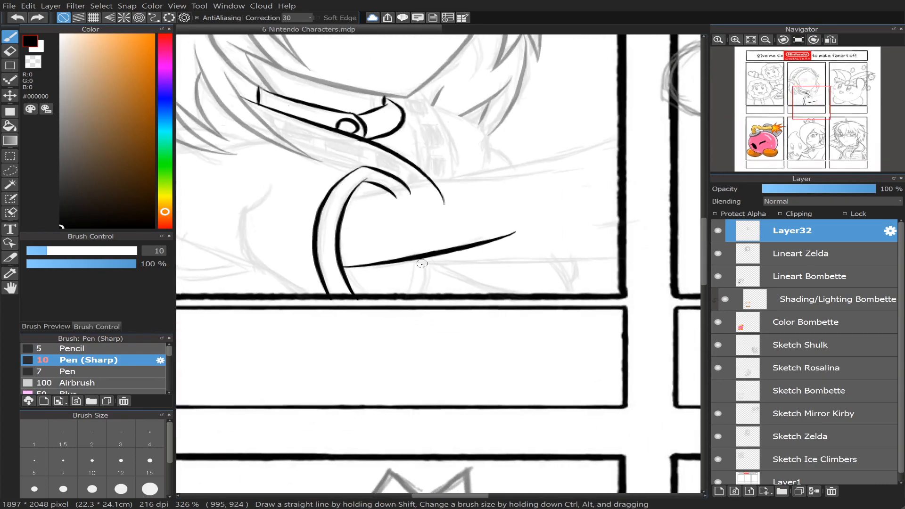
drag(410, 260, 642, 250)
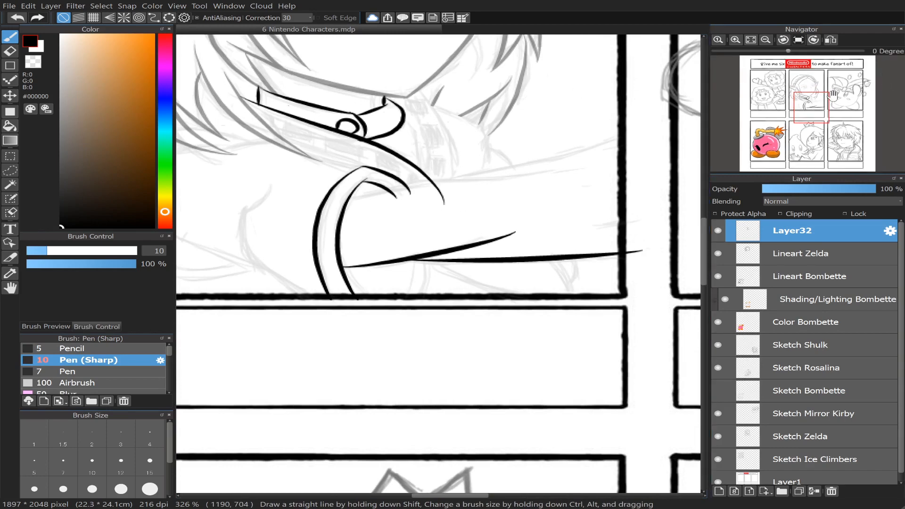
drag(807, 108, 816, 103)
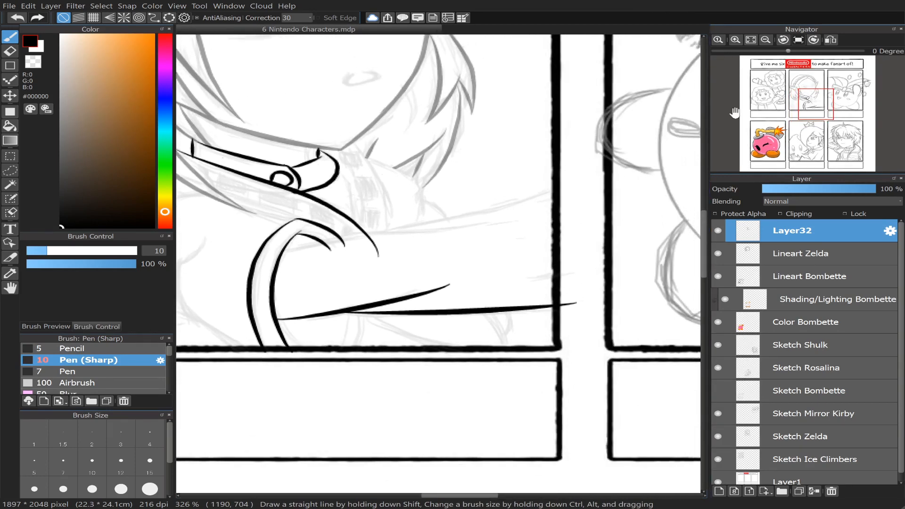
click(63, 464)
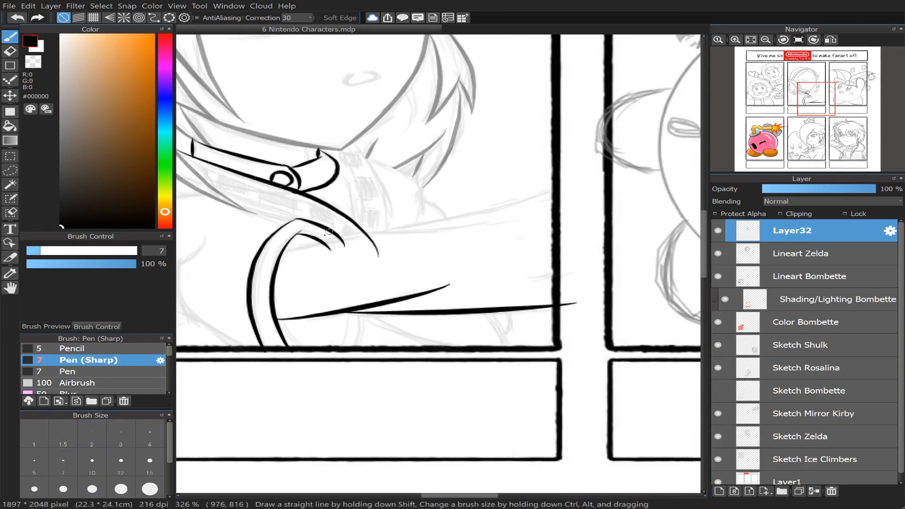
- Ink the arm's upper contour out from the strap and a second line branching upward past the panel's side border
drag(285, 250, 554, 223)
key(ctrl+z)
drag(285, 249, 553, 204)
mouse_move(384, 229)
mouse_down()
mouse_move(615, 191)
mouse_move(597, 180)
mouse_up()
- Set the eraser size to 16 and erase the arm lines beyond the side border and the strap and collar ends crossing the arm
click(10, 51)
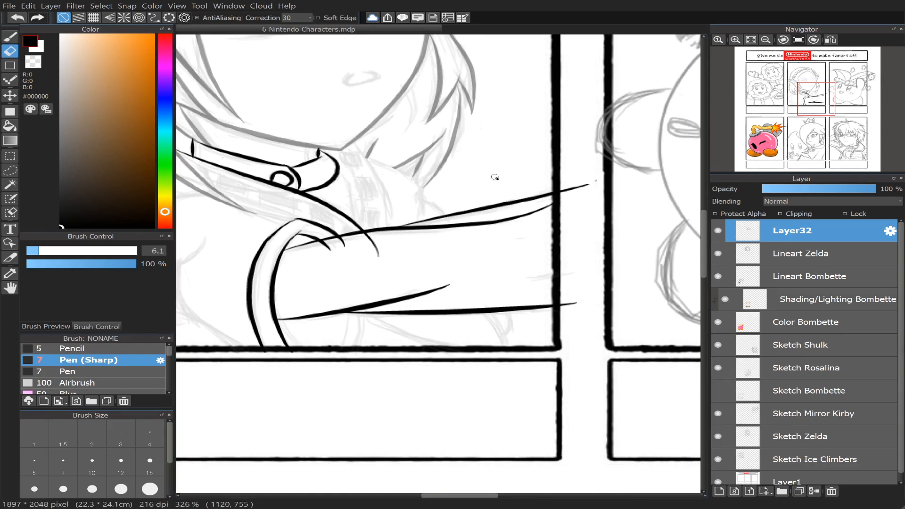
drag(52, 251, 62, 251)
mouse_move(589, 186)
mouse_down()
mouse_move(598, 179)
mouse_move(557, 188)
mouse_up()
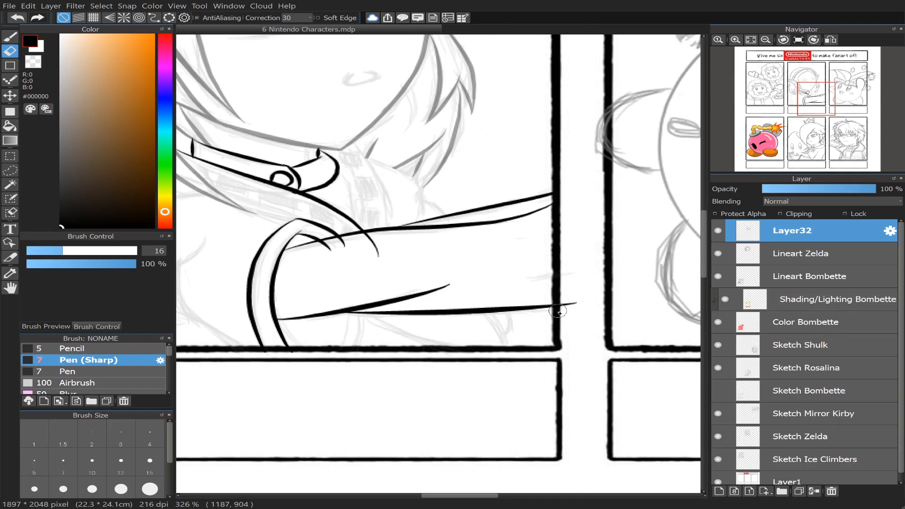
drag(559, 311, 572, 305)
mouse_move(349, 243)
mouse_down()
mouse_move(314, 246)
mouse_move(360, 257)
mouse_move(400, 251)
mouse_move(334, 243)
mouse_move(390, 243)
mouse_move(361, 239)
mouse_move(383, 235)
mouse_move(315, 245)
mouse_move(373, 236)
mouse_up()
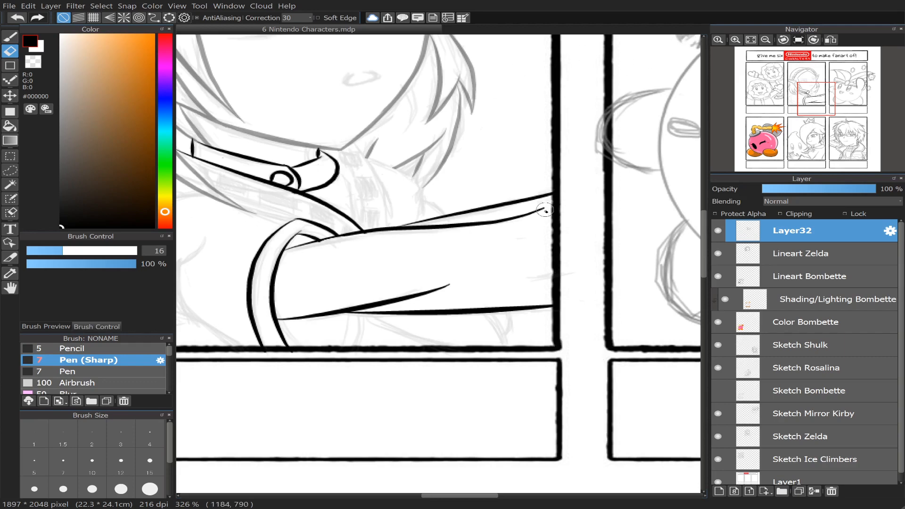
- Shorten the lower of the arm's two upper lines by erasing its outer end near the side border
drag(544, 211, 476, 222)
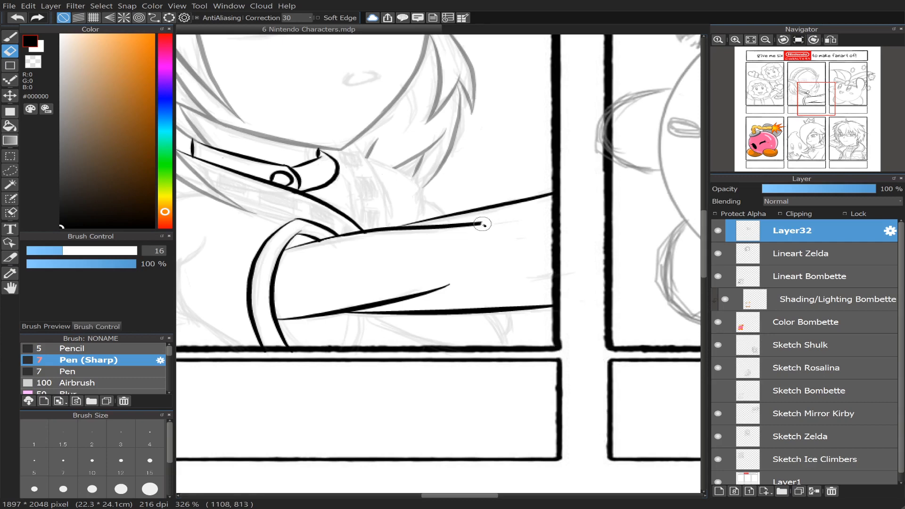
key(ctrl+z)
key(ctrl+z)
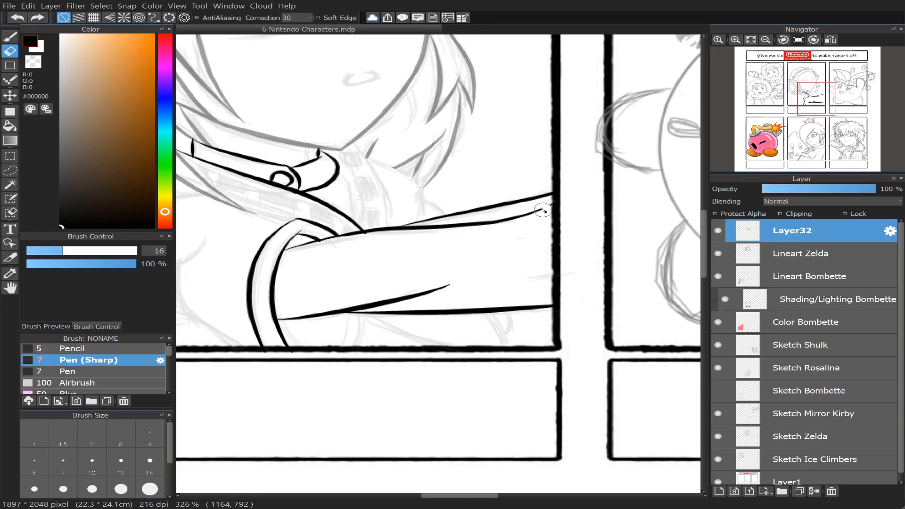
drag(542, 210, 518, 218)
- Ink a short, slightly curved vertical line from under the arm to just past the panel's lower border
mouse_move(775, 77)
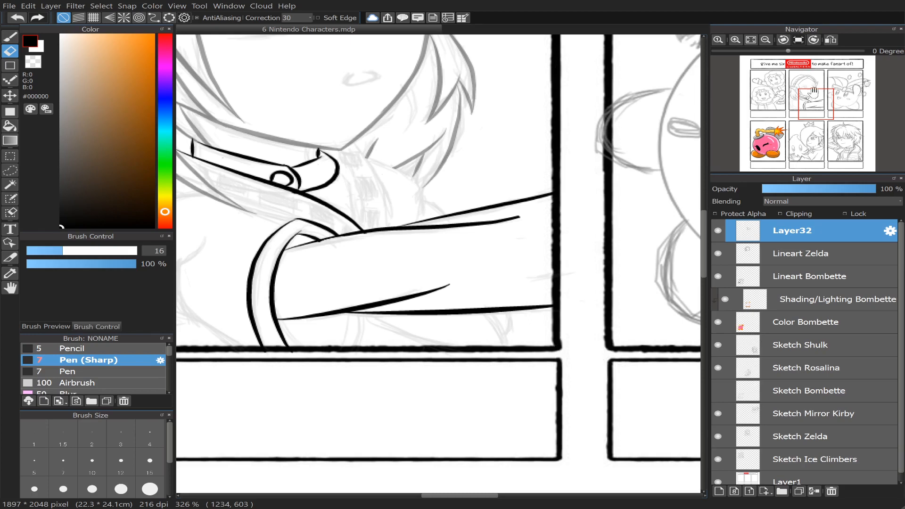
drag(817, 102, 804, 105)
click(11, 40)
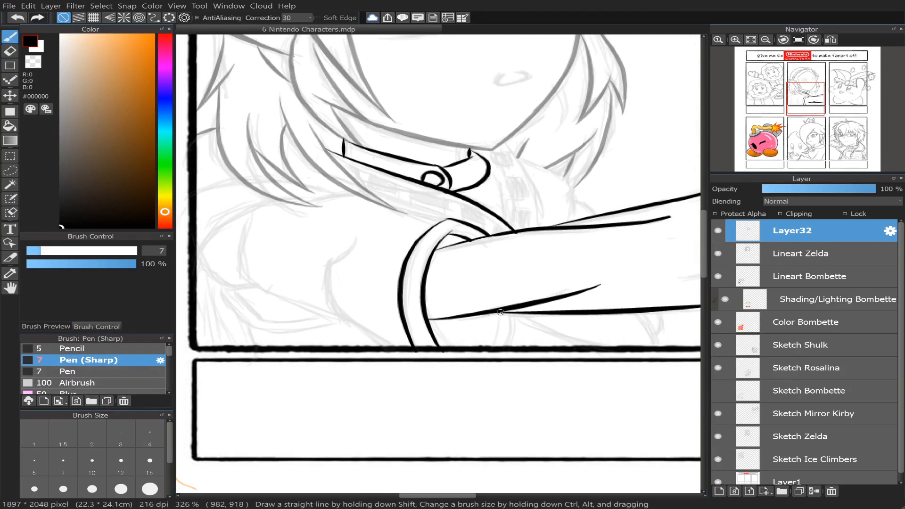
drag(499, 313, 494, 354)
key(ctrl+z)
drag(499, 315, 485, 352)
key(ctrl+z)
drag(499, 314, 487, 357)
- Ink a second short curve beside the first under the arm and erase both ends that overrun the lower border
drag(508, 314, 503, 355)
key(ctrl+z)
drag(511, 313, 501, 354)
click(10, 51)
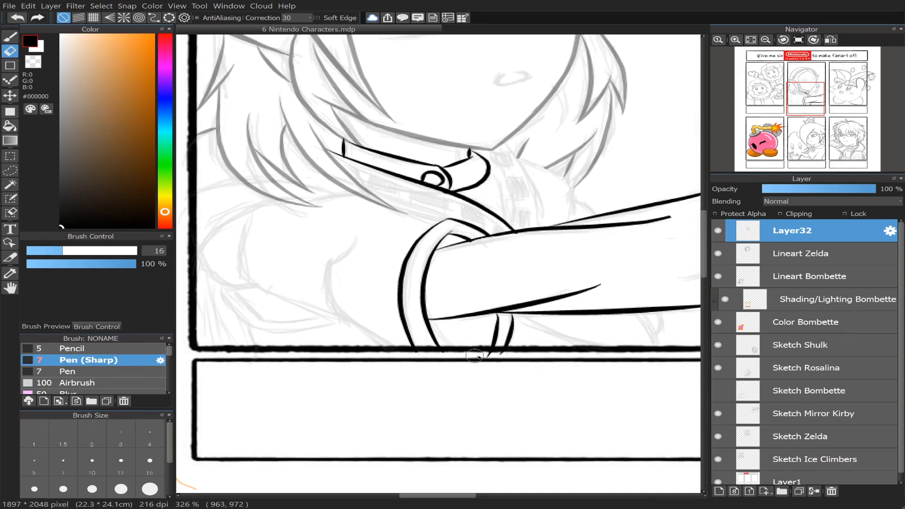
drag(475, 356, 536, 358)
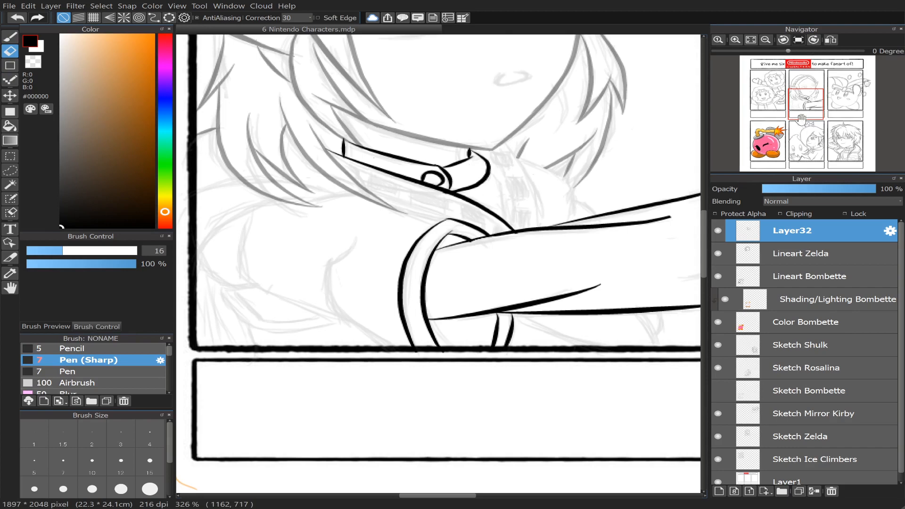
- Ink a diagonal line under the arm, sloping outward from the pair of short lines to the panel's lower border
drag(802, 118, 811, 114)
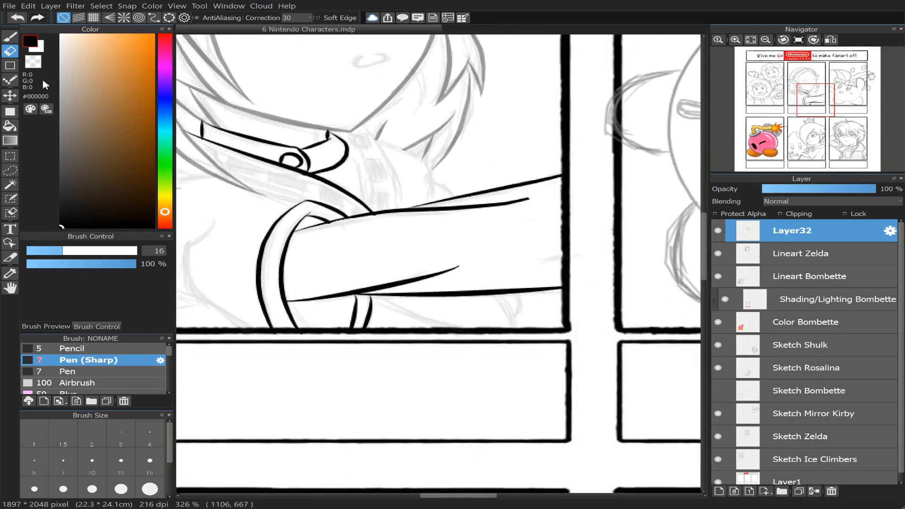
click(10, 36)
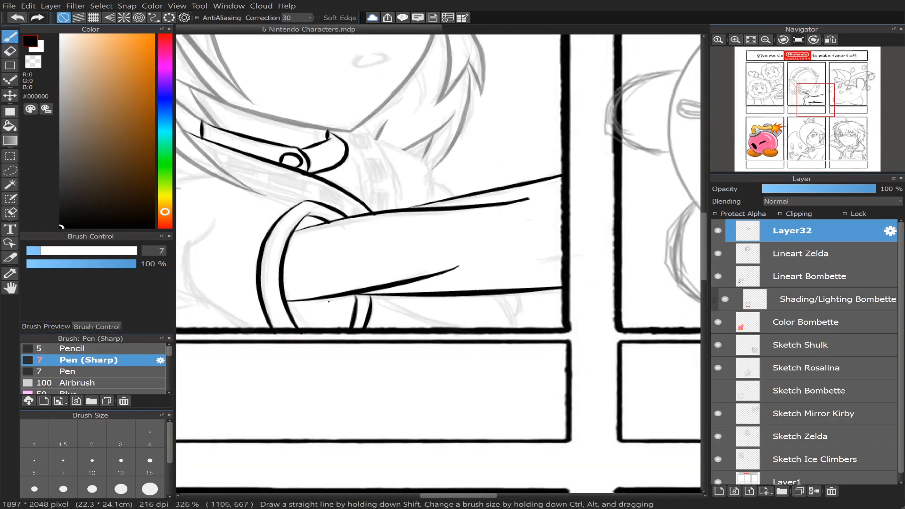
drag(373, 297, 460, 329)
key(ctrl+z)
drag(372, 298, 443, 330)
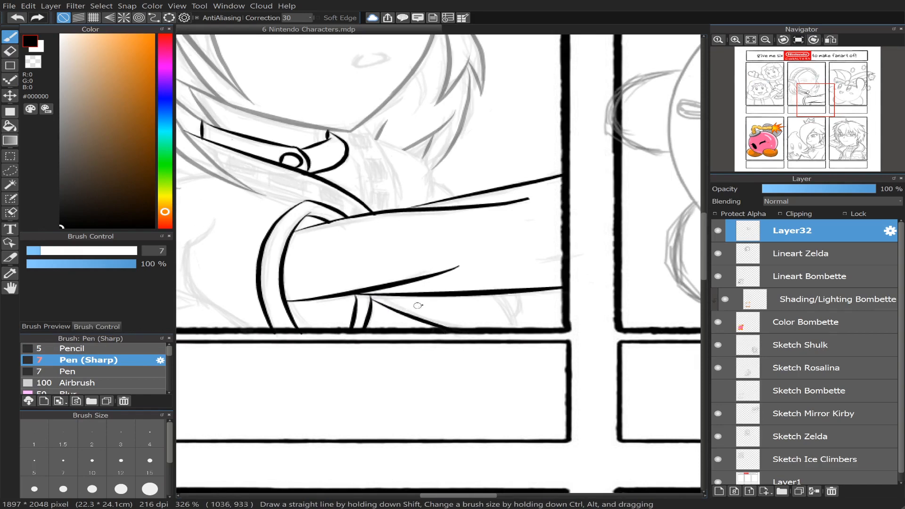
- Ink two short curves under the arm's outer part that converge near the panel's lower border
drag(499, 295, 520, 327)
drag(517, 293, 521, 300)
key(ctrl+z)
drag(518, 294, 520, 325)
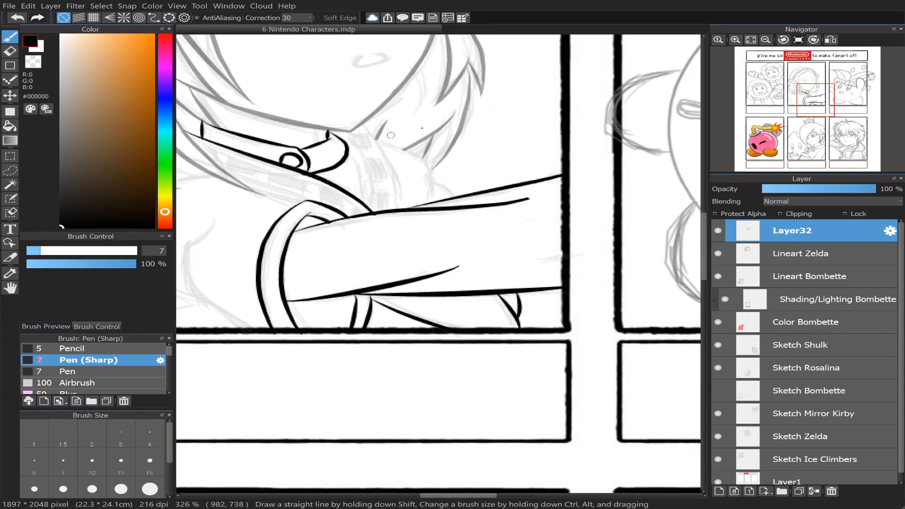
- Ink the rounded outer contour of the other shoulder, curving from the hair tips down to the panel's side border
drag(819, 106, 798, 105)
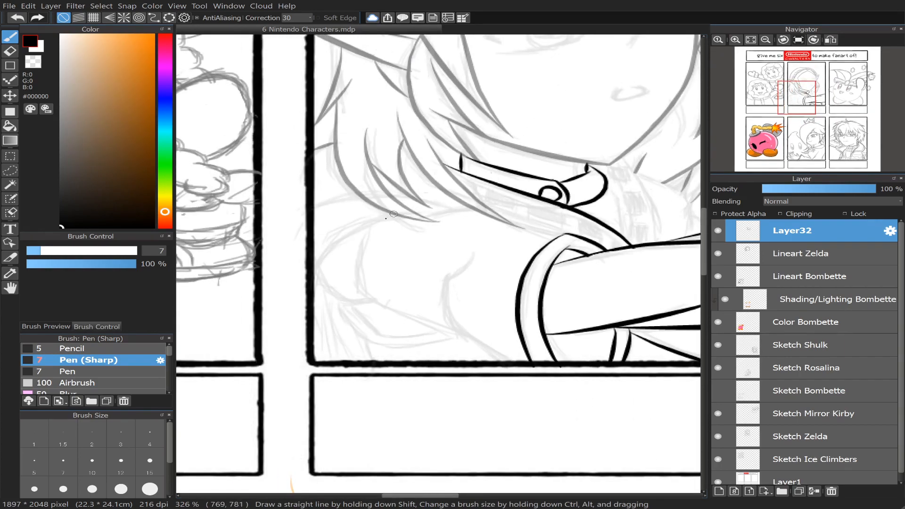
mouse_move(394, 214)
mouse_down()
mouse_move(337, 253)
mouse_move(322, 292)
mouse_up()
key(ctrl+z)
mouse_move(390, 215)
mouse_down()
mouse_move(316, 268)
mouse_move(313, 297)
mouse_up()
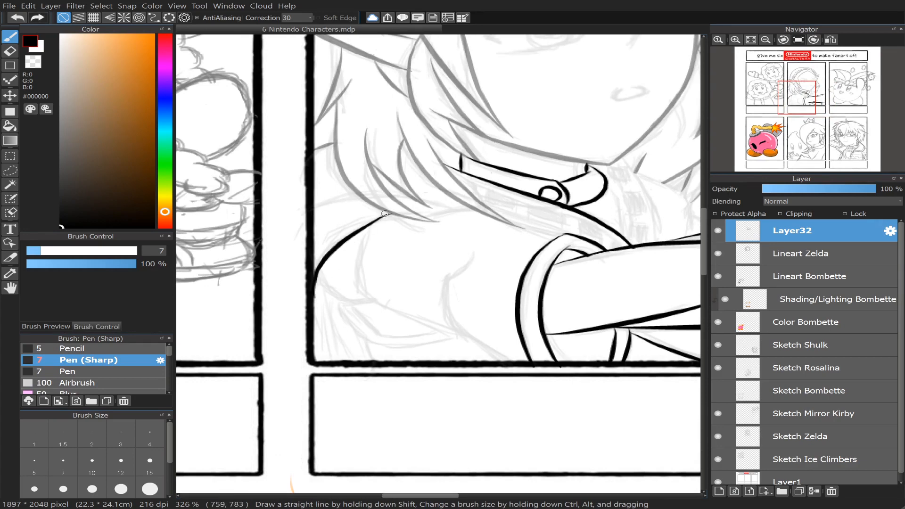
key(ctrl+z)
mouse_move(394, 211)
mouse_down()
mouse_move(321, 252)
mouse_move(312, 283)
mouse_up()
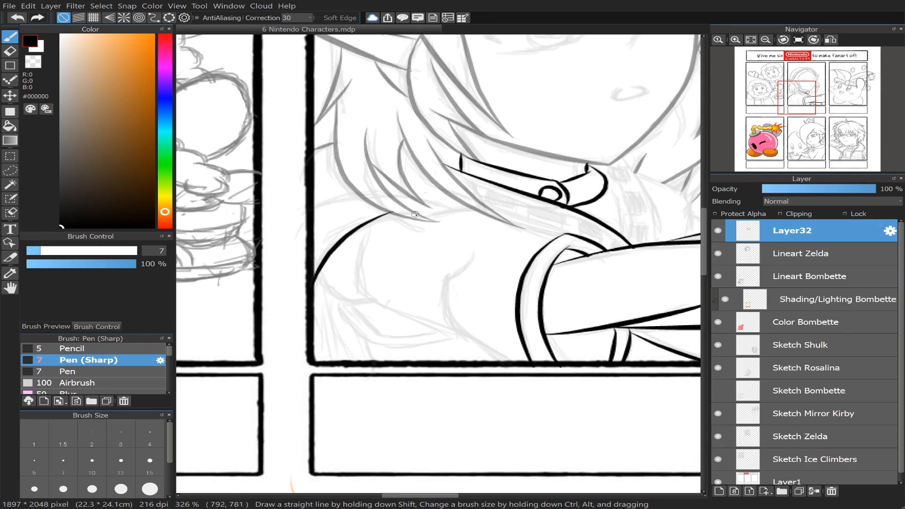
- Ink a shallow arched line above the shoulder, running from the panel's side border inward across the hair tips
mouse_move(358, 190)
mouse_down()
mouse_move(315, 213)
mouse_move(321, 202)
mouse_move(378, 192)
mouse_up()
key(ctrl+z)
key(ctrl+z)
mouse_move(316, 203)
mouse_down()
mouse_move(445, 198)
mouse_move(475, 210)
mouse_up()
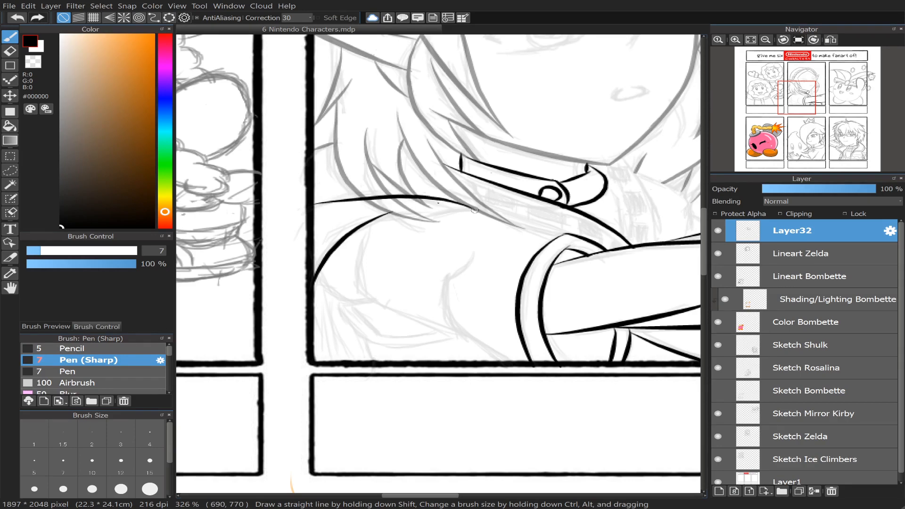
key(ctrl+z)
drag(313, 203, 448, 208)
key(ctrl+z)
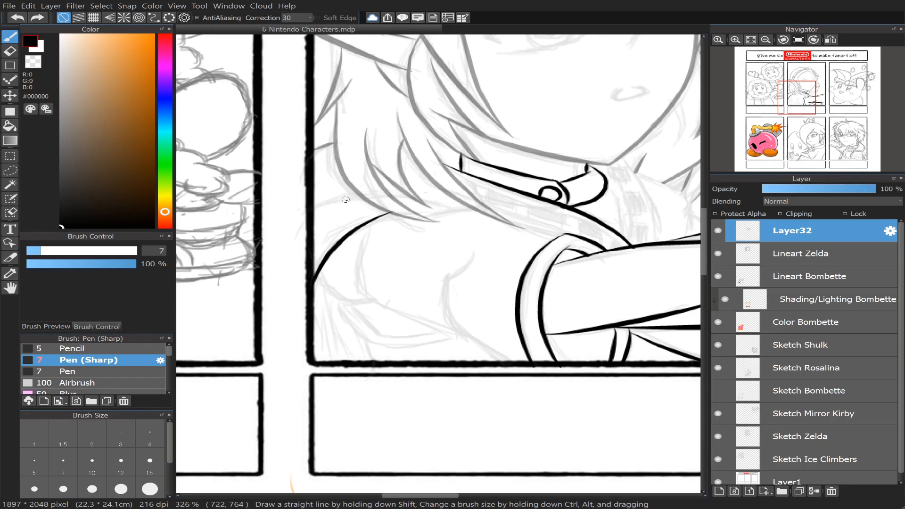
mouse_move(315, 202)
mouse_down()
mouse_move(449, 194)
mouse_move(485, 213)
mouse_up()
key(ctrl+z)
drag(314, 204, 462, 216)
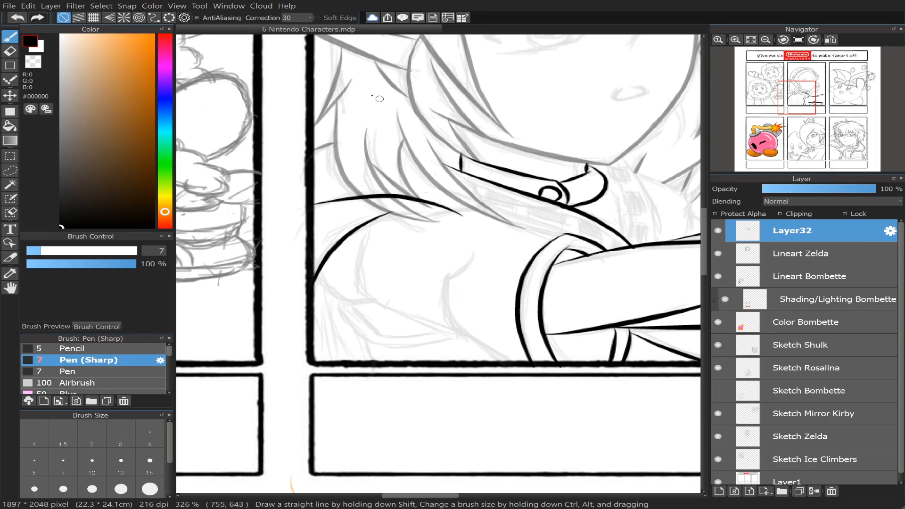
- Trim the arched line's inner end and, with a smaller eraser of about 8.2, erase it where the hair strands overlap
click(10, 51)
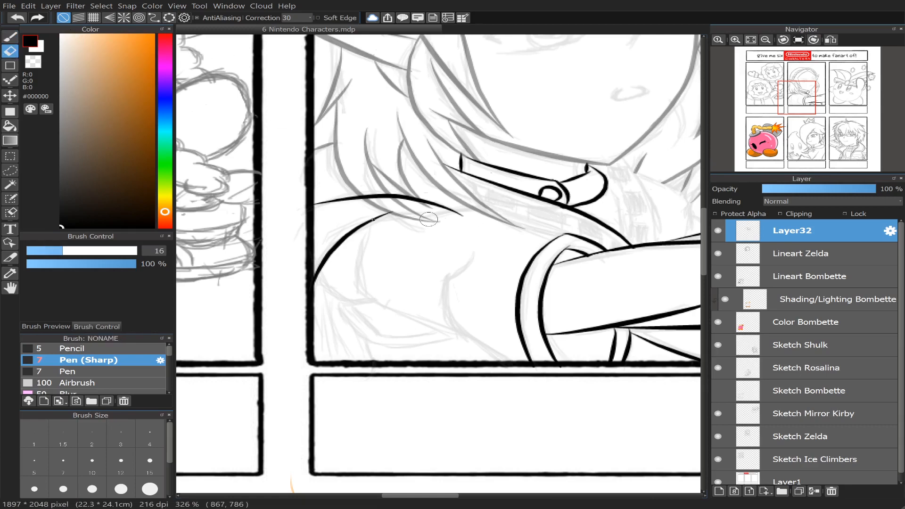
mouse_move(429, 218)
mouse_down()
mouse_move(479, 214)
mouse_move(459, 218)
mouse_up()
mouse_move(380, 195)
mouse_down()
mouse_move(358, 197)
mouse_move(367, 194)
mouse_up()
key(ctrl+z)
drag(63, 251, 55, 251)
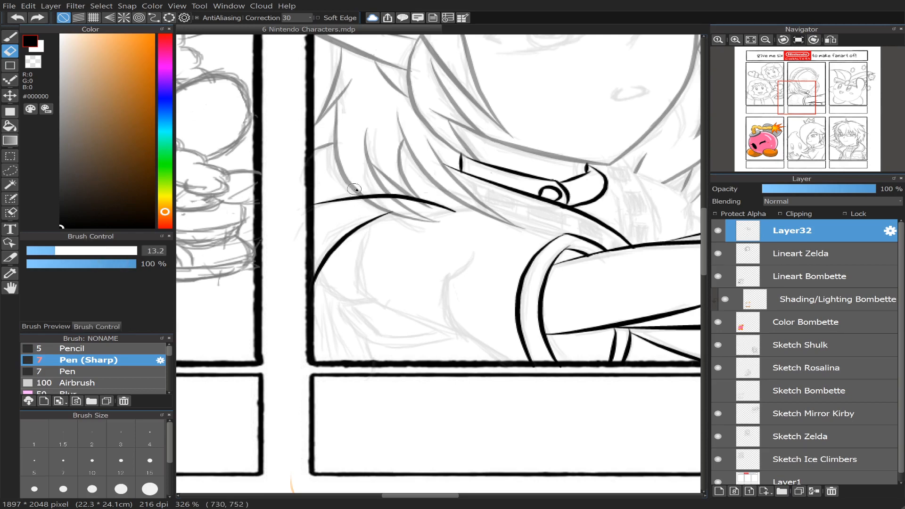
click(371, 196)
click(43, 255)
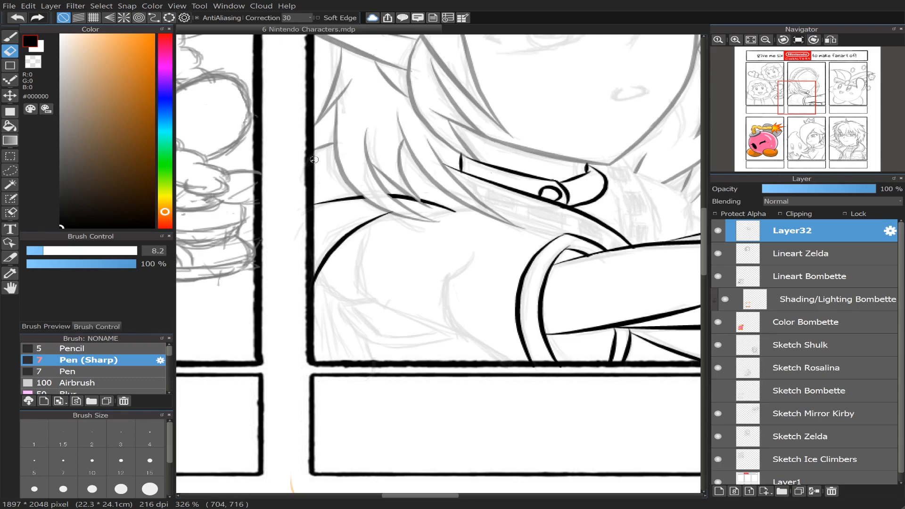
- Extend the shoulder's top contour inward beneath the hair with a nearly level line, and clean up its overlap with the arched line
click(10, 37)
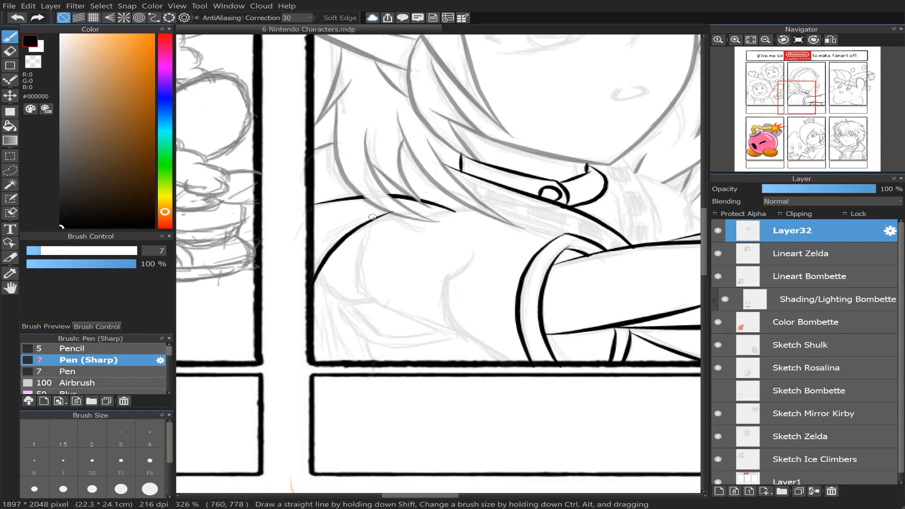
mouse_move(373, 221)
mouse_down()
mouse_move(497, 207)
mouse_move(351, 221)
mouse_up()
key(ctrl+z)
key(ctrl+z)
drag(368, 220, 485, 204)
key(ctrl+z)
drag(366, 221, 485, 207)
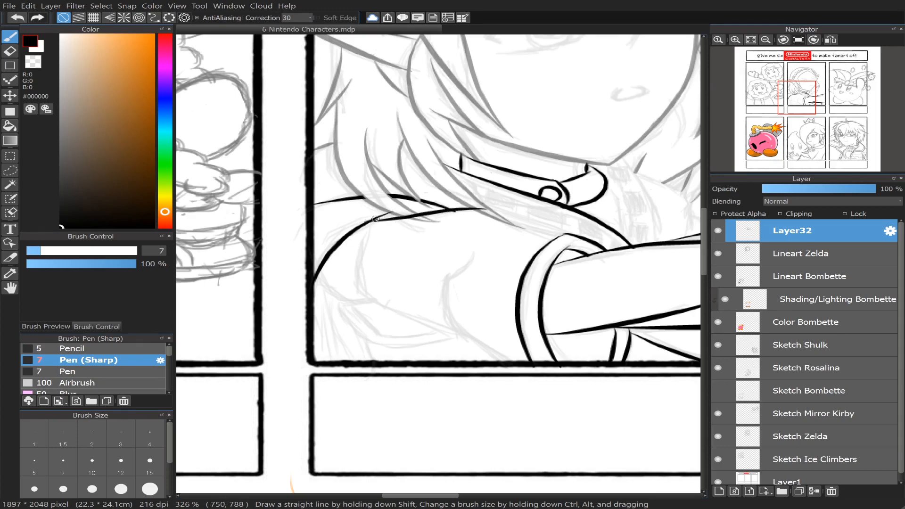
key(e)
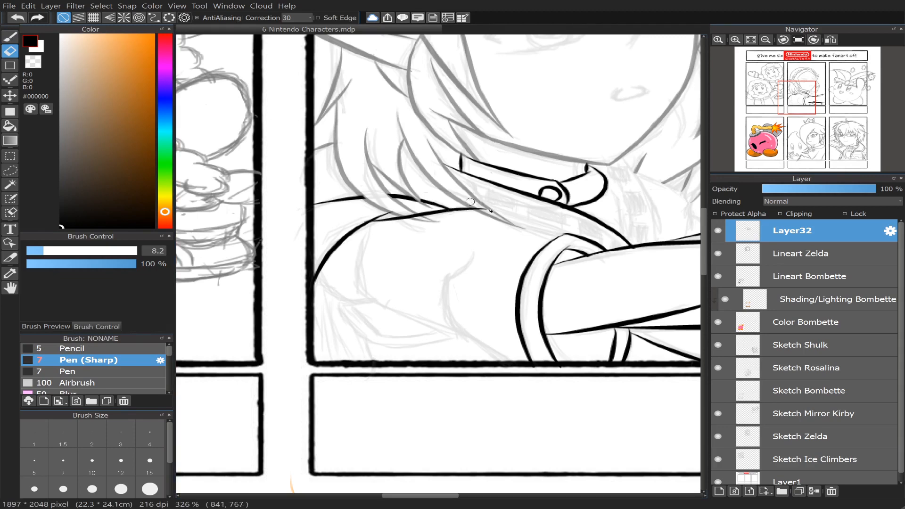
- Set the pen size to 10 and ink the short curve under the shoulder, sweeping inward from the panel's side border
click(10, 37)
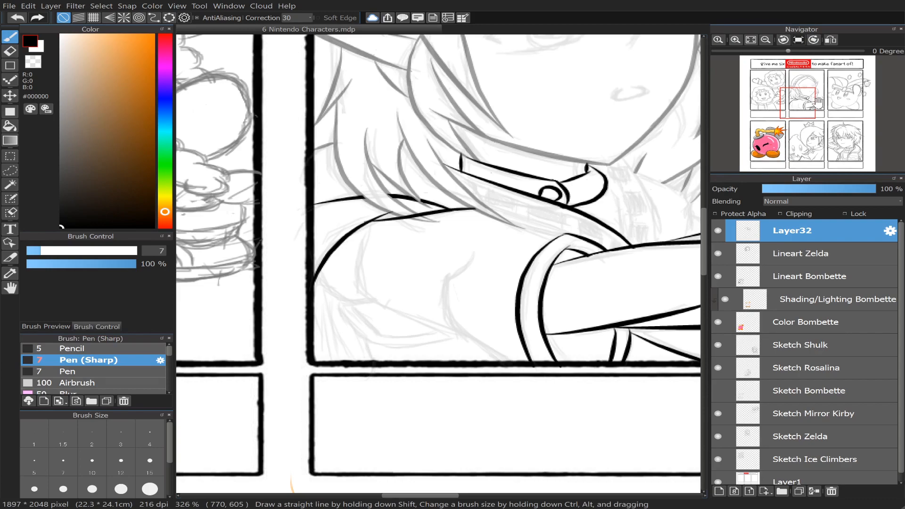
click(798, 108)
drag(797, 108, 801, 109)
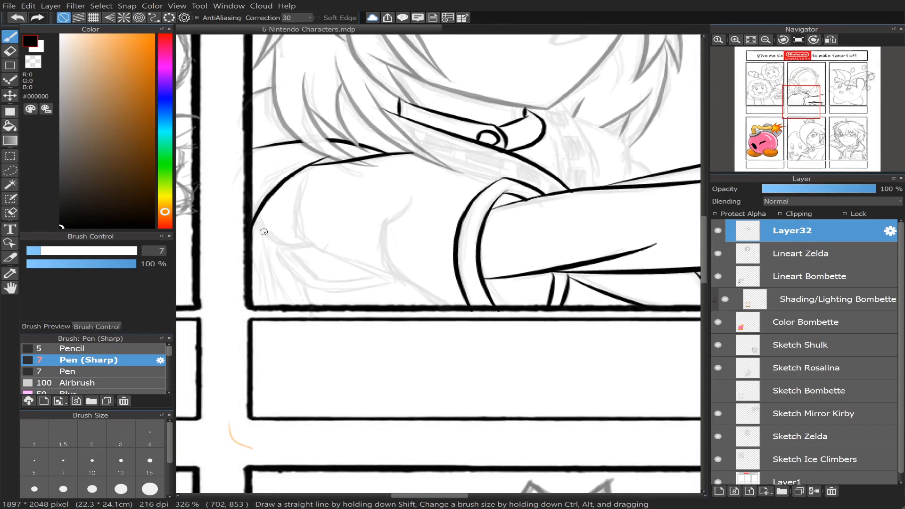
click(90, 461)
drag(258, 218, 314, 246)
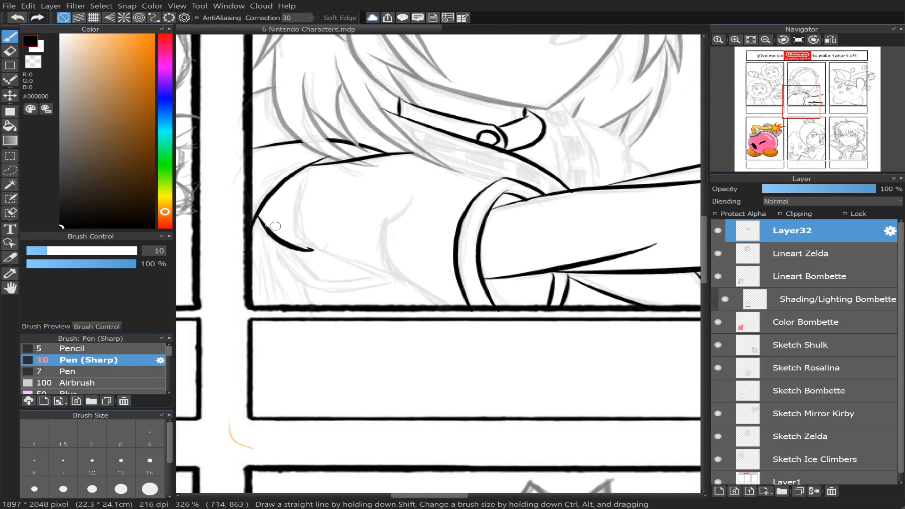
key(ctrl+z)
mouse_move(253, 218)
mouse_down()
mouse_move(280, 245)
mouse_move(321, 248)
mouse_up()
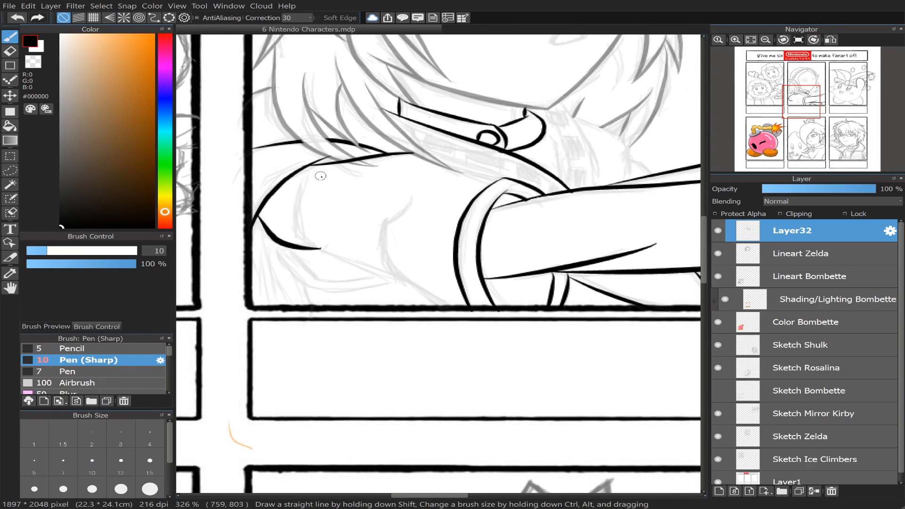
- Ink the long curve descending inside the shoulder and sweeping diagonally inward toward the strap's lower part
mouse_move(304, 178)
mouse_down()
mouse_move(306, 234)
mouse_move(413, 290)
mouse_up()
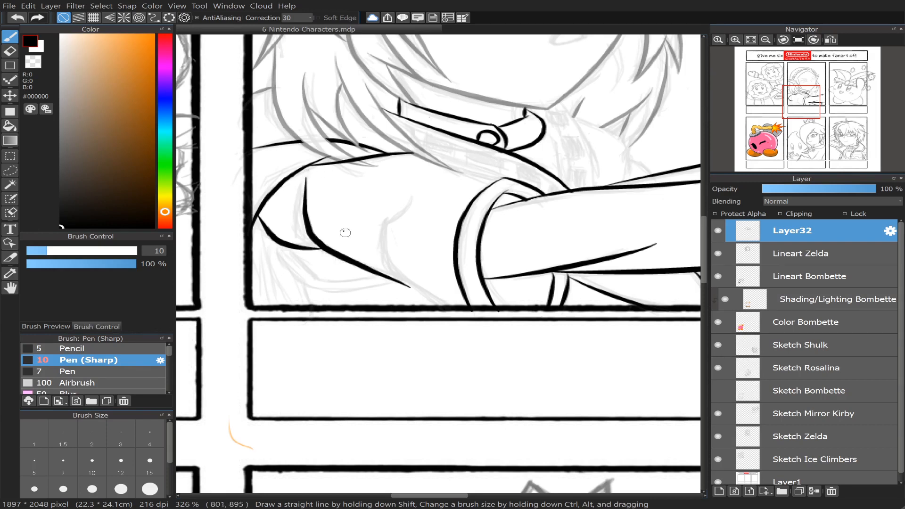
key(ctrl+z)
mouse_move(299, 193)
mouse_down()
mouse_move(321, 259)
mouse_move(427, 302)
mouse_up()
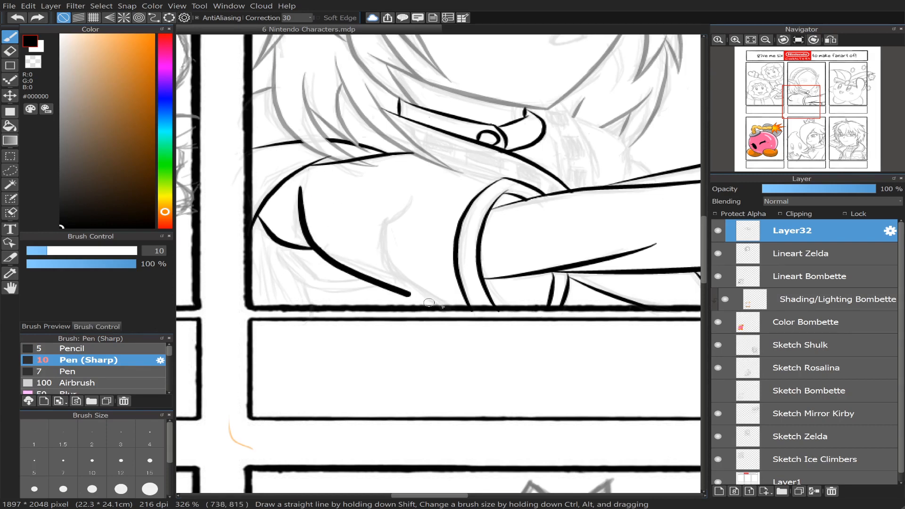
key(ctrl+z)
mouse_move(301, 189)
mouse_down()
mouse_move(298, 223)
mouse_move(323, 253)
mouse_move(427, 286)
mouse_up()
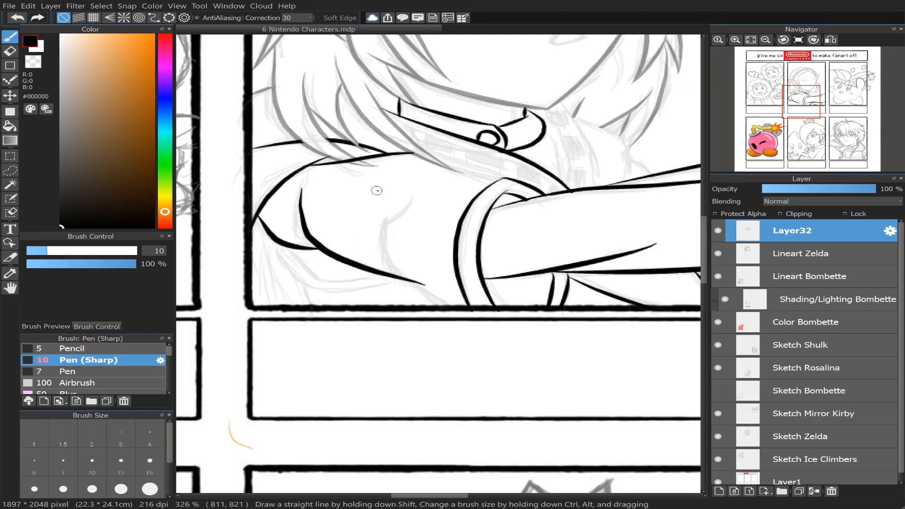
- Ink the angled fold line on the upper sleeve down to the panel's lower border, and erase the shoulder curve's end where it crosses
mouse_move(413, 200)
mouse_down()
mouse_move(391, 222)
mouse_move(409, 268)
mouse_up()
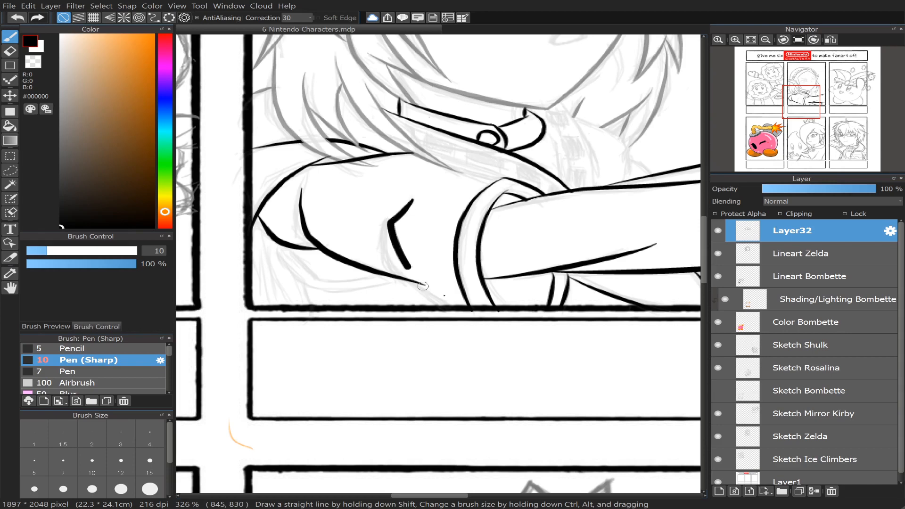
key(ctrl+z)
mouse_move(411, 198)
mouse_down()
mouse_move(378, 227)
mouse_move(414, 292)
mouse_move(455, 311)
mouse_up()
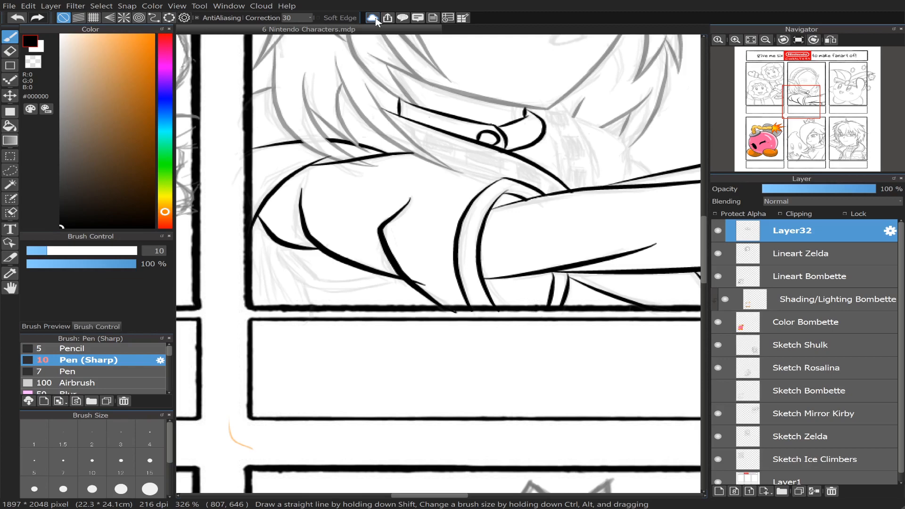
click(10, 51)
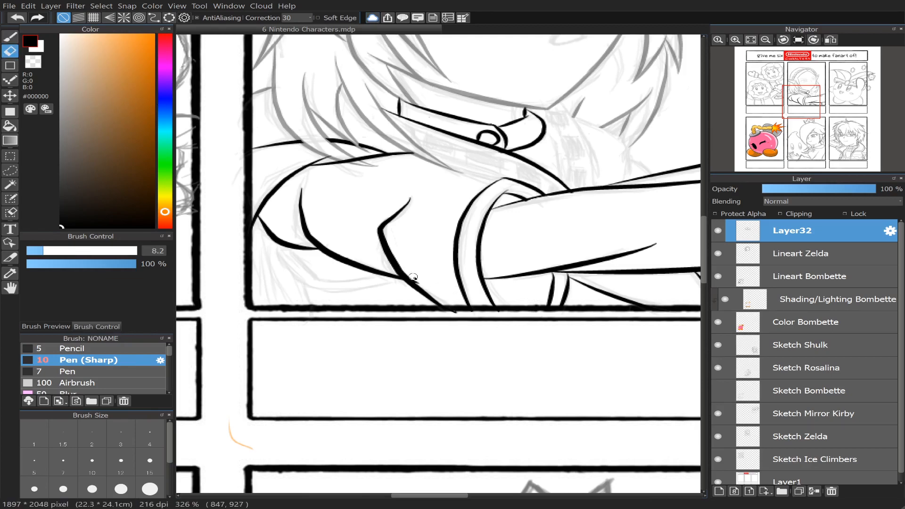
drag(413, 279, 426, 287)
key(b)
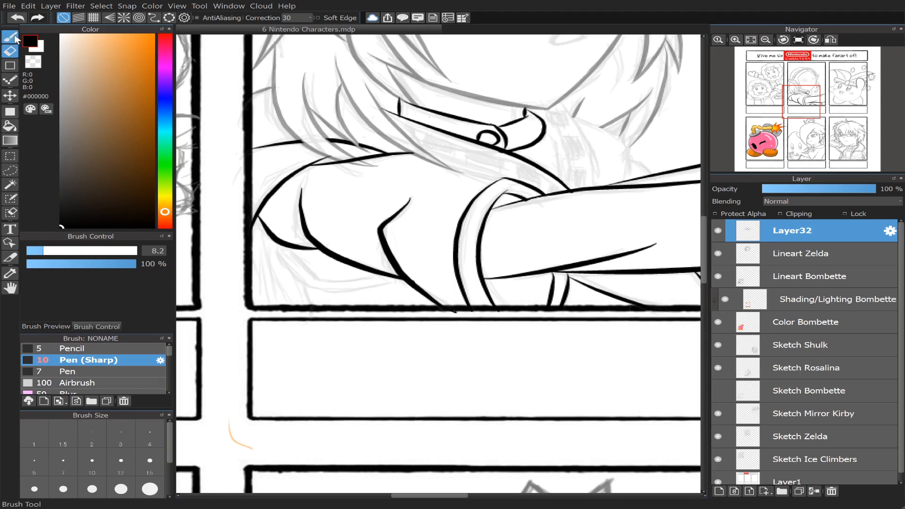
- Set the pen size to 7 and ink a short diagonal curve descending from beneath the rounded shoulder
drag(807, 110, 797, 104)
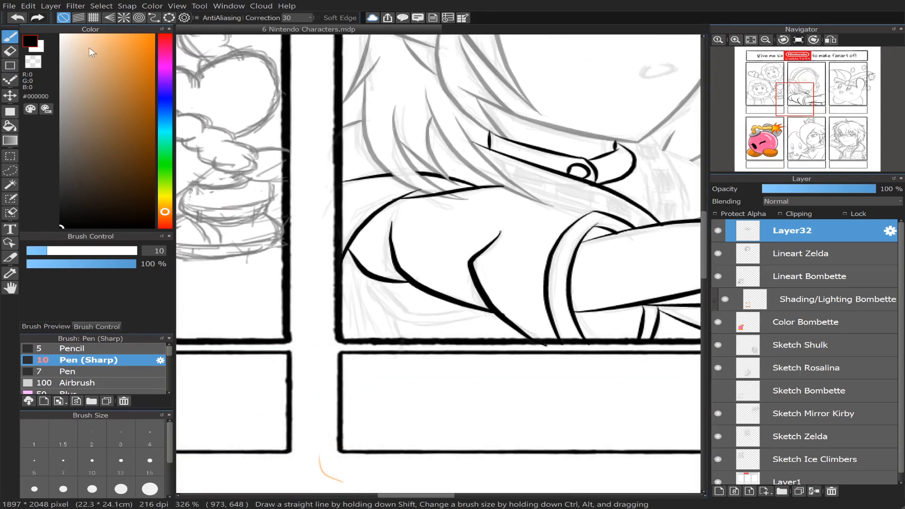
click(62, 463)
drag(365, 281, 406, 322)
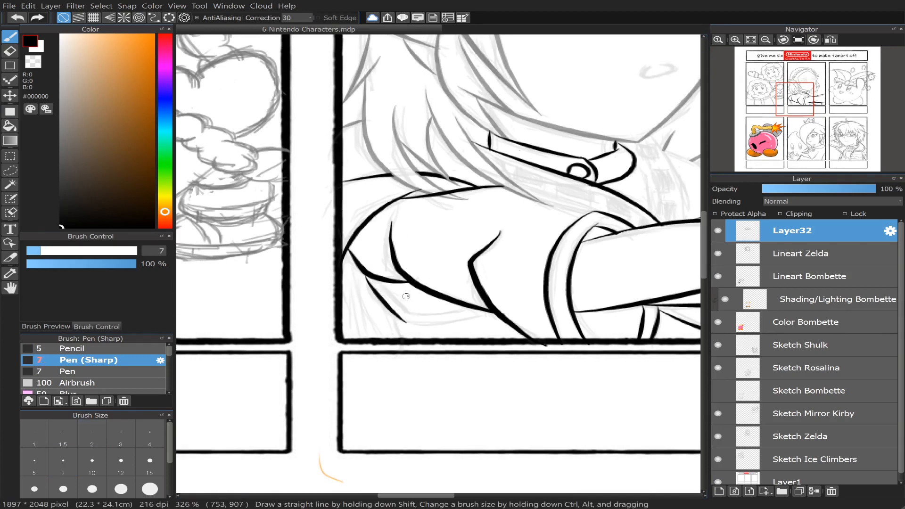
key(ctrl+z)
drag(365, 274, 418, 325)
key(ctrl+z)
drag(364, 276, 413, 325)
- Ink a parallel inner diagonal beside the short curve, and continue it with a nearly level line to the sleeve fold
drag(381, 283, 421, 323)
key(ctrl+z)
drag(379, 282, 414, 310)
key(ctrl+z)
mouse_move(382, 281)
mouse_down()
mouse_move(414, 315)
mouse_move(484, 310)
mouse_up()
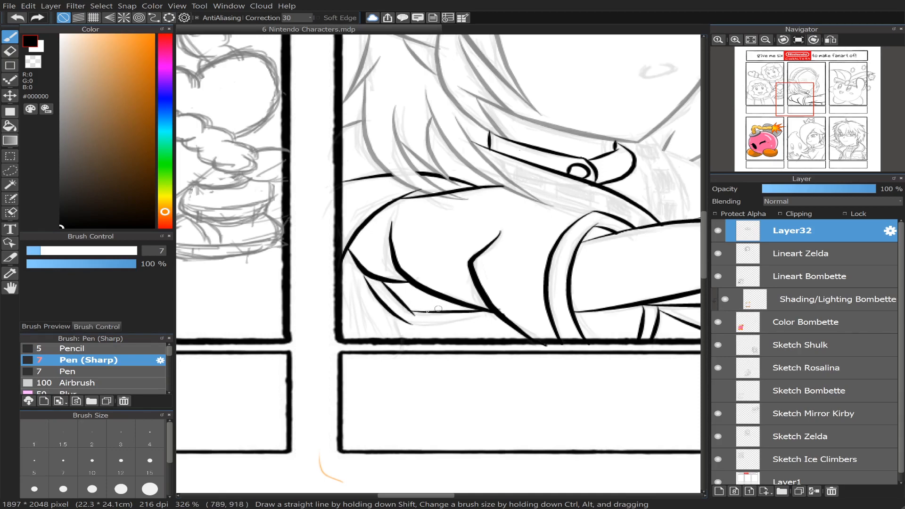
key(ctrl+z)
drag(409, 311, 478, 309)
- Ink the band's lower edge from the outer diagonal's end to the sleeve fold, and erase the overlapping ends at the corners
mouse_move(399, 318)
mouse_down()
mouse_move(454, 325)
mouse_move(476, 311)
mouse_up()
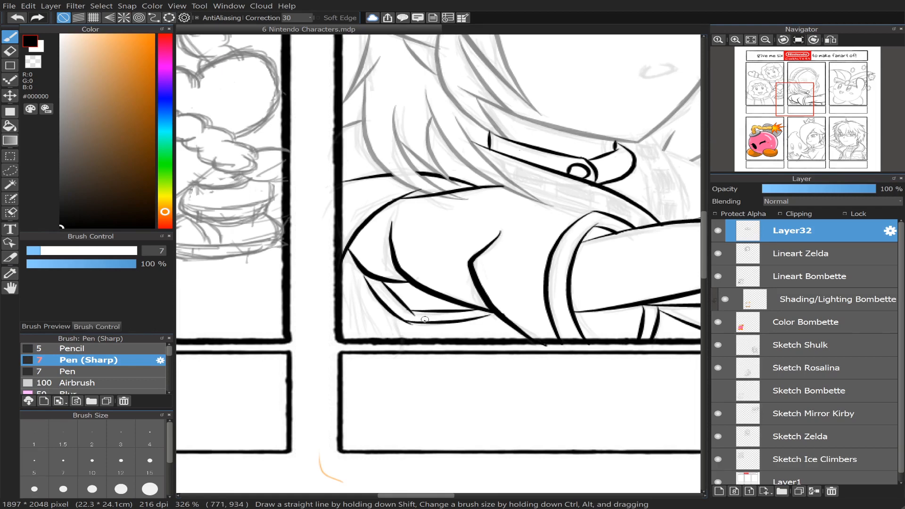
key(ctrl+z)
drag(398, 315, 495, 313)
key(ctrl+z)
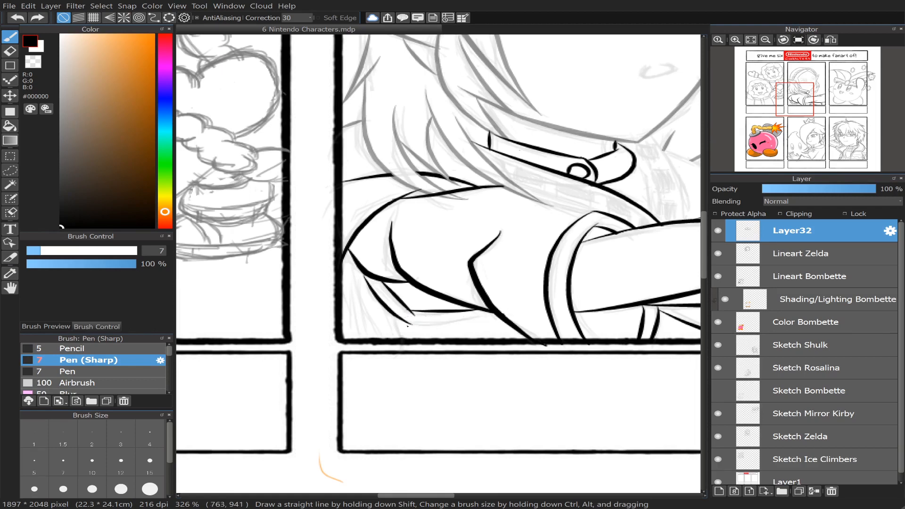
mouse_move(398, 316)
mouse_down()
mouse_move(431, 327)
mouse_move(500, 314)
mouse_up()
key(ctrl+z)
drag(405, 322, 500, 314)
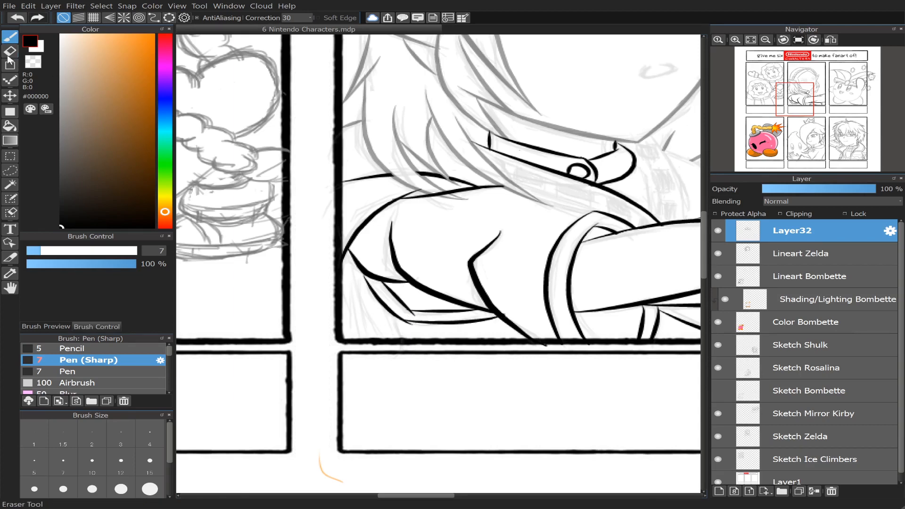
key(e)
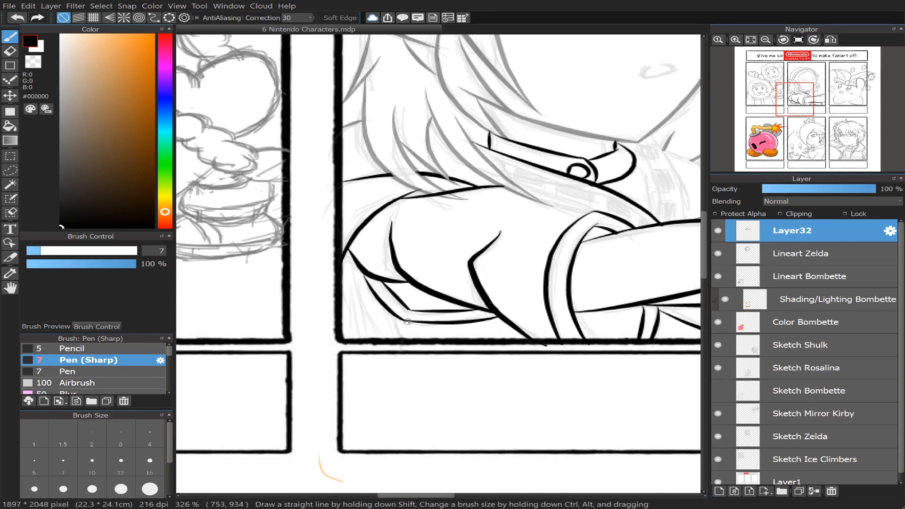
- Ink a short line dropping from the band's corner to the panel's lower border, and erase its overshoot
mouse_move(396, 330)
mouse_down()
mouse_move(391, 314)
mouse_move(405, 351)
mouse_up()
key(ctrl+z)
key(ctrl+z)
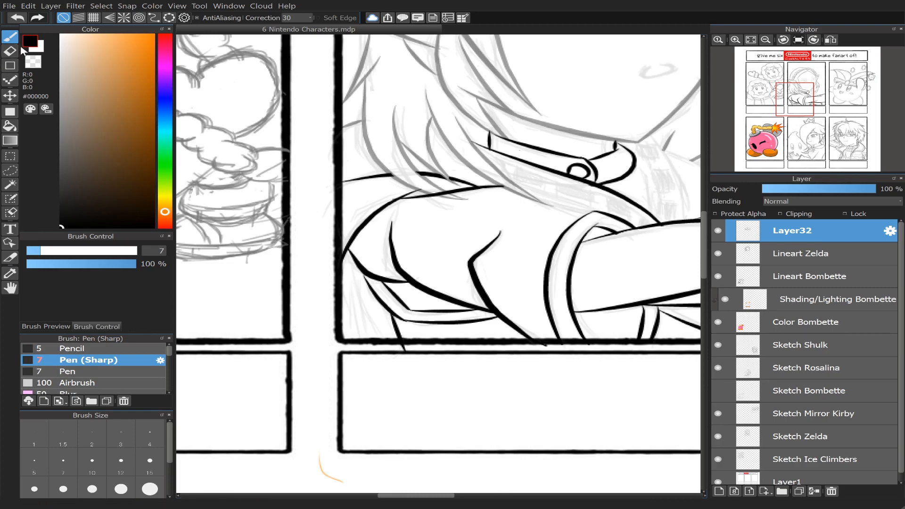
key(e)
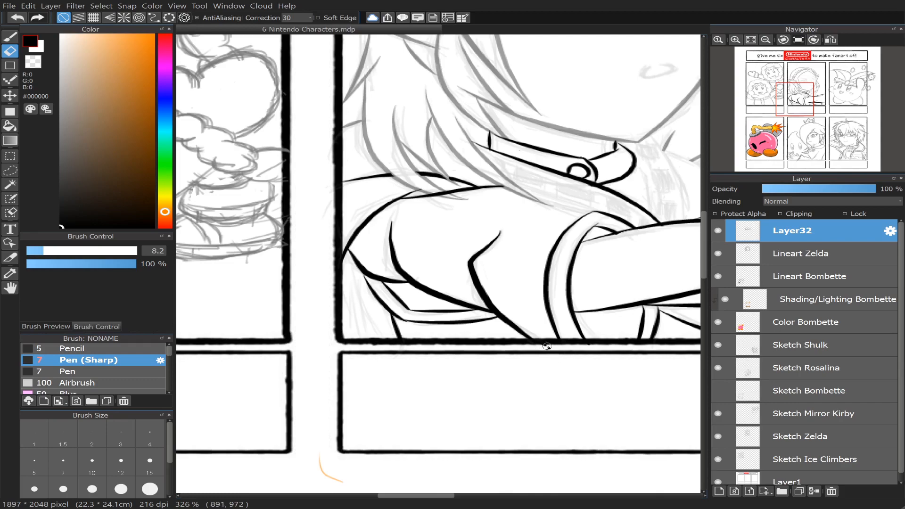
- Ink the slanted torso line from under the shoulder to the panel's lower border, and erase the part crossing the border
click(804, 105)
drag(804, 105, 799, 106)
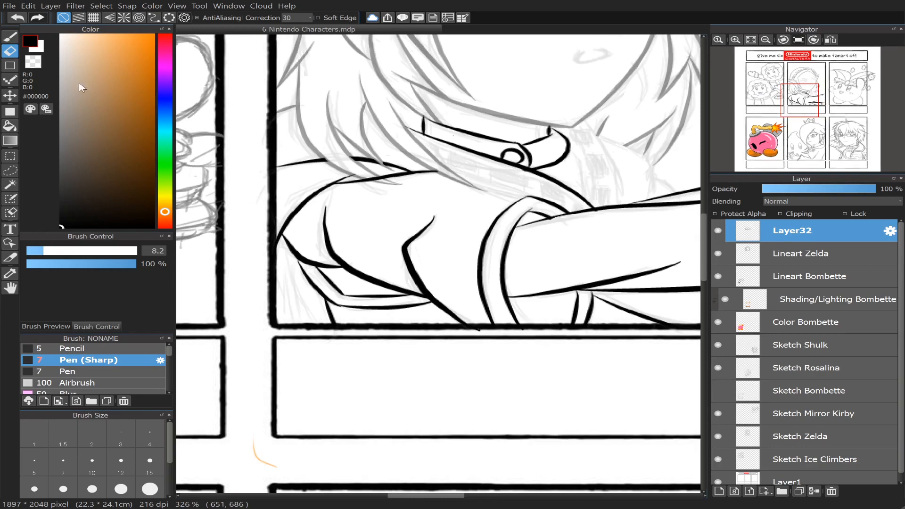
click(10, 38)
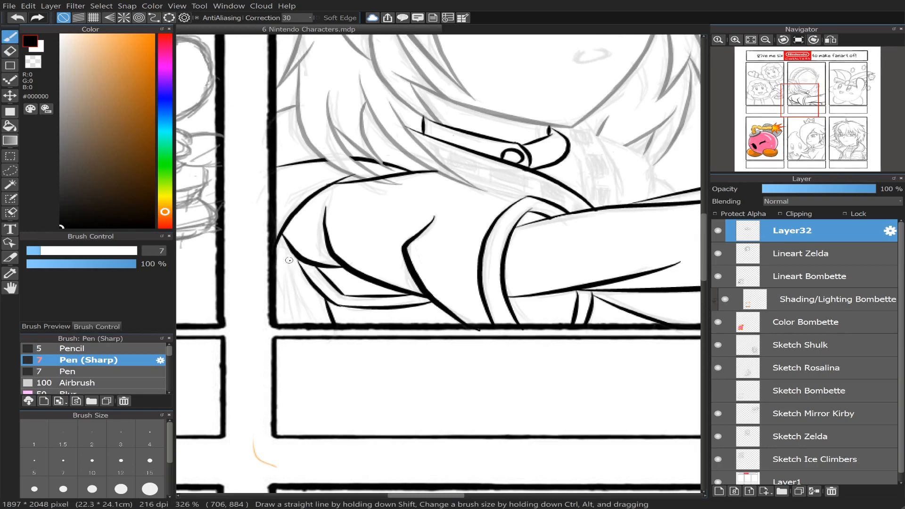
drag(288, 270, 306, 312)
key(ctrl+z)
drag(286, 269, 314, 332)
click(10, 50)
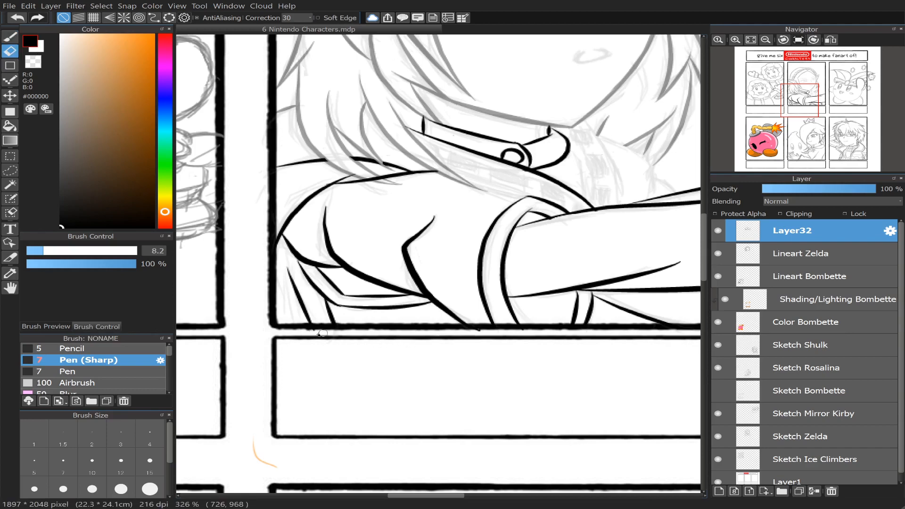
- Ink the sleeve's top edge from the hair tips beneath the collar to the arm strap, and clean up its end
mouse_move(780, 94)
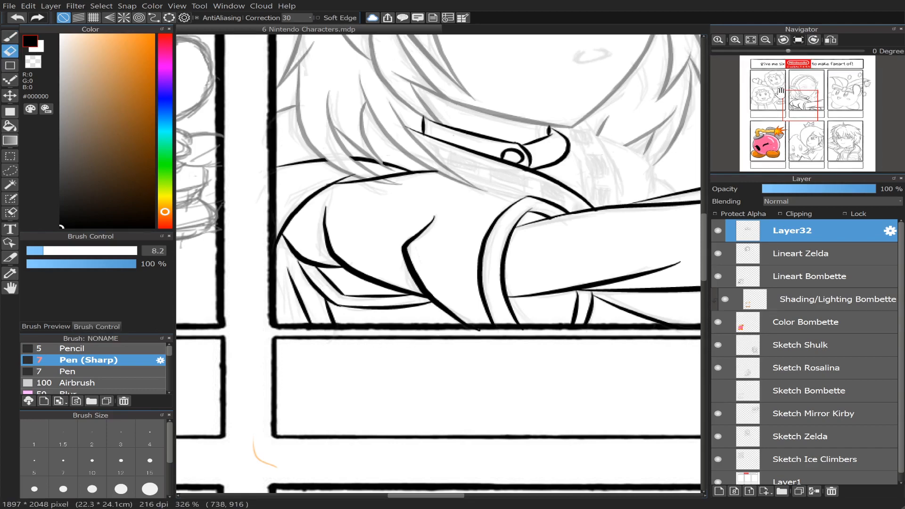
click(809, 105)
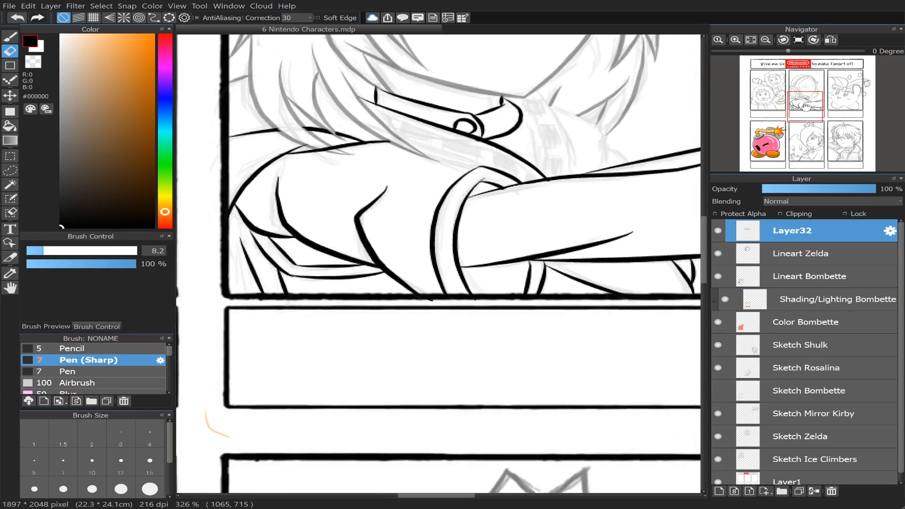
key(b)
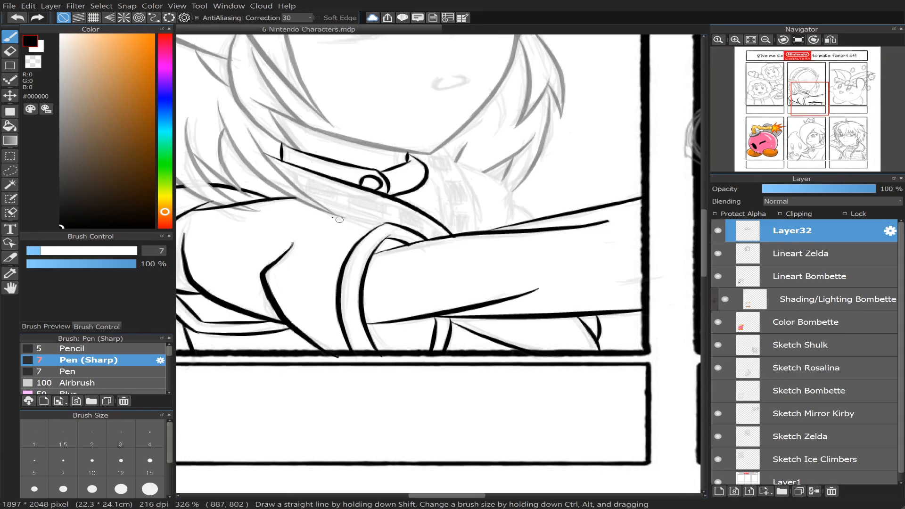
drag(325, 209, 391, 225)
key(ctrl+z)
drag(325, 209, 381, 226)
click(11, 51)
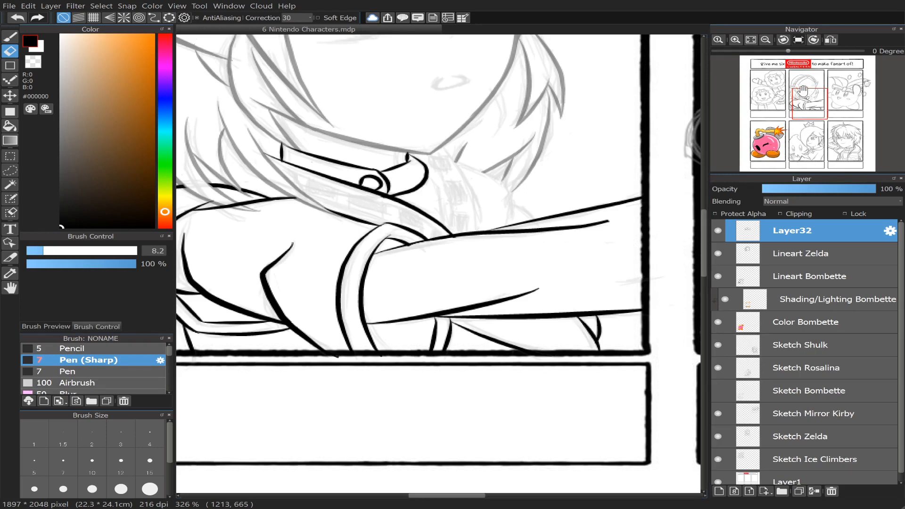
- Ink the two curved lines running down from the collar and chin to the forearm, and erase the overlap at the arm
click(804, 103)
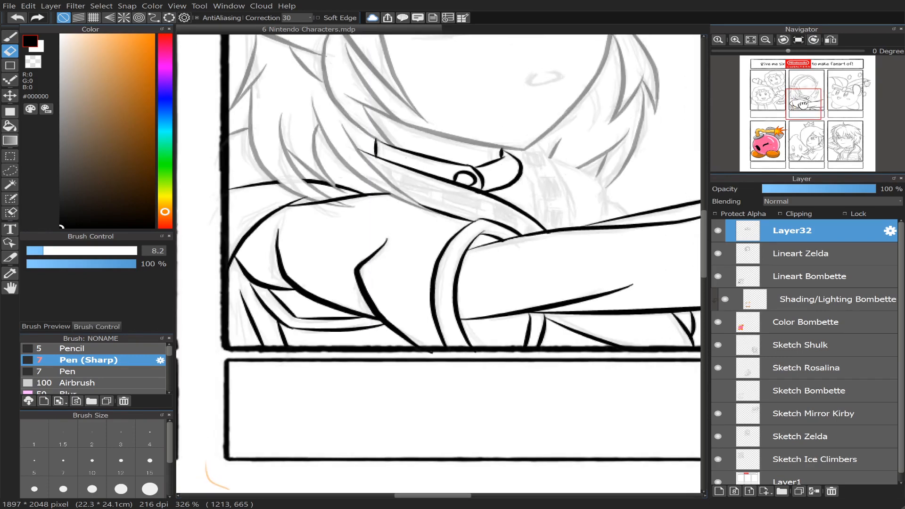
drag(804, 102, 810, 100)
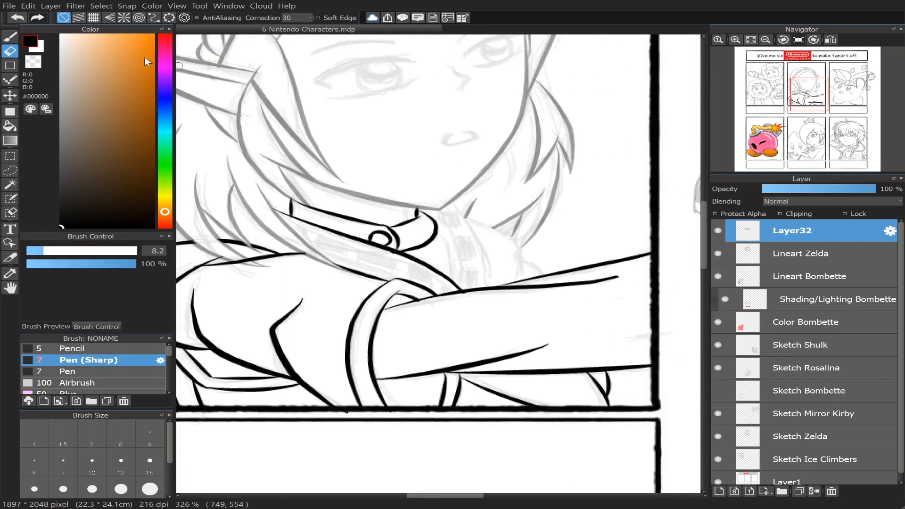
click(10, 38)
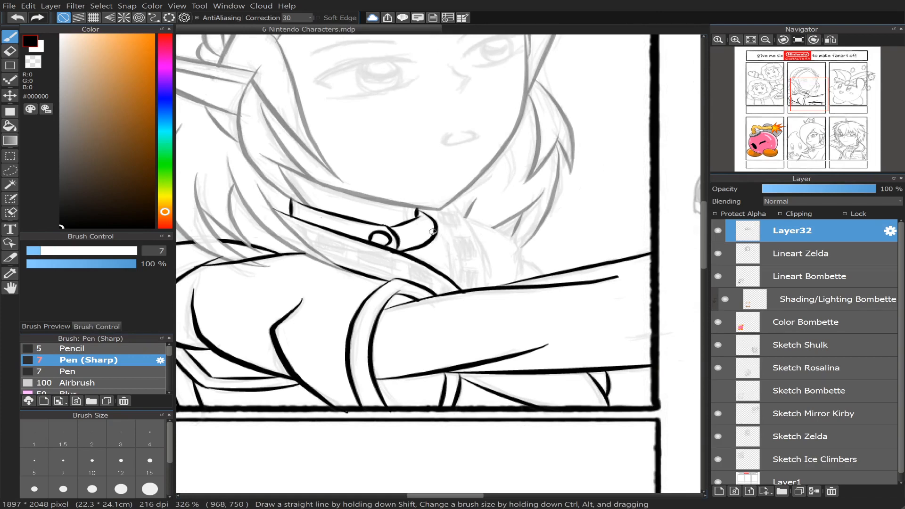
drag(439, 236, 449, 278)
mouse_move(457, 205)
mouse_down()
mouse_move(489, 262)
mouse_move(494, 297)
mouse_up()
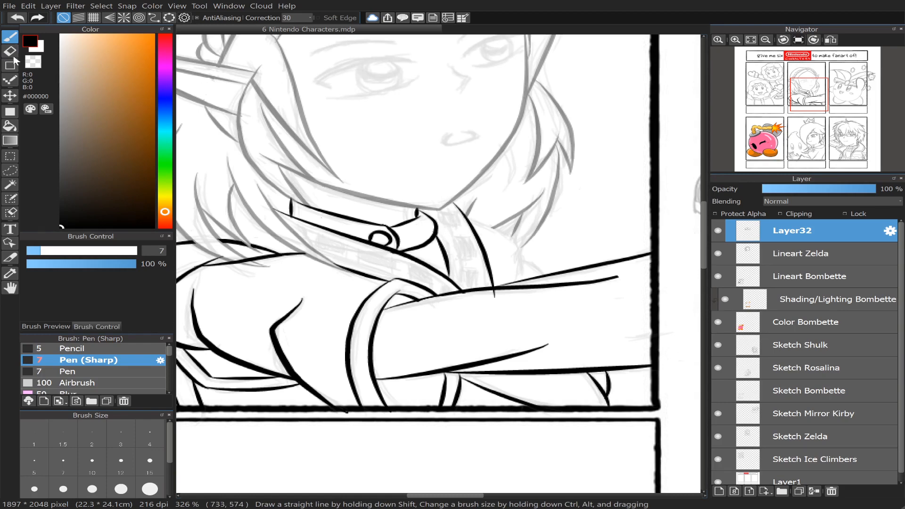
key(e)
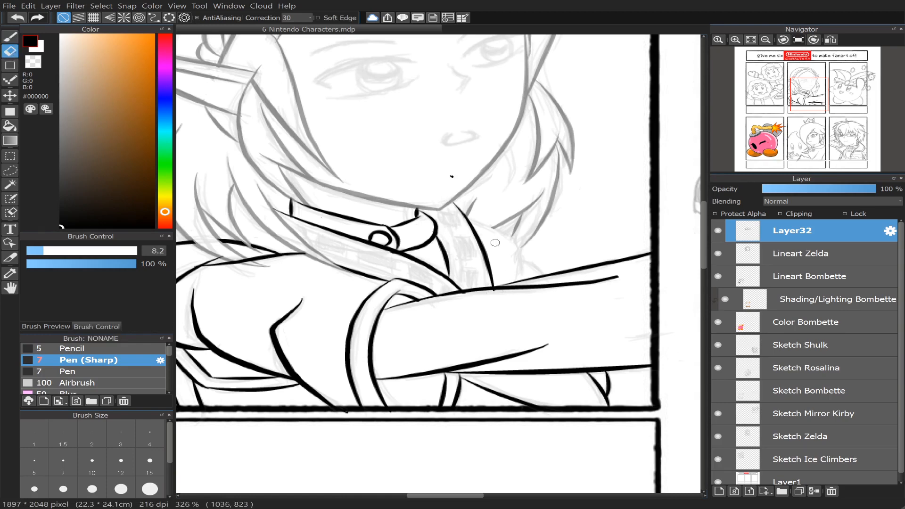
- Ink the far shoulder's curved contour from the neck down to the forearm, with a small curve beside it behind the arm
click(10, 37)
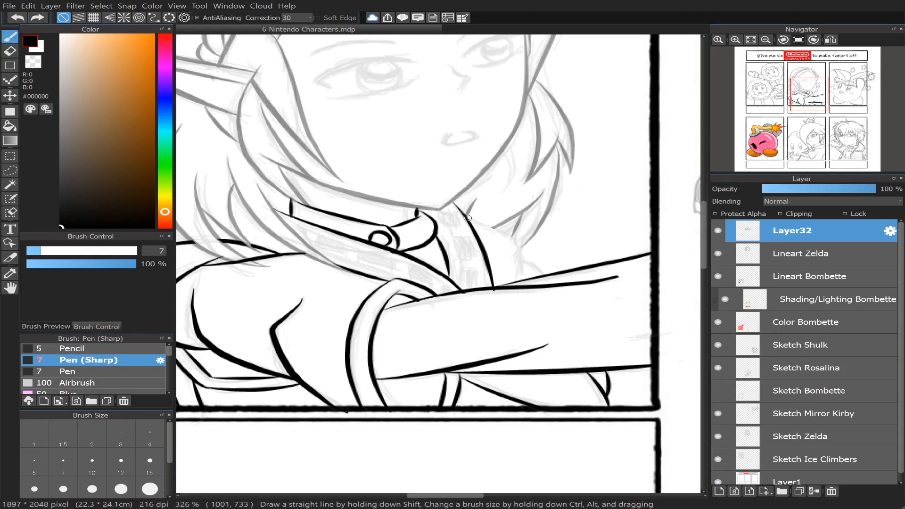
mouse_move(477, 221)
mouse_down()
mouse_move(523, 257)
mouse_move(524, 281)
mouse_up()
key(ctrl+z)
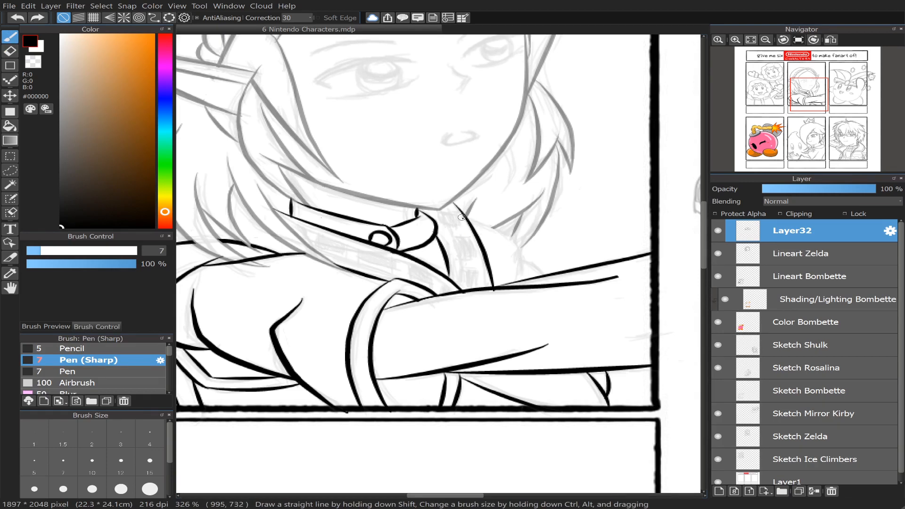
mouse_move(476, 224)
mouse_down()
mouse_move(509, 241)
mouse_move(518, 276)
mouse_up()
key(ctrl+z)
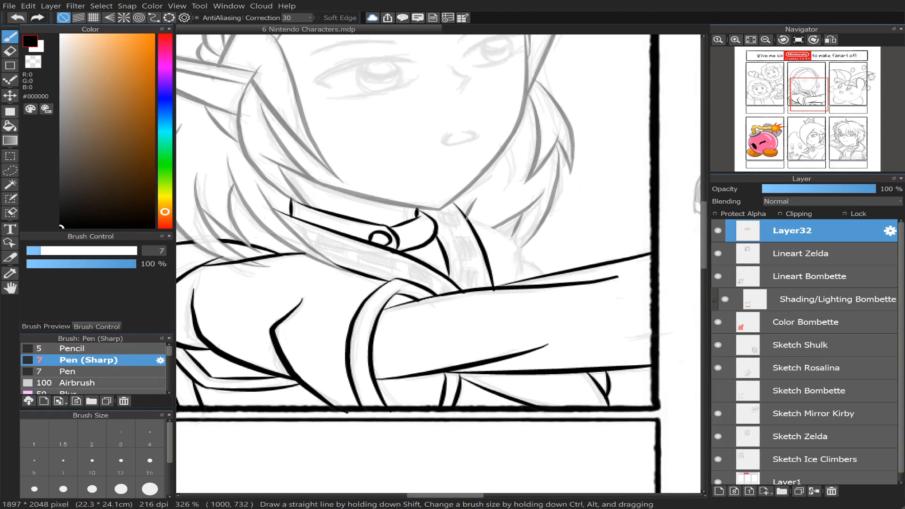
mouse_move(466, 216)
mouse_down()
mouse_move(512, 237)
mouse_move(524, 288)
mouse_up()
key(ctrl+z)
mouse_move(466, 216)
mouse_down()
mouse_move(519, 279)
mouse_move(533, 261)
mouse_move(547, 273)
mouse_up()
key(ctrl+z)
key(ctrl+z)
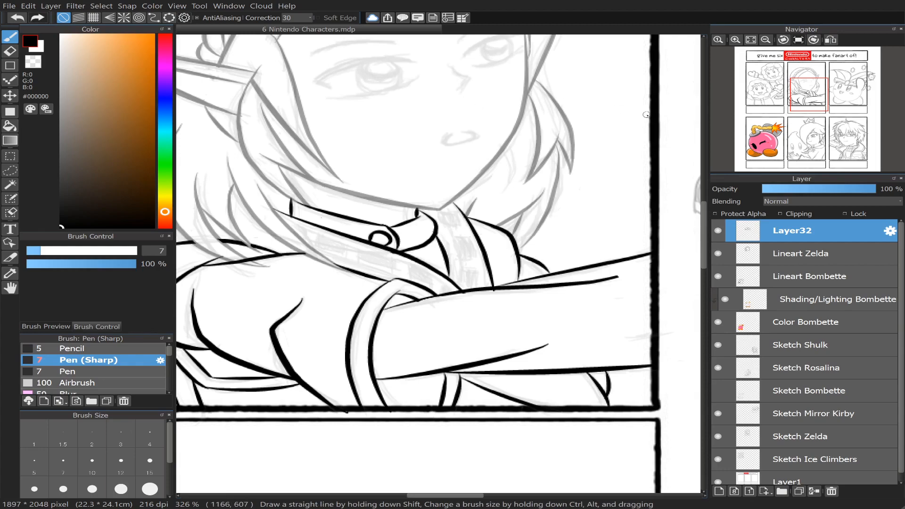
click(832, 40)
click(831, 42)
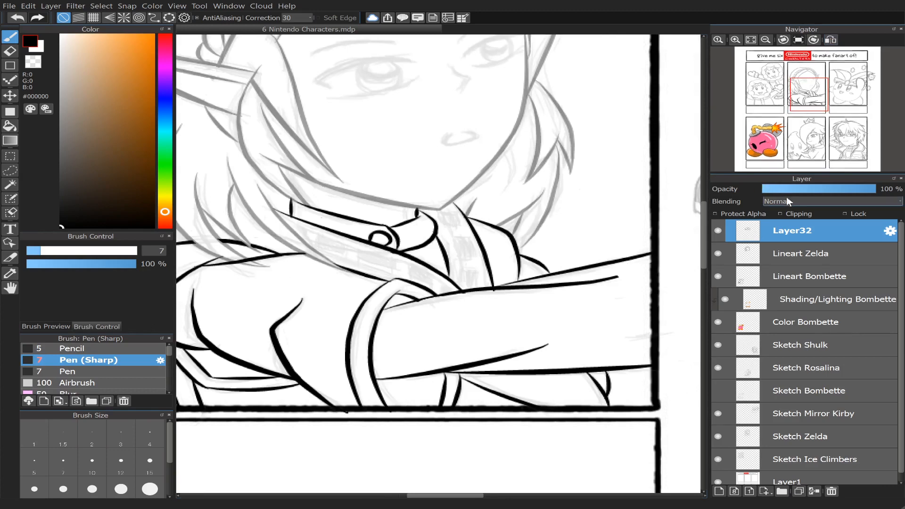
key(e)
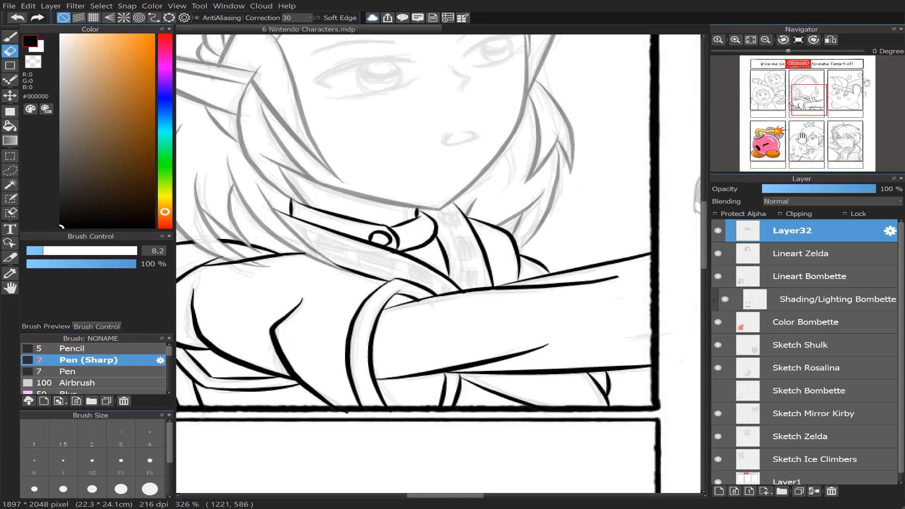
- Set the Lineart Zelda layer's opacity to 100%
scroll(803, 130, down, 2)
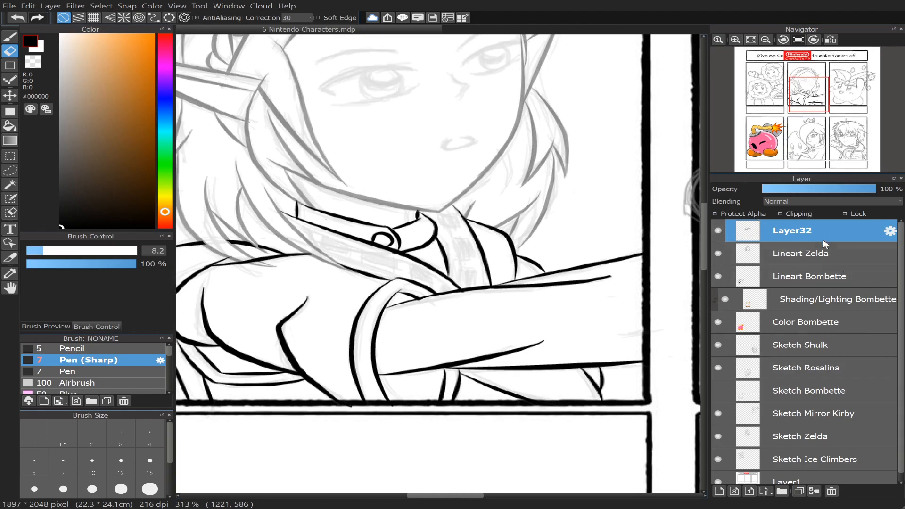
click(807, 248)
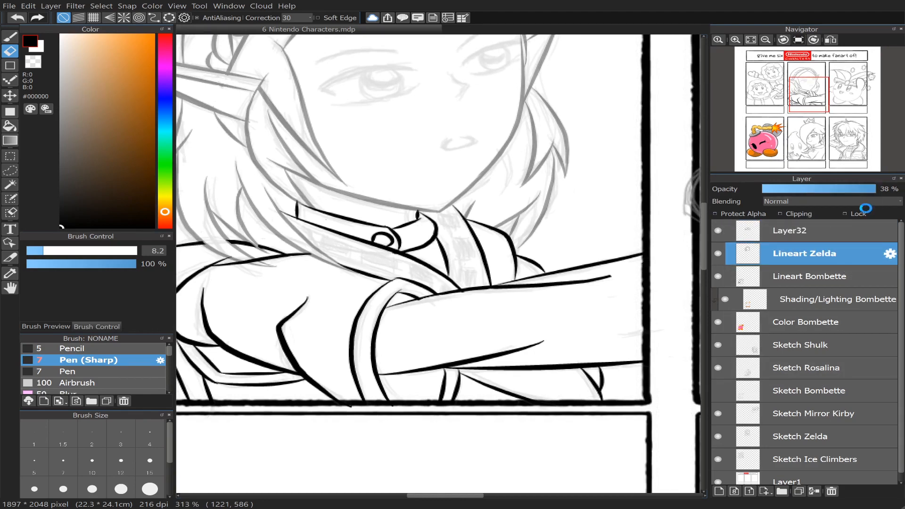
- Merge Layer32 down into the Lineart Zelda layer and add a new empty layer above it
click(831, 236)
click(815, 491)
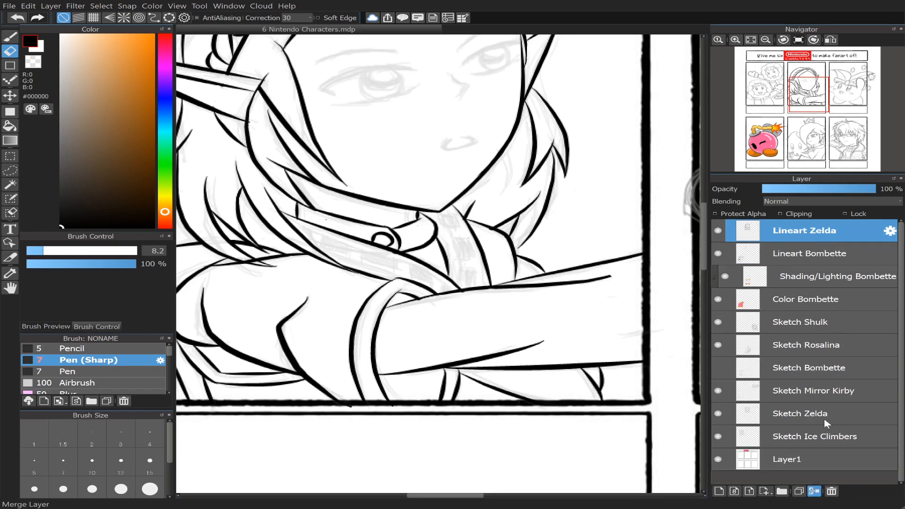
click(719, 491)
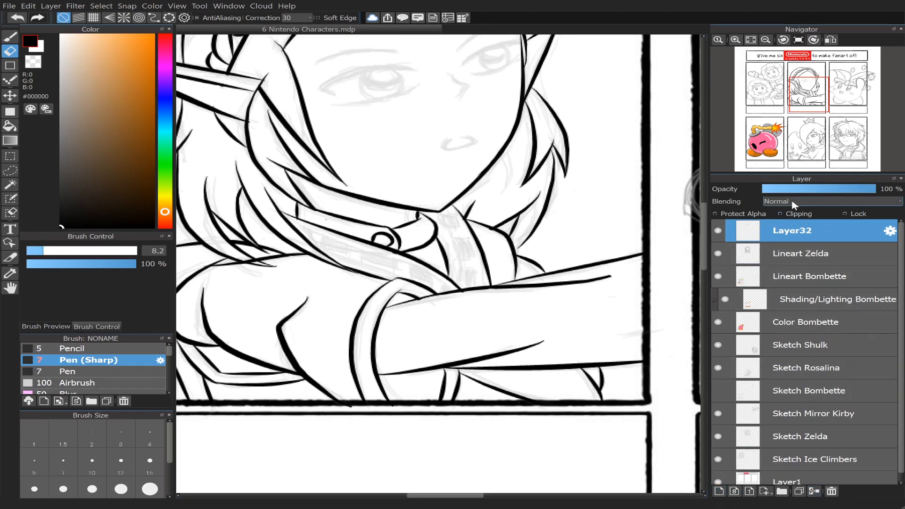
- Lower the Lineart Zelda layer's opacity to 50% and set the Pen (Sharp) brush size to 5
click(801, 253)
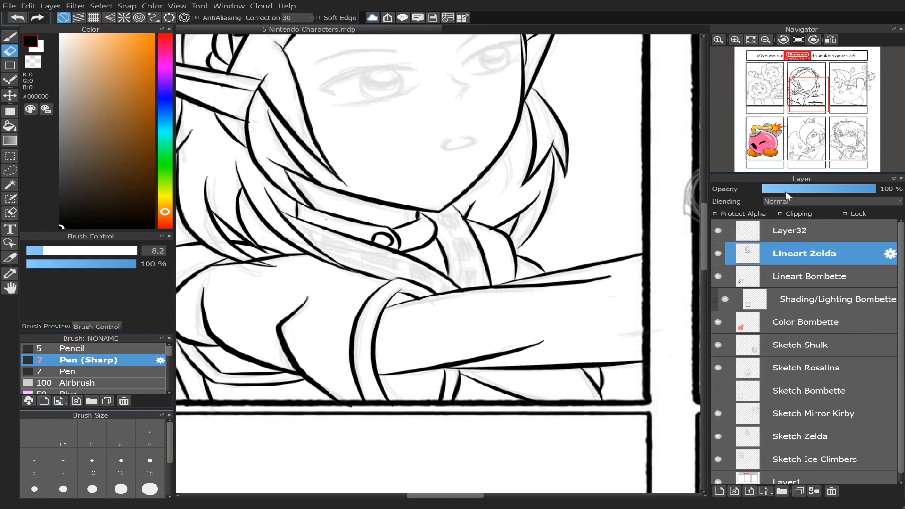
drag(783, 192, 839, 193)
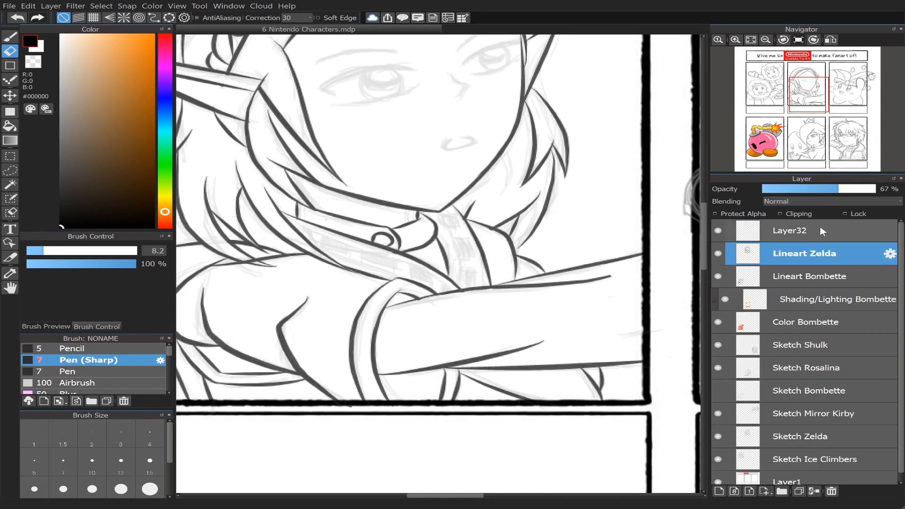
click(819, 228)
mouse_move(833, 110)
mouse_down()
mouse_move(793, 109)
mouse_move(822, 99)
mouse_up()
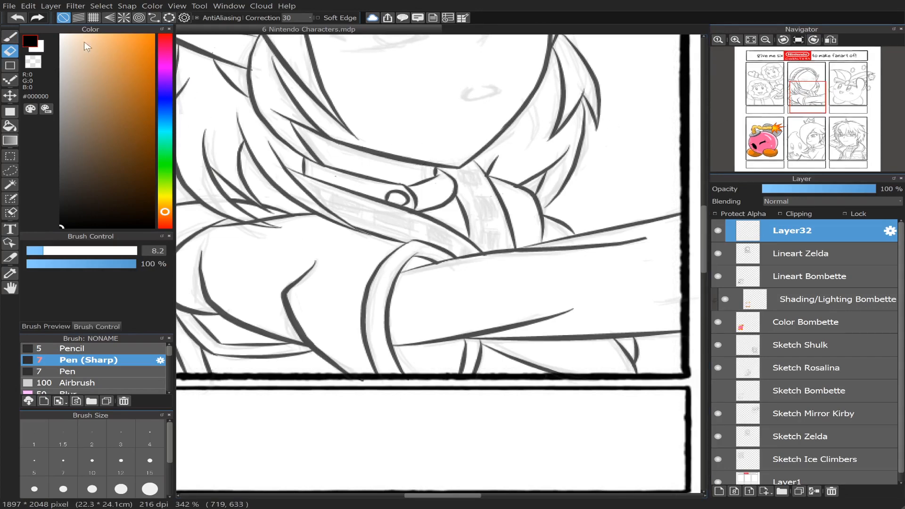
click(10, 36)
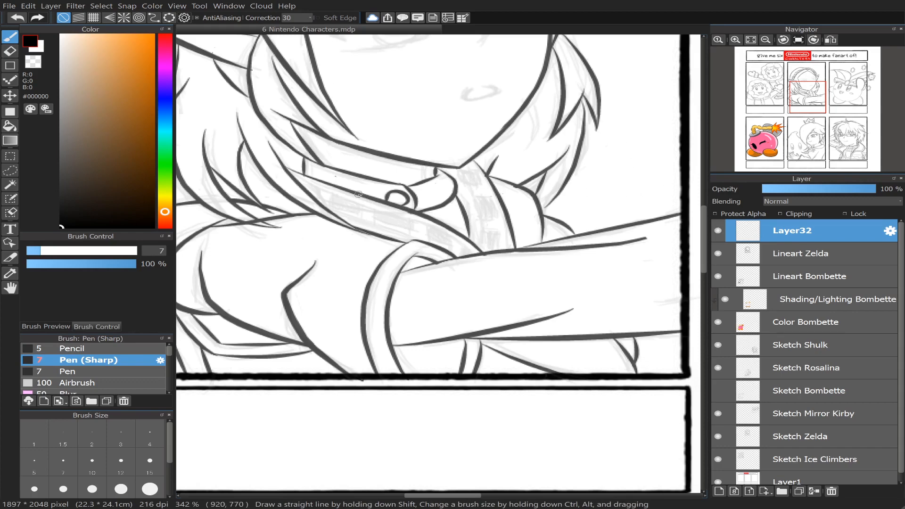
click(38, 467)
click(851, 254)
click(819, 189)
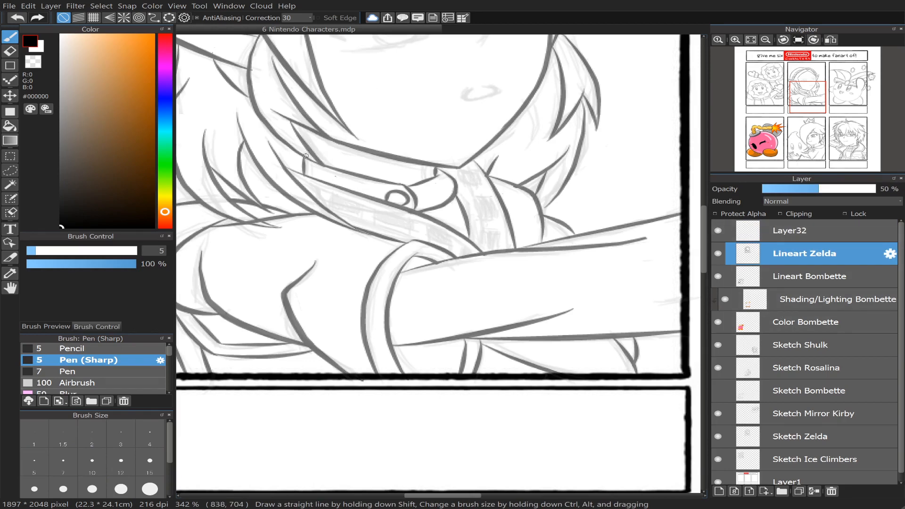
- On Layer32, ink two thin parallel curves inside the clothing band from the chin down to the forearm, and erase the ends overlapping the arm
drag(296, 181, 440, 246)
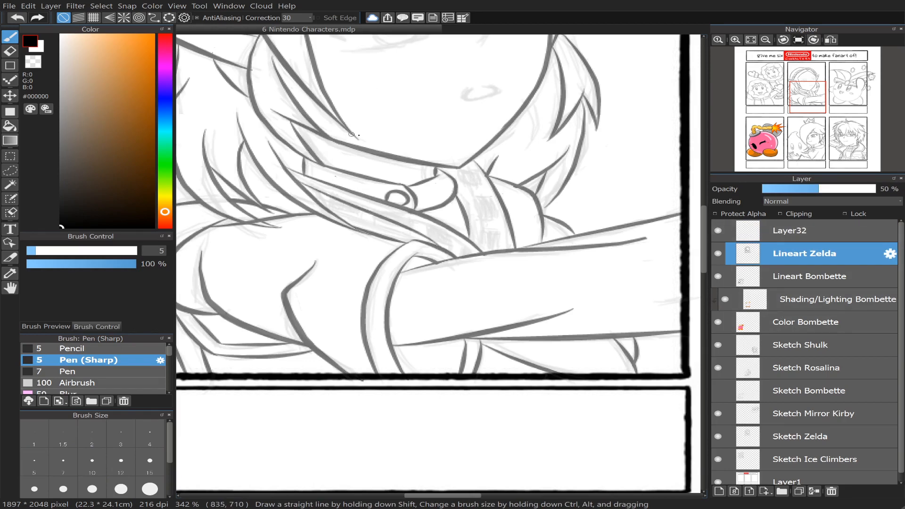
key(ctrl+z)
click(856, 228)
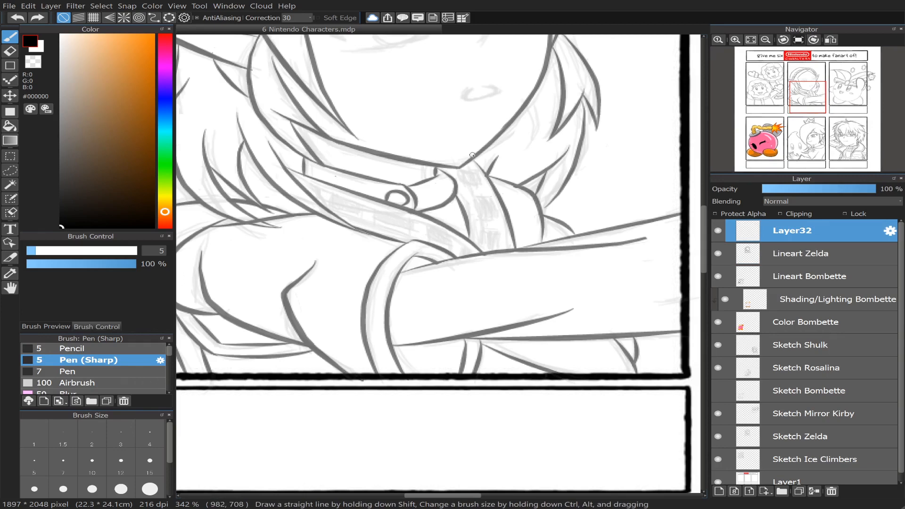
mouse_move(452, 168)
mouse_down()
mouse_move(487, 236)
mouse_move(488, 269)
mouse_up()
key(ctrl+z)
drag(448, 167, 477, 241)
key(ctrl+z)
mouse_move(448, 168)
mouse_down()
mouse_move(478, 225)
mouse_move(478, 261)
mouse_up()
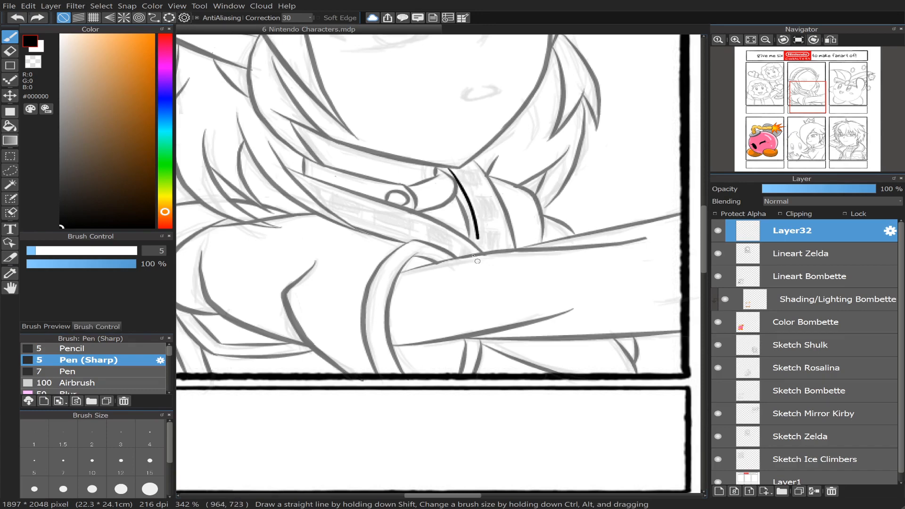
drag(473, 165, 500, 260)
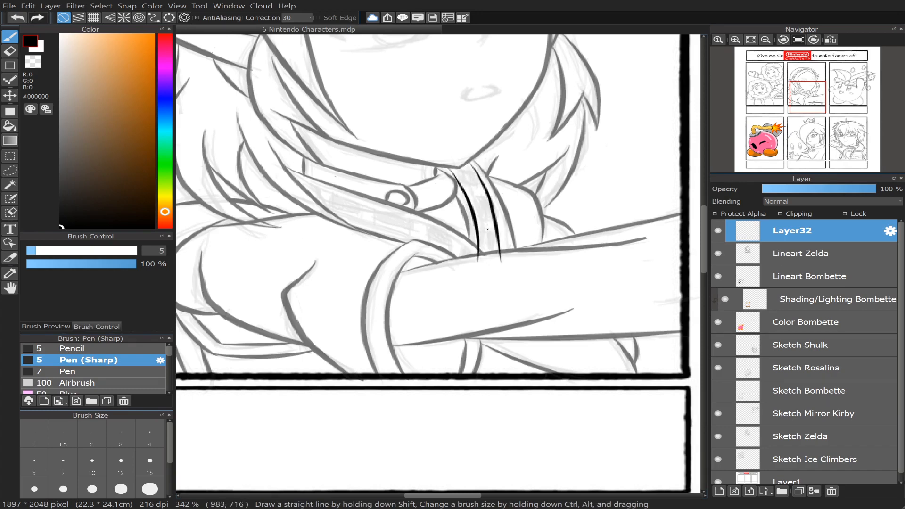
key(ctrl+z)
drag(474, 164, 505, 270)
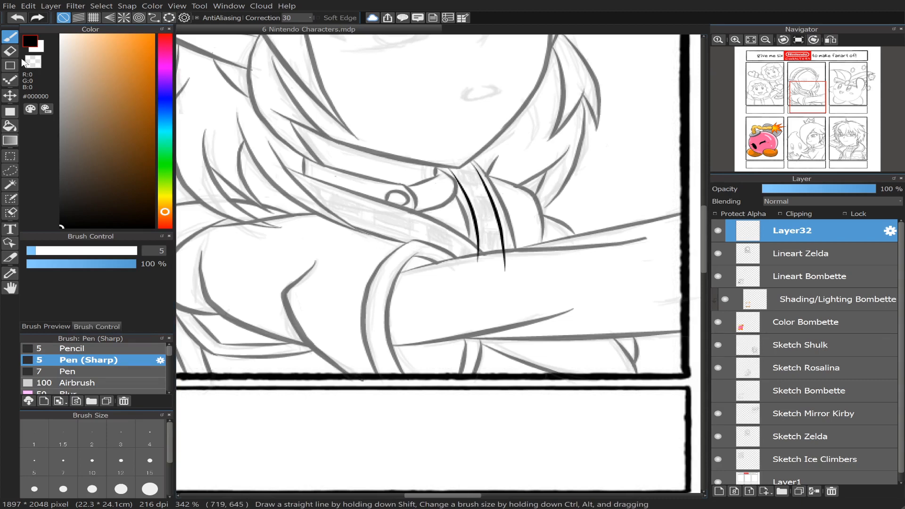
key(e)
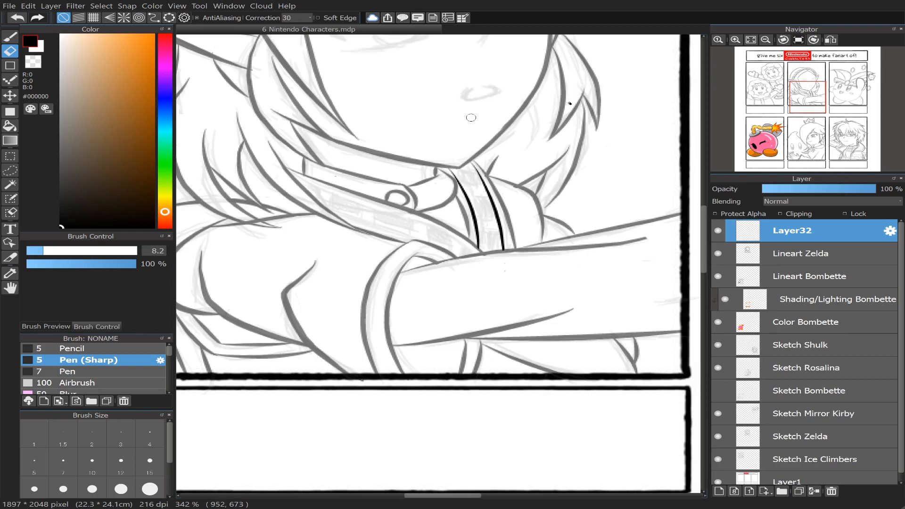
- With the canvas view flipped, ink one long thin curve from the forearm up along the collar beneath the round button toward the hair
click(831, 39)
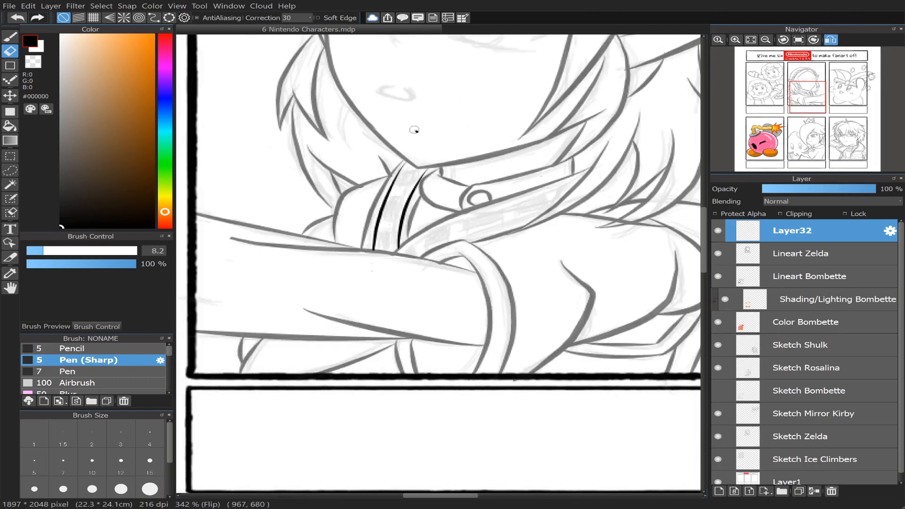
click(10, 36)
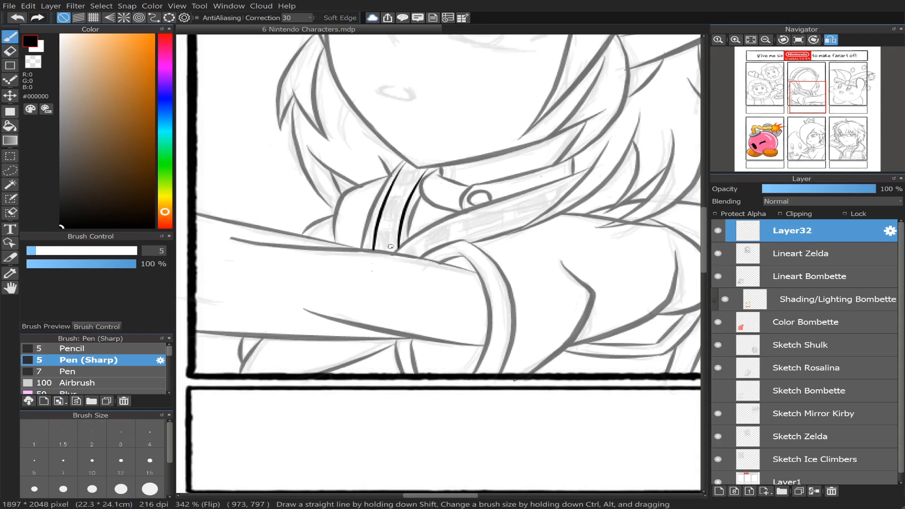
mouse_move(404, 255)
mouse_down()
mouse_move(516, 204)
mouse_move(613, 177)
mouse_up()
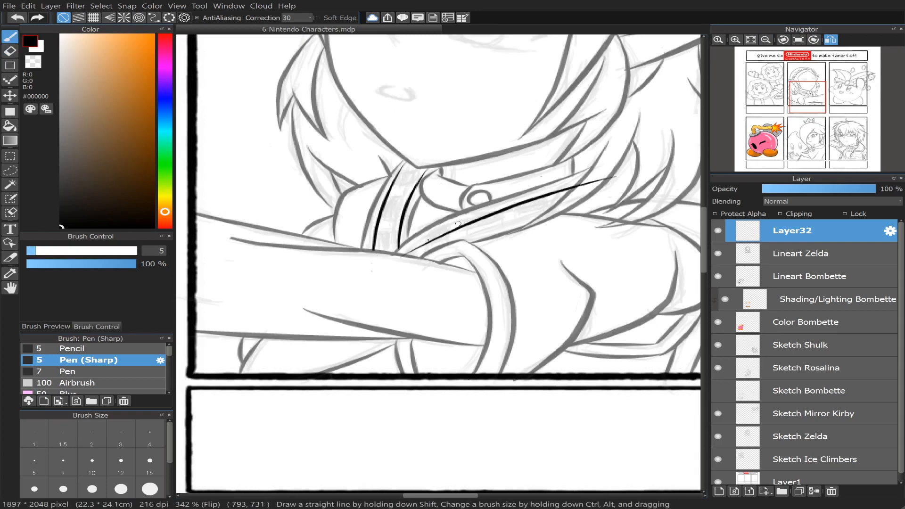
key(ctrl+z)
mouse_move(408, 252)
mouse_down()
mouse_move(453, 223)
mouse_move(650, 156)
mouse_up()
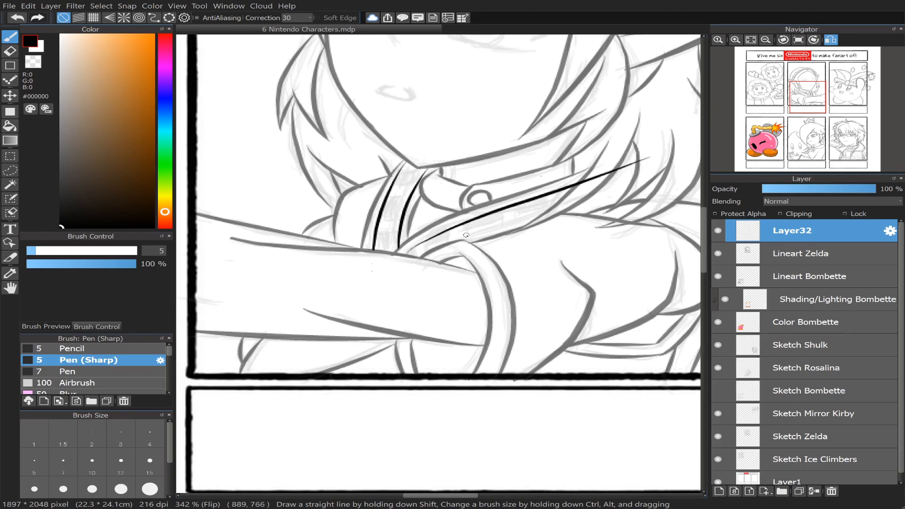
key(ctrl+z)
mouse_move(403, 254)
mouse_down()
mouse_move(507, 200)
mouse_move(679, 146)
mouse_up()
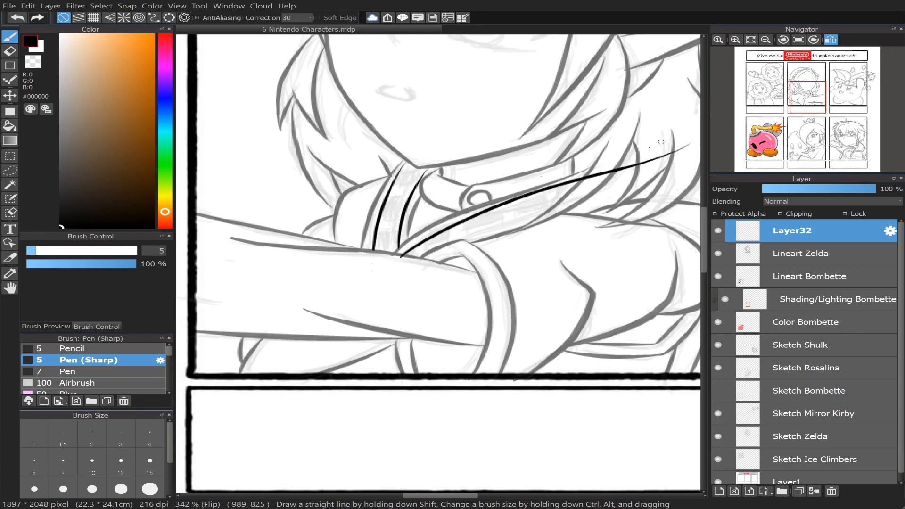
key(ctrl+z)
drag(407, 250, 664, 148)
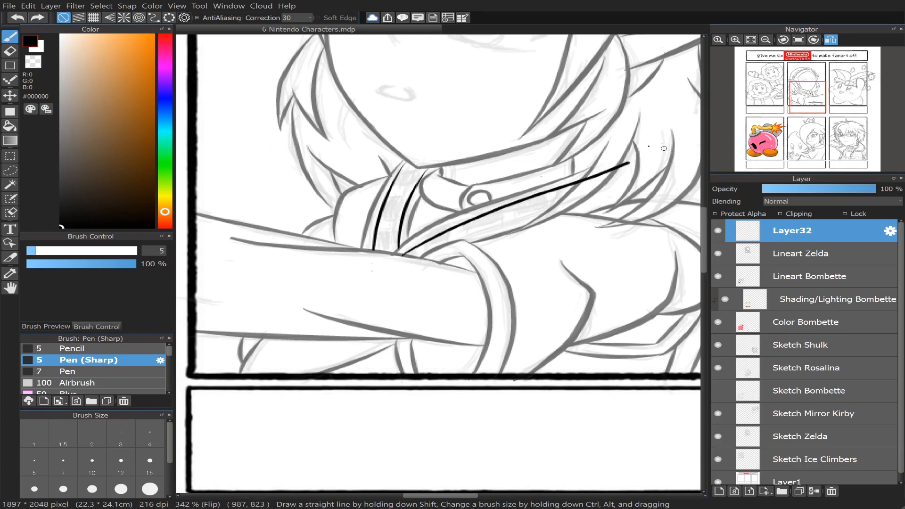
key(ctrl+z)
mouse_move(407, 252)
mouse_down()
mouse_move(517, 202)
mouse_move(658, 167)
mouse_up()
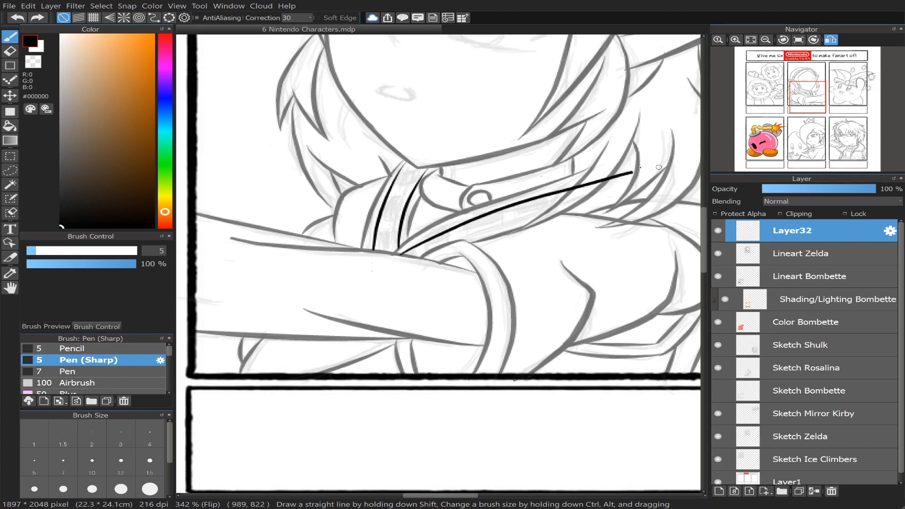
key(ctrl+z)
mouse_move(405, 253)
mouse_down()
mouse_move(589, 180)
mouse_move(670, 159)
mouse_up()
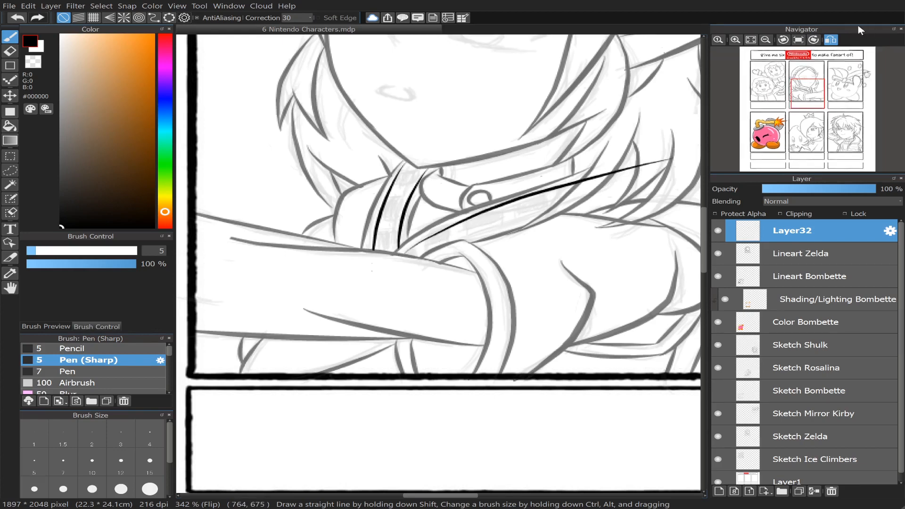
- Restore the unflipped view, ink the collar trim's lower edge line, and erase the line ends overlapping the hair and sleeve
click(830, 39)
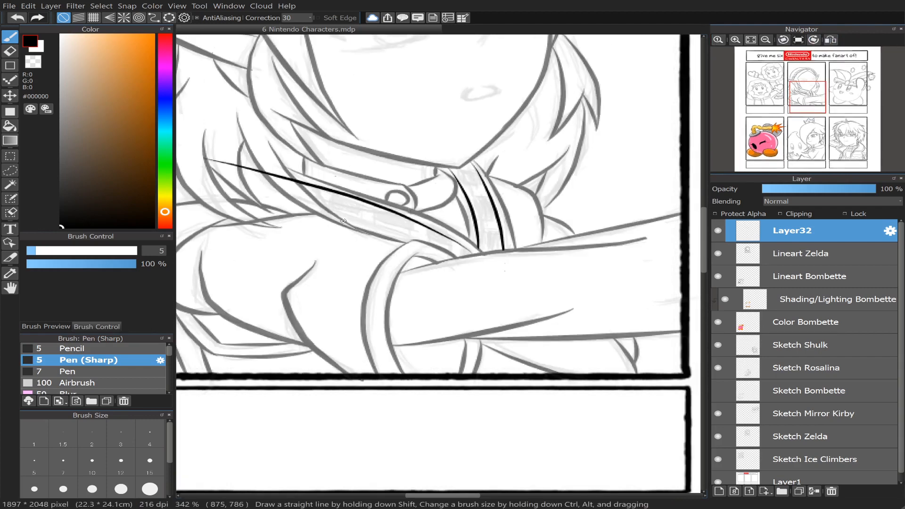
drag(336, 216, 399, 243)
key(e)
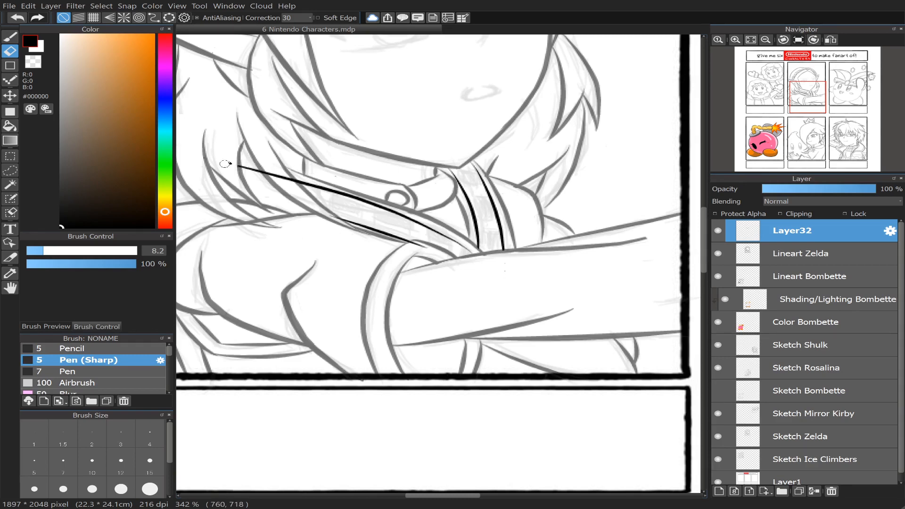
drag(244, 167, 295, 180)
drag(425, 247, 414, 244)
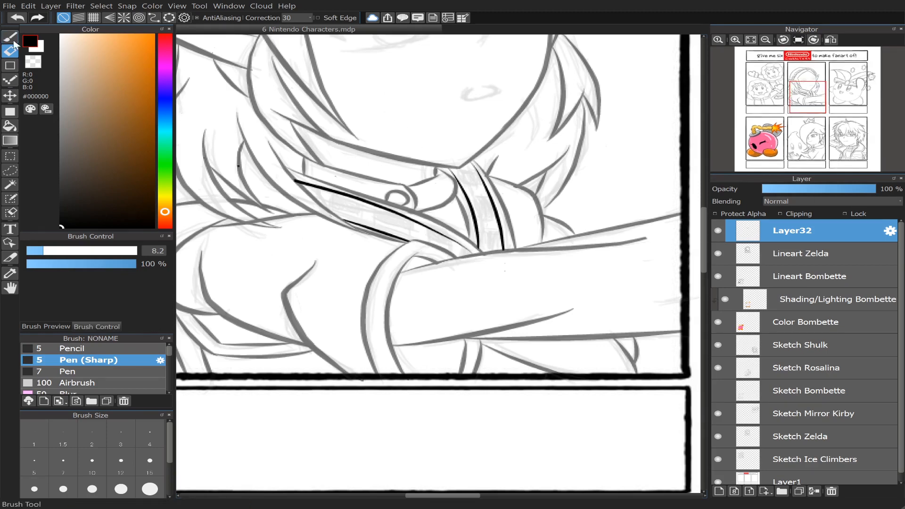
- Add a new layer and ink short cross lines in pairs between the two curves below the chin, erasing the overhanging ends
click(720, 492)
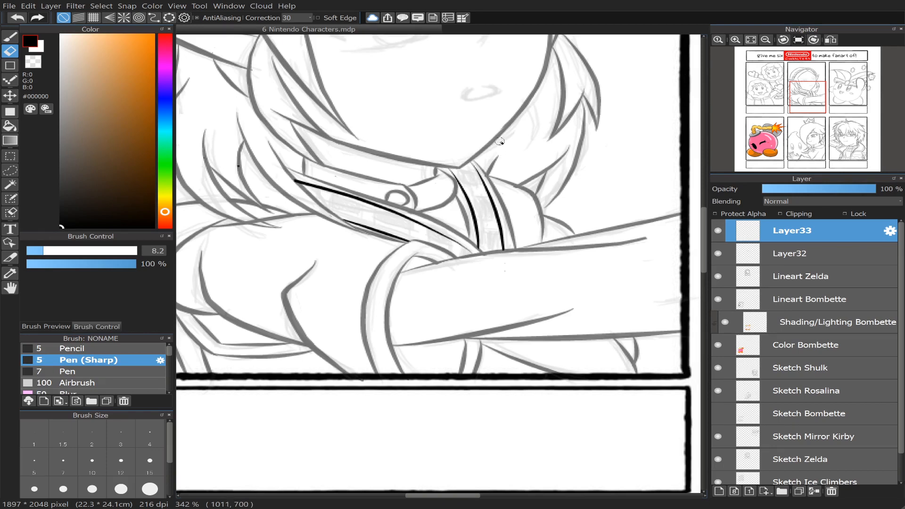
click(12, 38)
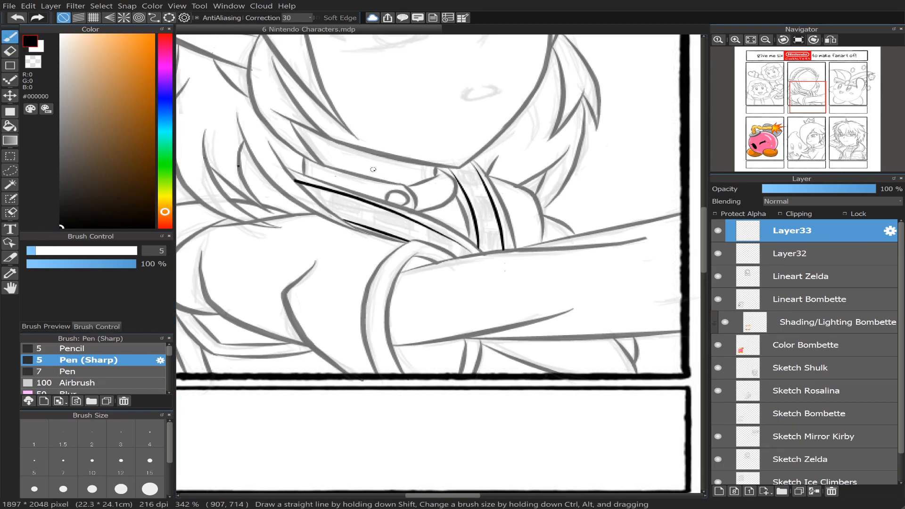
mouse_move(455, 173)
mouse_down()
mouse_move(482, 166)
mouse_move(508, 231)
mouse_up()
key(ctrl+z)
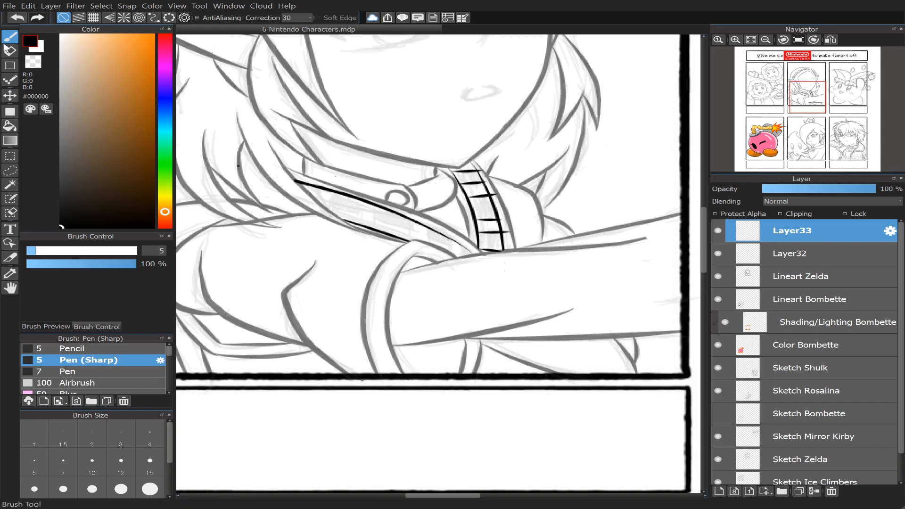
key(e)
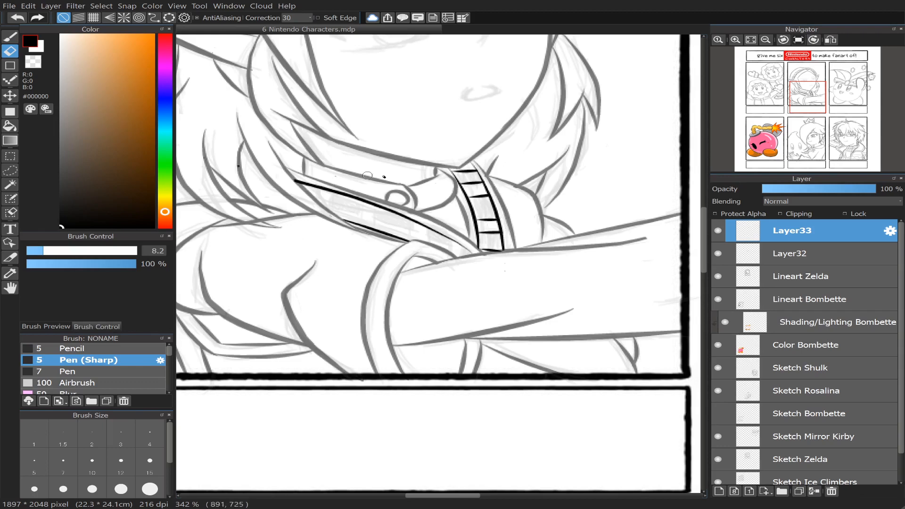
- Ink short paired cross lines along the collar trim beneath the round button down to the forearm, and erase the overhanging ends
click(9, 36)
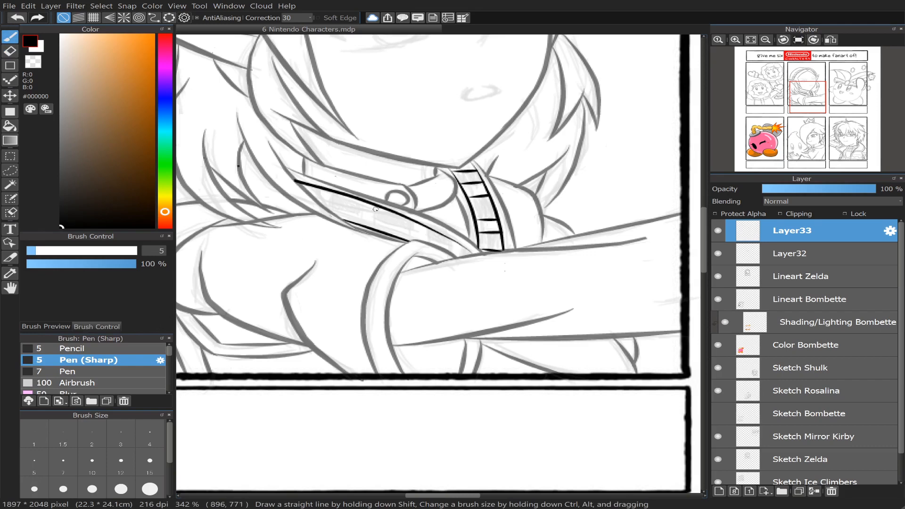
mouse_move(322, 206)
mouse_down()
mouse_move(321, 189)
mouse_move(331, 217)
mouse_move(411, 244)
mouse_up()
key(ctrl+z)
key(ctrl+z)
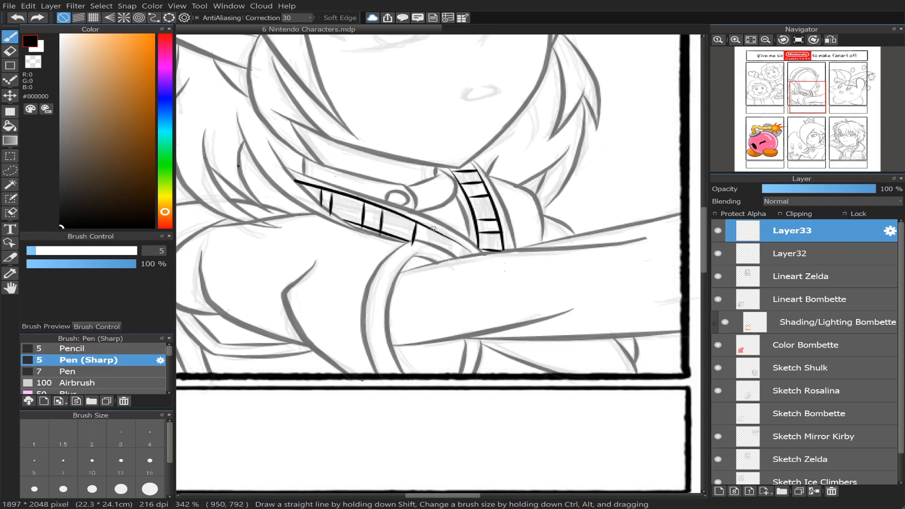
mouse_move(431, 229)
mouse_down()
mouse_move(459, 240)
mouse_move(463, 257)
mouse_up()
key(e)
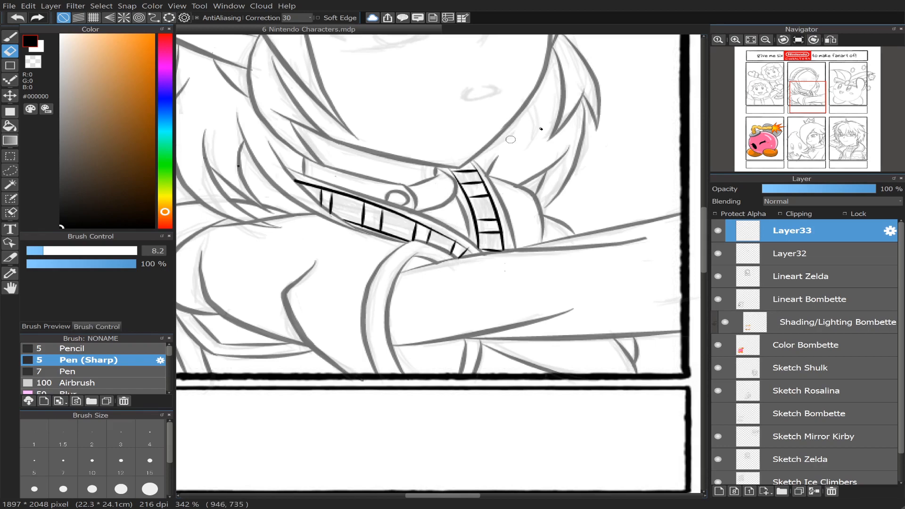
- On Layer32, erase the collar trim's upper edge line between the paired cross lines
click(800, 244)
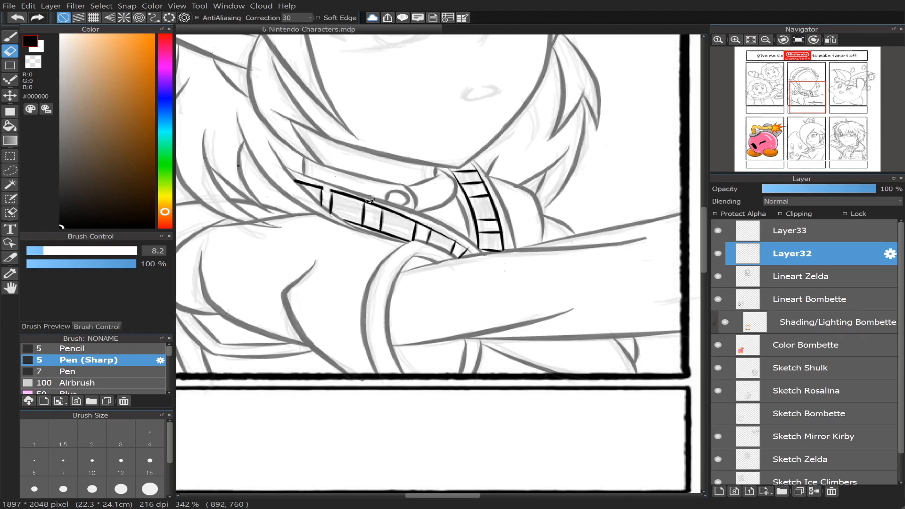
mouse_move(370, 199)
mouse_down()
mouse_move(368, 213)
mouse_move(378, 210)
mouse_up()
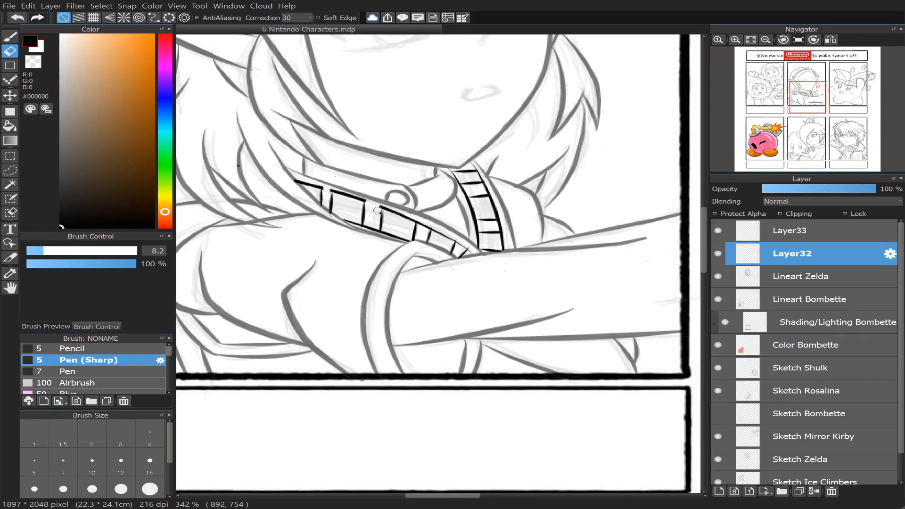
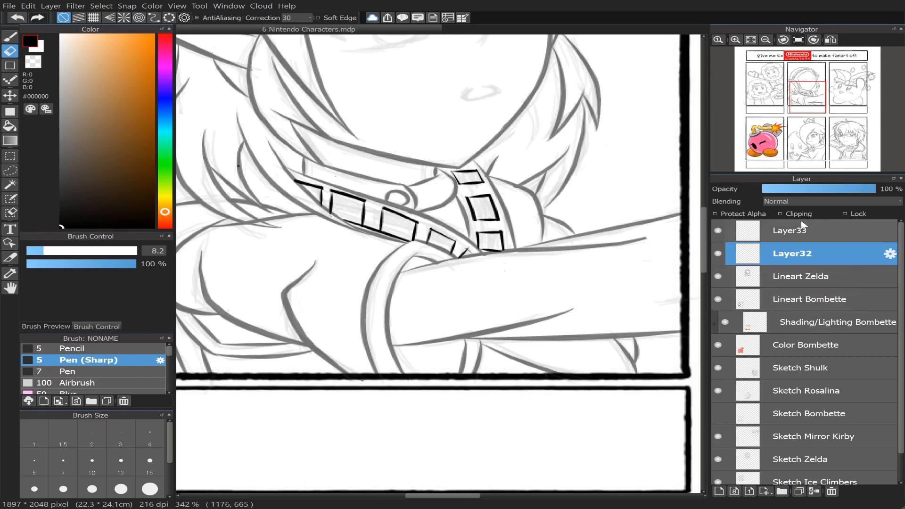
- Restore the Lineart Zelda layer's opacity to 100%
click(717, 231)
click(718, 231)
click(836, 230)
click(816, 253)
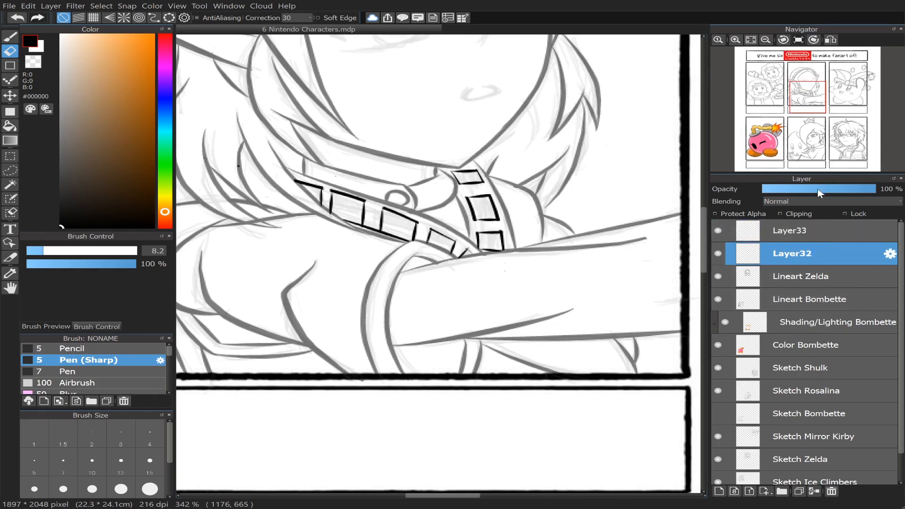
click(800, 275)
drag(821, 189, 876, 189)
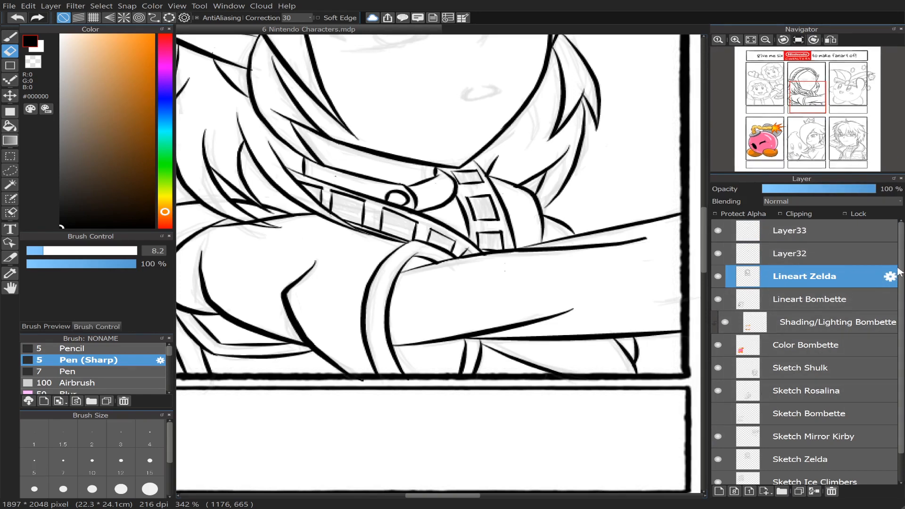
- Hide the Sketch Zelda layer briefly to inspect the clean line art, and show it again
scroll(902, 264, down, 2)
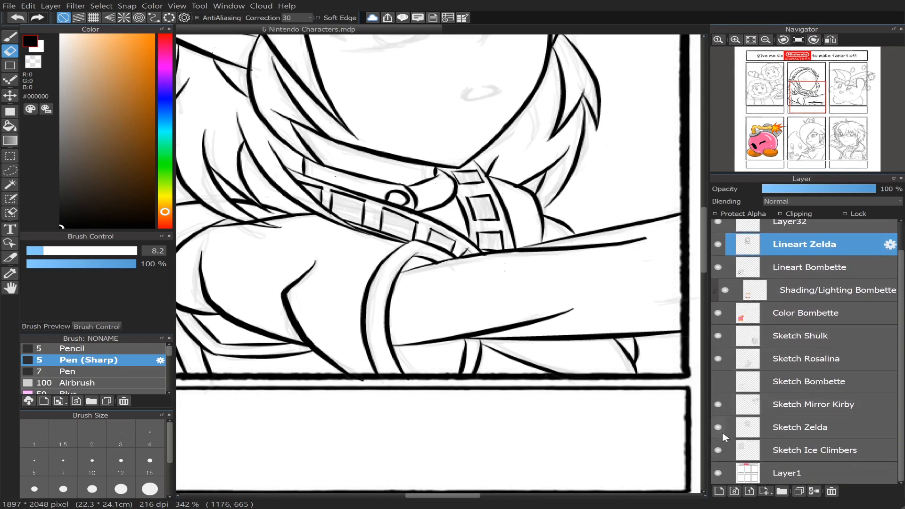
click(718, 428)
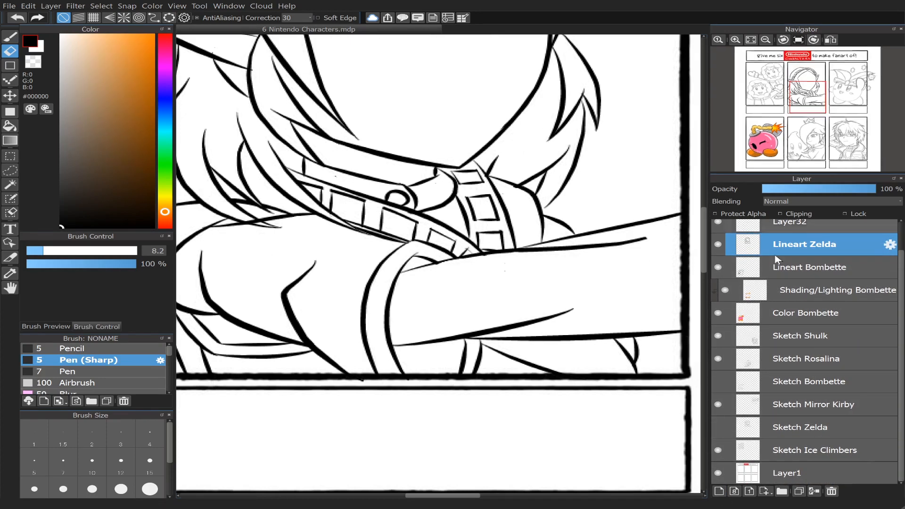
click(719, 427)
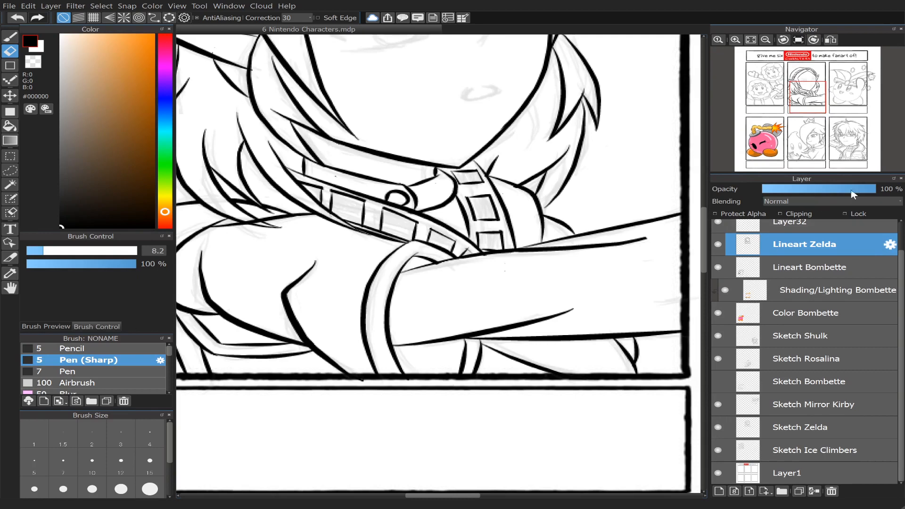
scroll(894, 269, up, 2)
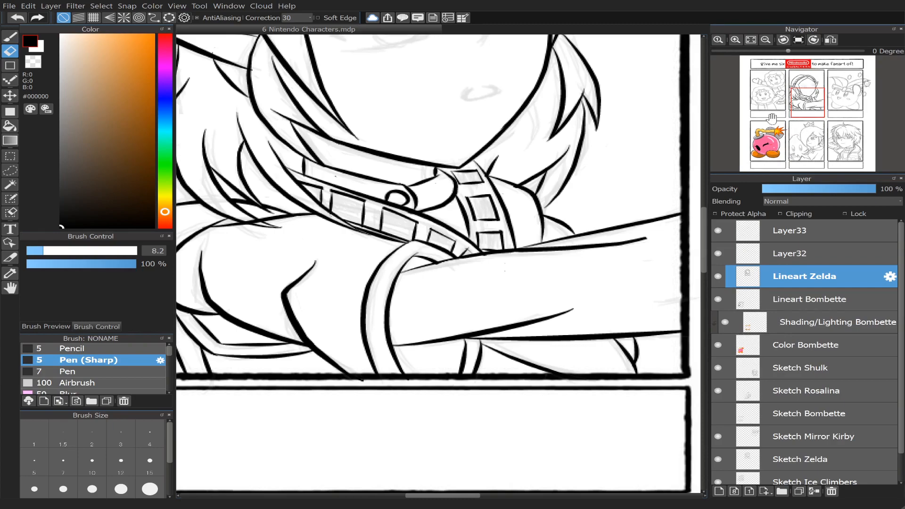
- Merge Layer33 and Layer32 down into the Lineart Zelda layer
drag(808, 123, 803, 86)
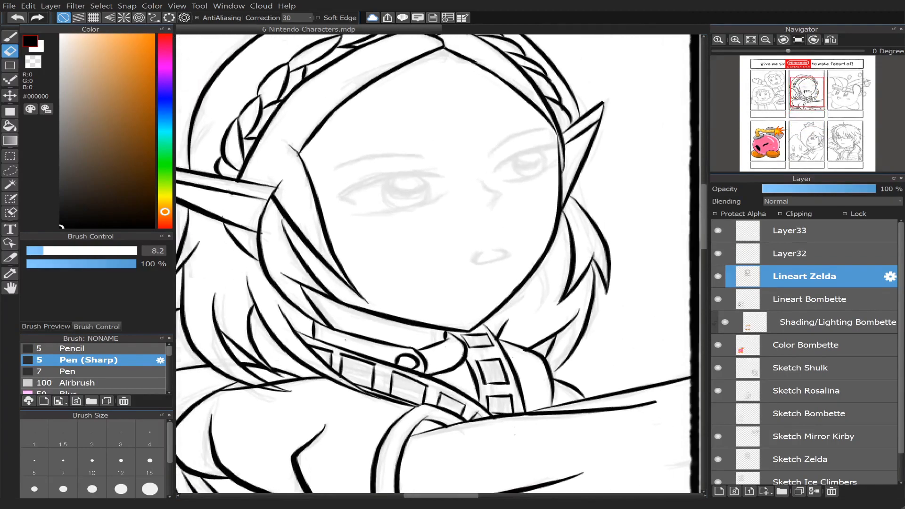
click(803, 231)
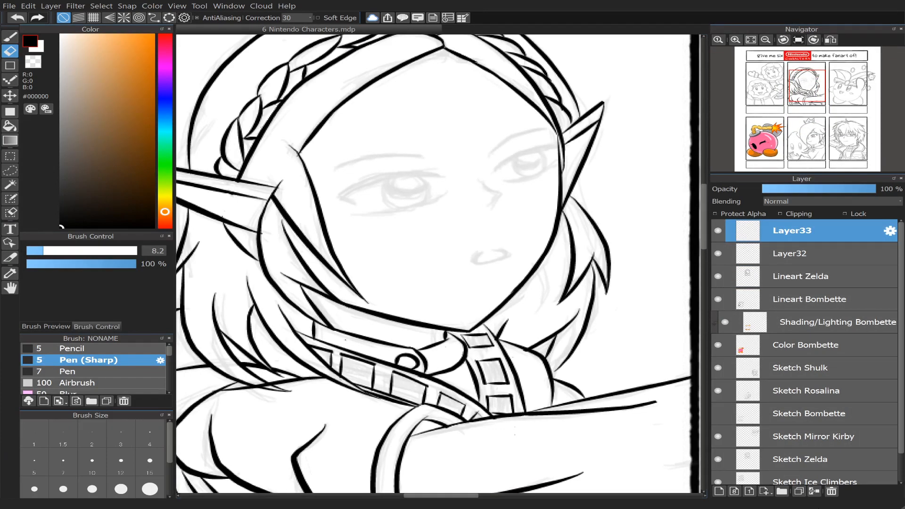
click(814, 493)
click(815, 493)
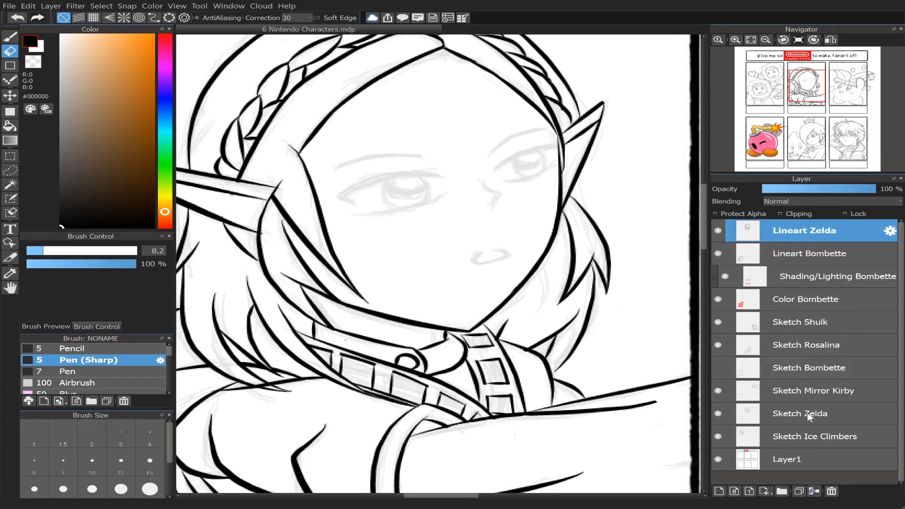
- Check the merged Lineart Zelda layer by toggling its visibility, and add a new layer above it
click(719, 231)
click(718, 230)
mouse_move(835, 57)
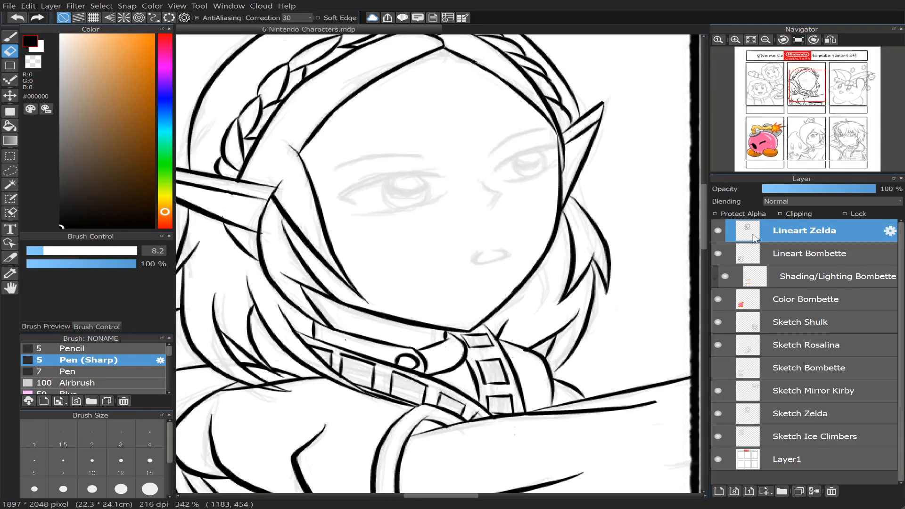
click(719, 232)
click(719, 230)
click(718, 491)
mouse_move(810, 57)
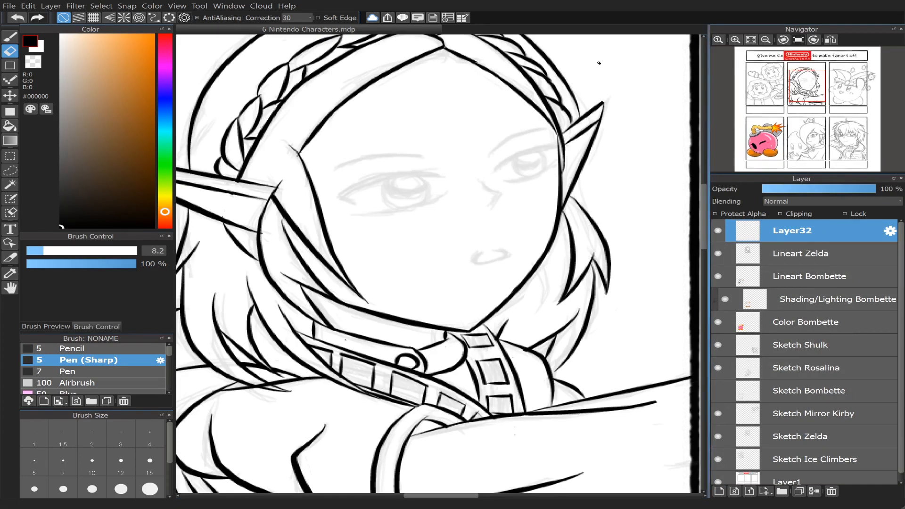
- Ink Zelda's nose and small mouth over the sketch with the Pen (Sharp) brush at size 7
click(10, 36)
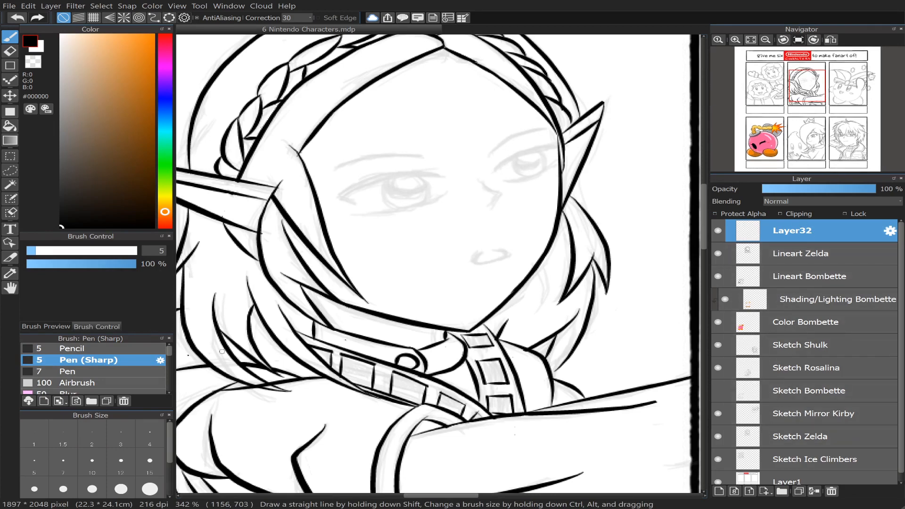
click(63, 461)
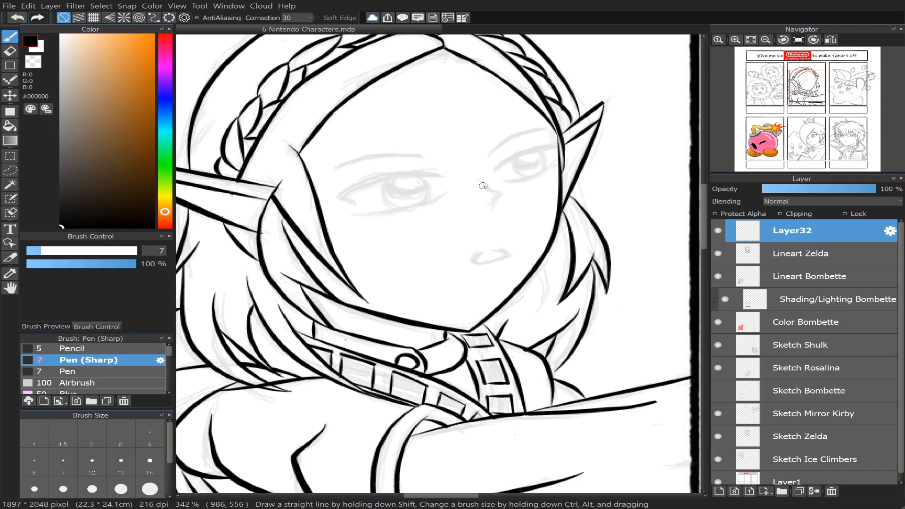
mouse_move(482, 181)
mouse_down()
mouse_move(501, 194)
mouse_move(493, 209)
mouse_up()
mouse_move(478, 252)
mouse_down()
mouse_move(475, 260)
mouse_move(509, 252)
mouse_up()
key(ctrl+z)
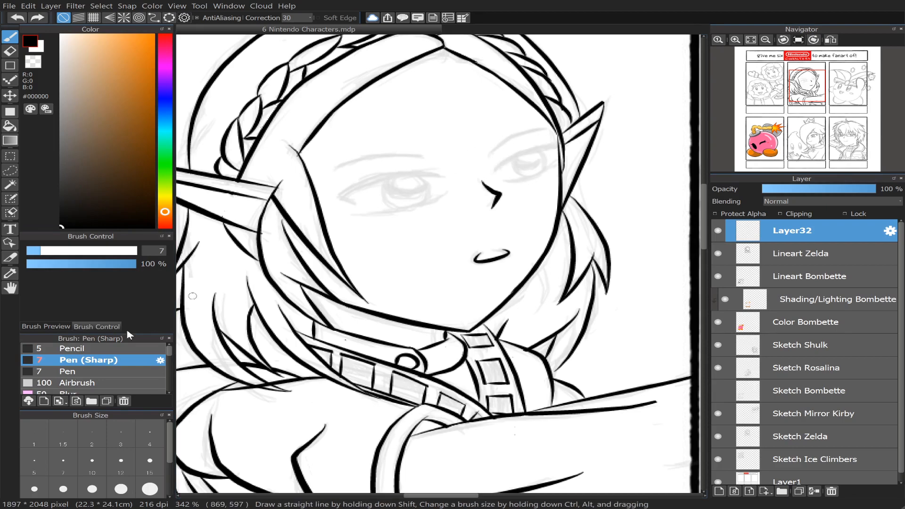
- Ink the upper lash line of Zelda's farther eye with the brush at size 10, redoing the stroke until it fits
click(92, 460)
drag(499, 169, 569, 148)
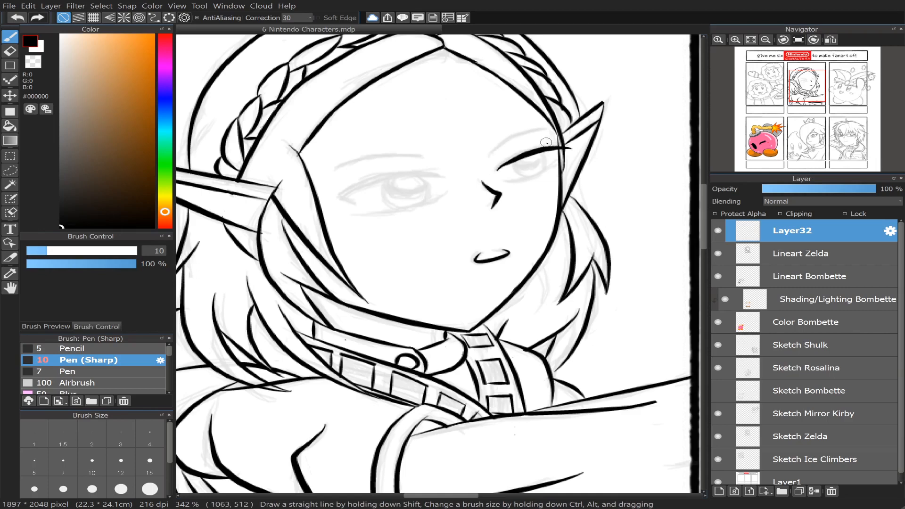
key(ctrl+z)
mouse_move(496, 169)
mouse_down()
mouse_move(523, 149)
mouse_move(563, 142)
mouse_up()
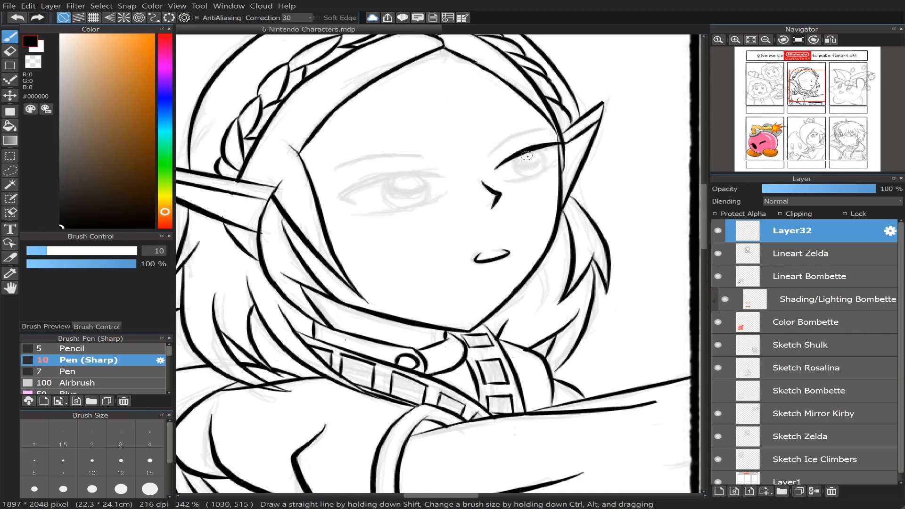
key(ctrl+z)
drag(495, 168, 563, 143)
key(ctrl+z)
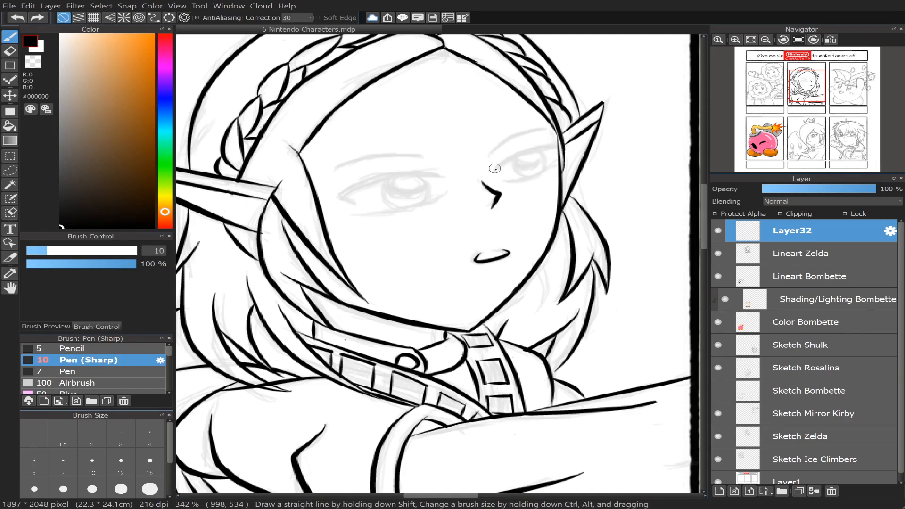
drag(494, 169, 568, 148)
- Ink the upper lash line of Zelda's nearer eye in a horizontally flipped view, and restore the normal view
mouse_move(840, 42)
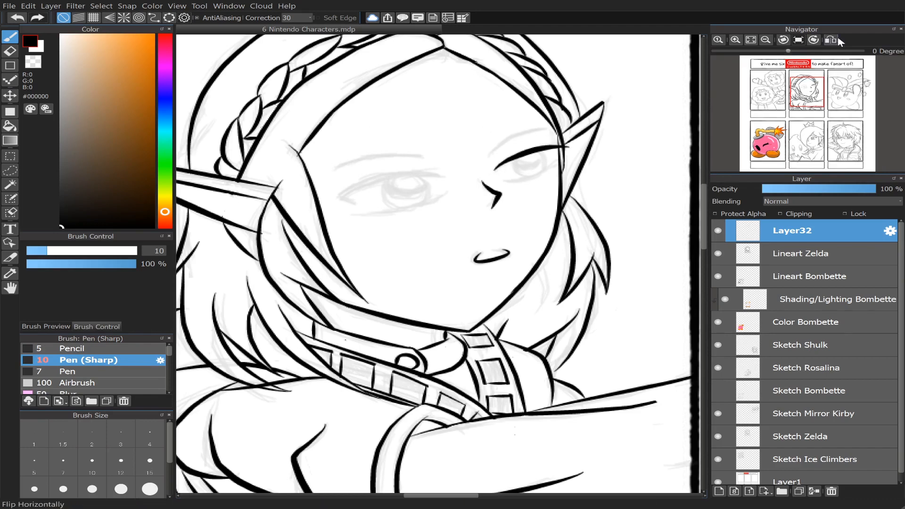
click(832, 40)
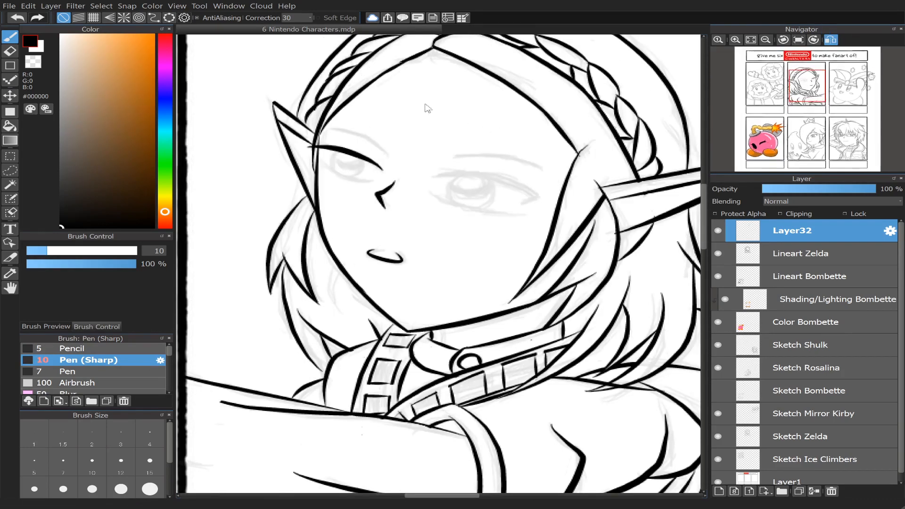
mouse_move(430, 177)
mouse_down()
mouse_move(500, 179)
mouse_move(525, 194)
mouse_move(438, 176)
mouse_move(521, 184)
mouse_move(545, 203)
mouse_up()
key(ctrl+z)
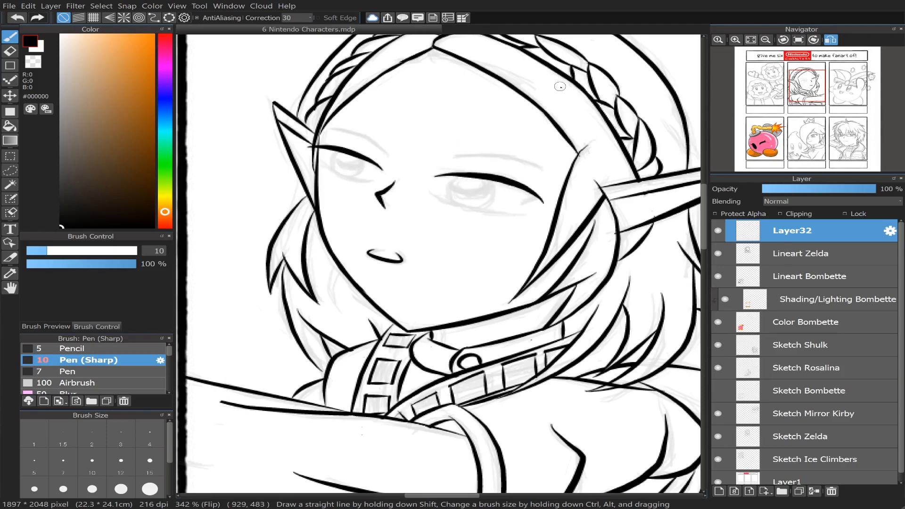
click(832, 39)
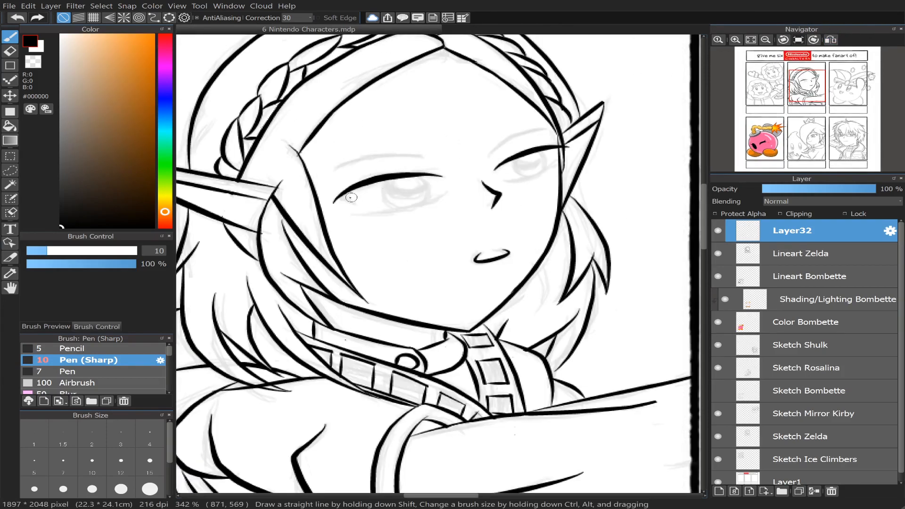
- Draw the curved outer corner of the nearer eye's lash line and erase the tip sticking out past it
drag(334, 199, 352, 204)
key(ctrl+z)
key(ctrl+z)
drag(337, 199, 356, 203)
key(ctrl+z)
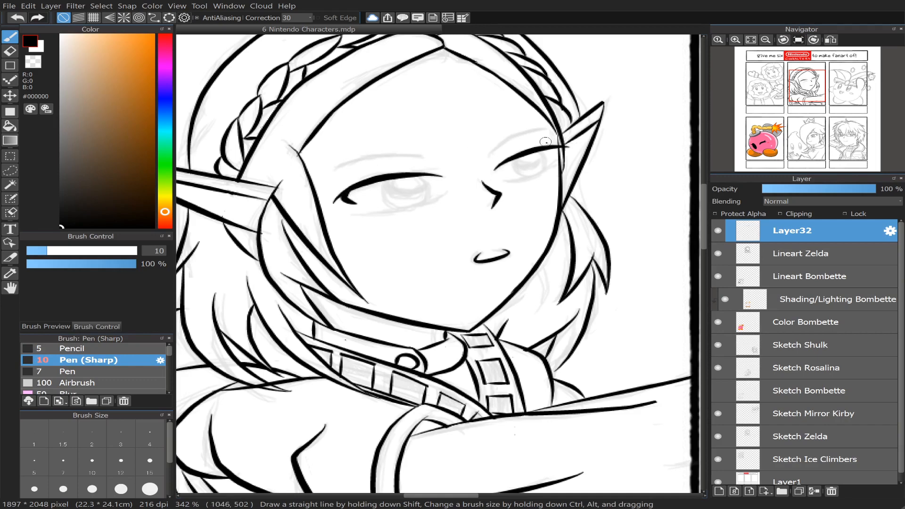
click(7, 51)
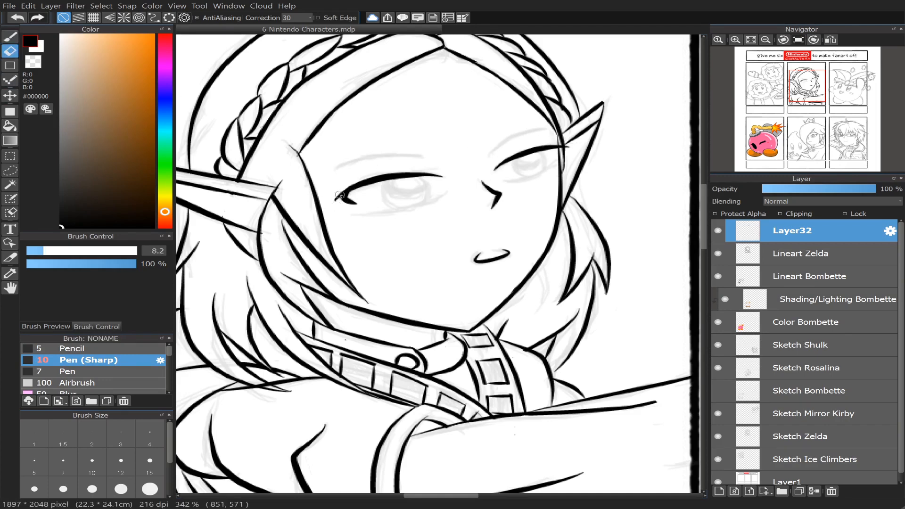
drag(339, 194, 337, 193)
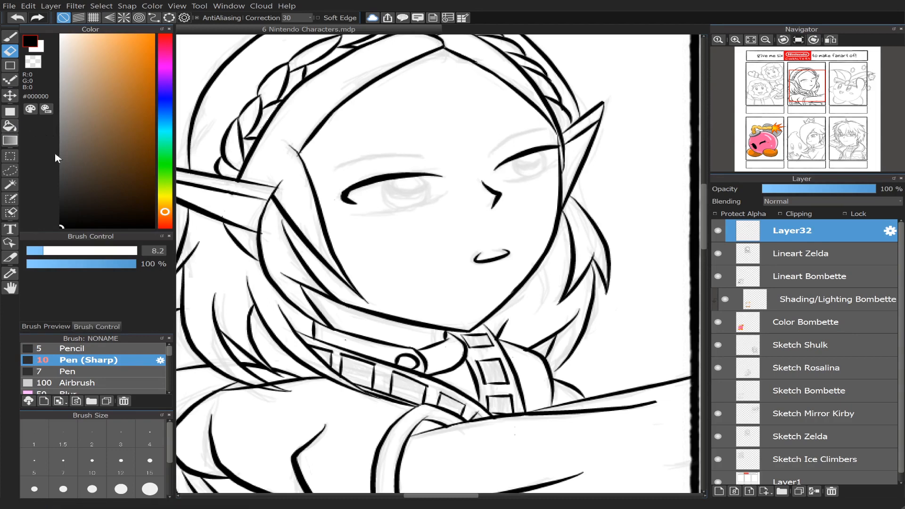
- Ink the lower lid line of the nearer eye with the brush at size 7, redoing the stroke until it fits
key(b)
click(64, 461)
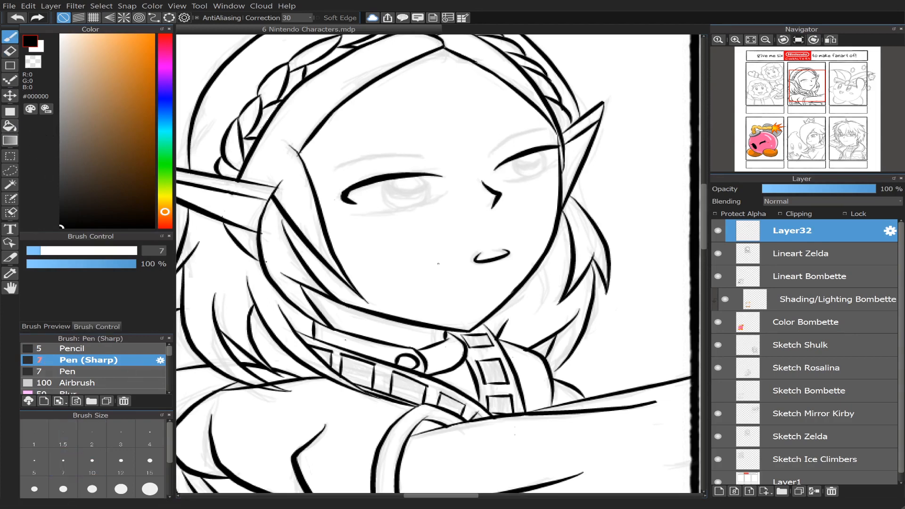
drag(361, 213, 443, 194)
key(ctrl+z)
mouse_move(363, 212)
mouse_down()
mouse_move(426, 206)
mouse_move(442, 198)
mouse_up()
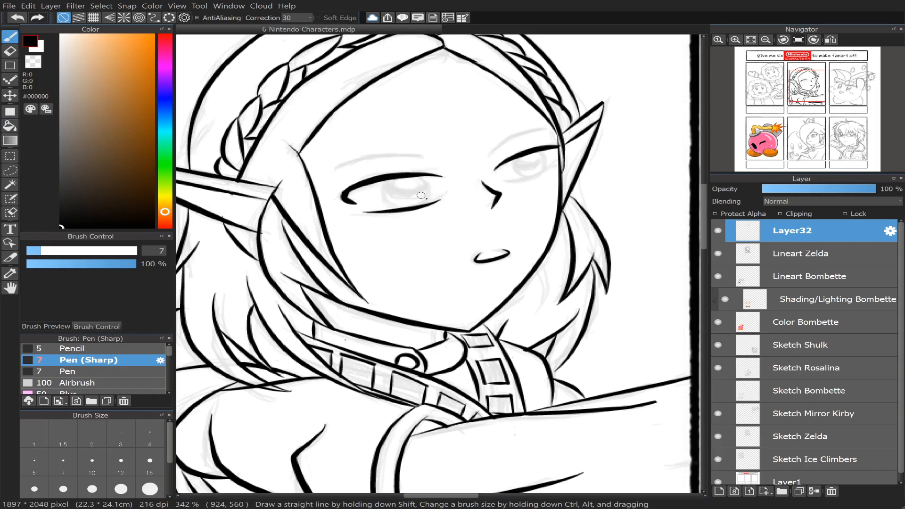
key(ctrl+z)
drag(363, 211, 454, 194)
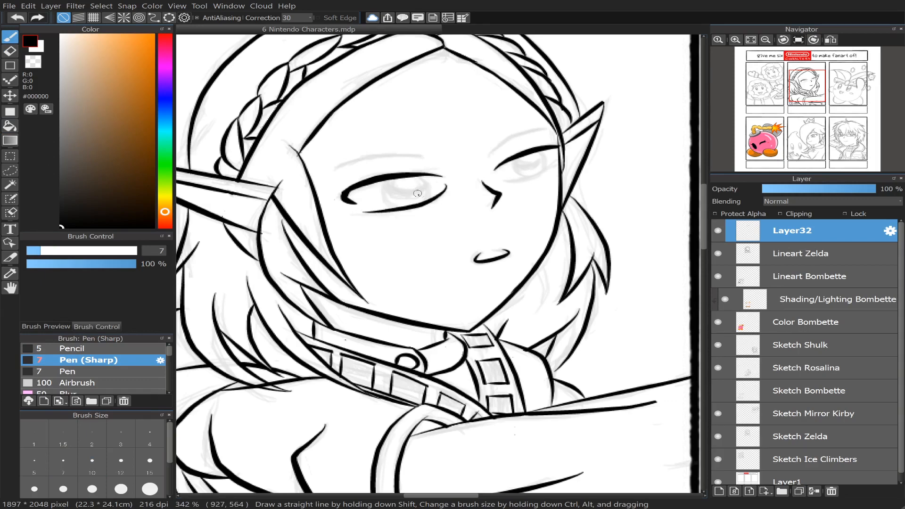
key(ctrl+z)
mouse_move(370, 212)
mouse_down()
mouse_move(450, 202)
mouse_move(453, 194)
mouse_move(374, 211)
mouse_move(451, 191)
mouse_up()
key(ctrl+z)
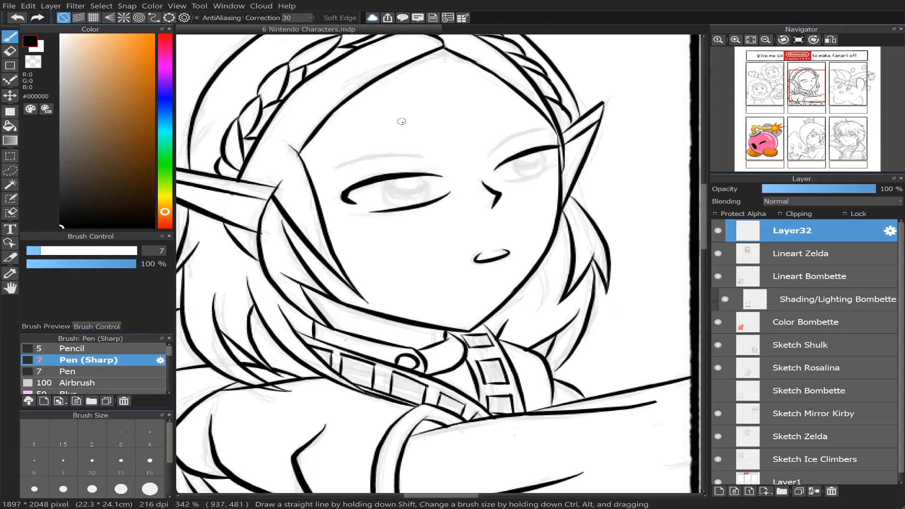
- Ink a short lower lid line under the farther eye, redoing the stroke until it follows the sketch
drag(503, 181, 564, 163)
key(ctrl+z)
drag(499, 180, 564, 163)
key(ctrl+z)
drag(505, 180, 554, 163)
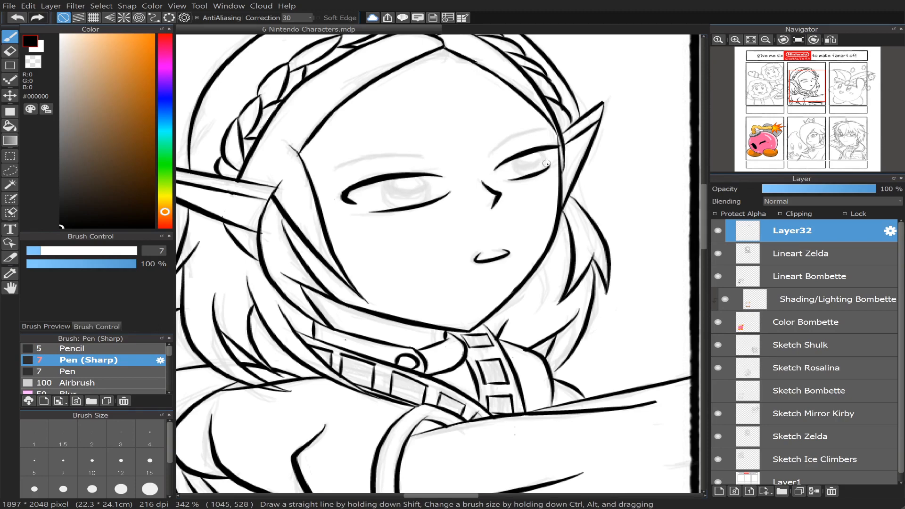
key(ctrl+z)
drag(501, 181, 564, 163)
key(ctrl+z)
mouse_move(505, 178)
mouse_down()
mouse_move(545, 174)
mouse_move(567, 162)
mouse_up()
key(ctrl+z)
drag(503, 179, 564, 161)
key(ctrl+z)
drag(509, 181, 563, 161)
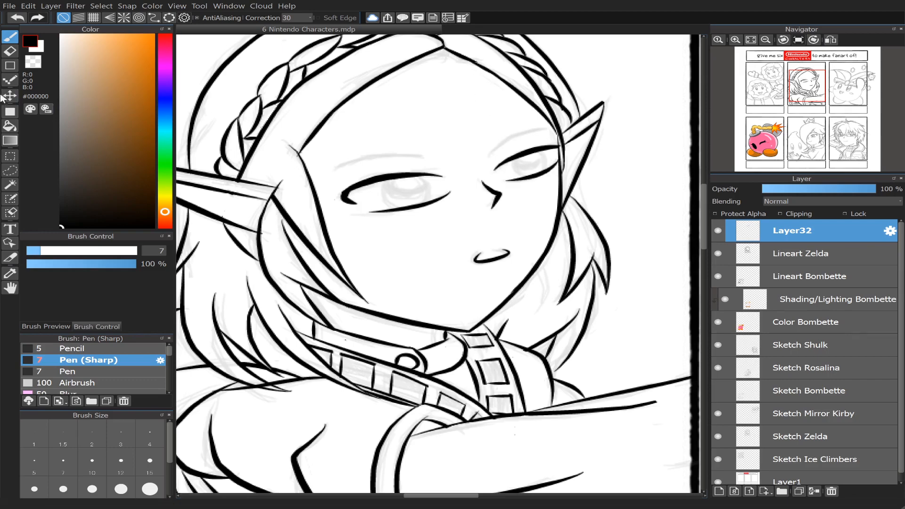
- Extend and thicken the outer corner of the nearer eye's lash line with the pen at size 7
click(9, 50)
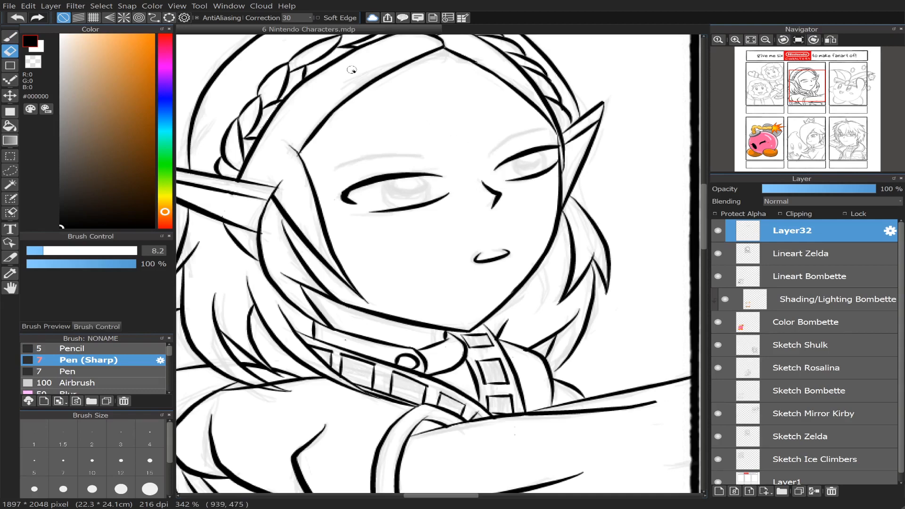
key(b)
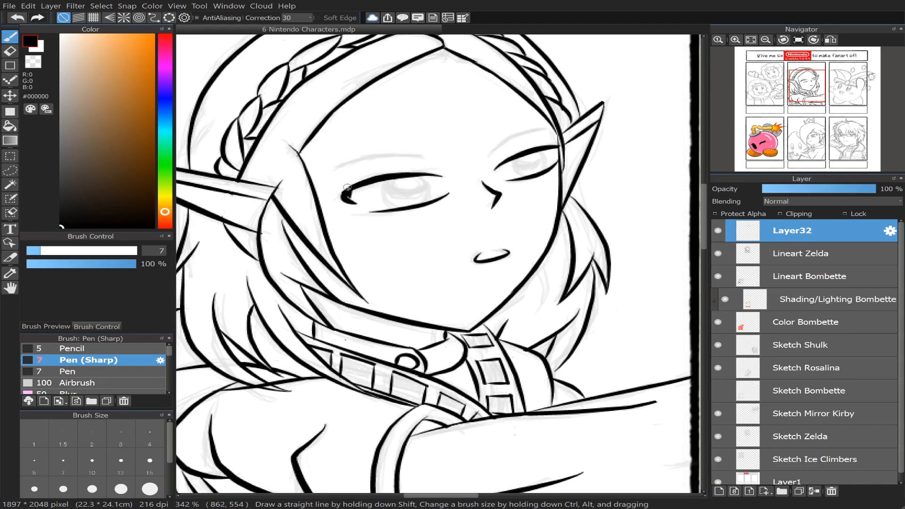
drag(346, 195, 352, 188)
key(ctrl+z)
drag(352, 201, 345, 187)
key(ctrl+z)
- Erase excess ink at the outer corner of the nearer eye's lash line with the eraser at size 6.1
key(e)
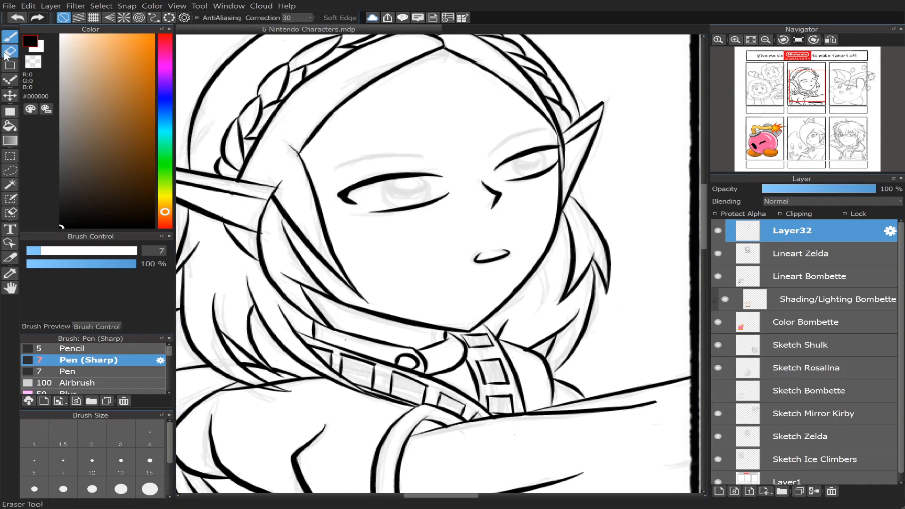
click(39, 251)
drag(39, 251, 40, 252)
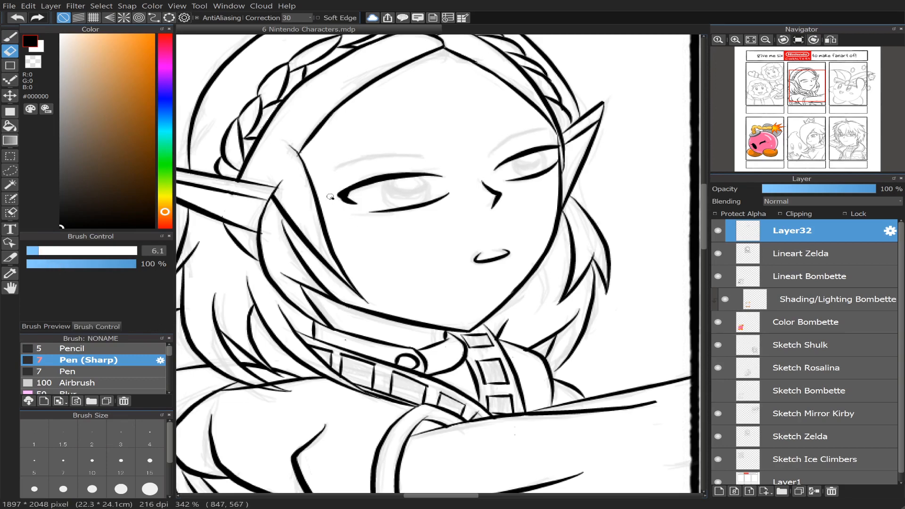
key(ctrl+z)
drag(345, 205, 349, 206)
key(b)
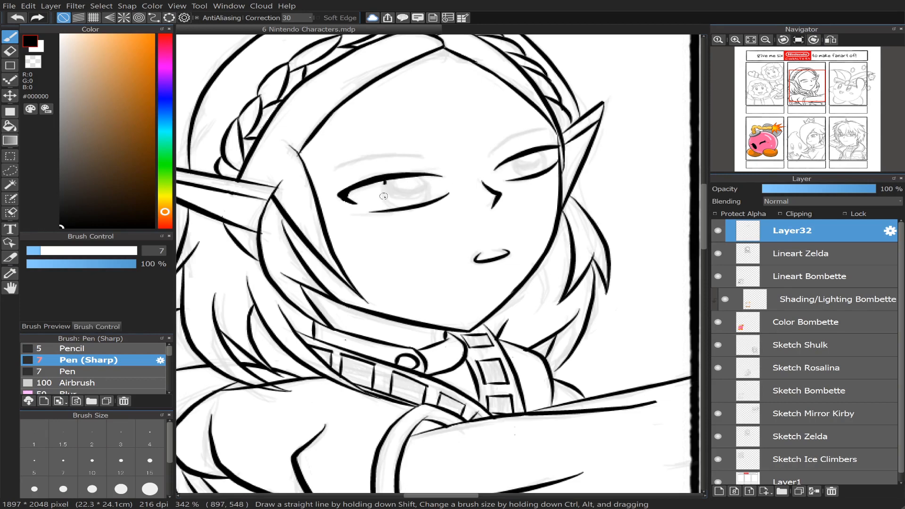
- Ink both curved sides of the nearer eye's iris with Pen (Sharp) at size 7, redoing the strokes until they fit the sketch
drag(385, 181, 397, 210)
key(ctrl+z)
key(ctrl+y)
key(ctrl+z)
mouse_move(386, 181)
mouse_down()
mouse_move(395, 210)
mouse_move(408, 214)
mouse_move(386, 187)
mouse_move(408, 215)
mouse_up()
key(ctrl+z)
drag(421, 177, 430, 203)
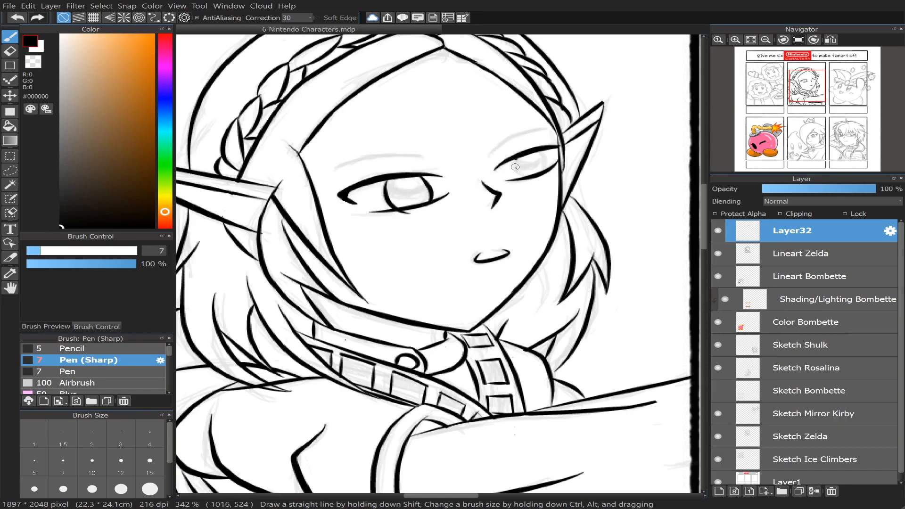
- Ink the farther eye's iris and erase the iris line sticking out below the nearer eye's lower lid
mouse_move(519, 157)
mouse_down()
mouse_move(523, 178)
mouse_move(528, 160)
mouse_move(547, 151)
mouse_up()
key(ctrl+z)
key(e)
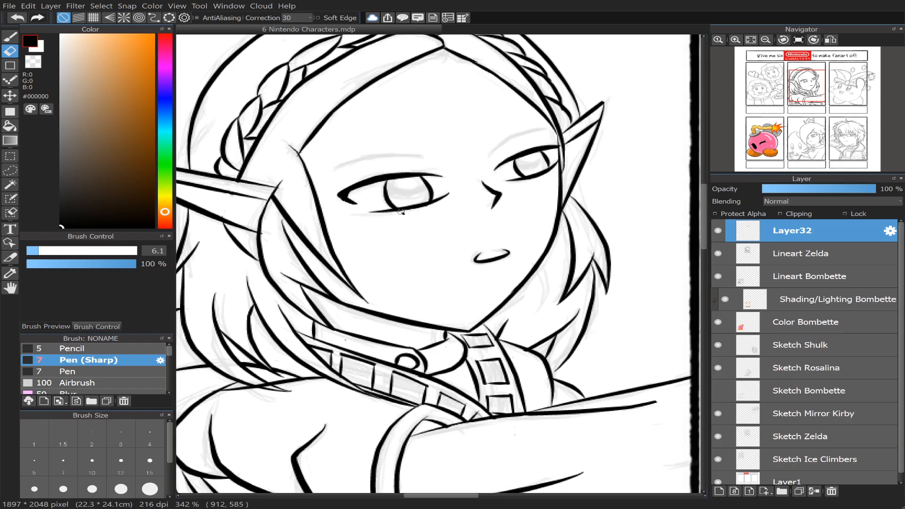
key(b)
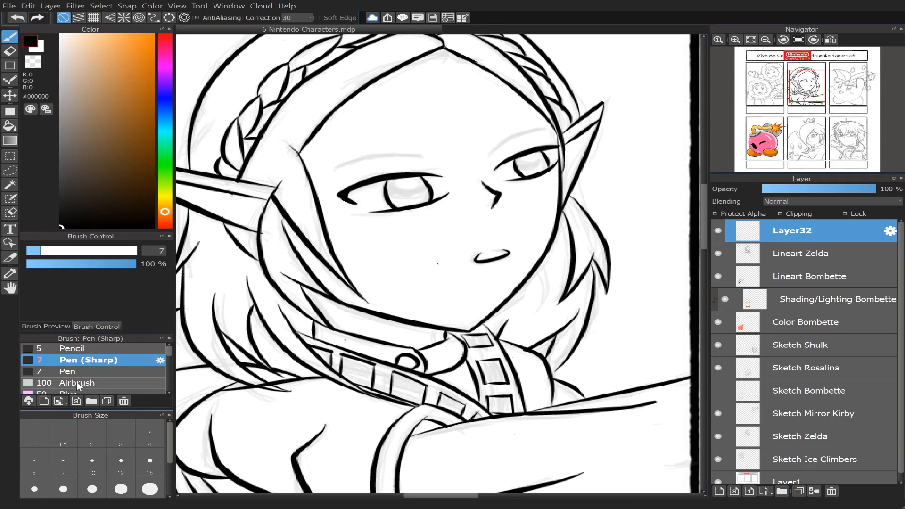
- Ink both eyebrows at brush size 10, flipping the canvas view for the one over the nearer eye and flipping it back
click(93, 460)
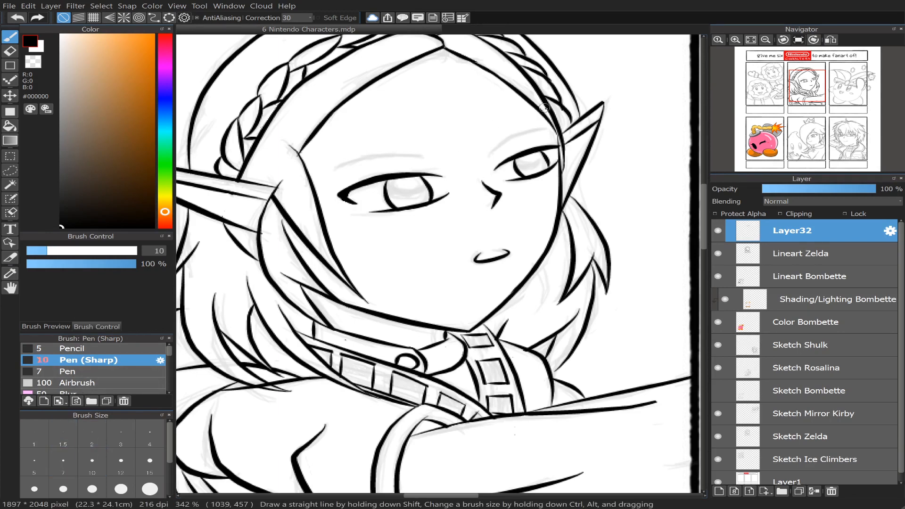
drag(493, 154, 540, 123)
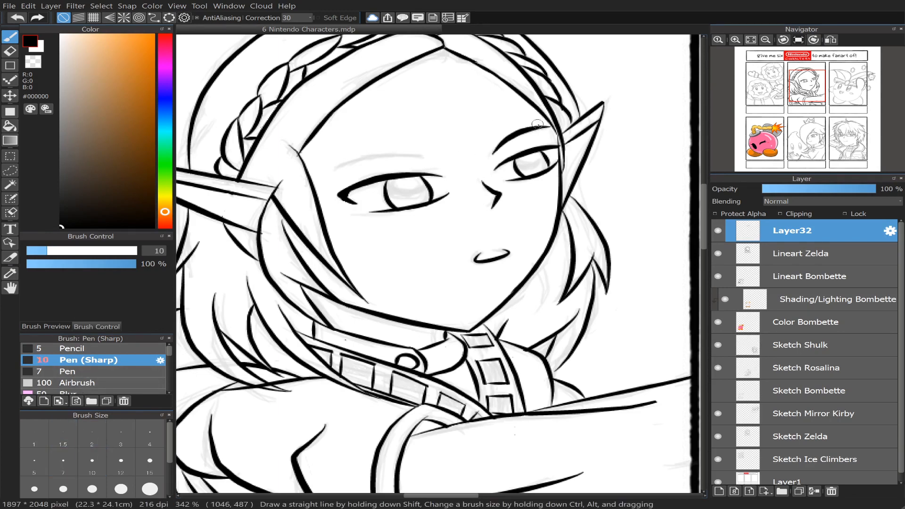
click(831, 40)
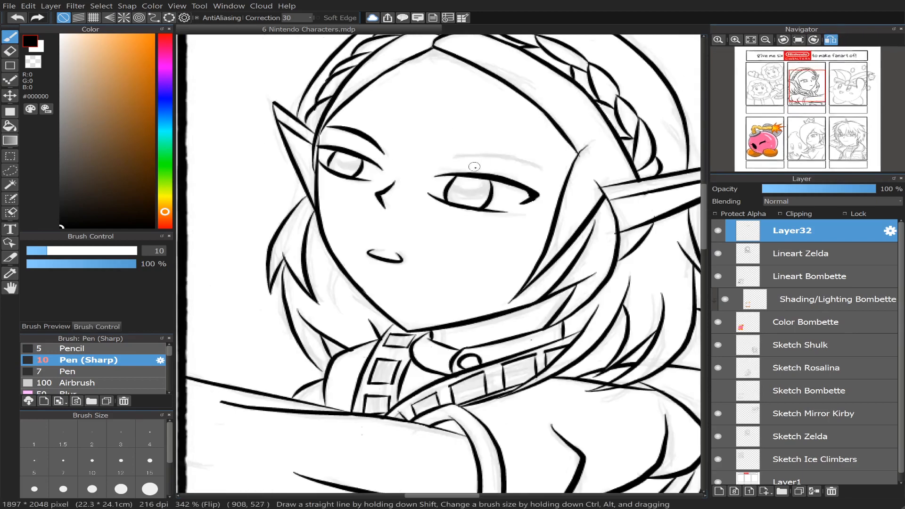
mouse_move(448, 161)
mouse_down()
mouse_move(480, 154)
mouse_move(548, 168)
mouse_up()
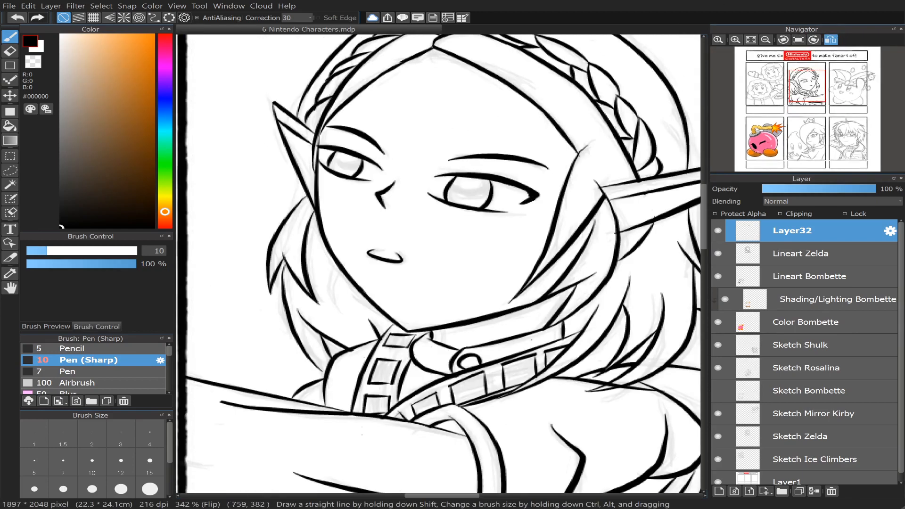
click(832, 40)
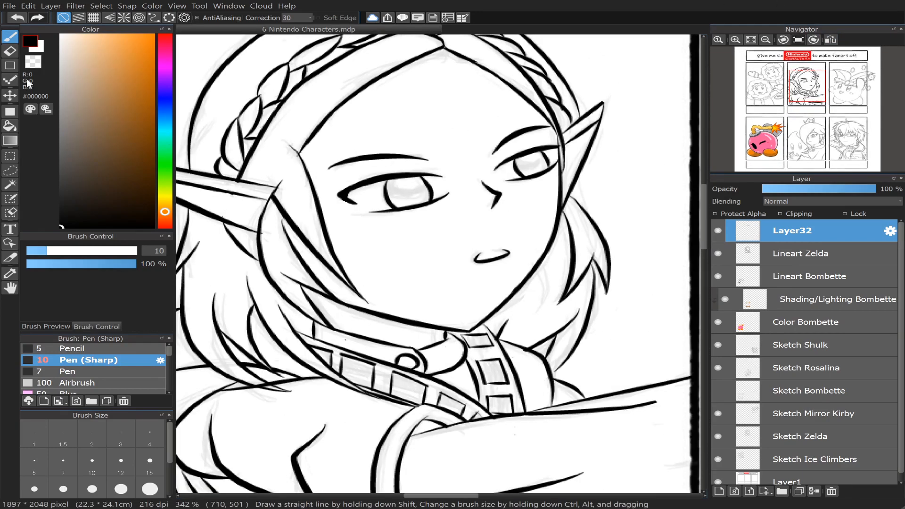
- Ink the curved pupil and highlight lines inside the farther eye's iris at brush size 5, redoing strokes until they fit
click(67, 454)
drag(490, 166, 542, 152)
key(ctrl+z)
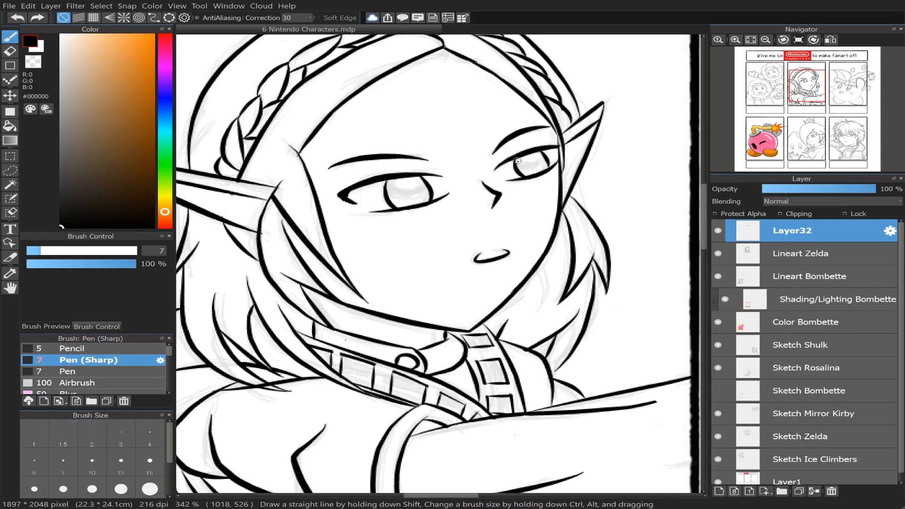
click(44, 470)
mouse_move(515, 161)
mouse_down()
mouse_move(545, 154)
mouse_move(547, 165)
mouse_move(536, 151)
mouse_move(544, 168)
mouse_move(533, 161)
mouse_move(545, 161)
mouse_up()
key(ctrl+z)
key(ctrl+z)
key(ctrl+z)
key(ctrl+z)
key(ctrl+z)
key(ctrl+z)
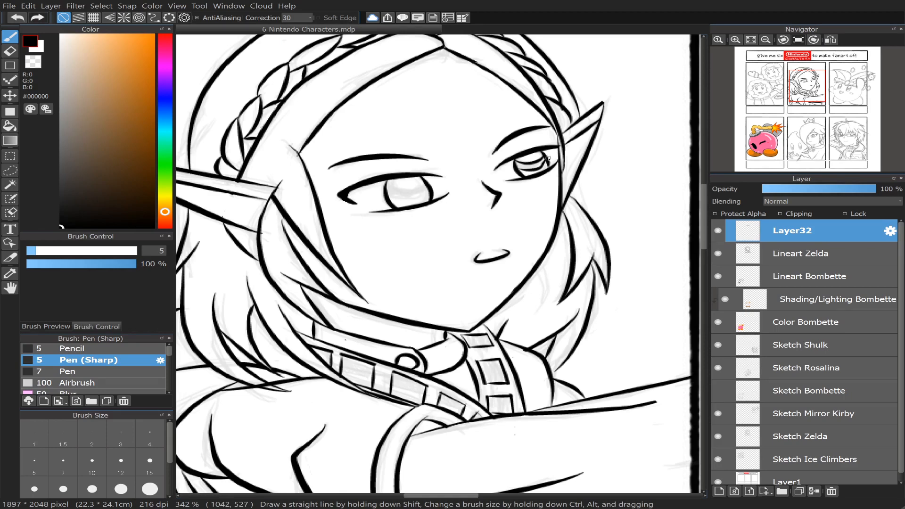
- Ink matching curved pupil and highlight lines inside the nearer eye's iris at size 5, redoing strokes until they fit
mouse_move(391, 181)
mouse_down()
mouse_move(414, 180)
mouse_move(386, 180)
mouse_move(404, 190)
mouse_move(423, 179)
mouse_move(388, 194)
mouse_move(429, 190)
mouse_up()
key(ctrl+z)
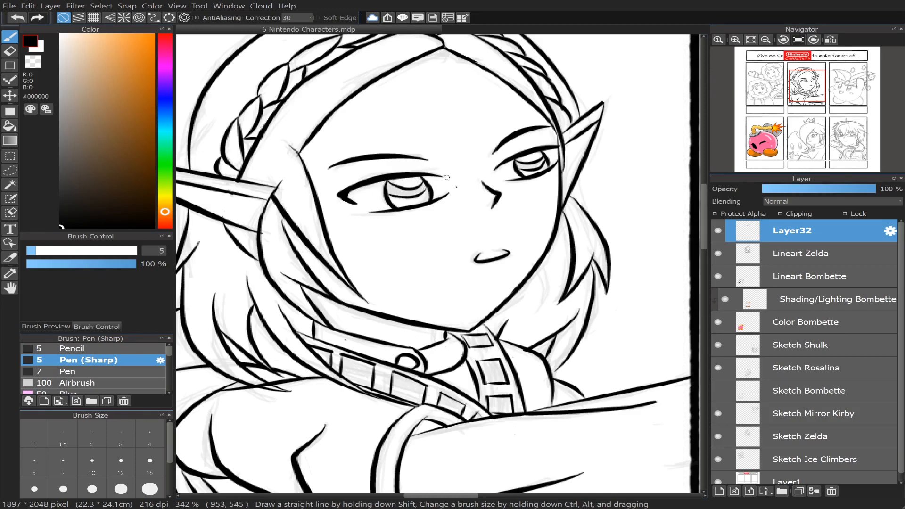
key(ctrl+z)
key(ctrl+z)
drag(391, 186, 419, 189)
key(ctrl+z)
key(ctrl+z)
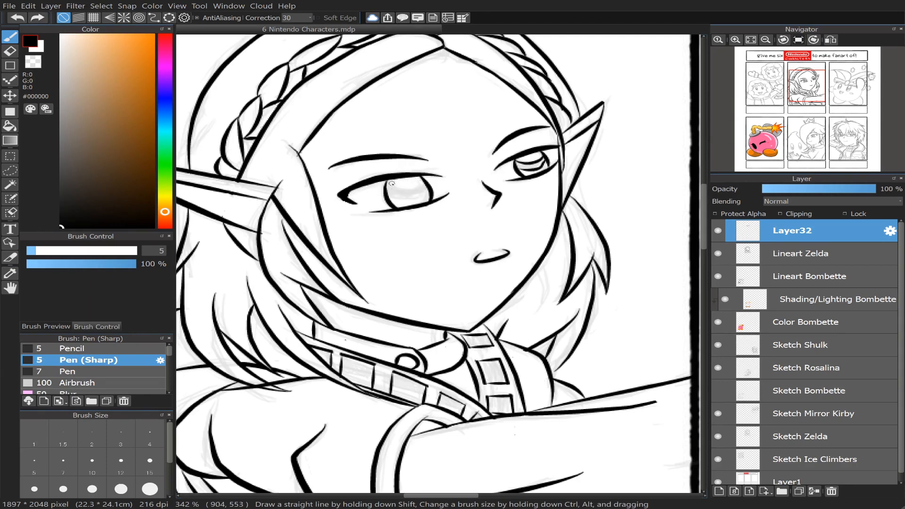
drag(386, 182, 426, 185)
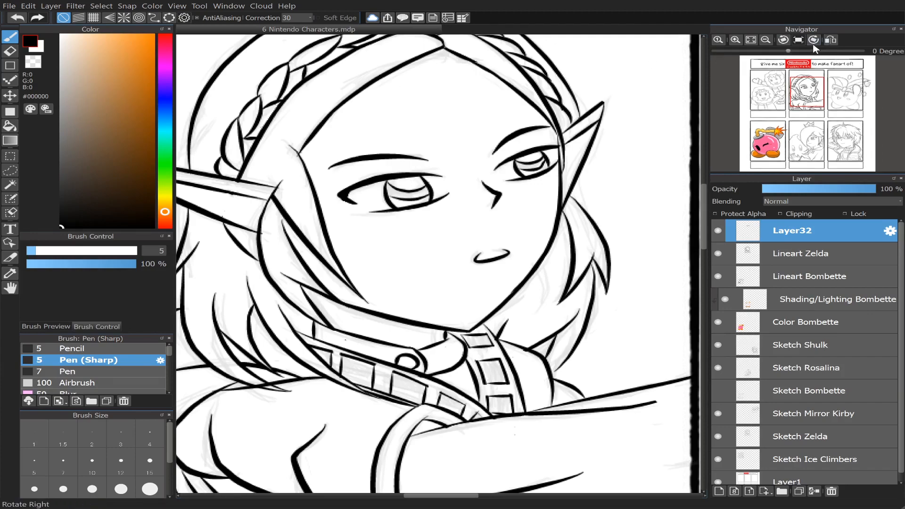
- Hide the Sketch Zelda layer
scroll(810, 116, down, 4)
scroll(798, 134, up, 1)
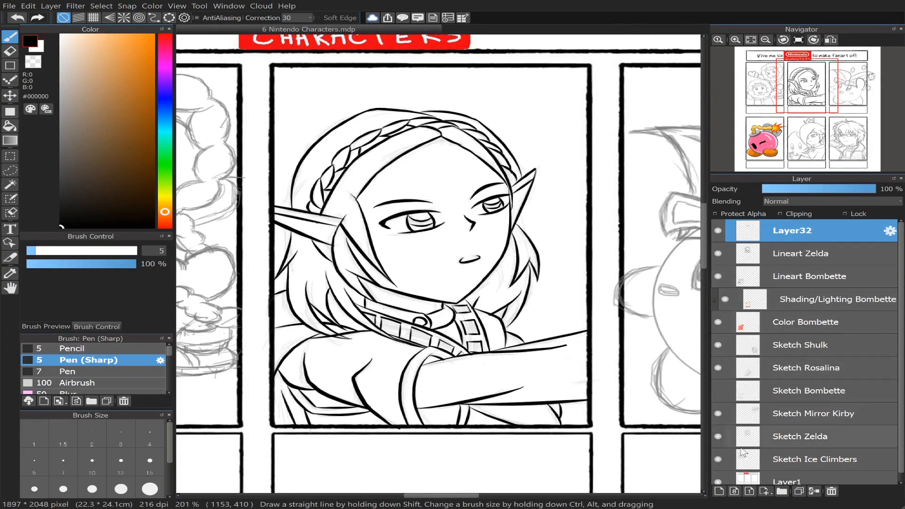
click(718, 436)
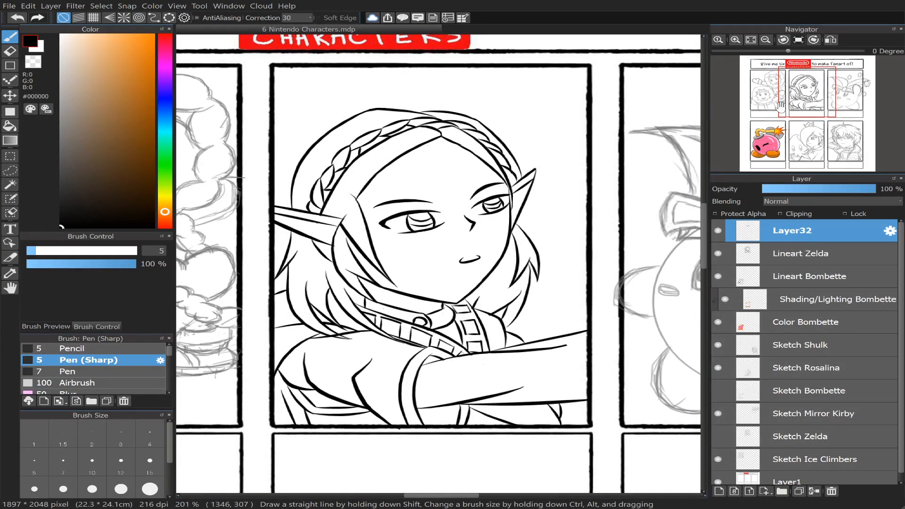
- Fill the pupil areas of both eyes with black using the Bucket tool
scroll(794, 97, up, 1)
scroll(795, 99, up, 2)
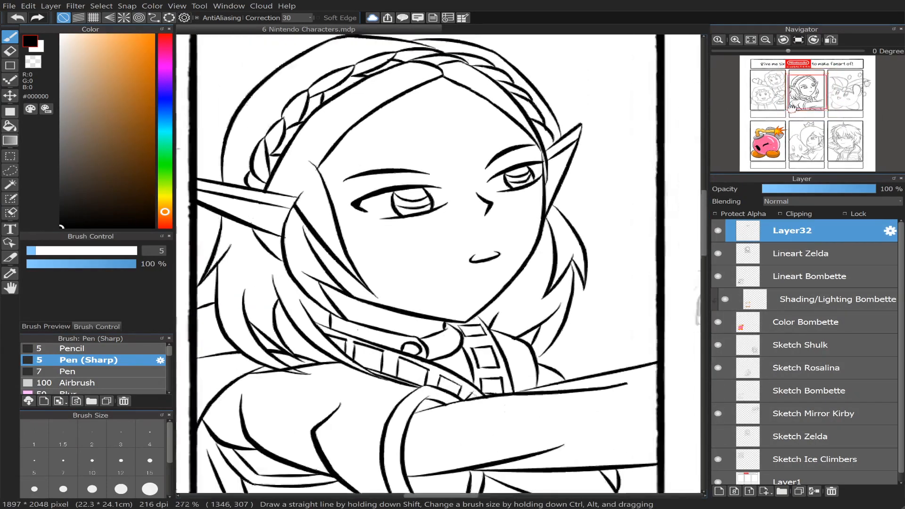
click(10, 126)
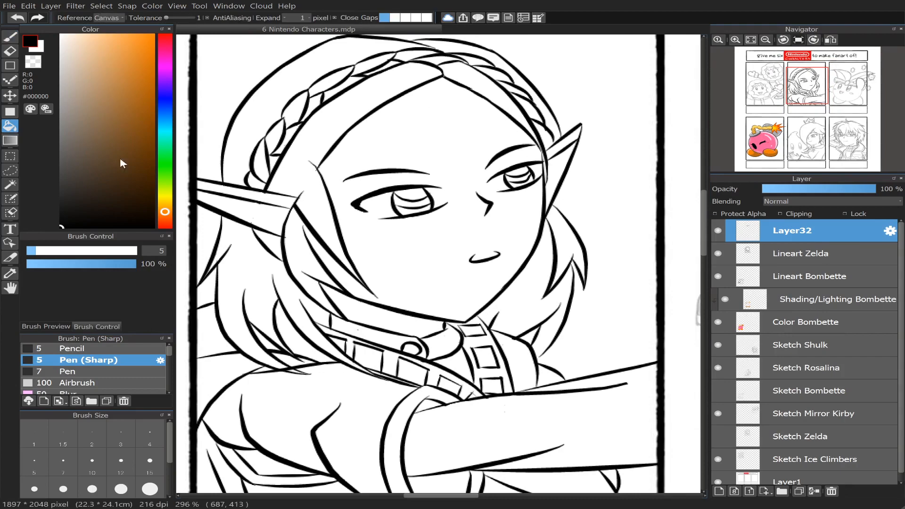
click(406, 200)
click(513, 178)
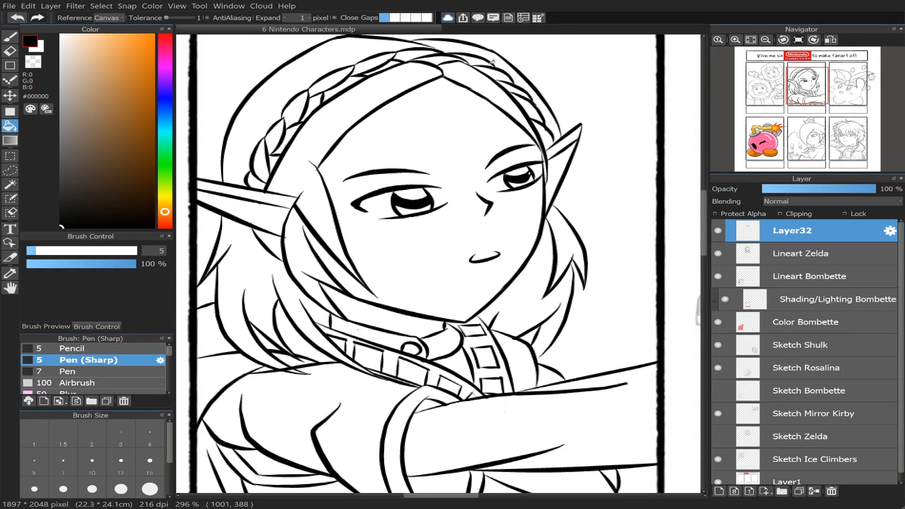
- Switch to the Pen brush at size 7 and examine the inked face with the Layer32 facial features hidden and shown
scroll(783, 98, up, 1)
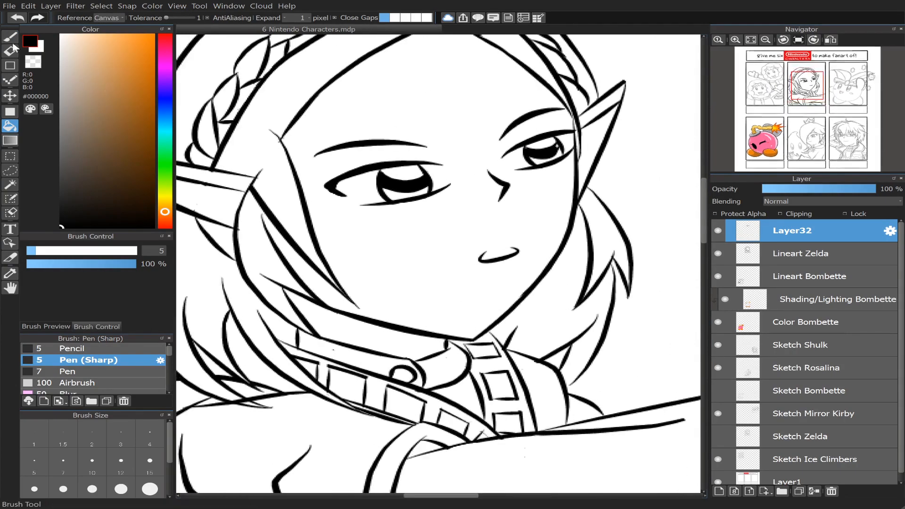
click(10, 36)
click(68, 372)
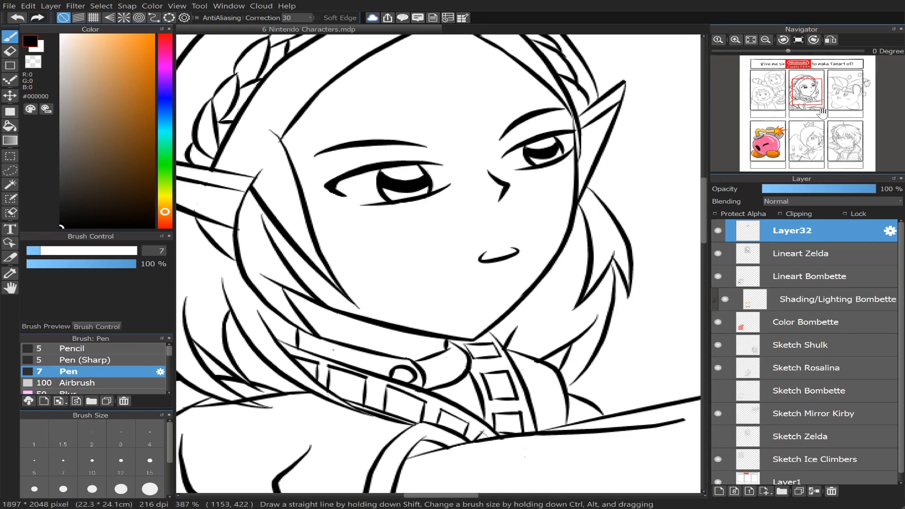
scroll(801, 131, down, 1)
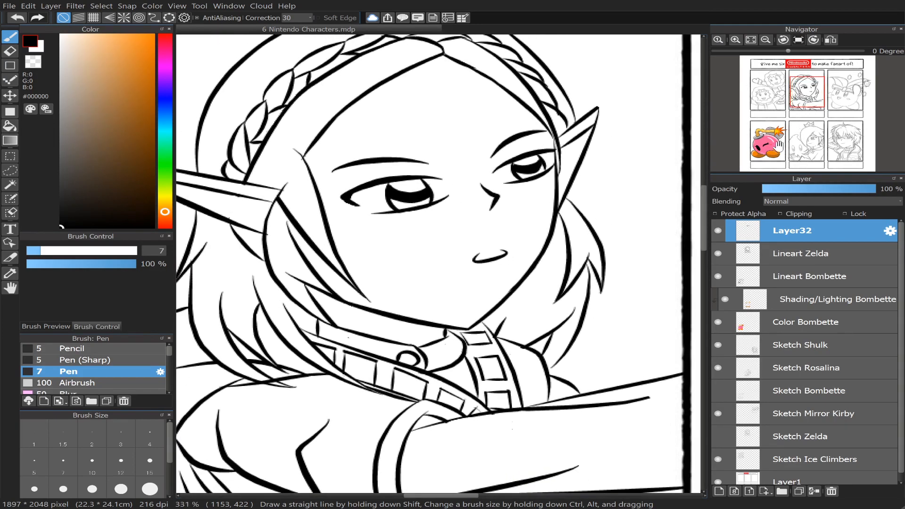
scroll(791, 120, down, 1)
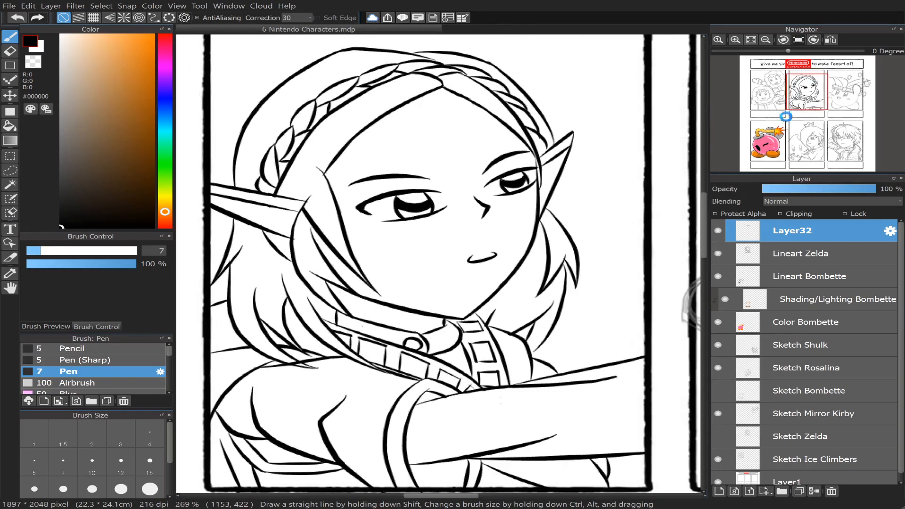
scroll(807, 112, down, 1)
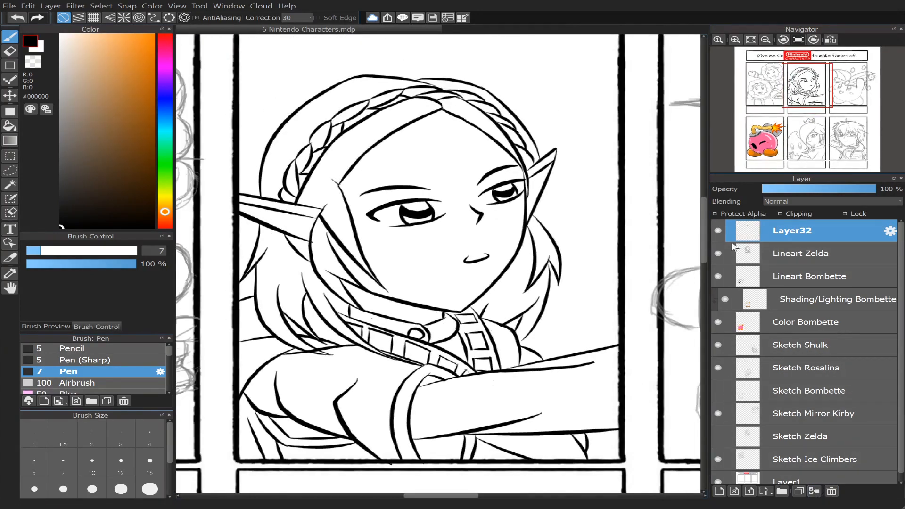
click(718, 231)
click(718, 231)
- Choose the pale peach skin colour #FFEACA for the Bucket tool
drag(166, 215, 164, 209)
drag(107, 52, 87, 33)
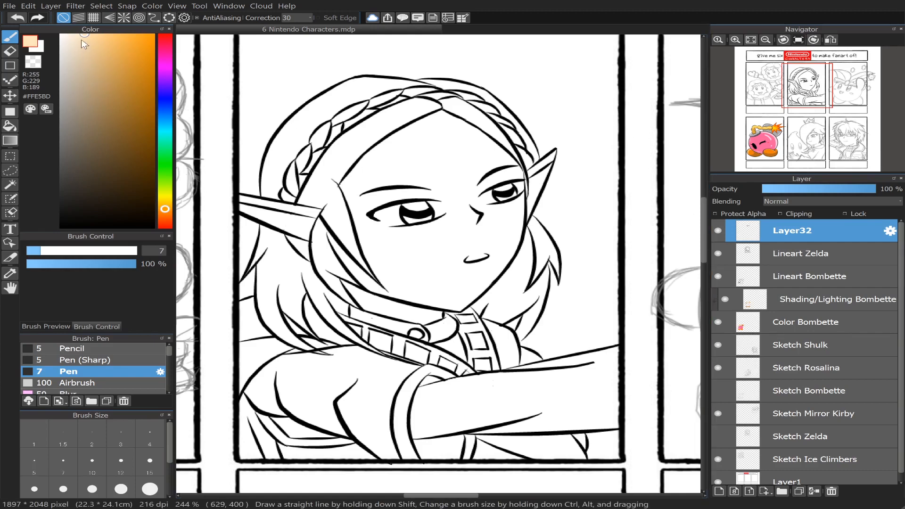
click(83, 35)
click(10, 126)
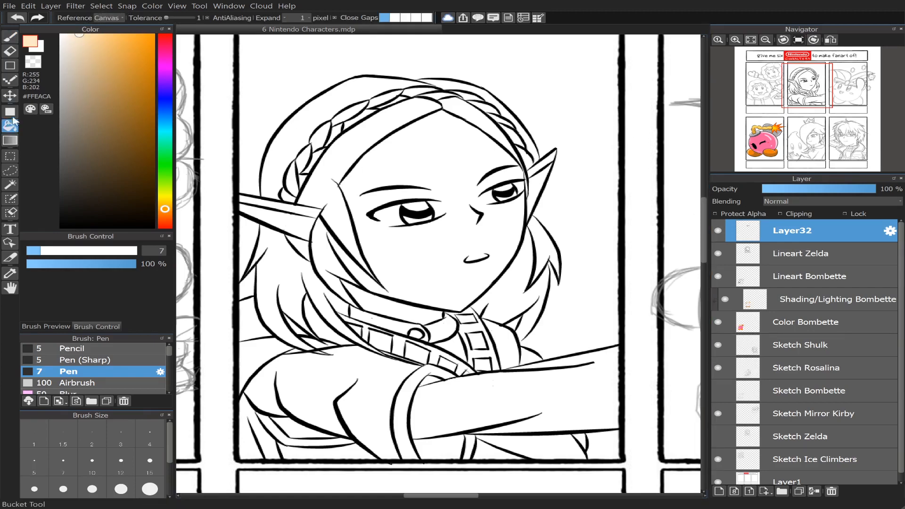
- Add a new layer directly beneath Lineart Zelda and name it Color Zelda
click(820, 282)
click(720, 491)
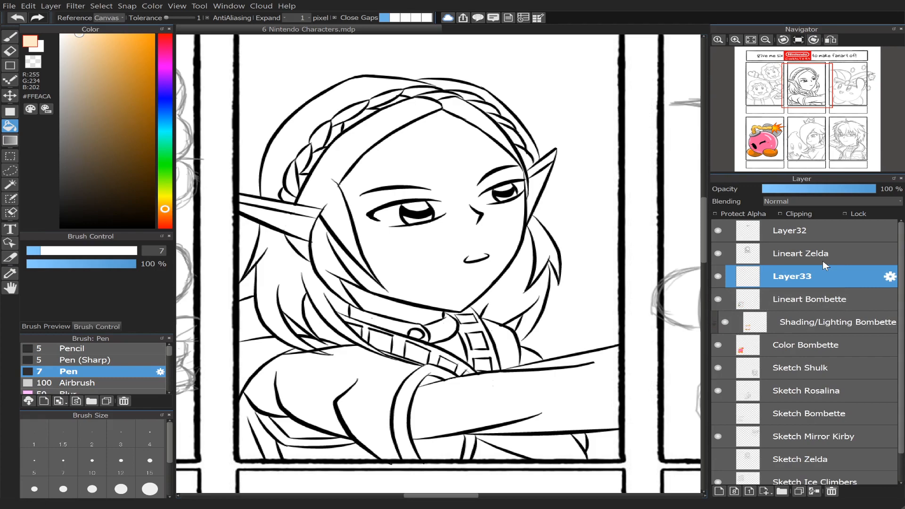
text(Color Zelda)
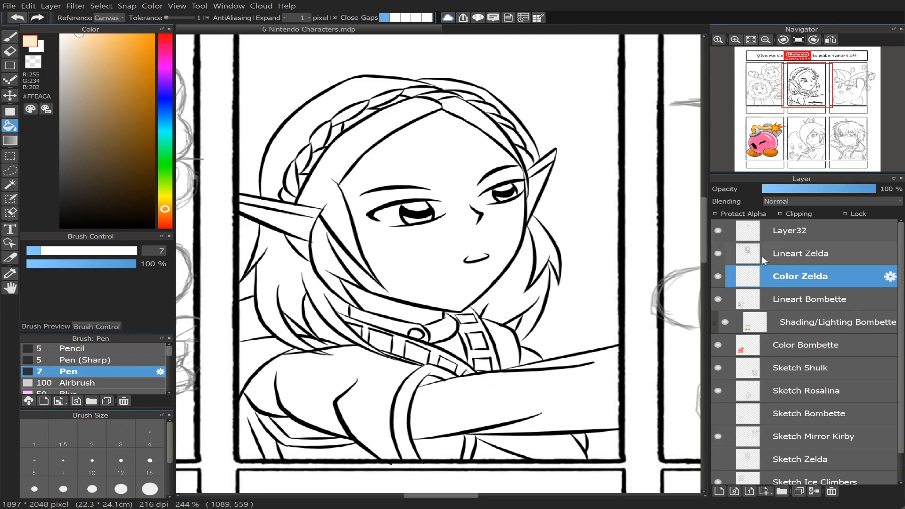
- Fill the face with the skin colour while Layer32 is temporarily hidden, and show that layer again
click(720, 231)
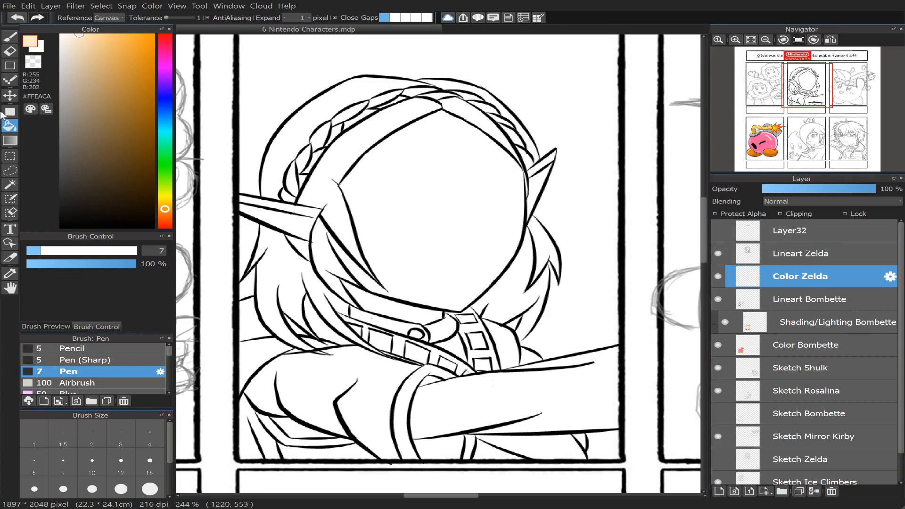
click(455, 201)
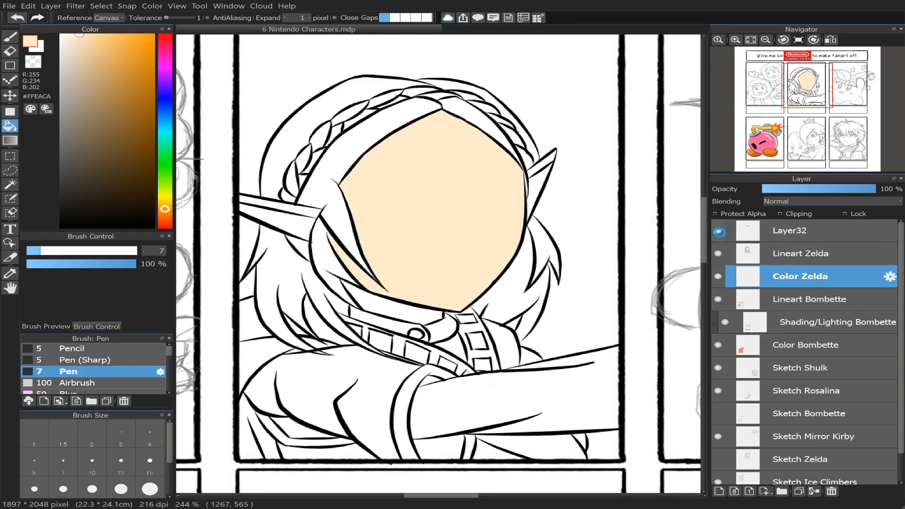
click(720, 231)
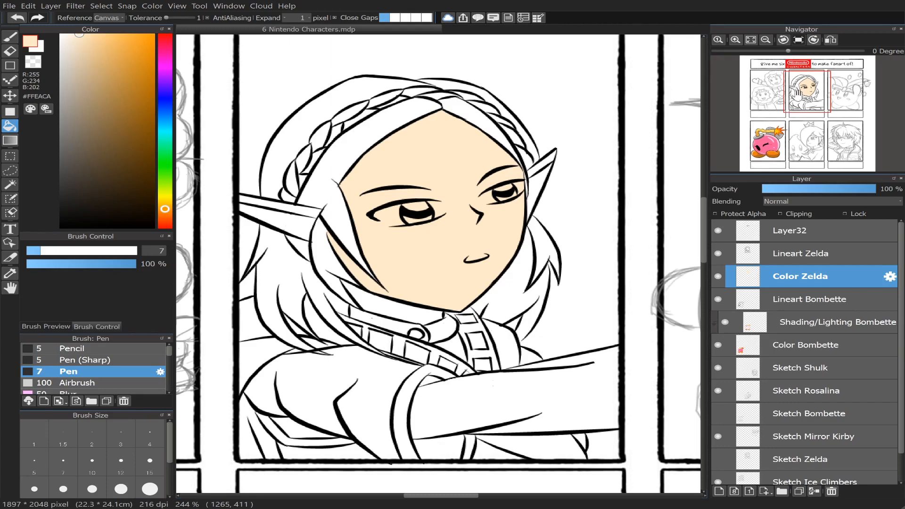
- Fill the farther ear with the skin colour
scroll(791, 101, up, 2)
scroll(791, 101, down, 1)
click(560, 155)
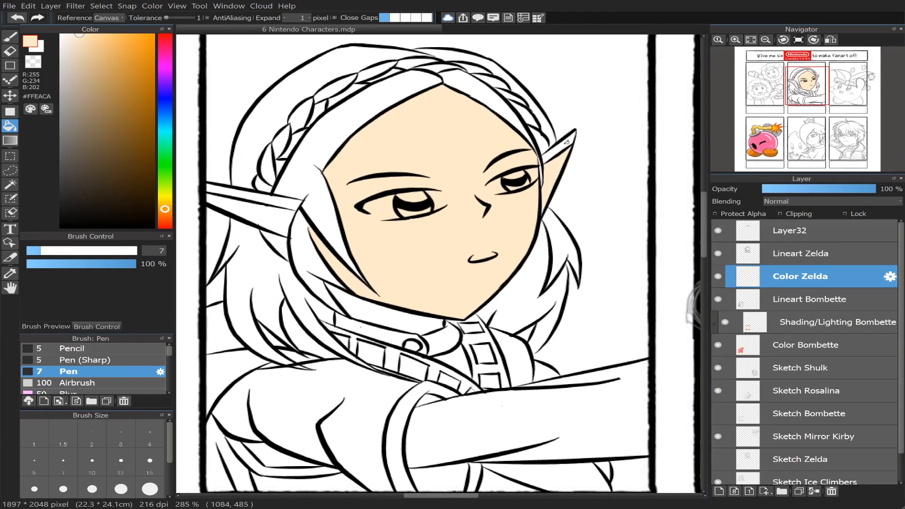
scroll(801, 87, up, 2)
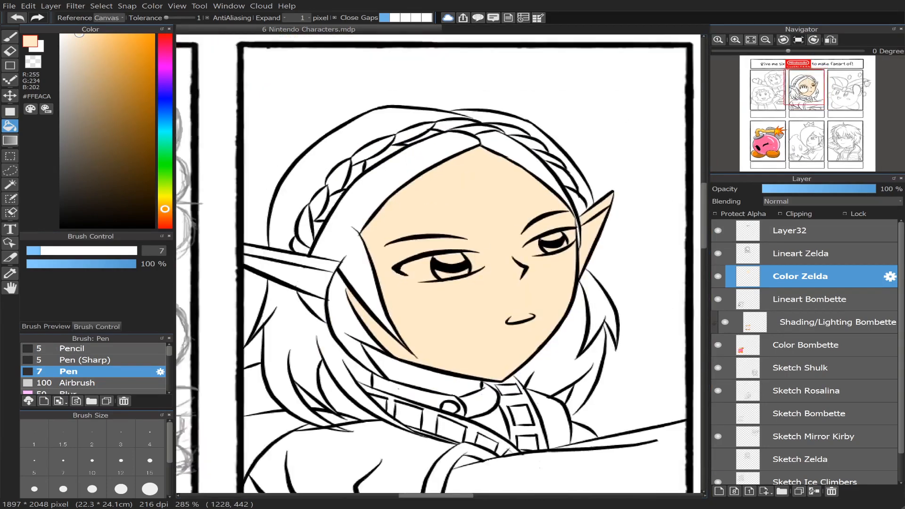
- Fill both parts of Zelda's nearer ear and the neck with the skin colour
click(404, 208)
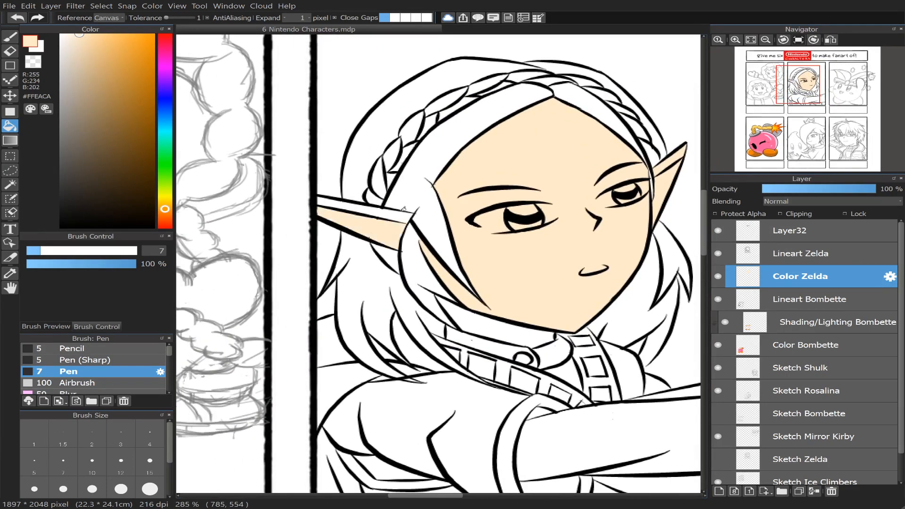
click(398, 215)
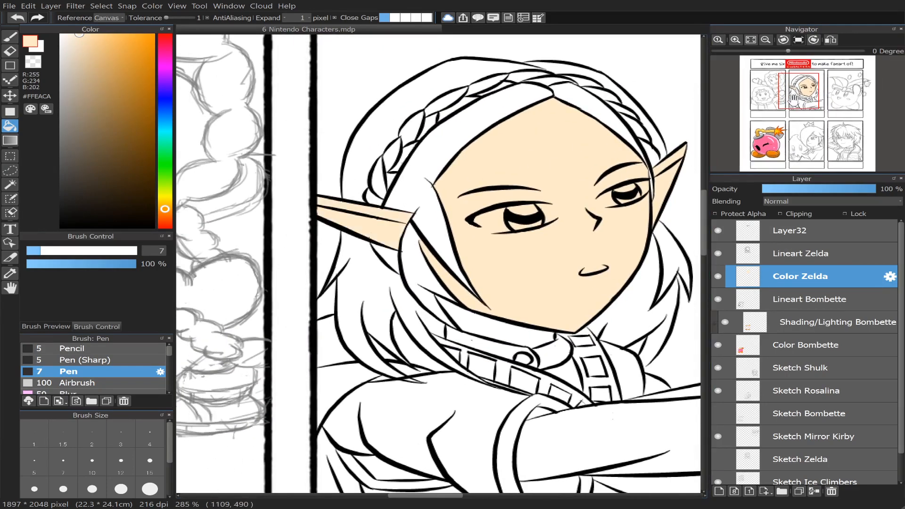
drag(801, 93, 806, 95)
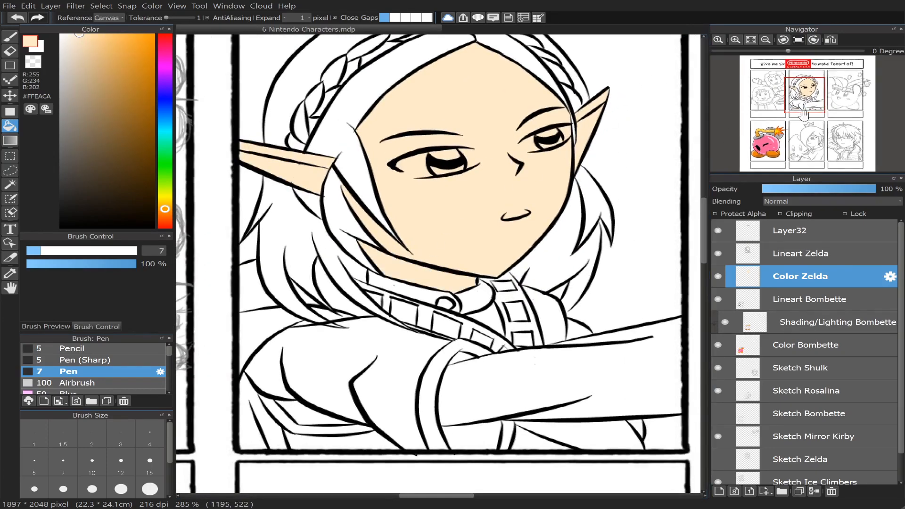
scroll(804, 96, up, 2)
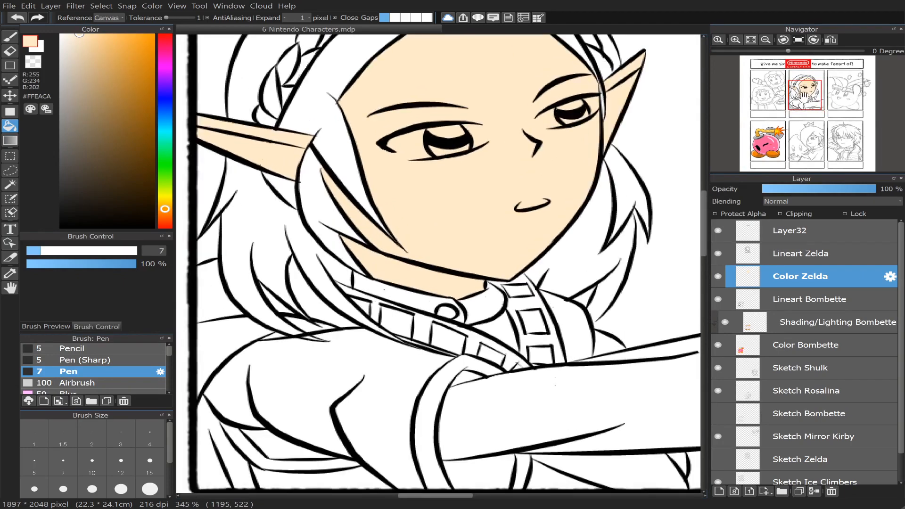
drag(804, 94, 802, 91)
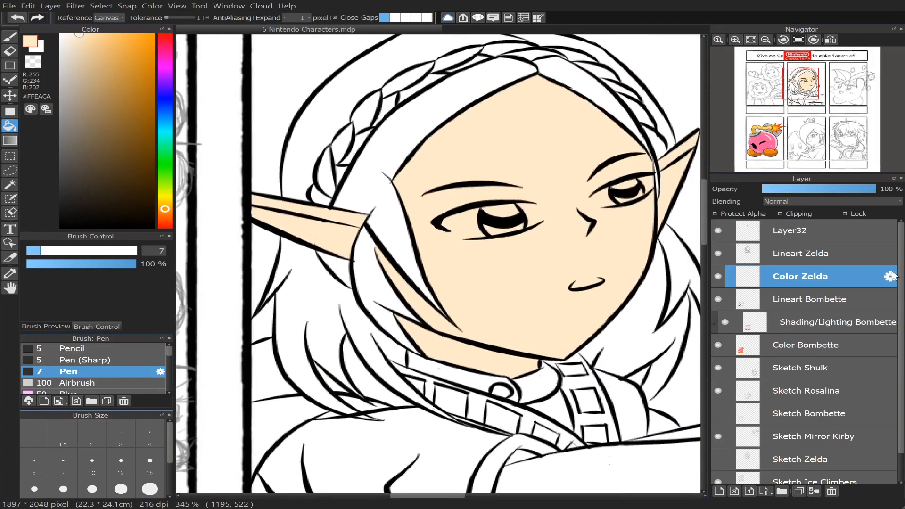
- Hide the Ice Climbers, Mirror Kirby, Rosalina and Shulk sketch layers, plus Color Bombette and Lineart Bombette
drag(902, 268, 902, 355)
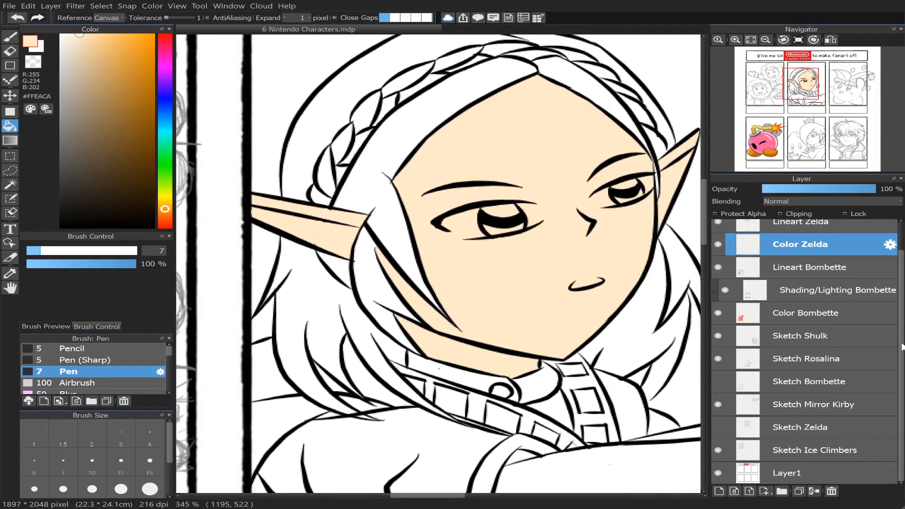
drag(902, 298, 901, 292)
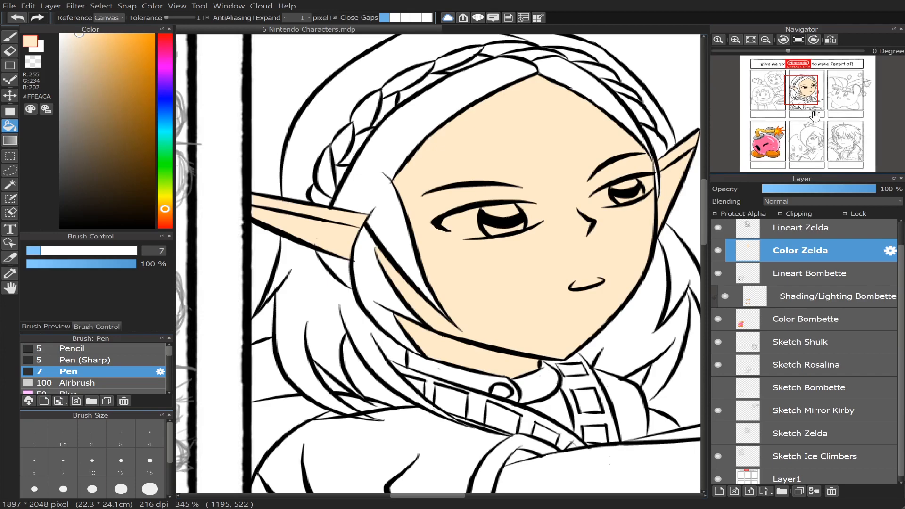
drag(807, 99, 796, 98)
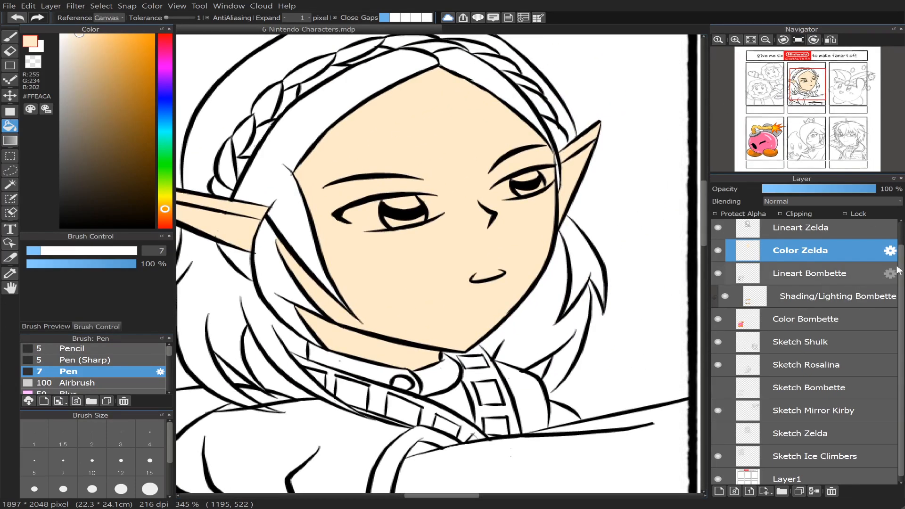
drag(901, 258, 902, 283)
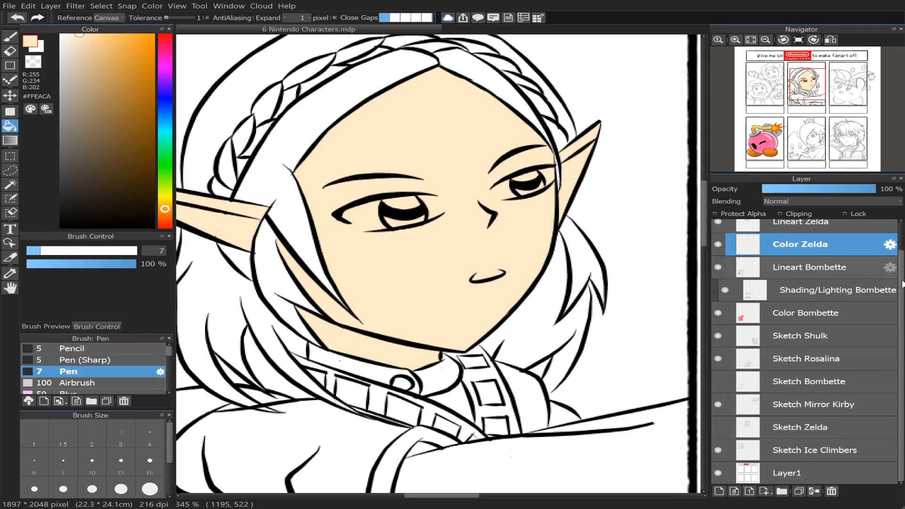
click(719, 450)
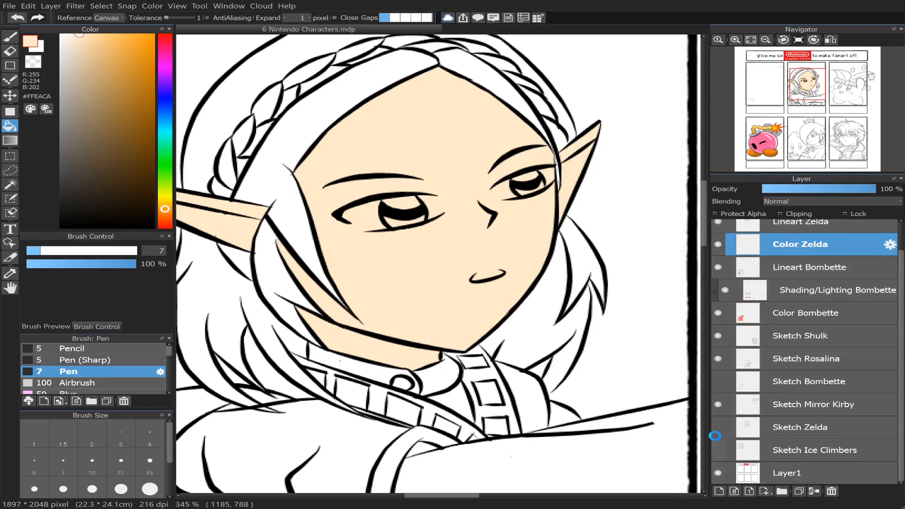
click(718, 405)
click(719, 359)
click(719, 336)
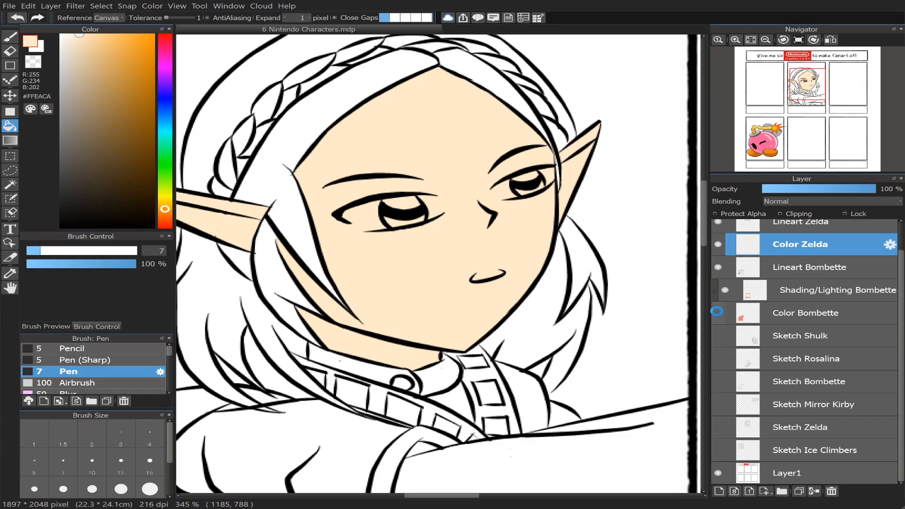
click(718, 313)
click(718, 267)
- Hide Color Zelda, Lineart Zelda, Layer32 and the template layer Layer1 so the canvas is empty
scroll(822, 124, down, 10)
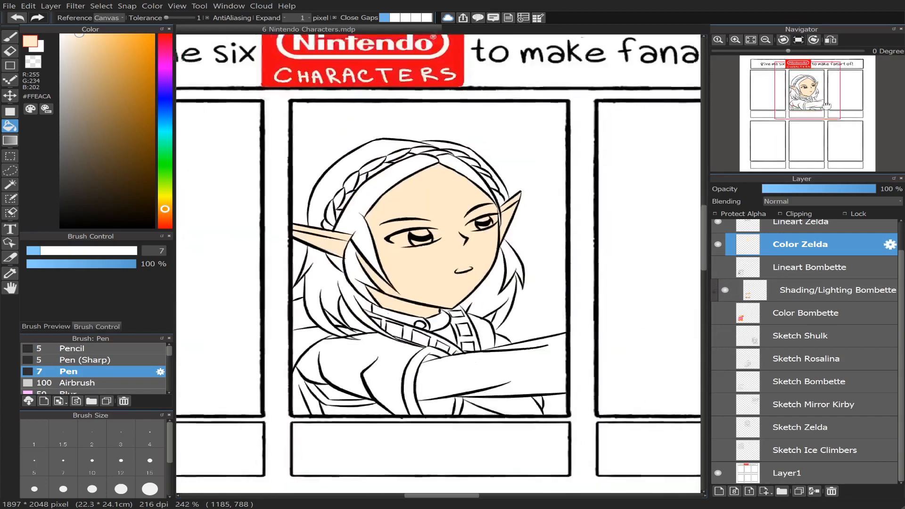
scroll(902, 271, up, 3)
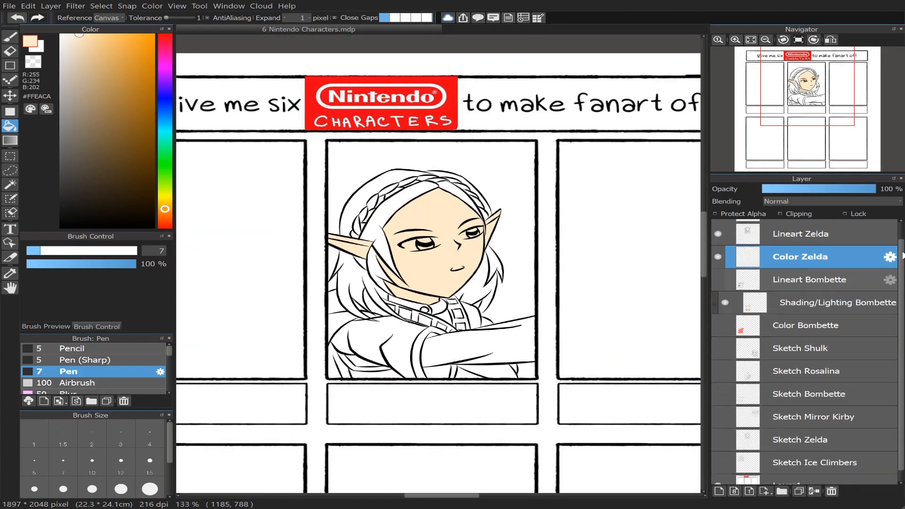
click(718, 276)
click(718, 253)
click(719, 231)
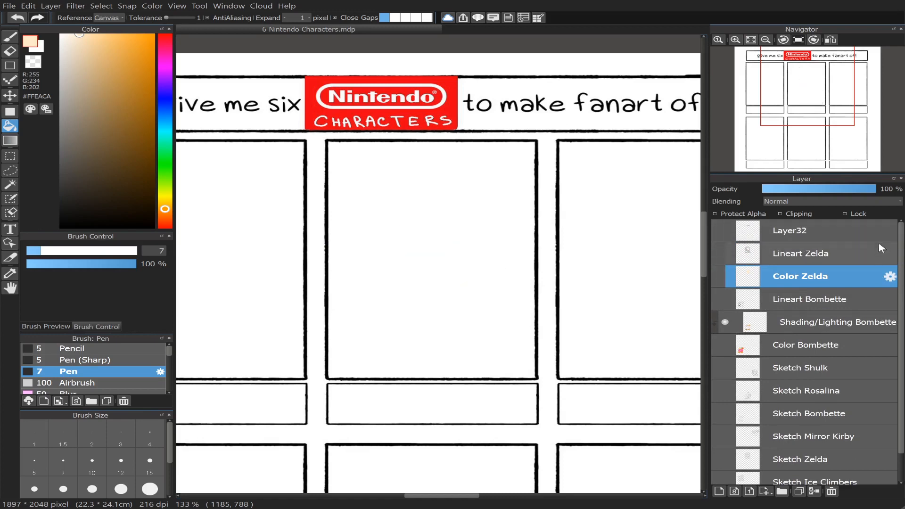
scroll(899, 238, down, 2)
click(718, 473)
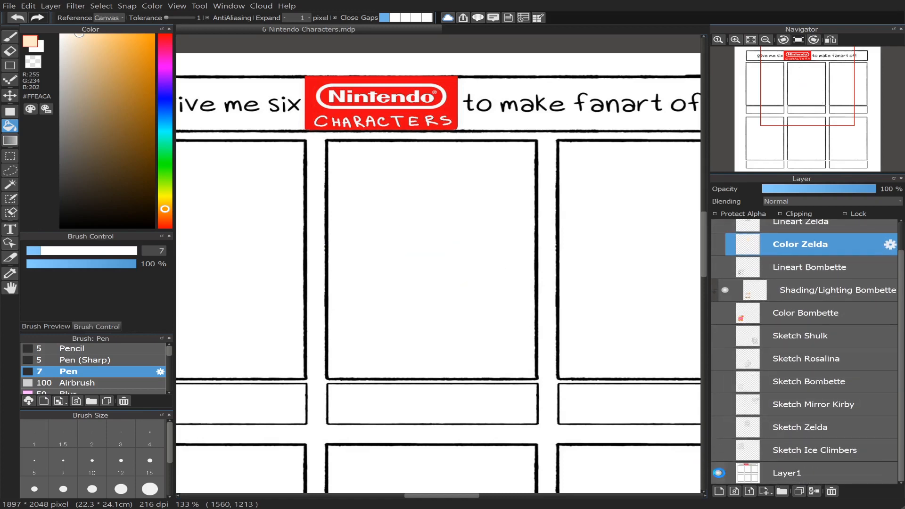
- Add a new layer directly above Layer1 and flood the whole canvas with blue #468CB4
click(730, 472)
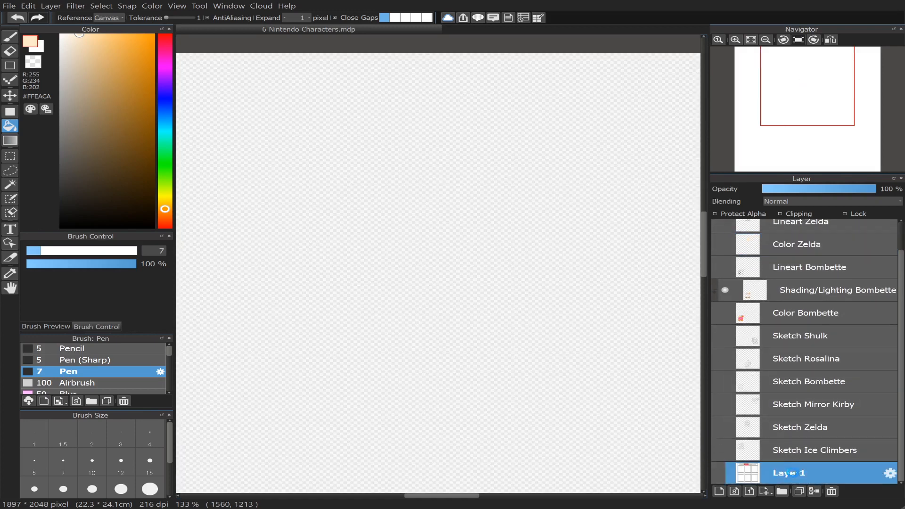
click(719, 491)
click(166, 120)
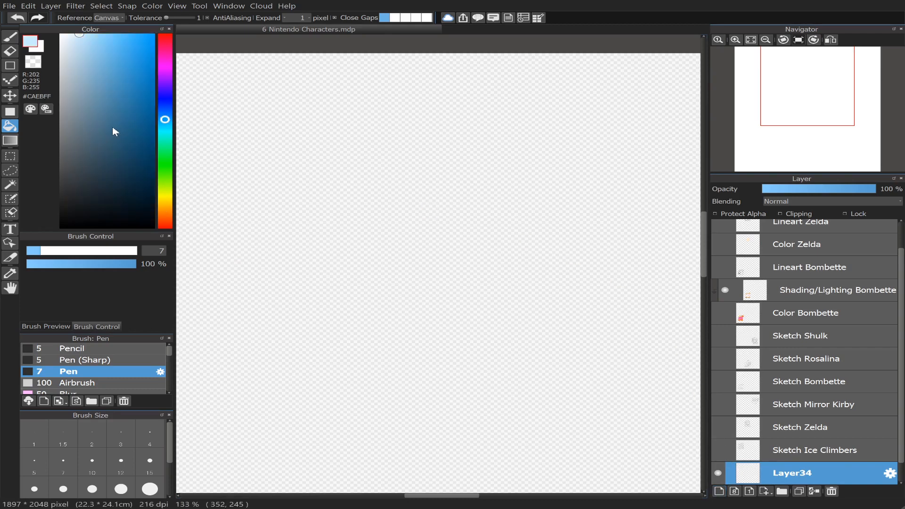
drag(113, 125, 118, 92)
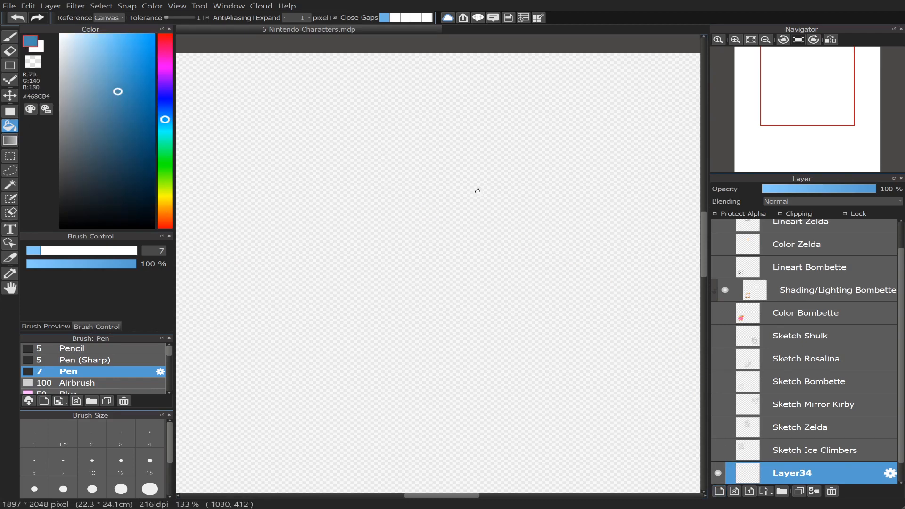
click(463, 184)
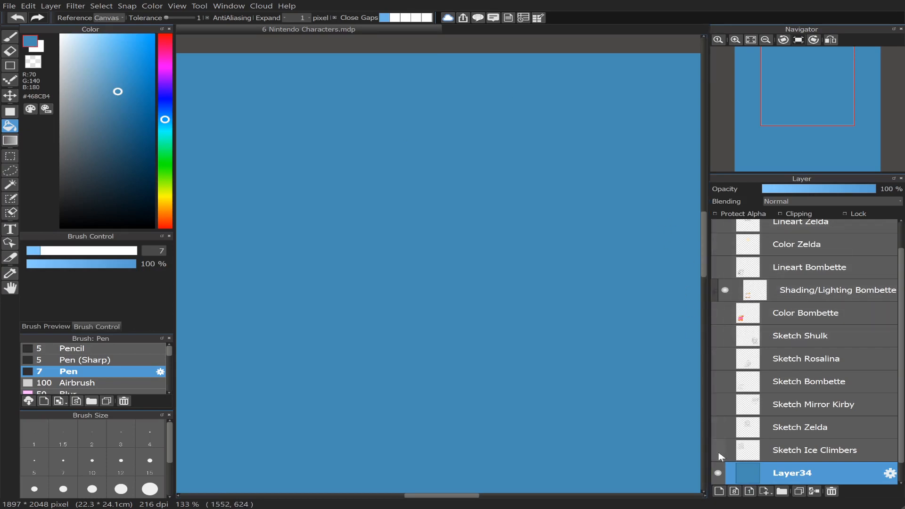
- Set the blue layer's opacity to 16% and show the template layer Layer1 again
scroll(821, 464, down, 1)
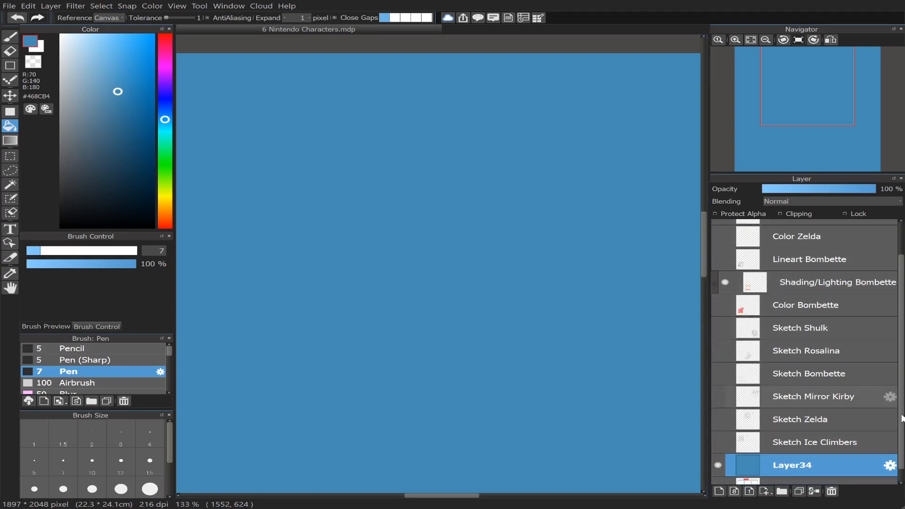
click(830, 460)
click(781, 189)
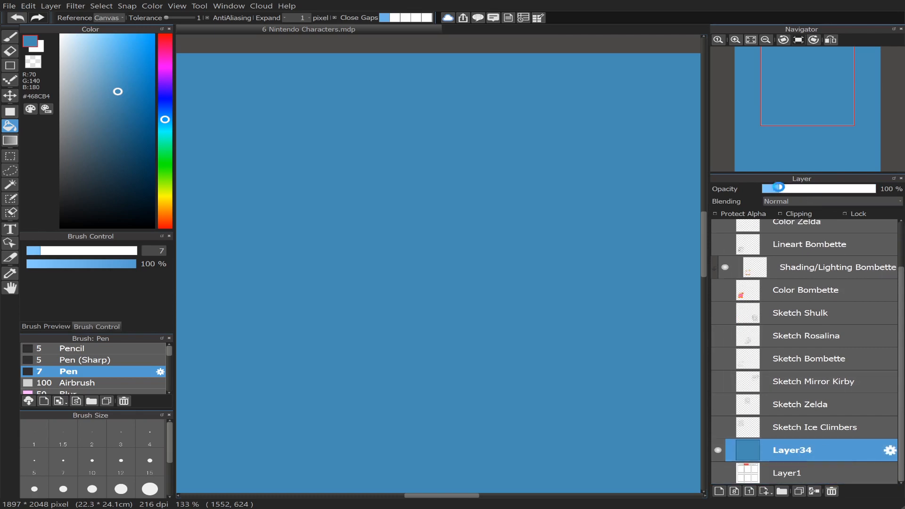
click(718, 472)
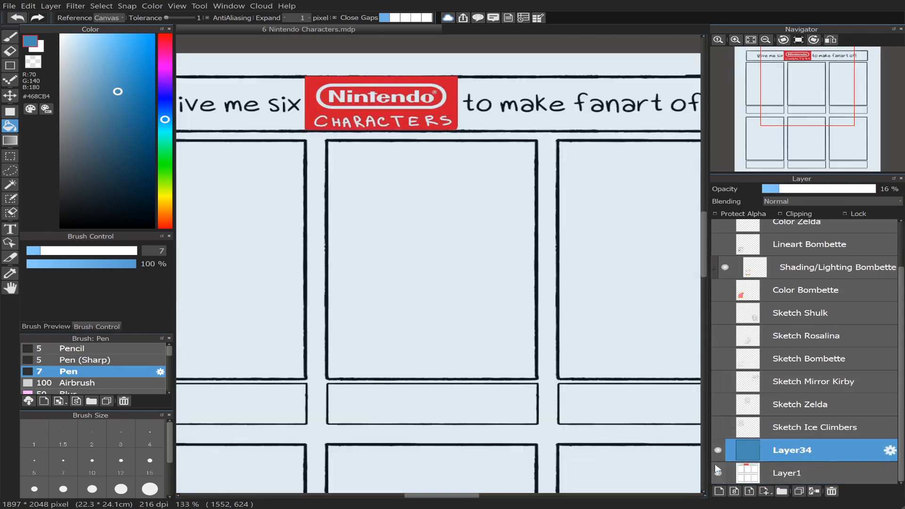
- Move the blue layer beneath Layer1 in the layer stack
click(817, 469)
click(802, 453)
drag(808, 486, 808, 485)
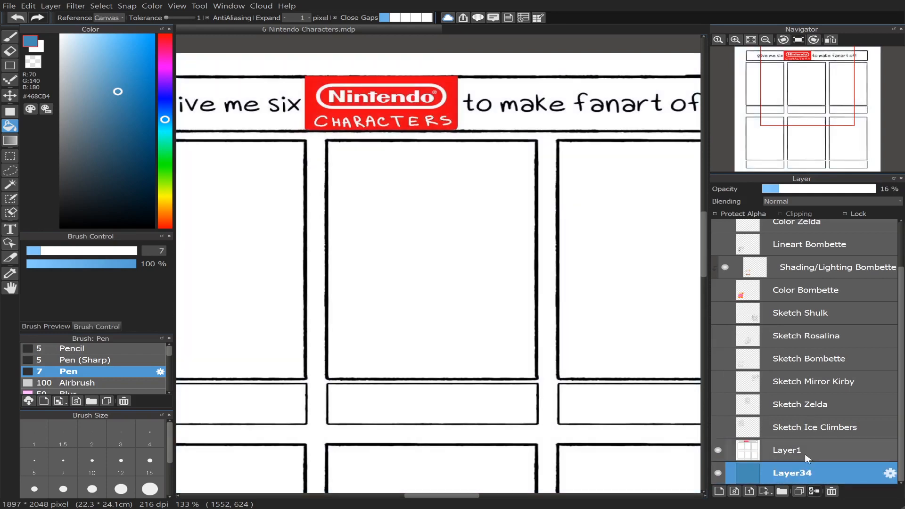
- Make Layer1 semi-transparent by lowering its opacity, and set the blue layer's opacity to 100%
click(808, 453)
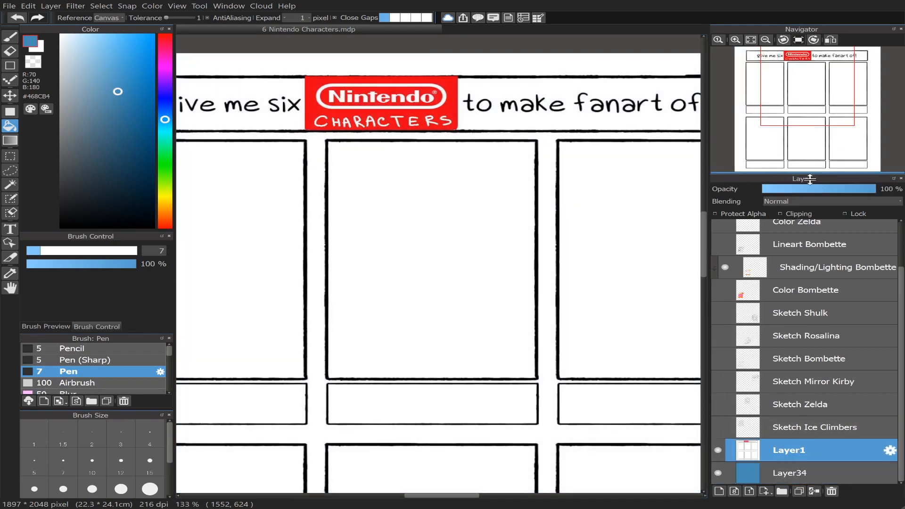
click(805, 189)
click(808, 473)
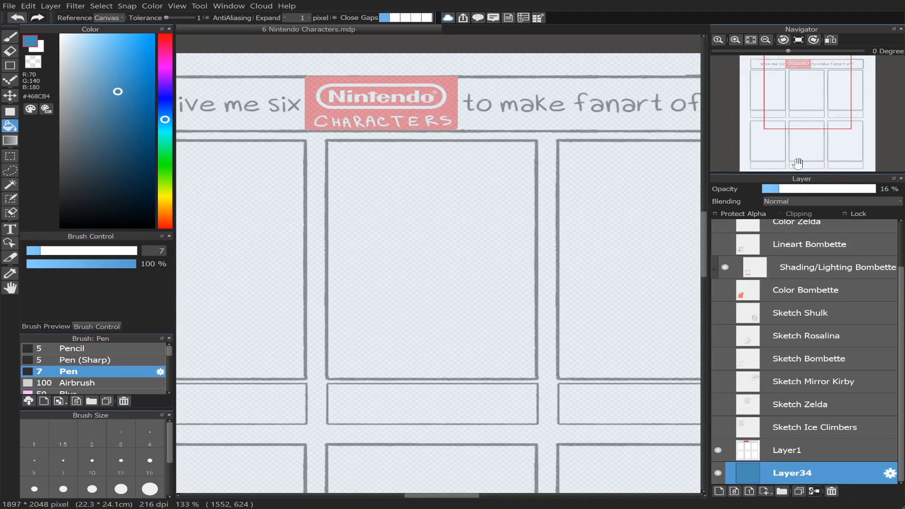
click(873, 188)
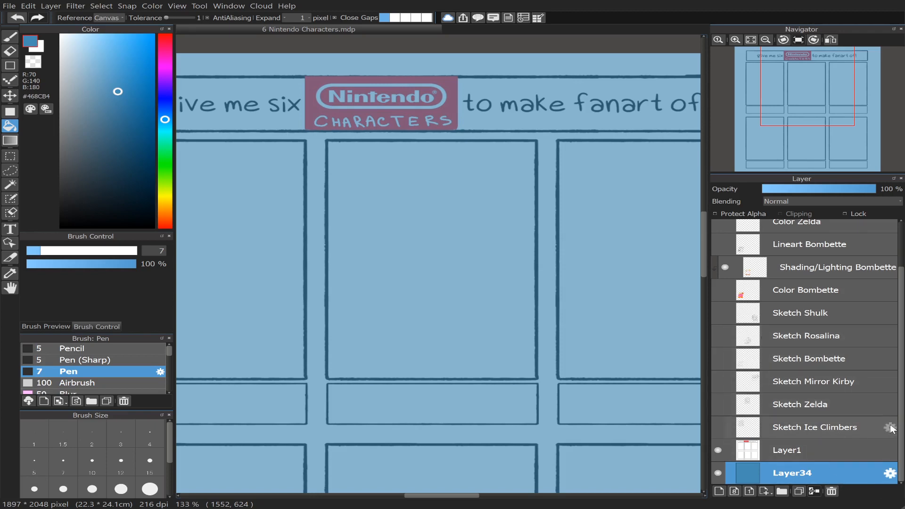
- Show all the character sketch layers from Sketch Ice Climbers up to Sketch Shulk, plus Color Bombette
mouse_move(903, 413)
mouse_down()
mouse_move(902, 392)
mouse_move(902, 415)
mouse_up()
click(718, 427)
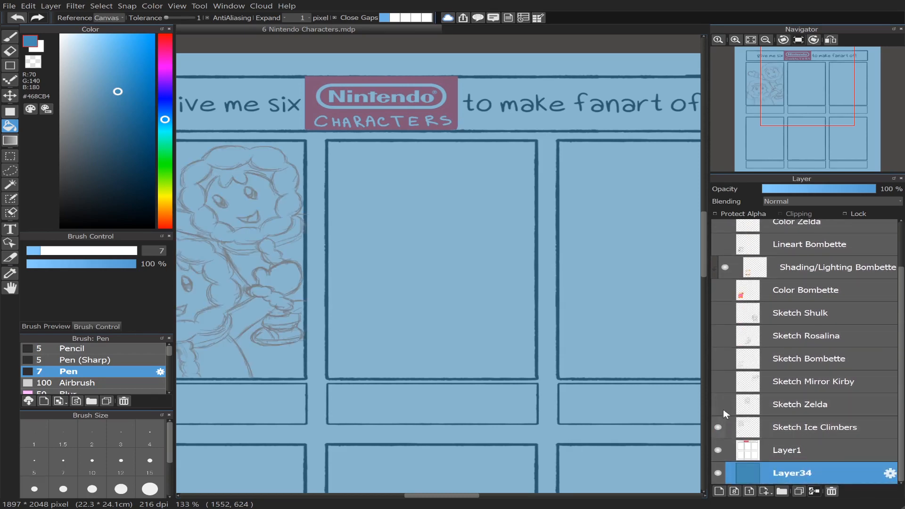
click(720, 382)
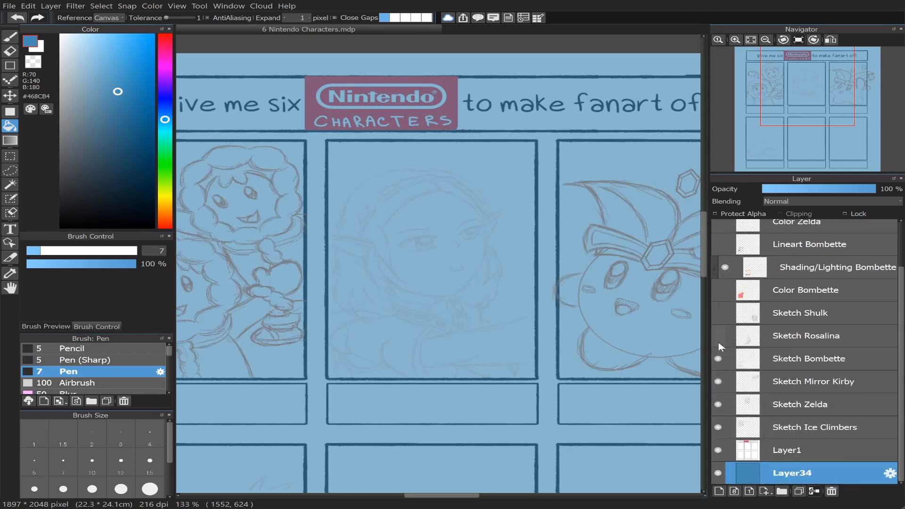
click(719, 336)
click(719, 313)
click(719, 290)
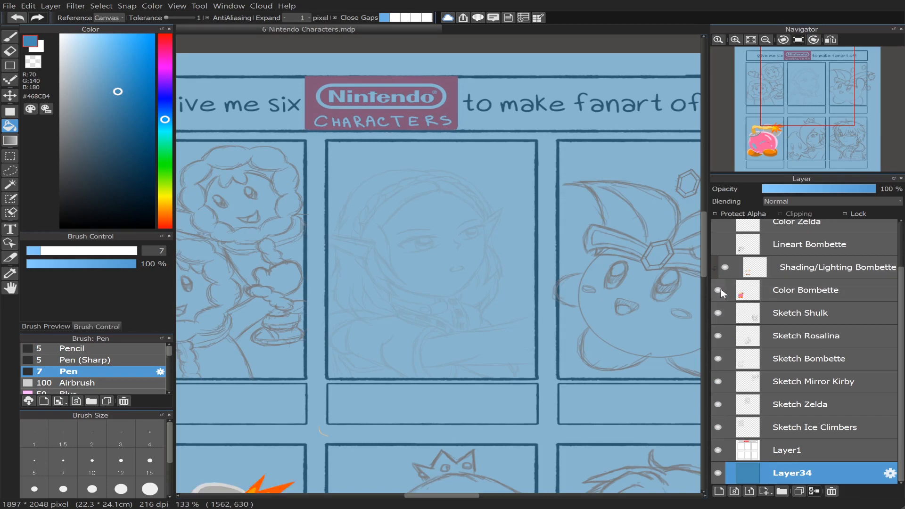
- Show the Lineart Bombette, Color Zelda, Lineart Zelda and Layer32 layers over the blue background
scroll(902, 283, up, 2)
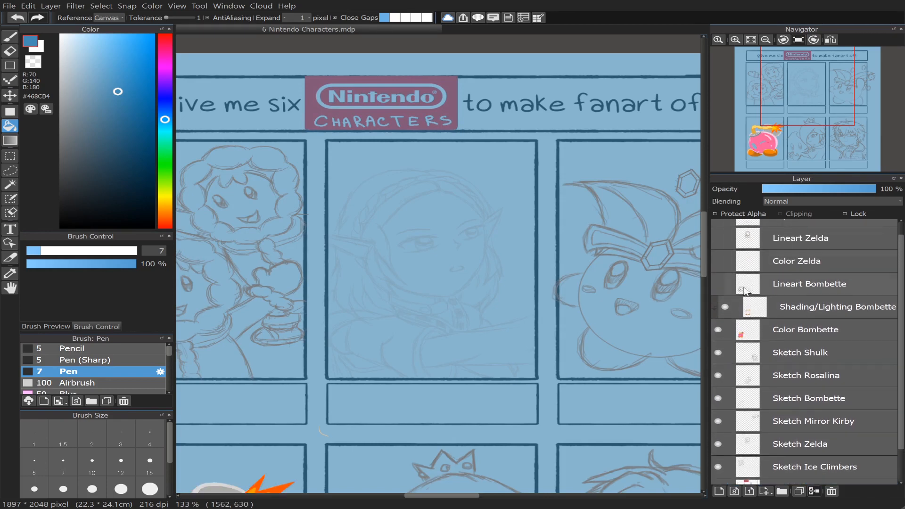
click(718, 284)
click(718, 260)
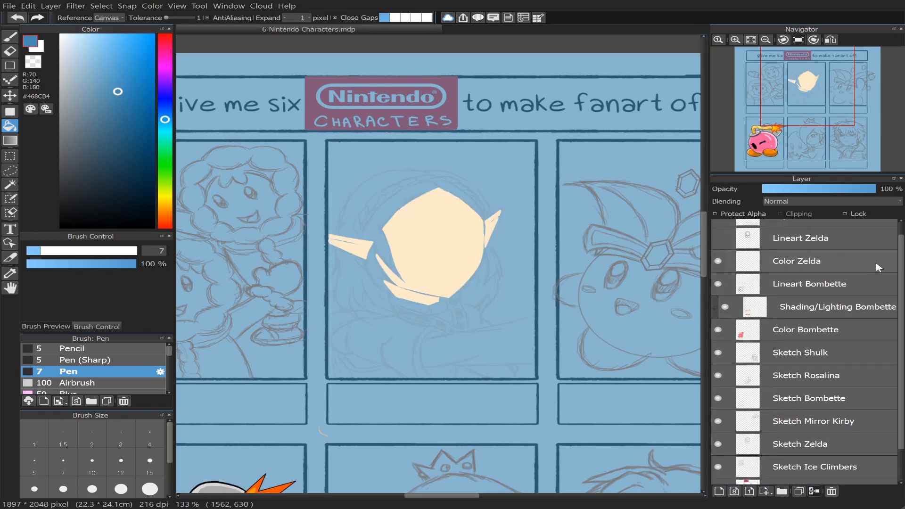
scroll(880, 229, up, 1)
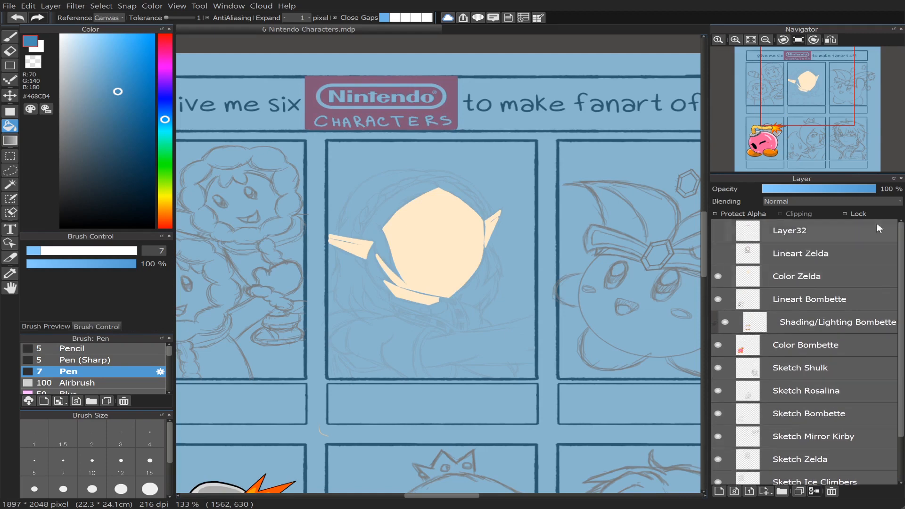
click(718, 254)
click(718, 230)
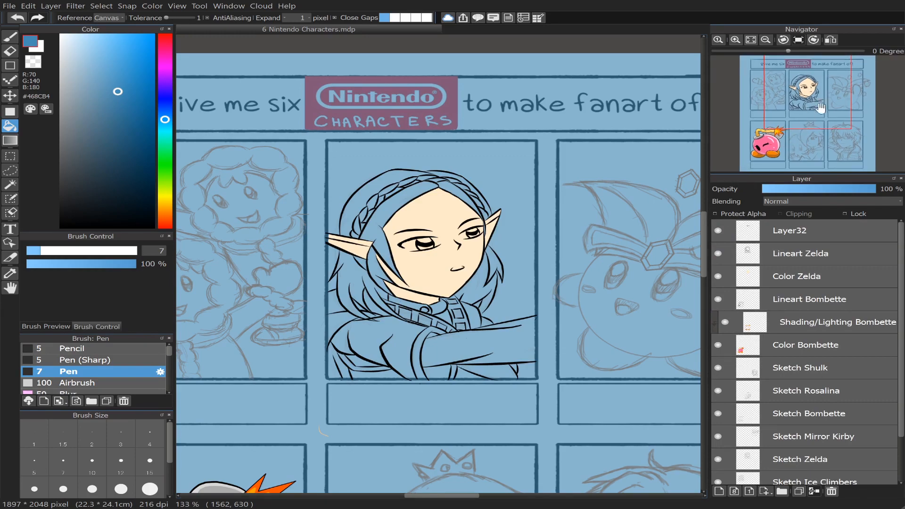
drag(809, 85, 803, 101)
scroll(804, 100, up, 5)
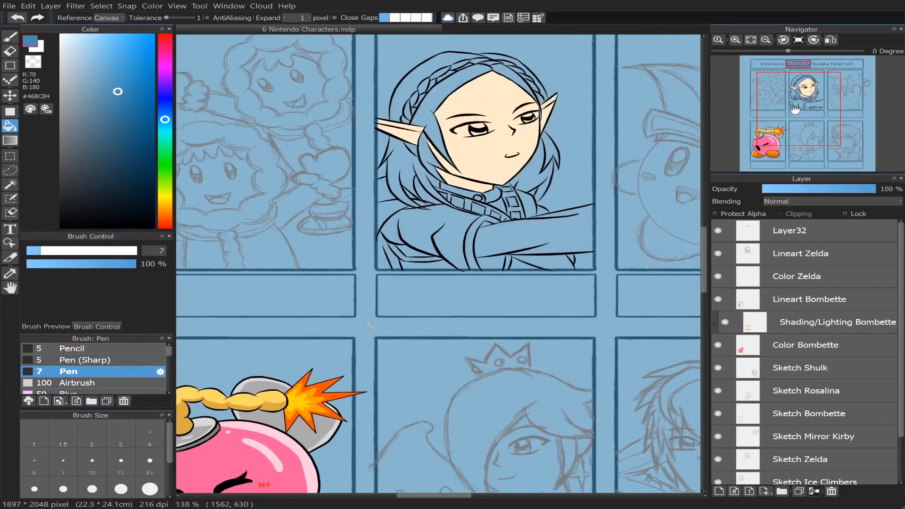
scroll(801, 97, up, 2)
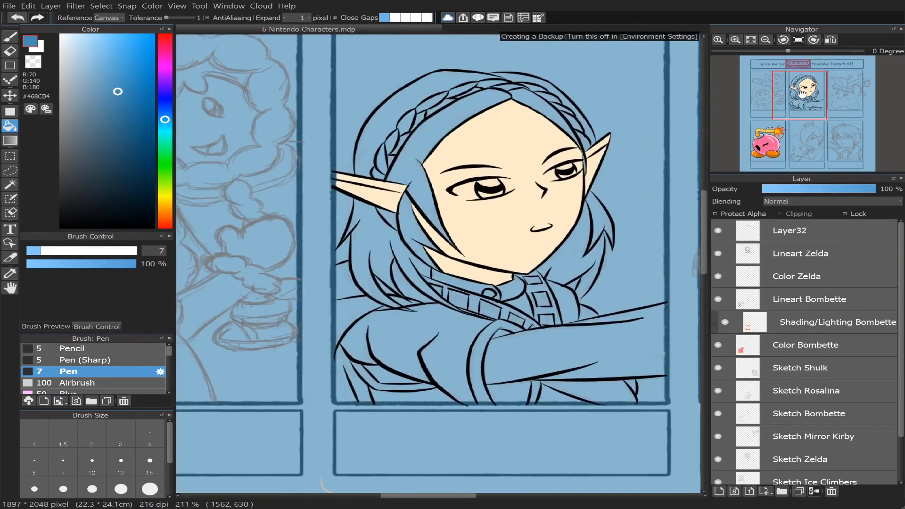
- Hide the Sketch Zelda layer and make Color Zelda the active layer
scroll(808, 98, up, 3)
drag(809, 97, 809, 91)
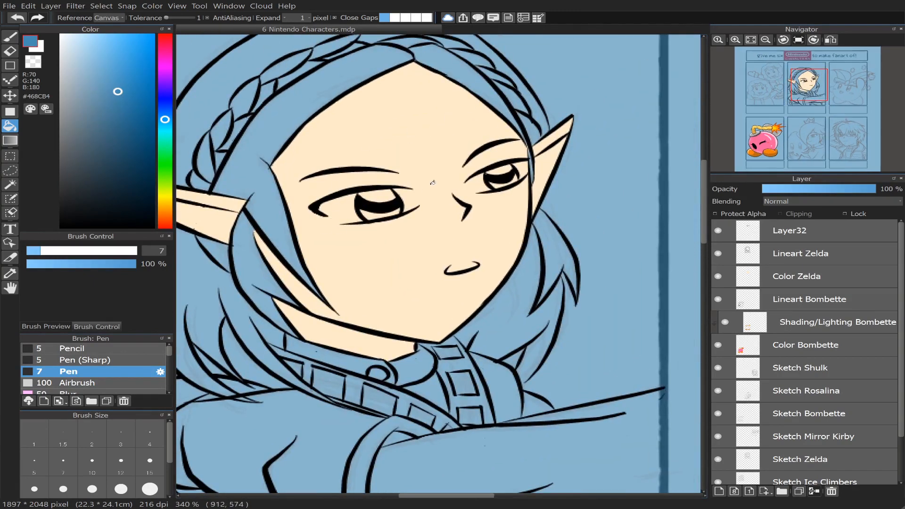
mouse_move(903, 322)
mouse_down()
mouse_move(903, 338)
mouse_move(904, 321)
mouse_up()
click(719, 253)
click(719, 253)
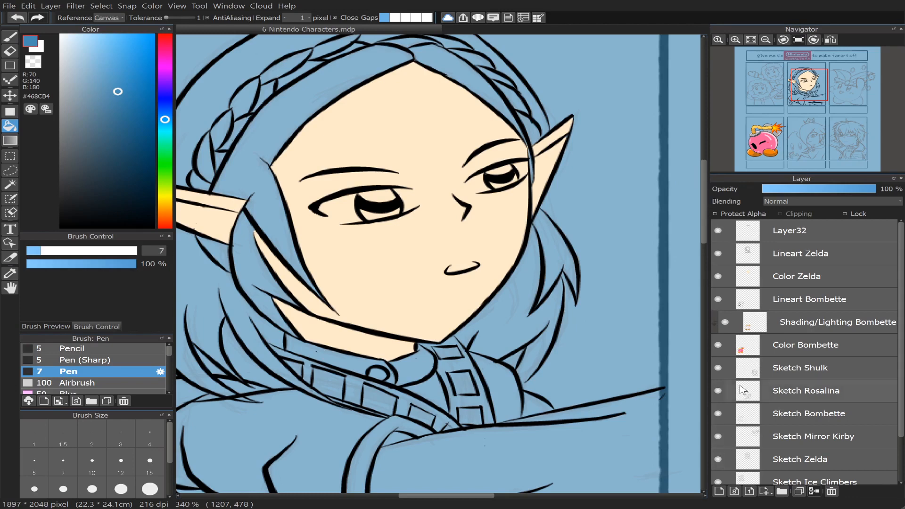
click(718, 461)
click(785, 278)
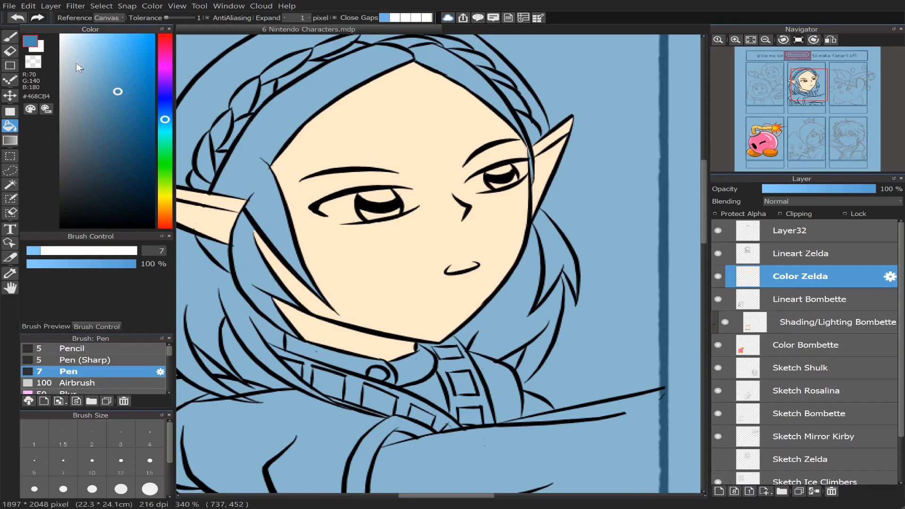
- Paint the upper part of both of Zelda's irises white (#FFFFFF) with the Pen at size 9.7
click(33, 44)
click(10, 38)
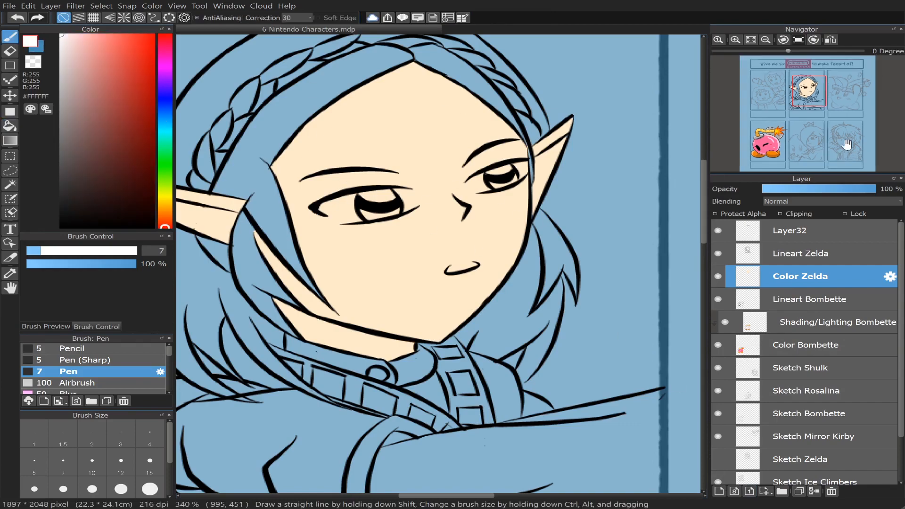
scroll(811, 97, up, 2)
drag(808, 95, 810, 88)
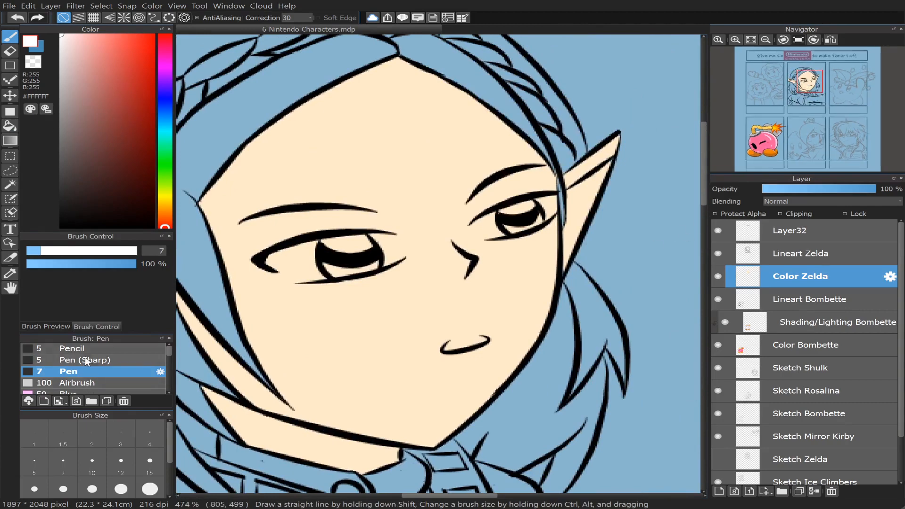
drag(47, 254, 55, 254)
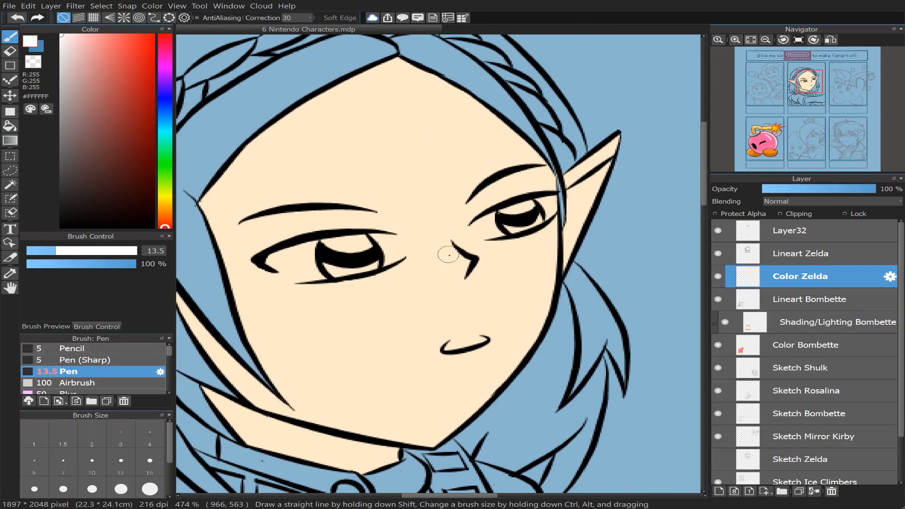
drag(346, 245, 325, 241)
key(ctrl+z)
drag(56, 254, 49, 253)
mouse_move(330, 244)
mouse_down()
mouse_move(347, 250)
mouse_move(334, 241)
mouse_move(362, 238)
mouse_up()
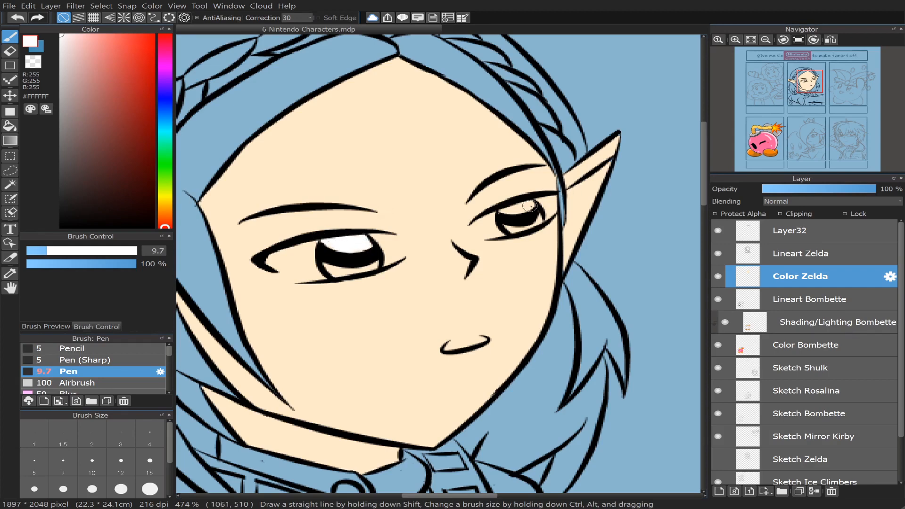
mouse_move(502, 212)
mouse_down()
mouse_move(531, 203)
mouse_move(505, 212)
mouse_up()
- Paint the lower part of both of Zelda's irises bright blue (#17B9E2)
scroll(807, 125, down, 2)
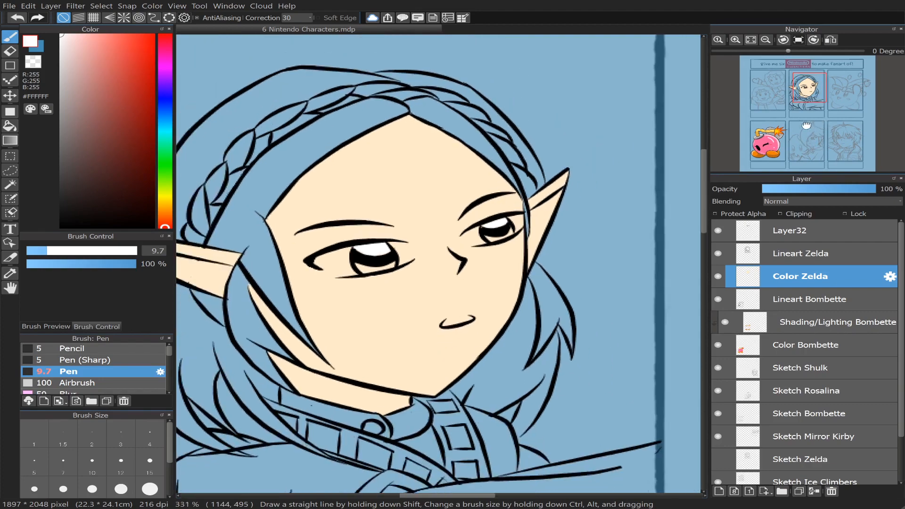
scroll(807, 126, up, 1)
drag(811, 91, 804, 89)
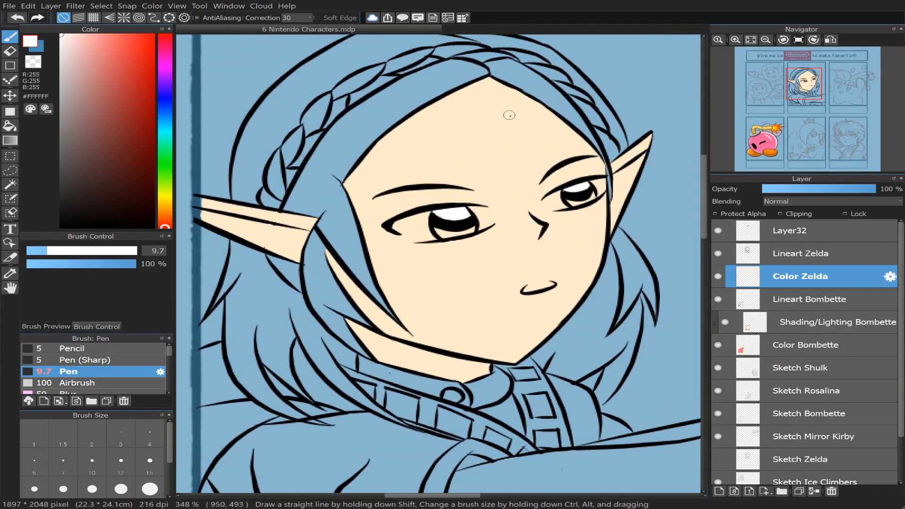
scroll(807, 84, up, 2)
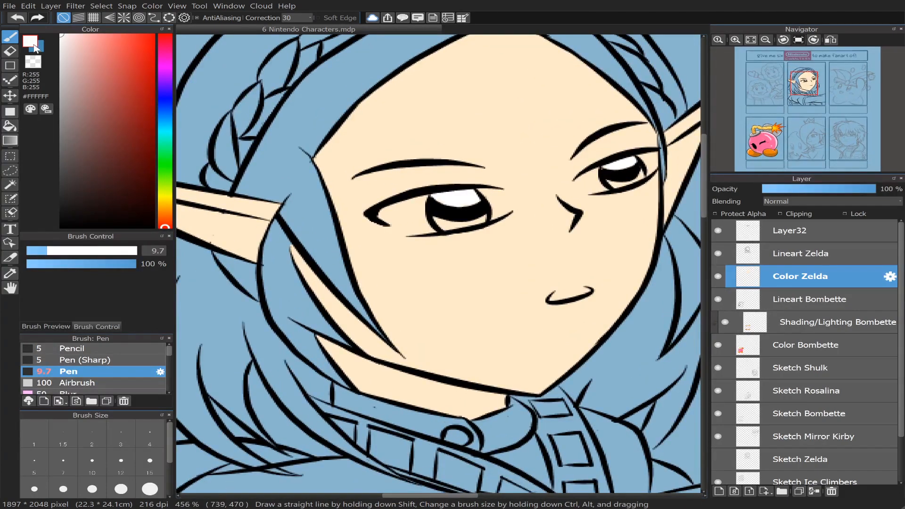
key(x)
drag(165, 121, 166, 128)
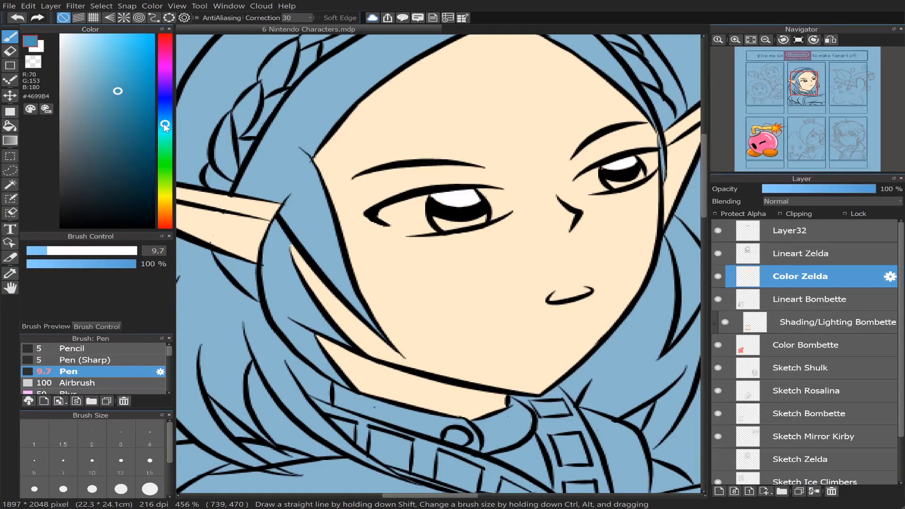
drag(117, 95, 150, 48)
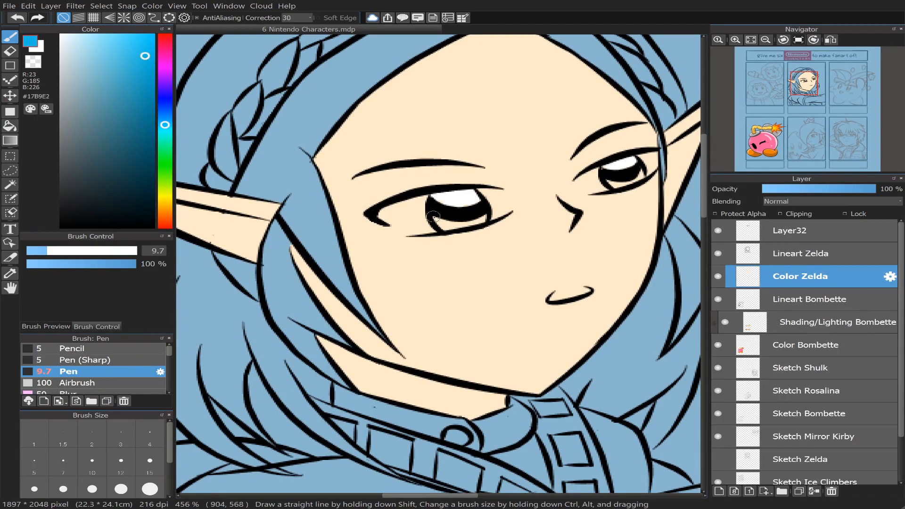
mouse_move(437, 218)
mouse_down()
mouse_move(455, 223)
mouse_move(440, 220)
mouse_move(480, 216)
mouse_up()
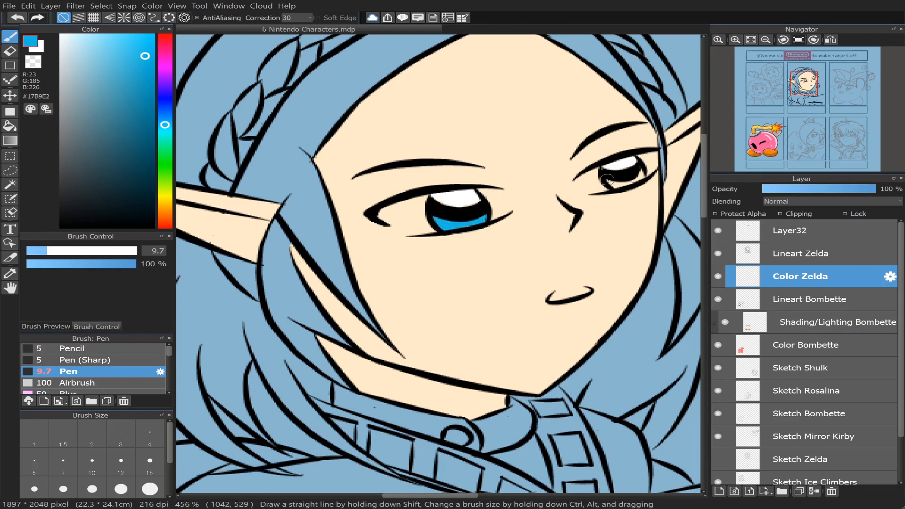
drag(608, 178, 639, 173)
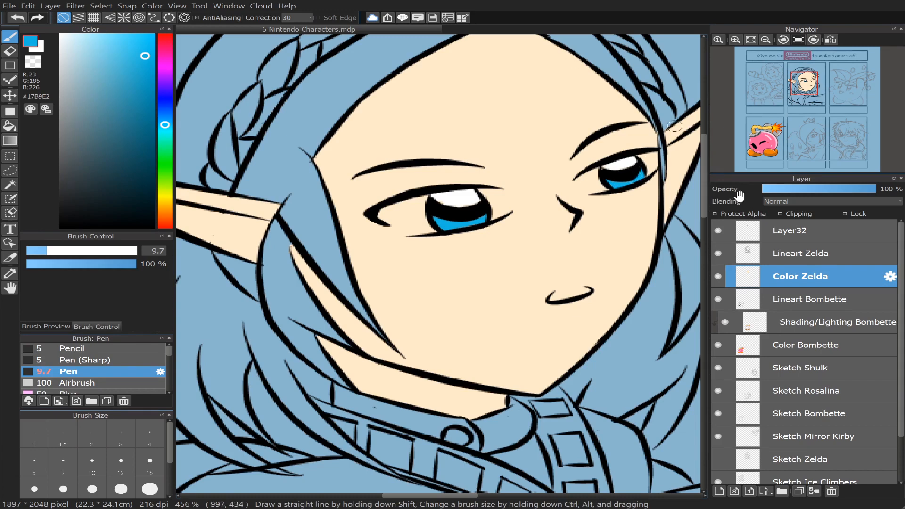
- Add a new layer above Color Zelda and paint the whites of Zelda's eyes on it in white (#FFFFFF)
click(718, 493)
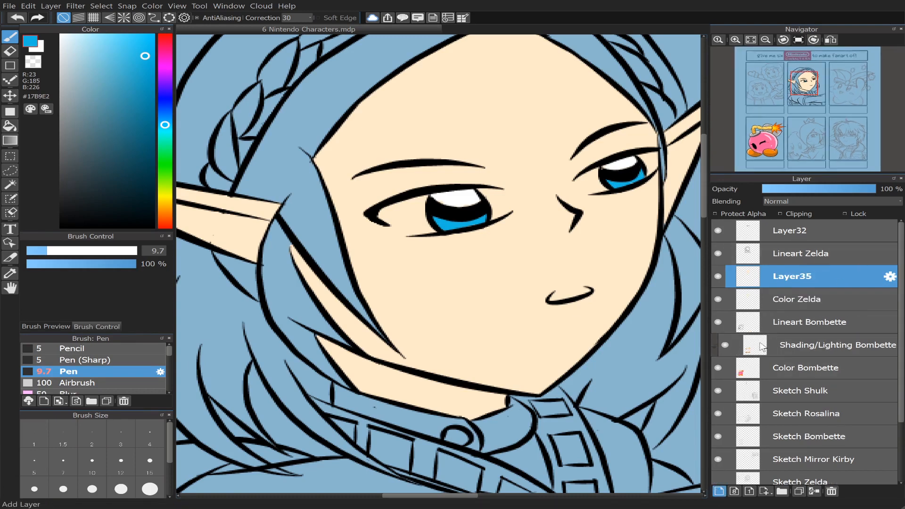
click(31, 40)
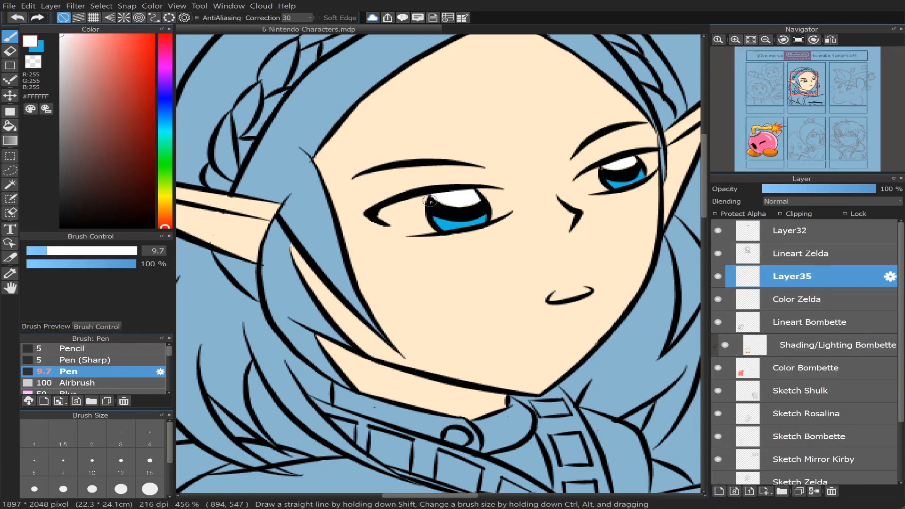
drag(379, 215, 420, 199)
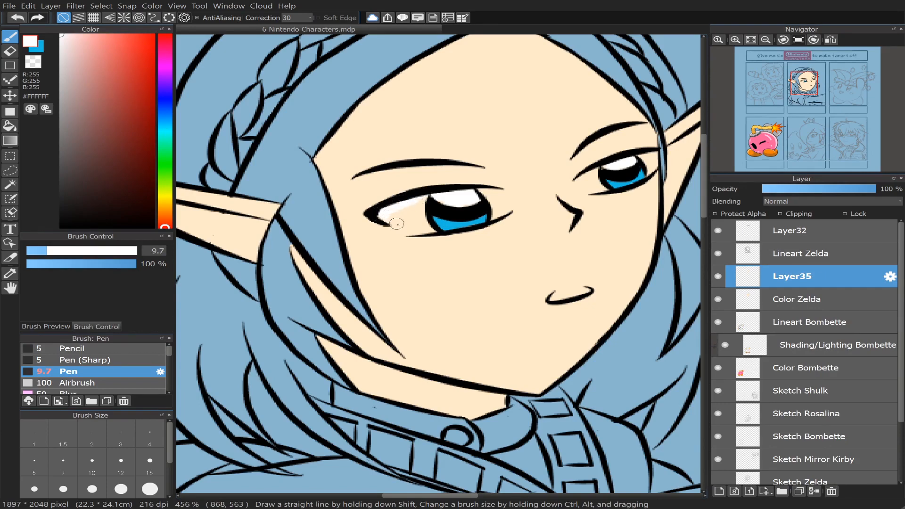
mouse_move(410, 229)
mouse_down()
mouse_move(387, 222)
mouse_move(430, 226)
mouse_move(422, 198)
mouse_move(409, 222)
mouse_move(387, 215)
mouse_move(409, 217)
mouse_move(396, 212)
mouse_up()
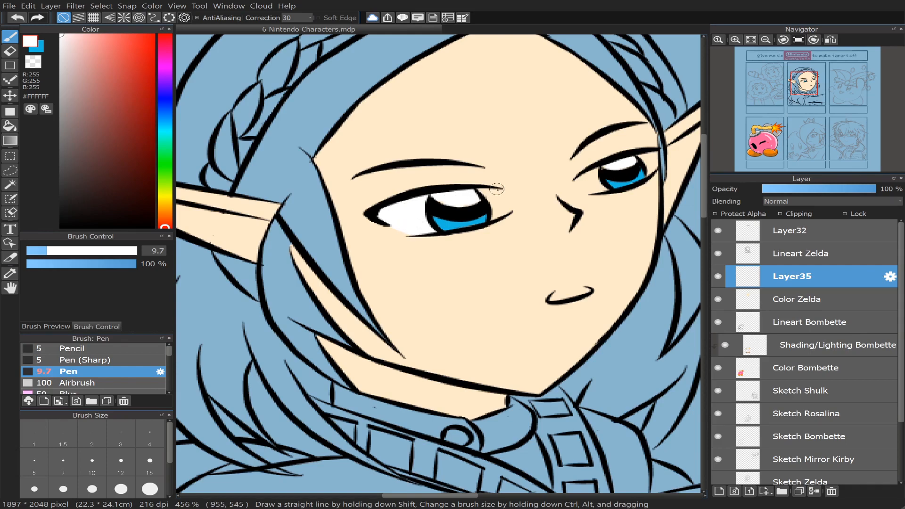
mouse_move(479, 189)
mouse_down()
mouse_move(496, 211)
mouse_move(478, 190)
mouse_move(491, 196)
mouse_move(490, 220)
mouse_move(482, 188)
mouse_move(501, 199)
mouse_move(499, 213)
mouse_move(499, 193)
mouse_move(499, 214)
mouse_move(500, 190)
mouse_move(496, 214)
mouse_up()
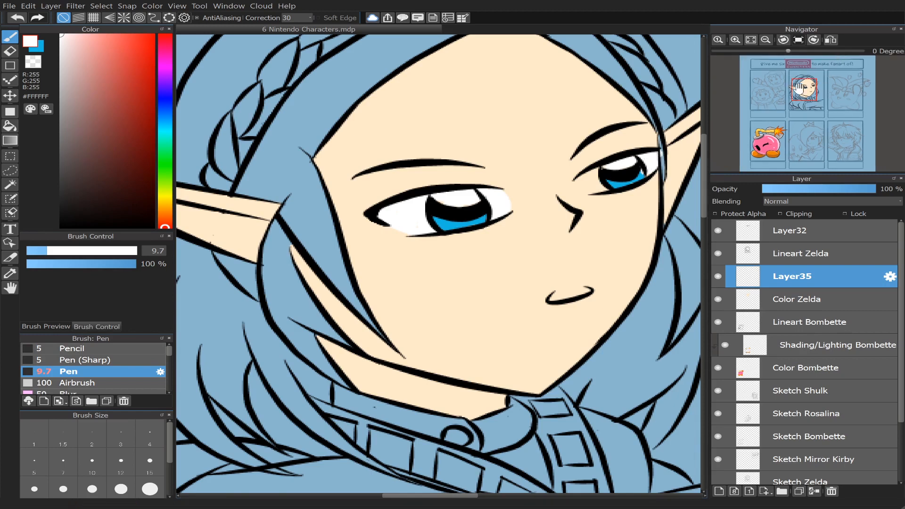
- Fill the far eye's inner corner with white on the mirrored canvas, restore the orientation, and merge the new layer into Color Zelda
drag(800, 86, 811, 84)
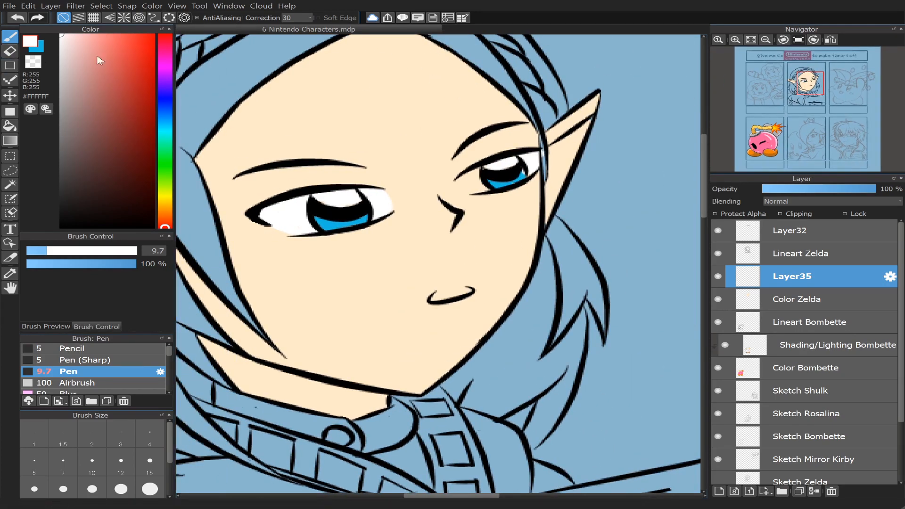
click(10, 51)
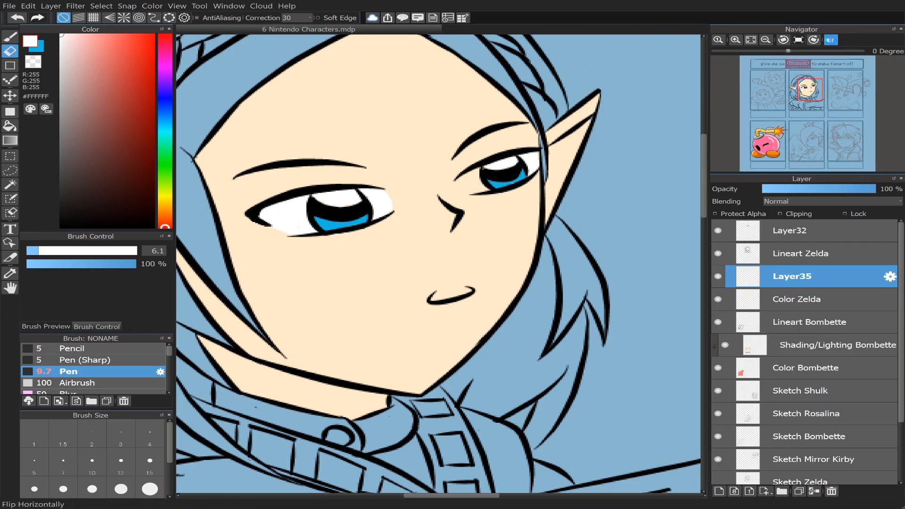
click(831, 40)
click(10, 36)
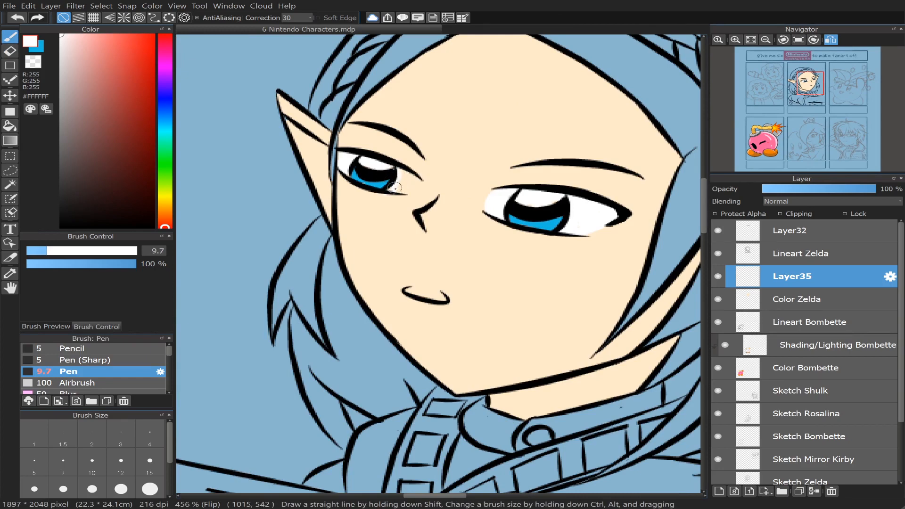
mouse_move(401, 192)
mouse_down()
mouse_move(417, 181)
mouse_move(405, 179)
mouse_up()
click(832, 39)
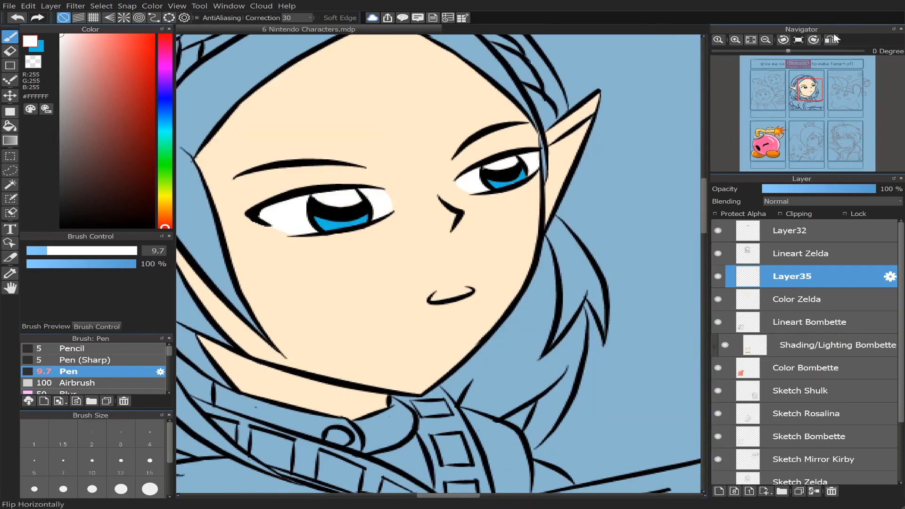
scroll(816, 132, down, 2)
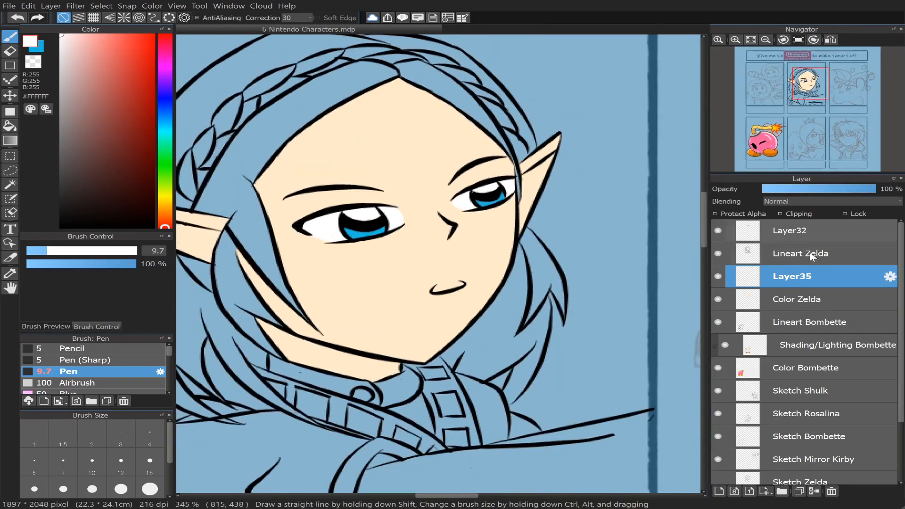
click(815, 492)
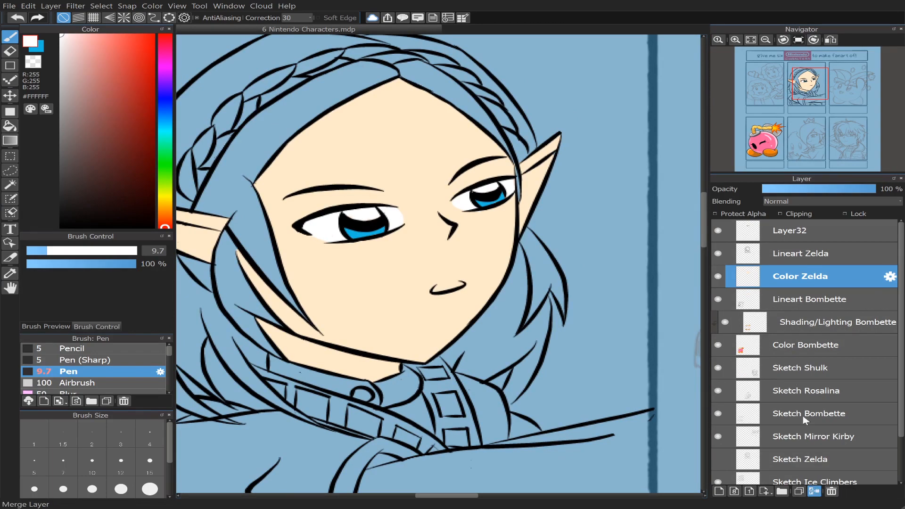
- Paint Zelda's lips light pink (#FF86A1) on the Color Zelda layer
scroll(809, 108, up, 1)
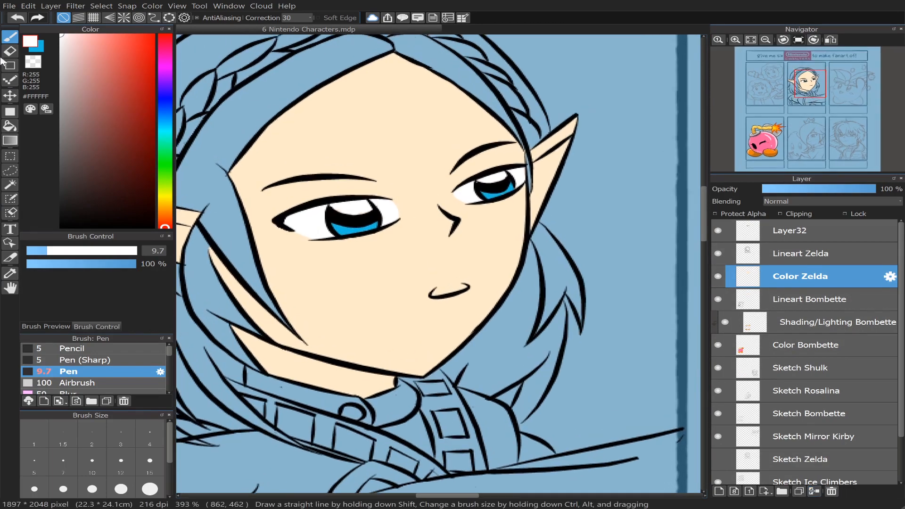
scroll(819, 112, up, 1)
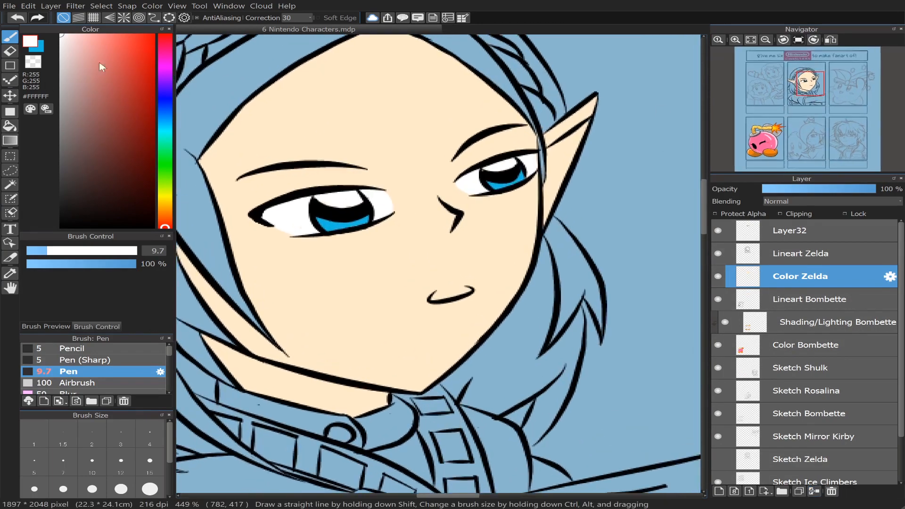
click(165, 46)
drag(129, 61, 105, 33)
click(165, 43)
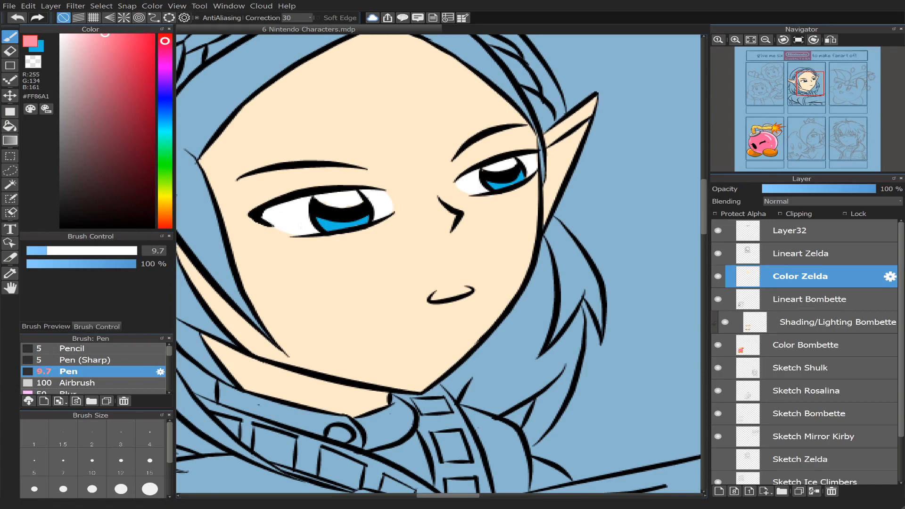
drag(440, 296, 468, 290)
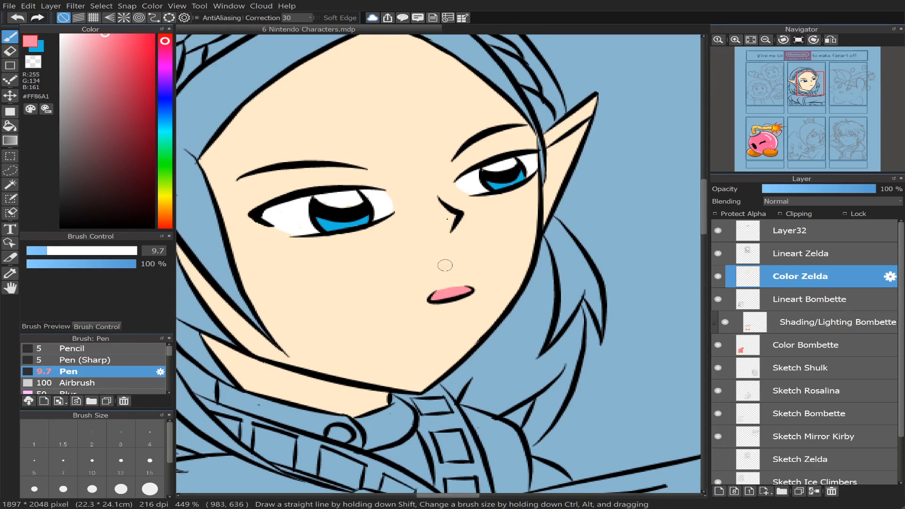
- Repaint Zelda's lips in a deeper pink (#EB5677)
scroll(814, 113, down, 4)
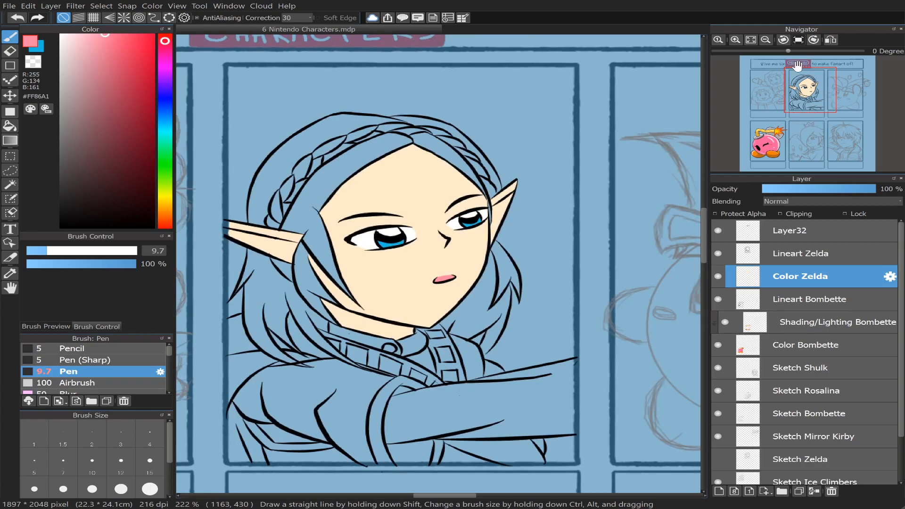
click(816, 92)
drag(816, 92, 802, 97)
scroll(803, 94, up, 3)
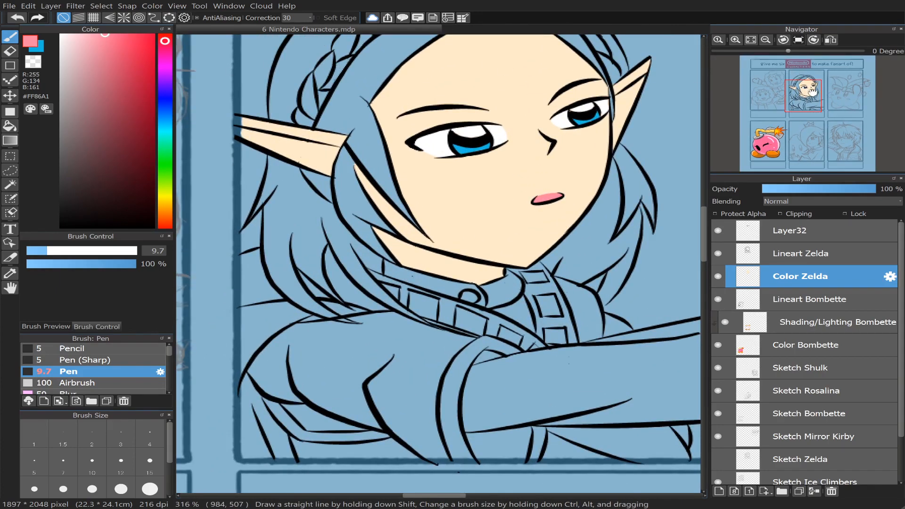
scroll(810, 97, up, 1)
scroll(810, 97, up, 4)
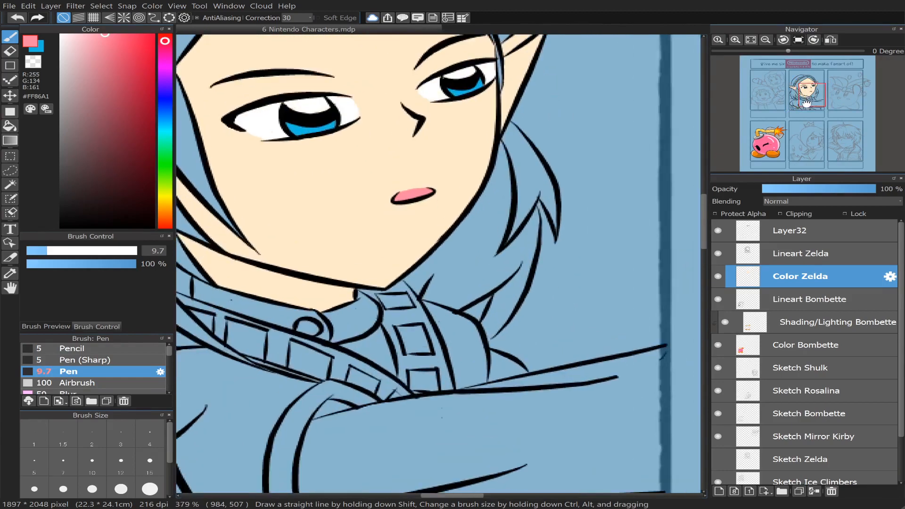
drag(107, 37, 120, 49)
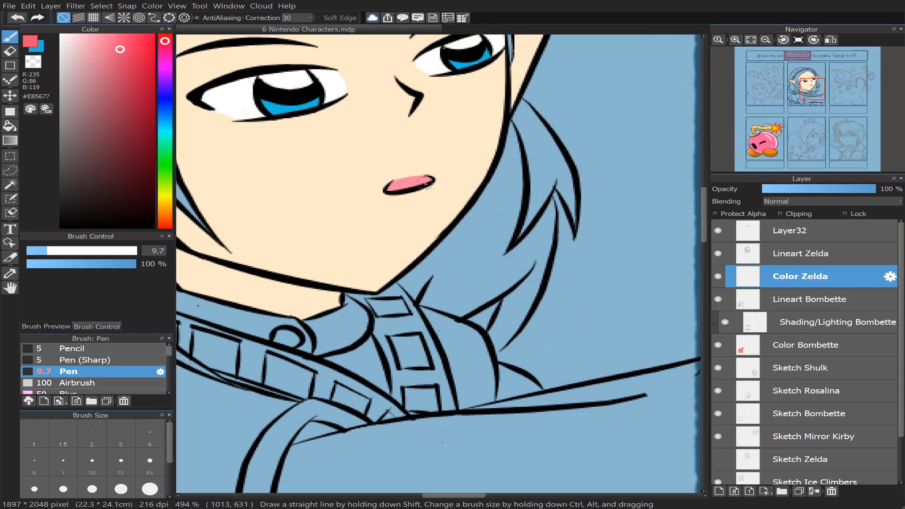
mouse_move(402, 185)
mouse_down()
mouse_move(392, 188)
mouse_move(423, 181)
mouse_move(415, 180)
mouse_up()
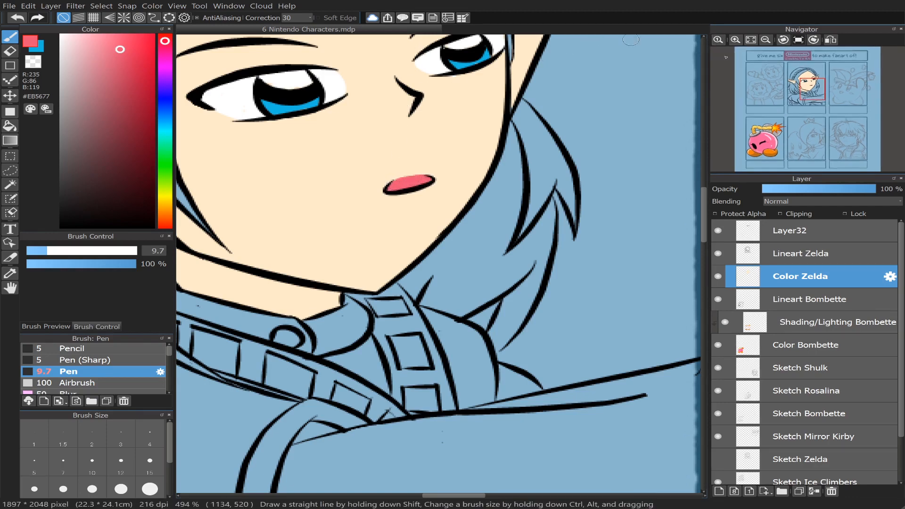
scroll(830, 126, down, 4)
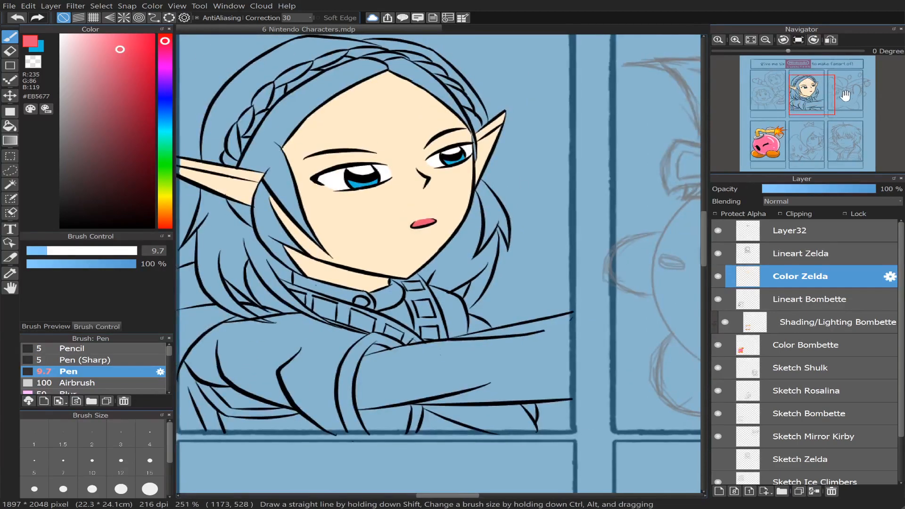
- Add a new layer above Color Zelda and make the Color Zelda layer active again
drag(806, 102, 807, 91)
scroll(809, 101, up, 1)
scroll(808, 102, up, 1)
scroll(808, 95, down, 2)
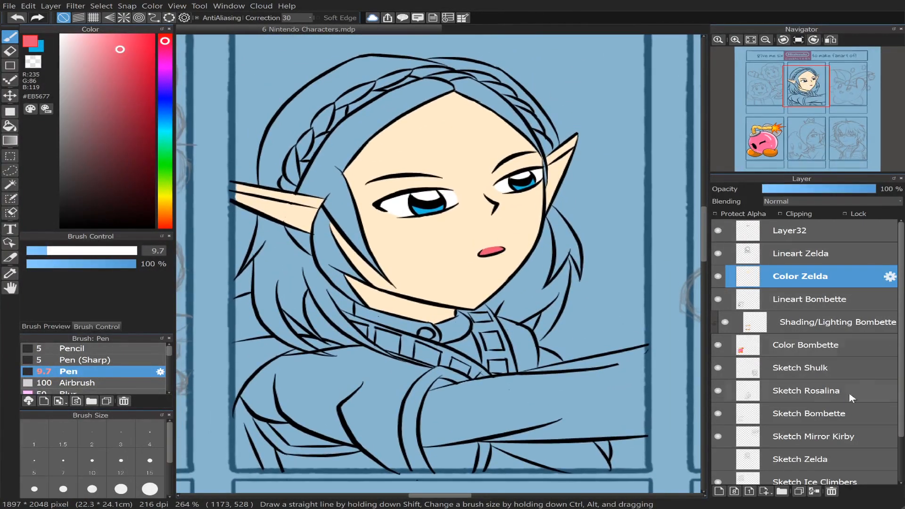
click(718, 491)
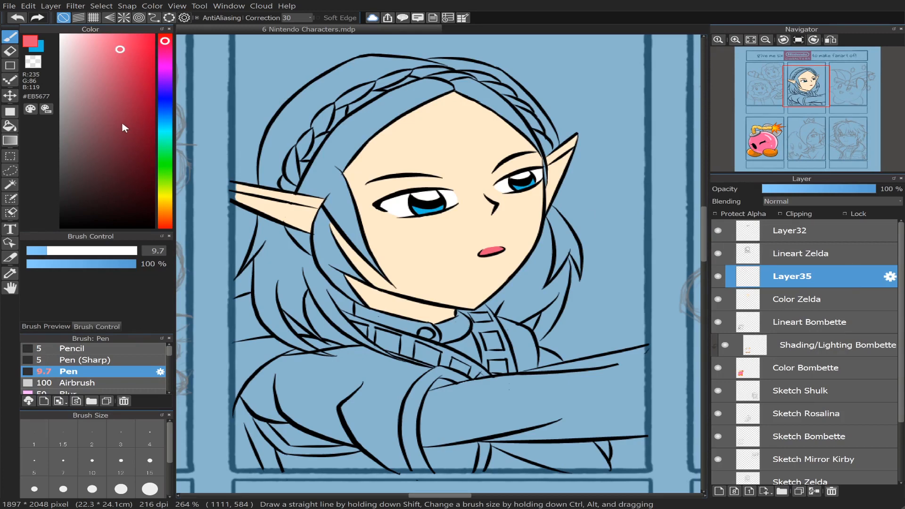
click(808, 300)
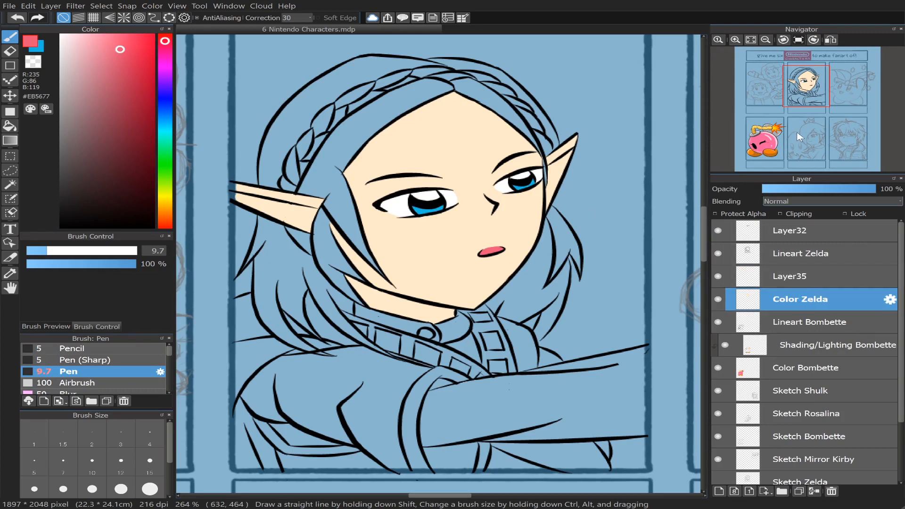
- Bucket-fill the far-side patterned collar band, around its squares, and the clothing behind it in near-black (#1E1E1E) on Color Zelda
scroll(809, 111, up, 3)
drag(810, 99, 809, 101)
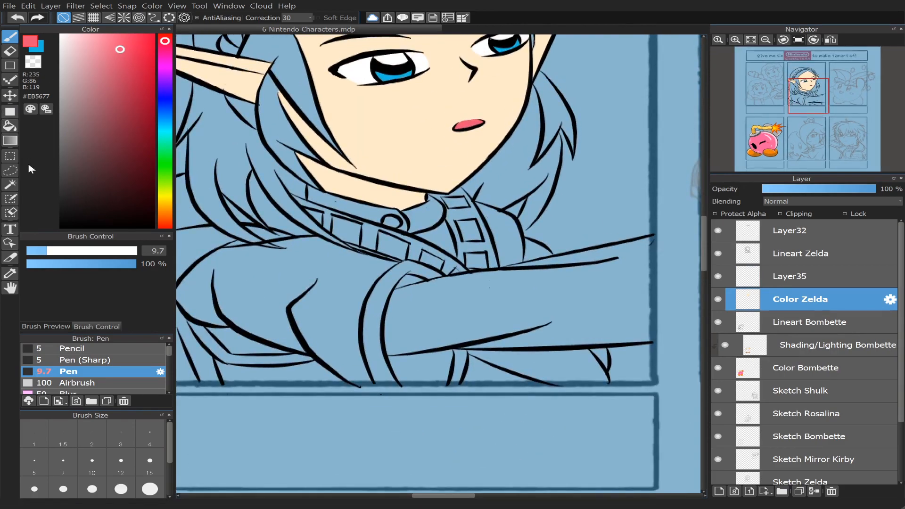
click(66, 158)
drag(66, 161, 61, 206)
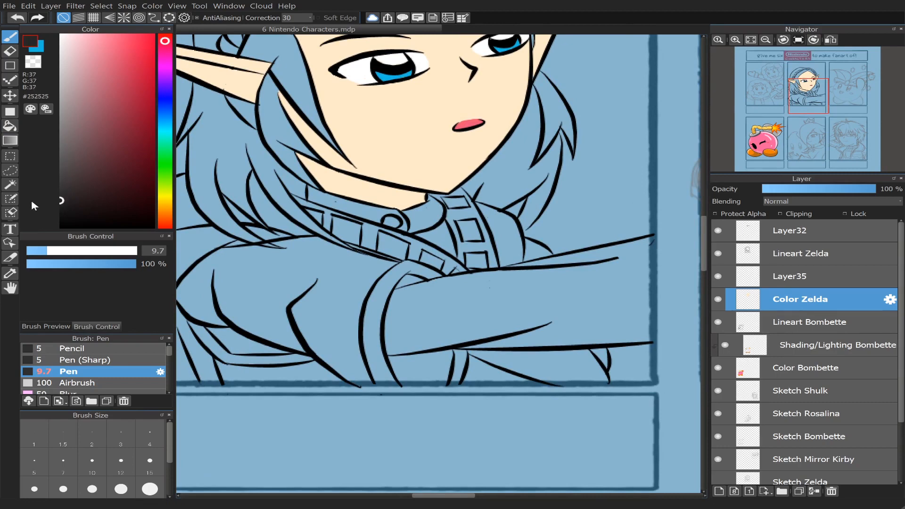
click(10, 126)
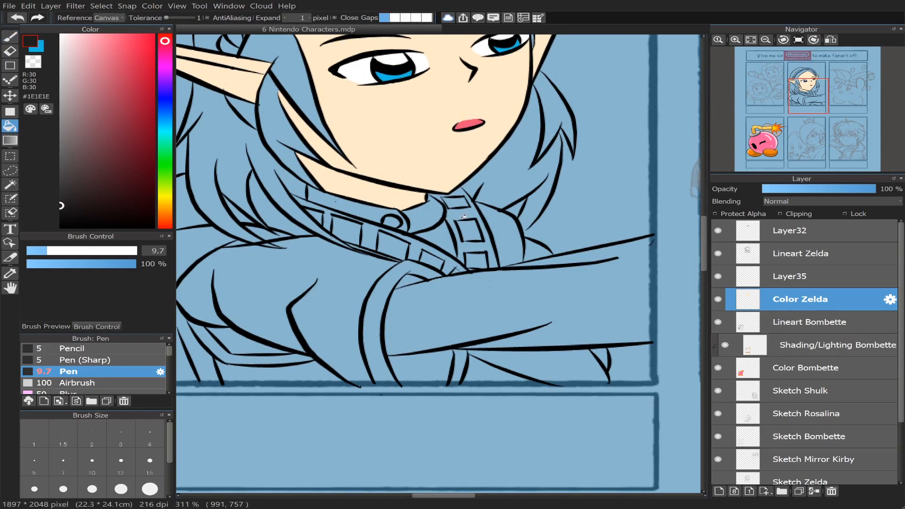
click(464, 214)
click(456, 193)
click(491, 239)
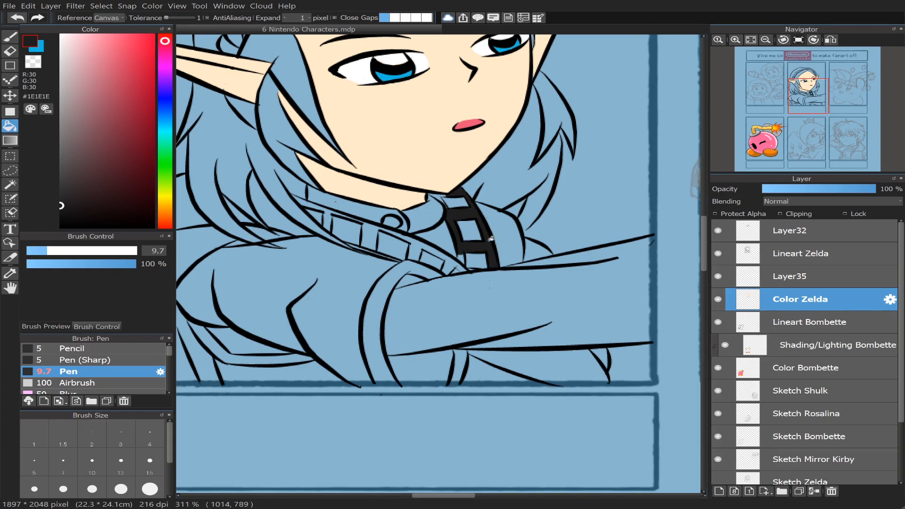
click(519, 228)
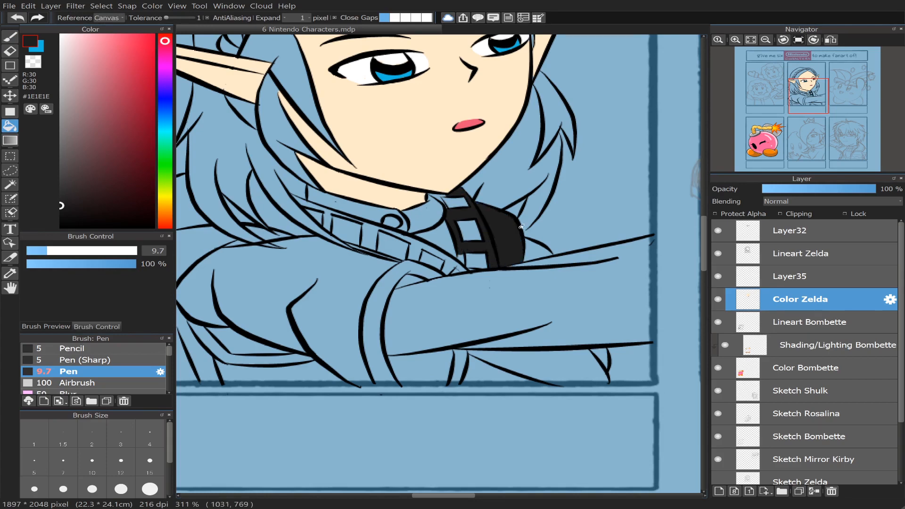
click(534, 246)
- Fill the near-side collar band around its square patches, plus the remaining far-band gap, in the same near-black
scroll(829, 99, up, 4)
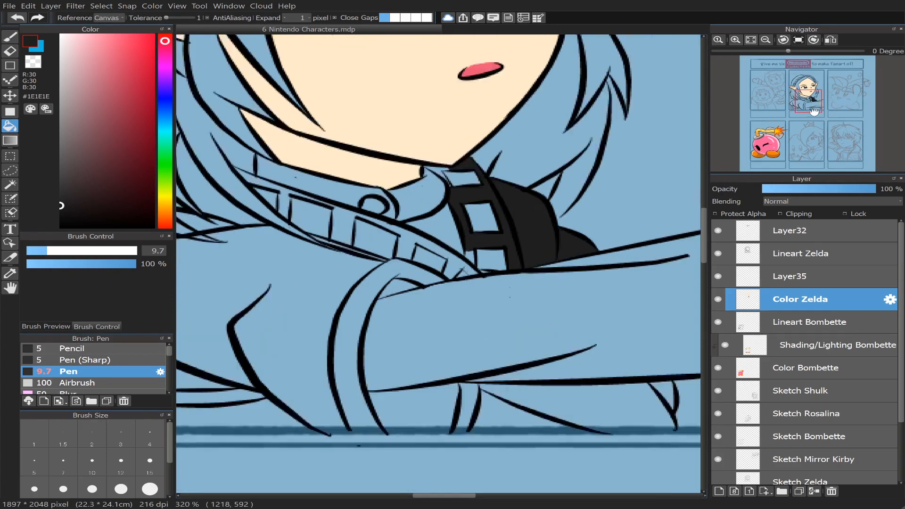
click(441, 128)
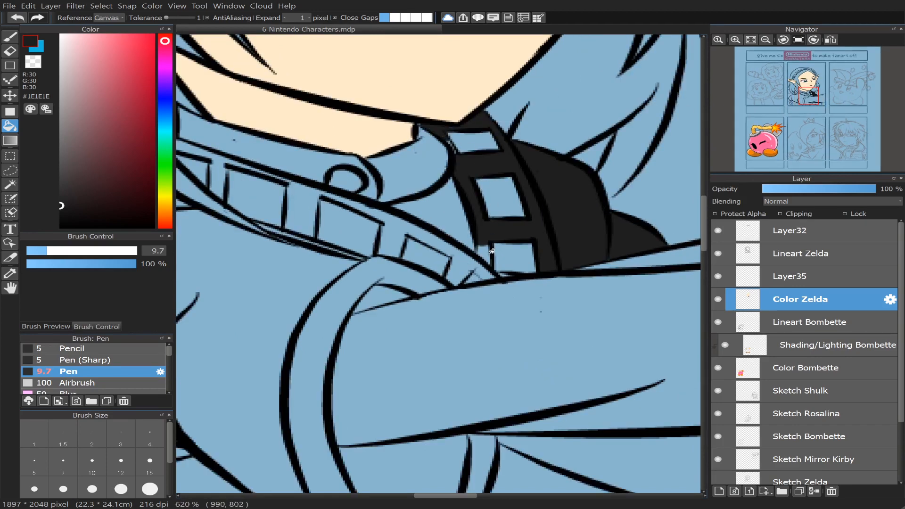
click(488, 252)
click(455, 262)
click(330, 201)
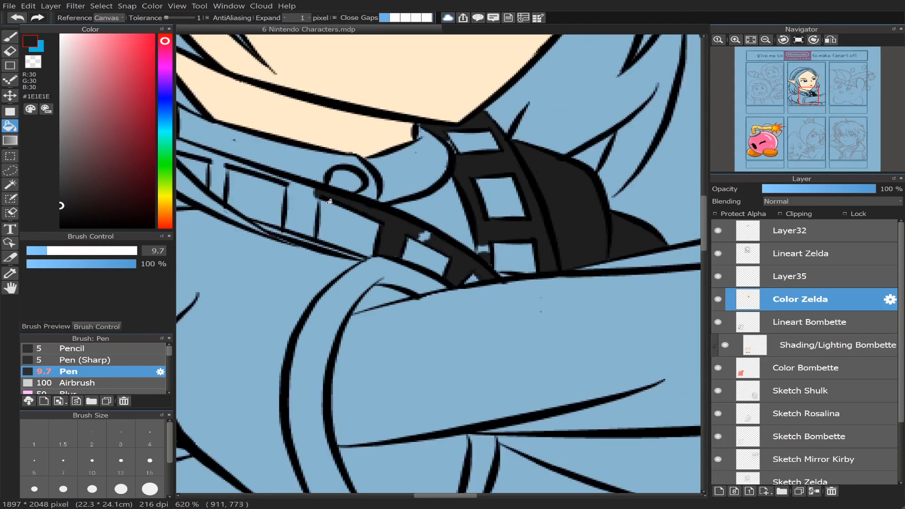
click(307, 202)
drag(812, 102, 808, 100)
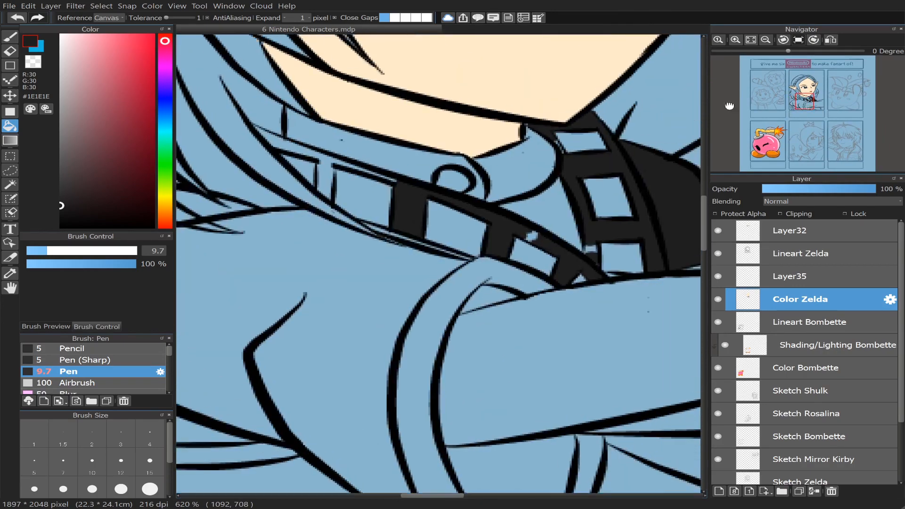
click(298, 147)
click(327, 177)
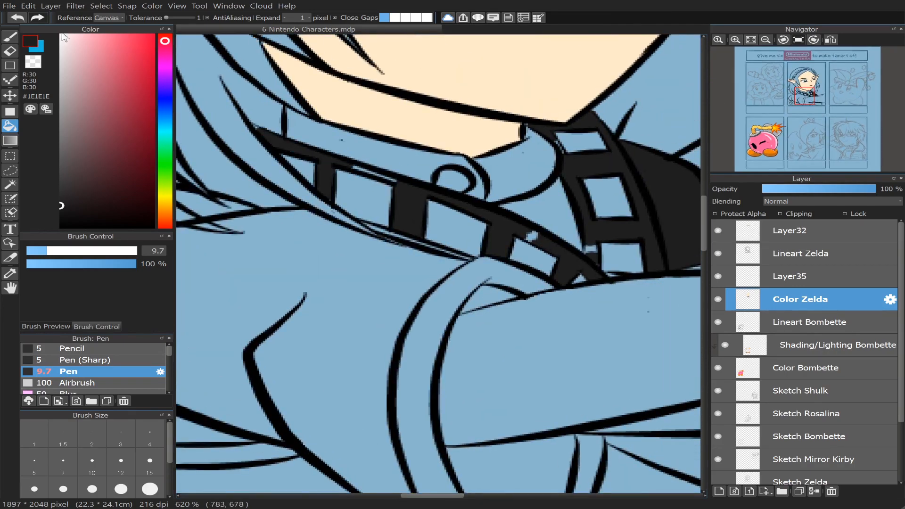
- Paint over the unfilled gaps along the collar bands' edges with the Pen at sizes 6.5 and 4.1
key(b)
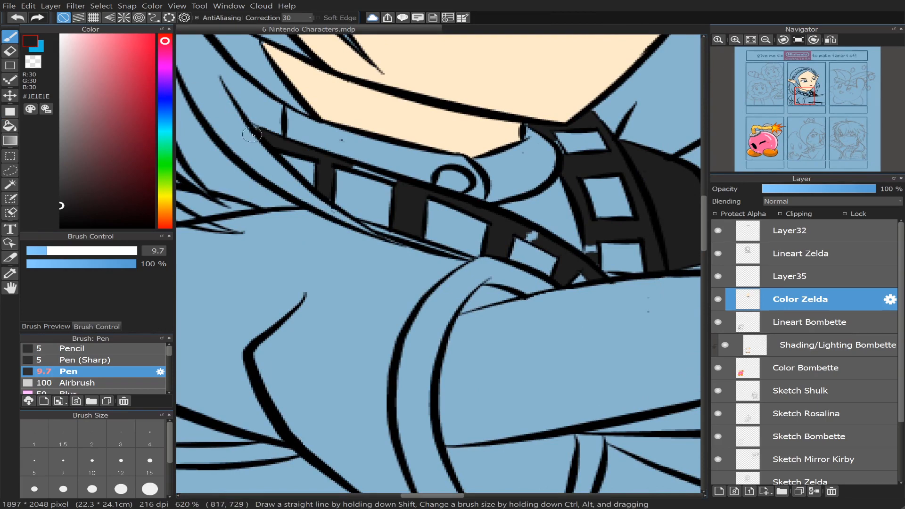
click(40, 251)
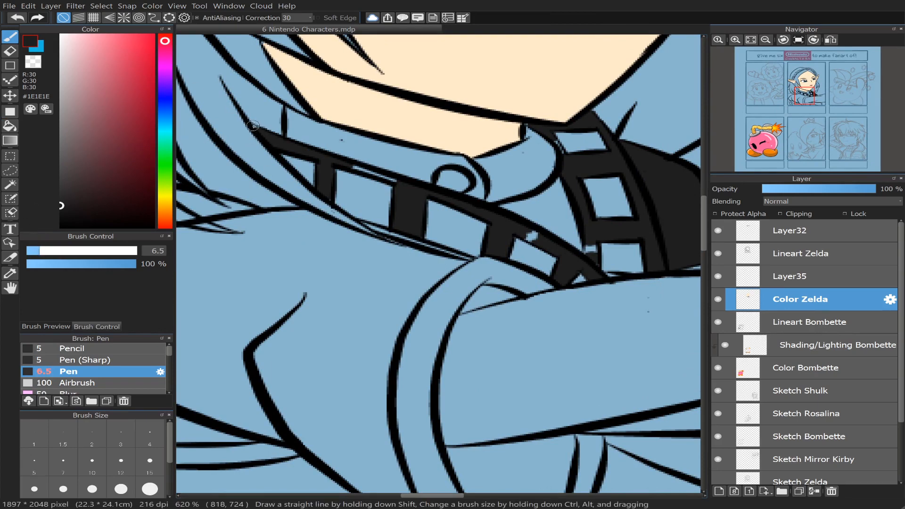
drag(350, 168, 378, 174)
drag(353, 166, 386, 177)
drag(366, 225, 400, 236)
click(34, 251)
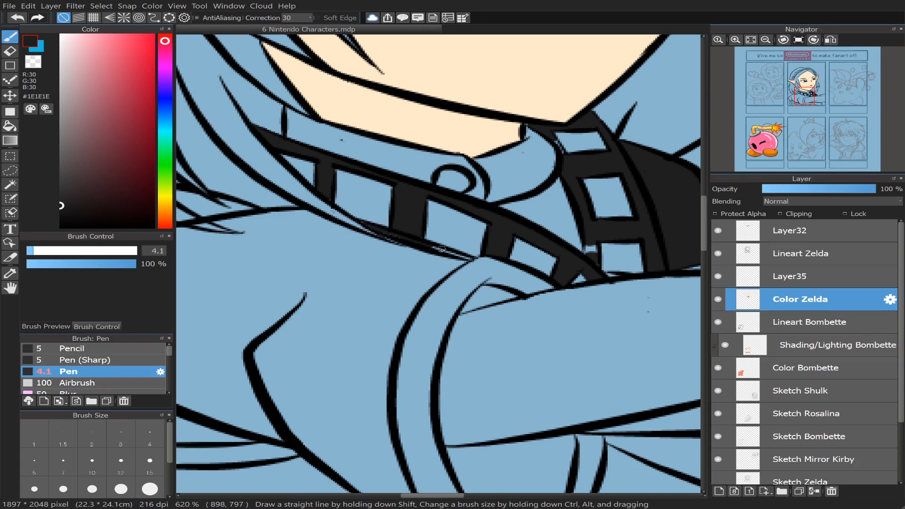
drag(442, 250, 450, 252)
drag(589, 255, 587, 245)
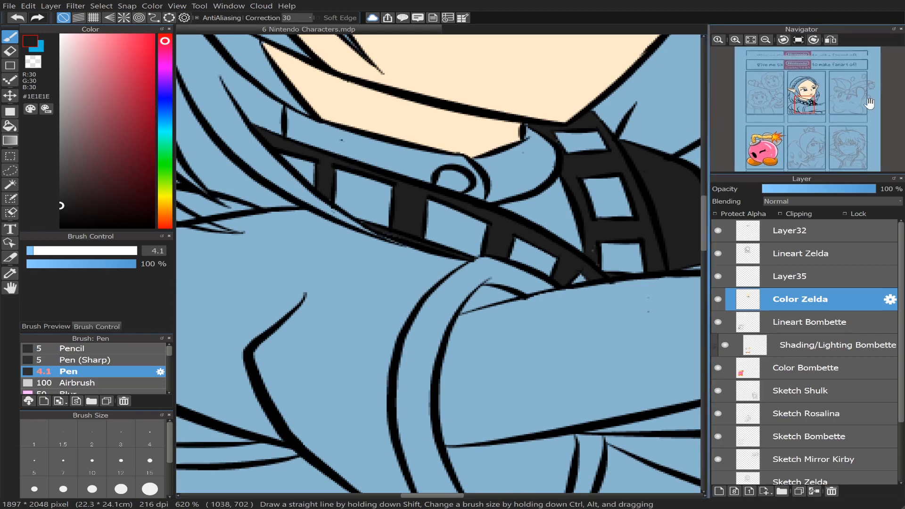
- Fill the two clothing areas behind Zelda's near shoulder and hair in near-black (#1E1E1E)
drag(810, 99, 807, 97)
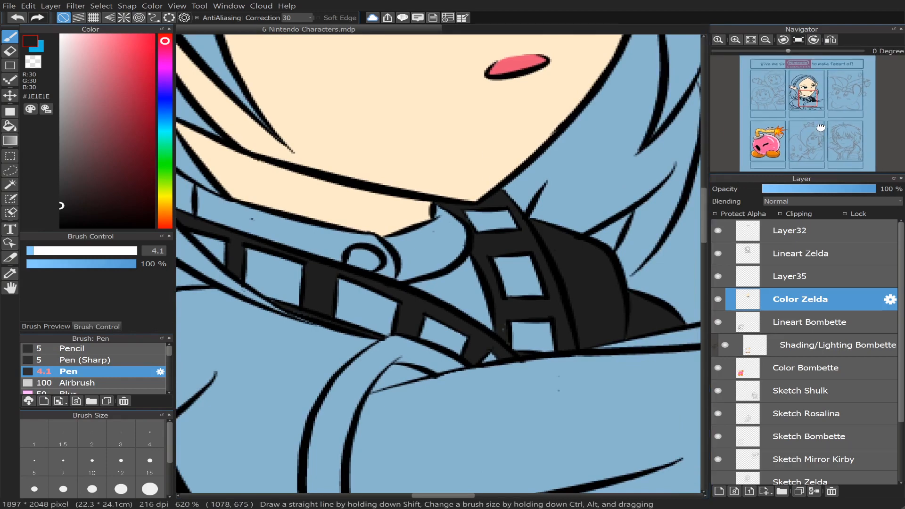
scroll(820, 126, down, 3)
drag(808, 99, 805, 101)
click(12, 131)
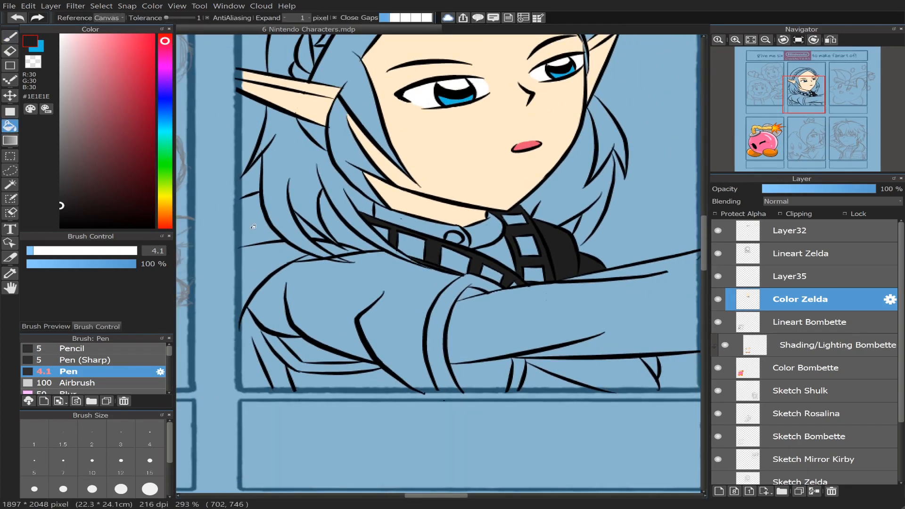
click(270, 226)
click(266, 260)
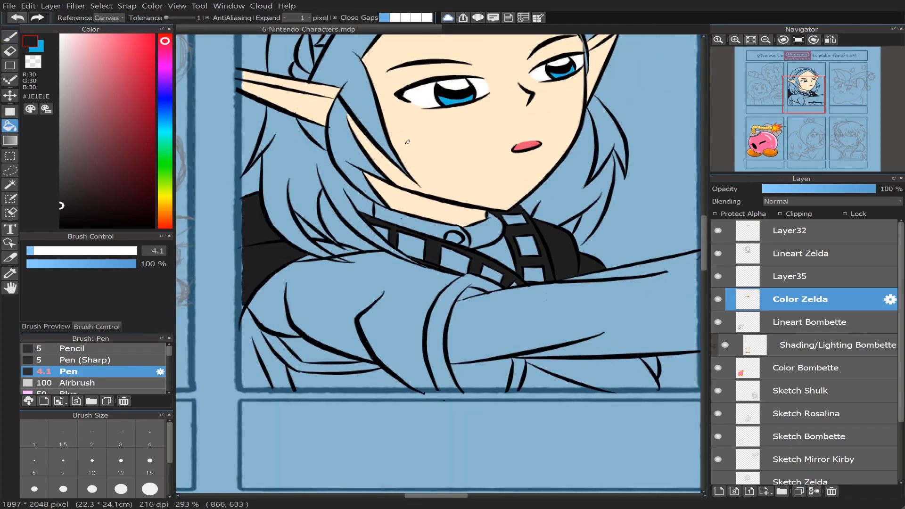
- Fill the small clothing gaps between the lower hair strands and the near shoulder in near-black, finishing with the Pen
scroll(815, 114, up, 7)
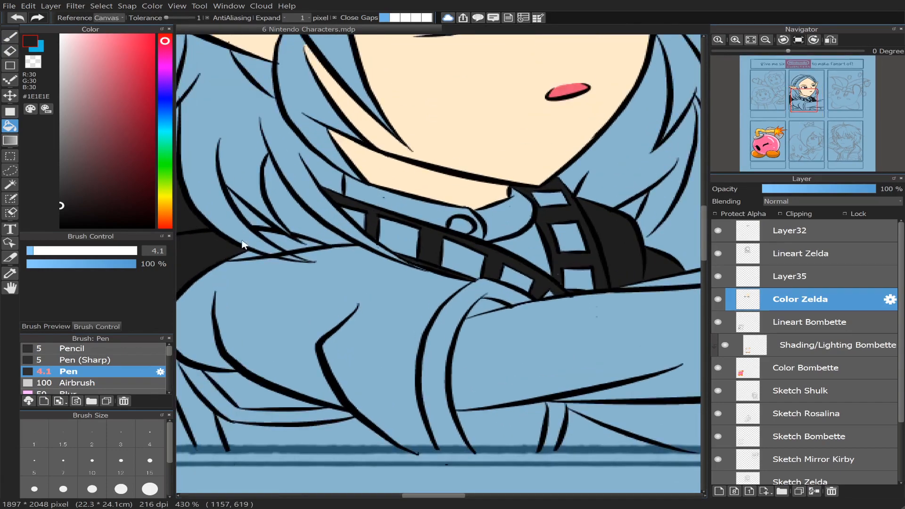
scroll(804, 114, up, 1)
scroll(804, 115, up, 1)
drag(799, 102, 796, 101)
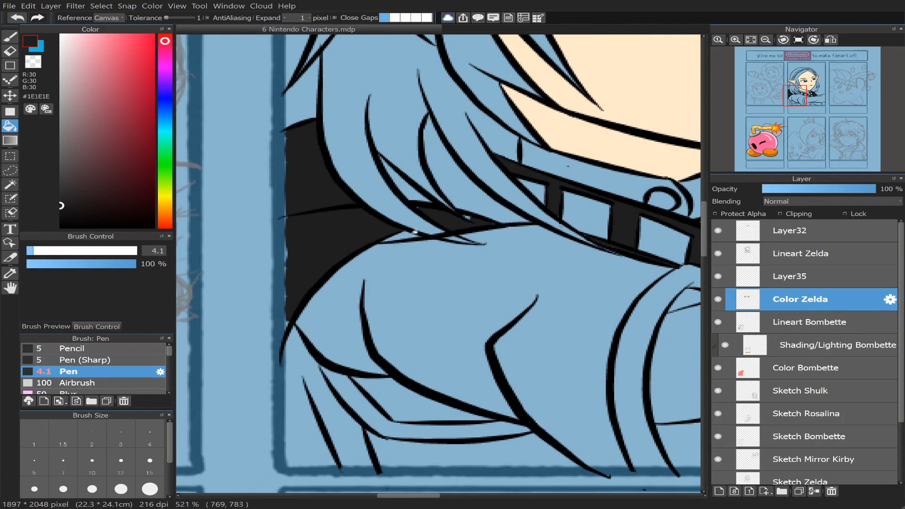
click(17, 37)
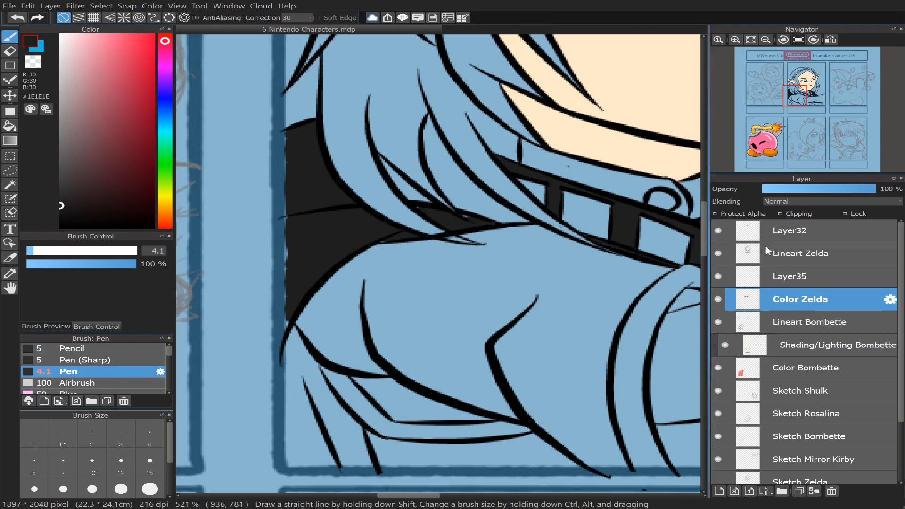
- Erase the stray line where the hair tips cross the near shoulder on Lineart Zelda, using eraser size 4.2
click(811, 253)
click(10, 50)
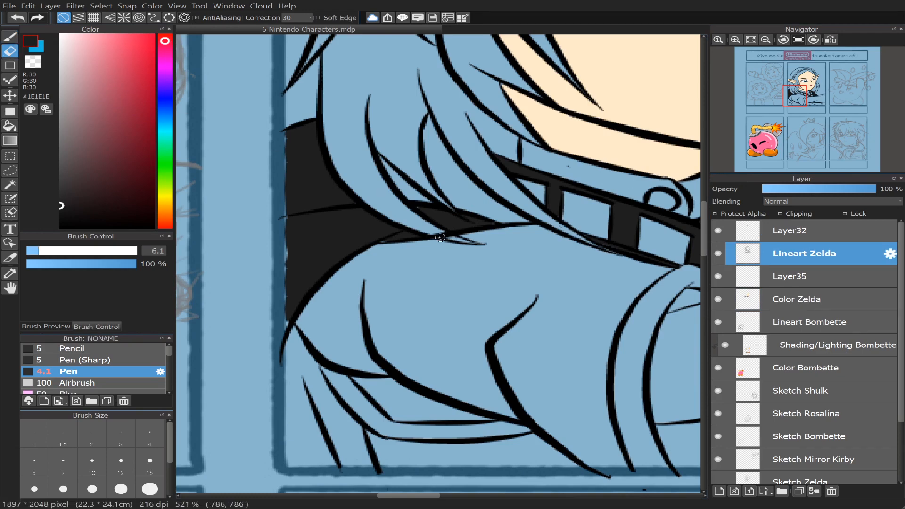
click(34, 252)
- Check the fills by toggling the visibility of Color Zelda, Layer35 and Lineart Zelda, and make Color Zelda active
click(719, 299)
click(718, 299)
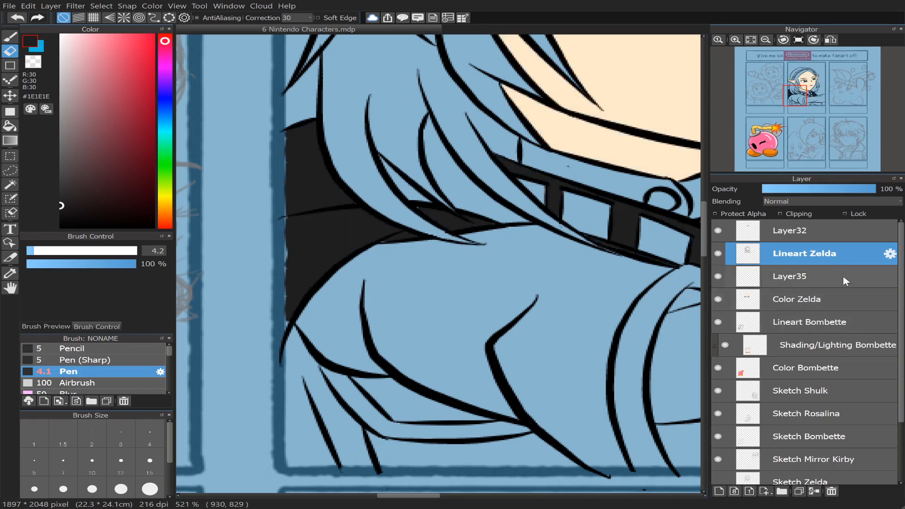
click(720, 279)
click(720, 278)
click(719, 253)
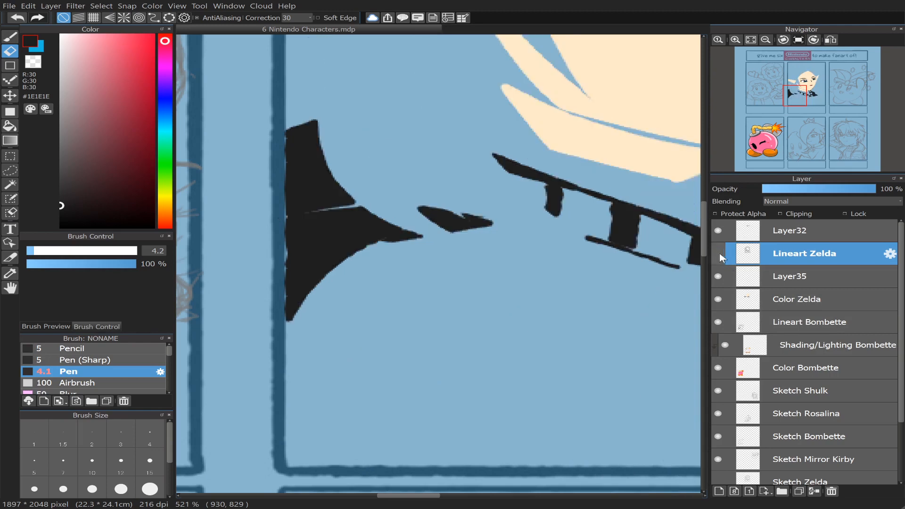
click(719, 253)
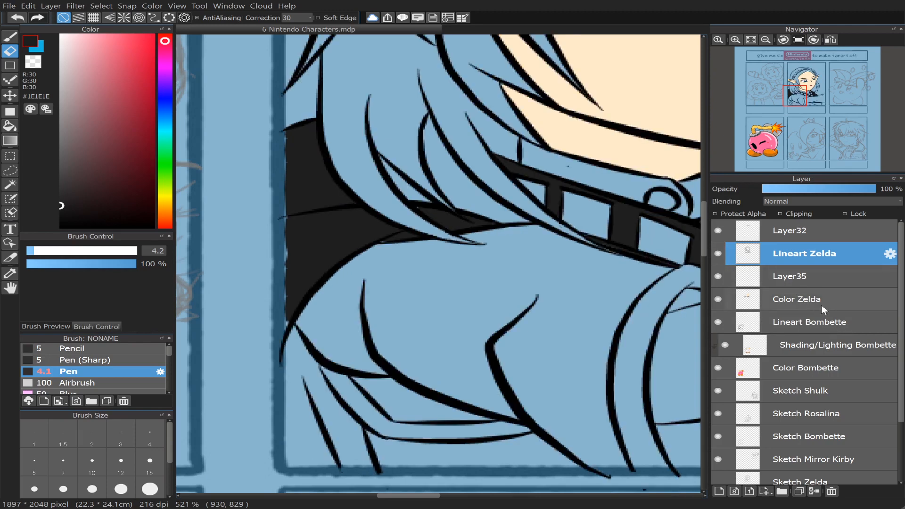
click(719, 277)
click(833, 299)
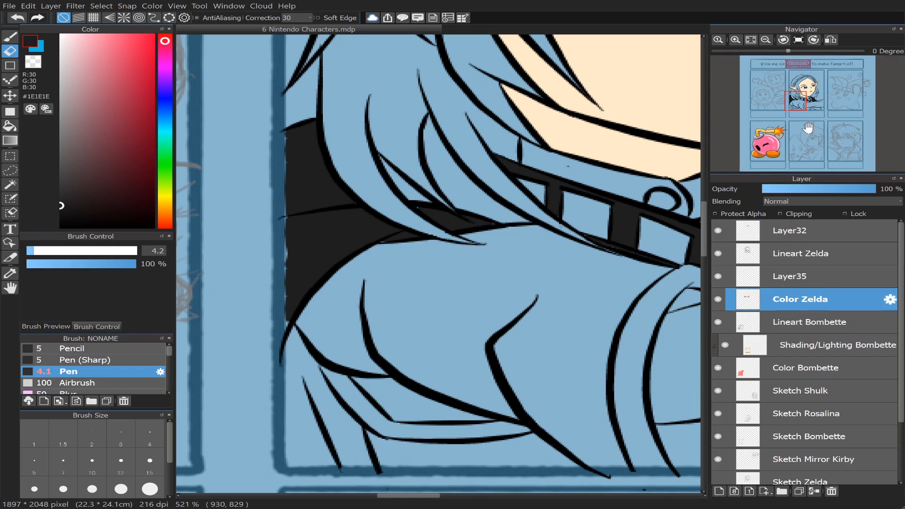
- Examine the uncoloured sleeves and torso across Zelda's panel
scroll(807, 146, down, 2)
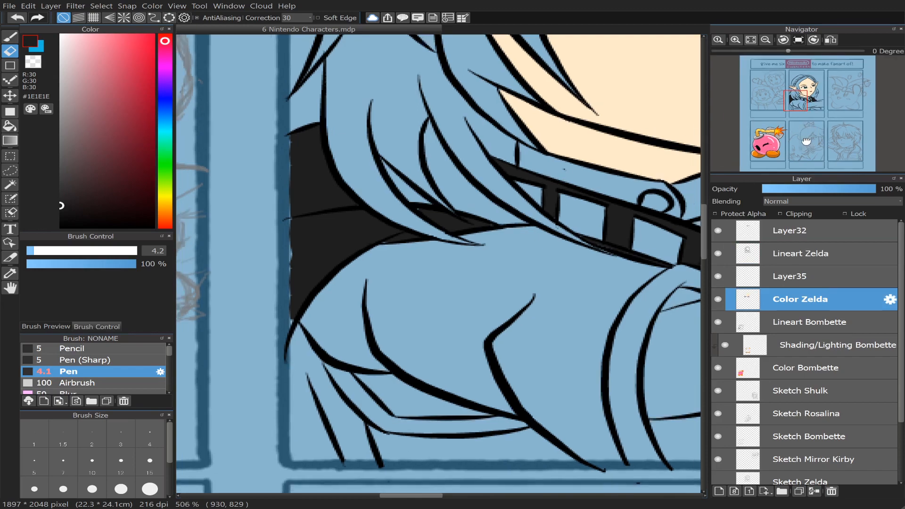
drag(793, 105, 805, 108)
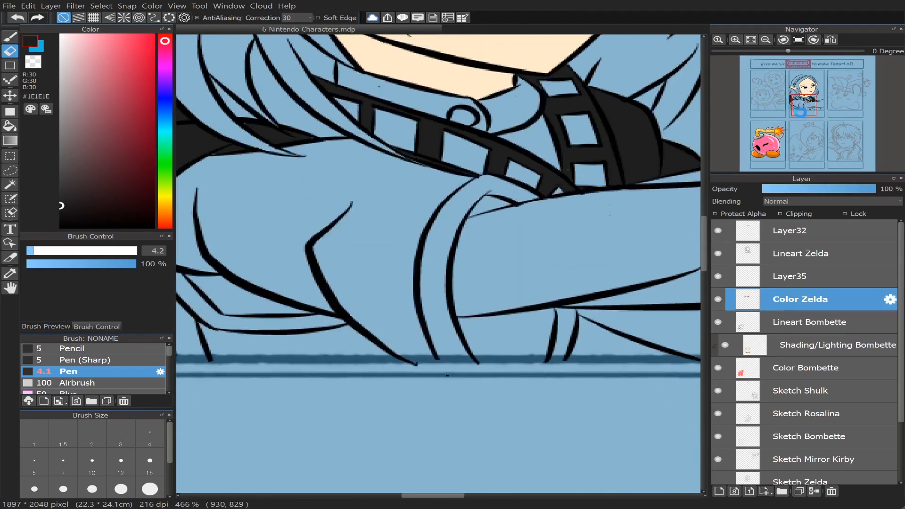
scroll(805, 108, down, 3)
scroll(805, 108, down, 2)
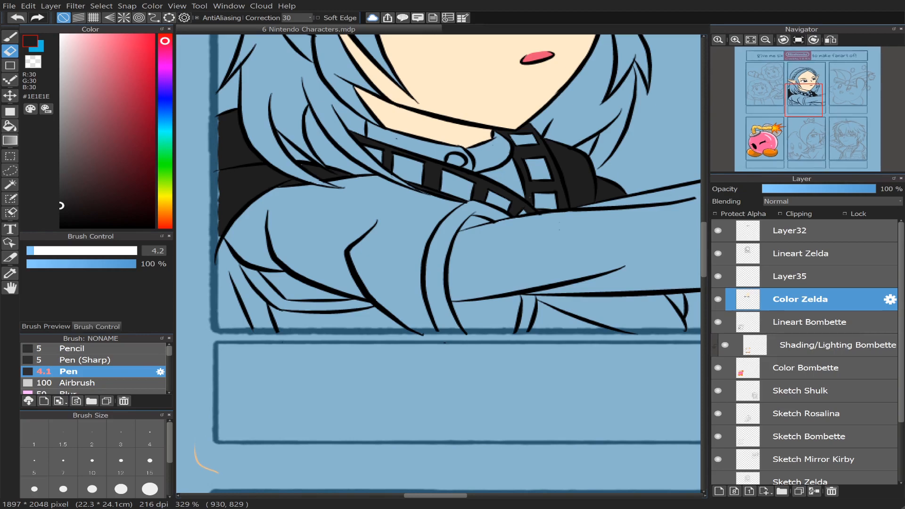
scroll(812, 110, up, 2)
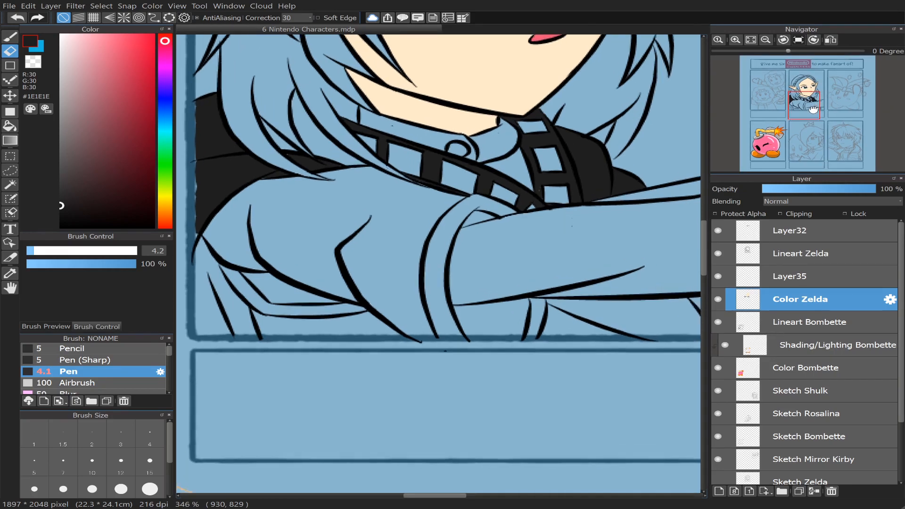
scroll(812, 111, down, 1)
drag(803, 102, 813, 109)
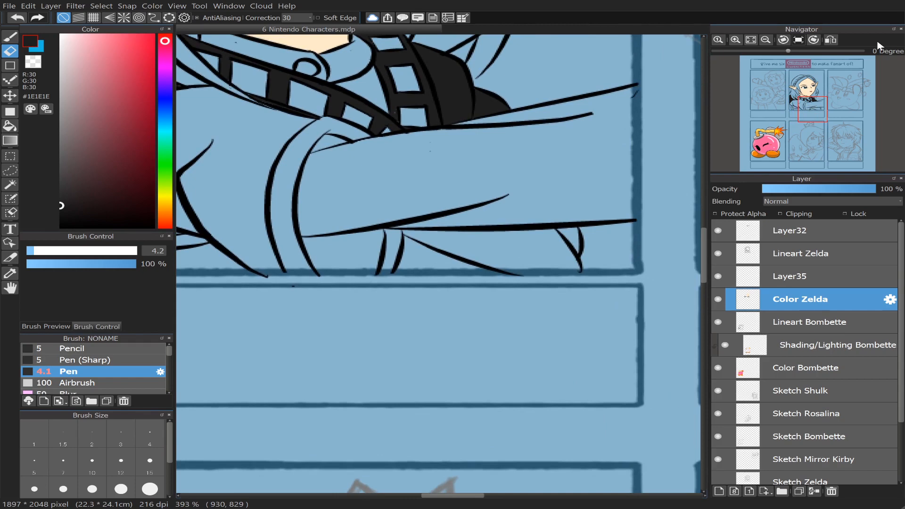
drag(809, 116, 814, 111)
scroll(818, 116, down, 2)
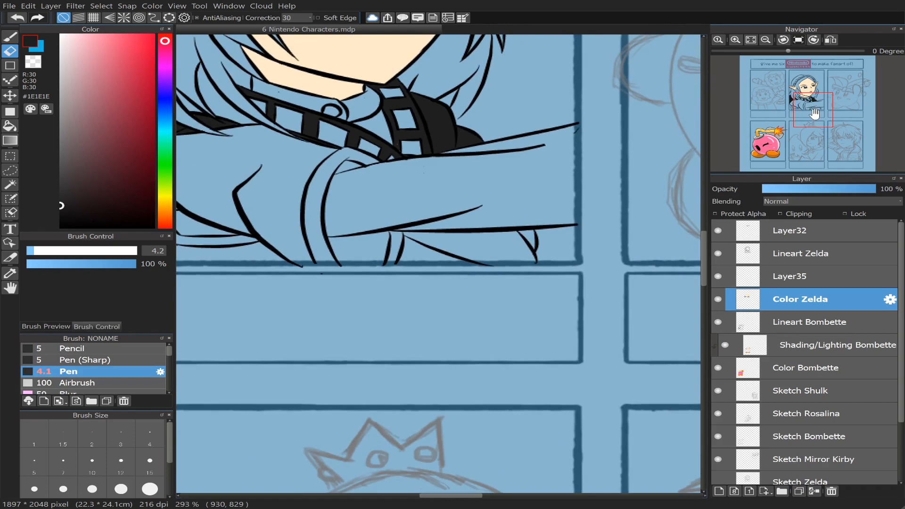
mouse_move(816, 111)
mouse_down()
mouse_move(801, 99)
mouse_move(809, 87)
mouse_move(804, 123)
mouse_up()
scroll(805, 117, down, 1)
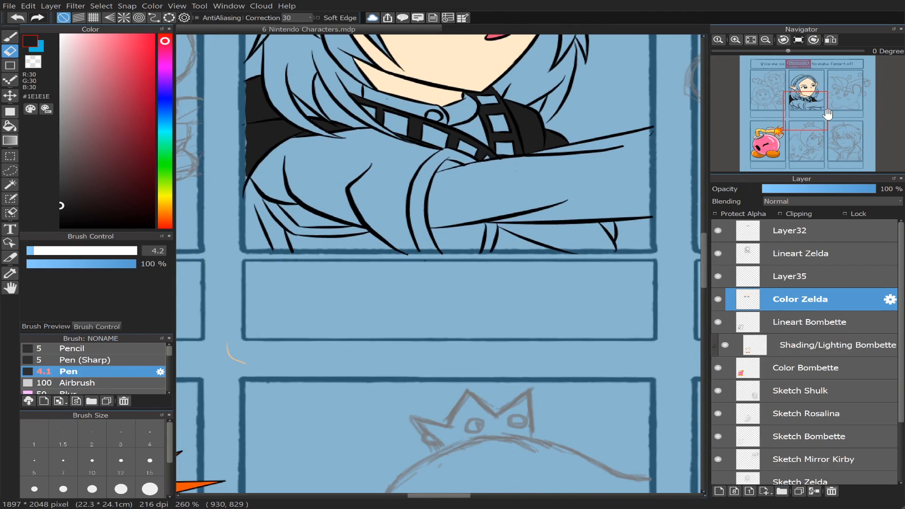
- Bucket-fill the lower back edge of Zelda's clothing, behind the near elbow, with near-black #1E1E1E on Color Zelda
drag(819, 112, 802, 109)
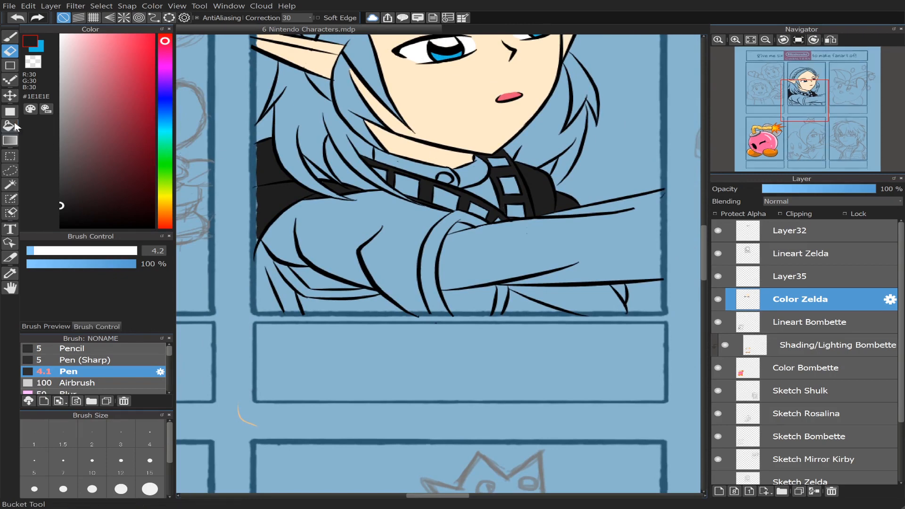
click(10, 125)
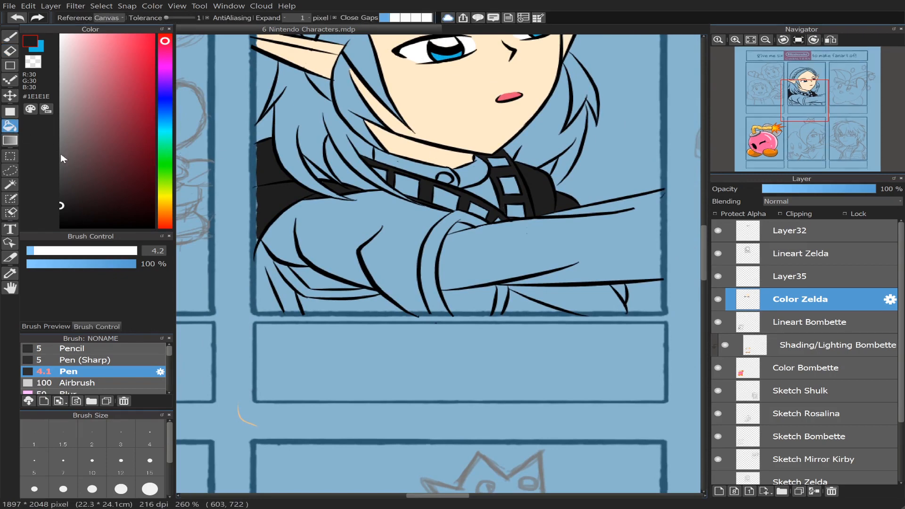
click(289, 297)
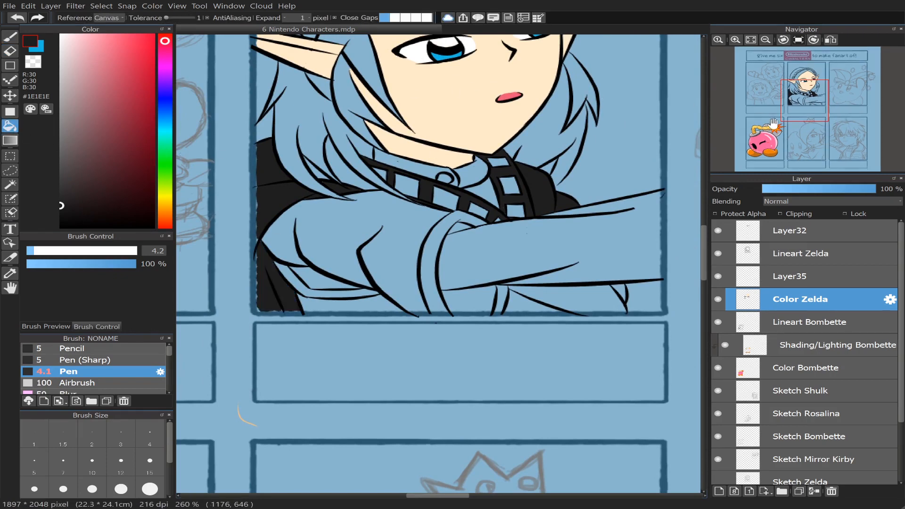
- Fill the clothing areas beneath the outstretched forearm, near its far end, with the same near-black
scroll(808, 98, up, 1)
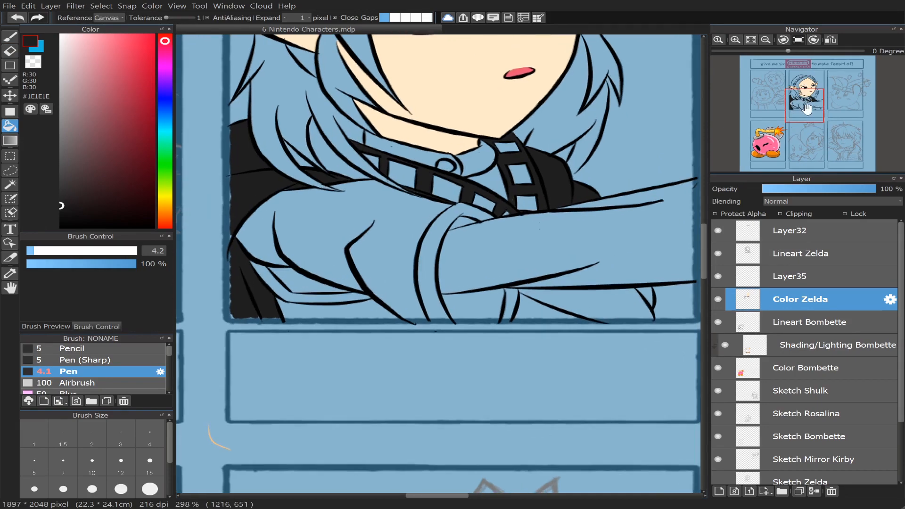
drag(805, 105, 818, 106)
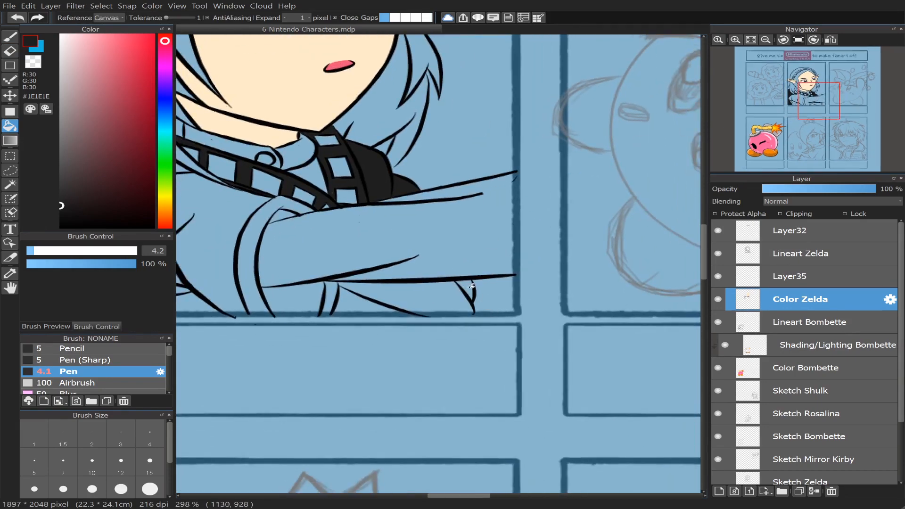
click(472, 286)
click(427, 295)
drag(815, 99, 805, 99)
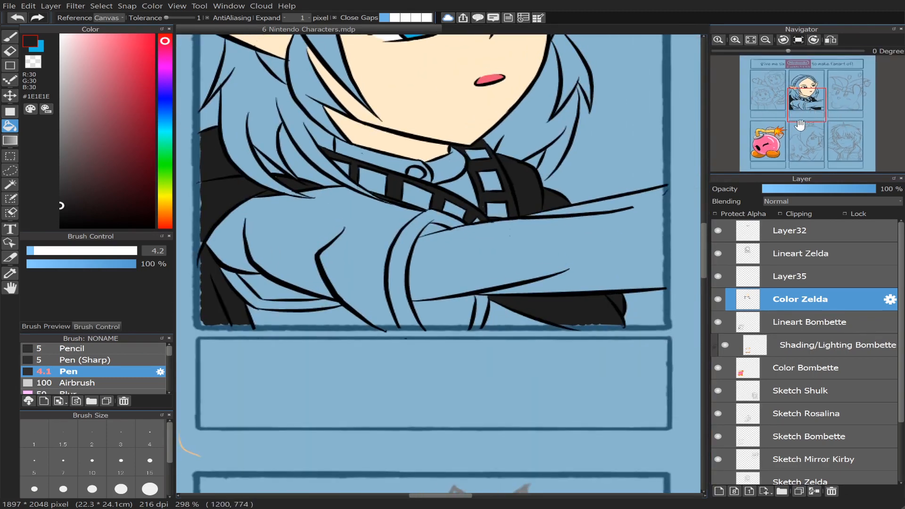
drag(805, 108, 808, 104)
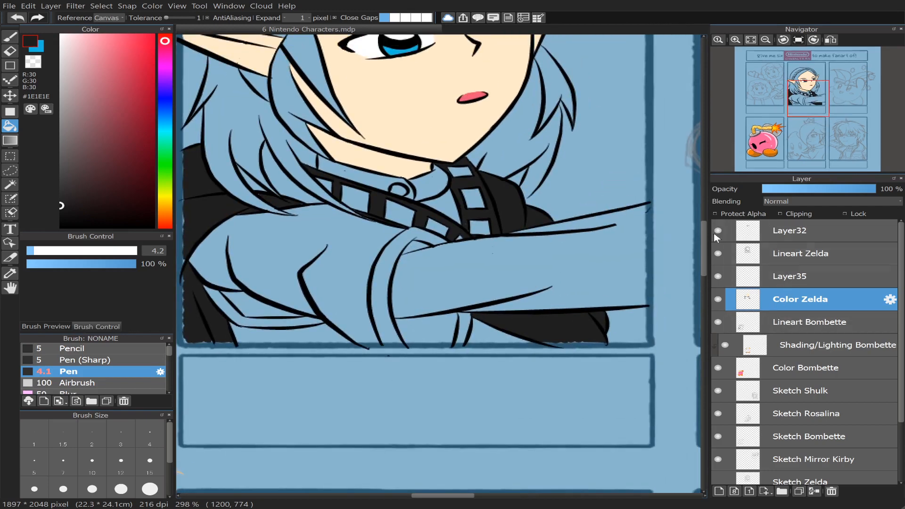
- Try red fills #FF0000 and #D10000 in the area beneath the forearm beside the sleeve cuff, undoing each one
mouse_move(166, 42)
mouse_down()
mouse_move(160, 21)
mouse_move(168, 28)
mouse_up()
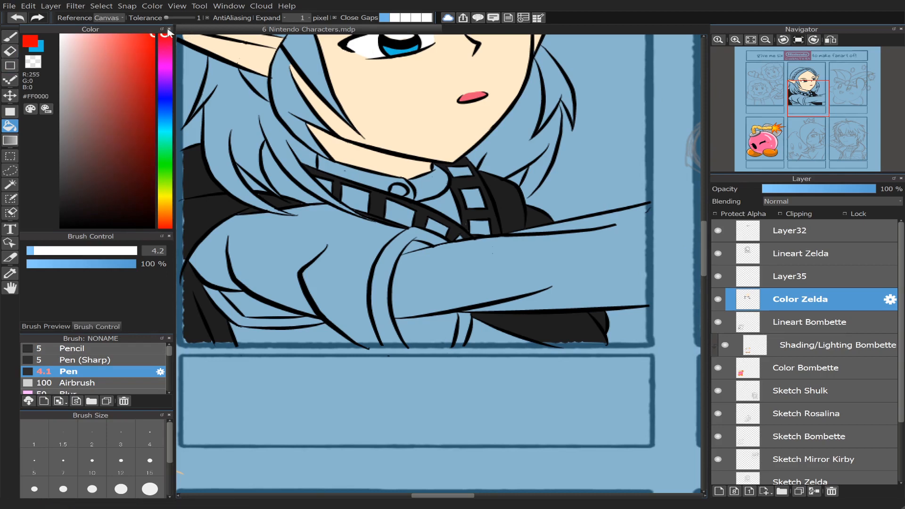
click(431, 329)
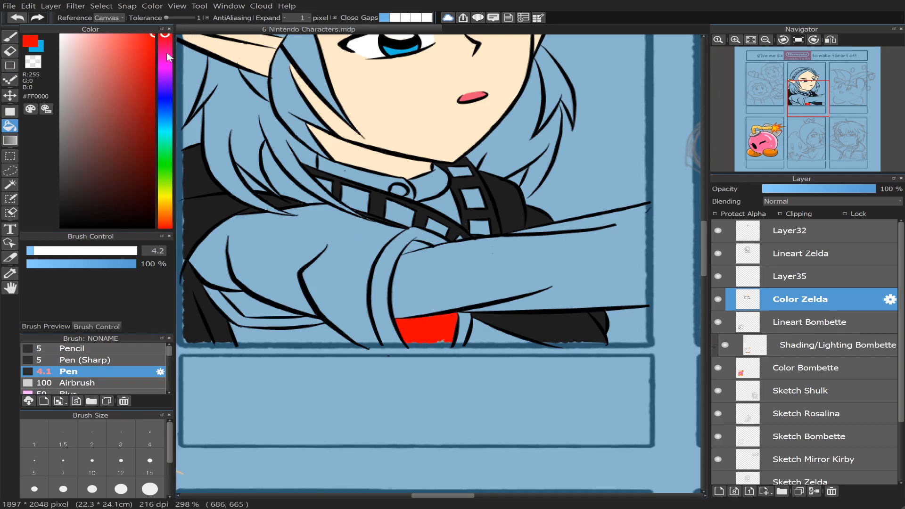
key(ctrl+z)
drag(150, 62, 154, 78)
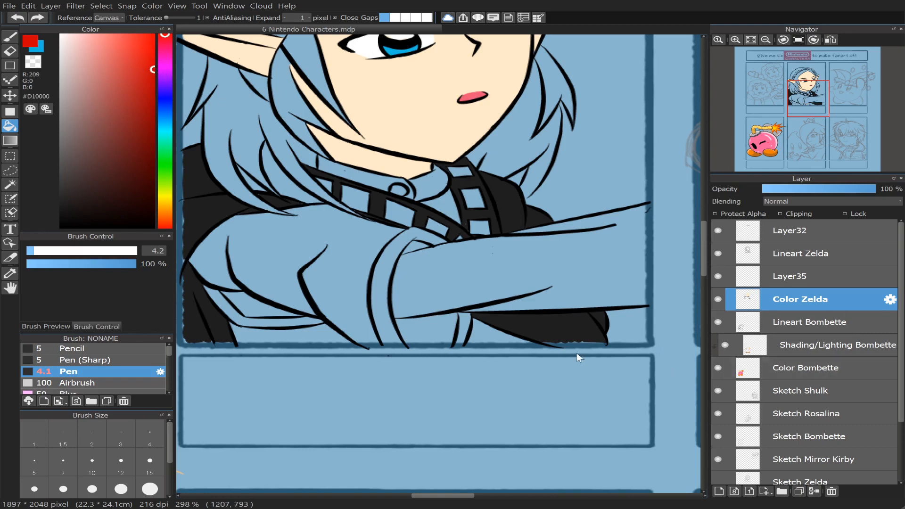
click(429, 327)
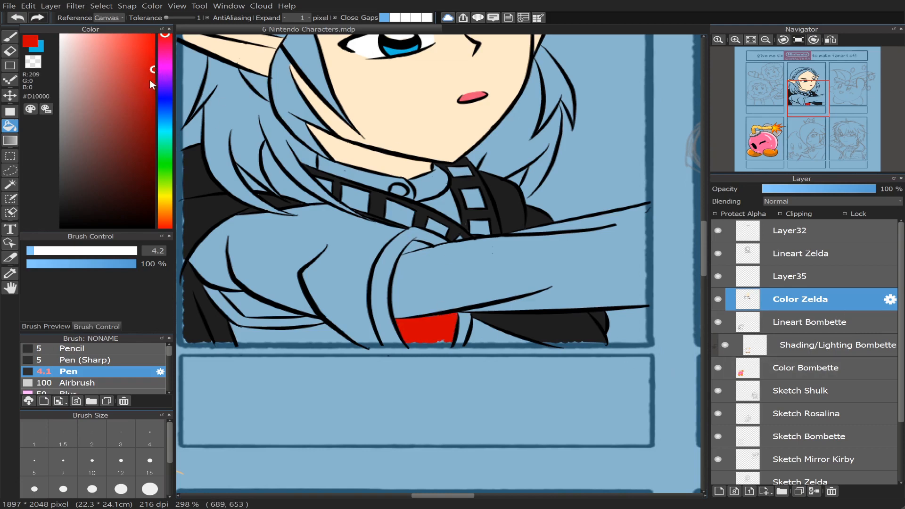
key(ctrl+z)
- Fill the area below the forearm and the sleeve opening above it with dark red #9B2323
drag(149, 80, 133, 111)
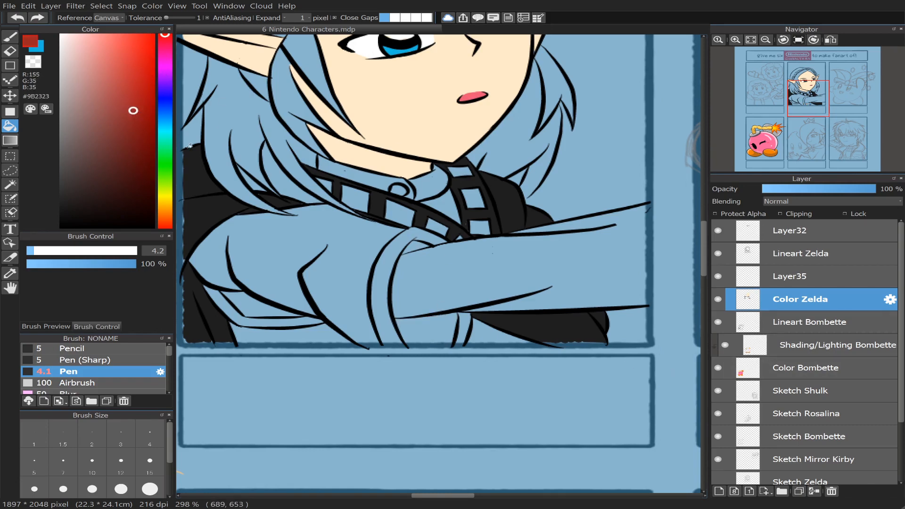
click(430, 335)
key(ctrl+z)
click(433, 321)
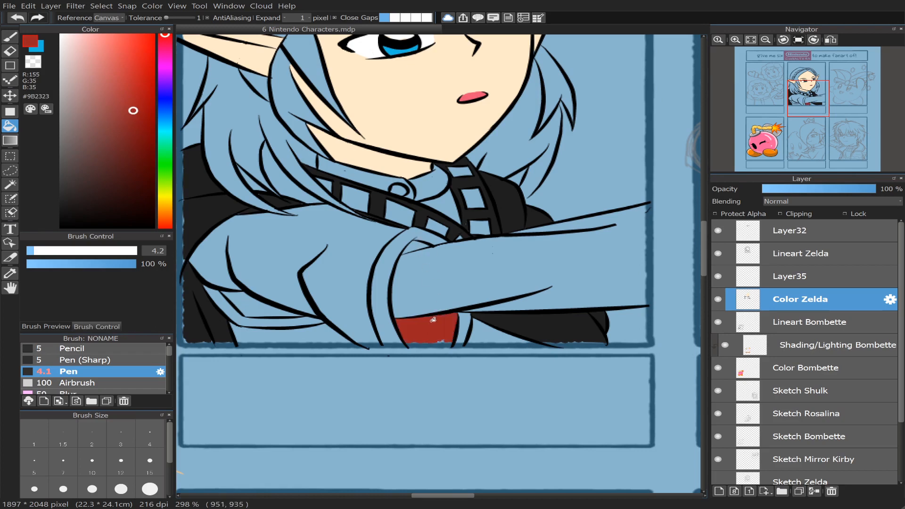
click(415, 248)
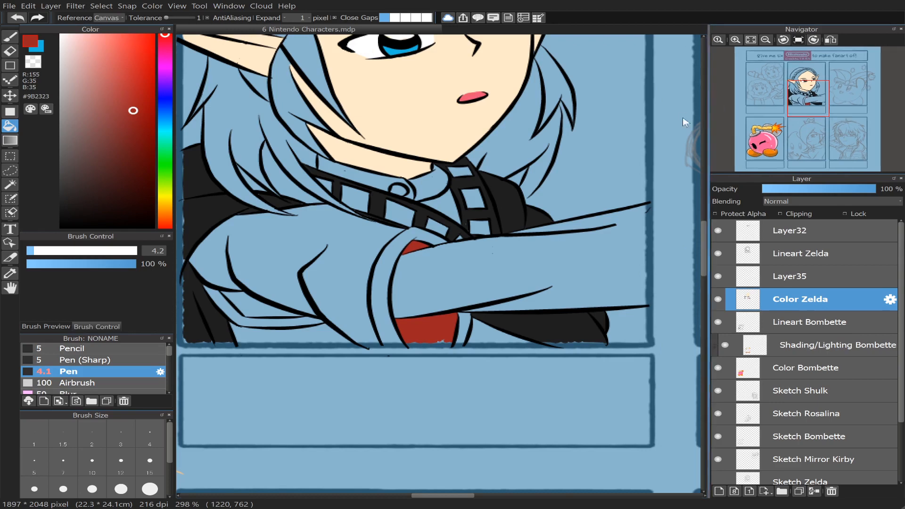
- Check Color Zelda by toggling its visibility, then bucket-fill the near upper sleeve with blue #17B9E2 on Layer35
drag(806, 105, 807, 102)
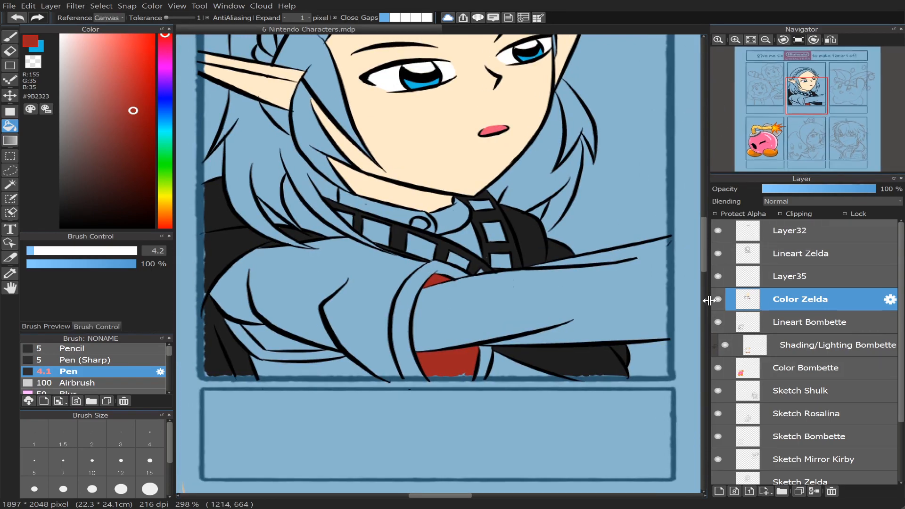
click(718, 299)
click(718, 300)
click(809, 278)
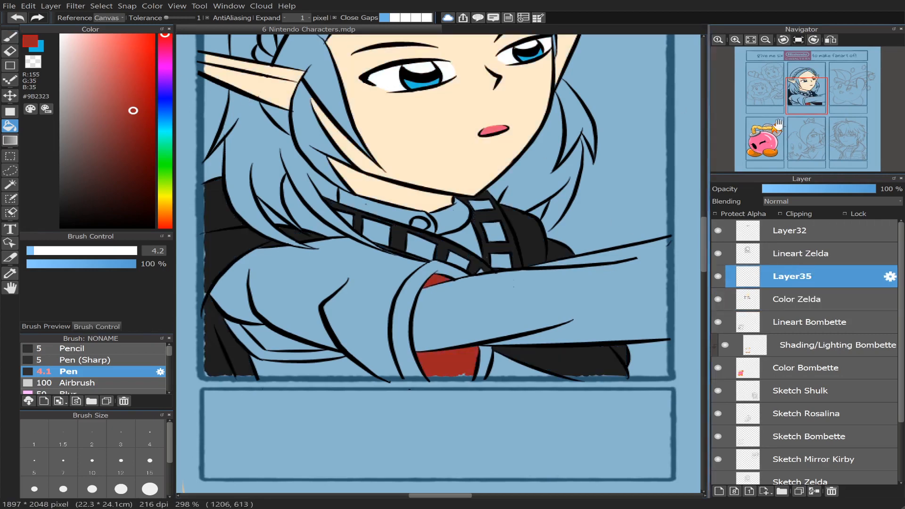
drag(805, 98, 808, 101)
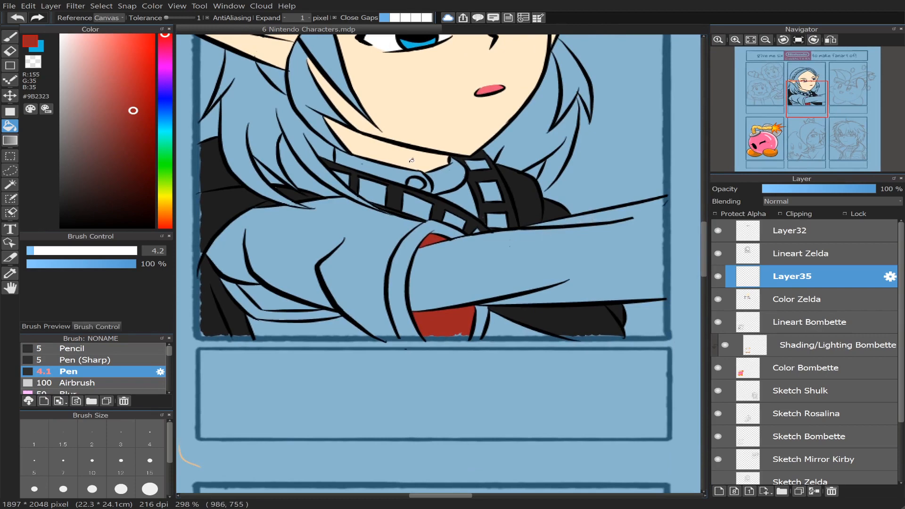
key(x)
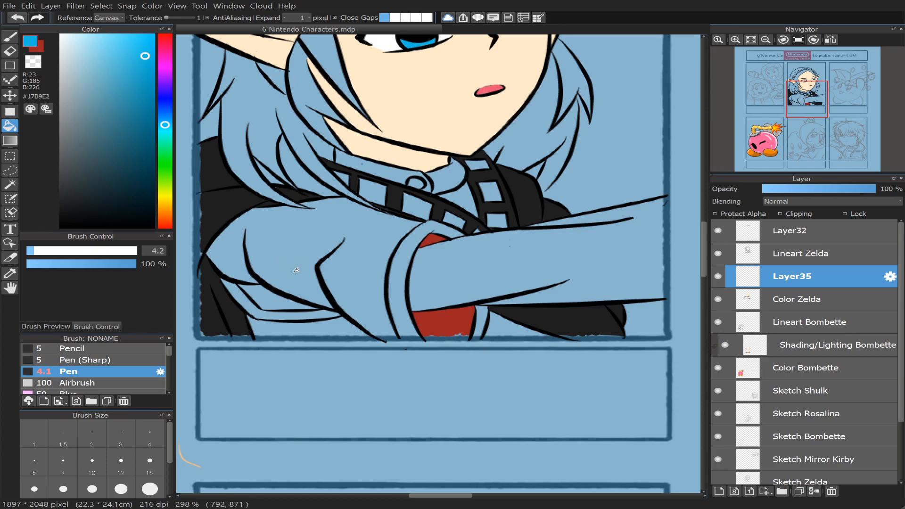
click(298, 248)
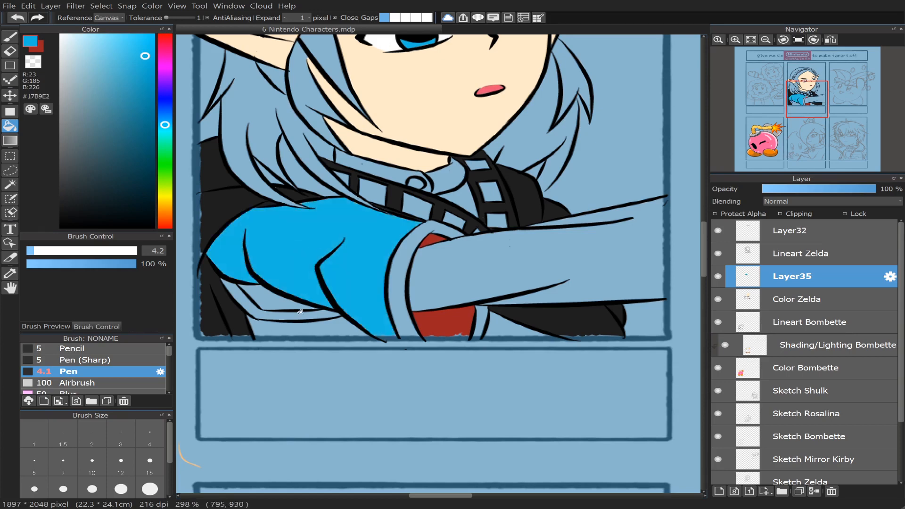
- Hide the blue backdrop Layer34 and set the opacity of the template layer Layer1 to 100%
drag(902, 250, 904, 336)
click(718, 473)
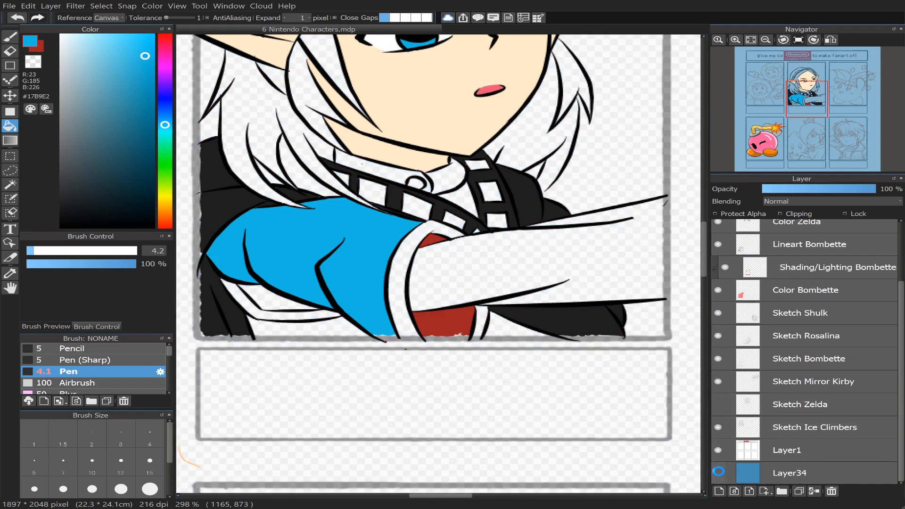
click(804, 451)
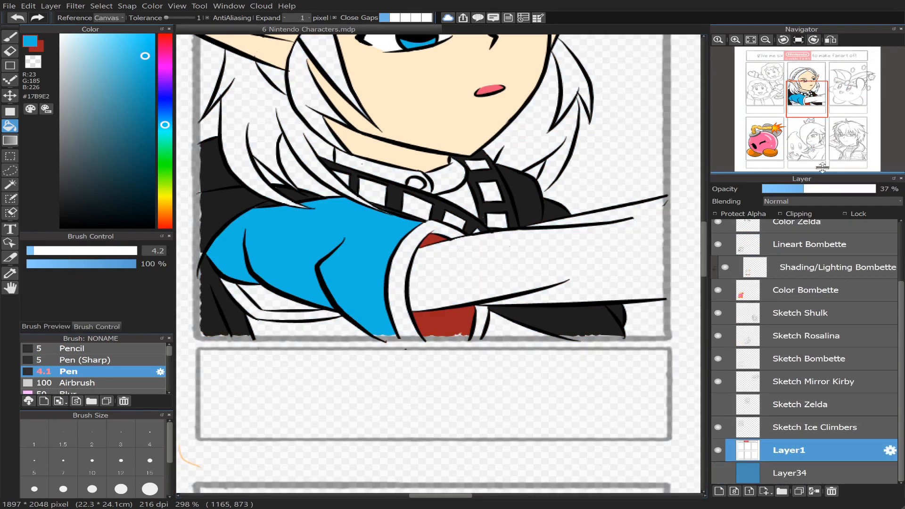
drag(809, 191, 876, 190)
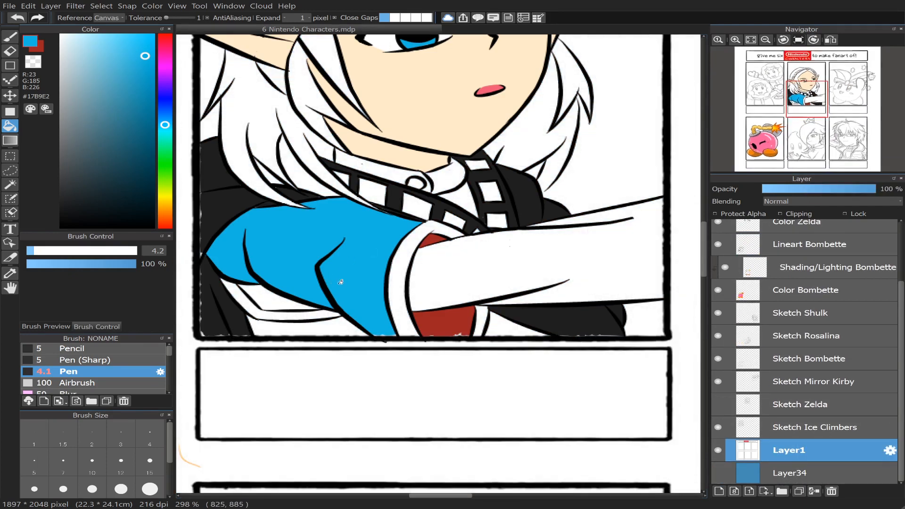
- Bucket-fill the torso areas below the near sleeve and beneath the forearm in blue on Layer1
click(269, 295)
click(333, 327)
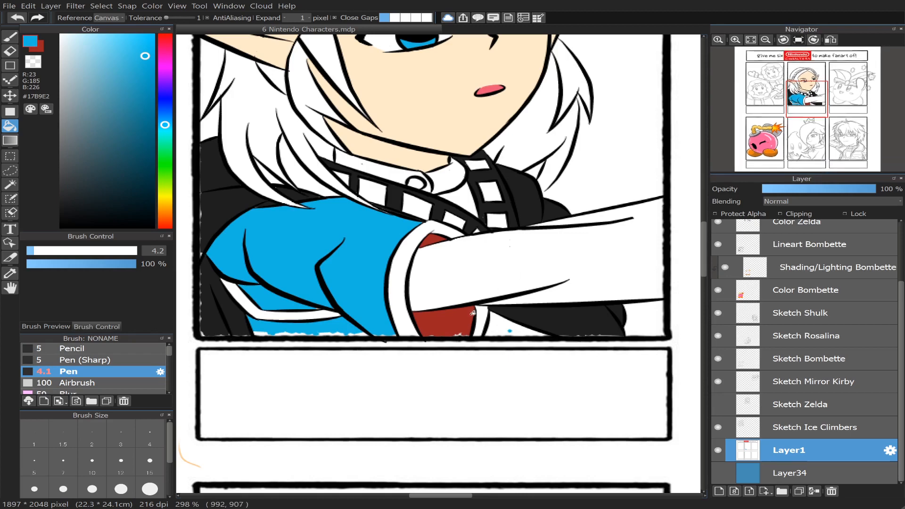
click(501, 326)
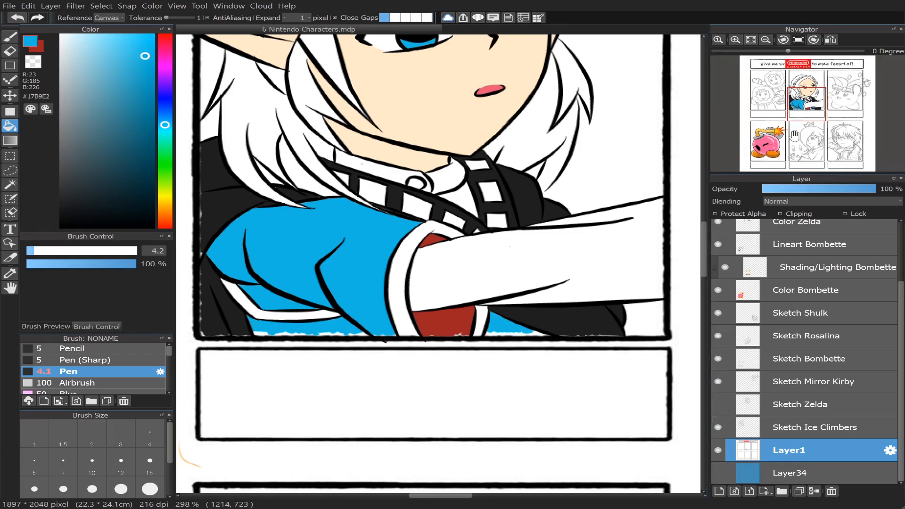
- Paint over the ragged lower edges of the blue torso fills with the Pen at sizes 17 and 13.1
click(10, 38)
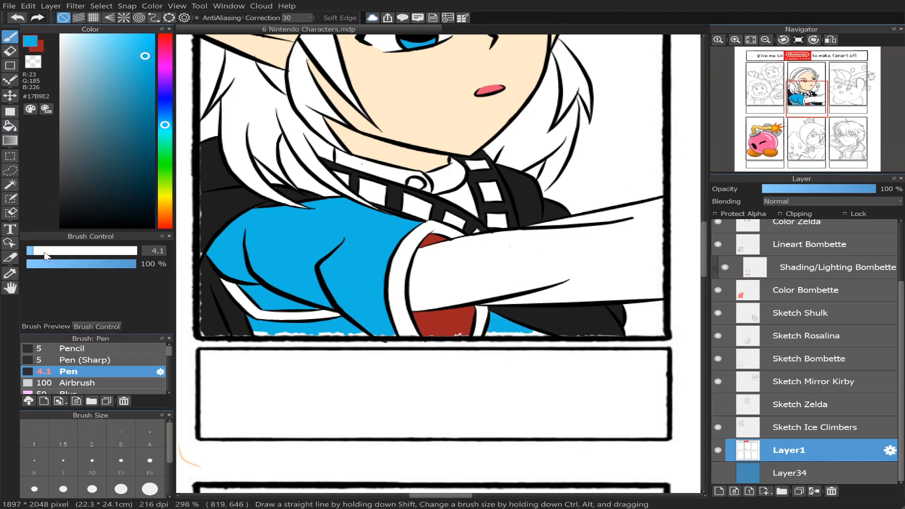
drag(41, 253, 65, 253)
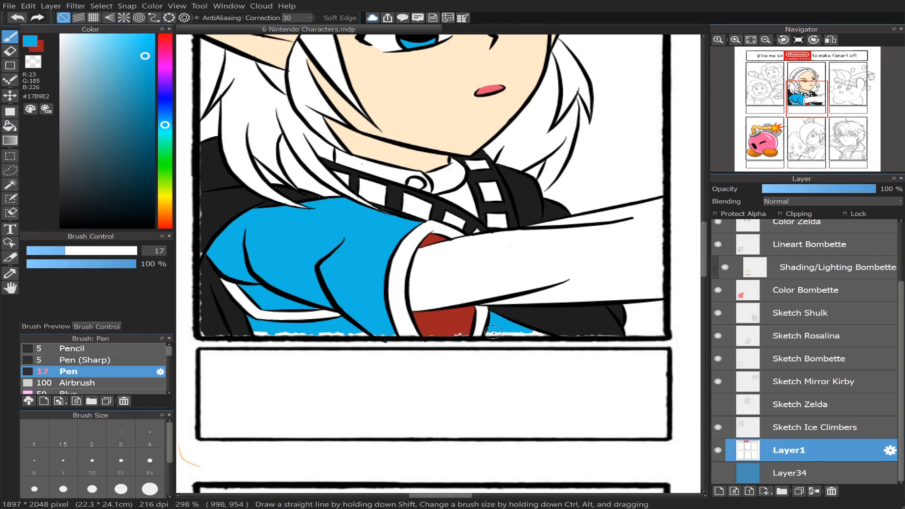
mouse_move(494, 332)
mouse_down()
mouse_move(476, 335)
mouse_move(527, 333)
mouse_up()
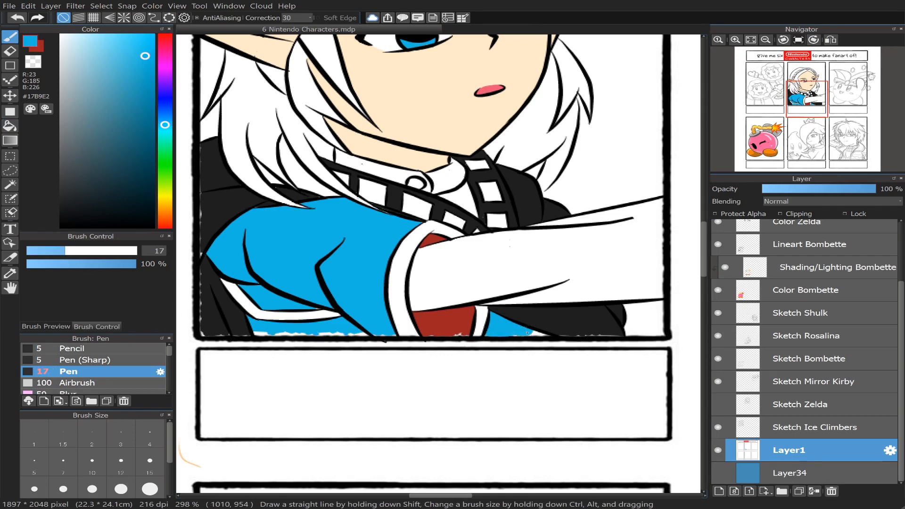
click(54, 250)
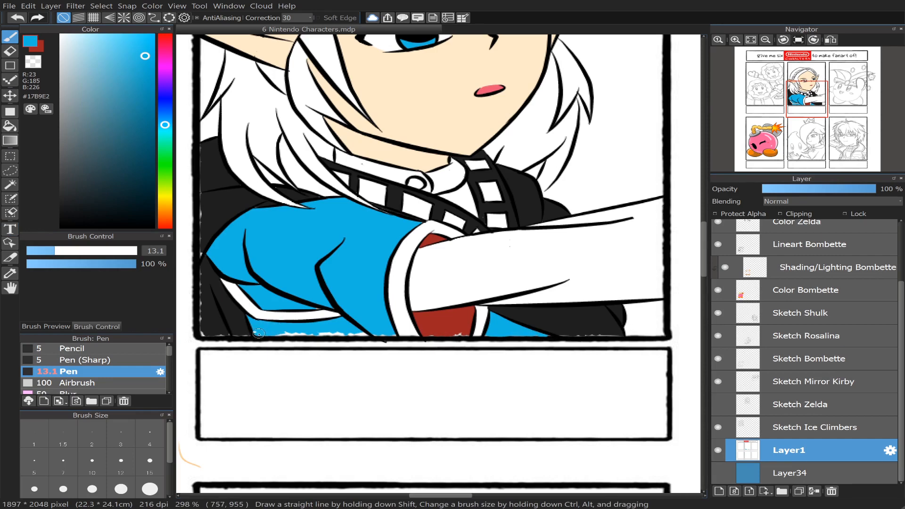
mouse_move(285, 333)
mouse_down()
mouse_move(373, 332)
mouse_move(336, 334)
mouse_move(359, 334)
mouse_up()
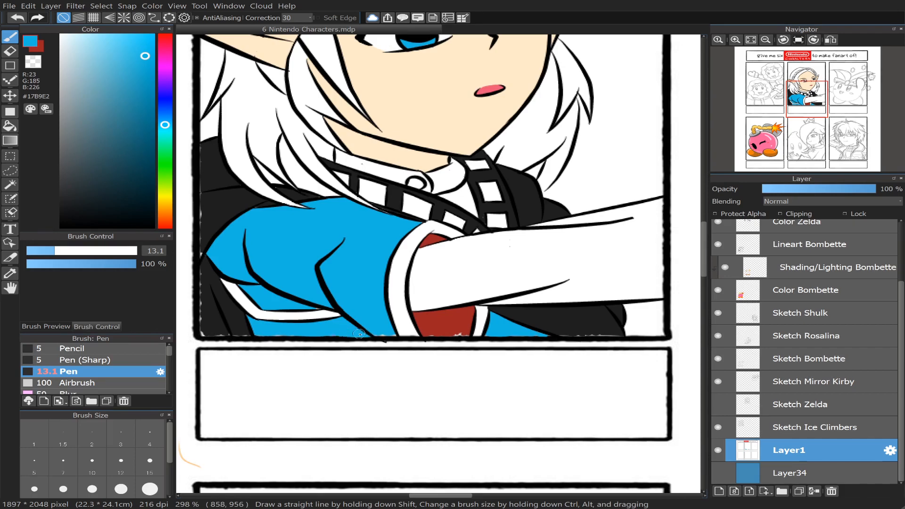
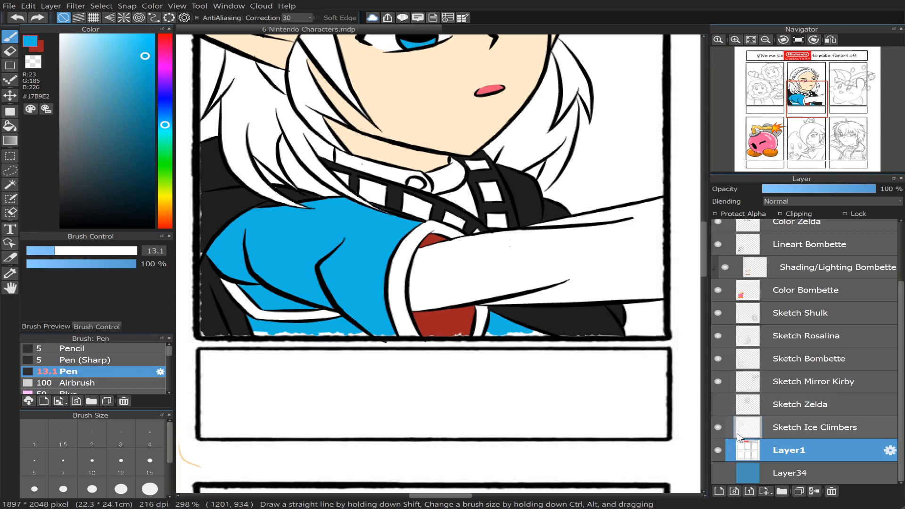
- Undo the blue torso fills and Pen touch-ups on Layer1, and check by toggling that layer's visibility
key(ctrl+z)
key(ctrl+z)
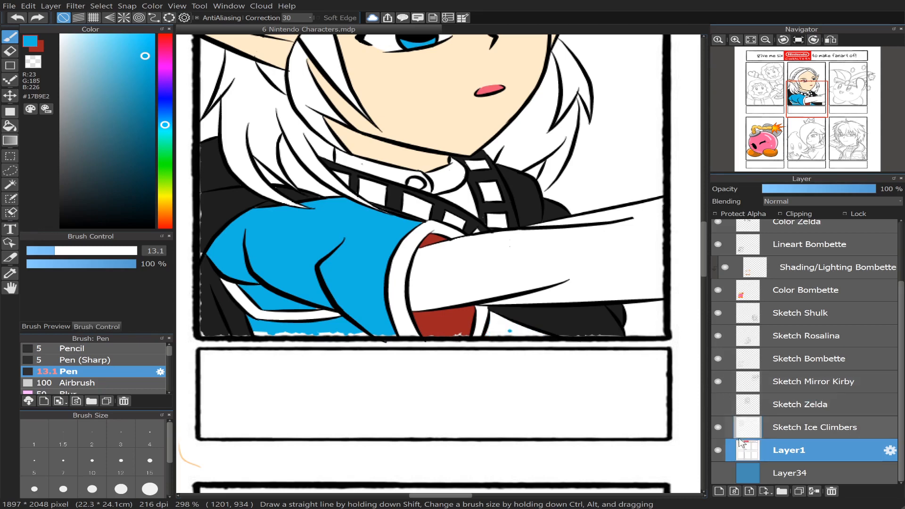
click(719, 450)
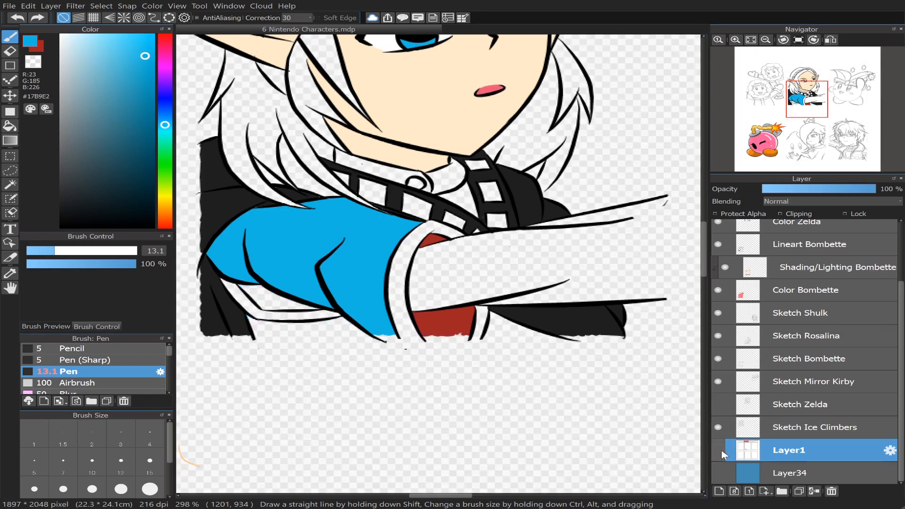
click(721, 450)
click(722, 451)
click(720, 451)
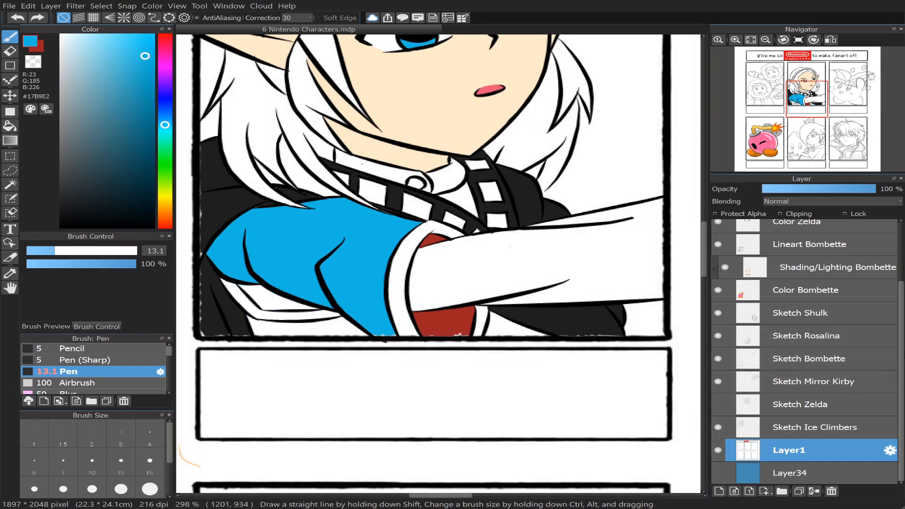
- Toggle the visibility of Color Zelda, make it the active layer, and hide Layer35
scroll(902, 348, up, 3)
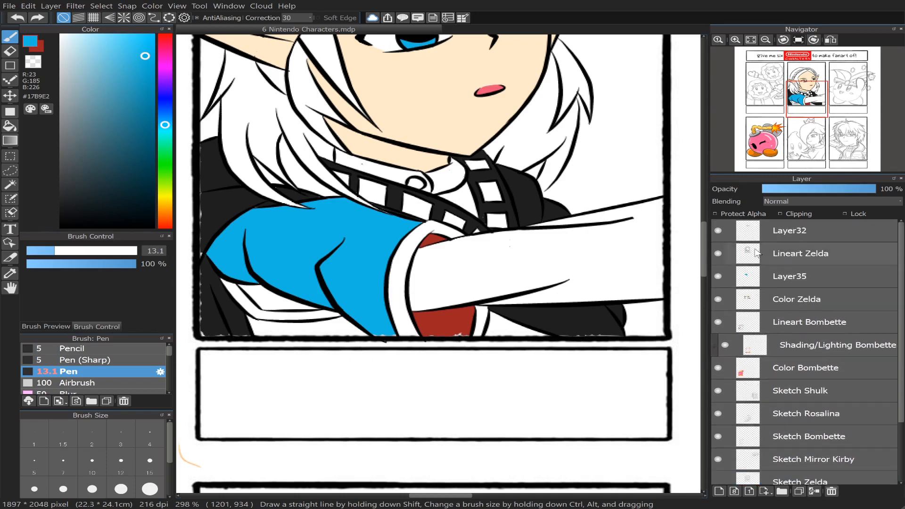
click(719, 299)
click(719, 298)
click(783, 299)
click(719, 276)
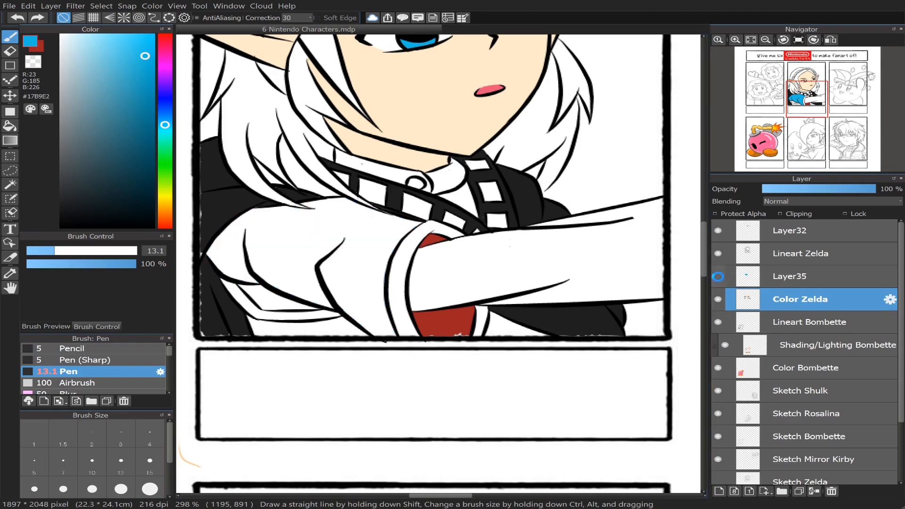
- Show Layer35, make it the active layer, and bucket-fill the torso areas beneath the near sleeve in blue
click(718, 277)
click(793, 278)
click(9, 126)
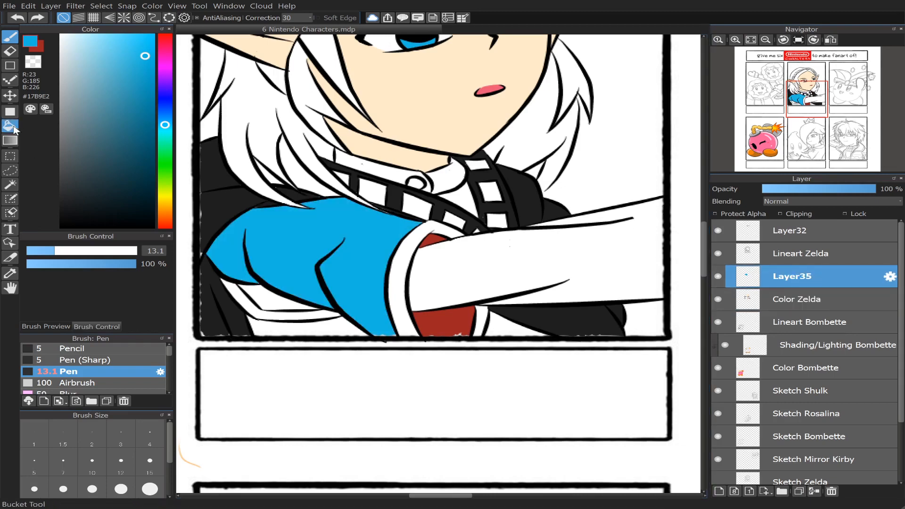
click(276, 298)
click(350, 325)
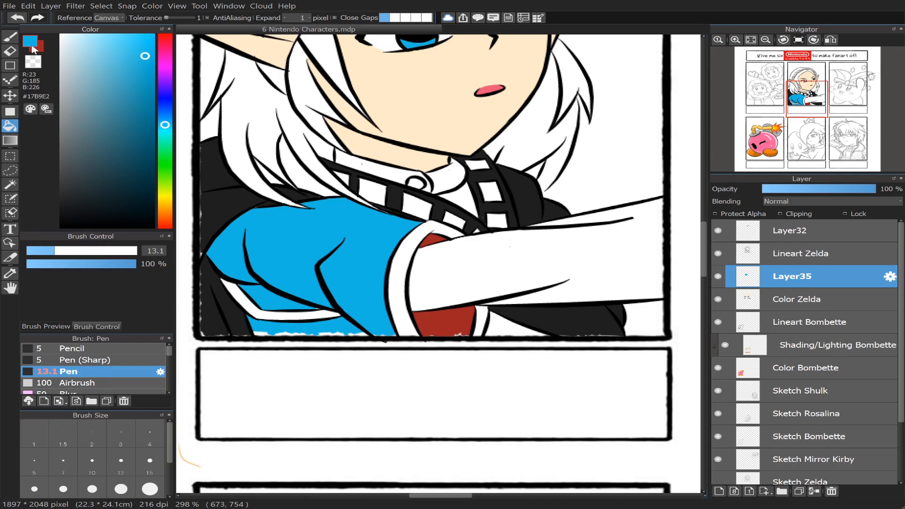
- Paint over the ragged lower edge of the blue torso fill with the Pen and toggle Layer35's visibility to check it
click(10, 36)
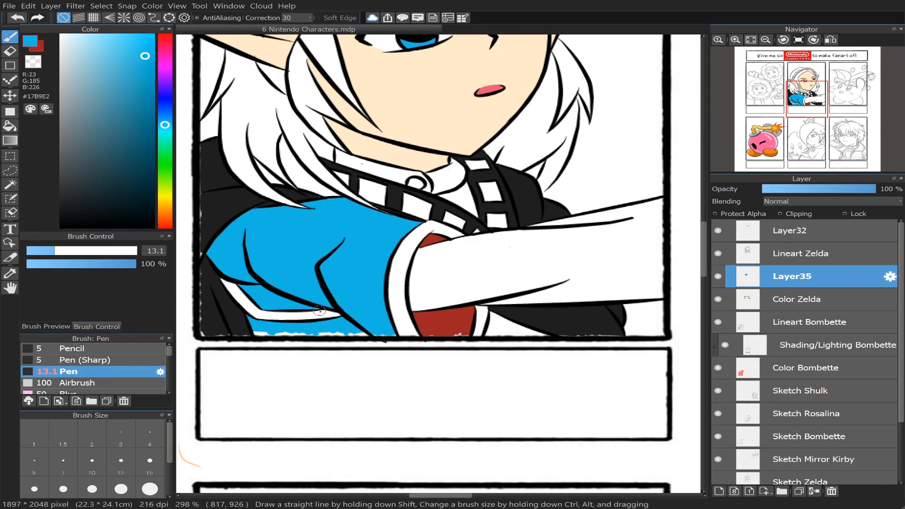
drag(338, 330, 347, 334)
drag(264, 333, 357, 335)
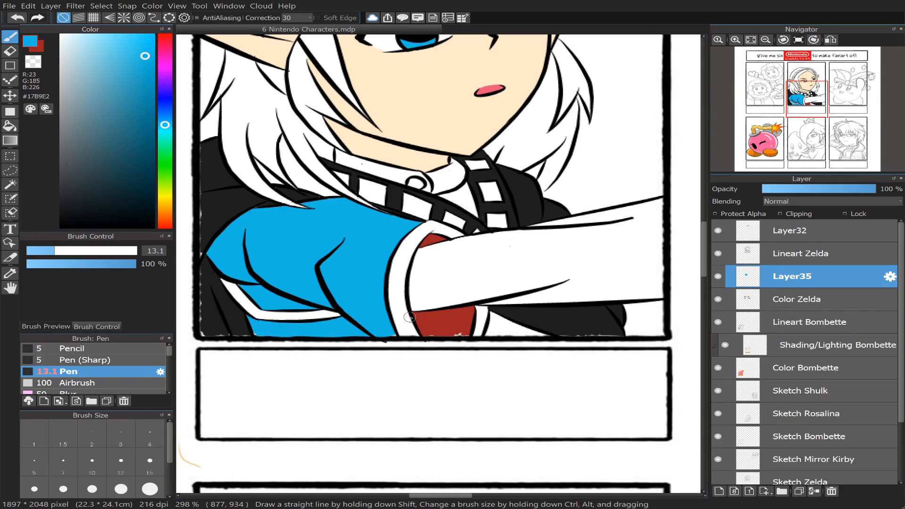
click(719, 277)
click(719, 277)
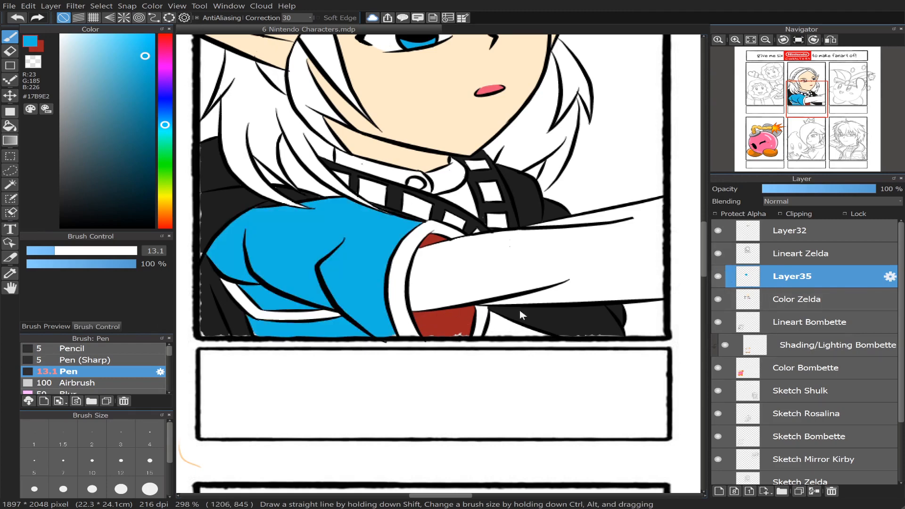
- On Color Zelda, sample the dark red and paint over the ragged lower edge of the red sleeve lining
click(757, 297)
alt+click(453, 316)
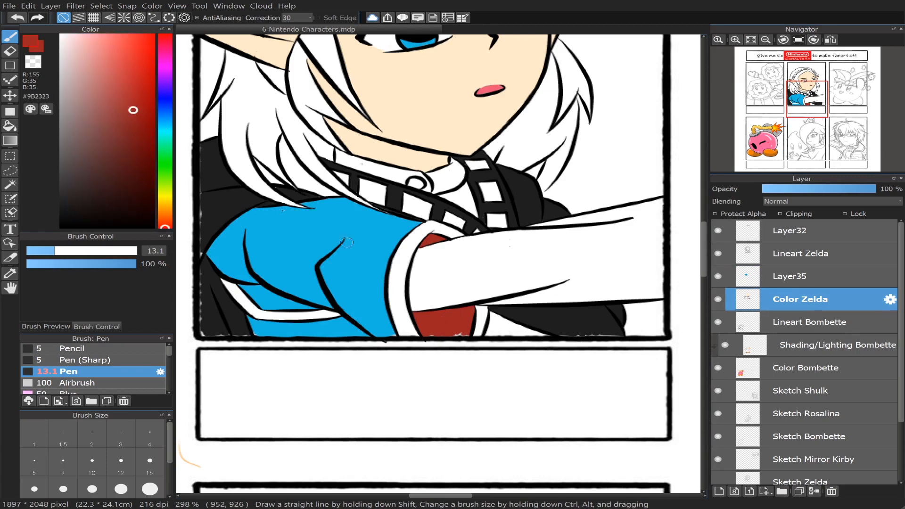
mouse_move(468, 335)
mouse_down()
mouse_move(431, 335)
mouse_move(465, 330)
mouse_up()
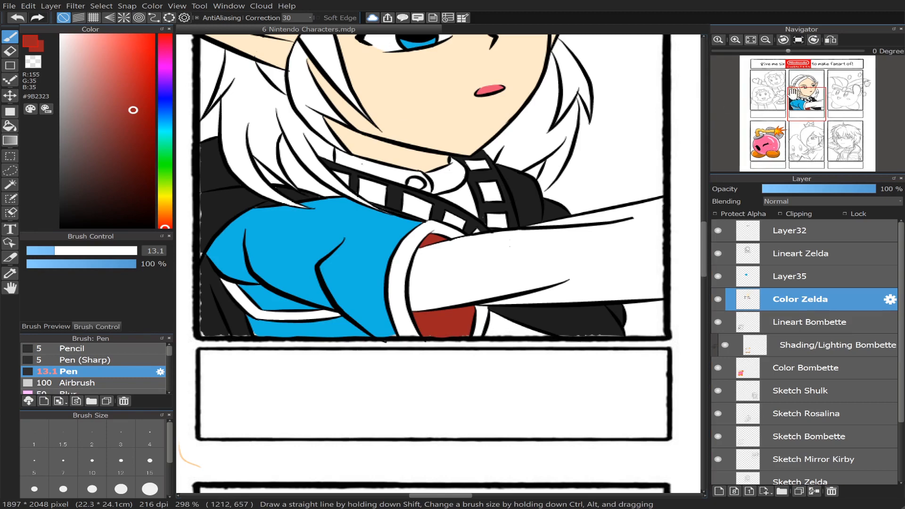
drag(809, 108, 808, 104)
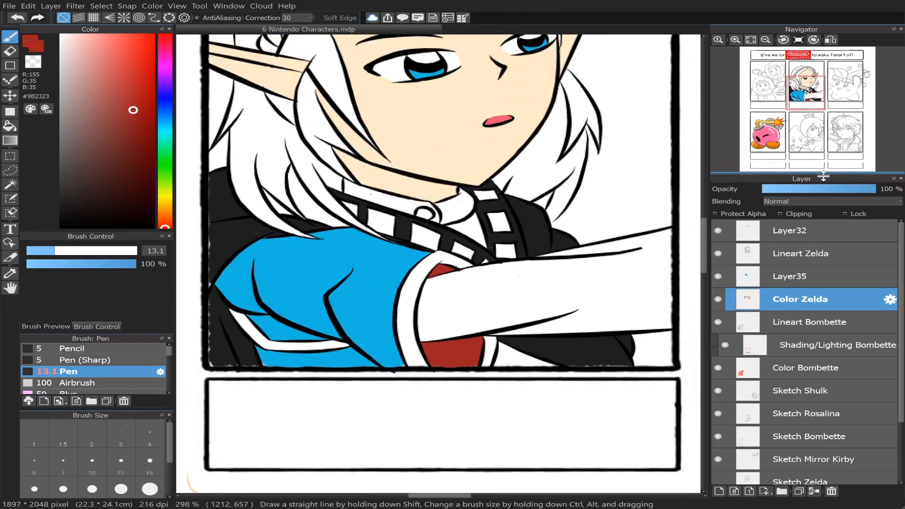
- Toggle the visibility of Color Zelda and Layer35 to examine which colours each layer holds
click(719, 300)
click(718, 300)
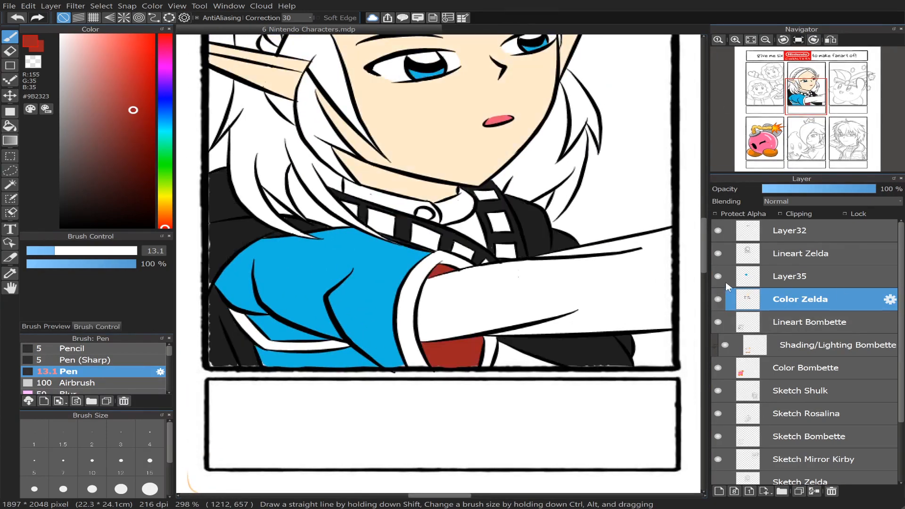
click(719, 277)
click(719, 276)
click(720, 298)
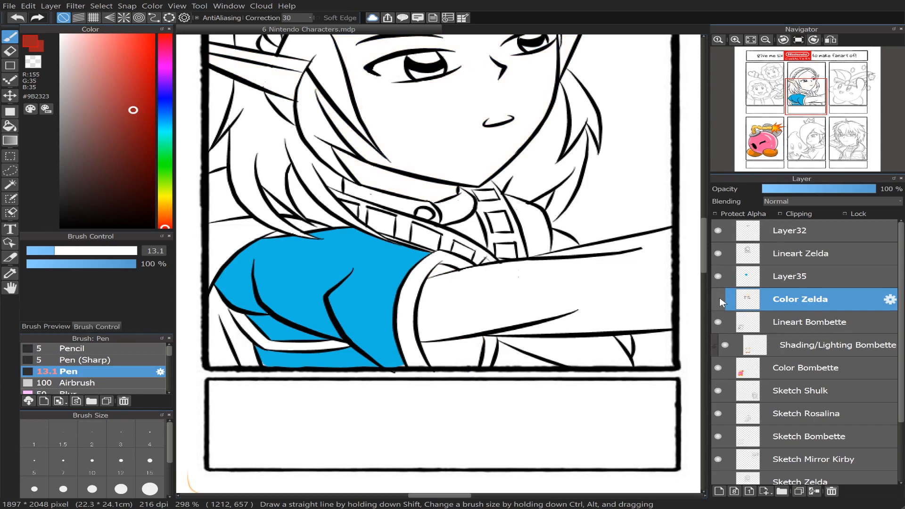
click(720, 298)
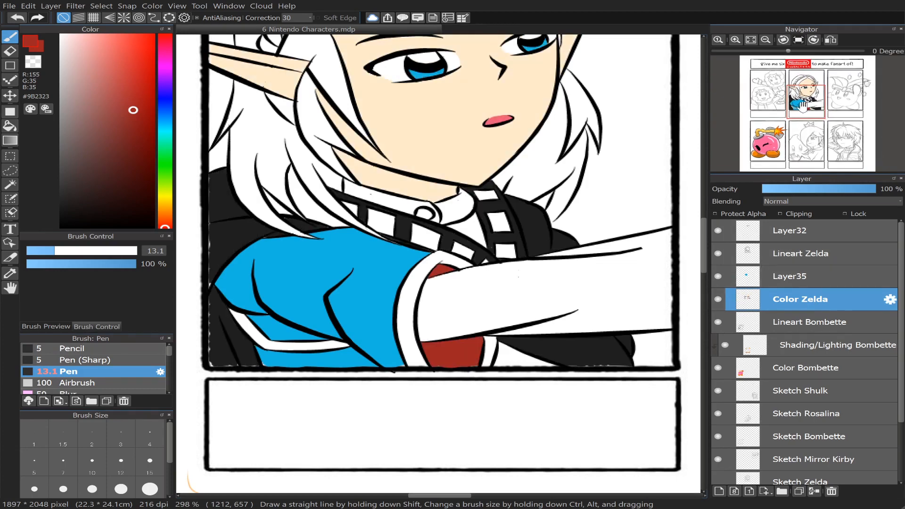
drag(801, 116, 807, 108)
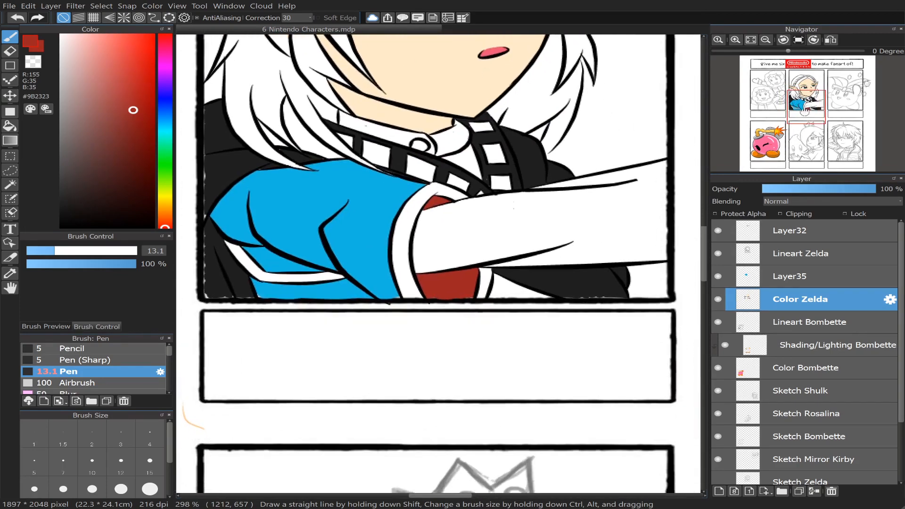
- Merge Layer35 down into Color Zelda and add a new empty layer above it
click(820, 283)
click(815, 492)
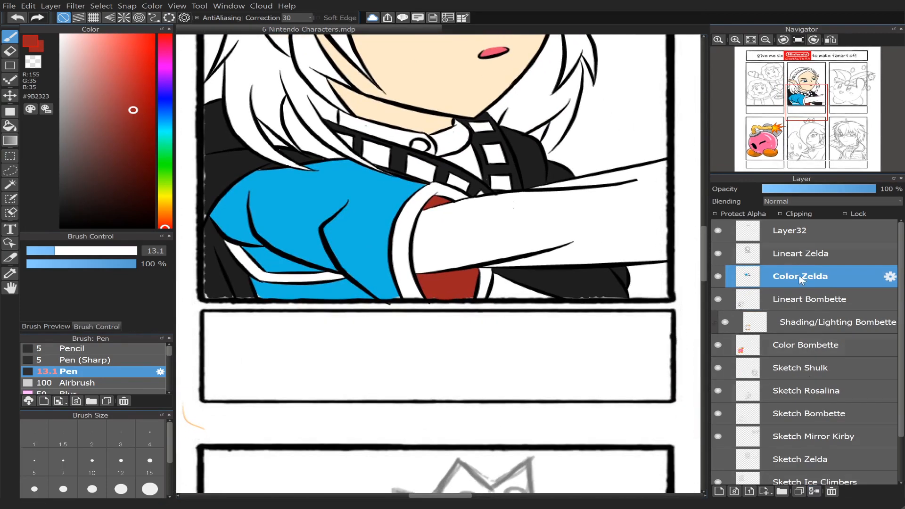
click(720, 491)
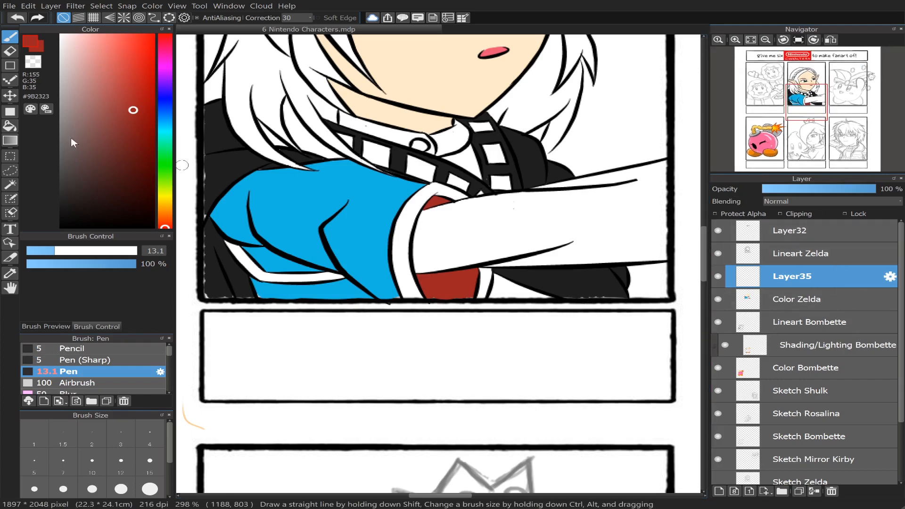
- Bucket-fill the sleeve cuff, the narrow trim beside the red lining and the torso trim in gold #E6BE00 on Layer35
click(165, 196)
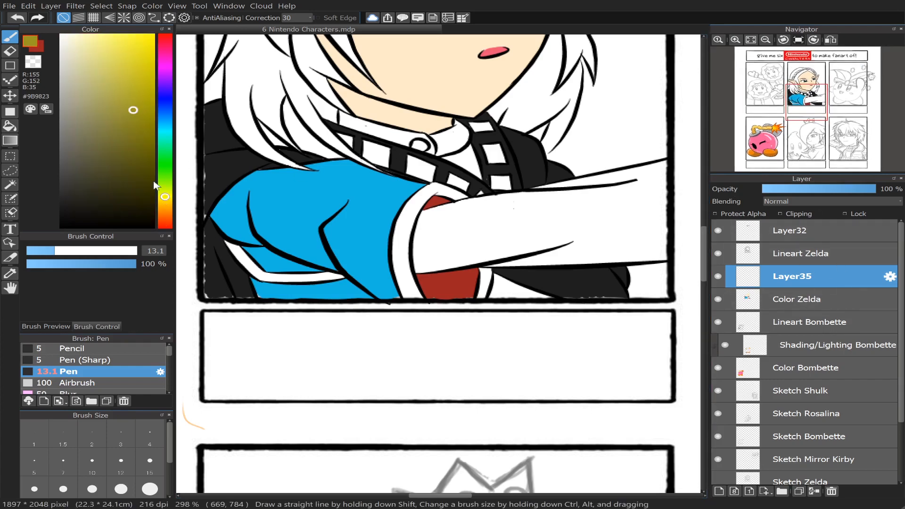
drag(165, 198, 168, 205)
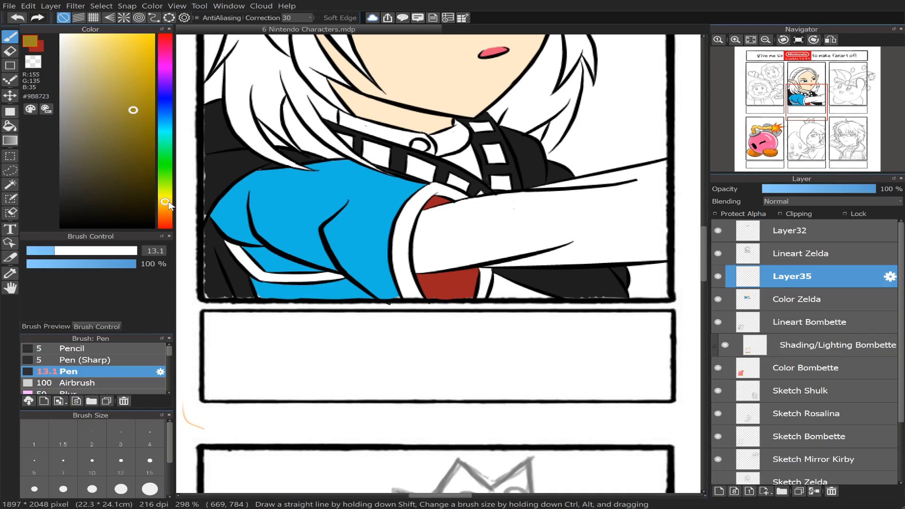
drag(140, 106, 153, 53)
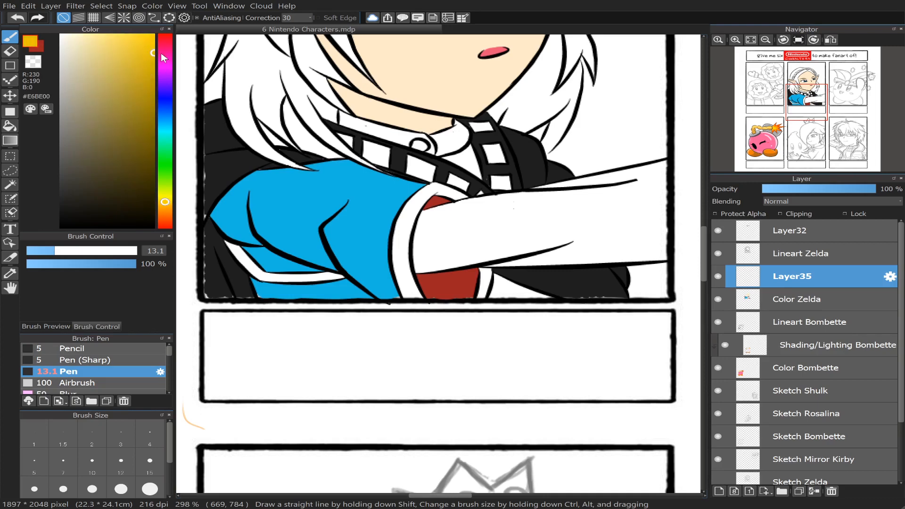
click(10, 126)
click(415, 229)
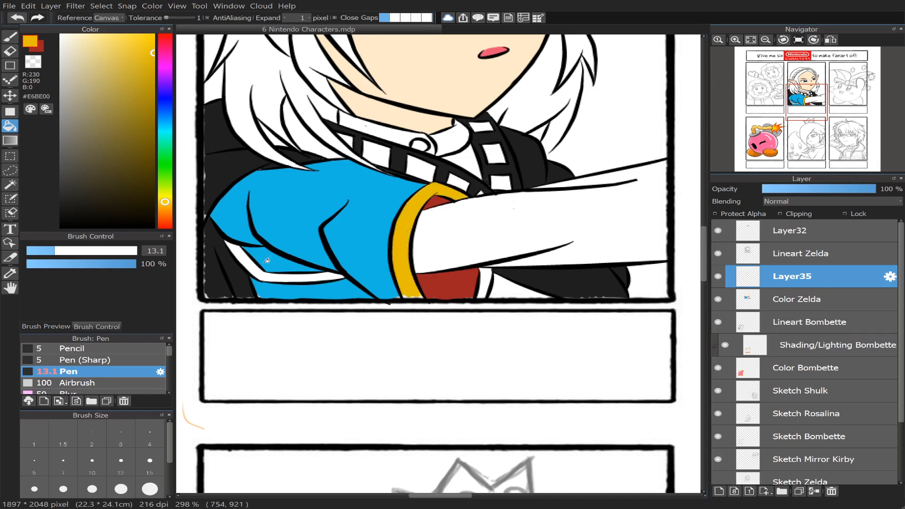
click(487, 273)
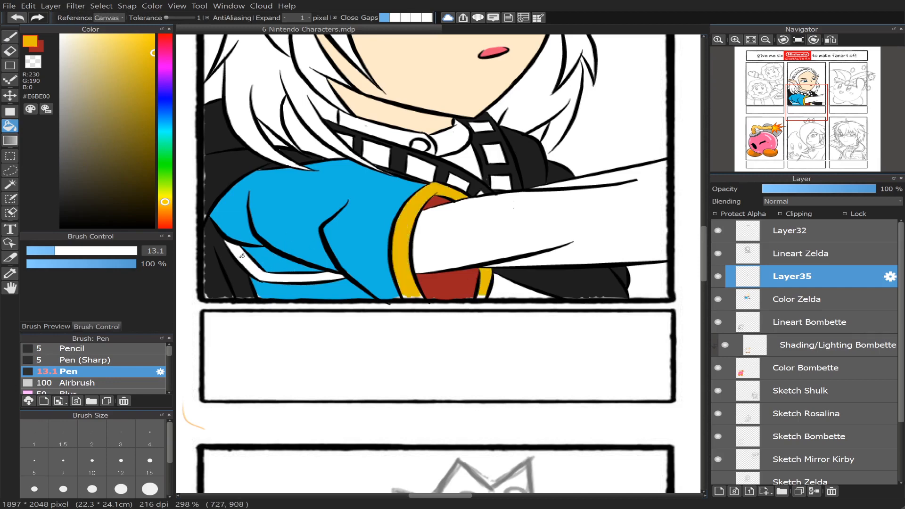
click(258, 256)
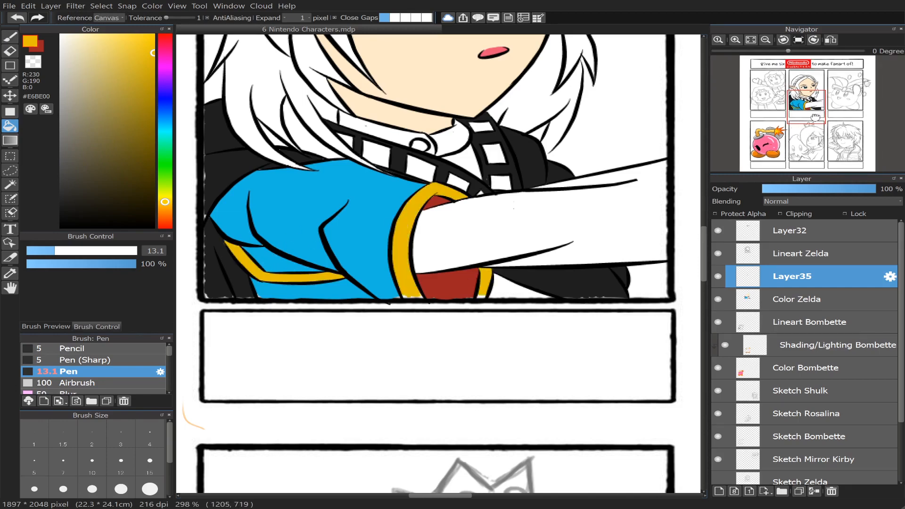
- Touch up the ragged lower edges of the gold trims with the Pen at size 8.1
scroll(810, 125, up, 1)
scroll(810, 124, up, 1)
click(11, 37)
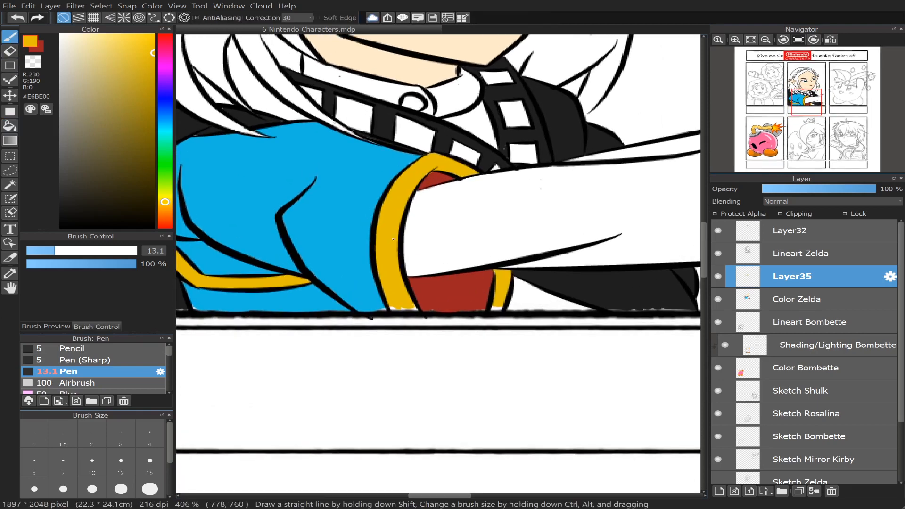
click(43, 251)
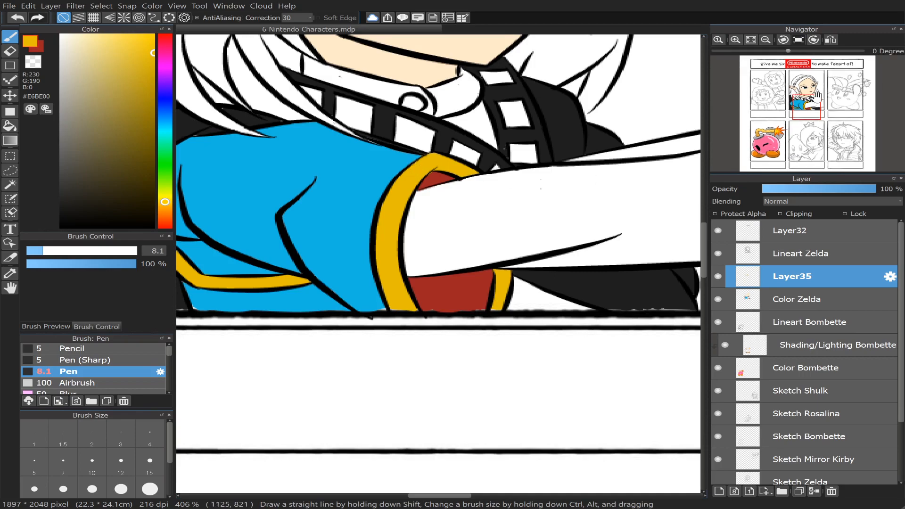
- Mix a pale yellow, #FFE668, for Zelda's hair and switch to the Bucket tool
drag(817, 97, 803, 110)
drag(793, 112, 804, 92)
scroll(798, 119, down, 3)
scroll(804, 92, up, 2)
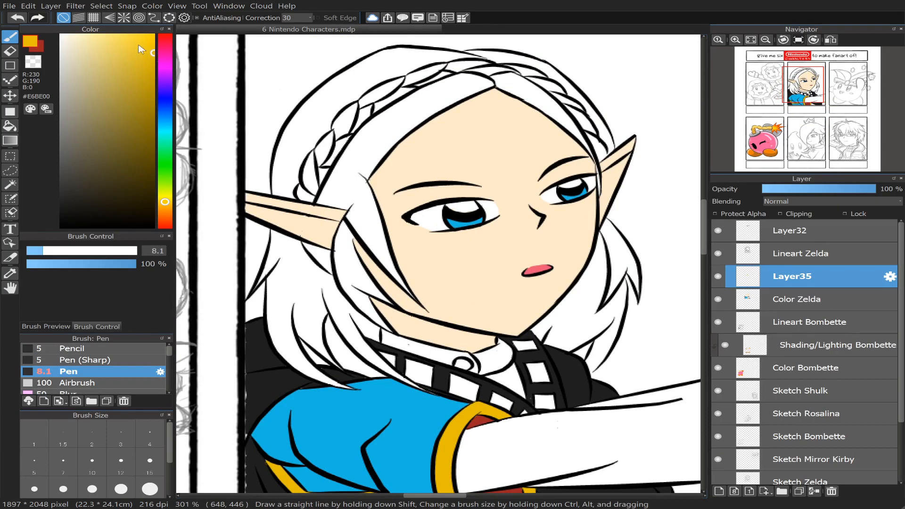
drag(131, 48, 127, 38)
drag(118, 46, 105, 37)
drag(124, 56, 142, 61)
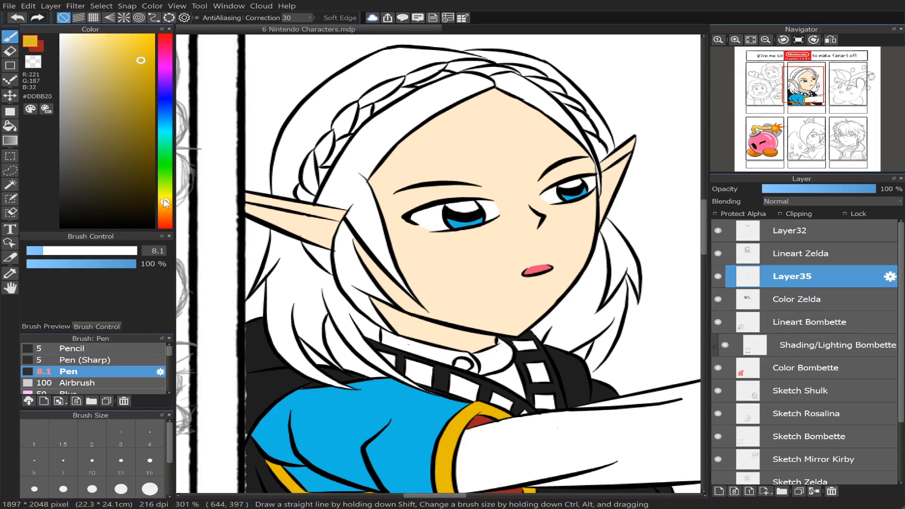
drag(166, 202, 165, 202)
drag(143, 62, 117, 31)
click(9, 126)
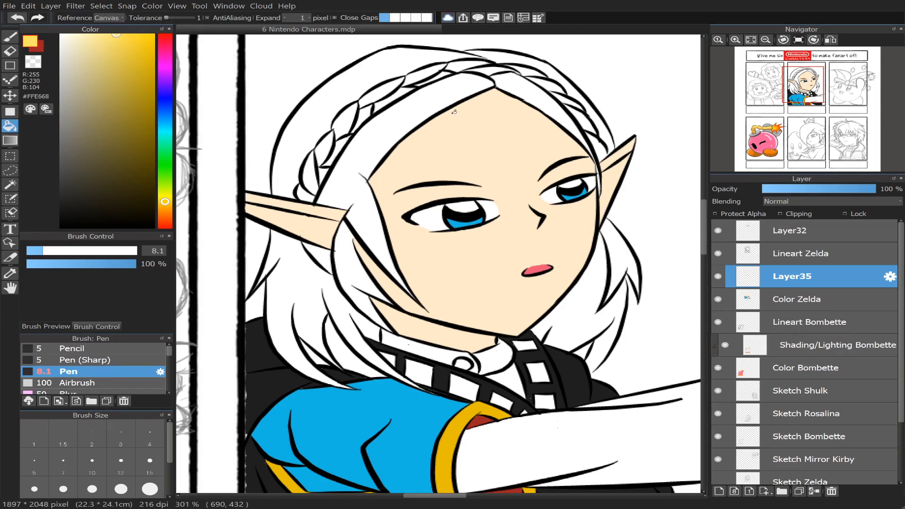
- Bucket-fill the hair on both sides of the parting, behind the braid and around the face in #FFE668
click(410, 110)
click(366, 86)
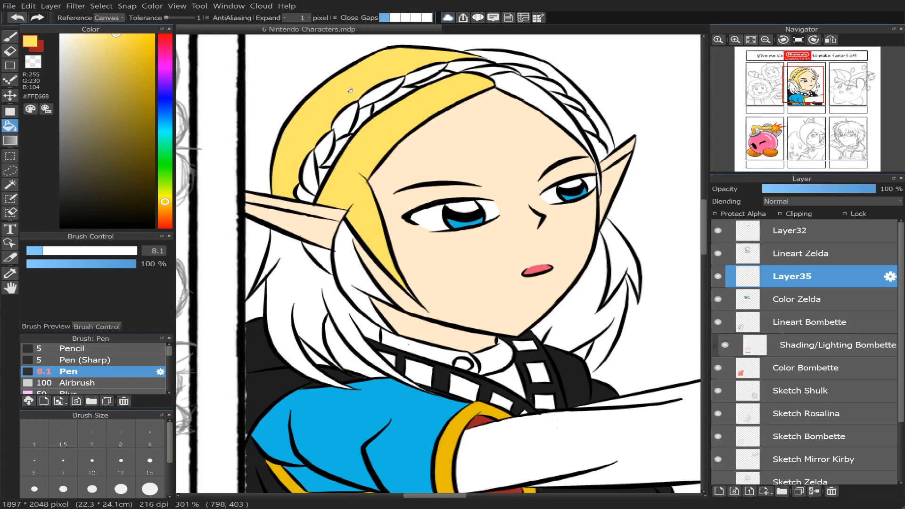
click(299, 301)
click(352, 261)
click(323, 252)
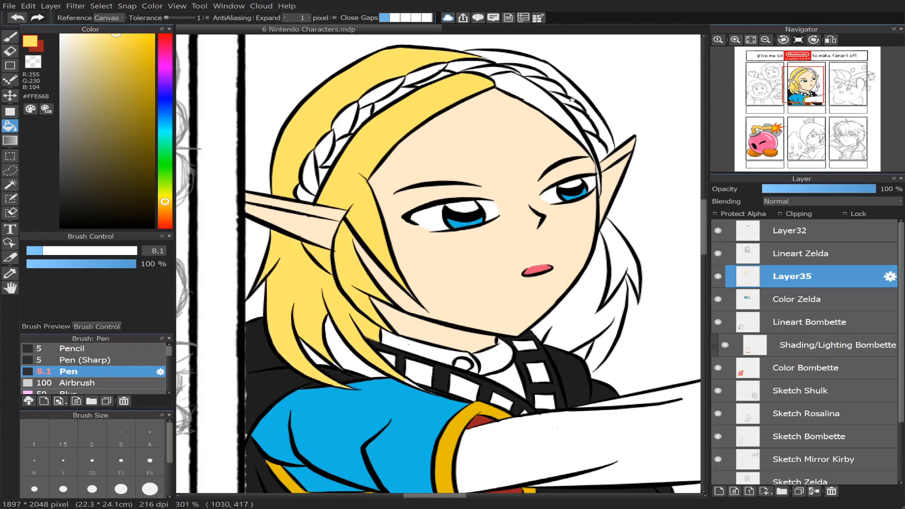
click(535, 87)
click(538, 60)
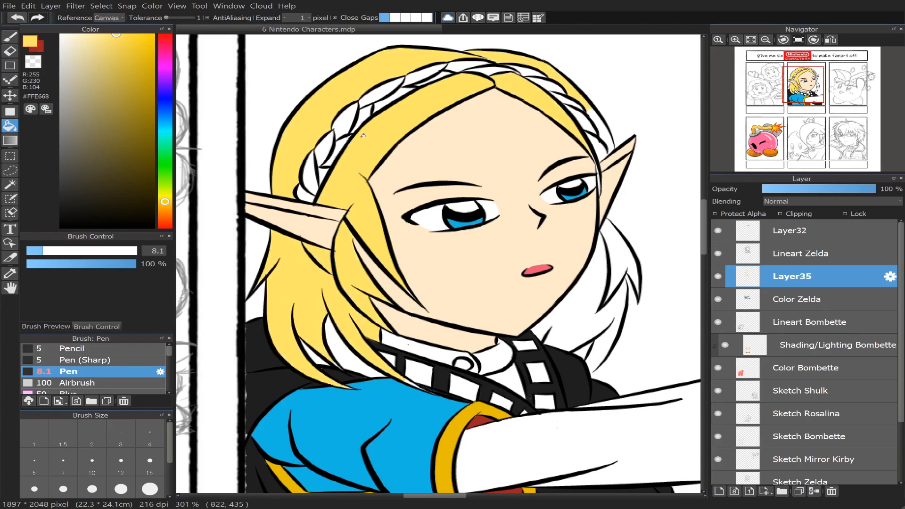
click(620, 255)
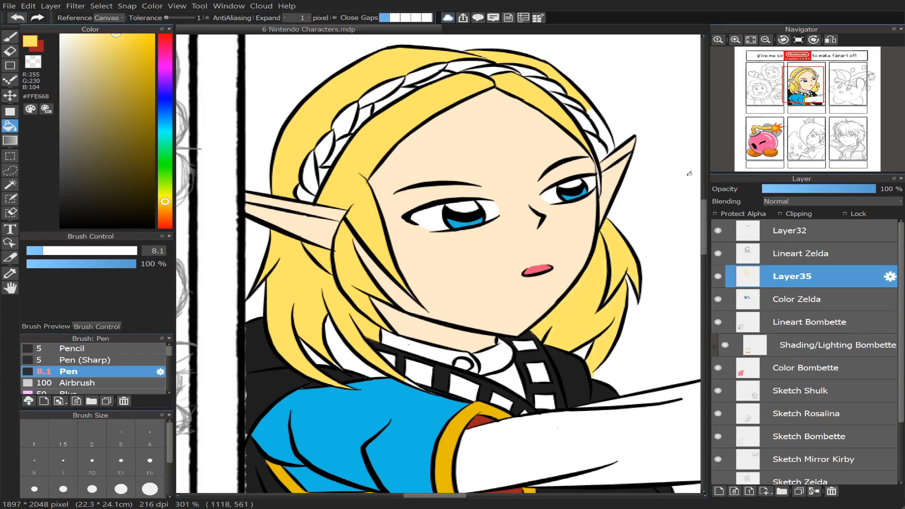
- Fill the remaining white hair strand beside the neck and touch up its tips with the Pen at size 5.3
scroll(812, 106, up, 2)
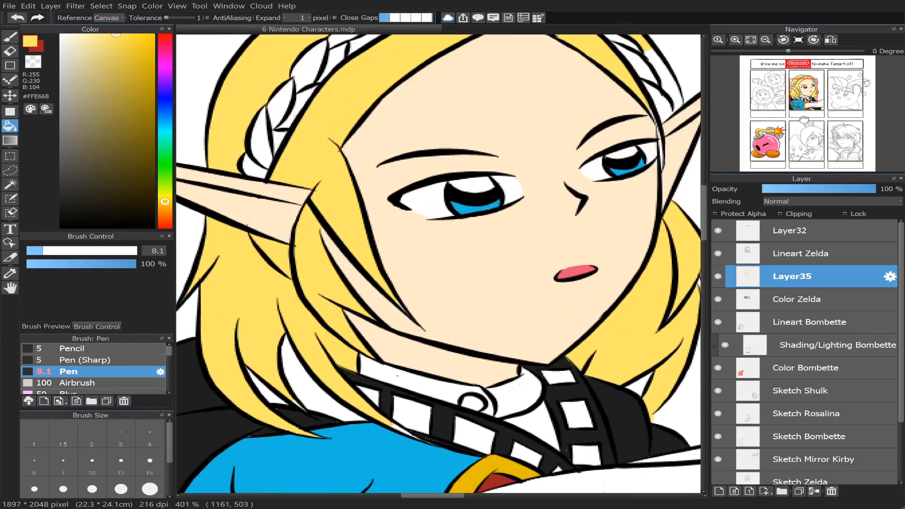
drag(806, 97, 805, 100)
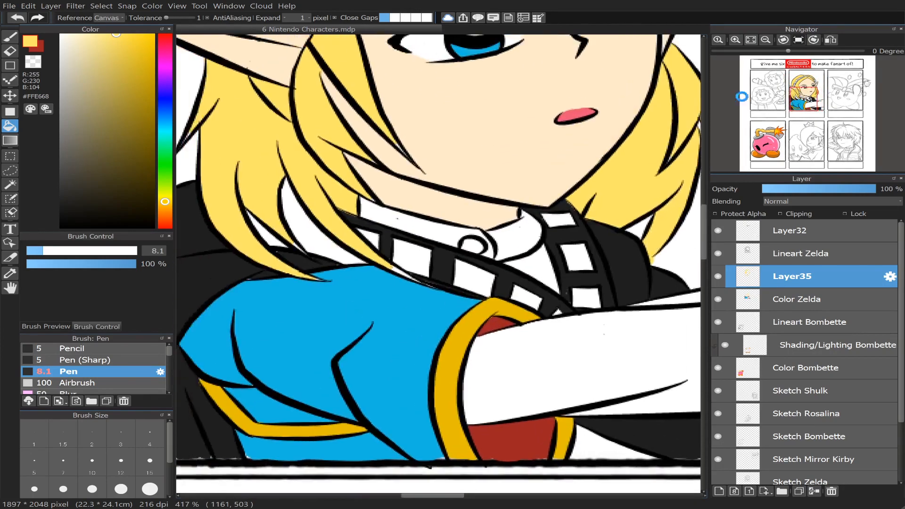
click(298, 224)
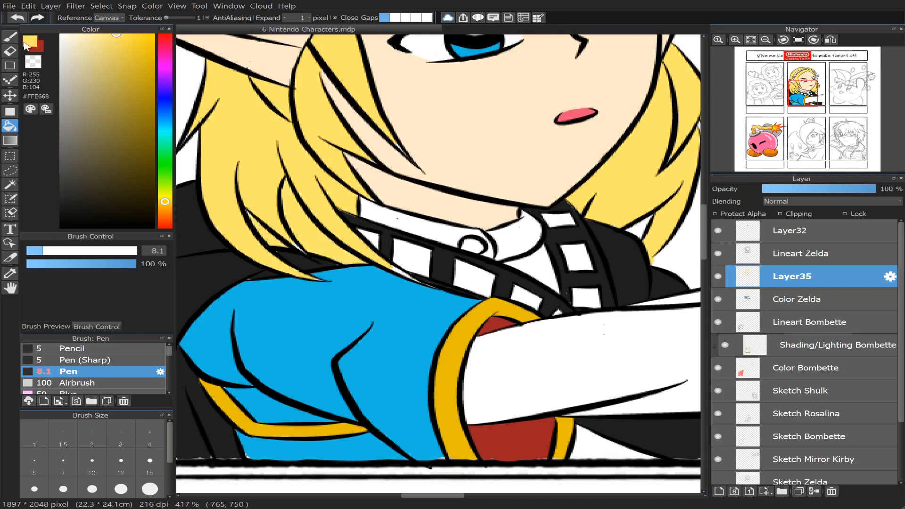
key(b)
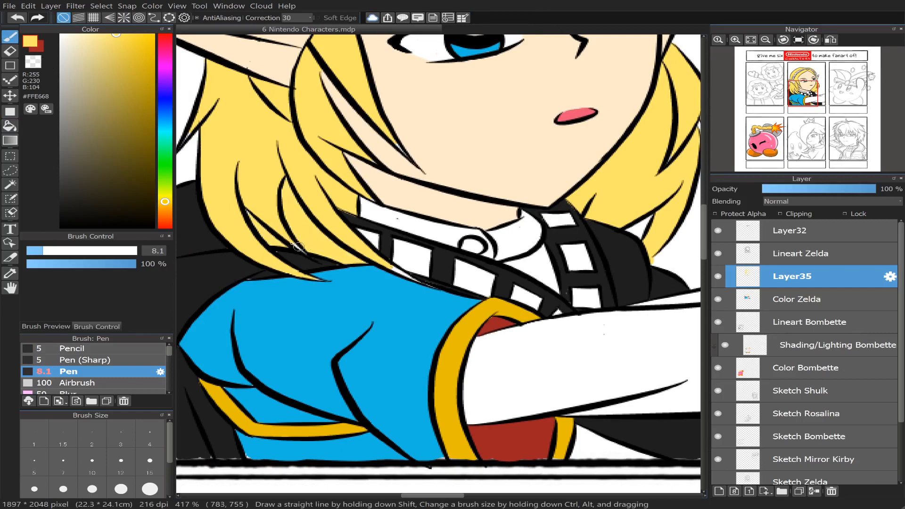
click(37, 253)
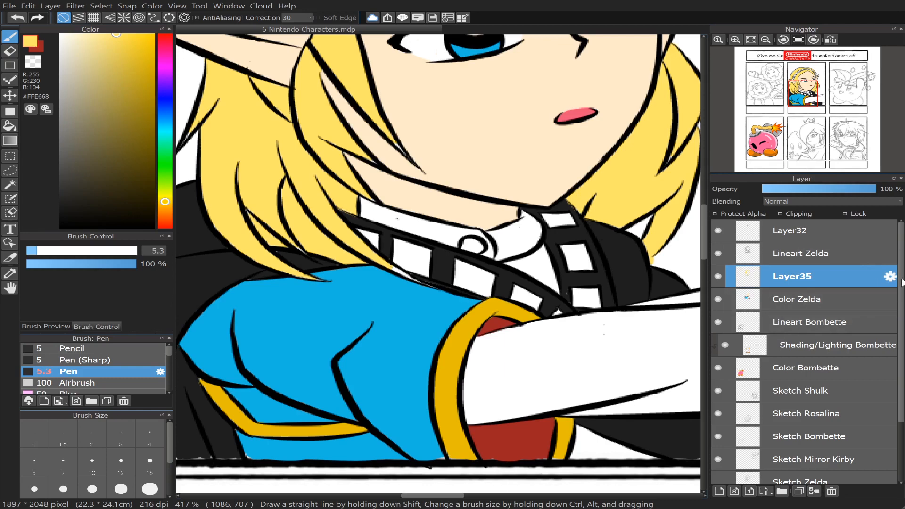
- Show the blue Layer34 behind the artwork and lower Layer1's opacity to 47%
scroll(768, 461, down, 3)
click(723, 470)
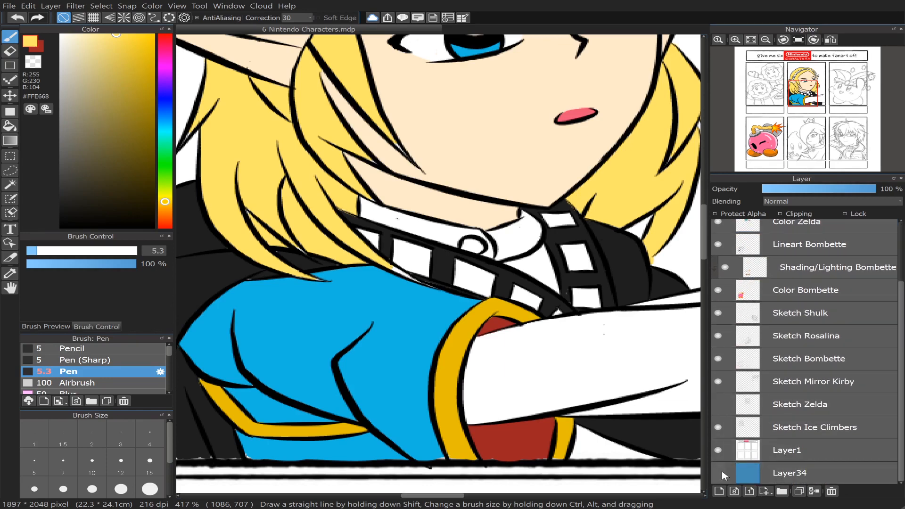
click(803, 449)
drag(831, 192, 816, 190)
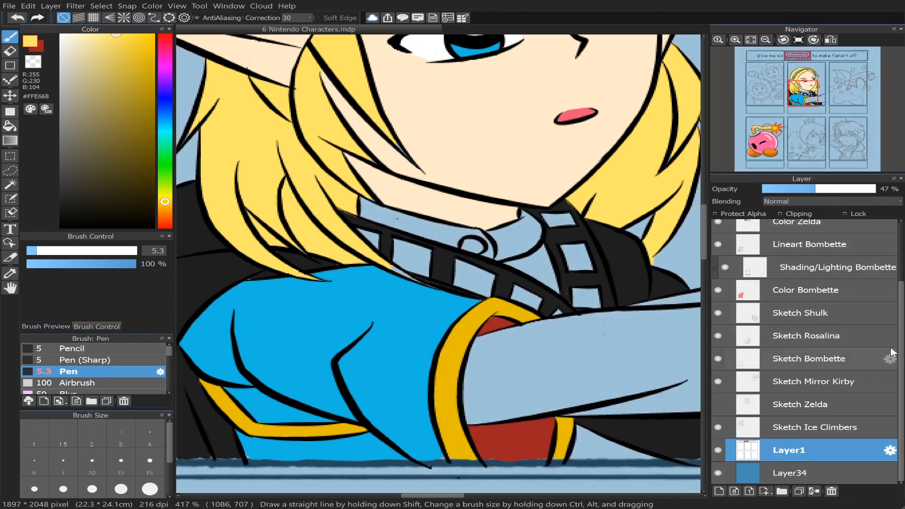
- Toggle Layer35's visibility to check the yellow hair fill, and make Layer35 the active layer
scroll(902, 374, up, 3)
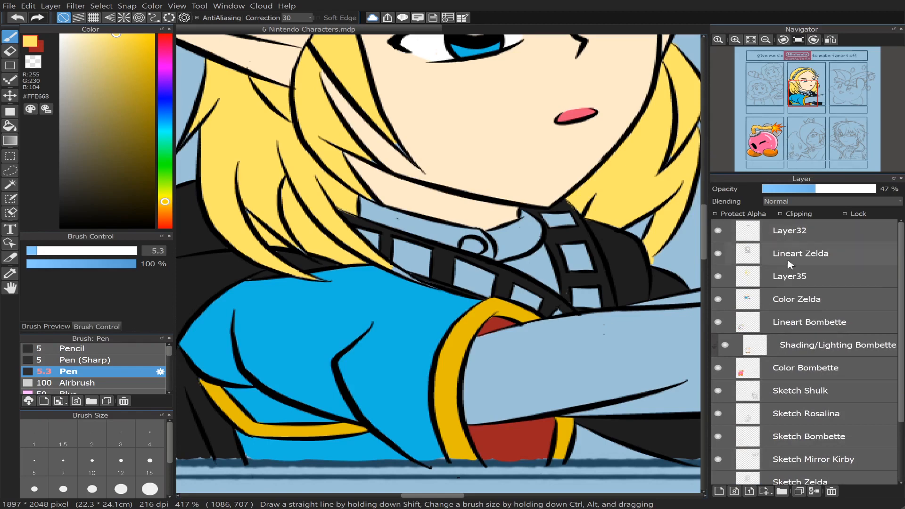
click(717, 277)
click(717, 277)
click(733, 277)
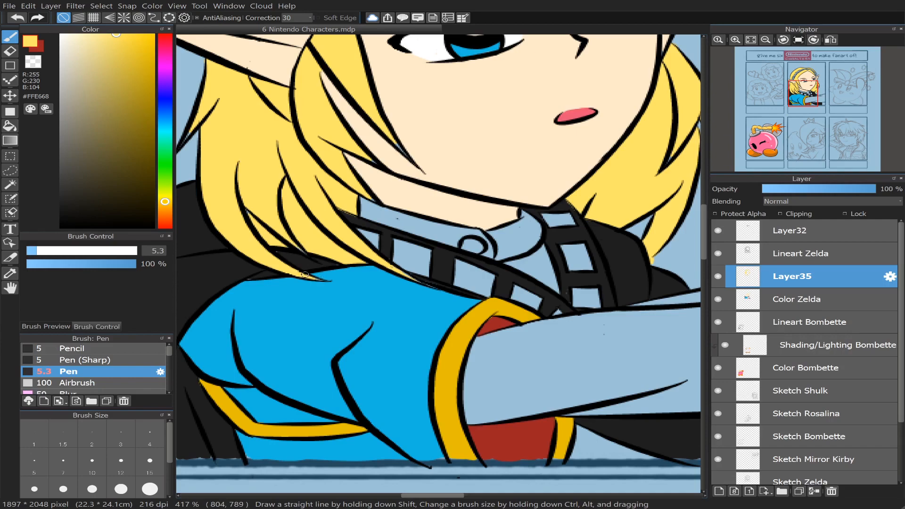
- Bucket-fill the braid segments between the long near-side ear and the top of the head in #FFE668
drag(802, 104, 799, 95)
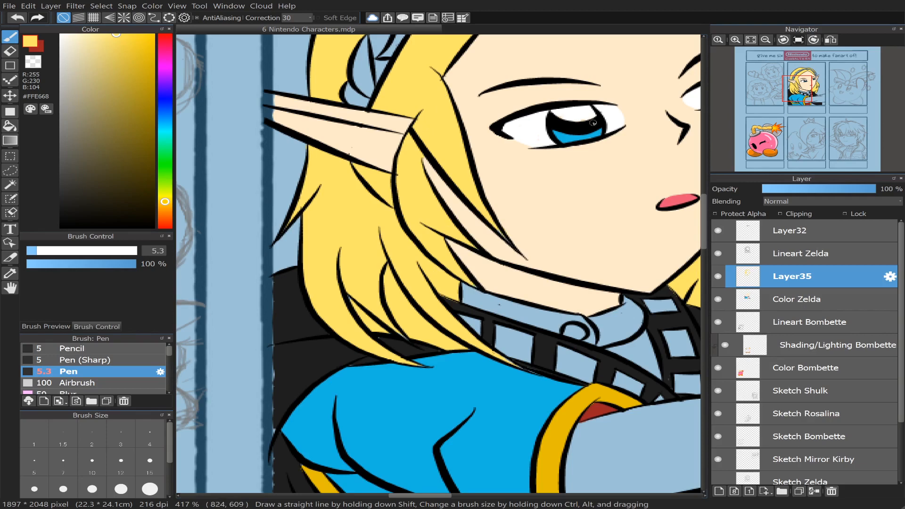
mouse_move(722, 106)
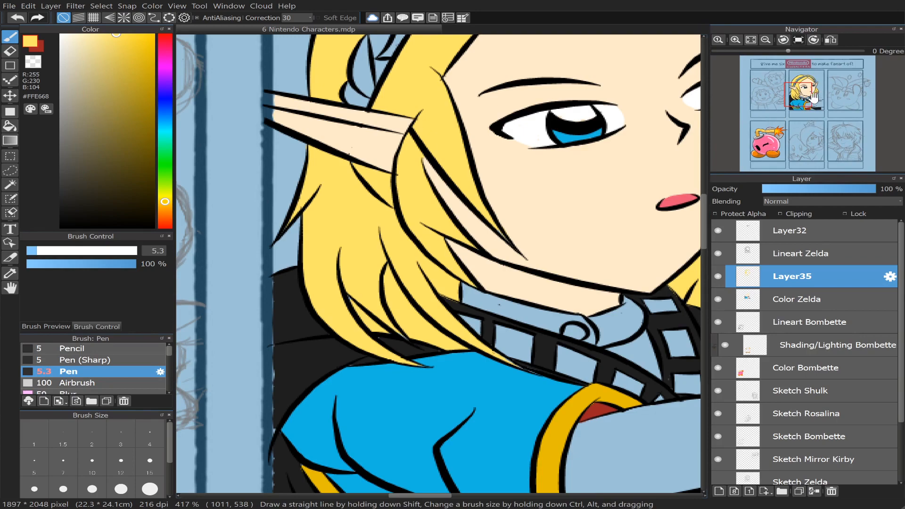
drag(804, 98, 800, 86)
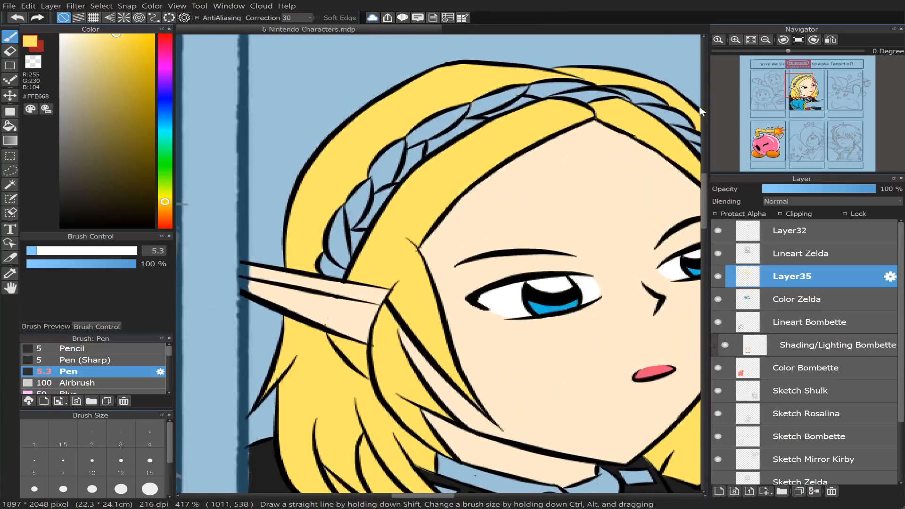
click(10, 125)
click(461, 130)
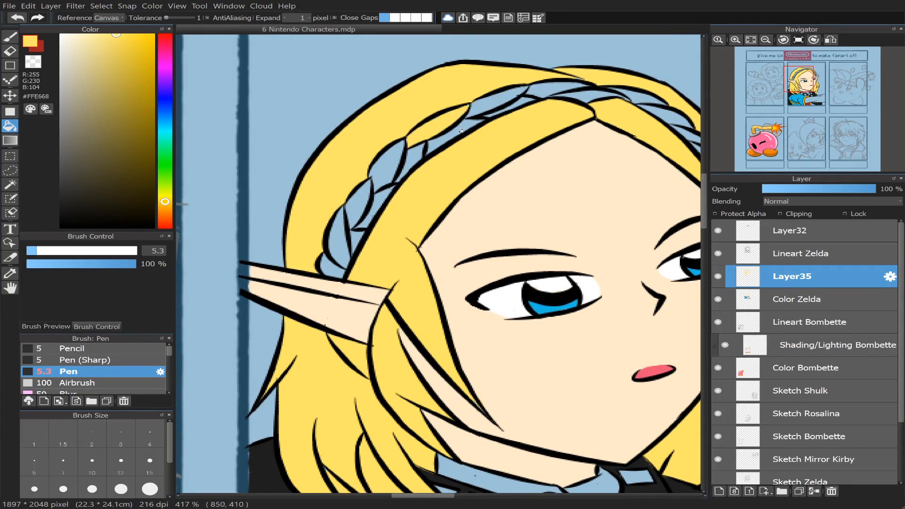
click(416, 155)
click(404, 150)
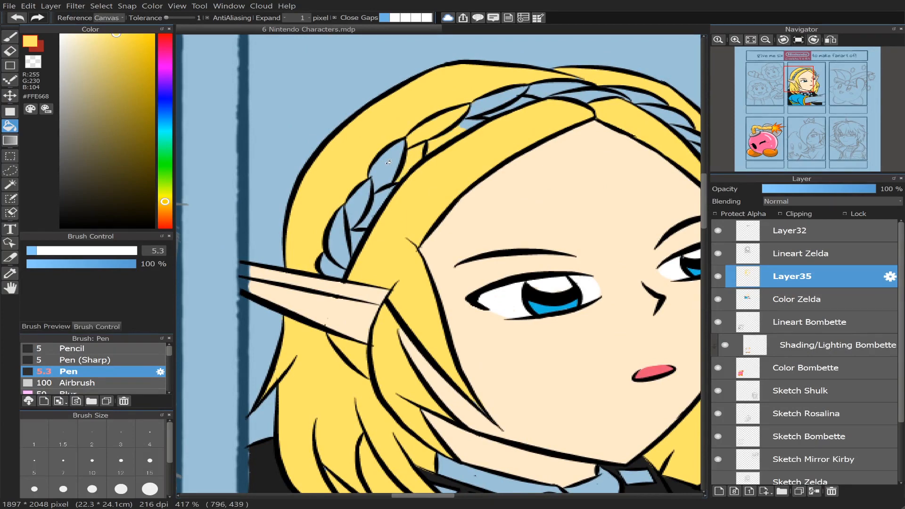
click(389, 162)
click(361, 203)
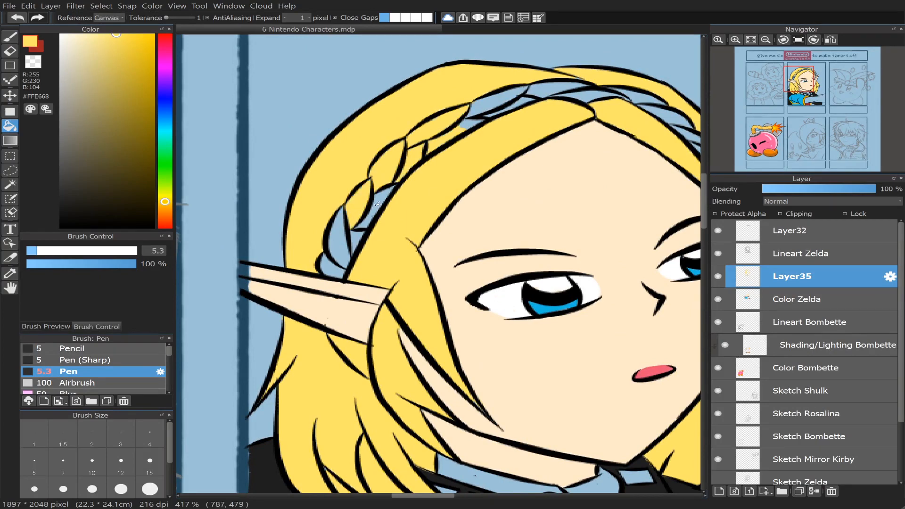
click(372, 201)
click(343, 232)
click(328, 267)
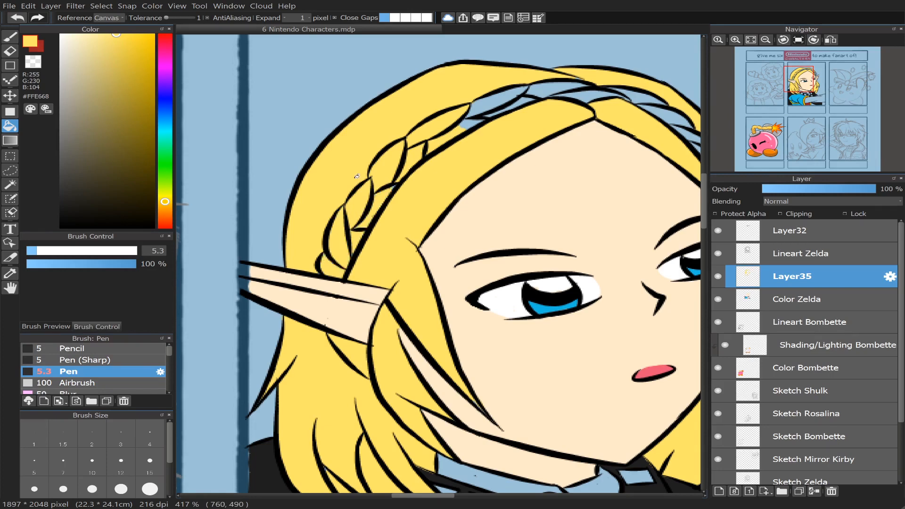
- Fill the remaining near-side braid segments beside the parting in #FFE668 and touch up the leftover gaps with the Pen
click(513, 102)
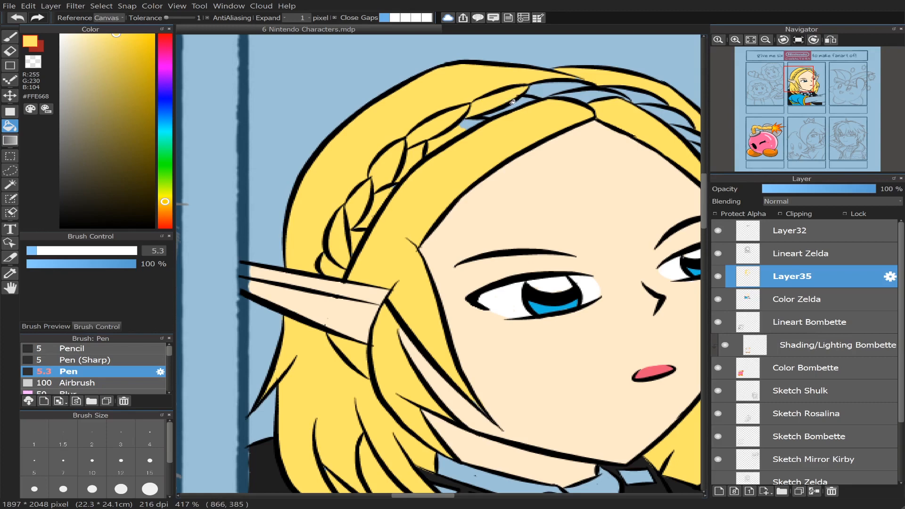
click(558, 88)
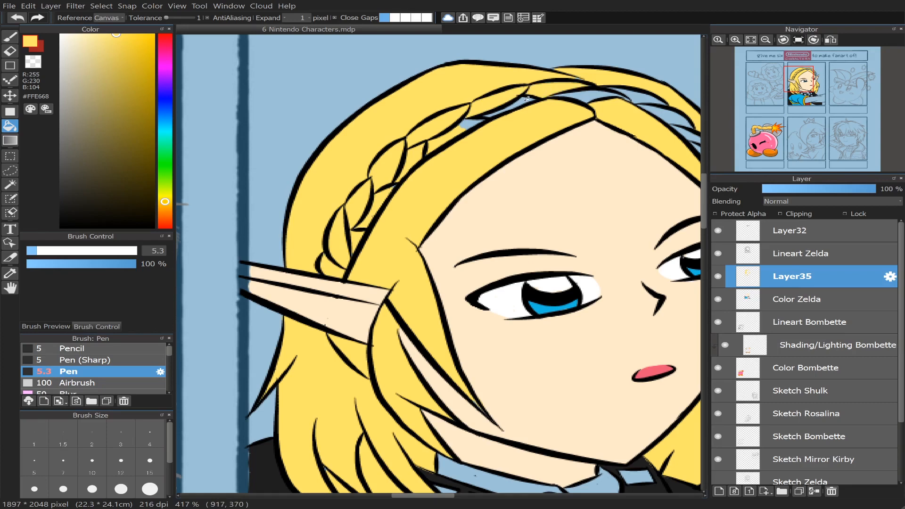
click(479, 117)
key(b)
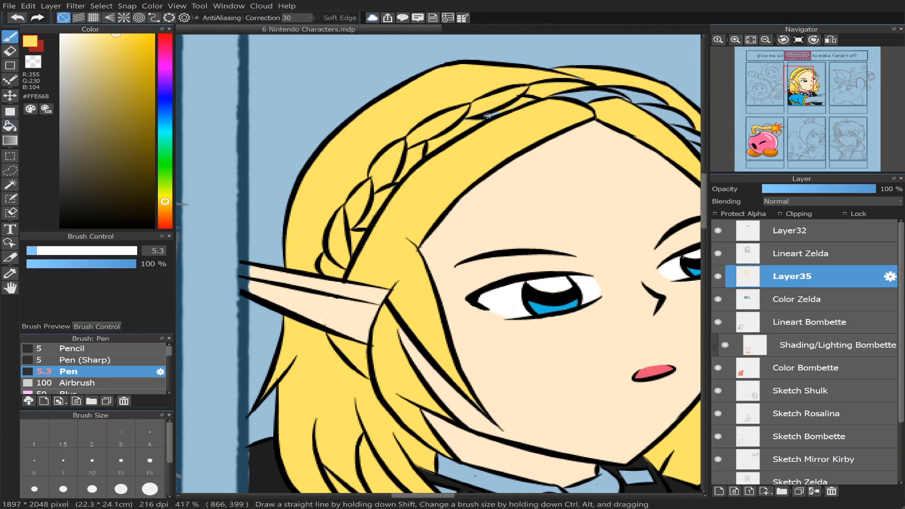
- Bucket-fill the braid segments and hair from the parting down to the far ear in #FFE668
drag(794, 85, 809, 84)
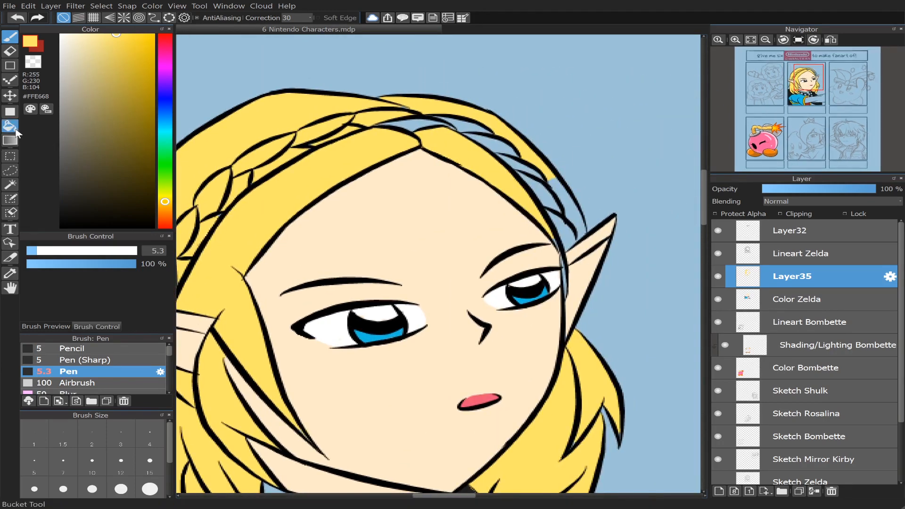
click(10, 125)
click(431, 125)
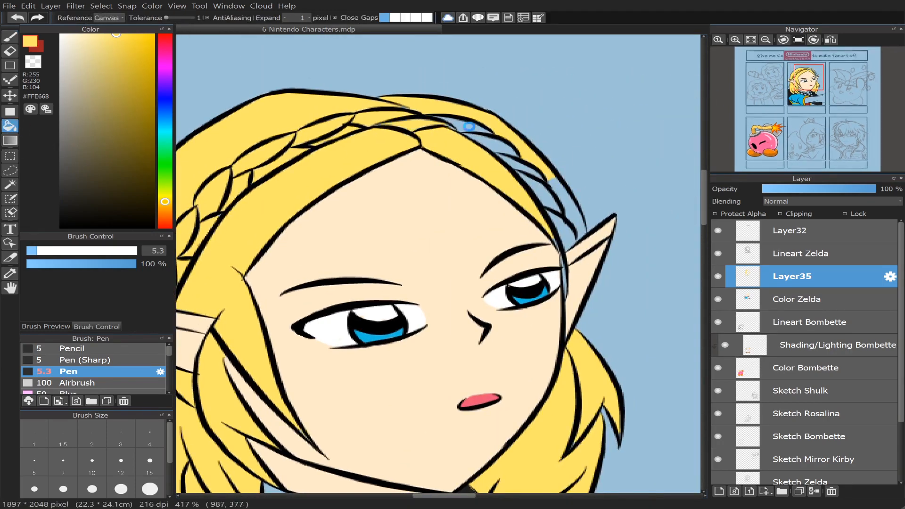
click(469, 126)
click(490, 135)
click(526, 166)
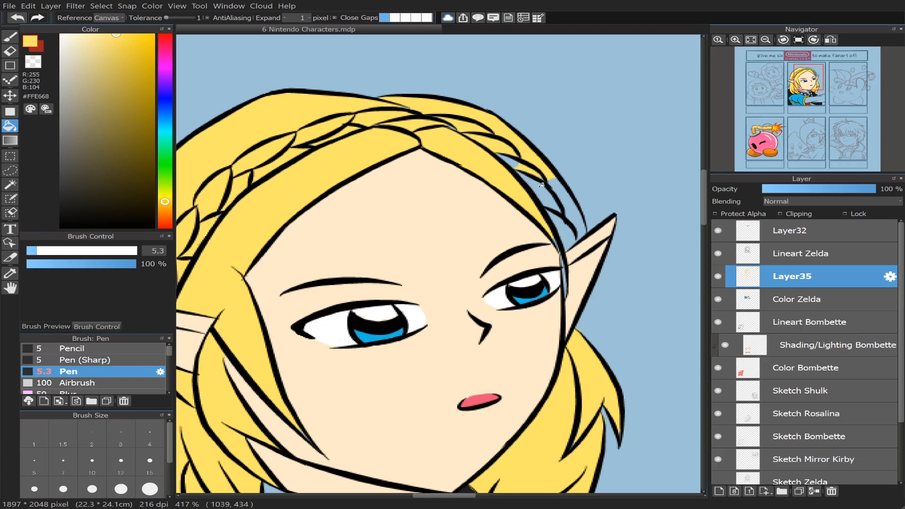
click(543, 189)
click(570, 197)
click(560, 223)
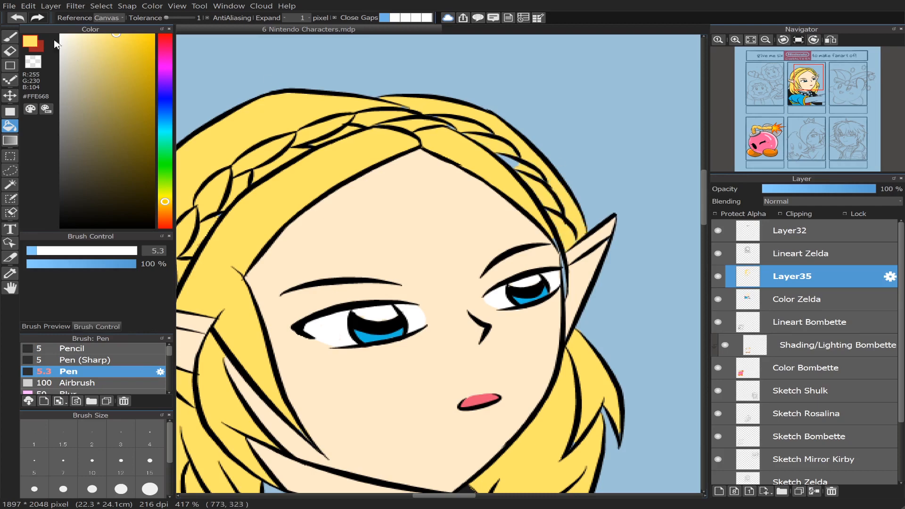
- Paint over the unfilled gaps in the far-side braid with the Pen at size 11.7
key(b)
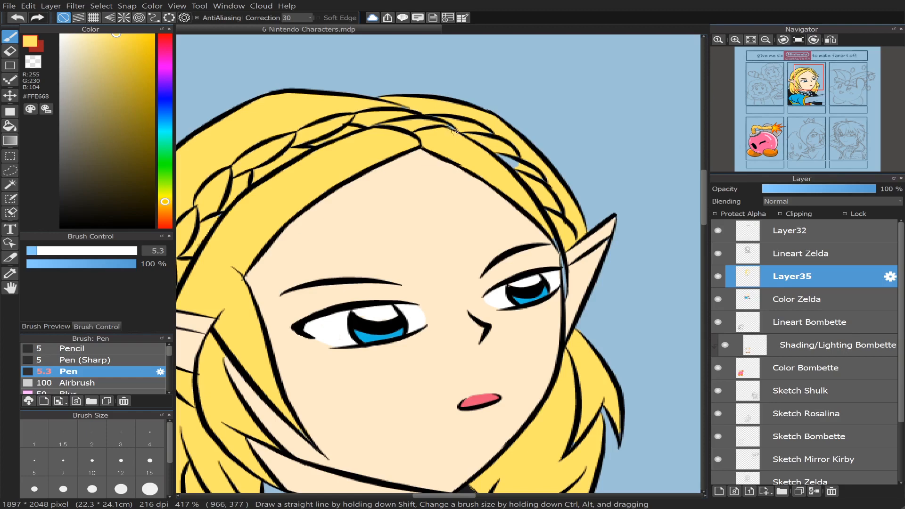
click(51, 251)
drag(492, 148, 516, 166)
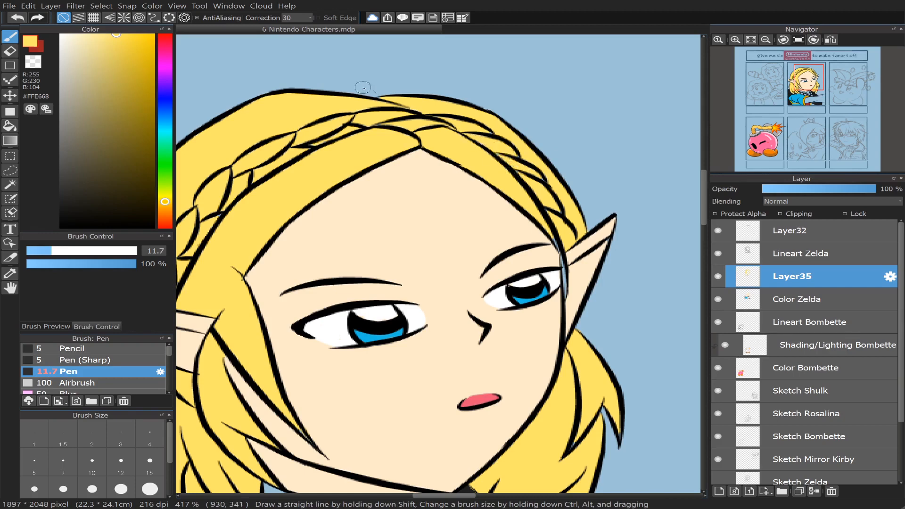
- Colour the thin strand between the far eye and ear yellow with the Pen, reducing its size to 3.2
click(39, 250)
mouse_move(809, 89)
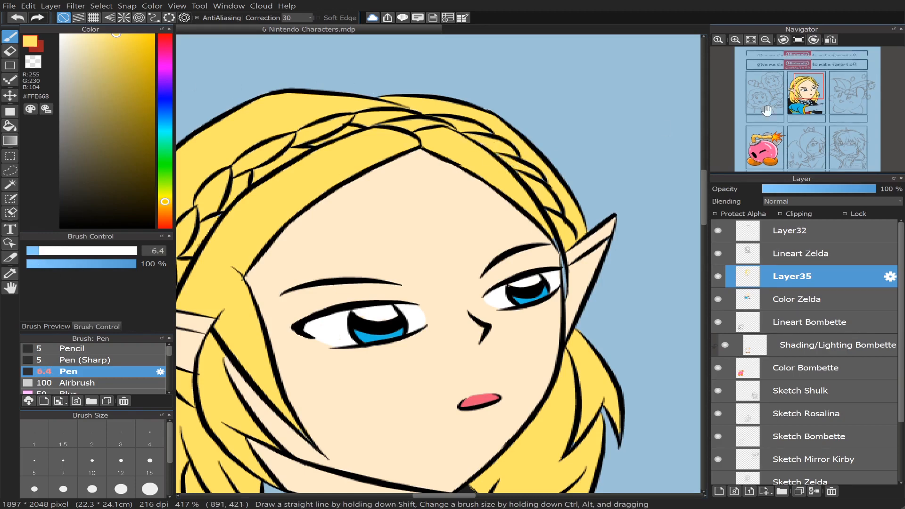
scroll(809, 89, up, 3)
drag(810, 89, 817, 87)
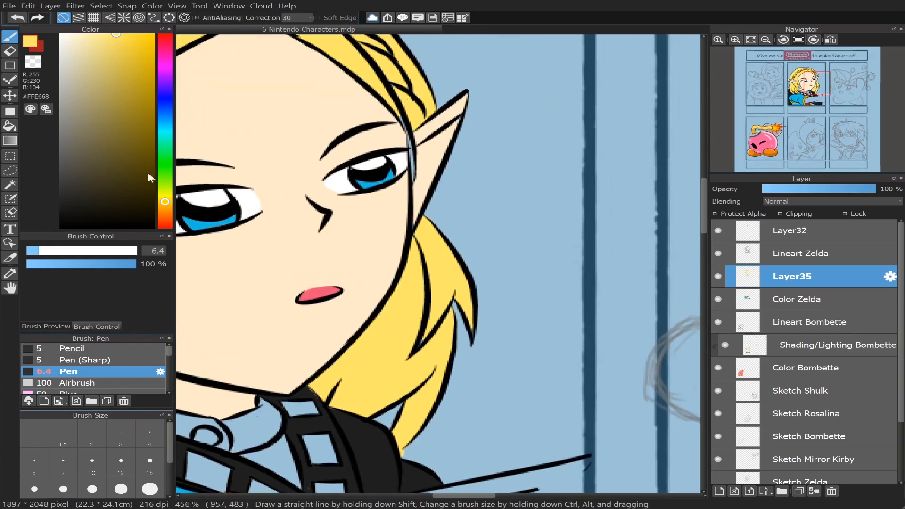
click(34, 251)
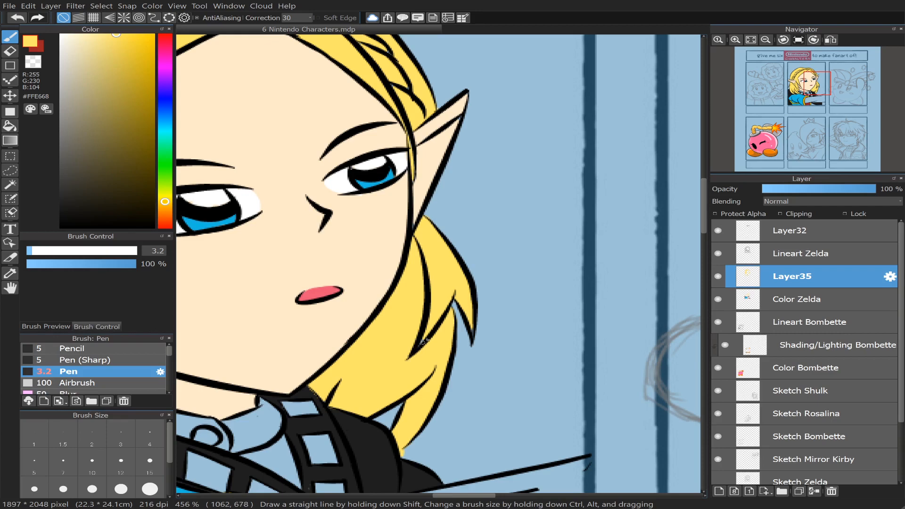
- Set the Pen size to 8.4, and clean the stray yellow off the hair tip above the shoulder with the Eraser at 4.2
drag(32, 251, 43, 250)
mouse_move(825, 85)
drag(825, 85, 826, 90)
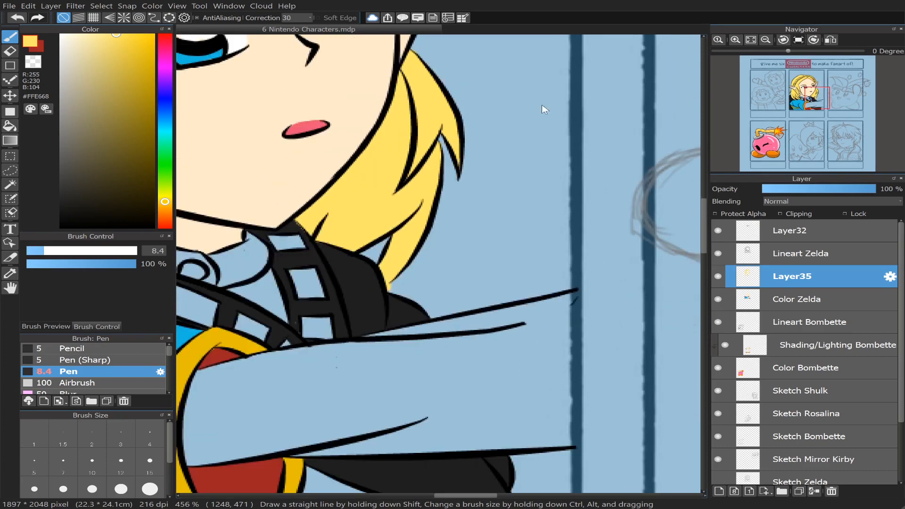
key(e)
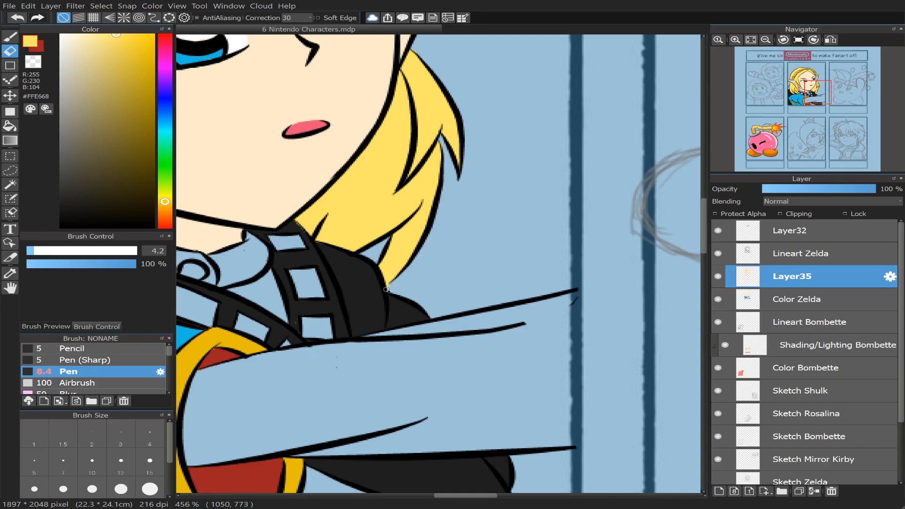
- Examine Zelda's whole panel for missed spots in the flat colours against the blue backing
mouse_move(844, 69)
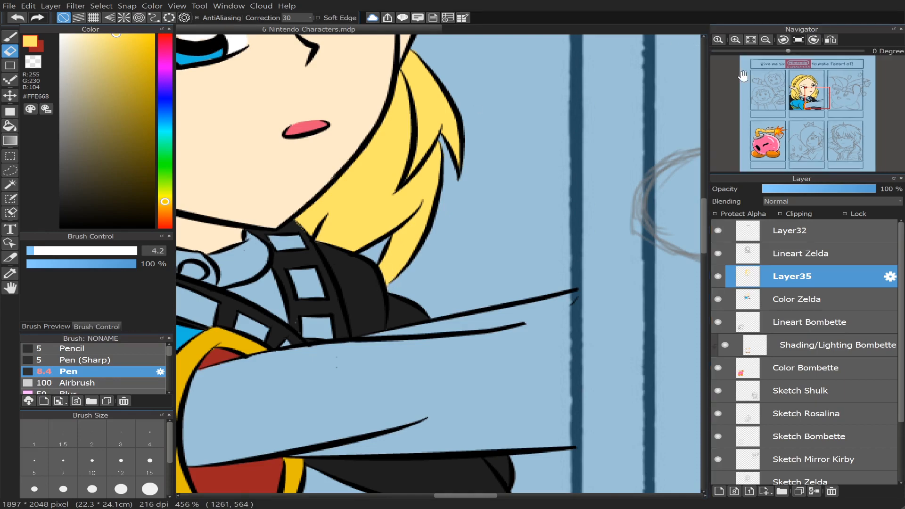
scroll(825, 101, down, 6)
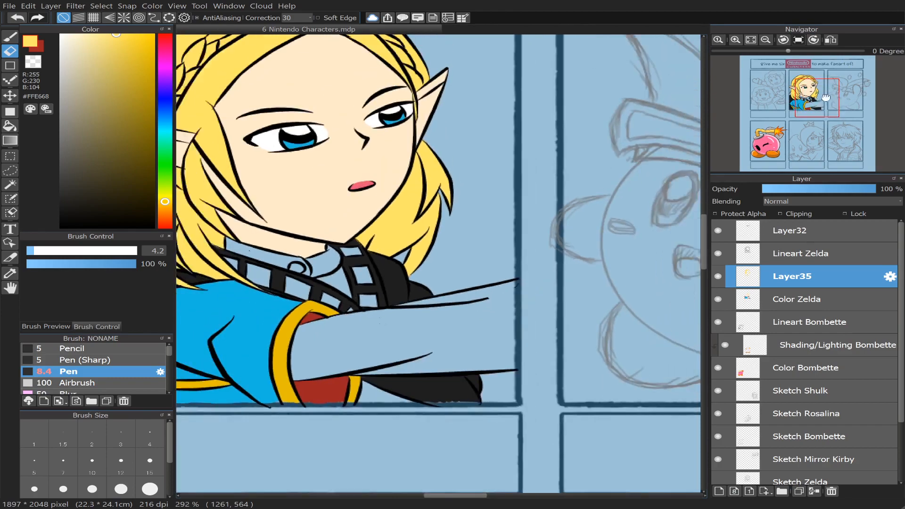
drag(810, 99, 802, 89)
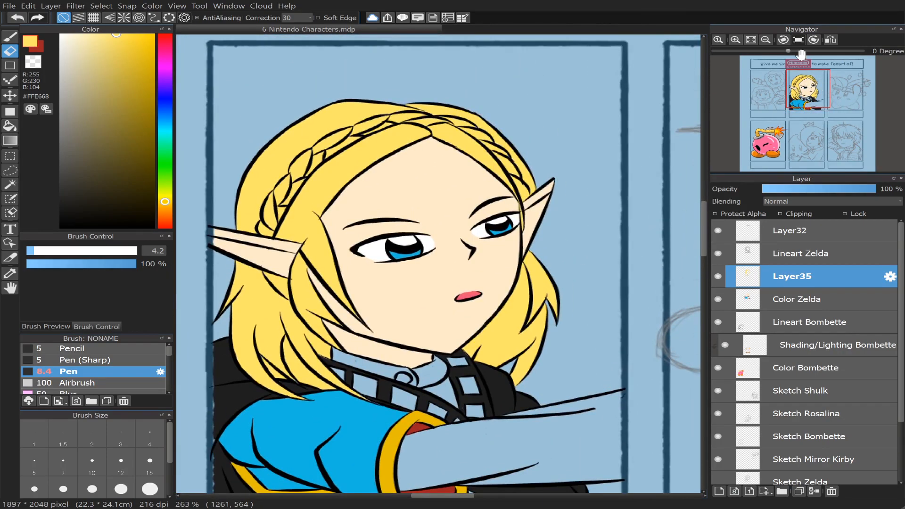
scroll(812, 94, up, 1)
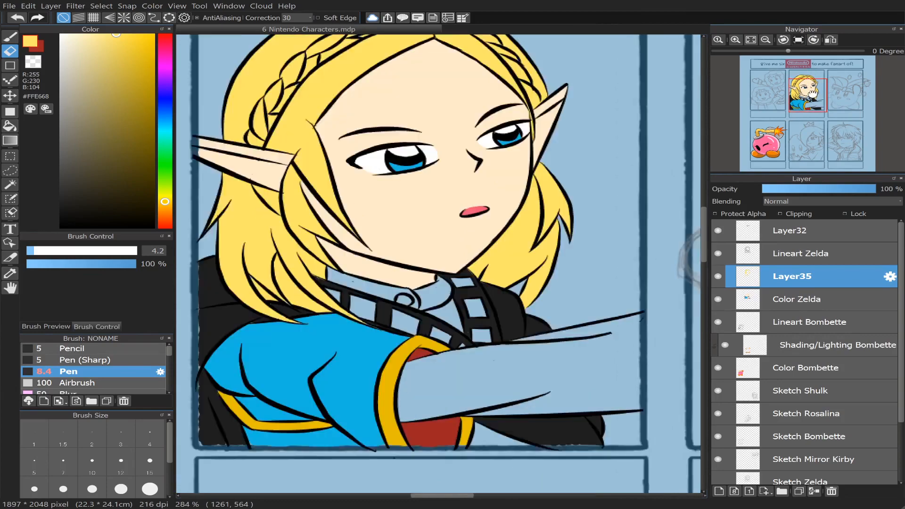
scroll(813, 94, up, 1)
mouse_move(812, 97)
mouse_down()
mouse_move(809, 82)
mouse_move(792, 81)
mouse_move(818, 83)
mouse_move(808, 89)
mouse_up()
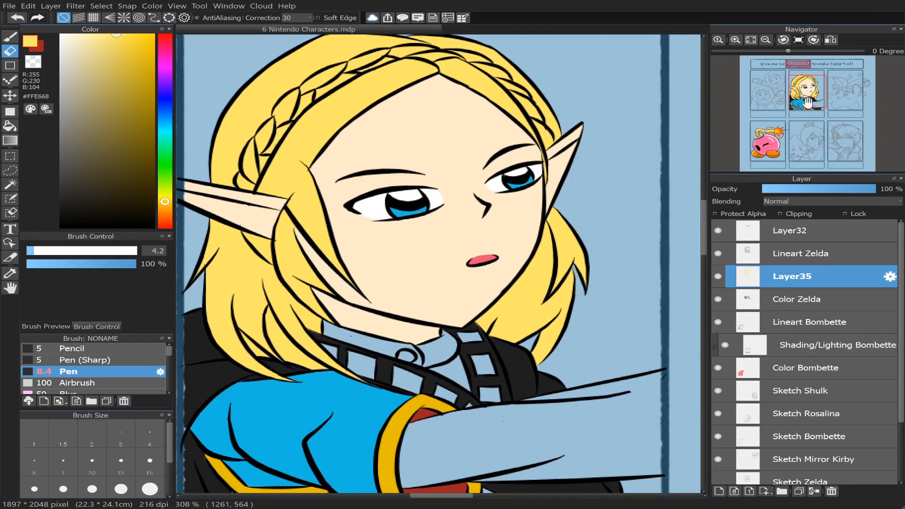
scroll(808, 98, down, 3)
drag(815, 90, 807, 88)
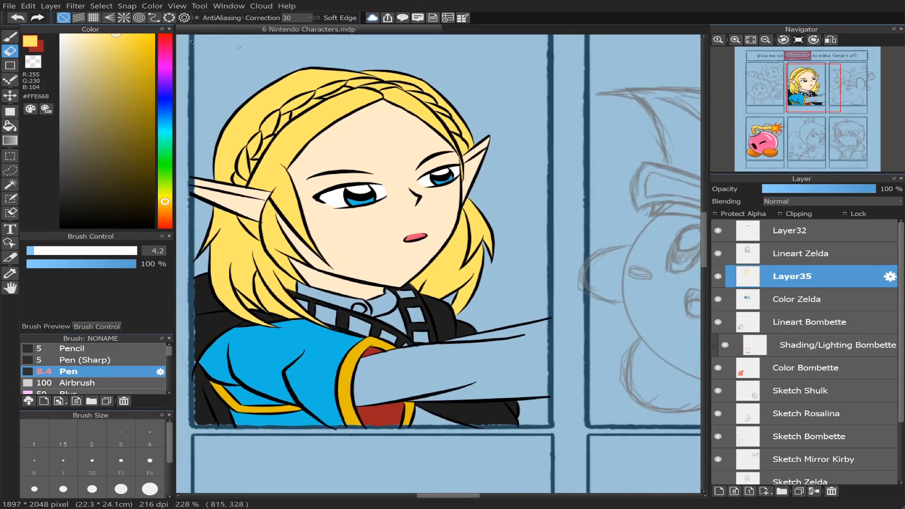
- Merge Layer35 down into the Color Zelda layer, toggling layer visibility before and after to check the colours
key(b)
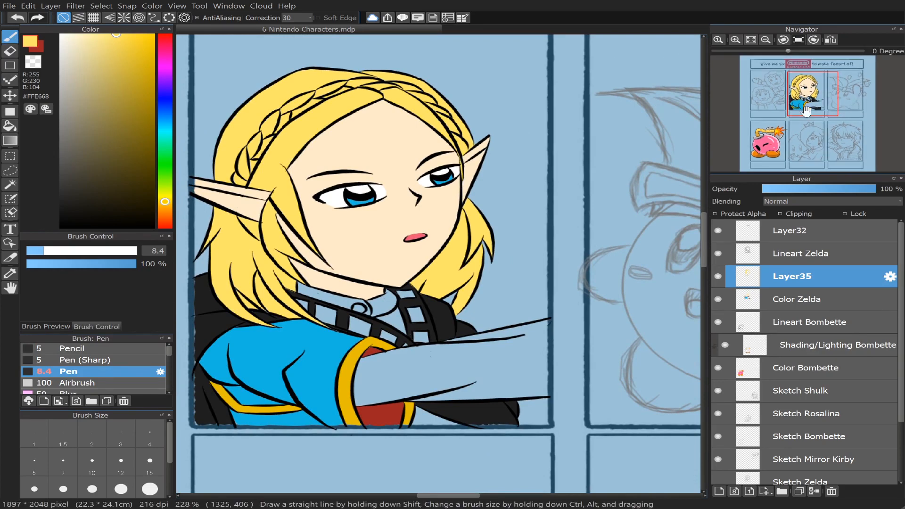
click(717, 277)
click(718, 278)
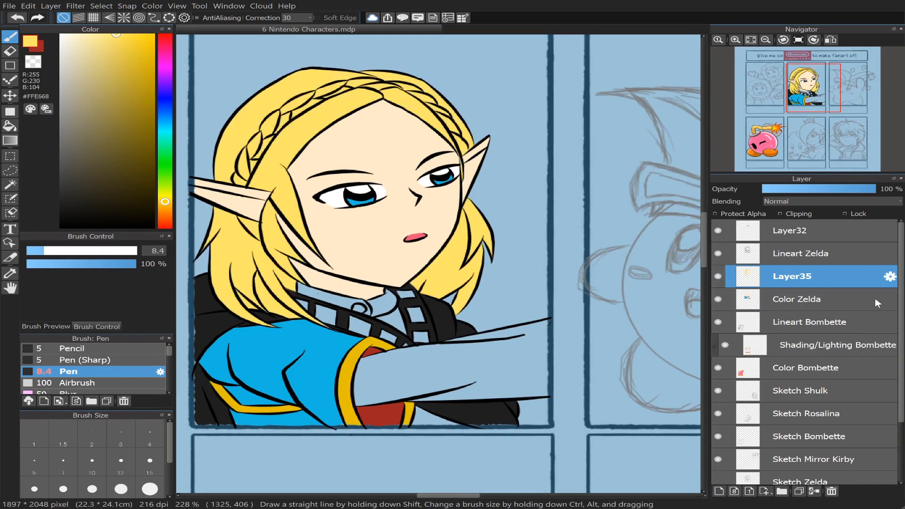
click(814, 491)
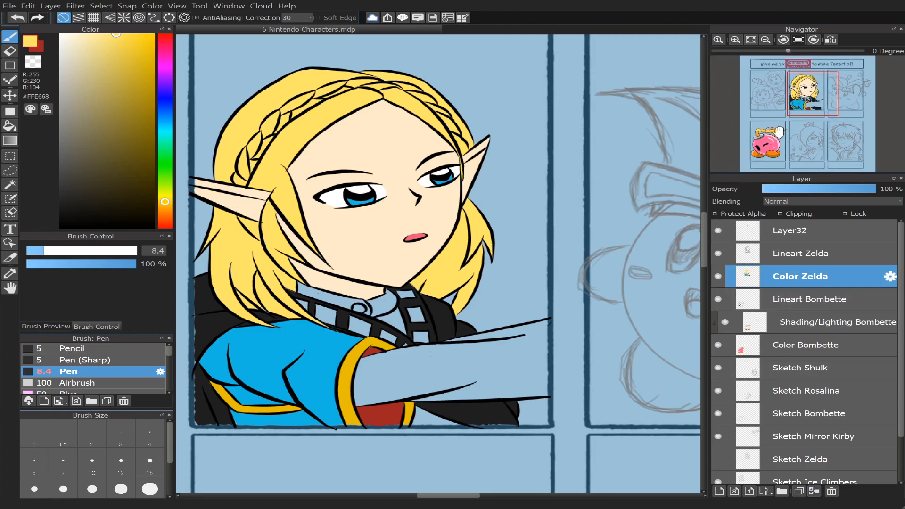
click(718, 277)
click(718, 277)
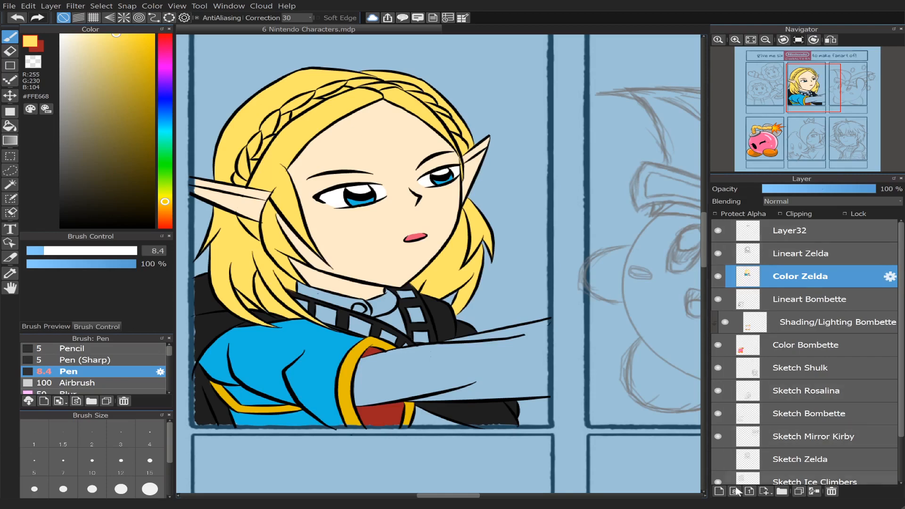
- Add a new layer above Color Zelda and fill Zelda's outstretched sleeve with white (#FFFFFF)
click(719, 491)
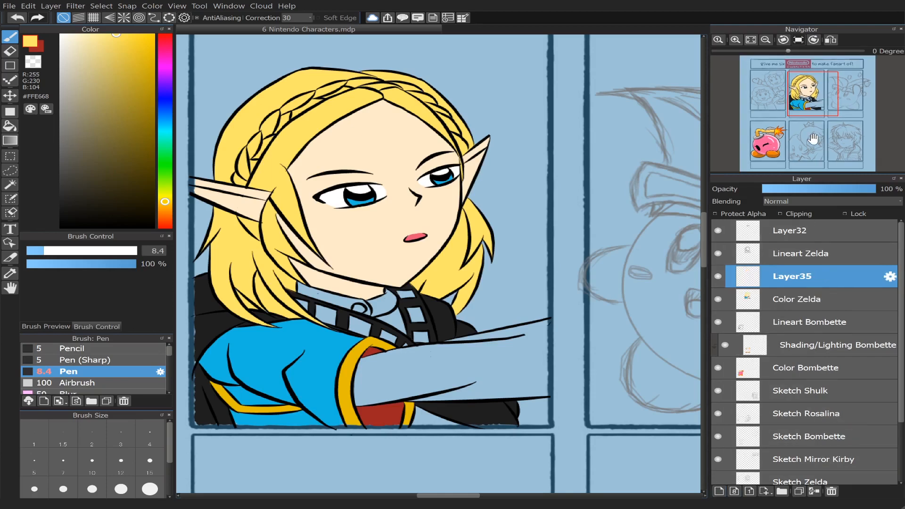
drag(69, 49, 60, 34)
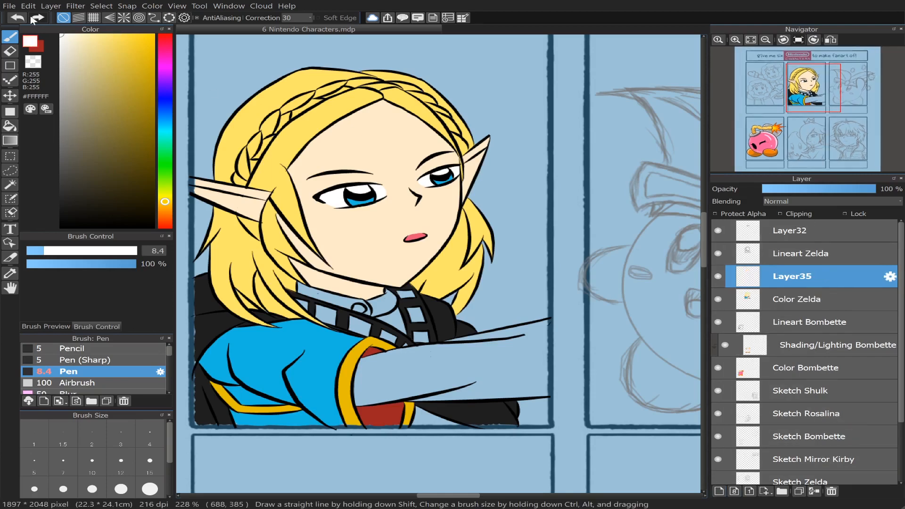
click(10, 126)
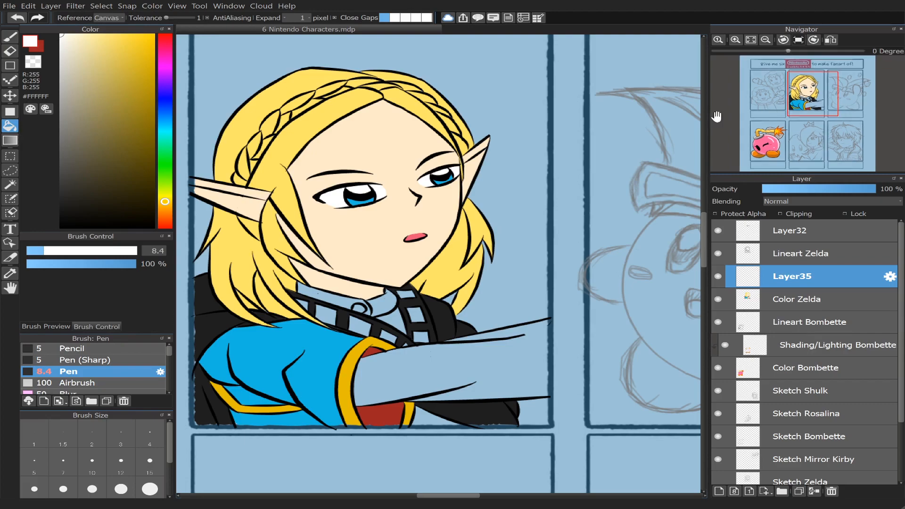
scroll(806, 102, up, 1)
scroll(806, 102, up, 1)
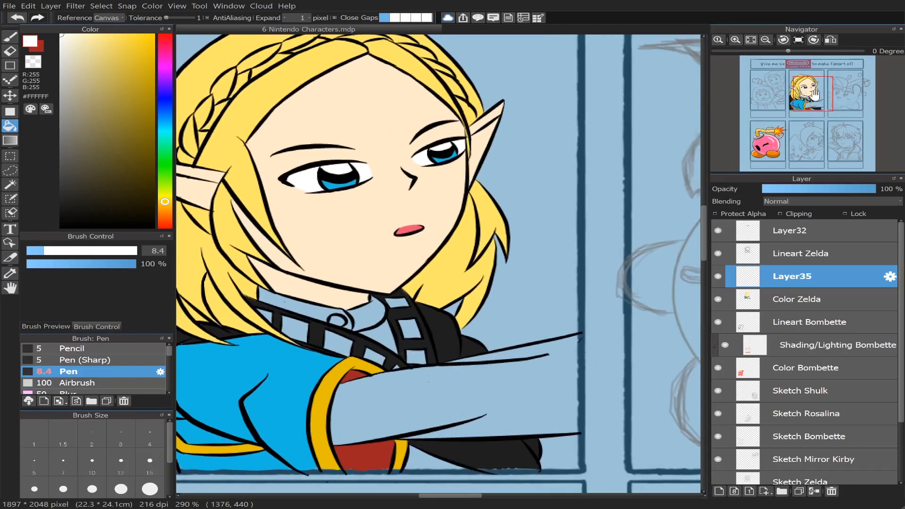
drag(814, 96, 816, 103)
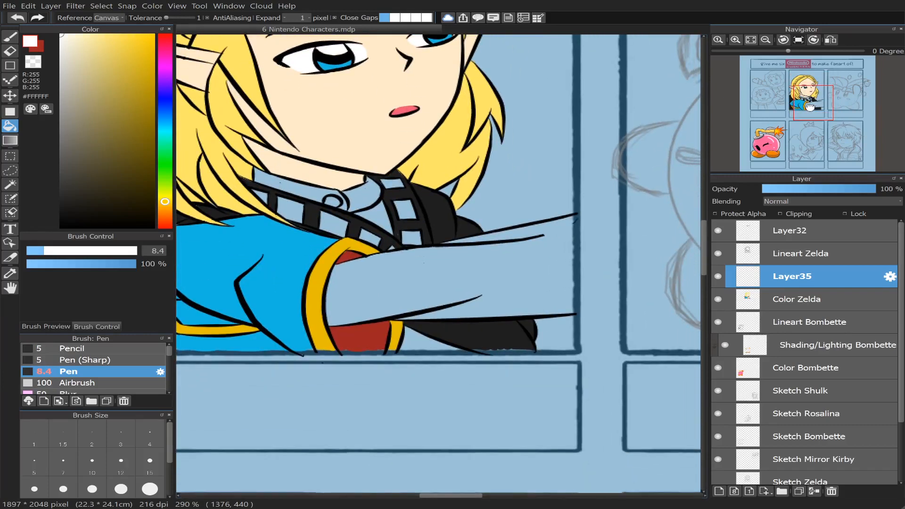
scroll(815, 103, up, 1)
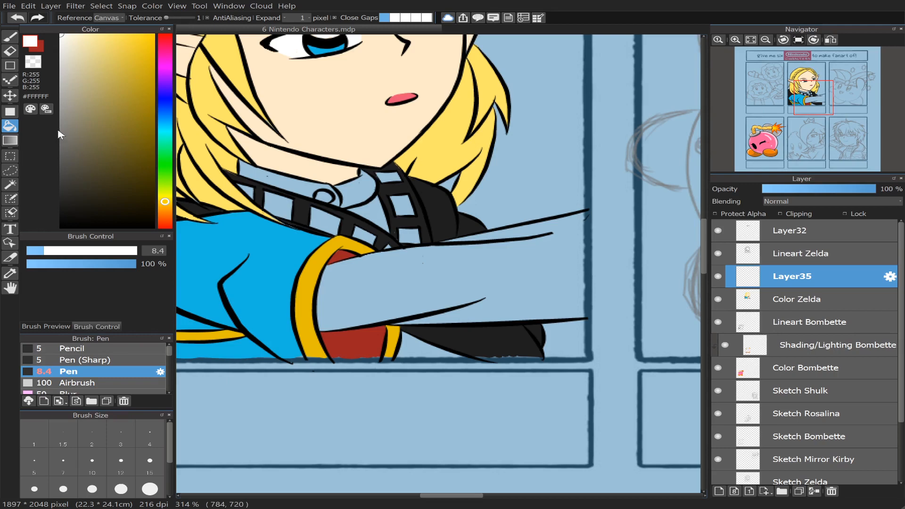
click(718, 299)
click(718, 299)
click(810, 104)
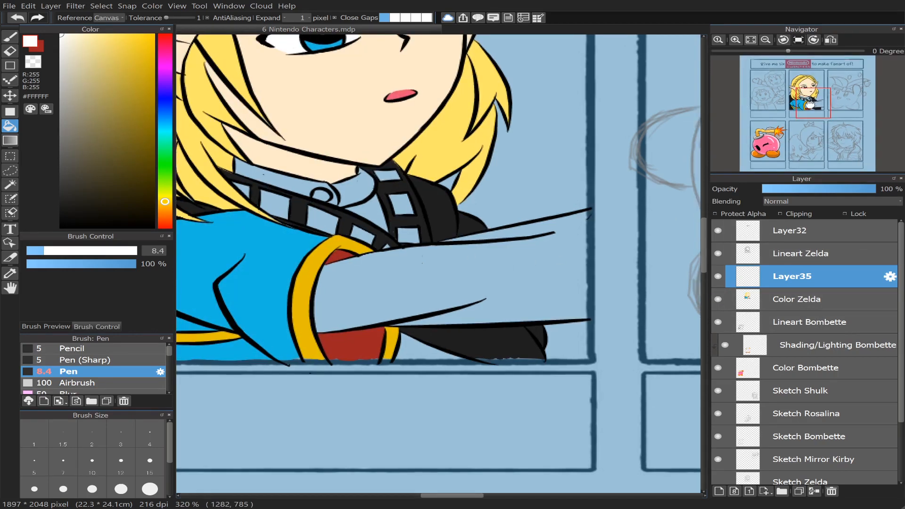
scroll(434, 259, up, 1)
click(448, 275)
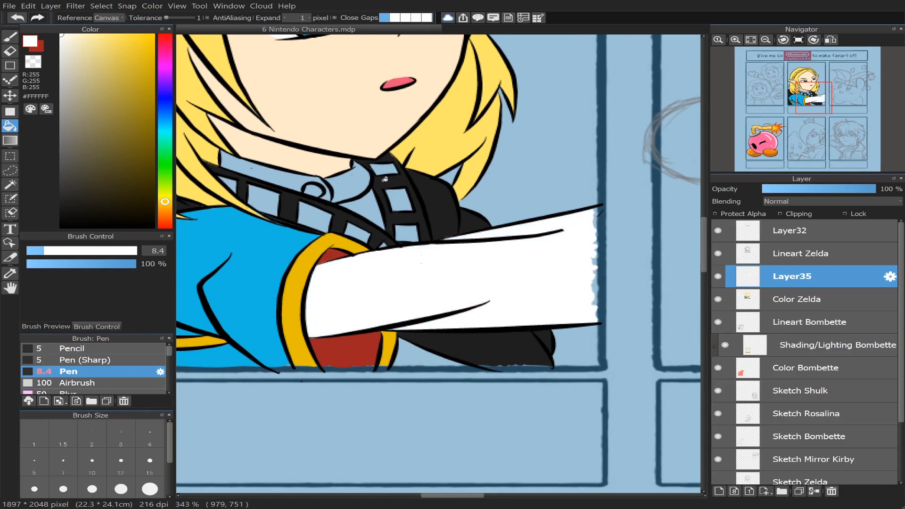
- Fill Zelda's shirt collar and the neighbouring squares of the black checkered trim with white
click(385, 168)
click(400, 202)
click(407, 233)
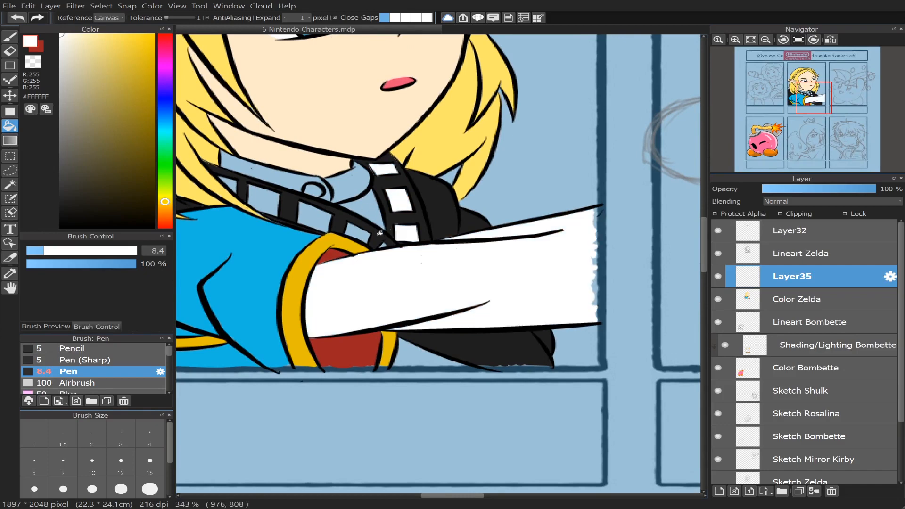
click(364, 233)
click(363, 210)
click(346, 181)
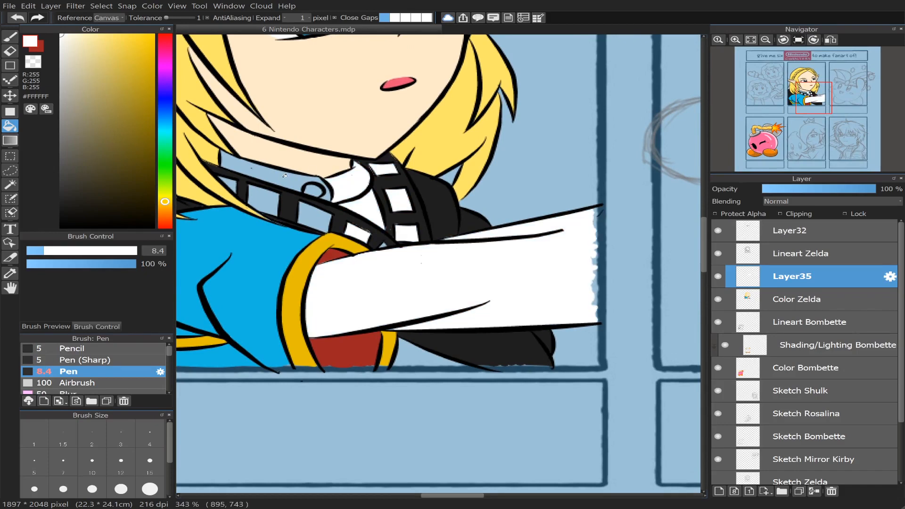
click(320, 189)
- Fill the remaining trim squares between the hair over the shoulder and the collar button with white
scroll(804, 105, up, 1)
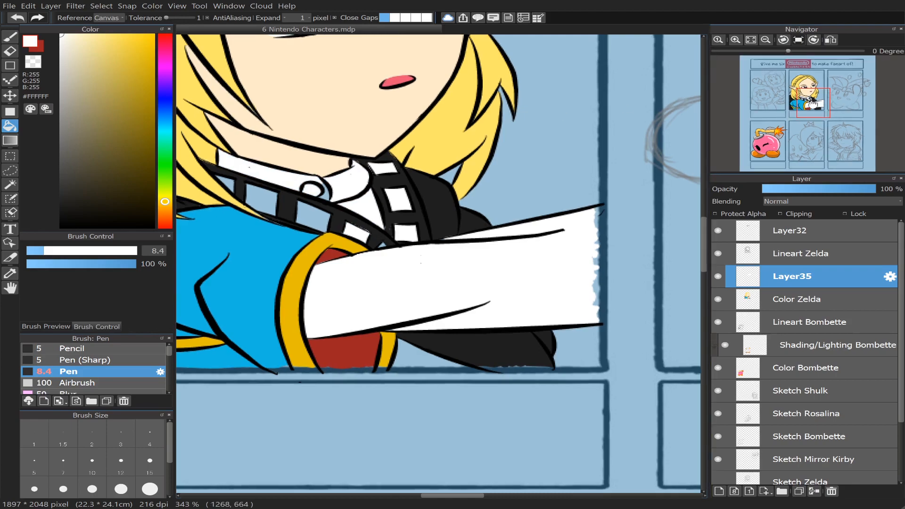
scroll(804, 107, up, 1)
drag(804, 106, 802, 103)
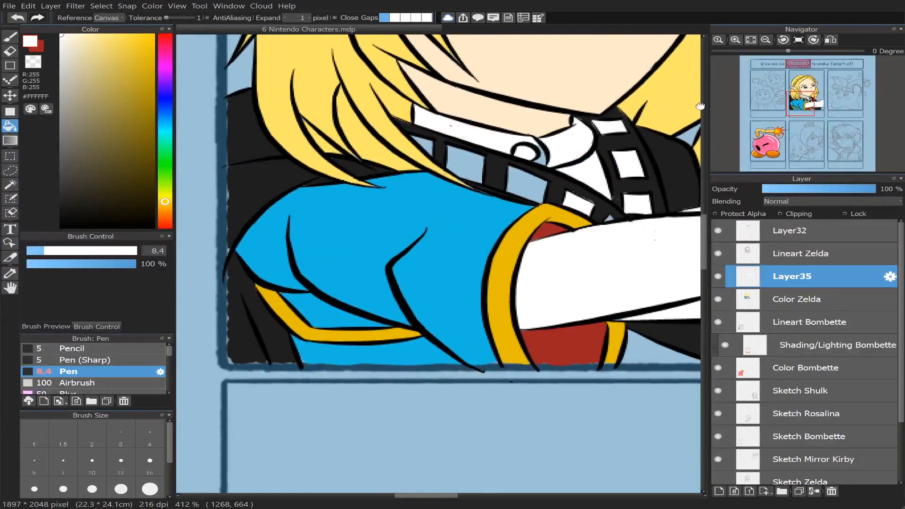
click(425, 158)
click(476, 174)
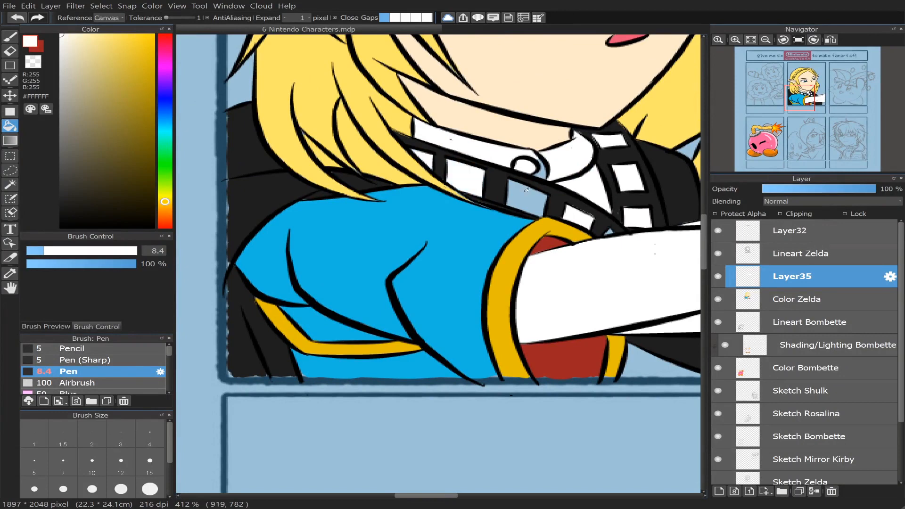
click(522, 193)
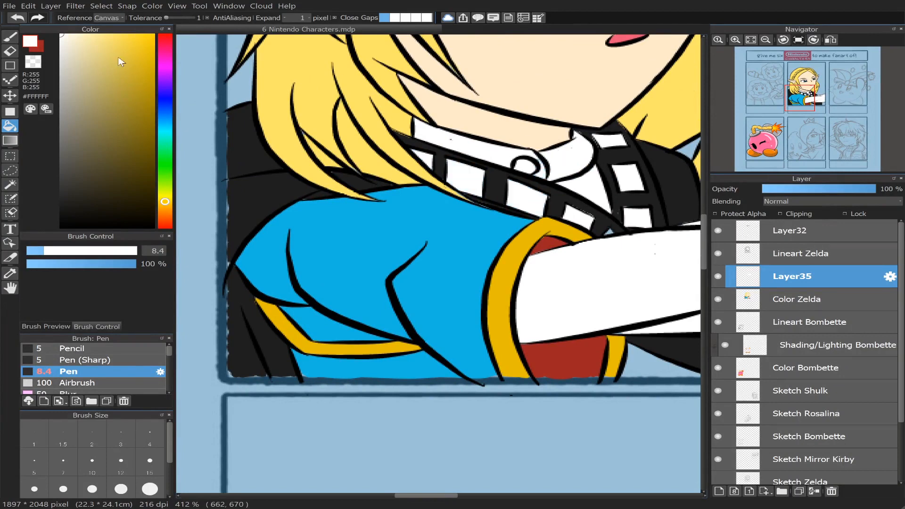
- Fill the tiny trim gap just above the gold cuff with white
click(10, 36)
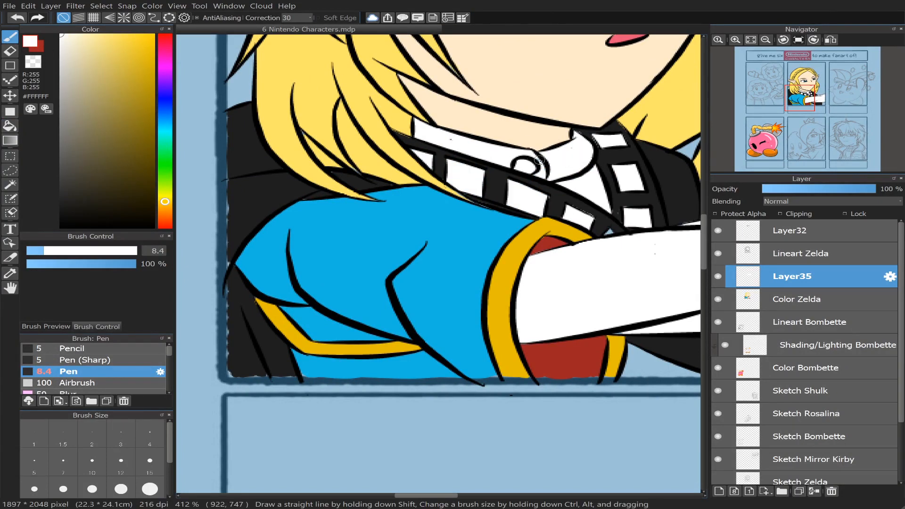
scroll(804, 105, up, 3)
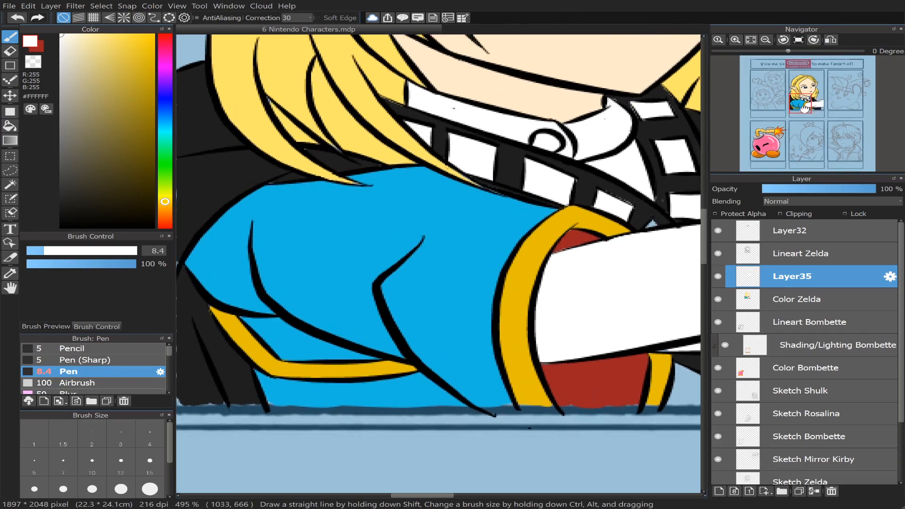
drag(803, 104, 806, 104)
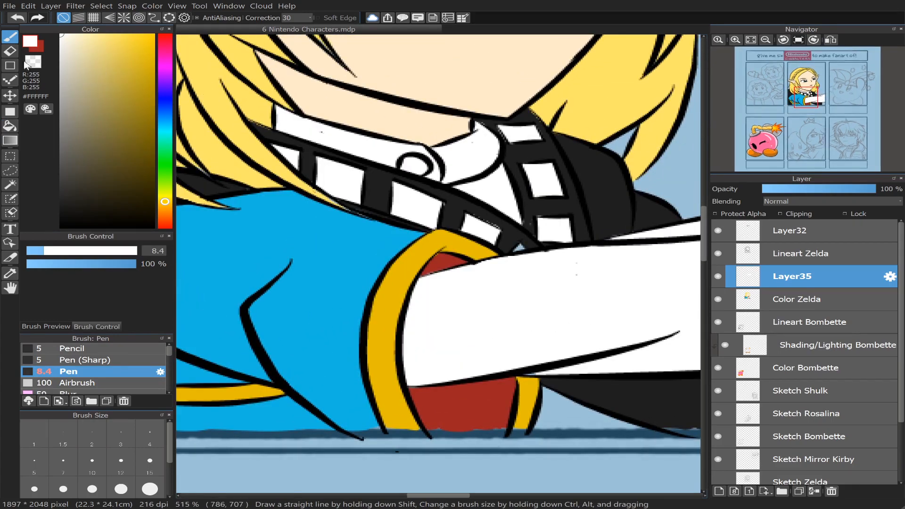
key(e)
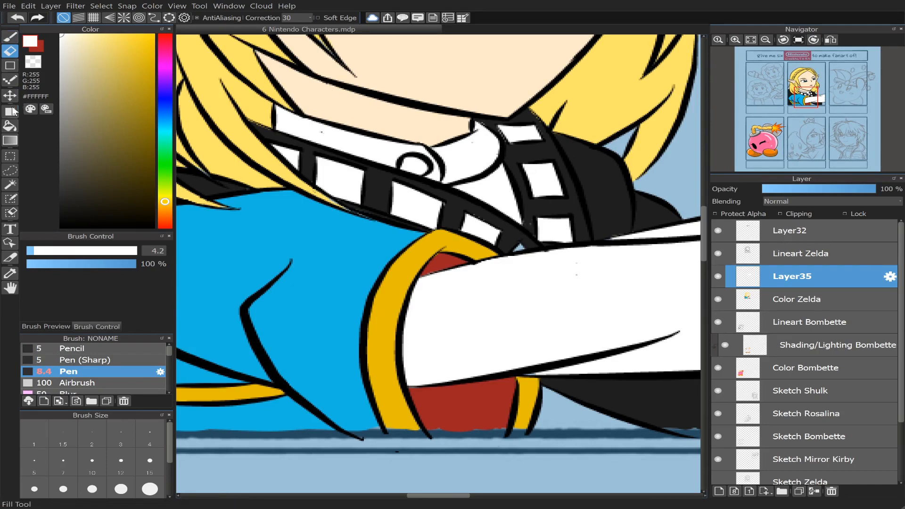
click(9, 125)
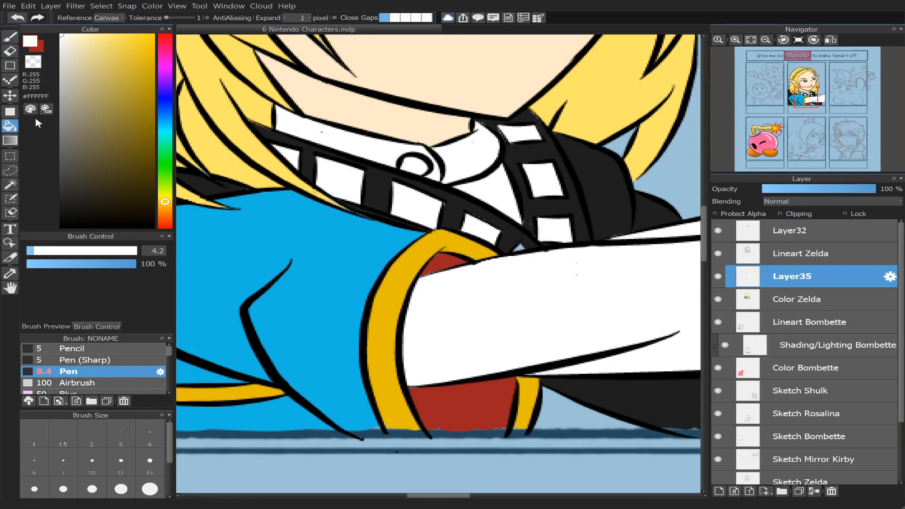
click(519, 246)
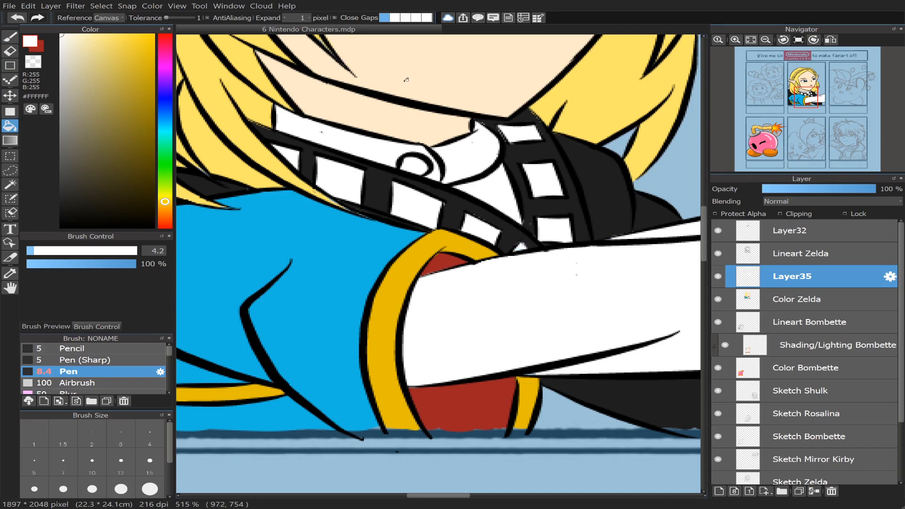
- On Color Zelda, fill the tunic area beneath the sleeve with the sampled tunic blue, and touch up its lower edge with the Pen
click(10, 51)
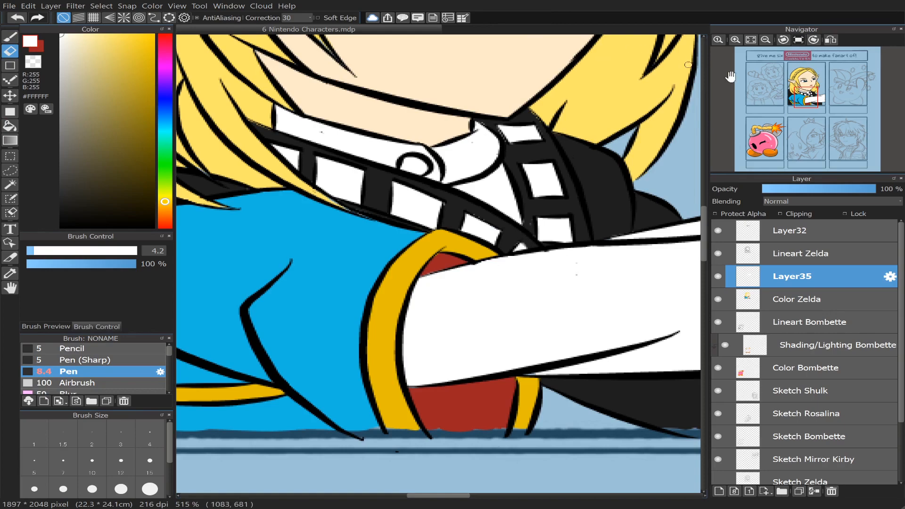
click(766, 40)
click(766, 40)
click(766, 40)
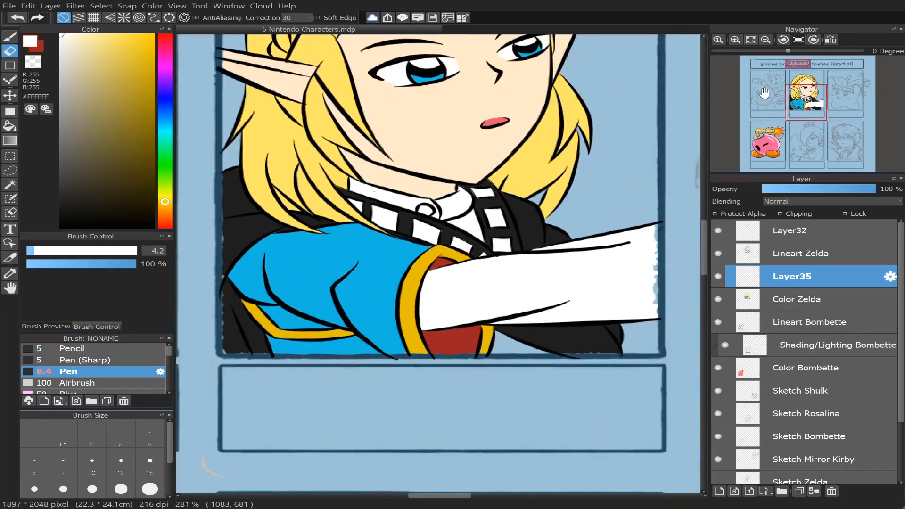
click(805, 304)
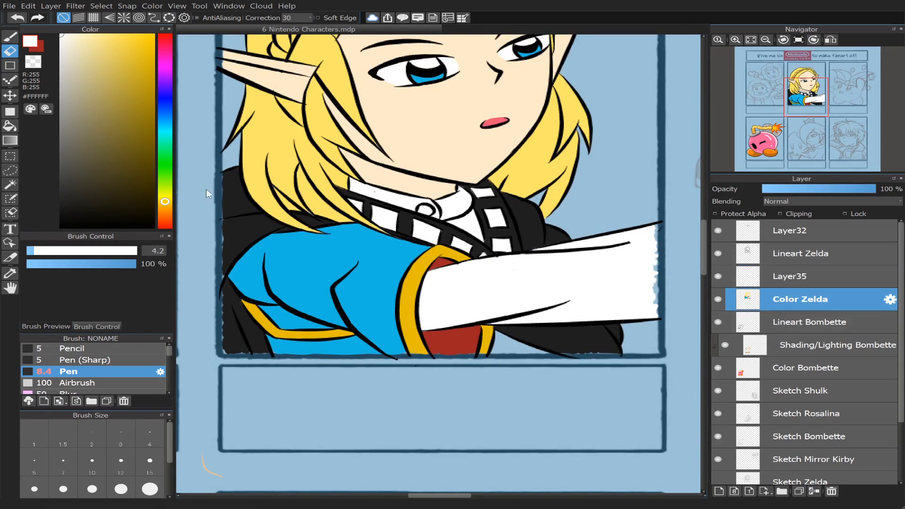
alt+click(369, 270)
key(g)
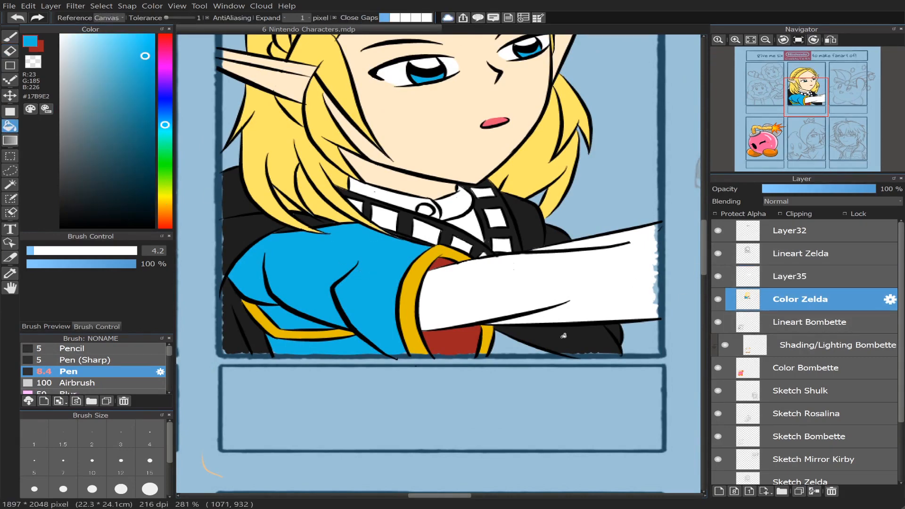
scroll(821, 106, up, 3)
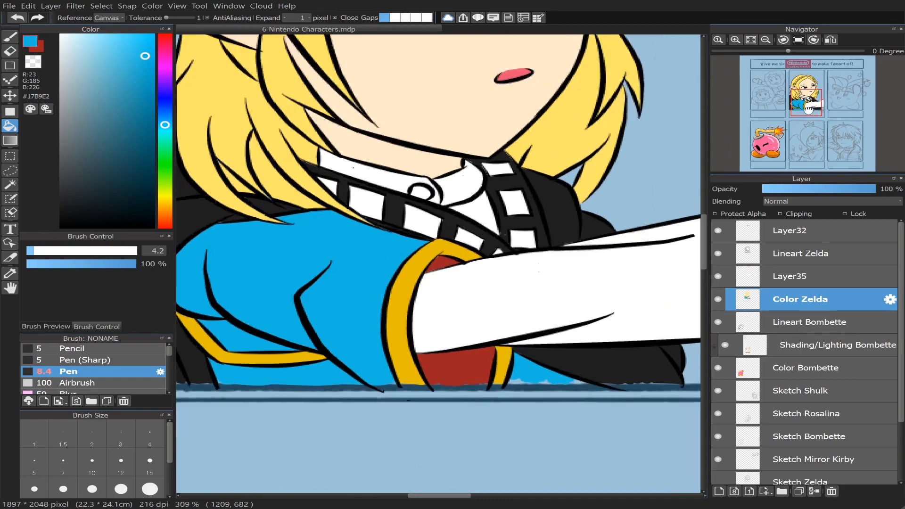
drag(810, 100, 814, 104)
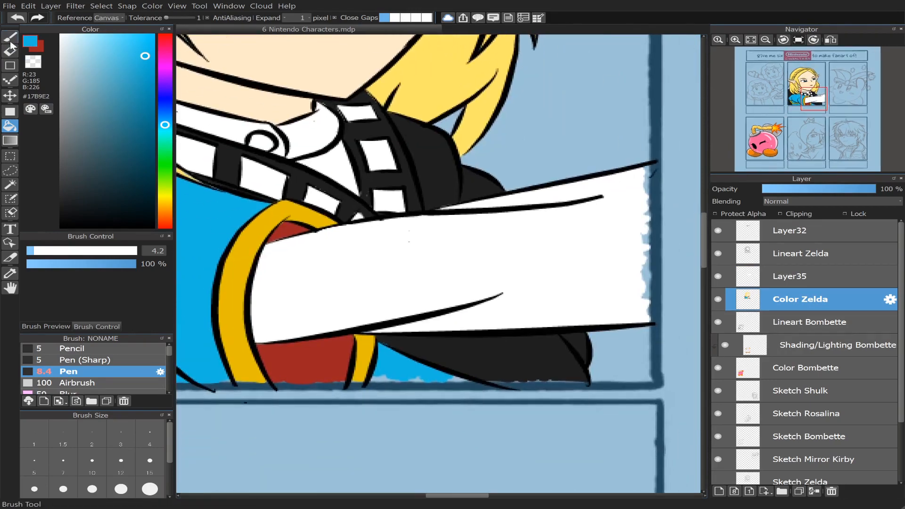
click(10, 38)
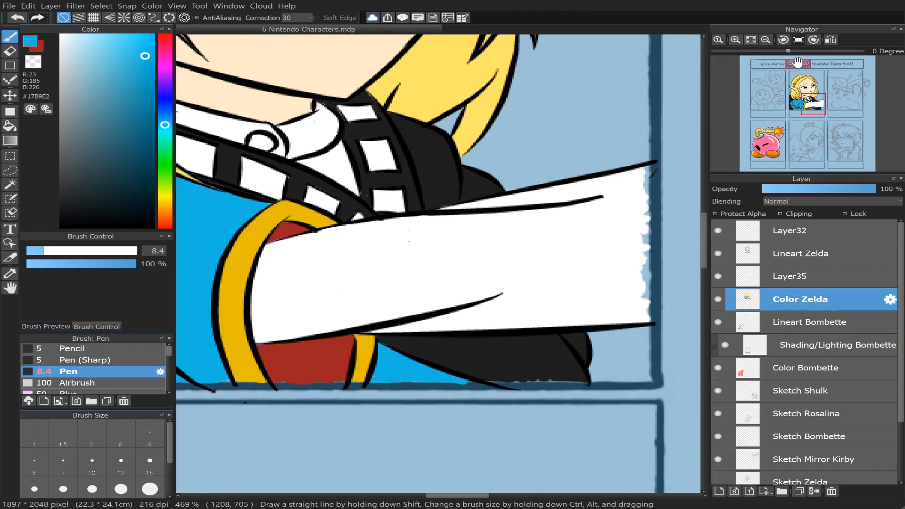
- Merge Layer35 down into the Color Zelda layer, toggling the merged layer's visibility to check the colours
scroll(820, 120, down, 3)
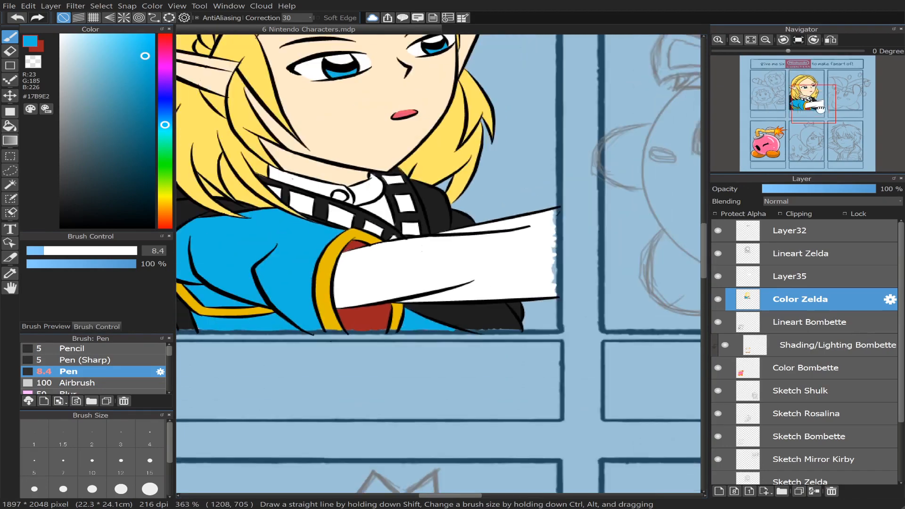
drag(810, 107, 805, 86)
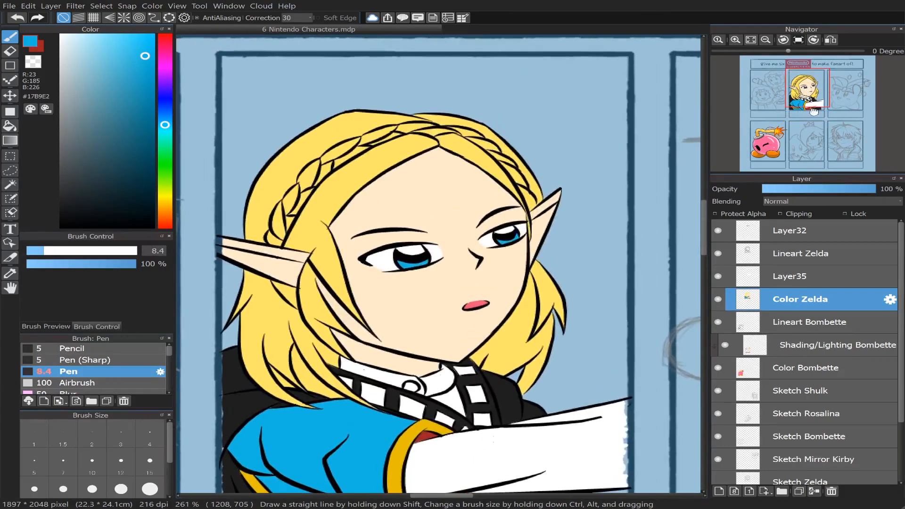
scroll(807, 92, down, 2)
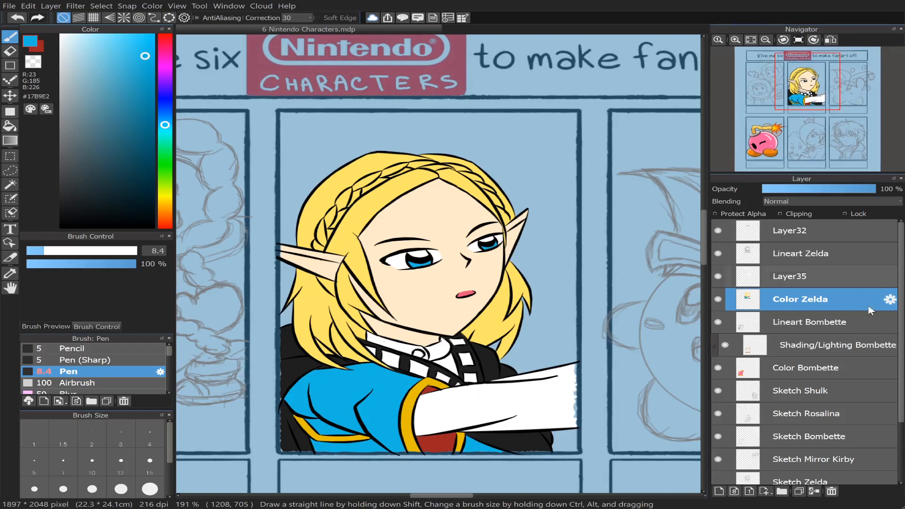
click(781, 267)
click(814, 492)
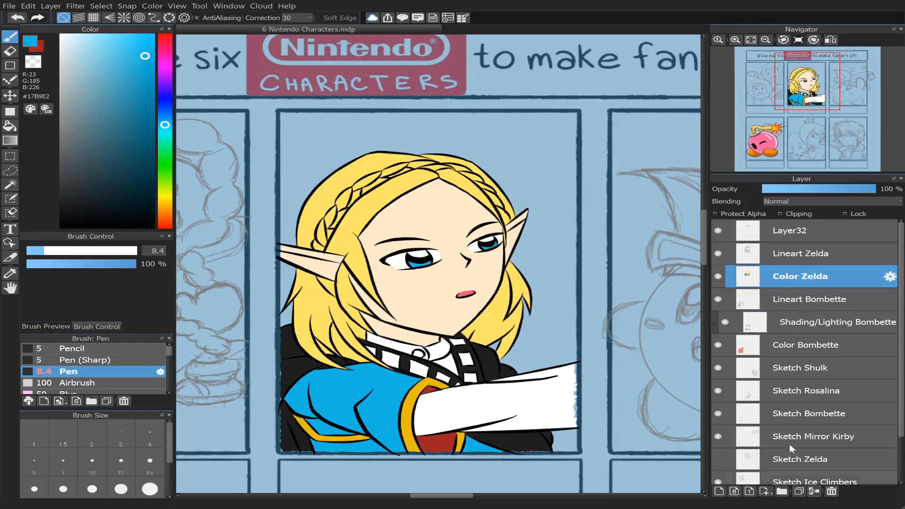
click(718, 276)
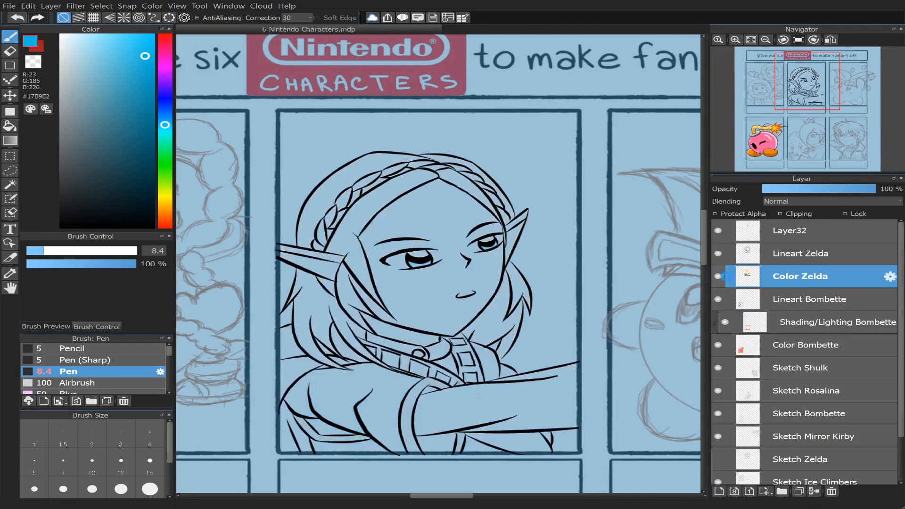
click(718, 277)
- Add a clipping layer named Shading Zelda above Color Zelda, and sample the face's skin tone (#FFEACA) as the drawing colour
click(720, 492)
click(781, 214)
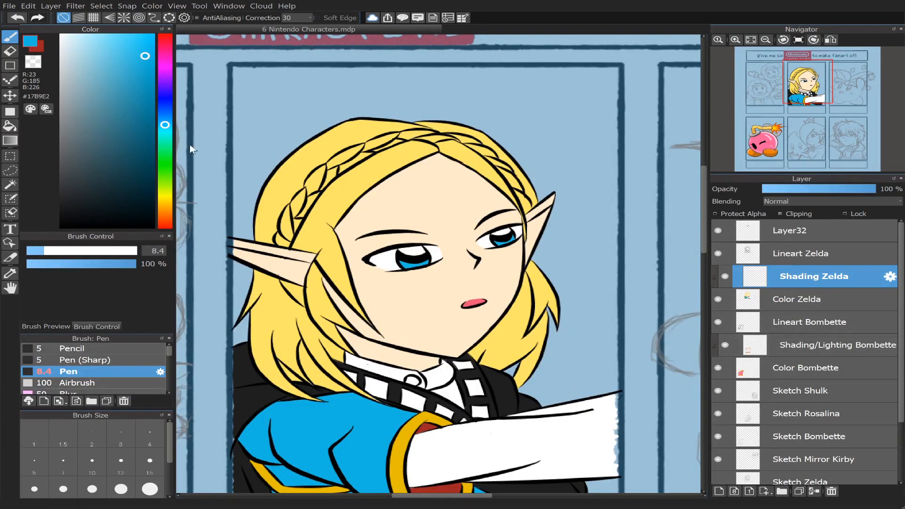
alt+click(421, 210)
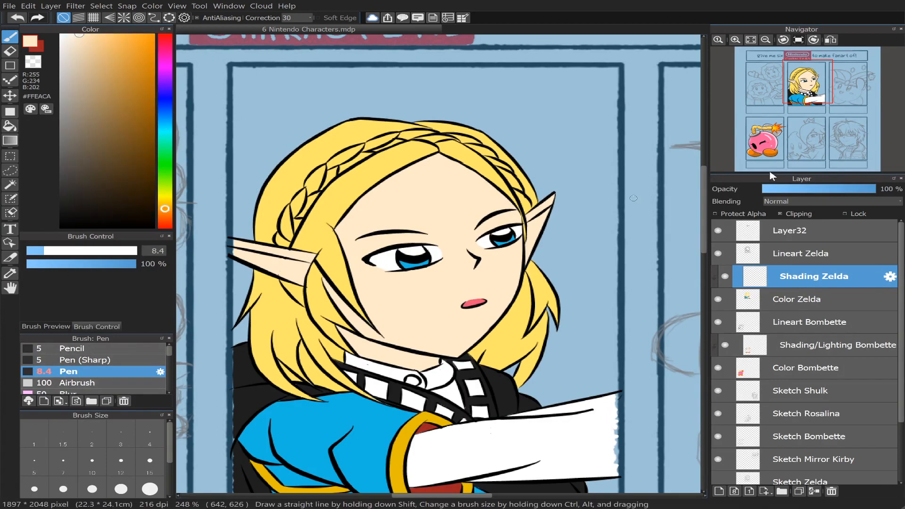
click(736, 40)
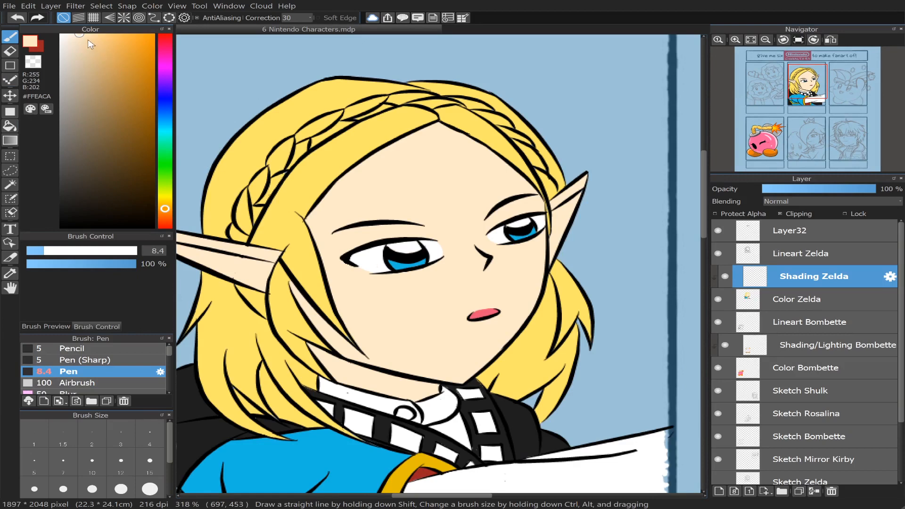
- Set a darker skin shadow colour (#F3CE93) and a Pen size of 17, trying it out on the forehead and undoing the test
mouse_move(88, 41)
mouse_down()
mouse_move(105, 34)
mouse_move(88, 52)
mouse_up()
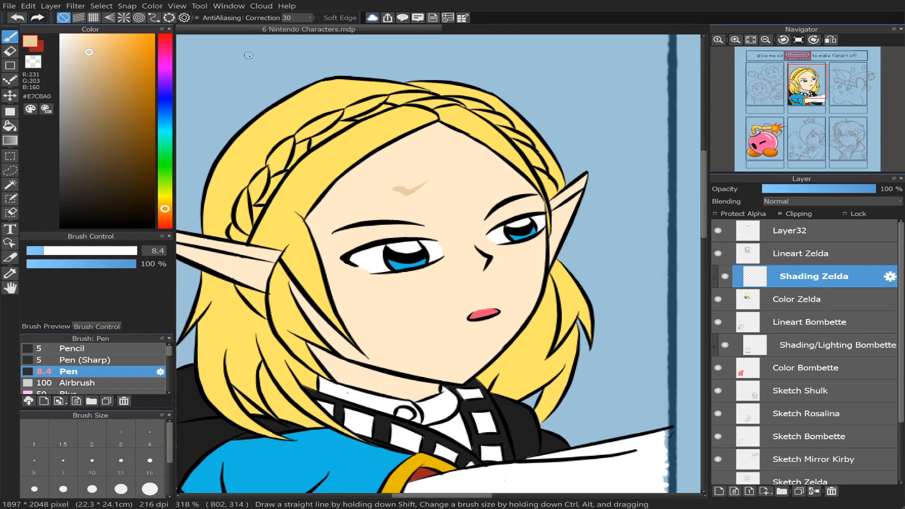
drag(90, 52, 97, 46)
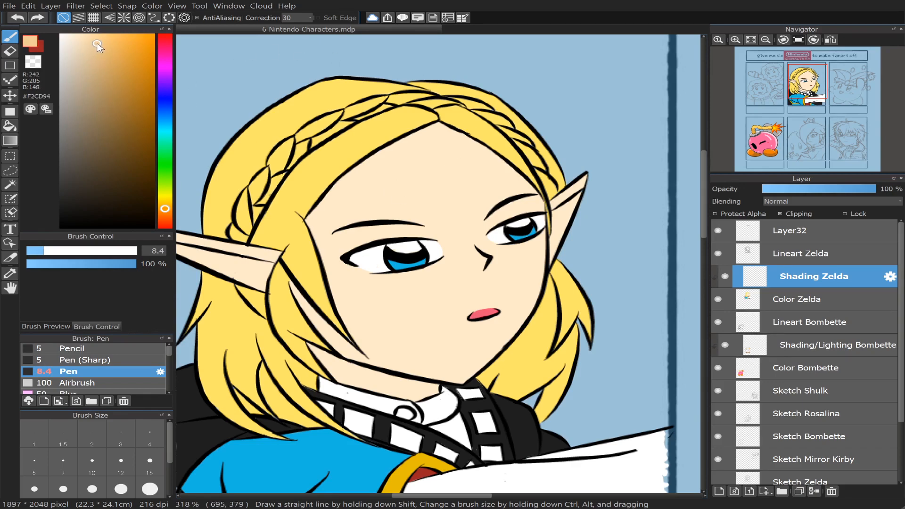
click(63, 251)
drag(409, 174, 367, 204)
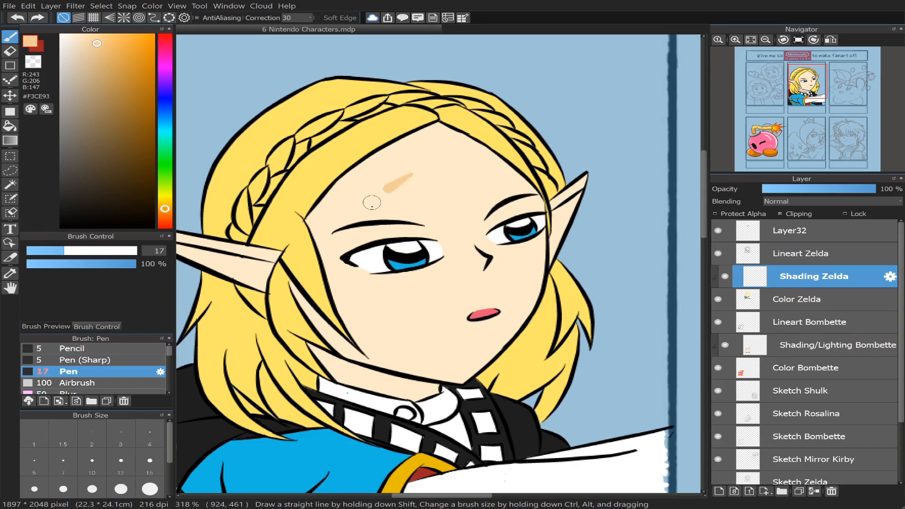
key(ctrl+z)
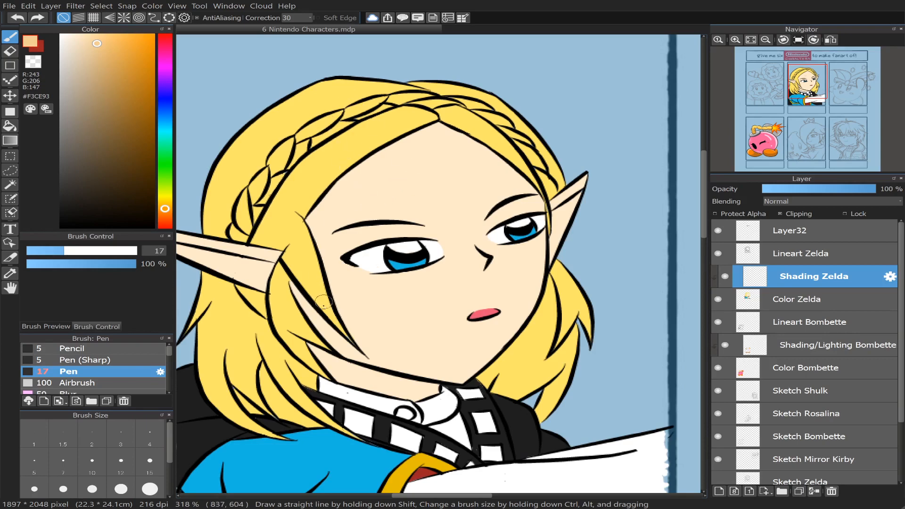
- Paint the skin sliver between the hair strands beside the cheek with the shadow tone, and fill the neck with it
mouse_move(298, 298)
mouse_down()
mouse_move(311, 321)
mouse_move(290, 286)
mouse_move(356, 361)
mouse_up()
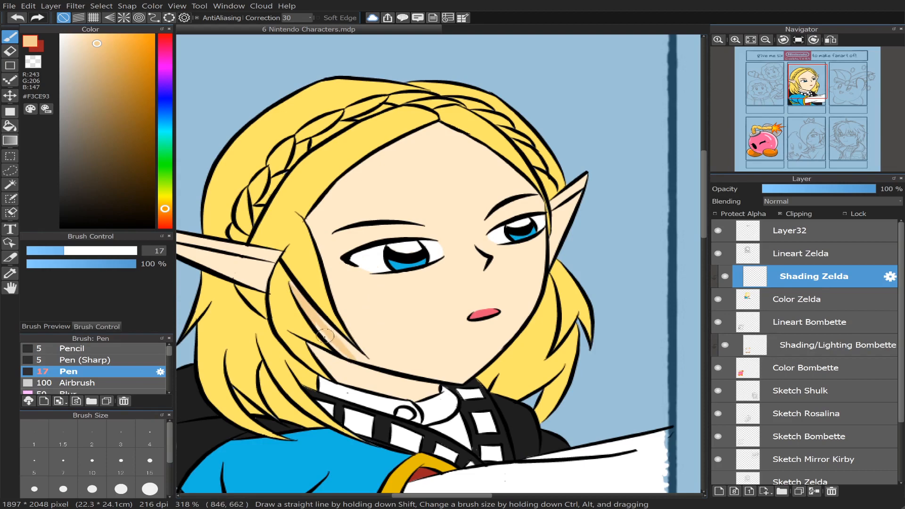
drag(313, 323, 357, 359)
click(9, 126)
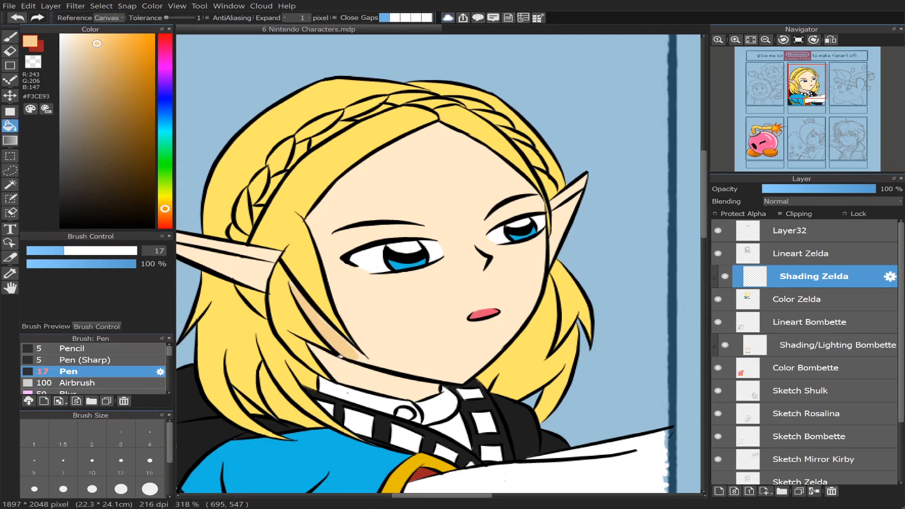
click(381, 371)
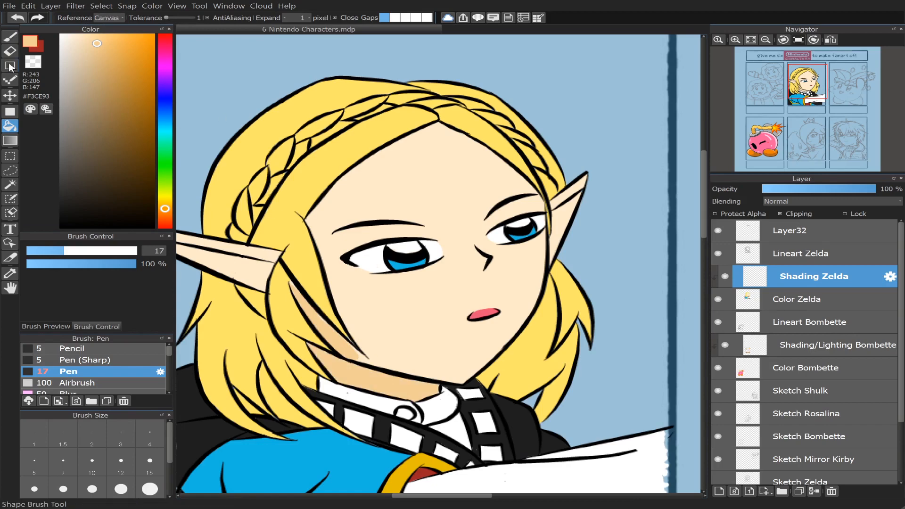
click(10, 37)
drag(332, 336, 388, 371)
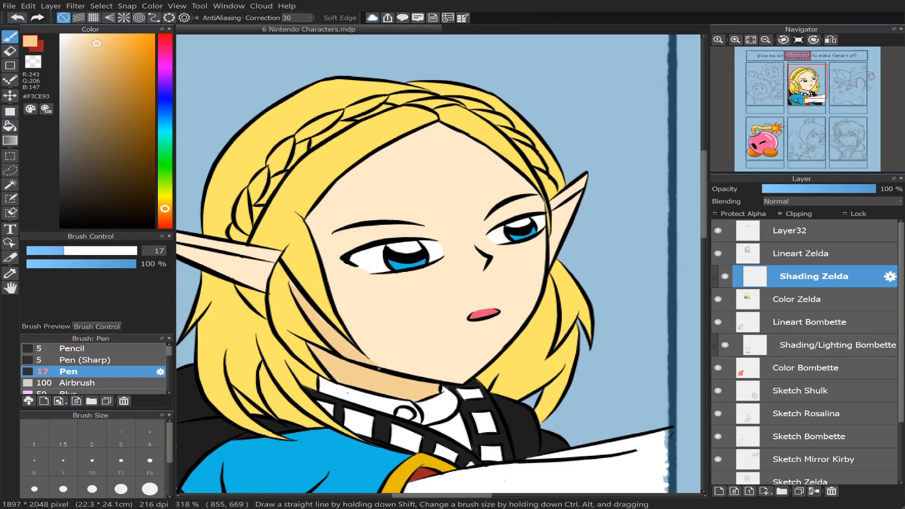
- Set the Pen size to 11 and paint a thin shadow along the lower jawline toward the chin
click(50, 251)
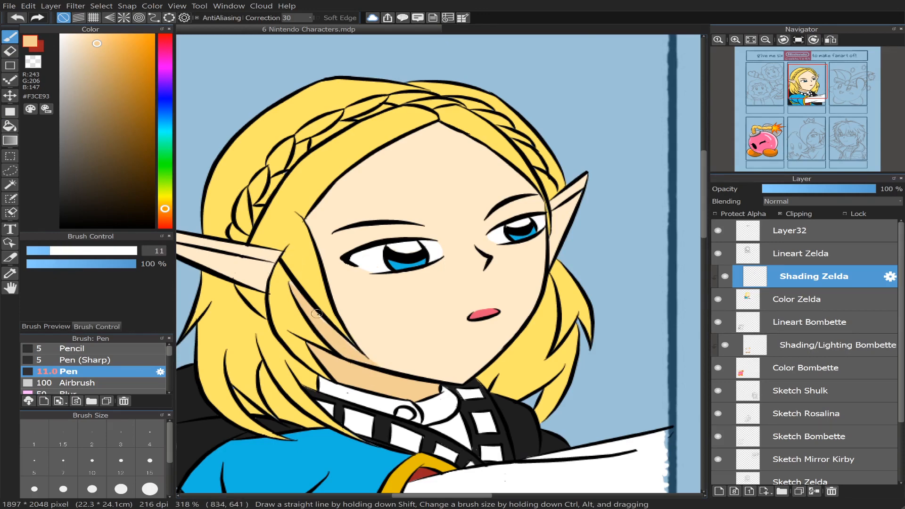
drag(293, 286, 300, 290)
mouse_move(368, 356)
mouse_down()
mouse_move(436, 378)
mouse_move(405, 372)
mouse_up()
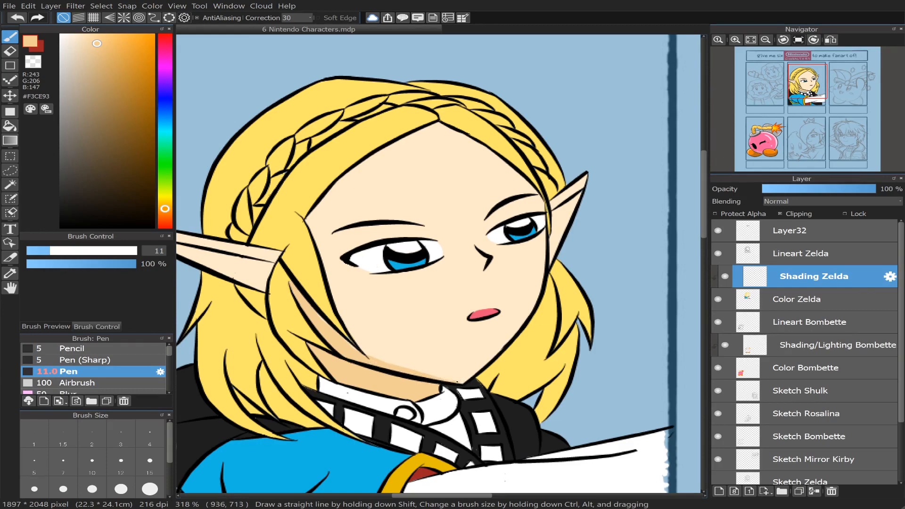
drag(453, 381, 428, 377)
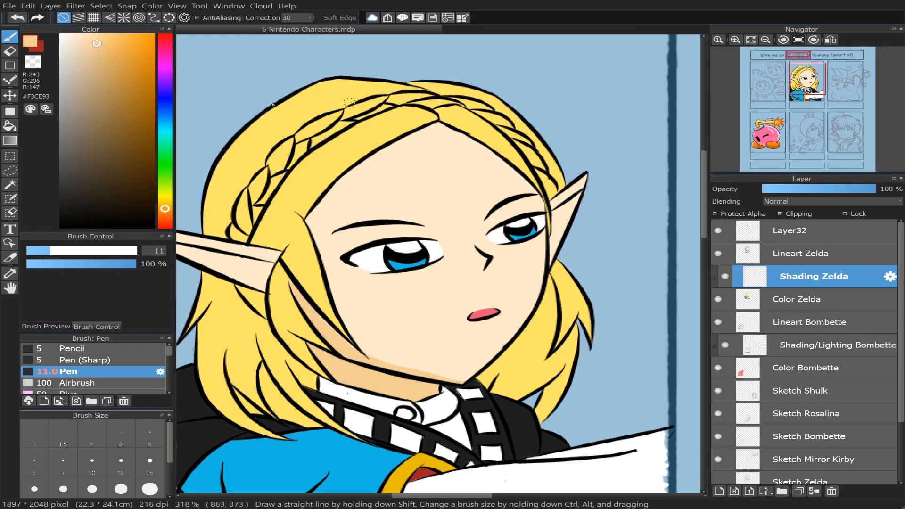
- Fill the lower inner sections of both ears with the skin shadow tone, and return to the Pen
click(15, 126)
click(254, 256)
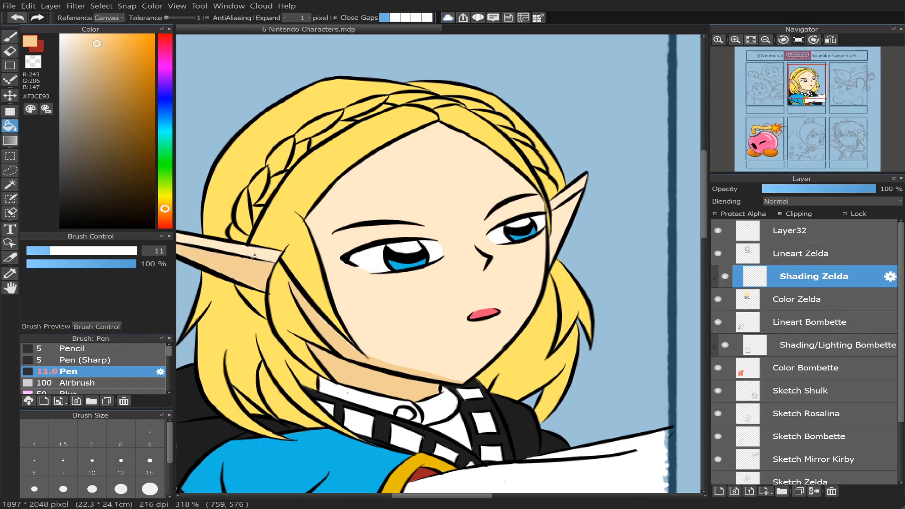
click(570, 218)
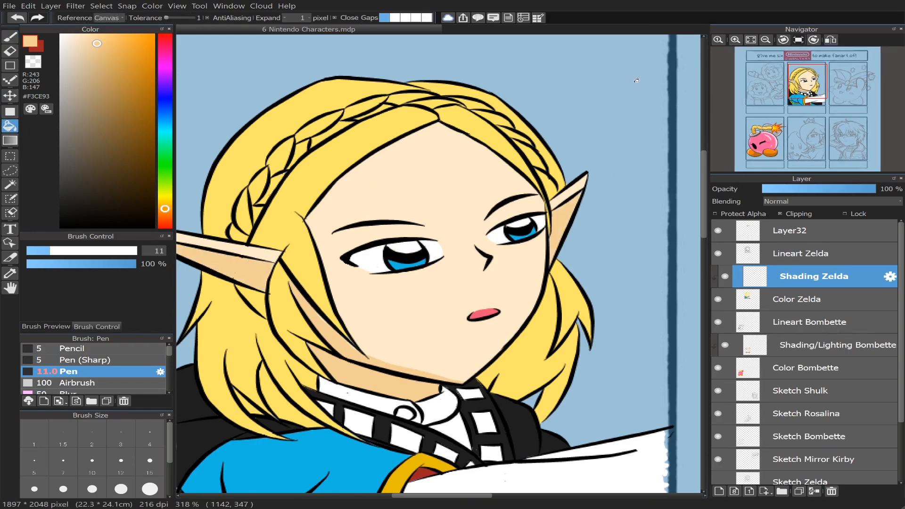
drag(810, 91, 811, 89)
scroll(810, 91, up, 2)
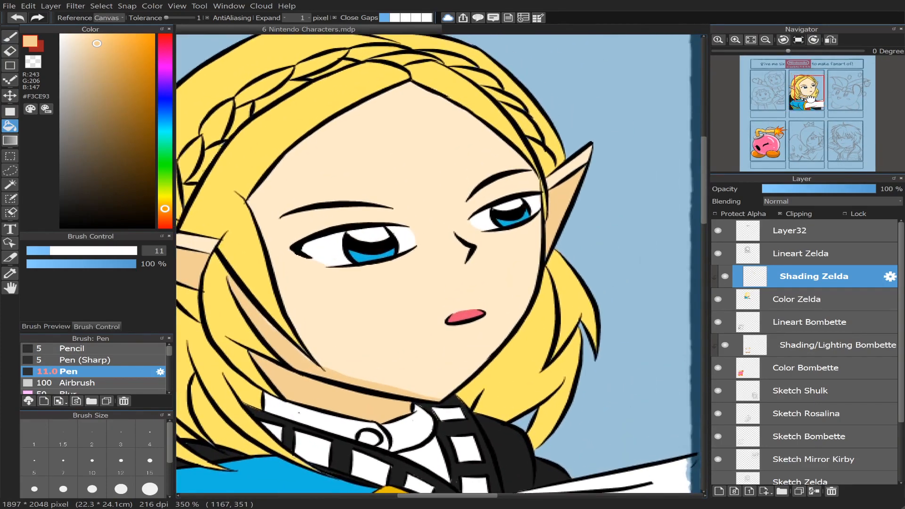
key(b)
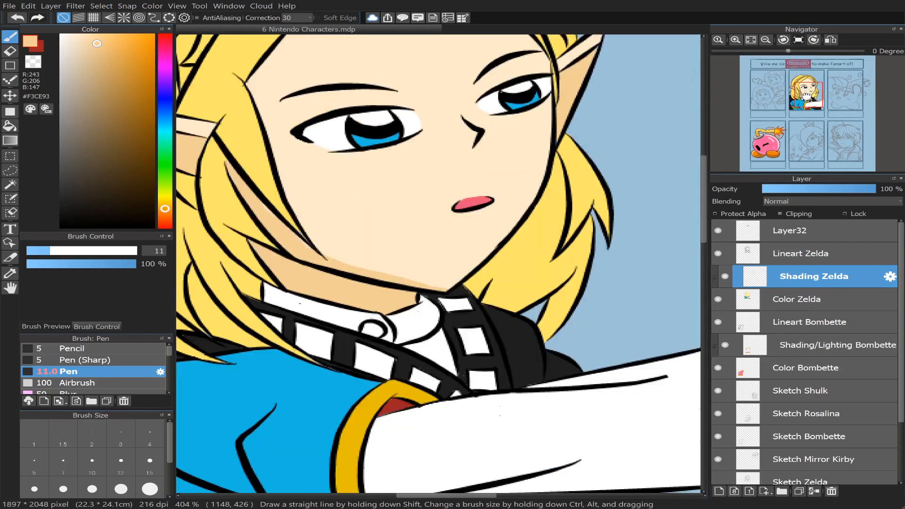
drag(808, 88, 806, 88)
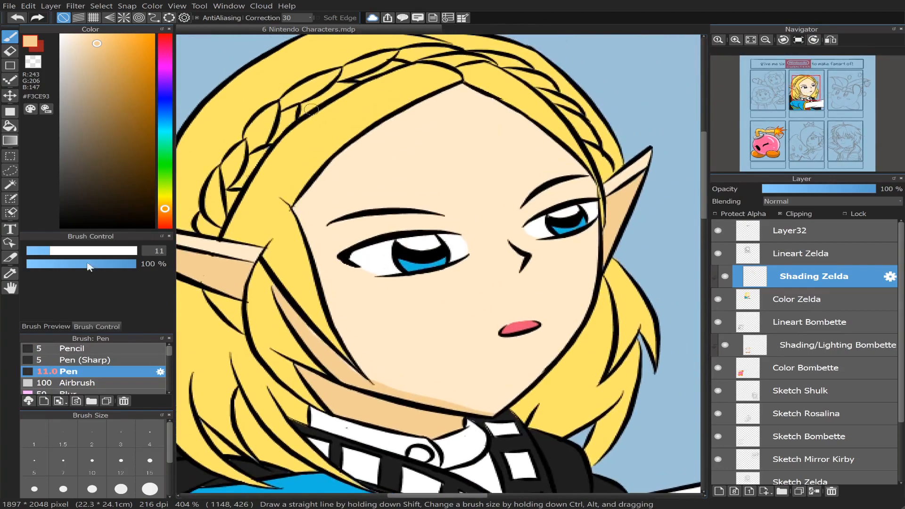
drag(47, 254, 44, 251)
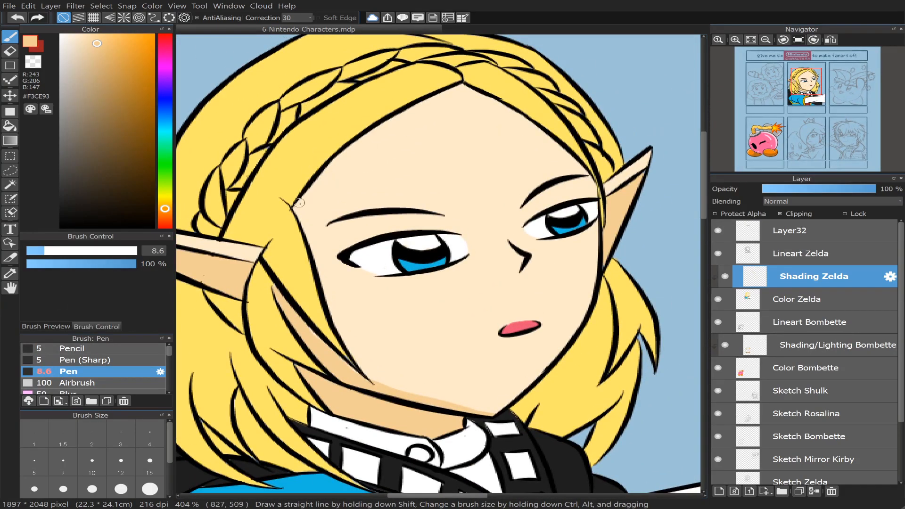
drag(296, 209, 346, 168)
key(ctrl+z)
- With the Pen at size 13.3, paint a shadow band on the forehead along the hairline from the parting to the near temple
drag(46, 252, 55, 252)
drag(458, 89, 379, 141)
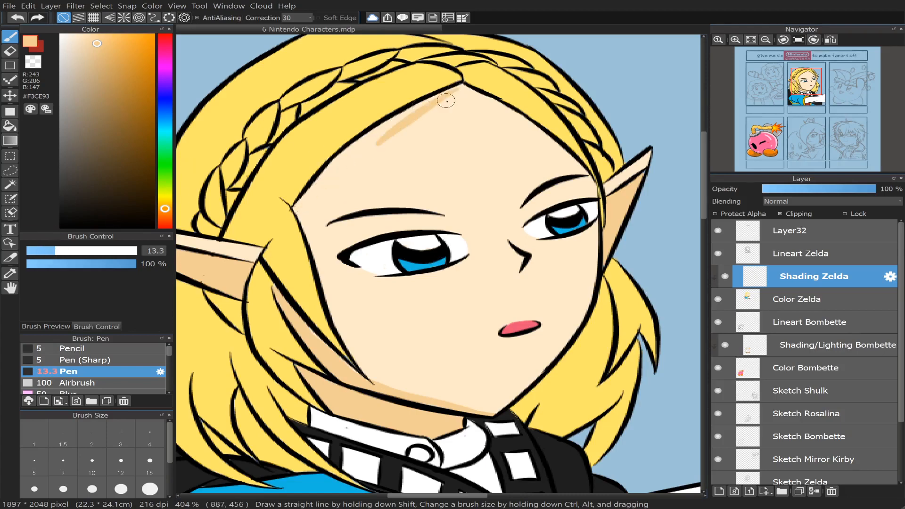
drag(463, 87, 322, 178)
drag(390, 121, 321, 172)
drag(412, 107, 323, 176)
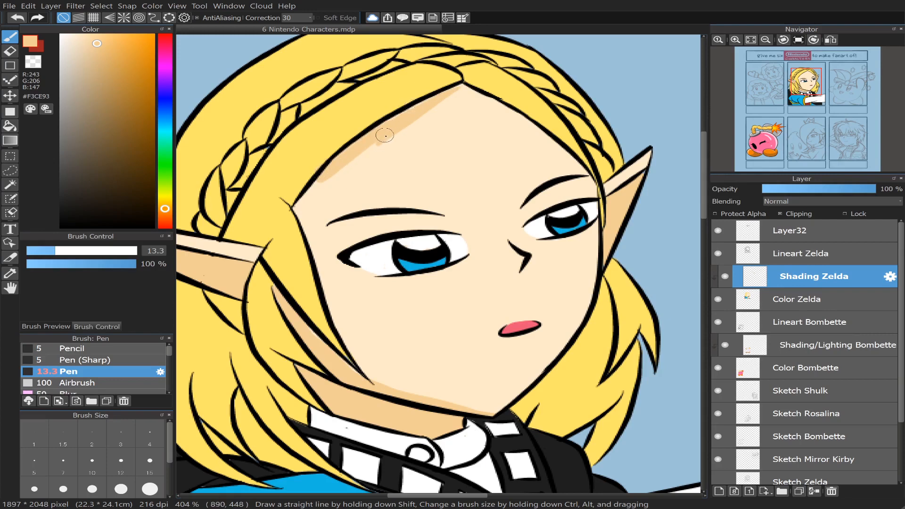
mouse_move(385, 136)
mouse_down()
mouse_move(327, 174)
mouse_move(306, 211)
mouse_move(309, 199)
mouse_move(295, 212)
mouse_move(326, 168)
mouse_move(298, 211)
mouse_up()
mouse_move(298, 214)
mouse_down()
mouse_move(392, 135)
mouse_move(382, 138)
mouse_up()
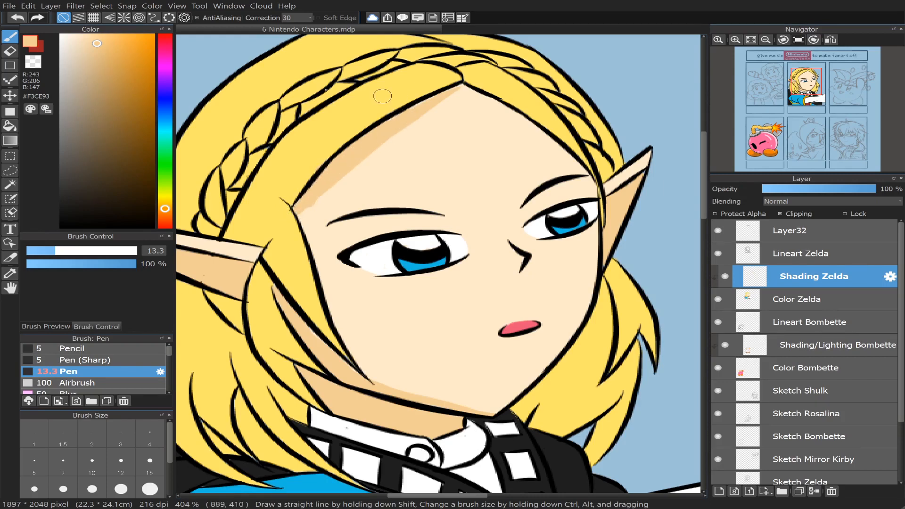
- Clean up the edge of the forehead shadow near the temple with the Eraser, and return to the Pen
click(10, 51)
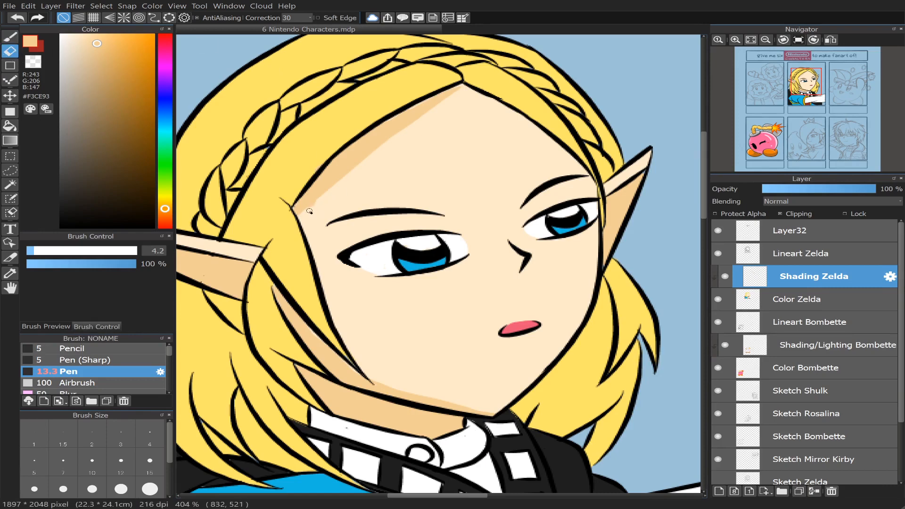
click(53, 251)
key(b)
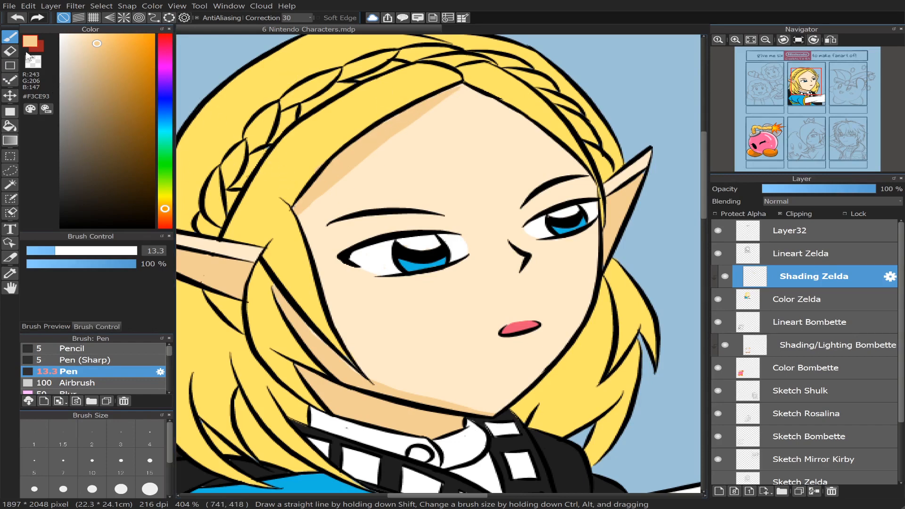
- With the Pen at size 7.5, extend a thin forehead shadow past the parting along the far hairline, and mirror the canvas view
click(41, 250)
mouse_move(437, 97)
mouse_down()
mouse_move(480, 93)
mouse_move(470, 89)
mouse_move(457, 93)
mouse_move(482, 96)
mouse_up()
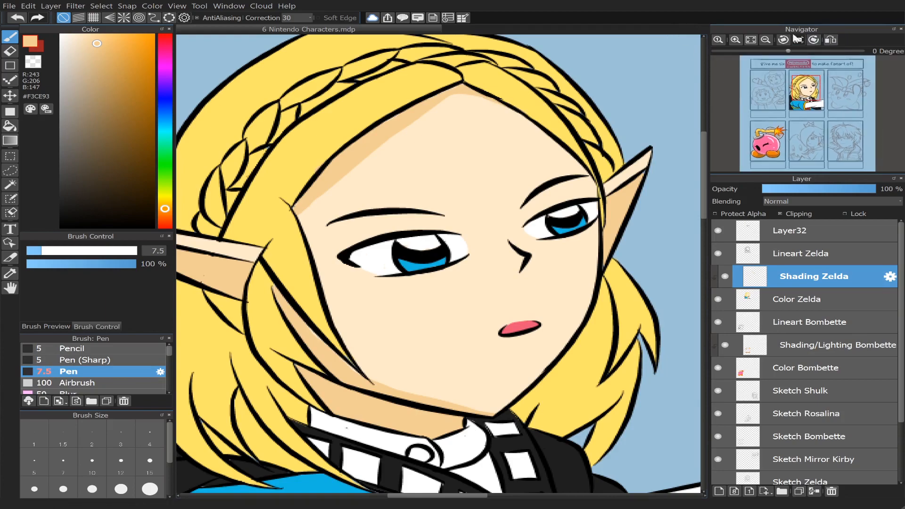
drag(489, 98, 540, 128)
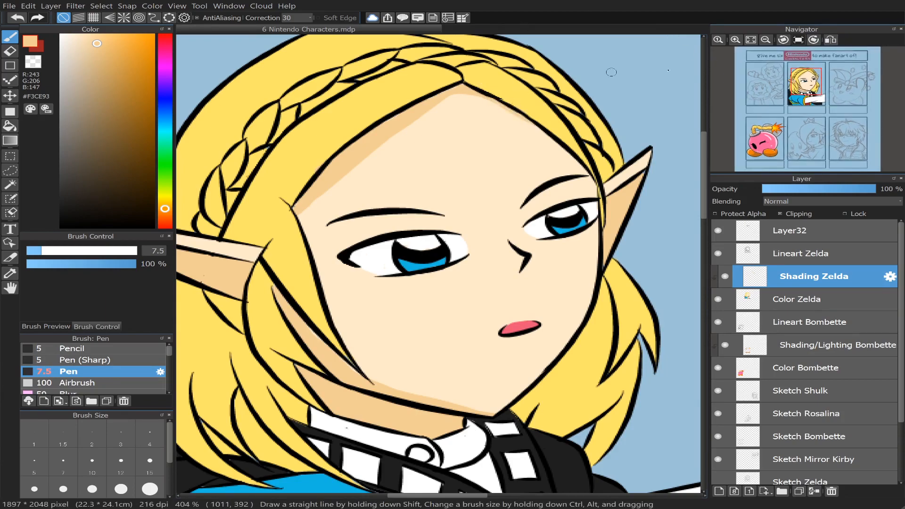
click(833, 39)
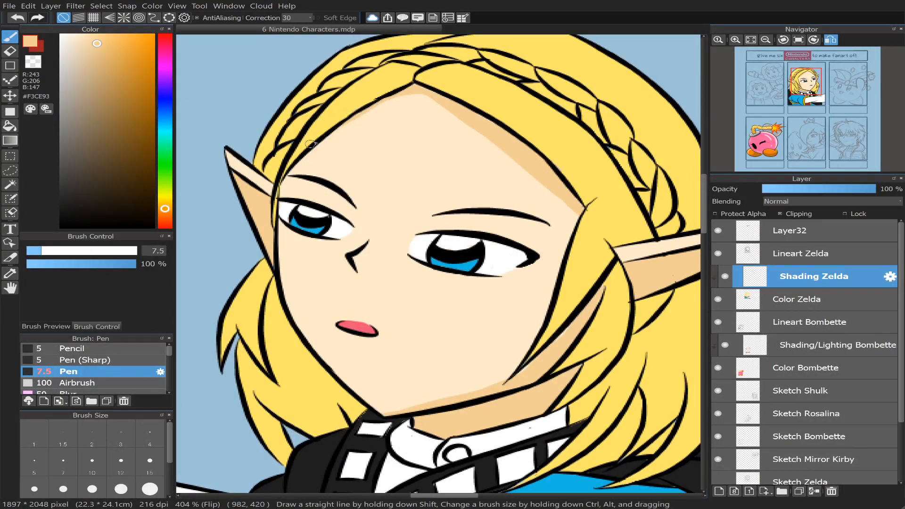
drag(354, 122, 303, 162)
key(ctrl+z)
drag(357, 120, 300, 167)
key(ctrl+z)
drag(343, 129, 302, 161)
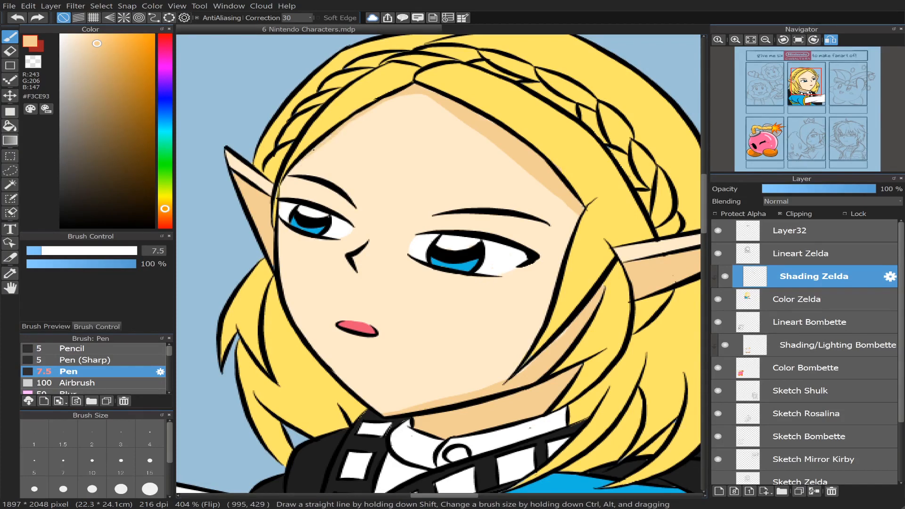
key(ctrl+z)
- Paint a thin skin shadow along the far side's hairline down to the temple beside the eyebrow, undoing unwanted strokes
drag(354, 121, 294, 174)
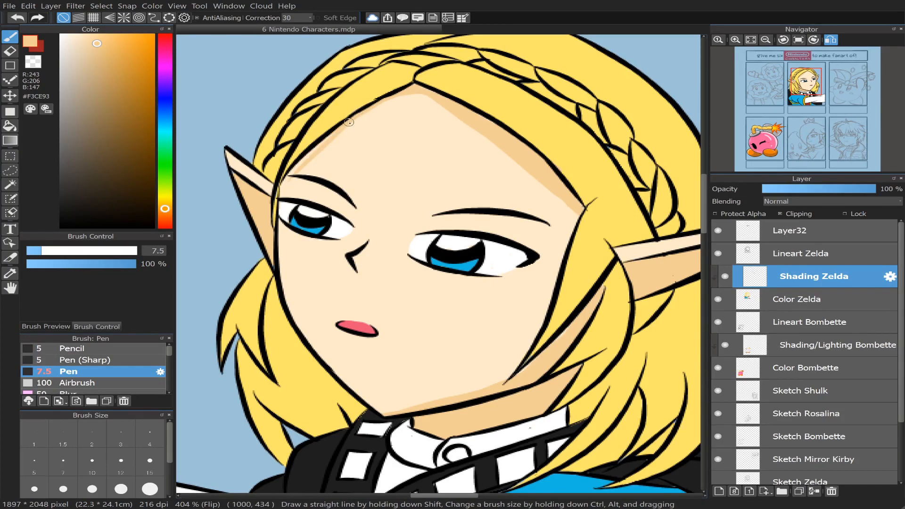
key(ctrl+z)
drag(357, 119, 288, 180)
key(ctrl+z)
drag(288, 173, 283, 193)
drag(398, 96, 358, 120)
key(ctrl+z)
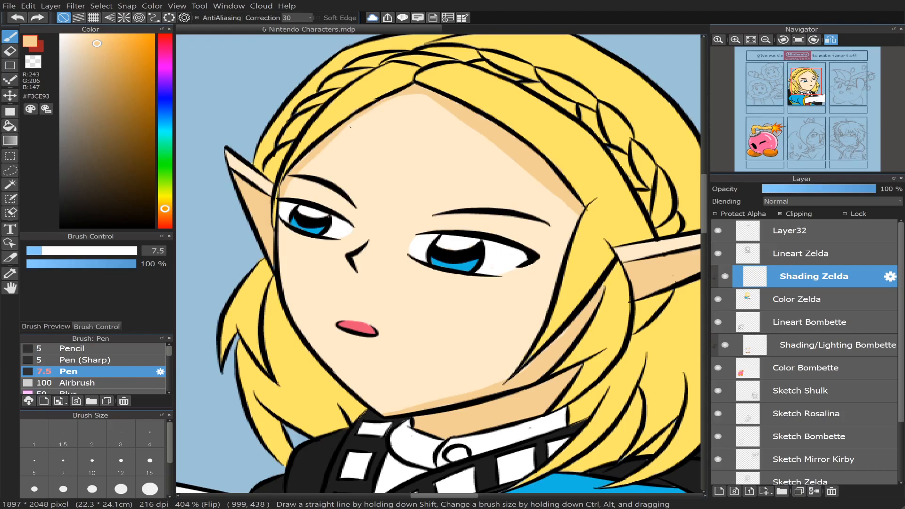
- Restore the unflipped canvas view and paint #F3CE93 skin shading along the hairline at Zelda's temple and beside her nose
mouse_move(400, 94)
mouse_down()
mouse_move(344, 126)
mouse_move(401, 90)
mouse_up()
key(ctrl+z)
click(831, 40)
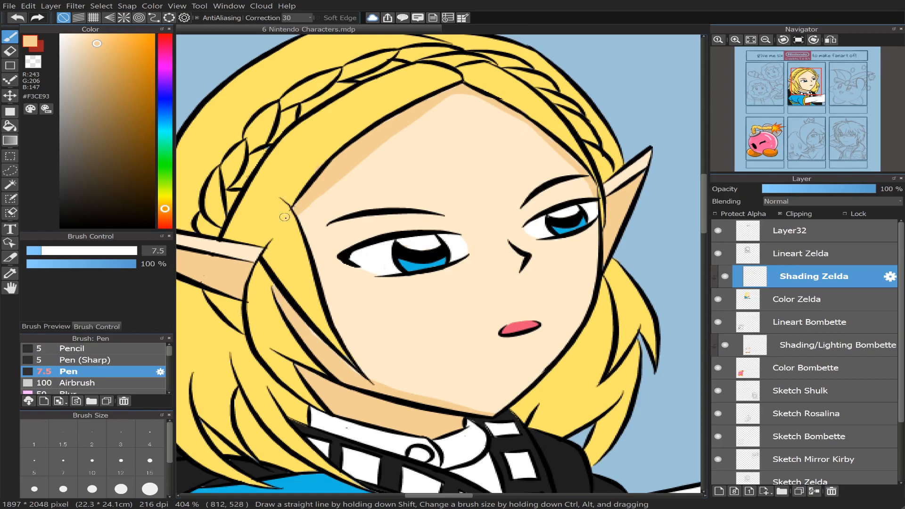
drag(307, 206, 313, 247)
key(ctrl+z)
drag(318, 191, 315, 252)
key(ctrl+z)
drag(320, 191, 313, 250)
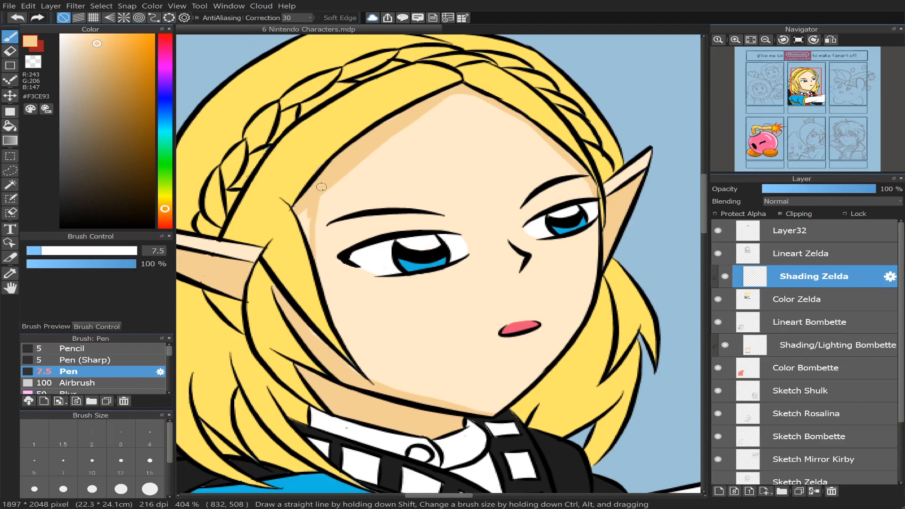
drag(308, 221, 302, 223)
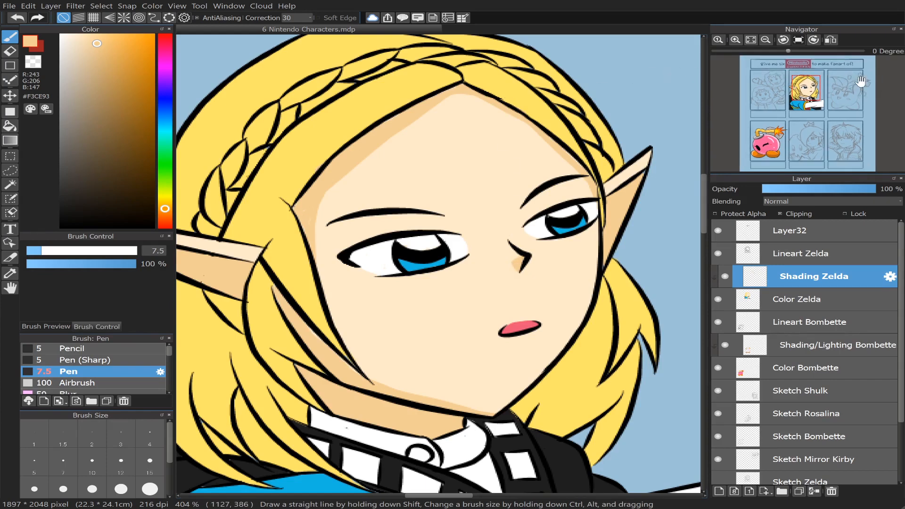
- Paint a band of skin shading along the lower edge of Zelda's jaw from the side hair to the chin
click(809, 101)
drag(810, 100, 808, 97)
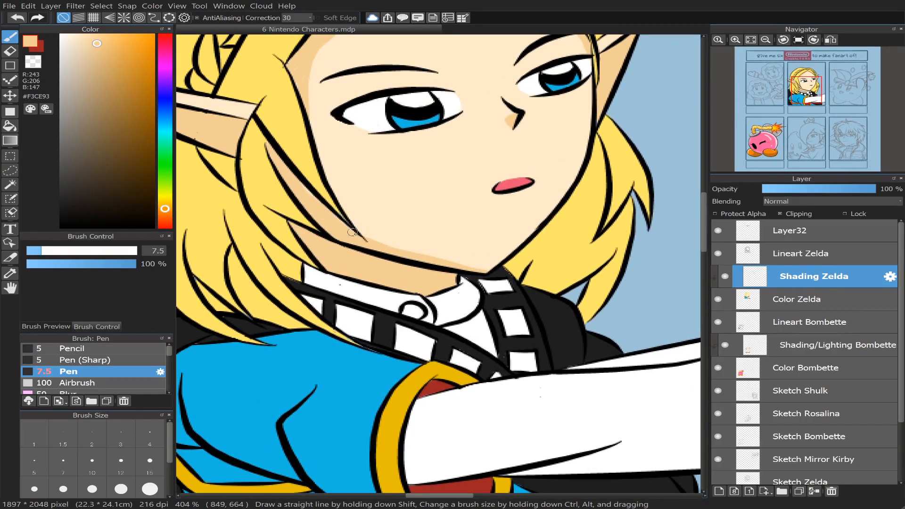
drag(383, 243, 481, 263)
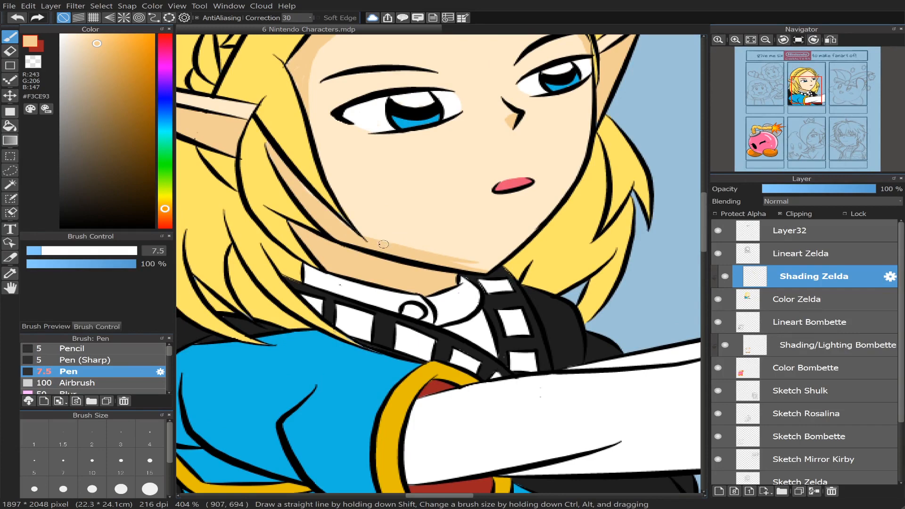
key(ctrl+z)
drag(371, 240, 486, 263)
key(ctrl+z)
drag(365, 241, 493, 263)
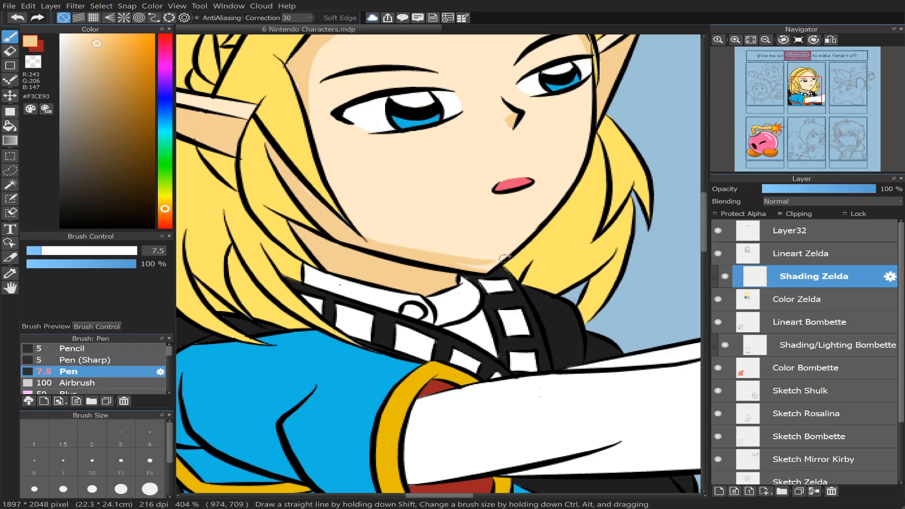
drag(491, 267, 447, 264)
- Mix a pale grayish blue, #A8C3CE, as the shading colour for the white clothing
scroll(815, 108, down, 1)
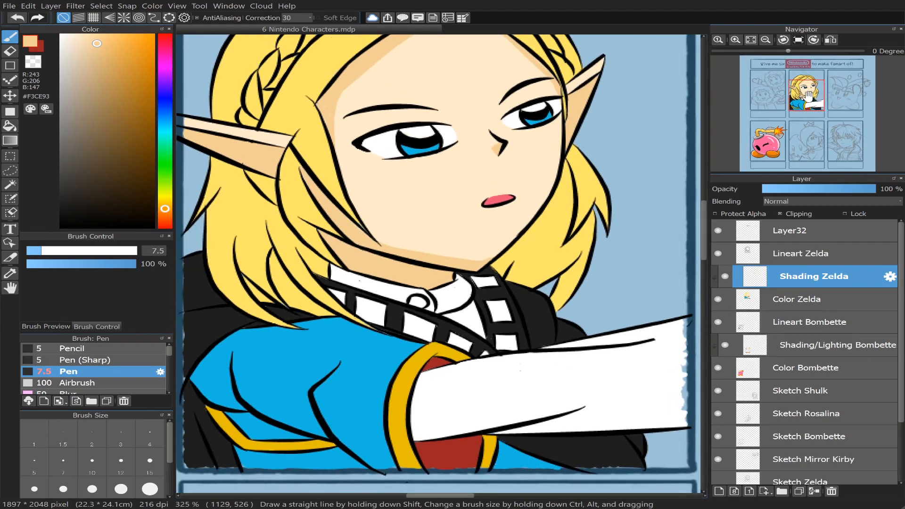
click(805, 100)
drag(805, 101, 806, 91)
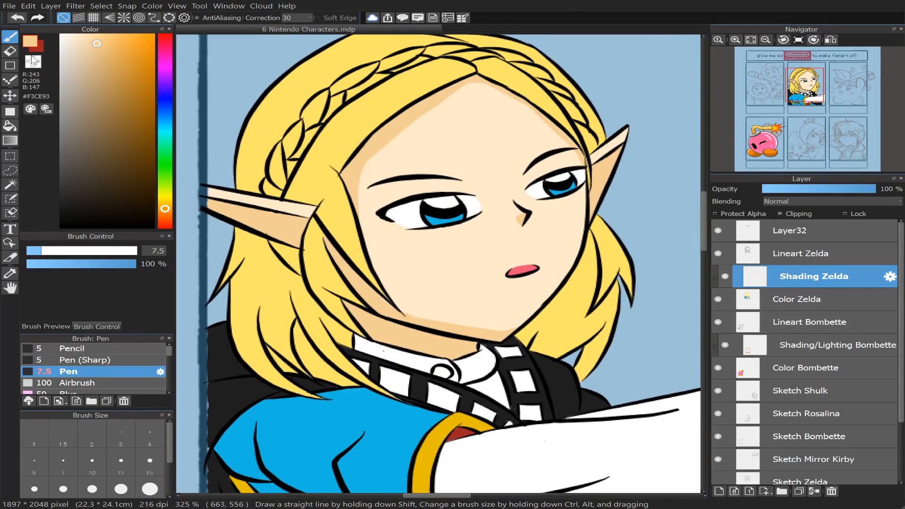
right_click(484, 368)
drag(74, 69, 53, 86)
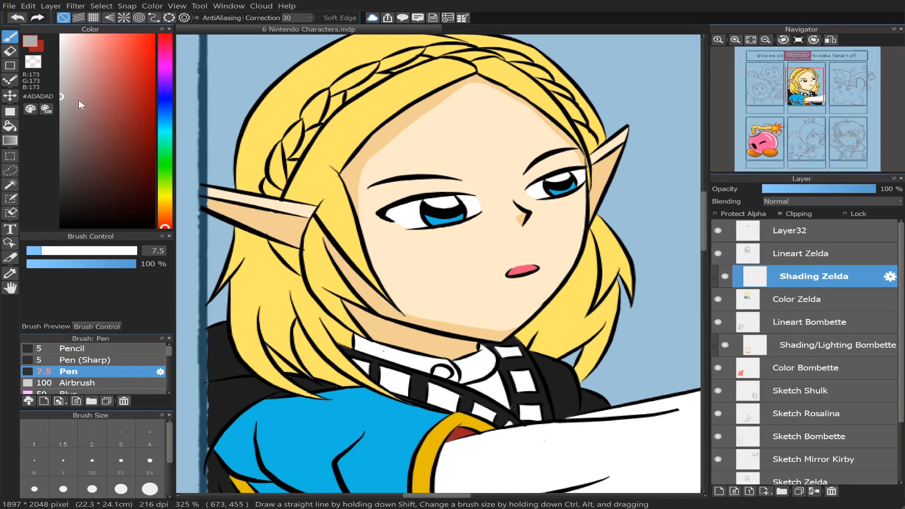
click(166, 122)
mouse_move(64, 98)
mouse_down()
mouse_move(89, 81)
mouse_move(79, 71)
mouse_up()
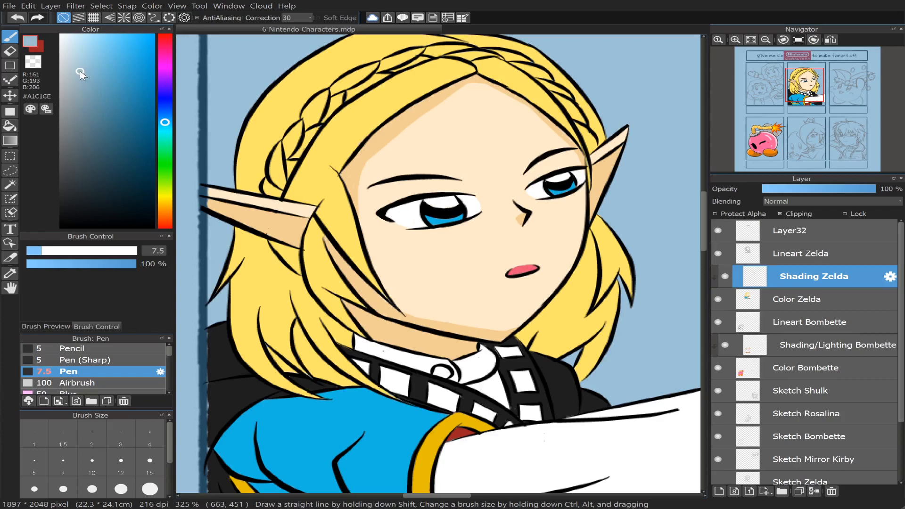
- On the Color Zelda layer, fill the white squares of the black strap around the collar with tan #BEA37C
drag(802, 93, 806, 102)
scroll(806, 101, up, 1)
scroll(806, 101, up, 1)
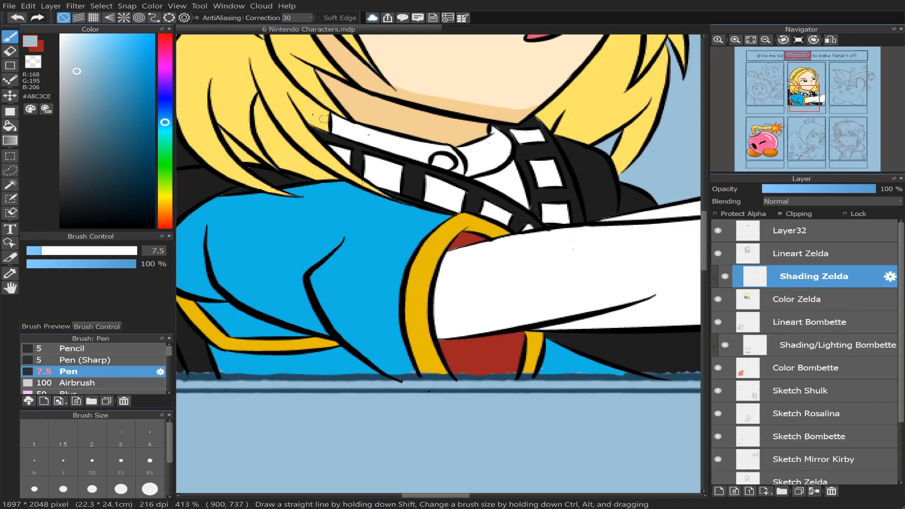
click(818, 300)
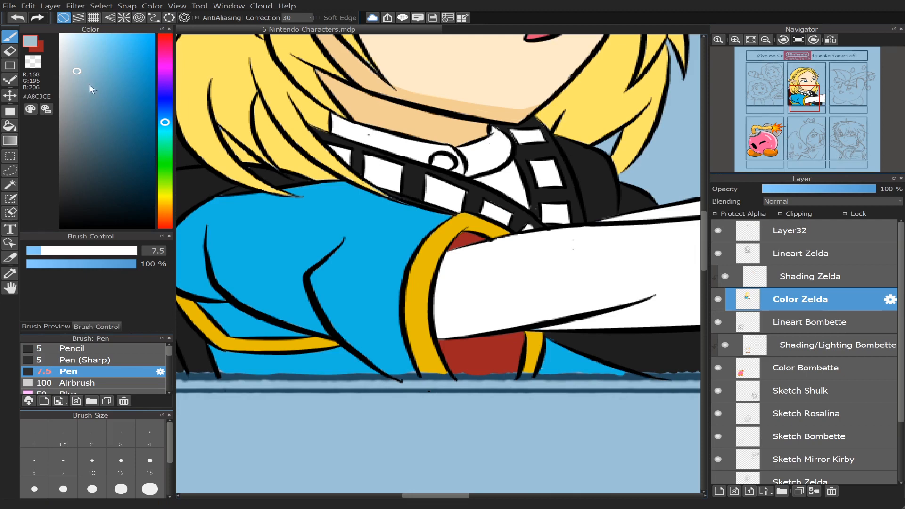
click(165, 210)
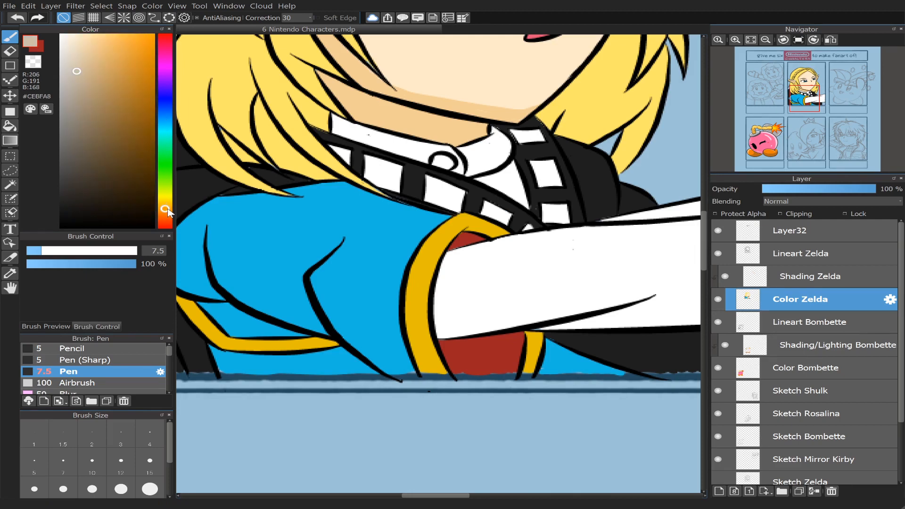
mouse_move(78, 77)
mouse_down()
mouse_move(88, 41)
mouse_move(93, 83)
mouse_up()
click(10, 126)
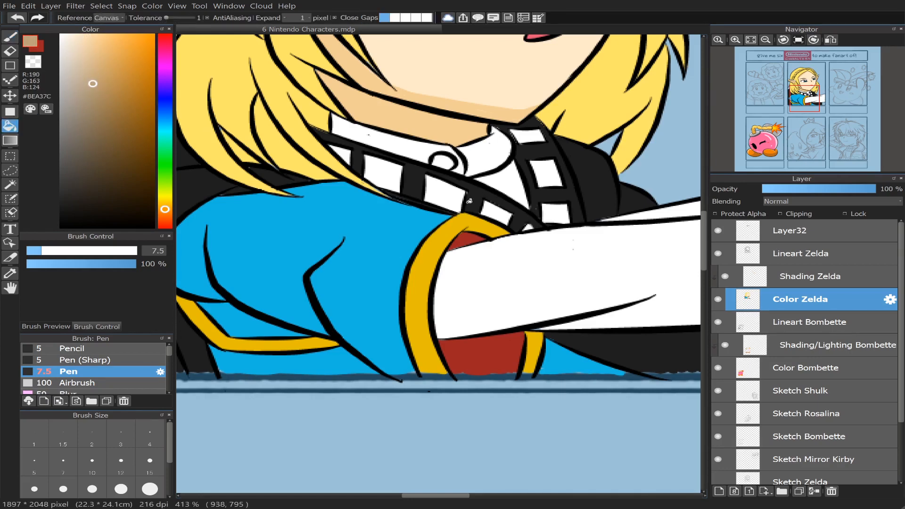
click(460, 199)
click(494, 208)
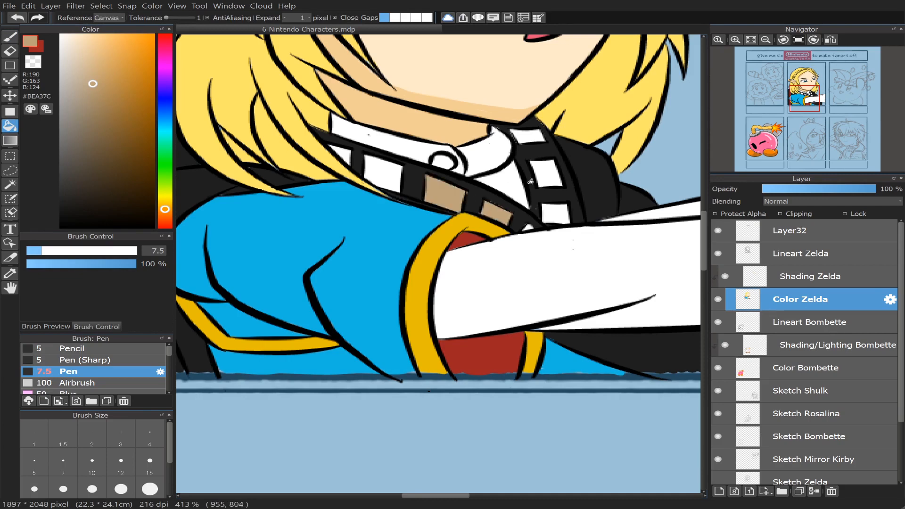
click(544, 174)
click(527, 137)
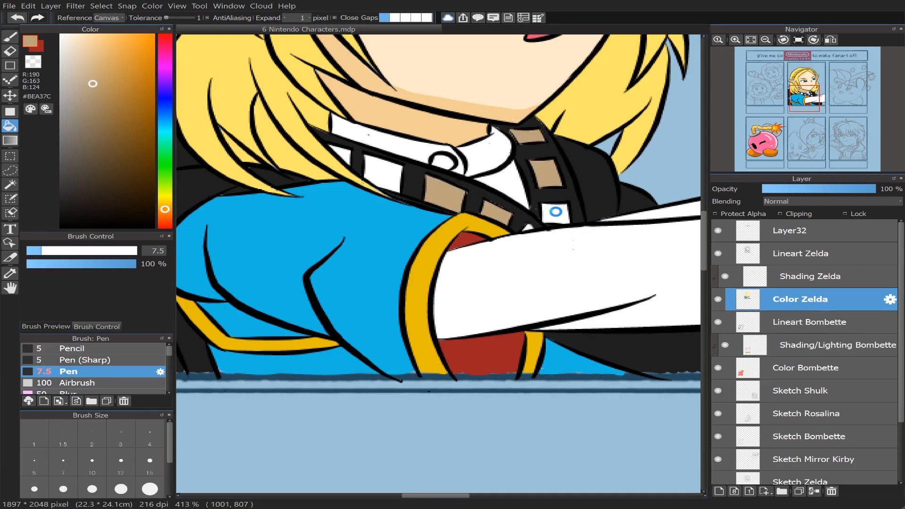
click(551, 208)
click(388, 170)
click(347, 154)
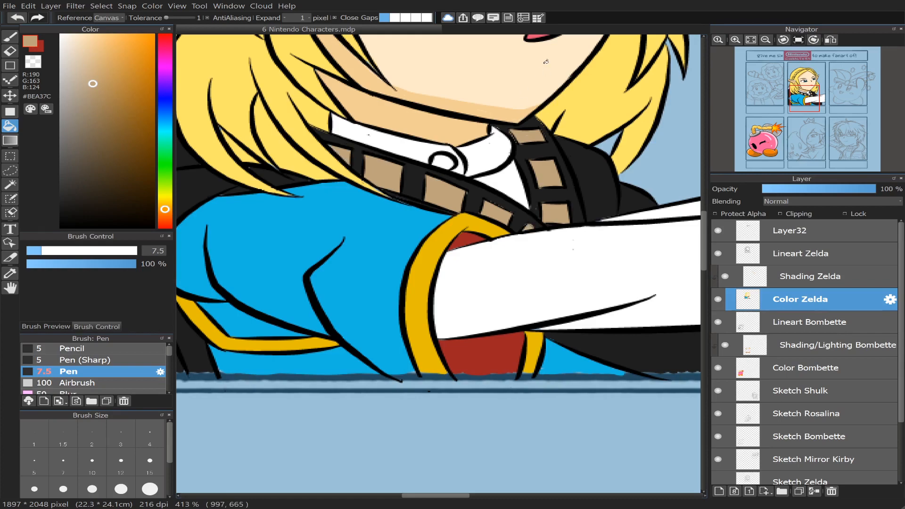
- On the Shading Zelda layer, fill the white shirt area below the collar with pale gray-blue #C6D1D5
drag(809, 94, 812, 89)
click(812, 282)
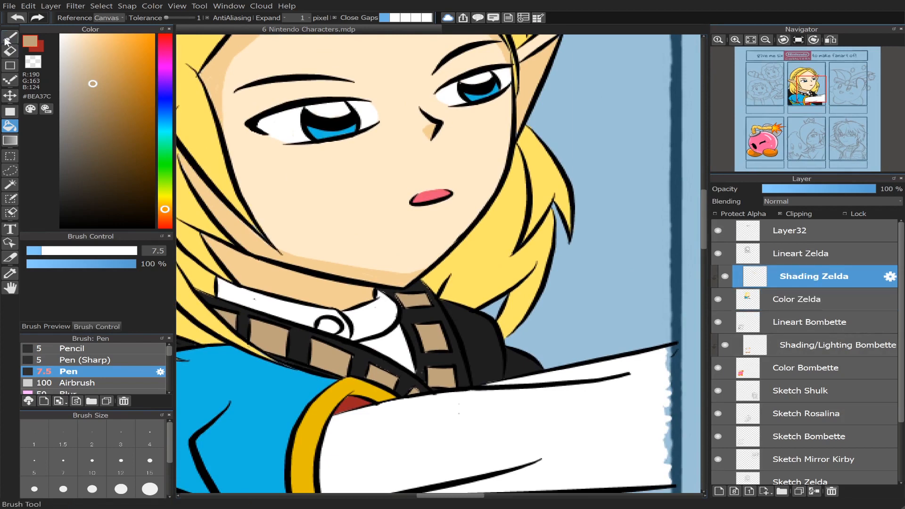
key(b)
click(165, 125)
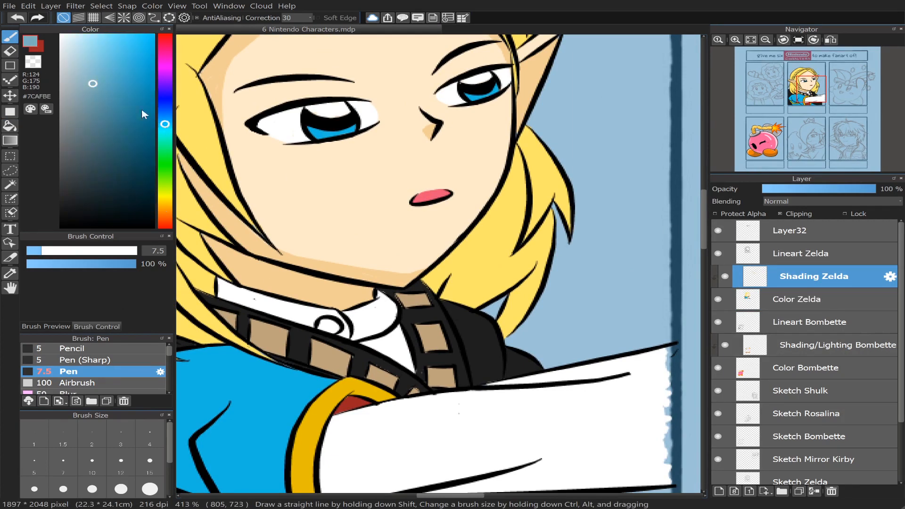
drag(99, 72, 79, 66)
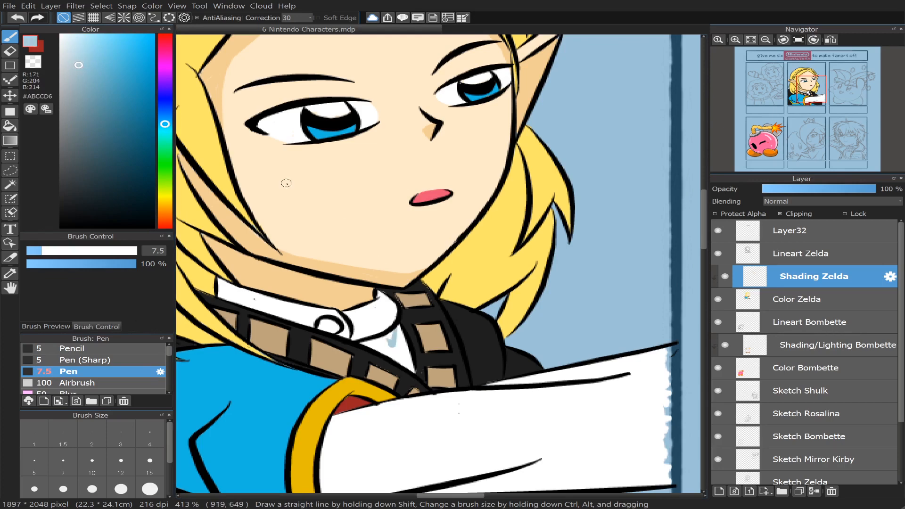
click(10, 125)
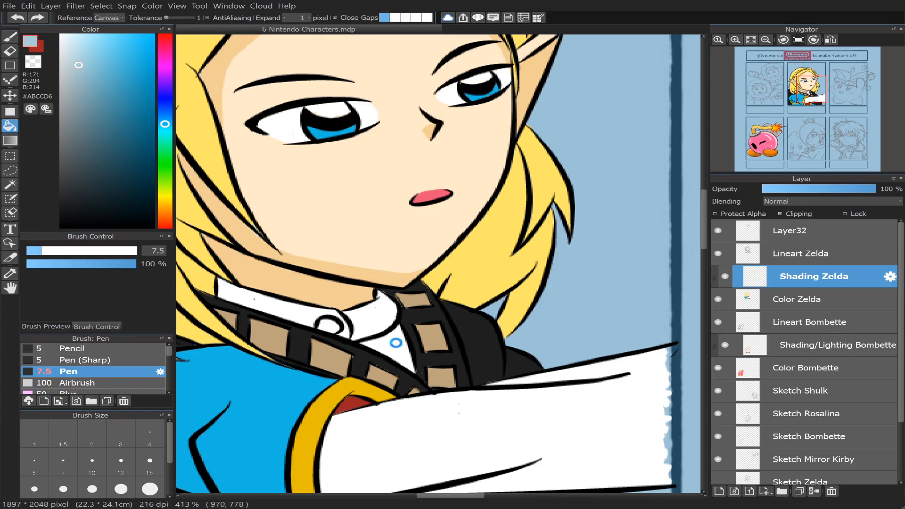
click(802, 115)
drag(802, 115, 804, 107)
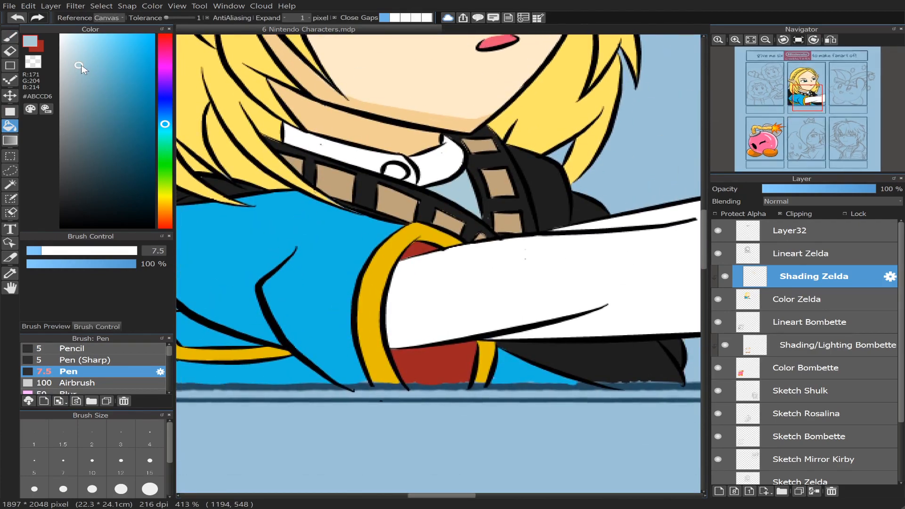
key(ctrl+z)
drag(78, 65, 66, 66)
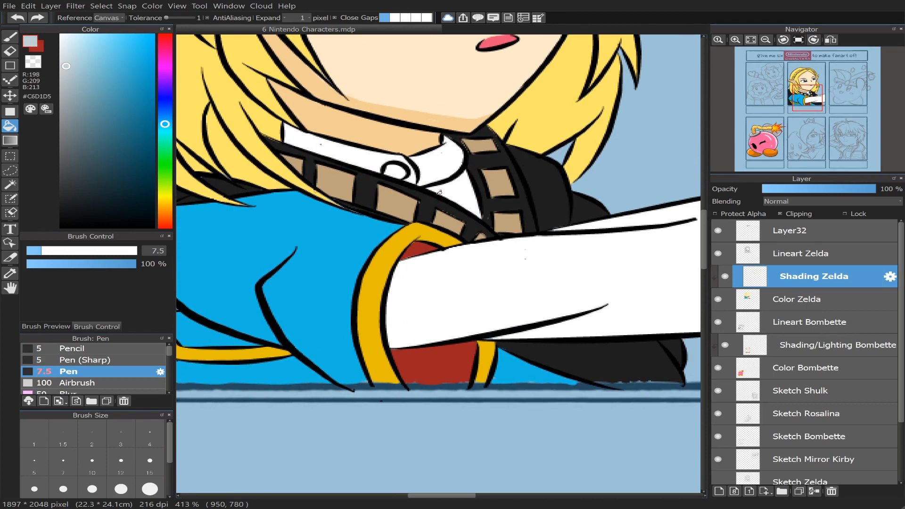
click(439, 192)
- Shade the outer fold at the right end of the white collar using the Pen at size 11
click(10, 38)
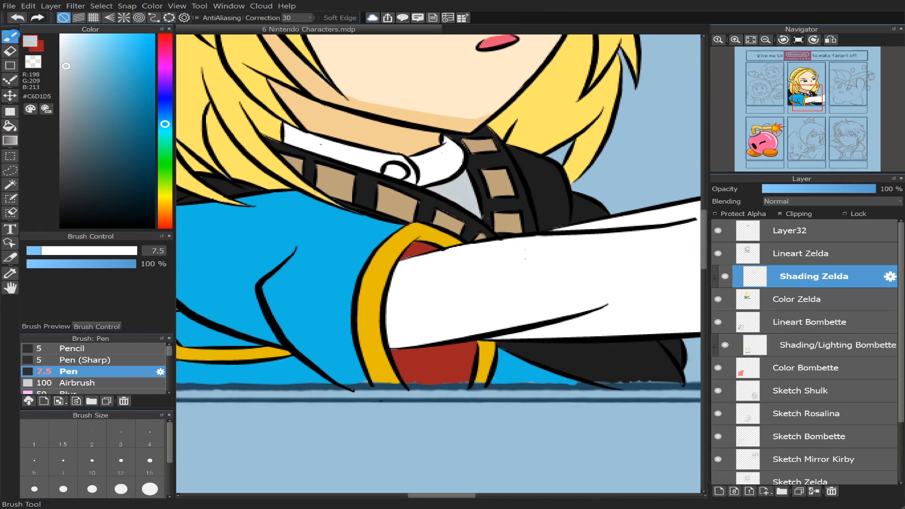
click(49, 253)
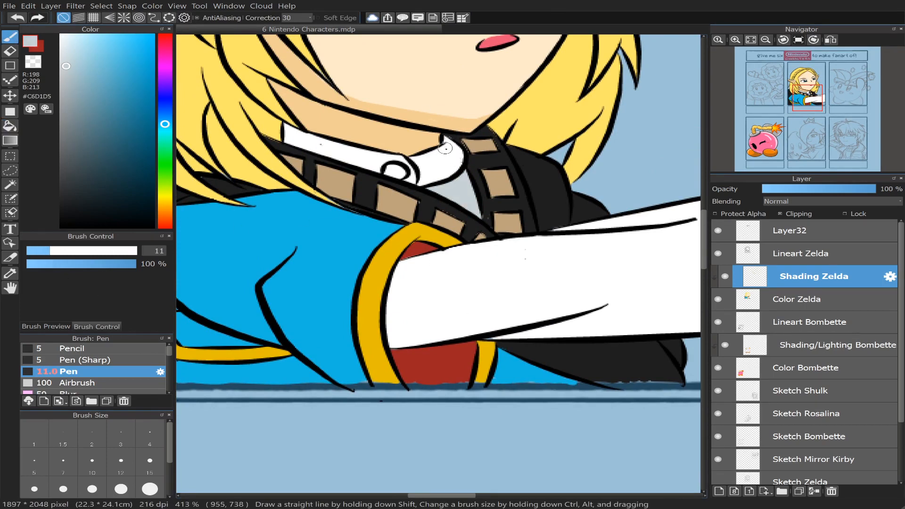
mouse_move(442, 144)
mouse_down()
mouse_move(456, 168)
mouse_move(458, 152)
mouse_move(461, 160)
mouse_move(443, 182)
mouse_move(458, 153)
mouse_up()
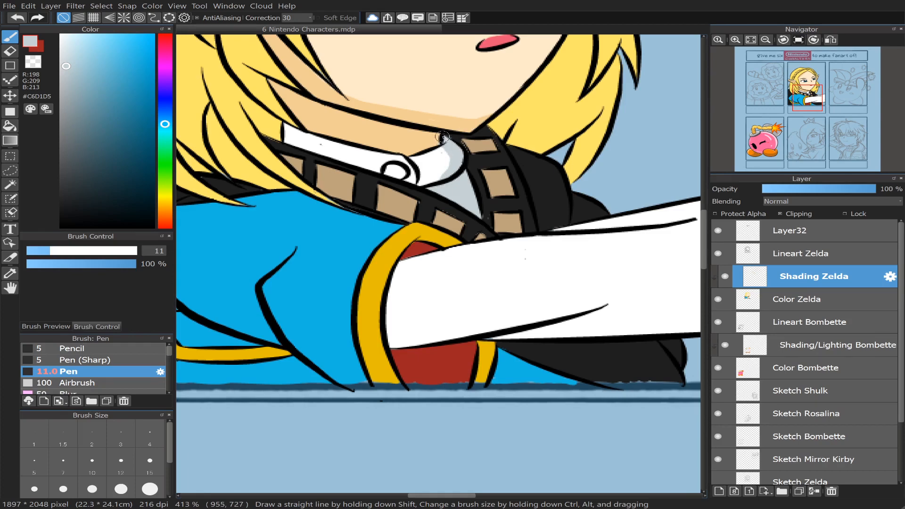
- Shade the left end of the white collar, next to the hair, using the Pen at size 7.5
click(41, 252)
mouse_move(307, 133)
mouse_down()
mouse_move(315, 146)
mouse_move(289, 132)
mouse_up()
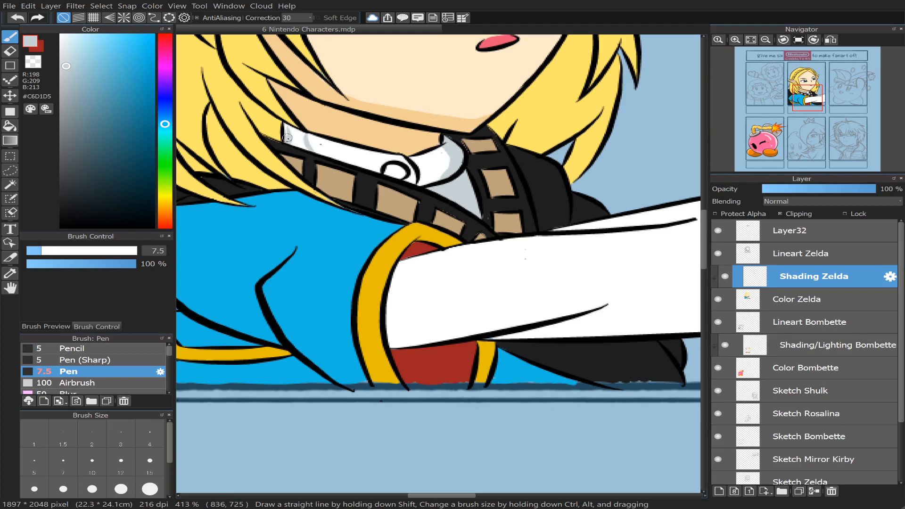
key(ctrl+z)
drag(300, 133, 303, 142)
drag(301, 131, 314, 136)
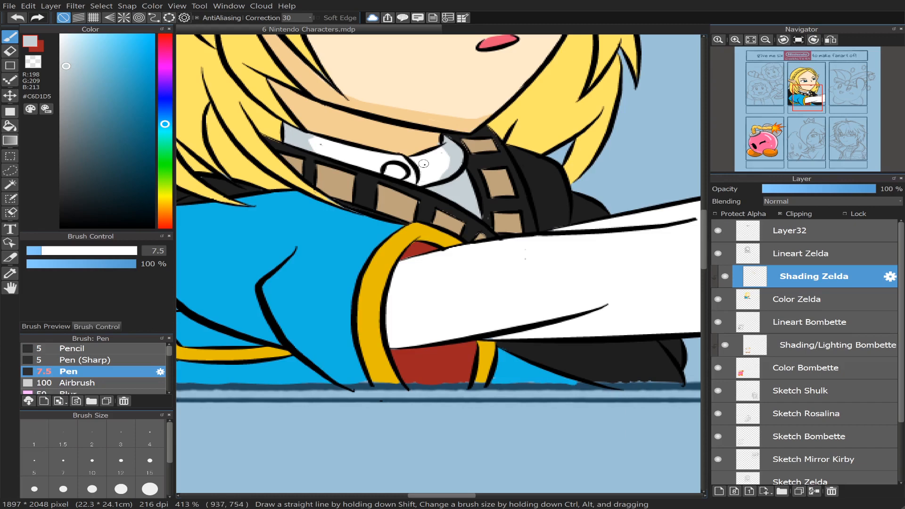
- Extend the gray-blue shading along the collar's right flap and the edges of its left band up to the button
mouse_move(416, 169)
mouse_down()
mouse_move(454, 163)
mouse_move(422, 168)
mouse_move(412, 157)
mouse_move(444, 148)
mouse_move(419, 159)
mouse_move(451, 160)
mouse_up()
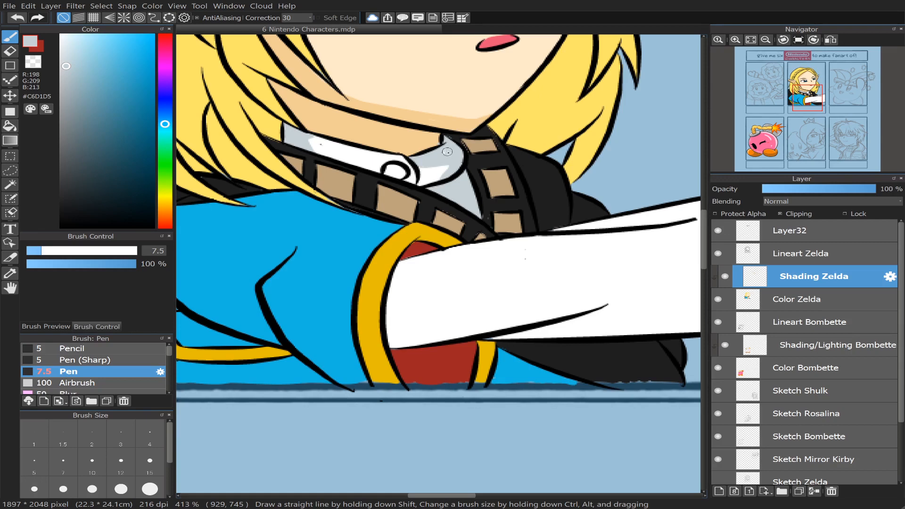
drag(447, 165, 432, 175)
drag(326, 146, 418, 165)
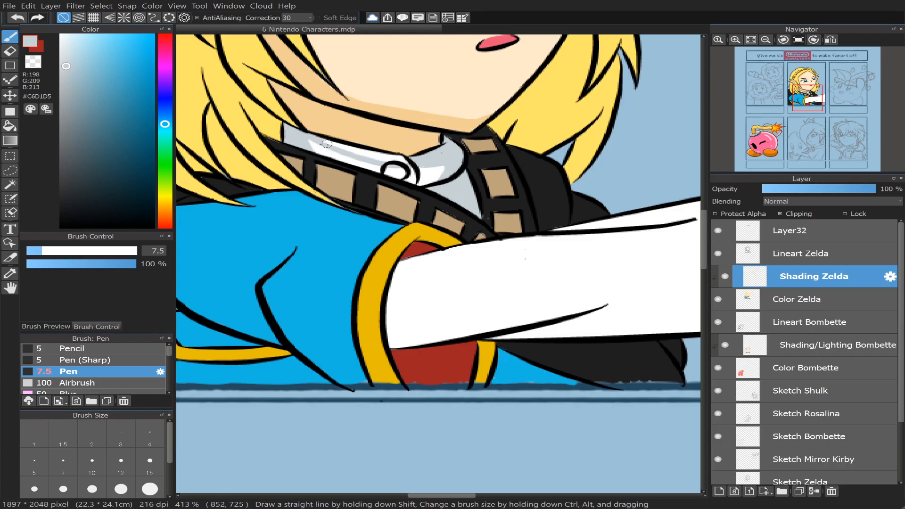
drag(321, 139, 376, 155)
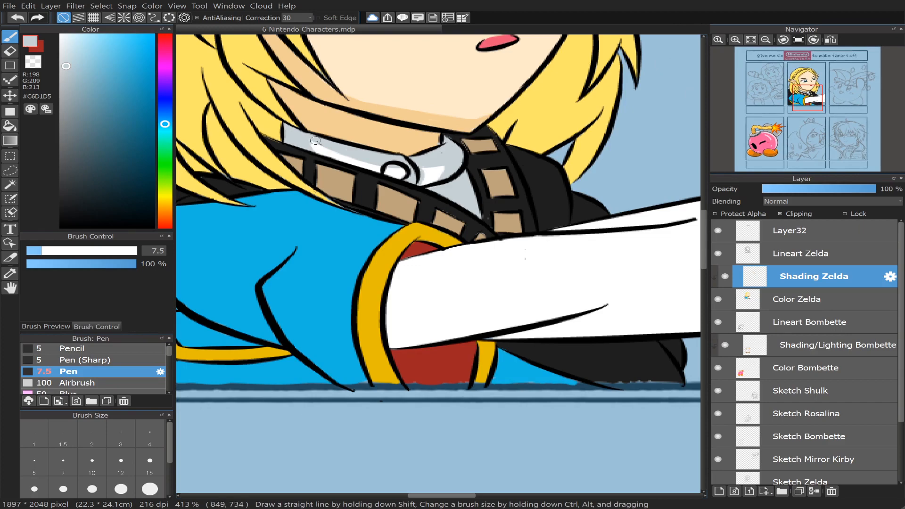
- Outline the gray-blue shadow along the white sleeve's lower side and around its cuff end using the Pen at size 14.3
scroll(819, 107, down, 2)
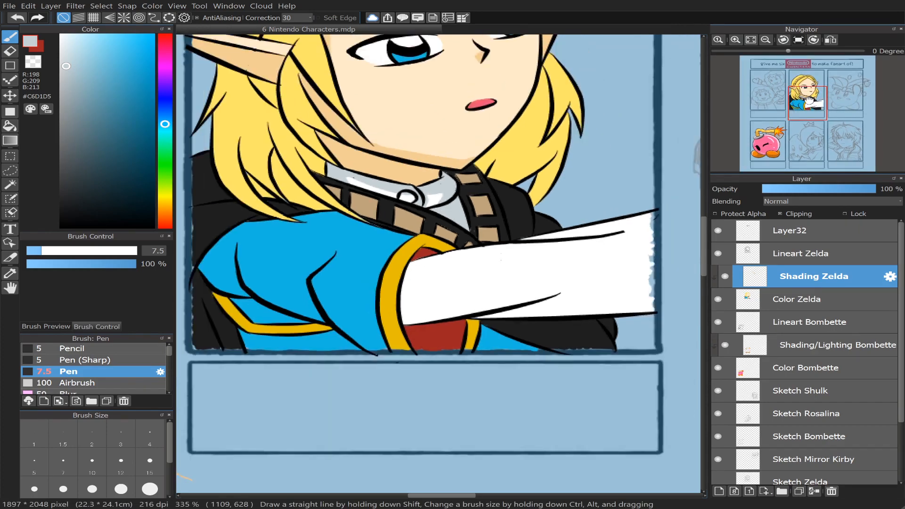
drag(815, 103, 813, 108)
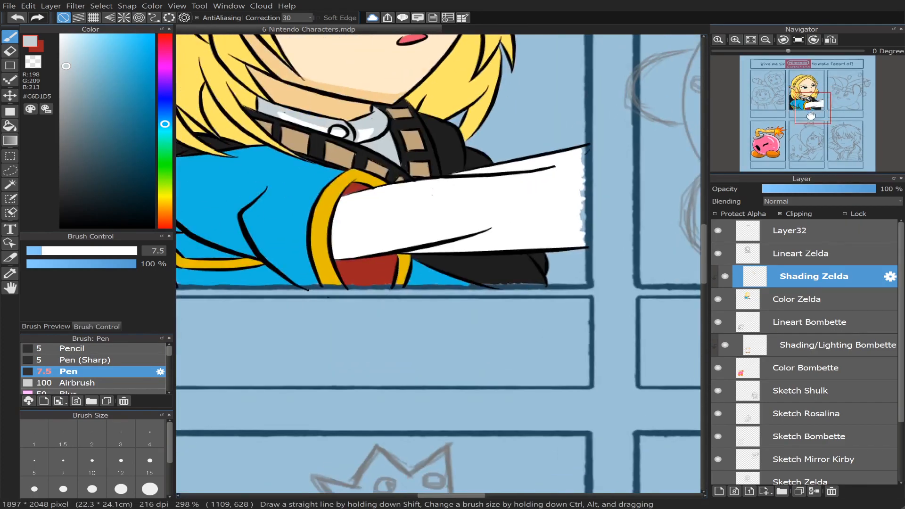
scroll(814, 110, up, 2)
drag(34, 251, 56, 251)
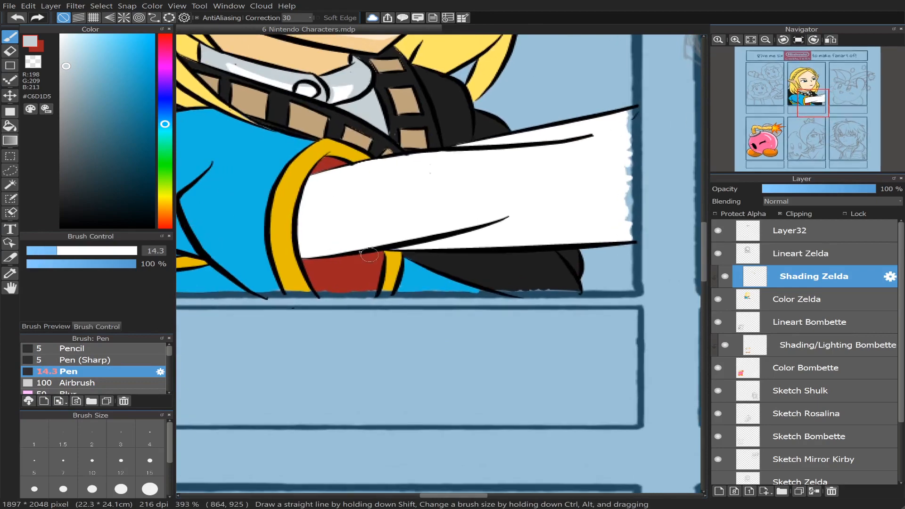
mouse_move(304, 229)
mouse_down()
mouse_move(577, 210)
mouse_move(627, 209)
mouse_up()
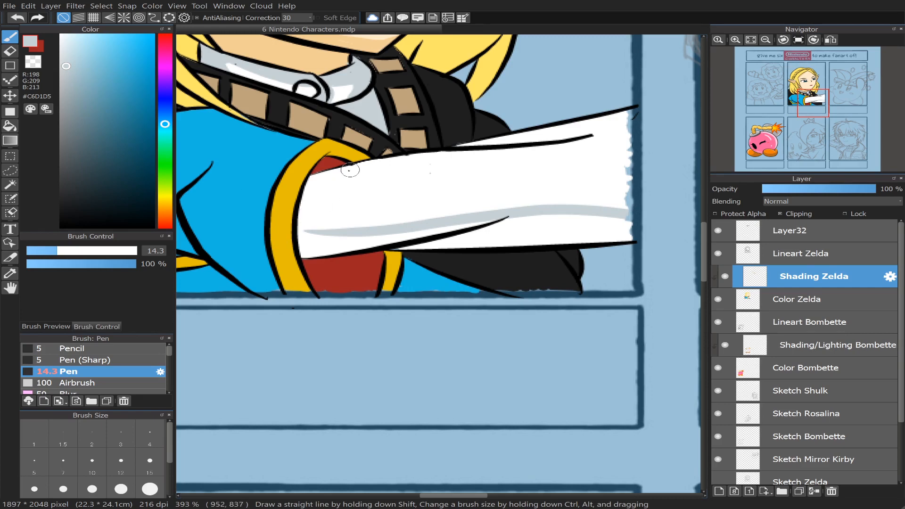
mouse_move(347, 166)
mouse_down()
mouse_move(305, 204)
mouse_move(316, 235)
mouse_move(309, 214)
mouse_move(322, 238)
mouse_move(314, 232)
mouse_move(345, 236)
mouse_up()
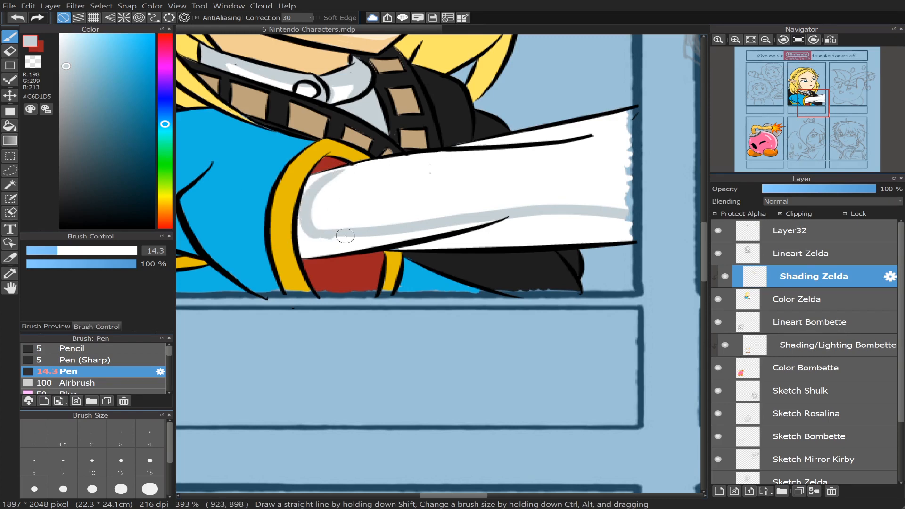
- Fill the outlined shadow on the sleeve's underside and cuff corner with gray-blue #C6D1D5, including the gap above the fold line
click(7, 126)
click(325, 241)
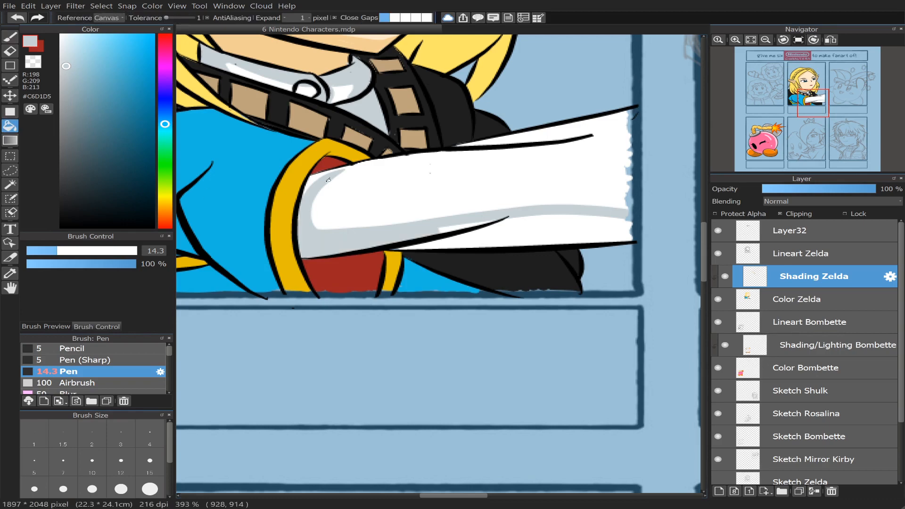
click(319, 174)
click(546, 224)
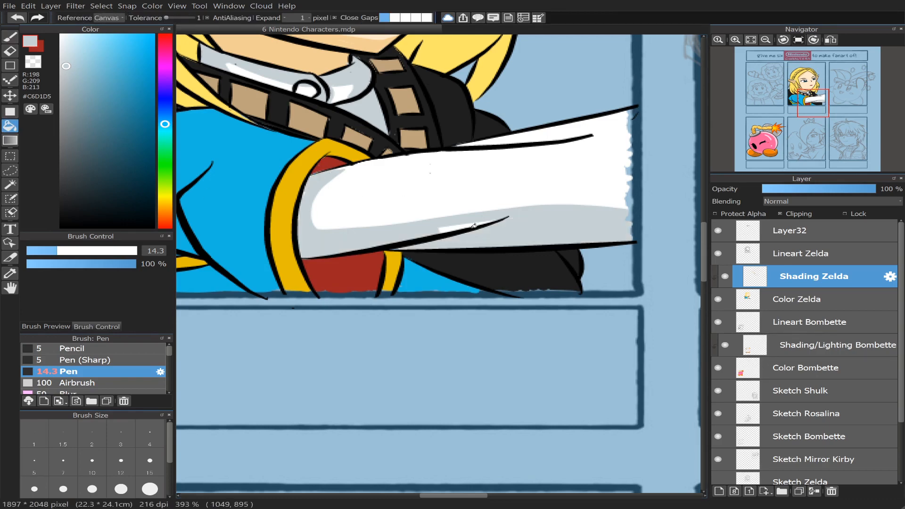
click(452, 226)
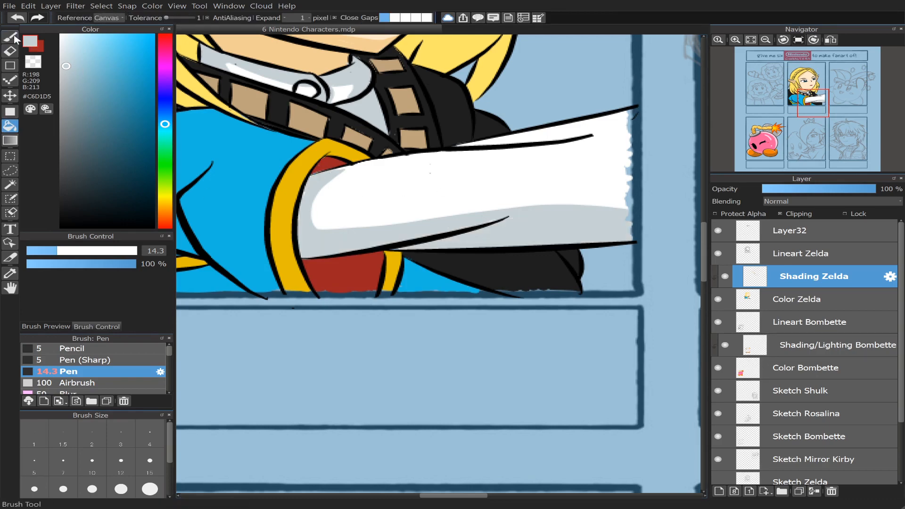
- Widen the shadow at the sleeve's cuff end, and shade its upper edge and the small fold above using the Pen at size 7.1
click(10, 37)
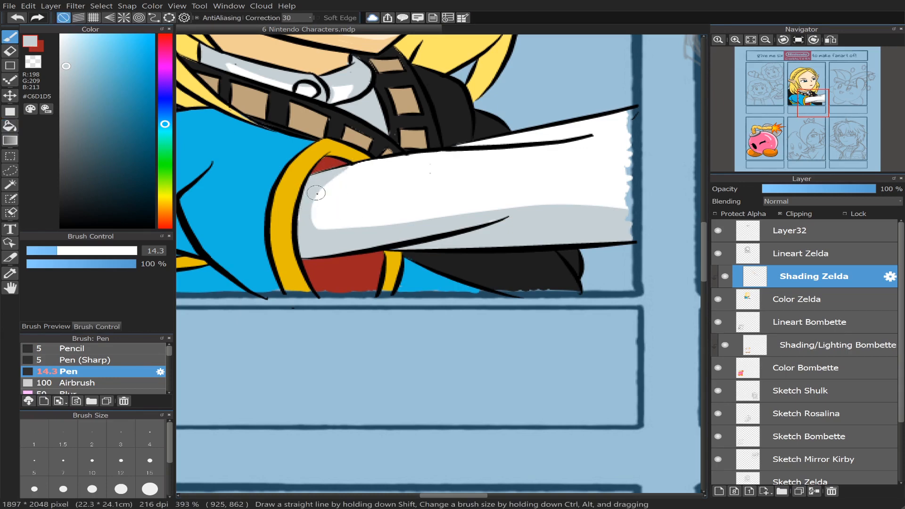
mouse_move(302, 208)
mouse_down()
mouse_move(304, 229)
mouse_move(329, 177)
mouse_move(313, 210)
mouse_move(333, 230)
mouse_move(375, 226)
mouse_move(353, 216)
mouse_move(331, 228)
mouse_move(313, 220)
mouse_move(329, 232)
mouse_move(313, 220)
mouse_up()
drag(336, 173, 364, 162)
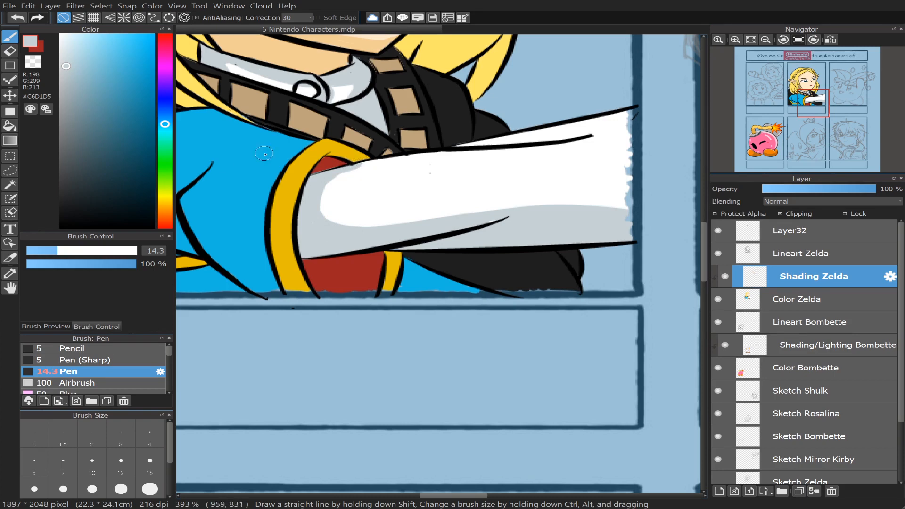
click(41, 250)
mouse_move(383, 162)
mouse_down()
mouse_move(354, 165)
mouse_move(375, 161)
mouse_up()
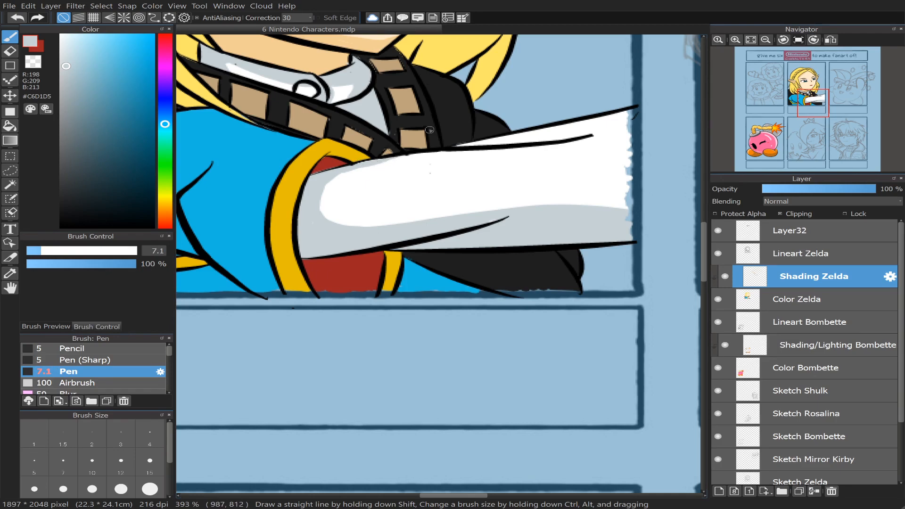
mouse_move(490, 141)
mouse_down()
mouse_move(512, 142)
mouse_move(480, 144)
mouse_up()
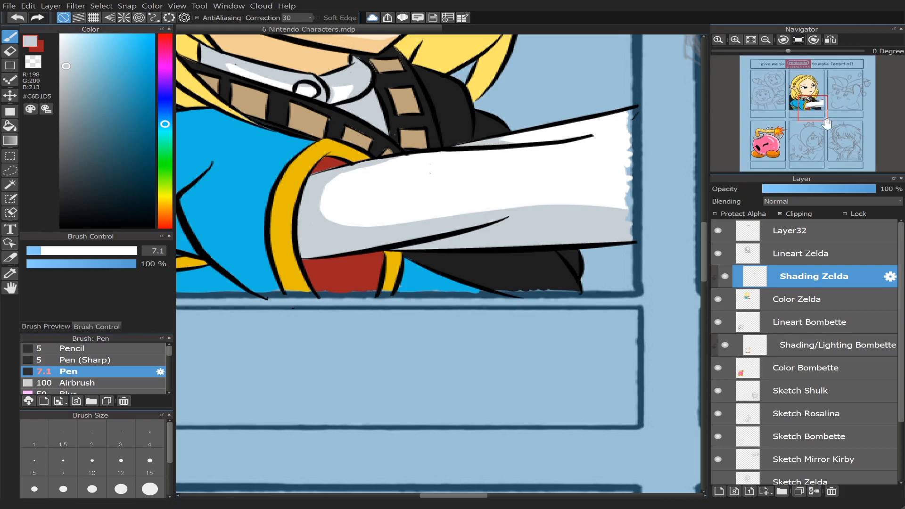
- Add a new clipping layer directly above the Shading Zelda layer
scroll(813, 110, down, 4)
scroll(813, 109, down, 1)
drag(809, 112, 806, 108)
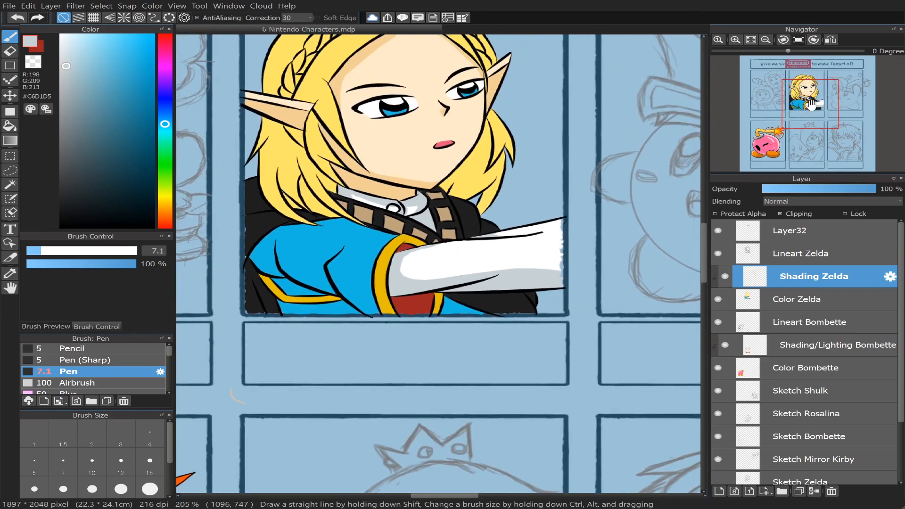
scroll(809, 109, up, 1)
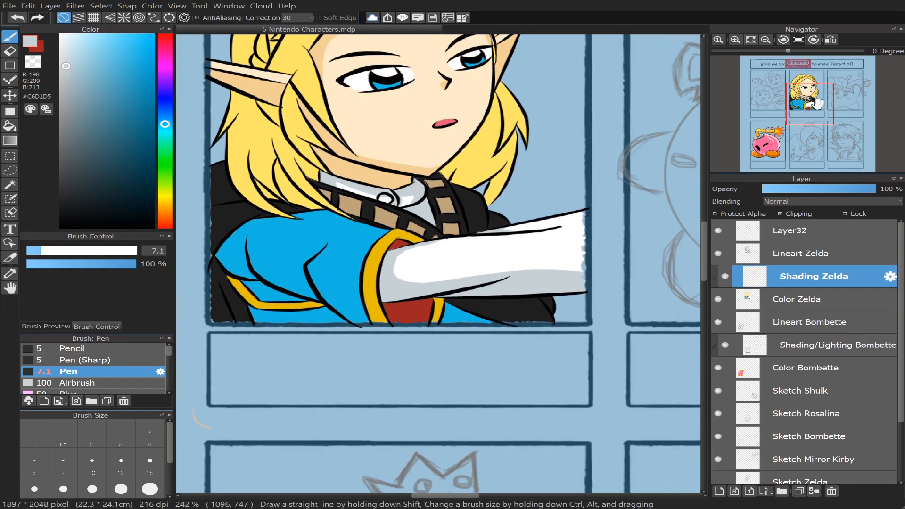
drag(809, 104, 806, 94)
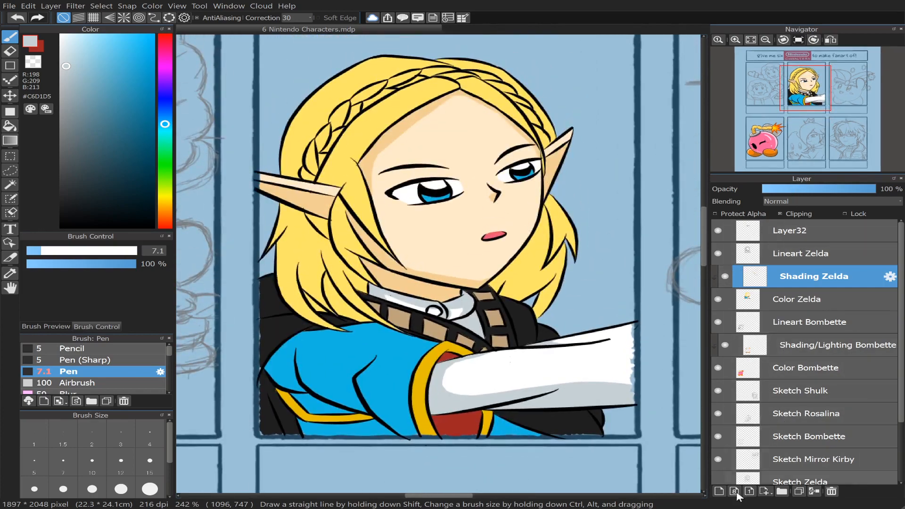
click(719, 491)
click(781, 214)
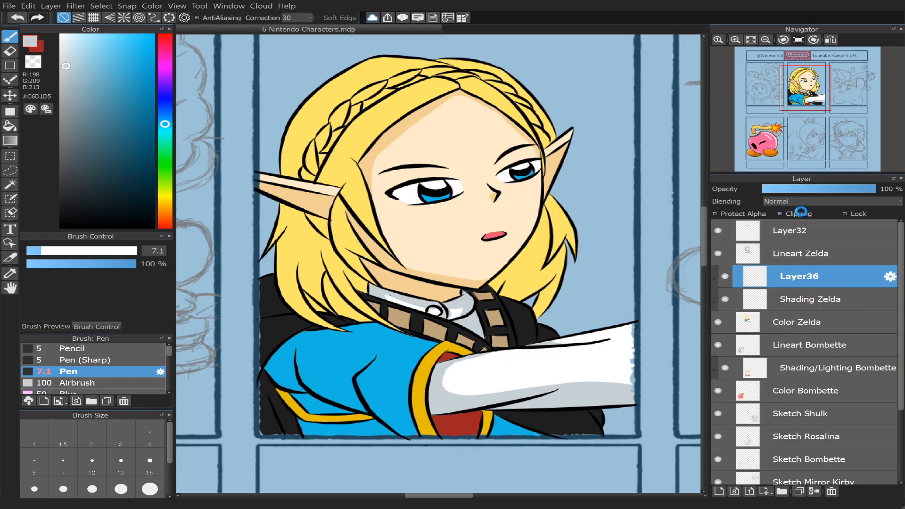
- Sample the yellow of the hair and shift it to orange #EBB53A for the hair shading, undoing the test stroke
right_click(343, 89)
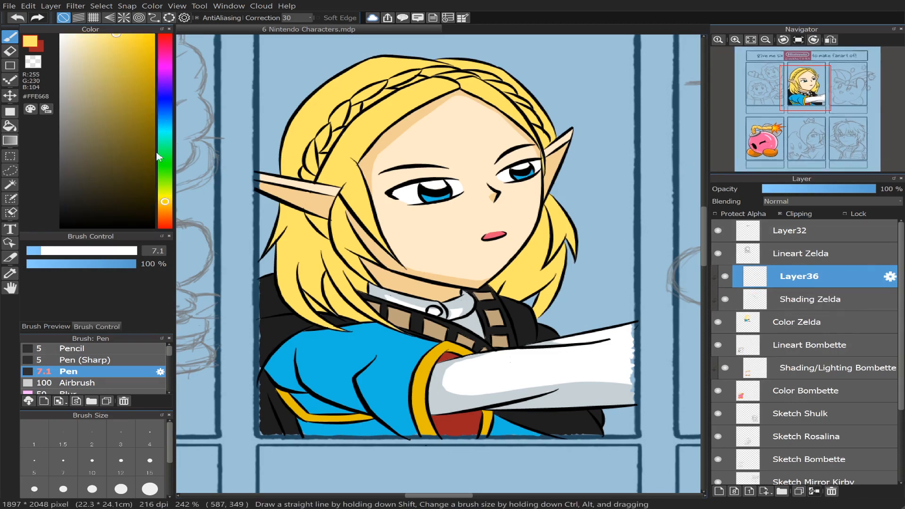
drag(167, 204, 163, 206)
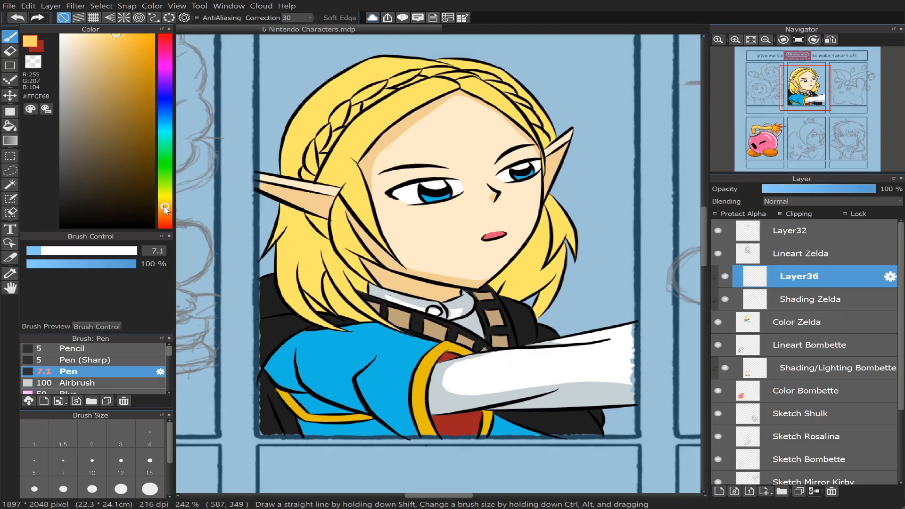
click(119, 36)
drag(119, 36, 132, 50)
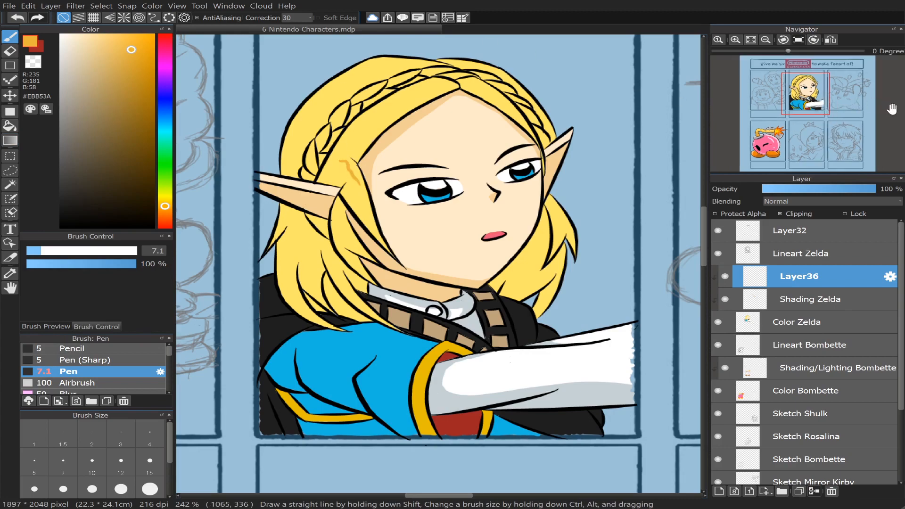
key(ctrl+z)
- Fill the inner hair locks and the hair behind the neck with orange #EBB53A, undoing any fill that floods the main hair
scroll(814, 96, up, 2)
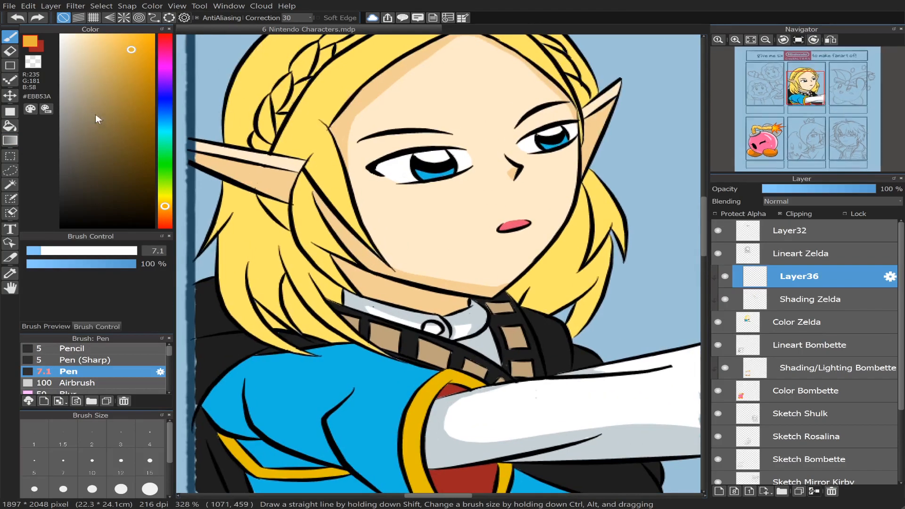
click(10, 126)
click(308, 310)
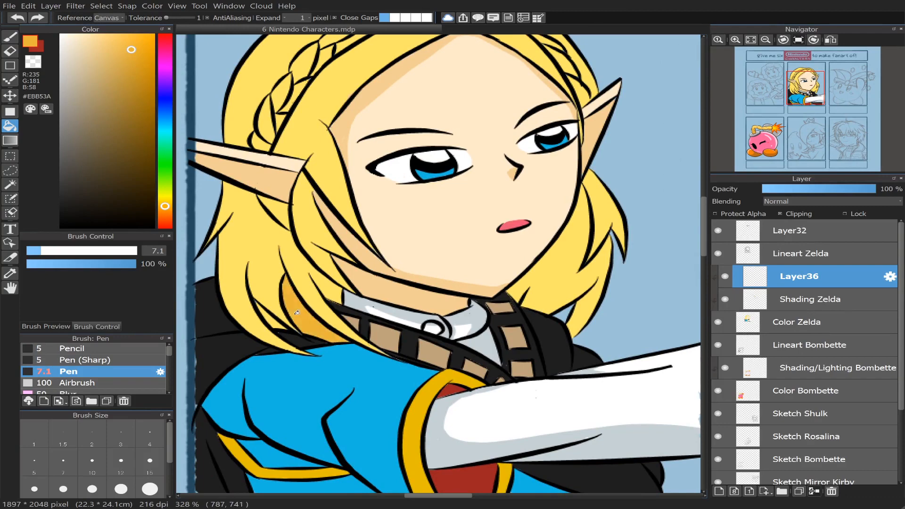
click(274, 320)
click(563, 271)
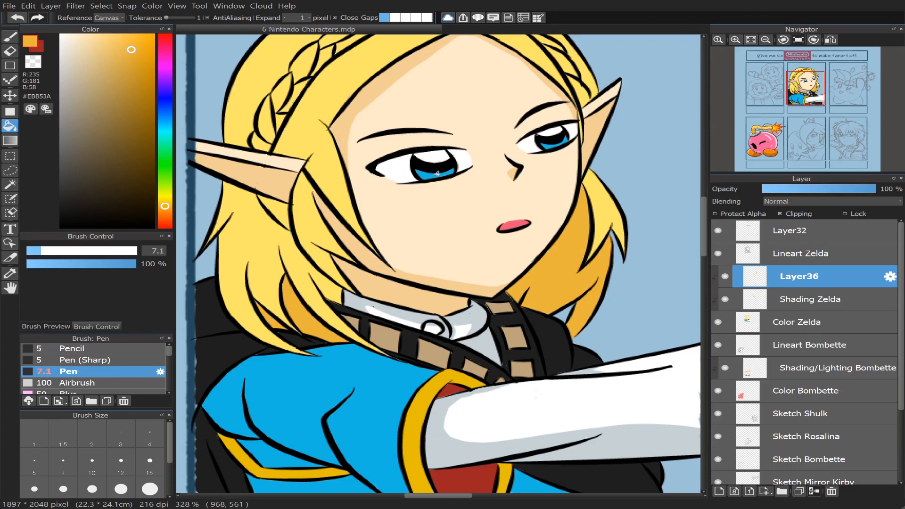
click(330, 285)
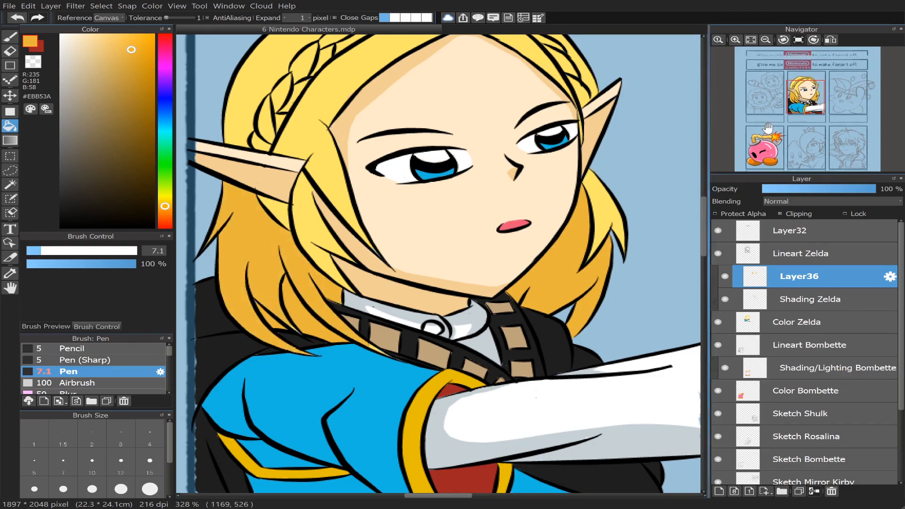
key(ctrl+z)
- Outline and fill an orange shadow on the hair lock beside the neck, refining its edge with the Pen at size 5
scroll(803, 108, up, 1)
scroll(804, 107, up, 3)
drag(804, 108, 798, 111)
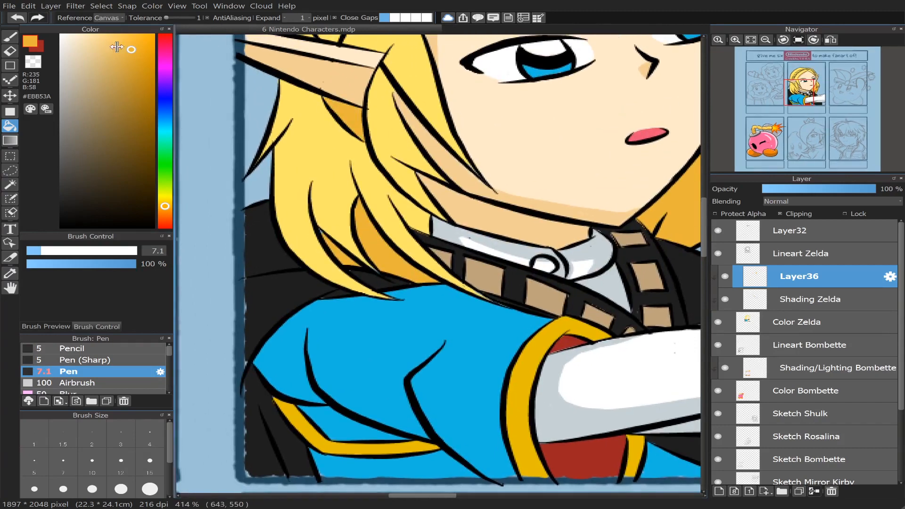
click(10, 37)
drag(44, 250, 50, 251)
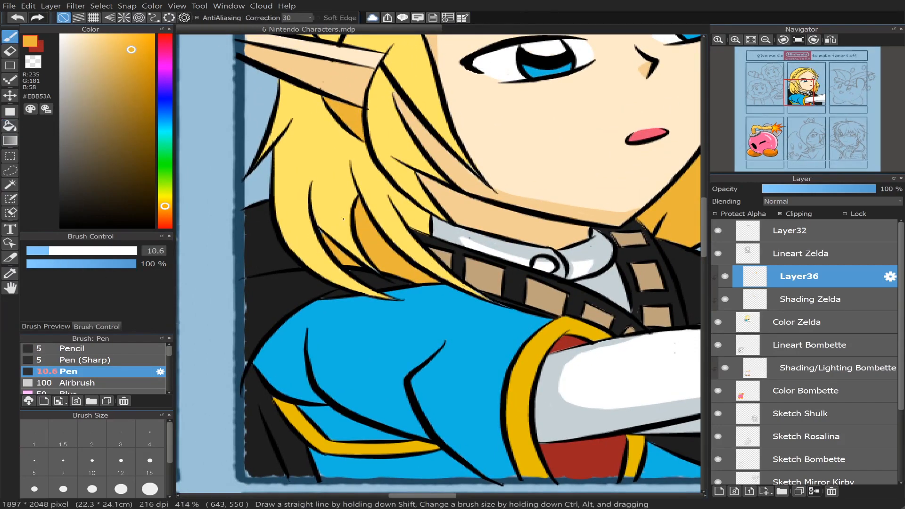
mouse_move(383, 179)
mouse_down()
mouse_move(410, 226)
mouse_move(429, 231)
mouse_up()
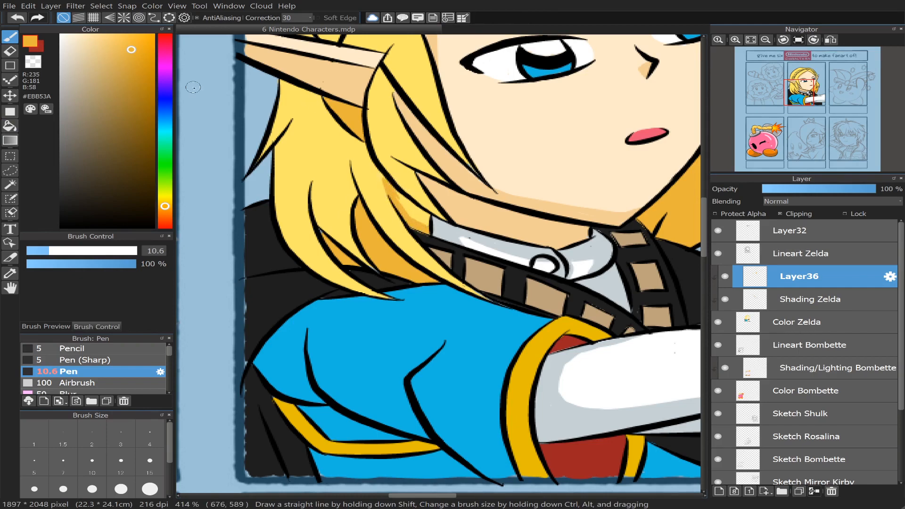
click(10, 125)
click(414, 212)
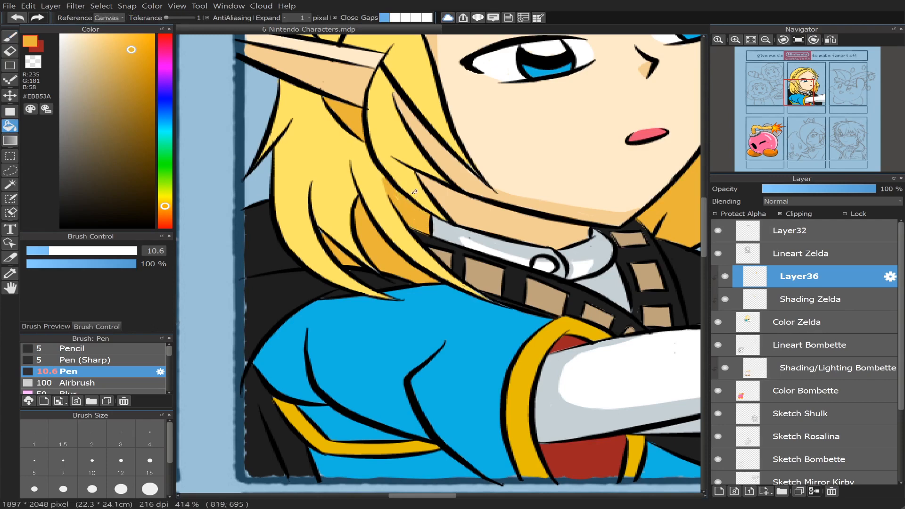
click(10, 36)
click(35, 250)
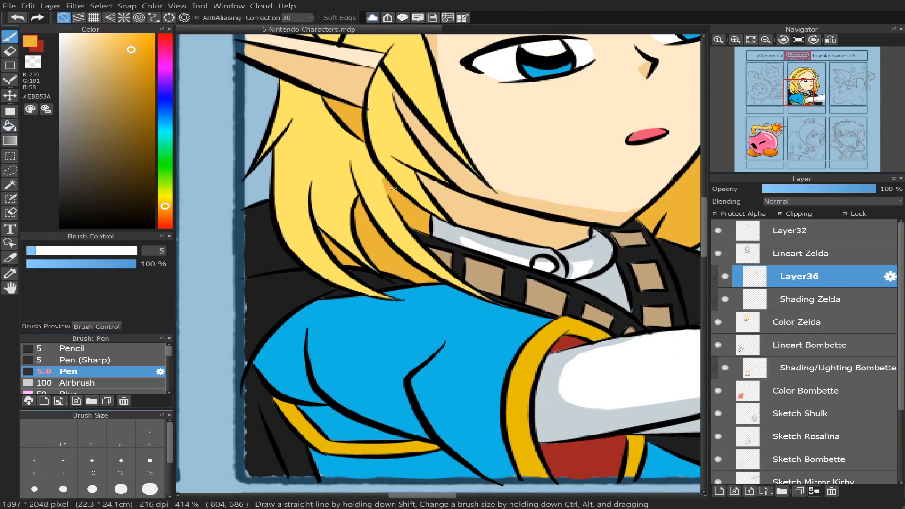
- Shade the hair along the curved strand line above the lower inner lock using the Pen at size 8.2, redoing unsatisfactory strokes
click(43, 251)
mouse_move(314, 196)
mouse_down()
mouse_move(316, 223)
mouse_move(316, 203)
mouse_move(324, 225)
mouse_move(335, 230)
mouse_move(316, 213)
mouse_move(351, 244)
mouse_up()
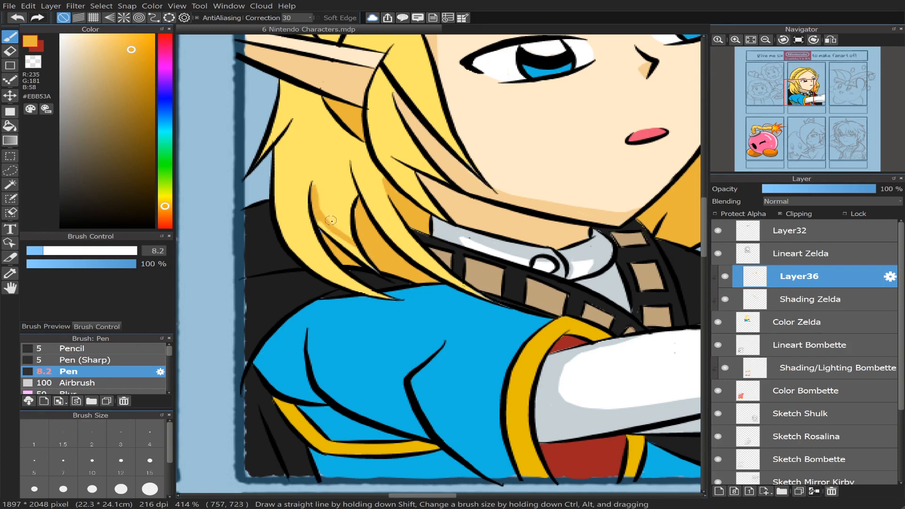
key(ctrl+z)
mouse_move(312, 194)
mouse_down()
mouse_move(315, 224)
mouse_move(312, 189)
mouse_move(324, 233)
mouse_move(317, 215)
mouse_move(328, 235)
mouse_move(317, 219)
mouse_move(357, 247)
mouse_up()
key(ctrl+z)
drag(321, 217, 376, 263)
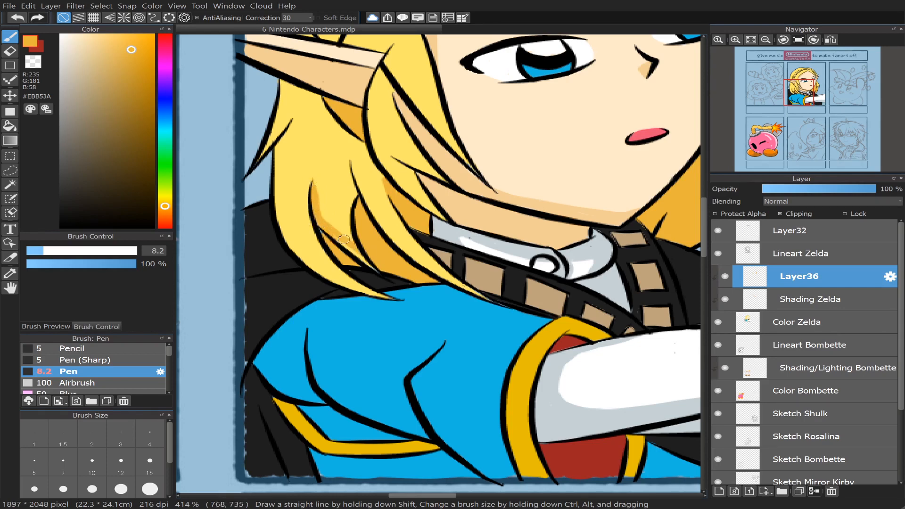
key(ctrl+z)
drag(318, 220, 373, 266)
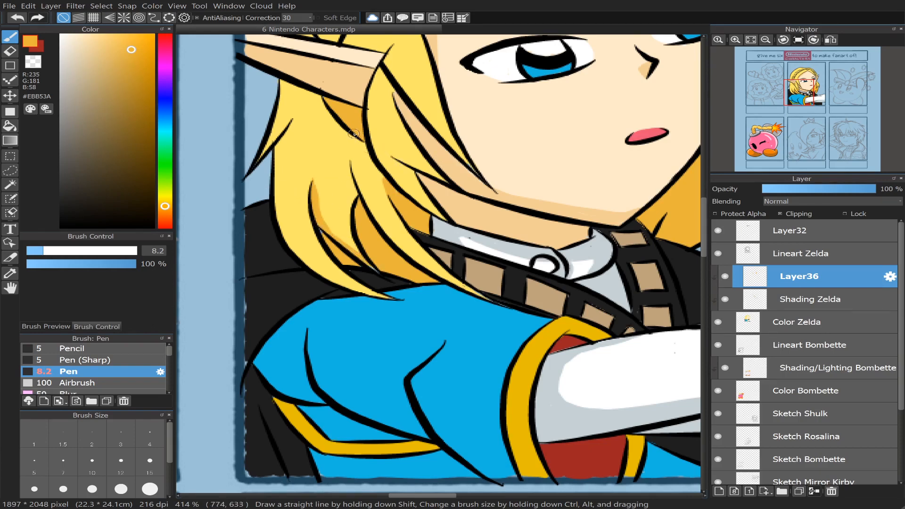
- Extend the orange shadow from below the ear down the edge of the front strand to the shaded lock beside the neck
drag(359, 139, 384, 190)
key(ctrl+z)
drag(360, 139, 390, 199)
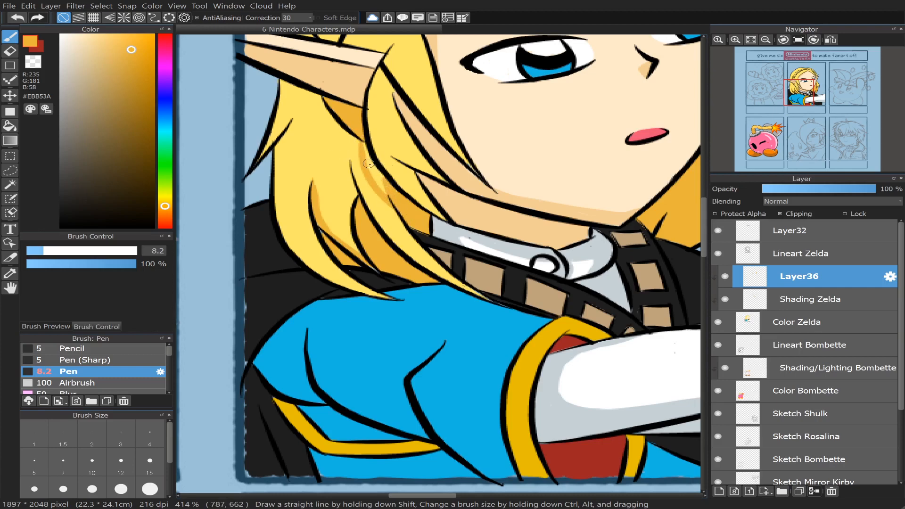
mouse_move(369, 163)
mouse_down()
mouse_move(383, 192)
mouse_move(367, 162)
mouse_move(402, 203)
mouse_move(366, 151)
mouse_up()
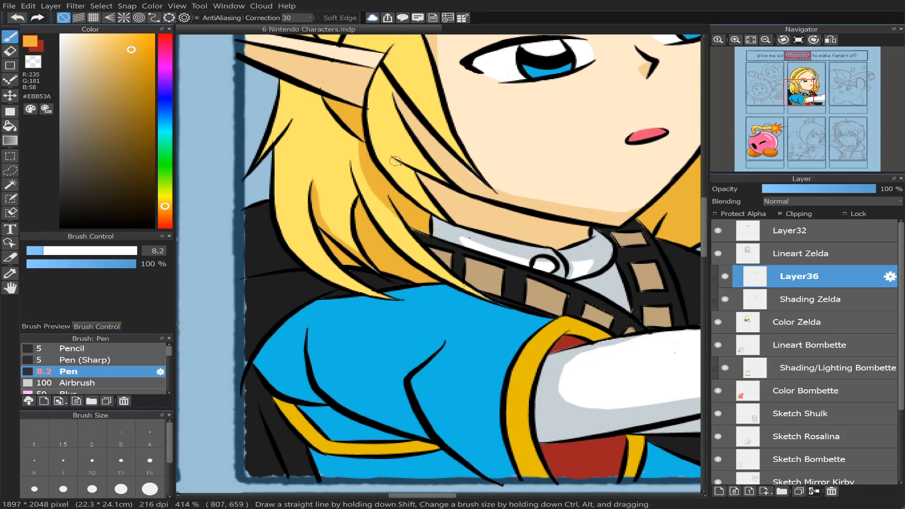
- Shade the tip of the small front strand beside the jaw with orange, undoing stray strokes
mouse_move(402, 166)
mouse_down()
mouse_move(420, 189)
mouse_move(409, 168)
mouse_up()
key(ctrl+z)
mouse_move(414, 185)
mouse_down()
mouse_move(388, 156)
mouse_move(433, 203)
mouse_up()
key(ctrl+z)
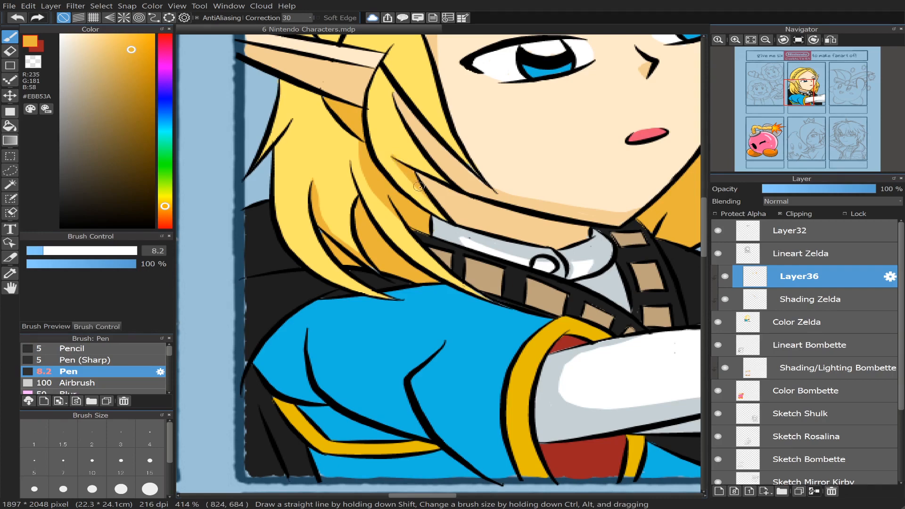
drag(803, 98, 799, 96)
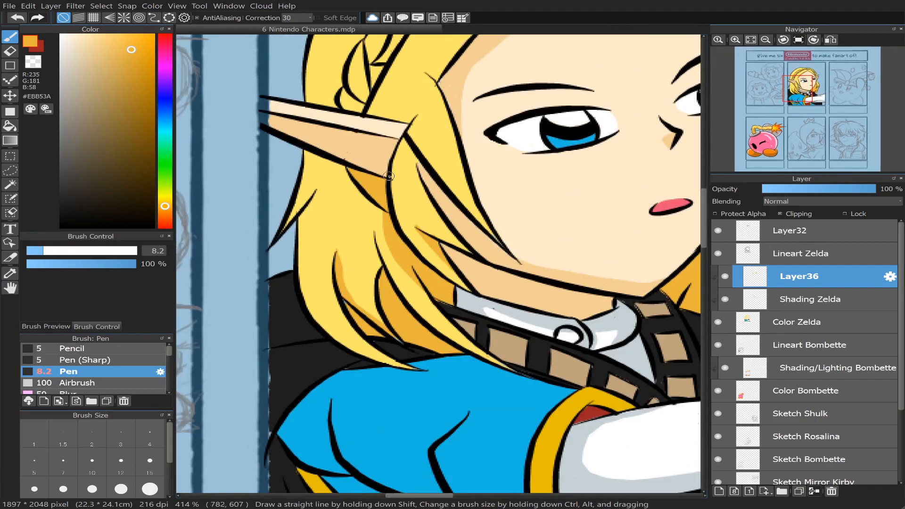
- Shade the lower edge of the front hair strand below the ear with orange, following its curve toward the jaw
drag(389, 179, 435, 247)
drag(399, 204, 418, 240)
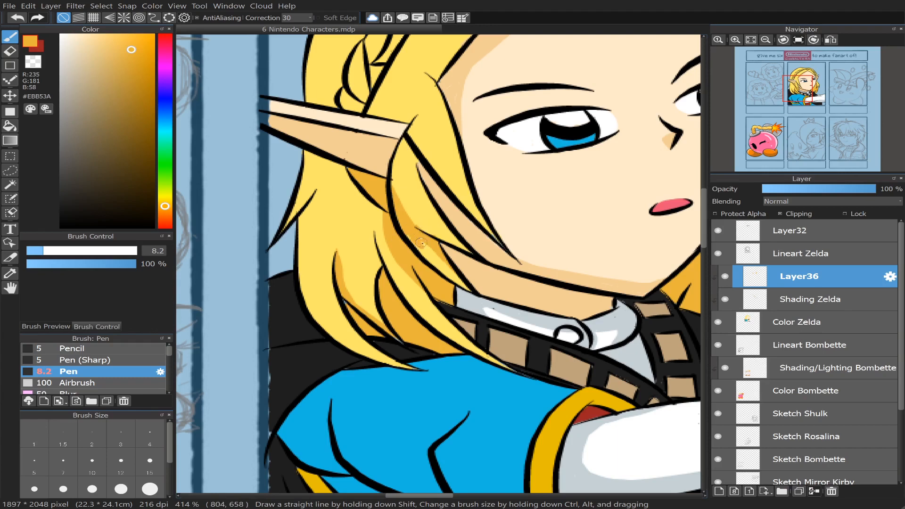
mouse_move(406, 230)
mouse_down()
mouse_move(434, 258)
mouse_move(404, 227)
mouse_move(436, 248)
mouse_move(433, 266)
mouse_move(424, 243)
mouse_move(399, 226)
mouse_move(467, 290)
mouse_move(441, 271)
mouse_up()
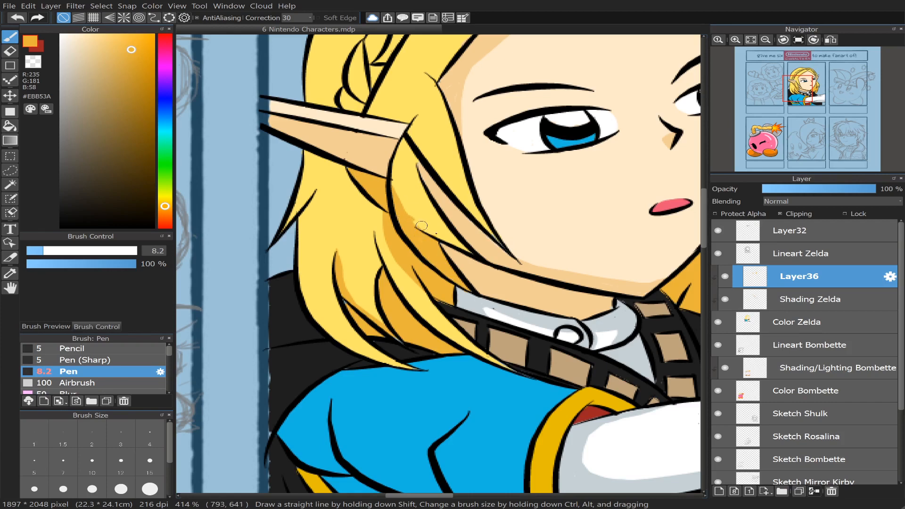
mouse_move(422, 226)
mouse_down()
mouse_move(467, 250)
mouse_move(424, 231)
mouse_move(393, 200)
mouse_move(388, 175)
mouse_up()
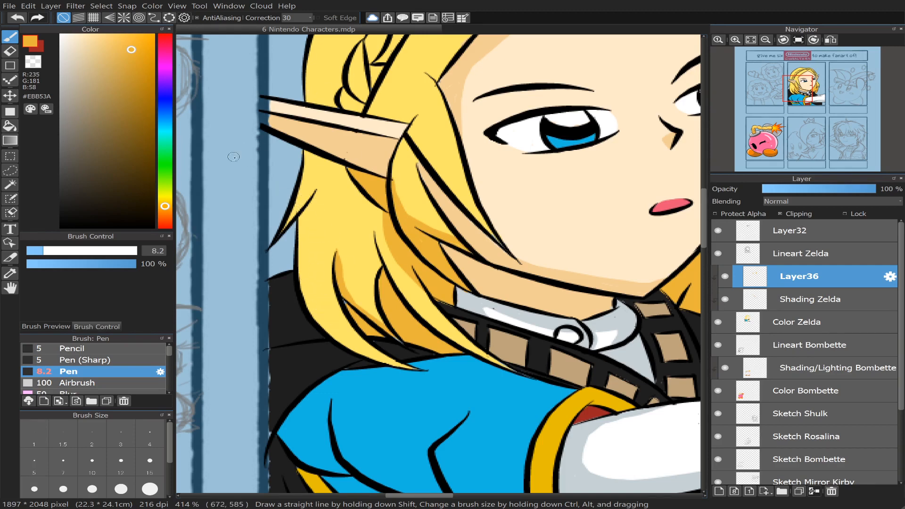
- Fill the remaining yellow hair mass below the ear with orange and clean up the front strand's shadow edge with the Eraser
click(10, 126)
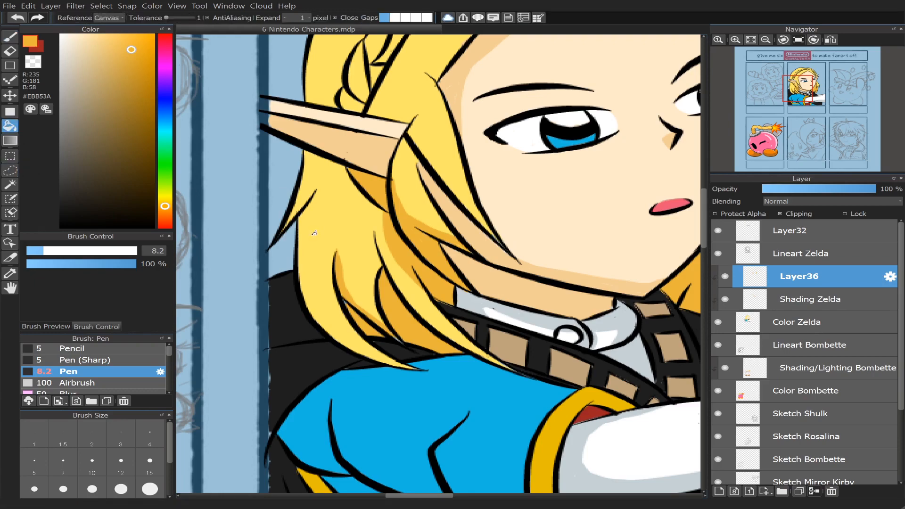
click(349, 222)
scroll(795, 124, down, 3)
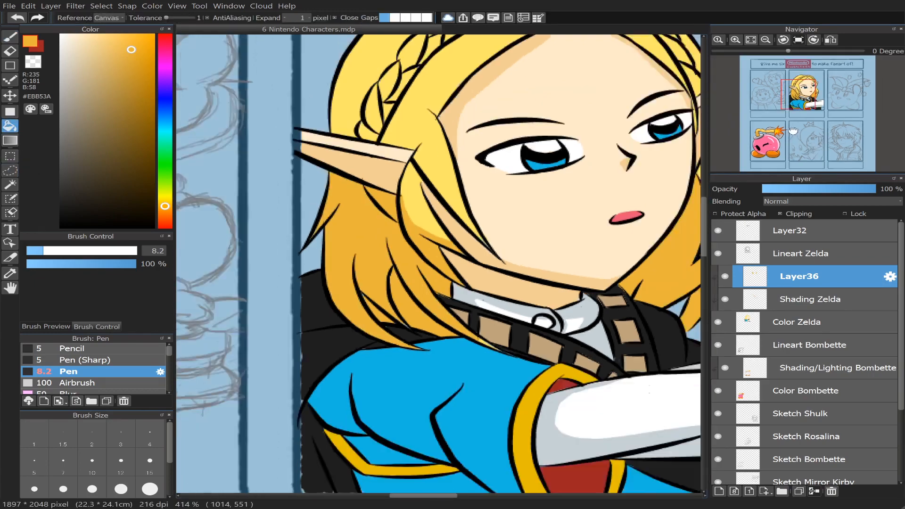
scroll(796, 125, up, 3)
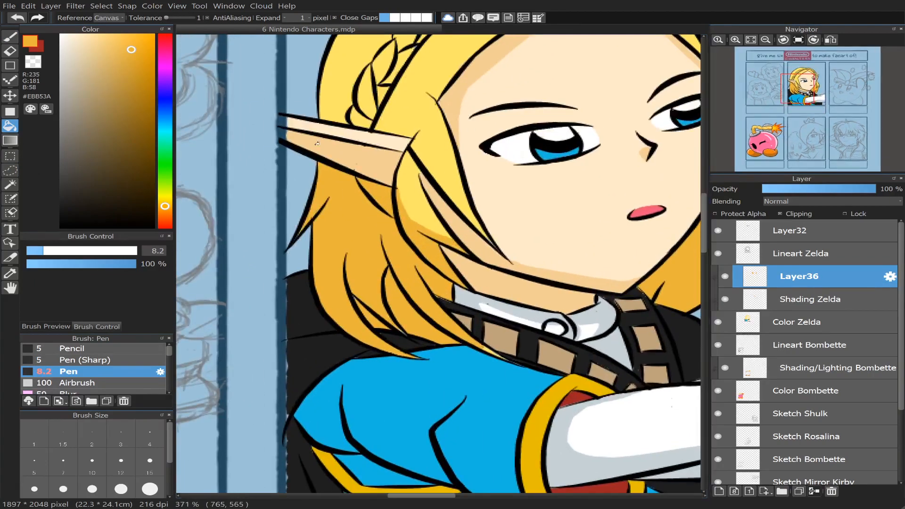
click(10, 51)
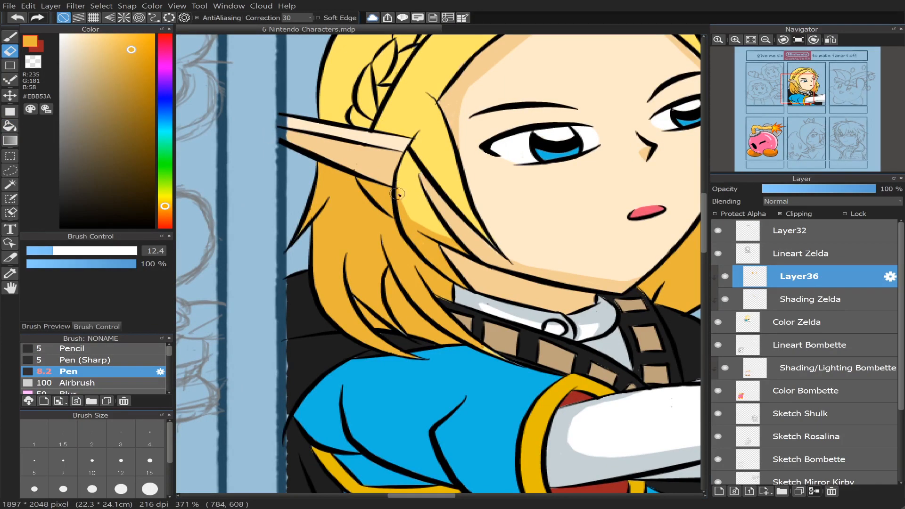
drag(432, 231, 449, 232)
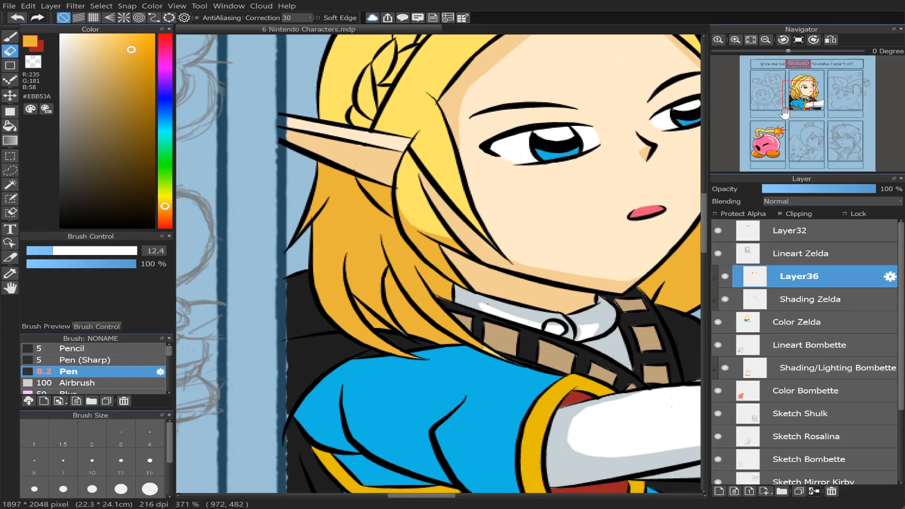
- Shade the front strand between ear and cheek and the hair lock below the far ear in orange, using the Pen at size 9
click(798, 99)
drag(798, 100, 802, 88)
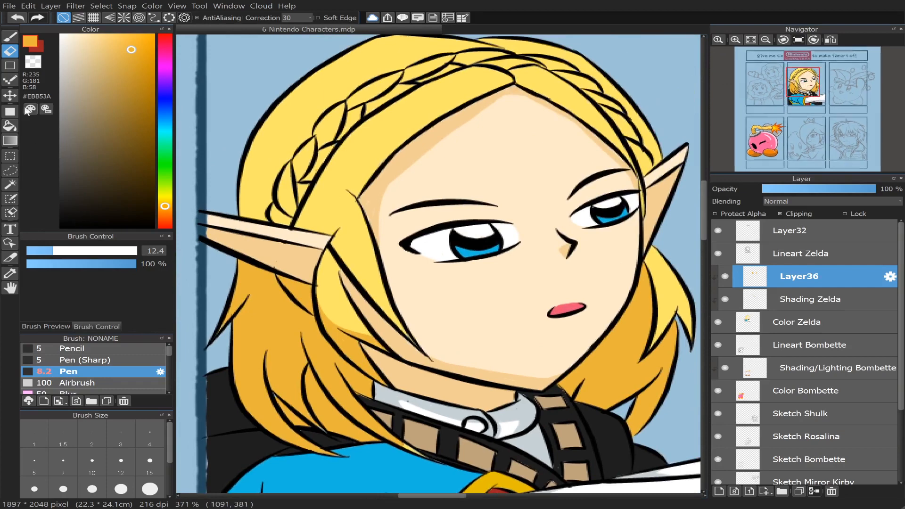
click(7, 36)
click(36, 252)
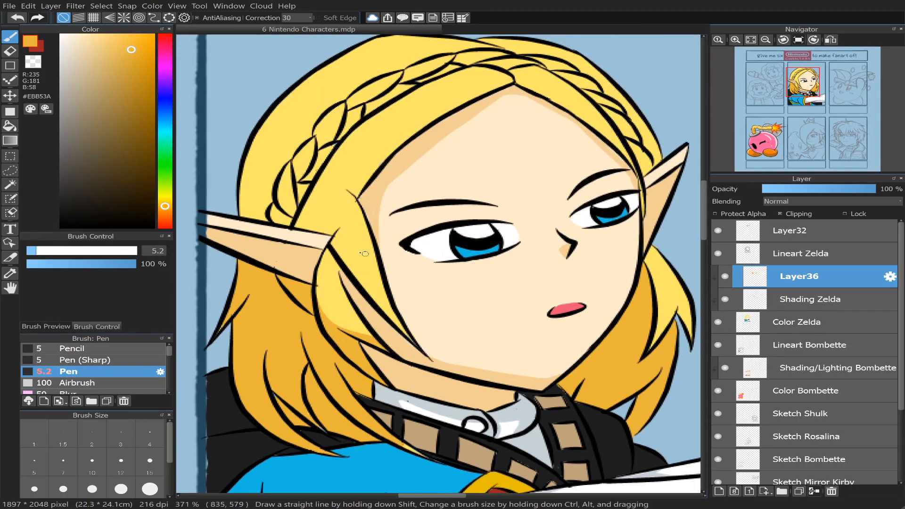
mouse_move(367, 279)
mouse_down()
mouse_move(344, 247)
mouse_move(373, 297)
mouse_up()
key(ctrl+z)
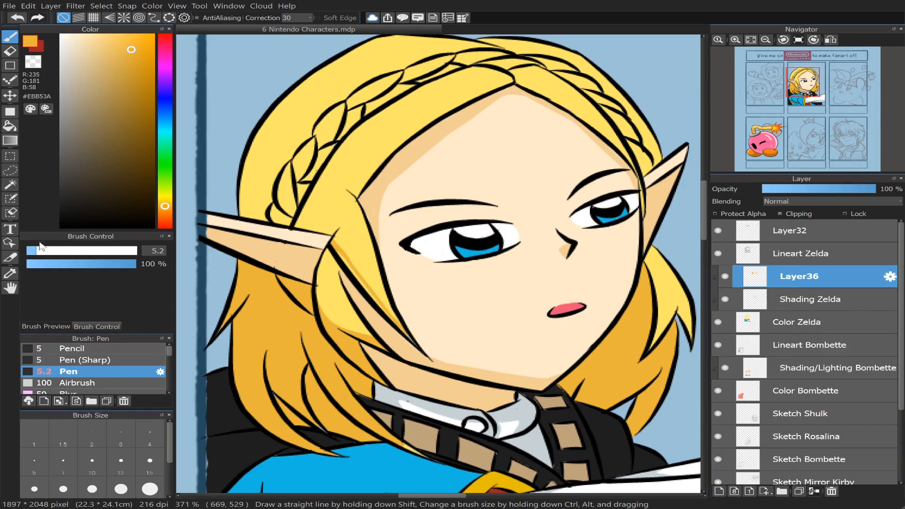
drag(40, 250, 45, 251)
drag(328, 240, 384, 313)
drag(364, 280, 411, 339)
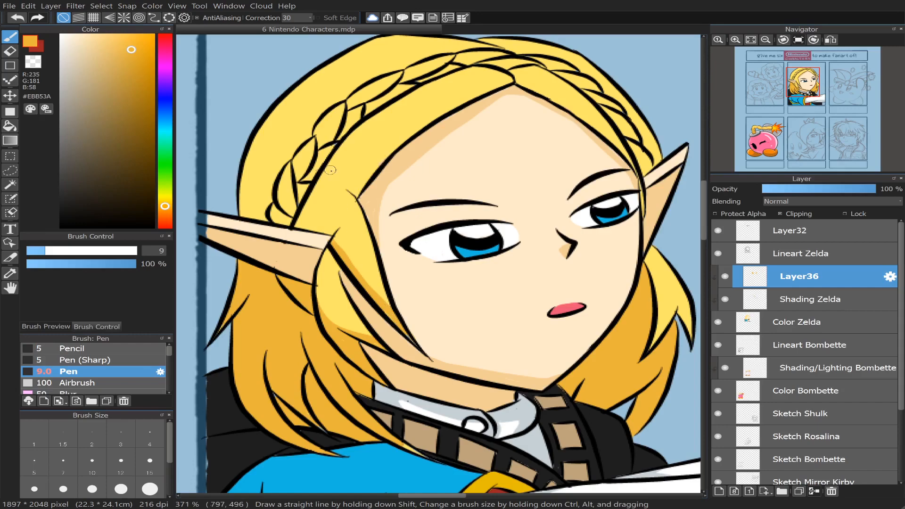
drag(805, 89, 812, 90)
mouse_move(501, 257)
mouse_down()
mouse_move(518, 308)
mouse_move(508, 343)
mouse_up()
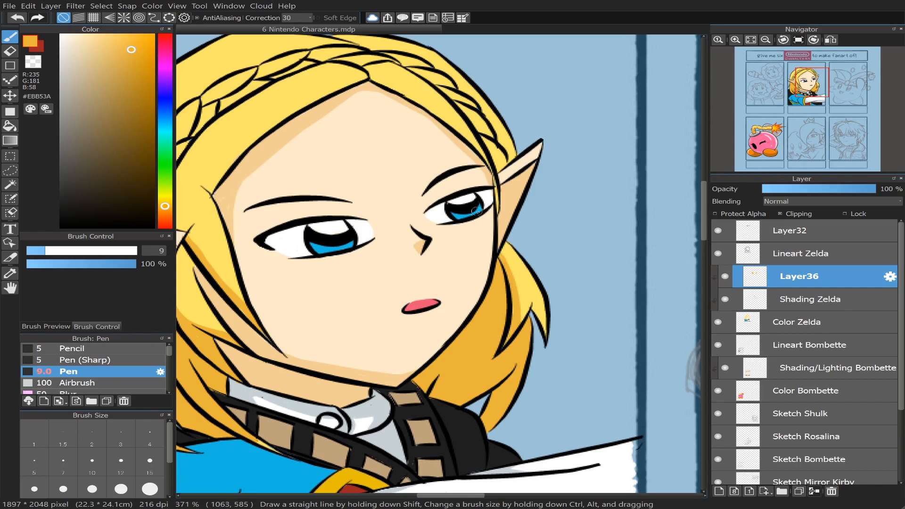
- Fill the small gaps along the inner side of the near-side braid with orange using the Bucket
drag(50, 251, 34, 251)
drag(810, 94, 804, 87)
click(10, 125)
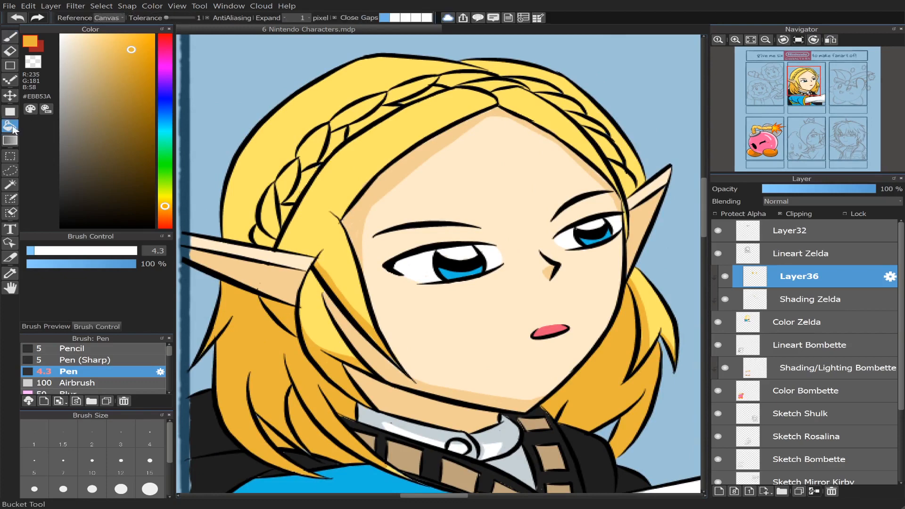
click(287, 210)
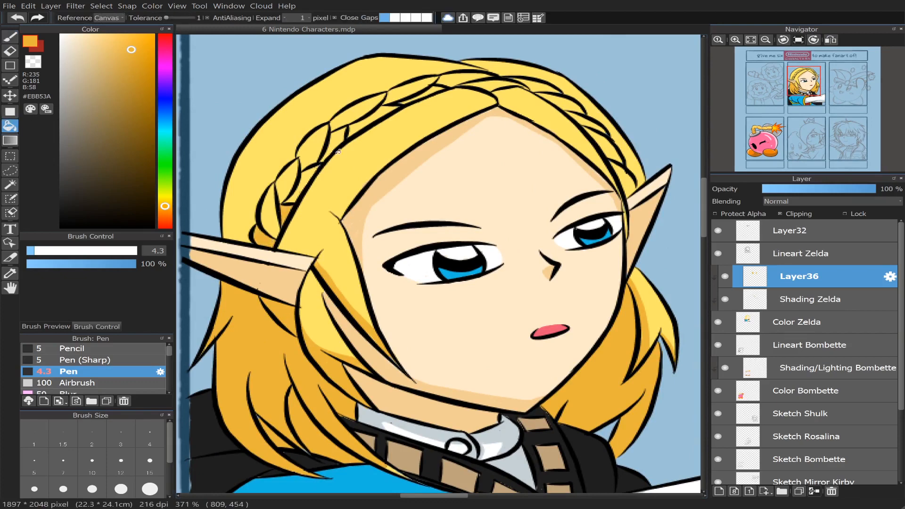
click(336, 136)
click(308, 179)
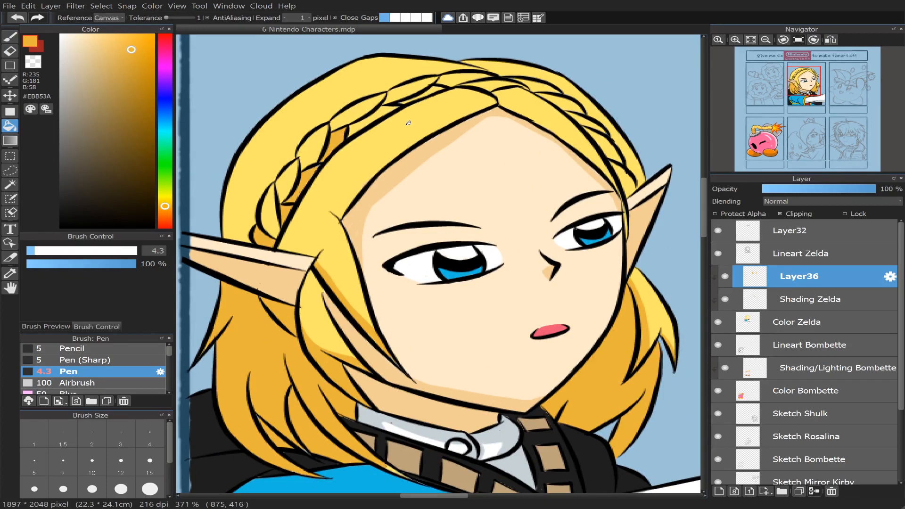
click(434, 91)
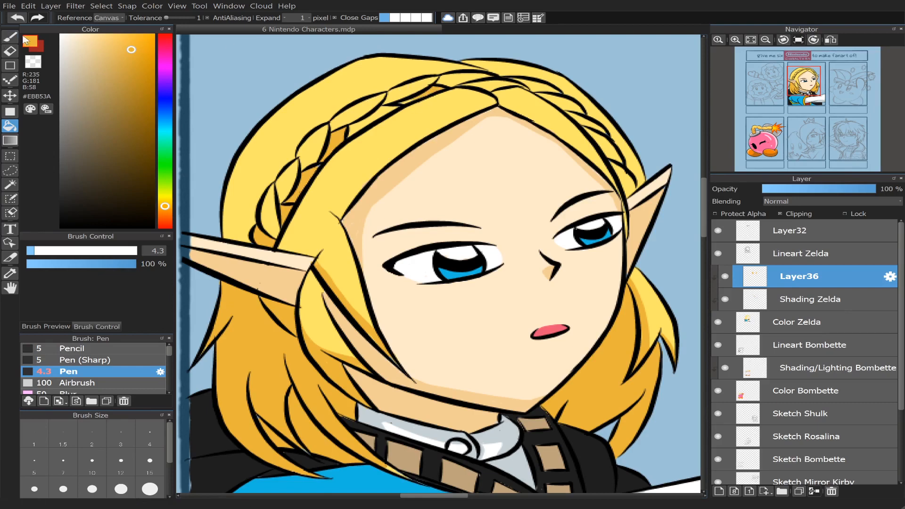
click(11, 37)
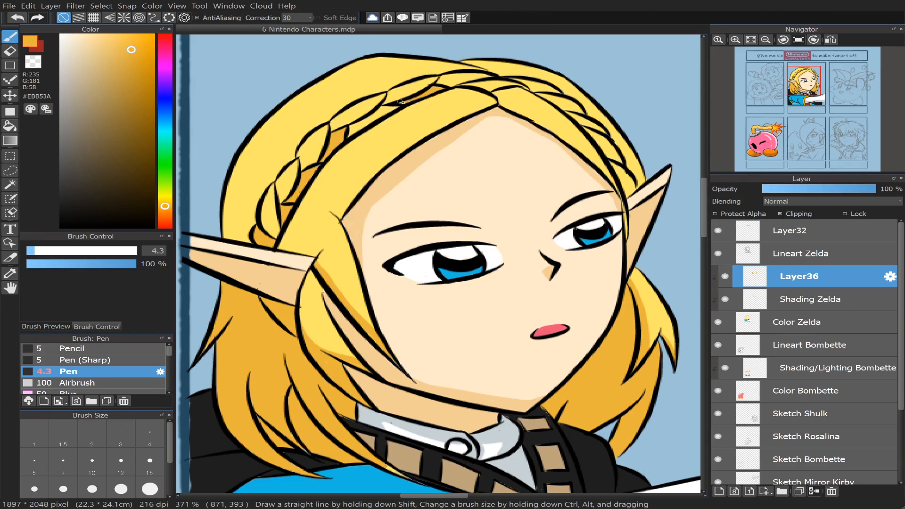
click(10, 126)
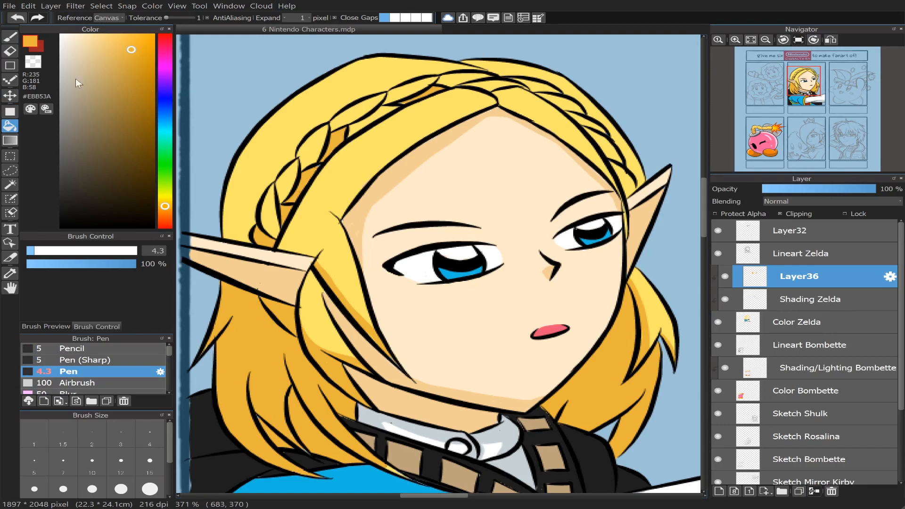
- Outline and fill an orange shadow on the back of the head above the near ear, refining its edge with the Pen at size 9.3
click(10, 38)
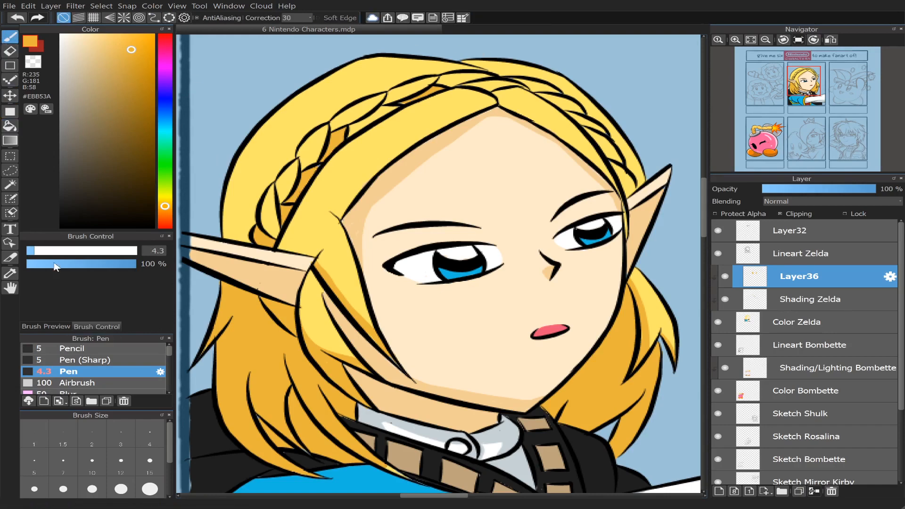
drag(43, 255, 55, 251)
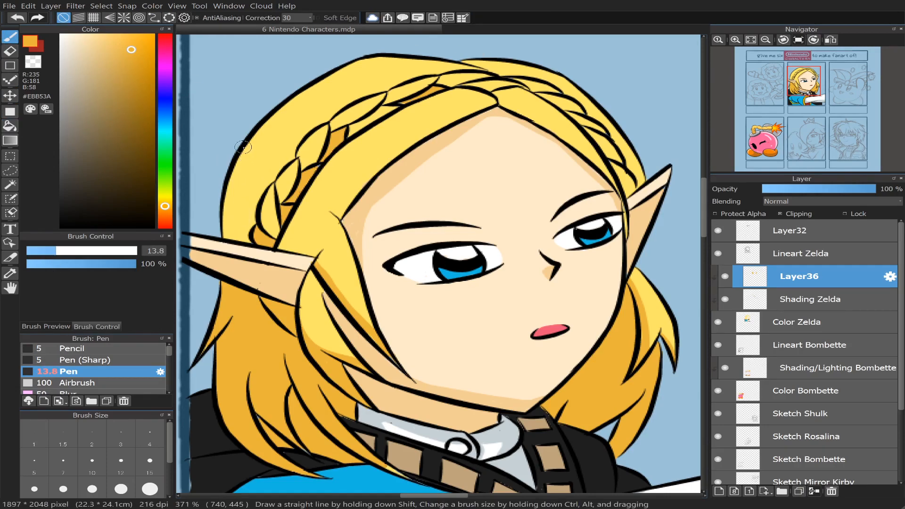
drag(244, 150, 242, 201)
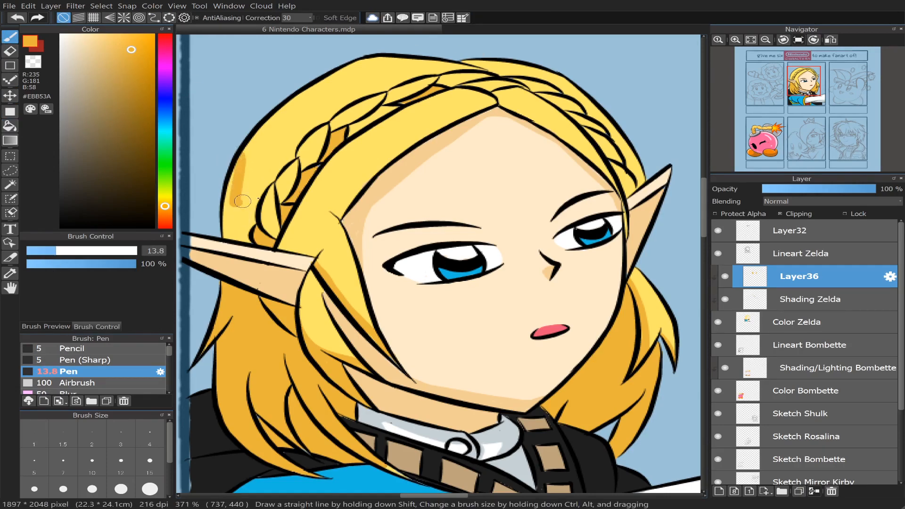
click(10, 126)
click(235, 190)
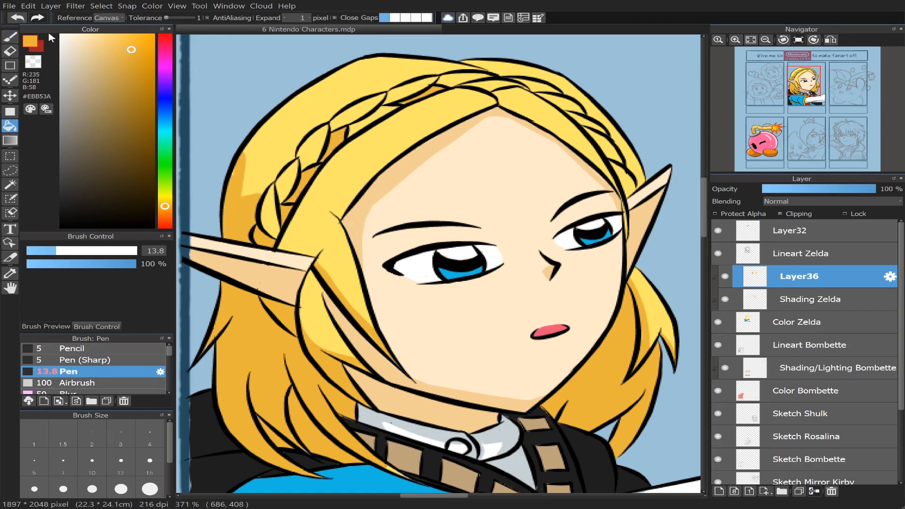
click(10, 35)
drag(56, 251, 45, 250)
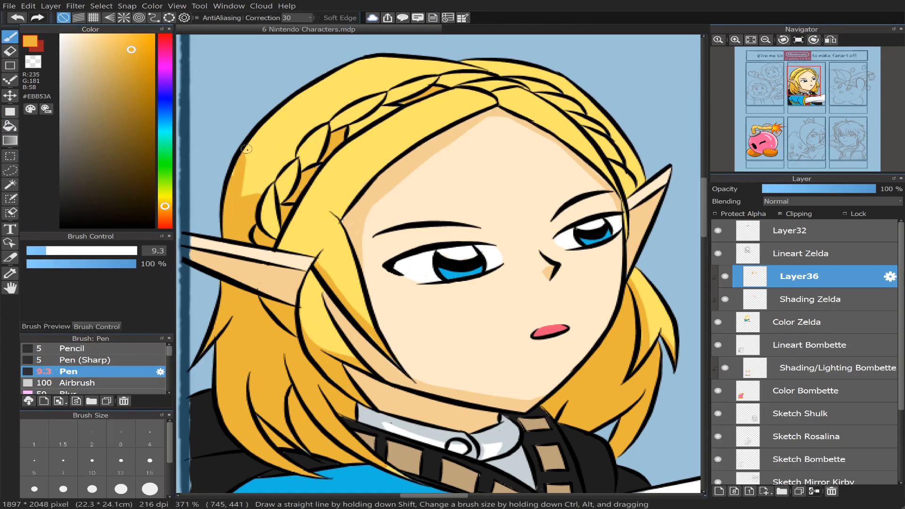
mouse_move(247, 140)
mouse_down()
mouse_move(237, 192)
mouse_move(241, 155)
mouse_move(232, 185)
mouse_move(238, 165)
mouse_move(242, 187)
mouse_up()
click(10, 126)
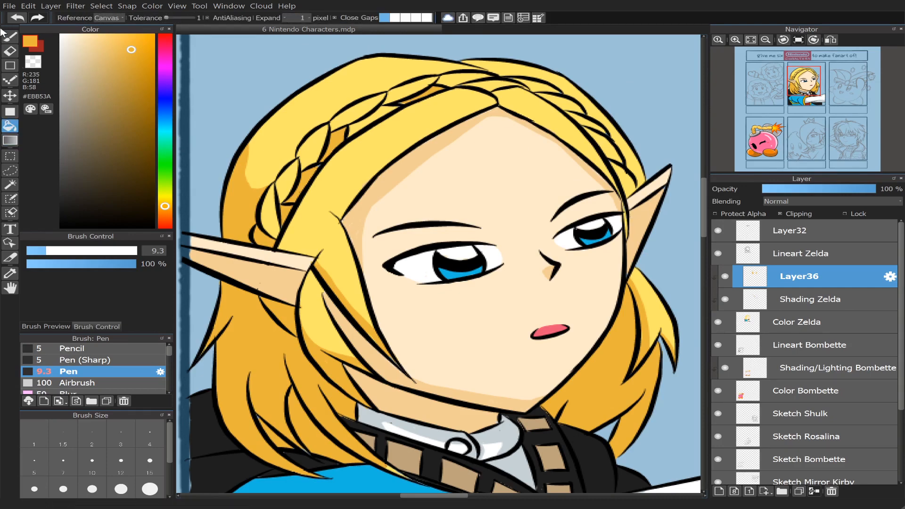
- Shade the segments of the near-side braid up to the crown with orange, redoing an unsatisfactory stroke
click(9, 37)
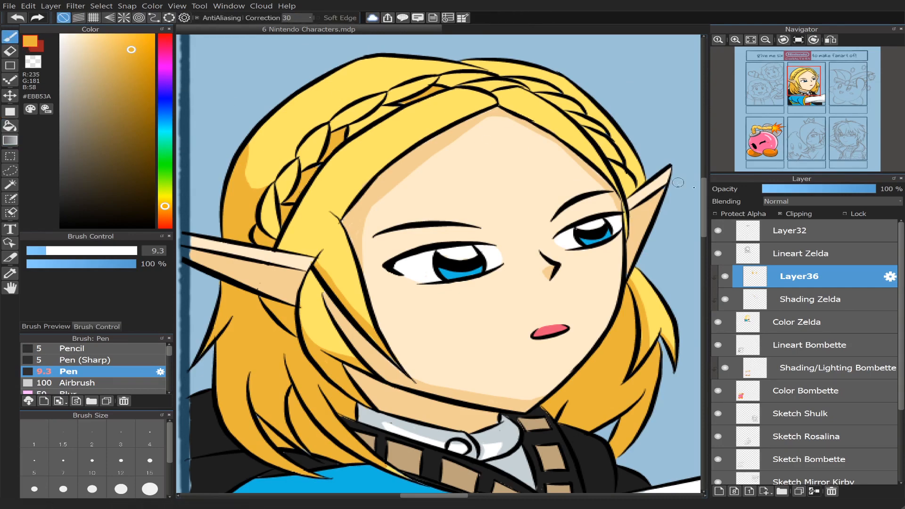
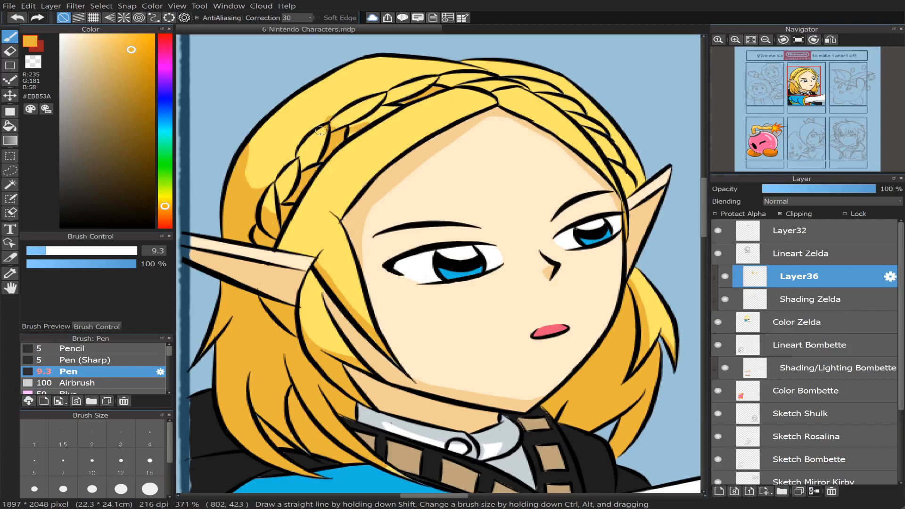
key(ctrl+z)
mouse_move(301, 152)
mouse_down()
mouse_move(317, 157)
mouse_move(307, 166)
mouse_move(316, 161)
mouse_move(298, 154)
mouse_up()
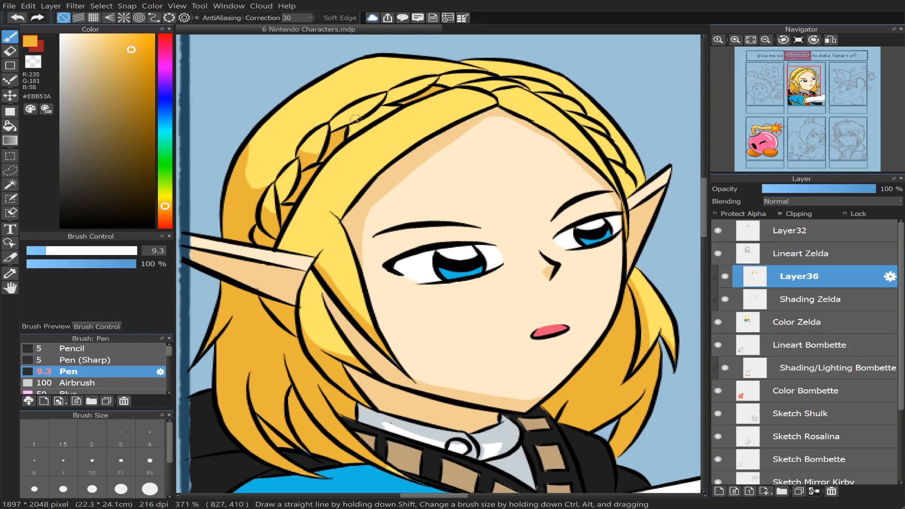
mouse_move(355, 121)
mouse_down()
mouse_move(365, 126)
mouse_move(348, 134)
mouse_move(394, 107)
mouse_move(384, 109)
mouse_move(386, 97)
mouse_move(399, 106)
mouse_up()
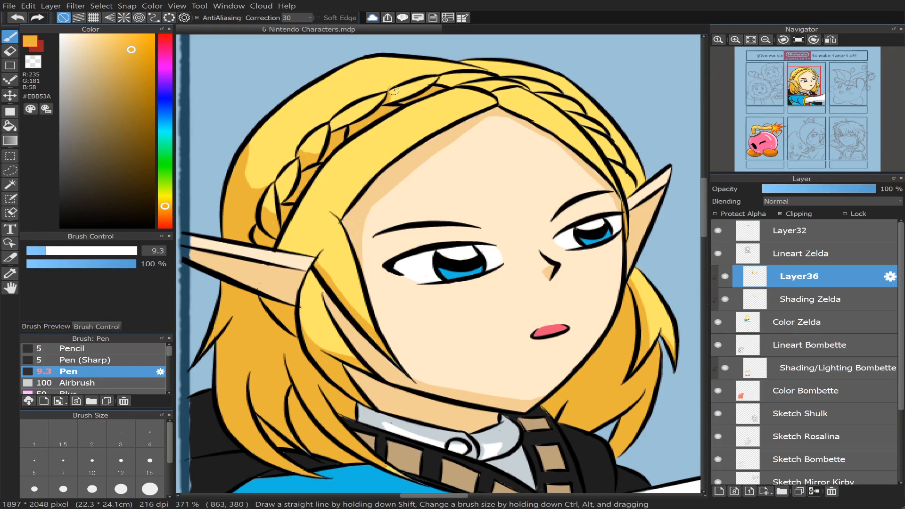
mouse_move(337, 117)
mouse_down()
mouse_move(344, 111)
mouse_move(328, 128)
mouse_move(345, 122)
mouse_move(339, 126)
mouse_move(342, 115)
mouse_move(331, 127)
mouse_up()
mouse_move(484, 86)
mouse_down()
mouse_move(490, 89)
mouse_move(462, 84)
mouse_up()
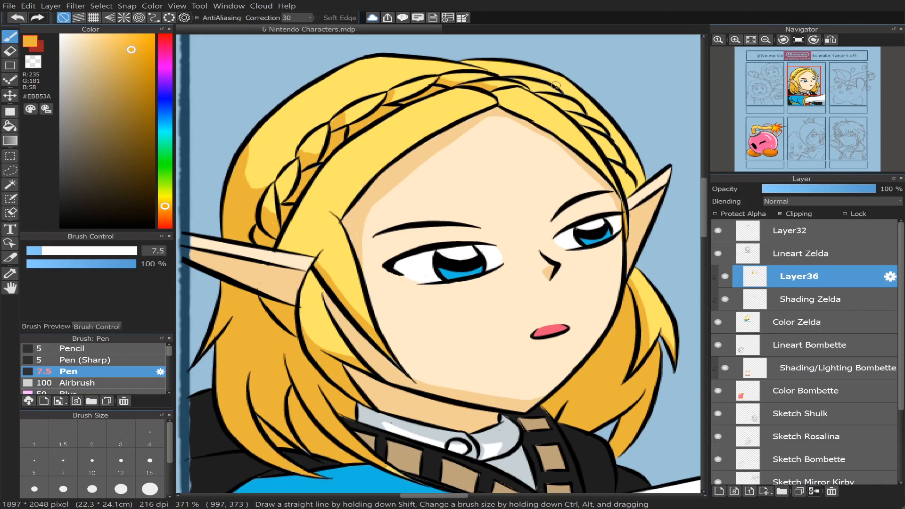
- Shade the far-side braid segments from the crown down to the far ear with orange, using the Pen at size 7.5
mouse_move(536, 92)
mouse_down()
mouse_move(557, 108)
mouse_move(586, 111)
mouse_move(565, 109)
mouse_move(584, 112)
mouse_move(601, 134)
mouse_move(580, 122)
mouse_move(615, 145)
mouse_move(603, 156)
mouse_move(617, 158)
mouse_move(625, 191)
mouse_up()
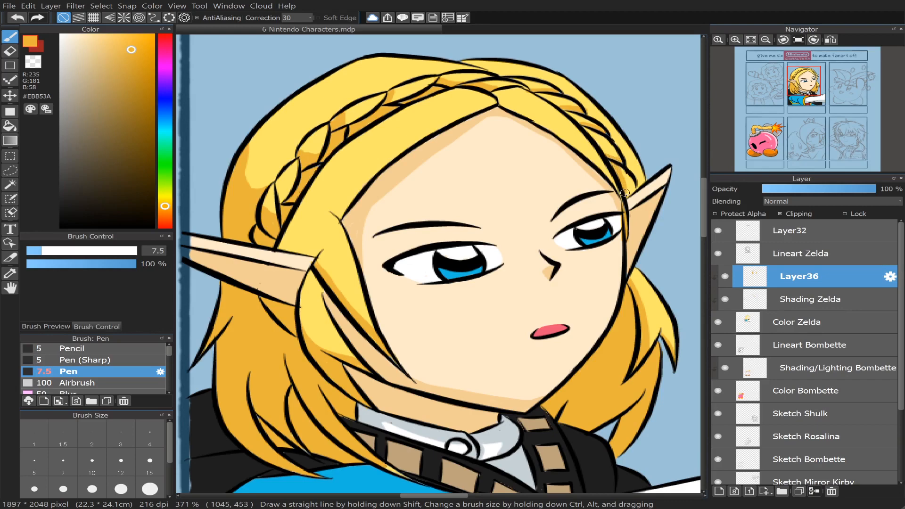
drag(584, 125, 609, 164)
drag(569, 110, 579, 118)
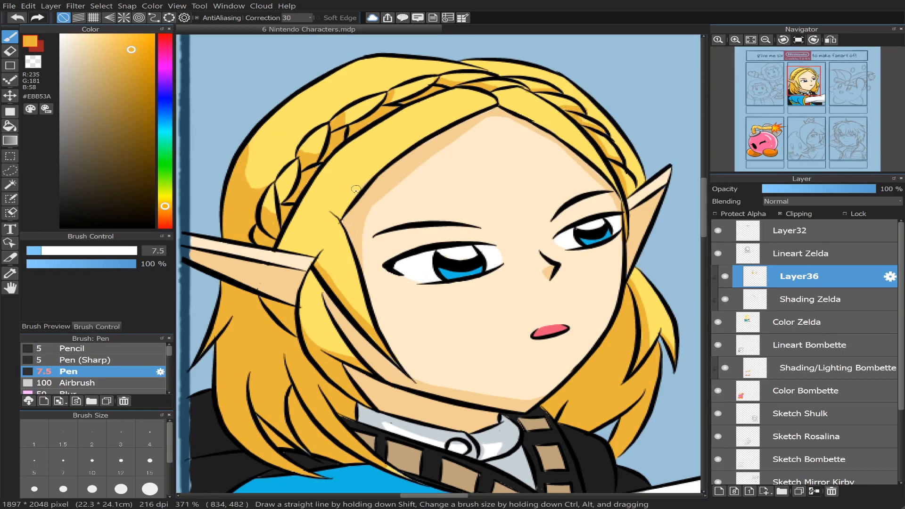
- Shade the front hair section along the forehead hairline with orange, from the temple up to the parting
mouse_move(341, 217)
mouse_down()
mouse_move(374, 169)
mouse_move(367, 175)
mouse_move(422, 137)
mouse_up()
drag(385, 161, 489, 104)
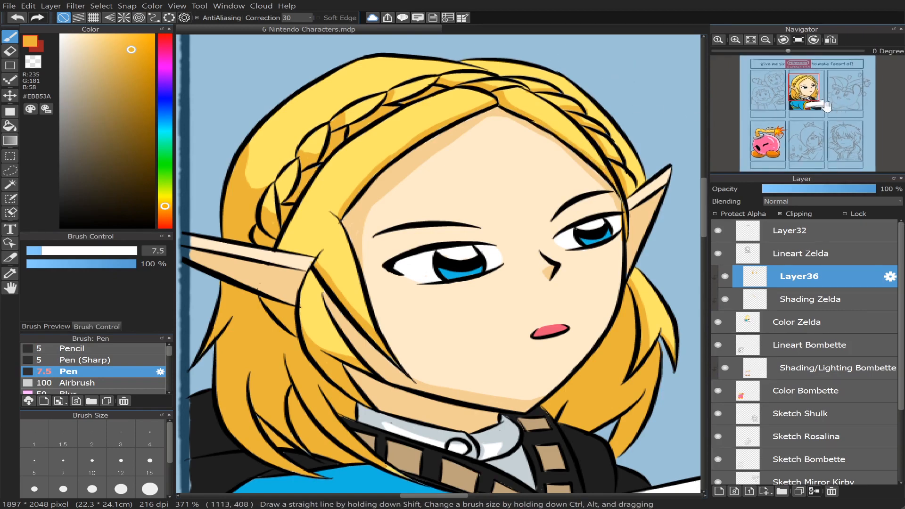
drag(812, 97, 816, 105)
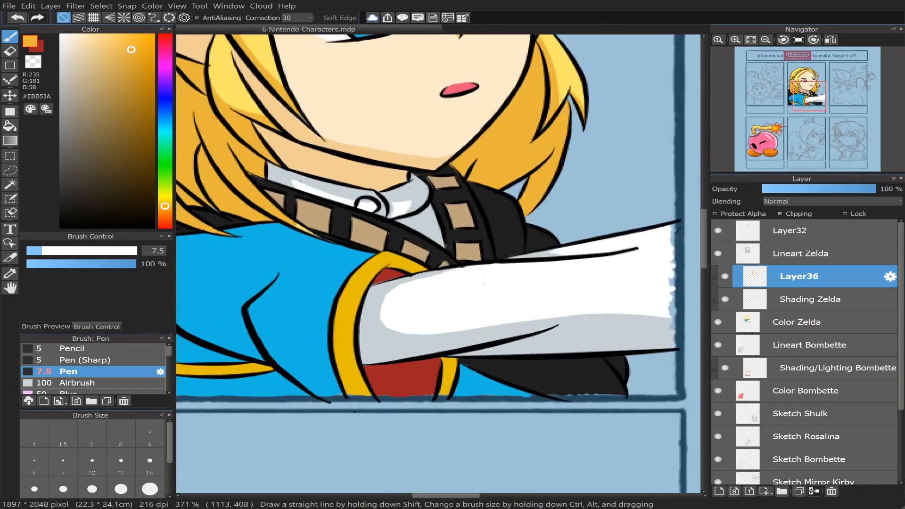
scroll(807, 91, down, 5)
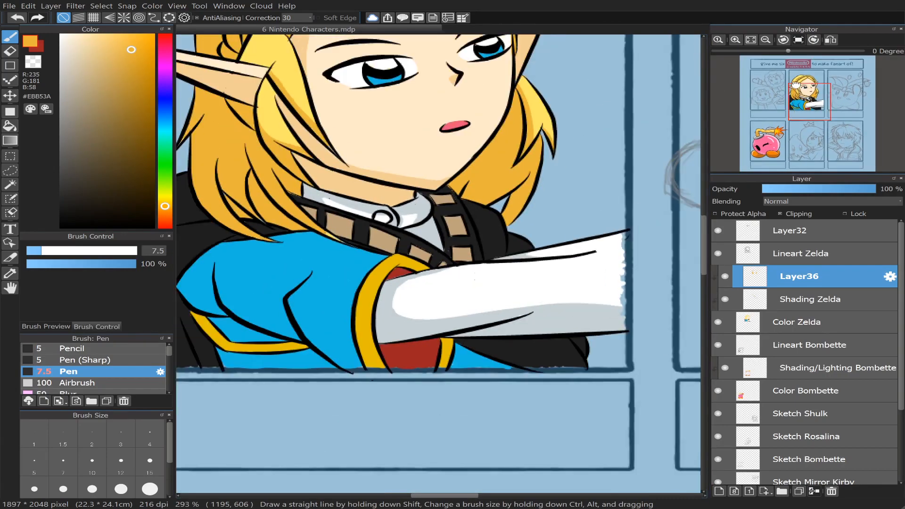
- Mix a dark gold (#A48A15) from the trim's color and fill the whole gold waist band beneath the sleeve with it
drag(810, 91, 798, 118)
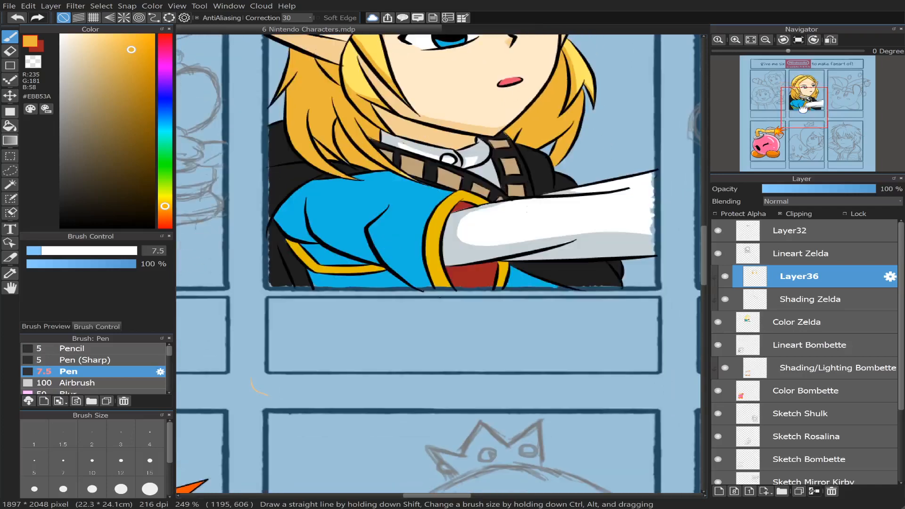
scroll(795, 124, up, 5)
scroll(795, 125, up, 2)
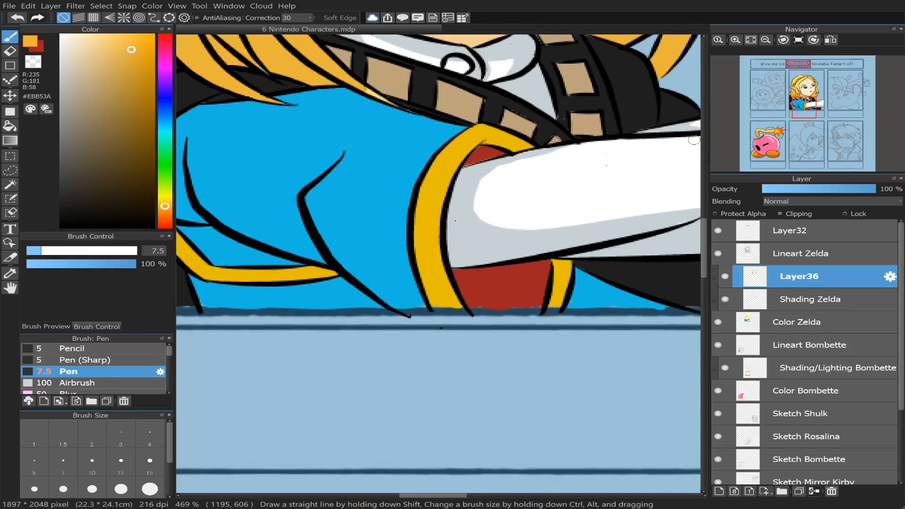
alt+click(422, 229)
drag(147, 63, 143, 103)
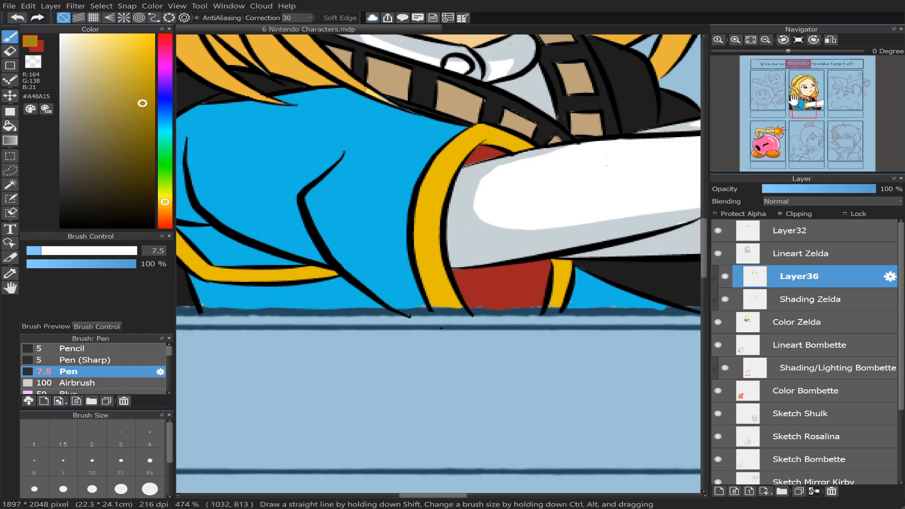
drag(254, 239, 480, 249)
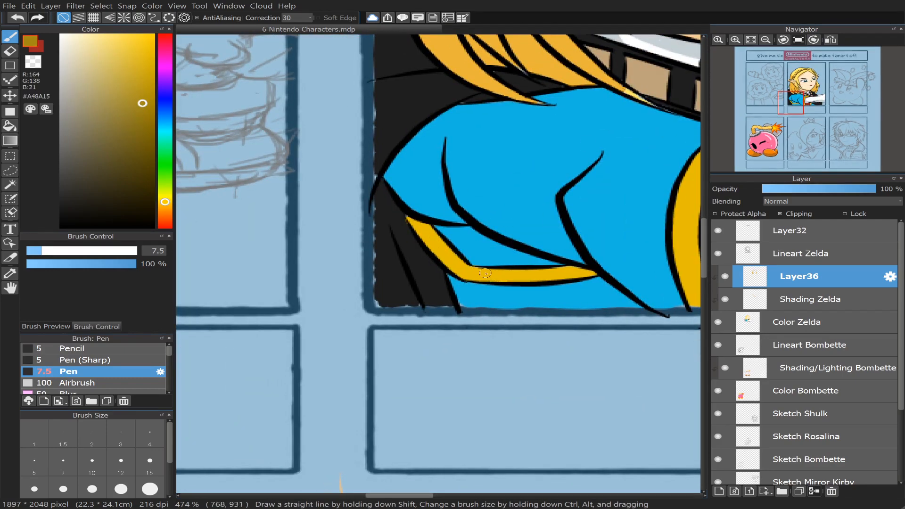
drag(457, 263, 443, 265)
key(ctrl+z)
click(10, 126)
click(468, 270)
click(803, 100)
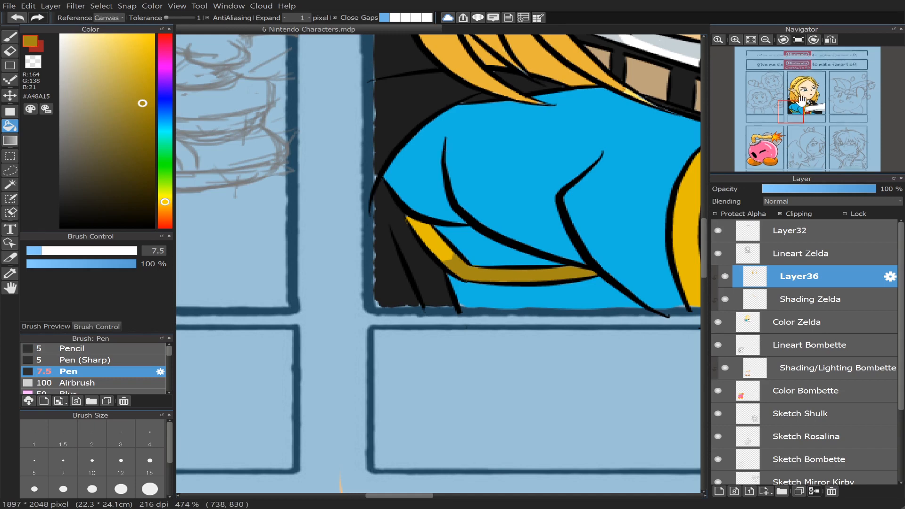
click(433, 234)
- Fill the short gold strip beside the red lining below the forearm with the dark gold
drag(788, 113, 814, 109)
click(10, 36)
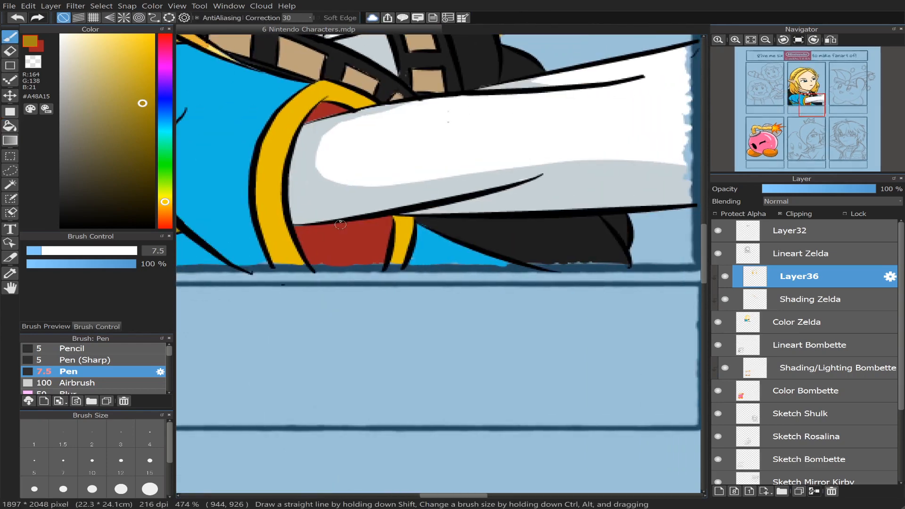
key(g)
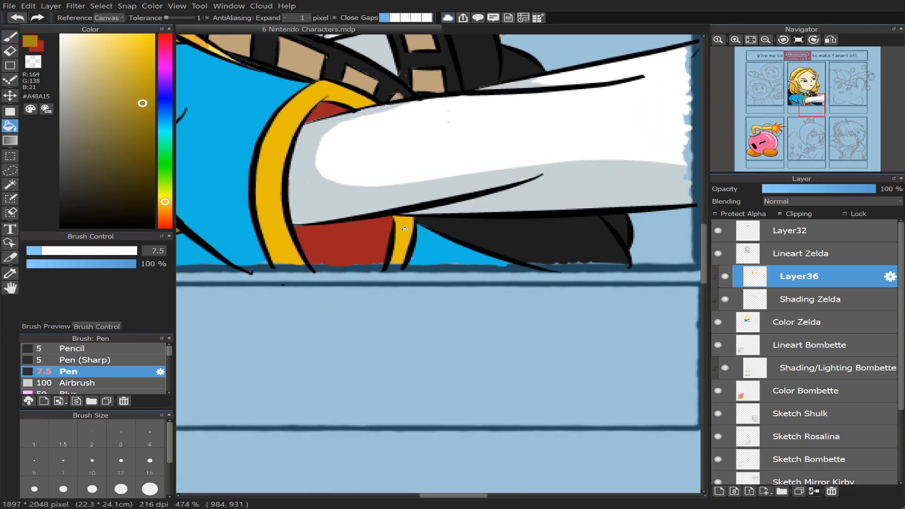
click(405, 228)
click(10, 36)
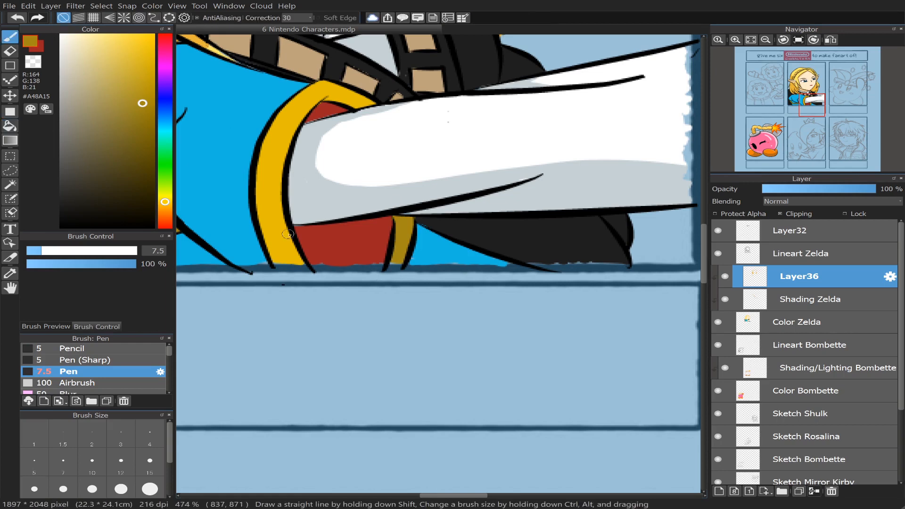
- Outline and fill a dark gold shadow on the lower end of the gold sleeve cuff
mouse_move(254, 185)
mouse_down()
mouse_move(262, 217)
mouse_move(284, 213)
mouse_up()
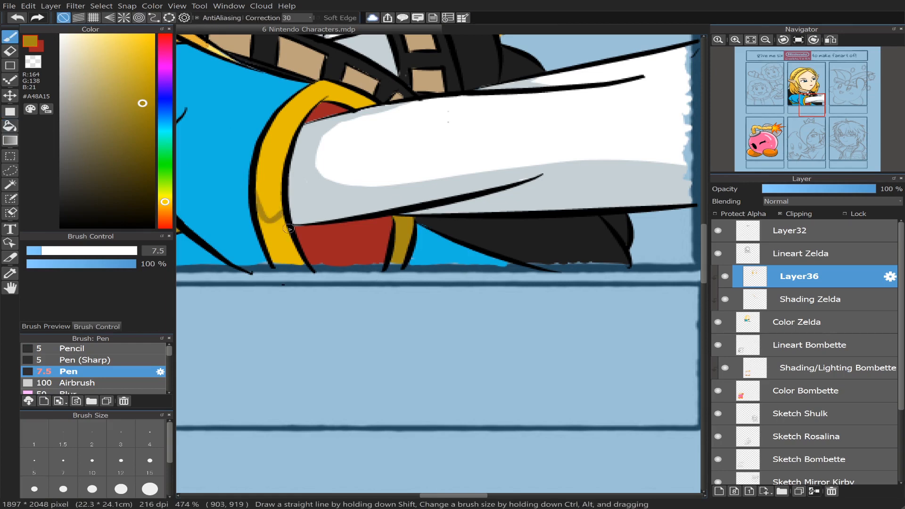
click(10, 126)
click(273, 237)
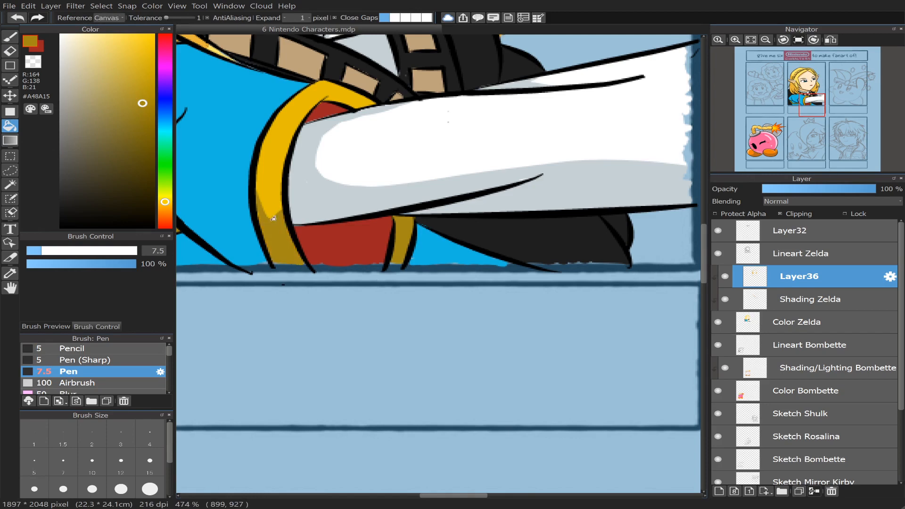
click(10, 37)
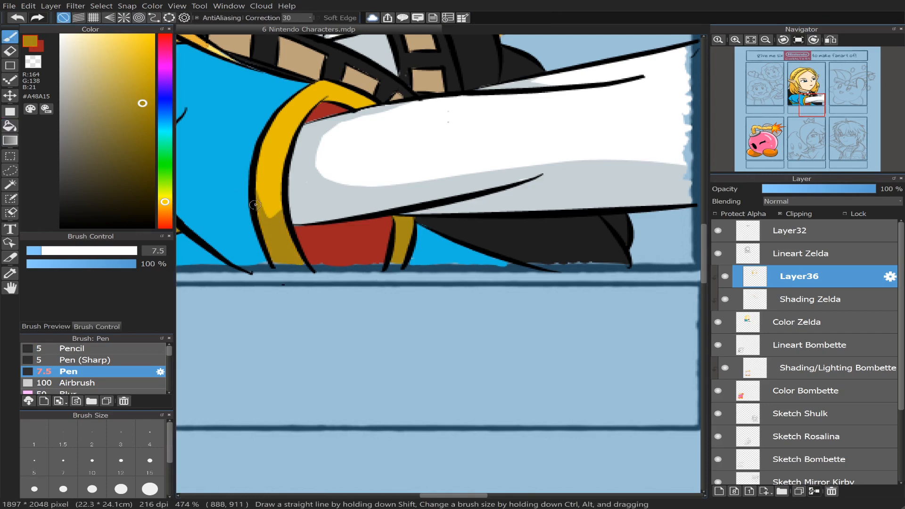
- Choose a dark blue (#208EAA) and fill the tunic areas beneath the forearm and on both sides of the waist band
scroll(813, 110, down, 2)
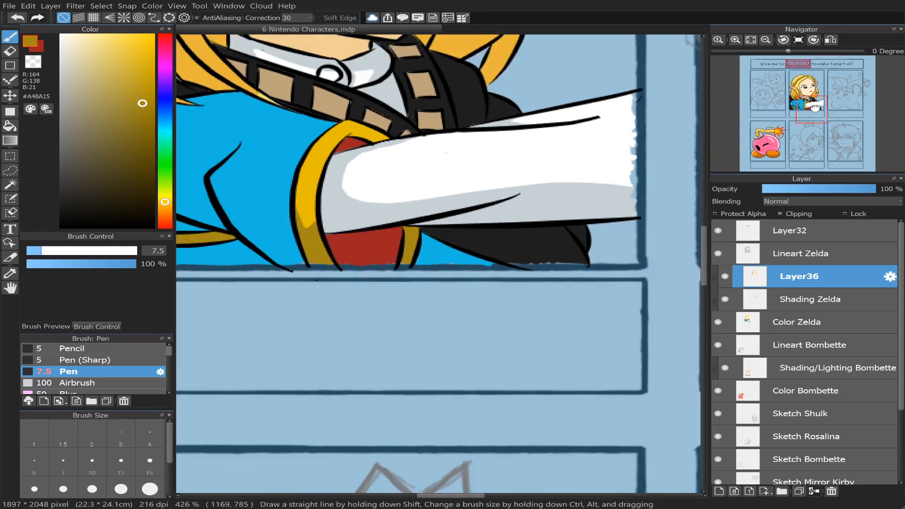
scroll(813, 110, down, 2)
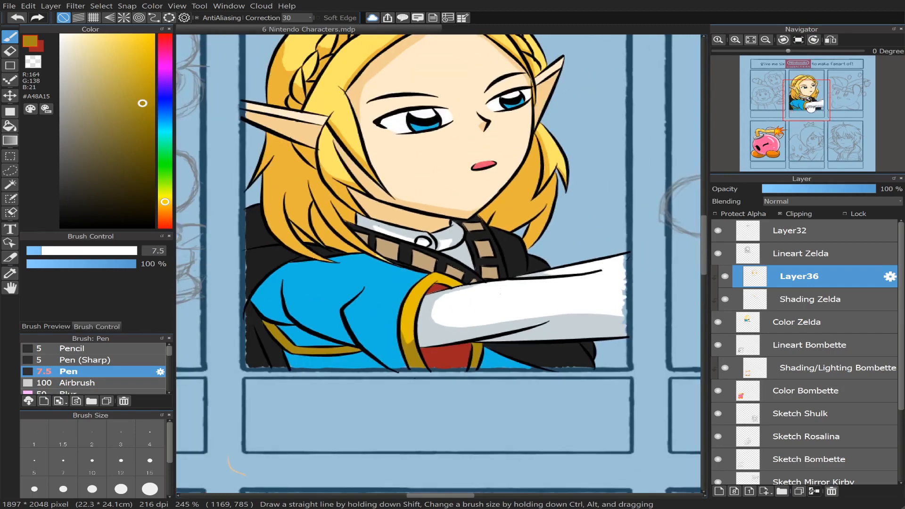
drag(816, 102, 803, 100)
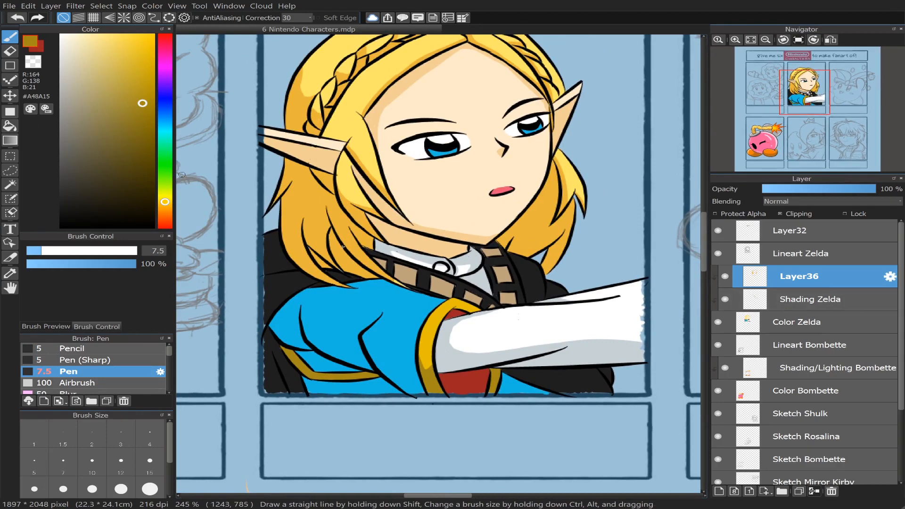
click(165, 125)
click(145, 55)
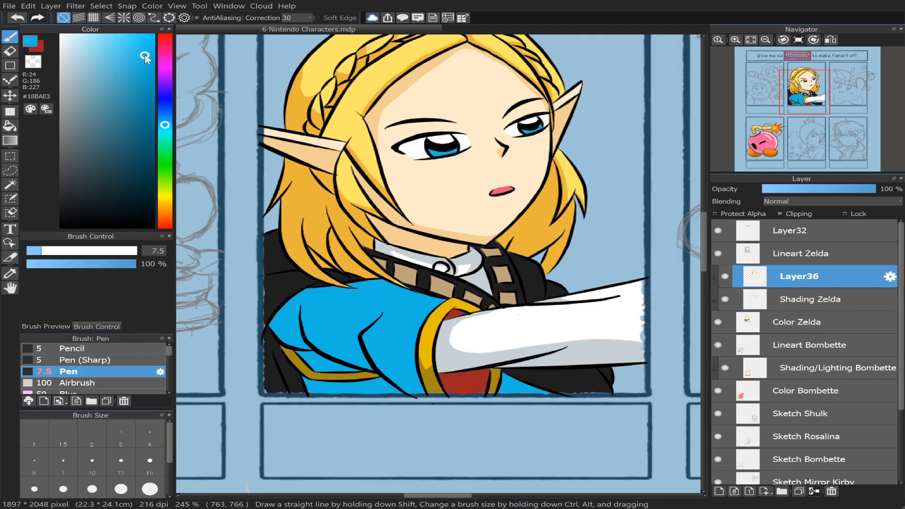
drag(146, 55, 137, 99)
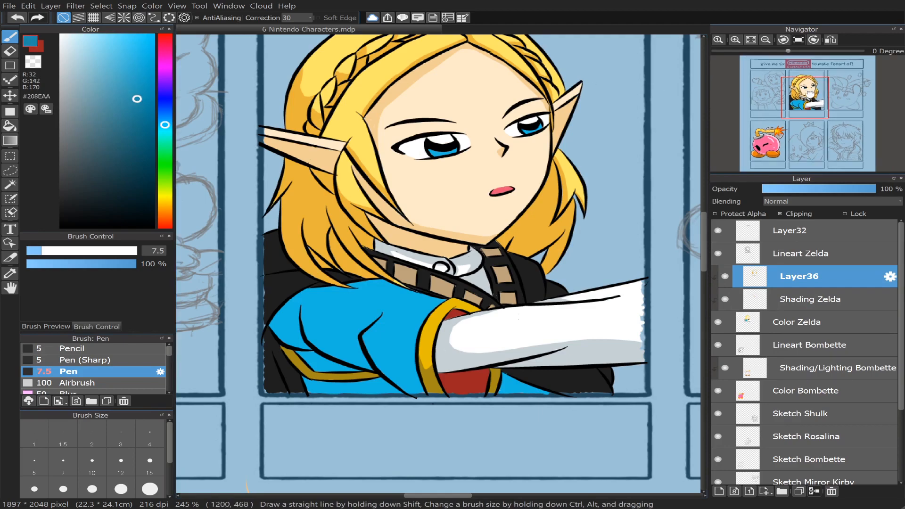
scroll(810, 93, up, 3)
drag(805, 98, 812, 110)
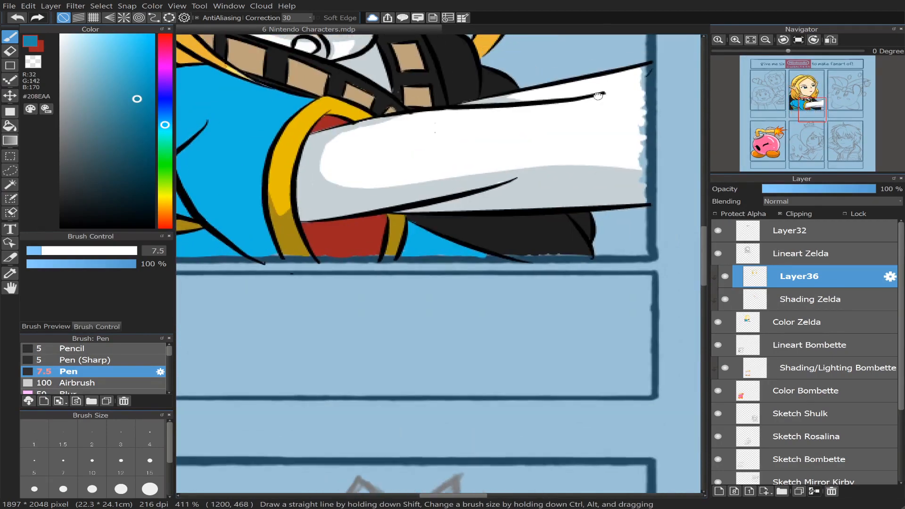
click(10, 125)
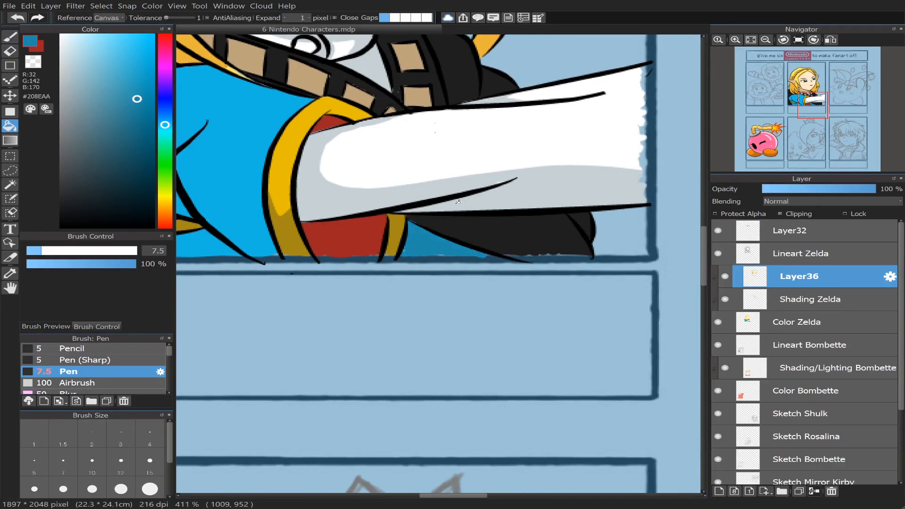
drag(818, 110, 799, 113)
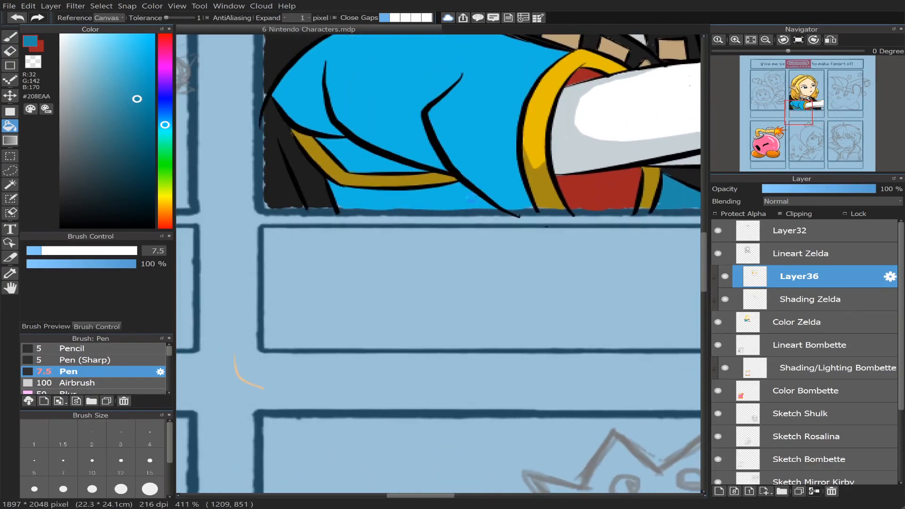
click(373, 160)
click(458, 192)
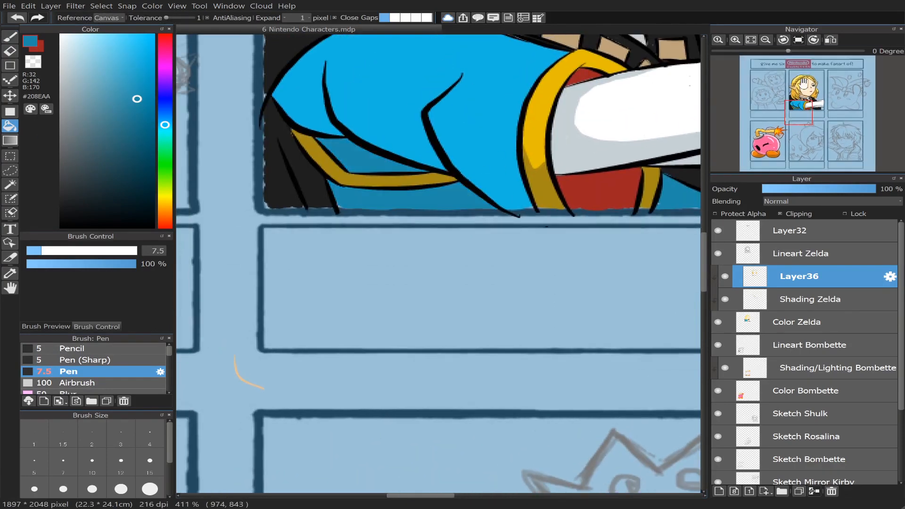
- Outline and fill a dark blue shadow on the underside of the rear sleeve fold, using the Pen at size 7.5
mouse_move(801, 109)
mouse_down()
mouse_move(808, 101)
mouse_move(799, 104)
mouse_up()
click(7, 40)
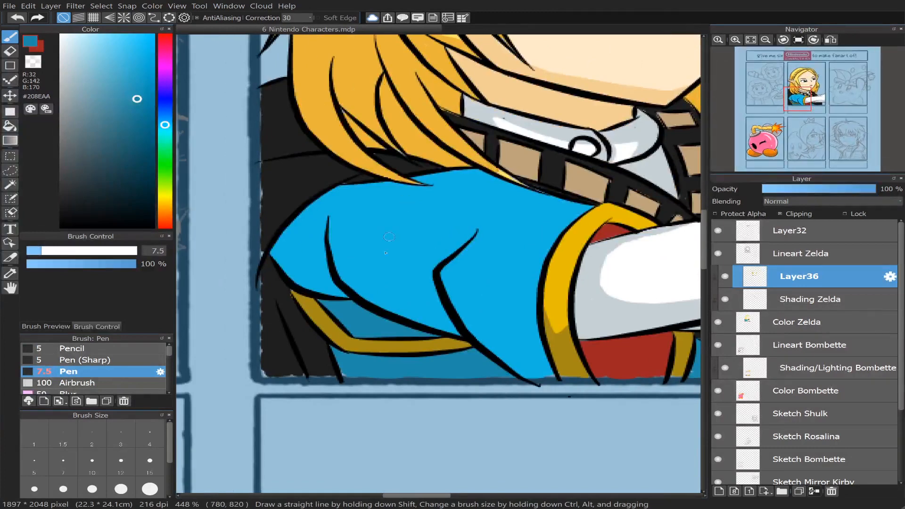
drag(306, 269, 269, 253)
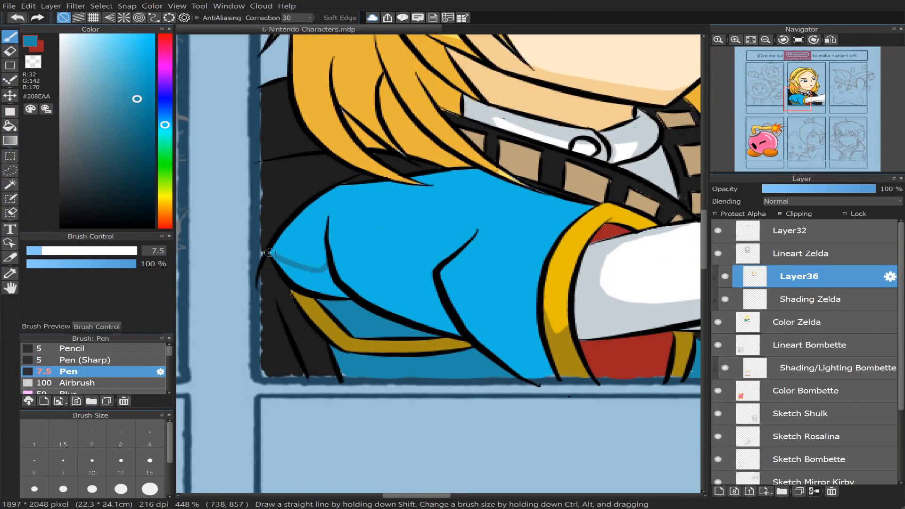
key(g)
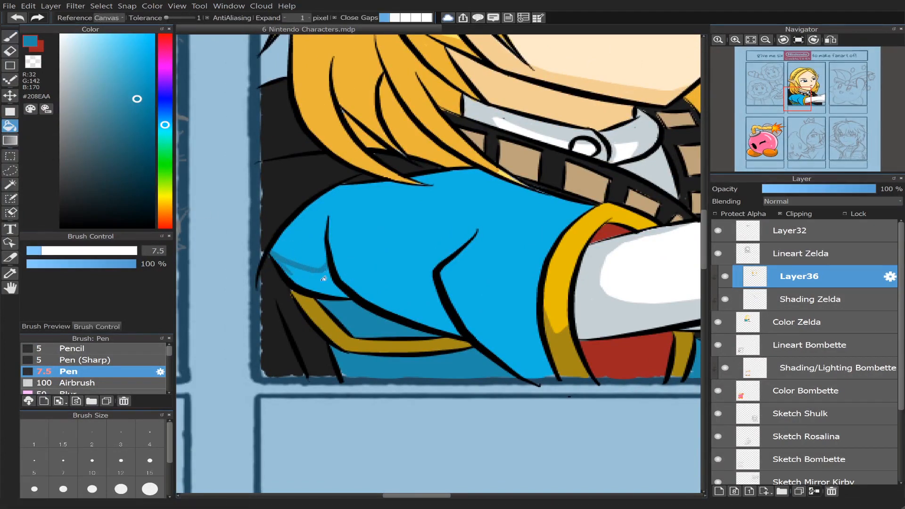
click(336, 288)
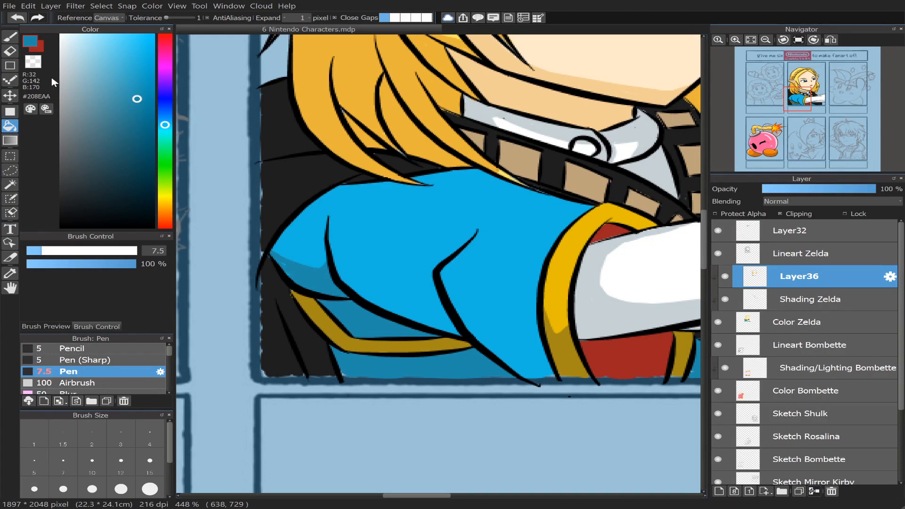
- Outline and fill a dark blue shadow along the sleeve's lower edge between its two fold lines
click(10, 37)
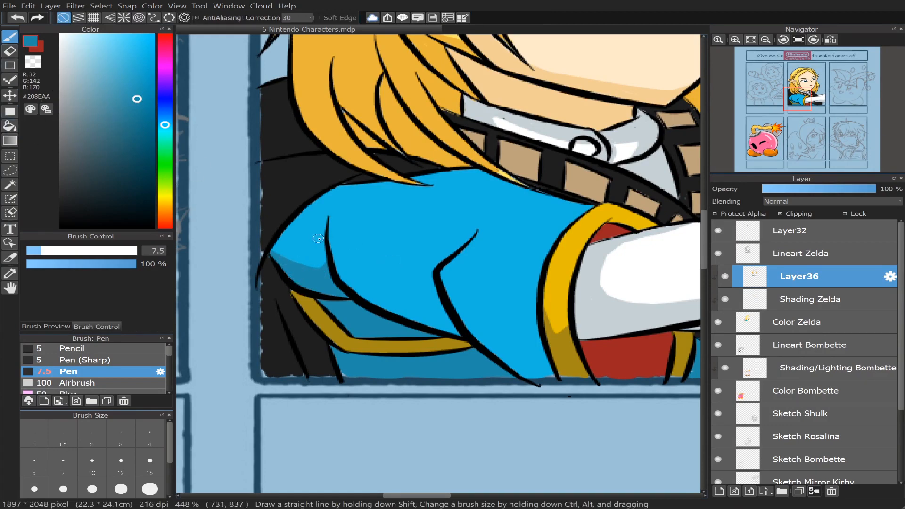
mouse_move(326, 242)
mouse_down()
mouse_move(375, 287)
mouse_move(408, 294)
mouse_move(433, 276)
mouse_up()
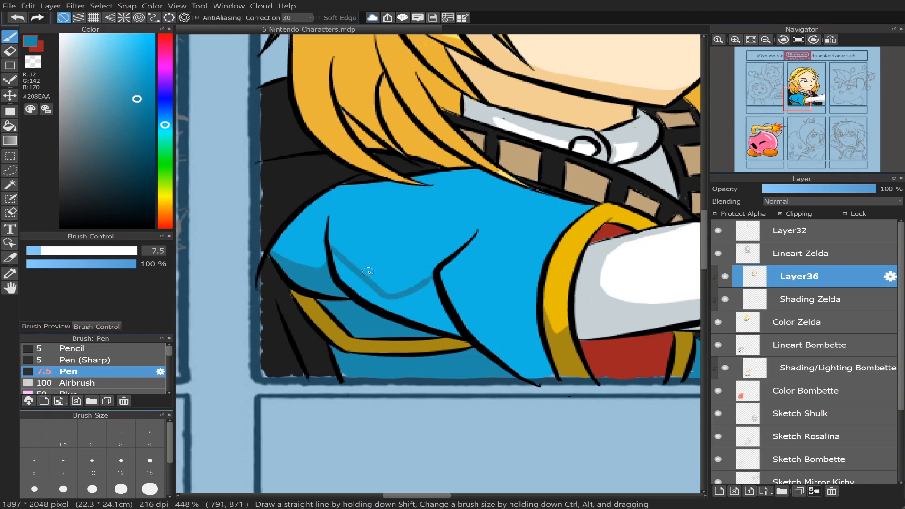
drag(365, 275, 439, 277)
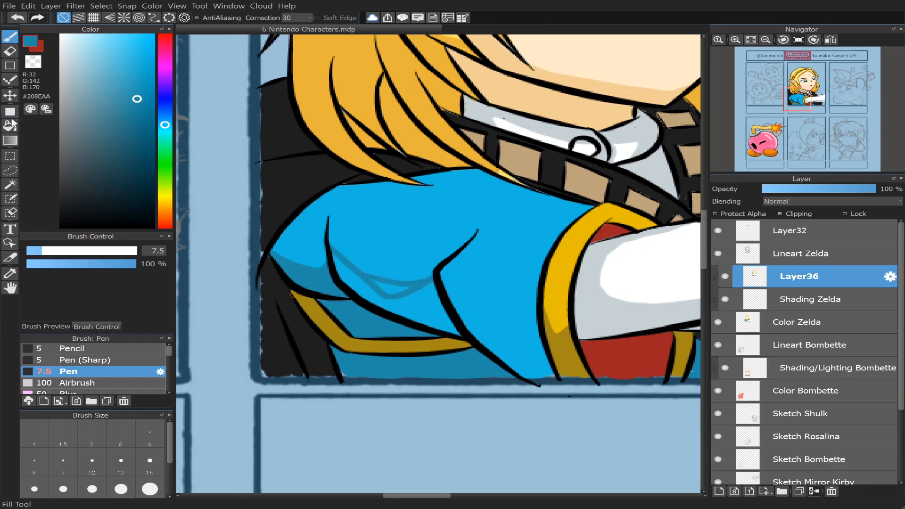
click(10, 125)
click(410, 284)
click(394, 283)
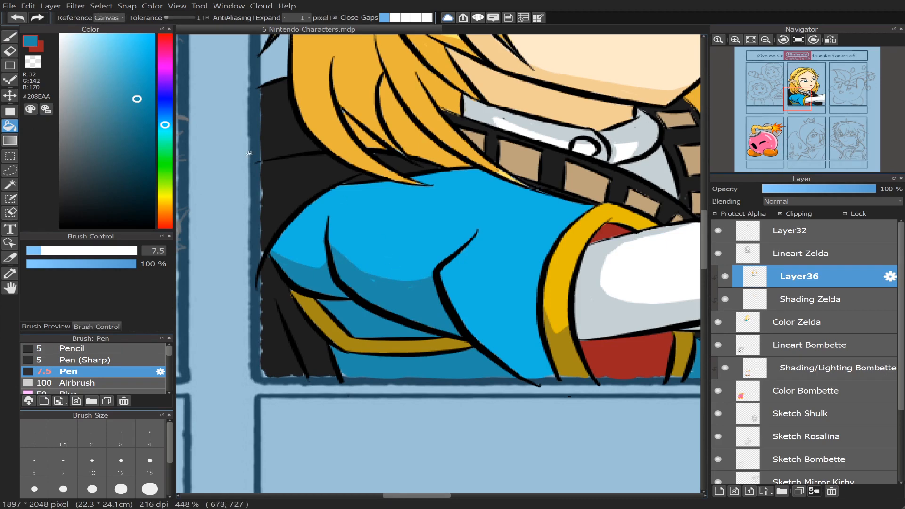
- Outline and fill a dark blue shadow on the lower sleeve from the front fold line to the gold cuff
key(b)
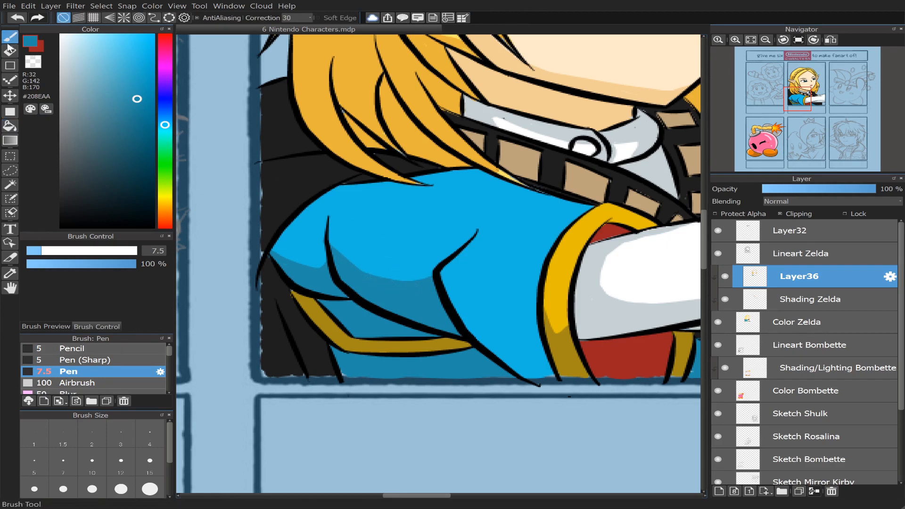
mouse_move(444, 268)
mouse_down()
mouse_move(496, 314)
mouse_move(525, 317)
mouse_up()
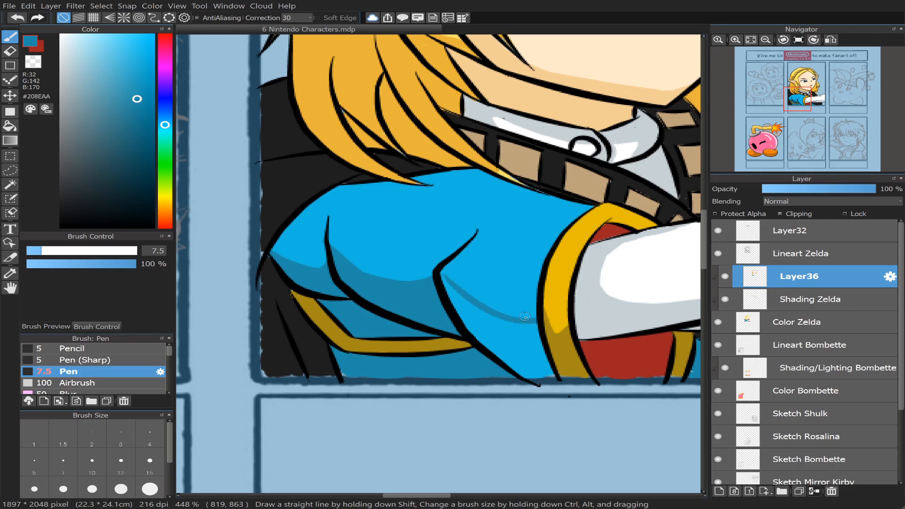
click(10, 126)
click(505, 332)
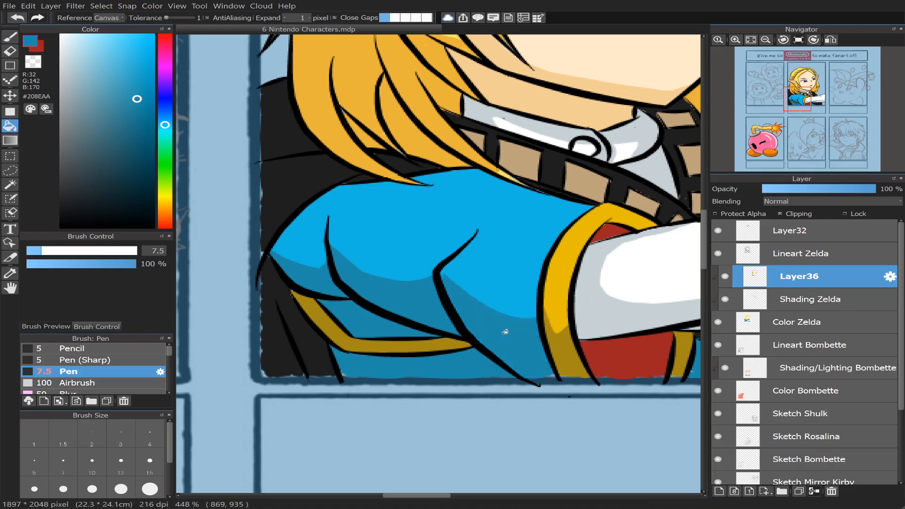
- Outline and fill a dark blue shadow on the back of the shoulder, behind the sleeve's rear fold
key(b)
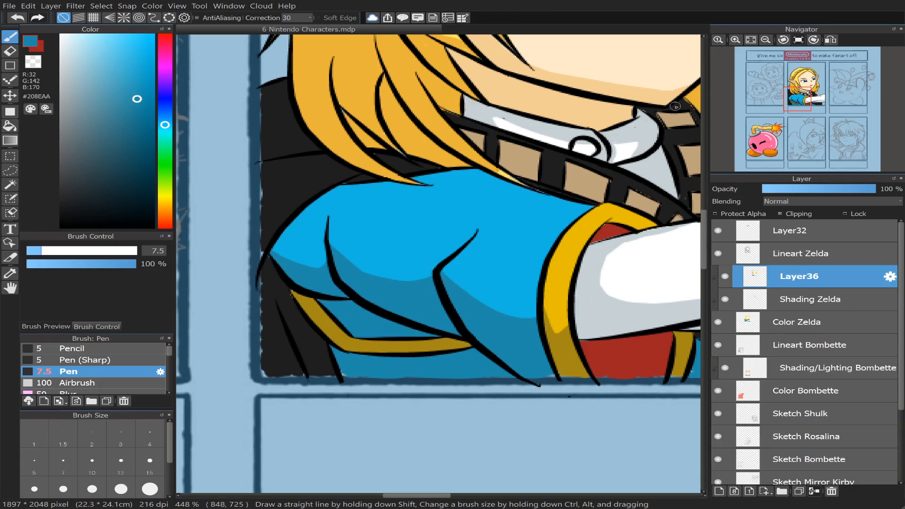
scroll(439, 155, down, 2)
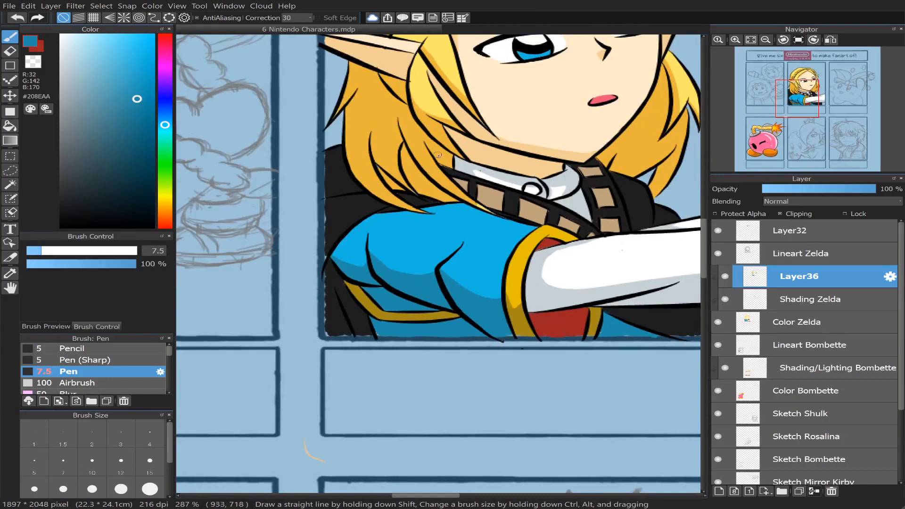
scroll(439, 155, up, 2)
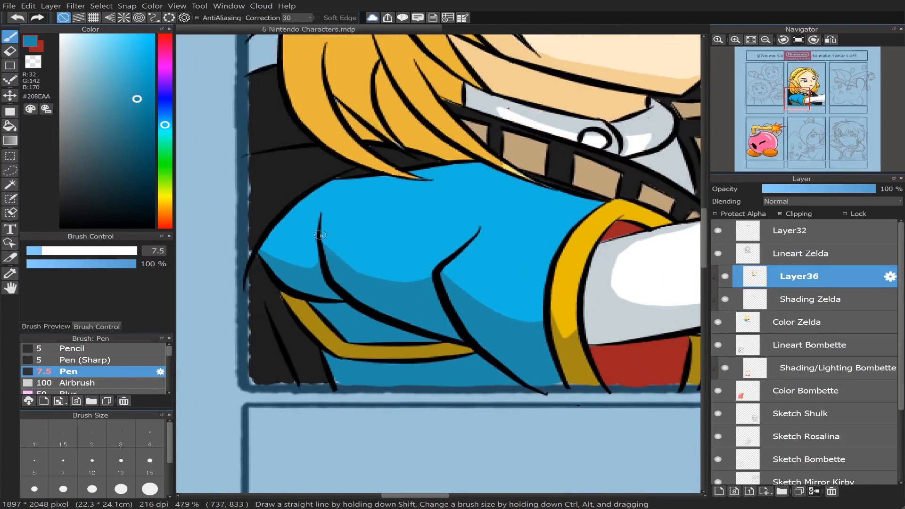
mouse_move(323, 247)
mouse_down()
mouse_move(328, 212)
mouse_move(385, 179)
mouse_up()
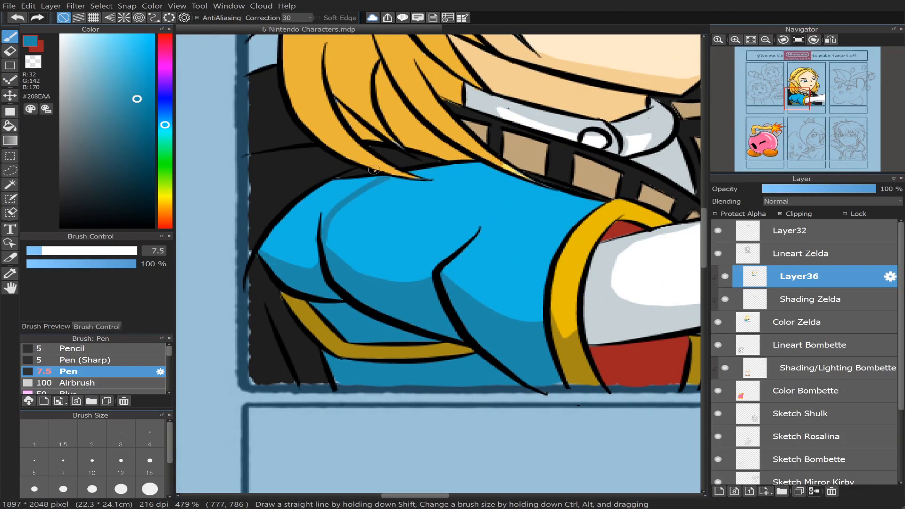
click(10, 126)
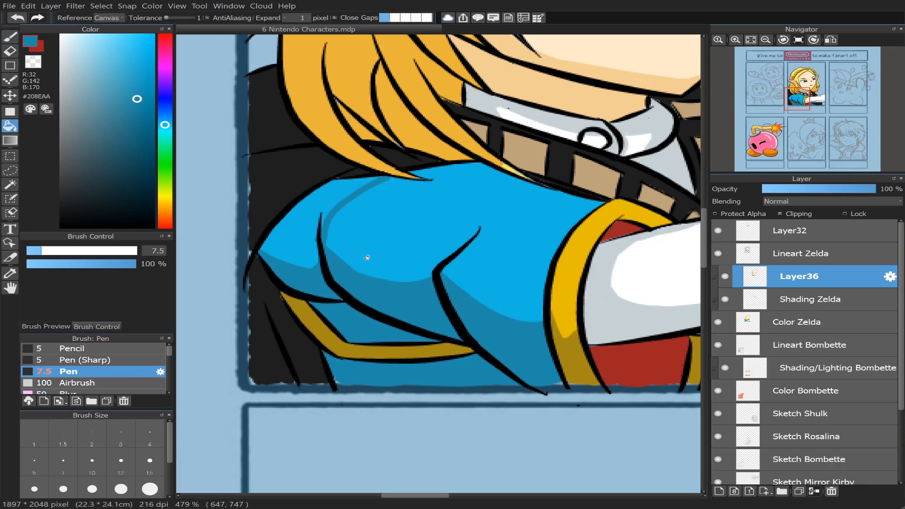
click(301, 239)
key(b)
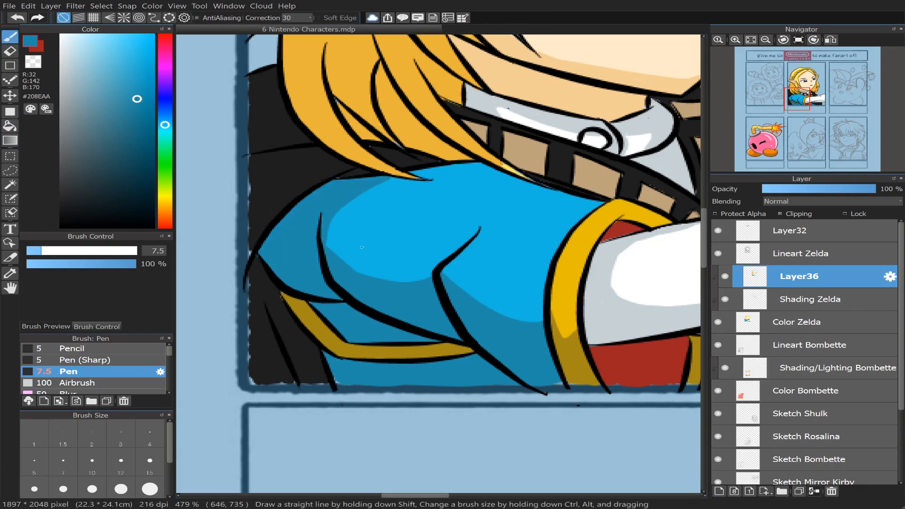
mouse_move(344, 209)
mouse_down()
mouse_move(333, 224)
mouse_move(347, 263)
mouse_up()
key(ctrl+z)
key(ctrl+z)
- Widen the dark blue shadow in front of the rear fold and extend it along the sleeve's upper edge beneath the hair
mouse_move(343, 209)
mouse_down()
mouse_move(329, 263)
mouse_move(351, 279)
mouse_up()
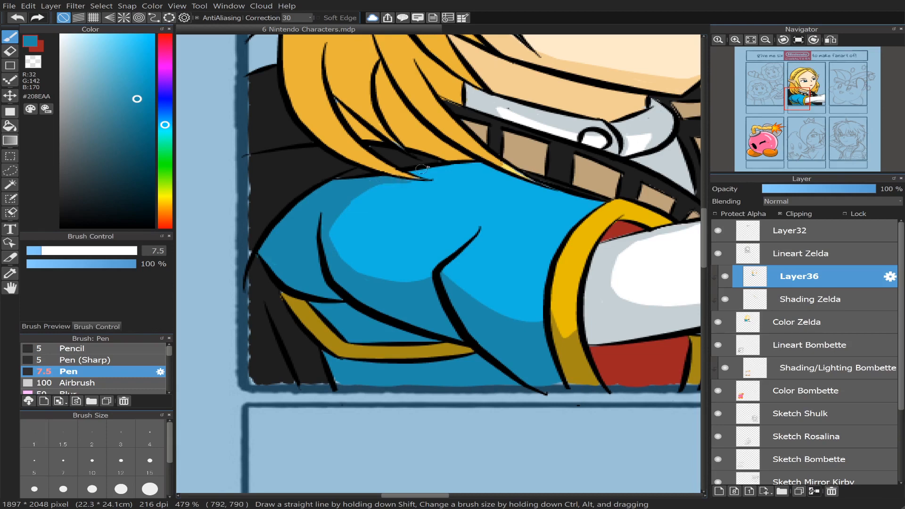
drag(453, 169, 503, 174)
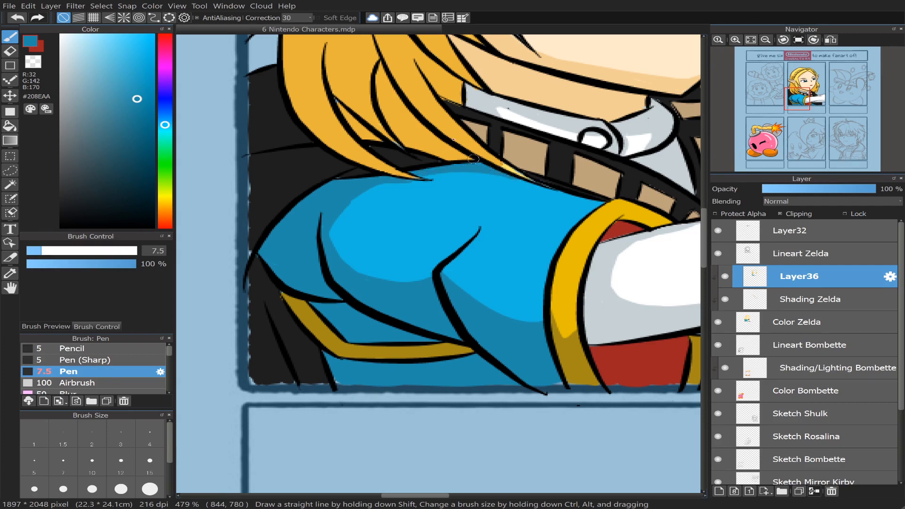
scroll(838, 103, down, 2)
drag(837, 103, 723, 131)
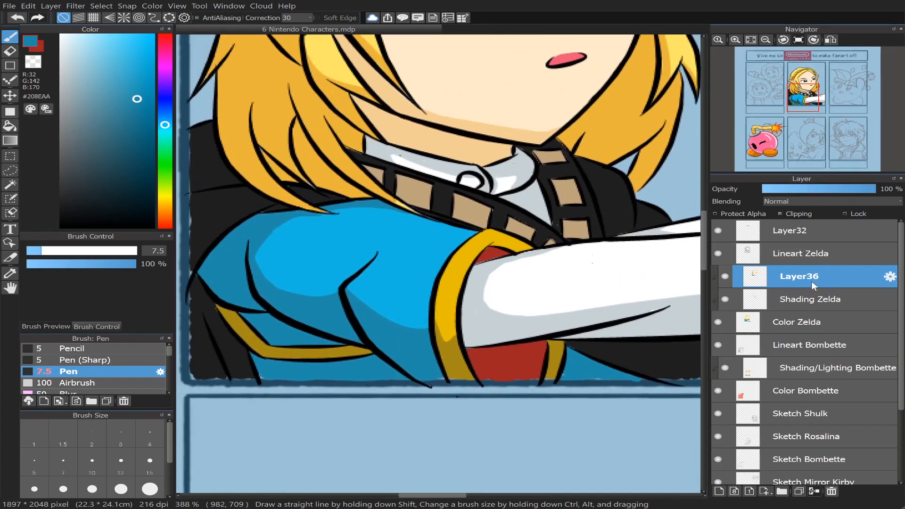
click(726, 299)
click(726, 300)
alt+click(254, 95)
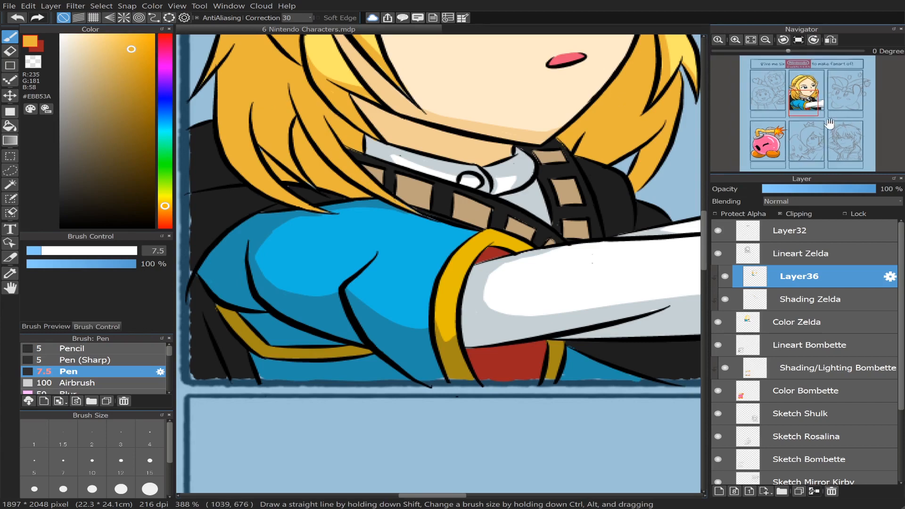
- Choose a dark red (#761515) and fill the red cloth areas below and above the white forearm
click(805, 108)
drag(805, 107, 808, 106)
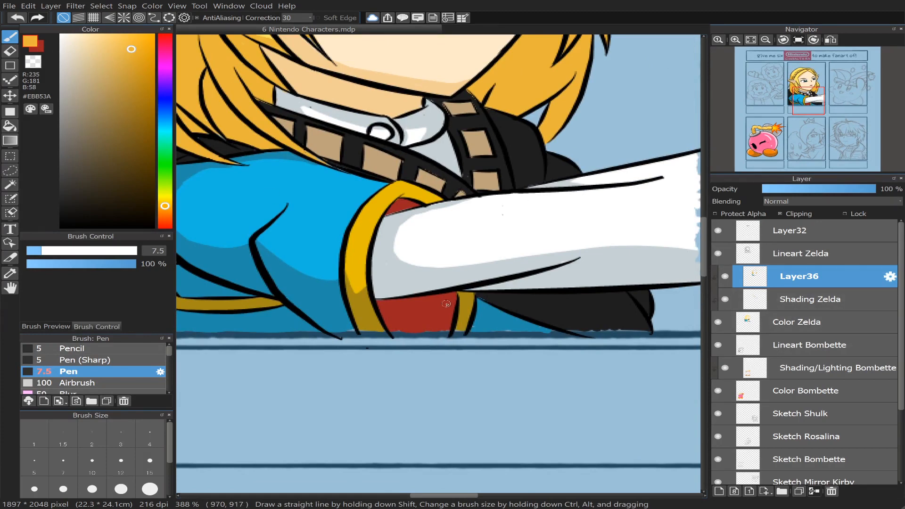
right_click(428, 309)
drag(140, 107, 138, 139)
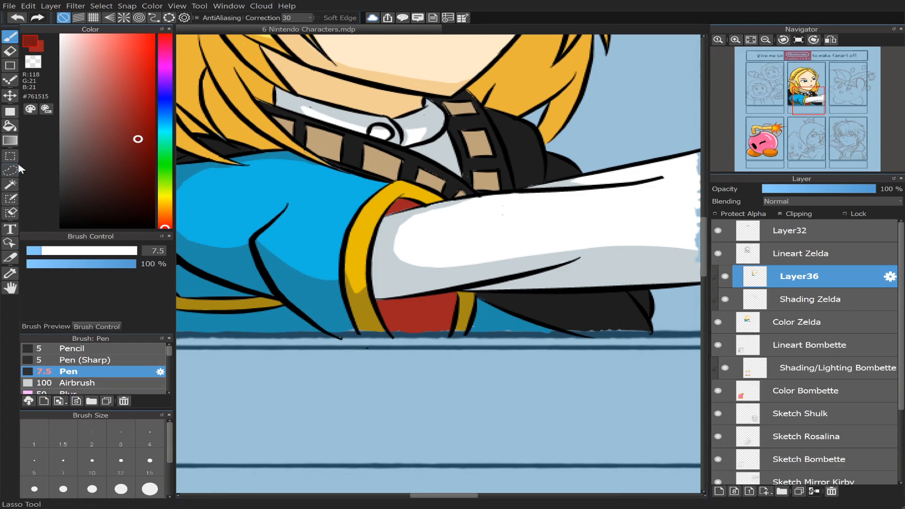
click(10, 126)
click(424, 314)
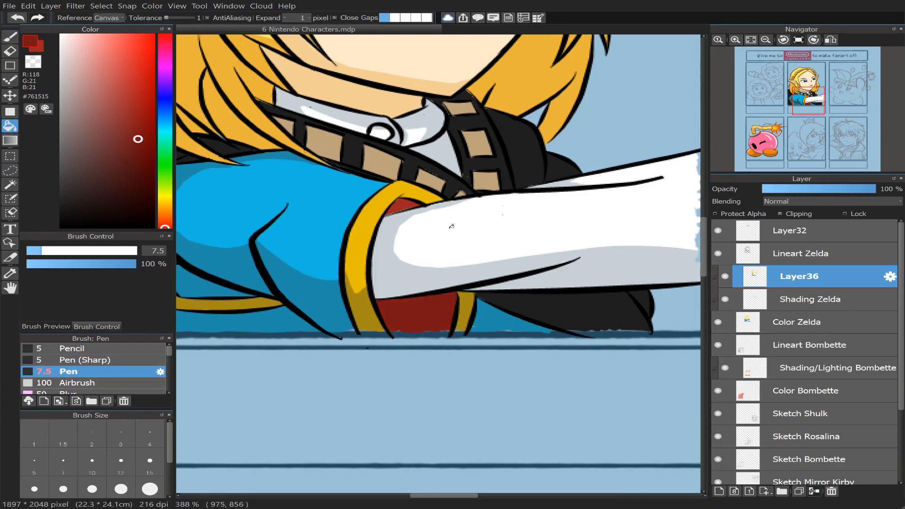
click(401, 203)
- Add a new layer directly above Layer36 and make it a clipping layer
mouse_move(811, 101)
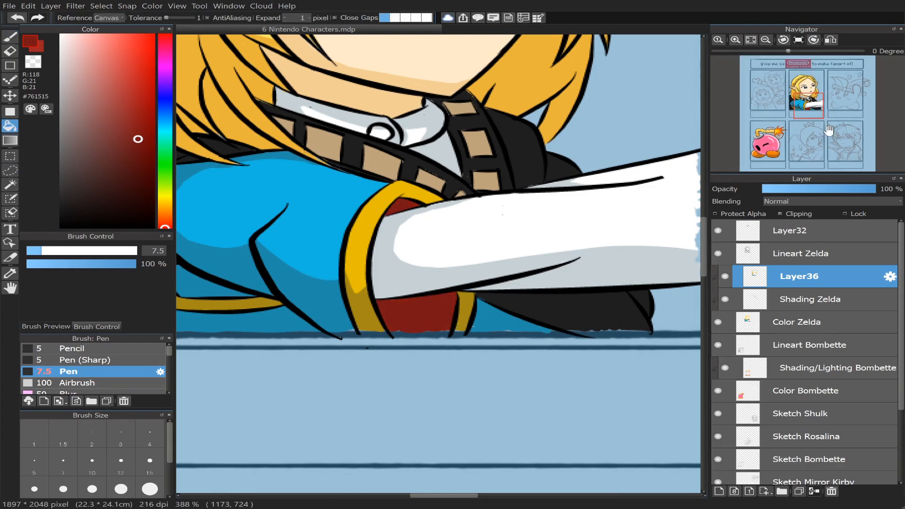
drag(809, 112, 810, 101)
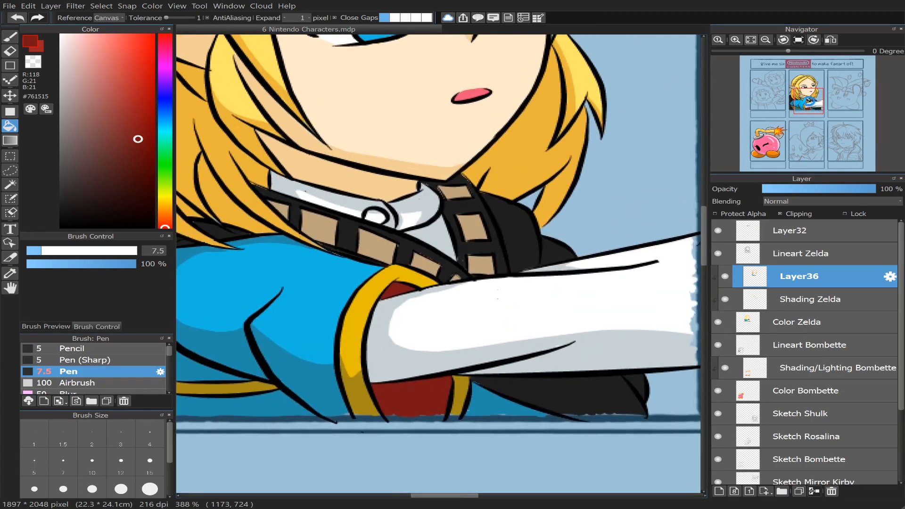
scroll(811, 101, down, 1)
scroll(810, 101, down, 2)
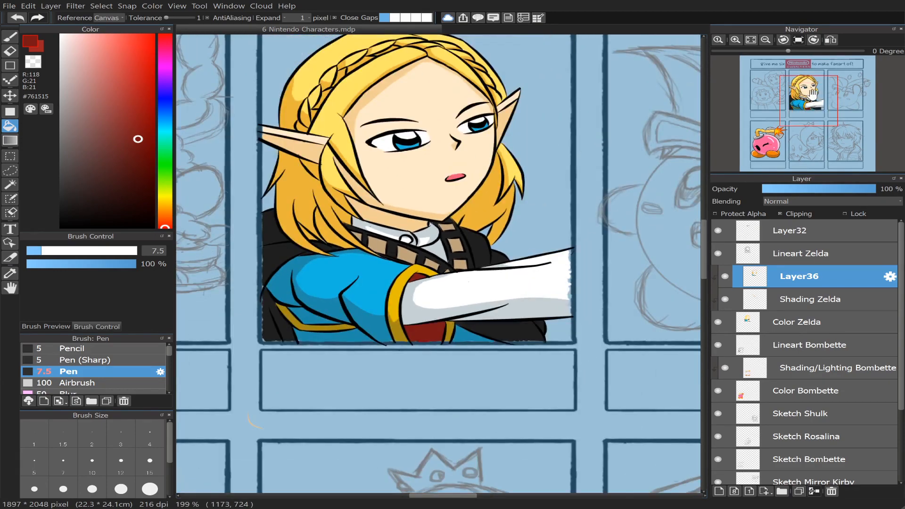
scroll(807, 95, down, 1)
scroll(807, 94, up, 2)
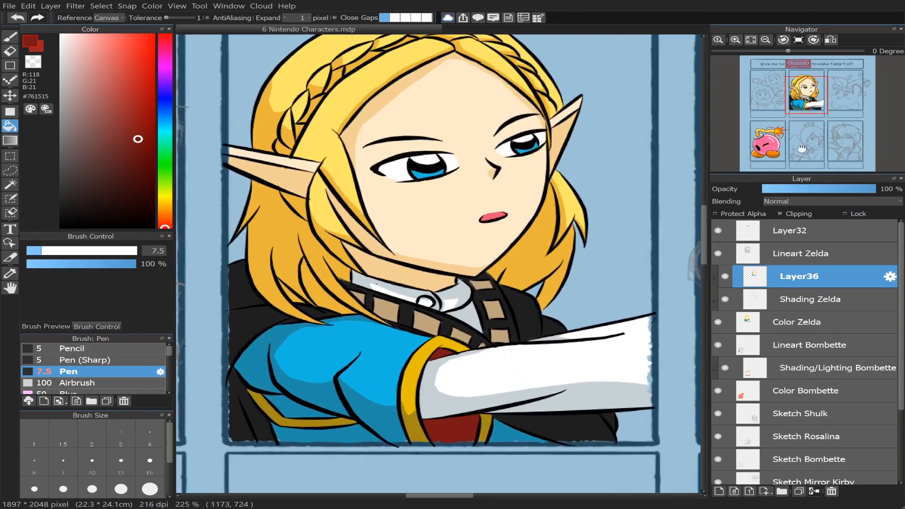
click(719, 492)
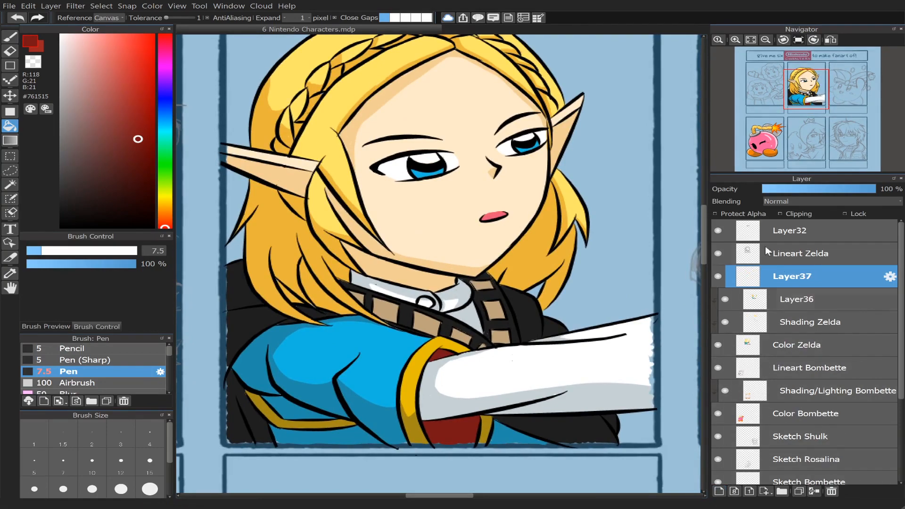
click(797, 216)
- Choose a brown (#9D7945) and shade the first tan strap squares, including the uppermost one beside the collar
scroll(810, 101, up, 2)
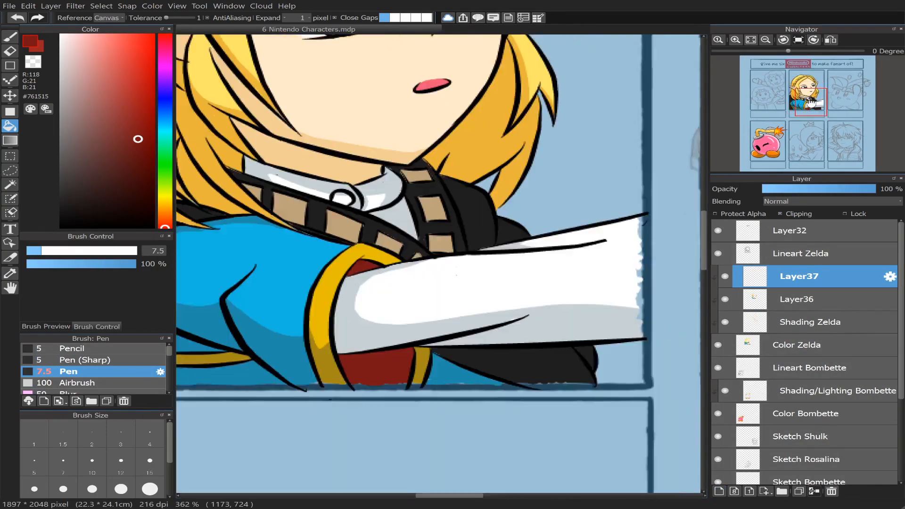
drag(811, 102, 808, 105)
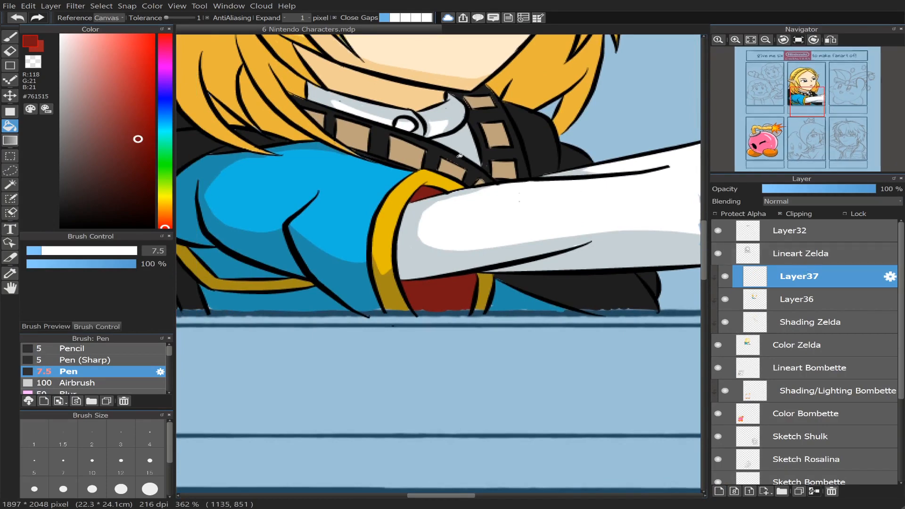
alt+click(351, 131)
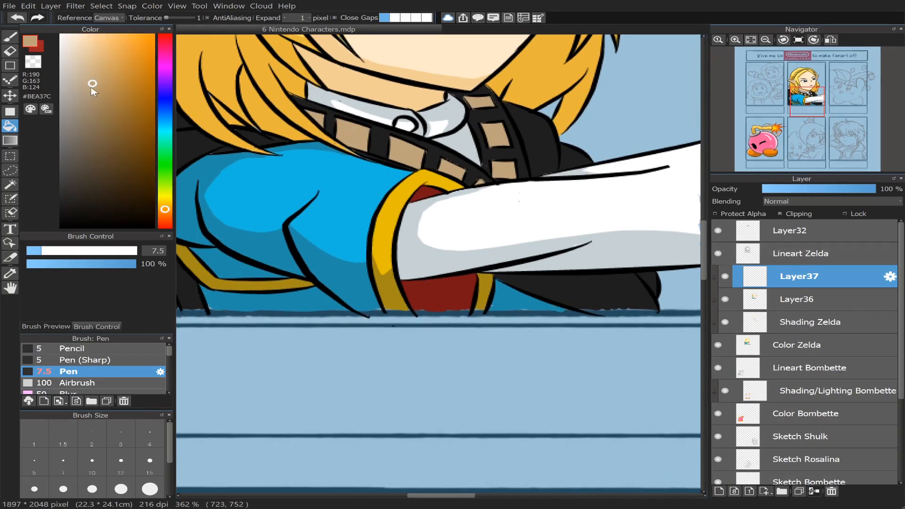
drag(92, 88, 112, 108)
key(b)
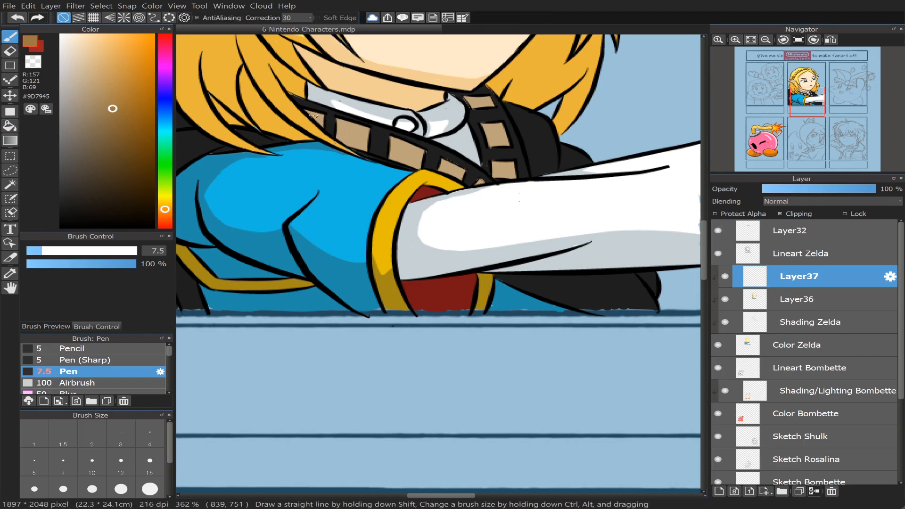
key(g)
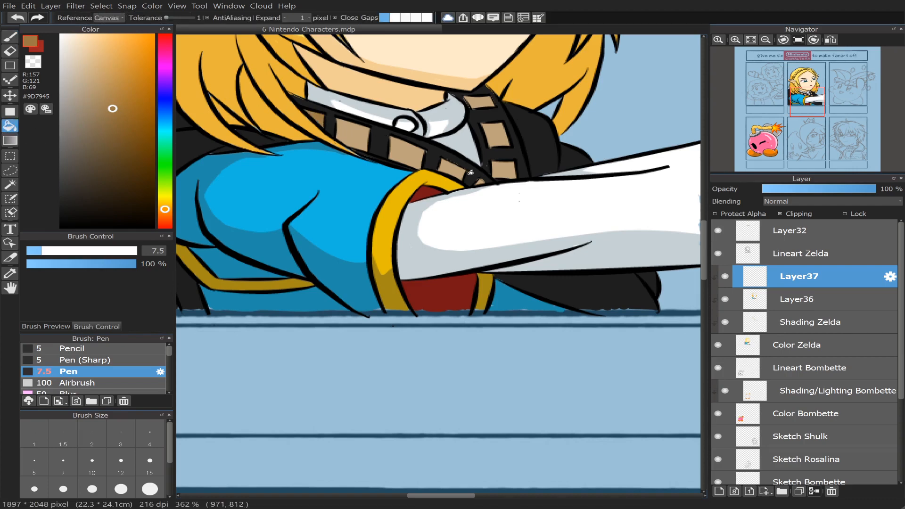
click(480, 100)
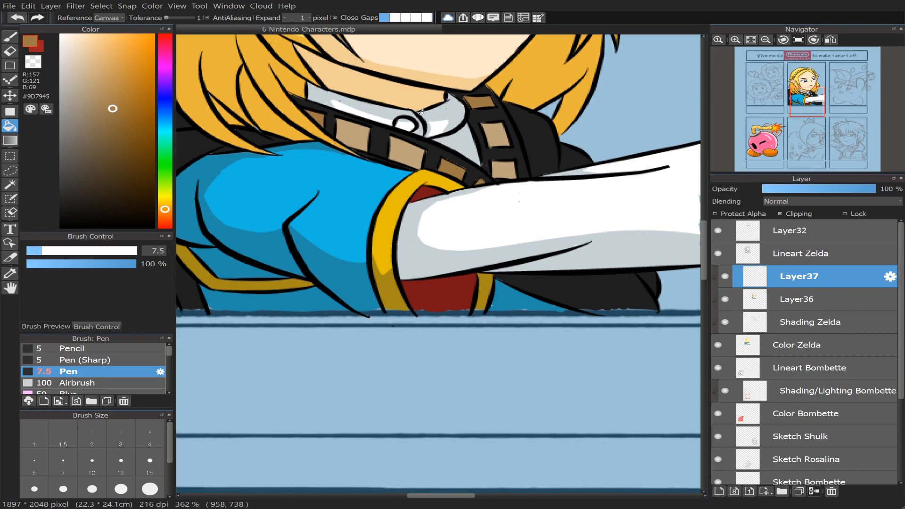
- Outline and fill brown shadows on the large tan squares of the front strap and the middle square beside the collar
key(b)
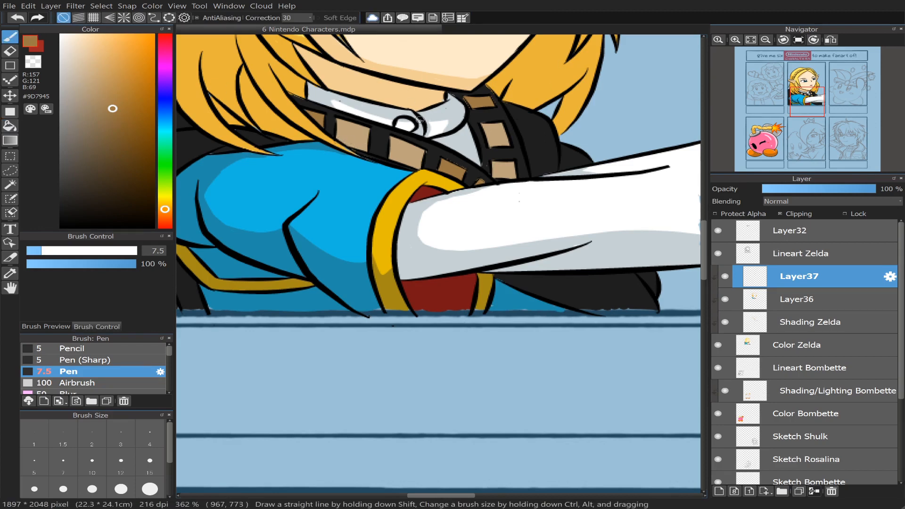
click(10, 126)
click(352, 135)
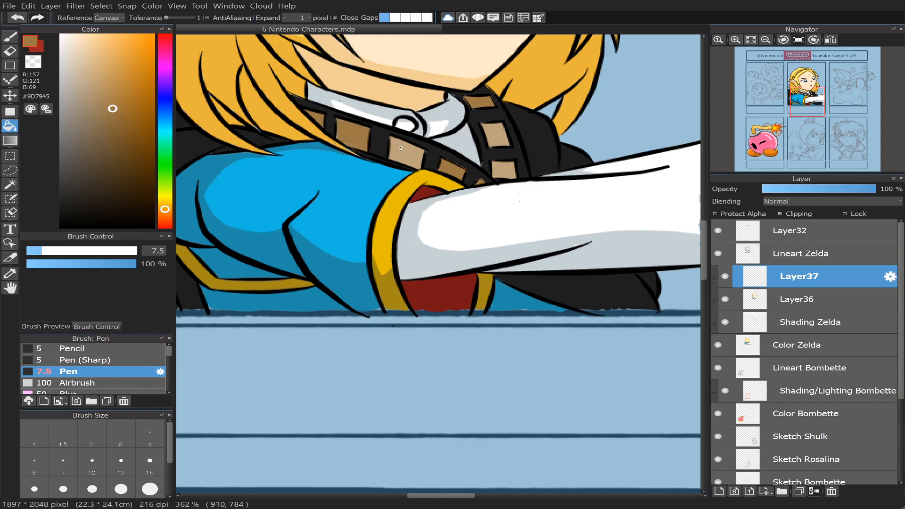
click(405, 152)
click(505, 142)
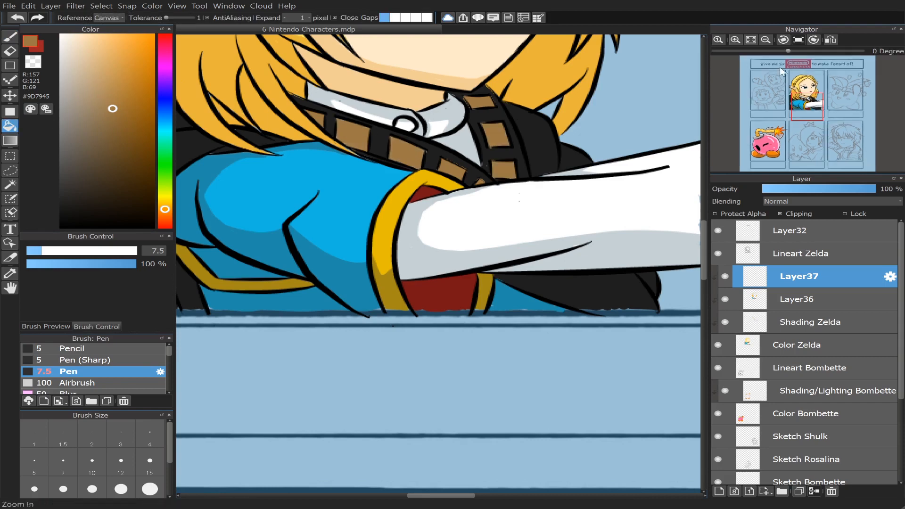
- Choose a dark grey (#3F3F3F) and paint lighter tones on the black cloth over the near shoulder, beneath the long hair
scroll(811, 108, down, 4)
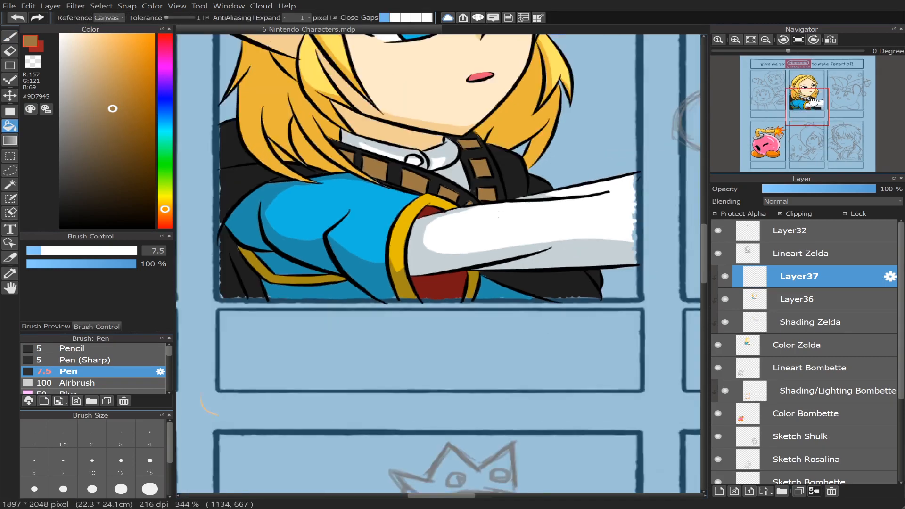
drag(811, 108, 809, 102)
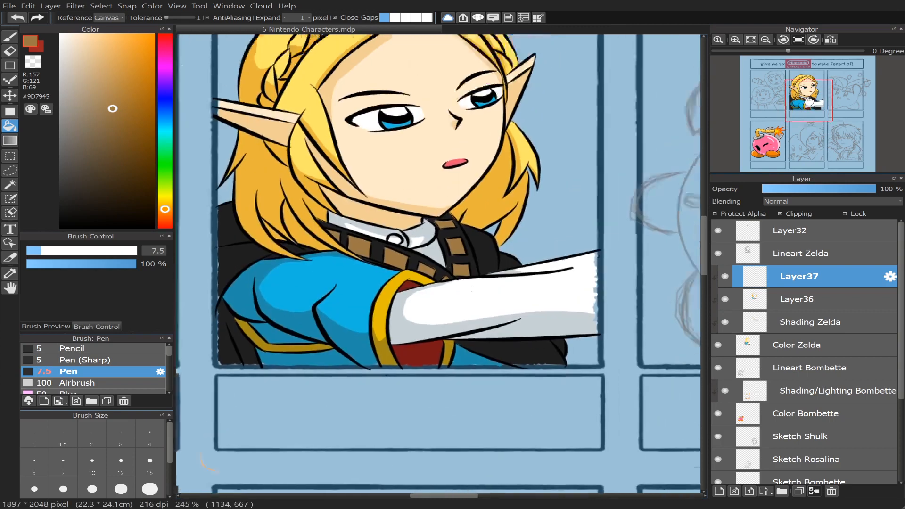
right_click(247, 258)
drag(68, 208, 61, 192)
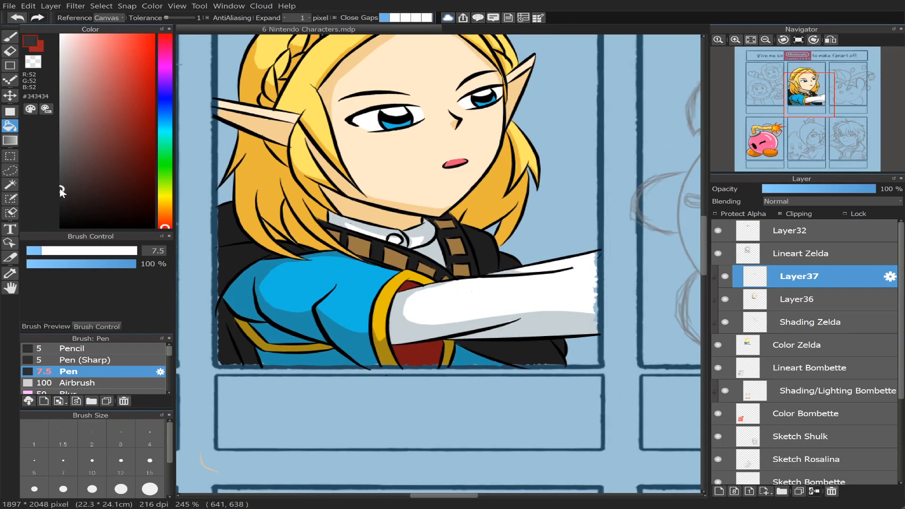
key(b)
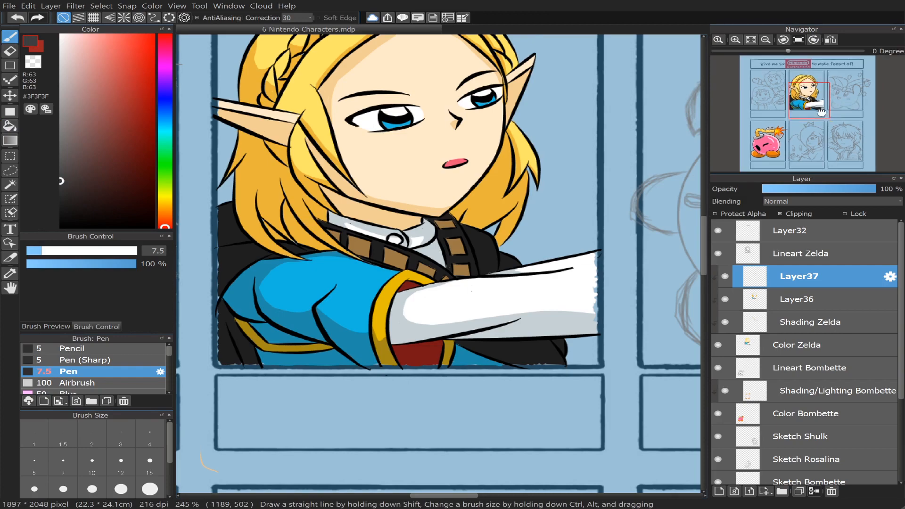
scroll(810, 100, up, 1)
drag(810, 100, 794, 106)
scroll(794, 106, up, 1)
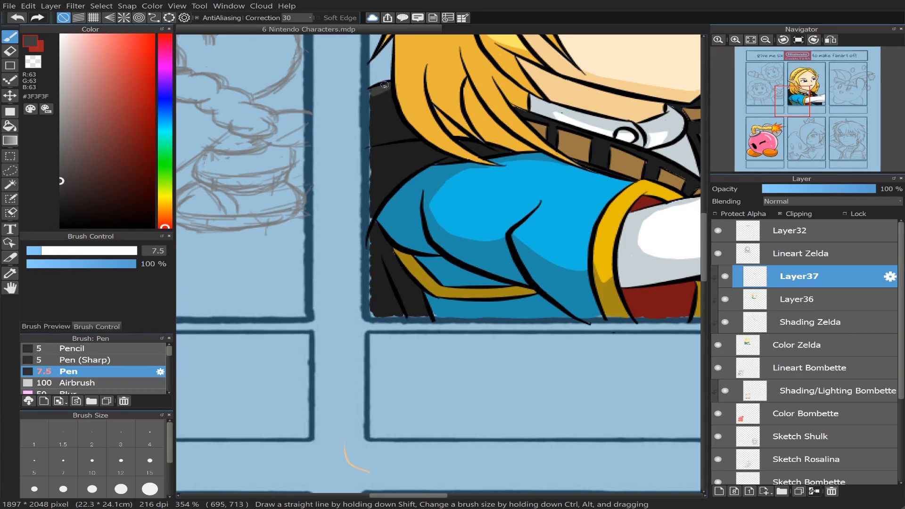
mouse_move(373, 153)
mouse_down()
mouse_move(408, 148)
mouse_move(375, 149)
mouse_move(405, 145)
mouse_move(373, 149)
mouse_up()
mouse_move(400, 149)
mouse_down()
mouse_move(431, 146)
mouse_move(406, 145)
mouse_up()
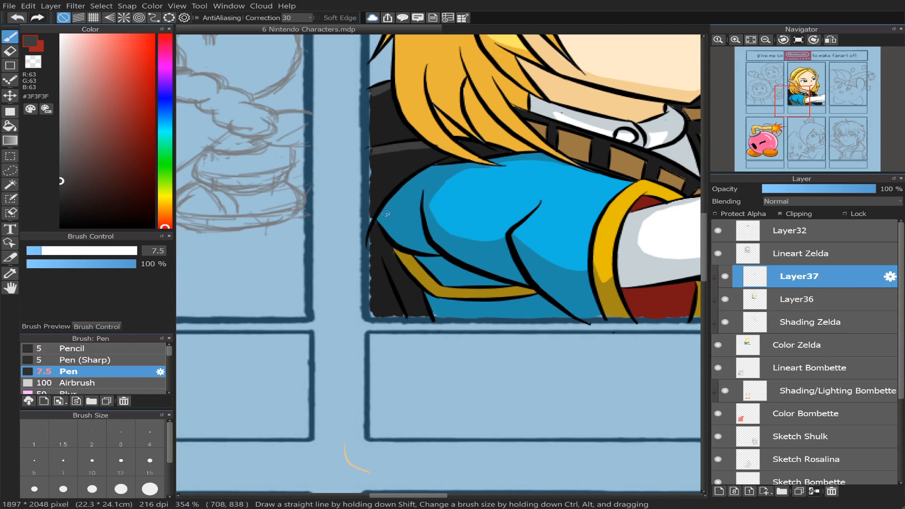
drag(375, 166, 431, 154)
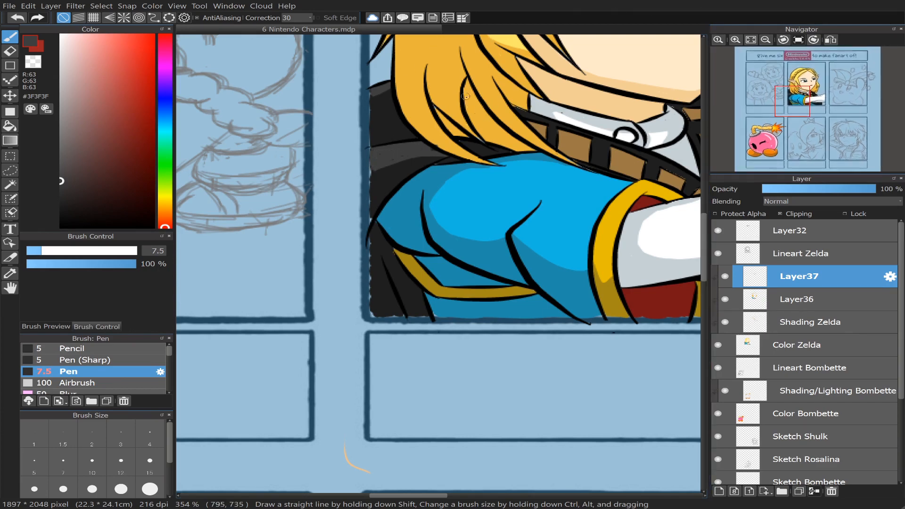
click(10, 126)
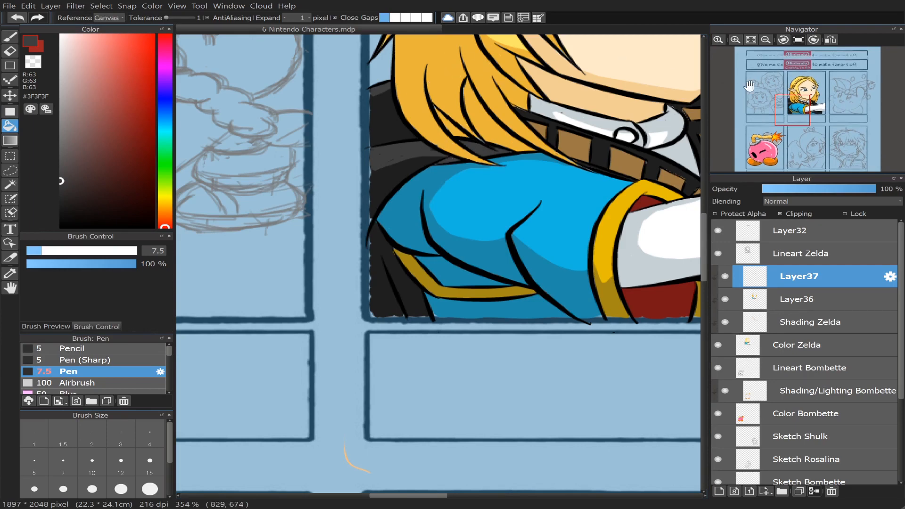
- Paint dark grey highlights on the black cloth beside the far collar strap and at its edge below the white forearm
drag(795, 104, 807, 94)
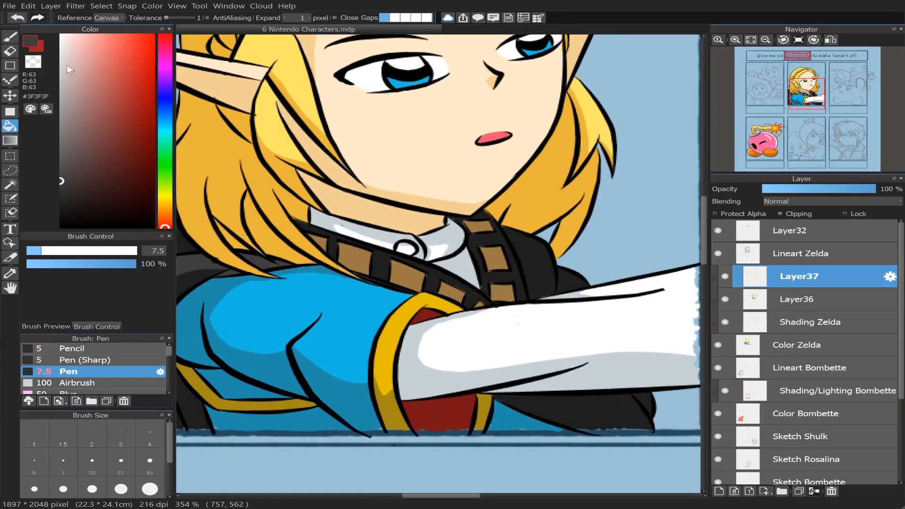
click(9, 36)
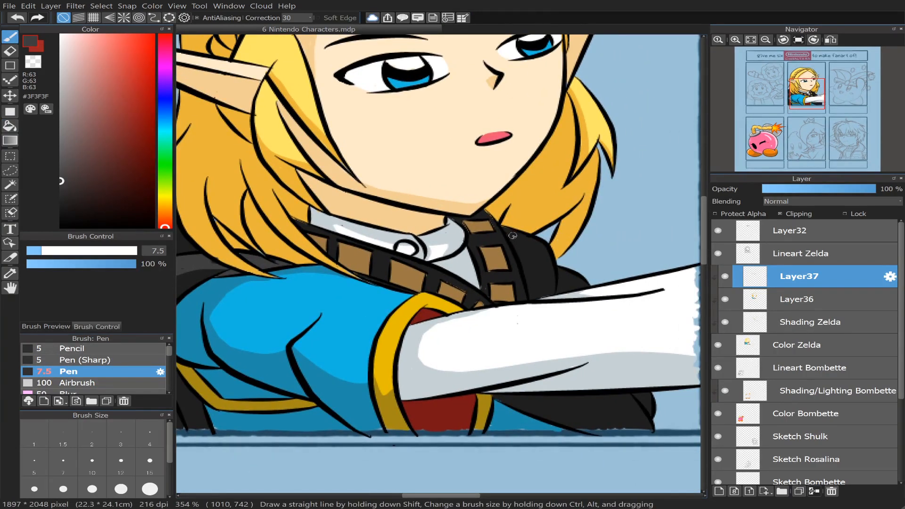
mouse_move(516, 234)
mouse_down()
mouse_move(547, 252)
mouse_move(533, 240)
mouse_move(547, 273)
mouse_move(545, 254)
mouse_move(546, 291)
mouse_move(548, 261)
mouse_move(551, 295)
mouse_up()
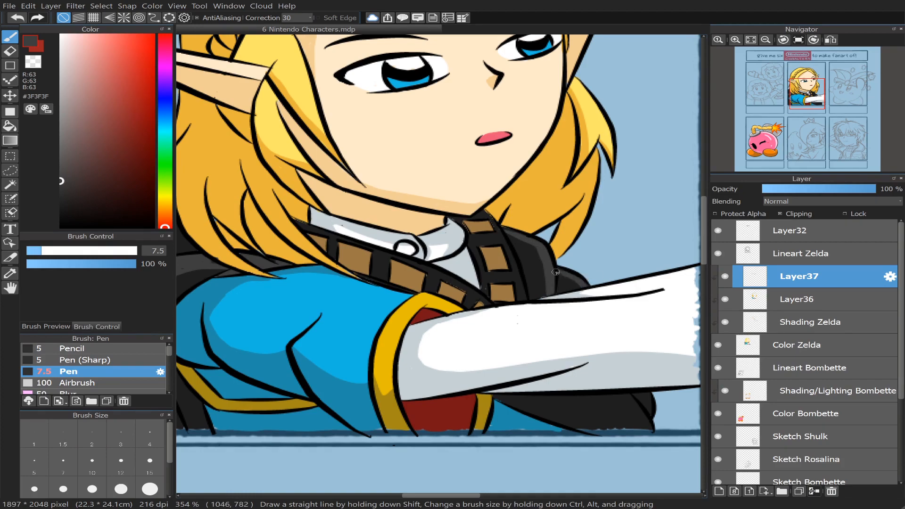
click(807, 107)
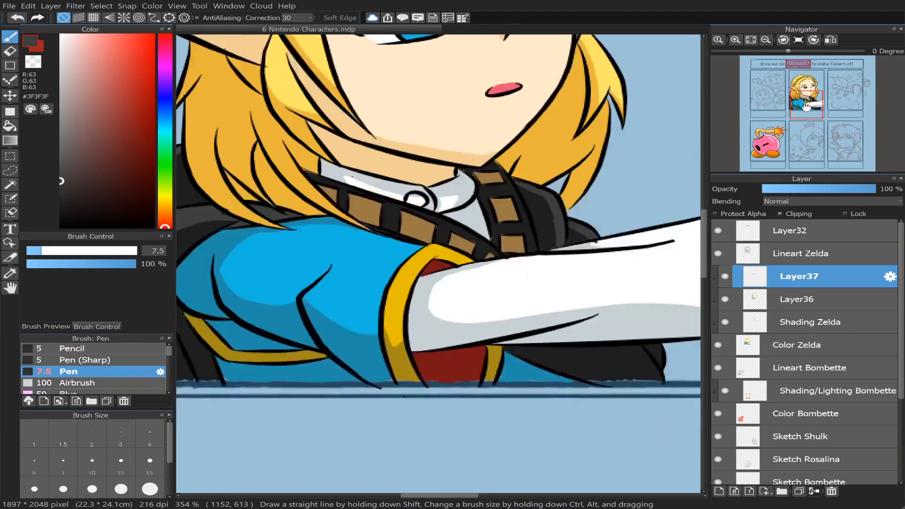
drag(807, 107, 808, 113)
drag(631, 250, 634, 285)
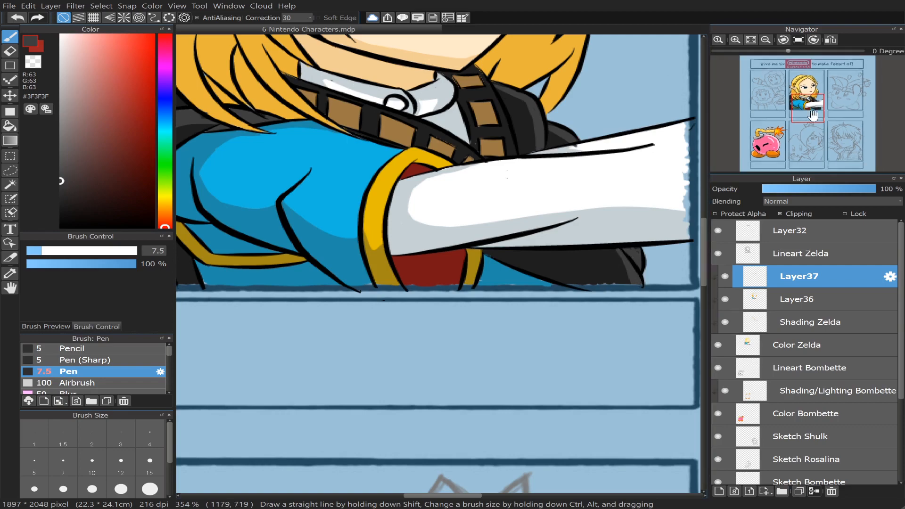
- Sample the hair yellow, lighten it to white (#FFFFFF), and set the pen size to 16
scroll(827, 106, down, 3)
drag(827, 106, 802, 92)
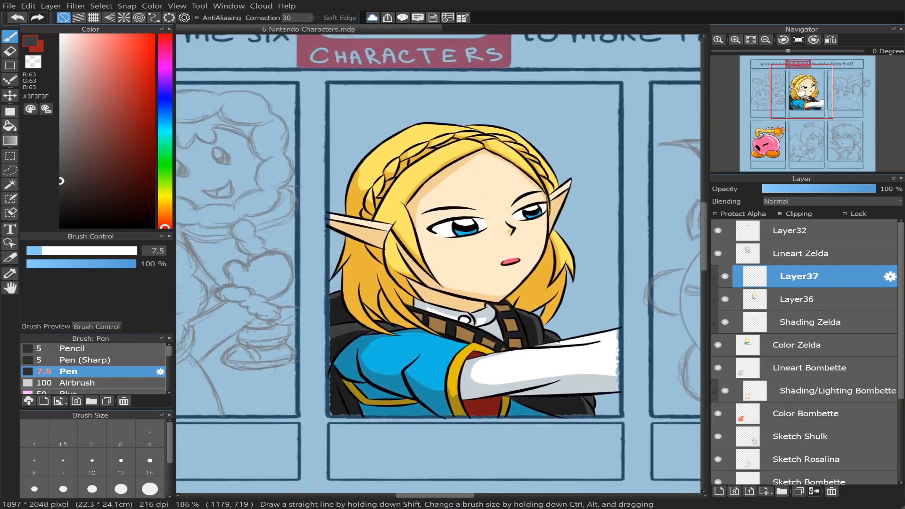
scroll(803, 92, up, 2)
right_click(382, 90)
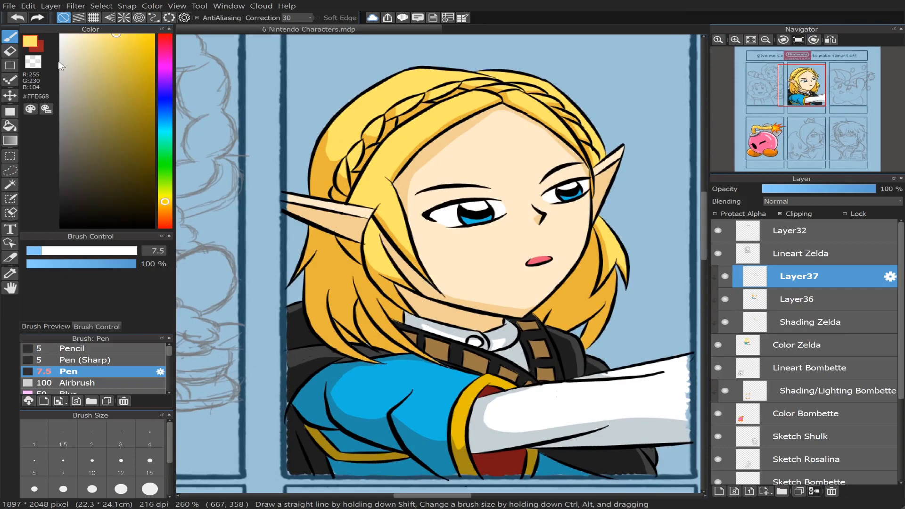
drag(112, 40, 73, 28)
scroll(797, 87, up, 2)
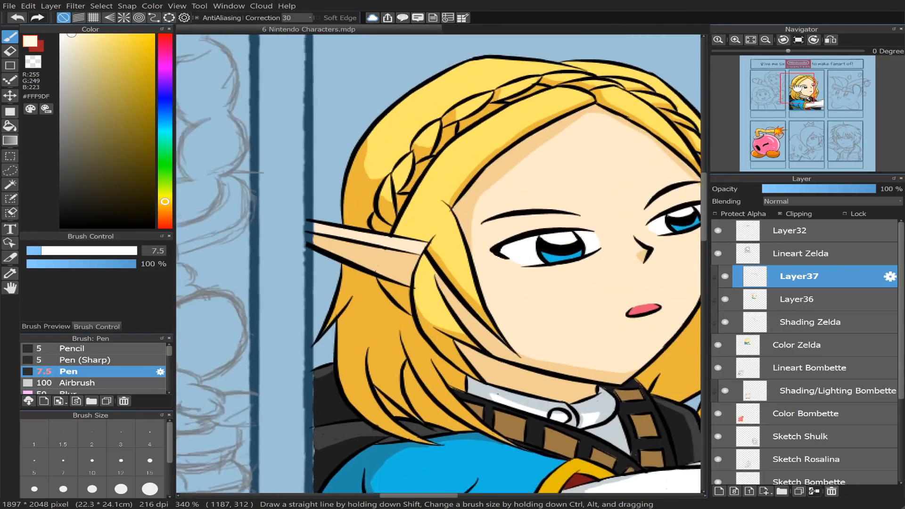
drag(797, 88, 797, 85)
drag(67, 39, 47, 23)
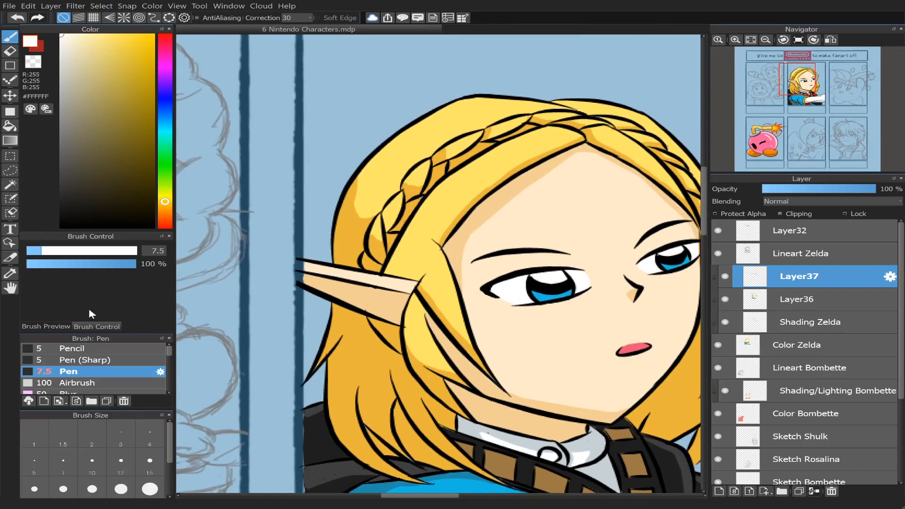
drag(56, 258, 62, 258)
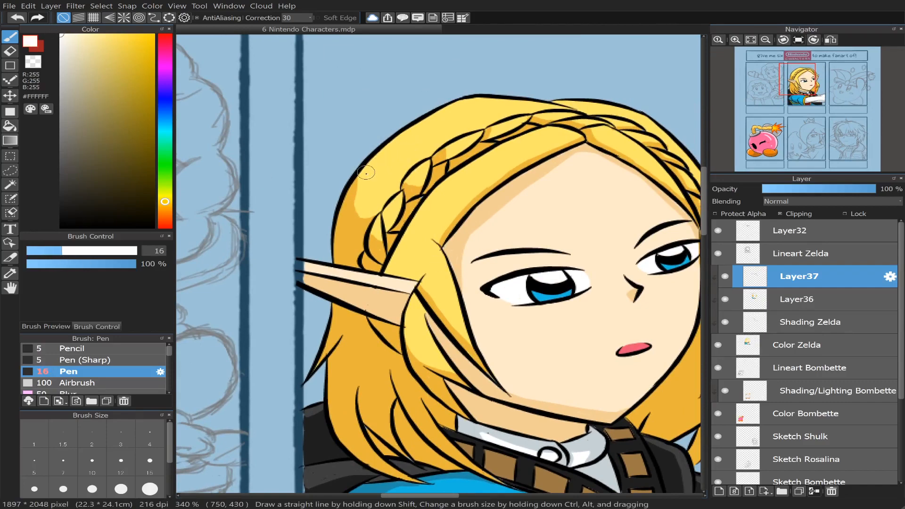
drag(371, 167, 418, 134)
key(ctrl+z)
drag(74, 41, 92, 31)
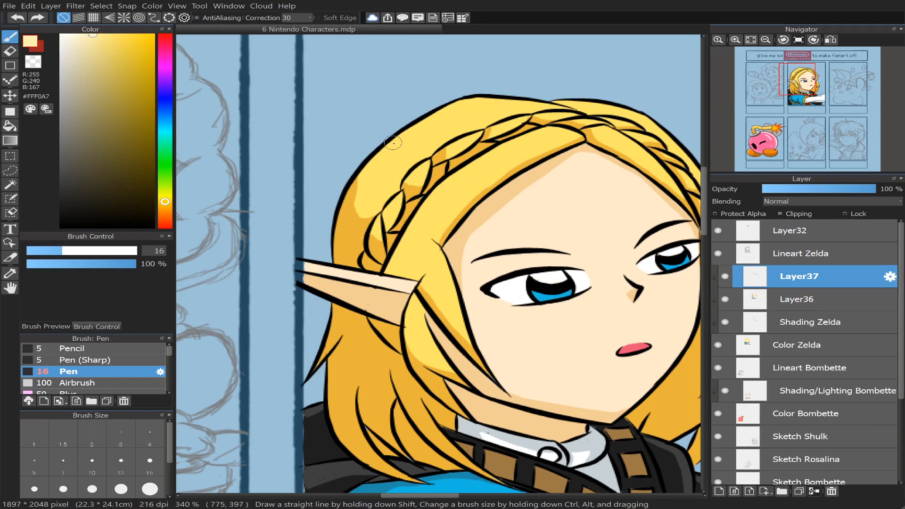
drag(370, 168, 419, 131)
key(ctrl+z)
- Choose a pale yellow (#FFF6CE) and paint highlights on the crown hair and braid, reducing the pen size to 12.5 and 9
drag(97, 40, 79, 34)
mouse_move(361, 170)
mouse_down()
mouse_move(418, 127)
mouse_move(424, 123)
mouse_move(394, 150)
mouse_move(476, 103)
mouse_move(441, 118)
mouse_move(464, 105)
mouse_move(447, 107)
mouse_move(569, 109)
mouse_up()
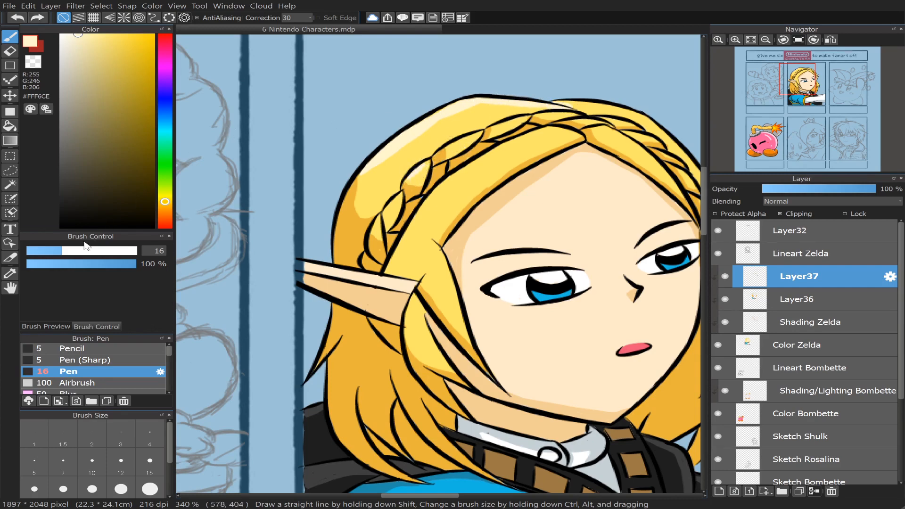
click(52, 251)
drag(398, 198, 376, 230)
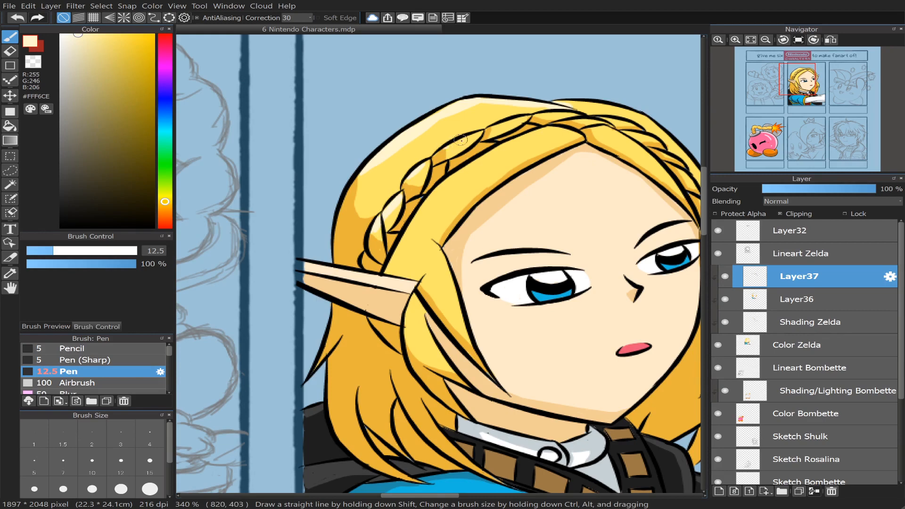
drag(461, 140, 527, 115)
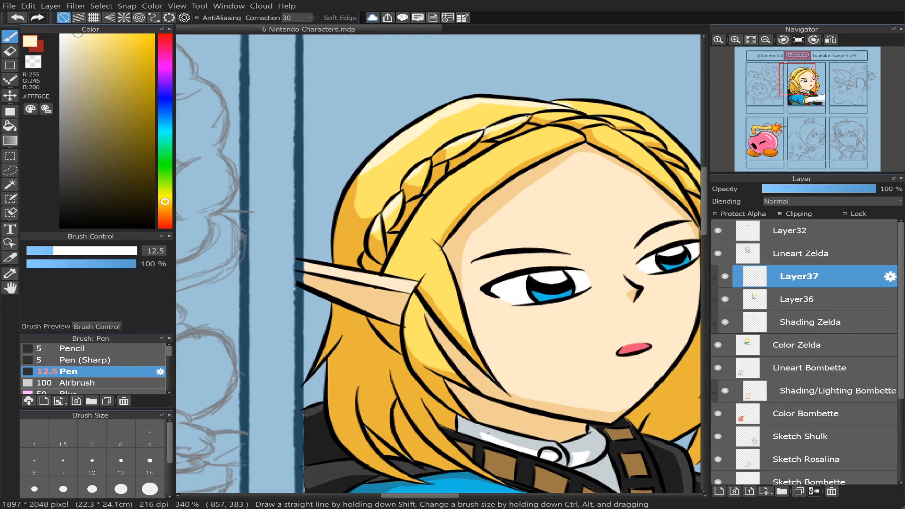
click(45, 250)
drag(577, 112, 540, 117)
drag(431, 196, 473, 178)
key(ctrl+z)
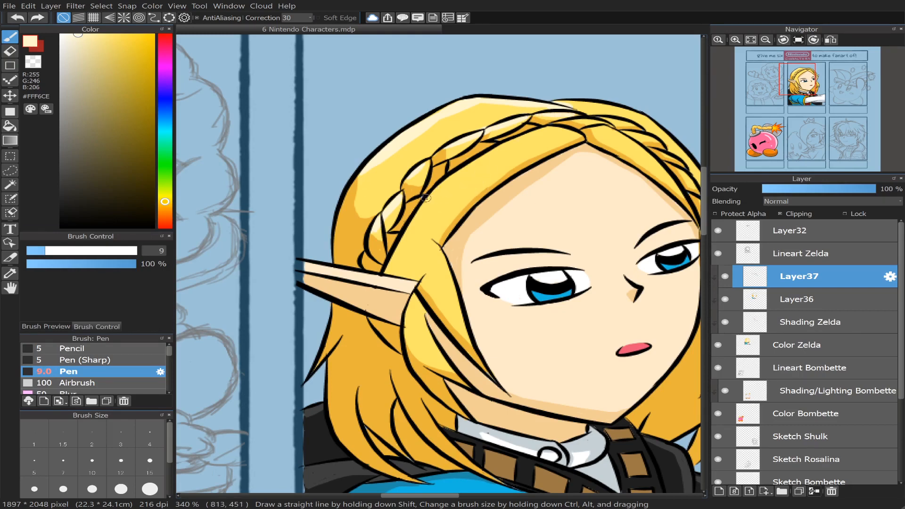
mouse_move(427, 199)
mouse_down()
mouse_move(474, 186)
mouse_move(516, 145)
mouse_up()
key(ctrl+z)
- Paint pale yellow highlights on the front hair framing the face, the lock by the near ear, and the far side of the head
drag(450, 176, 552, 130)
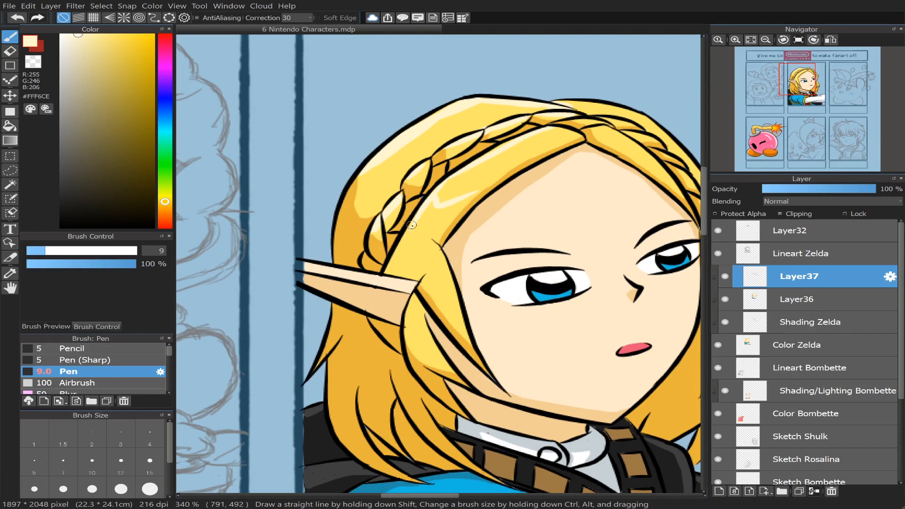
mouse_move(412, 226)
mouse_down()
mouse_move(389, 263)
mouse_move(397, 253)
mouse_move(442, 267)
mouse_move(437, 249)
mouse_move(461, 309)
mouse_up()
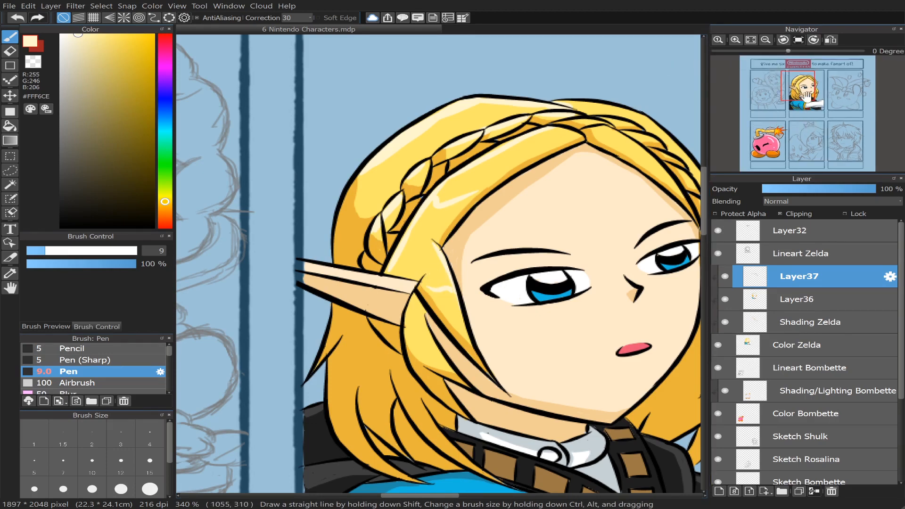
click(804, 92)
drag(803, 92, 814, 84)
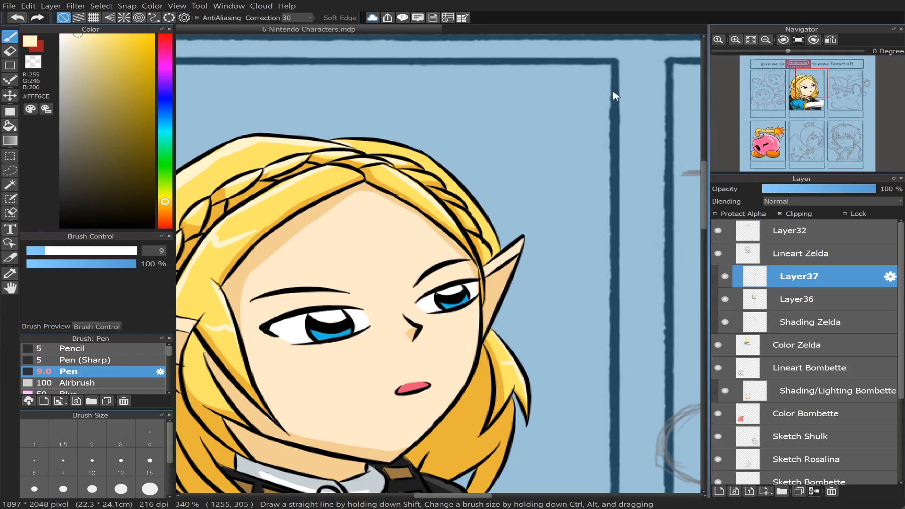
drag(338, 141, 369, 146)
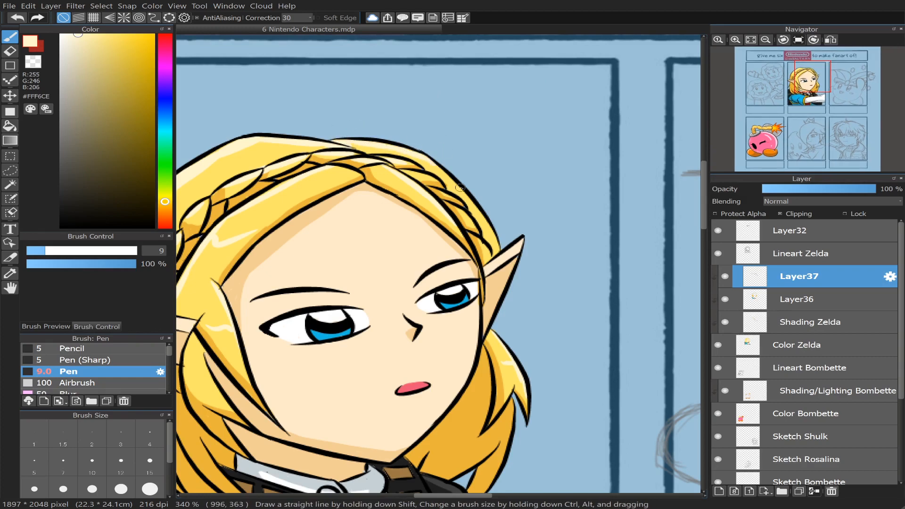
drag(452, 182, 490, 232)
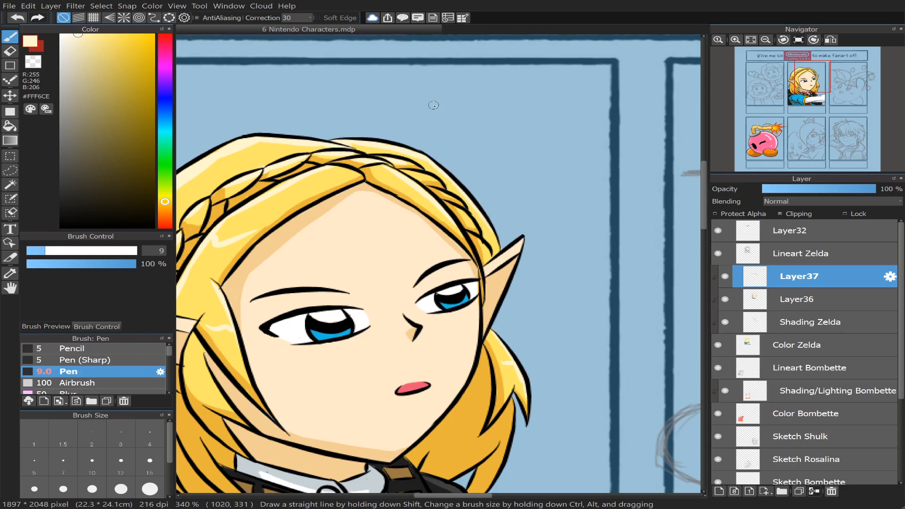
- Choose a light grey (#C6C6C6) and shade the upper part of the whites in both eyes beneath the lashes
scroll(825, 111, down, 5)
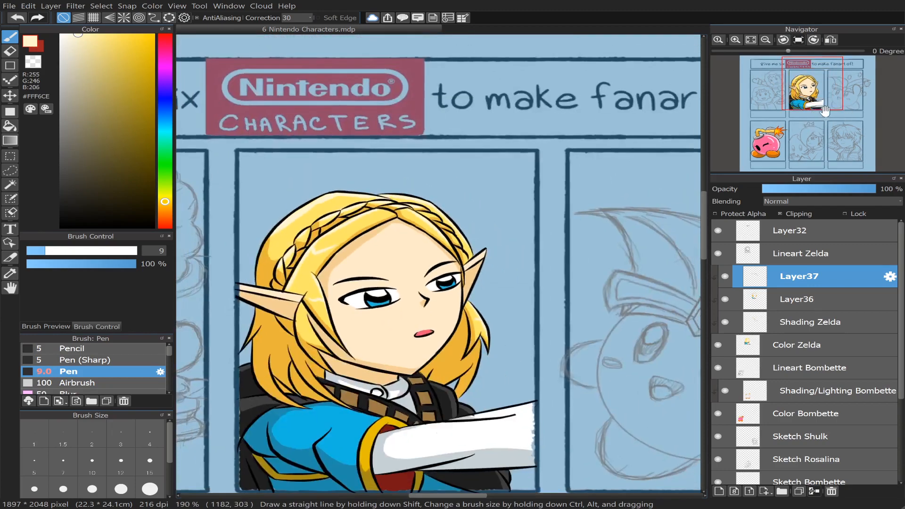
drag(815, 89, 812, 95)
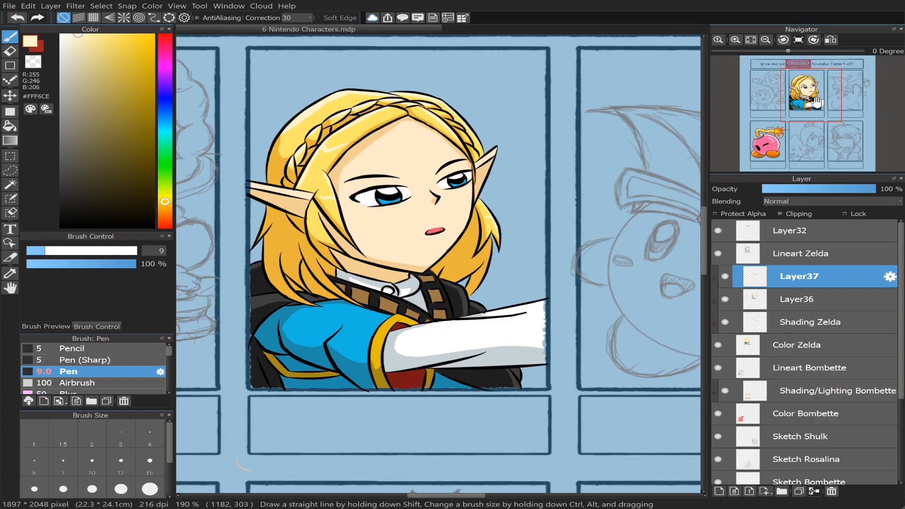
scroll(817, 100, up, 5)
drag(818, 97, 806, 93)
right_click(391, 152)
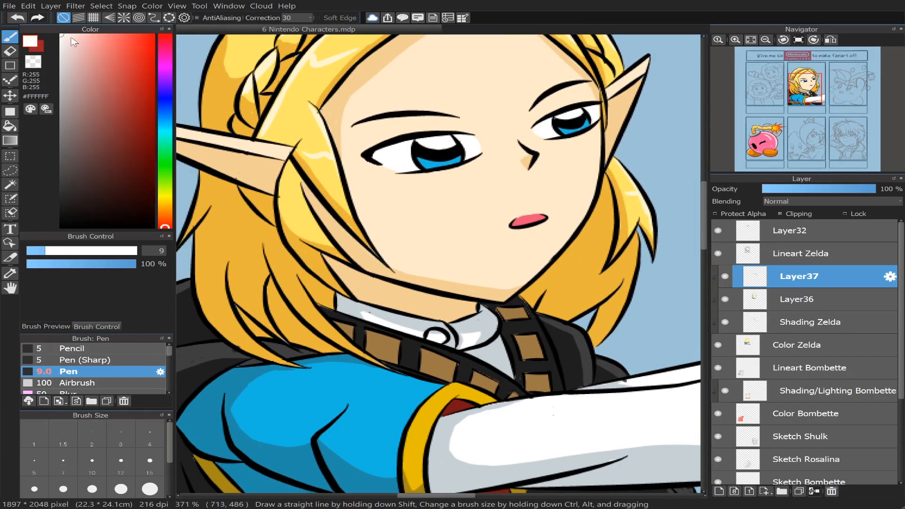
mouse_move(73, 41)
mouse_down()
mouse_move(47, 54)
mouse_move(61, 77)
mouse_up()
mouse_move(405, 146)
mouse_down()
mouse_move(379, 152)
mouse_move(417, 141)
mouse_move(378, 152)
mouse_move(457, 130)
mouse_up()
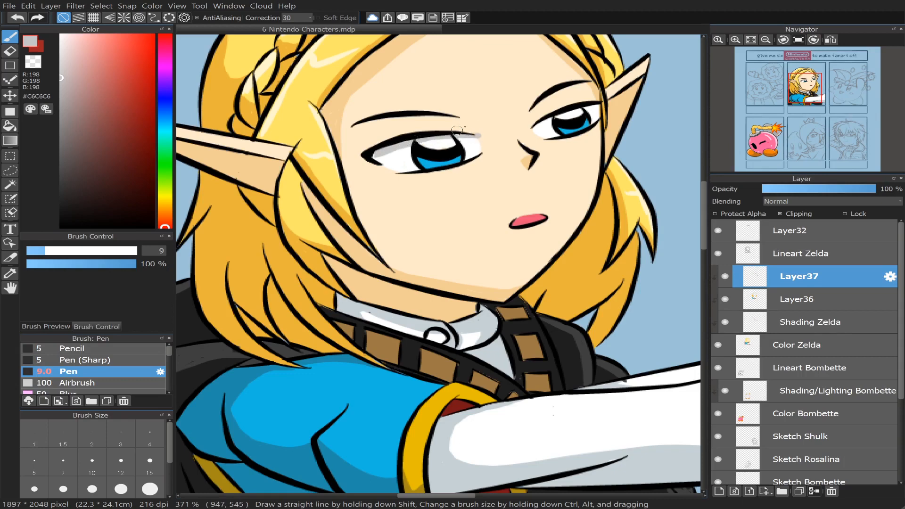
mouse_move(548, 124)
mouse_down()
mouse_move(535, 126)
mouse_move(598, 107)
mouse_up()
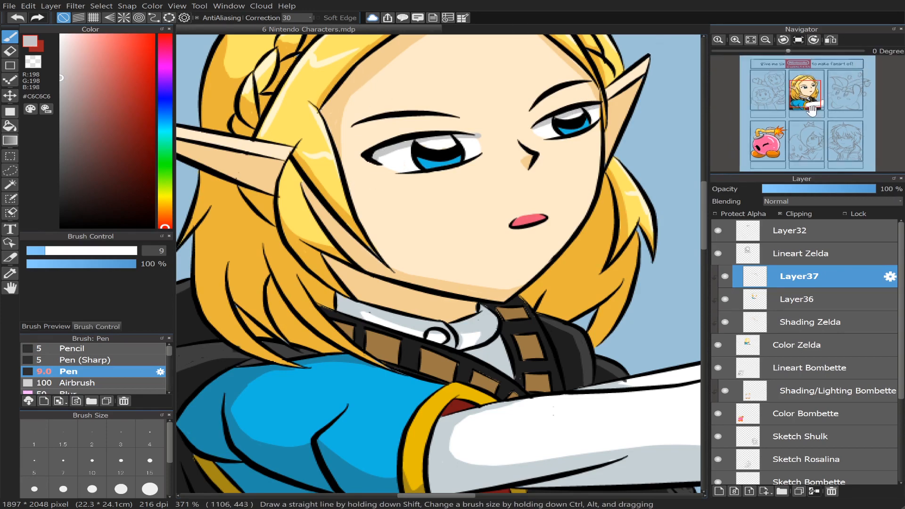
- Turn off clipping on Layer37 and Layer36, merge both into the Shading Zelda layer, and check the merged shading
scroll(813, 105, down, 5)
scroll(812, 105, up, 2)
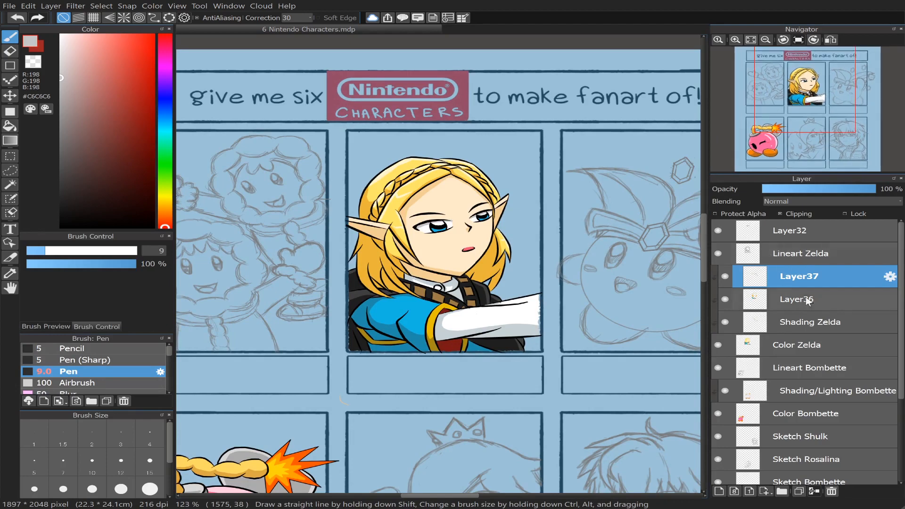
click(728, 277)
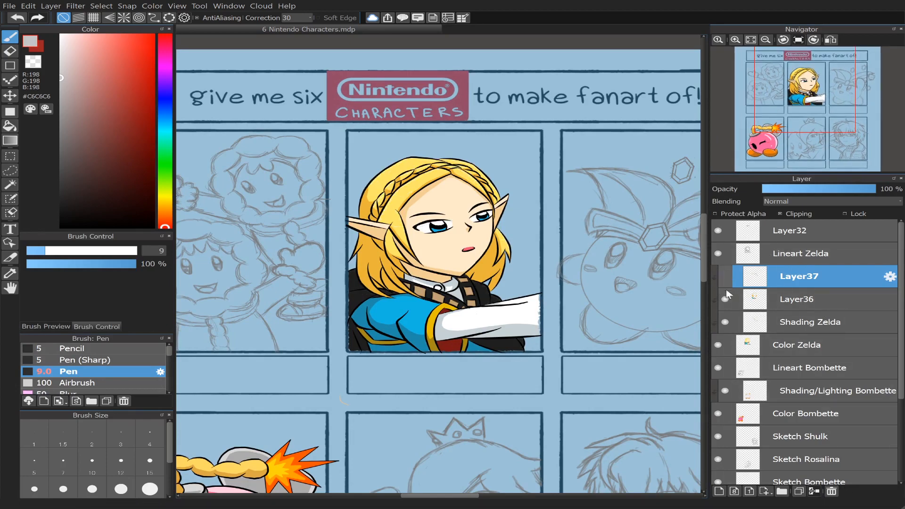
click(729, 274)
click(789, 214)
click(797, 299)
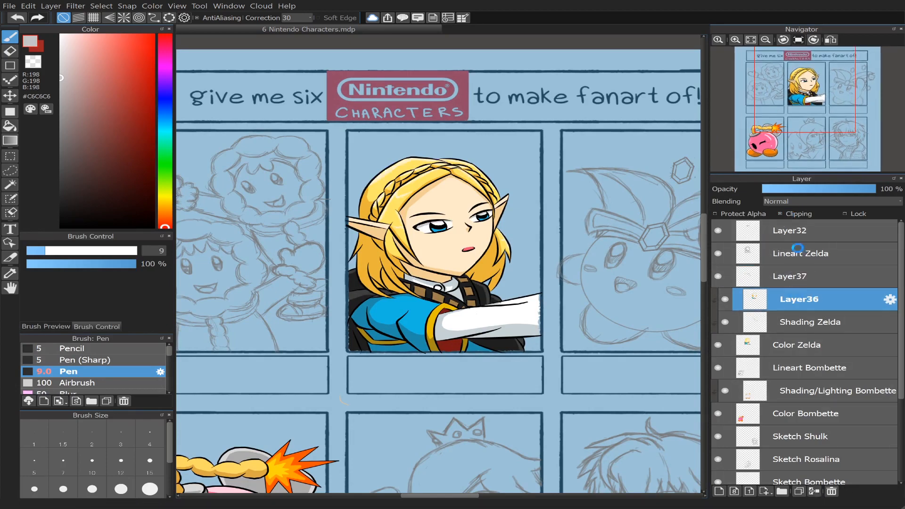
click(792, 214)
click(796, 268)
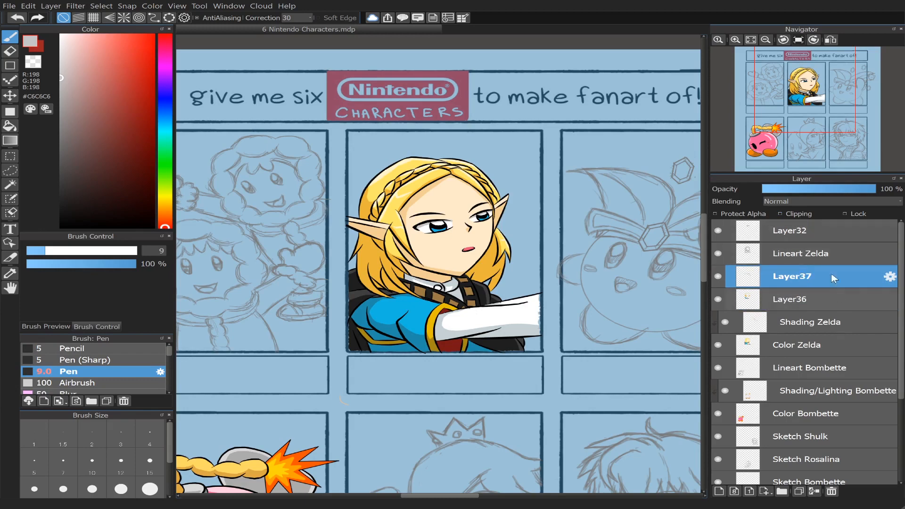
click(815, 491)
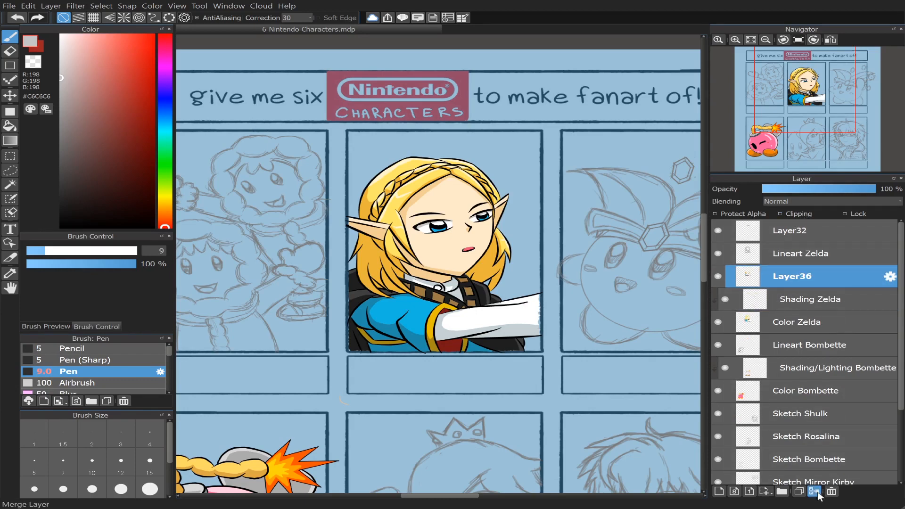
click(814, 491)
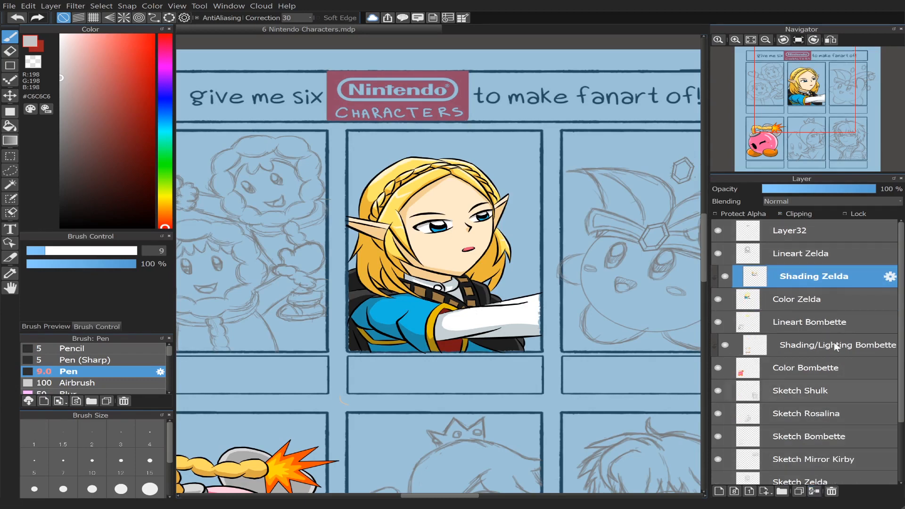
click(726, 276)
click(727, 276)
- Merge Layer32, which holds Zelda's eye and face lines, into the Lineart Zelda layer
mouse_move(788, 99)
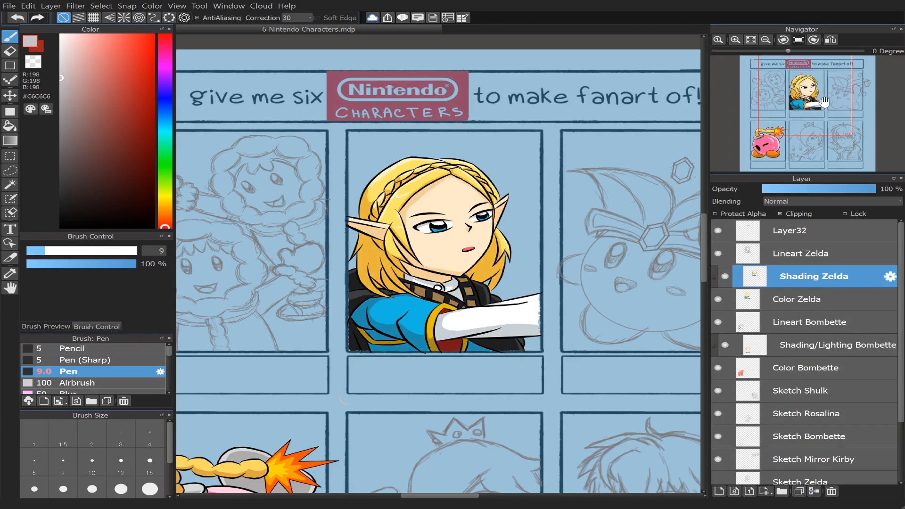
drag(801, 102, 800, 104)
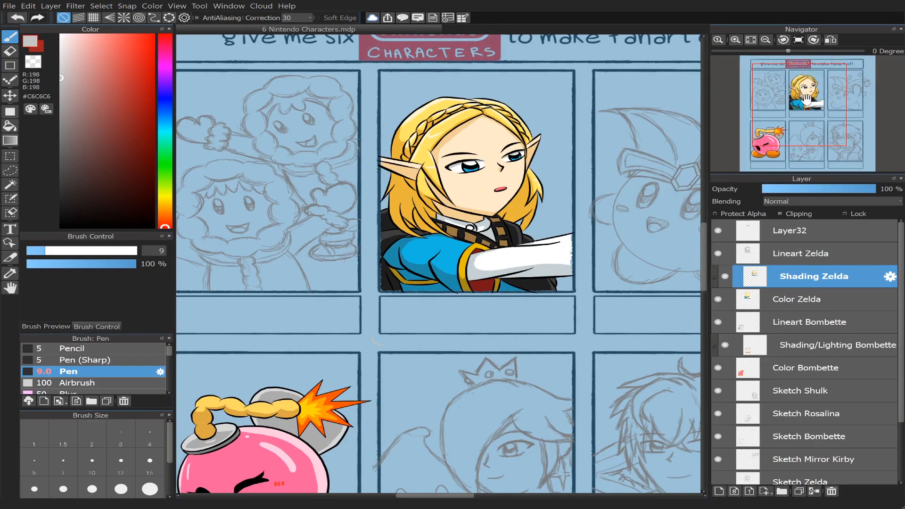
drag(807, 99, 806, 142)
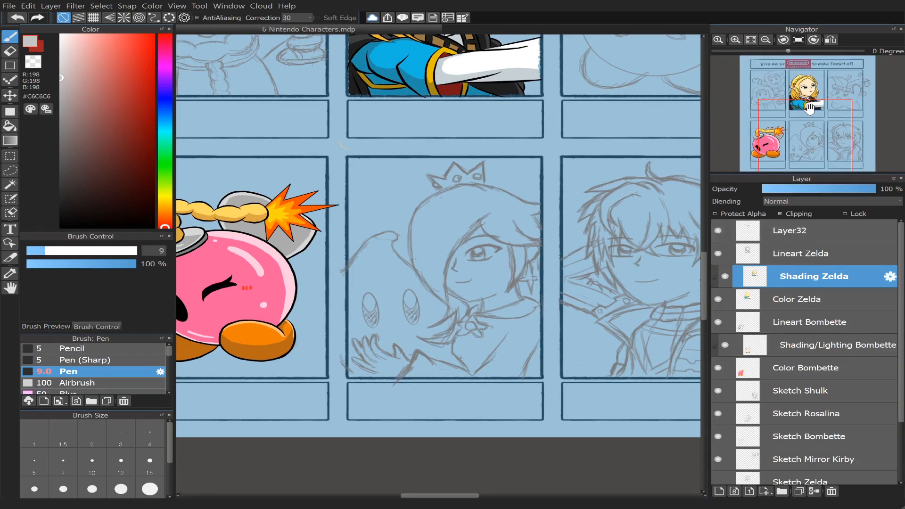
drag(810, 108, 807, 64)
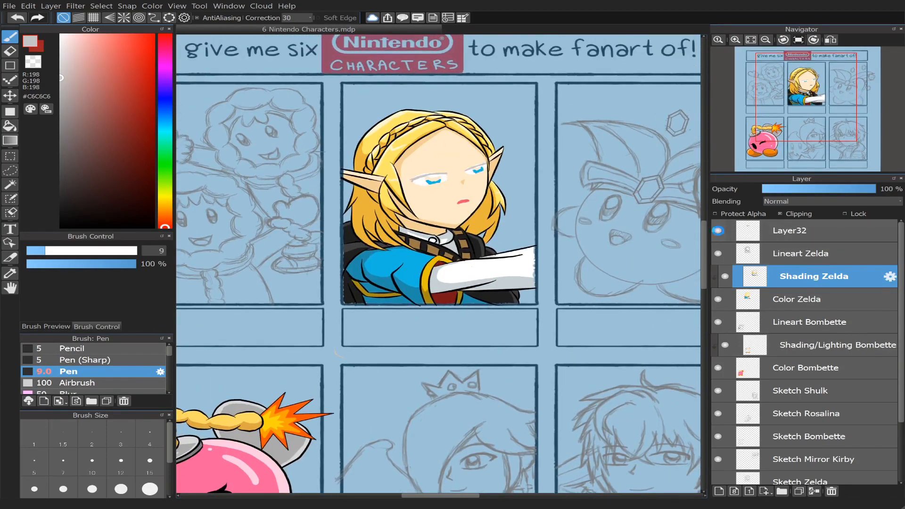
click(718, 230)
click(802, 231)
click(815, 492)
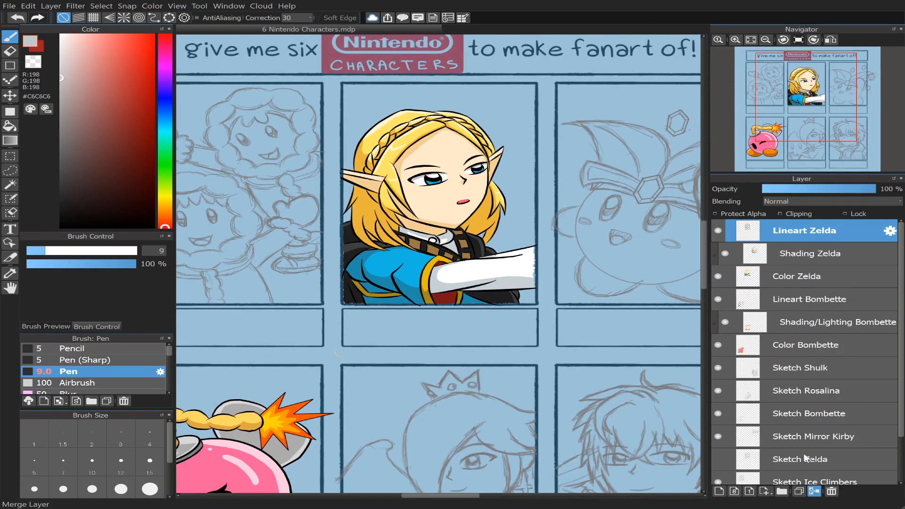
- Lower the opacity of the Sketch Rosalina layer to 41%
click(800, 120)
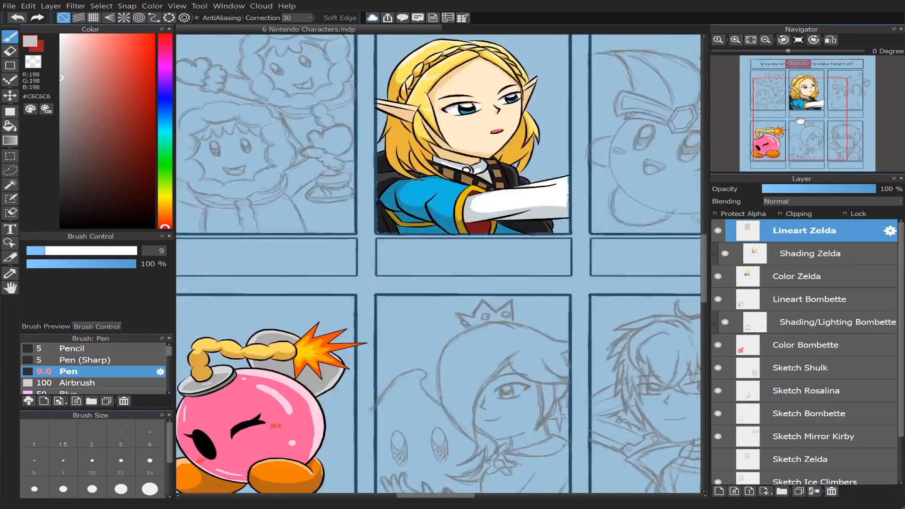
drag(800, 121, 804, 132)
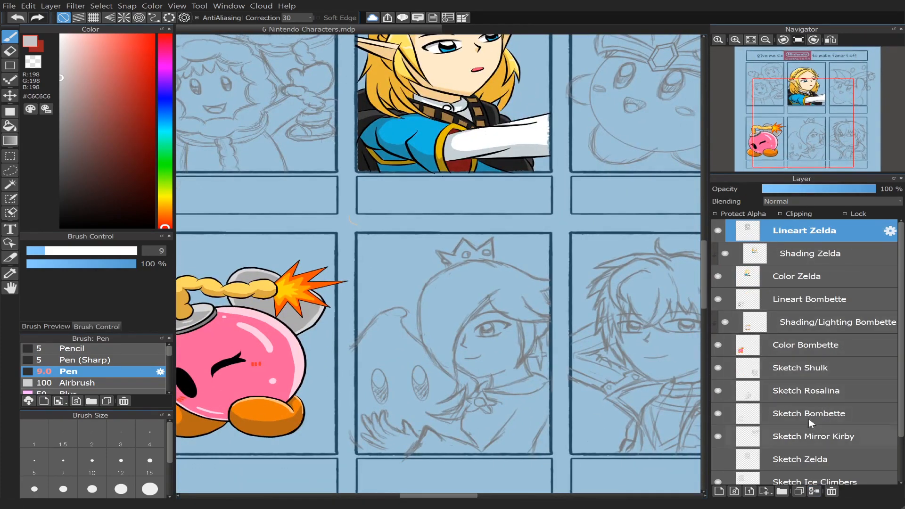
click(808, 391)
click(797, 189)
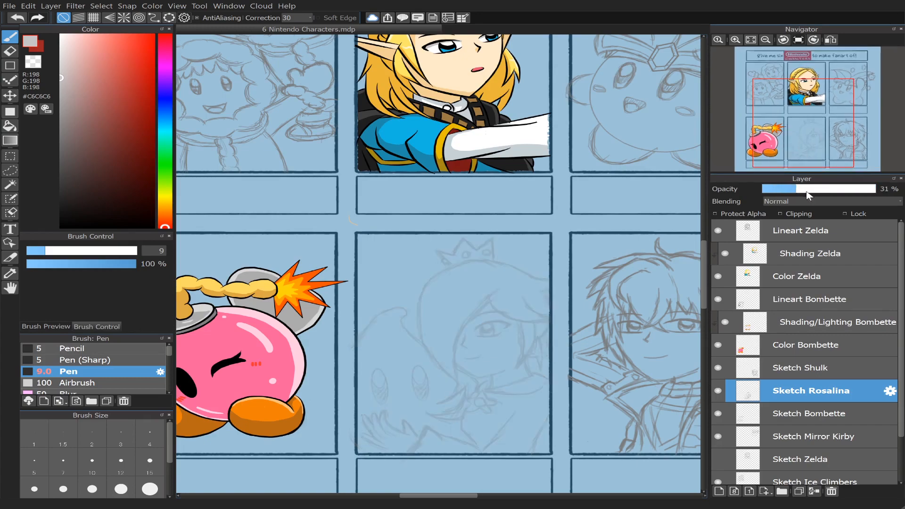
click(808, 195)
scroll(807, 113, up, 2)
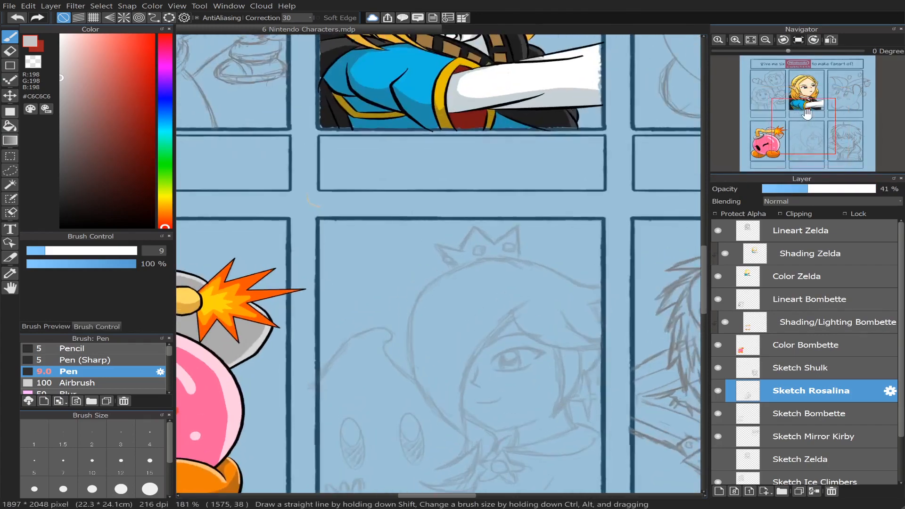
- Set the drawing colour to black (#000000) and choose the Pen (Sharp) brush at size 7
drag(807, 113, 809, 110)
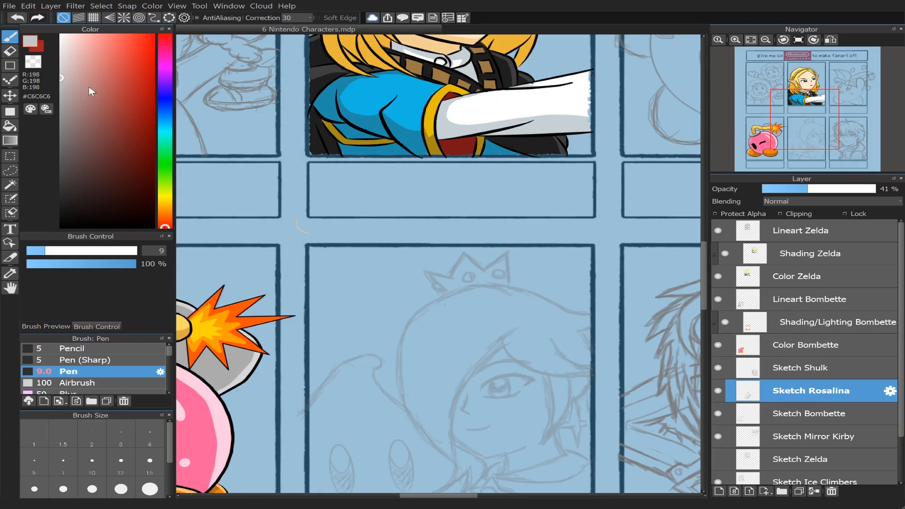
drag(105, 129, 5, 265)
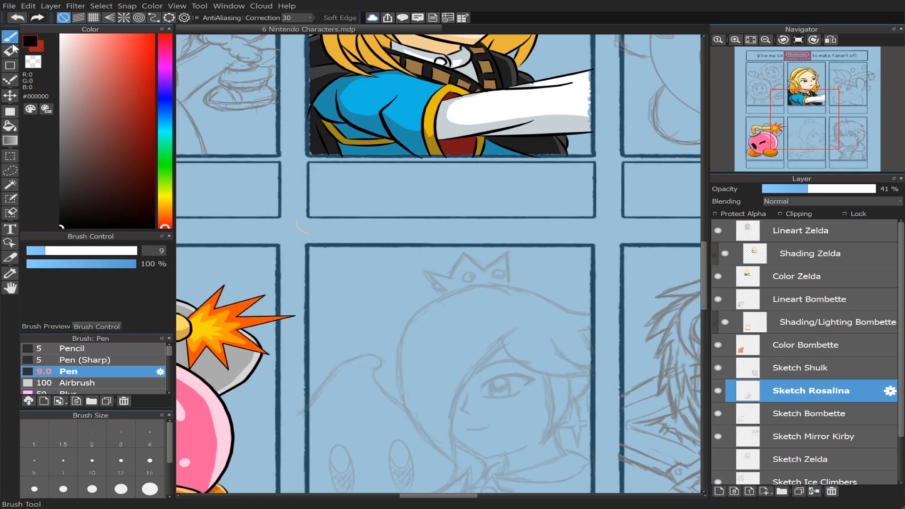
click(109, 361)
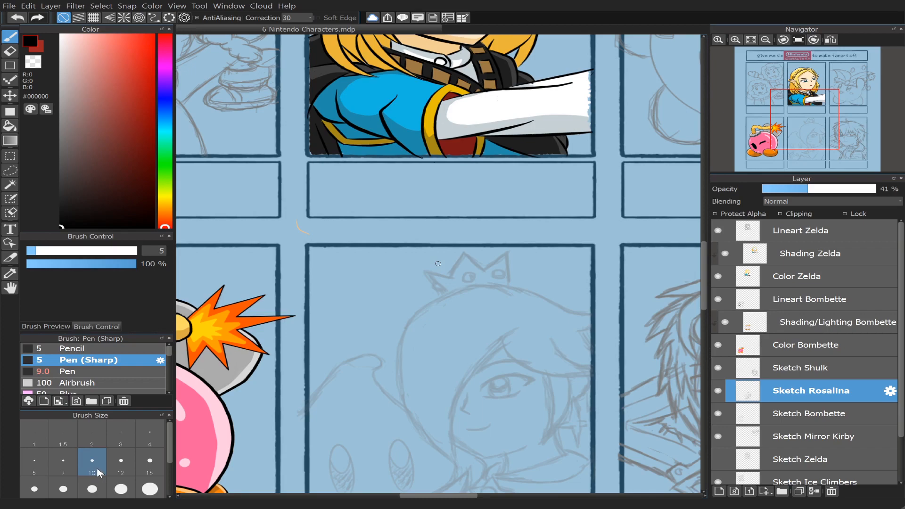
drag(806, 127, 806, 150)
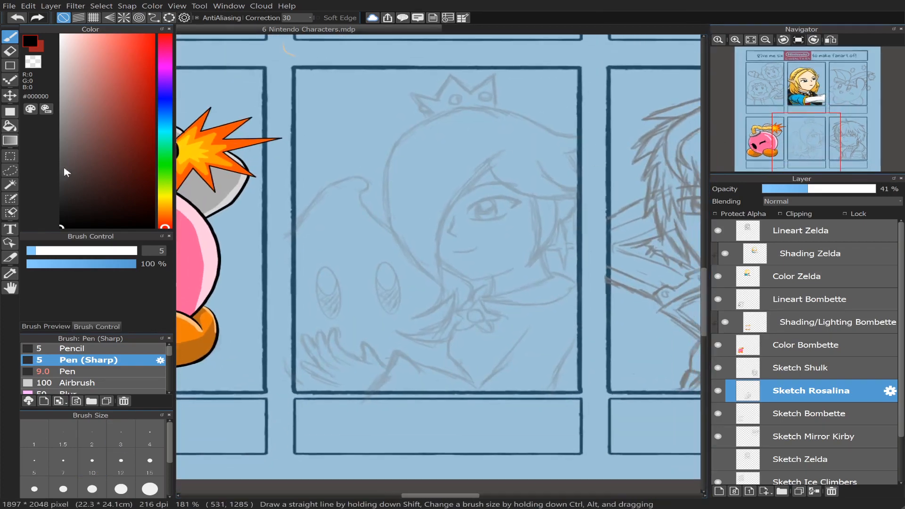
click(61, 464)
- Add a new layer above Lineart Zelda and name it Lineart Rosalina
click(817, 236)
click(719, 492)
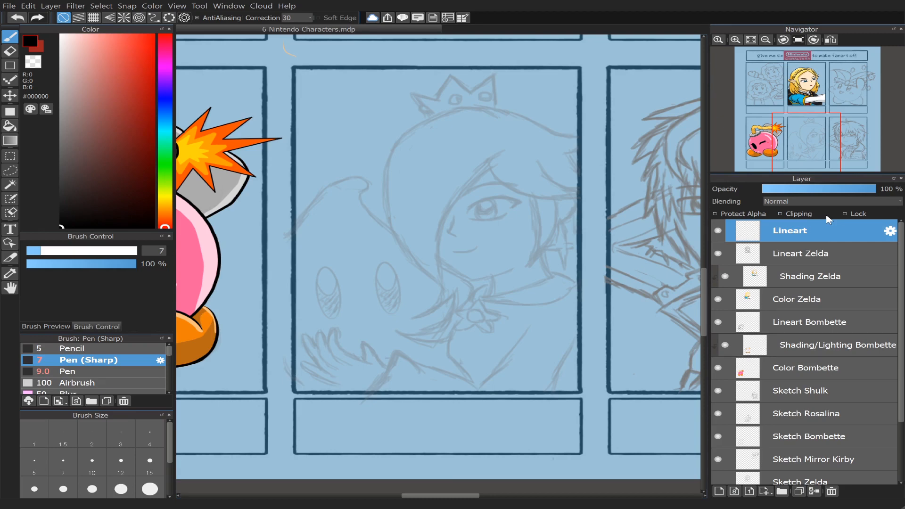
key(Return)
- Ink the long curved edge of Rosalina's hair along the near side of her face with the pen at size 10, redoing imperfect strokes
scroll(806, 116, up, 3)
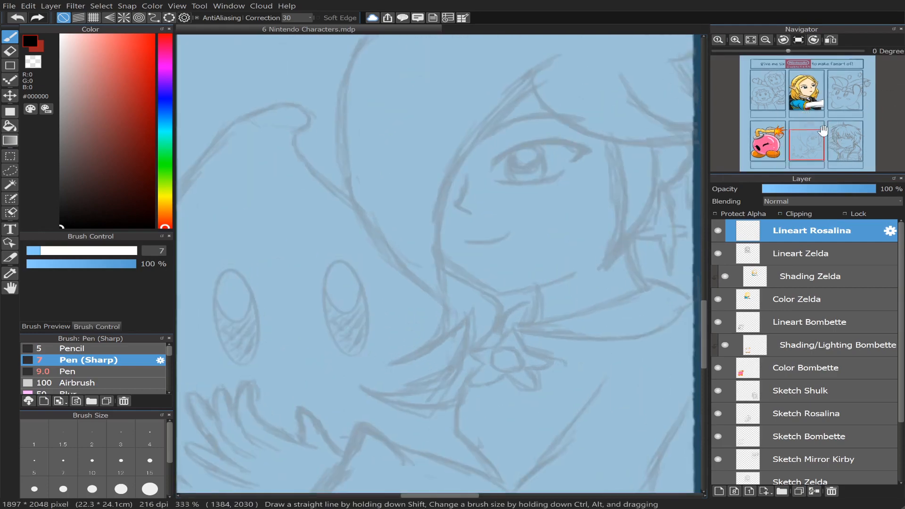
scroll(823, 131, down, 3)
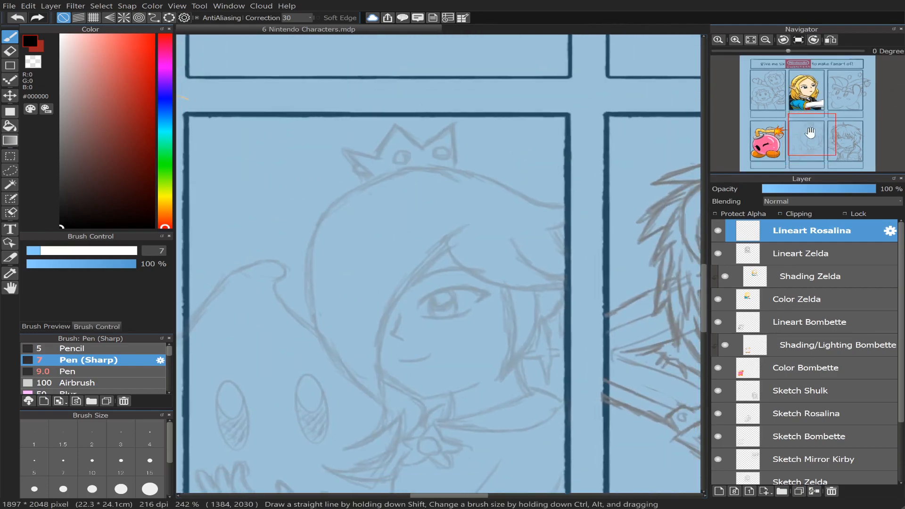
scroll(810, 133, up, 2)
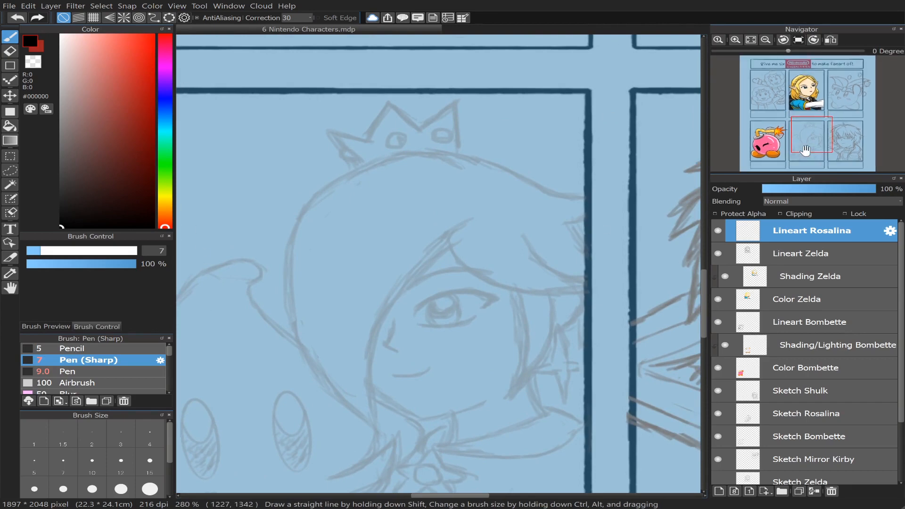
drag(810, 133, 806, 136)
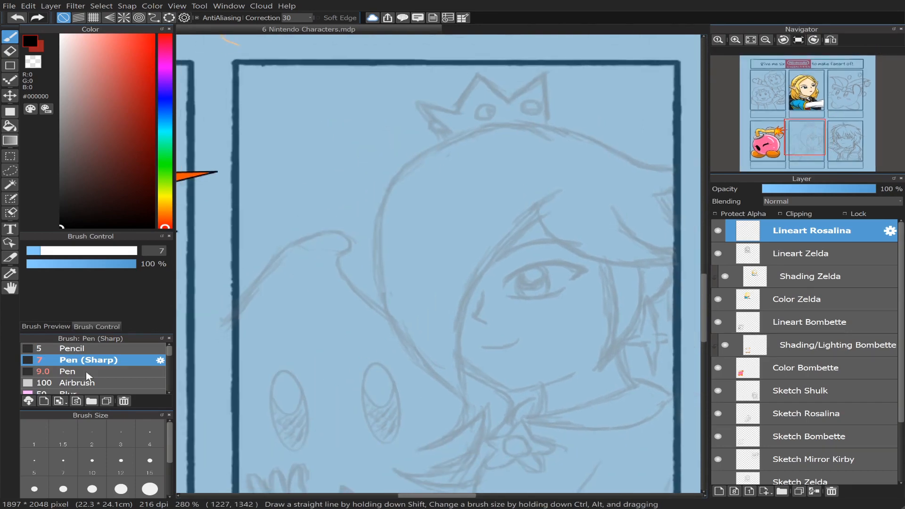
click(95, 465)
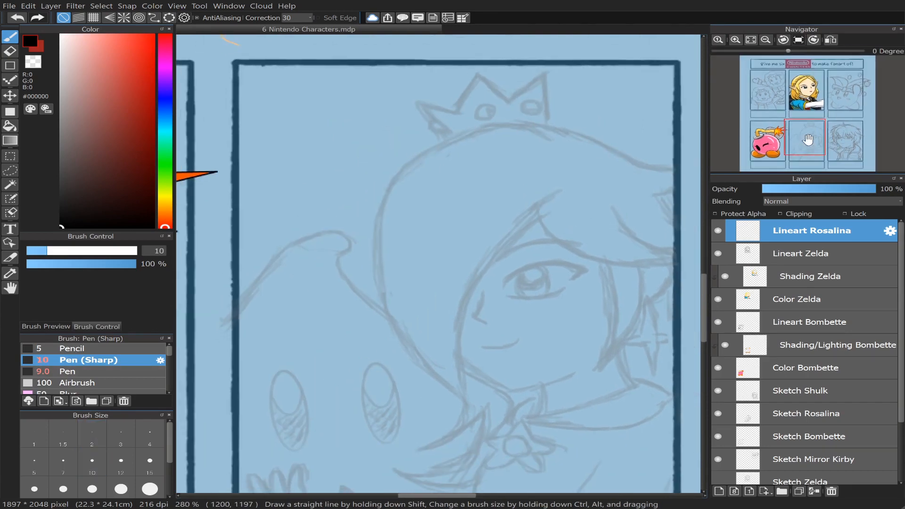
drag(808, 140, 806, 141)
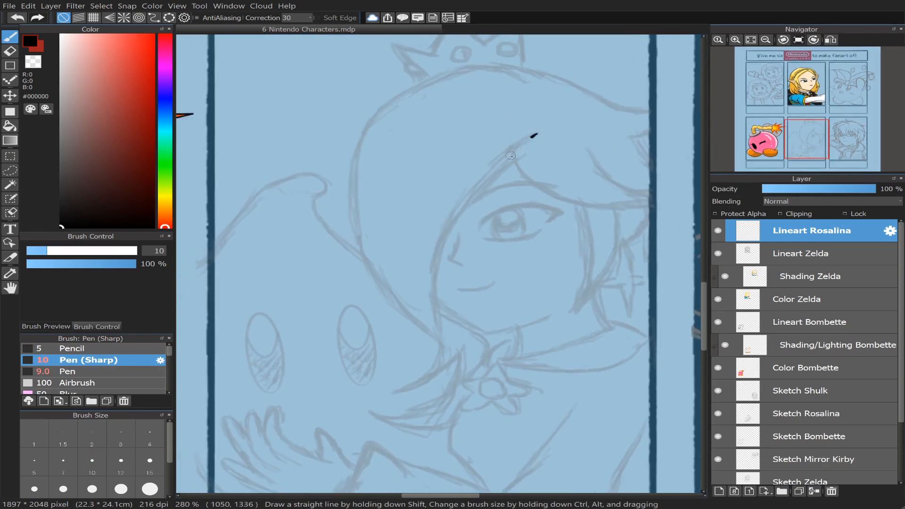
mouse_move(511, 156)
mouse_down()
mouse_move(447, 264)
mouse_move(445, 325)
mouse_up()
key(ctrl+z)
mouse_move(532, 137)
mouse_down()
mouse_move(463, 218)
mouse_move(445, 368)
mouse_up()
key(ctrl+z)
mouse_move(535, 137)
mouse_down()
mouse_move(429, 280)
mouse_move(465, 392)
mouse_up()
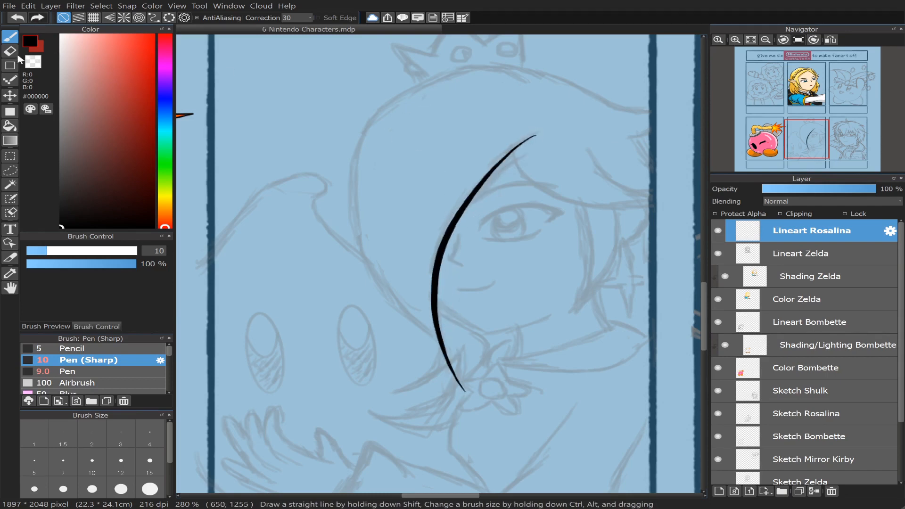
- Erase the lower tip of the curved hair line with the eraser at size 22
click(11, 51)
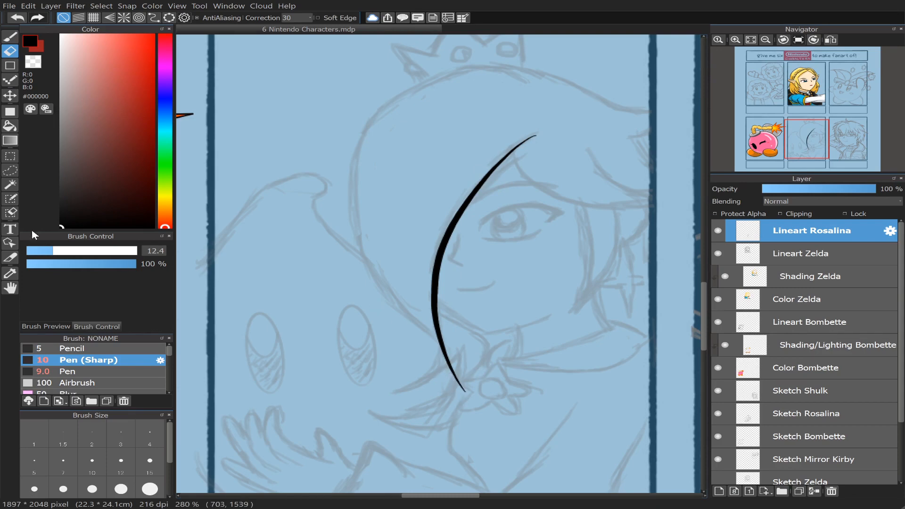
click(75, 251)
drag(464, 392, 429, 345)
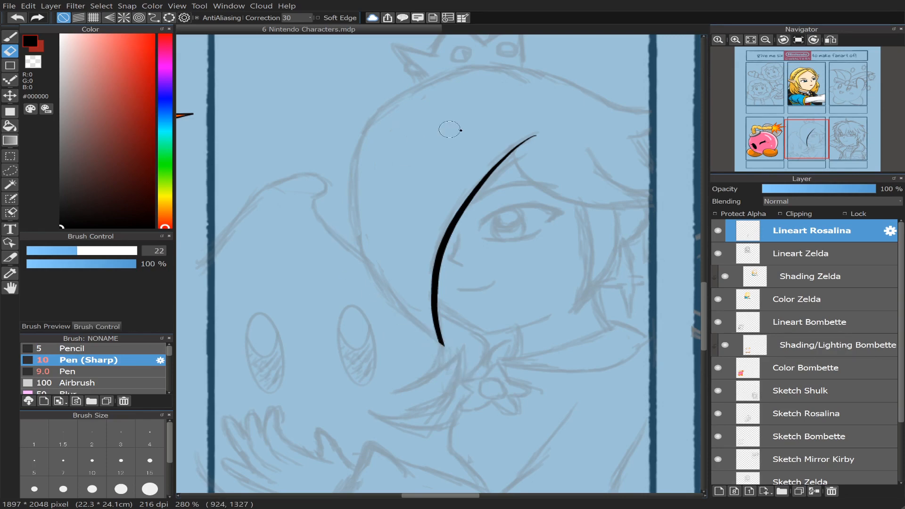
- Ink the fringe line sweeping across Rosalina's forehead and erase the end that overruns the panel border
click(10, 37)
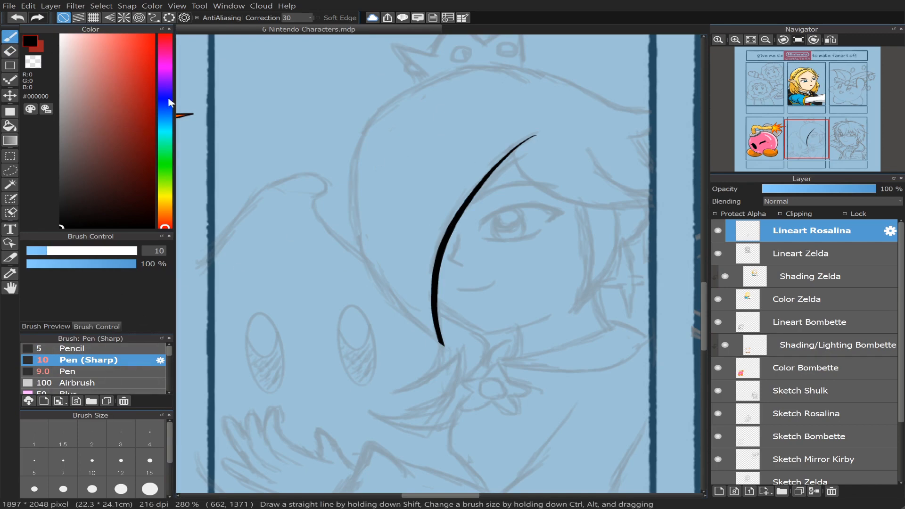
mouse_move(514, 153)
mouse_down()
mouse_move(542, 185)
mouse_move(613, 205)
mouse_up()
key(ctrl+z)
mouse_move(512, 154)
mouse_down()
mouse_move(559, 199)
mouse_move(667, 204)
mouse_up()
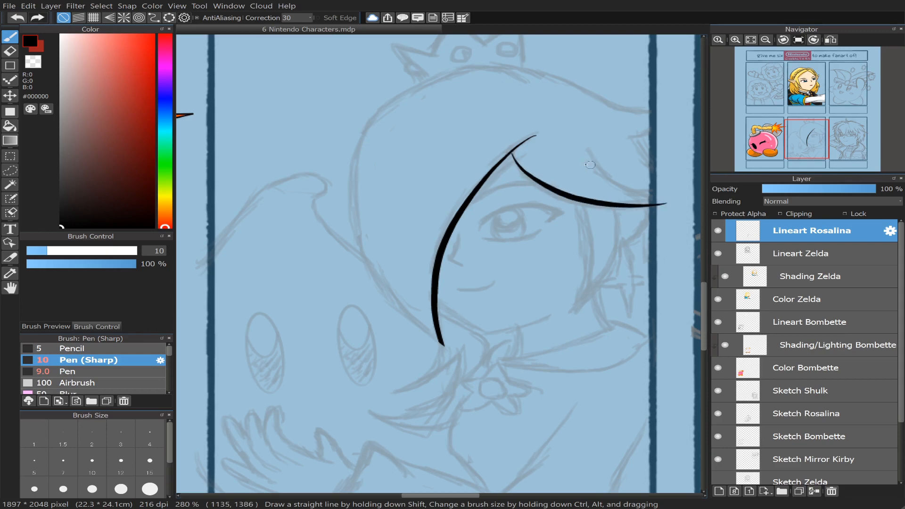
click(10, 51)
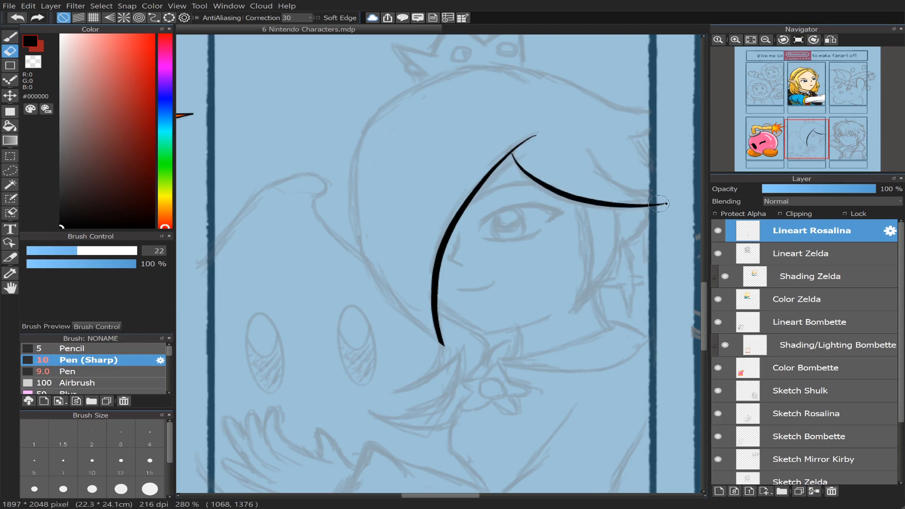
drag(669, 203, 656, 205)
- Ink the second fringe strand above the forehead line with the pen at size 7, redoing imperfect strokes
mouse_move(830, 71)
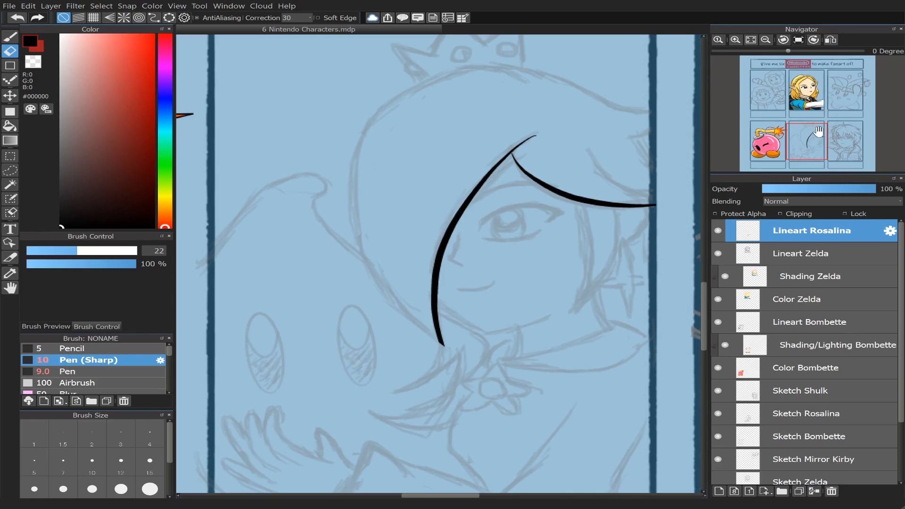
drag(819, 132, 827, 130)
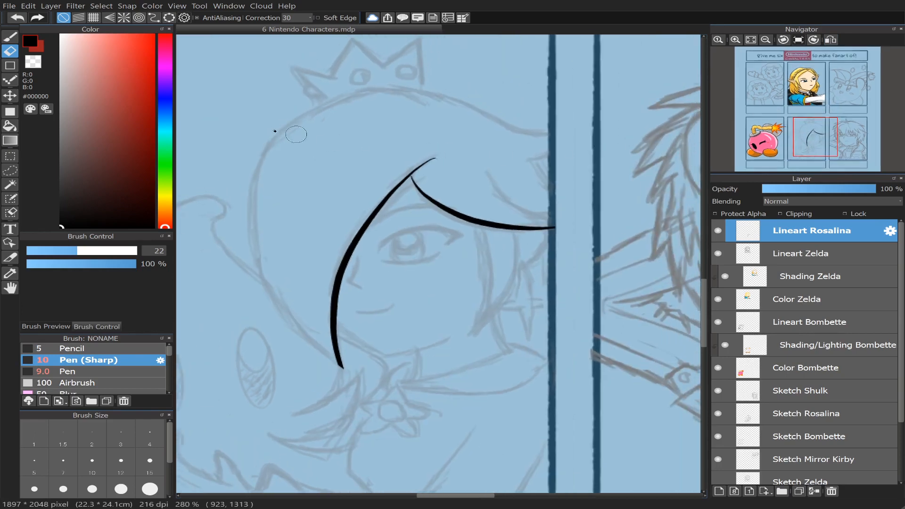
key(b)
click(63, 461)
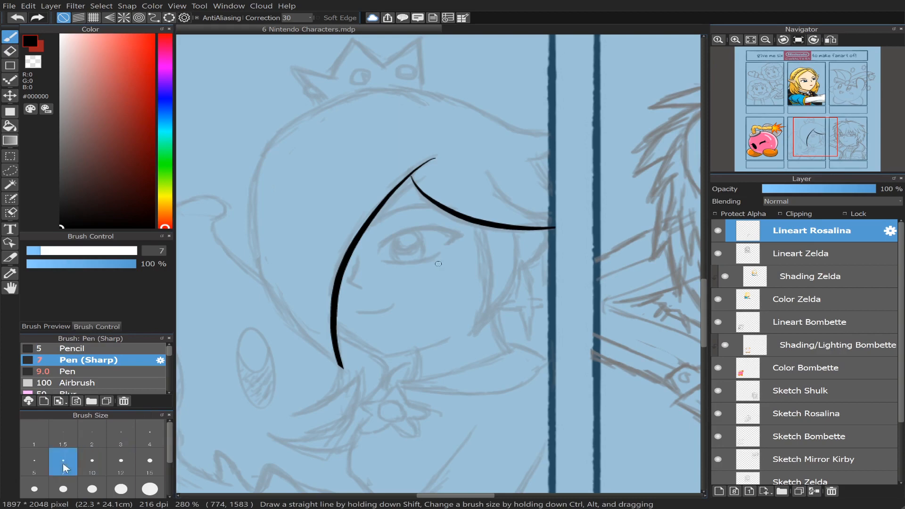
drag(486, 171, 579, 213)
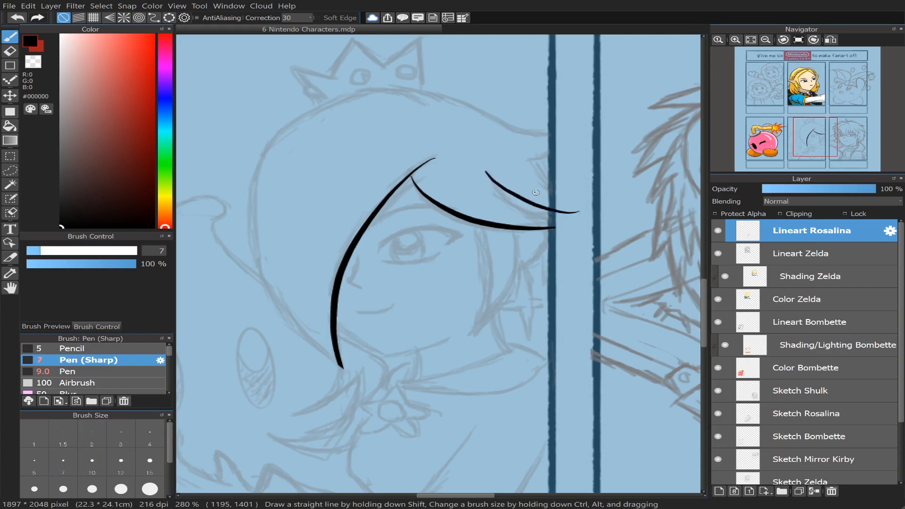
key(ctrl+z)
mouse_move(487, 172)
mouse_down()
mouse_move(524, 205)
mouse_move(583, 217)
mouse_up()
key(ctrl+z)
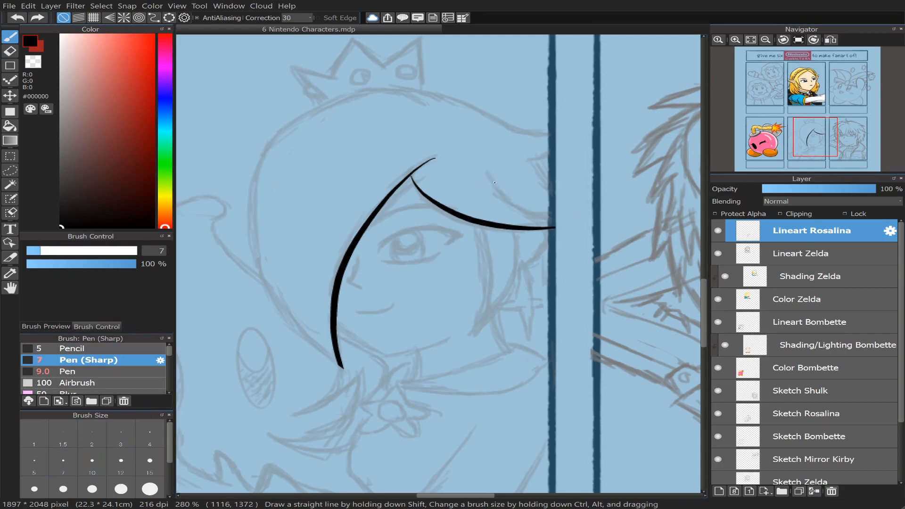
mouse_move(486, 171)
mouse_down()
mouse_move(517, 208)
mouse_move(580, 215)
mouse_up()
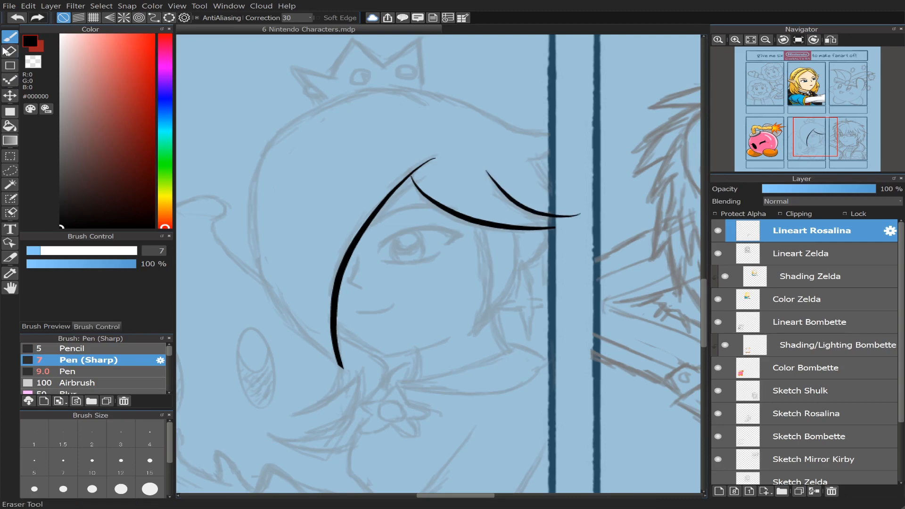
- Ink two short hair strands meeting near the panel's right border, the upper at pen size 10 and the lower at size 7
click(92, 460)
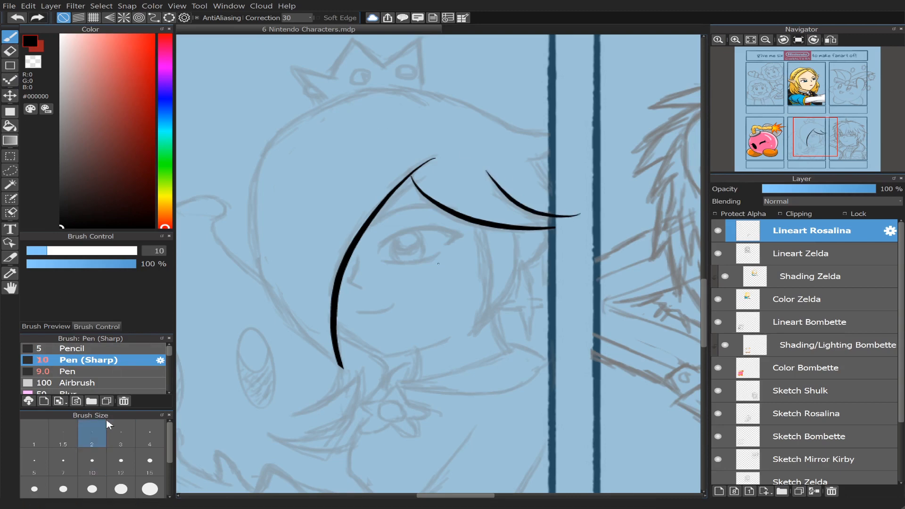
mouse_move(543, 158)
mouse_down()
mouse_move(568, 143)
mouse_move(570, 151)
mouse_up()
key(ctrl+z)
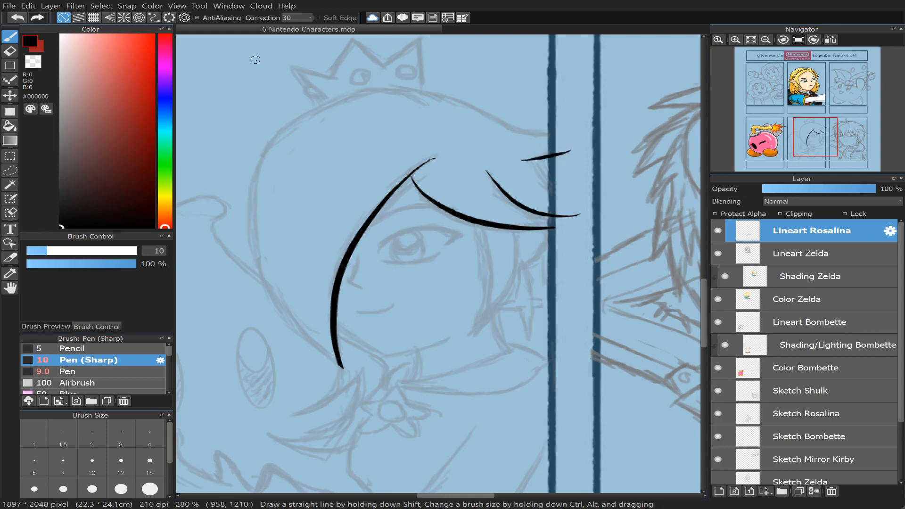
click(59, 471)
drag(536, 162, 576, 189)
key(ctrl+z)
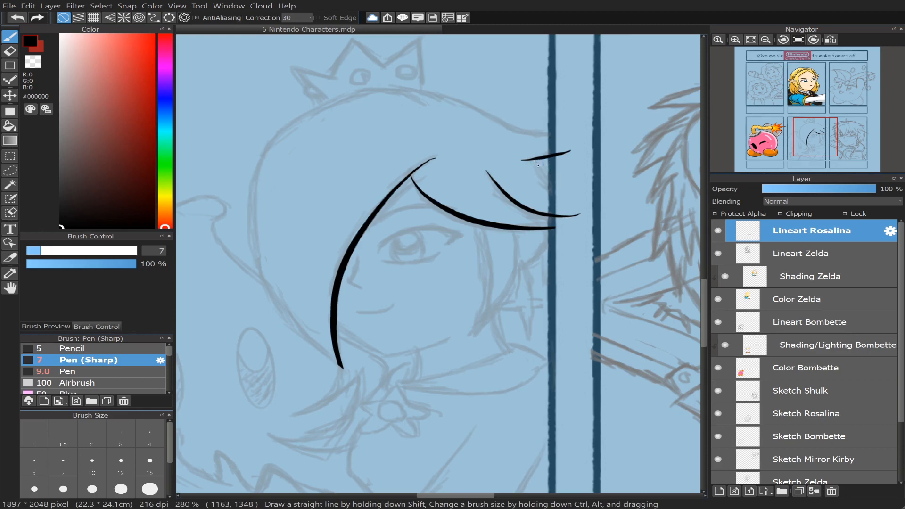
drag(536, 161, 566, 187)
- Erase the fringe strand ends that overrun the panel's right border with the eraser at size 22
key(e)
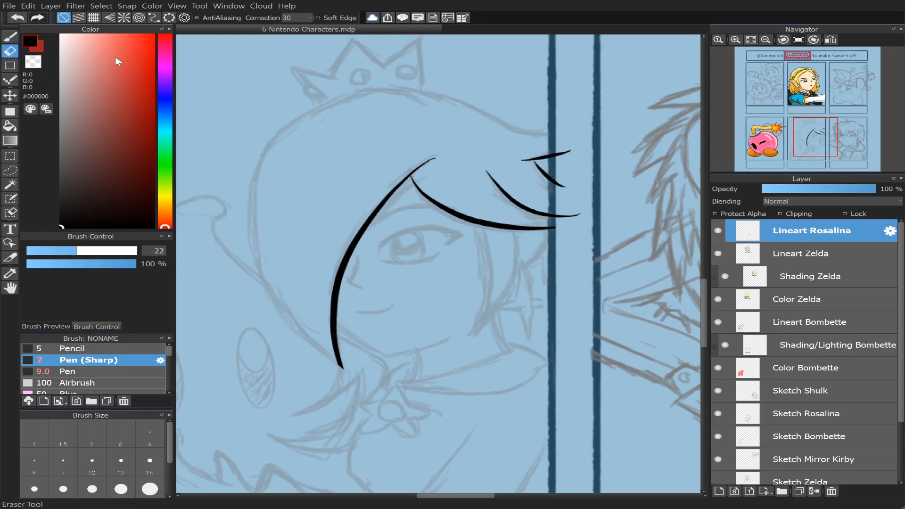
mouse_move(580, 149)
mouse_down()
mouse_move(570, 145)
mouse_move(575, 198)
mouse_move(561, 211)
mouse_up()
mouse_move(566, 151)
mouse_down()
mouse_move(571, 177)
mouse_move(560, 149)
mouse_move(580, 209)
mouse_move(564, 209)
mouse_move(559, 228)
mouse_up()
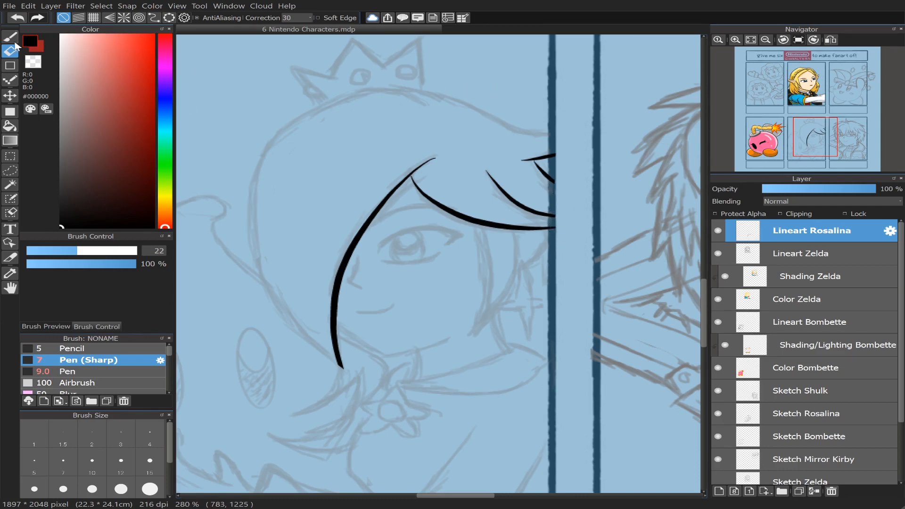
- Ink the long outer curve of Rosalina's hair from the lower tip up past the crown with the pen at size 10
click(11, 38)
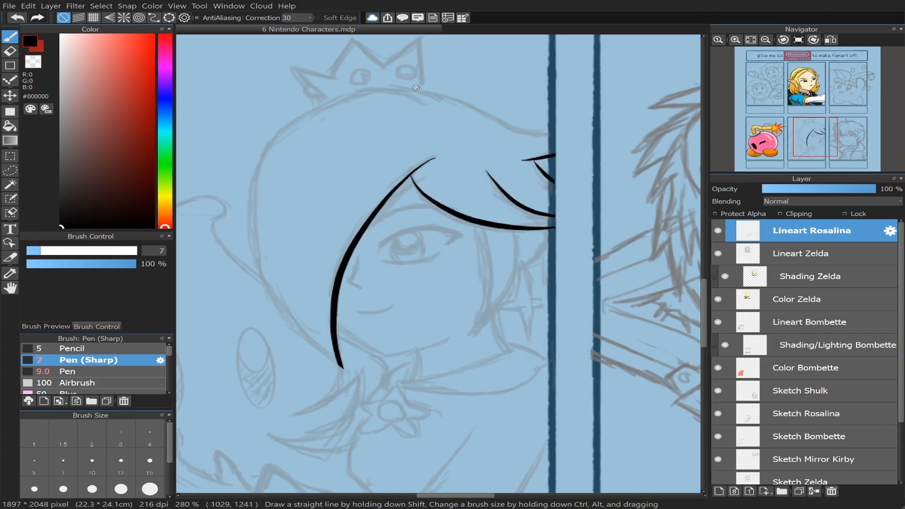
mouse_move(801, 58)
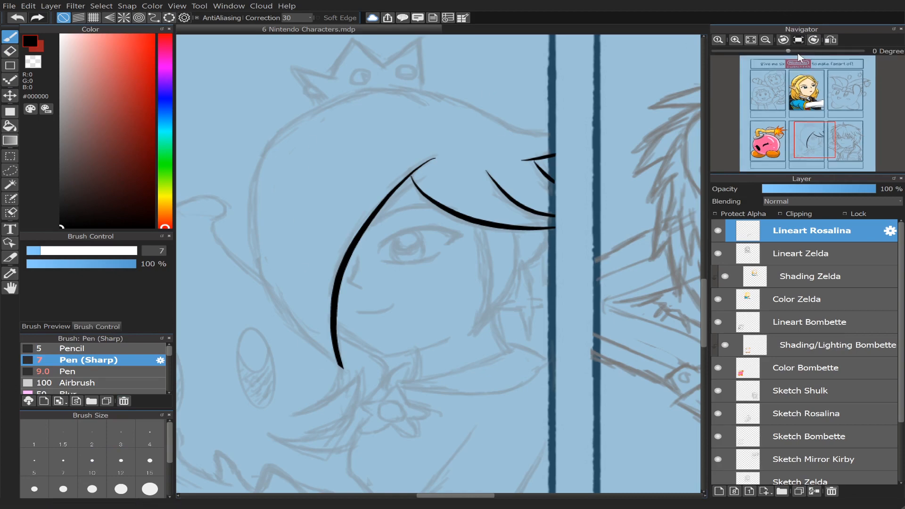
drag(790, 52, 808, 52)
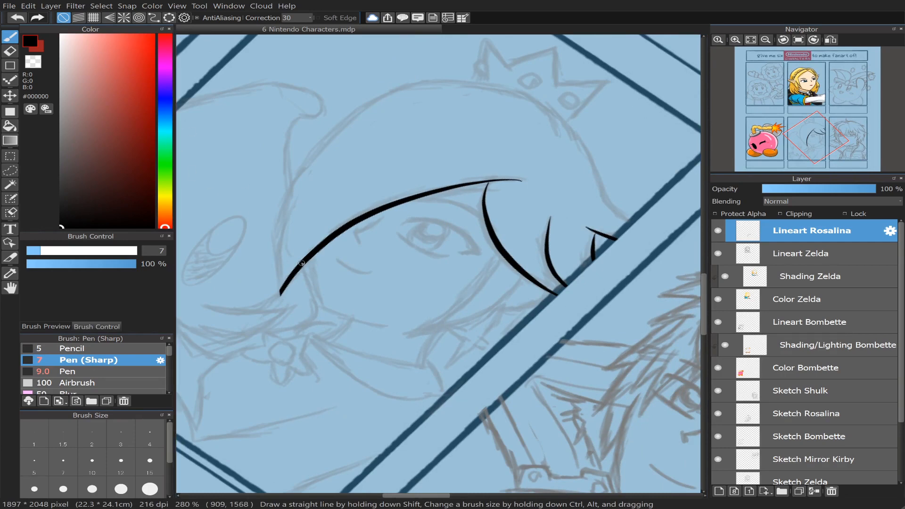
mouse_move(281, 289)
mouse_down()
mouse_move(395, 105)
mouse_move(507, 65)
mouse_up()
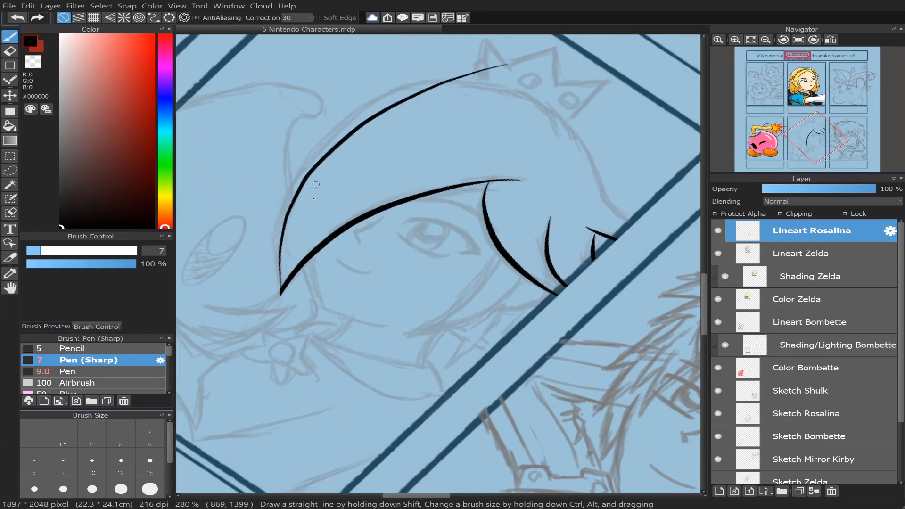
key(ctrl+z)
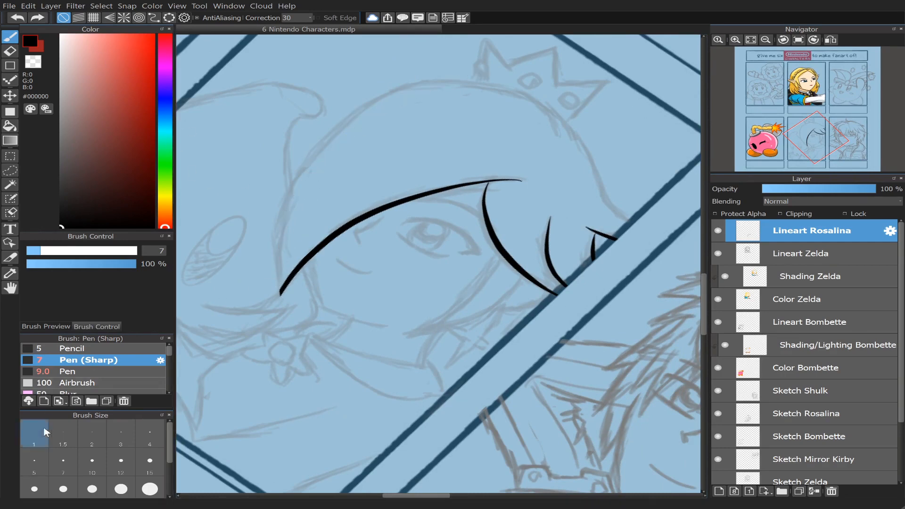
click(92, 462)
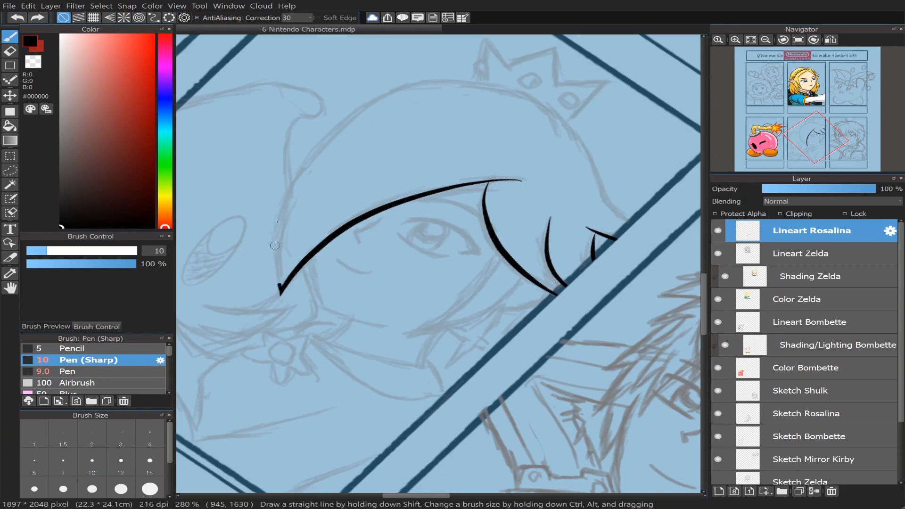
mouse_move(280, 292)
mouse_down()
mouse_move(424, 78)
mouse_move(522, 35)
mouse_up()
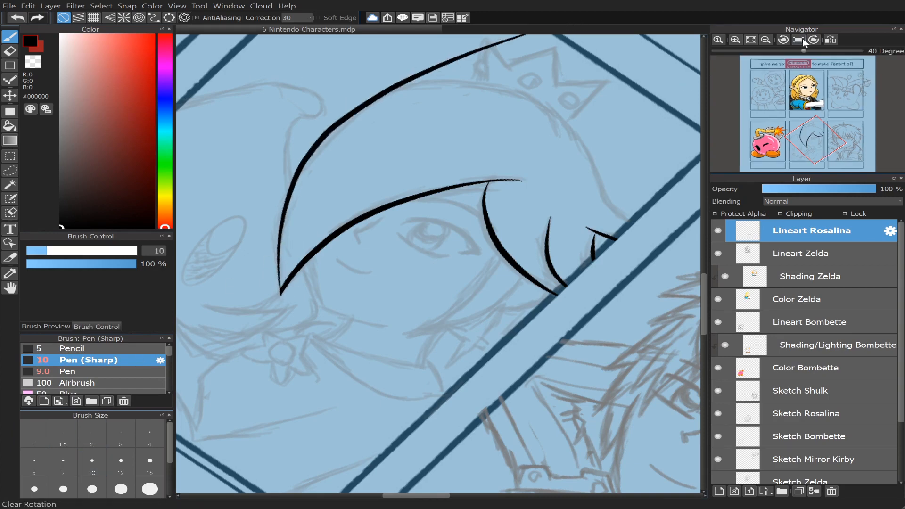
- Ink the curve over the top of Rosalina's head from the outer hair line to beneath the crown, redoing the first stroke
click(799, 39)
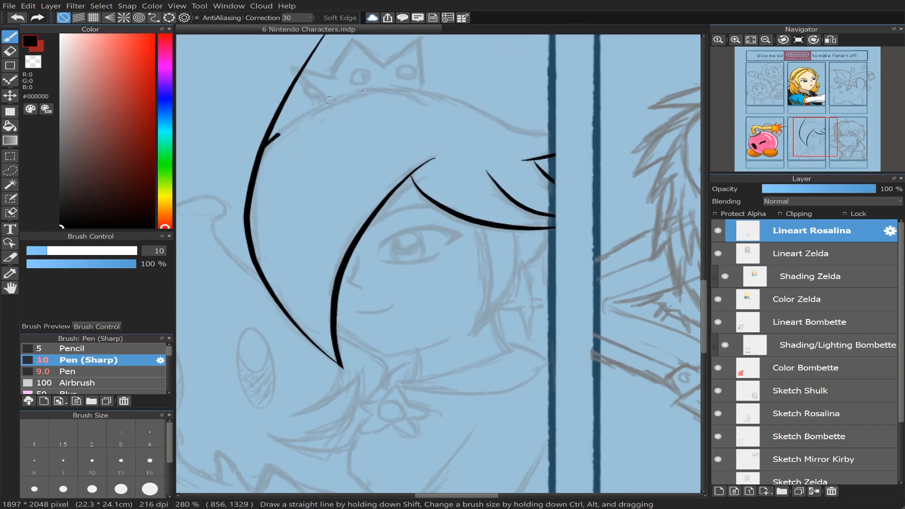
drag(363, 91, 436, 77)
key(ctrl+z)
mouse_move(263, 151)
mouse_down()
mouse_move(282, 128)
mouse_move(370, 89)
mouse_move(450, 94)
mouse_up()
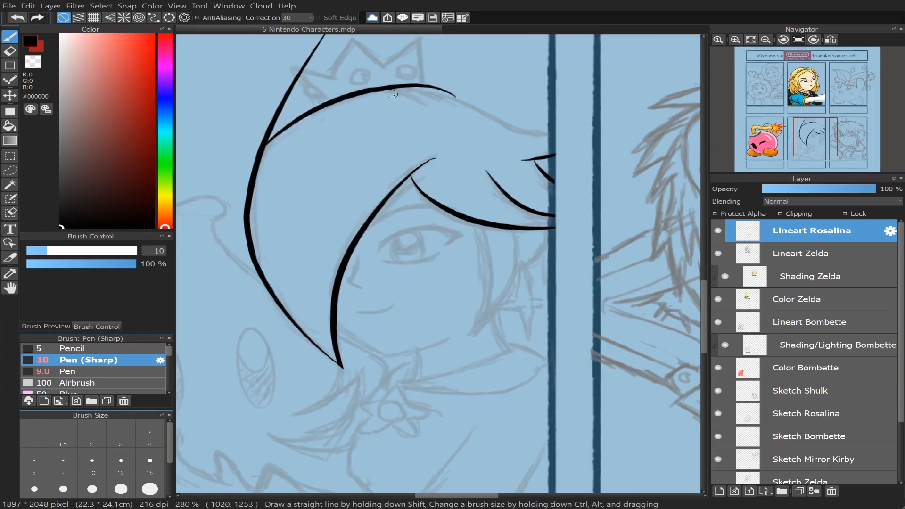
- Ink a short strand branching down from the head curve beneath the crown with the pen at size 7, redoing imperfect strokes
drag(375, 88, 425, 105)
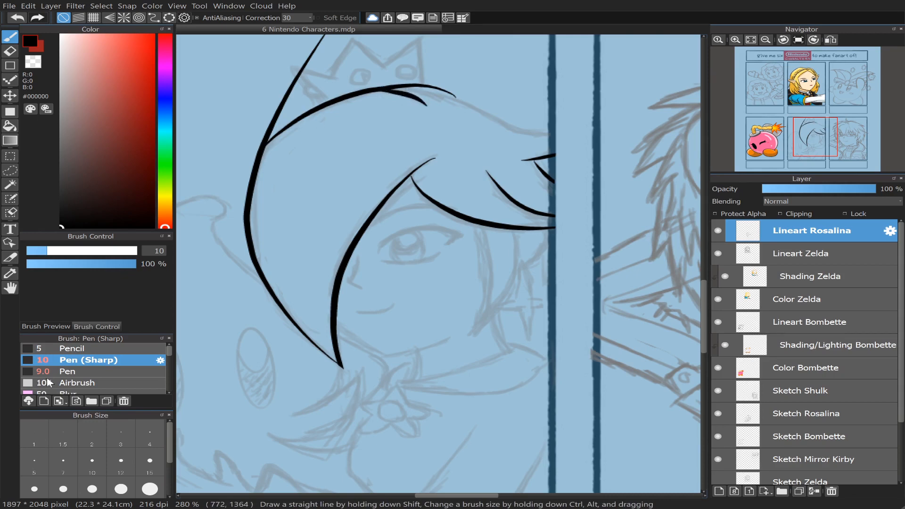
key(ctrl+z)
click(62, 461)
drag(361, 94, 422, 106)
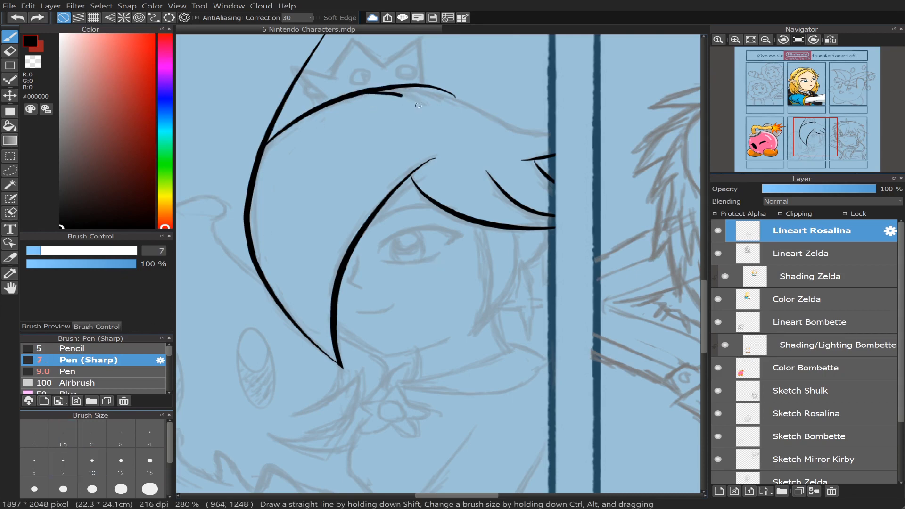
key(ctrl+z)
drag(373, 89, 422, 104)
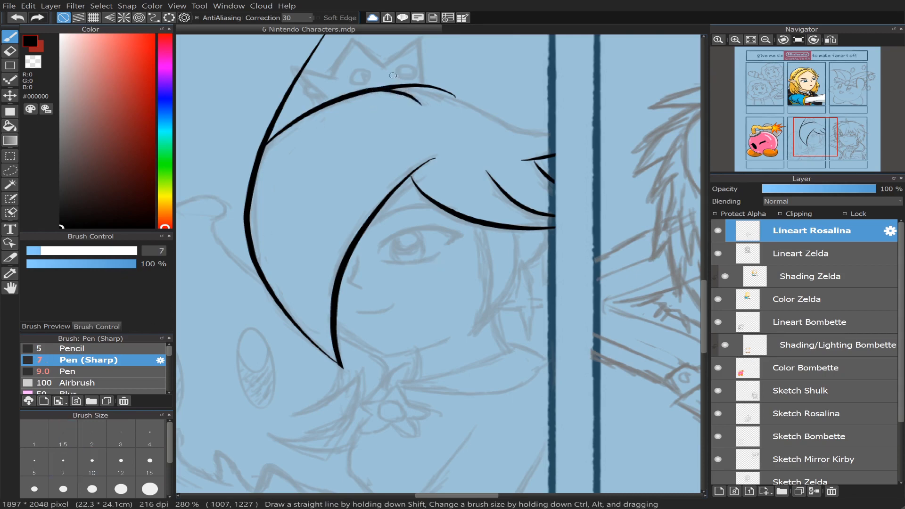
- Erase the excess end of the head curve beyond the short strand with the eraser at size 22
key(e)
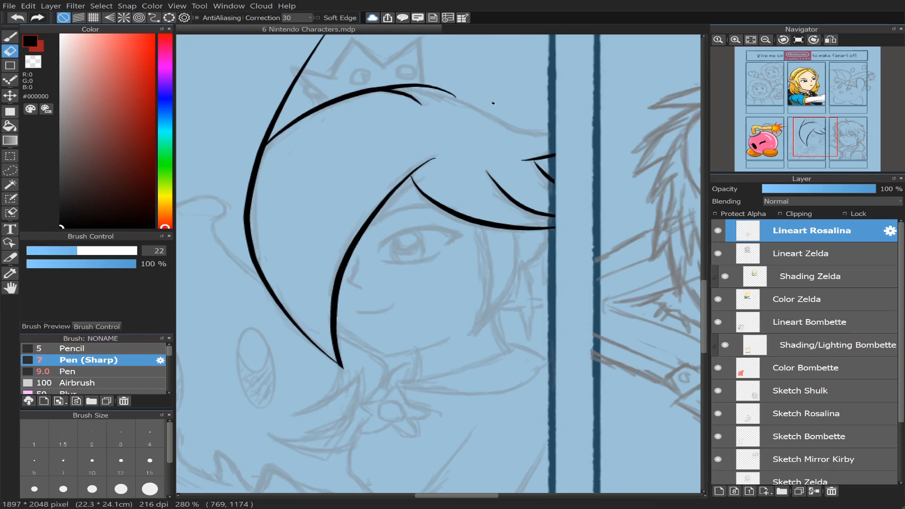
drag(435, 88, 454, 96)
mouse_move(399, 80)
mouse_down()
mouse_move(451, 90)
mouse_move(390, 84)
mouse_move(431, 86)
mouse_up()
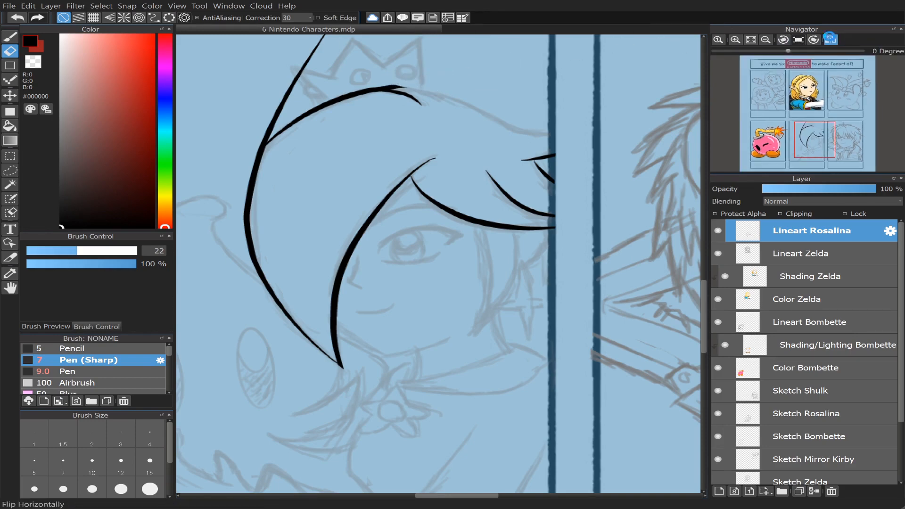
click(831, 40)
drag(468, 85, 502, 83)
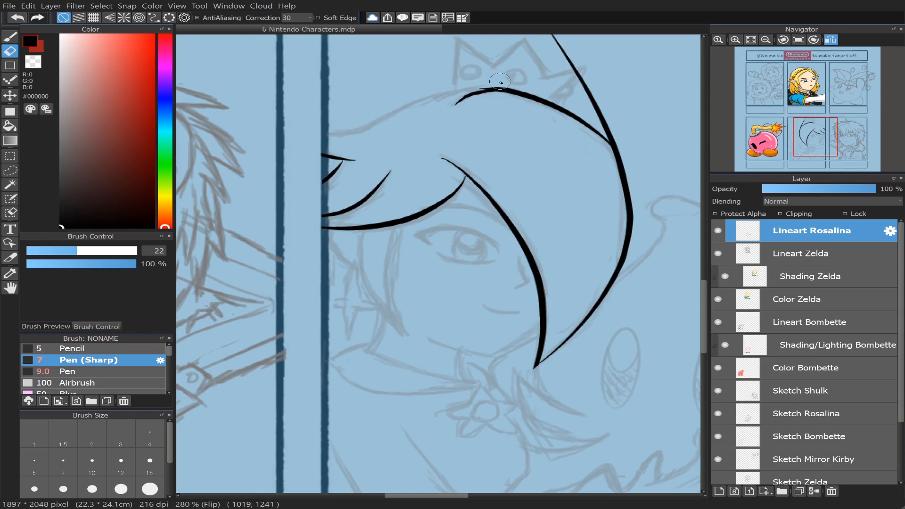
click(831, 40)
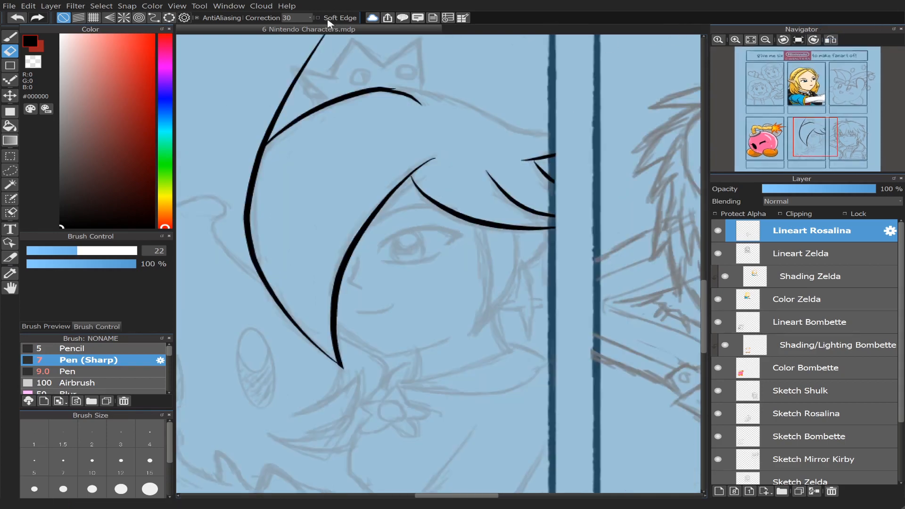
- Ink the upper hair line from beneath the crown to the panel's right border with the pen at size 7, redoing imperfect strokes
key(b)
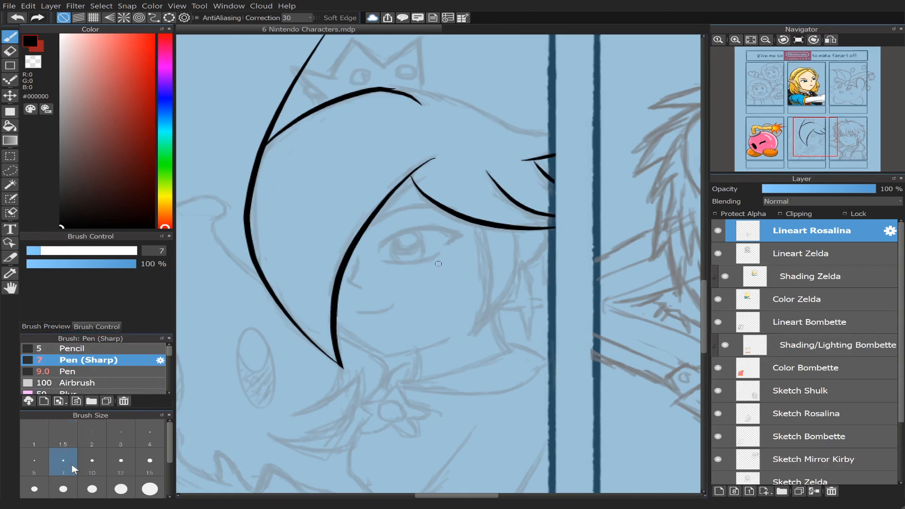
drag(380, 88, 500, 113)
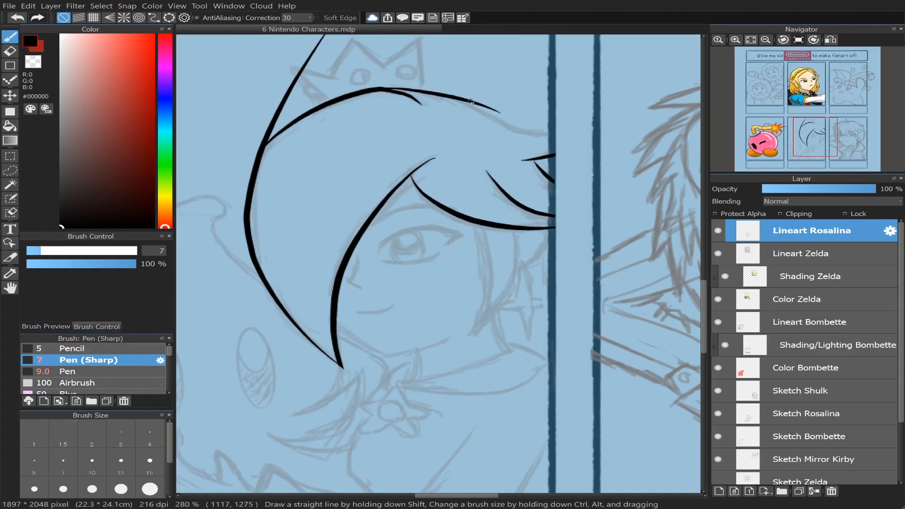
key(ctrl+z)
mouse_move(387, 88)
mouse_down()
mouse_move(459, 100)
mouse_move(517, 136)
mouse_up()
key(ctrl+z)
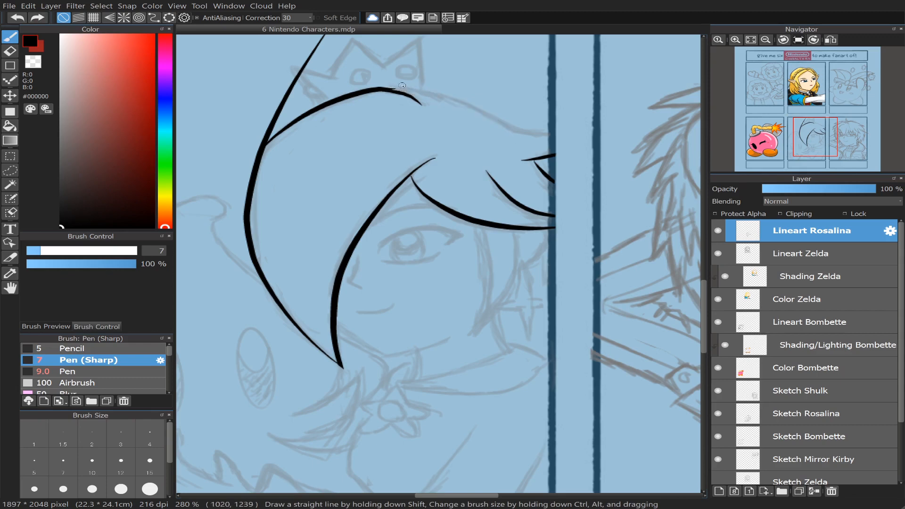
mouse_move(385, 87)
mouse_down()
mouse_move(494, 110)
mouse_move(527, 137)
mouse_move(575, 133)
mouse_up()
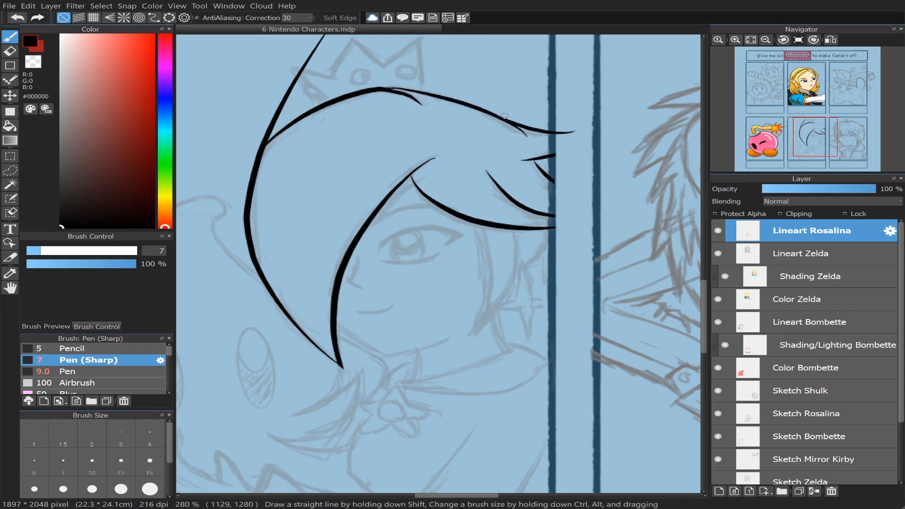
- Erase the upper hair line's overrun past the panel border and its stray spur with the eraser at size 17
click(10, 51)
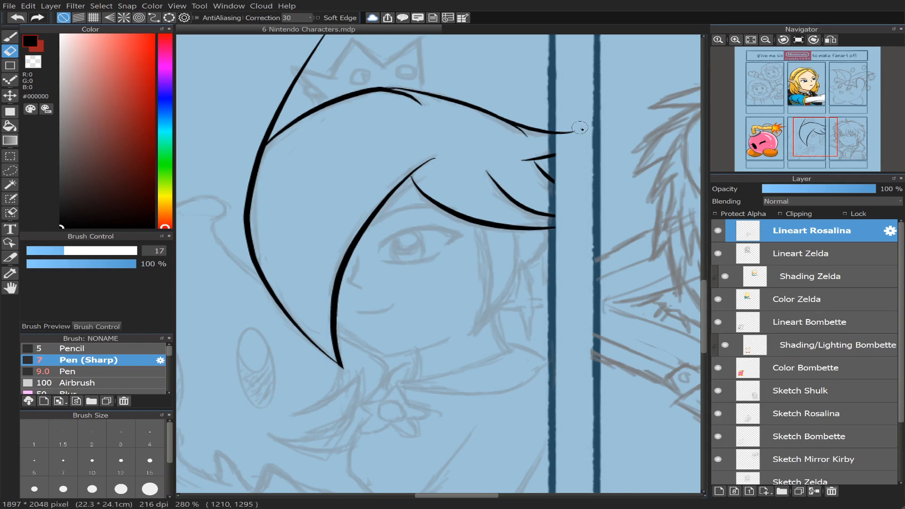
drag(582, 132, 567, 134)
drag(528, 138, 504, 125)
click(10, 36)
mouse_move(378, 89)
mouse_down()
mouse_move(410, 88)
mouse_move(390, 86)
mouse_move(395, 81)
mouse_move(387, 87)
mouse_move(422, 88)
mouse_move(377, 89)
mouse_move(416, 90)
mouse_up()
key(ctrl+z)
key(ctrl+z)
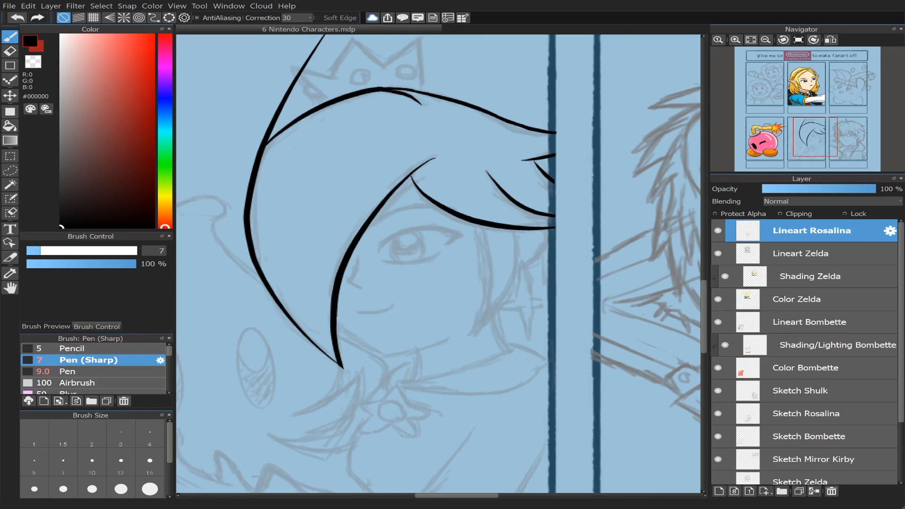
- Erase the long hair line rising from the left corner of the head outline to the panel's top border, reducing the eraser from size 17 to 12.9
drag(818, 132, 802, 120)
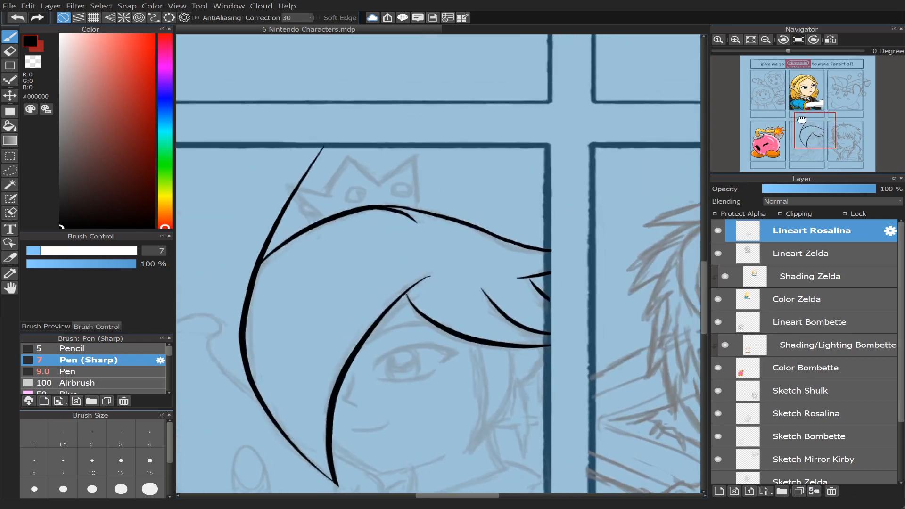
key(e)
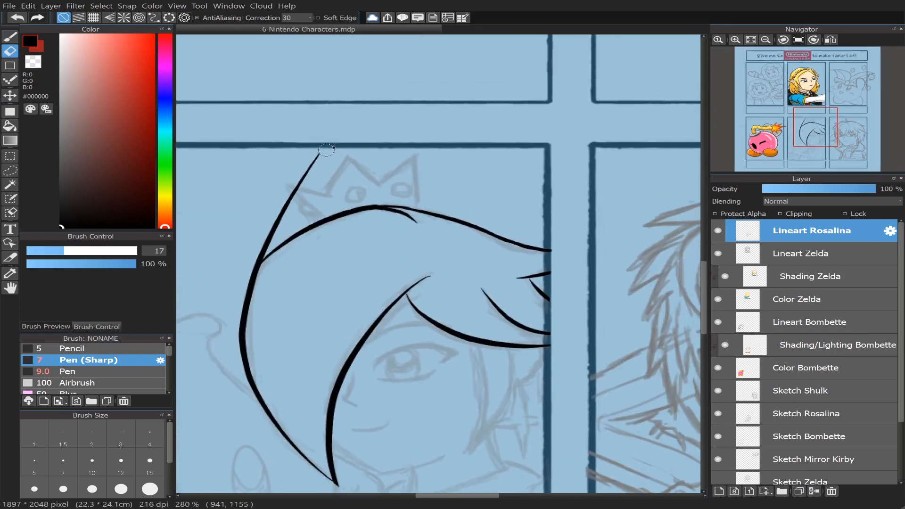
mouse_move(327, 150)
mouse_down()
mouse_move(272, 208)
mouse_move(280, 191)
mouse_up()
drag(289, 205, 279, 218)
drag(71, 251, 53, 250)
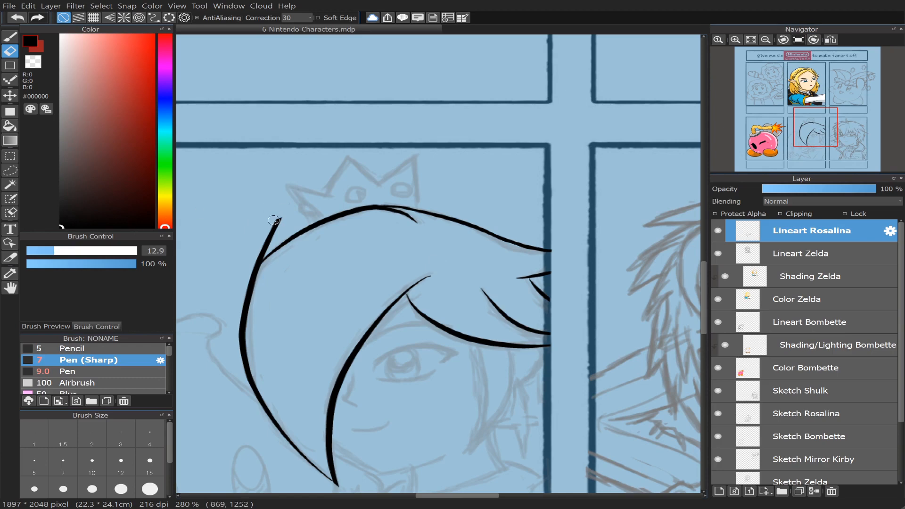
drag(273, 220, 258, 256)
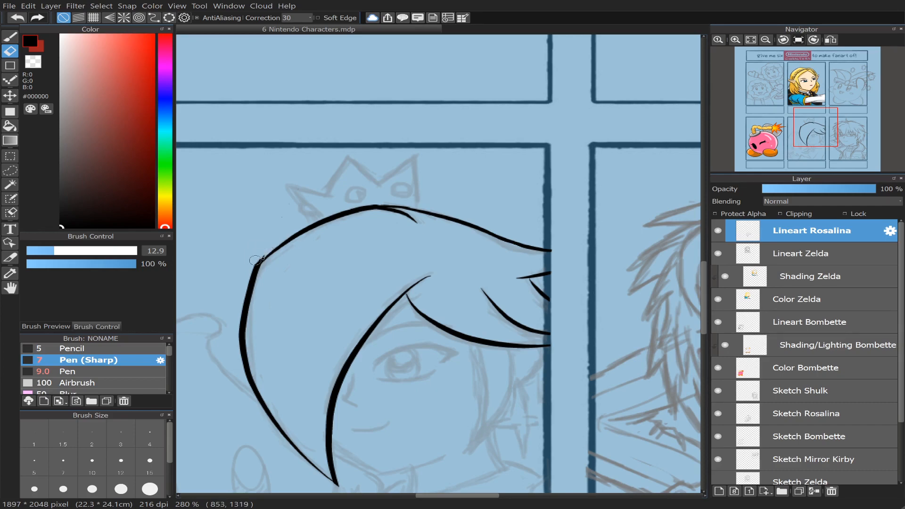
- Join the head curve to the left hair outline with the pen at size 10, and clean the corner with the eraser at size 12.9
key(b)
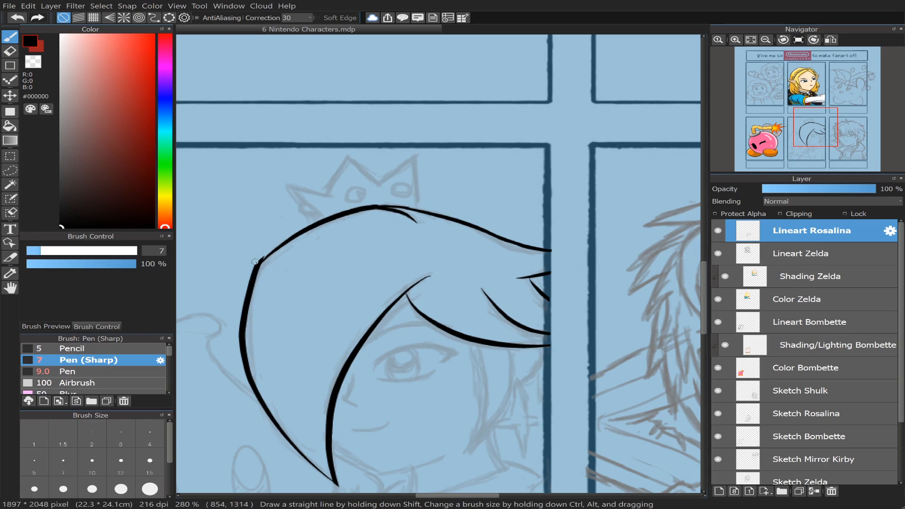
click(94, 465)
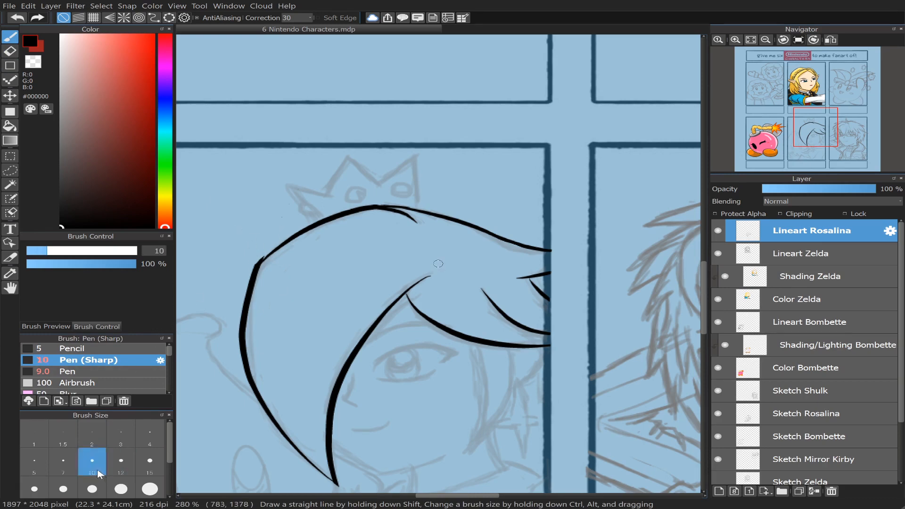
drag(257, 263, 300, 232)
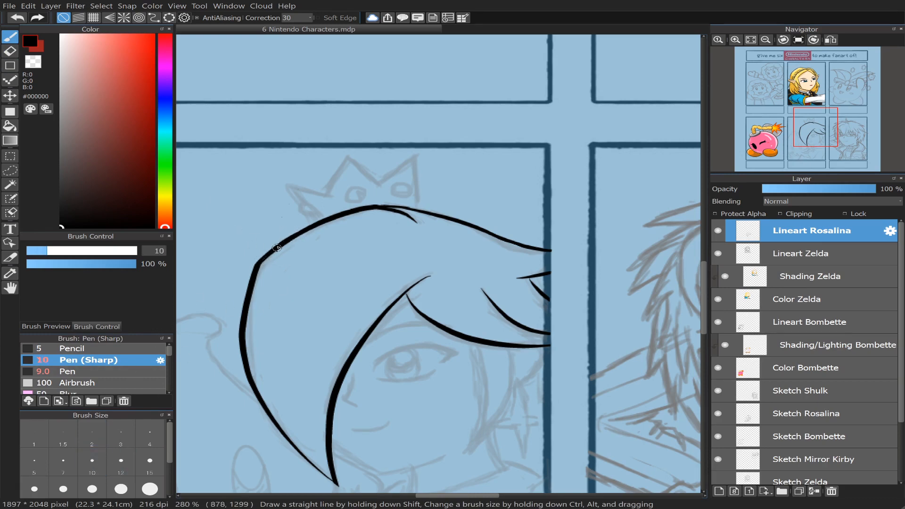
key(e)
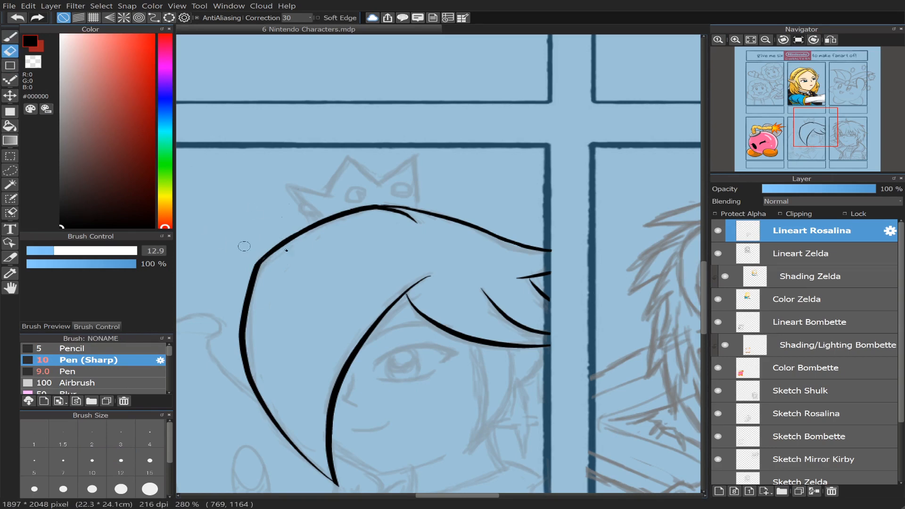
drag(253, 260, 251, 263)
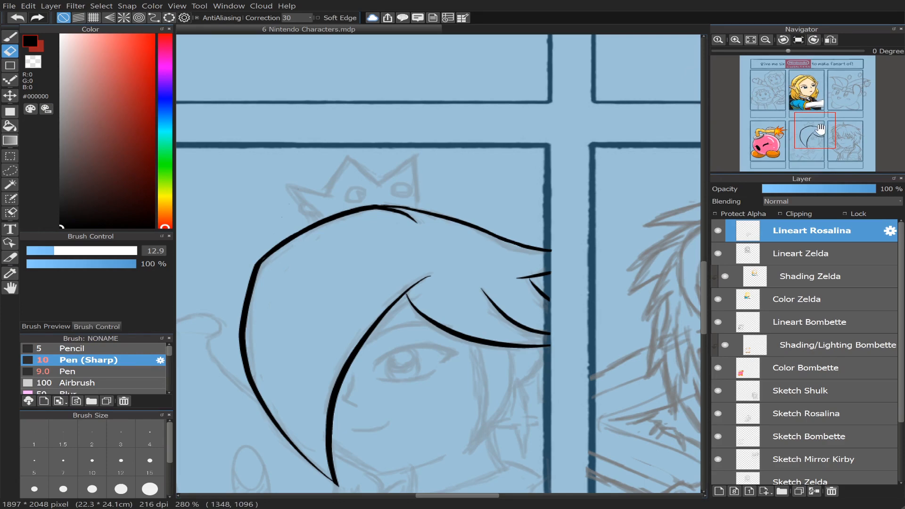
- Smooth the left hair corner using the pen at size 7 and the eraser at size 6.5
drag(815, 133, 815, 142)
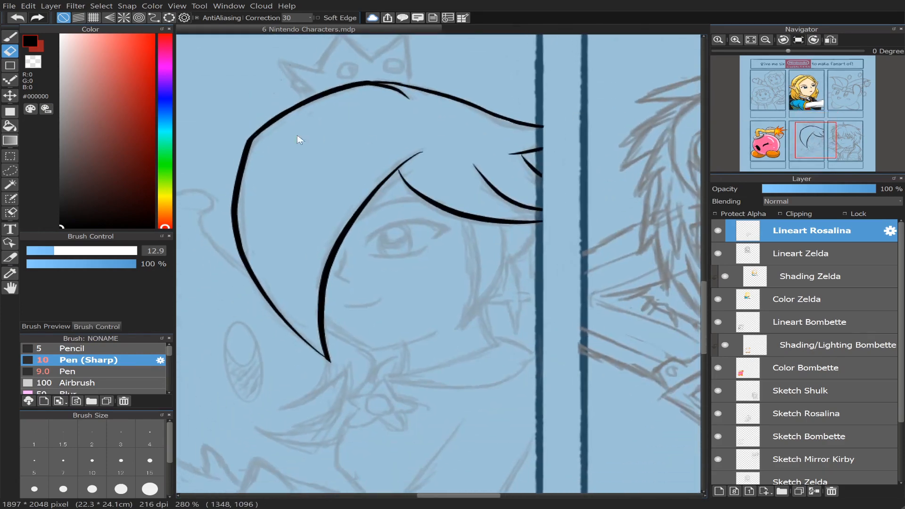
click(11, 40)
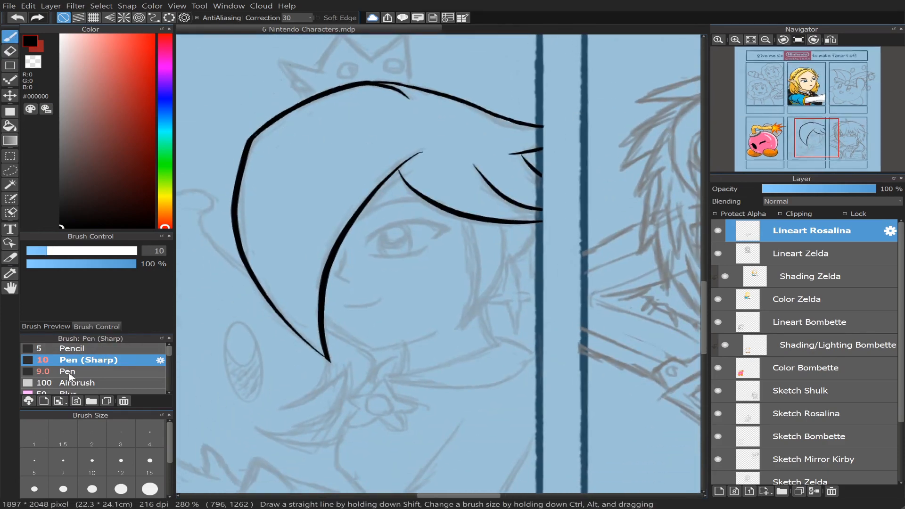
click(66, 474)
click(10, 51)
click(39, 251)
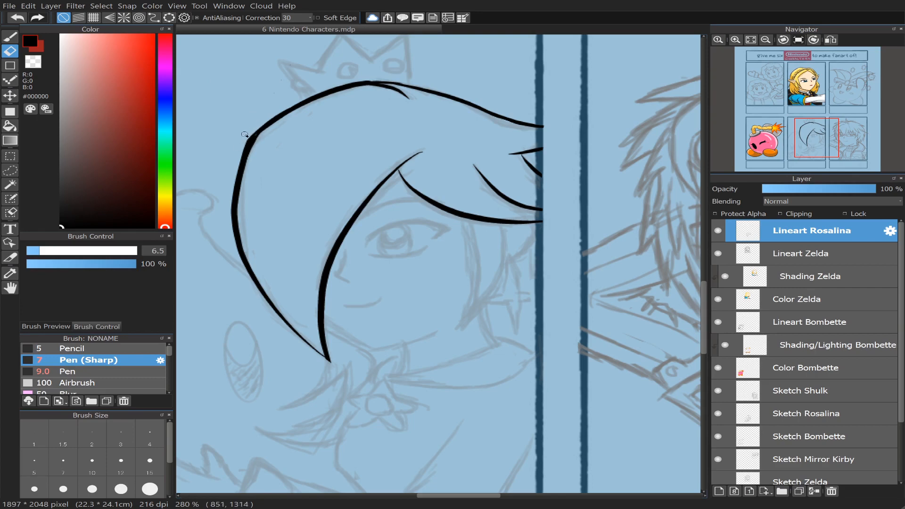
- Ink the inner edge of the side lock framing the right of the face with the pen at size 10, redoing imperfect strokes
click(9, 36)
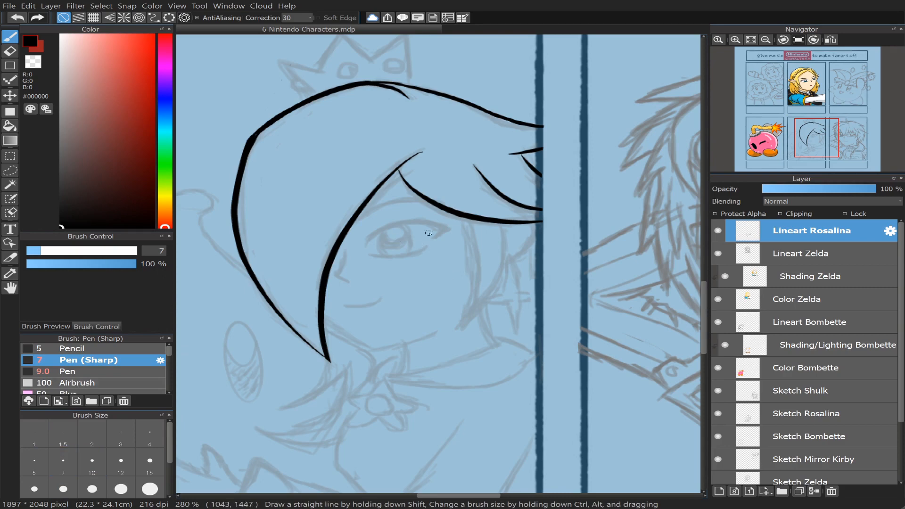
drag(466, 218, 481, 315)
key(ctrl+z)
drag(467, 218, 481, 286)
key(ctrl+z)
click(92, 465)
mouse_move(461, 218)
mouse_down()
mouse_move(472, 287)
mouse_move(453, 325)
mouse_up()
key(ctrl+z)
mouse_move(460, 217)
mouse_down()
mouse_move(472, 236)
mouse_move(456, 332)
mouse_up()
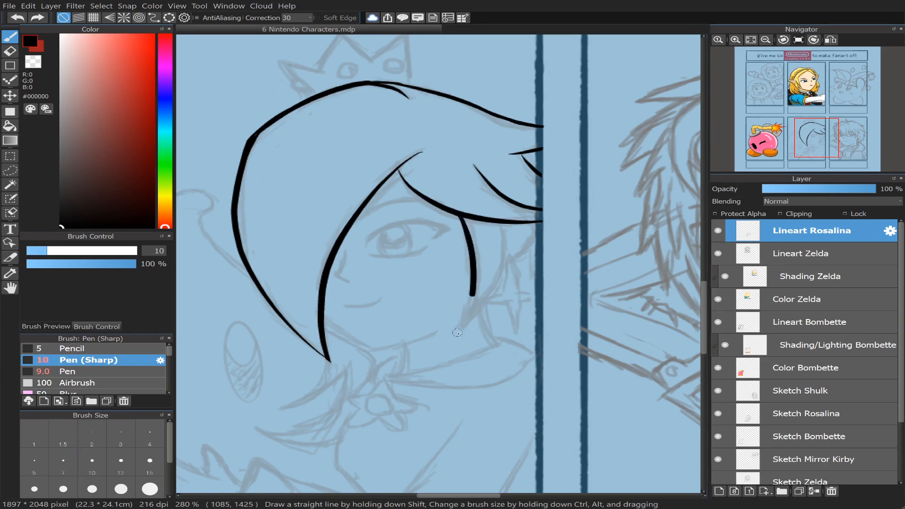
- Ink the side lock's outer edge up from its pointed tip with the pen at size 7, redoing imperfect strokes
click(60, 460)
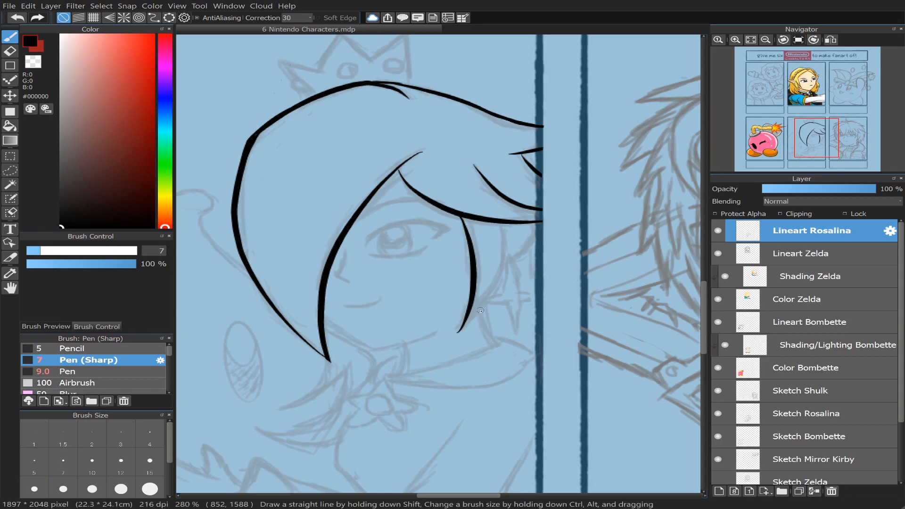
drag(456, 332, 484, 302)
drag(510, 242, 483, 303)
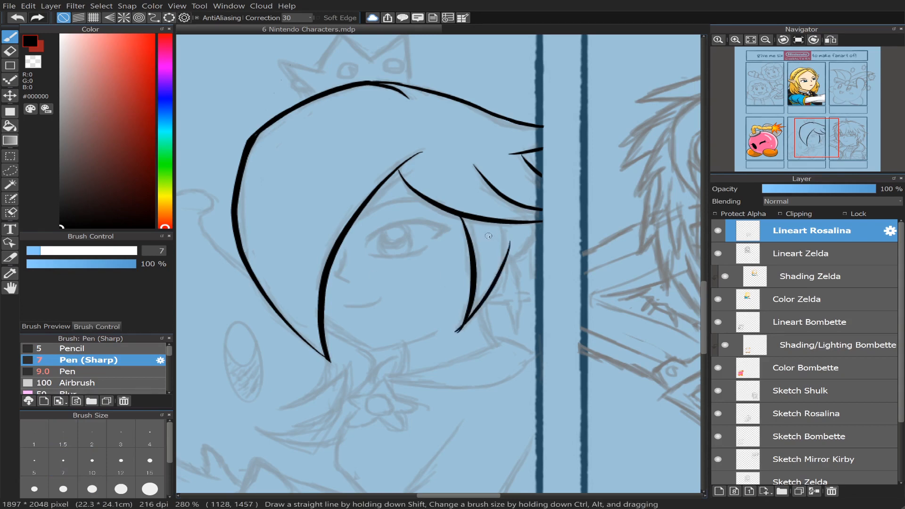
key(ctrl+z)
key(ctrl+z)
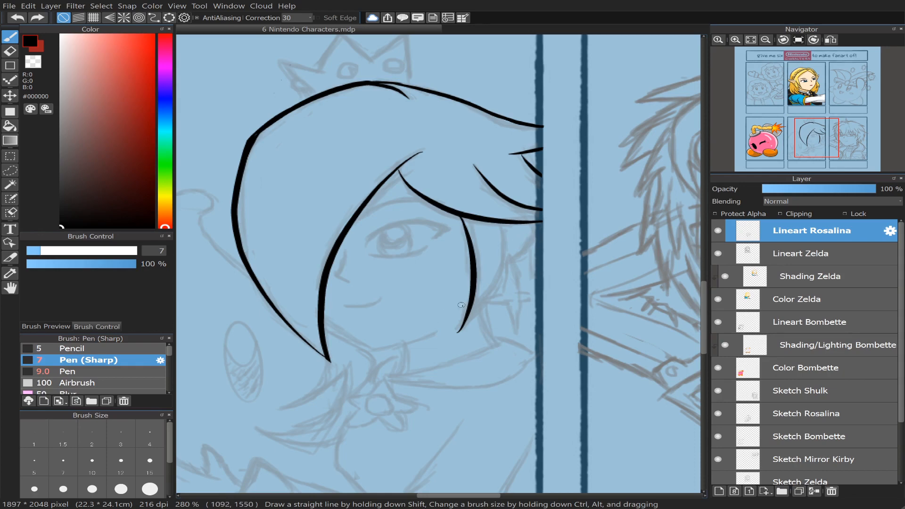
drag(477, 313, 503, 245)
key(ctrl+z)
mouse_move(462, 330)
mouse_down()
mouse_move(477, 314)
mouse_move(498, 246)
mouse_up()
key(ctrl+z)
mouse_move(459, 330)
mouse_down()
mouse_move(505, 259)
mouse_move(502, 231)
mouse_up()
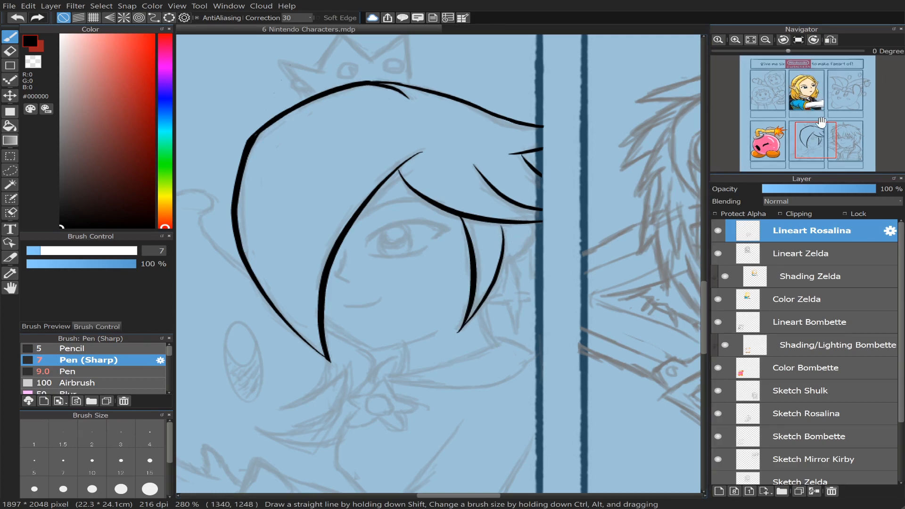
- Ink the upper point of the star earring beside the side lock with the pen at size 7, redoing imperfect strokes
scroll(821, 128, up, 1)
drag(812, 140, 818, 141)
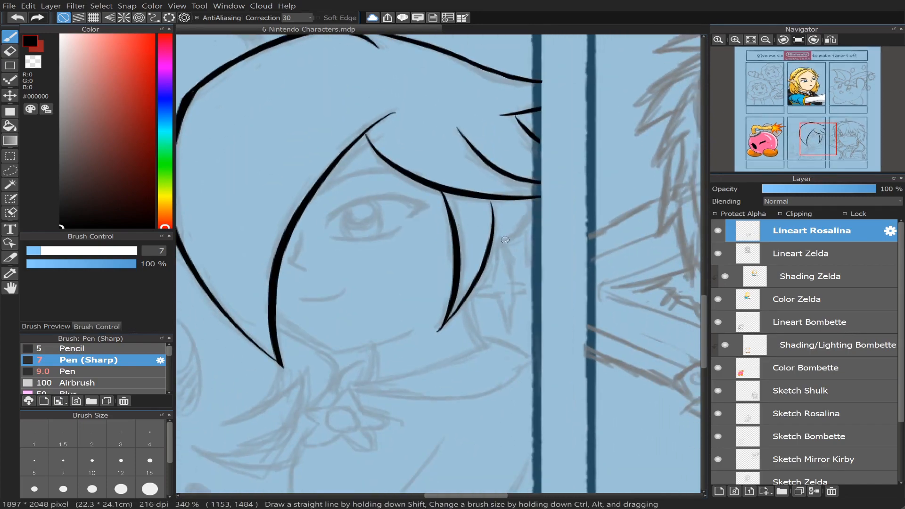
drag(500, 245, 494, 287)
key(ctrl+z)
drag(500, 251, 492, 287)
key(ctrl+z)
drag(499, 237, 492, 292)
drag(499, 240, 513, 285)
key(ctrl+z)
mouse_move(498, 239)
mouse_down()
mouse_move(511, 285)
mouse_move(467, 291)
mouse_move(501, 290)
mouse_move(506, 340)
mouse_move(516, 294)
mouse_up()
key(ctrl+z)
key(ctrl+z)
key(ctrl+z)
- Ink the star earring's remaining edges and trim its tip at the panel border with the eraser at size 4.9
mouse_move(506, 340)
mouse_down()
mouse_move(514, 287)
mouse_move(539, 292)
mouse_up()
key(ctrl+z)
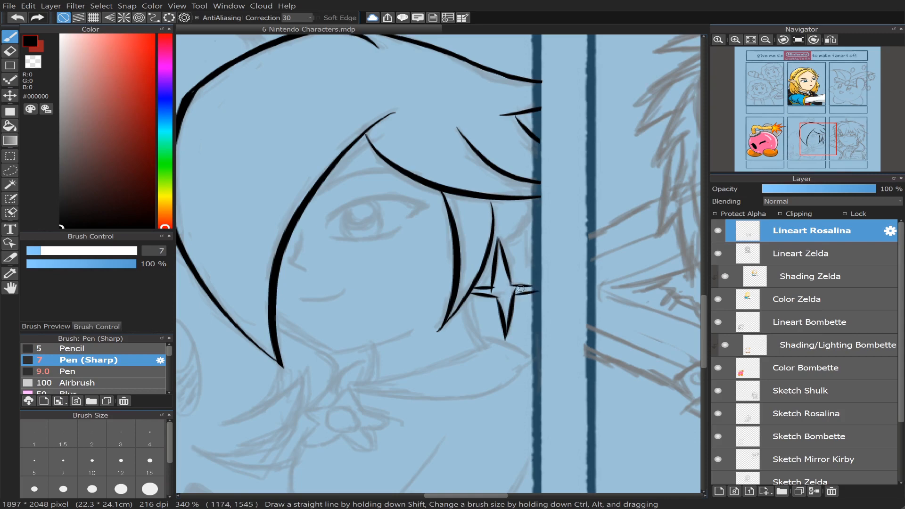
click(10, 51)
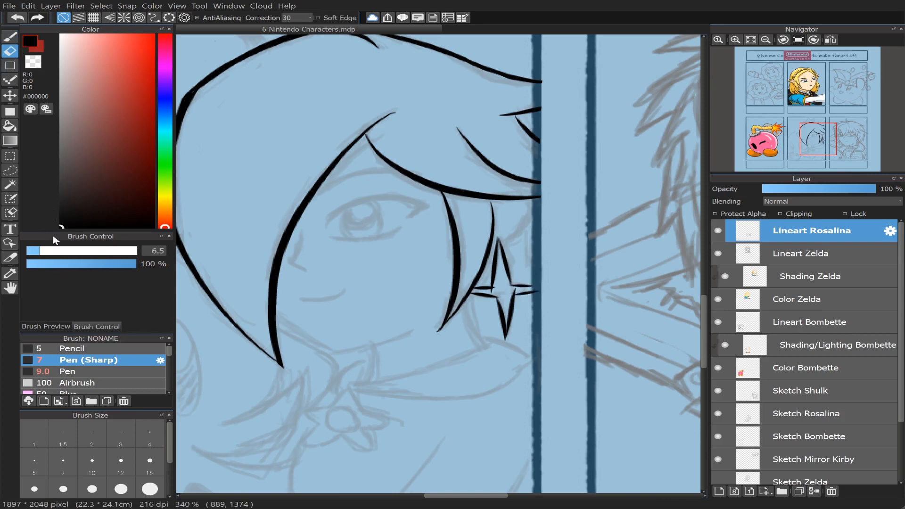
click(33, 253)
- Ink the short hair strands between the fringe and the star earring with the pen at size 7, redoing imperfect strokes
key(b)
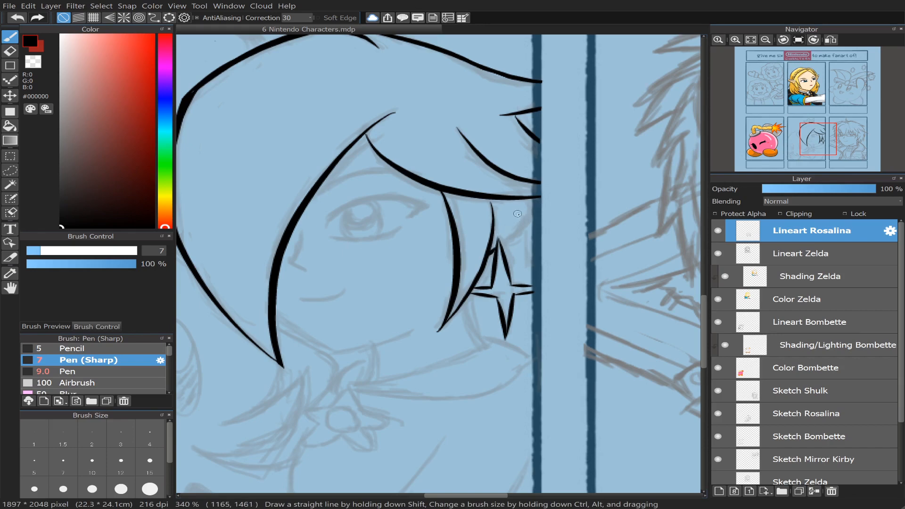
drag(524, 202, 500, 244)
key(ctrl+z)
drag(524, 200, 501, 245)
key(ctrl+z)
mouse_move(524, 199)
mouse_down()
mouse_move(504, 244)
mouse_move(519, 225)
mouse_move(495, 241)
mouse_up()
key(ctrl+z)
key(ctrl+z)
drag(506, 230, 492, 208)
key(ctrl+z)
drag(505, 238, 508, 221)
key(ctrl+z)
drag(502, 242, 514, 203)
key(ctrl+z)
- Ink the left part of the jawline from the long fringe to the chin with the pen at size 10, redoing imperfect strokes
drag(818, 130, 818, 139)
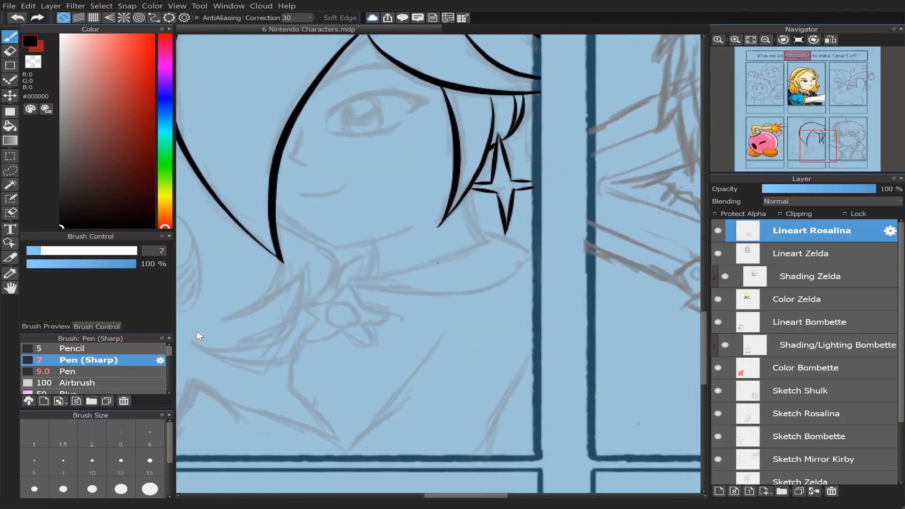
click(92, 463)
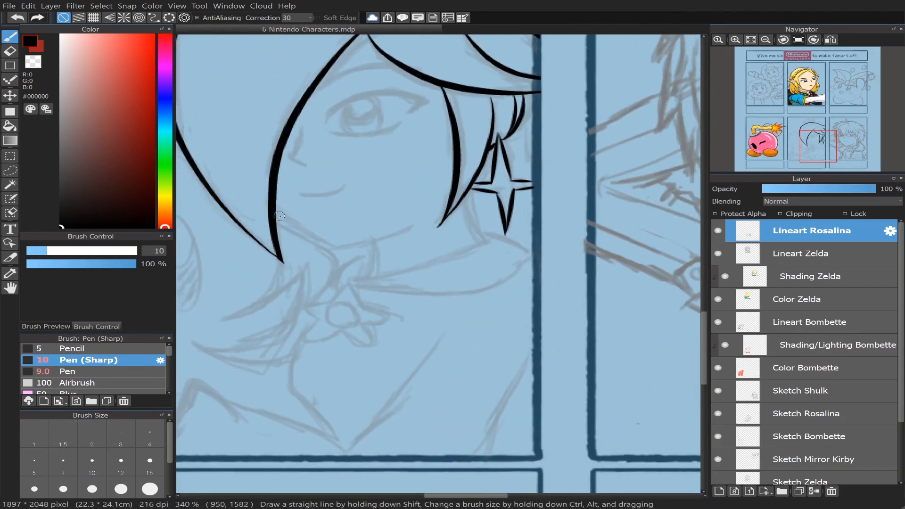
mouse_move(275, 215)
mouse_down()
mouse_move(312, 238)
mouse_move(353, 250)
mouse_up()
key(ctrl+z)
mouse_move(275, 215)
mouse_down()
mouse_move(350, 248)
mouse_move(409, 226)
mouse_up()
key(ctrl+z)
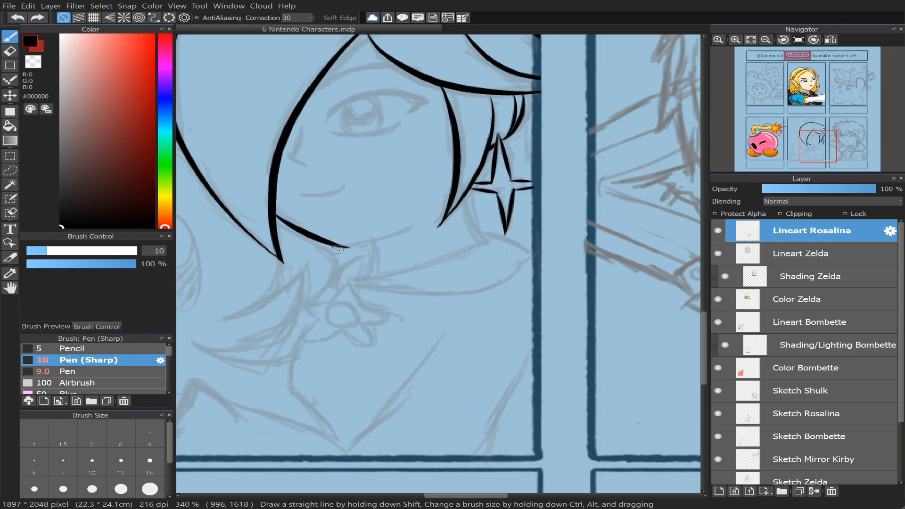
- Ink the right part of the jawline from the chin toward the side lock with the pen at size 10, redoing imperfect strokes
drag(334, 248, 410, 226)
key(ctrl+z)
drag(333, 246, 421, 220)
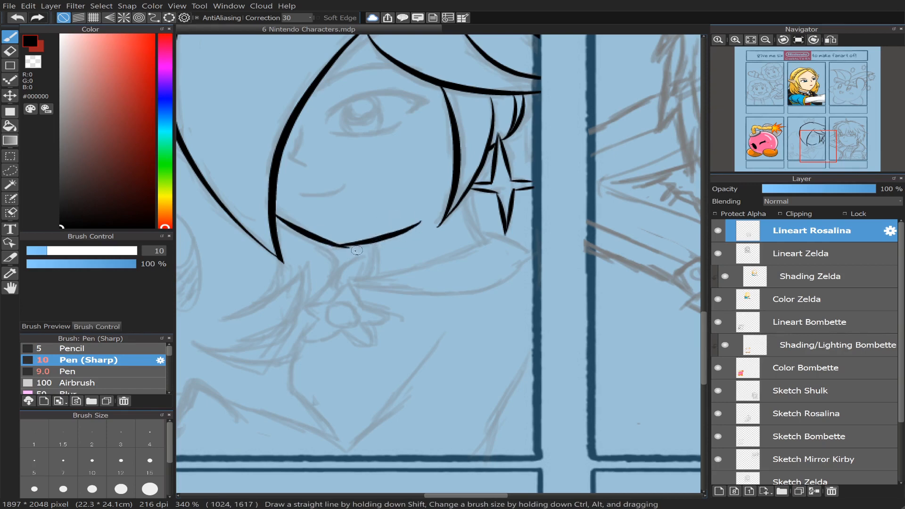
key(ctrl+z)
drag(333, 246, 413, 223)
key(ctrl+z)
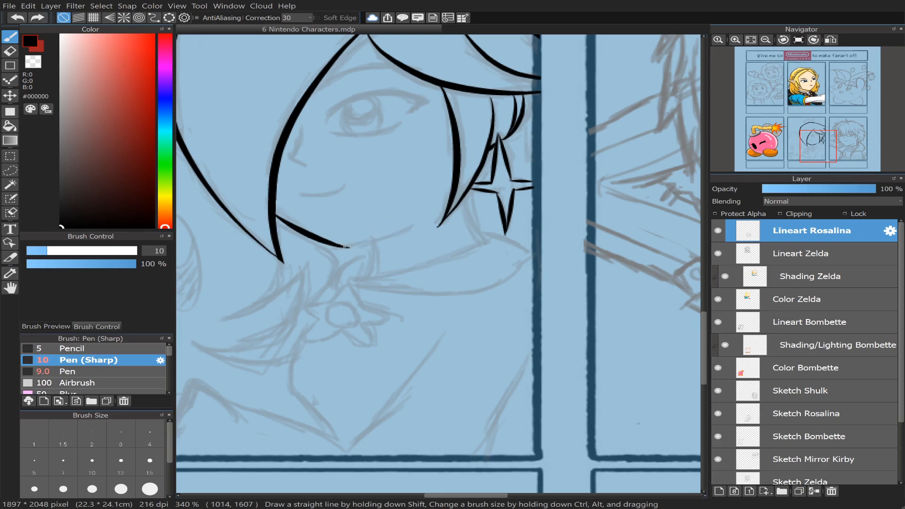
drag(333, 247, 387, 236)
key(ctrl+z)
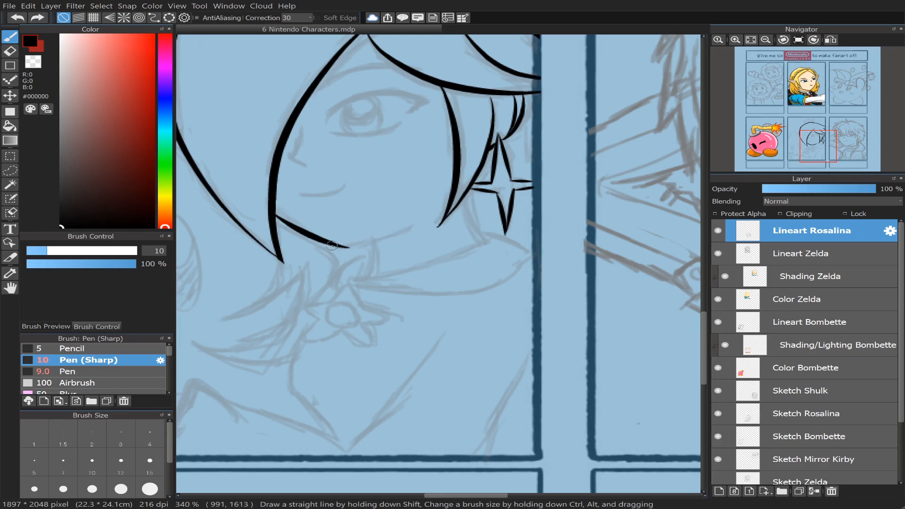
drag(333, 247, 421, 220)
- Erase the jawline's overrun at the chin with the eraser at size 4.9 and smooth the join with the pen at size 7
key(e)
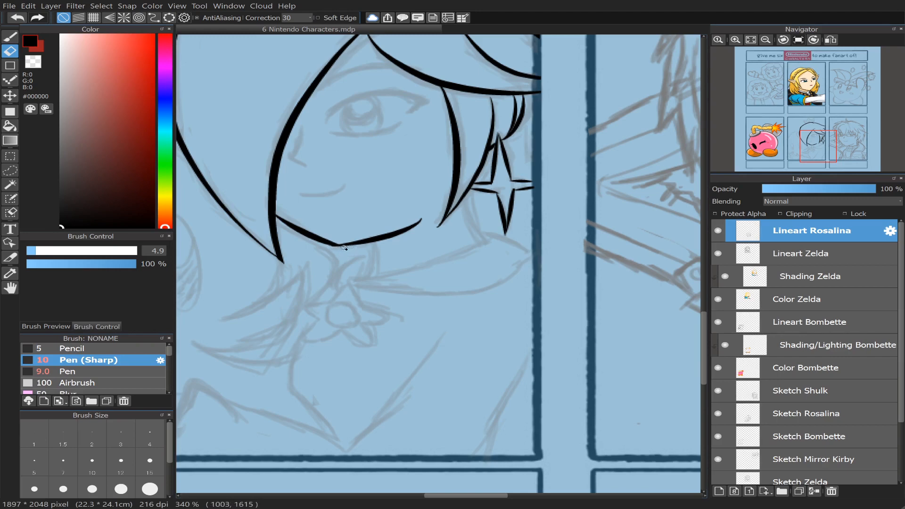
key(b)
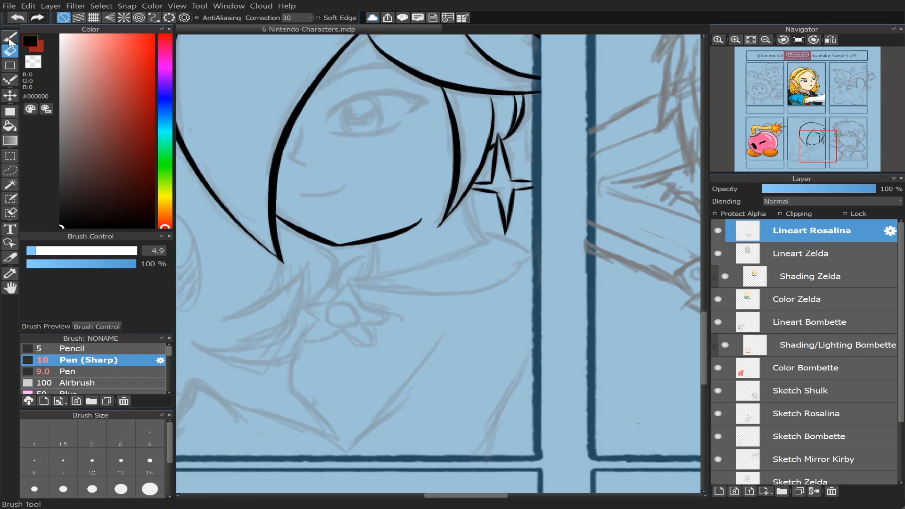
click(63, 466)
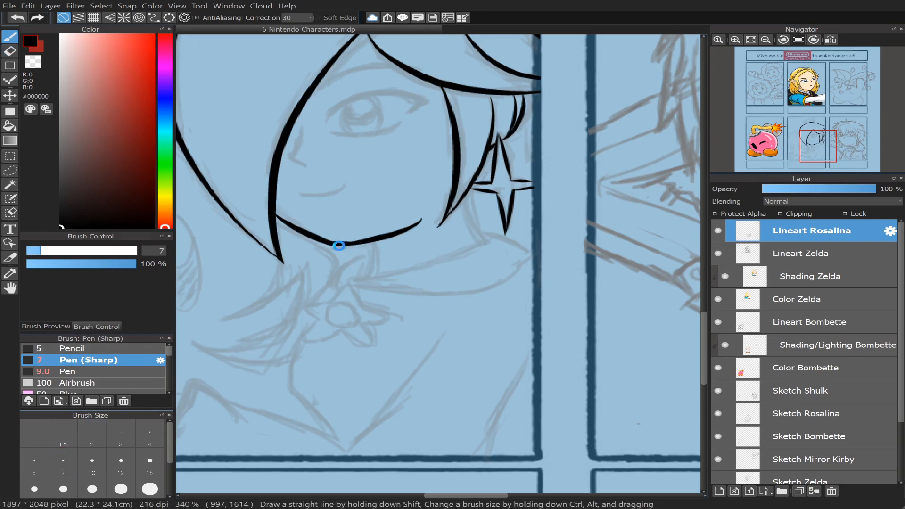
key(ctrl+z)
drag(334, 245, 359, 241)
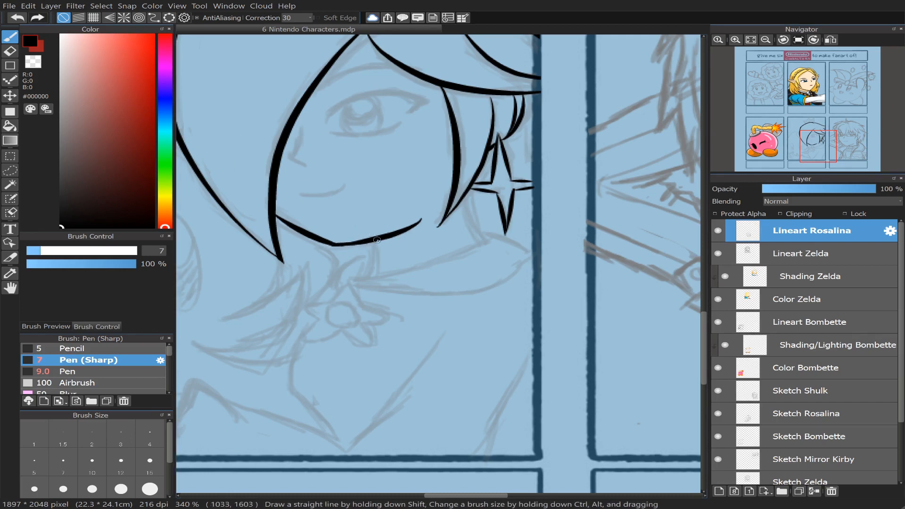
- Ink the short neck line below the chin with the pen at size 10, redoing the first stroke
click(92, 461)
drag(377, 246, 373, 277)
key(ctrl+z)
drag(375, 242, 365, 279)
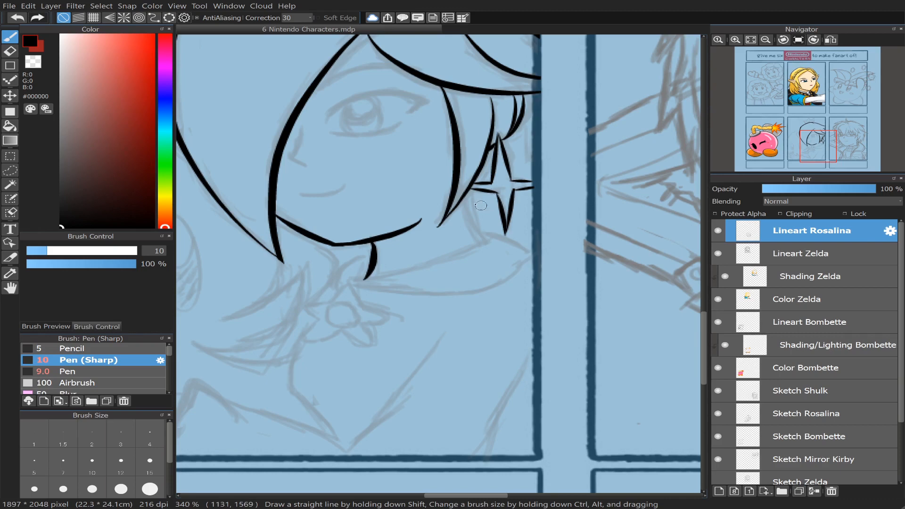
- Ink the curve from the side lock beneath the star earring down to the collar with the pen at size 7, redoing imperfect strokes
click(63, 461)
drag(471, 190, 486, 244)
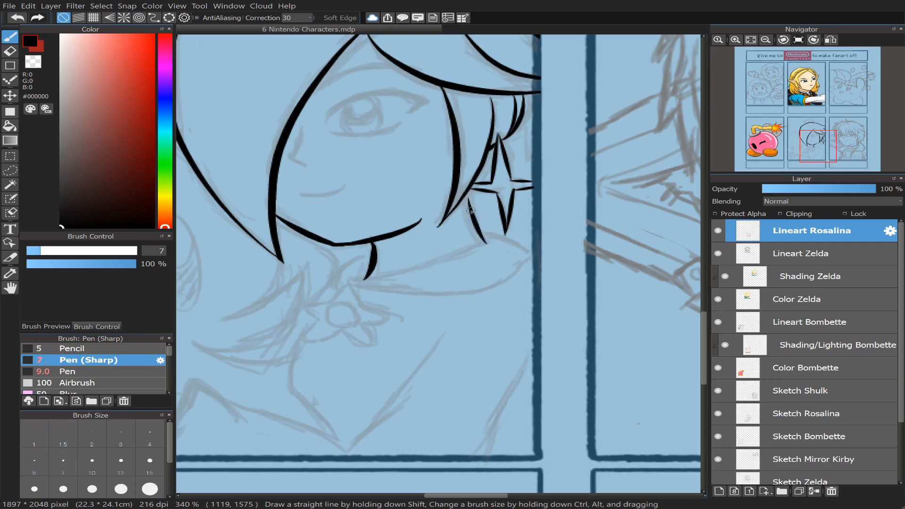
key(ctrl+z)
drag(471, 189, 487, 245)
key(ctrl+z)
drag(471, 190, 495, 242)
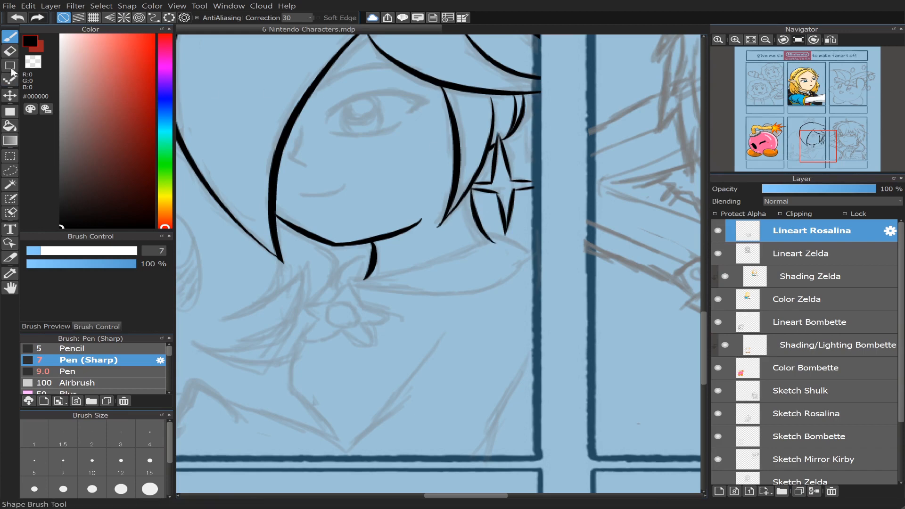
- Ink the small curved collar edge beside the short neck line with the pen at size 7, redoing imperfect strokes
key(e)
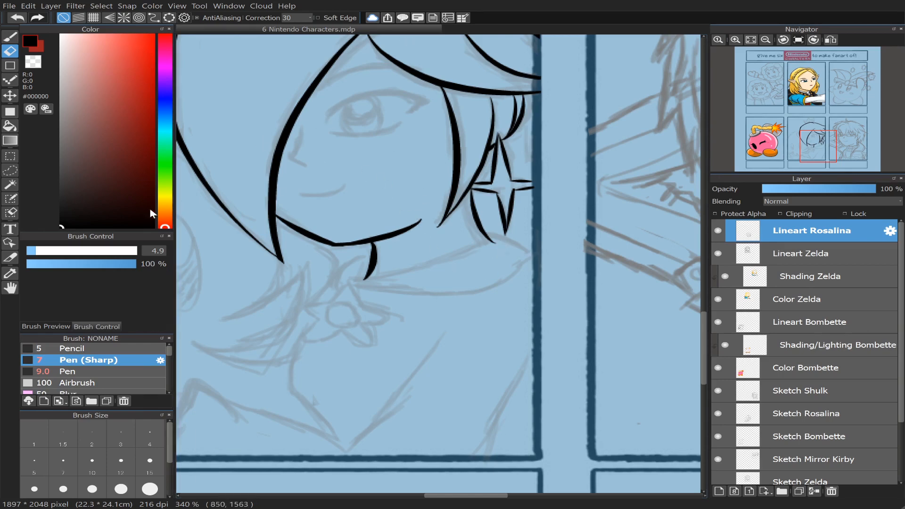
key(b)
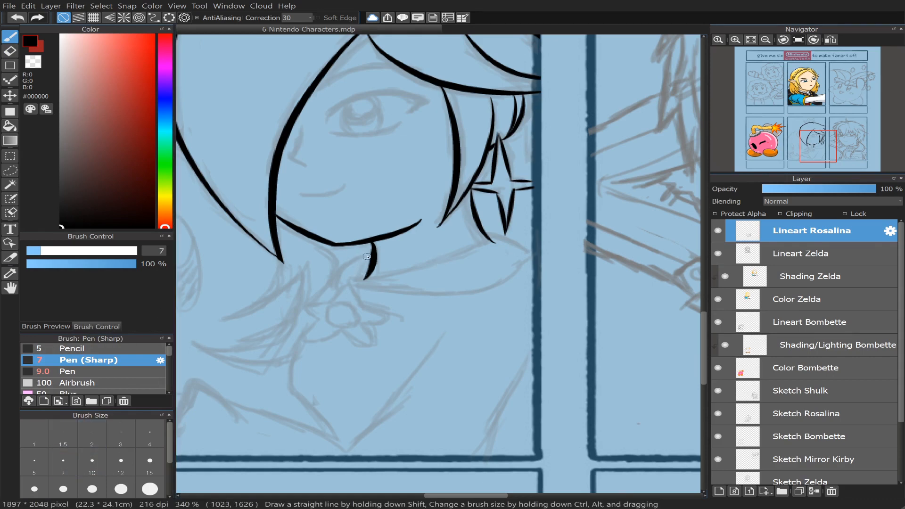
mouse_move(370, 255)
mouse_down()
mouse_move(340, 277)
mouse_move(341, 290)
mouse_up()
key(ctrl+z)
mouse_move(371, 253)
mouse_down()
mouse_move(351, 256)
mouse_move(341, 289)
mouse_up()
key(ctrl+z)
drag(370, 255, 343, 285)
- Ink the collar's upper edge from the neck to beneath the earring and on to the panel border, redoing imperfect strokes
mouse_move(350, 279)
mouse_down()
mouse_move(422, 268)
mouse_move(494, 229)
mouse_move(535, 256)
mouse_up()
key(ctrl+z)
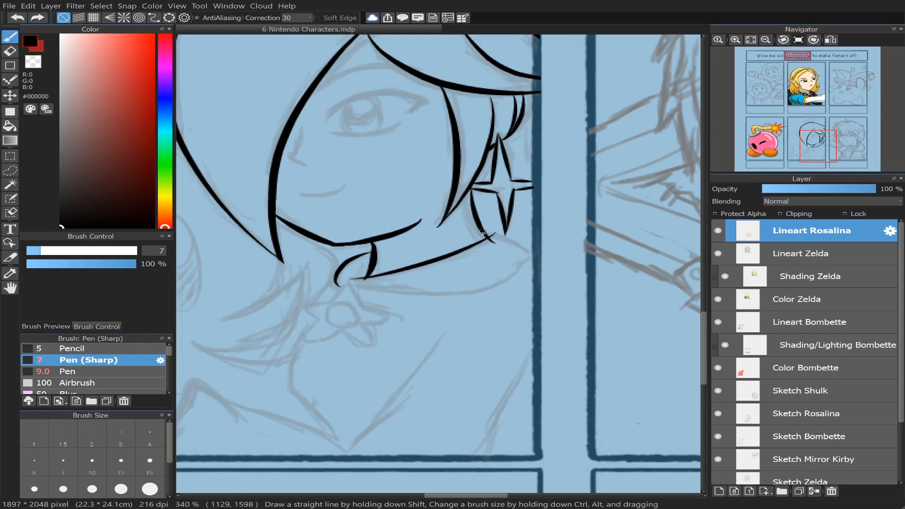
drag(489, 232, 535, 253)
key(ctrl+z)
drag(485, 229, 536, 247)
key(ctrl+z)
key(e)
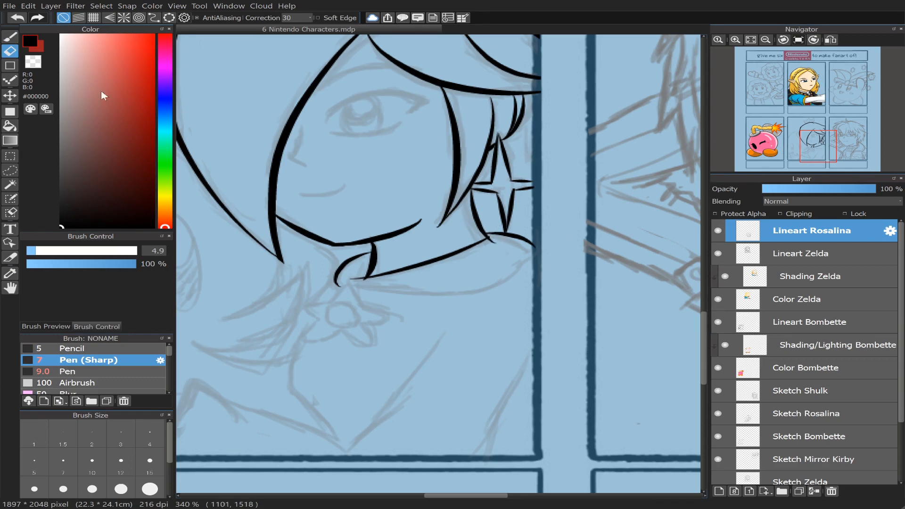
- Ink the collar's long lower edge from the neck opening to the panel border with the pen at size 7, redoing imperfect strokes
key(b)
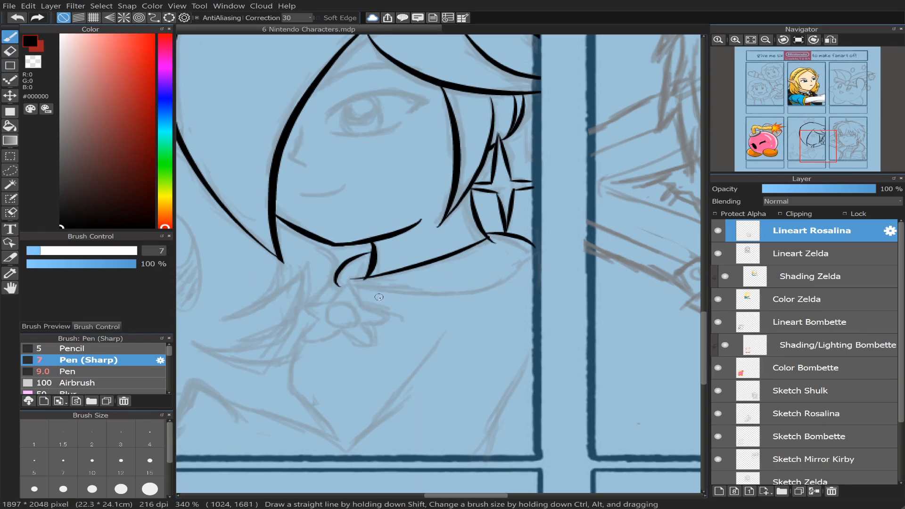
drag(351, 288, 518, 272)
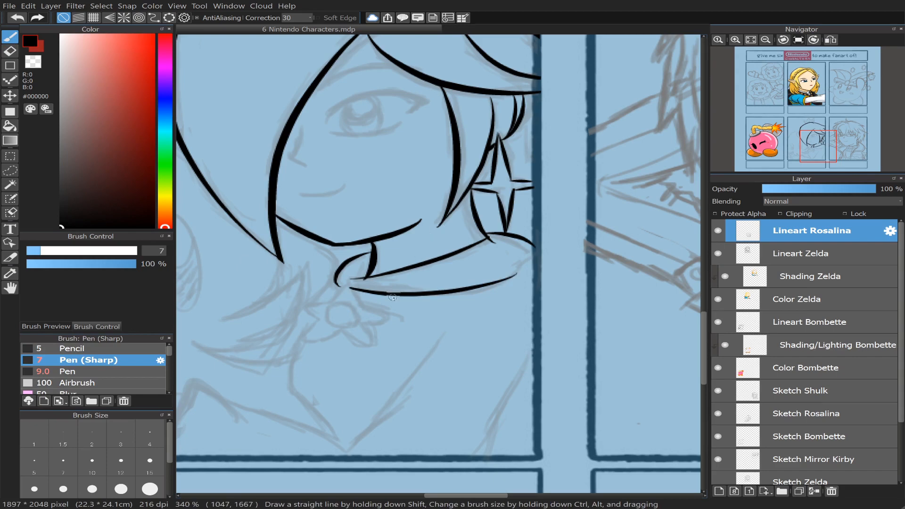
key(ctrl+z)
mouse_move(354, 289)
mouse_down()
mouse_move(372, 291)
mouse_move(534, 243)
mouse_up()
key(ctrl+z)
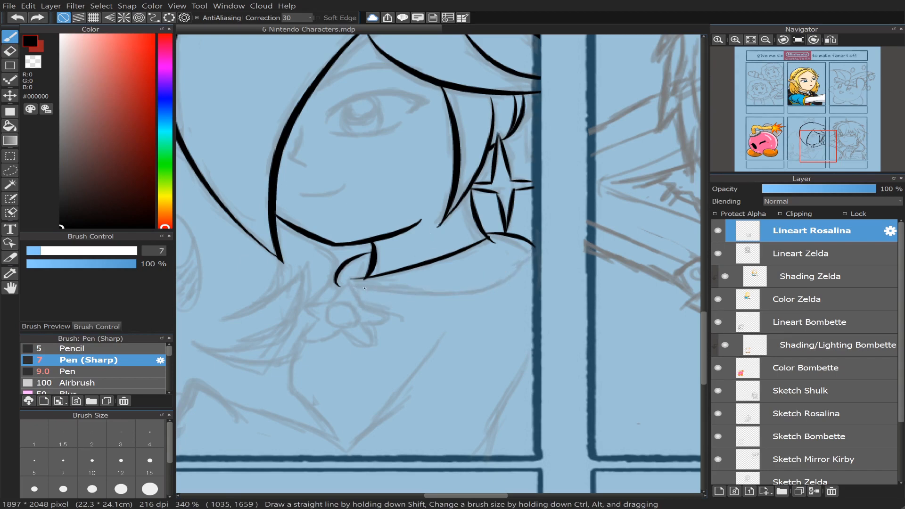
mouse_move(352, 287)
mouse_down()
mouse_move(458, 296)
mouse_move(543, 247)
mouse_up()
key(e)
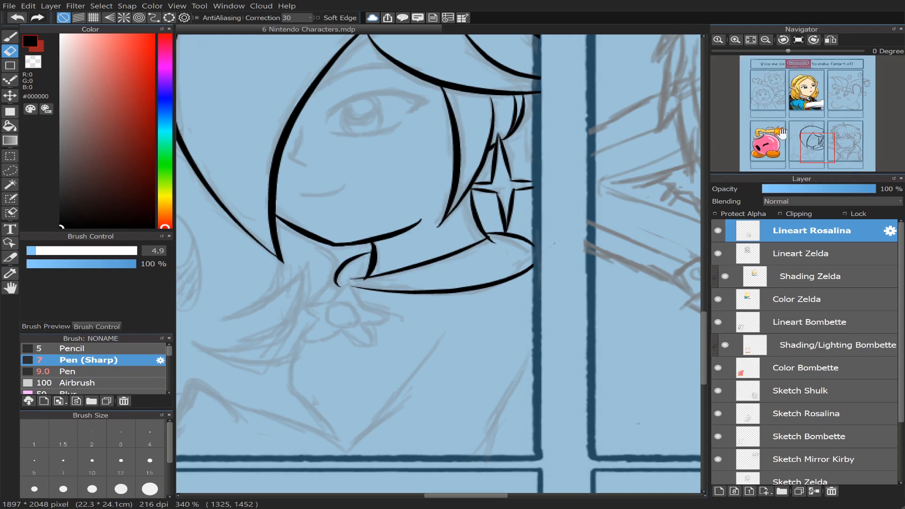
- Ink the upper, right and lower-right points of the star brooch beneath the collar with the pen at size 7, redoing imperfect strokes
drag(817, 151, 812, 155)
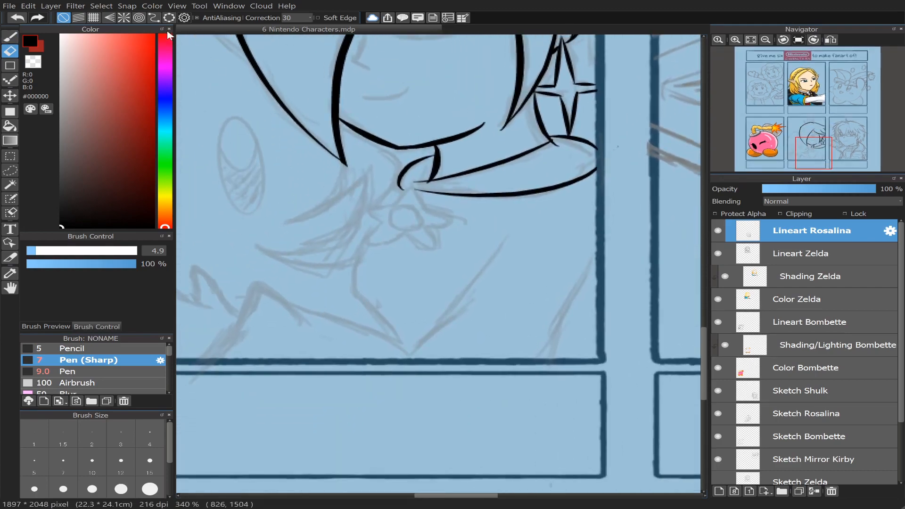
click(9, 37)
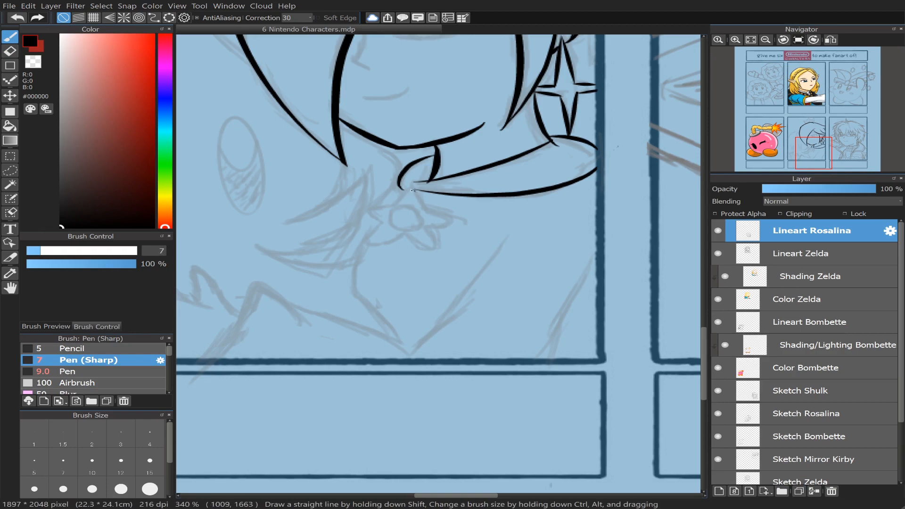
key(ctrl+z)
mouse_move(414, 188)
mouse_down()
mouse_move(386, 208)
mouse_move(399, 195)
mouse_move(391, 207)
mouse_move(453, 221)
mouse_move(426, 227)
mouse_move(431, 246)
mouse_move(406, 236)
mouse_up()
key(ctrl+z)
key(ctrl+z)
key(ctrl+z)
key(ctrl+z)
key(ctrl+z)
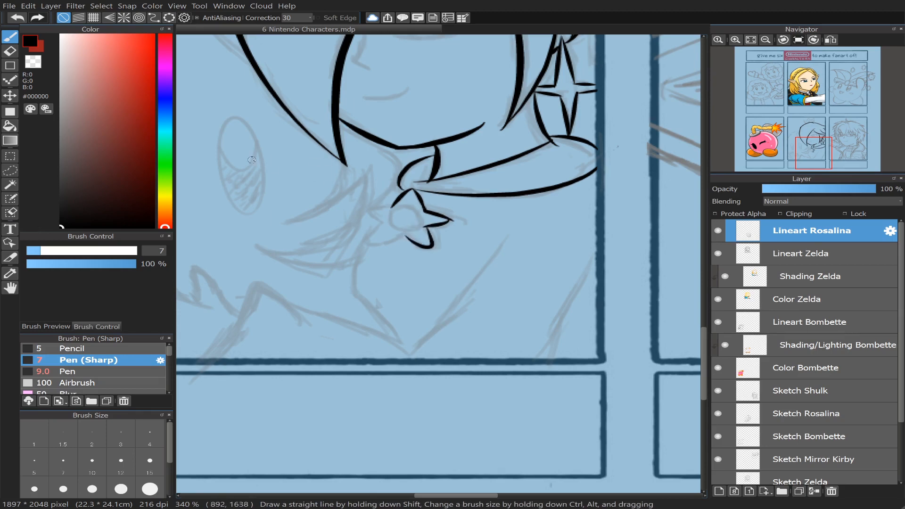
- Ink the remaining left points to close the star brooch outline and clean its corners with the eraser at size 4.9
mouse_move(393, 205)
mouse_down()
mouse_move(366, 212)
mouse_move(379, 223)
mouse_move(369, 239)
mouse_move(409, 235)
mouse_move(383, 244)
mouse_move(407, 235)
mouse_up()
key(ctrl+z)
key(ctrl+z)
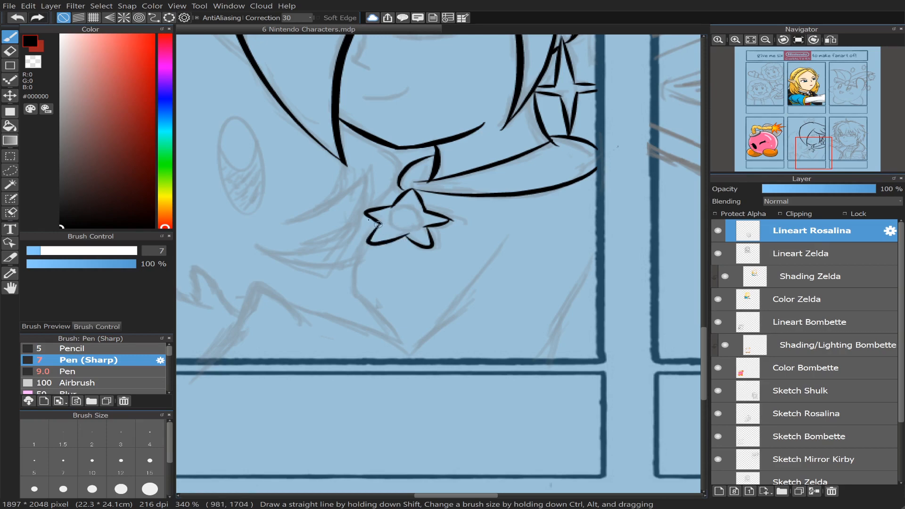
click(9, 51)
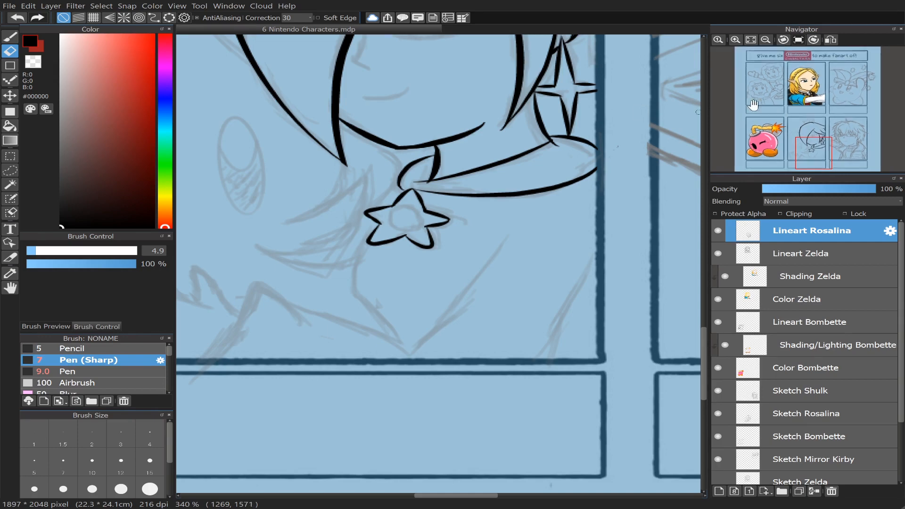
- Ink the small circle in the centre of the star brooch with the pen at size 7, redoing imperfect strokes
drag(813, 156, 807, 155)
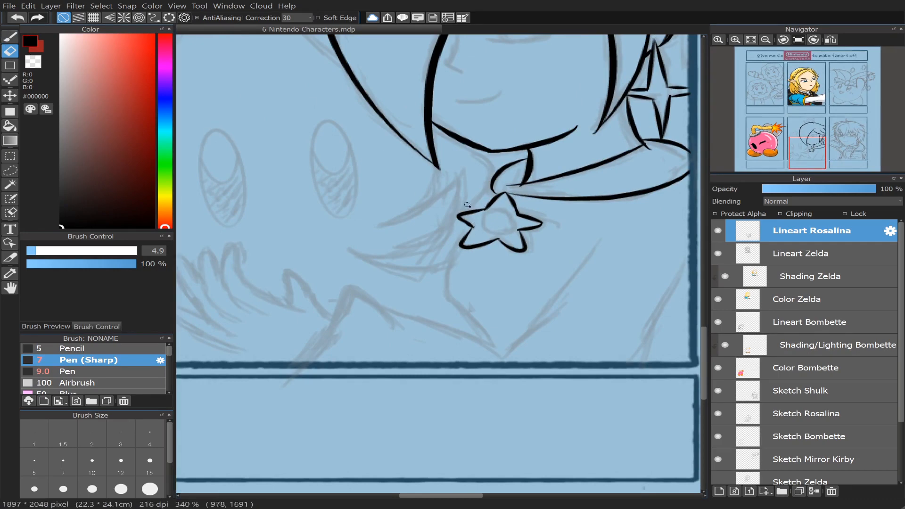
key(b)
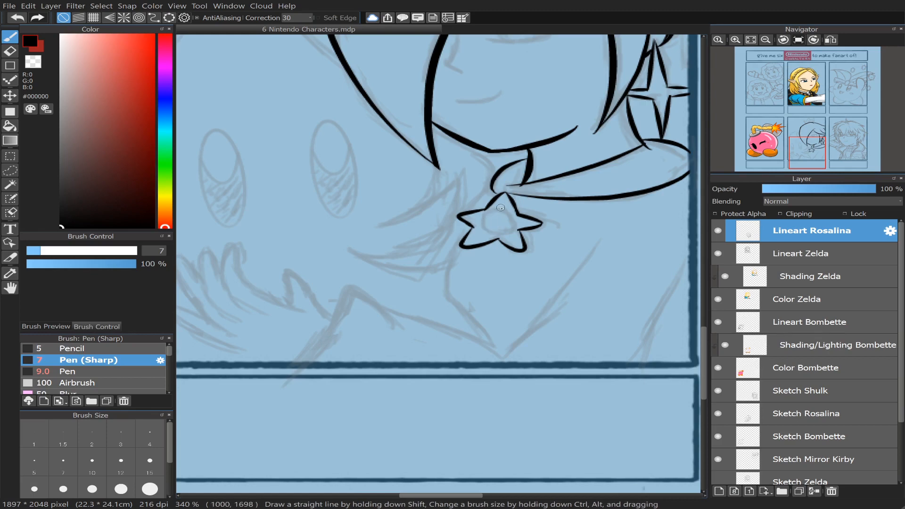
mouse_move(490, 211)
mouse_down()
mouse_move(503, 232)
mouse_move(511, 221)
mouse_move(491, 219)
mouse_move(504, 197)
mouse_move(506, 213)
mouse_move(489, 228)
mouse_move(511, 226)
mouse_move(495, 213)
mouse_move(483, 226)
mouse_move(500, 231)
mouse_move(509, 220)
mouse_move(492, 213)
mouse_move(484, 224)
mouse_move(503, 232)
mouse_move(513, 221)
mouse_move(487, 218)
mouse_up()
key(ctrl+z)
key(ctrl+z)
key(ctrl+z)
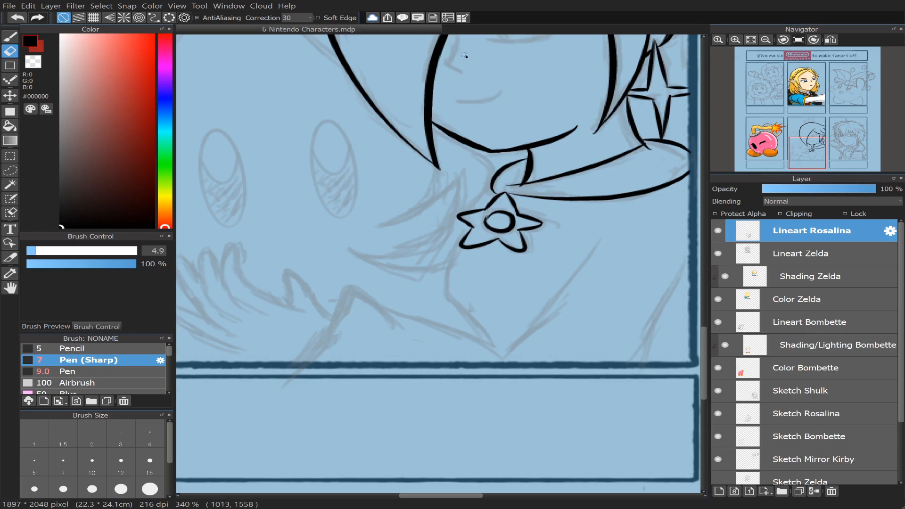
- Ink the upper pointed hair lock sweeping down and left from the tip of the front hair with the pen at size 7
click(10, 37)
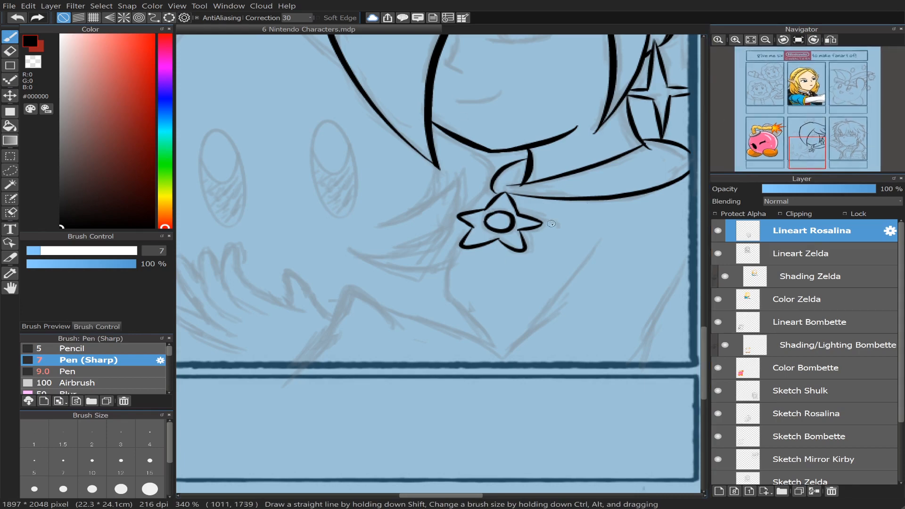
drag(801, 149, 810, 152)
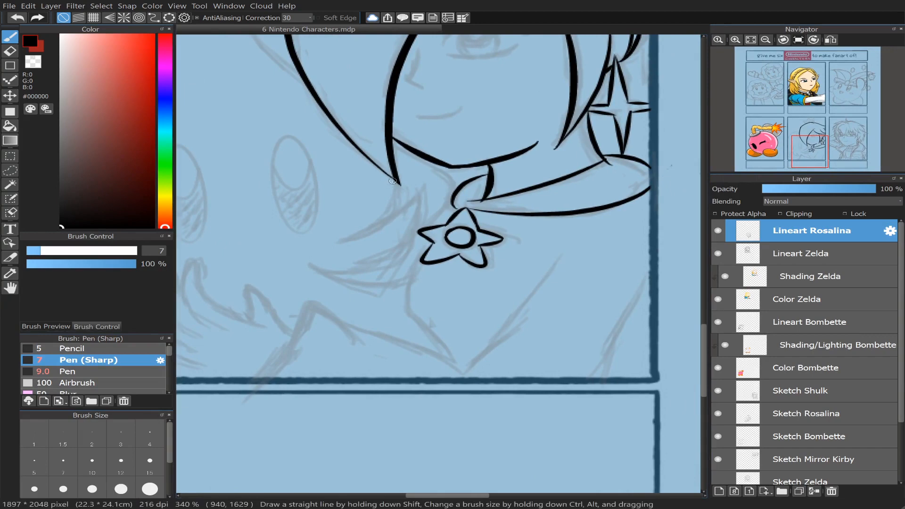
mouse_move(396, 181)
mouse_down()
mouse_move(377, 223)
mouse_move(315, 248)
mouse_up()
key(ctrl+z)
mouse_move(395, 180)
mouse_down()
mouse_move(367, 234)
mouse_move(350, 229)
mouse_move(421, 199)
mouse_move(388, 192)
mouse_move(404, 260)
mouse_move(330, 271)
mouse_up()
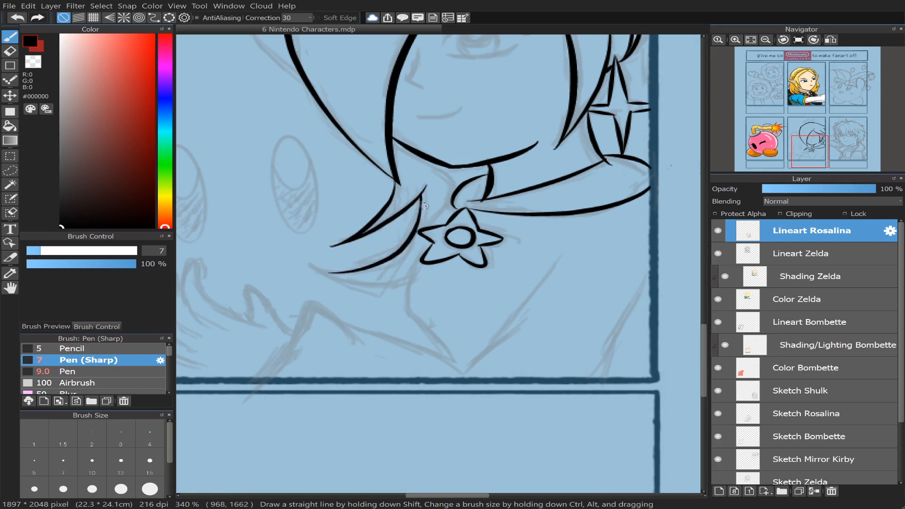
- Ink the upper edge of the lower hair lock from beside the brooch to its left tip, redoing imperfect strokes
key(ctrl+z)
drag(419, 195, 323, 263)
key(ctrl+z)
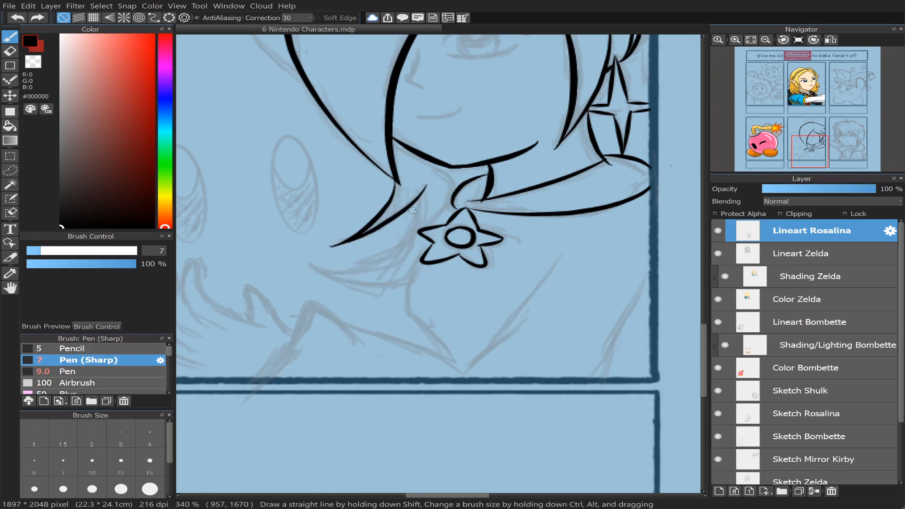
mouse_move(419, 198)
mouse_down()
mouse_move(404, 248)
mouse_move(304, 265)
mouse_up()
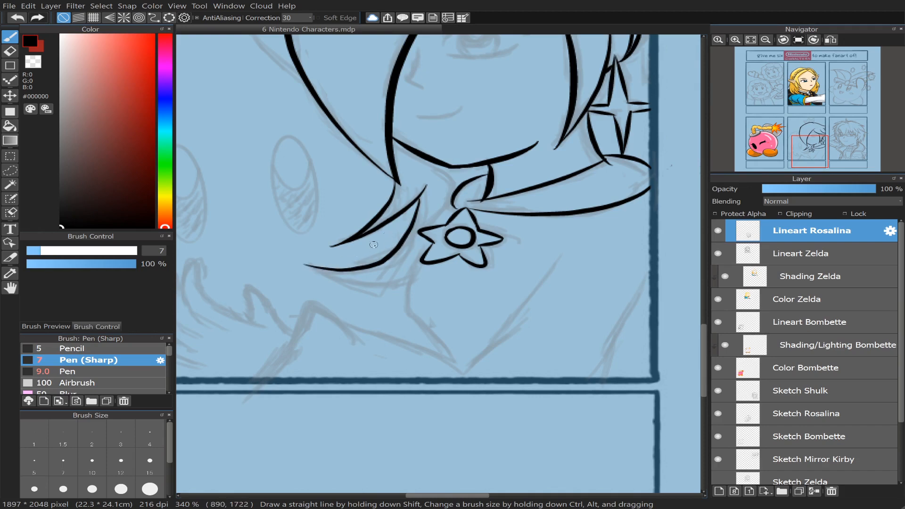
key(ctrl+z)
mouse_move(417, 200)
mouse_down()
mouse_move(289, 271)
mouse_move(415, 291)
mouse_up()
key(ctrl+z)
- Ink the lower edge of the lower hair lock from its tip toward the brooch and erase the overrun at its right end
drag(288, 270, 389, 289)
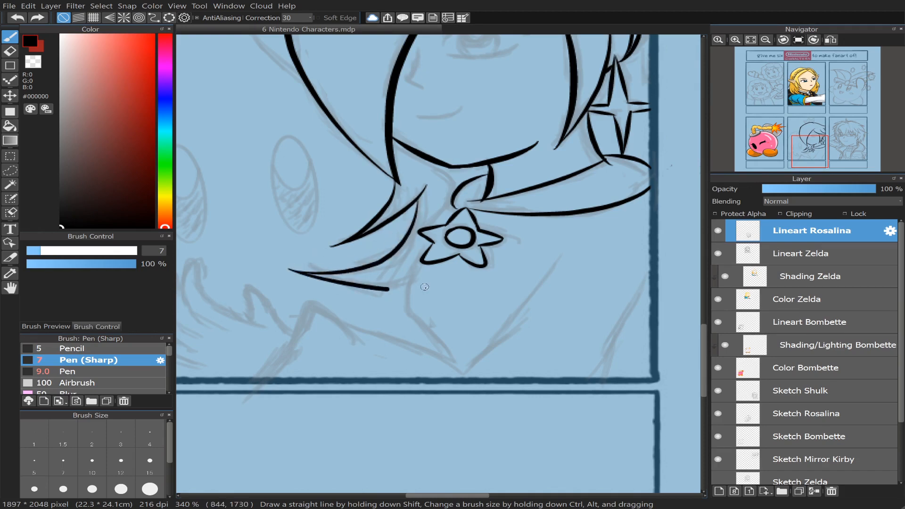
key(ctrl+z)
drag(290, 270, 436, 278)
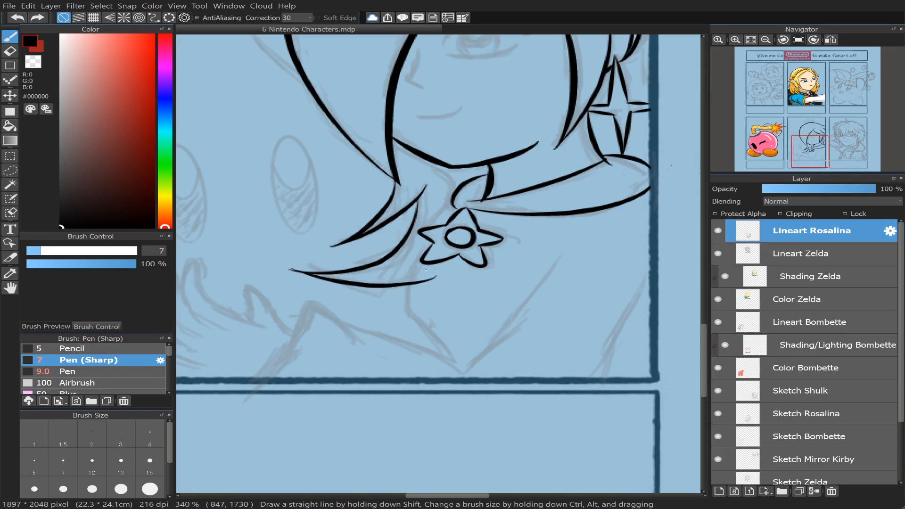
click(10, 50)
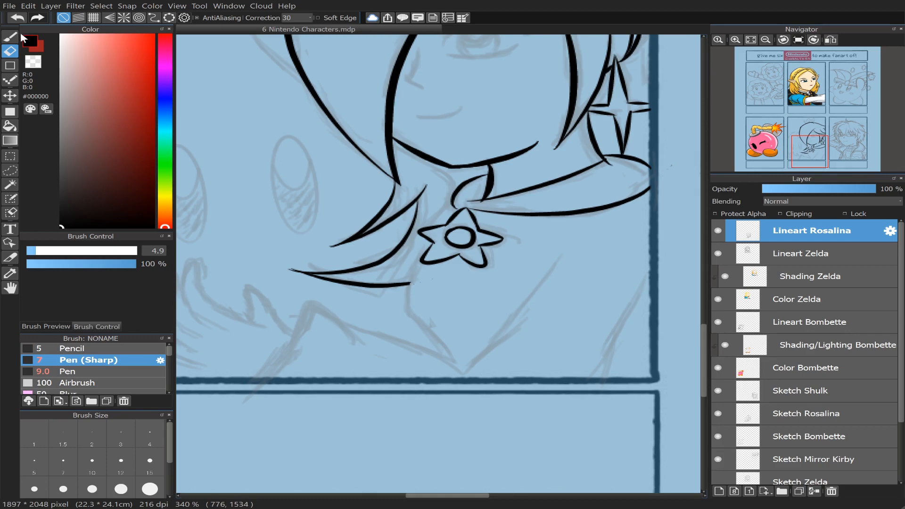
- Ink the short garment line between the collar and the star brooch with the pen at size 7, redoing imperfect strokes
click(9, 40)
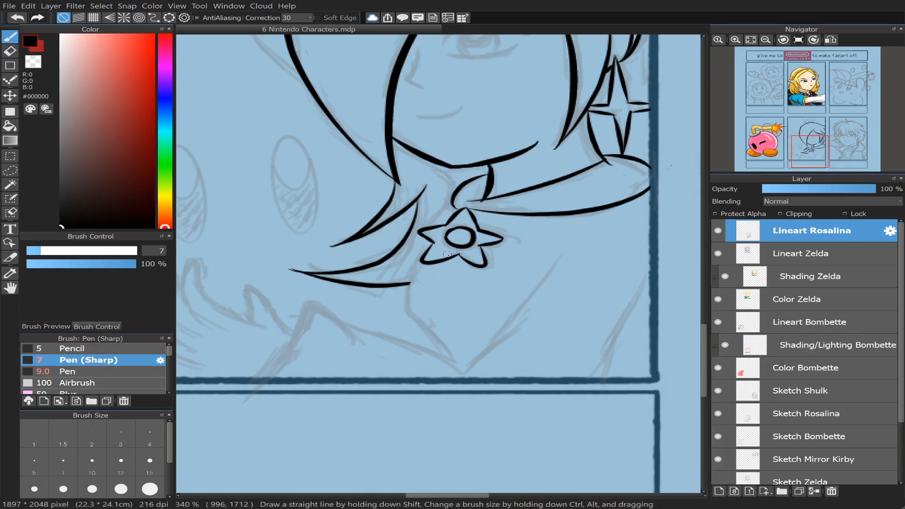
drag(437, 232, 458, 207)
key(ctrl+z)
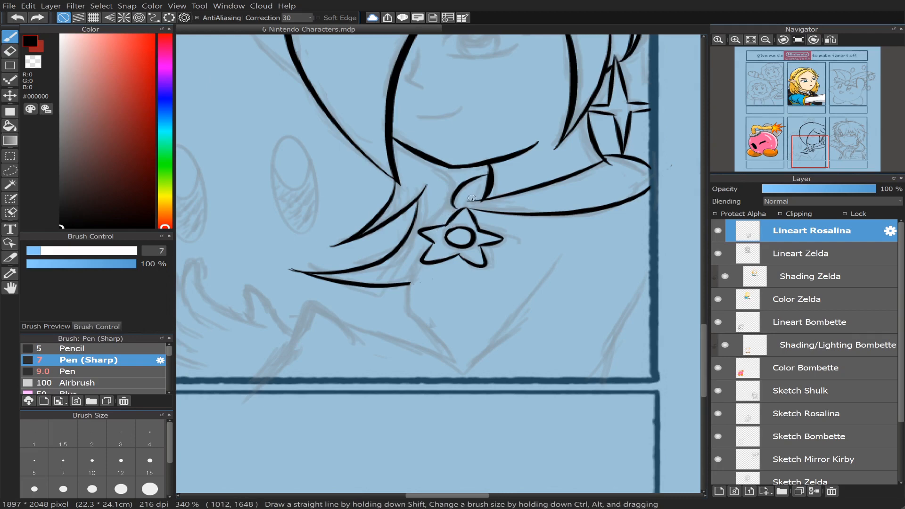
drag(452, 201, 481, 201)
key(ctrl+z)
key(ctrl+z)
key(ctrl+z)
- Ink the garment edge from the star brooch past the hair lock down to the panel's lower border, redoing imperfect strokes
mouse_move(448, 203)
mouse_down()
mouse_move(432, 225)
mouse_move(446, 213)
mouse_move(407, 309)
mouse_up()
key(ctrl+z)
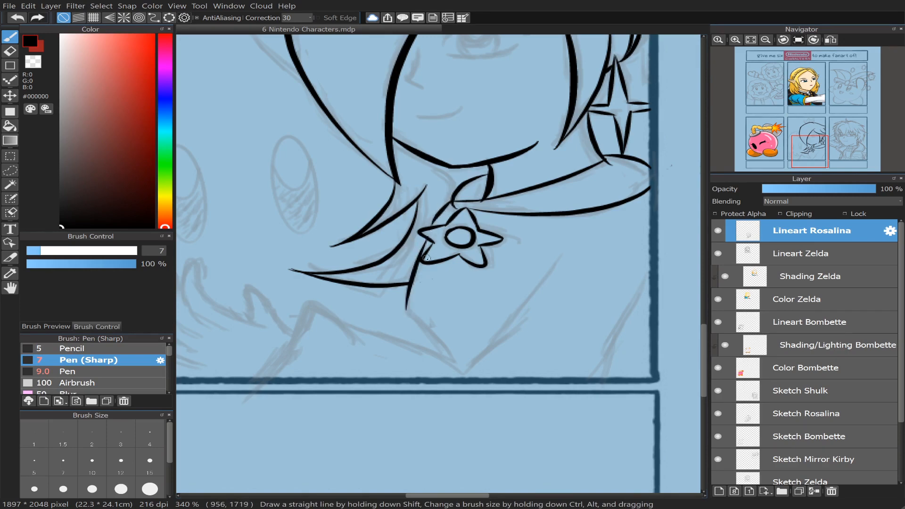
key(ctrl+z)
drag(427, 240, 403, 329)
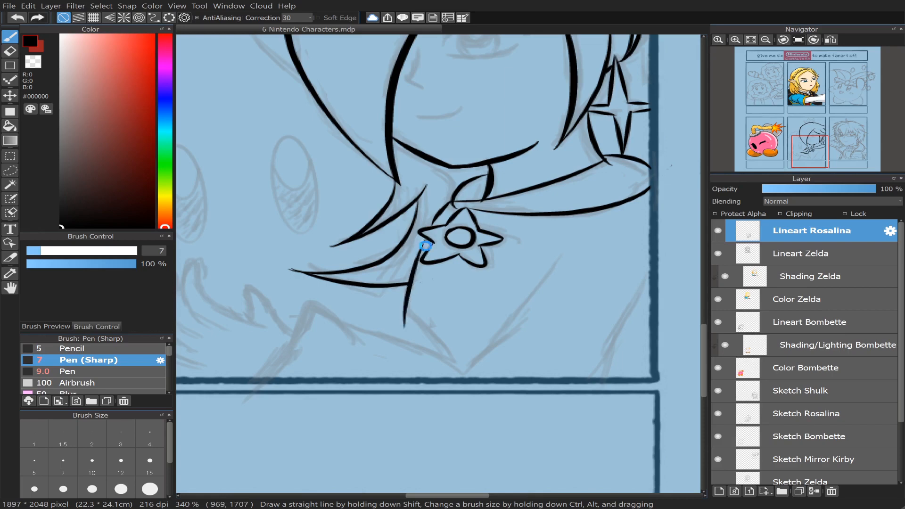
key(ctrl+z)
drag(430, 238, 408, 323)
key(ctrl+z)
drag(427, 240, 408, 323)
key(ctrl+z)
mouse_move(427, 238)
mouse_down()
mouse_move(403, 284)
mouse_move(405, 326)
mouse_move(430, 338)
mouse_move(463, 386)
mouse_up()
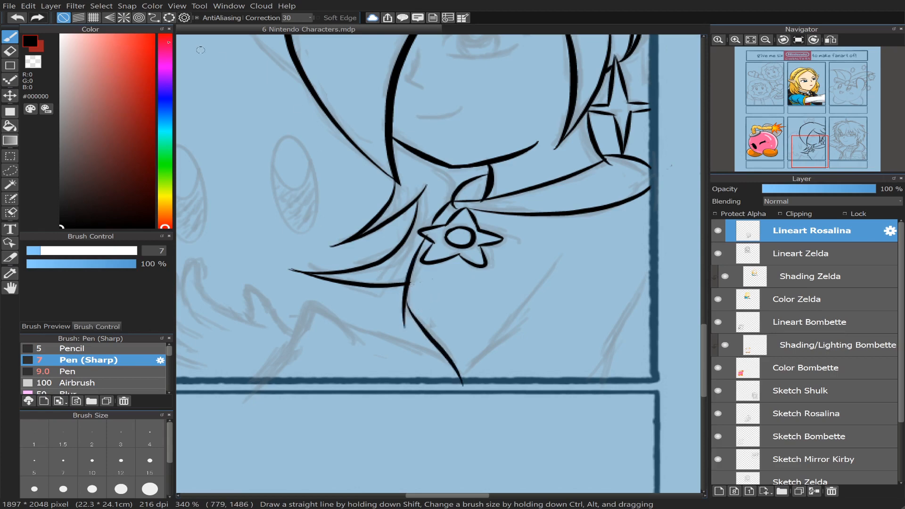
- Erase the overrun at the garment edge's bend with the eraser at size 10.3 and smooth the join with the pen at size 7
click(10, 50)
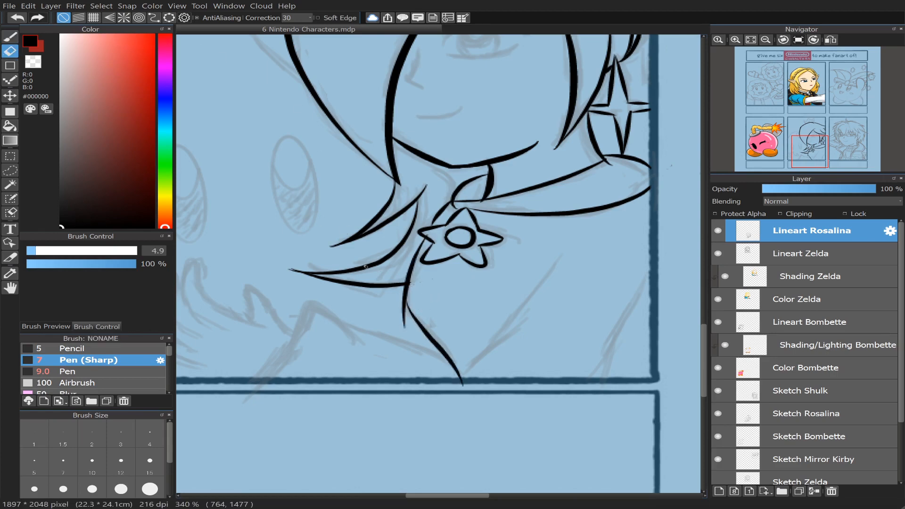
click(47, 250)
mouse_move(402, 318)
mouse_down()
mouse_move(399, 299)
mouse_move(405, 329)
mouse_up()
key(b)
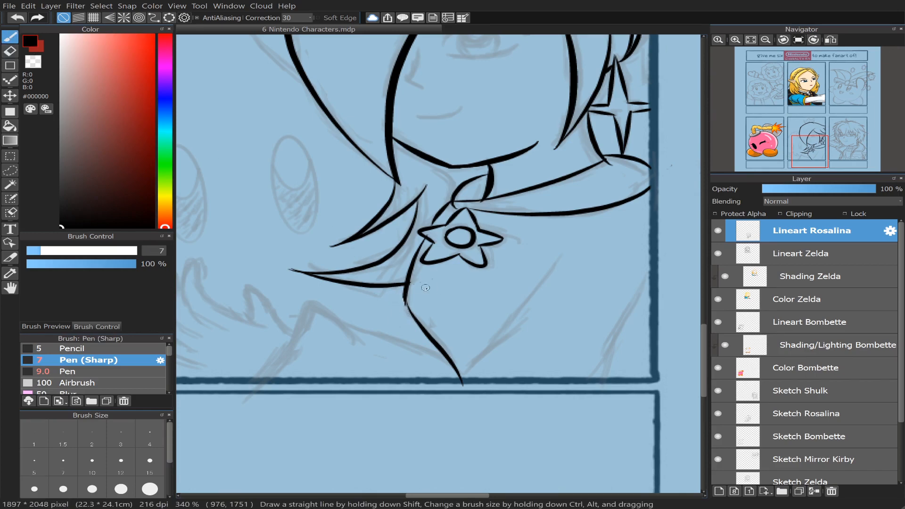
drag(407, 286, 406, 296)
- Trim the lower end of the garment edge above the panel border with the eraser at size 10.3 and return to the pen
key(e)
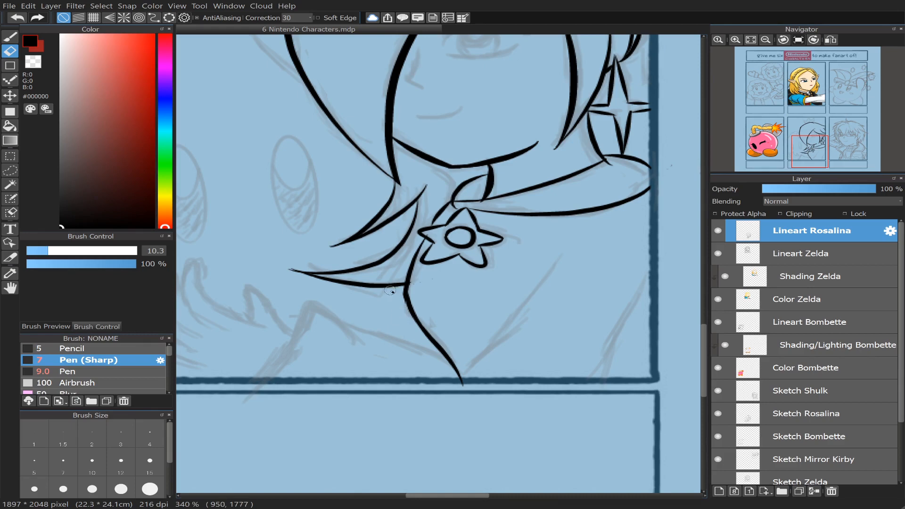
drag(452, 389, 462, 385)
click(10, 36)
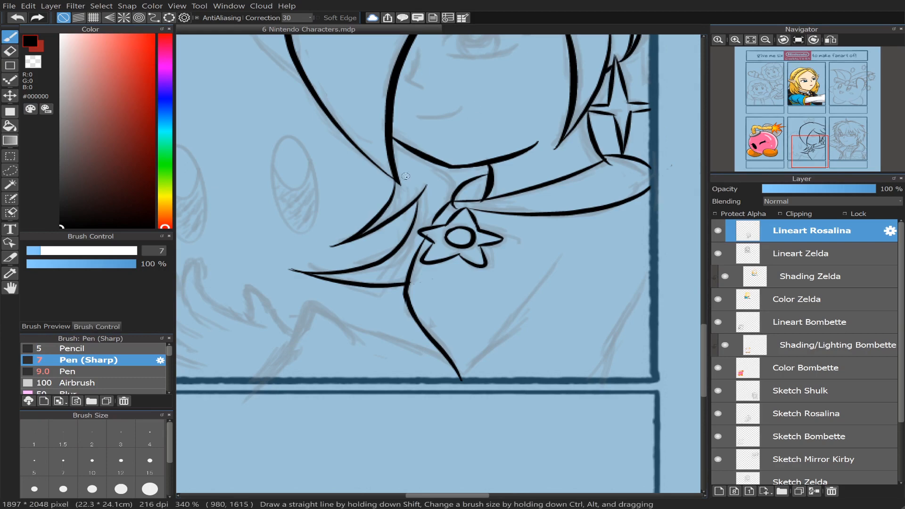
click(10, 50)
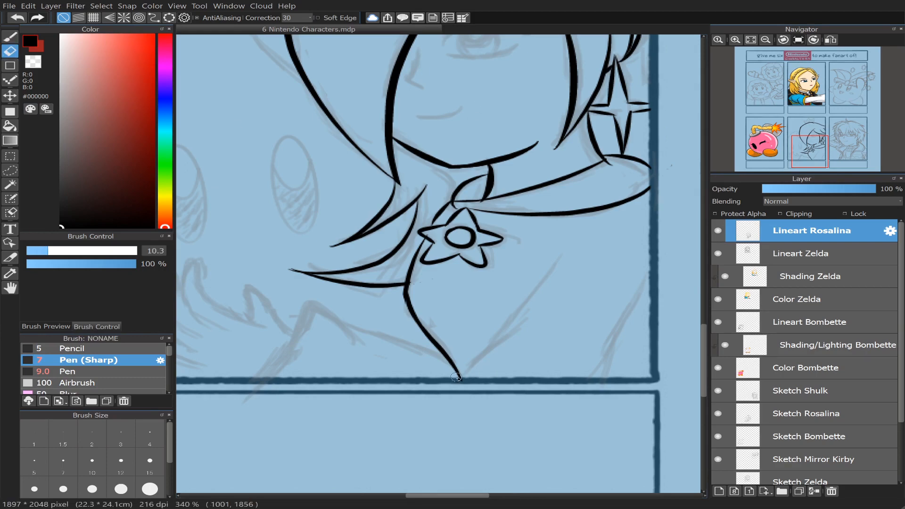
mouse_move(473, 384)
mouse_down()
mouse_move(442, 361)
mouse_move(449, 369)
mouse_up()
click(10, 36)
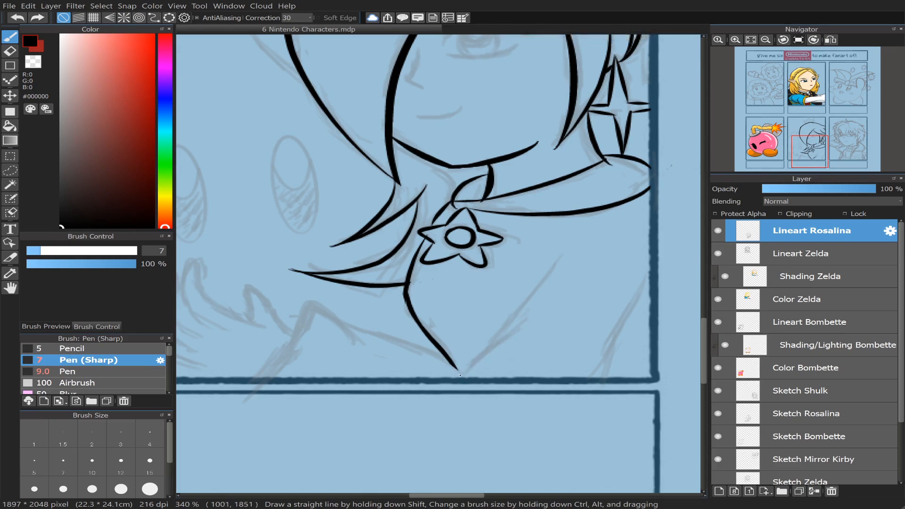
- Ink two diagonal fold lines rising from the garment edge's lower tip with the pen at size 7, redoing imperfect strokes
drag(460, 377, 558, 306)
key(ctrl+z)
drag(459, 378, 554, 306)
drag(479, 353, 580, 247)
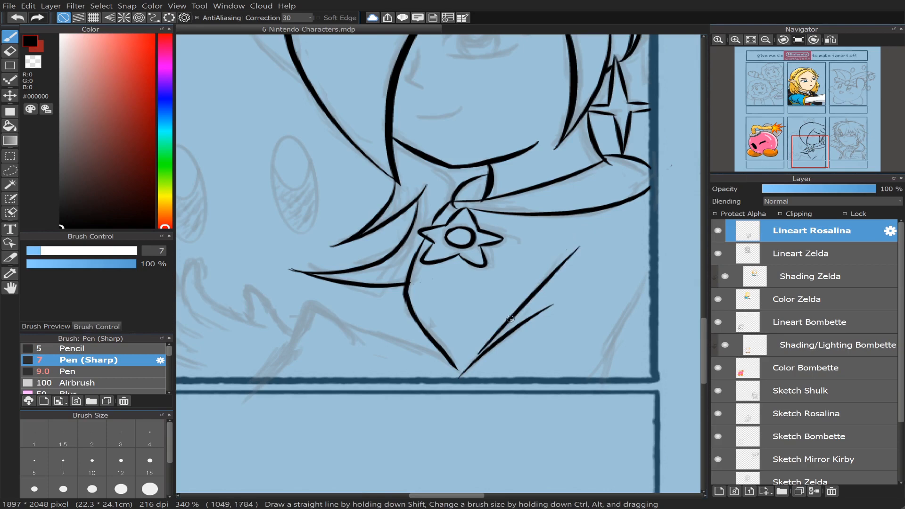
key(ctrl+z)
drag(479, 354, 559, 253)
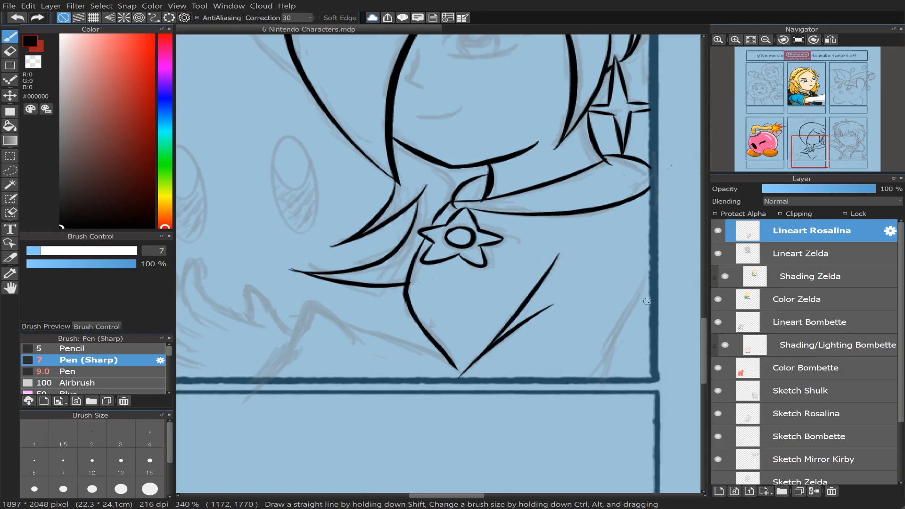
- Ink the slanted garment line by the panel's right border with the pen at size 10 and trim its lower end with the eraser at size 10.3
click(92, 460)
drag(652, 276, 593, 380)
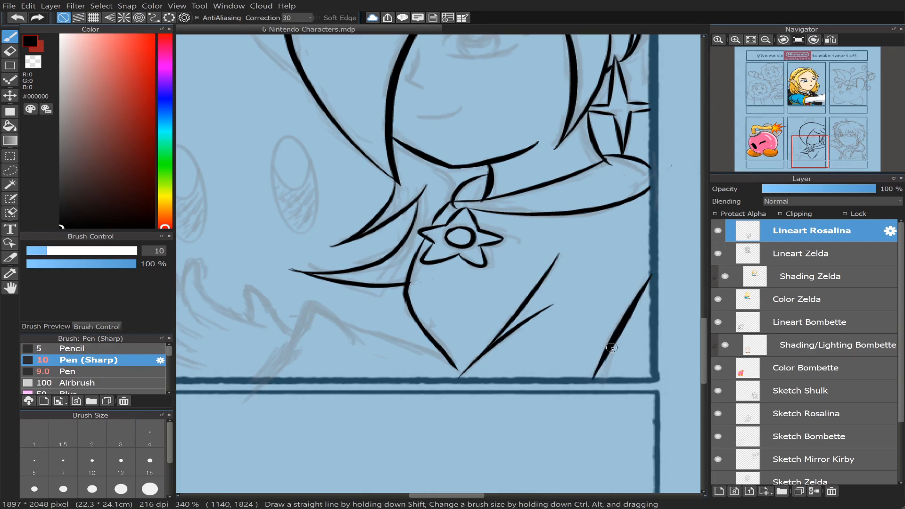
drag(615, 344, 600, 393)
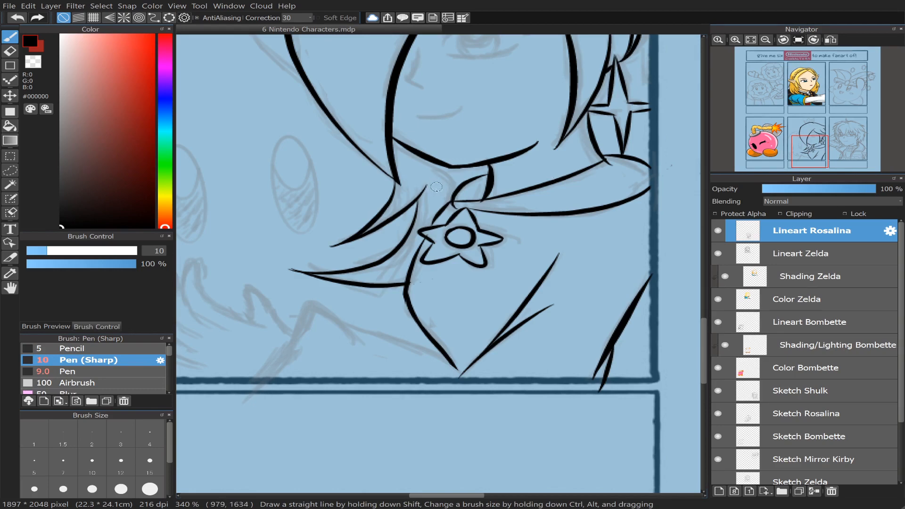
key(e)
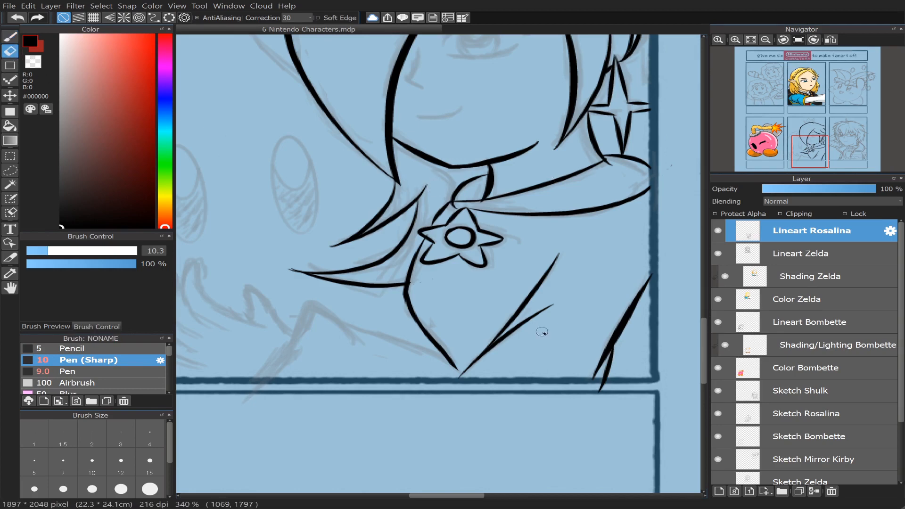
mouse_move(597, 386)
mouse_down()
mouse_move(621, 384)
mouse_move(585, 381)
mouse_move(631, 383)
mouse_move(589, 394)
mouse_move(596, 365)
mouse_up()
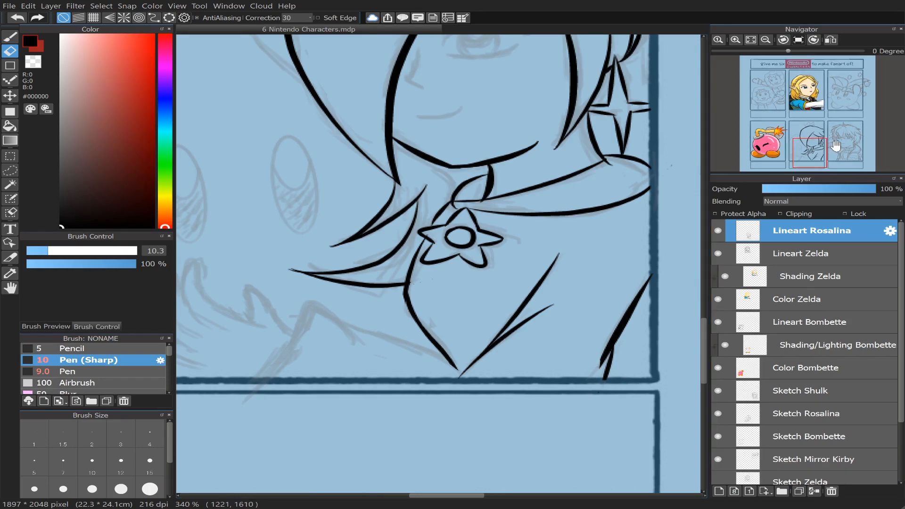
- Ink the curved line from the sketched peak beside the hair lock down past the panel's lower border with the pen at size 7, redoing the first stroke
drag(811, 151, 809, 155)
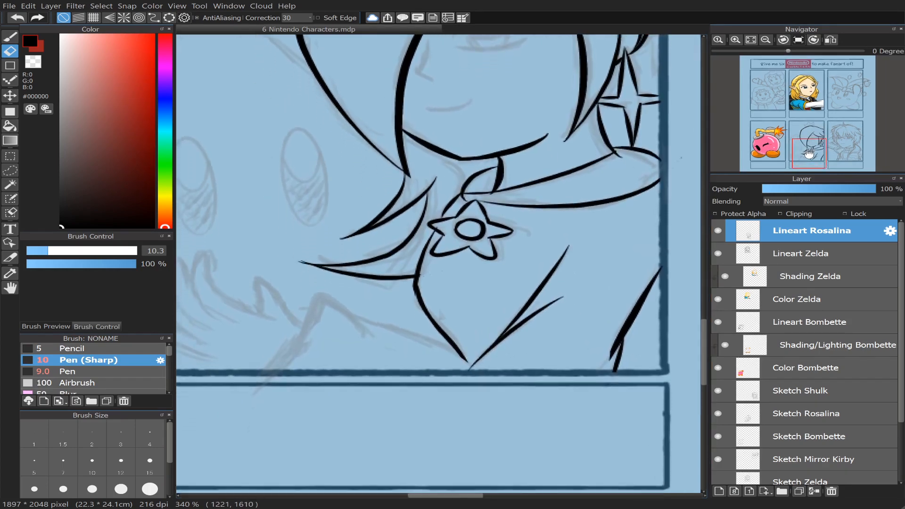
key(b)
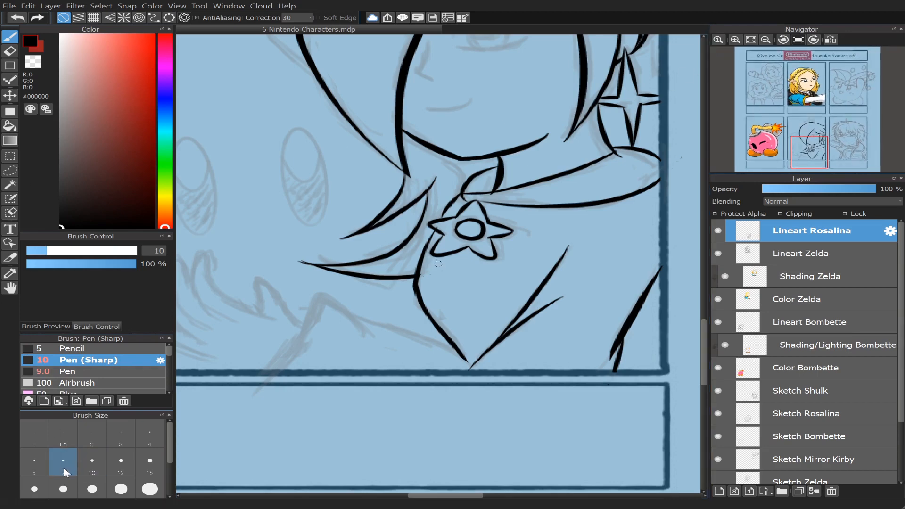
click(802, 155)
drag(801, 155, 805, 158)
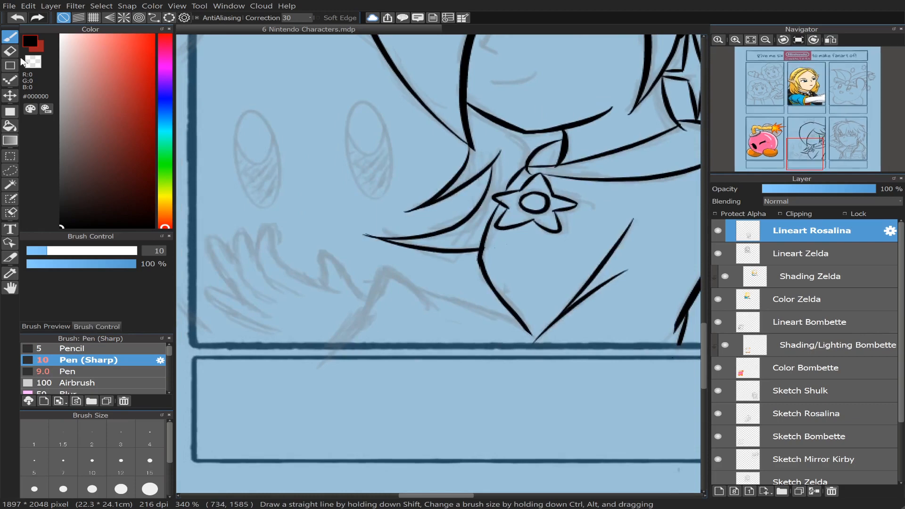
click(69, 474)
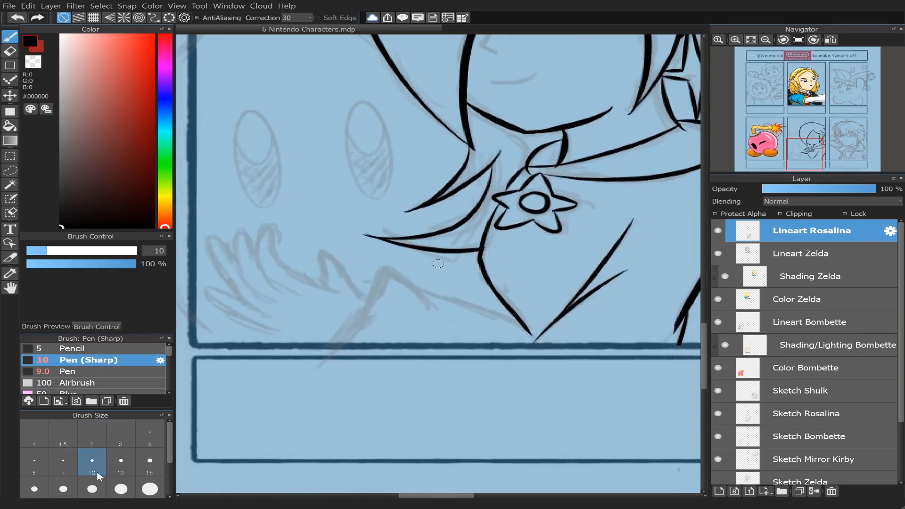
click(71, 469)
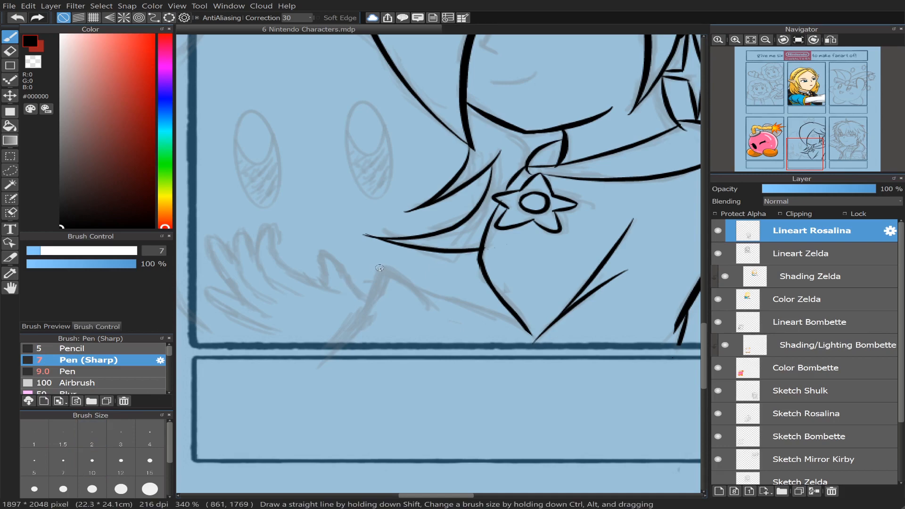
drag(379, 267, 325, 337)
key(ctrl+z)
mouse_move(386, 267)
mouse_down()
mouse_move(357, 323)
mouse_move(309, 361)
mouse_up()
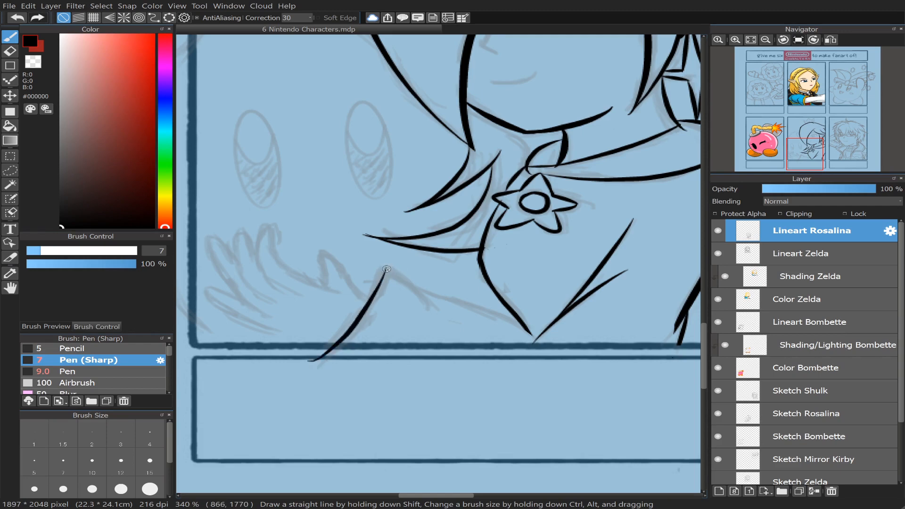
- Ink the short curve of Rosalina's sleeve cuff, running down from the cuff's upper corner, on the Lineart Rosalina layer
mouse_move(385, 268)
mouse_down()
mouse_move(426, 294)
mouse_move(397, 270)
mouse_move(426, 312)
mouse_up()
key(ctrl+z)
click(10, 51)
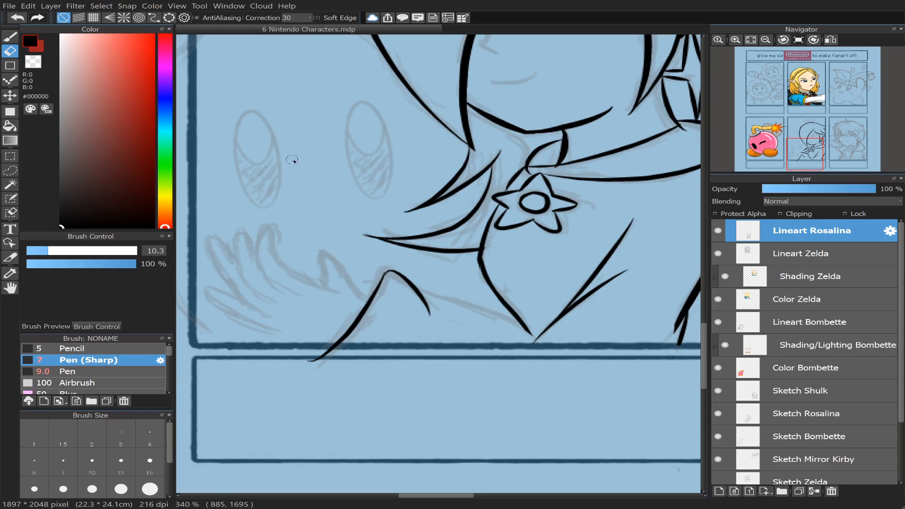
click(10, 36)
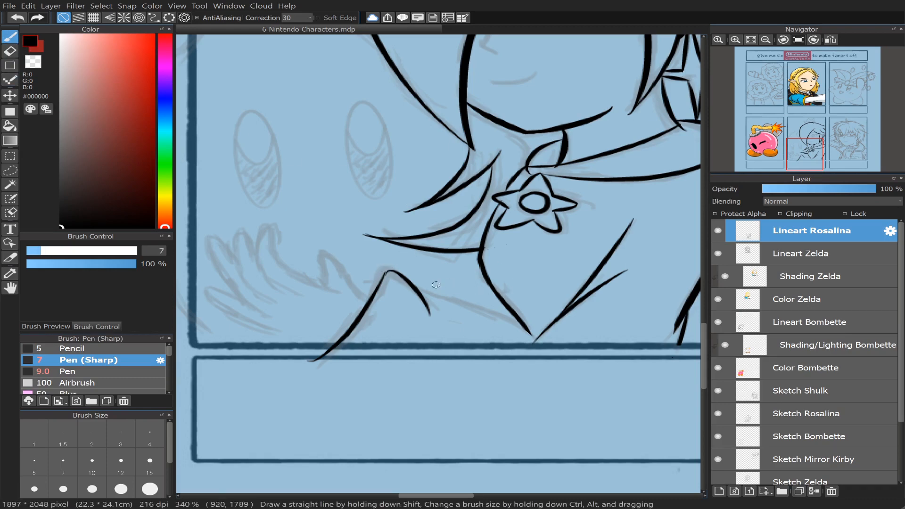
- Ink the sleeve edge as a slightly curved line from the cuff to the lower tip of the torso outline
drag(420, 289, 524, 330)
key(ctrl+z)
drag(417, 290, 514, 335)
key(ctrl+z)
drag(420, 289, 524, 330)
key(ctrl+z)
drag(417, 289, 529, 333)
key(ctrl+z)
drag(418, 288, 523, 329)
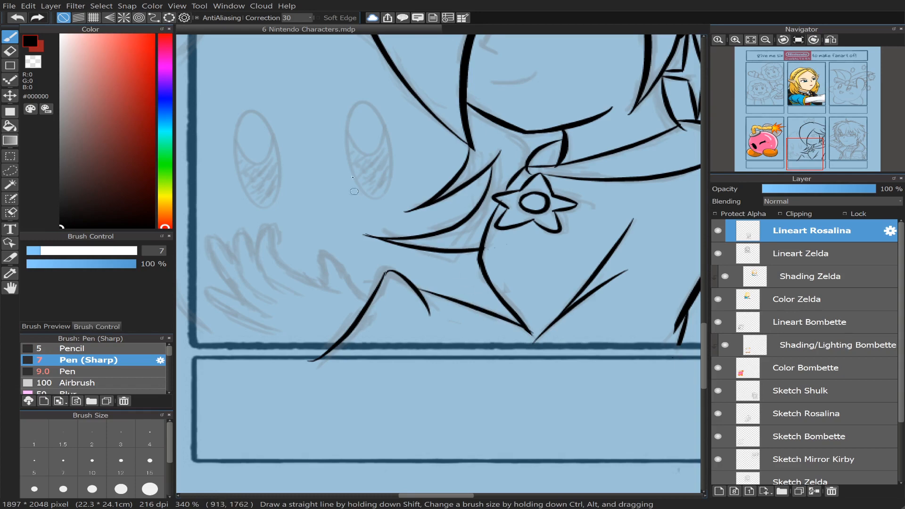
- Close the pointed corner where the sleeve meets the torso and erase the cuff line that overshoots the panel's lower border
click(10, 50)
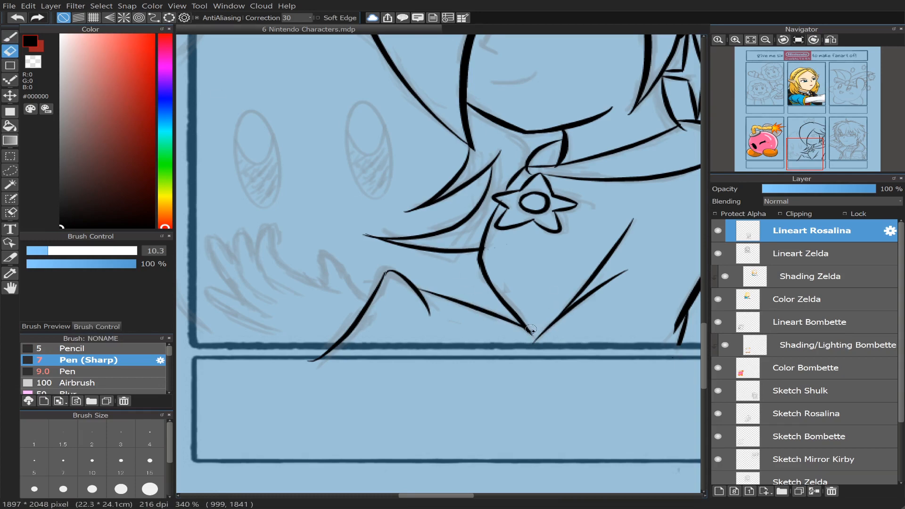
key(b)
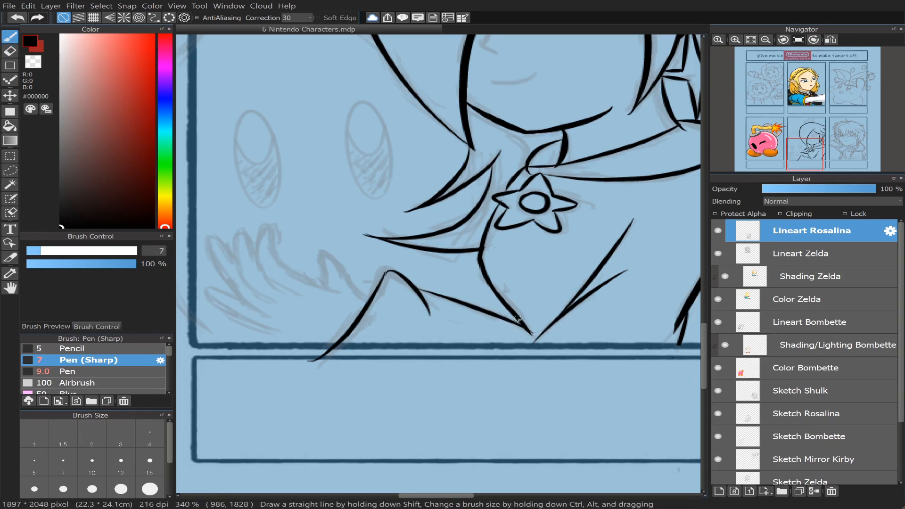
drag(519, 318, 536, 342)
key(e)
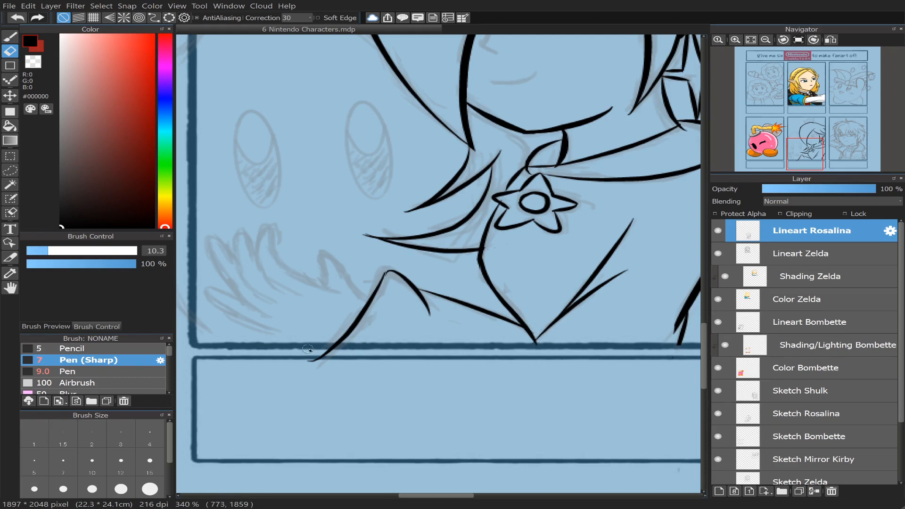
mouse_move(308, 350)
mouse_down()
mouse_move(336, 356)
mouse_move(330, 351)
mouse_up()
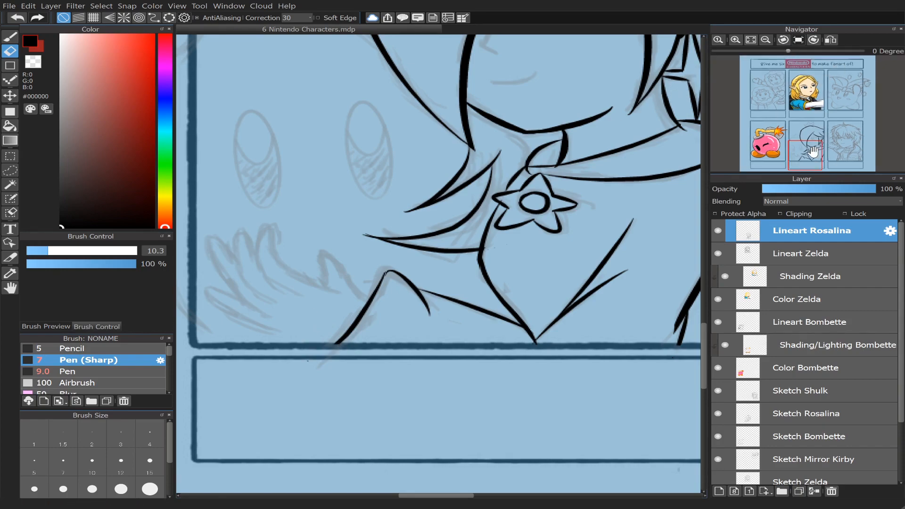
mouse_move(815, 153)
mouse_down()
mouse_move(807, 141)
mouse_move(798, 153)
mouse_up()
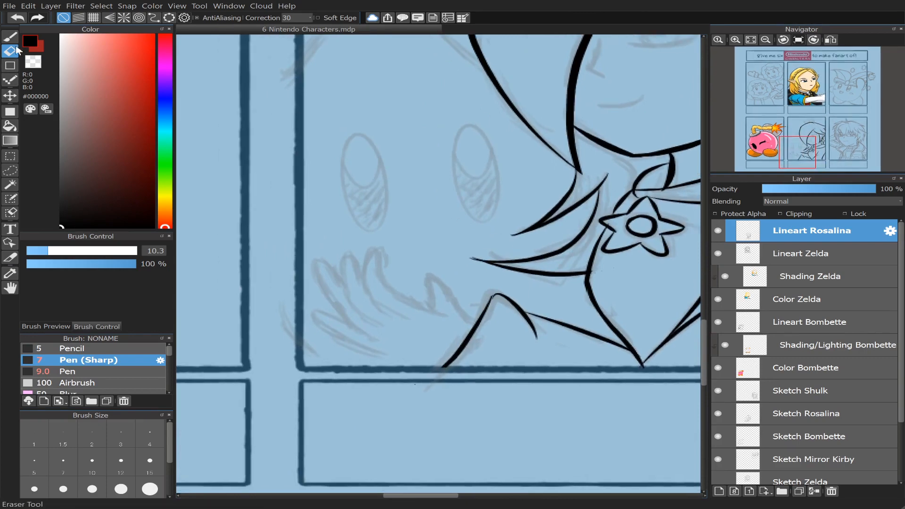
click(10, 36)
click(830, 40)
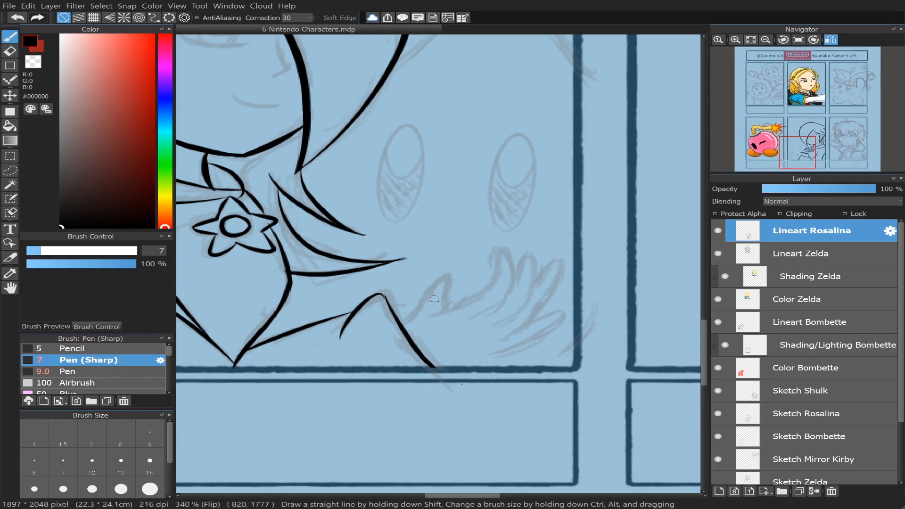
mouse_move(402, 323)
mouse_down()
mouse_move(427, 289)
mouse_move(457, 283)
mouse_up()
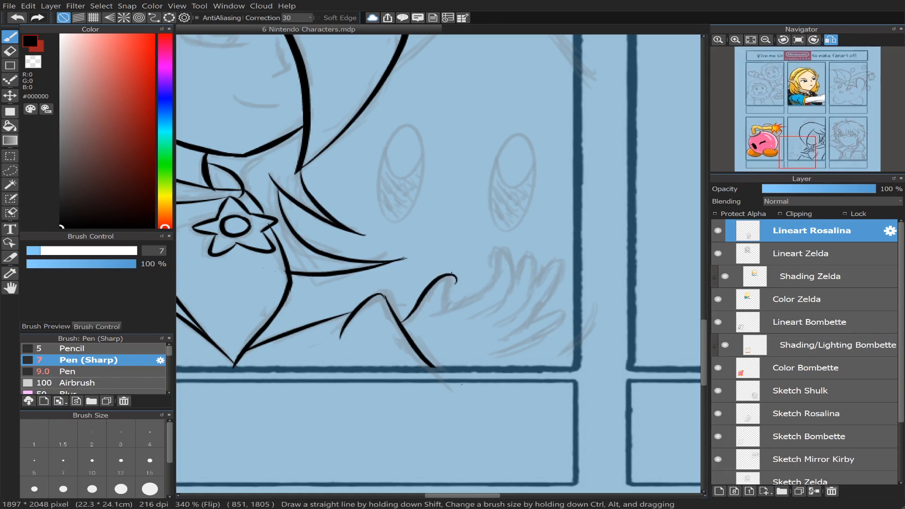
key(ctrl+z)
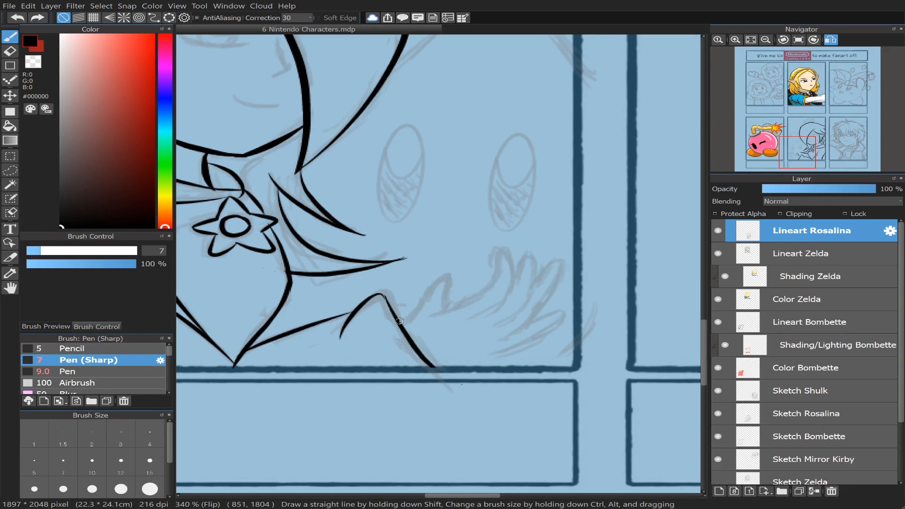
mouse_move(402, 322)
mouse_down()
mouse_move(440, 280)
mouse_move(454, 296)
mouse_up()
key(ctrl+z)
key(ctrl+z)
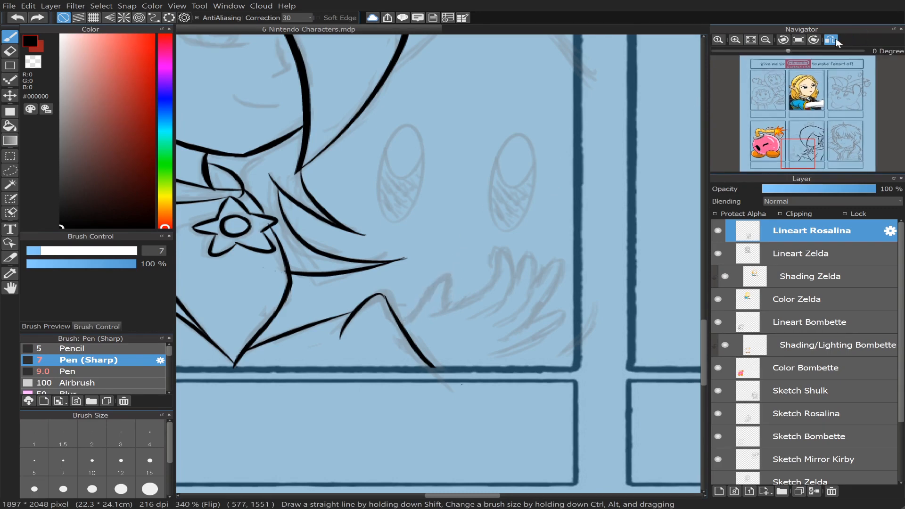
click(832, 39)
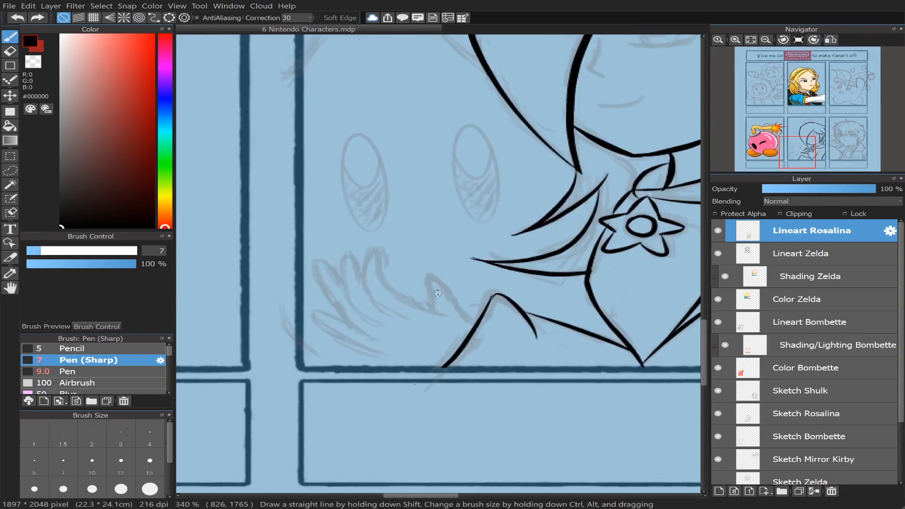
- Ink the thumb outline of the raised hand down to the cuff and erase the end that crosses the cuff line
mouse_move(430, 306)
mouse_down()
mouse_move(425, 282)
mouse_move(486, 319)
mouse_up()
key(ctrl+z)
mouse_move(432, 302)
mouse_down()
mouse_move(445, 282)
mouse_move(486, 321)
mouse_up()
key(ctrl+z)
mouse_move(429, 297)
mouse_down()
mouse_move(438, 280)
mouse_move(486, 324)
mouse_up()
key(ctrl+z)
mouse_move(431, 297)
mouse_down()
mouse_move(448, 287)
mouse_move(477, 319)
mouse_up()
click(11, 50)
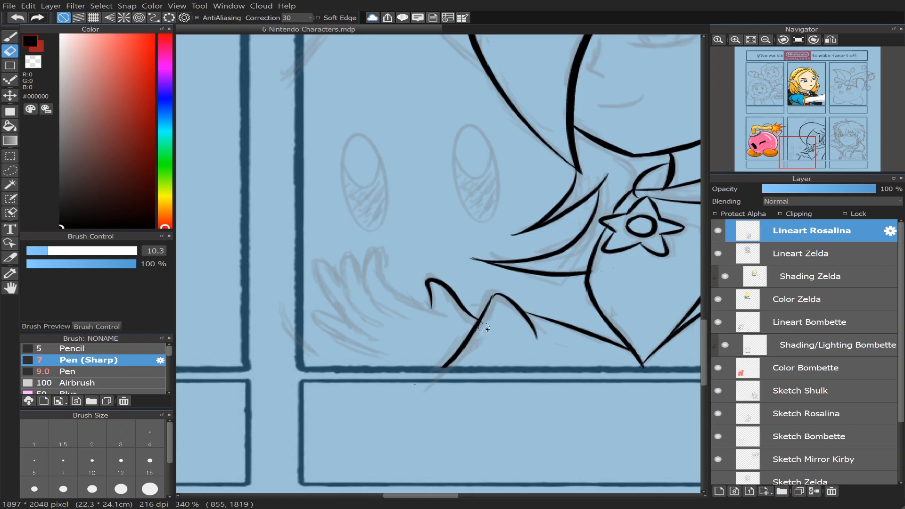
drag(481, 331, 486, 320)
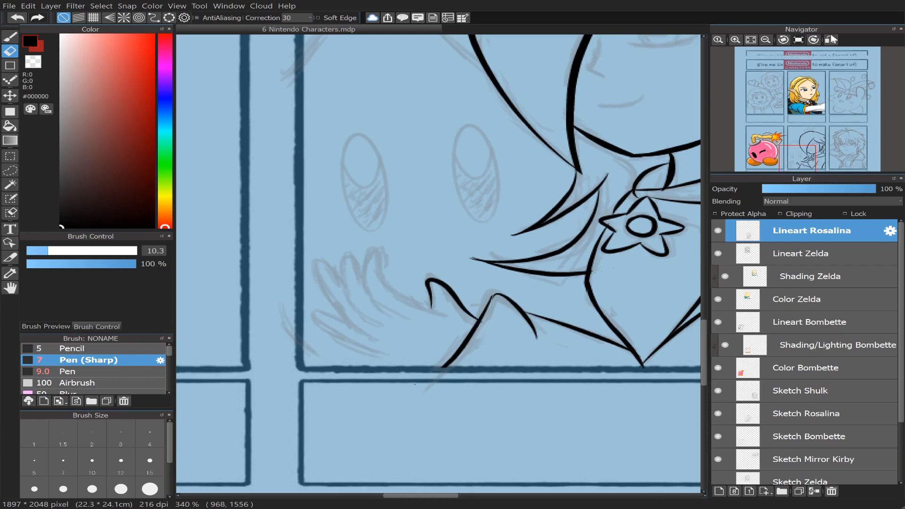
- Ink the curved inner edge of the index finger from its tip down to the palm behind the thumb
click(10, 36)
mouse_move(800, 42)
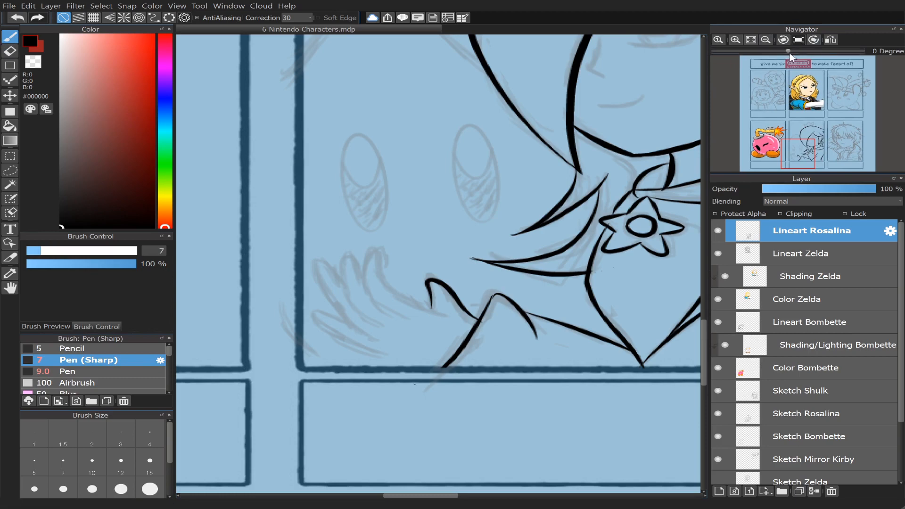
drag(790, 51, 803, 52)
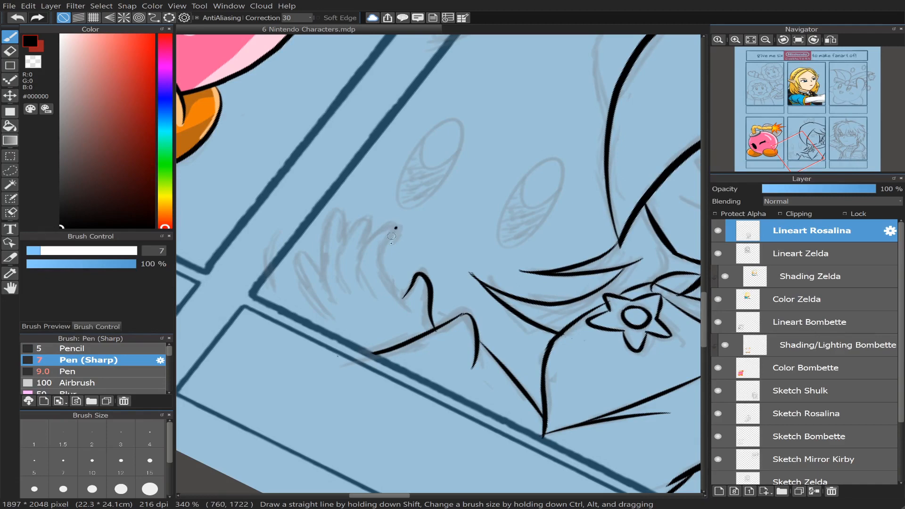
mouse_move(391, 236)
mouse_down()
mouse_move(396, 273)
mouse_move(418, 306)
mouse_up()
key(ctrl+z)
mouse_move(396, 227)
mouse_down()
mouse_move(388, 265)
mouse_move(412, 308)
mouse_up()
key(ctrl+z)
mouse_move(391, 248)
mouse_down()
mouse_move(412, 314)
mouse_move(415, 285)
mouse_up()
key(ctrl+z)
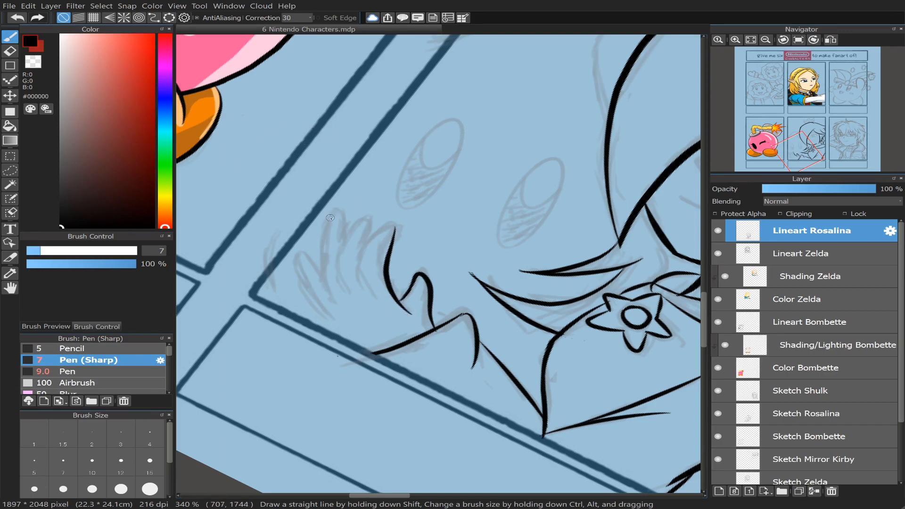
mouse_move(396, 230)
mouse_down()
mouse_move(375, 240)
mouse_move(386, 305)
mouse_up()
key(ctrl+z)
mouse_move(397, 232)
mouse_down()
mouse_move(383, 232)
mouse_move(371, 273)
mouse_move(380, 305)
mouse_up()
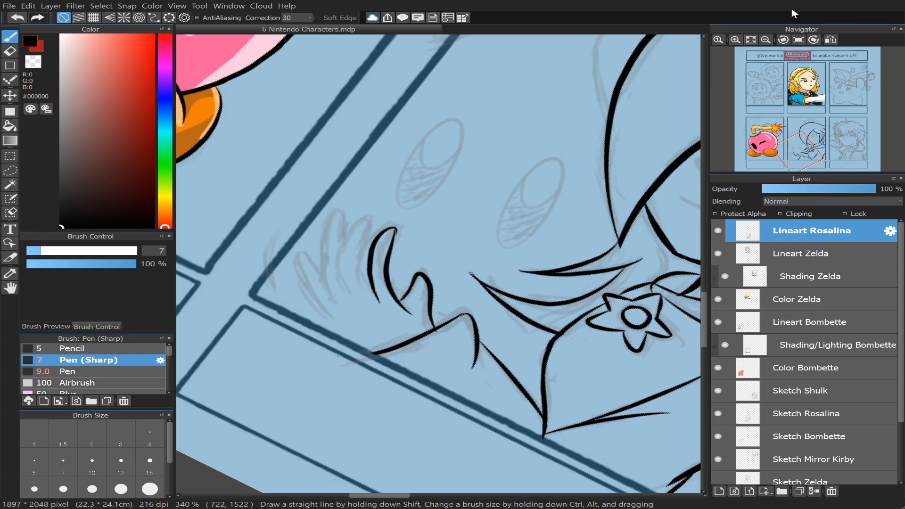
click(799, 40)
key(ctrl+z)
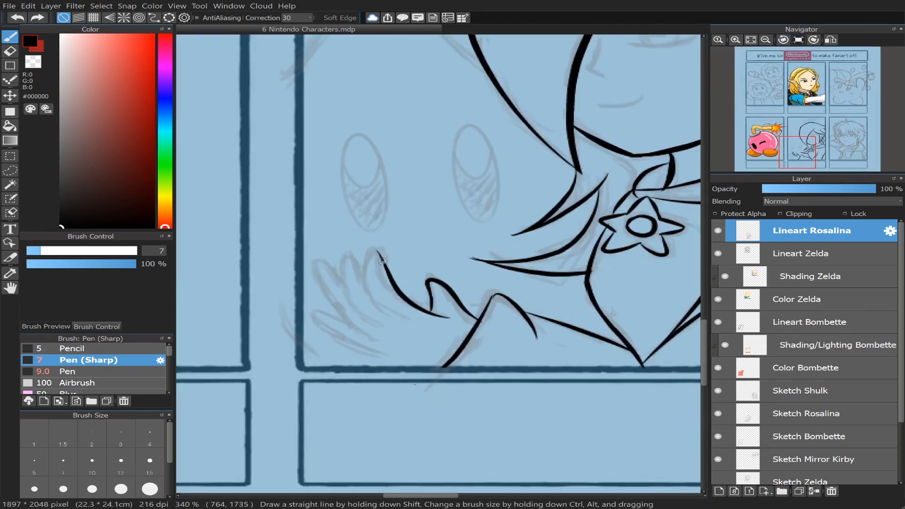
mouse_move(373, 255)
mouse_down()
mouse_move(390, 306)
mouse_move(406, 319)
mouse_up()
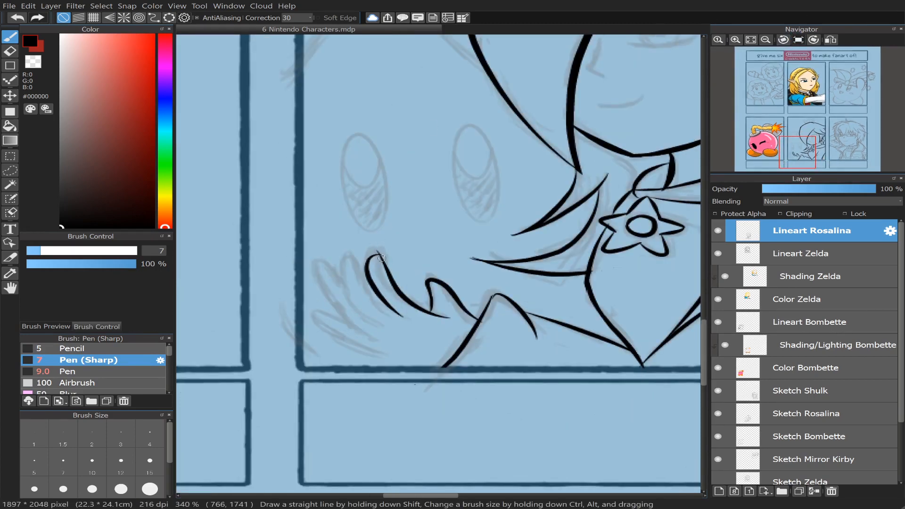
key(ctrl+z)
mouse_move(378, 252)
mouse_down()
mouse_move(368, 282)
mouse_move(401, 314)
mouse_up()
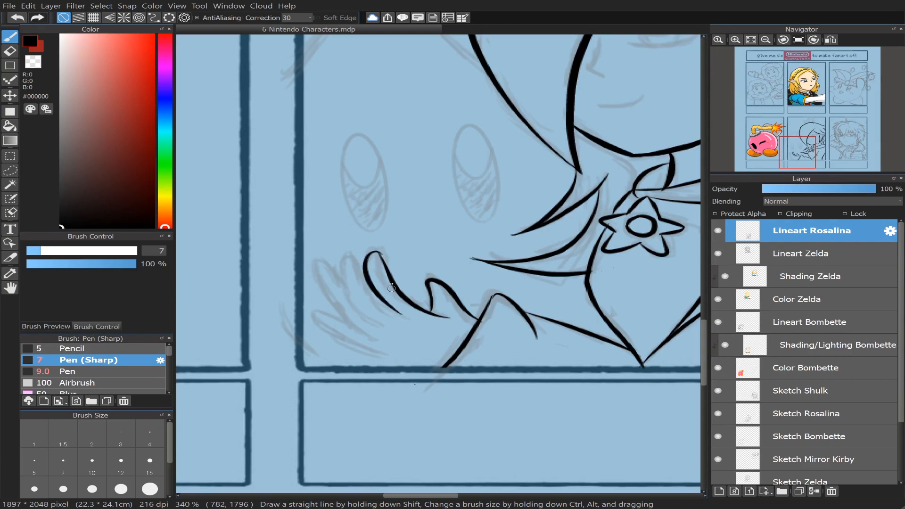
key(ctrl+z)
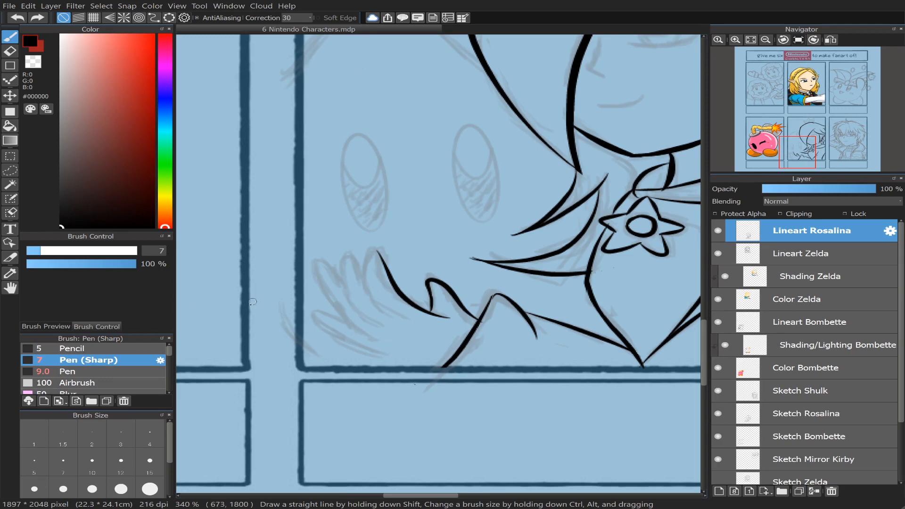
- Ink the little finger's rounded tip and lower edge, continuing along the outer palm toward the cuff
mouse_move(347, 324)
mouse_down()
mouse_move(310, 310)
mouse_move(329, 337)
mouse_move(361, 355)
mouse_move(311, 307)
mouse_move(326, 330)
mouse_move(411, 364)
mouse_up()
key(ctrl+z)
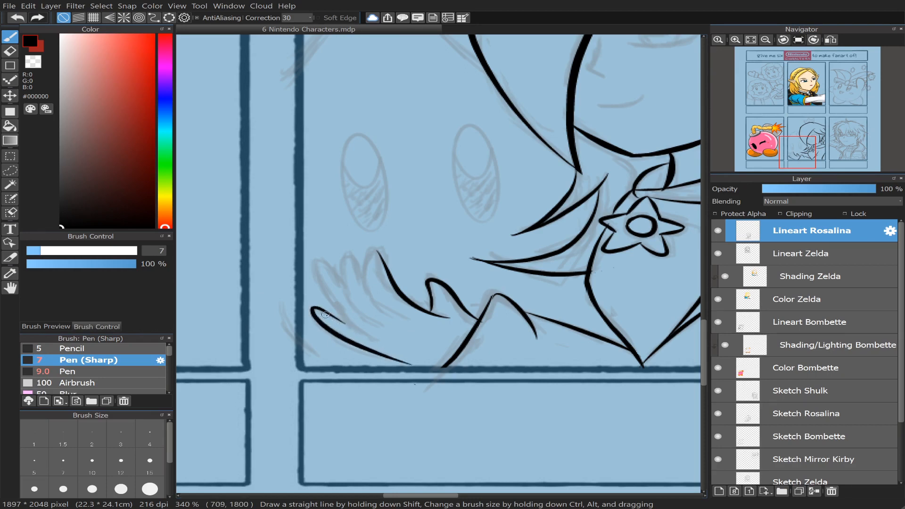
click(10, 50)
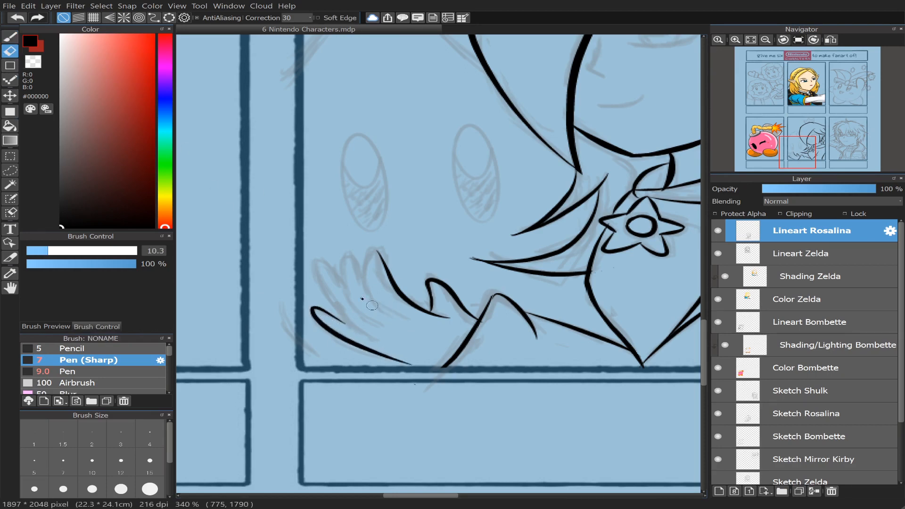
click(10, 36)
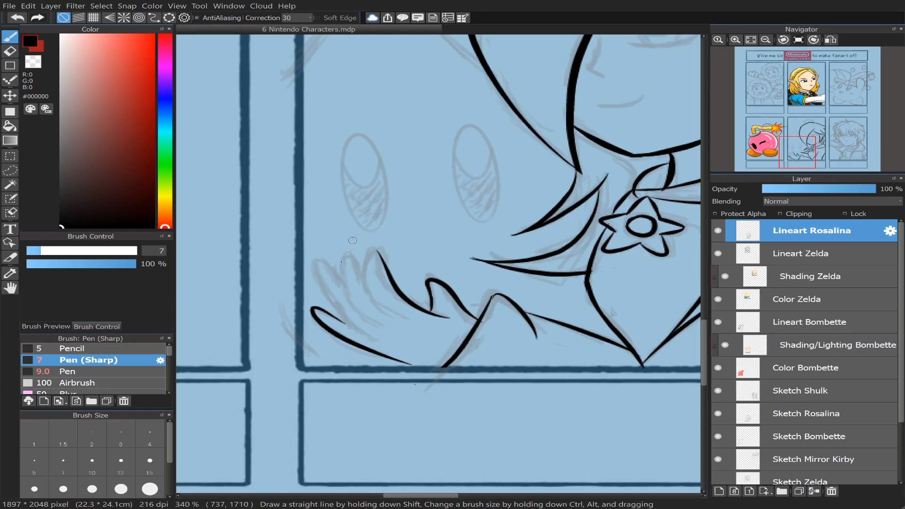
- Ink the upper edge of the little finger and the outer edge of the ring finger over the sketch
mouse_move(339, 279)
mouse_down()
mouse_move(312, 266)
mouse_move(325, 287)
mouse_up()
key(ctrl+z)
mouse_move(345, 282)
mouse_down()
mouse_move(318, 262)
mouse_move(325, 296)
mouse_move(384, 350)
mouse_up()
key(ctrl+z)
key(ctrl+z)
drag(315, 262, 377, 341)
key(ctrl+z)
mouse_move(315, 266)
mouse_down()
mouse_move(370, 335)
mouse_move(391, 346)
mouse_up()
key(ctrl+z)
mouse_move(317, 261)
mouse_down()
mouse_move(323, 291)
mouse_move(377, 341)
mouse_up()
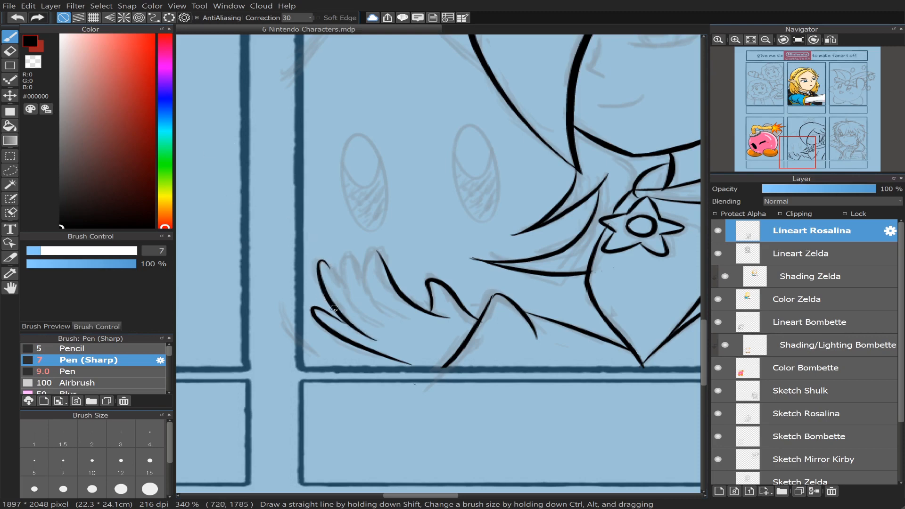
- Ink the line separating the ring and middle fingers, from the middle fingertip down into the palm
drag(325, 311, 345, 319)
drag(331, 271, 378, 331)
key(ctrl+z)
mouse_move(345, 258)
mouse_down()
mouse_move(349, 292)
mouse_move(381, 338)
mouse_up()
- Ink the ring finger's inner edge from its tip to the middle finger and erase the rough spot at the fingertip
drag(325, 265, 350, 292)
key(ctrl+z)
drag(323, 261, 341, 285)
key(ctrl+z)
key(ctrl+z)
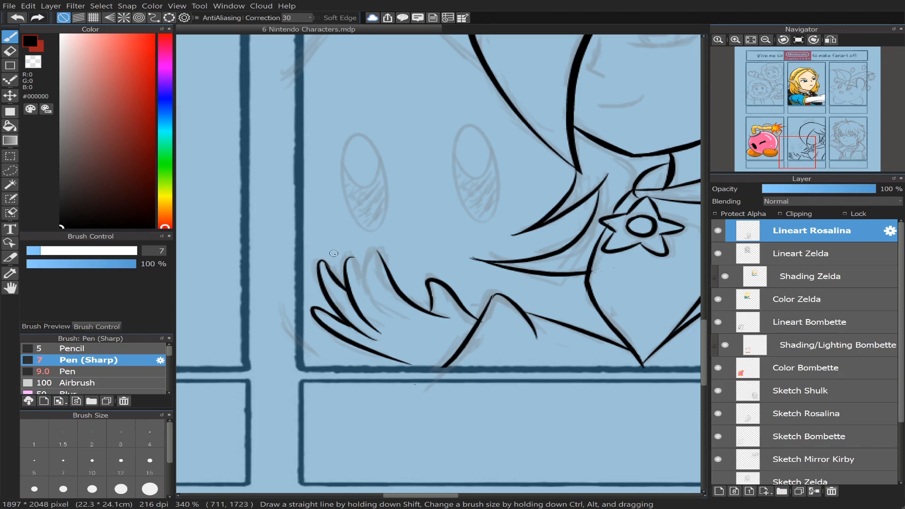
key(ctrl+z)
drag(325, 266, 352, 291)
key(ctrl+z)
key(ctrl+z)
drag(326, 262, 348, 286)
key(e)
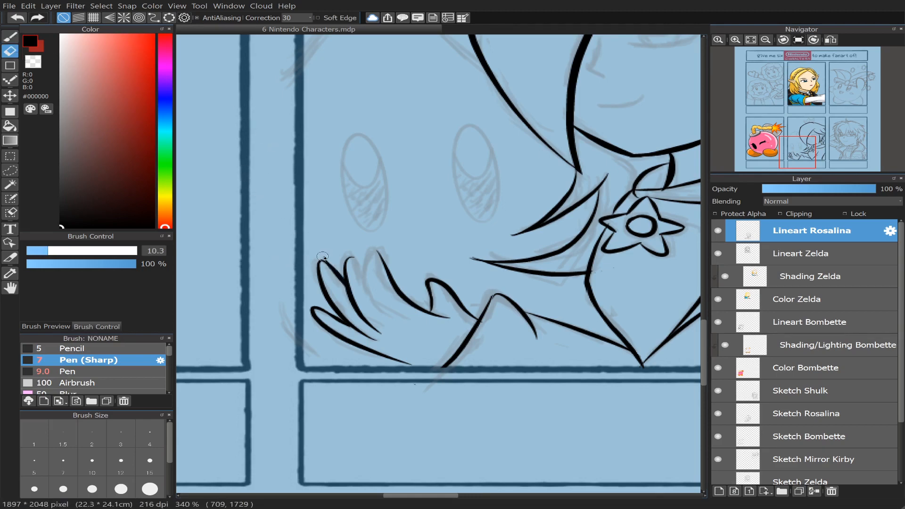
drag(323, 258, 332, 265)
click(10, 36)
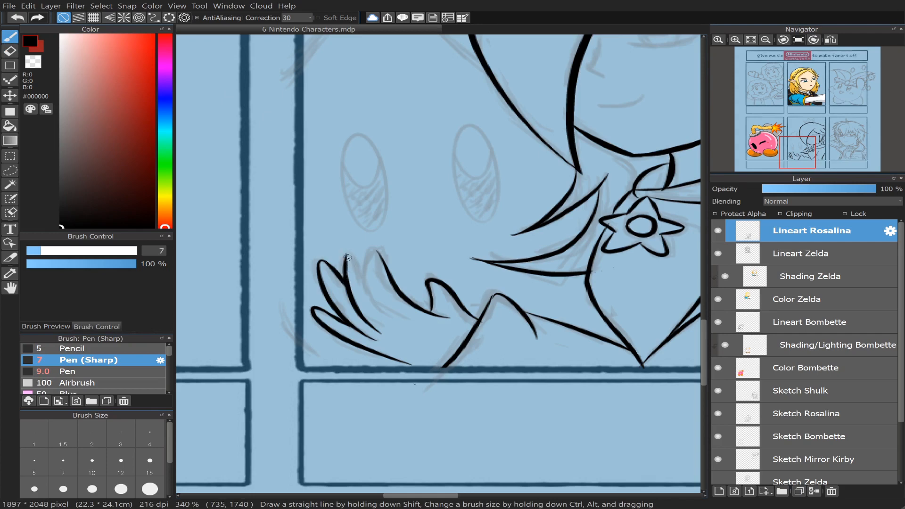
- Ink the inner edge of the middle finger as a curve from its tip down into the palm
mouse_move(345, 255)
mouse_down()
mouse_move(367, 287)
mouse_move(399, 314)
mouse_up()
key(ctrl+z)
drag(346, 255, 391, 317)
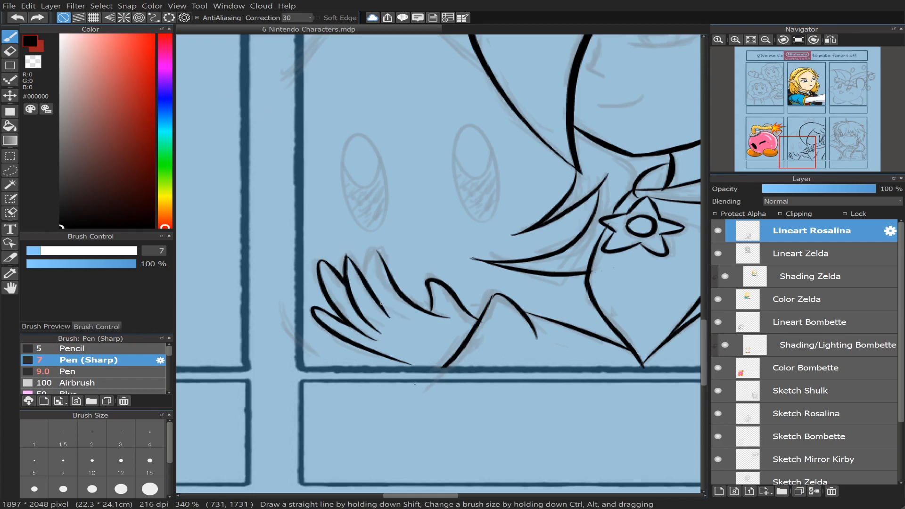
key(ctrl+z)
drag(346, 260, 390, 315)
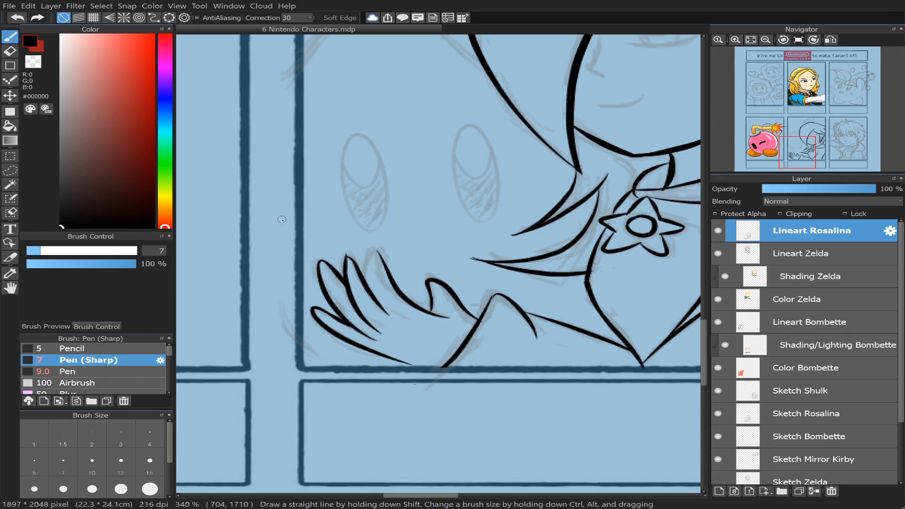
- Try to ink a rounded tip on the index finger of Rosalina's raised hand
key(e)
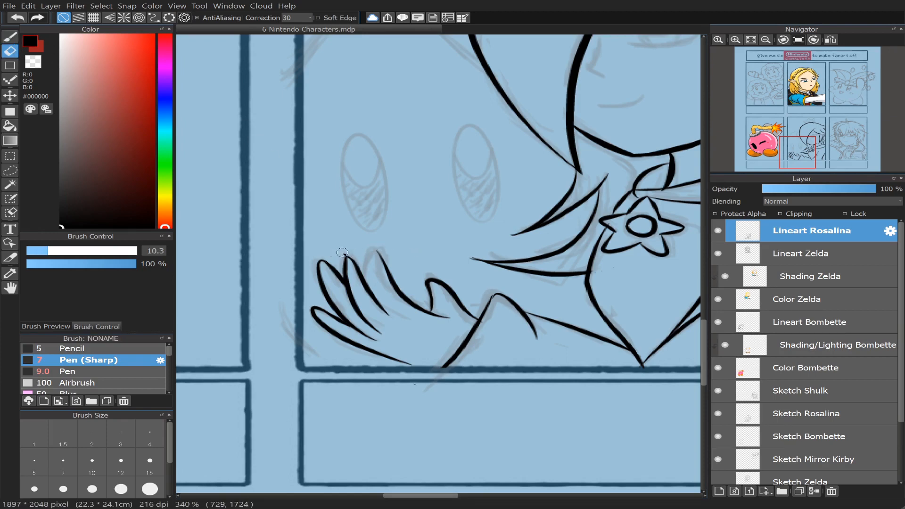
key(b)
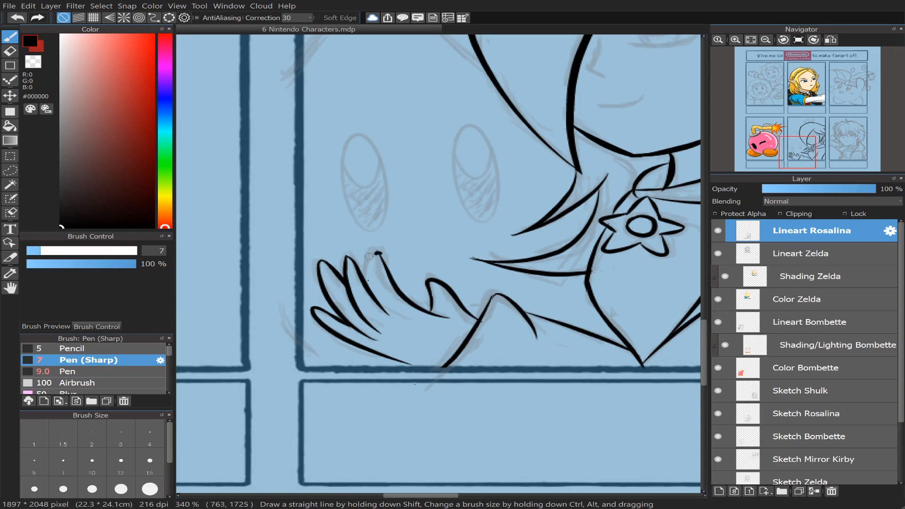
mouse_move(370, 257)
mouse_down()
mouse_move(369, 286)
mouse_move(367, 259)
mouse_move(386, 268)
mouse_up()
key(ctrl+z)
key(ctrl+z)
key(e)
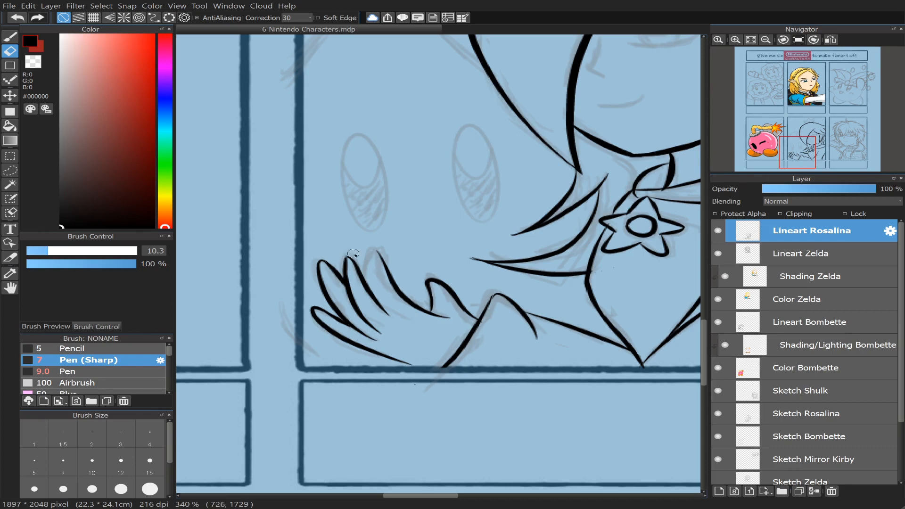
key(b)
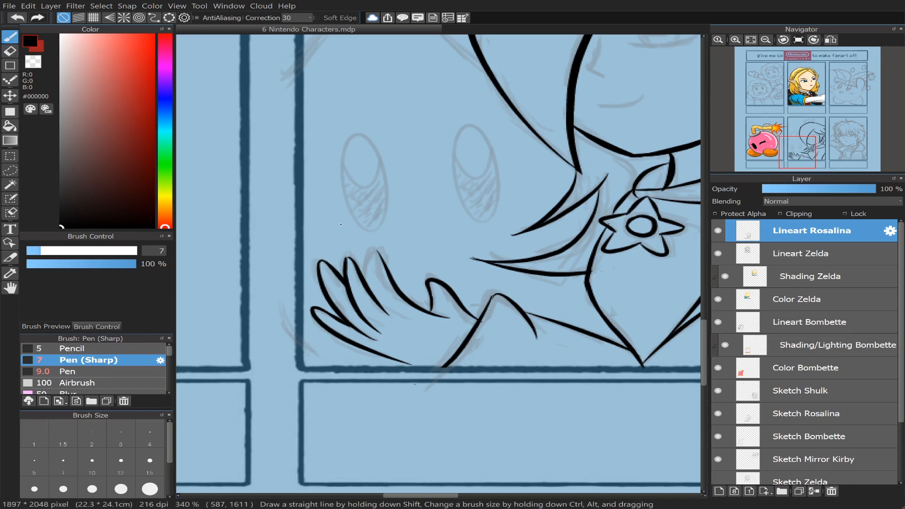
- Rework the index finger's line with the eraser and pen, inking a rounded fingertip that runs down to the middle finger
click(14, 49)
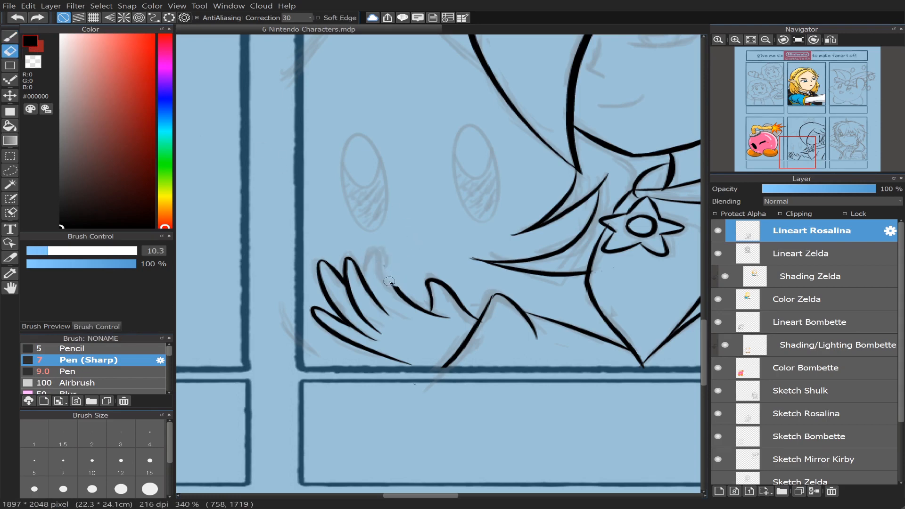
drag(389, 281, 403, 290)
key(b)
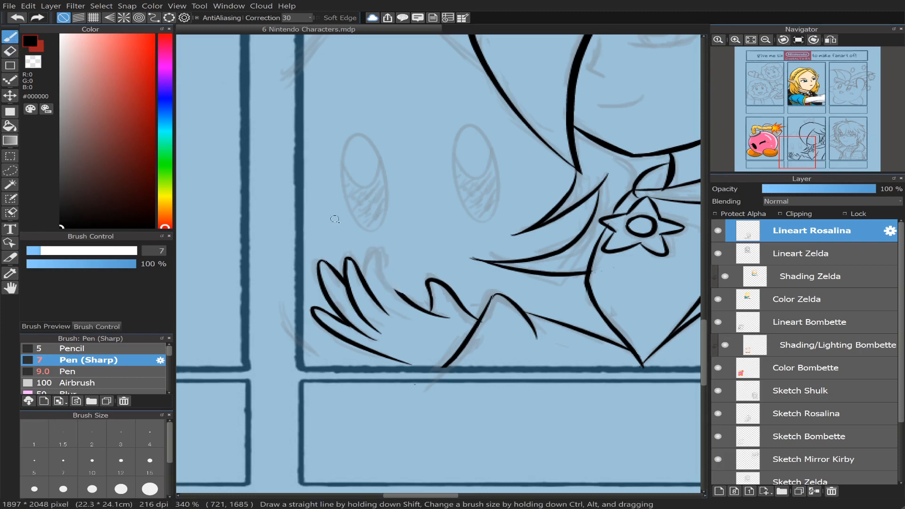
mouse_move(364, 277)
mouse_down()
mouse_move(377, 257)
mouse_move(405, 298)
mouse_up()
key(ctrl+z)
key(ctrl+z)
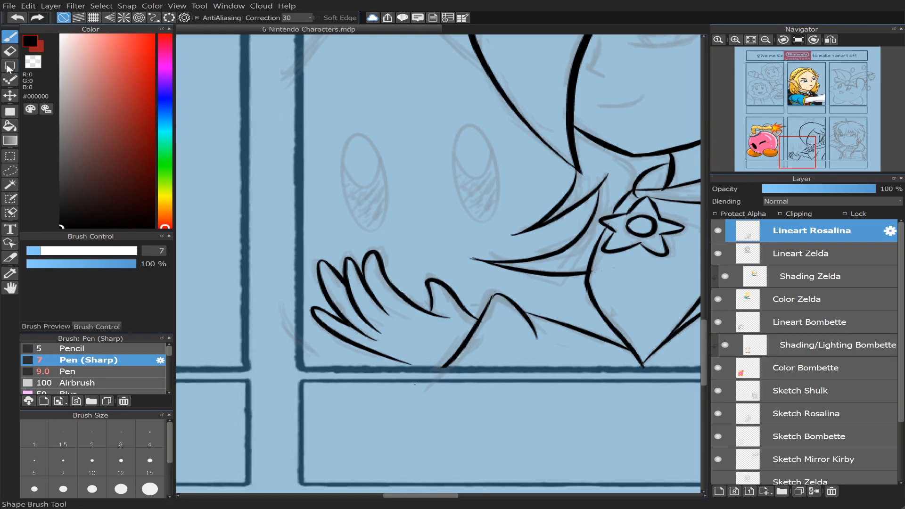
key(e)
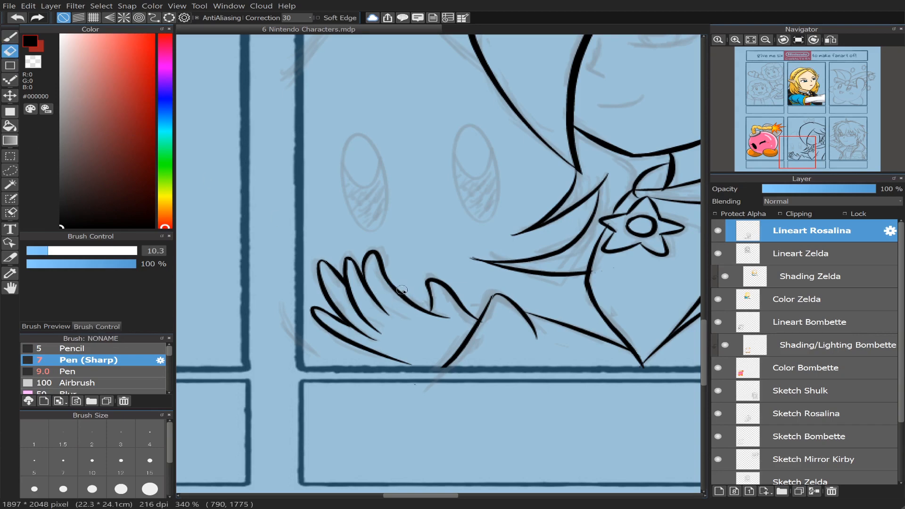
click(12, 38)
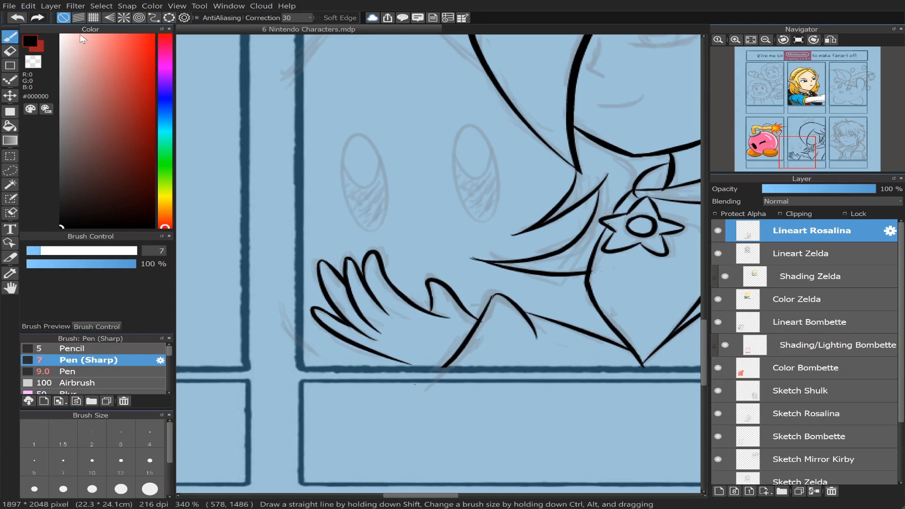
- Add a new layer above Lineart Rosalina and choose the Pen (Sharp) brush at size 7
click(803, 152)
mouse_move(803, 153)
mouse_down()
mouse_move(814, 143)
mouse_move(802, 149)
mouse_up()
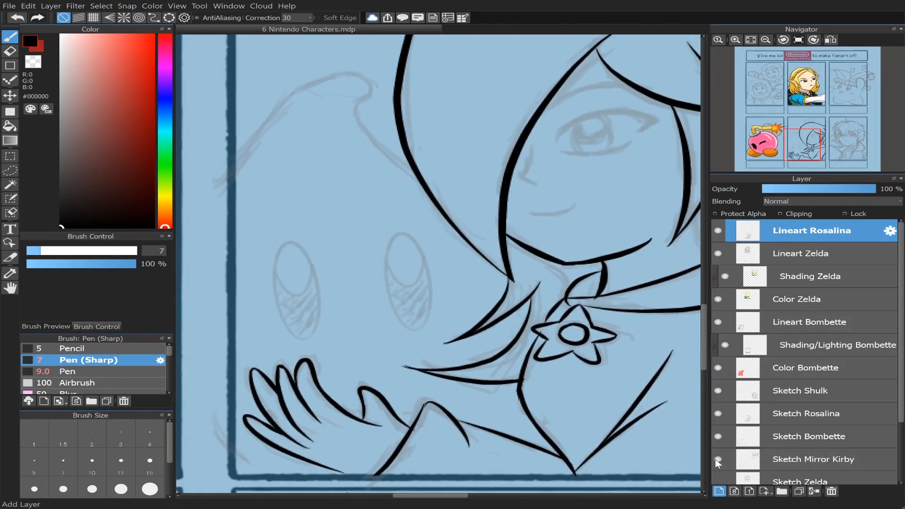
click(720, 492)
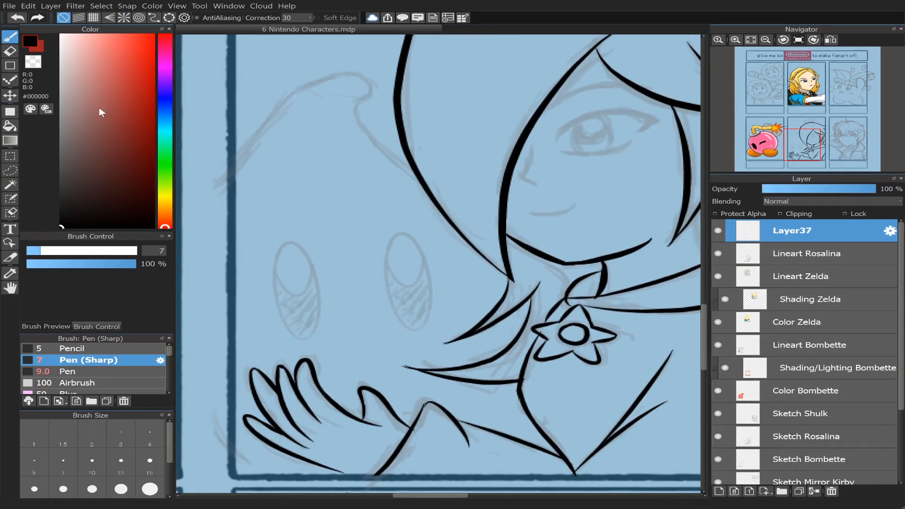
click(75, 371)
click(85, 361)
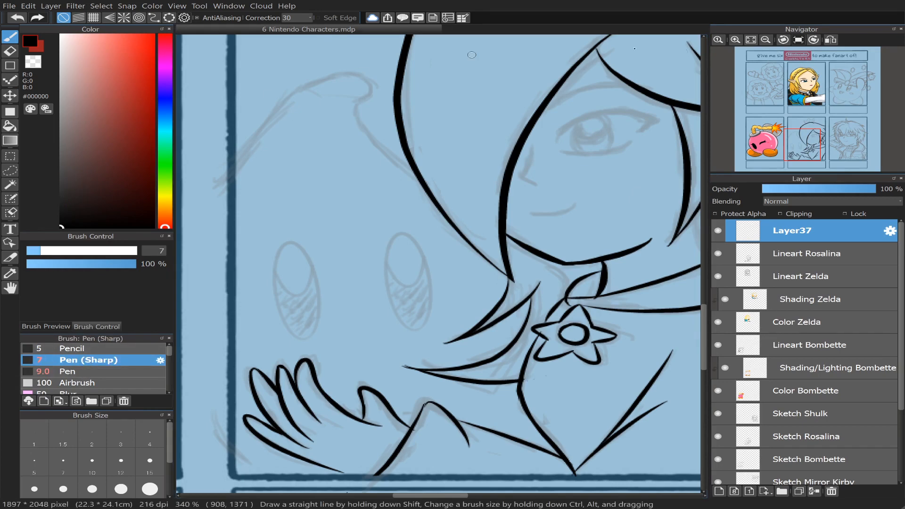
- Ink the Luma's head outline from the panel border over its curled tip to Rosalina's hair, and erase the overshoot inside the hair
drag(796, 142, 796, 137)
mouse_move(301, 322)
mouse_down()
mouse_move(317, 296)
mouse_move(382, 243)
mouse_move(415, 226)
mouse_move(435, 251)
mouse_up()
key(ctrl+z)
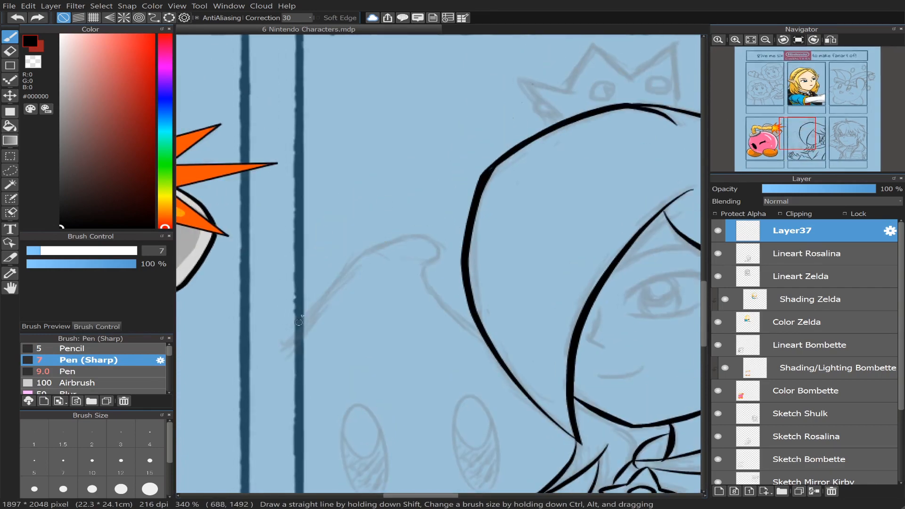
mouse_move(299, 322)
mouse_down()
mouse_move(364, 257)
mouse_move(430, 235)
mouse_move(432, 259)
mouse_up()
key(ctrl+z)
mouse_move(300, 321)
mouse_down()
mouse_move(342, 256)
mouse_move(418, 226)
mouse_move(438, 260)
mouse_up()
key(ctrl+z)
mouse_move(304, 315)
mouse_down()
mouse_move(395, 237)
mouse_move(440, 230)
mouse_move(455, 247)
mouse_move(434, 266)
mouse_move(447, 299)
mouse_move(495, 333)
mouse_up()
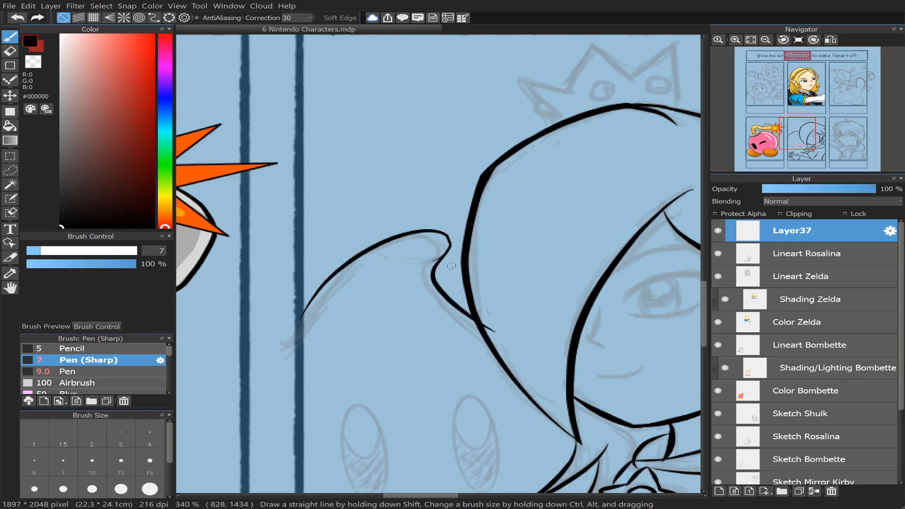
key(e)
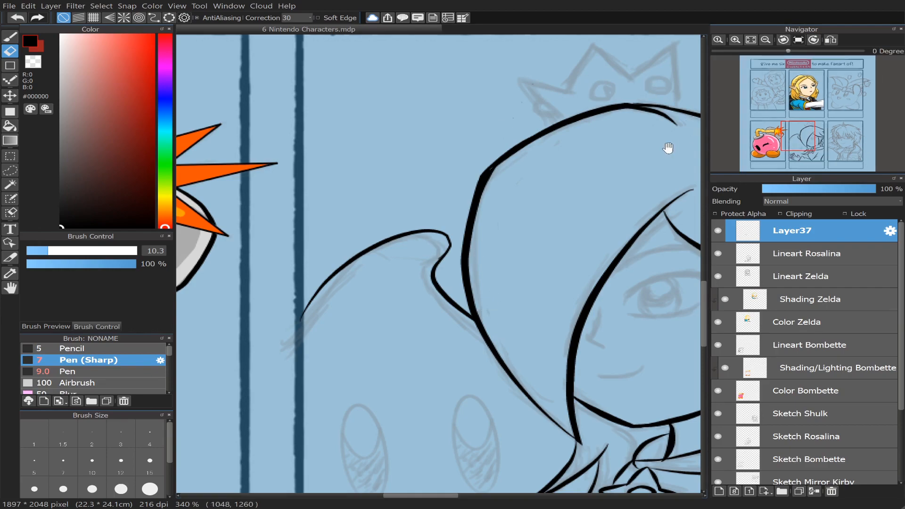
- Ink the short lower edge of the Luma's body below Rosalina's hand, across the corner of the panel
drag(802, 136, 805, 162)
click(10, 36)
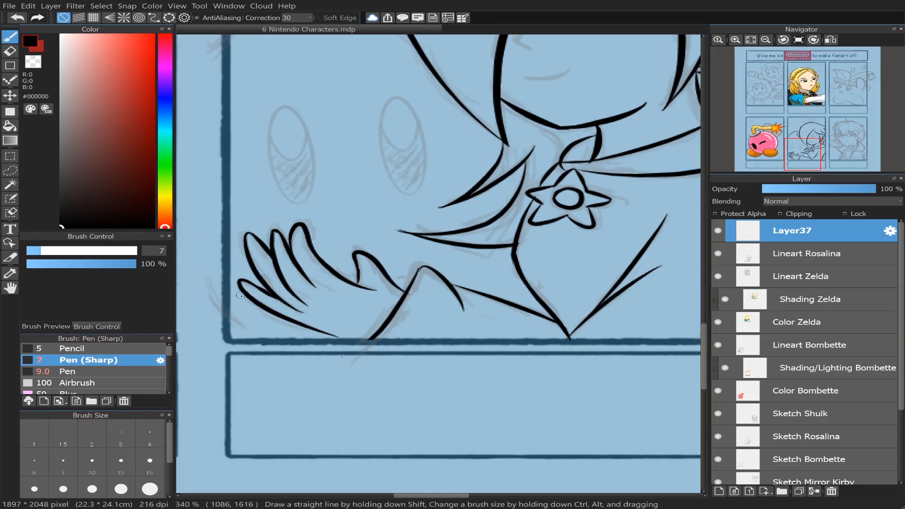
drag(227, 314, 271, 349)
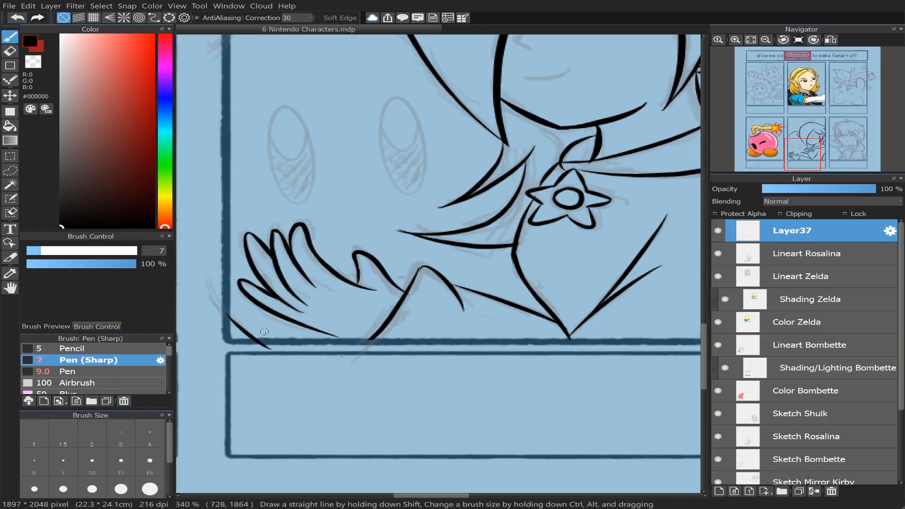
key(ctrl+z)
drag(228, 312, 269, 344)
- Ink the outline of the Luma's left eye along a slightly tilted ellipse snap, and remove the snap guide
drag(804, 153, 800, 151)
scroll(801, 149, down, 2)
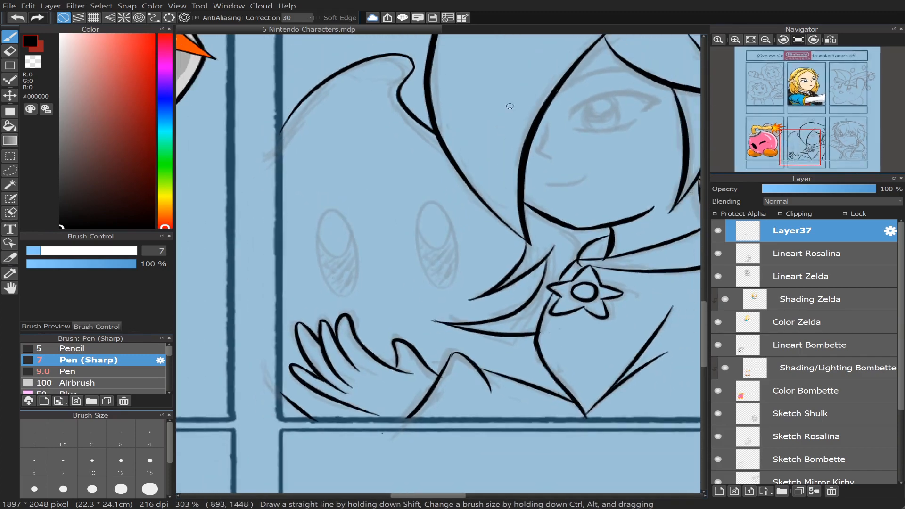
click(169, 18)
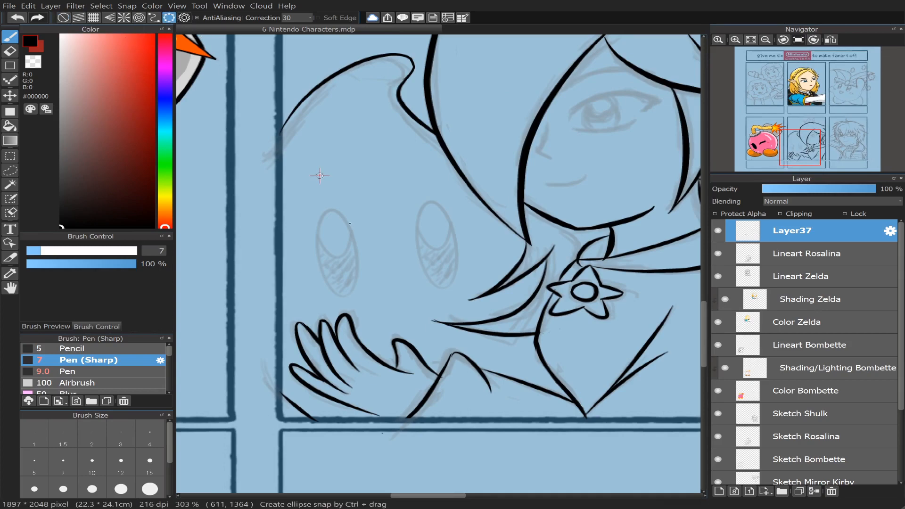
drag(318, 209, 361, 297)
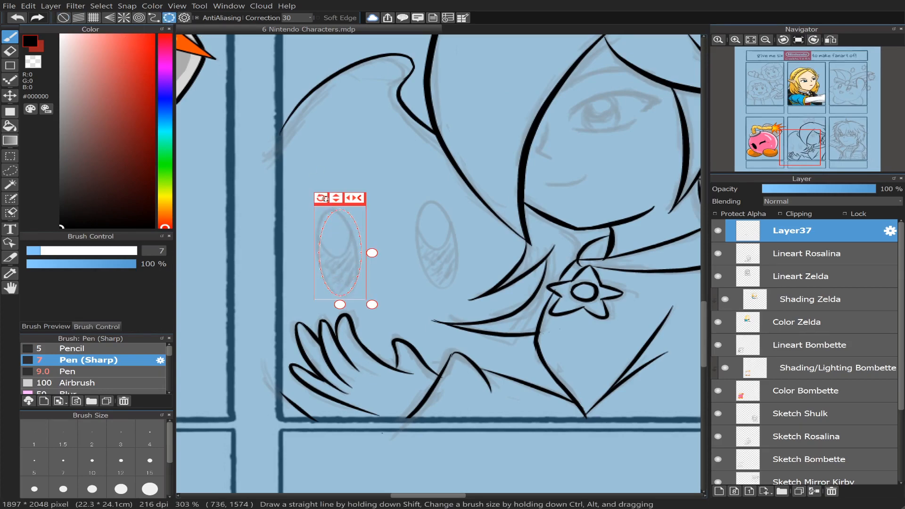
drag(321, 199, 308, 199)
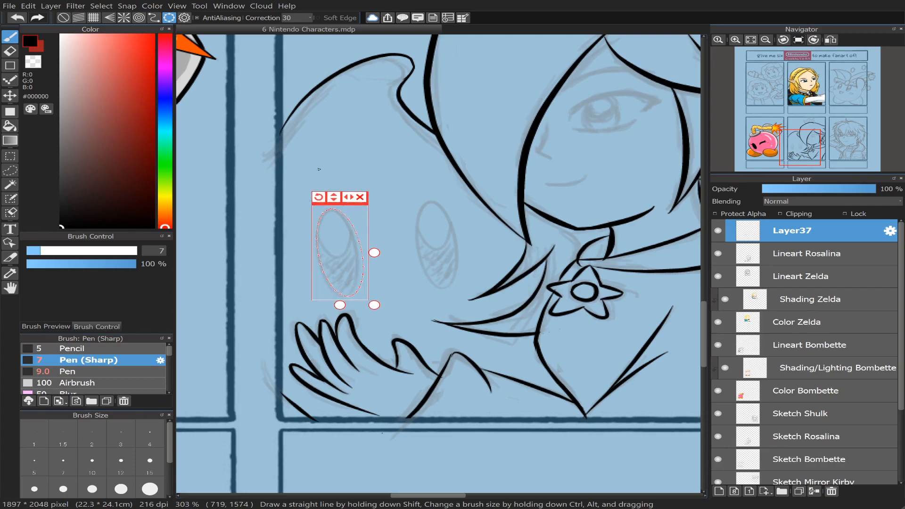
scroll(794, 135, up, 3)
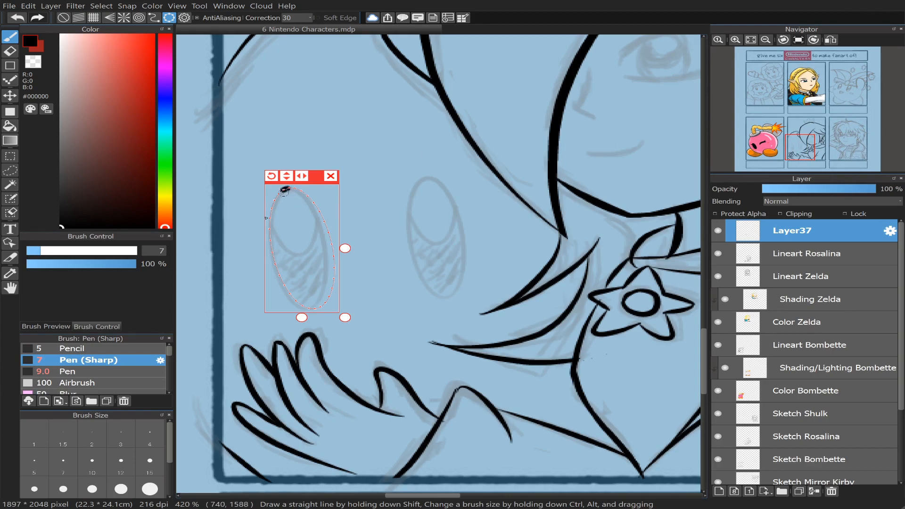
mouse_move(284, 190)
mouse_down()
mouse_move(329, 324)
mouse_move(337, 246)
mouse_move(286, 191)
mouse_move(273, 196)
mouse_up()
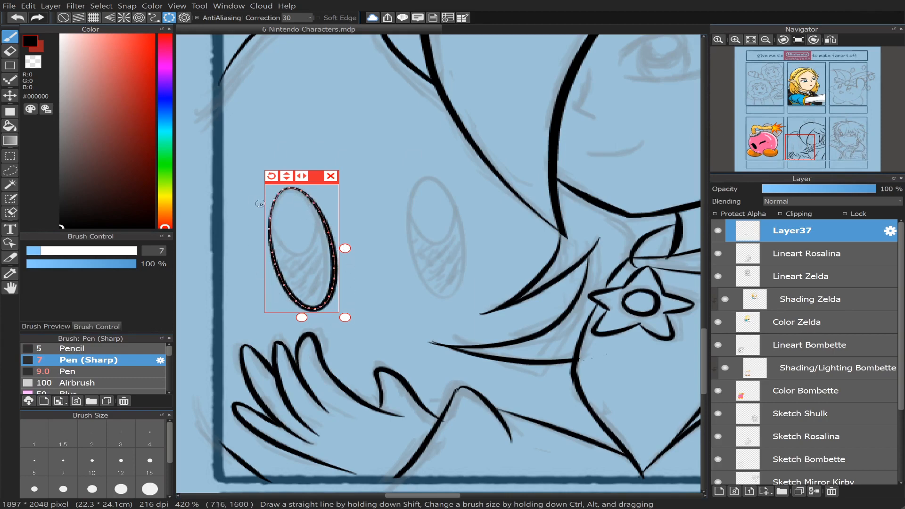
click(332, 176)
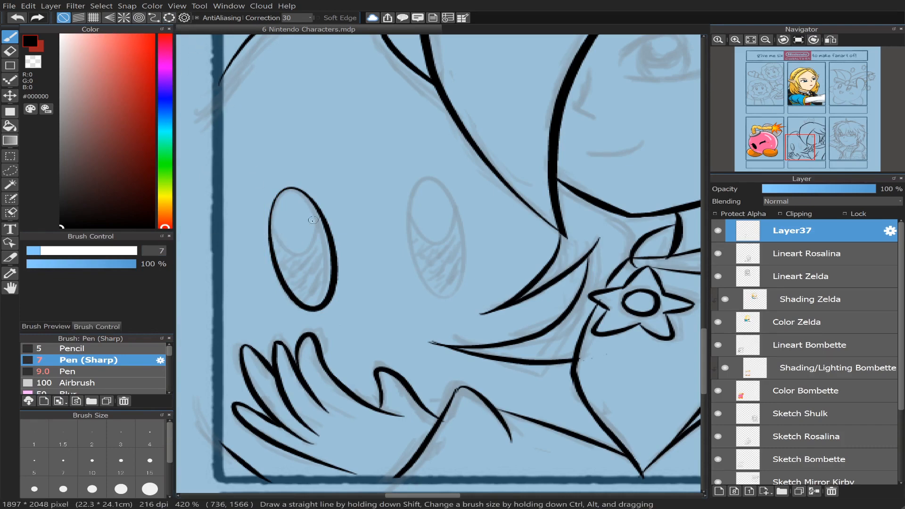
- Try to ink the curved edge of the highlight inside the Luma's left eye freehand
drag(272, 231, 323, 246)
key(ctrl+z)
drag(272, 233, 315, 216)
key(ctrl+z)
- Ink the highlight's lower curve in the left eye along the raised ellipse snap, remove the guide and set the eraser size to 6.1
click(168, 17)
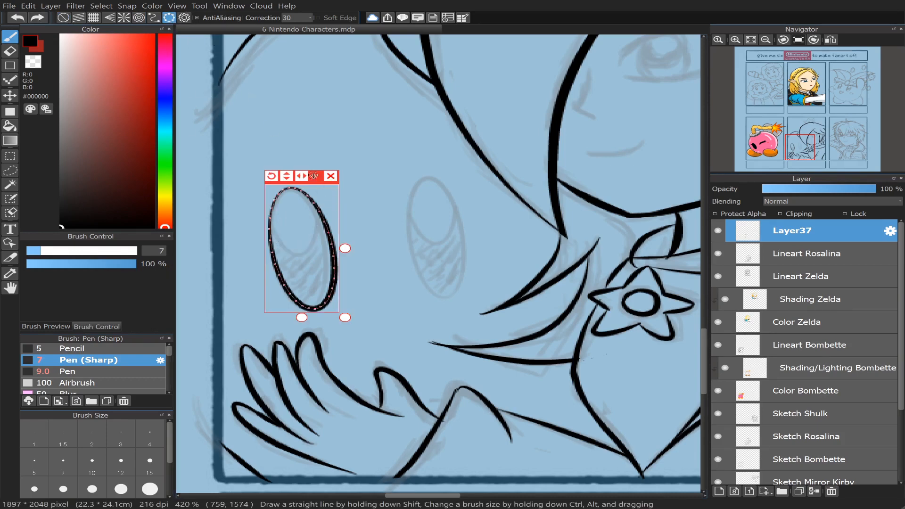
drag(314, 176, 304, 125)
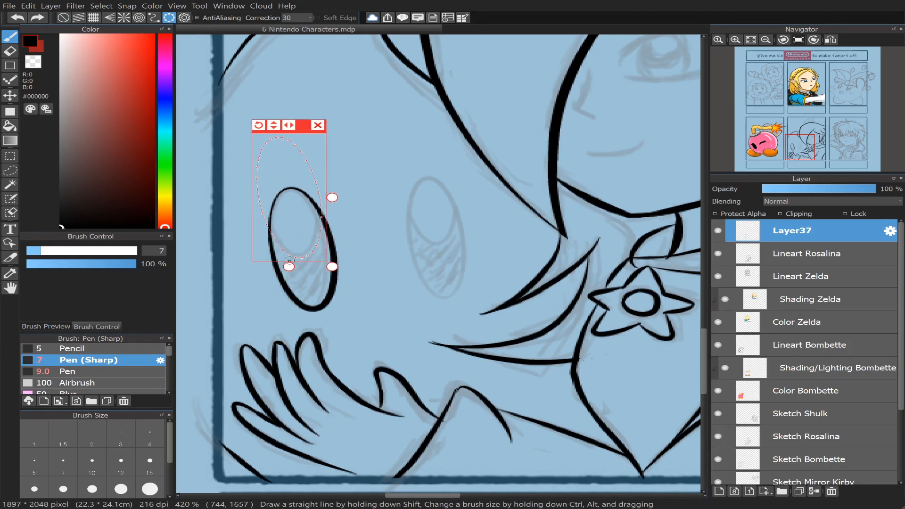
mouse_move(267, 225)
mouse_down()
mouse_move(301, 259)
mouse_move(319, 232)
mouse_move(313, 216)
mouse_up()
click(10, 51)
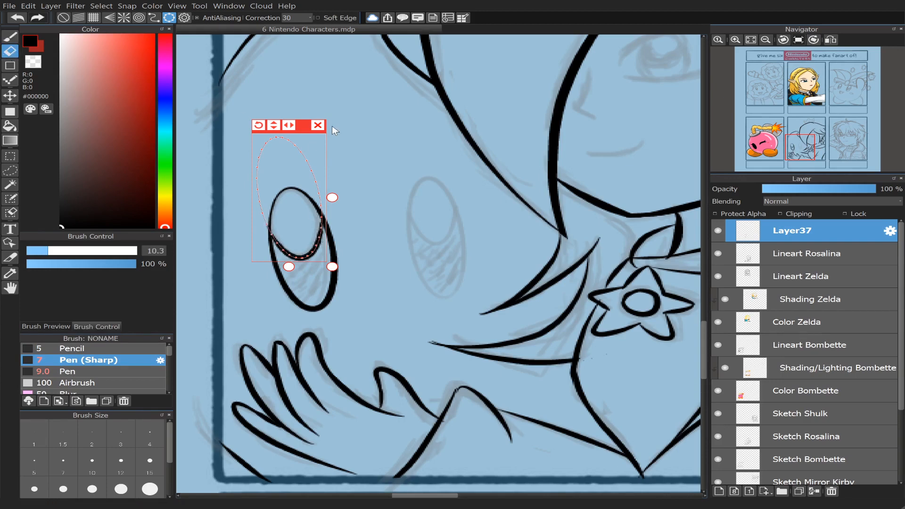
click(318, 125)
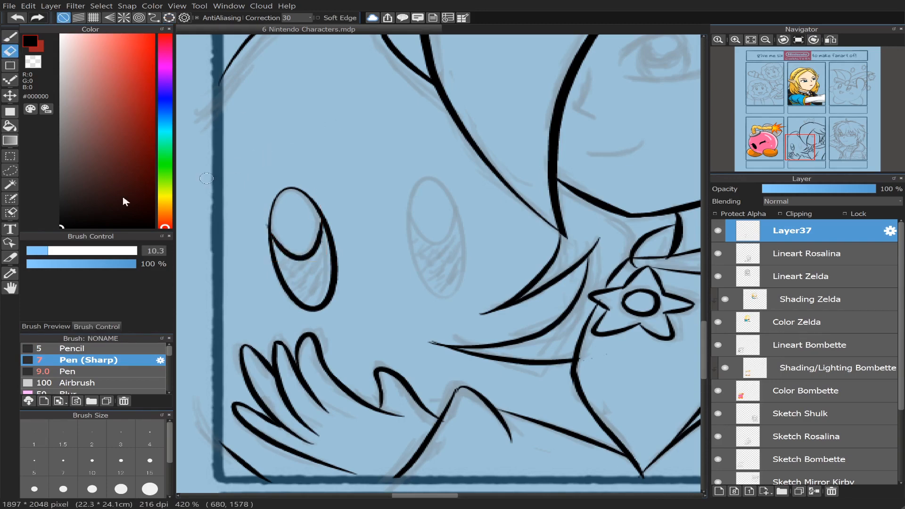
click(38, 251)
- Try to position the ellipse snap over the Luma's sketched right eye
click(169, 17)
drag(304, 124, 437, 141)
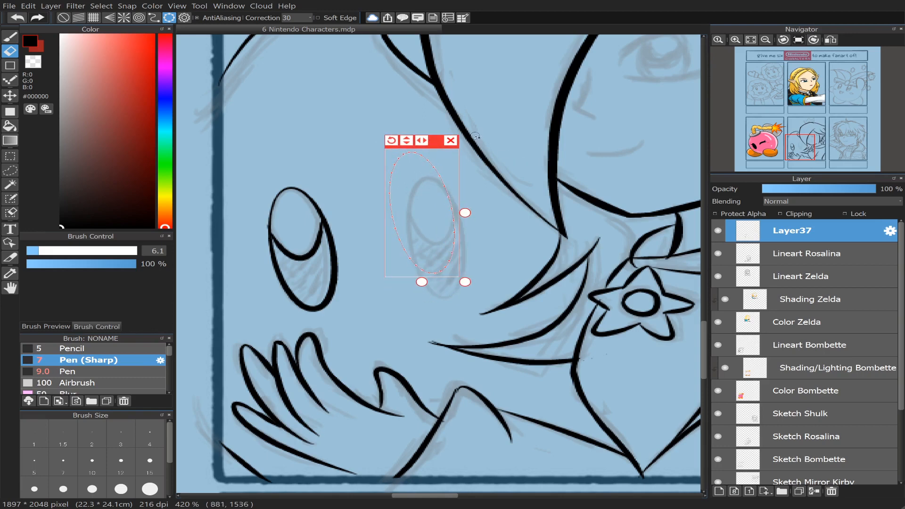
click(451, 140)
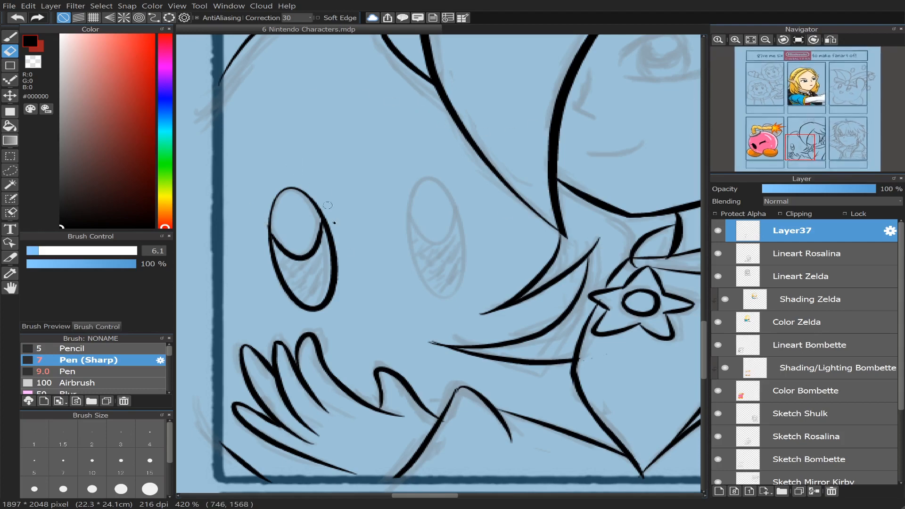
- Try to add another layer and move its content toward the Luma's right eye
key(ctrl+shift+n)
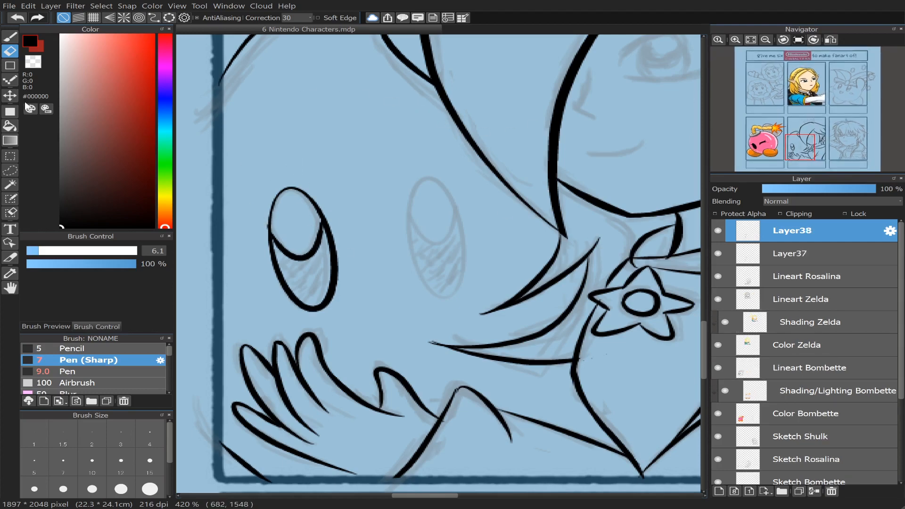
key(v)
drag(301, 241, 400, 197)
key(ctrl+z)
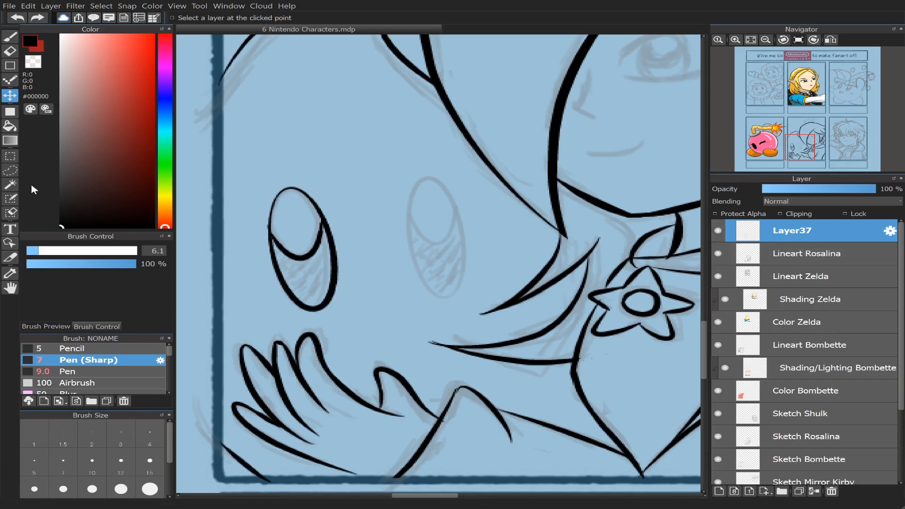
- Select the Luma's inked left eye with a freehand lasso and clear the selection
click(10, 170)
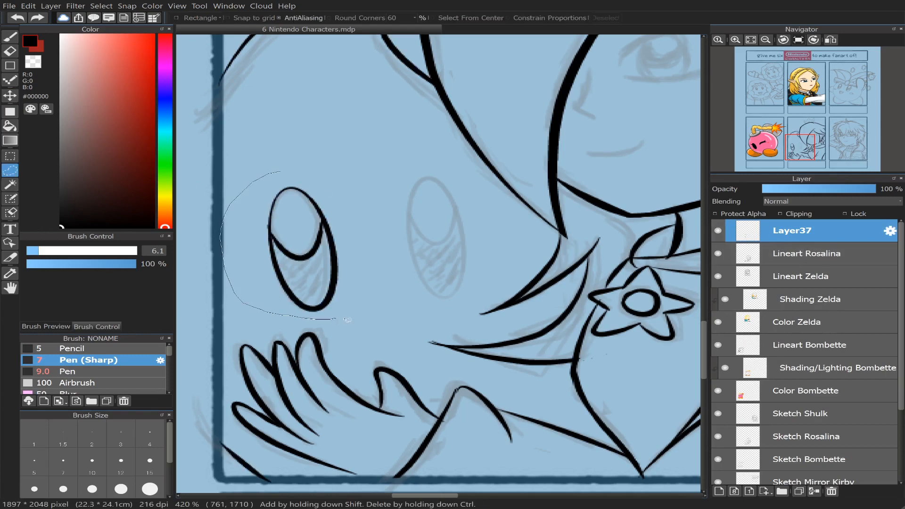
mouse_move(348, 320)
mouse_down()
mouse_move(376, 293)
mouse_move(371, 206)
mouse_up()
drag(257, 182, 256, 181)
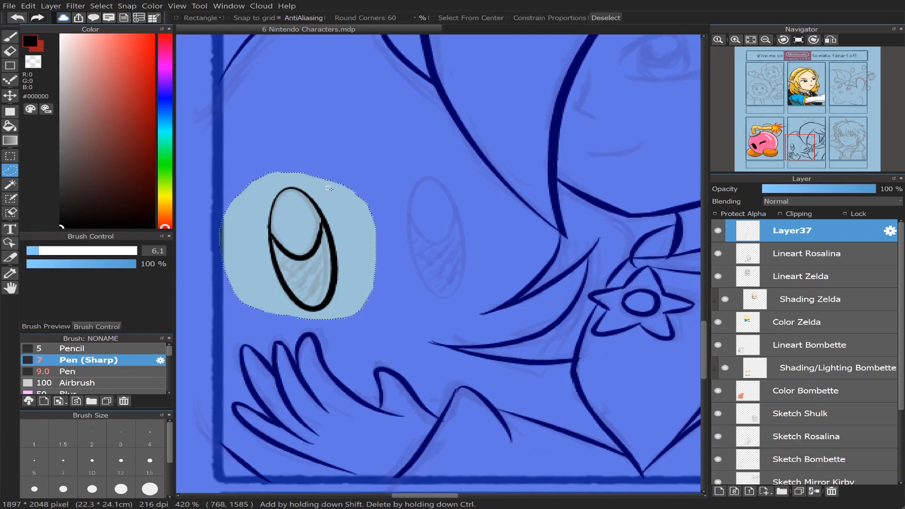
key(ctrl+d)
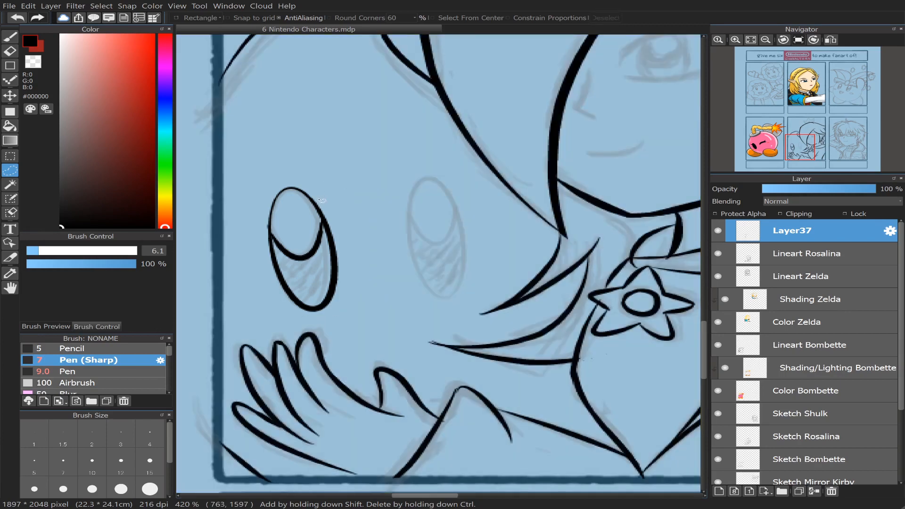
- Place a copy of the Luma's inked left eye on a new layer and move it over the sketched right eye
key(ctrl+shift+n)
click(10, 95)
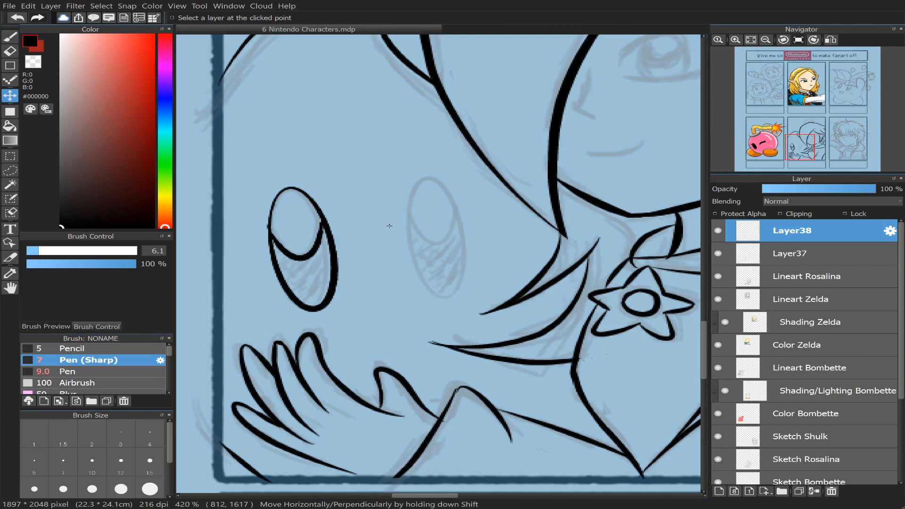
drag(319, 246, 445, 237)
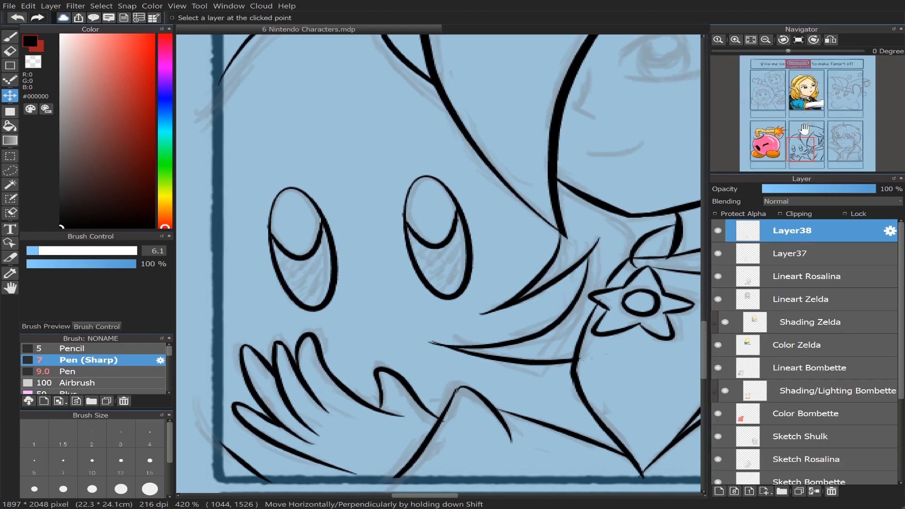
- Merge the copied eye layer down into Layer37 and check both eyes by hiding and showing that layer
scroll(800, 126, down, 4)
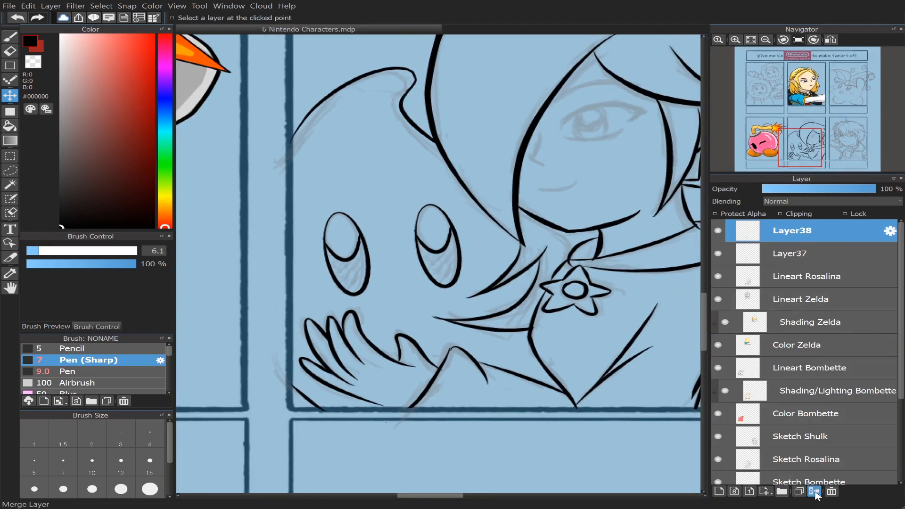
click(814, 492)
mouse_move(726, 52)
scroll(796, 105, up, 4)
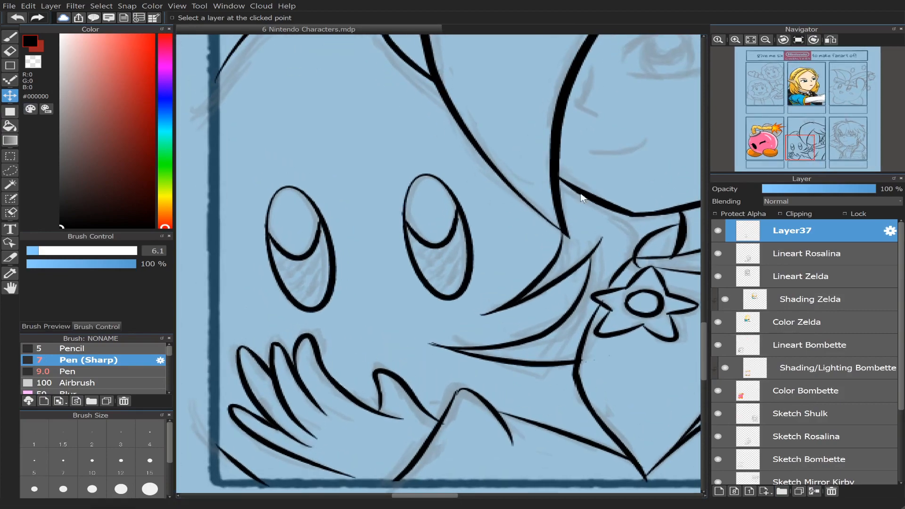
mouse_move(829, 120)
mouse_move(807, 146)
mouse_down()
mouse_move(808, 127)
mouse_move(797, 149)
mouse_up()
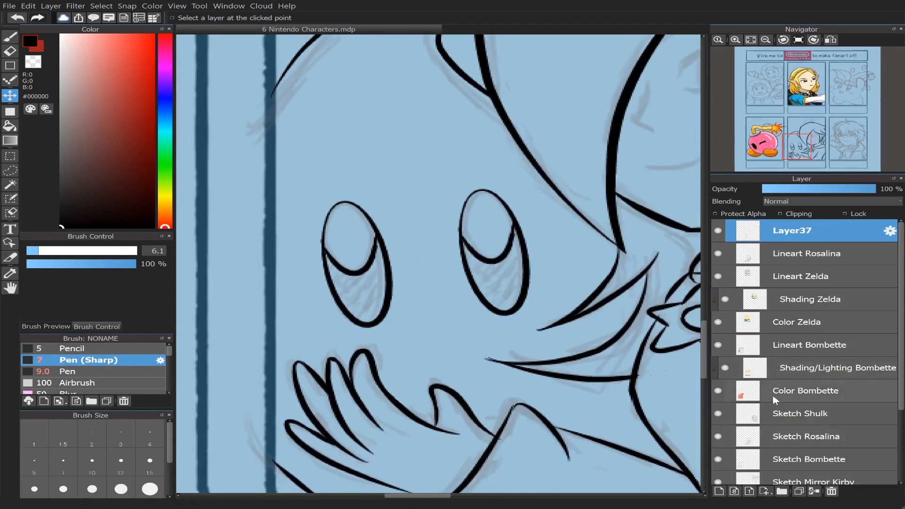
click(717, 232)
click(717, 231)
- Ink Rosalina's nose over the sketch with Pen (Sharp) at size 7
drag(802, 145, 814, 138)
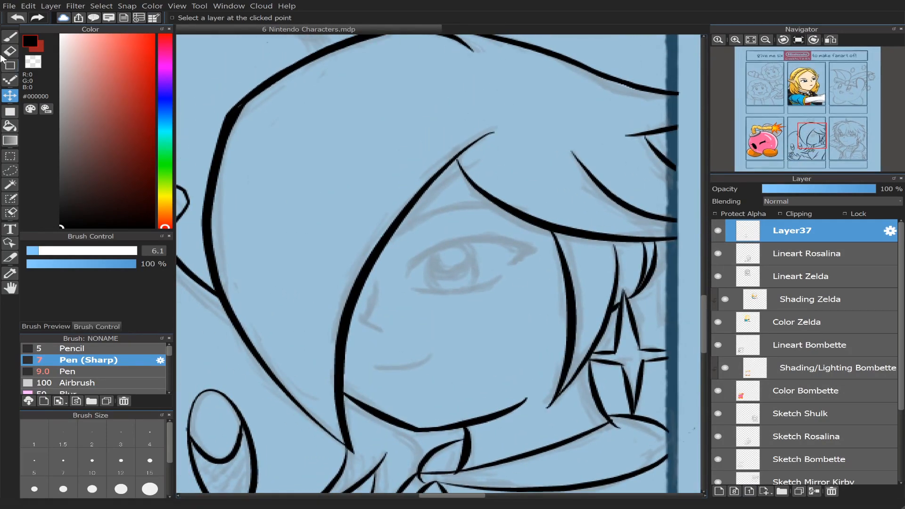
click(10, 37)
click(92, 462)
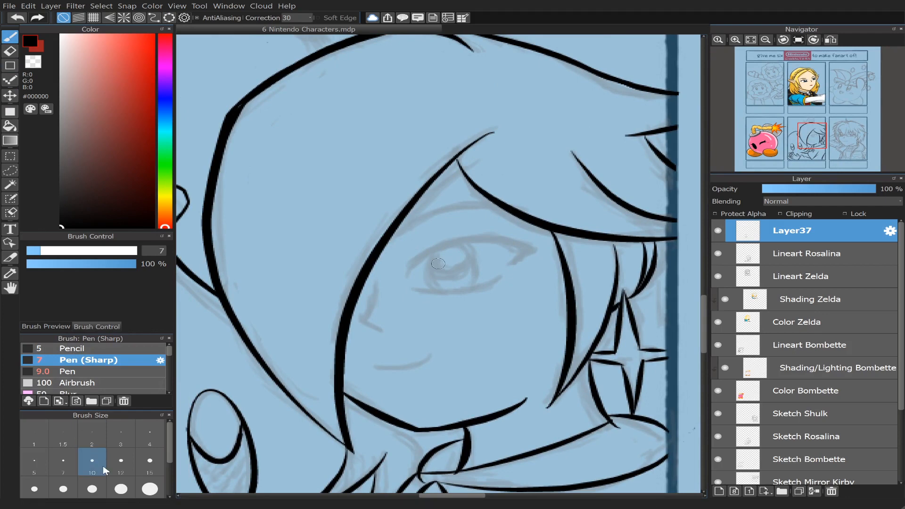
click(68, 461)
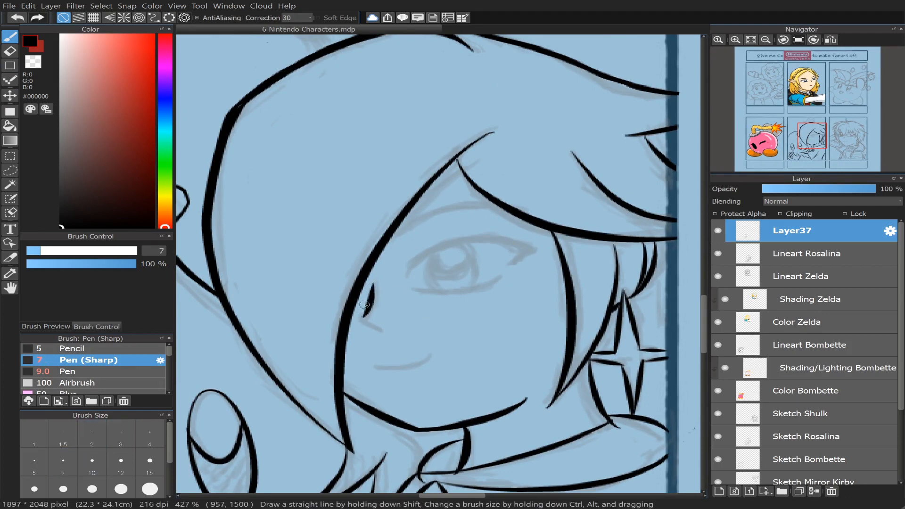
drag(374, 283, 357, 316)
key(ctrl+z)
mouse_move(377, 284)
mouse_down()
mouse_move(363, 321)
mouse_move(375, 326)
mouse_up()
key(ctrl+z)
drag(365, 323, 378, 327)
- Ink Rosalina's smiling mouth as a single short curve, redrawing it to follow the sketch
drag(377, 369, 443, 353)
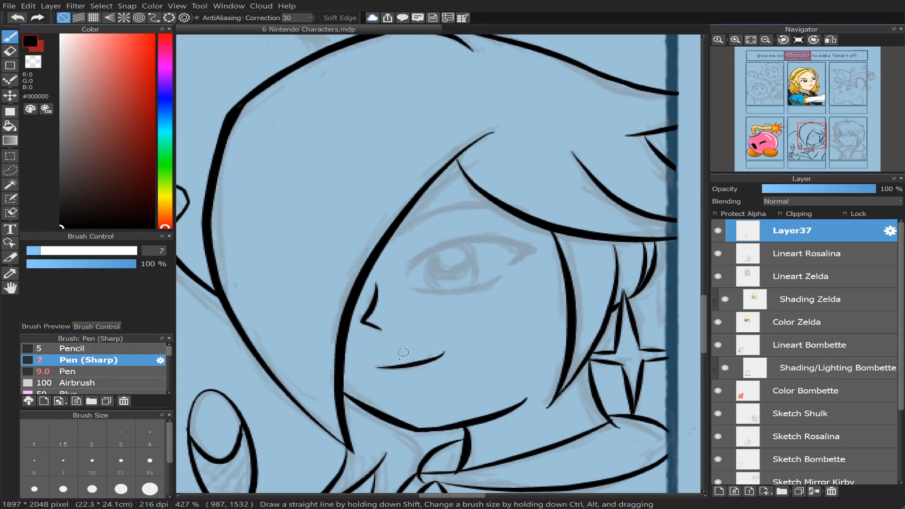
key(ctrl+z)
drag(374, 366, 423, 359)
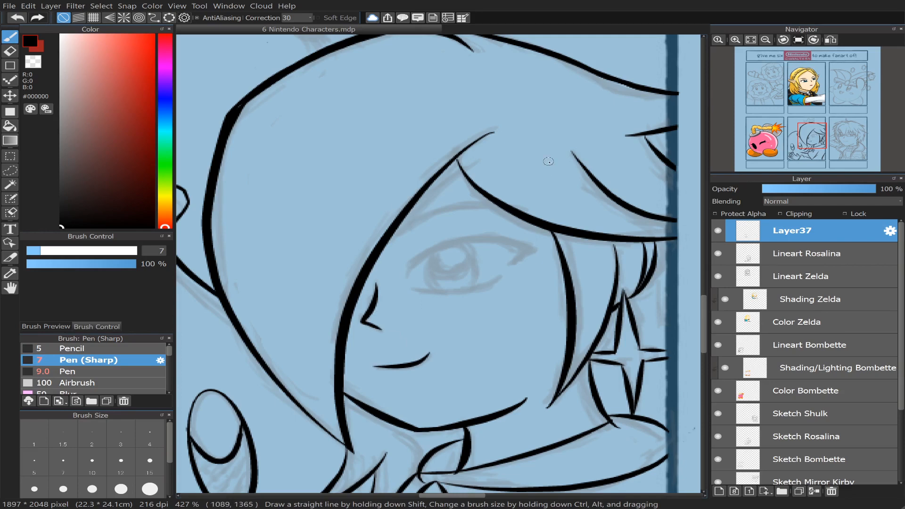
- Ink Rosalina's eyebrow at brush size 10 as a curve running from the hair edge to the bangs
click(88, 474)
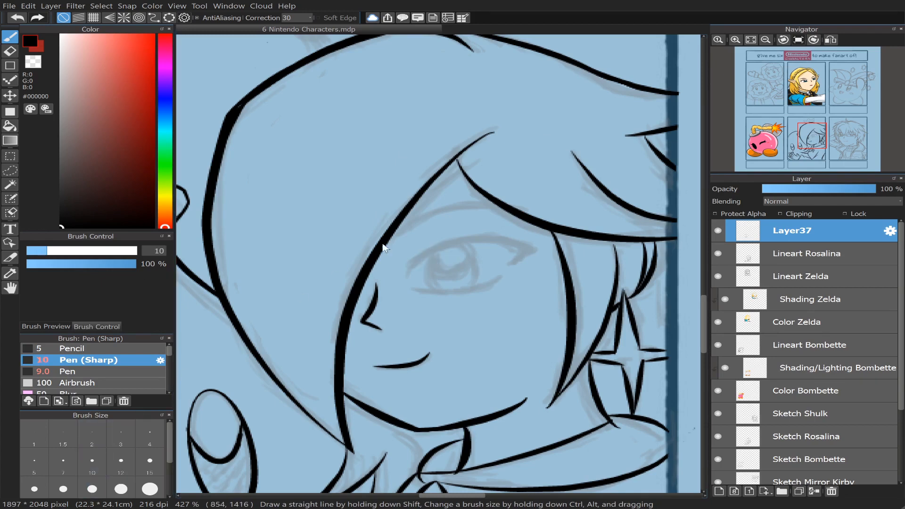
mouse_move(391, 232)
mouse_down()
mouse_move(470, 204)
mouse_move(523, 201)
mouse_up()
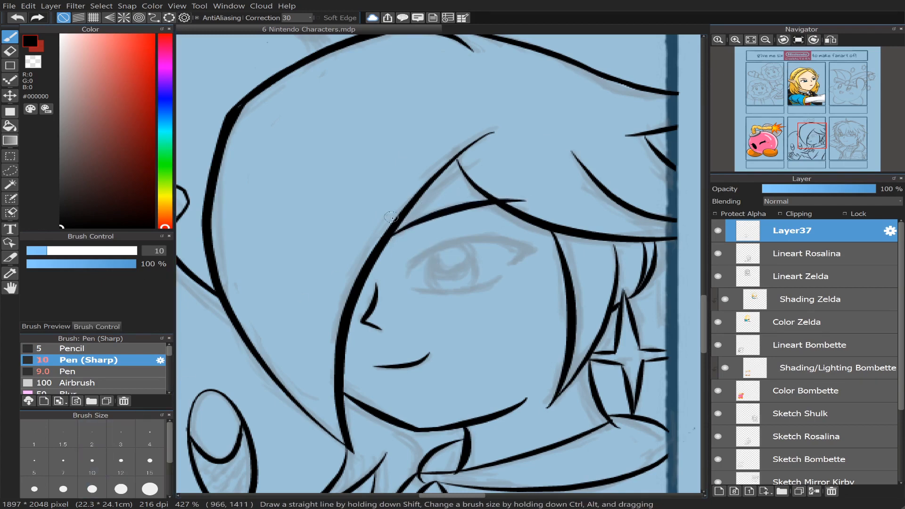
key(ctrl+z)
drag(392, 235, 498, 206)
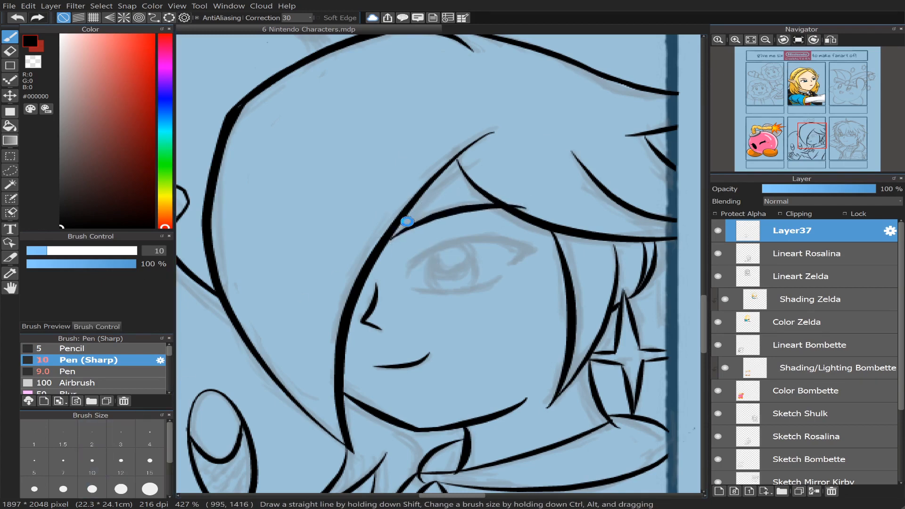
key(ctrl+z)
drag(390, 236, 518, 205)
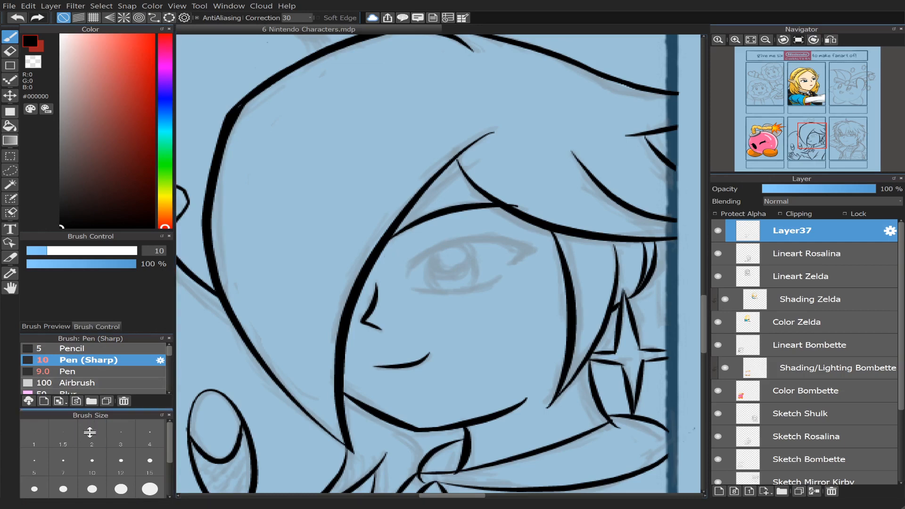
- Ink the upper lash line and outer corner of Rosalina's eye at size 10 and erase the overshooting line ends
click(61, 463)
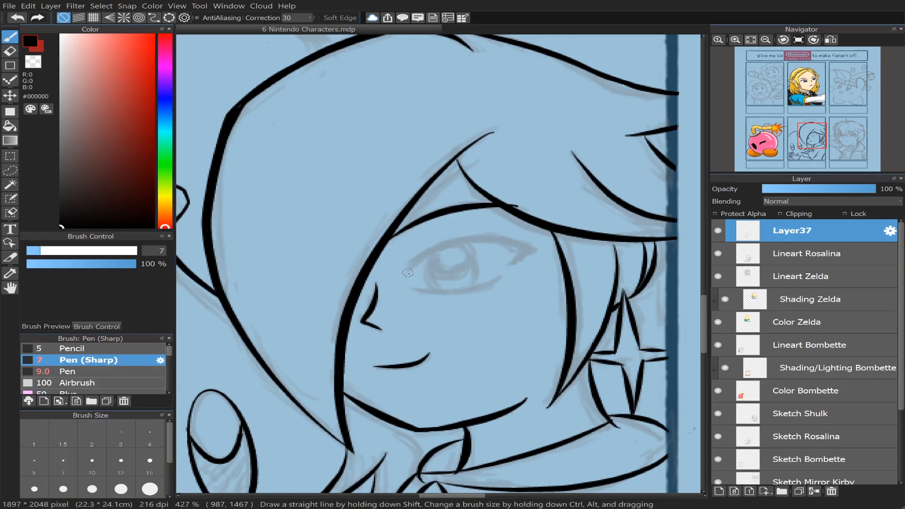
mouse_move(407, 273)
mouse_down()
mouse_move(423, 257)
mouse_move(509, 239)
mouse_up()
key(ctrl+z)
click(92, 460)
mouse_move(405, 270)
mouse_down()
mouse_move(450, 243)
mouse_move(525, 242)
mouse_up()
key(ctrl+z)
mouse_move(407, 270)
mouse_down()
mouse_move(465, 240)
mouse_move(534, 251)
mouse_up()
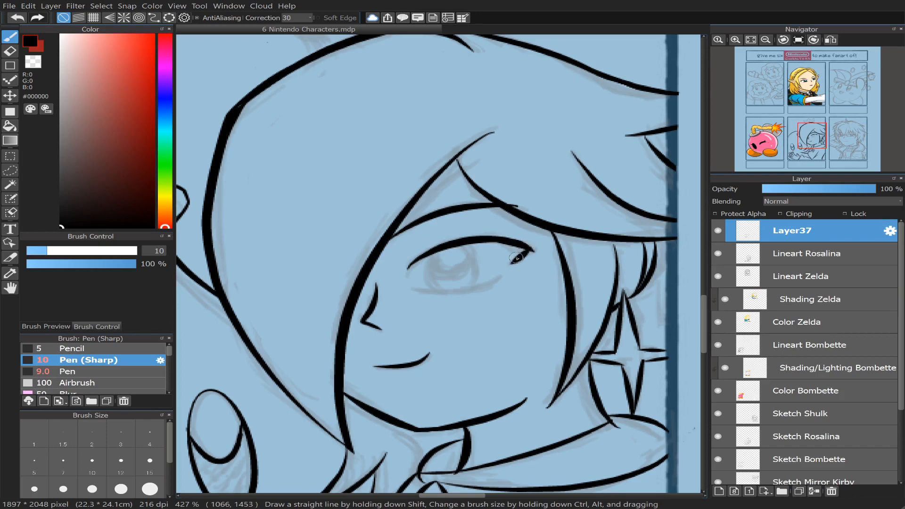
mouse_move(509, 265)
mouse_down()
mouse_move(533, 246)
mouse_move(521, 250)
mouse_up()
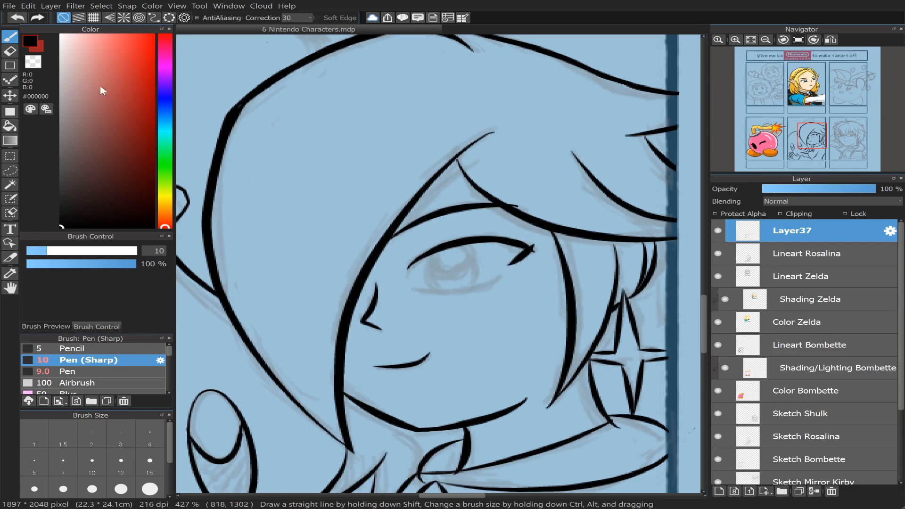
click(10, 51)
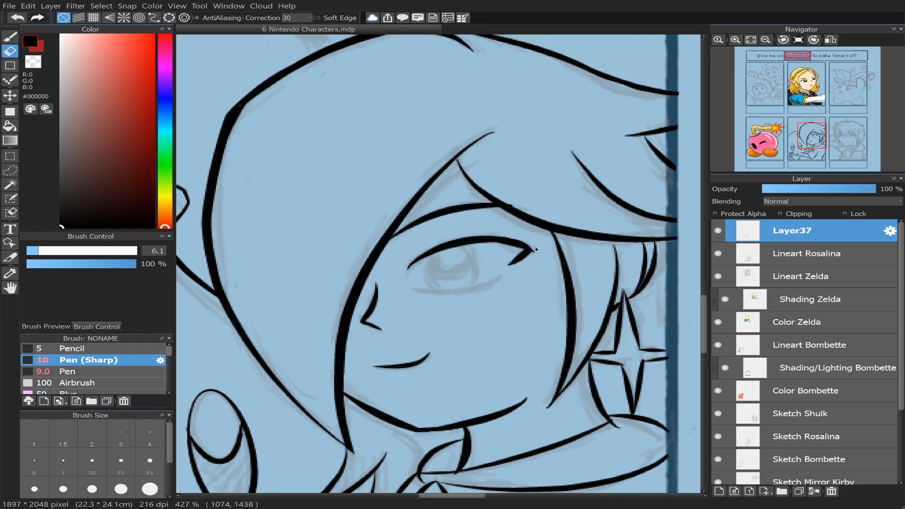
- Ink both sides of Rosalina's iris with Pen (Sharp) at size 7 and erase the excess at their lower ends
click(9, 36)
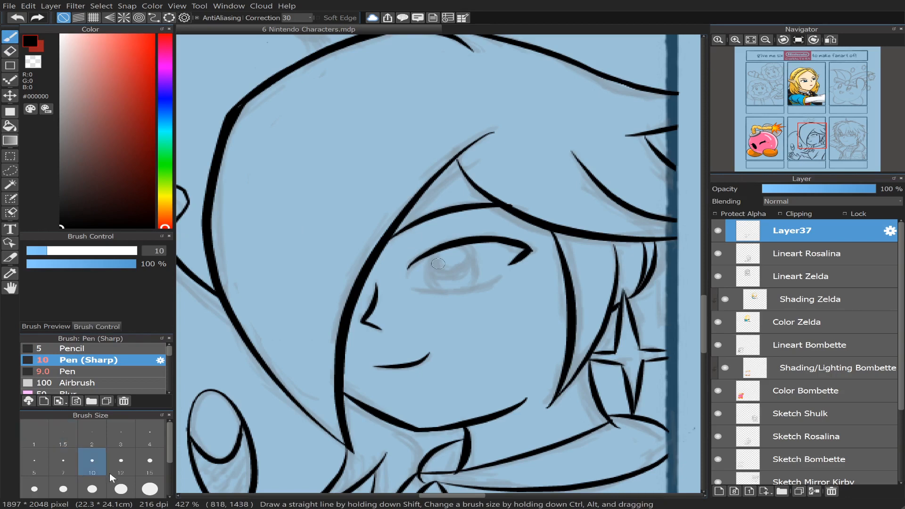
click(64, 458)
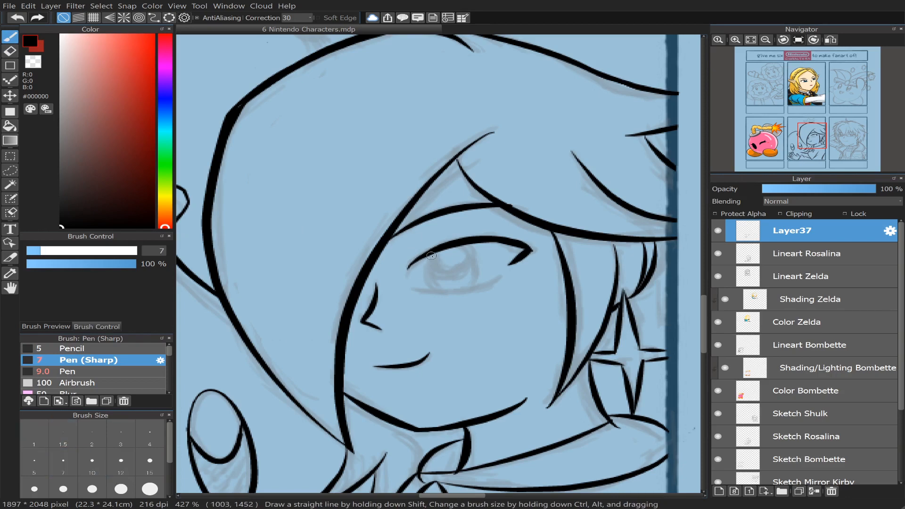
drag(432, 256, 444, 289)
key(ctrl+z)
drag(429, 256, 445, 291)
key(ctrl+z)
mouse_move(429, 255)
mouse_down()
mouse_move(443, 294)
mouse_move(458, 298)
mouse_up()
mouse_move(470, 245)
mouse_down()
mouse_move(482, 264)
mouse_move(477, 284)
mouse_up()
key(ctrl+z)
mouse_move(470, 248)
mouse_down()
mouse_move(478, 277)
mouse_move(467, 292)
mouse_up()
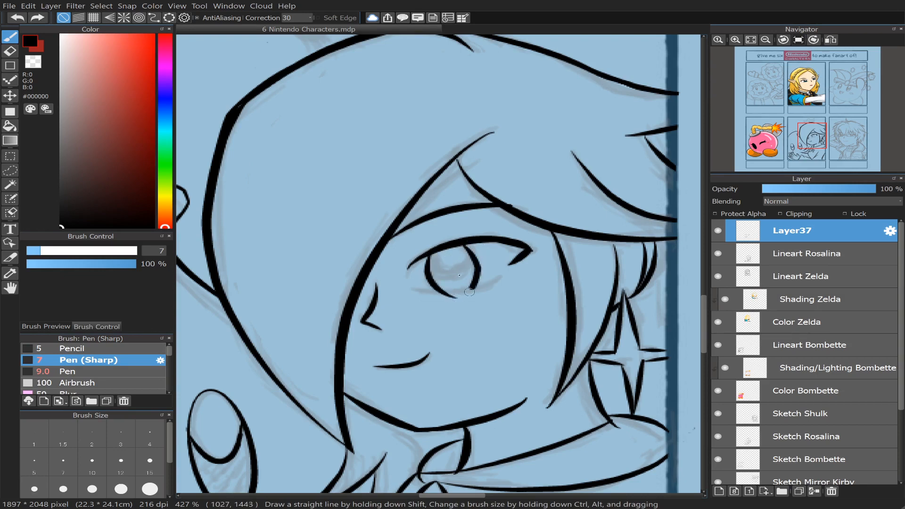
key(e)
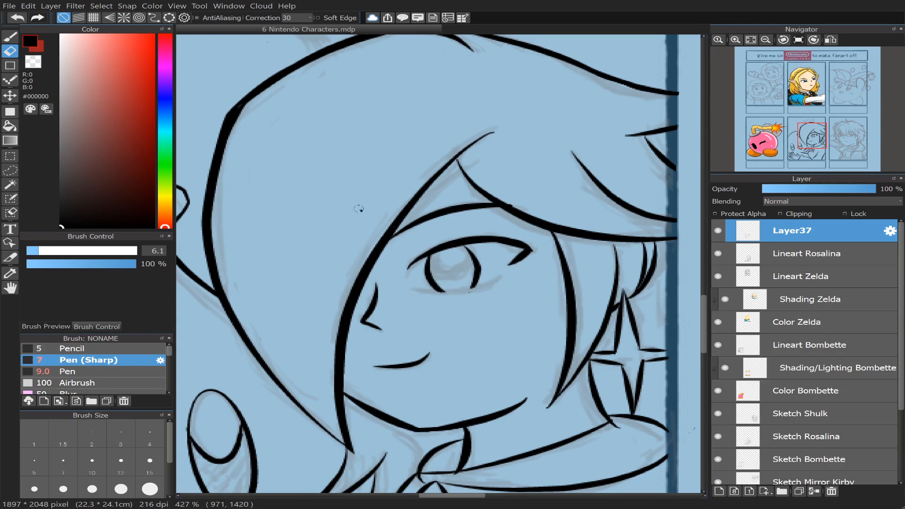
- Ink the lower lid line beneath Rosalina's iris at size 7
click(10, 36)
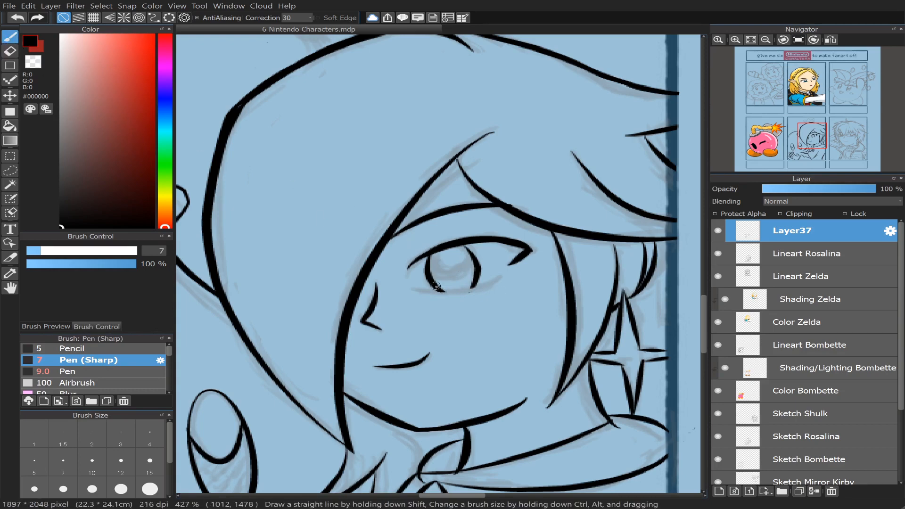
drag(408, 287, 491, 279)
key(ctrl+z)
drag(409, 288, 489, 281)
key(ctrl+z)
drag(415, 288, 490, 280)
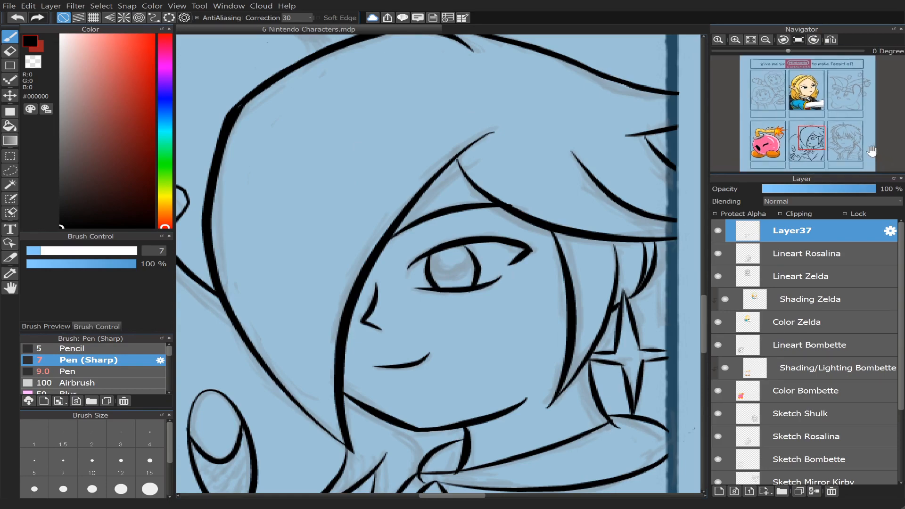
- Ink the curved inner details of Rosalina's iris with Pen (Sharp) at size 5
drag(813, 137, 826, 137)
scroll(394, 237, up, 1)
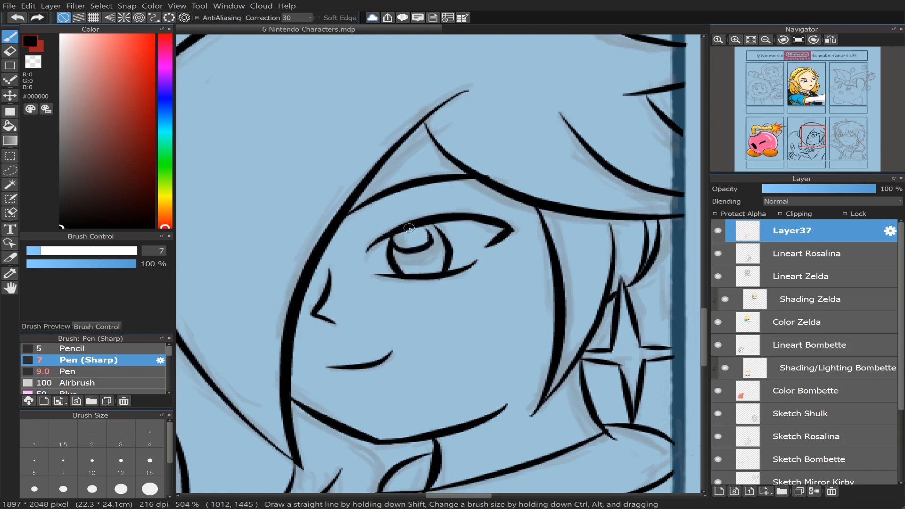
click(33, 460)
mouse_move(402, 253)
mouse_down()
mouse_move(436, 233)
mouse_move(421, 253)
mouse_move(429, 229)
mouse_move(434, 246)
mouse_move(427, 225)
mouse_up()
key(ctrl+z)
key(ctrl+z)
key(ctrl+z)
mouse_move(393, 259)
mouse_down()
mouse_move(438, 261)
mouse_move(450, 245)
mouse_up()
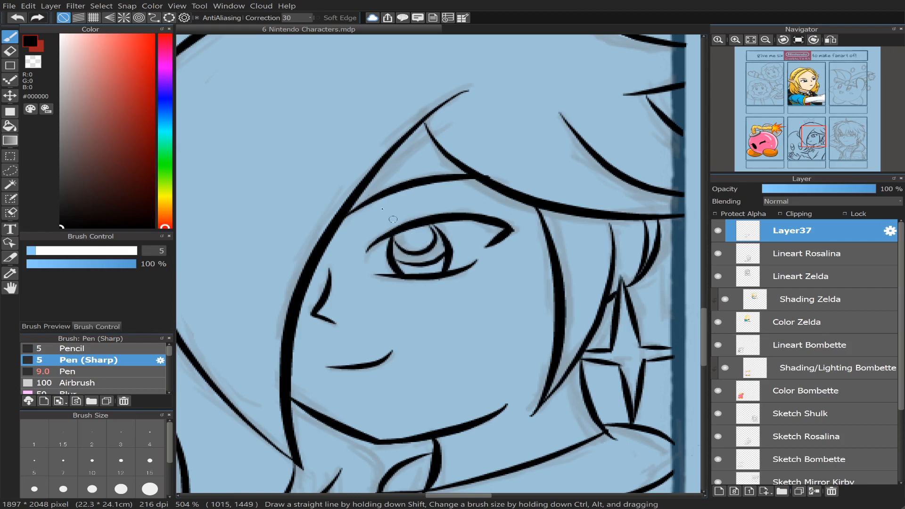
- Review Rosalina's inked face and toggle Layer37's visibility to check its contents, ending with Layer37 as the active layer
scroll(817, 120, down, 1)
scroll(817, 120, down, 1)
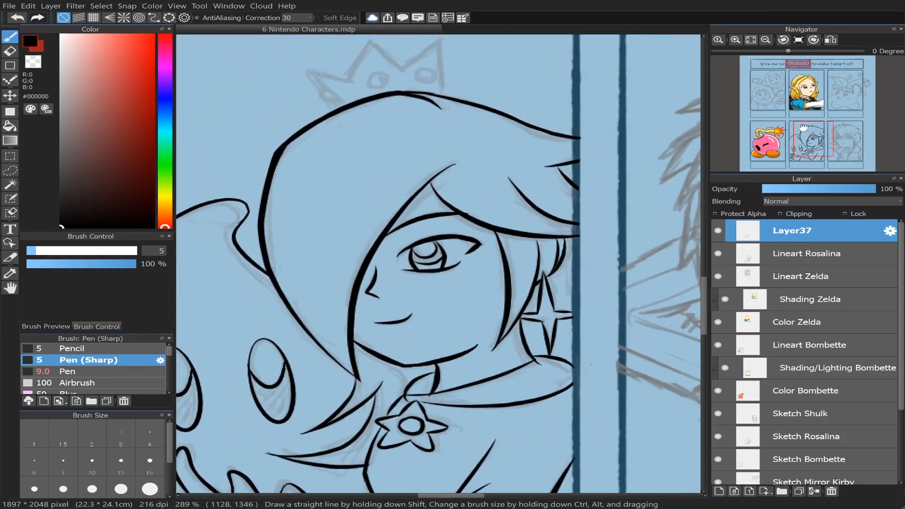
scroll(812, 143, up, 1)
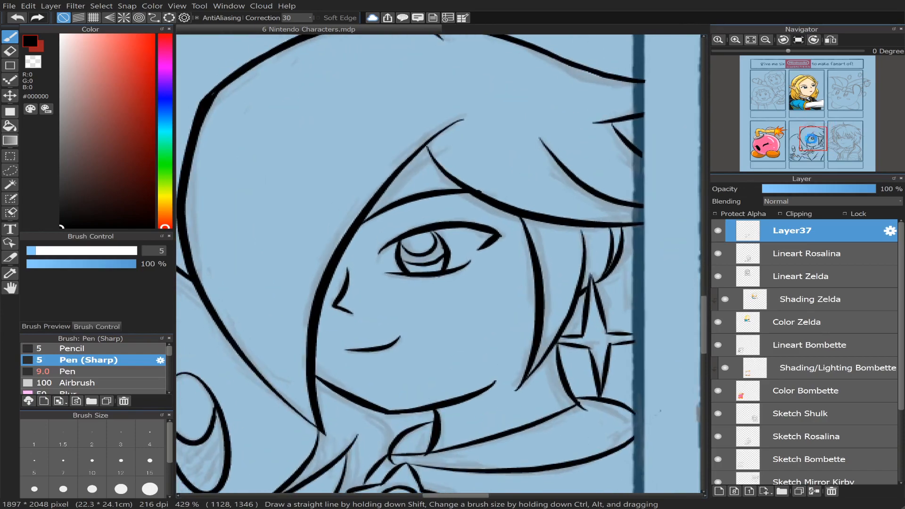
drag(814, 151, 814, 159)
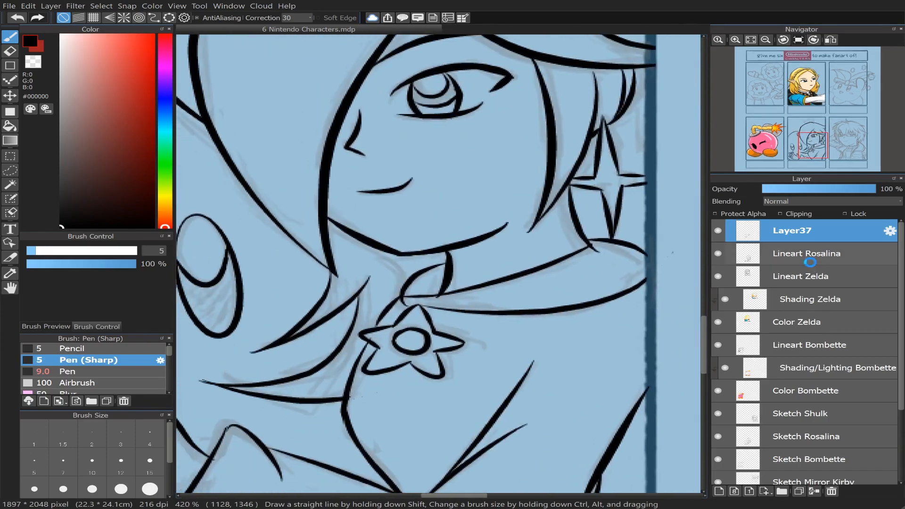
click(810, 259)
click(64, 461)
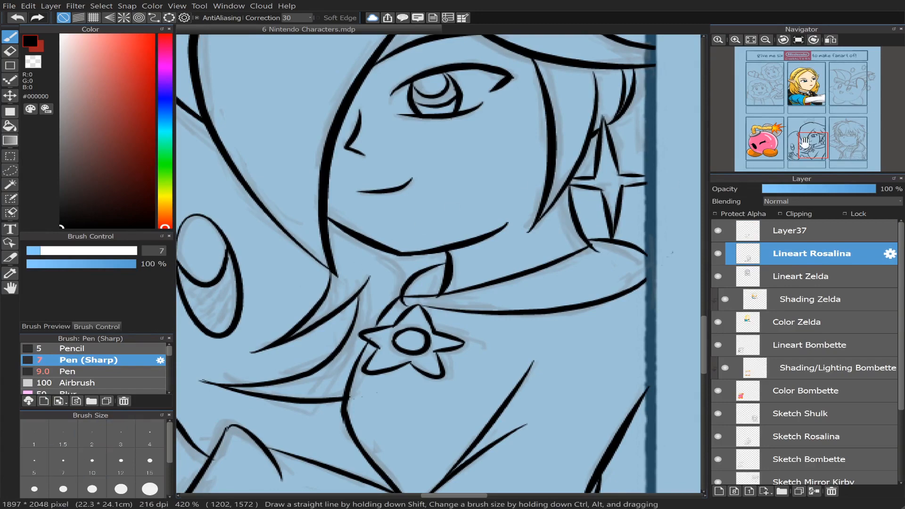
drag(810, 148, 814, 128)
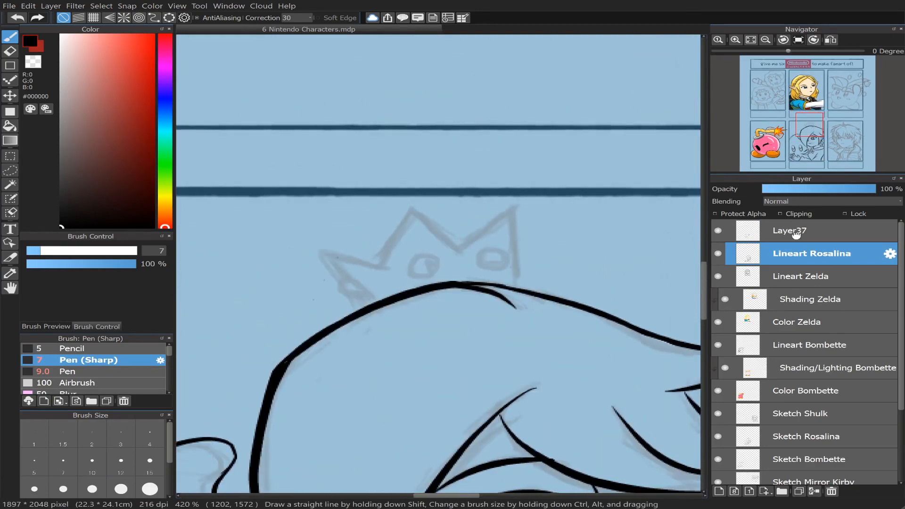
click(721, 231)
click(721, 232)
click(760, 231)
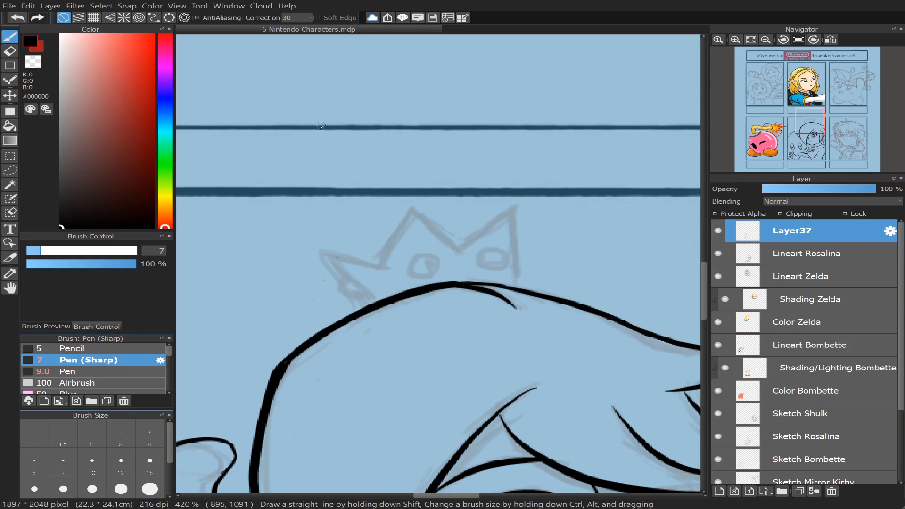
- Ink the zigzag outline of Rosalina's crown in straight lines with Pen at size 3, ending both sides at her hair
click(101, 371)
click(65, 461)
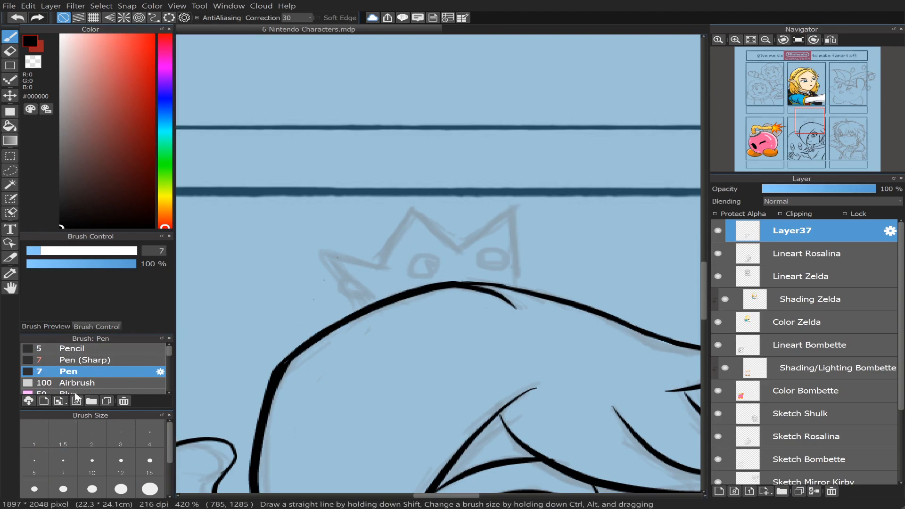
click(34, 461)
shift+click(321, 253)
shift+click(382, 269)
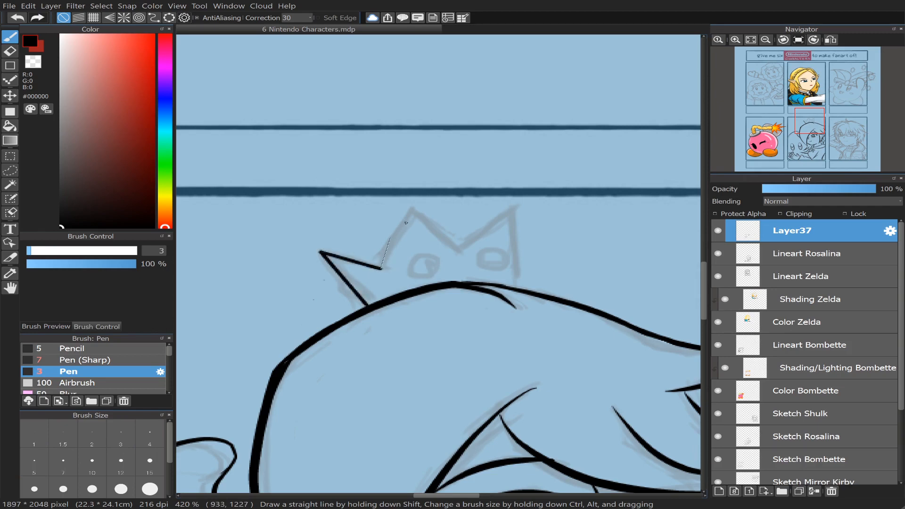
shift+click(414, 210)
shift+click(462, 250)
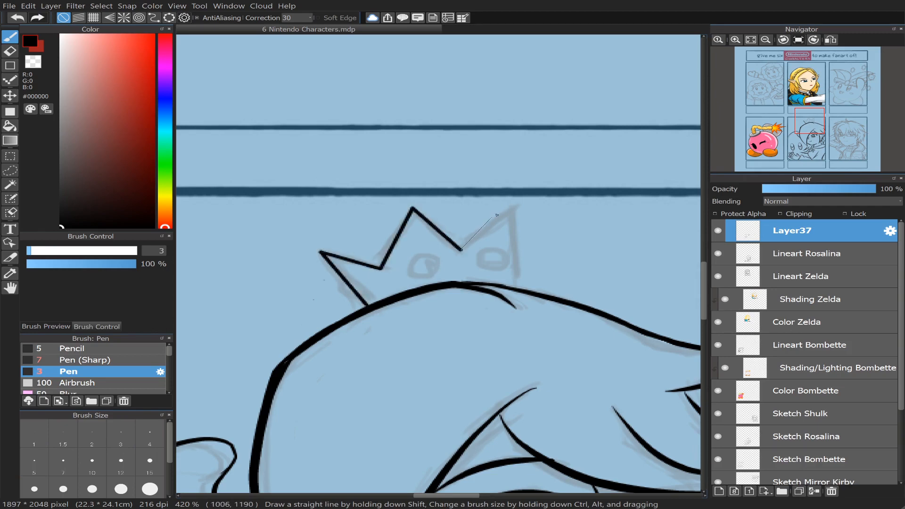
shift+click(515, 206)
drag(516, 205, 519, 289)
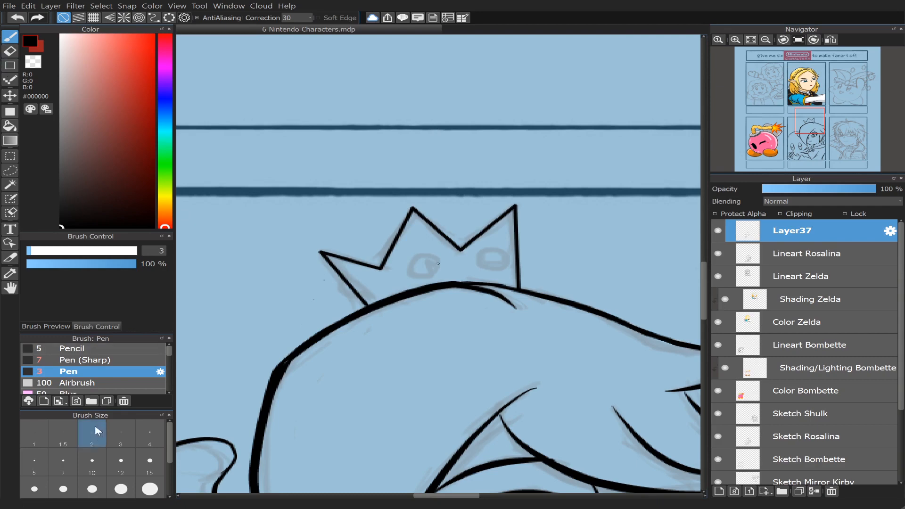
click(61, 467)
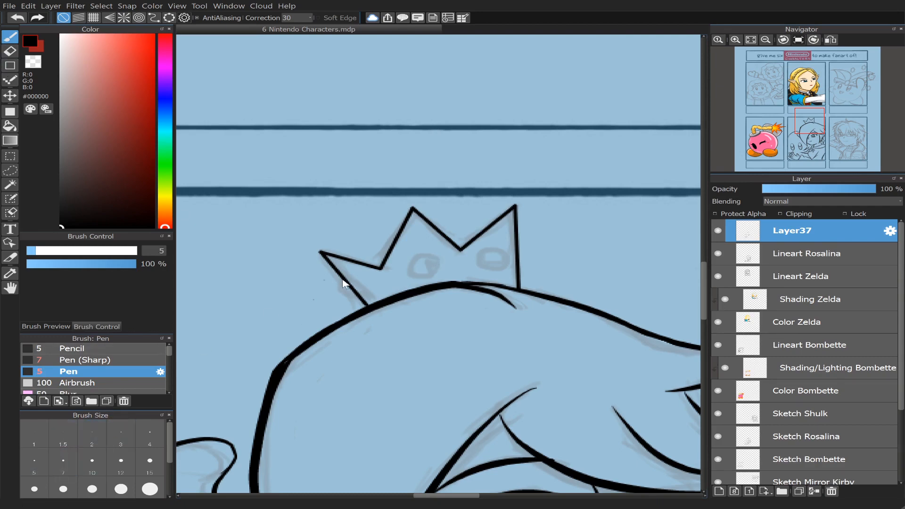
drag(340, 287, 362, 299)
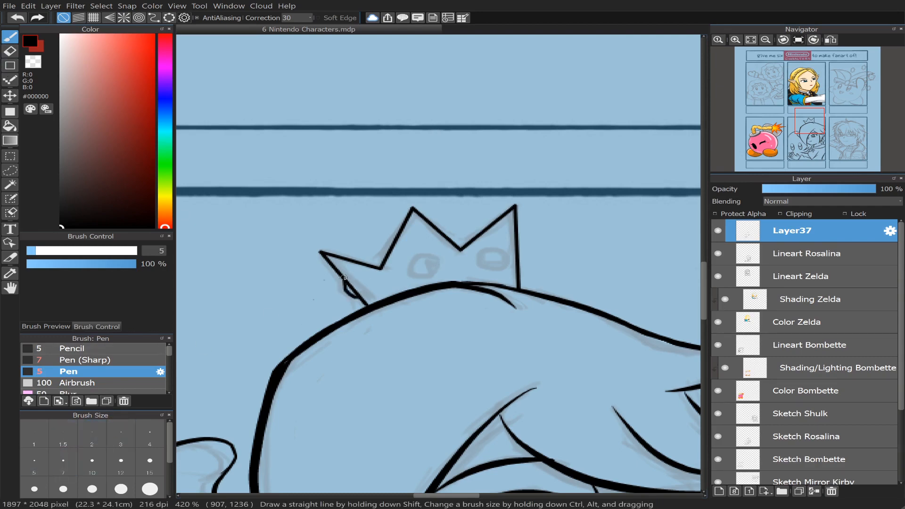
key(ctrl+z)
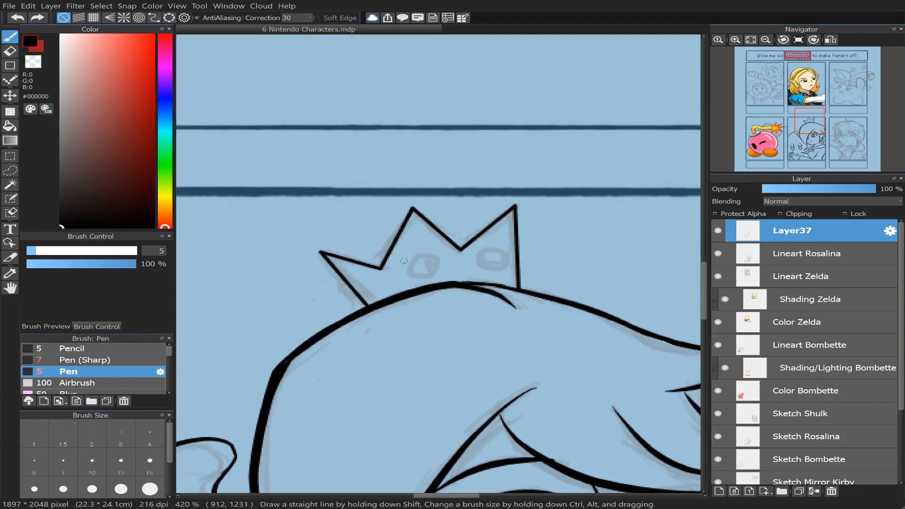
- Add a new layer above Layer37 and ink the partial jewel on the crown's outer side edge with Pen (Sharp) at size 7
click(719, 492)
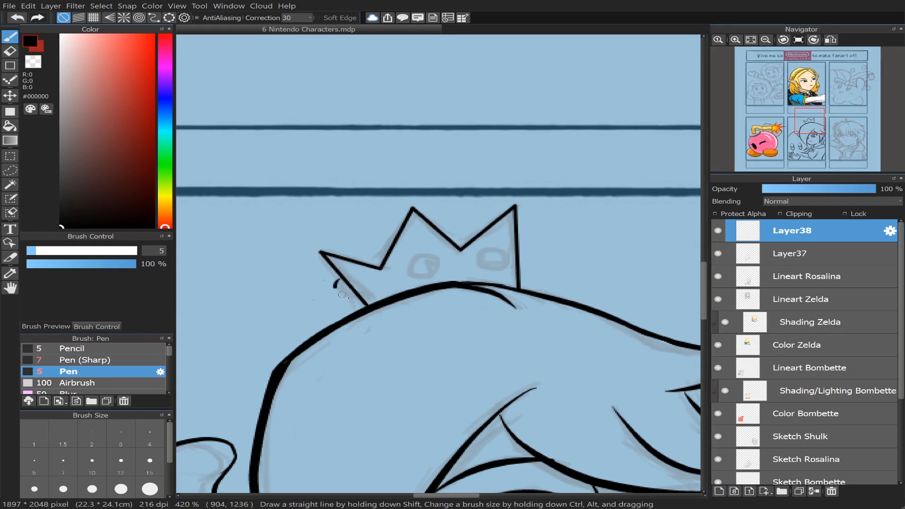
key(ctrl+z)
mouse_move(342, 289)
mouse_down()
mouse_move(359, 294)
mouse_move(356, 277)
mouse_move(343, 276)
mouse_move(362, 300)
mouse_up()
key(ctrl+z)
key(ctrl+z)
click(99, 361)
key(ctrl+z)
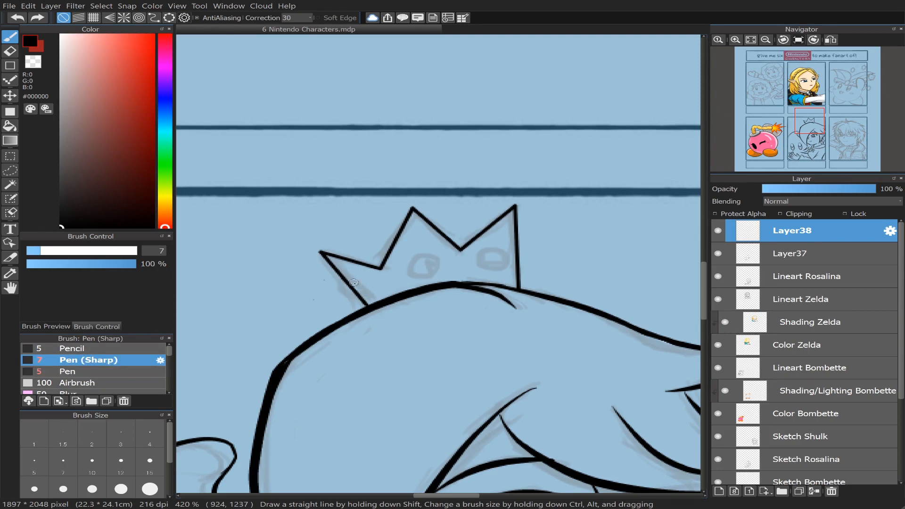
mouse_move(342, 279)
mouse_down()
mouse_move(346, 293)
mouse_move(357, 290)
mouse_up()
key(ctrl+z)
key(ctrl+z)
mouse_move(345, 278)
mouse_down()
mouse_move(342, 290)
mouse_move(357, 296)
mouse_up()
- Ink the two oval jewels on the front of Rosalina's crown with Pen (Sharp) at size 7
mouse_move(416, 257)
mouse_down()
mouse_move(435, 261)
mouse_move(426, 258)
mouse_move(409, 271)
mouse_move(436, 270)
mouse_move(413, 264)
mouse_up()
key(ctrl+z)
mouse_move(490, 252)
mouse_down()
mouse_move(480, 257)
mouse_move(488, 269)
mouse_move(508, 257)
mouse_move(481, 252)
mouse_move(478, 263)
mouse_move(509, 262)
mouse_move(493, 251)
mouse_move(481, 264)
mouse_up()
key(ctrl+z)
key(ctrl+z)
mouse_move(506, 262)
mouse_down()
mouse_move(491, 250)
mouse_move(500, 269)
mouse_move(507, 256)
mouse_move(494, 253)
mouse_up()
key(ctrl+z)
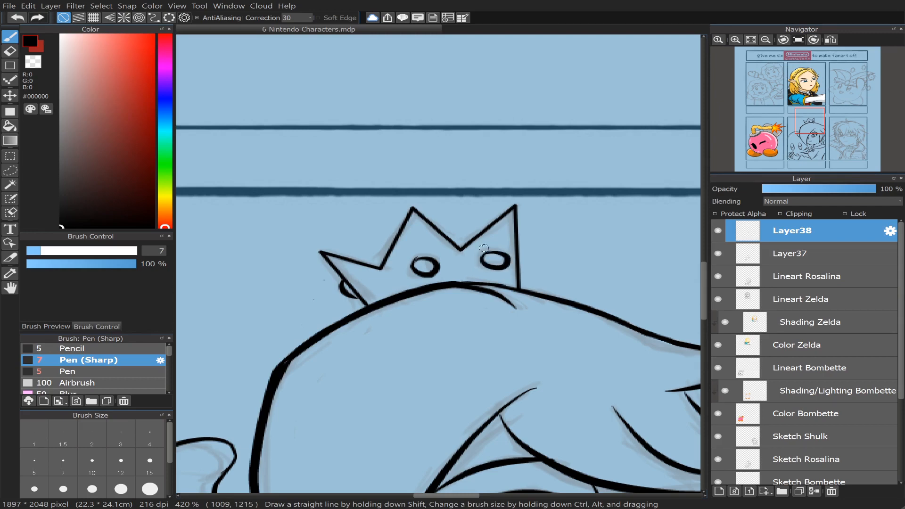
- Hide the Sketch Rosalina layer so only the inked lineart remains in her panel
click(9, 51)
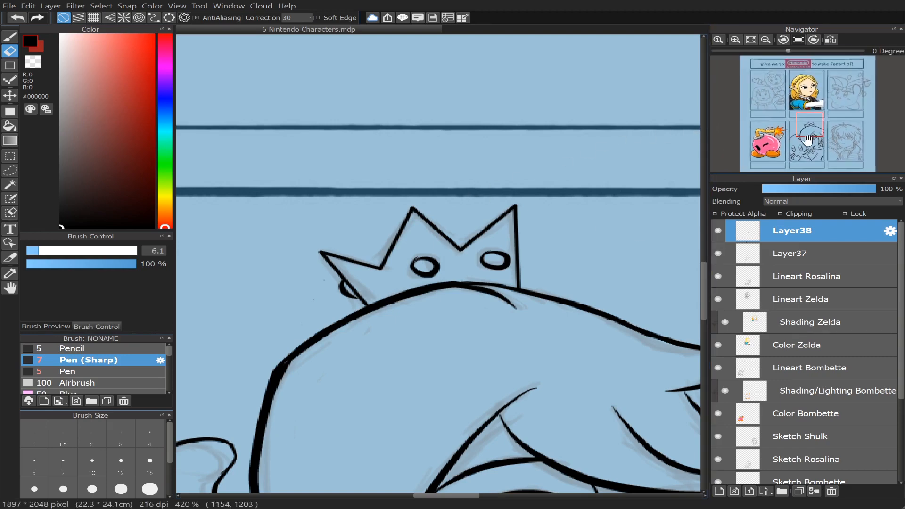
scroll(810, 133, down, 1)
scroll(810, 132, up, 2)
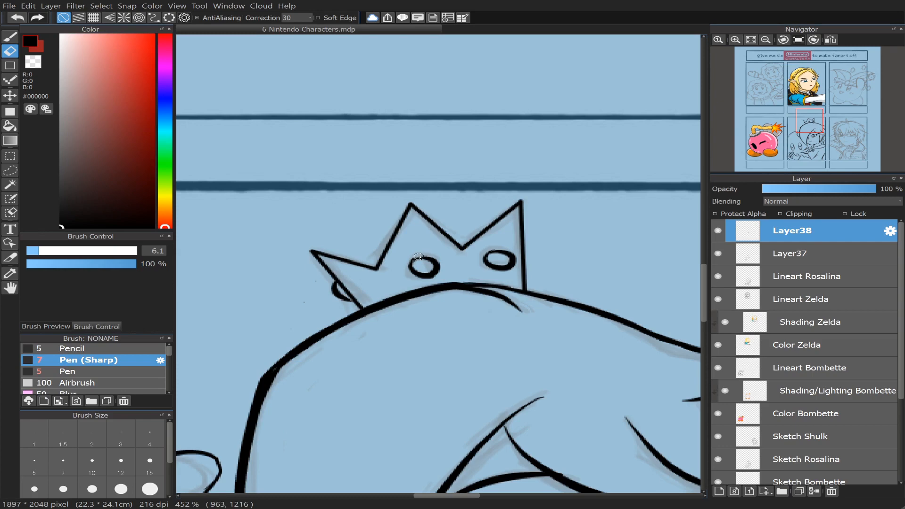
scroll(825, 159, down, 4)
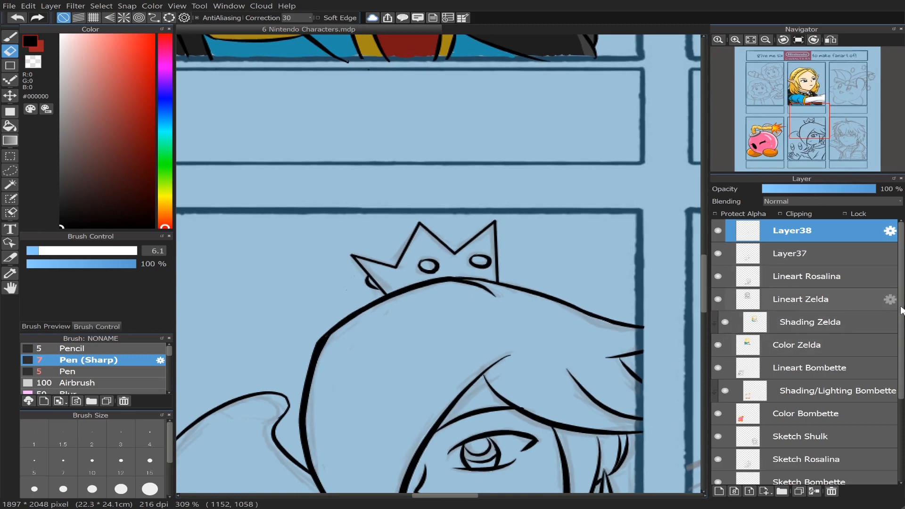
scroll(902, 320, down, 1)
scroll(903, 325, down, 2)
click(718, 399)
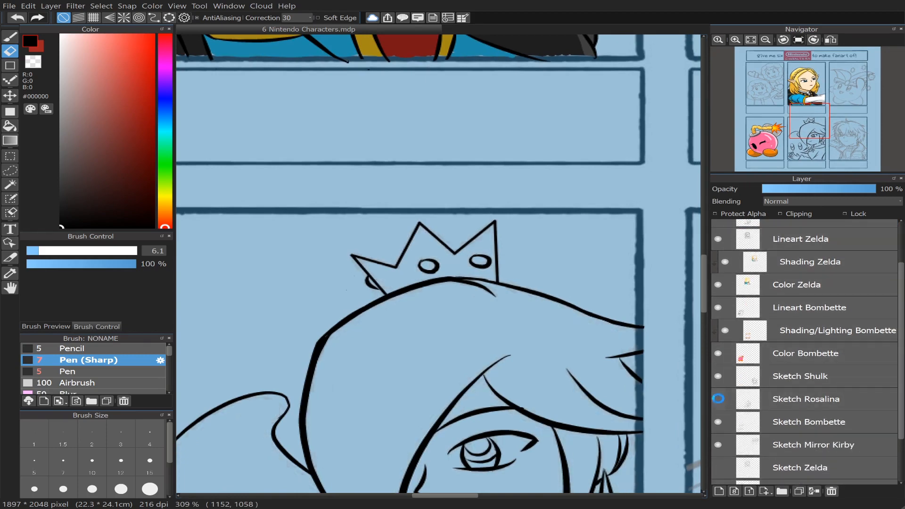
- Fill the crescent-shaped pupil in Rosalina's eye with black on Layer38 and close its remaining gap with Pen at size 5
scroll(811, 107, down, 5)
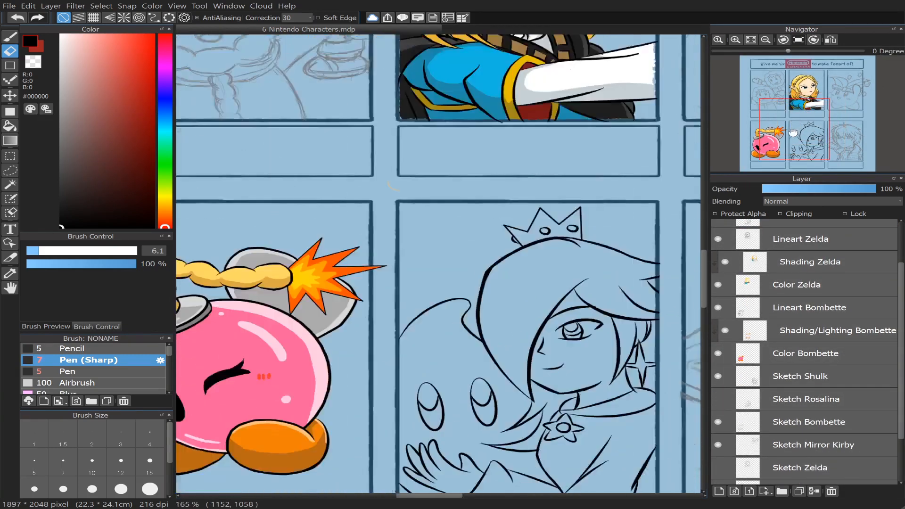
click(806, 135)
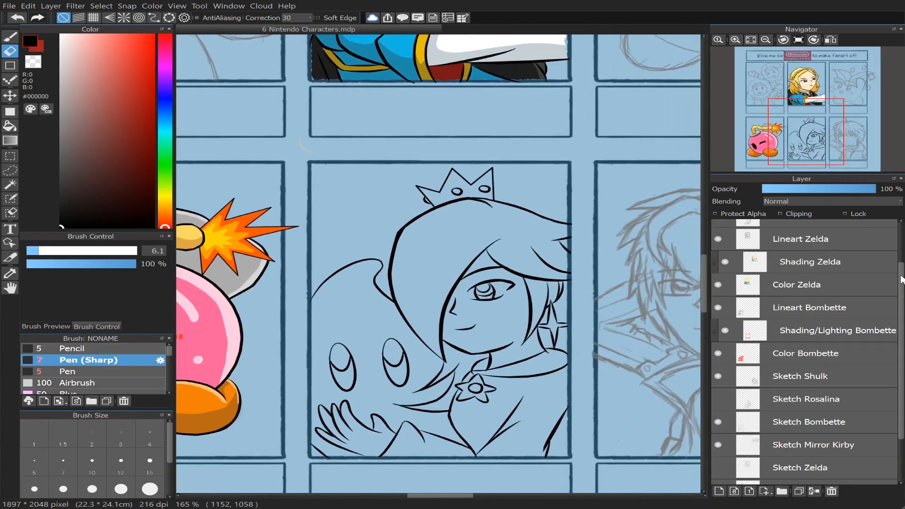
scroll(902, 280, up, 3)
scroll(792, 140, up, 3)
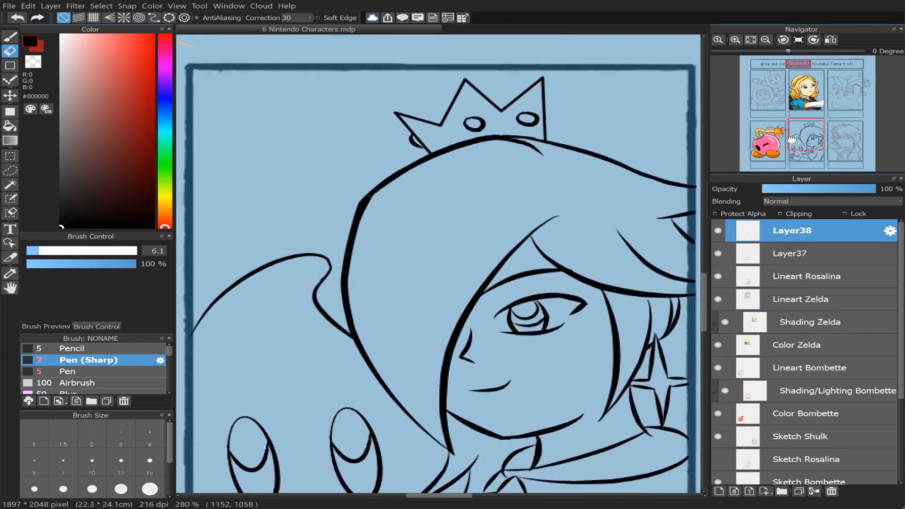
scroll(792, 139, up, 2)
scroll(814, 142, up, 2)
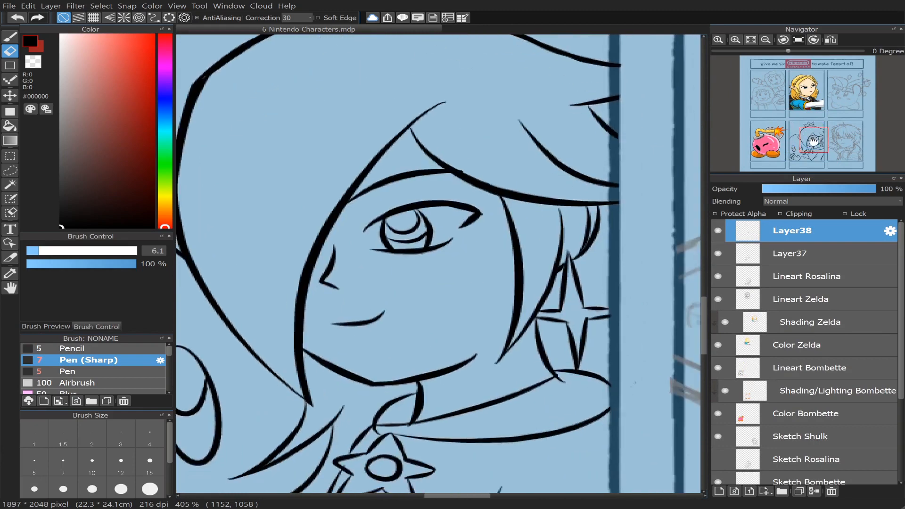
scroll(813, 142, up, 2)
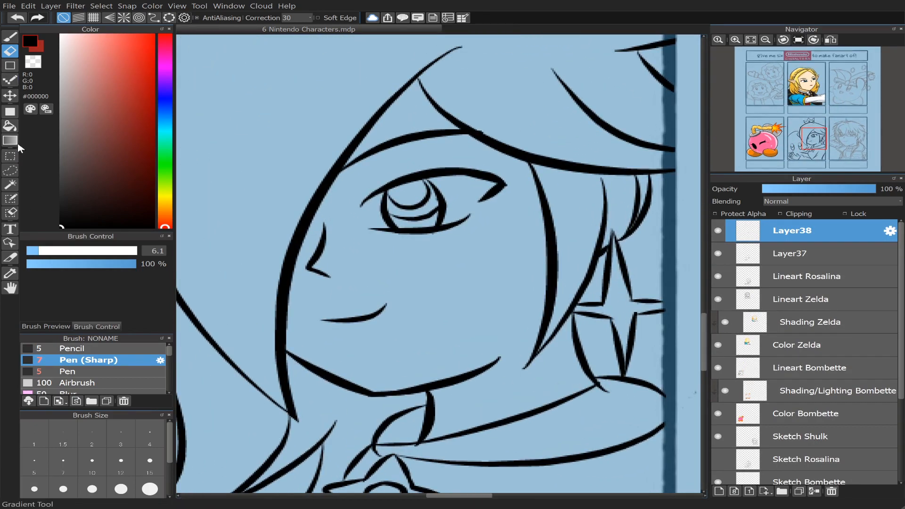
click(10, 126)
click(71, 371)
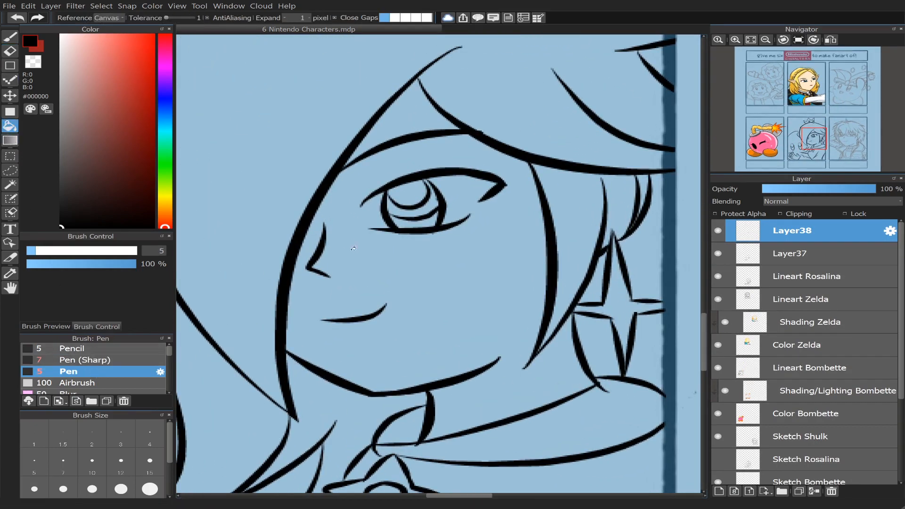
click(426, 212)
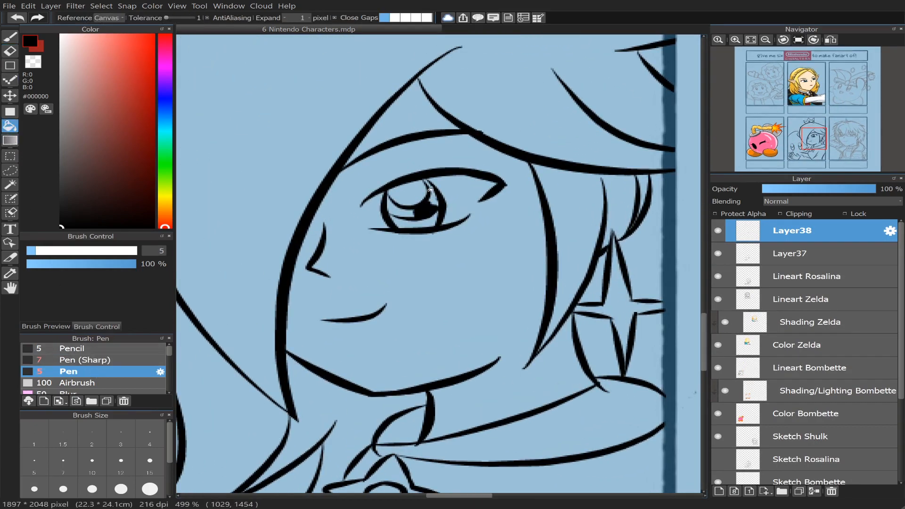
click(396, 200)
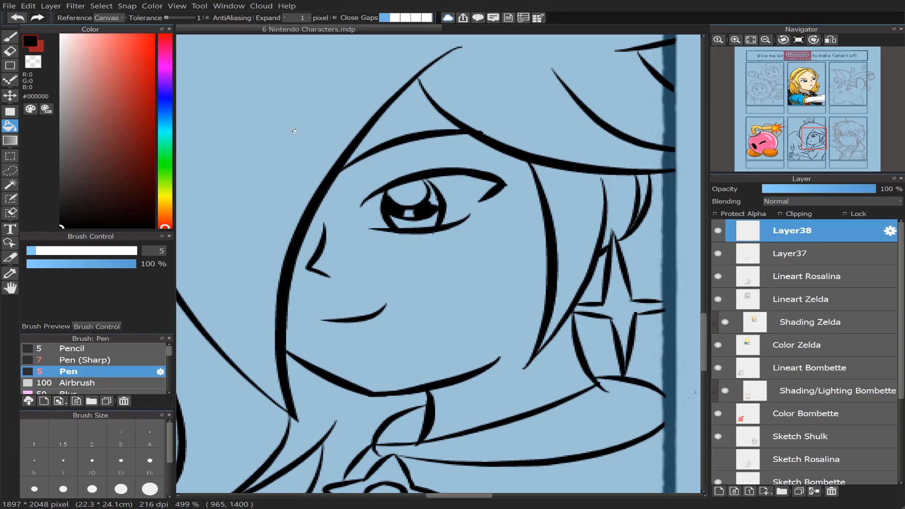
click(10, 36)
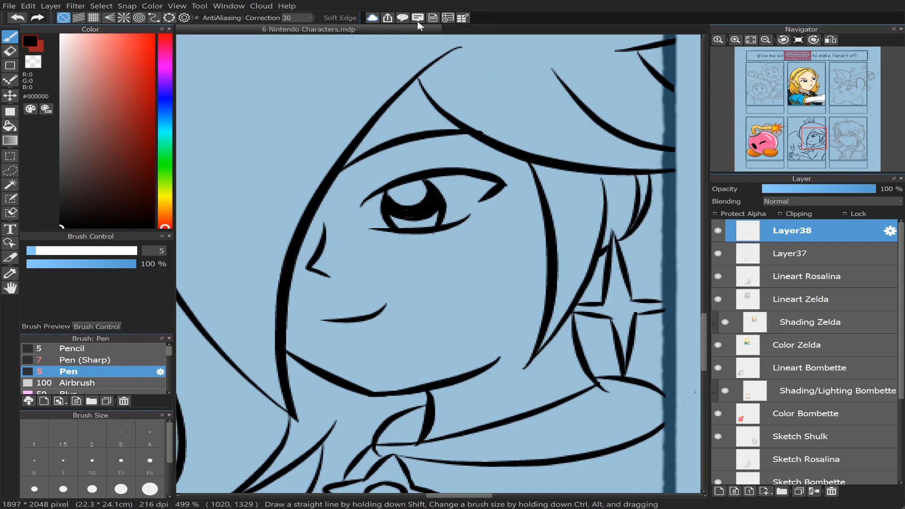
- Check Layer37's contents by toggling its visibility, and erase the end of Rosalina's brow line that overlaps her bangs
click(720, 253)
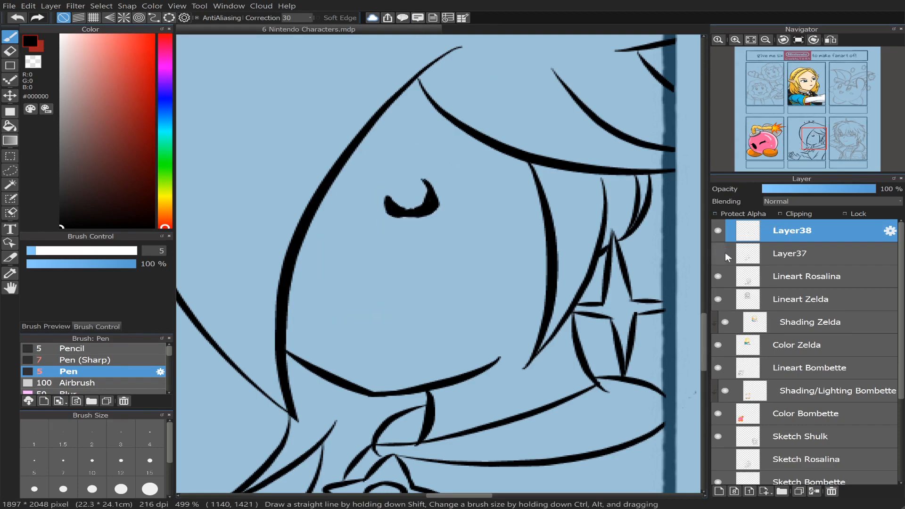
click(727, 251)
click(719, 254)
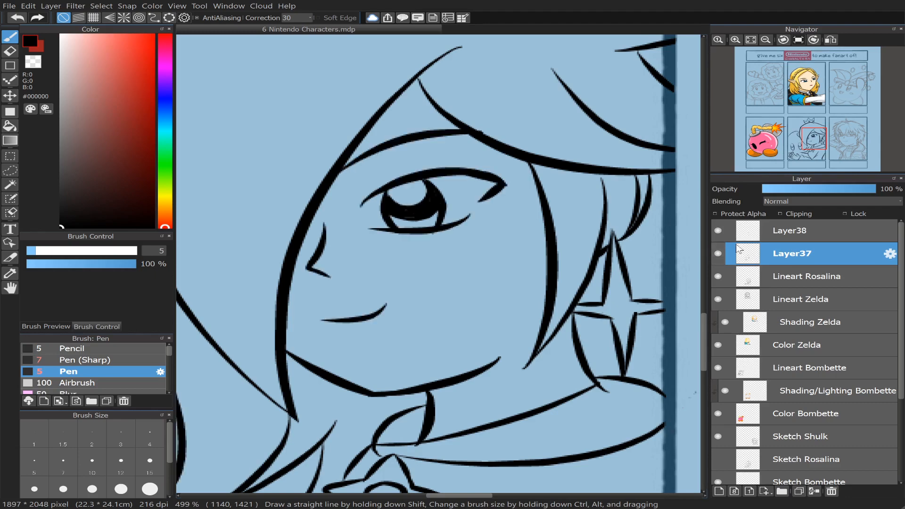
key(e)
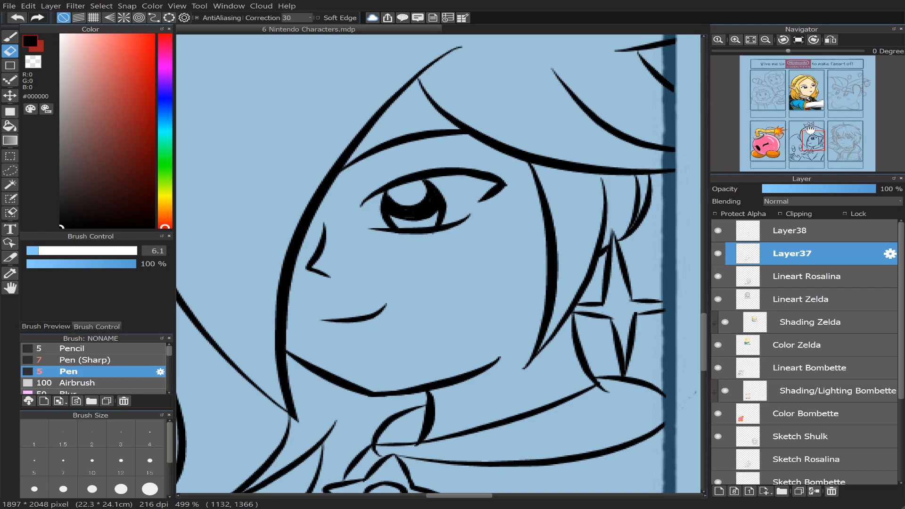
- Merge Layer38 down into Layer37 and the combined layer into Lineart Rosalina, checking the merged contents by toggling visibility
scroll(808, 127, down, 2)
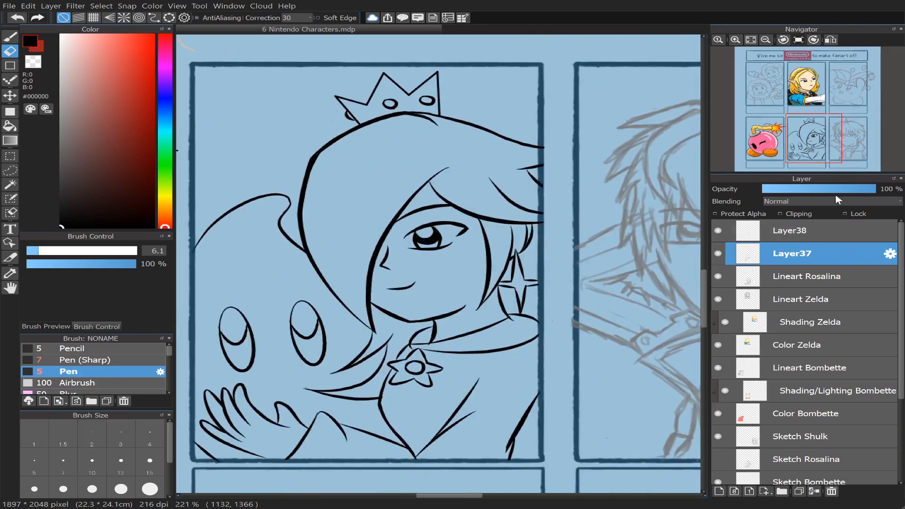
click(801, 236)
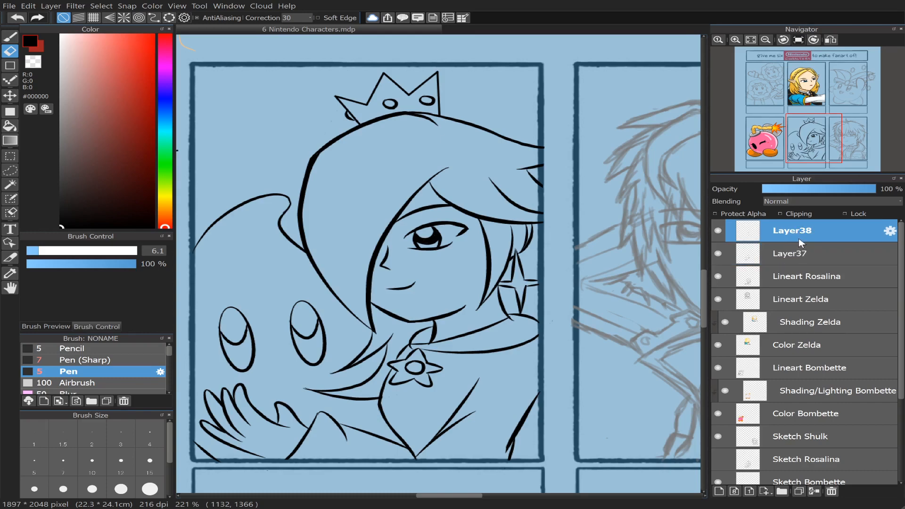
click(814, 492)
click(719, 230)
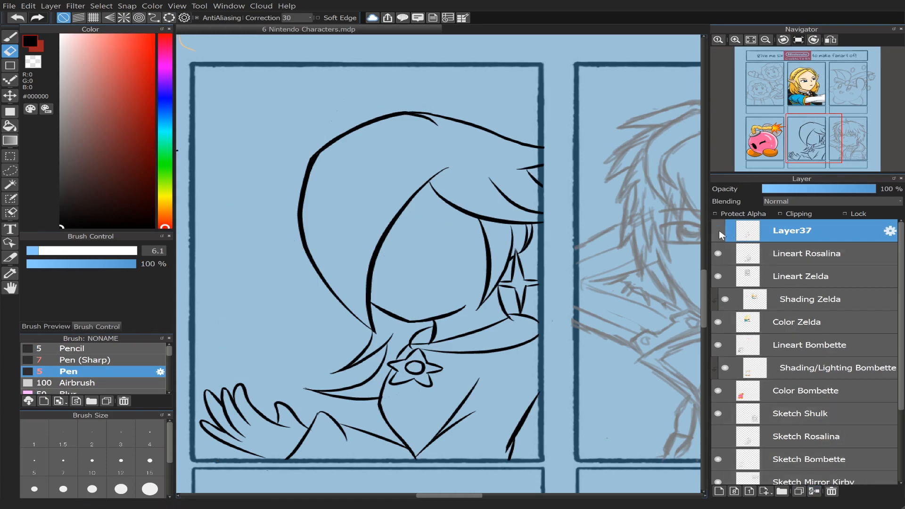
click(719, 231)
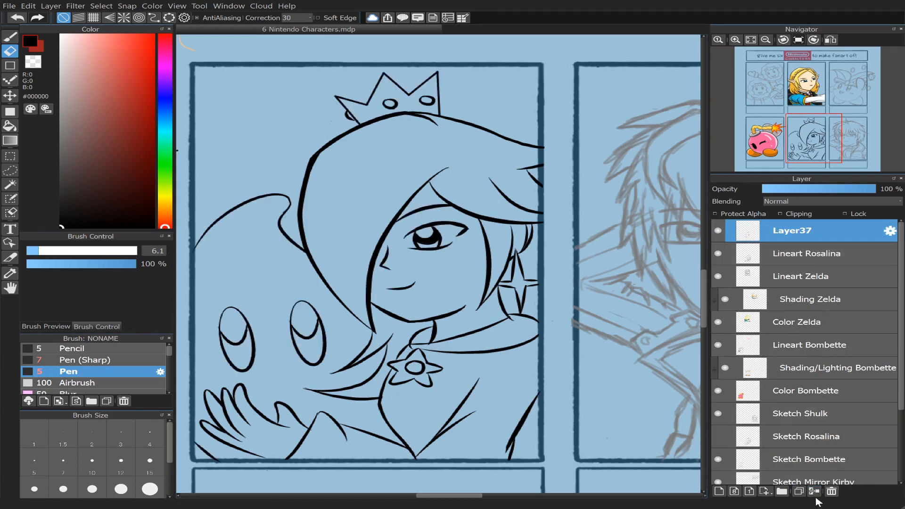
click(814, 492)
click(719, 231)
click(718, 231)
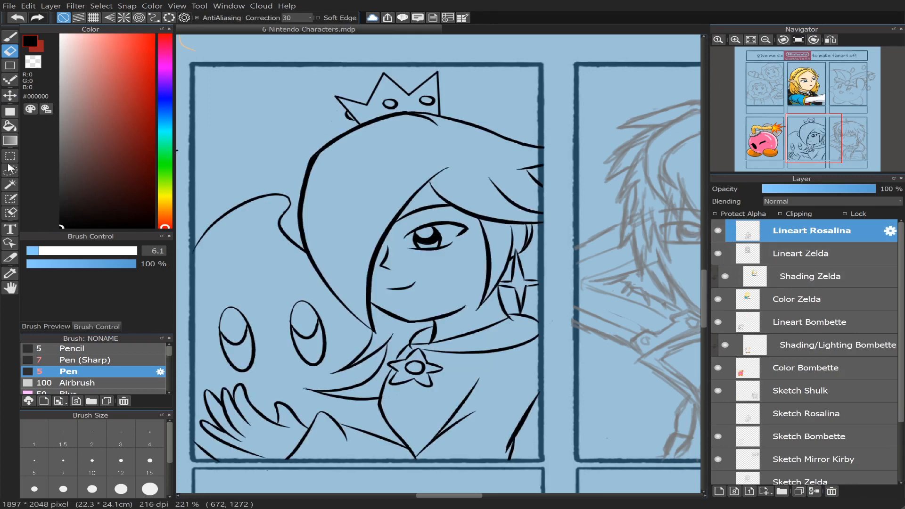
- Fill the lower parts of both Luma eyes with black on the Lineart Rosalina layer
click(10, 126)
click(316, 347)
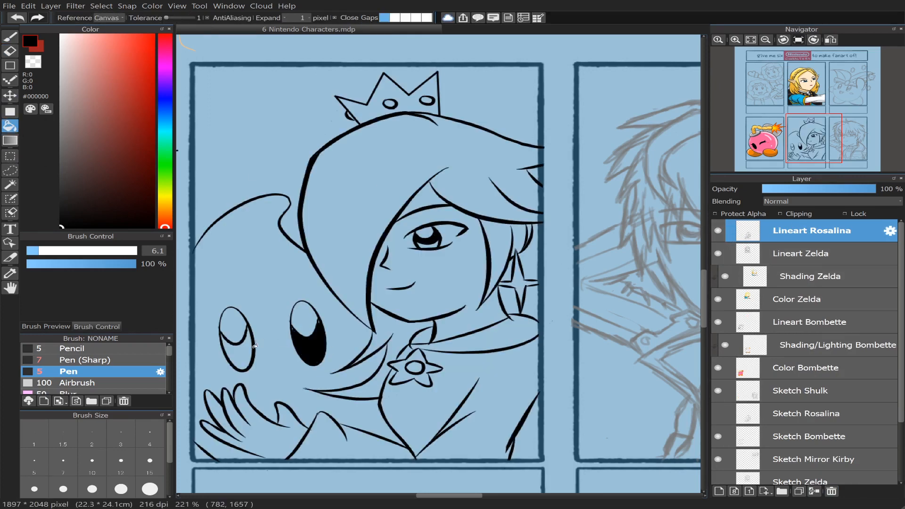
click(240, 353)
- Touch up the edges of the black fills in the Luma's eyes with Pen at size 5
scroll(820, 142, up, 5)
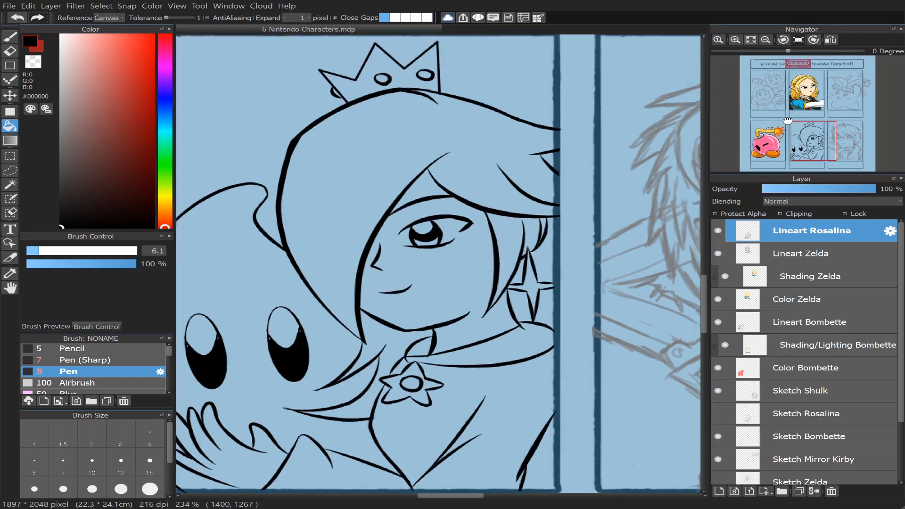
mouse_move(808, 139)
mouse_down()
mouse_move(793, 153)
mouse_move(802, 151)
mouse_up()
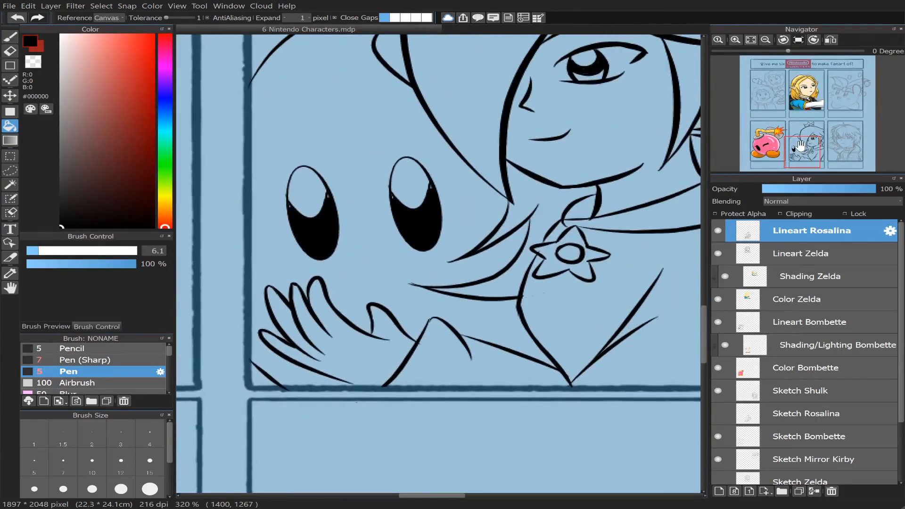
scroll(789, 156, up, 2)
scroll(789, 156, up, 1)
key(b)
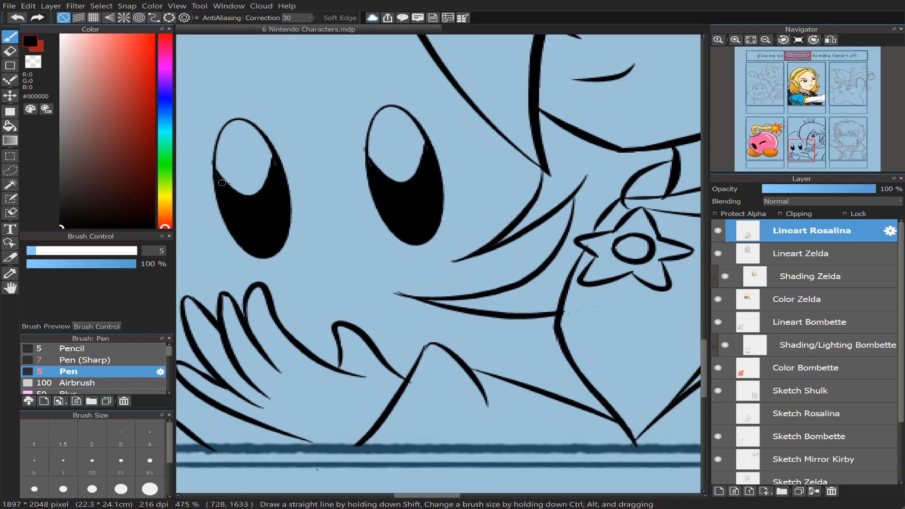
scroll(799, 132, down, 3)
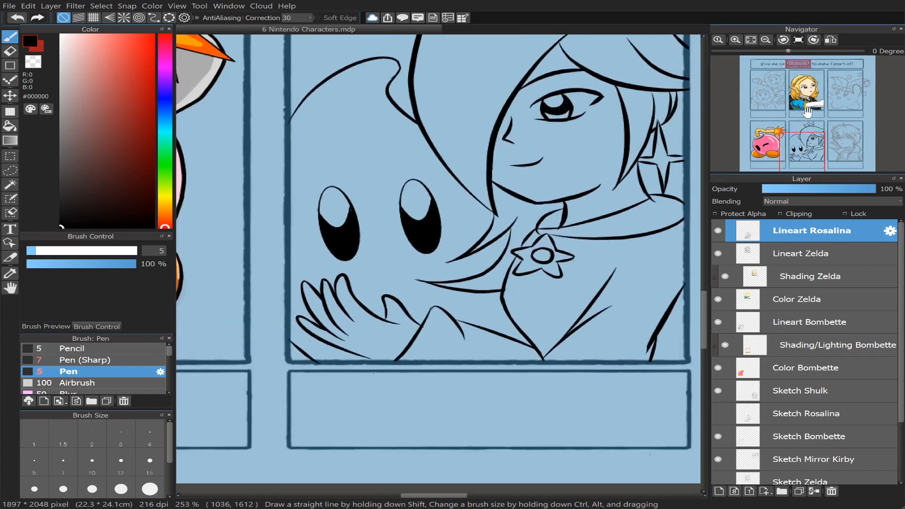
- Add a new layer directly beneath Lineart Rosalina and name it Color Rosalina
drag(798, 145, 816, 142)
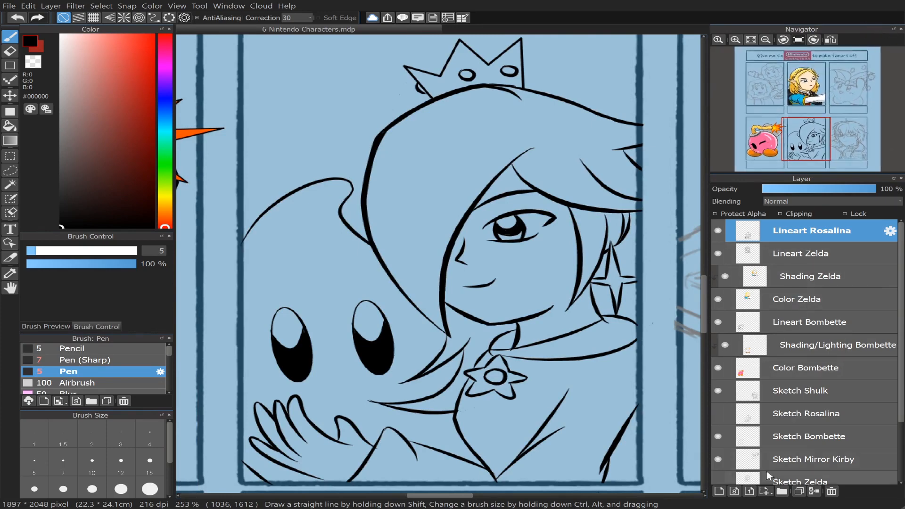
click(837, 253)
key(ctrl+shift+n)
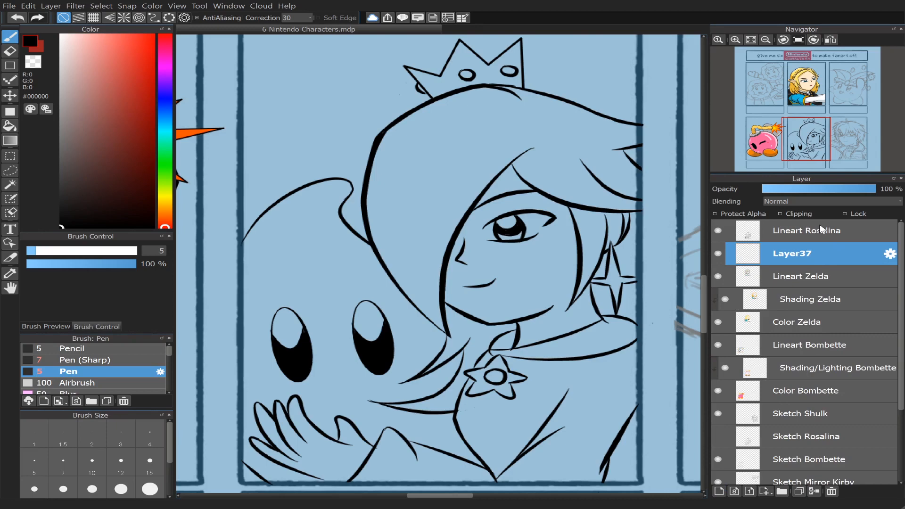
key(Return)
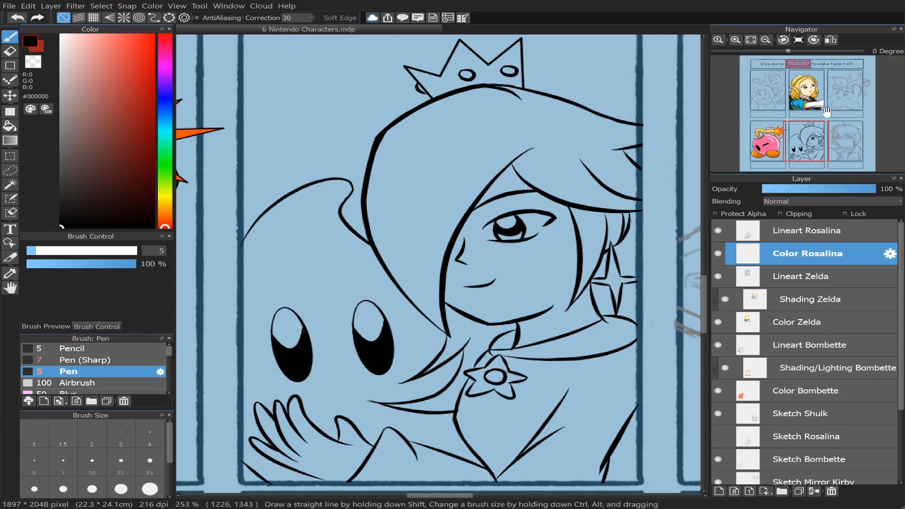
- Sample the skin tone #FFEACA and fill Rosalina's face and neck with it on Color Rosalina
mouse_move(807, 137)
mouse_down()
mouse_move(811, 114)
mouse_move(813, 140)
mouse_up()
alt+click(434, 45)
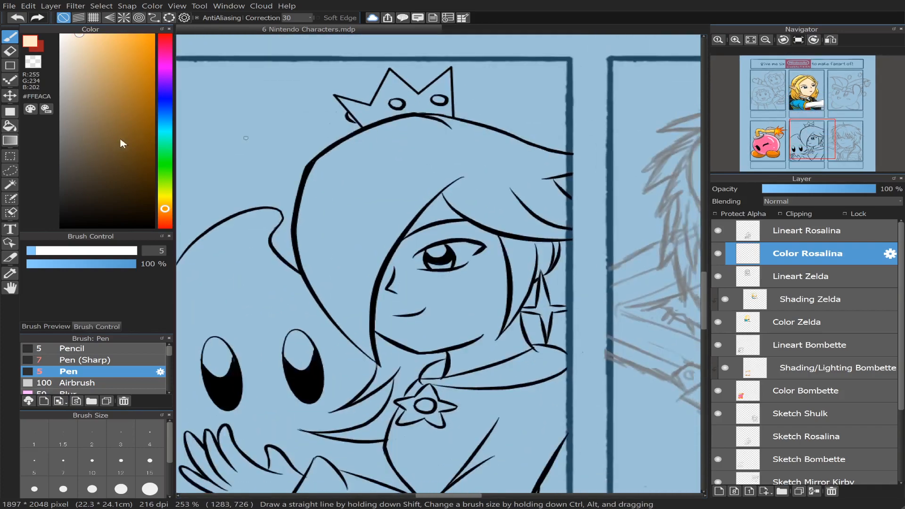
click(10, 126)
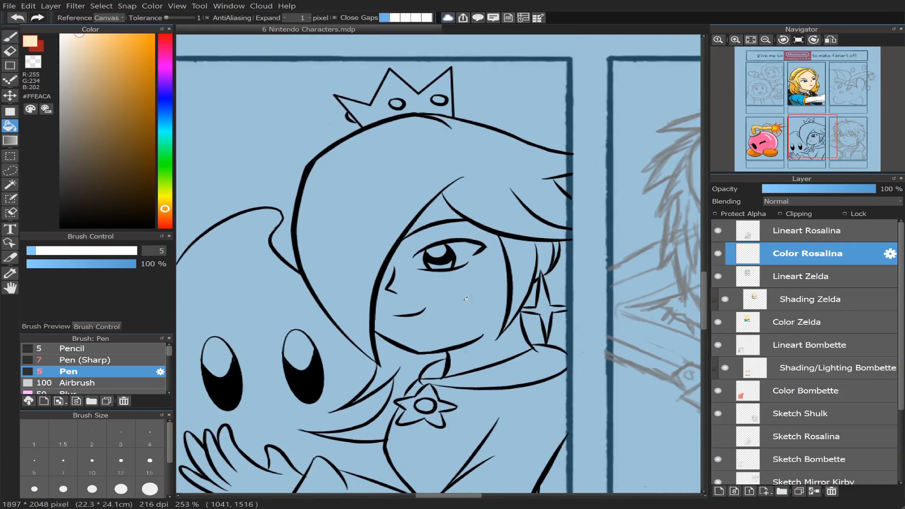
click(466, 238)
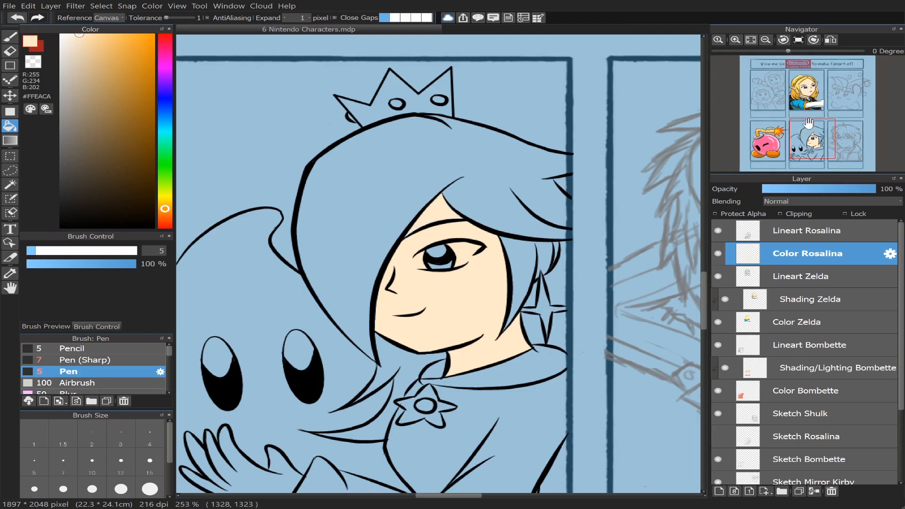
- Fill Rosalina's hand with the same skin tone and paint over the unfilled gap at the wrist with Pen at size 5
scroll(808, 124, up, 2)
drag(813, 116, 815, 141)
click(255, 434)
scroll(798, 150, up, 3)
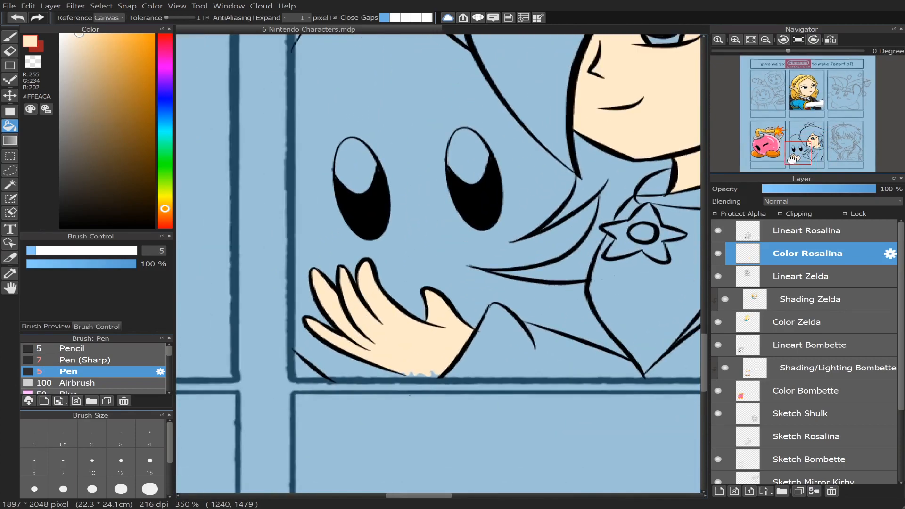
click(10, 36)
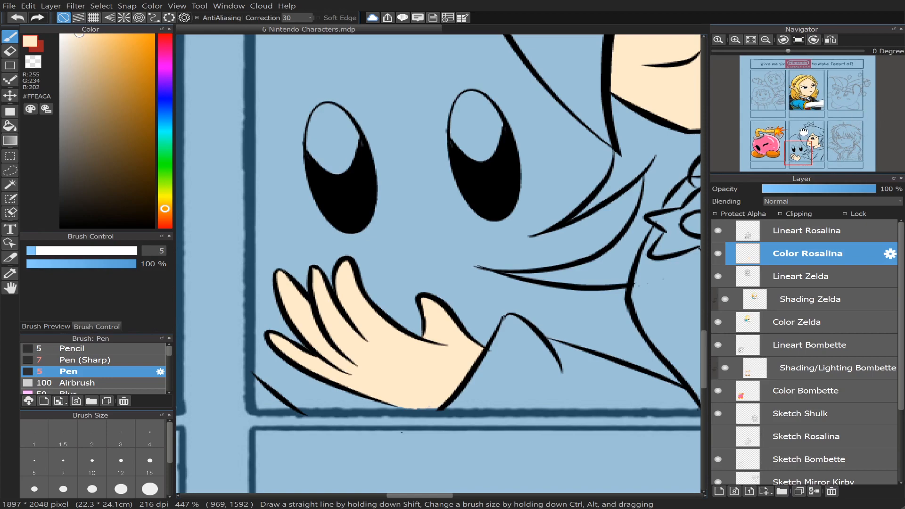
- Set the colour to white #FFFFFF and fill the highlight in Rosalina's pupil
scroll(799, 142, down, 3)
drag(805, 147, 810, 145)
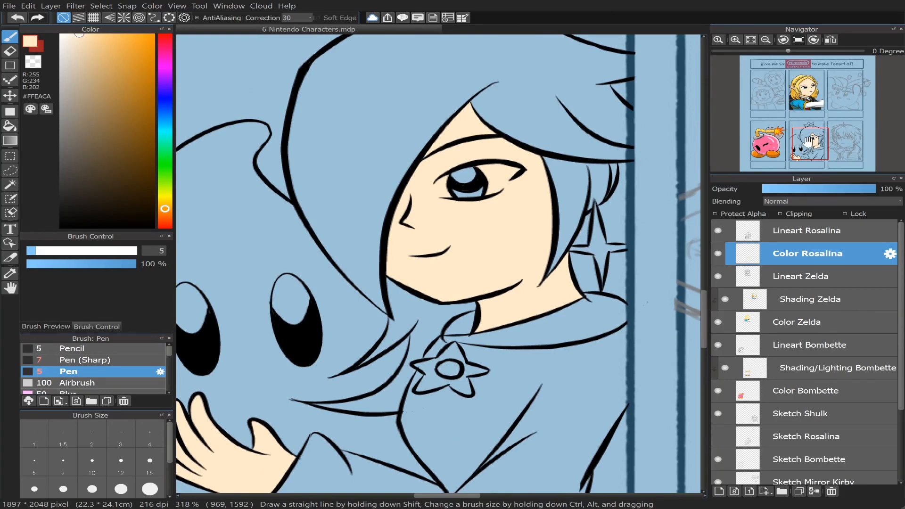
drag(79, 46, 14, 27)
scroll(815, 138, up, 3)
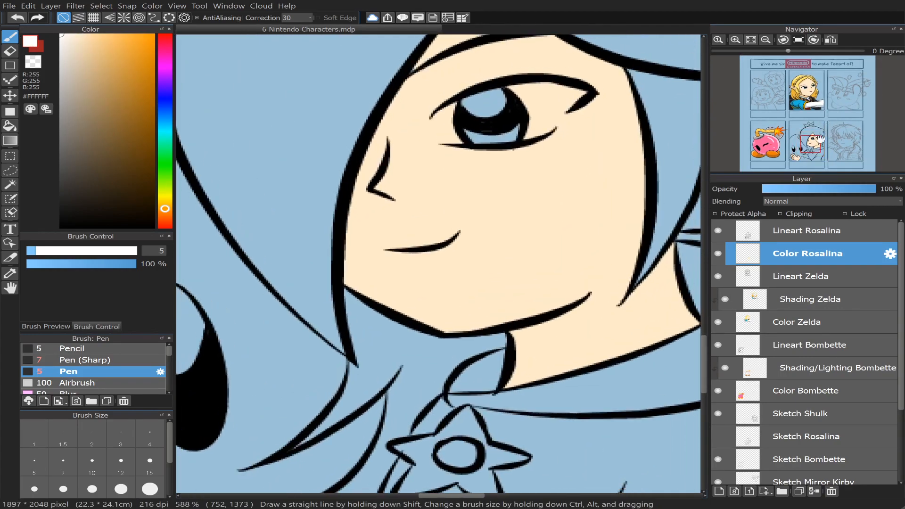
drag(815, 138, 816, 138)
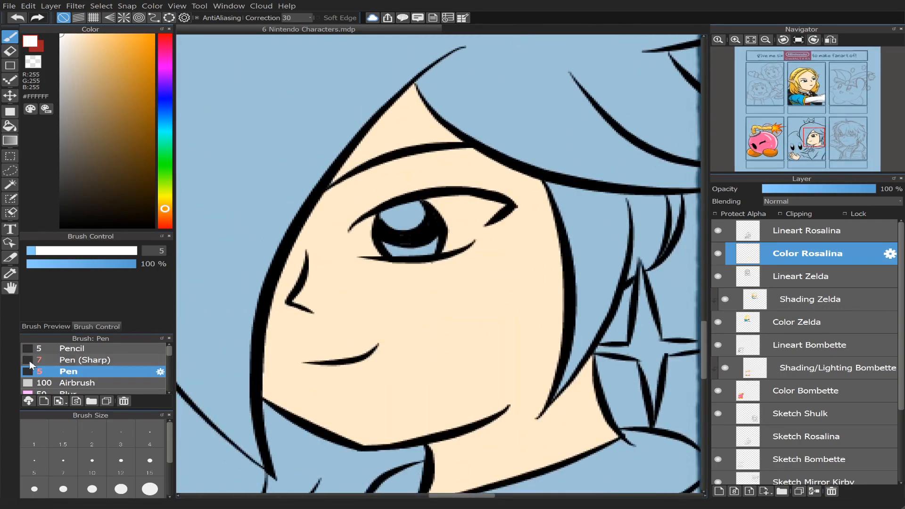
click(10, 128)
click(405, 215)
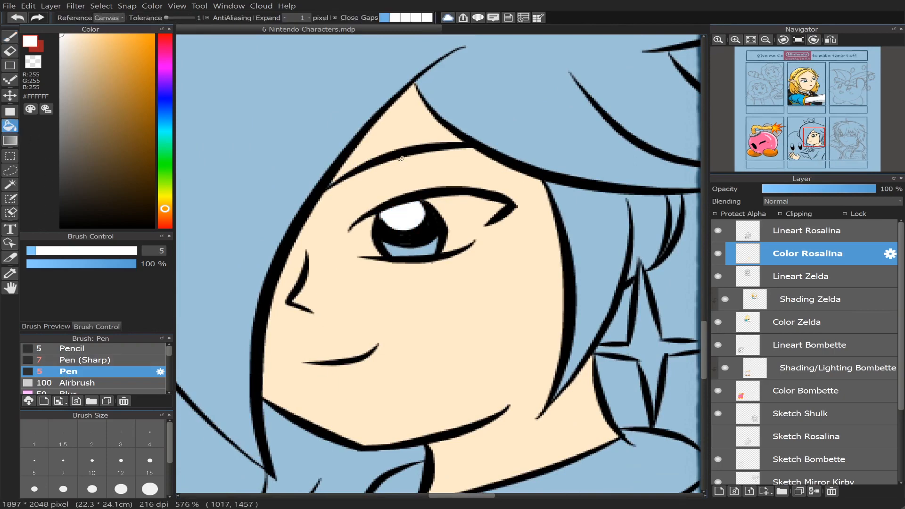
- Paint the white of Rosalina's eye on both sides of the iris, enlarging the Pen to size 11.3 for the wider side
click(11, 39)
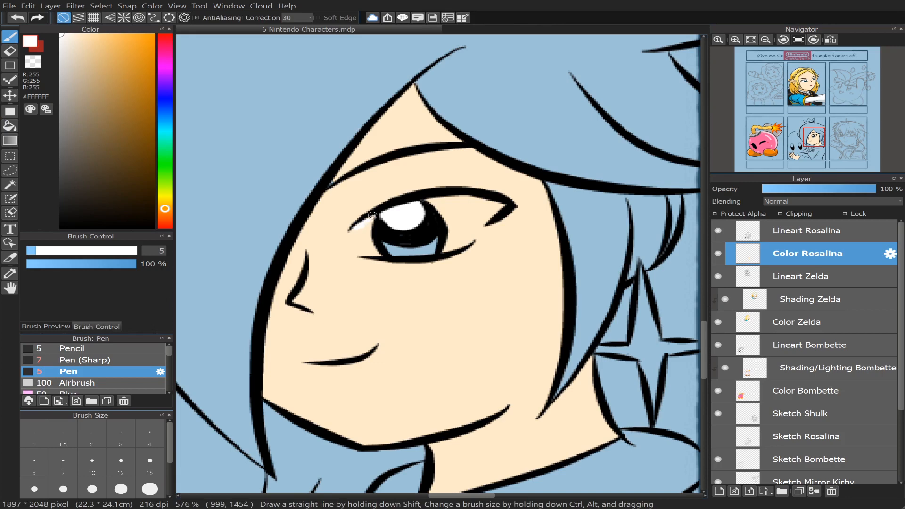
drag(357, 226, 356, 239)
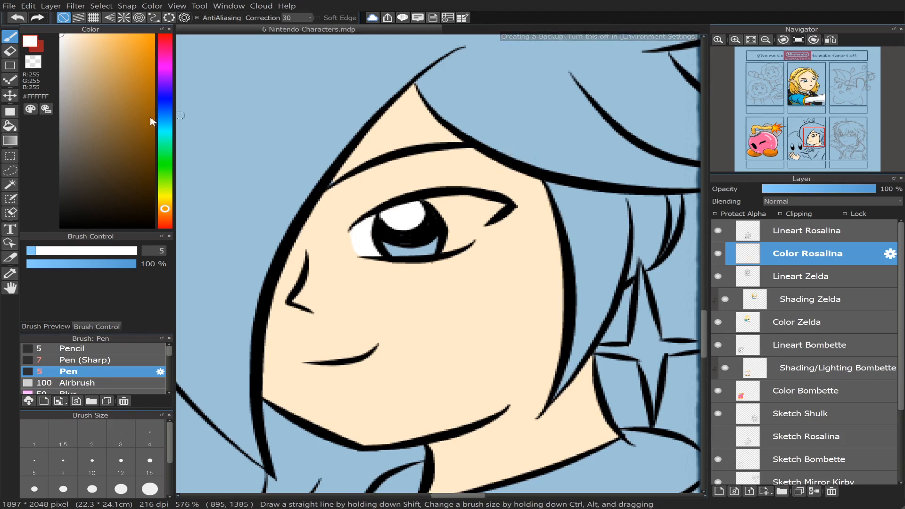
click(50, 251)
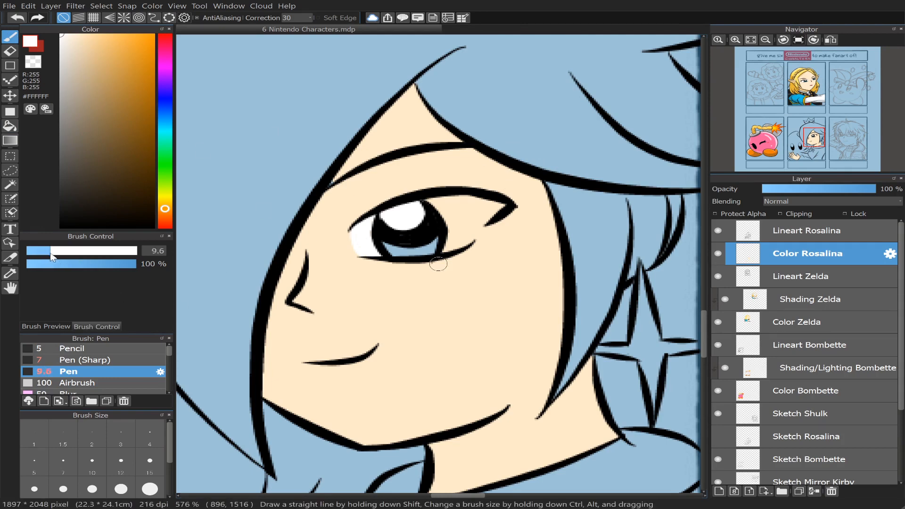
mouse_move(425, 198)
mouse_down()
mouse_move(451, 223)
mouse_move(441, 249)
mouse_move(462, 236)
mouse_move(452, 241)
mouse_move(458, 223)
mouse_move(461, 240)
mouse_move(446, 251)
mouse_move(454, 215)
mouse_move(430, 199)
mouse_move(503, 204)
mouse_move(455, 247)
mouse_move(481, 220)
mouse_move(481, 213)
mouse_move(461, 237)
mouse_move(472, 211)
mouse_move(456, 234)
mouse_move(459, 202)
mouse_move(485, 212)
mouse_up()
key(ctrl+z)
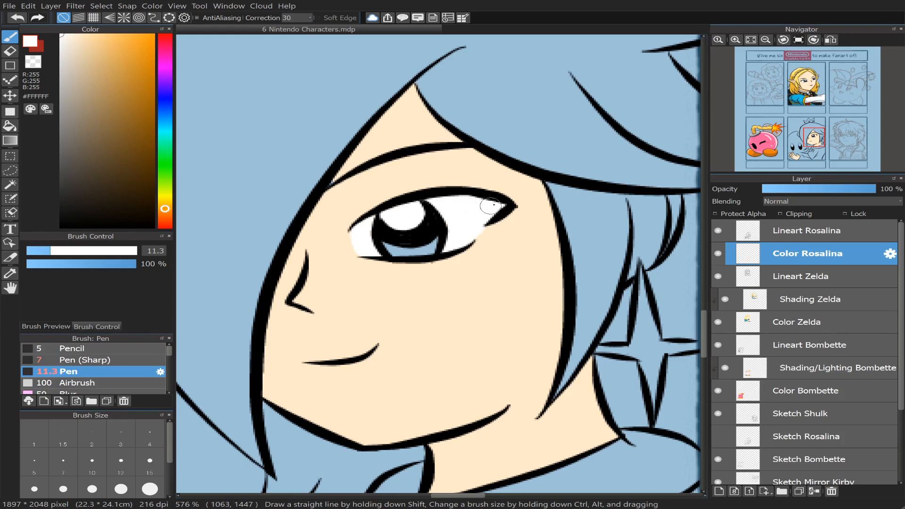
- Fill the body of Rosalina's crown with light grey #D9D9D9 on Color Rosalina
scroll(802, 130, down, 2)
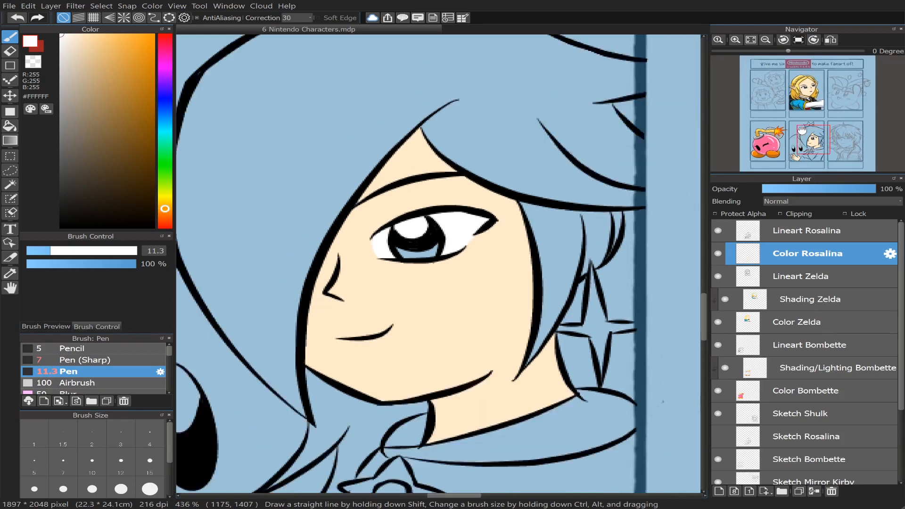
scroll(802, 130, down, 2)
mouse_move(802, 131)
mouse_down()
mouse_move(808, 149)
mouse_move(805, 141)
mouse_up()
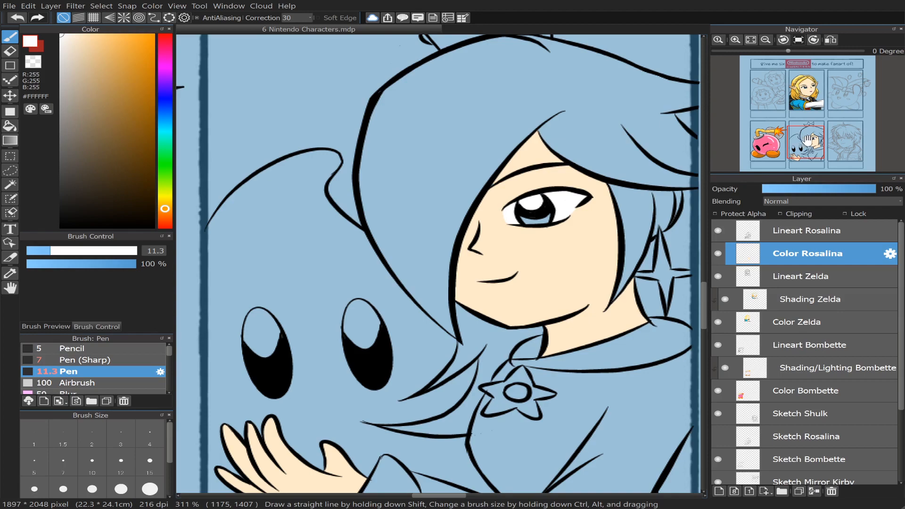
drag(807, 110, 810, 128)
scroll(804, 134, up, 6)
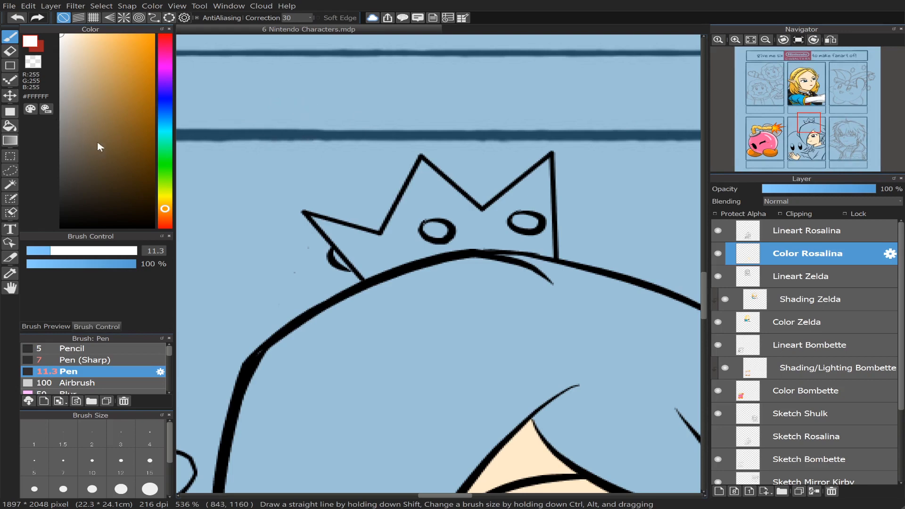
click(60, 68)
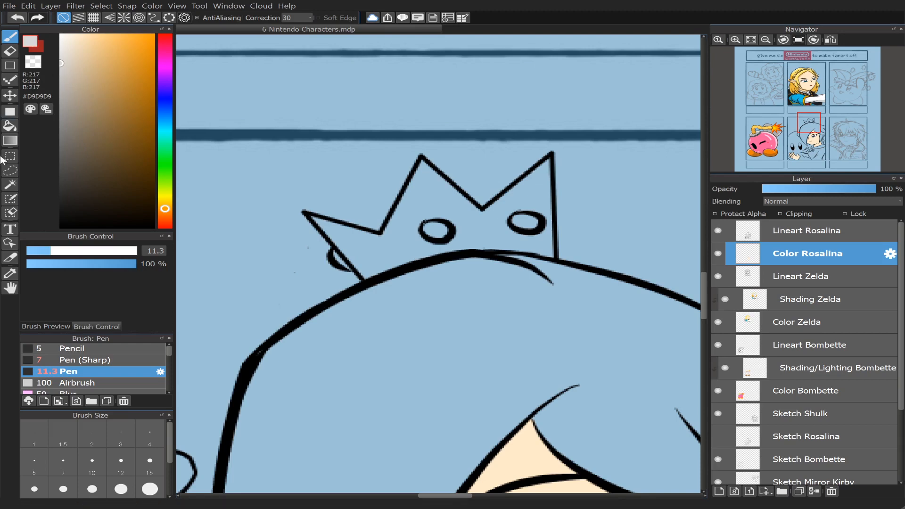
click(10, 126)
click(425, 203)
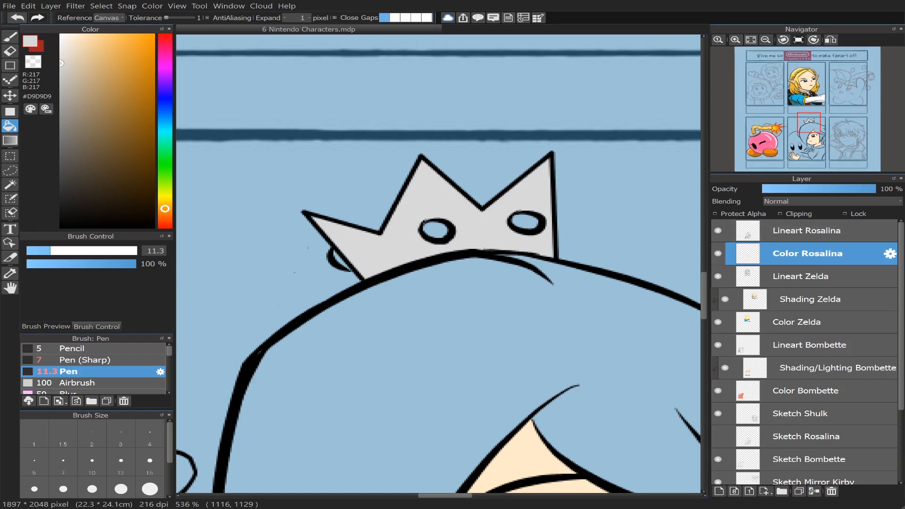
- Hide the blue background layer Layer34 and make Layer1 the active layer
scroll(901, 259, down, 3)
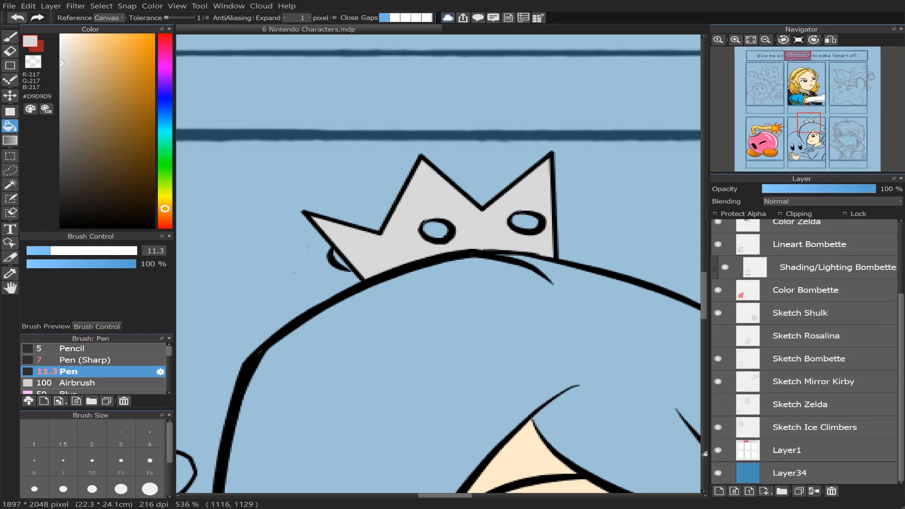
click(719, 474)
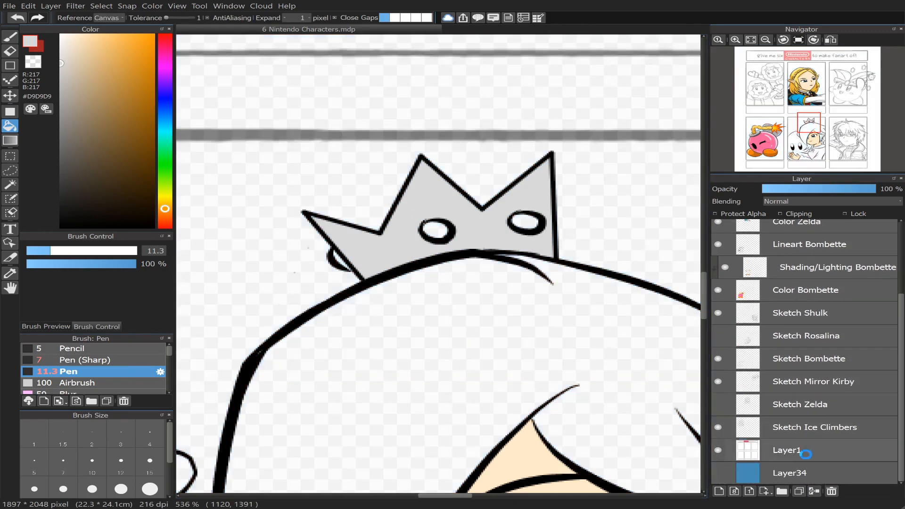
click(807, 452)
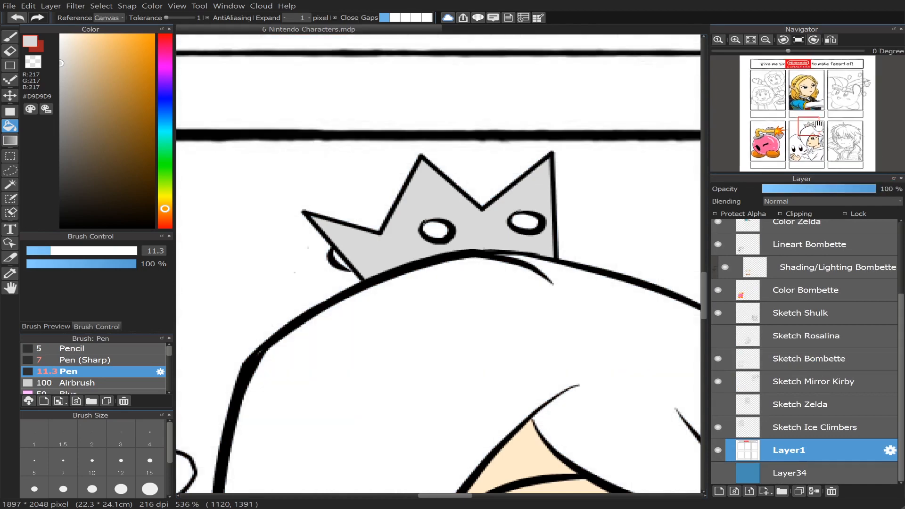
- Choose red #CC4357 and fill the middle jewel of Rosalina's crown with it
mouse_move(820, 124)
mouse_down()
mouse_move(810, 137)
mouse_move(821, 132)
mouse_move(814, 128)
mouse_up()
scroll(810, 137, down, 1)
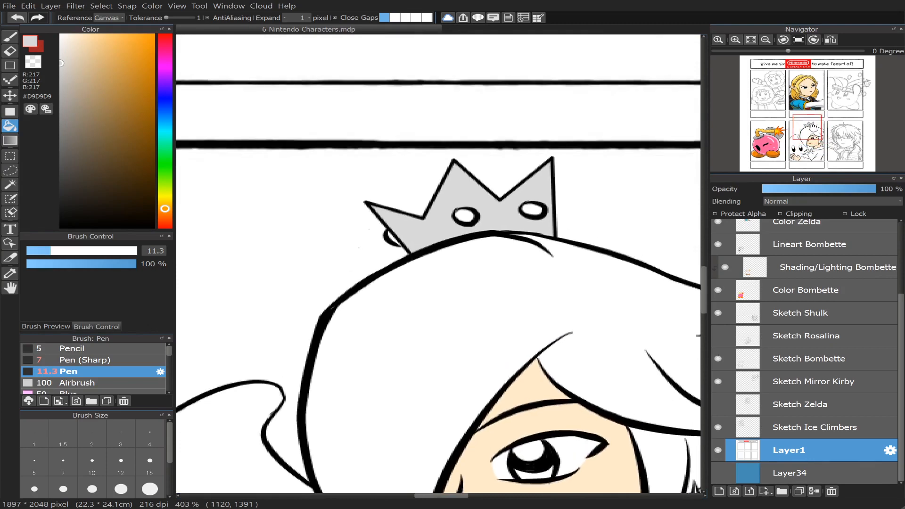
scroll(814, 128, up, 1)
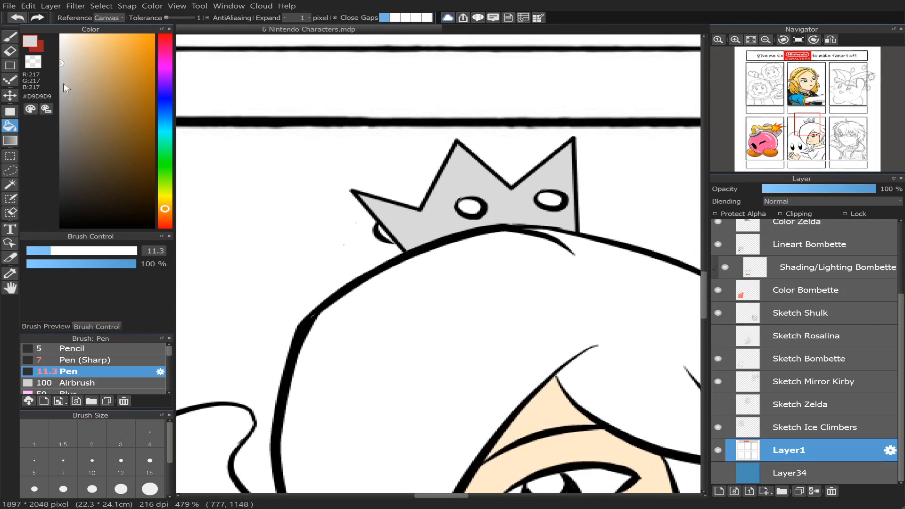
click(165, 39)
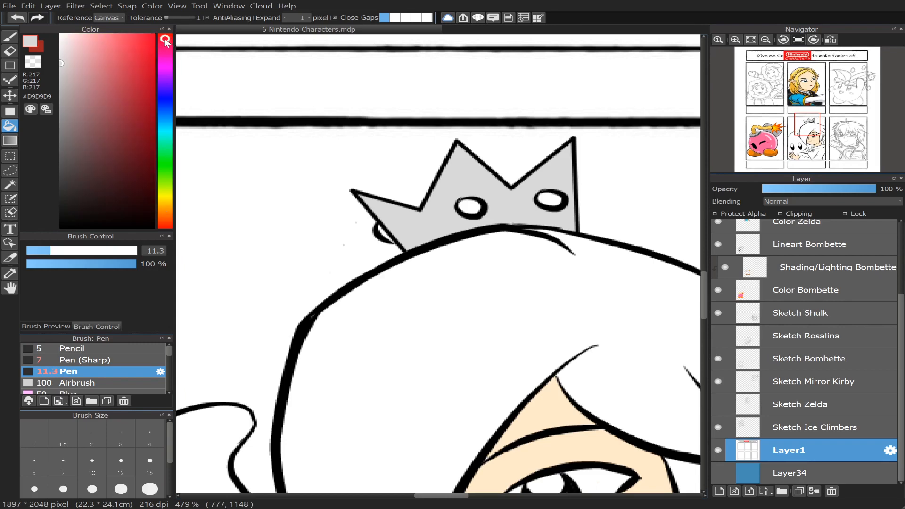
click(141, 54)
mouse_move(140, 55)
mouse_down()
mouse_move(138, 87)
mouse_move(124, 73)
mouse_up()
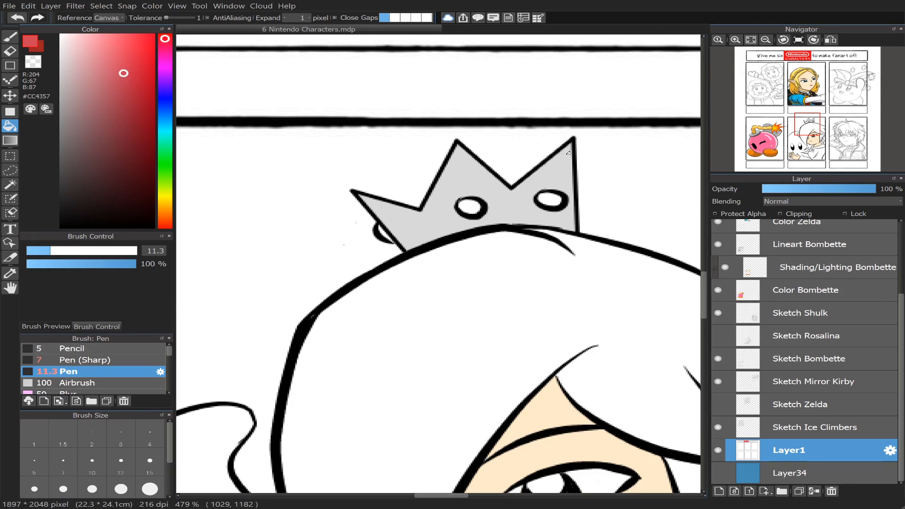
click(475, 206)
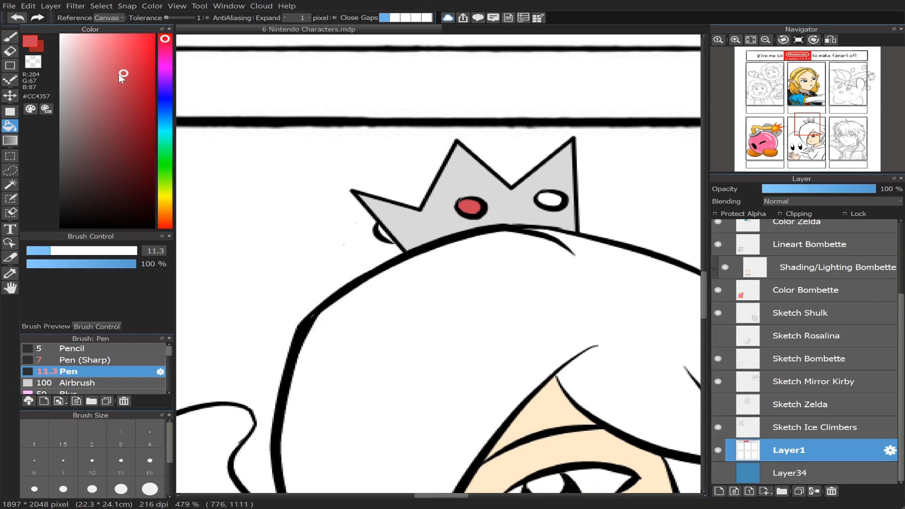
- Choose blue #4FA0D6 and fill the crown's right-hand jewel with it
click(165, 119)
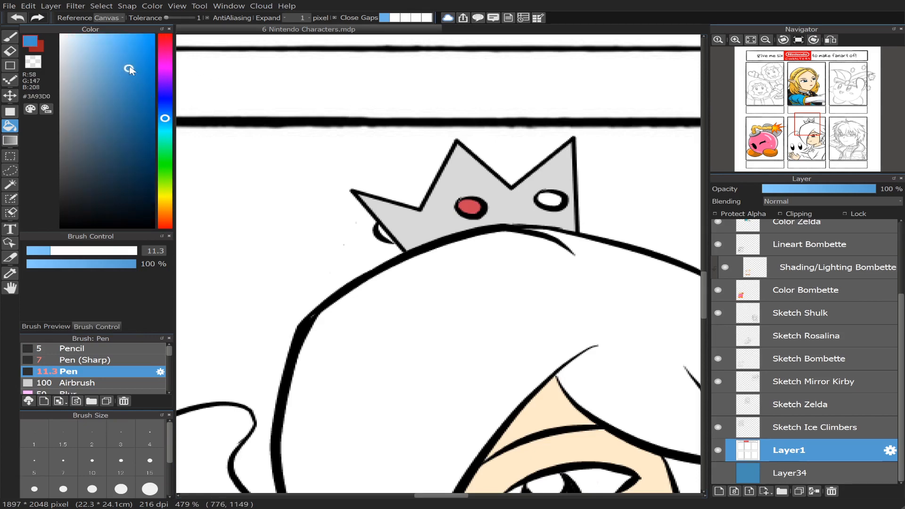
mouse_move(129, 68)
mouse_down()
mouse_move(137, 56)
mouse_move(114, 66)
mouse_move(144, 62)
mouse_move(116, 50)
mouse_move(120, 67)
mouse_up()
click(551, 200)
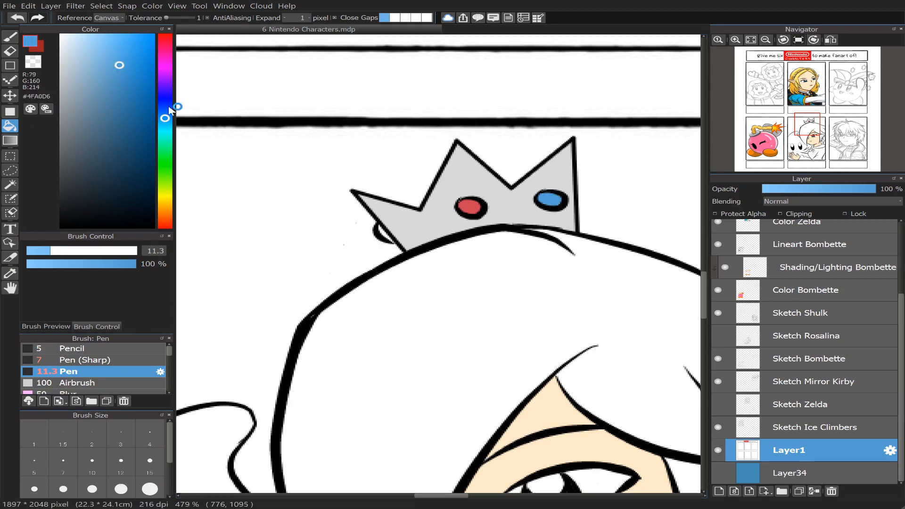
- Replace the blue fill of the crown's right-hand jewel with a lighter blue, #6CCAE5
key(ctrl+z)
click(166, 124)
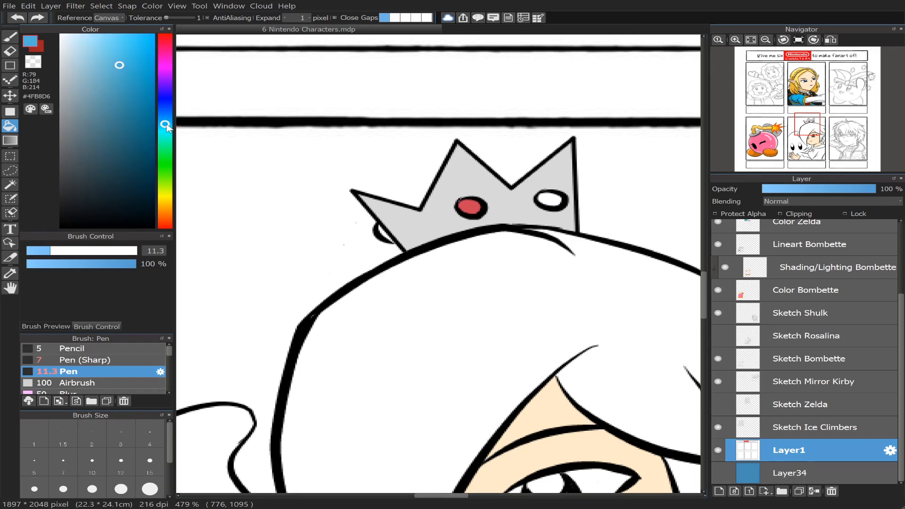
drag(120, 66, 117, 68)
click(116, 65)
click(551, 200)
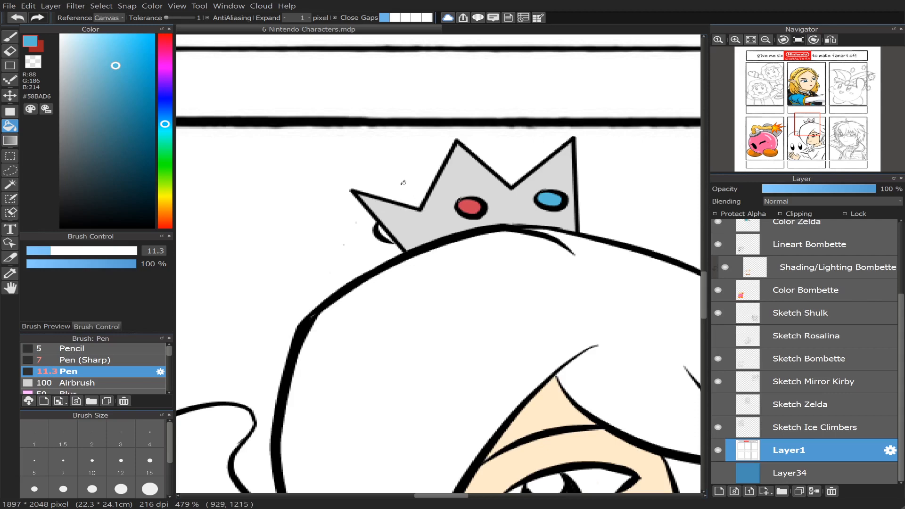
key(ctrl+z)
drag(116, 67, 110, 54)
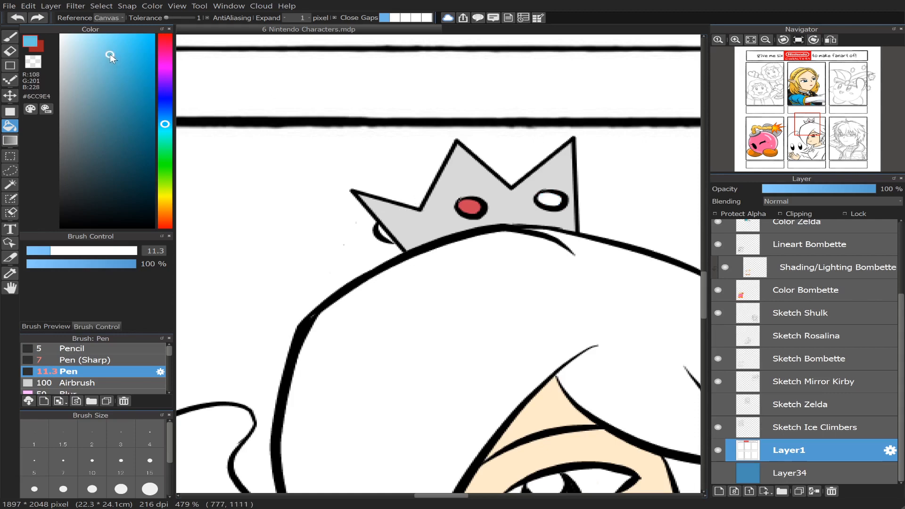
click(549, 190)
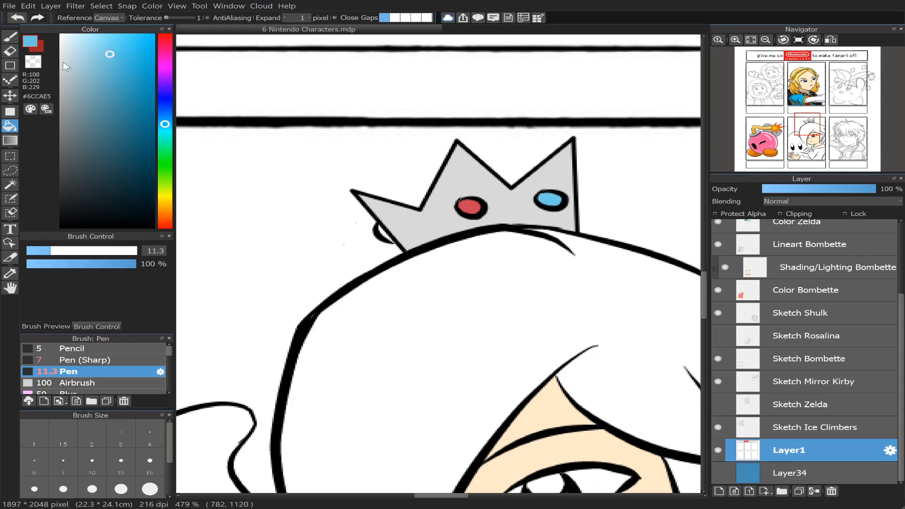
- Paint the partly hidden jewel at the crown's left edge in blue #6CCAE5 using the Pen at size 9
click(10, 36)
drag(51, 251, 44, 251)
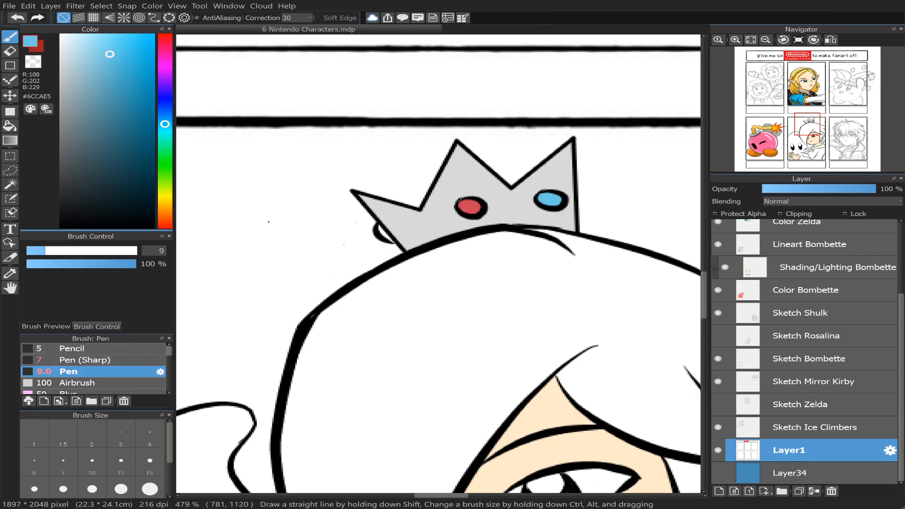
mouse_move(382, 231)
mouse_down()
mouse_move(387, 238)
mouse_move(383, 231)
mouse_up()
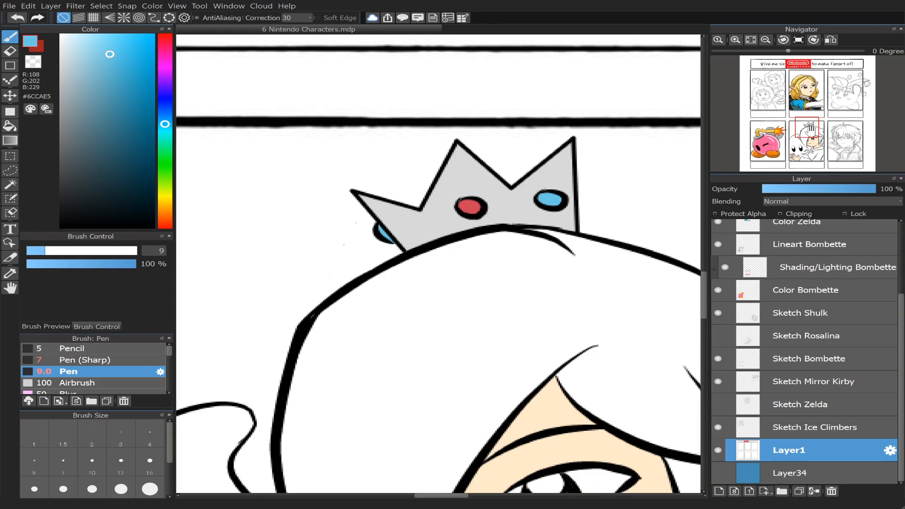
- Sample the crown's light grey #D9D9D9 and fill all parts of Rosalina's star brooch with it
drag(808, 129, 814, 143)
scroll(816, 139, down, 2)
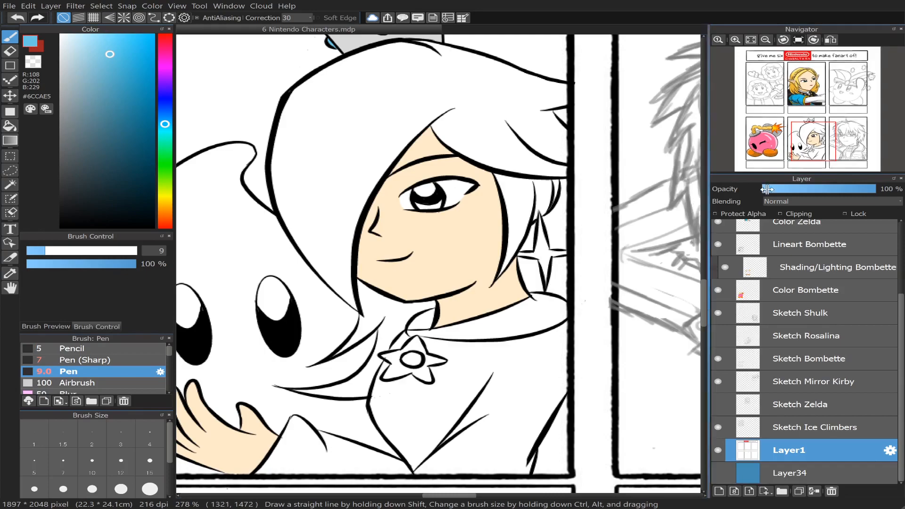
scroll(804, 140, up, 5)
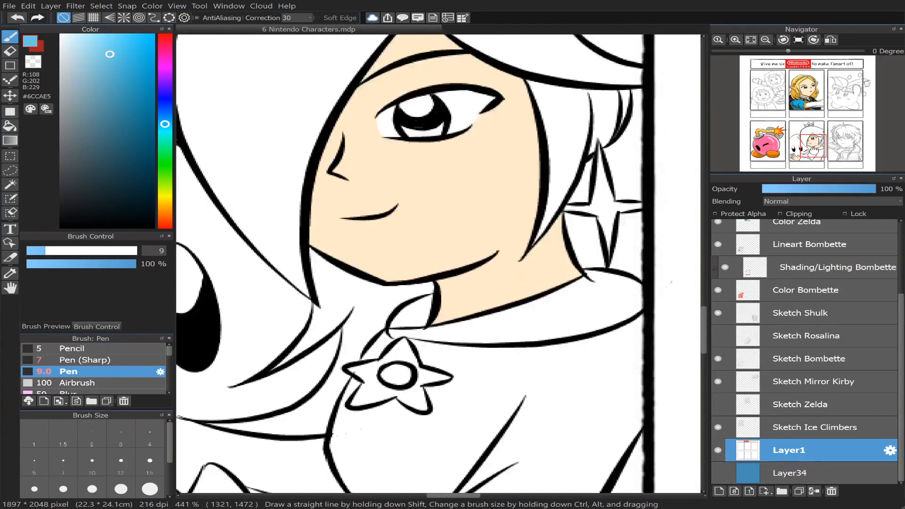
mouse_move(805, 143)
mouse_down()
mouse_move(811, 153)
mouse_move(807, 113)
mouse_move(810, 150)
mouse_up()
scroll(810, 152, up, 2)
alt+click(443, 176)
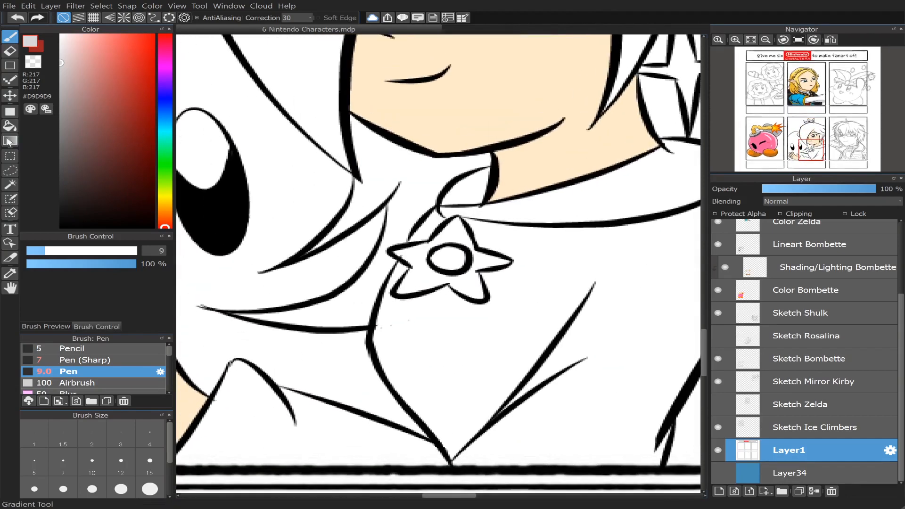
click(9, 126)
click(421, 279)
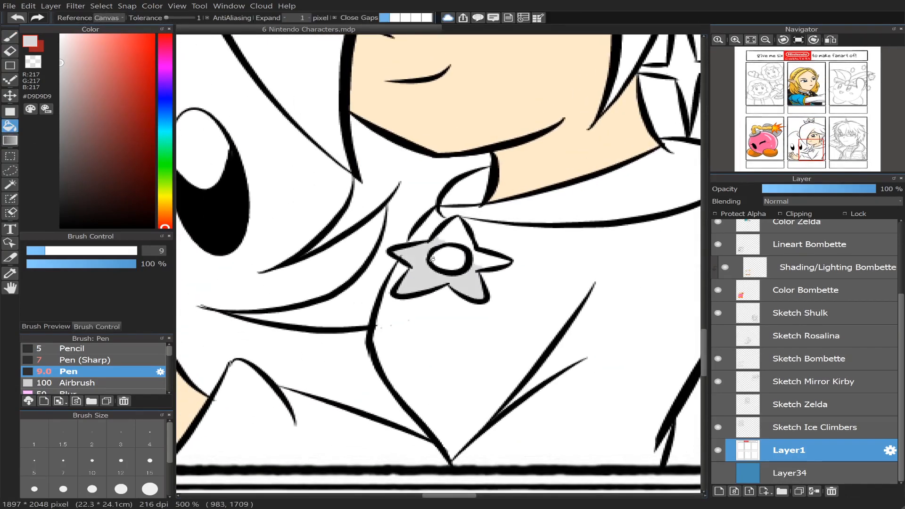
click(457, 232)
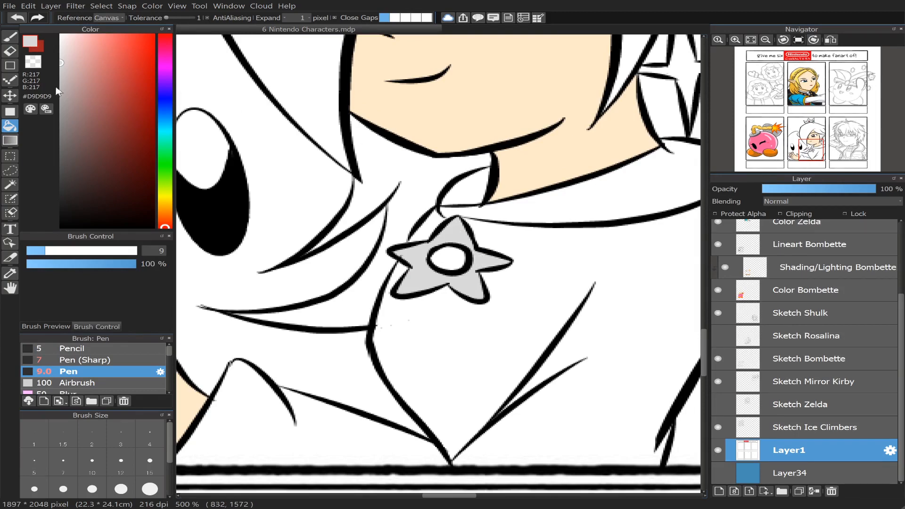
- Choose orange #FFB02B and fill the round centre of the star brooch with it
mouse_move(861, 139)
scroll(903, 302, up, 4)
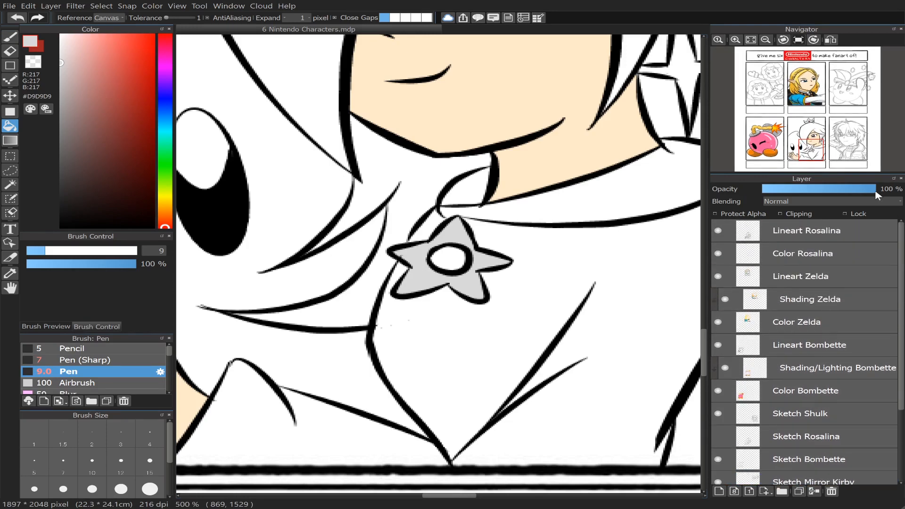
mouse_move(833, 120)
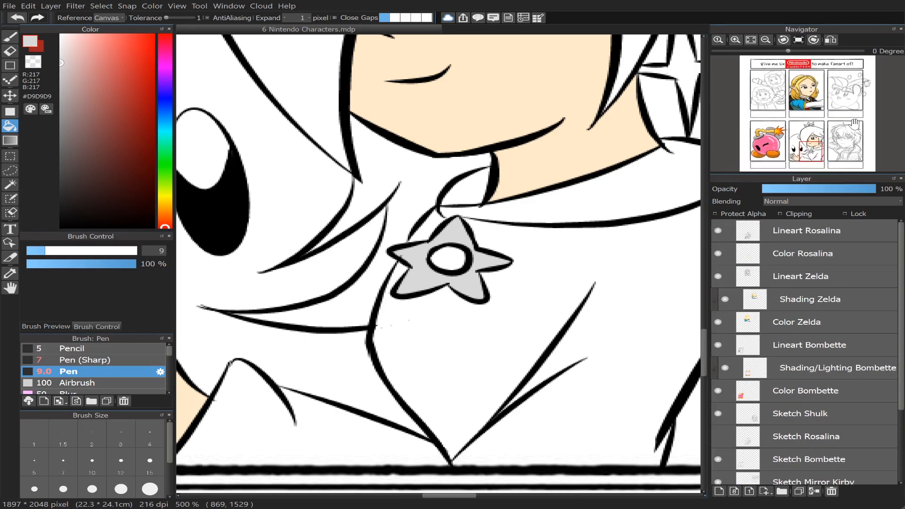
drag(813, 151, 813, 151)
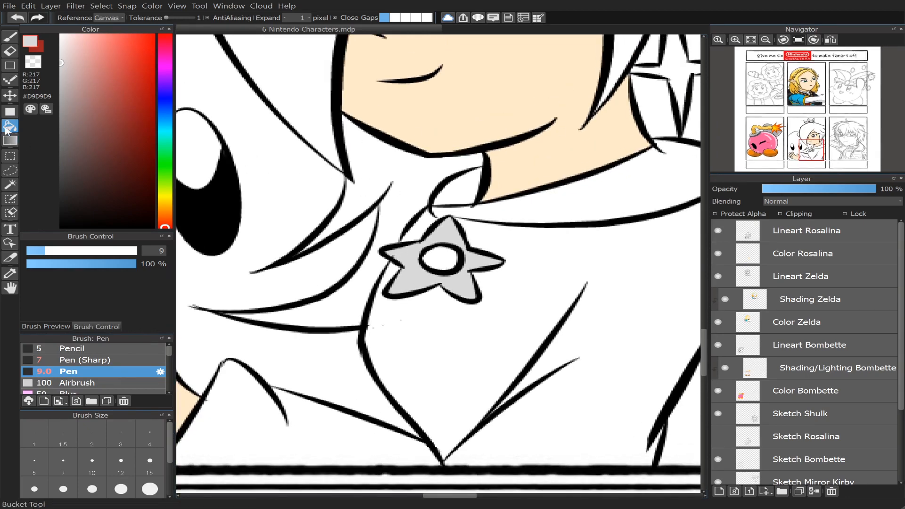
click(167, 205)
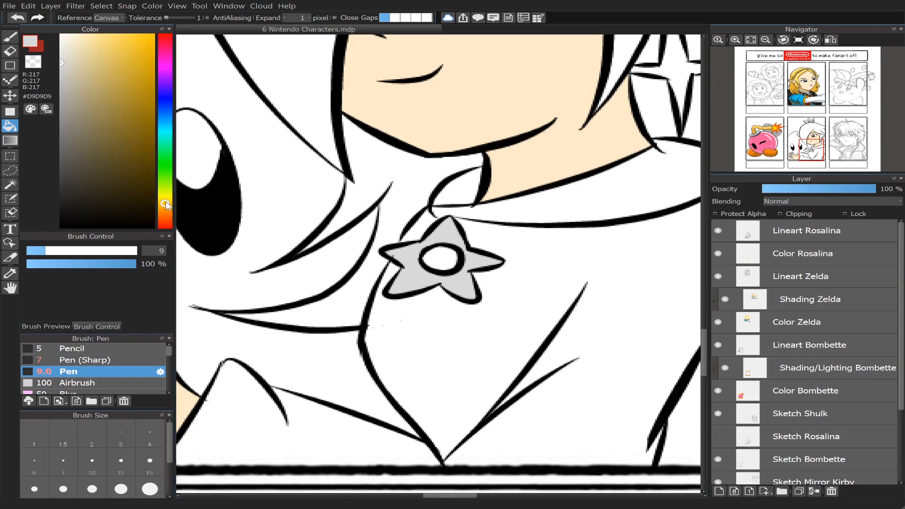
drag(166, 202, 166, 208)
drag(114, 127, 139, 34)
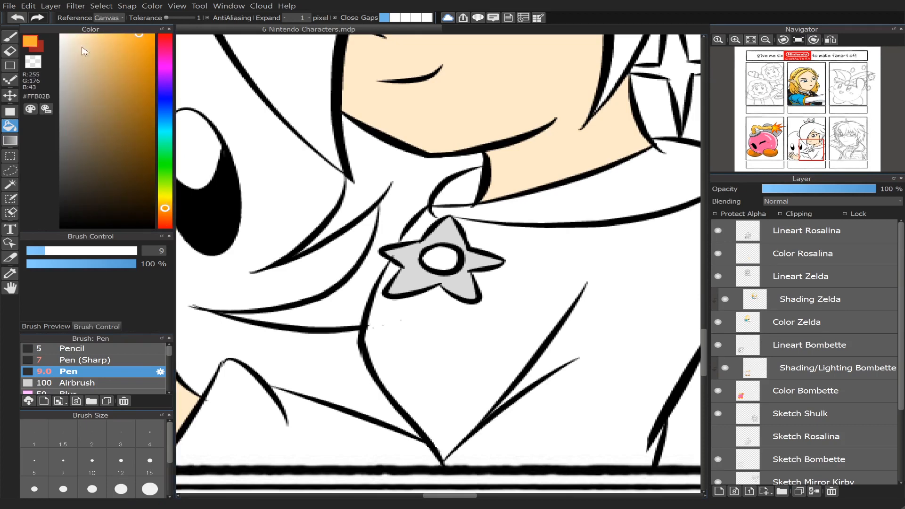
click(457, 250)
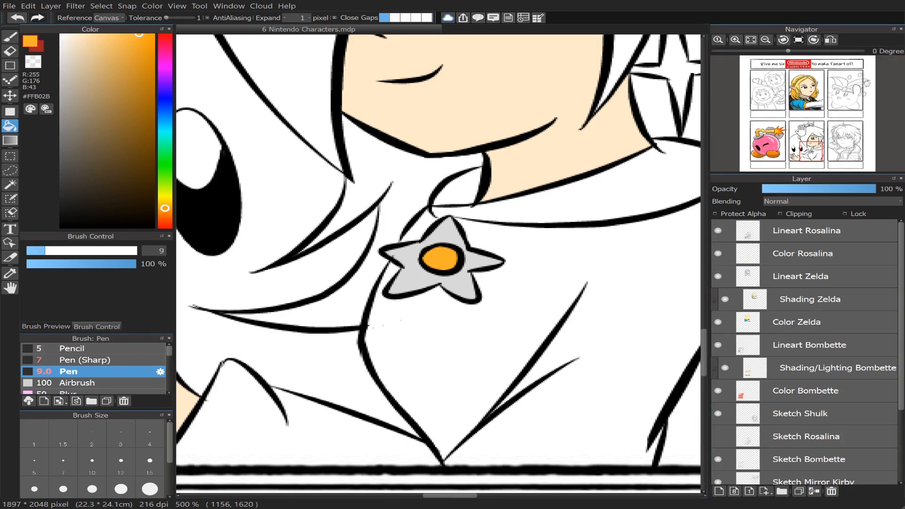
- Paint the lower part of Rosalina's iris in cyan #2BF0FF using the Pen at size 6
drag(812, 151, 816, 142)
scroll(809, 112, down, 4)
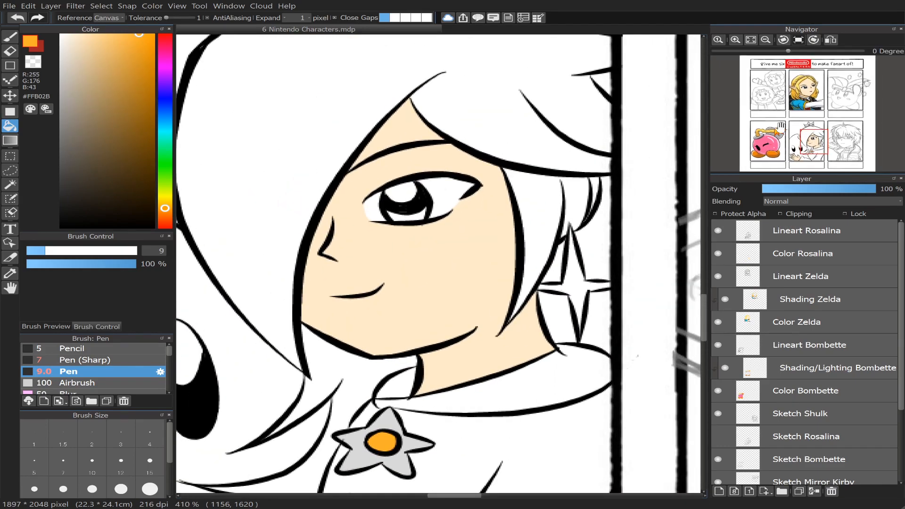
drag(815, 141, 810, 137)
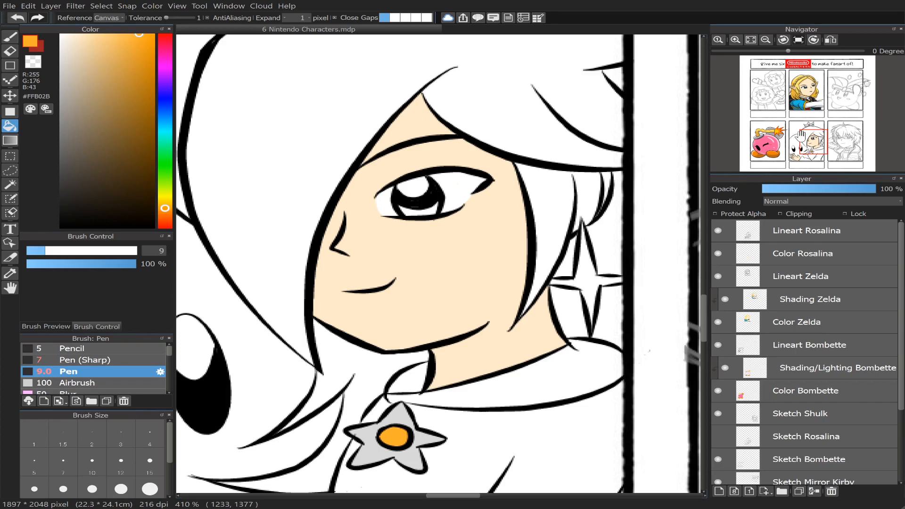
drag(813, 143, 812, 138)
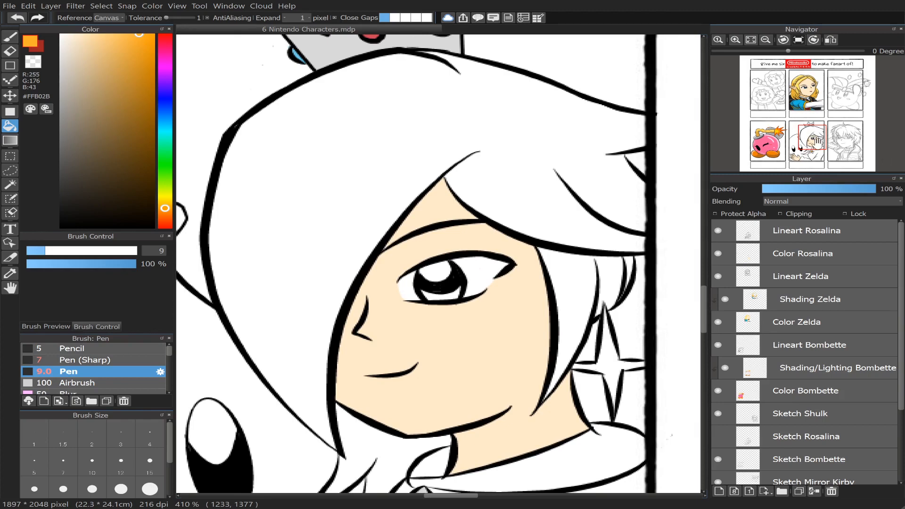
scroll(818, 142, down, 4)
scroll(812, 139, up, 3)
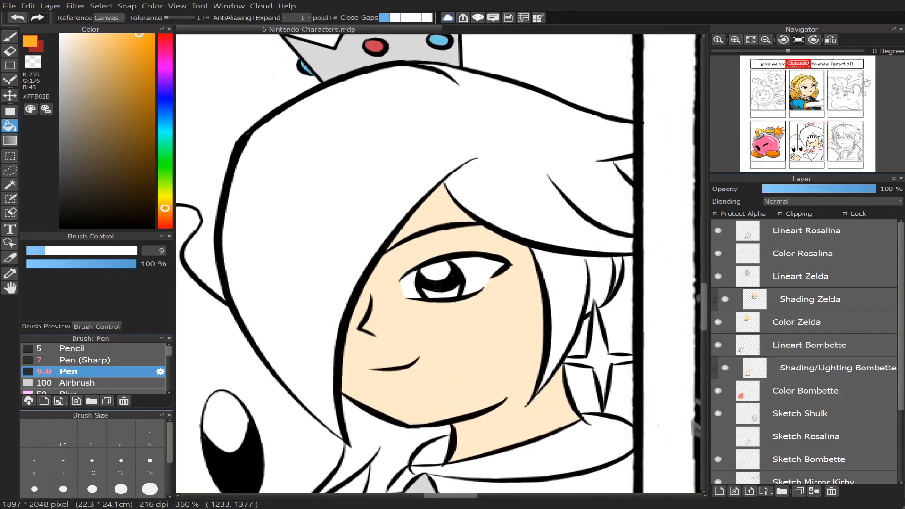
scroll(811, 136, up, 1)
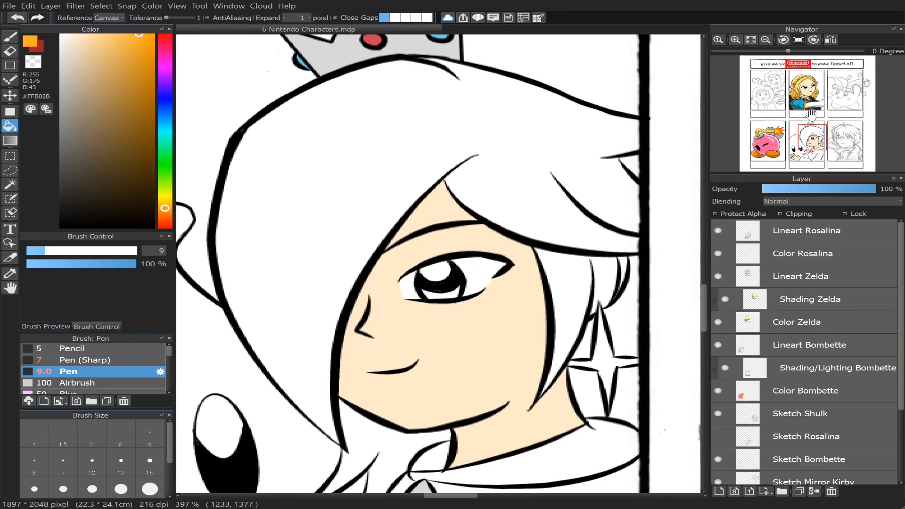
drag(816, 138, 815, 141)
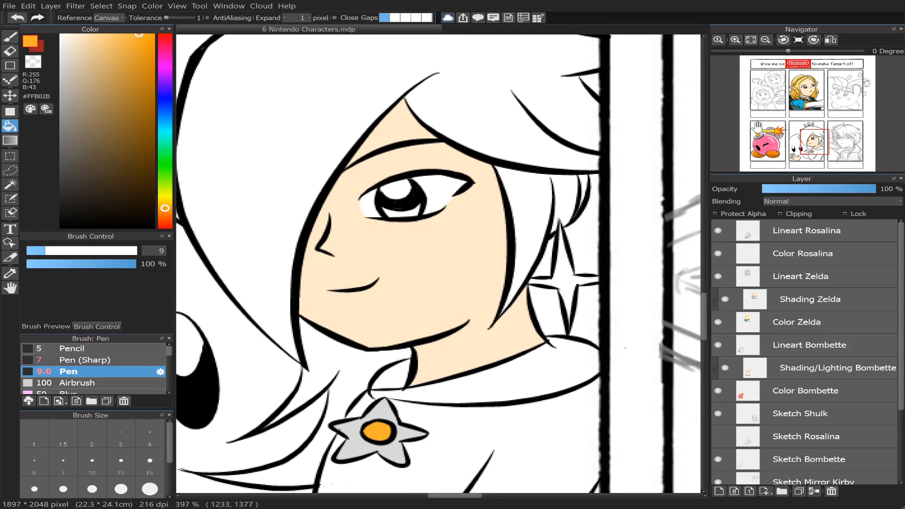
scroll(831, 130, up, 1)
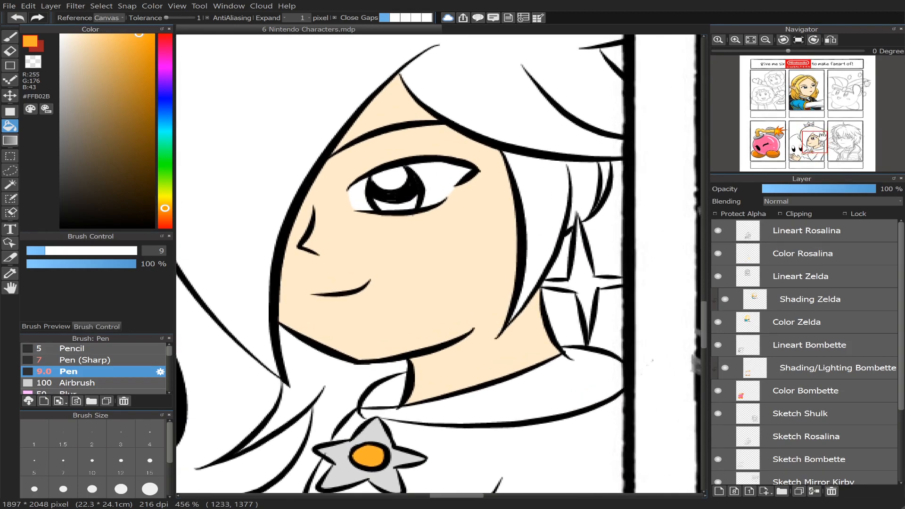
click(10, 37)
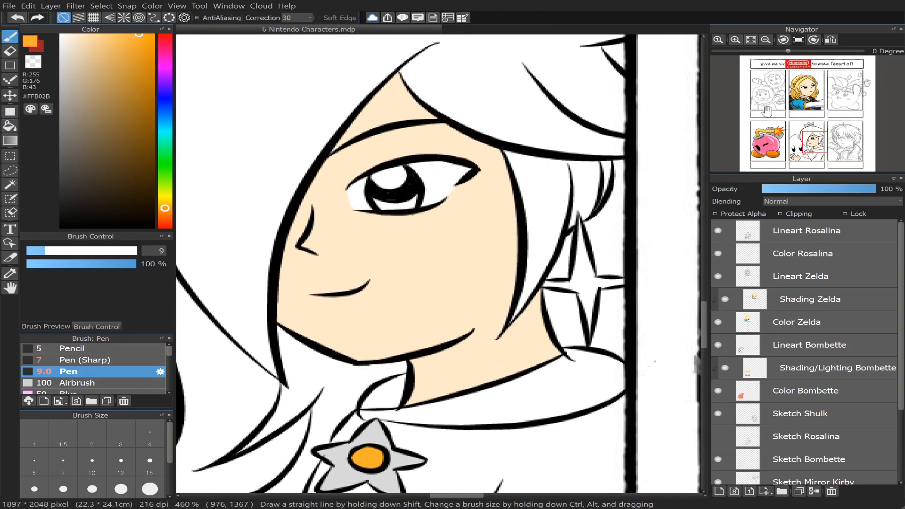
scroll(803, 126, up, 1)
scroll(798, 129, up, 1)
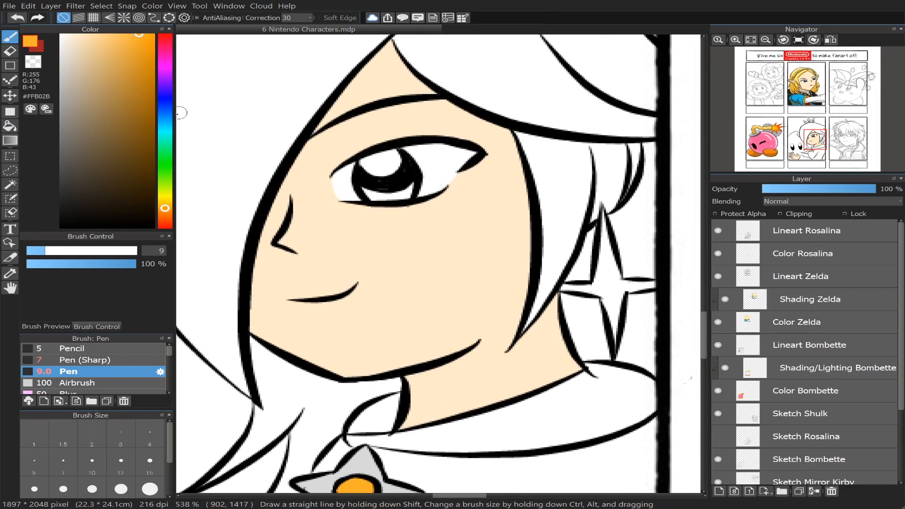
click(165, 121)
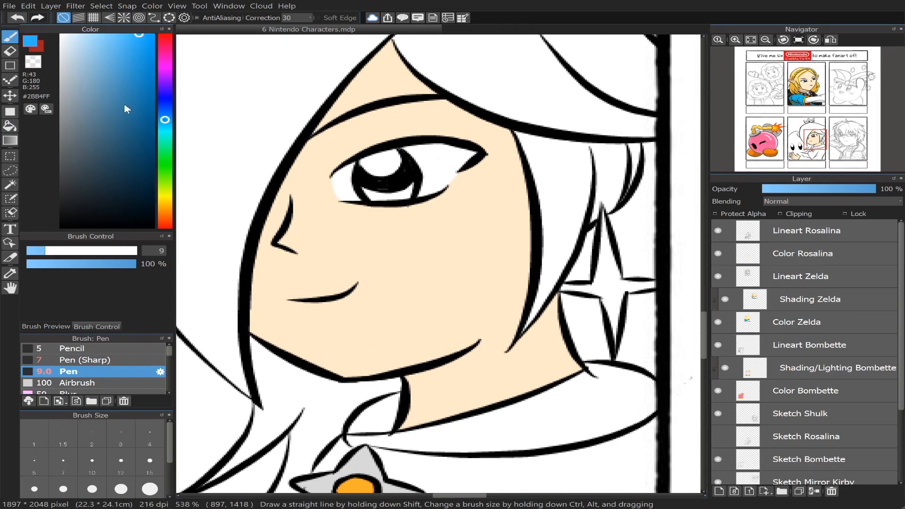
drag(167, 124, 168, 130)
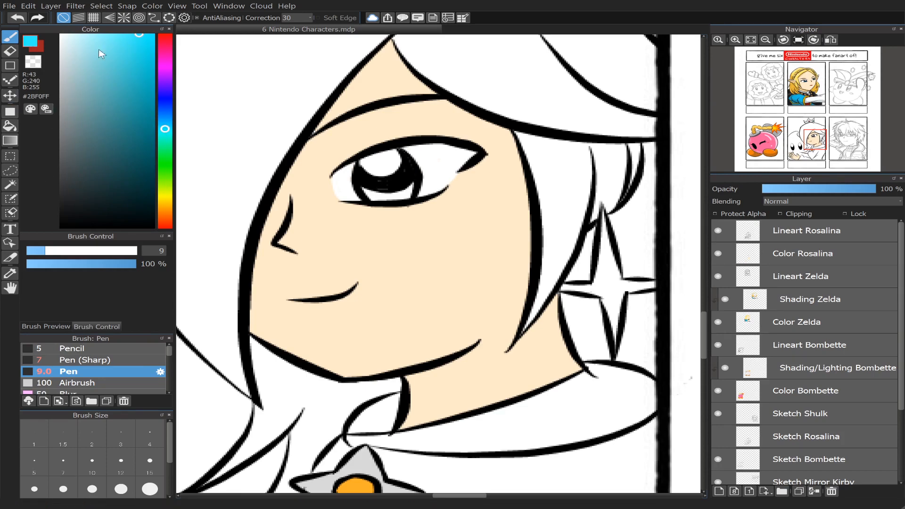
drag(51, 250, 38, 250)
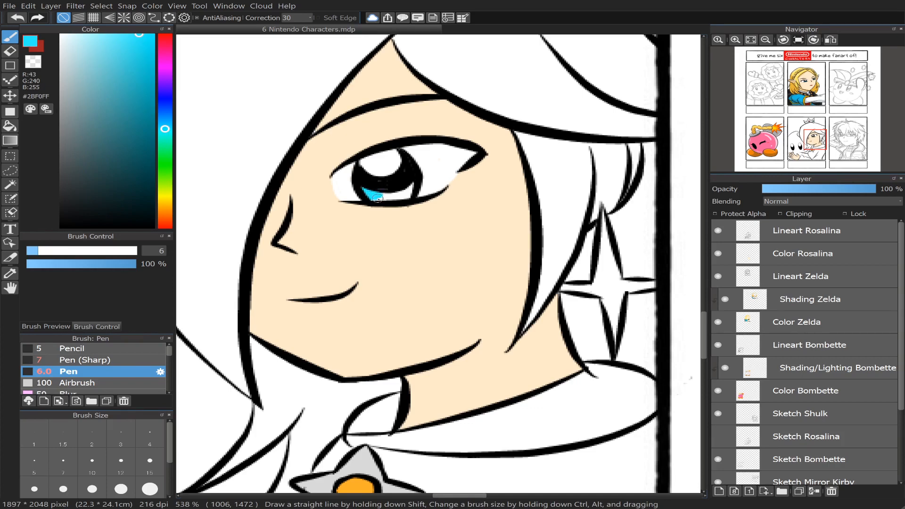
drag(377, 197, 384, 197)
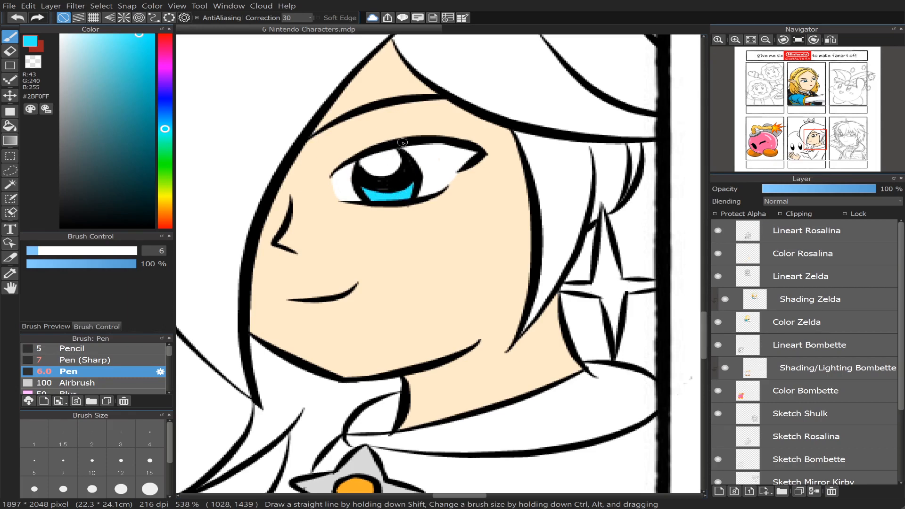
- Choose pale yellow #FFFEC3 and fill Rosalina's star-shaped earring with it
mouse_move(852, 110)
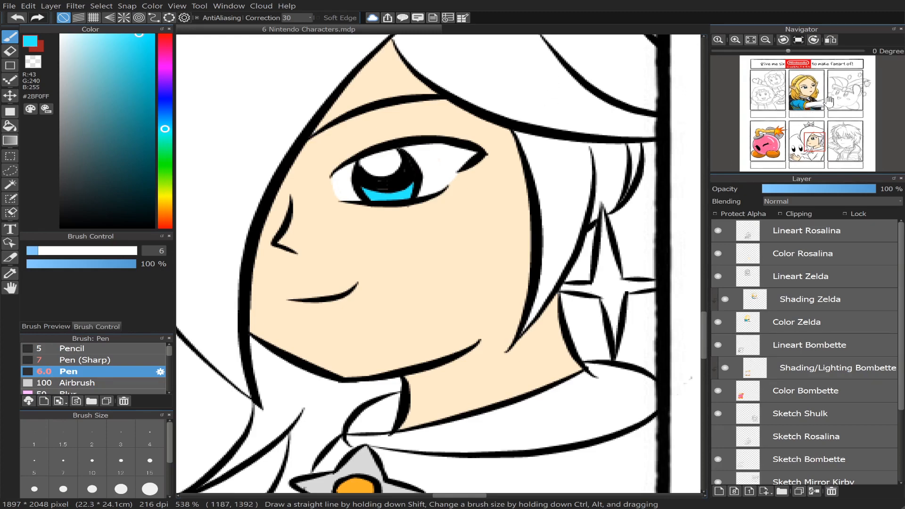
scroll(845, 136, down, 2)
scroll(833, 132, down, 1)
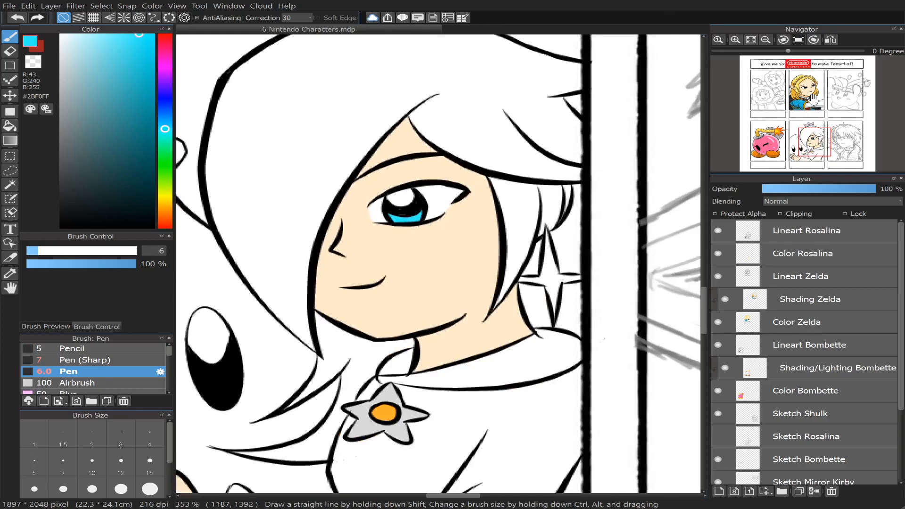
mouse_move(828, 152)
mouse_down()
mouse_move(810, 140)
mouse_move(816, 150)
mouse_up()
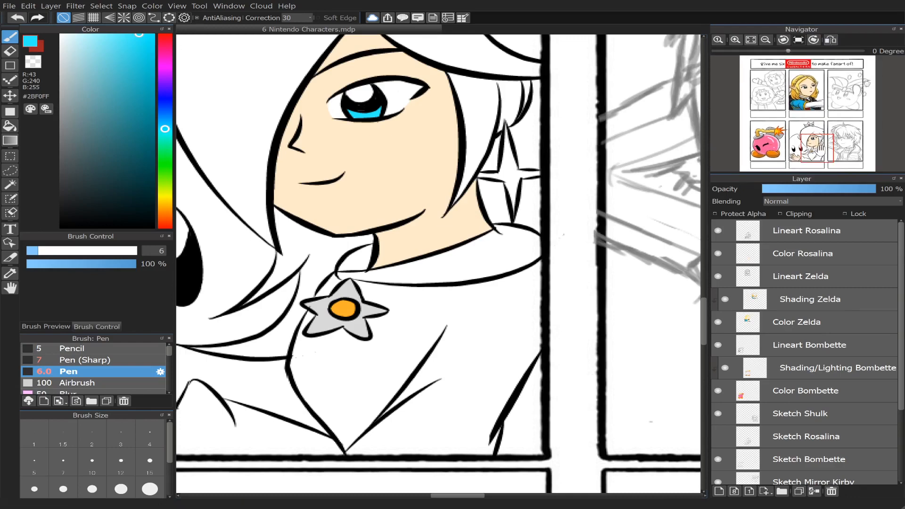
scroll(820, 150, down, 1)
scroll(820, 150, down, 1)
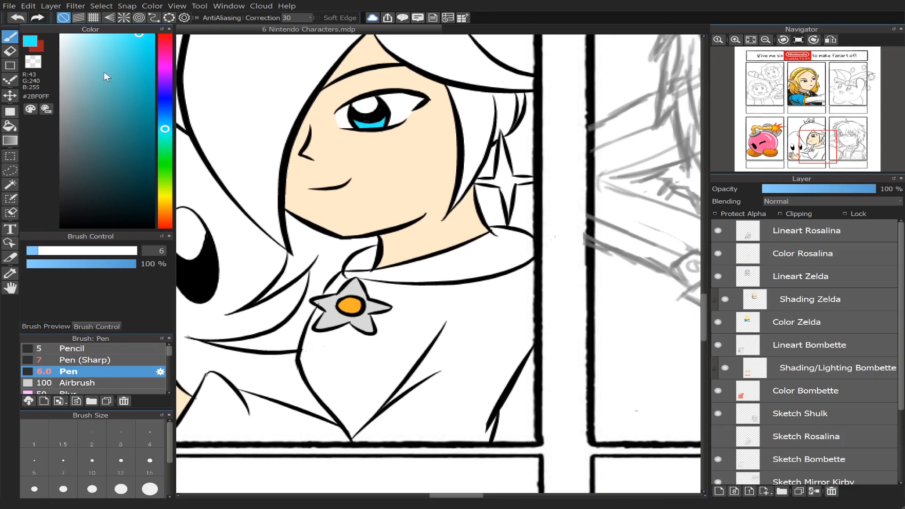
click(165, 197)
mouse_move(102, 57)
mouse_down()
mouse_move(94, 33)
mouse_move(84, 32)
mouse_up()
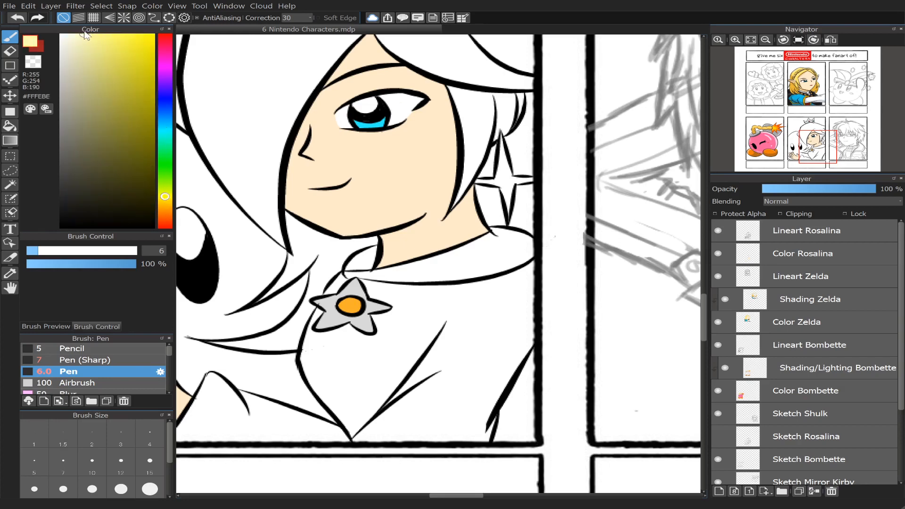
click(10, 125)
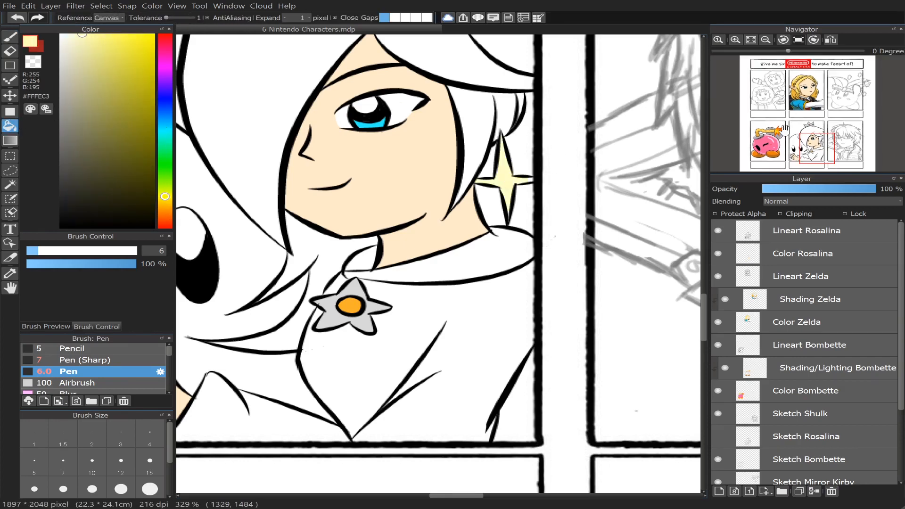
- Show the blue Layer34 behind the drawing and toggle Layer1's visibility to check which colours sit on it
drag(901, 325, 898, 406)
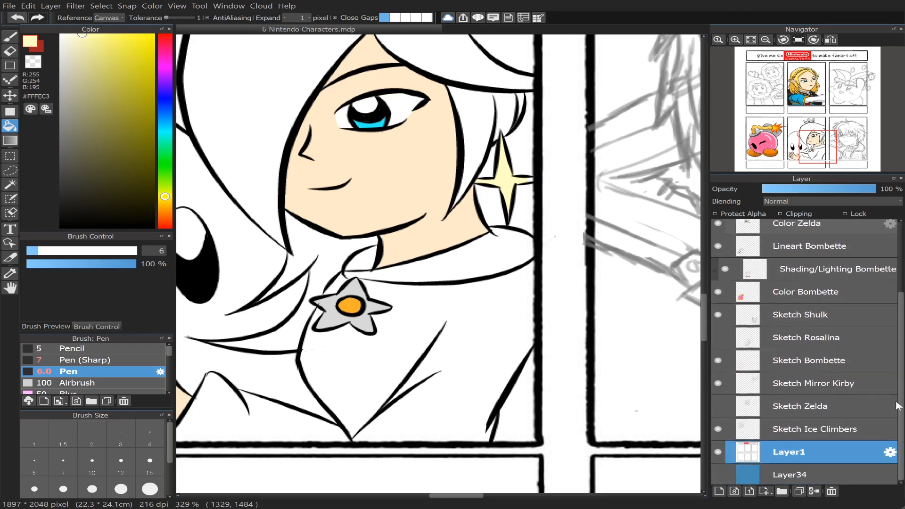
click(718, 474)
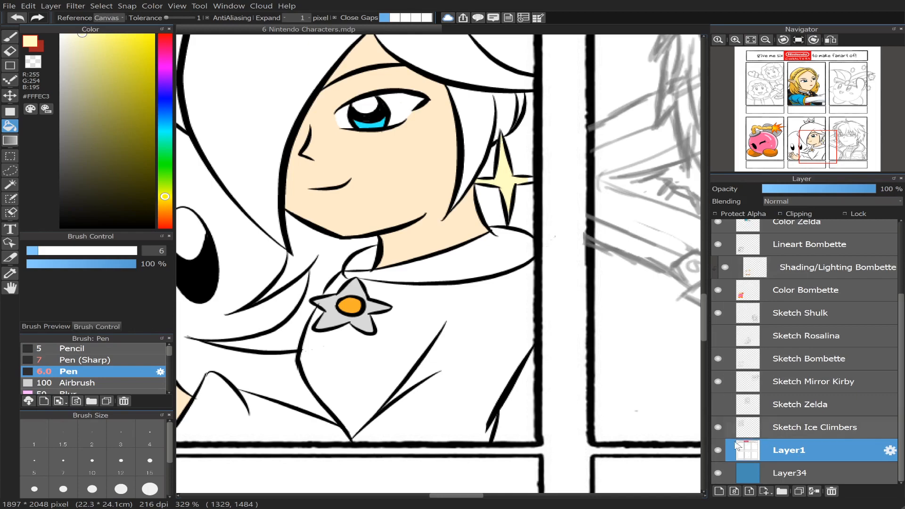
click(718, 451)
click(718, 453)
click(718, 453)
click(718, 453)
- Undo the earring, iris, brooch and crown jewel colouring on Layer1, toggling that layer's visibility to check it
key(ctrl+z)
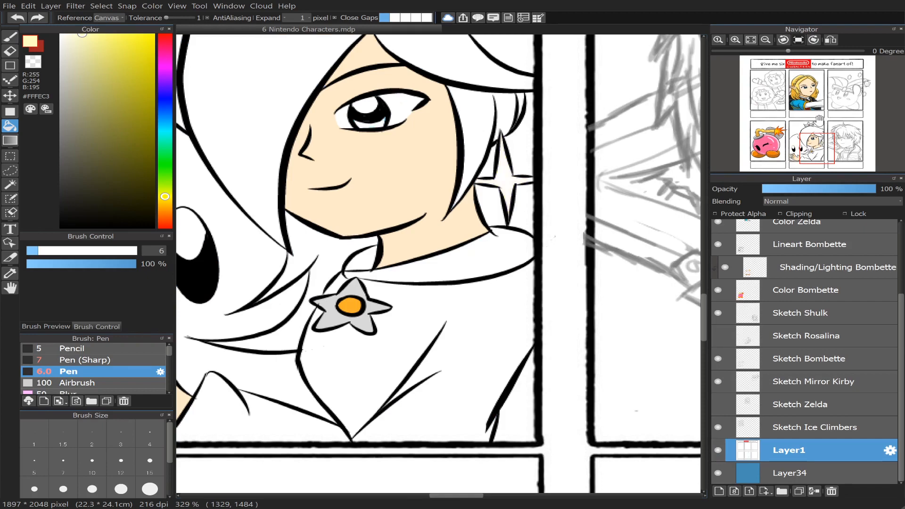
key(ctrl+z)
key(ctrl+z)
key(ctrl+z)
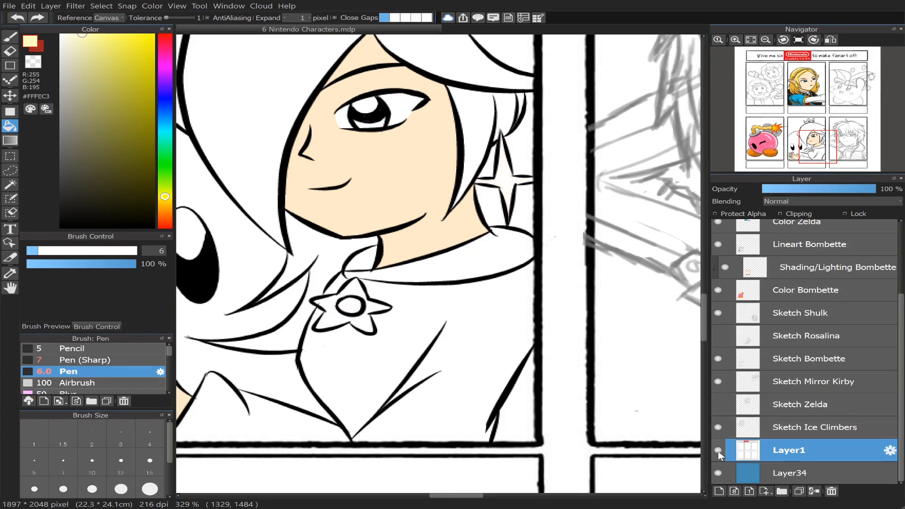
click(718, 451)
click(718, 452)
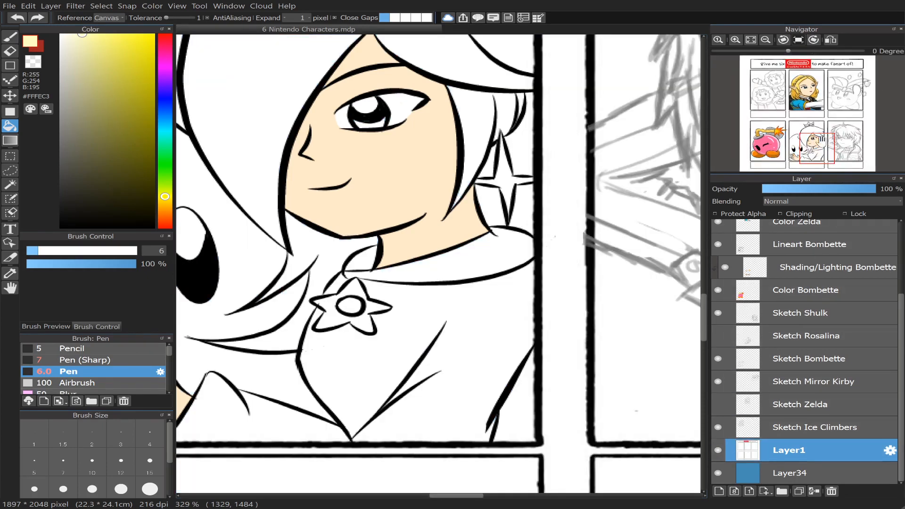
drag(821, 139, 818, 126)
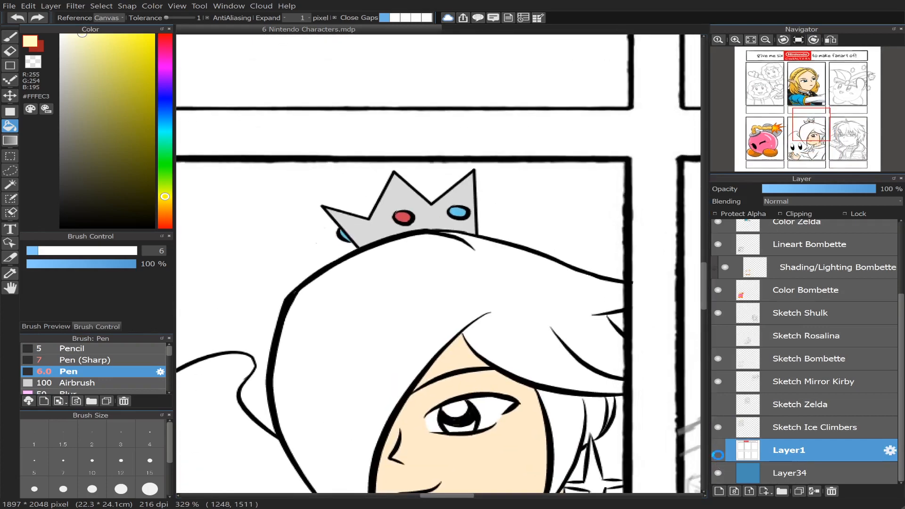
click(718, 452)
click(718, 451)
- Lower Layer1's opacity to 26% and toggle the Color Rosalina layer's visibility to check its contents
click(793, 189)
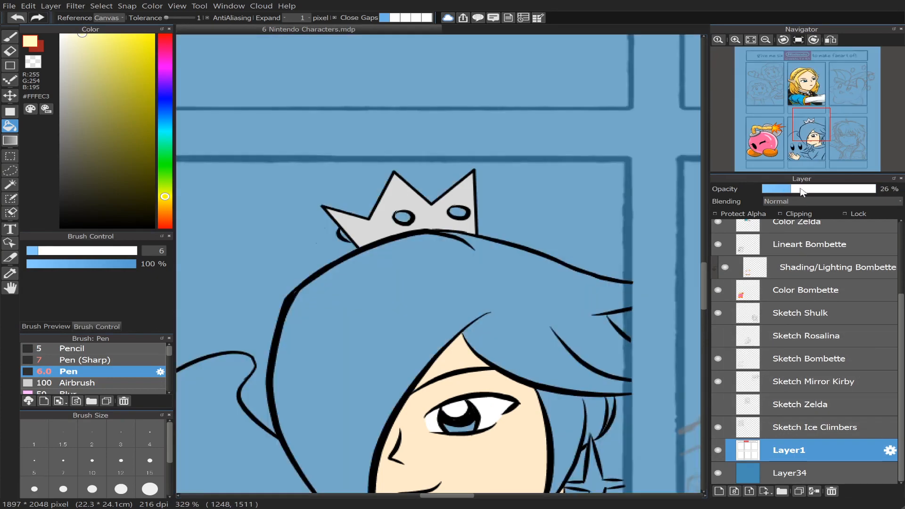
scroll(902, 389, up, 3)
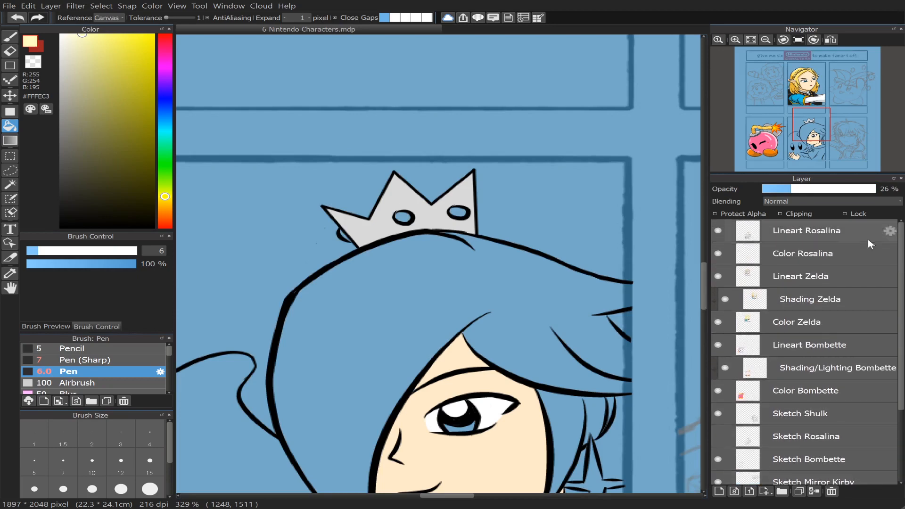
click(718, 253)
click(719, 253)
- Make Color Rosalina the active layer and fill the star-shaped earring with pale yellow #FFFEC3
mouse_move(757, 138)
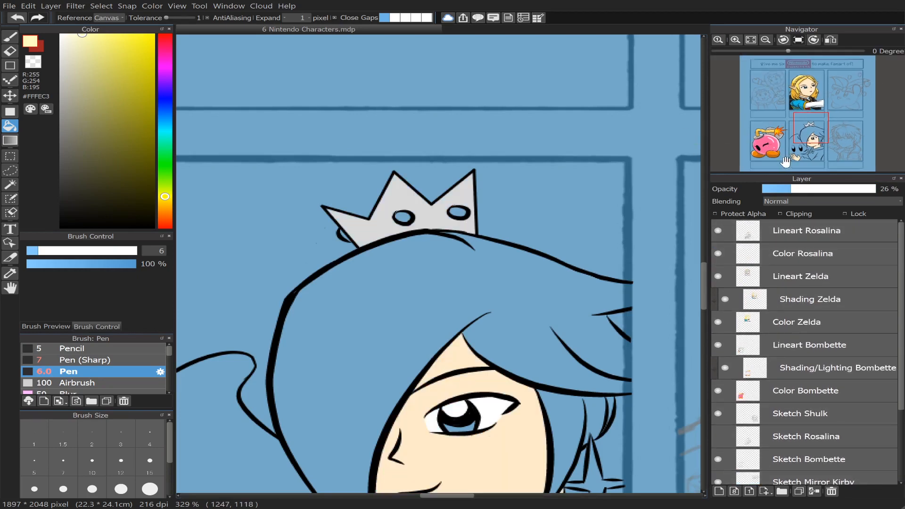
scroll(815, 133, up, 3)
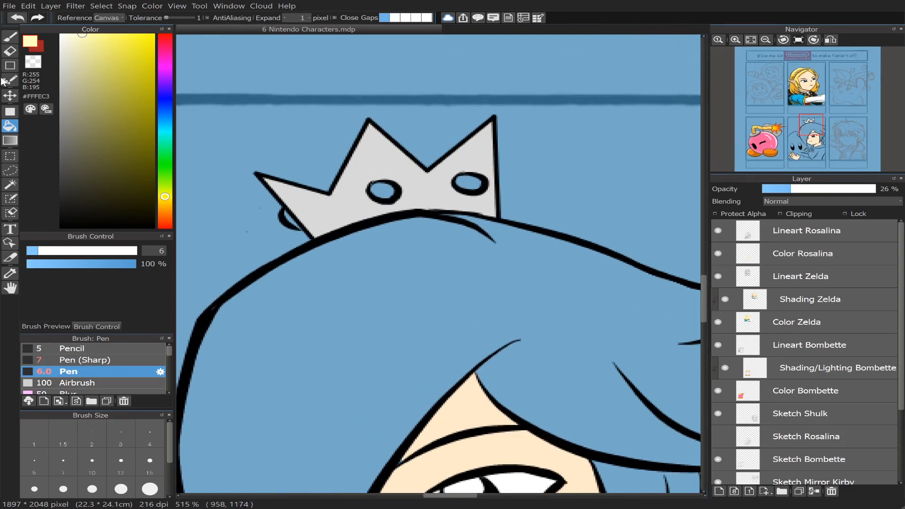
click(818, 141)
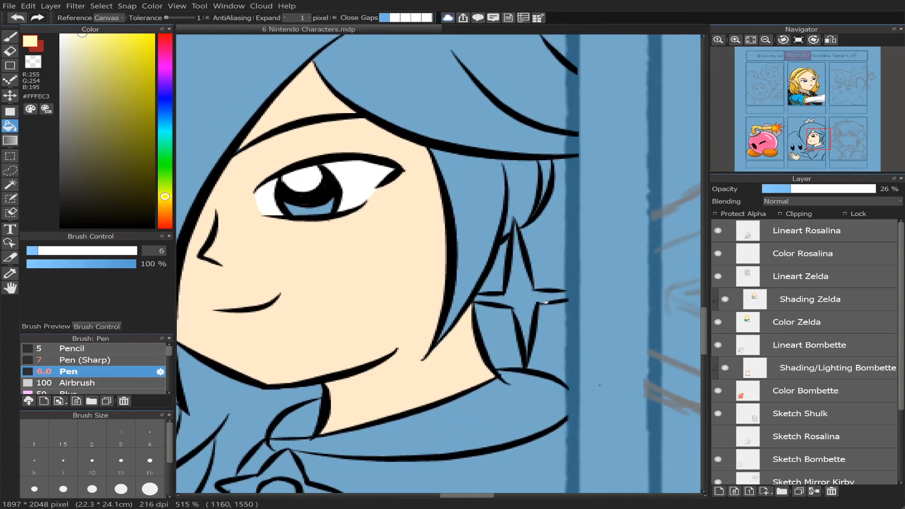
click(526, 296)
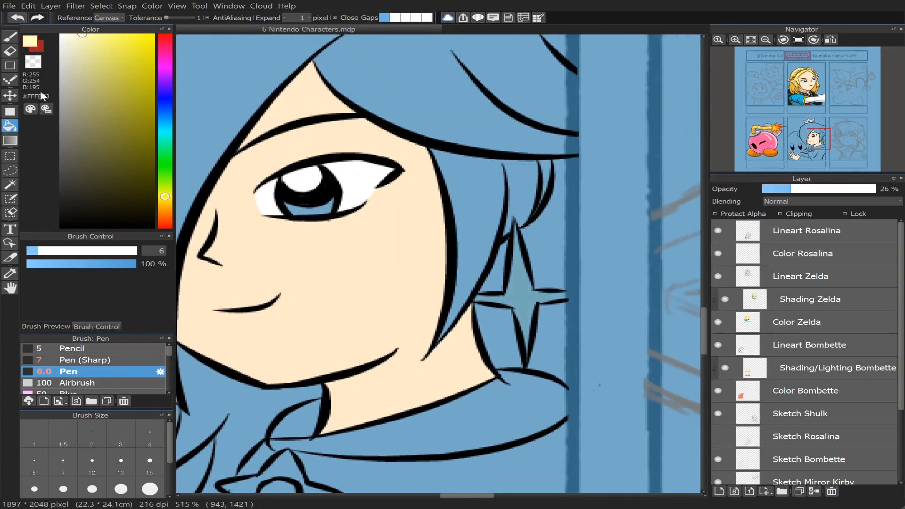
key(ctrl+z)
click(825, 254)
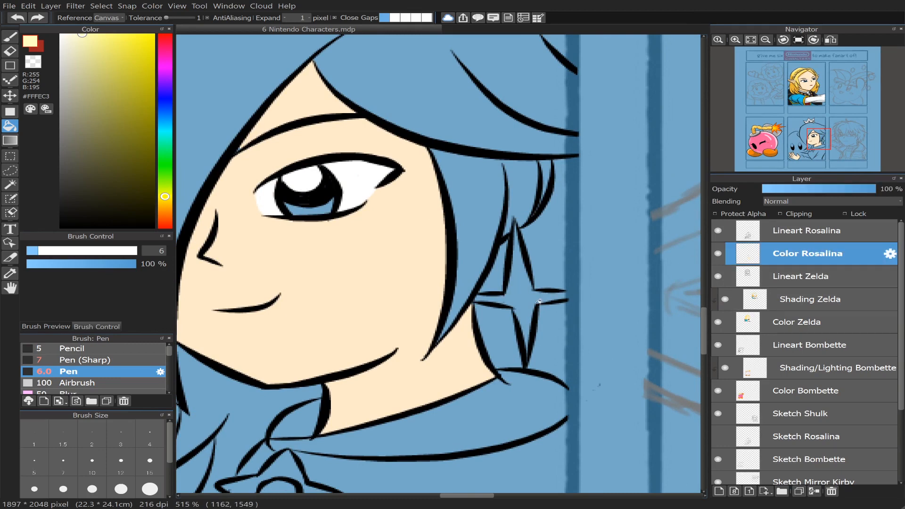
click(516, 296)
click(12, 41)
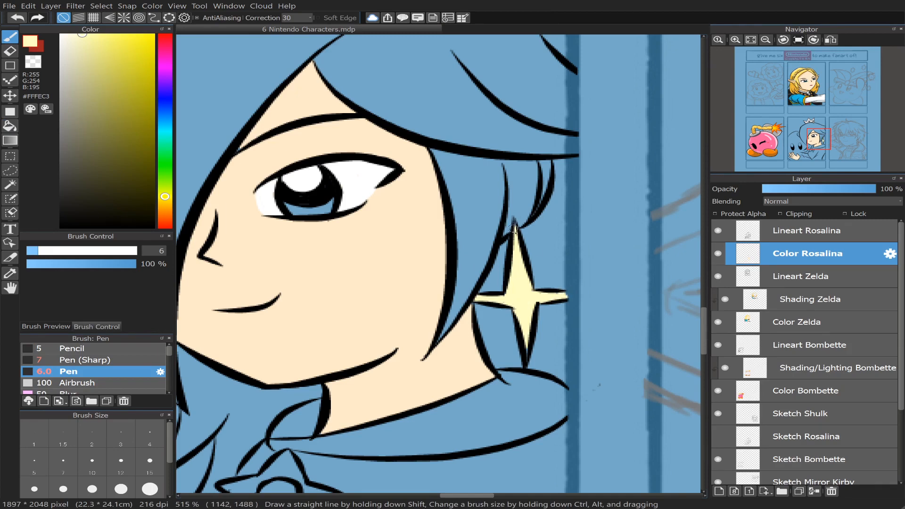
- Sample light grey #D9D9D9 and fill all points of the star brooch with it on the Color Rosalina layer
mouse_move(817, 141)
mouse_down()
mouse_move(813, 150)
mouse_move(807, 123)
mouse_move(814, 156)
mouse_up()
alt+click(453, 177)
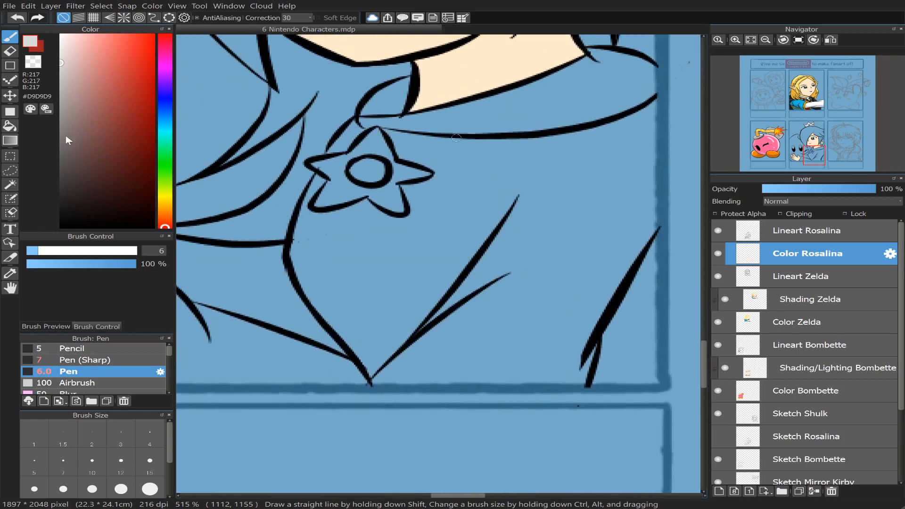
click(10, 126)
click(354, 166)
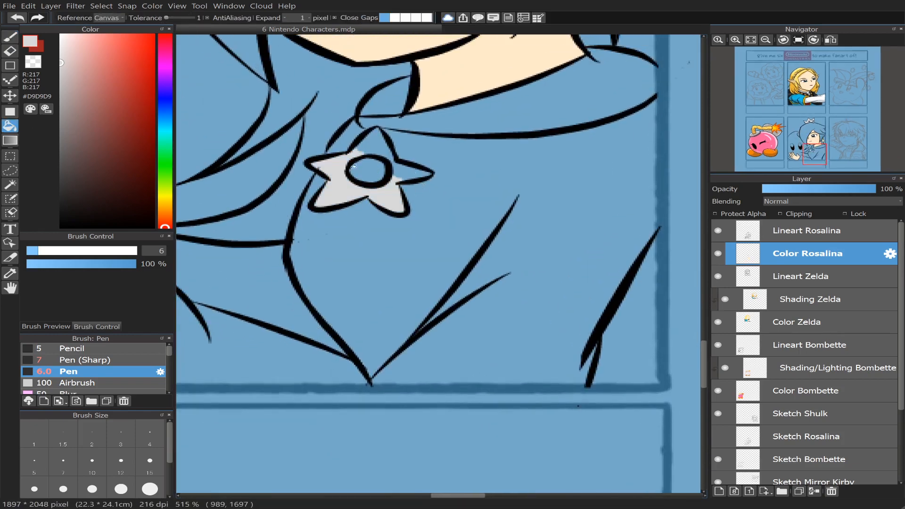
click(374, 144)
click(409, 172)
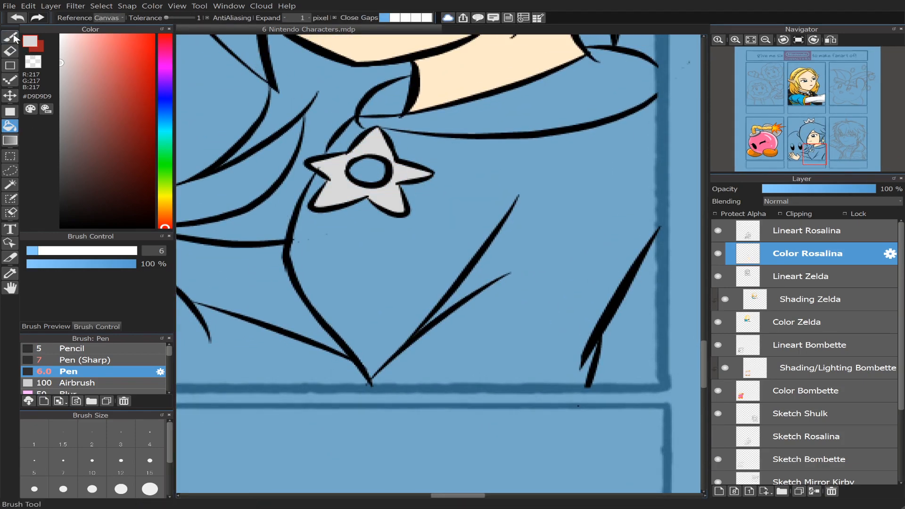
key(b)
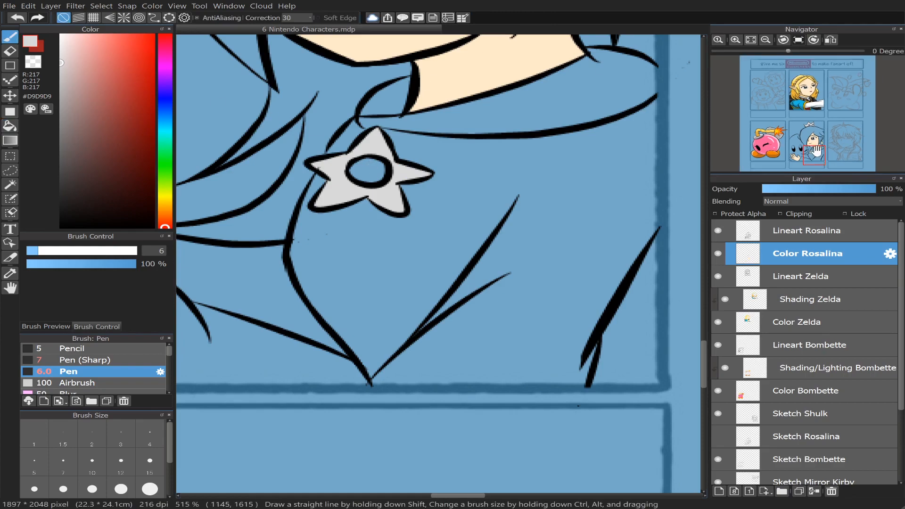
- Choose red #B45654 and fill the crown's middle jewel with it
drag(814, 154, 811, 129)
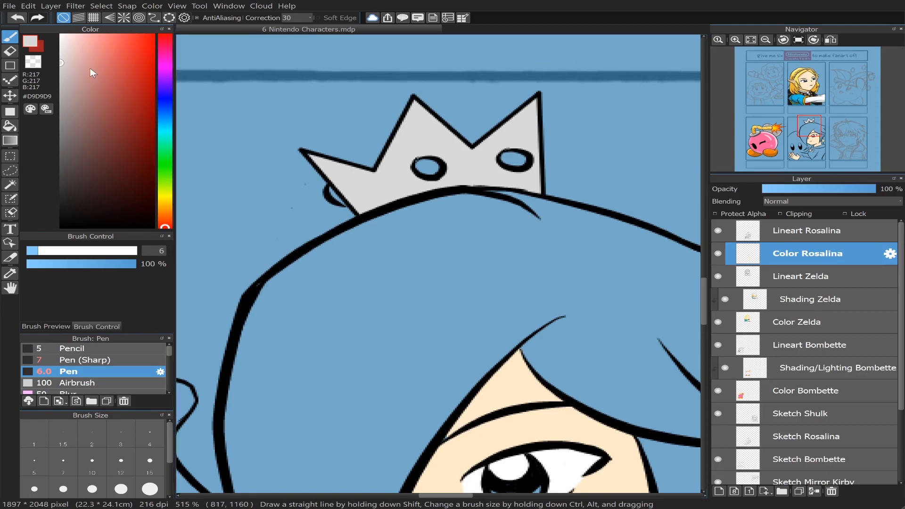
drag(133, 102, 109, 91)
key(g)
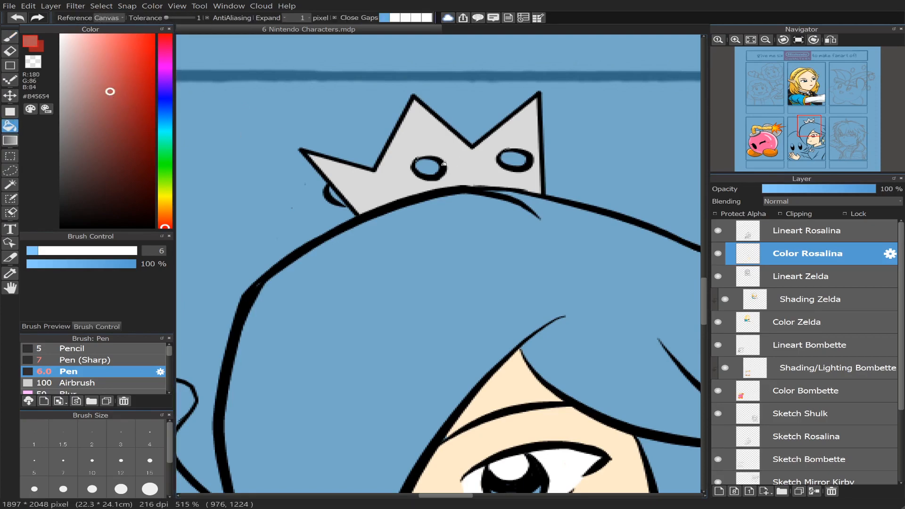
click(441, 163)
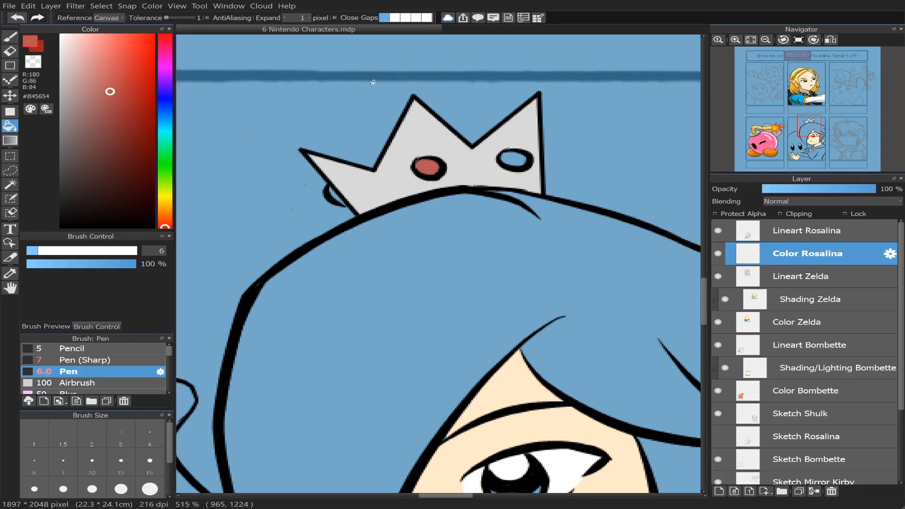
- Choose blue #59CCDB, fill the crown's right jewel and paint the partly hidden left jewel with the Pen at size 6
click(165, 128)
drag(110, 91, 116, 62)
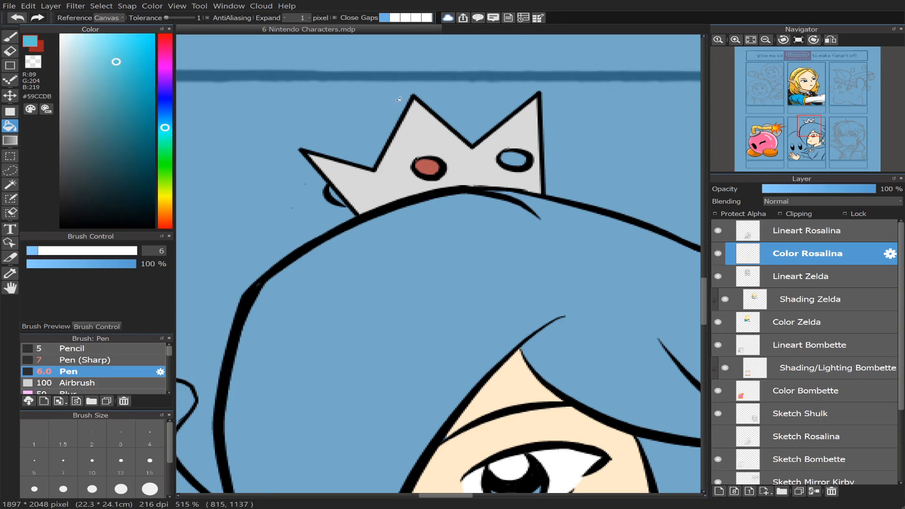
click(515, 160)
key(b)
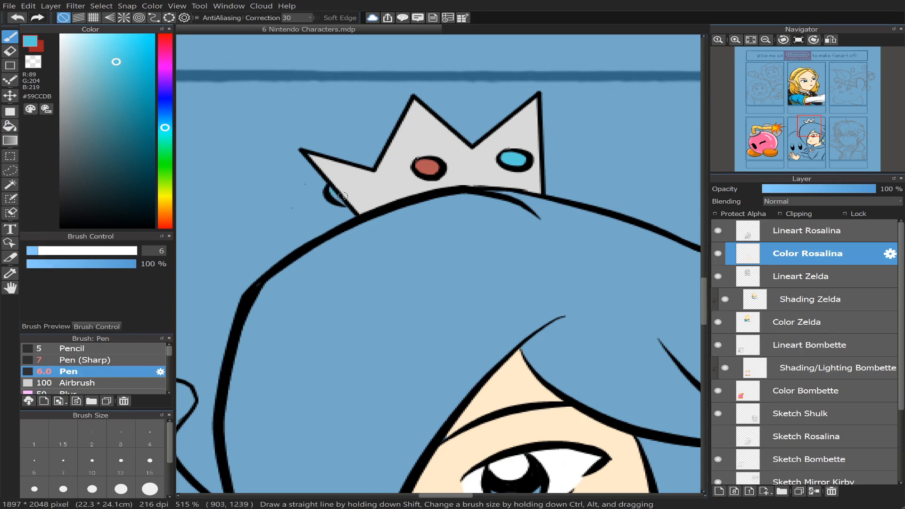
drag(343, 196, 324, 191)
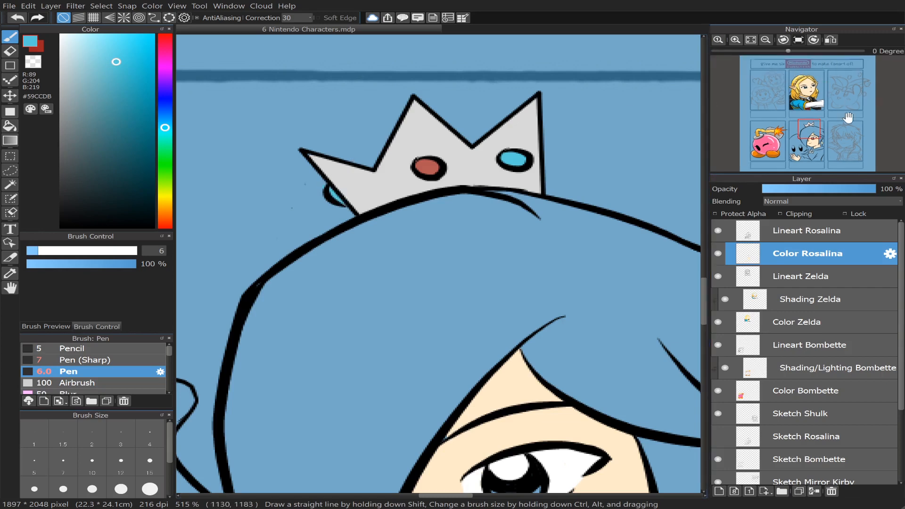
- Choose orange #FFBB55 and fill the round centre of the star brooch with it
click(807, 133)
drag(807, 133, 816, 154)
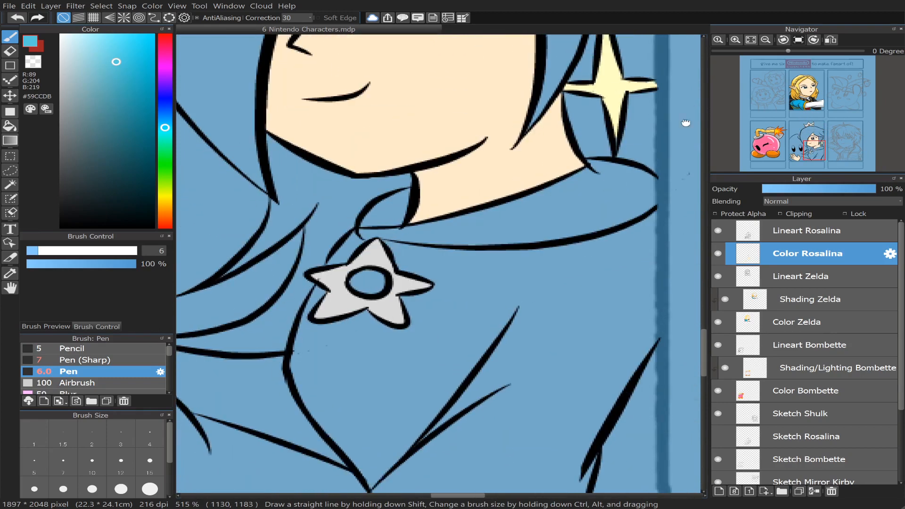
click(165, 206)
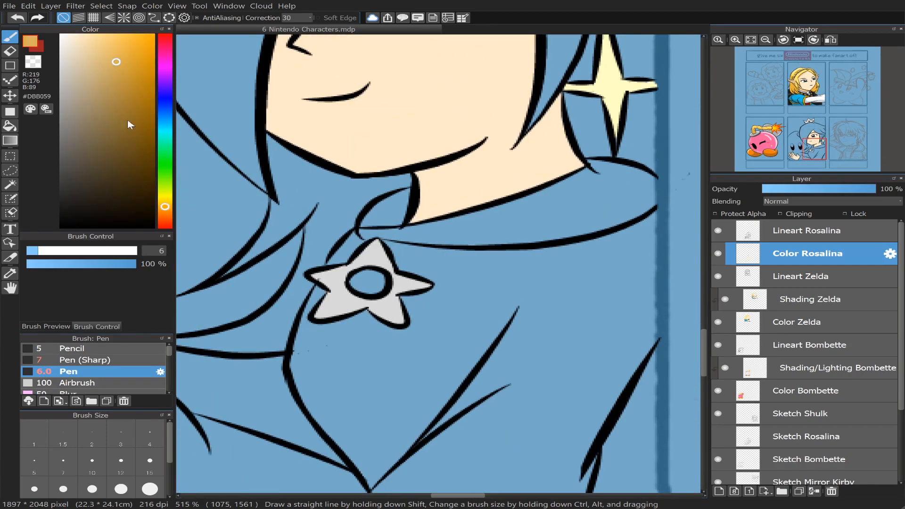
drag(117, 62, 120, 39)
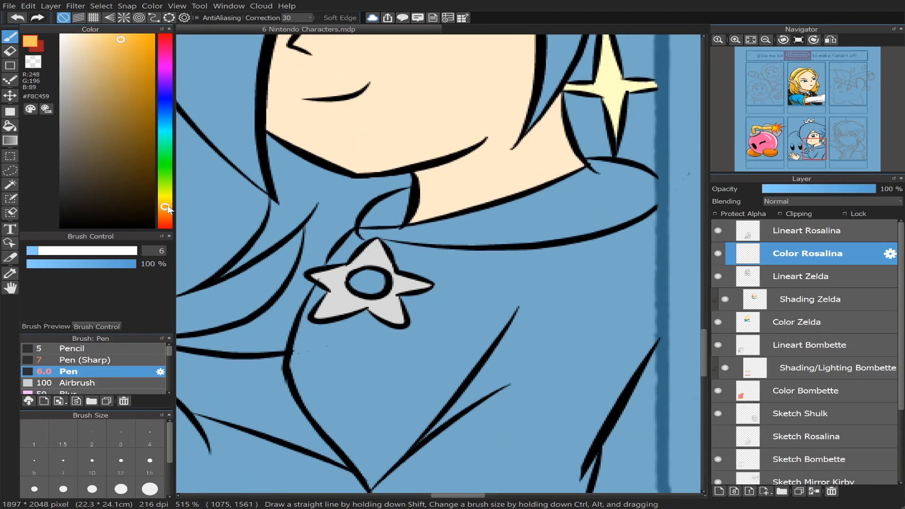
drag(123, 42, 123, 34)
click(10, 126)
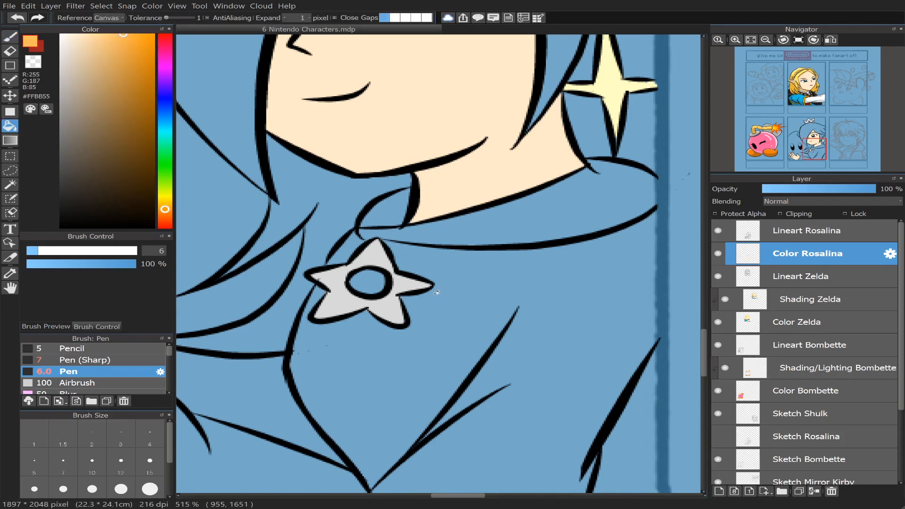
click(381, 288)
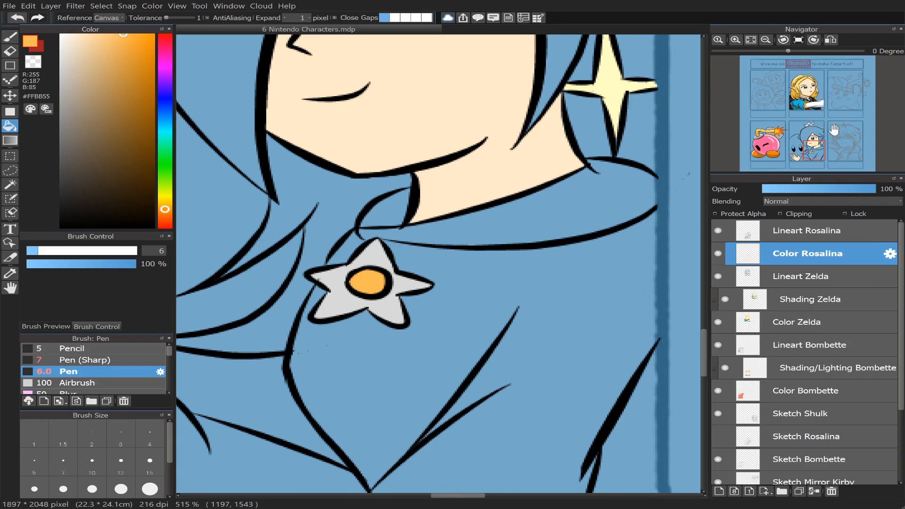
- Examine Rosalina's coloured crown, face, earring and brooch for areas still to colour, including in a mirrored view
scroll(814, 151, down, 4)
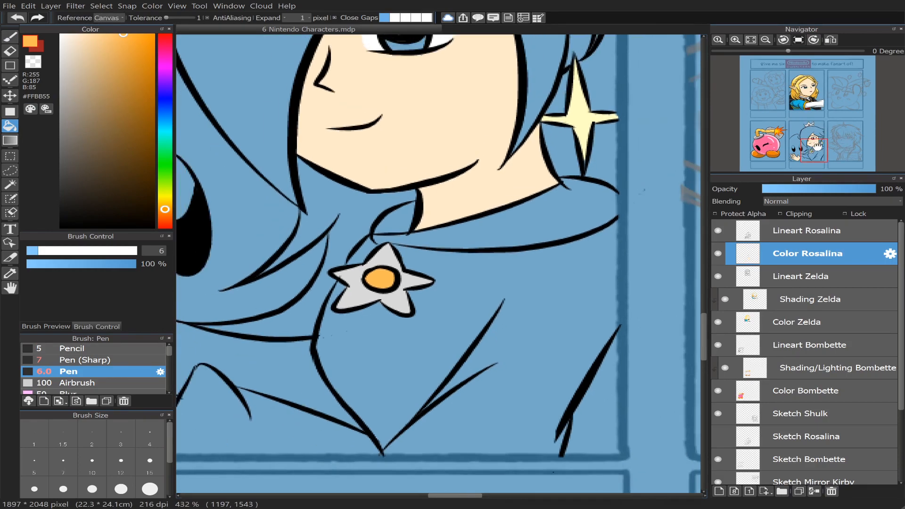
drag(815, 151, 819, 129)
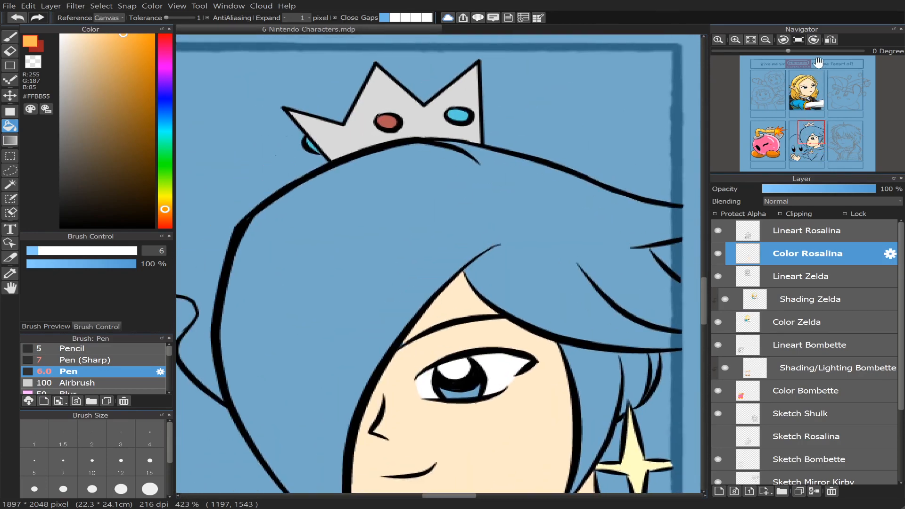
click(832, 41)
click(832, 40)
drag(810, 137, 814, 140)
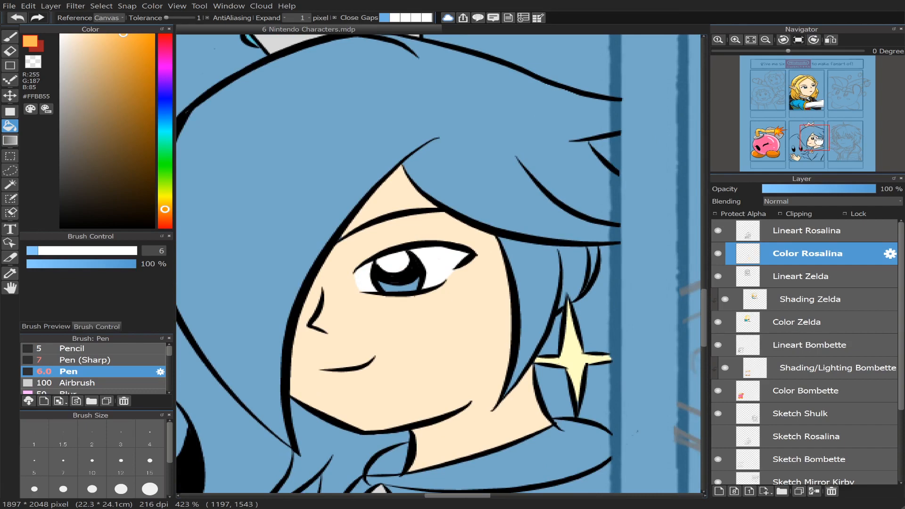
scroll(815, 137, down, 2)
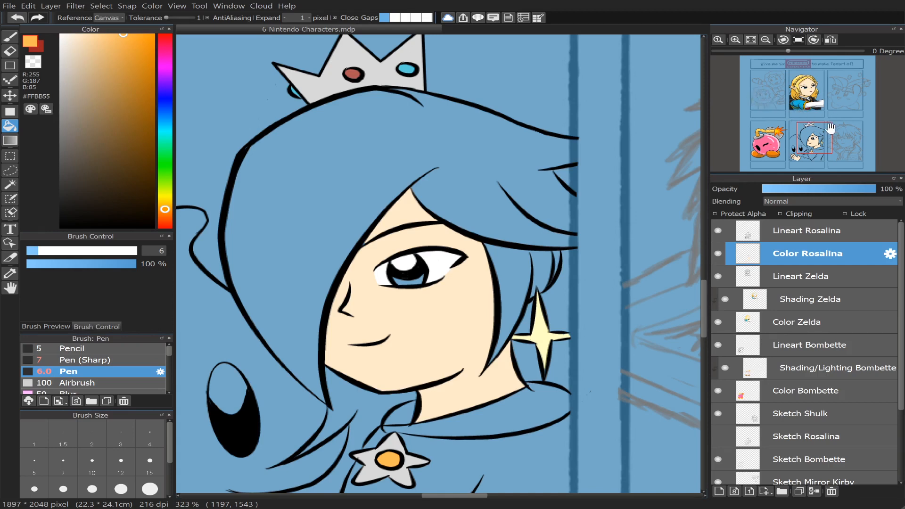
drag(805, 139, 817, 144)
scroll(819, 145, down, 4)
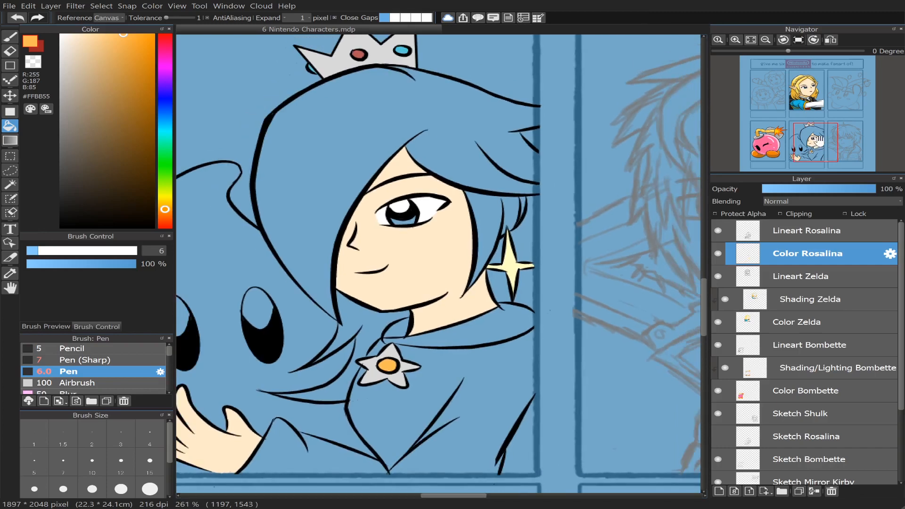
drag(822, 142, 821, 145)
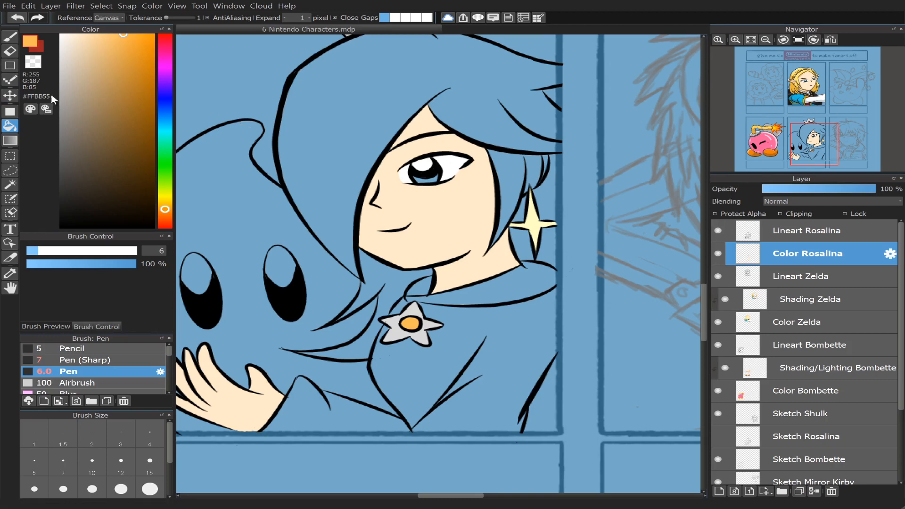
- Choose pale blue #DBF8FF and fill both parts of Rosalina's collar with it on the Color Rosalina layer
click(166, 125)
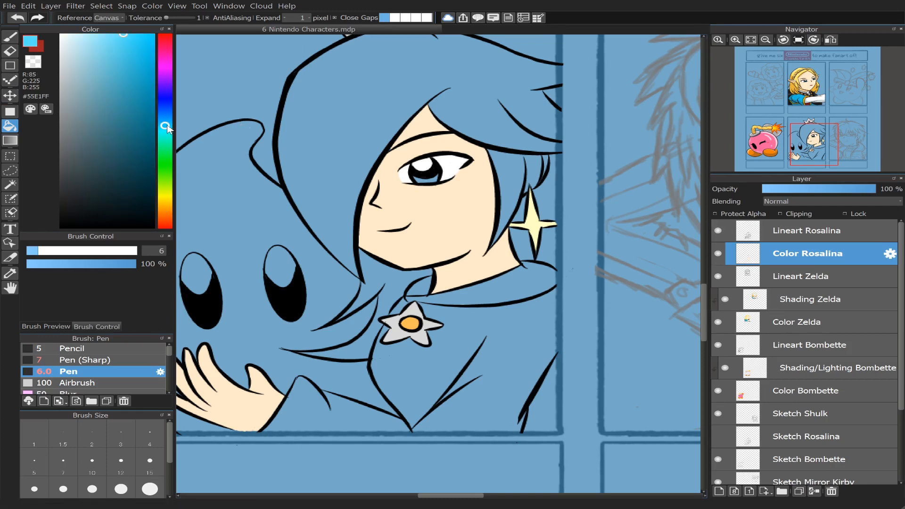
mouse_move(89, 62)
mouse_down()
mouse_move(92, 39)
mouse_move(73, 33)
mouse_up()
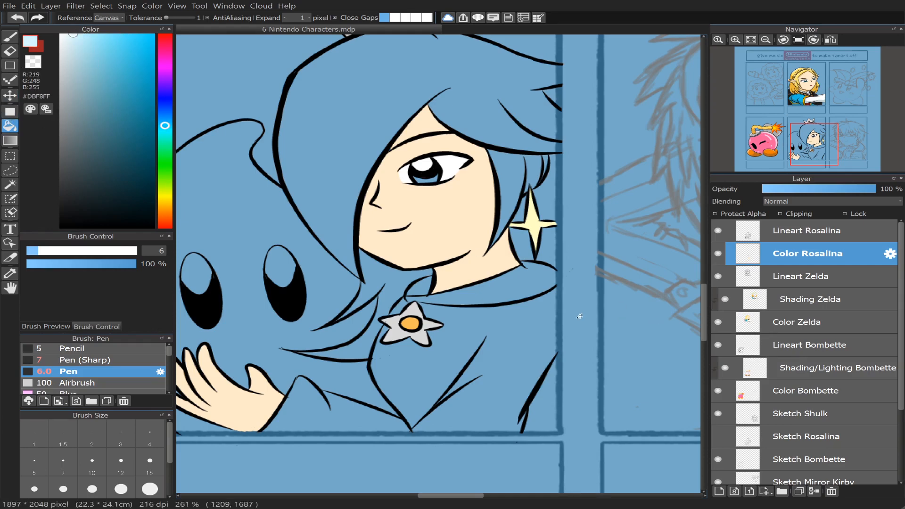
click(509, 282)
scroll(427, 325, up, 3)
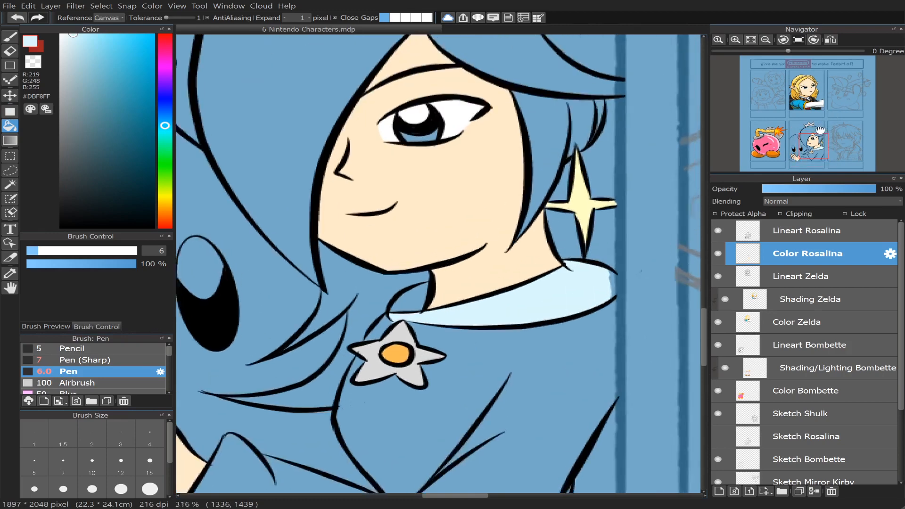
click(409, 306)
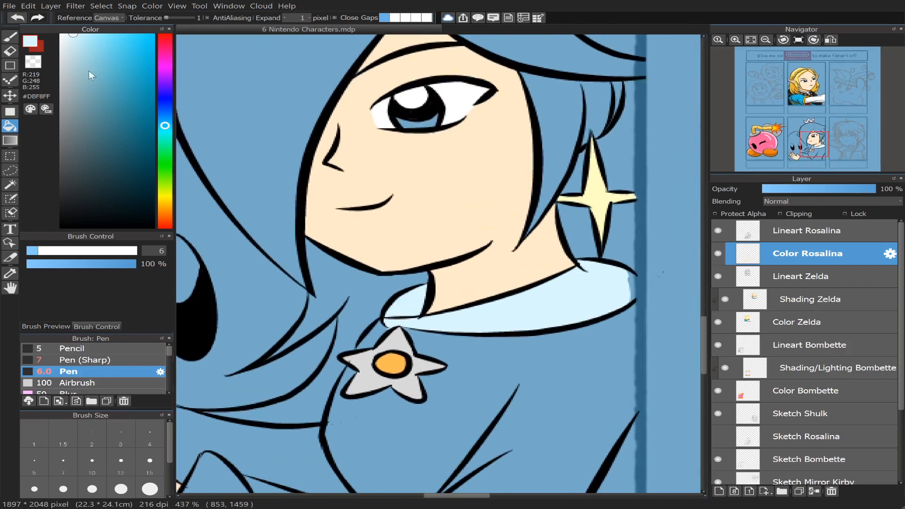
- Paint the unfilled outer edge of the collar near the panel border with the Pen at size 6
click(11, 52)
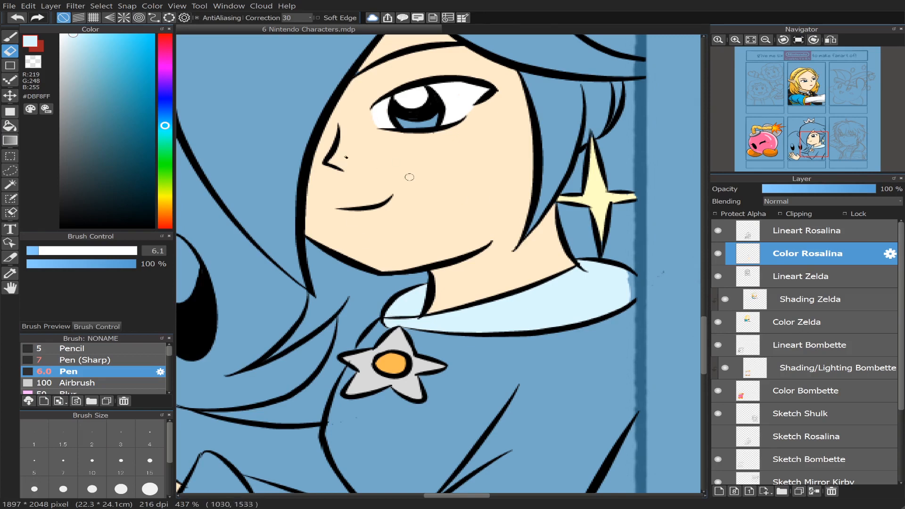
click(10, 37)
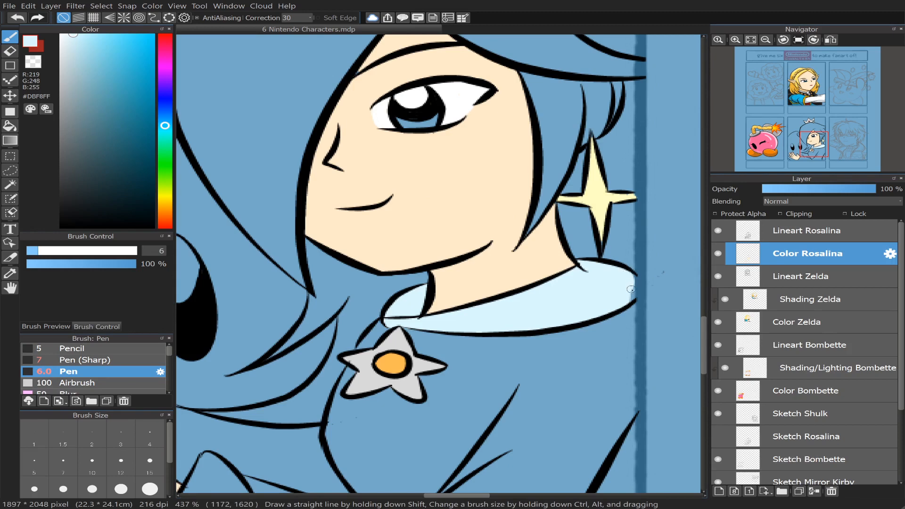
drag(632, 297, 635, 282)
key(ctrl+z)
- Add a new layer directly above the Color Rosalina layer
mouse_move(849, 137)
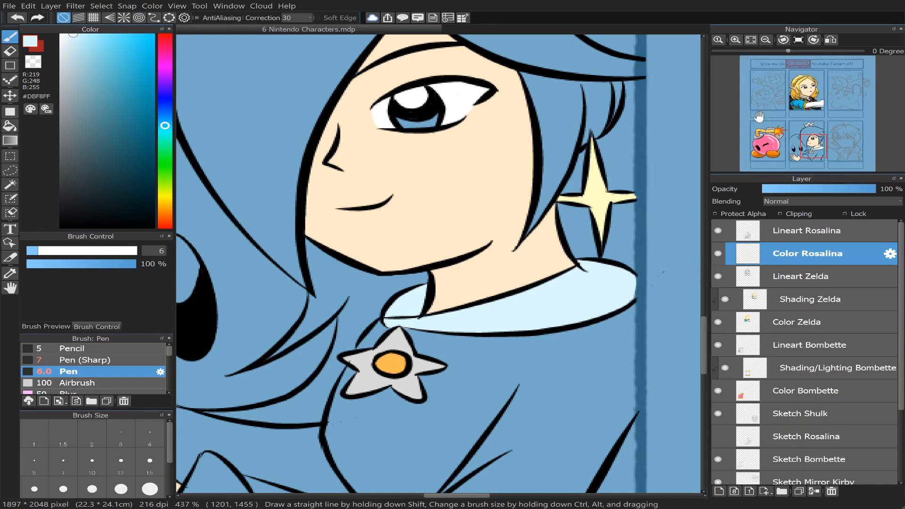
scroll(819, 142, down, 2)
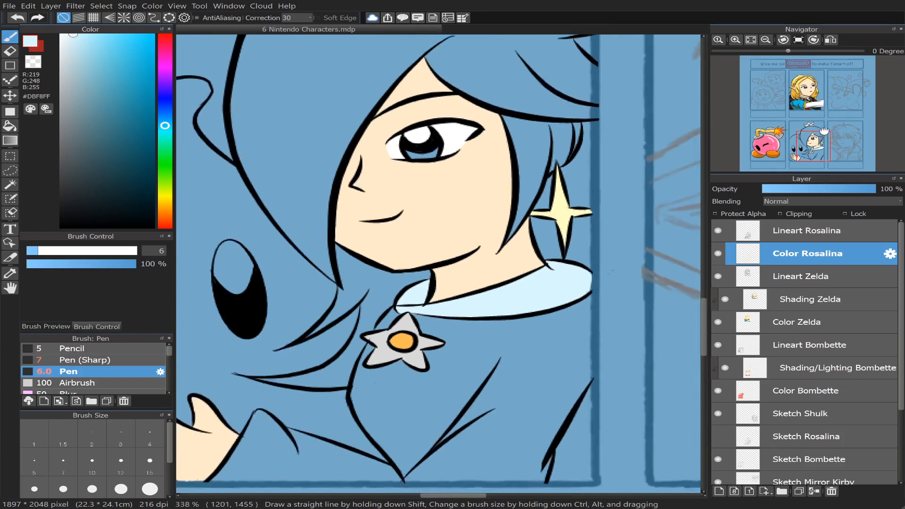
drag(820, 144, 796, 147)
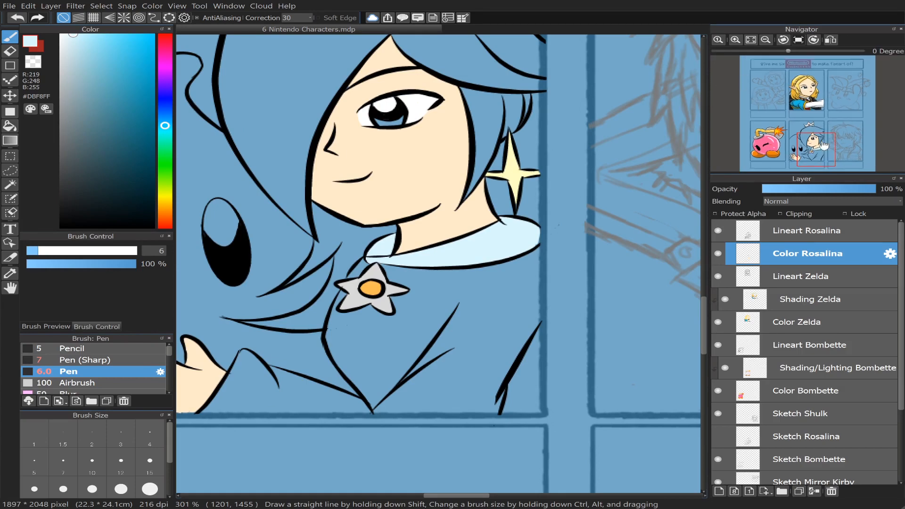
scroll(824, 147, down, 1)
scroll(828, 146, up, 1)
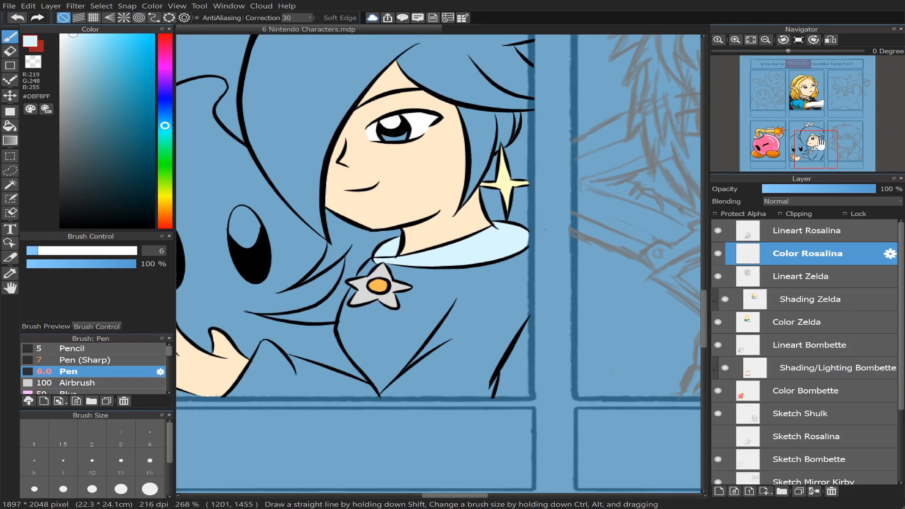
scroll(812, 149, up, 2)
drag(811, 150, 809, 155)
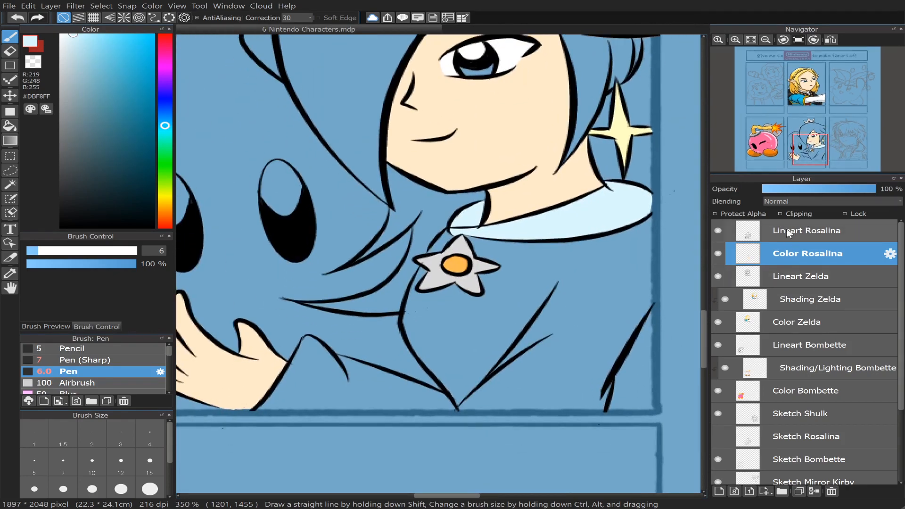
click(719, 491)
drag(825, 182, 825, 178)
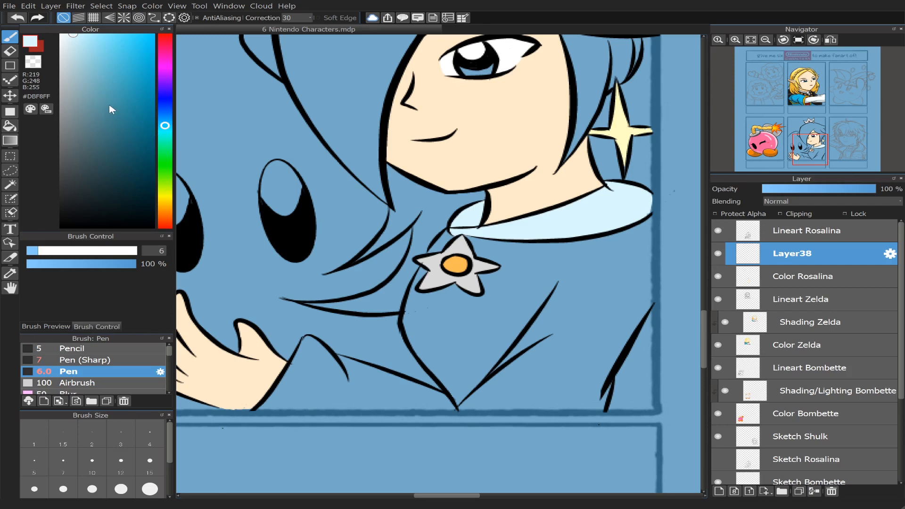
- Choose bright cyan #73EFFF and fill the dress's bodice and the sleeve of the raised arm on the new layer
click(129, 79)
drag(165, 126, 166, 129)
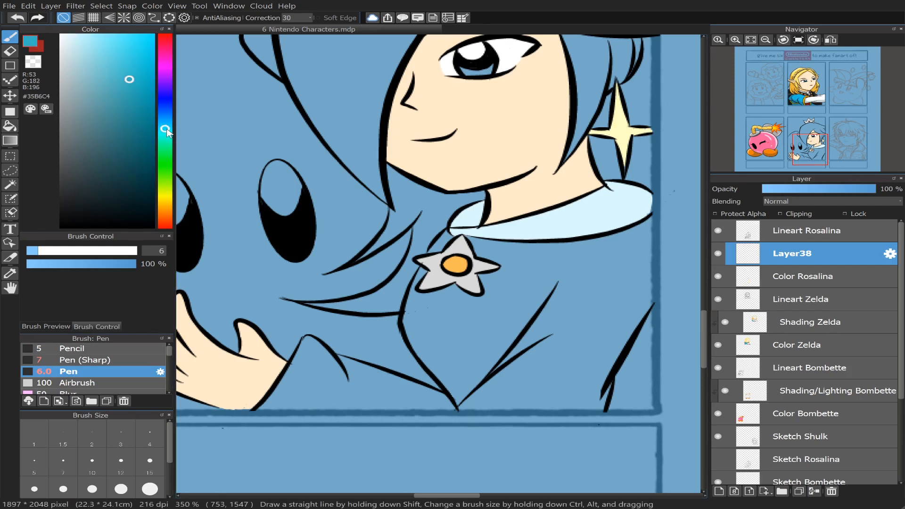
mouse_move(130, 79)
mouse_down()
mouse_move(155, 30)
mouse_move(112, 33)
mouse_up()
click(10, 126)
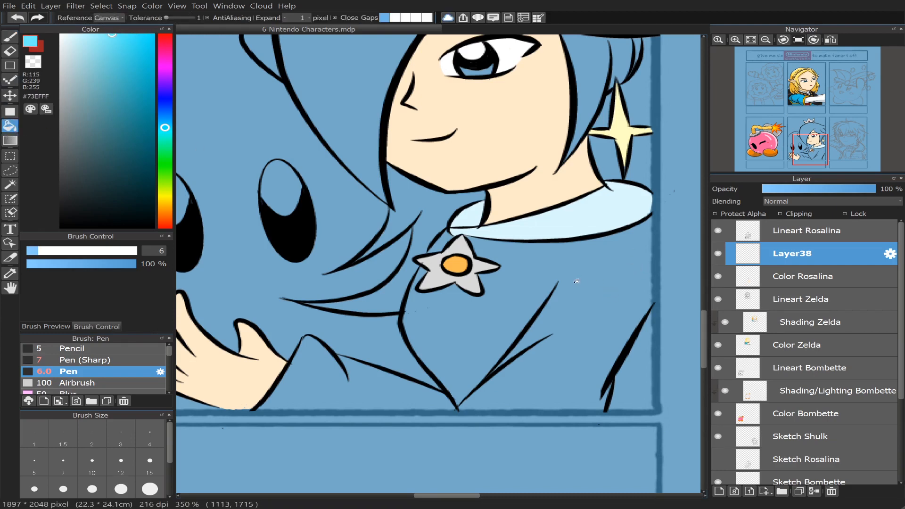
click(527, 297)
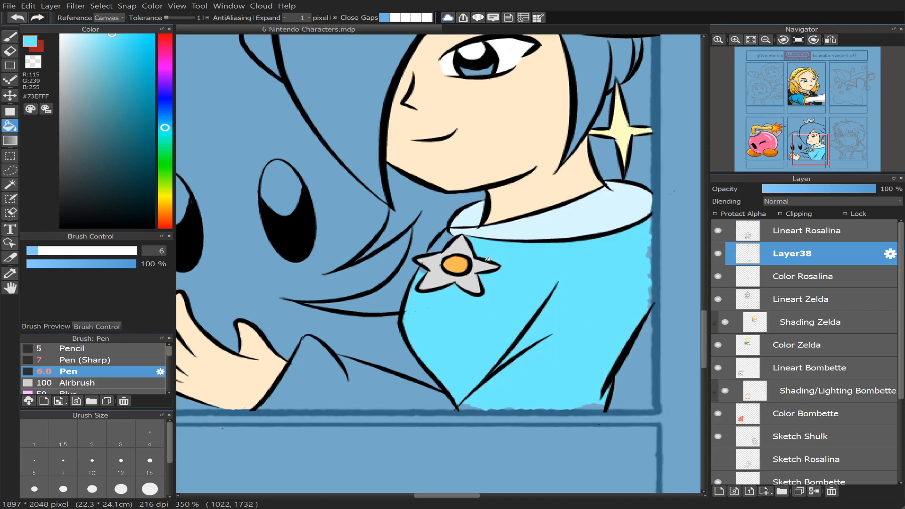
click(349, 389)
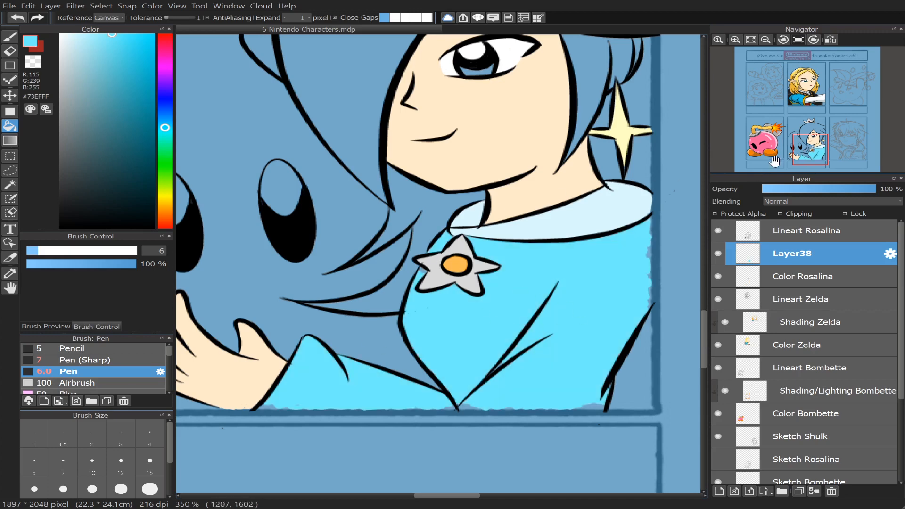
- Paint the unfilled gaps along the dress's side edge, from the collar down to the arm line, with the Pen at size 6
click(809, 134)
scroll(317, 138, up, 1)
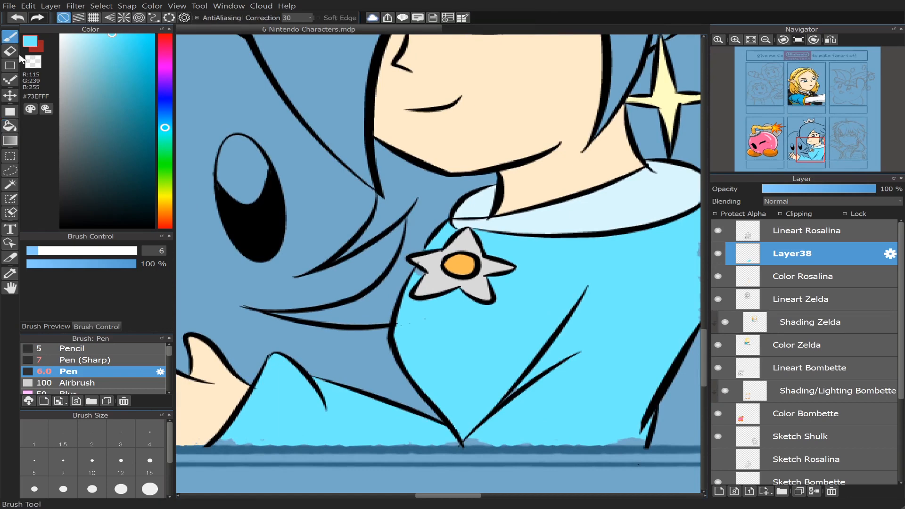
click(10, 36)
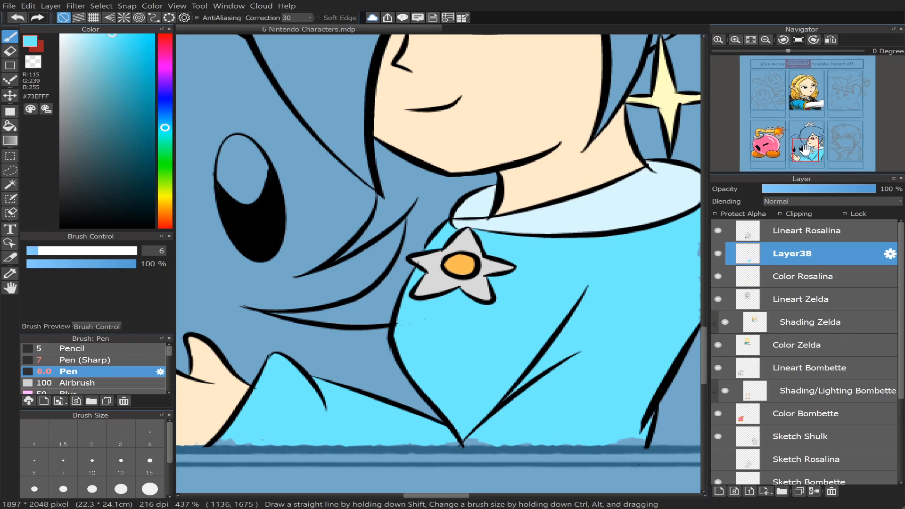
drag(811, 153, 817, 154)
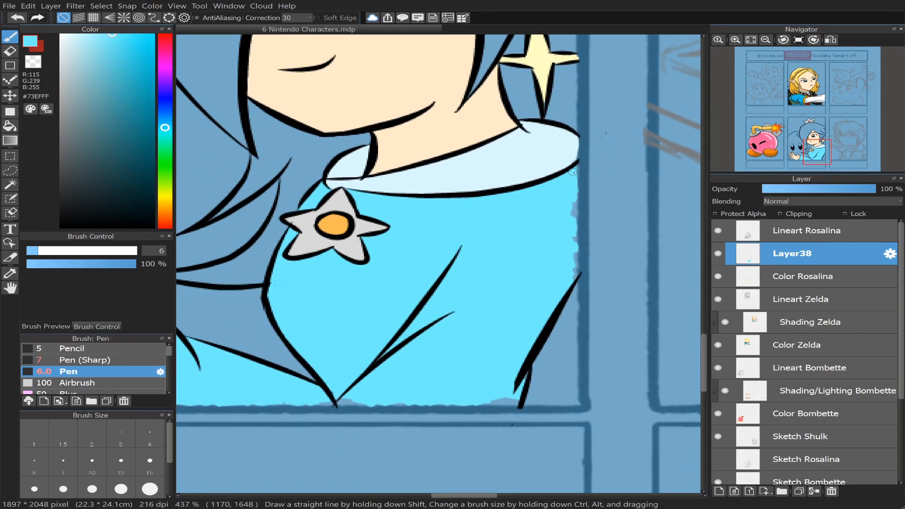
mouse_move(576, 167)
mouse_down()
mouse_move(570, 266)
mouse_move(574, 234)
mouse_up()
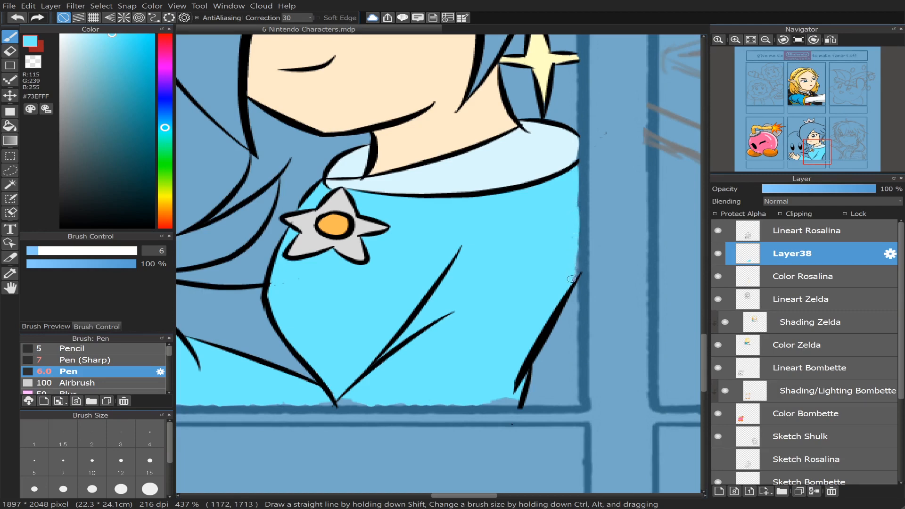
drag(578, 270, 577, 248)
- Paint over the unfilled gaps along the lower edge of the dress and sleeve in the same cyan
drag(813, 150, 806, 157)
drag(462, 255, 424, 231)
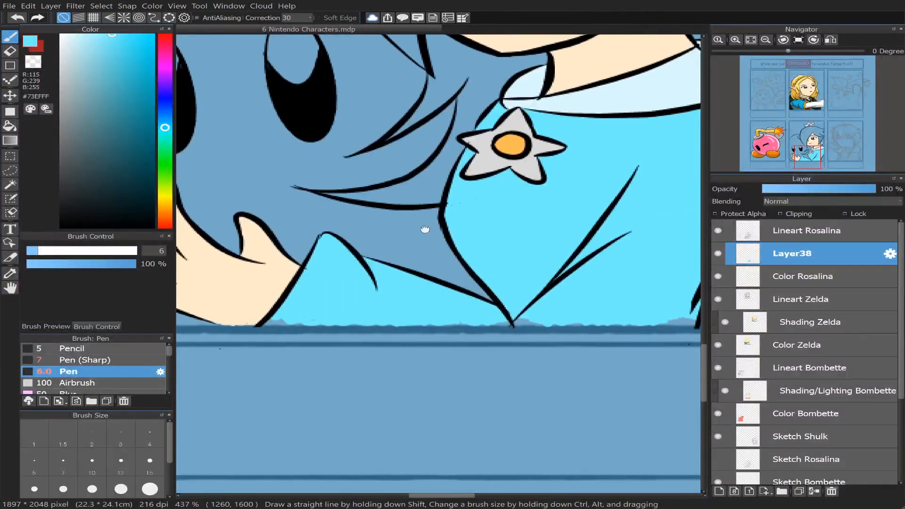
mouse_move(508, 322)
mouse_down()
mouse_move(540, 321)
mouse_move(486, 322)
mouse_move(547, 325)
mouse_up()
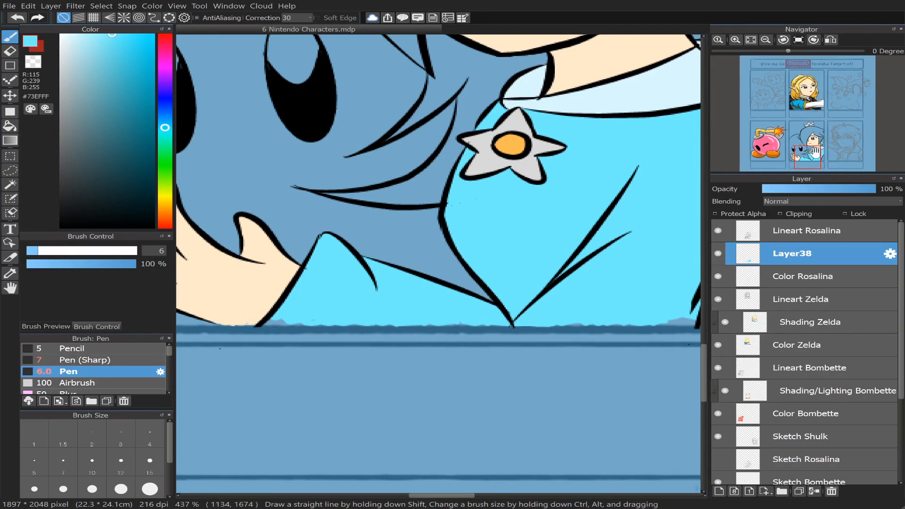
drag(816, 151, 823, 149)
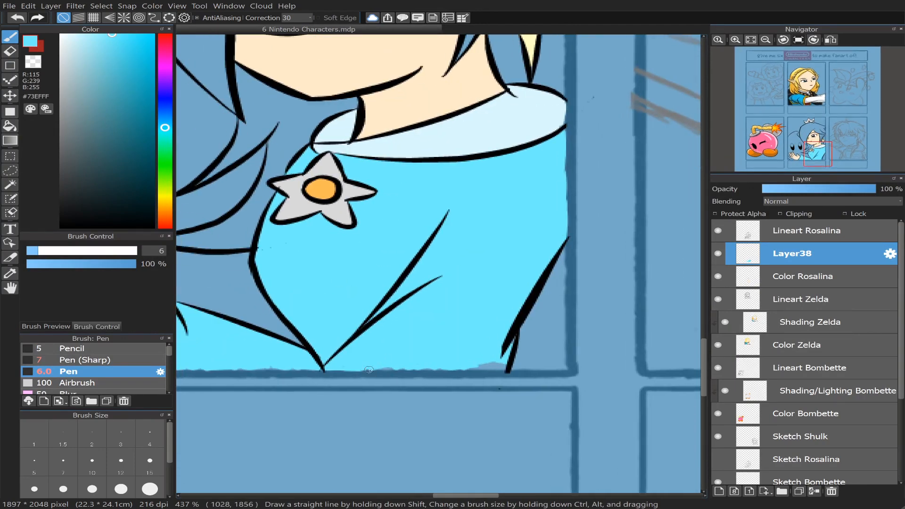
mouse_move(369, 370)
mouse_down()
mouse_move(405, 369)
mouse_move(362, 369)
mouse_move(489, 367)
mouse_up()
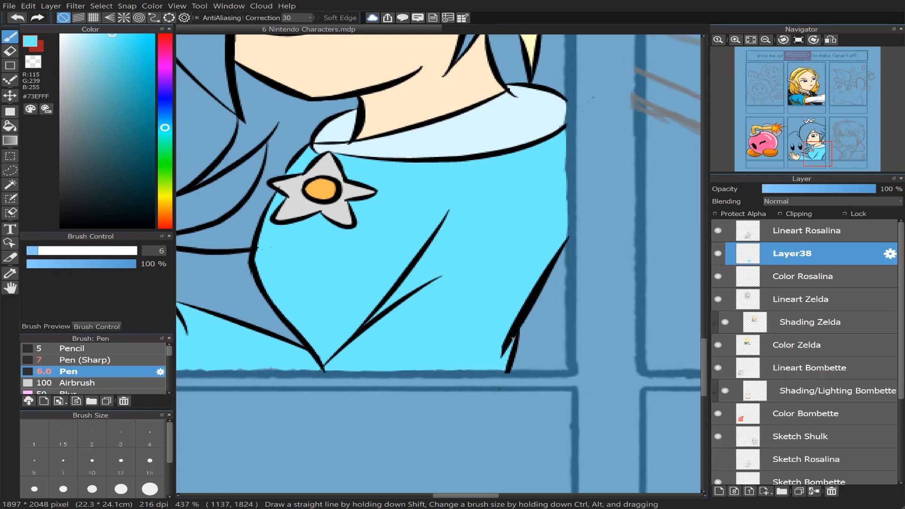
drag(816, 154, 806, 158)
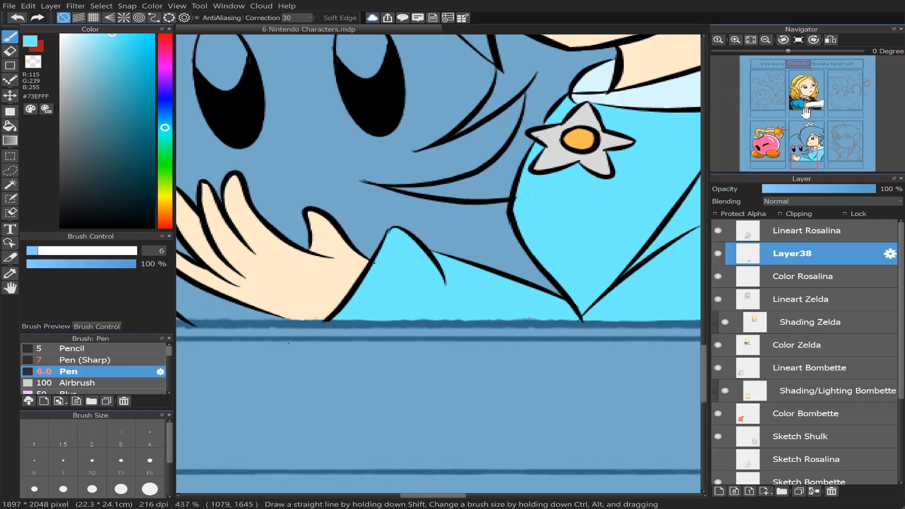
scroll(803, 153, down, 5)
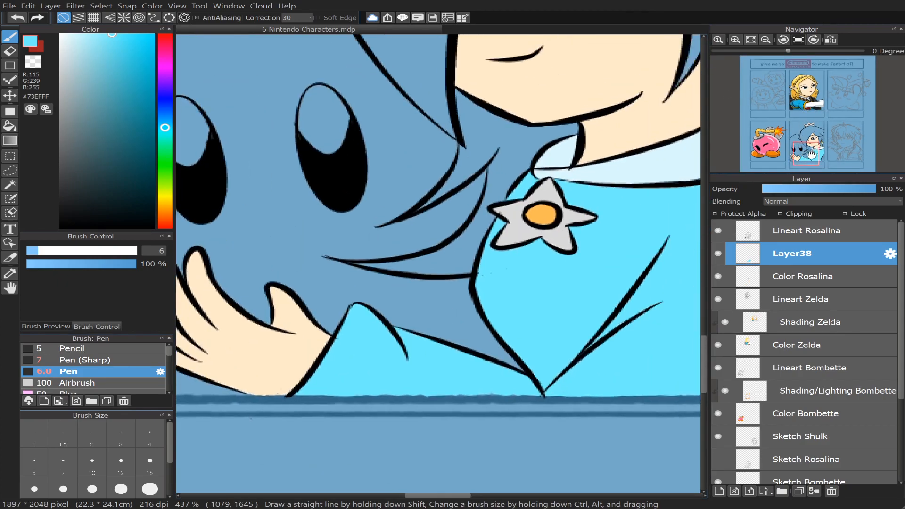
scroll(813, 138, up, 1)
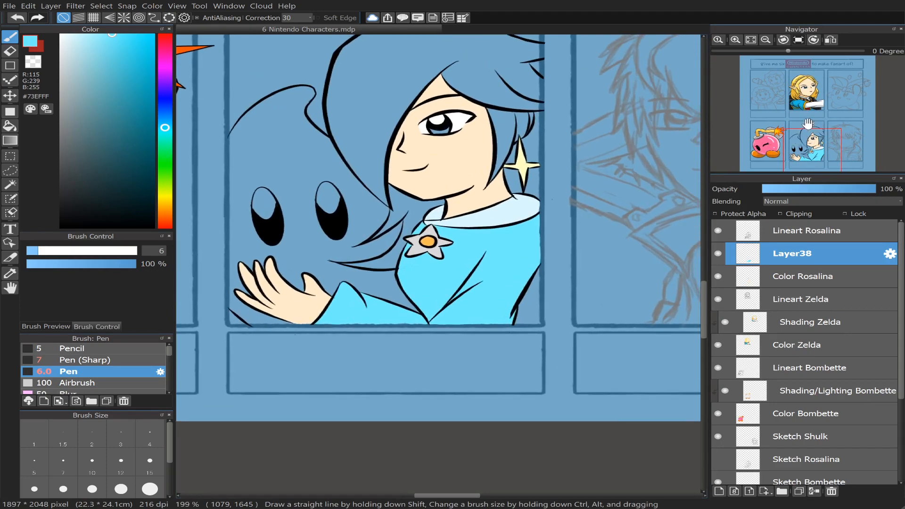
scroll(811, 129, up, 1)
scroll(811, 128, up, 3)
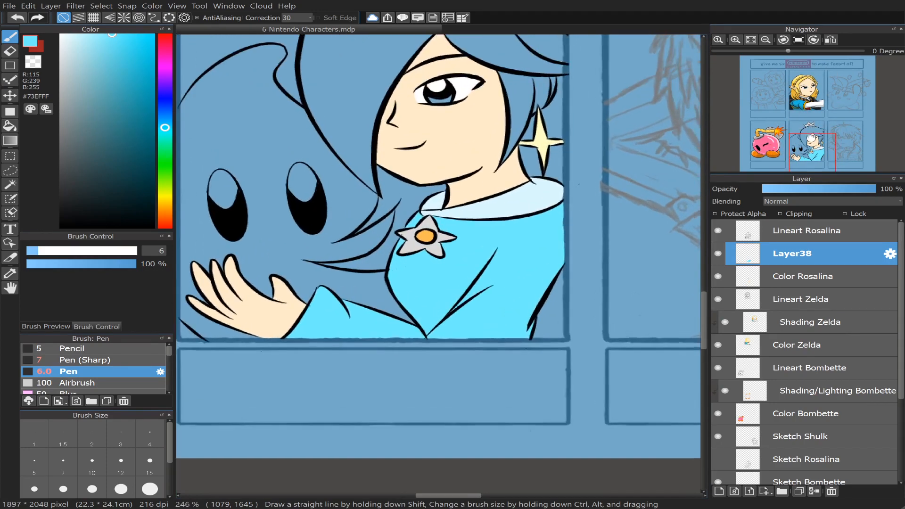
drag(810, 147, 809, 140)
drag(810, 141, 806, 126)
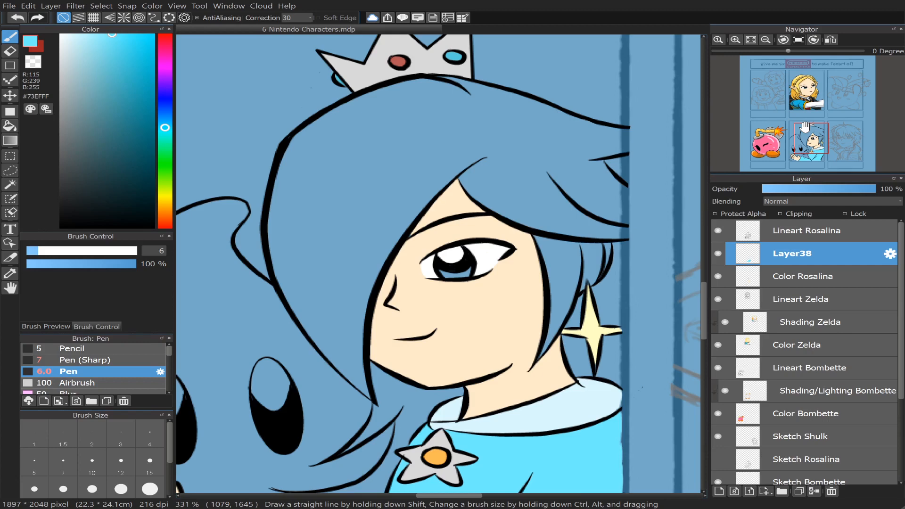
- Colour the lower iris of Rosalina's visible eye in cyan
drag(814, 140, 815, 145)
scroll(817, 138, down, 3)
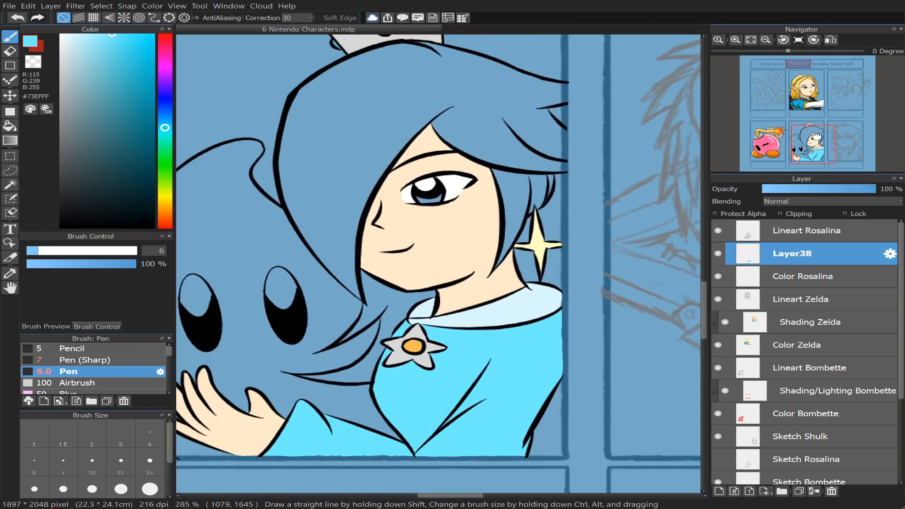
scroll(817, 138, down, 1)
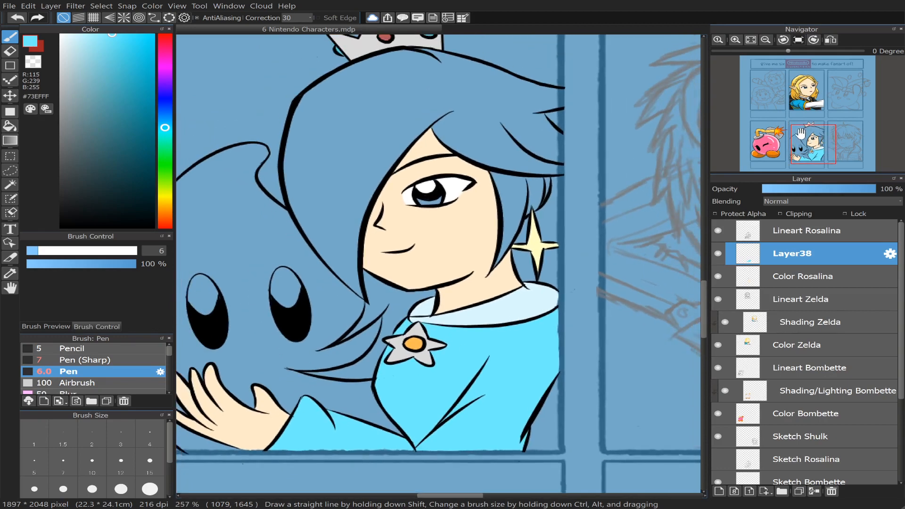
scroll(800, 134, up, 2)
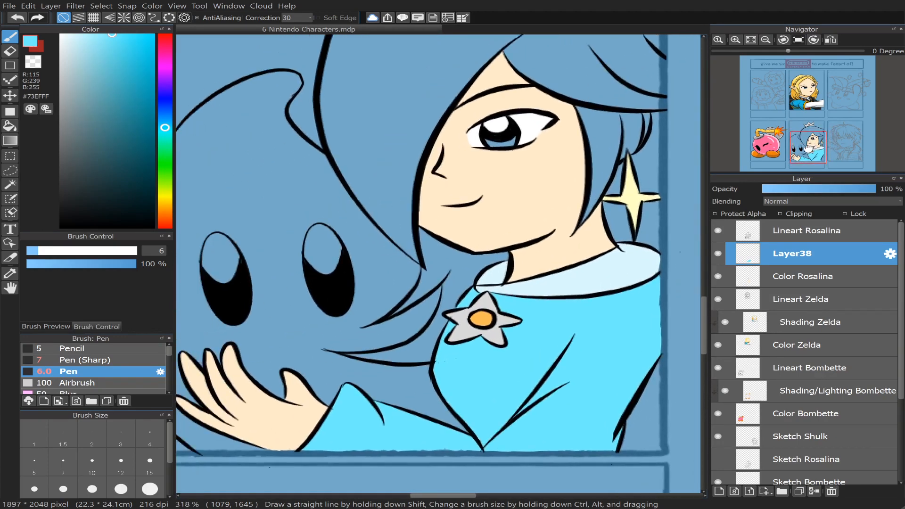
drag(808, 149, 808, 150)
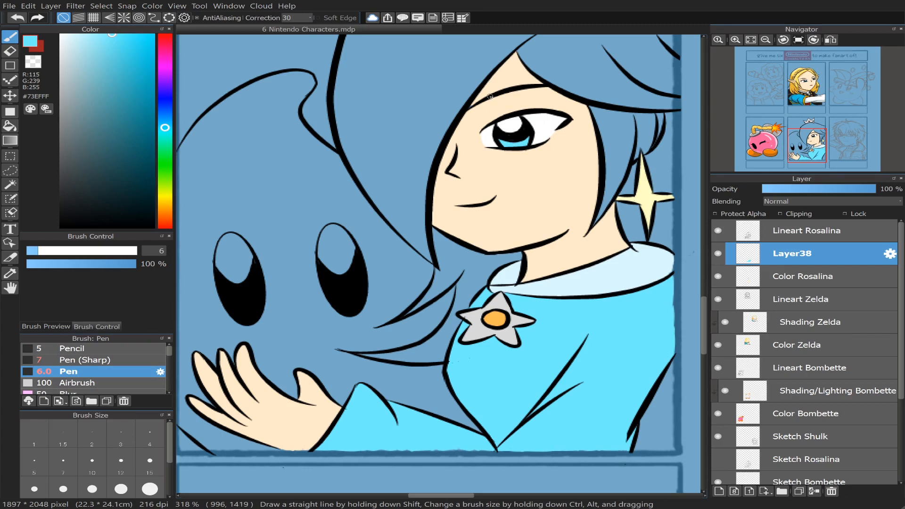
mouse_move(712, 88)
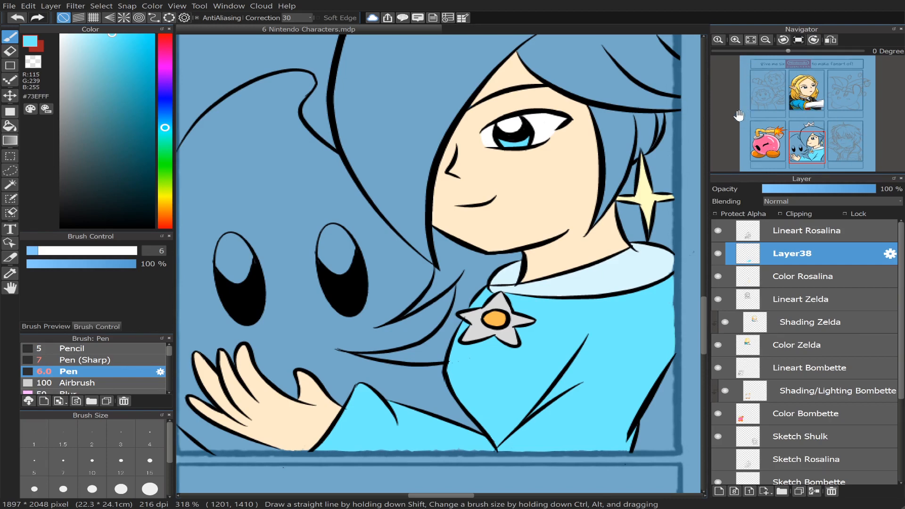
- Sample the white of Rosalina's eye and fill the highlights of both Luma eyes with #FFFFFF
click(809, 150)
drag(807, 151, 802, 147)
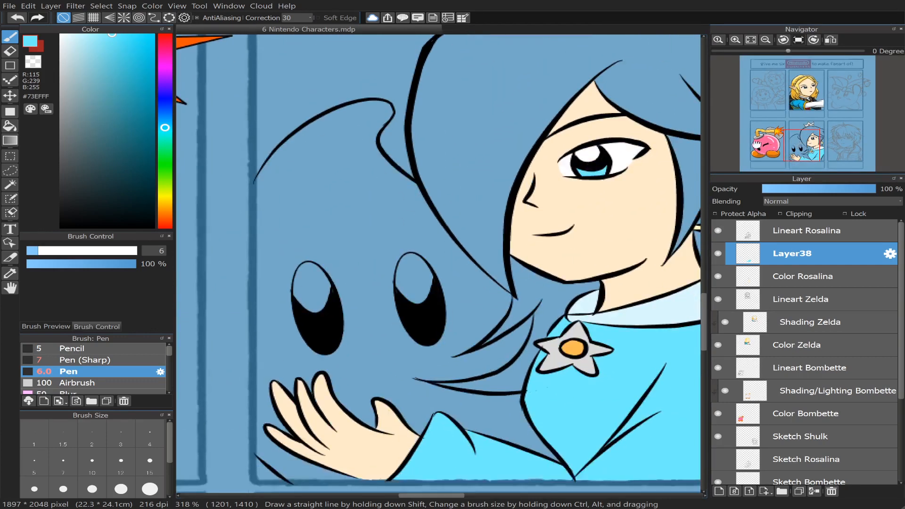
click(717, 254)
click(718, 254)
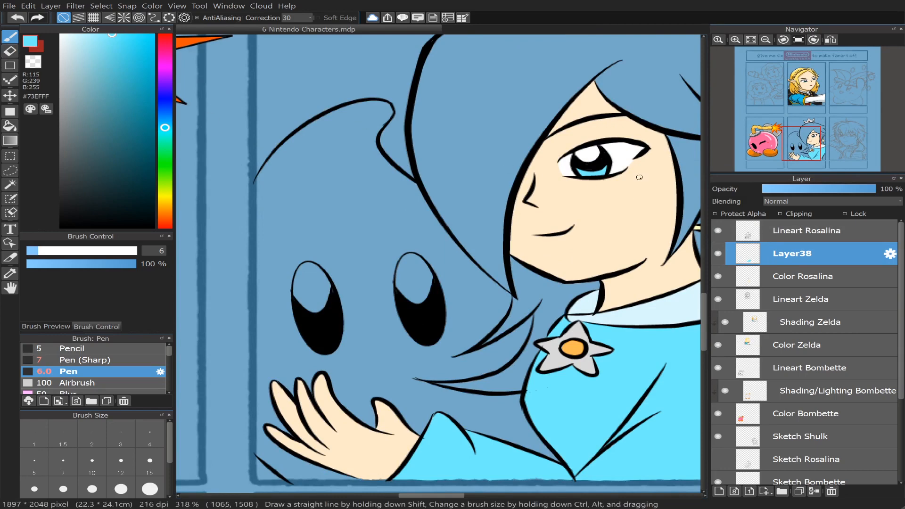
alt+click(622, 154)
click(10, 126)
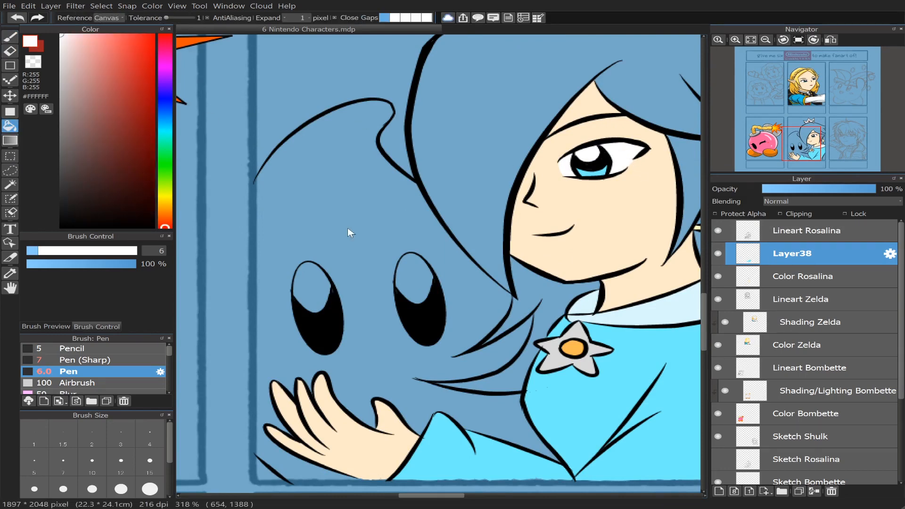
click(408, 278)
click(314, 283)
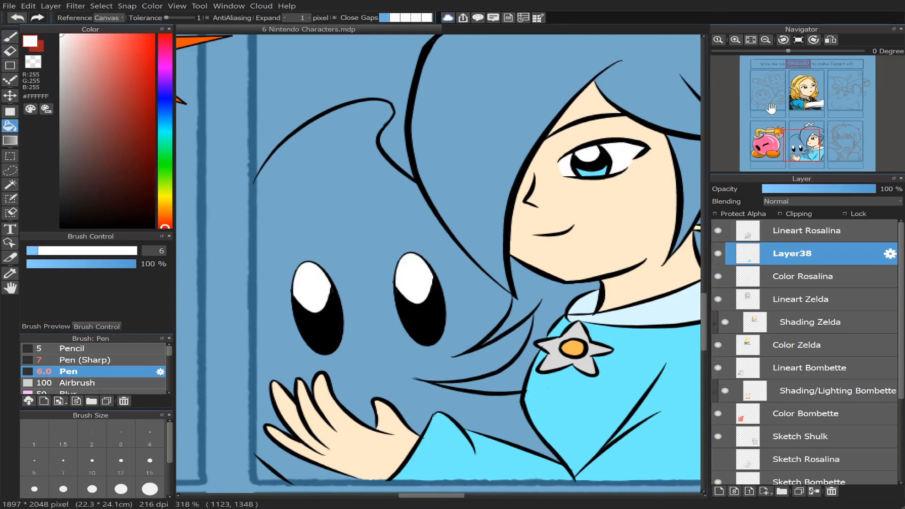
- Fill the uncoloured part of the dress behind the arm line with sampled cyan #73EFFF and set the Pen size to 9.9
scroll(818, 125, down, 1)
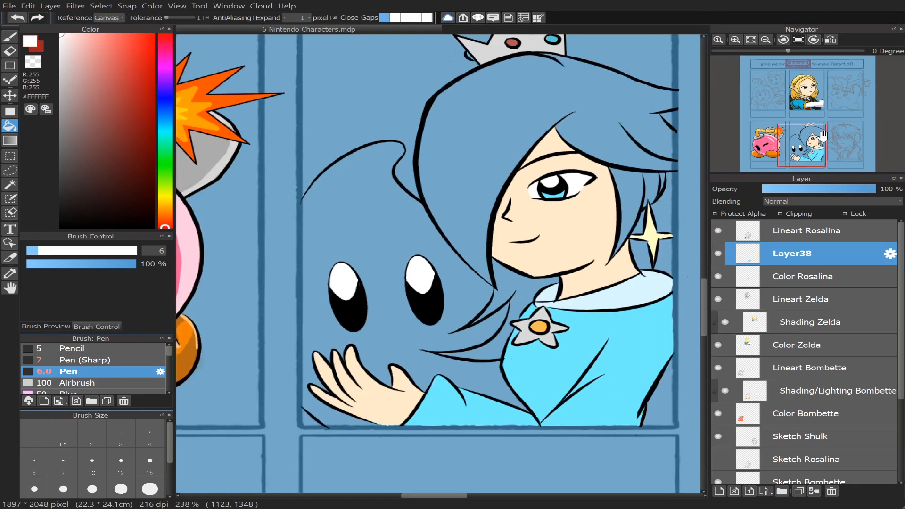
scroll(804, 122, up, 1)
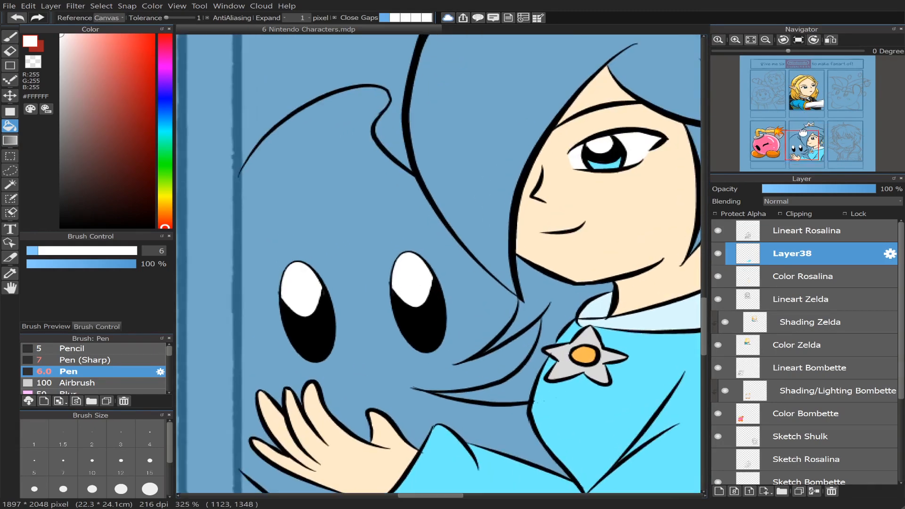
scroll(803, 133, down, 1)
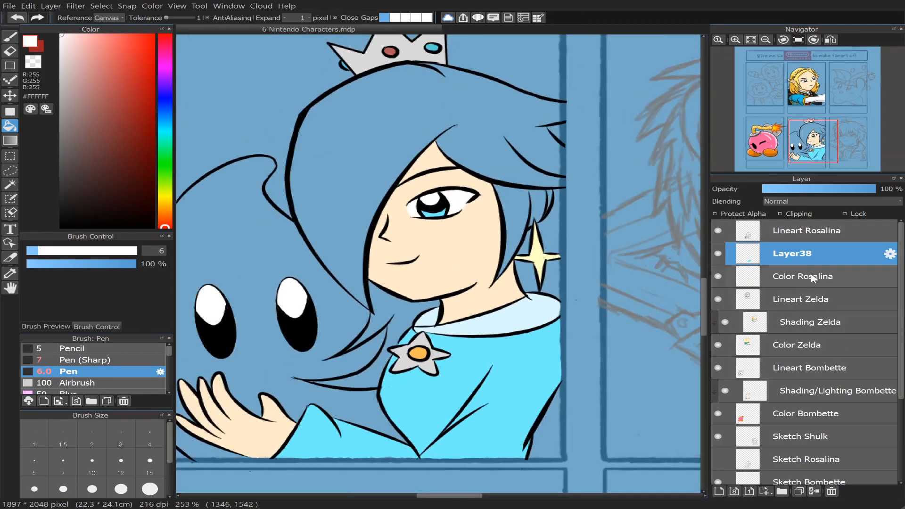
click(717, 254)
click(717, 254)
right_click(502, 359)
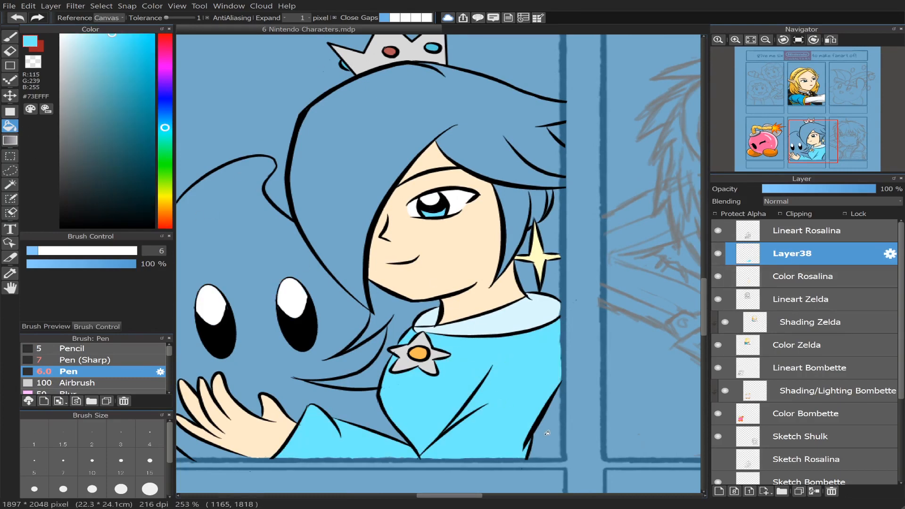
click(10, 37)
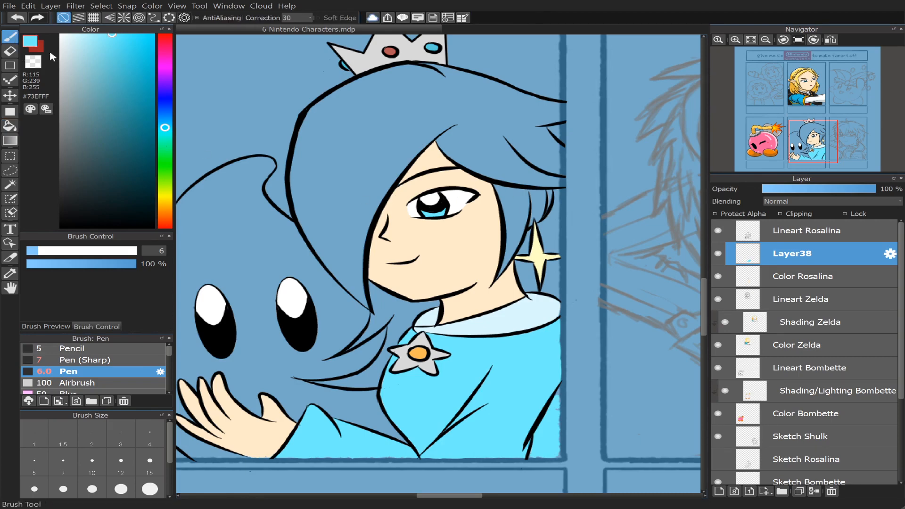
drag(41, 251, 47, 251)
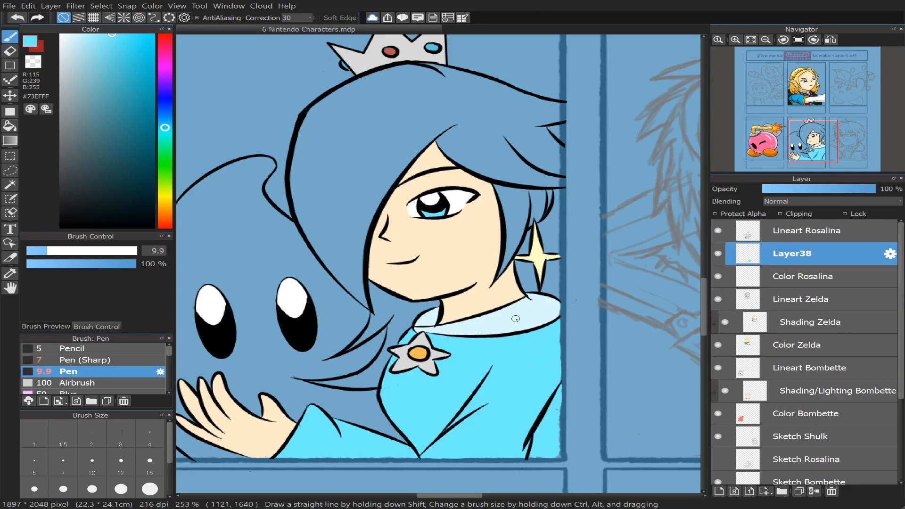
- Merge the dress layer down into Color Rosalina and add a new empty layer directly above it
mouse_move(793, 136)
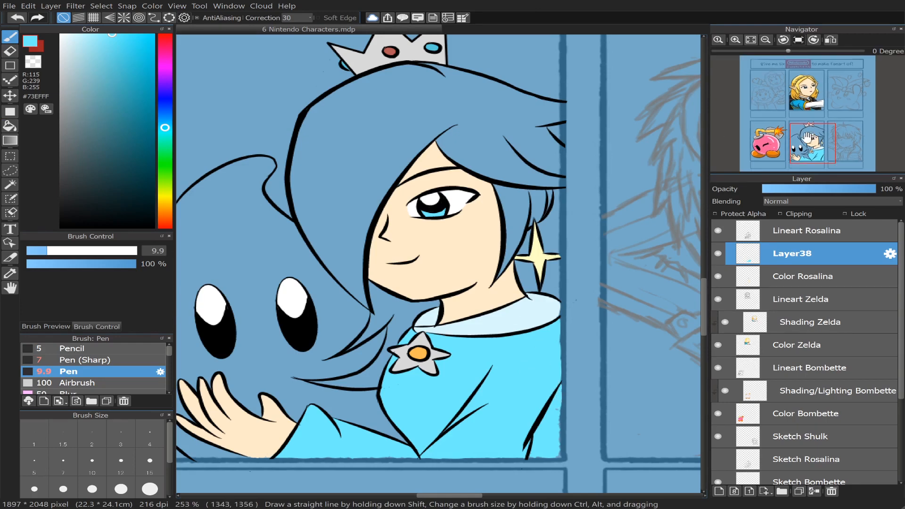
click(808, 140)
drag(808, 140, 808, 142)
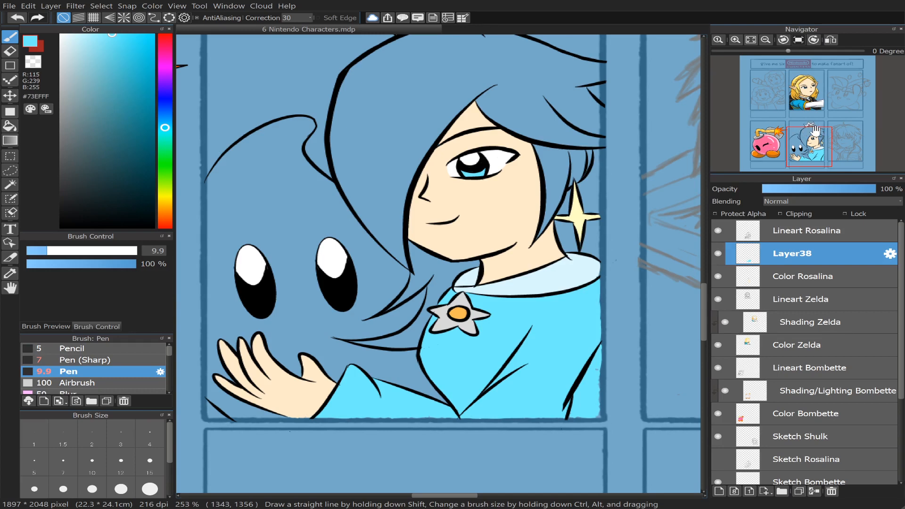
scroll(805, 130, up, 1)
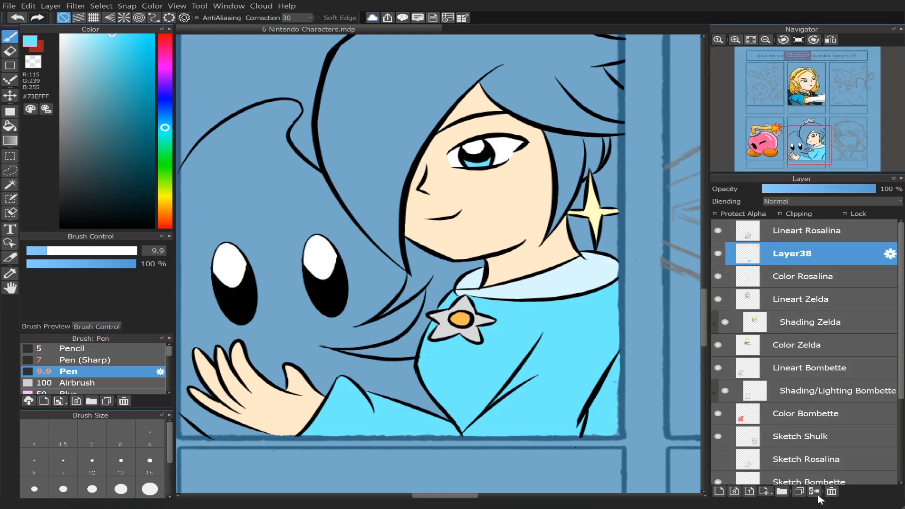
click(832, 492)
click(720, 491)
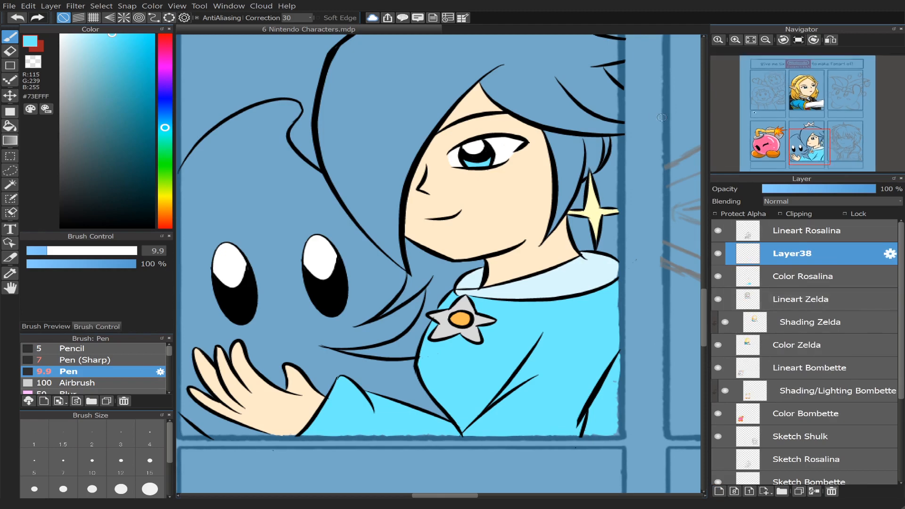
- Choose pale cream #FFFDDF and fill Rosalina's main hair, side lock and the strands behind the earring on the new layer
scroll(597, 100, down, 2)
scroll(596, 100, down, 1)
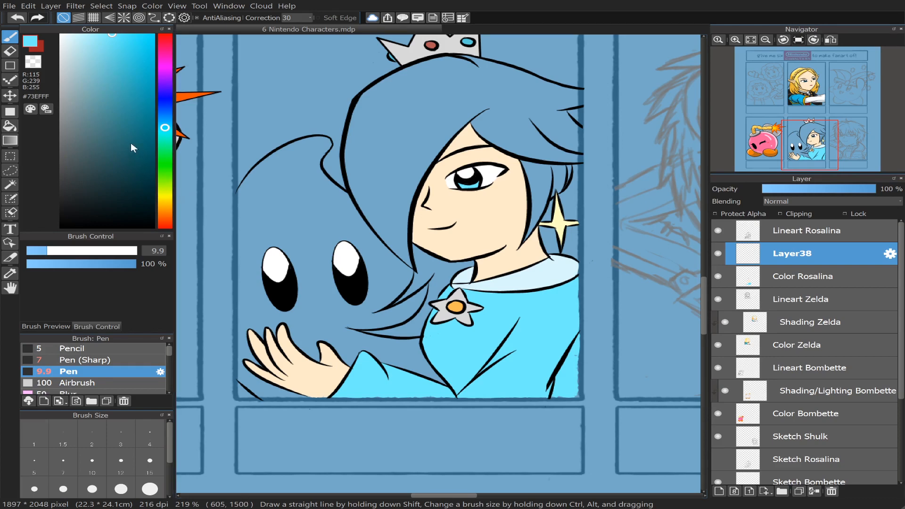
click(165, 197)
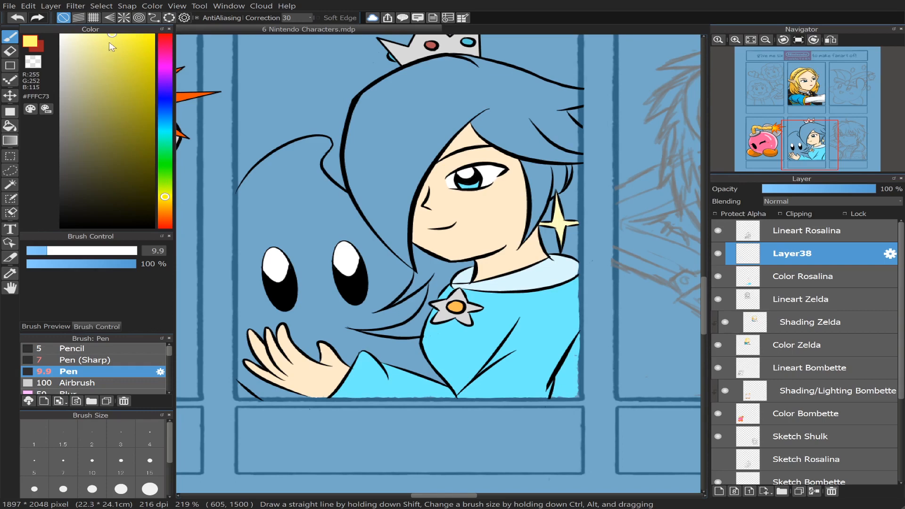
drag(111, 45, 78, 36)
drag(164, 197, 165, 197)
drag(74, 38, 71, 34)
click(10, 126)
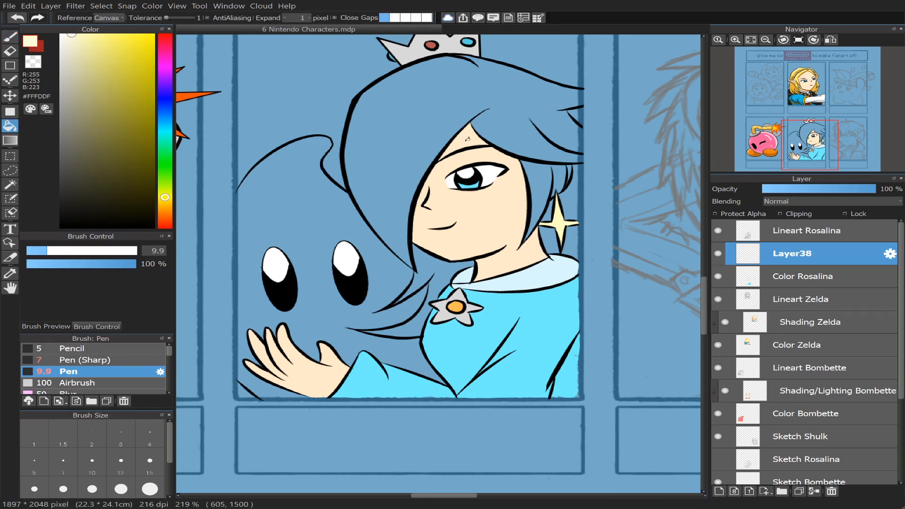
click(426, 118)
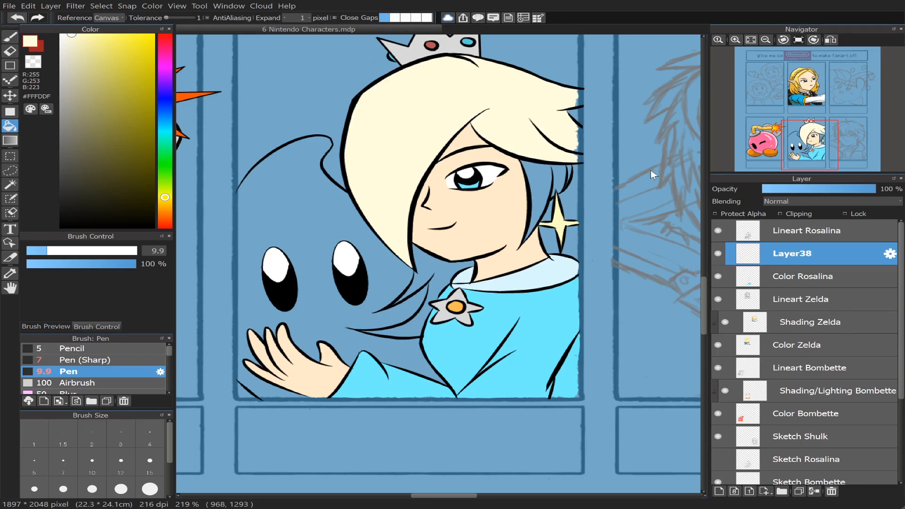
click(538, 177)
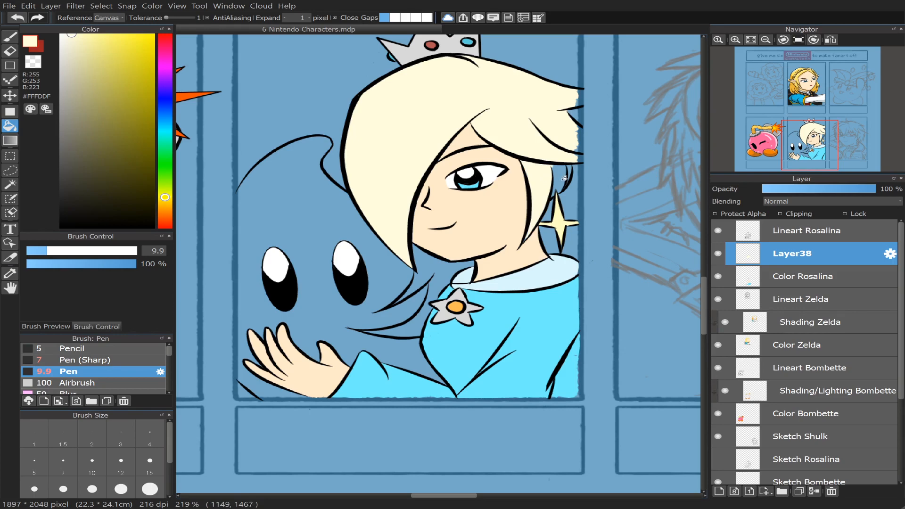
click(563, 179)
click(572, 203)
- Fill the hair locks sweeping below Rosalina's chin with the same pale cream
scroll(408, 260, up, 3)
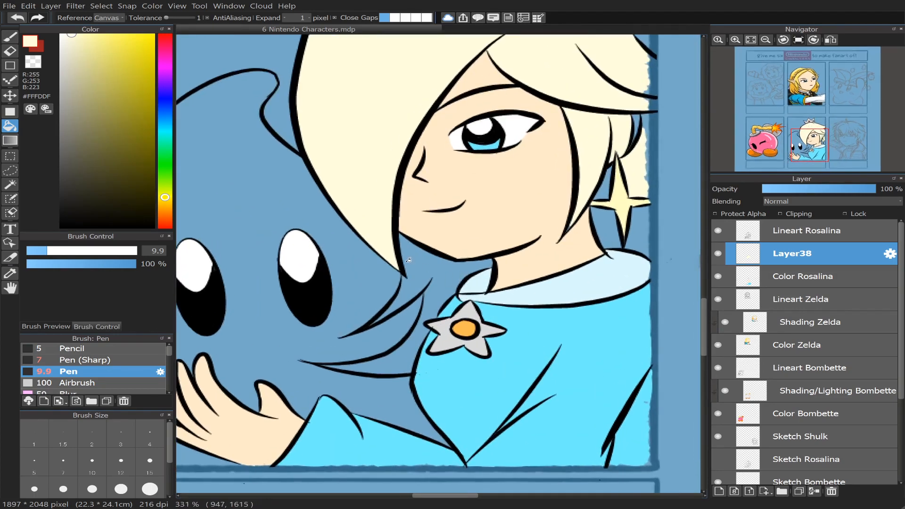
click(409, 260)
click(403, 362)
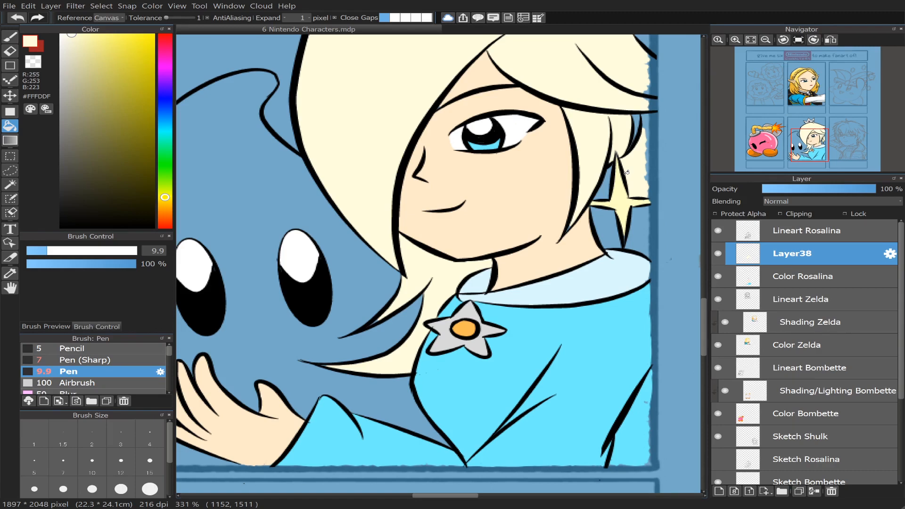
- Paint the unfilled gaps in the hair along the panel border in pale cream with the Pen at size 9.9
scroll(815, 147, down, 3)
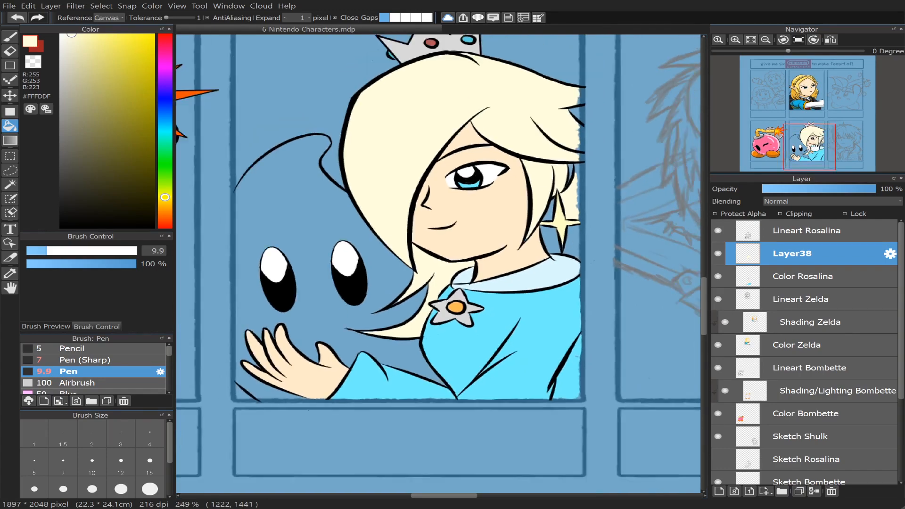
scroll(815, 146, down, 1)
drag(815, 147, 807, 99)
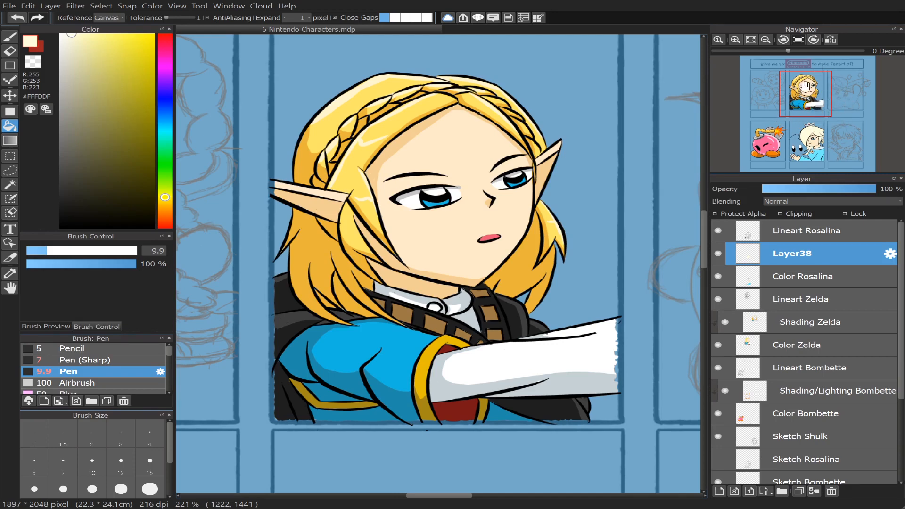
drag(804, 97, 811, 143)
scroll(812, 143, up, 4)
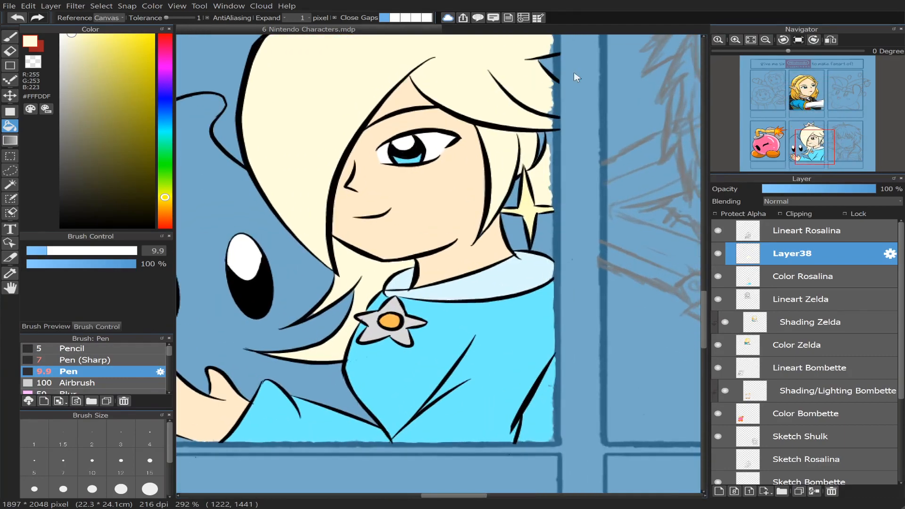
click(14, 36)
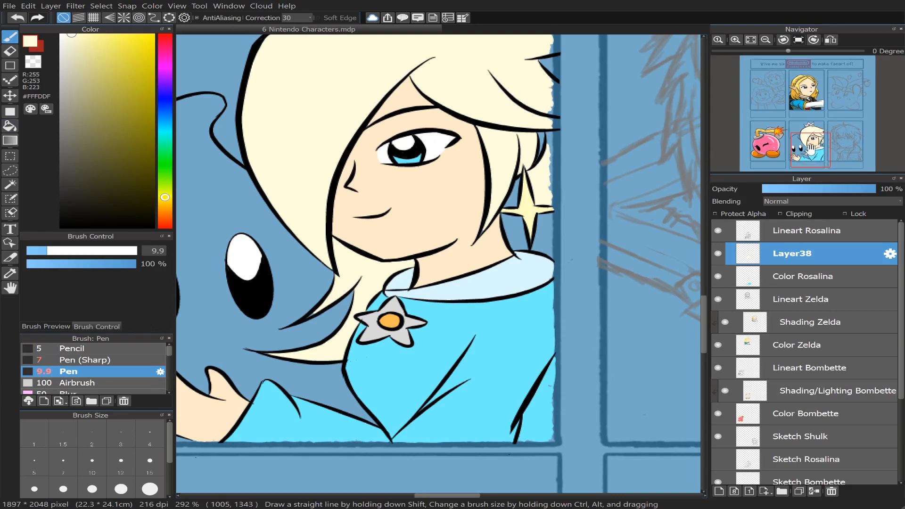
drag(811, 150, 815, 141)
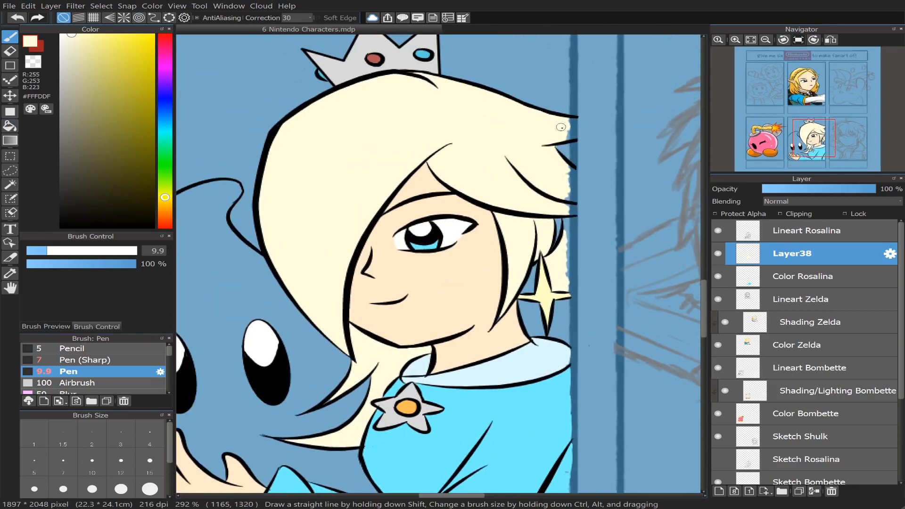
drag(562, 127, 570, 163)
mouse_move(564, 146)
mouse_down()
mouse_move(568, 240)
mouse_move(557, 238)
mouse_up()
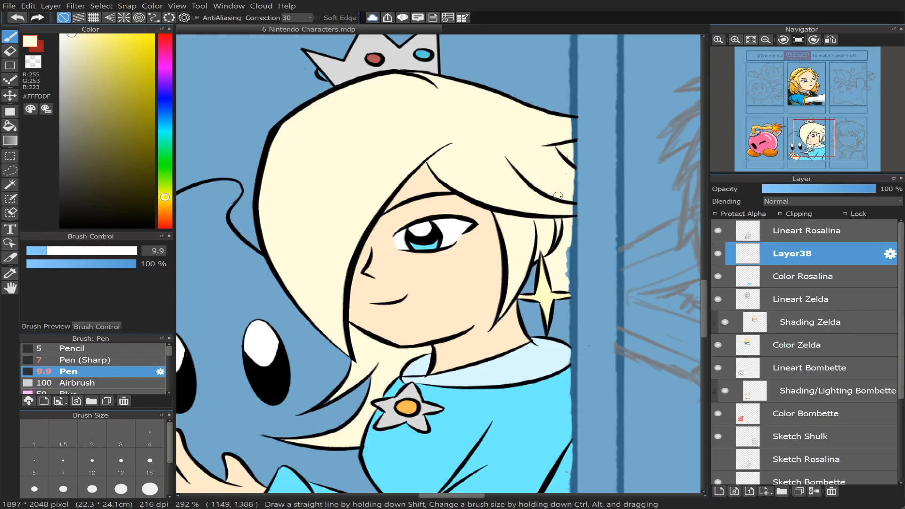
- Fill the remaining hair gaps around the star earring with pale cream #FFFDDF using the Bucket tool
mouse_move(816, 109)
scroll(816, 110, up, 2)
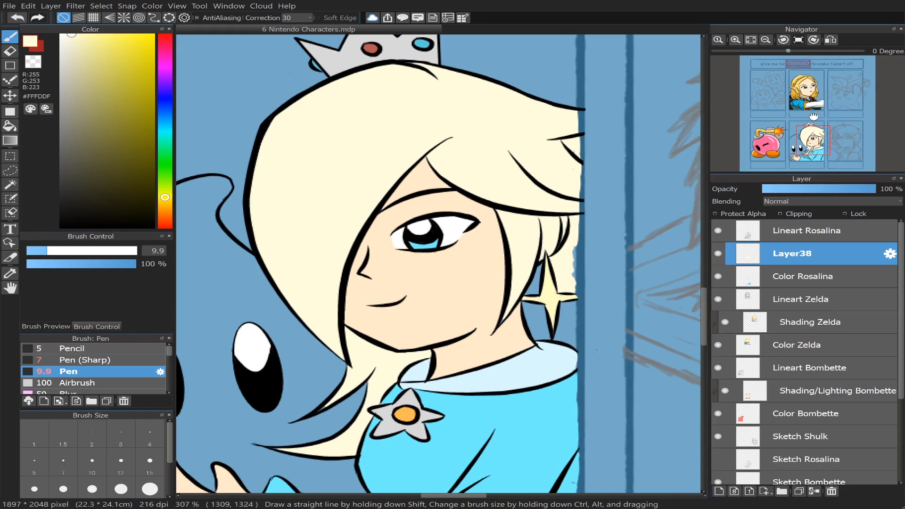
key(g)
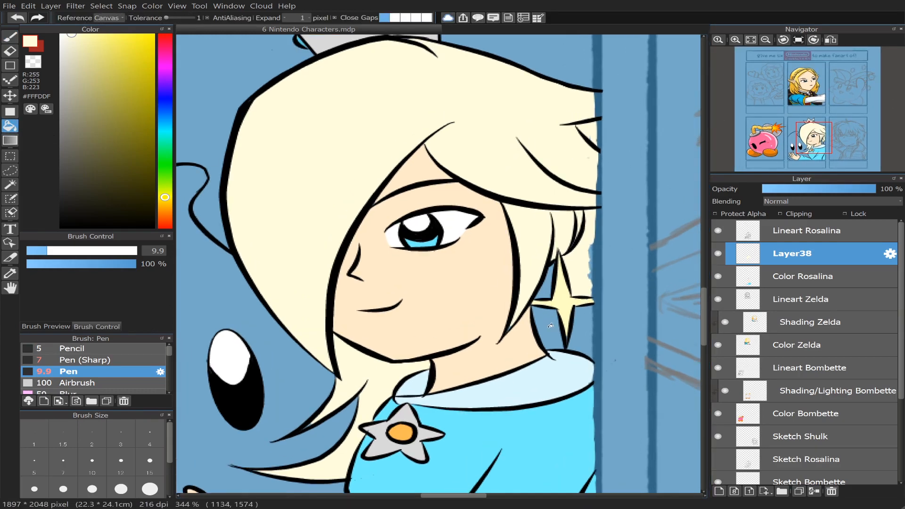
click(551, 326)
click(551, 286)
click(584, 322)
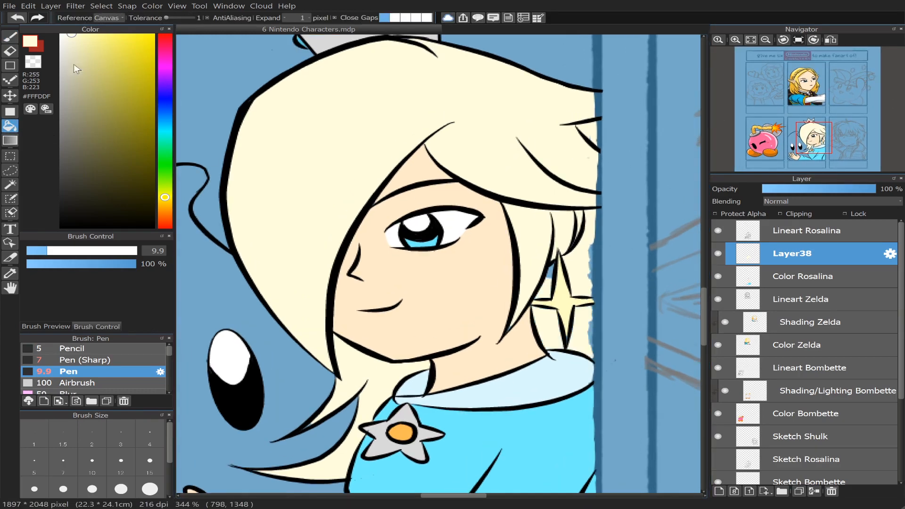
- Touch up the gaps in Rosalina's hair between the star earring and the panel border in pale cream with the Pen at size 9.9
key(b)
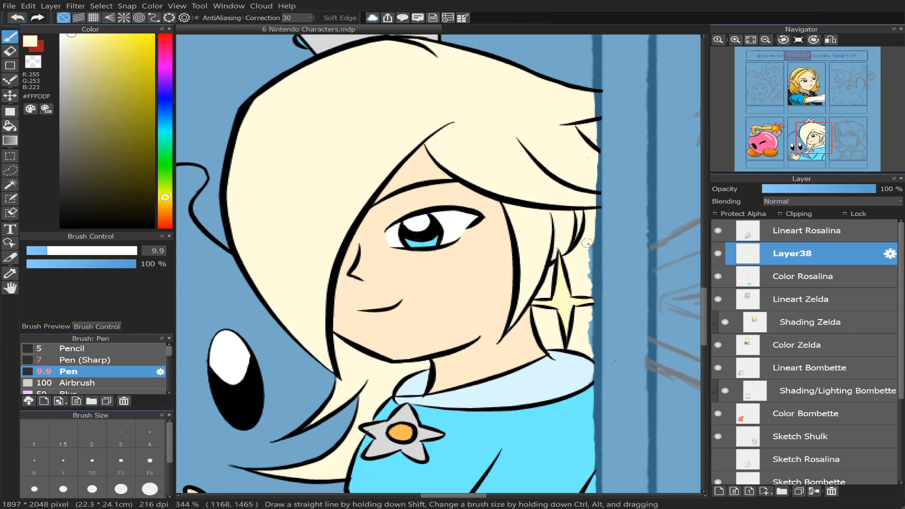
drag(589, 286, 593, 251)
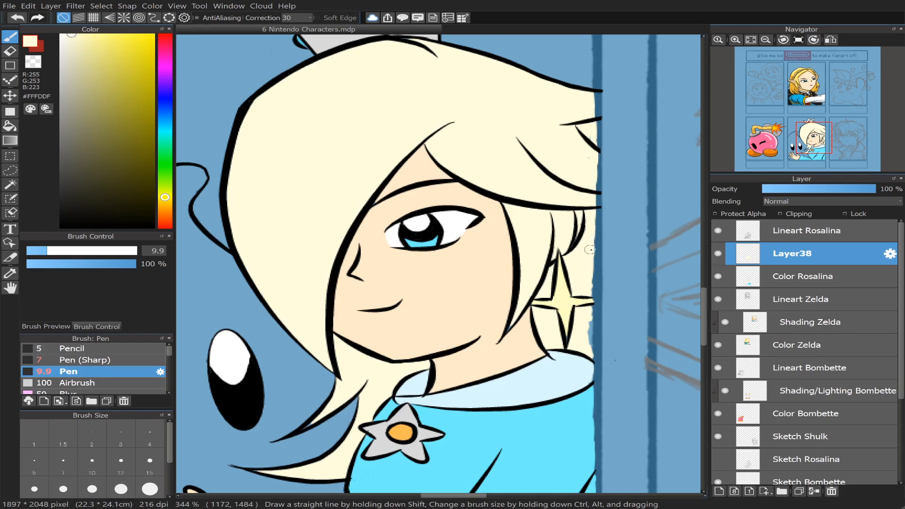
mouse_move(590, 310)
mouse_down()
mouse_move(589, 353)
mouse_move(588, 315)
mouse_up()
scroll(831, 115, up, 2)
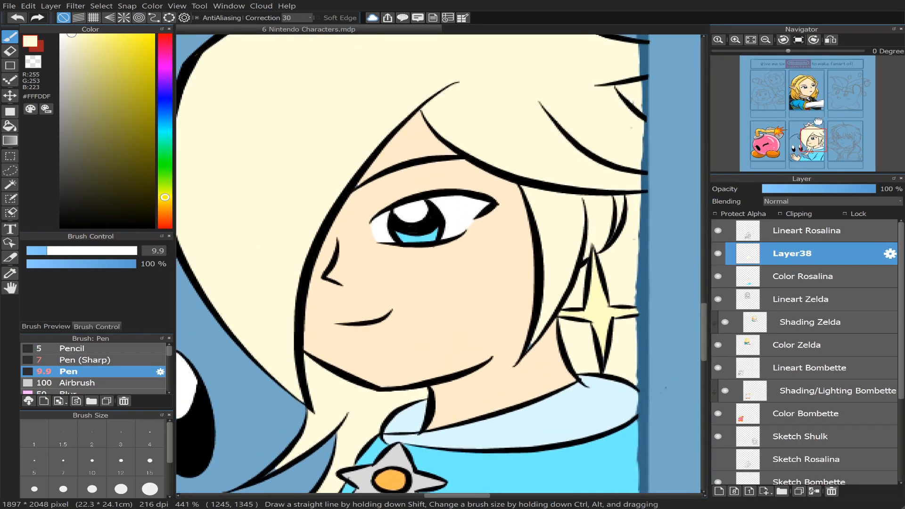
click(715, 277)
click(715, 277)
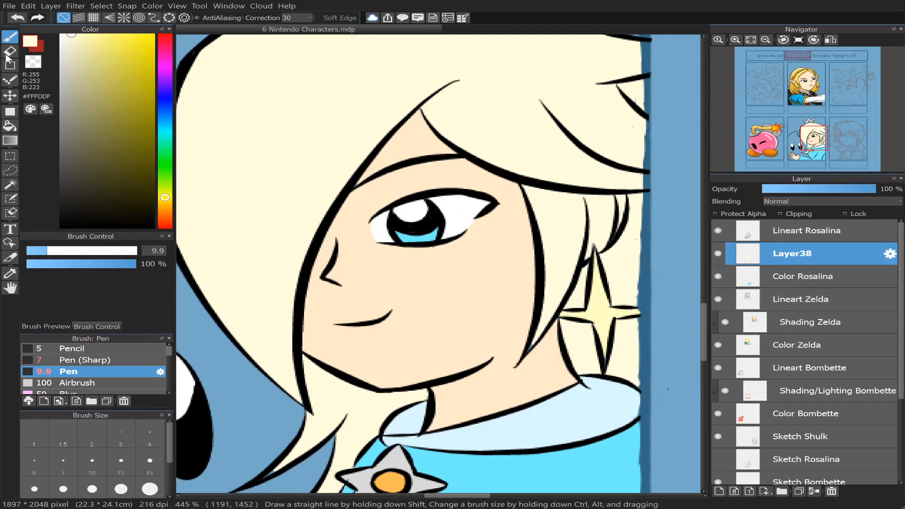
- Erase the hair colour over Rosalina's ear above the star earring with the Eraser at size 14.7, then check the layer's coverage
click(9, 51)
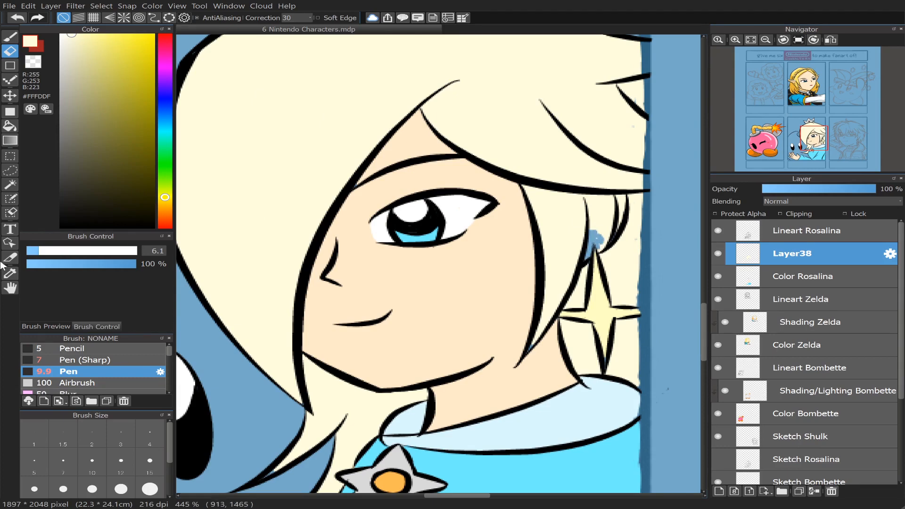
drag(40, 250, 58, 251)
mouse_move(613, 209)
mouse_down()
mouse_move(600, 221)
mouse_move(596, 238)
mouse_move(613, 204)
mouse_move(594, 252)
mouse_move(623, 203)
mouse_move(585, 198)
mouse_move(594, 228)
mouse_up()
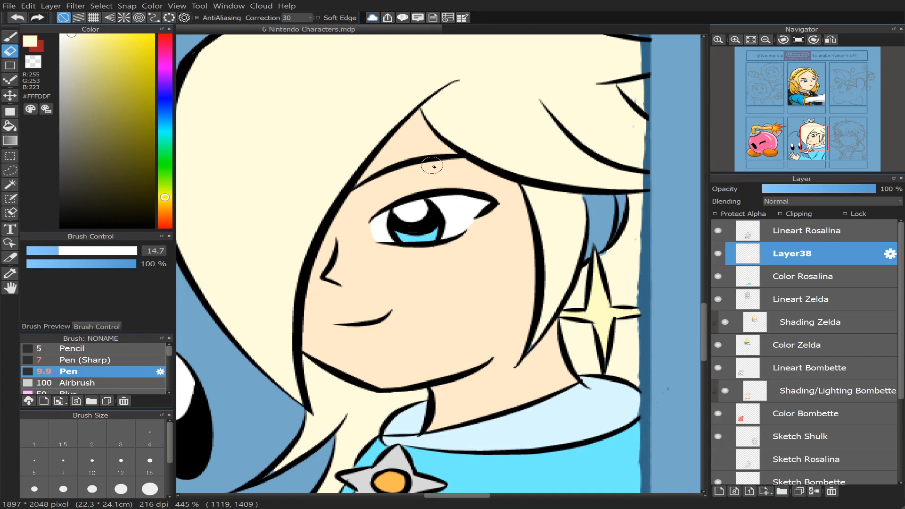
click(717, 254)
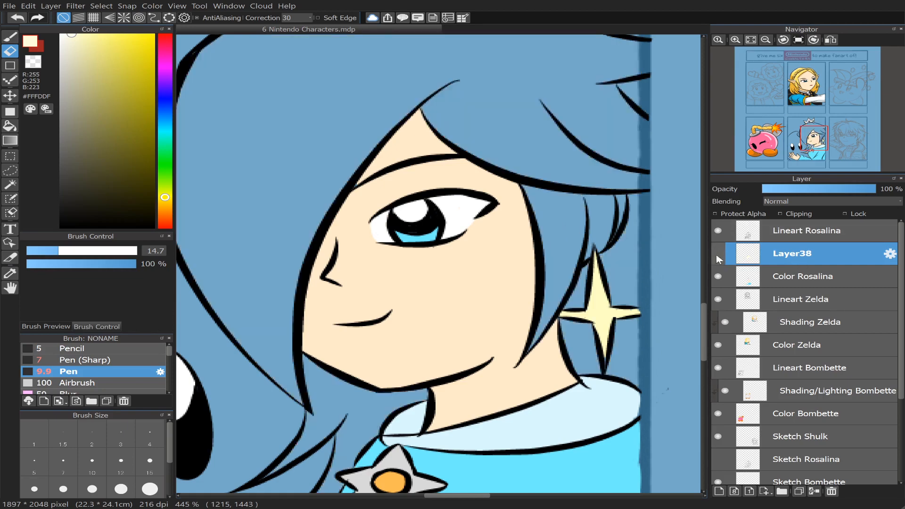
click(716, 254)
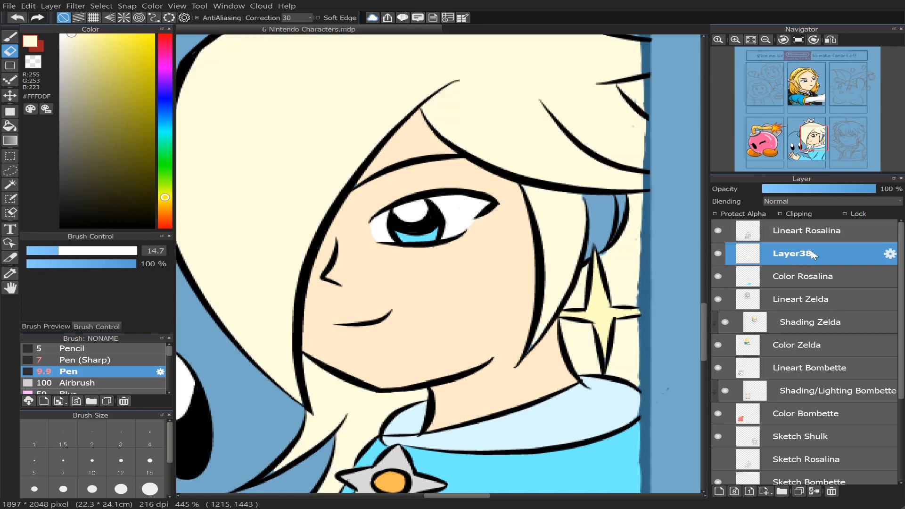
- Sample the skin tone #FFEACA and colour Rosalina's ear above the earring on the Color Rosalina layer
alt+click(499, 256)
click(10, 126)
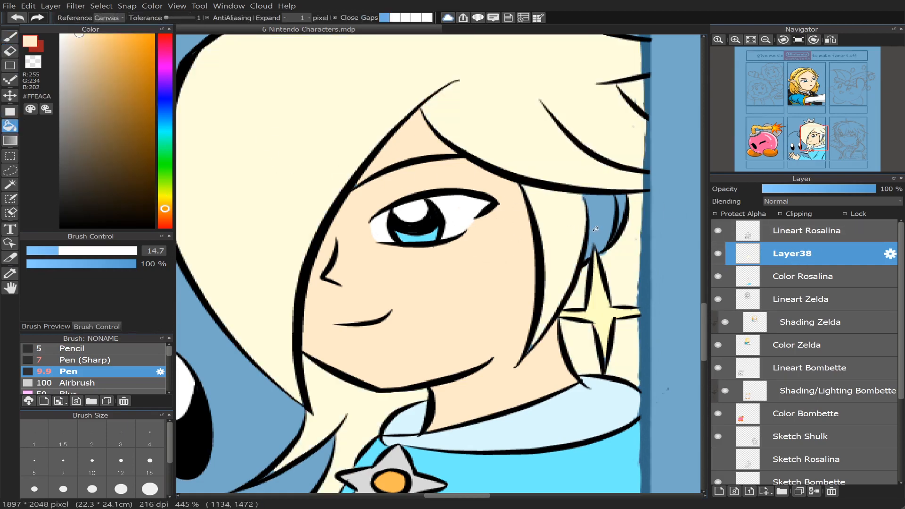
click(799, 280)
click(611, 213)
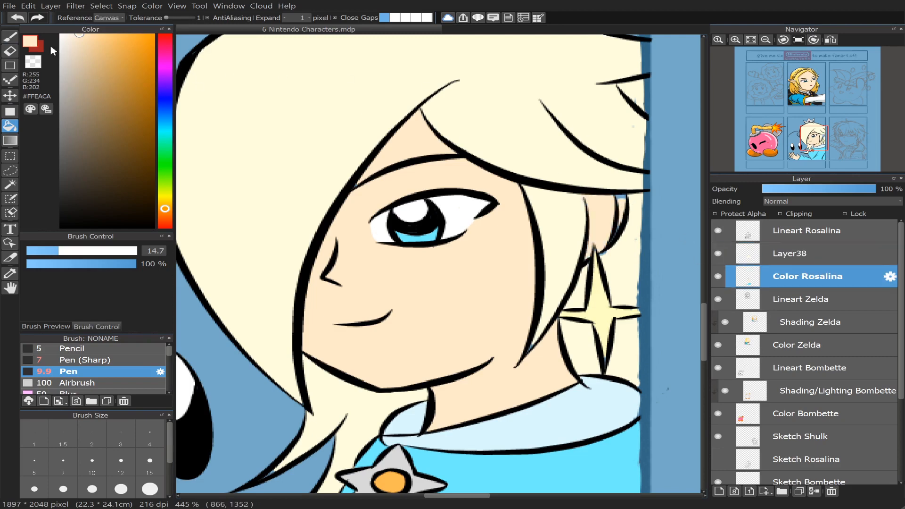
click(9, 36)
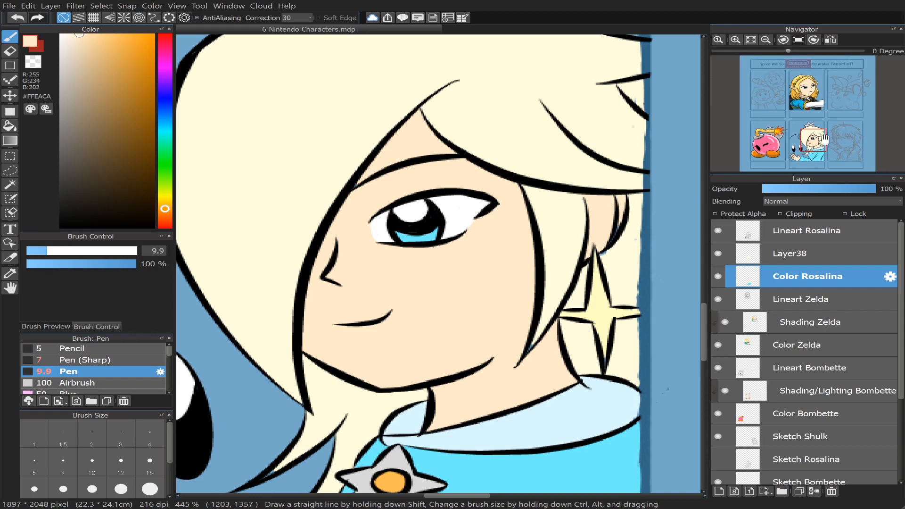
- Check the hair layer's coverage and merge it down into Color Rosalina
scroll(824, 140, down, 2)
drag(812, 143, 810, 145)
scroll(819, 140, down, 2)
scroll(819, 140, down, 3)
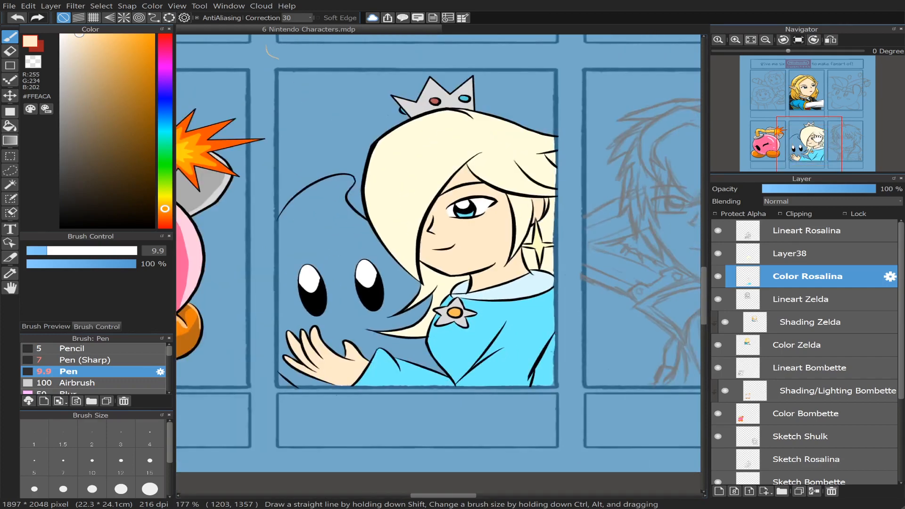
scroll(815, 140, up, 1)
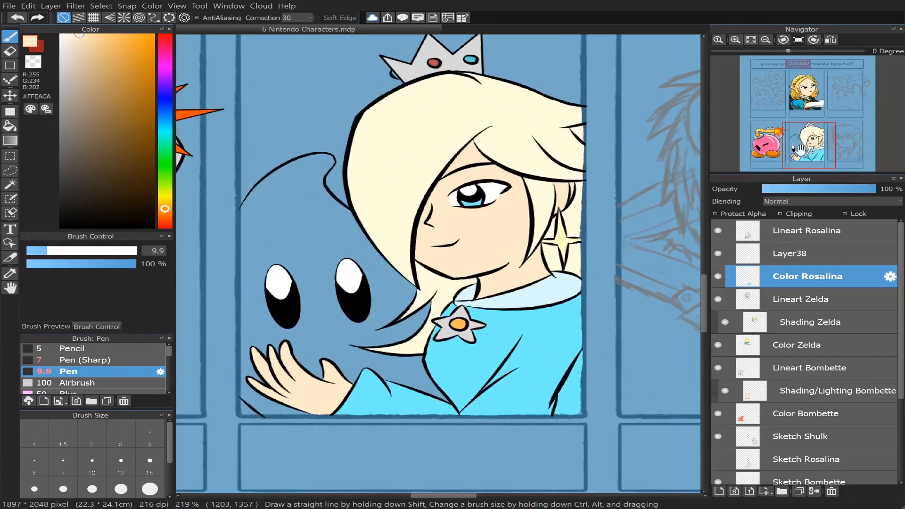
click(726, 255)
click(726, 255)
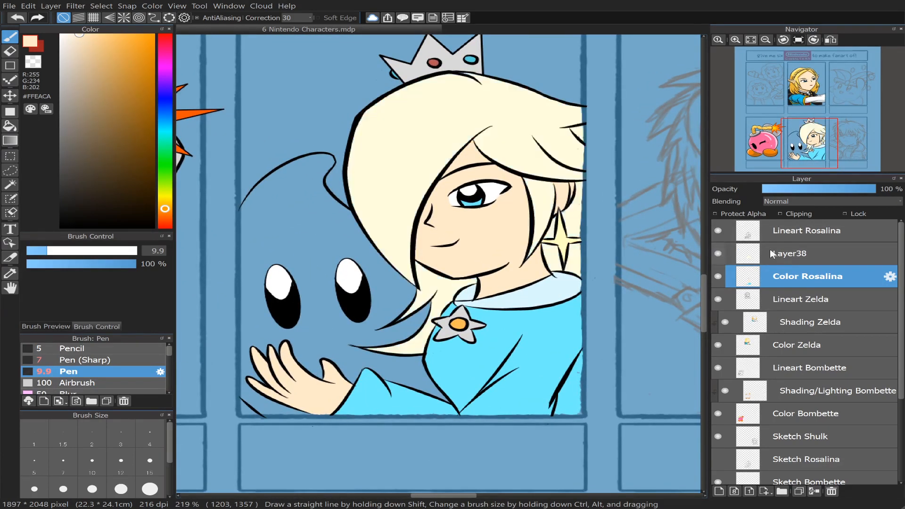
click(727, 256)
click(730, 256)
click(829, 254)
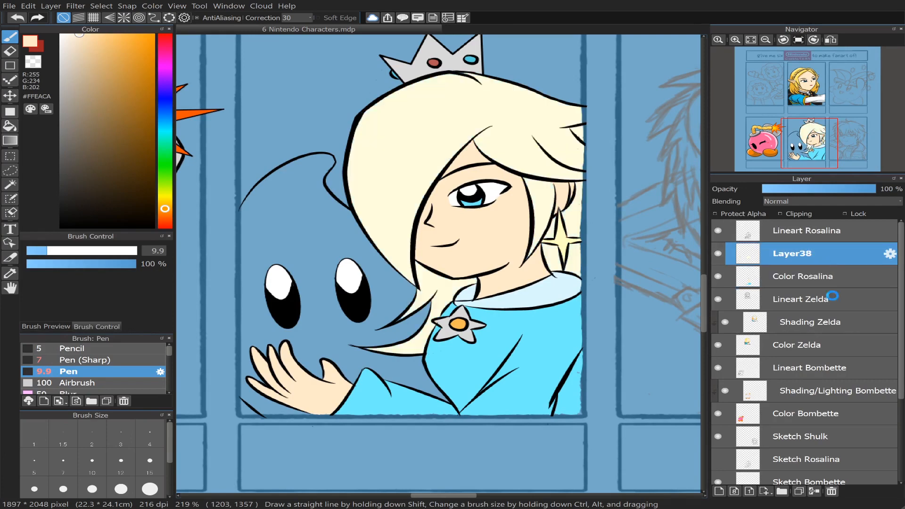
click(816, 492)
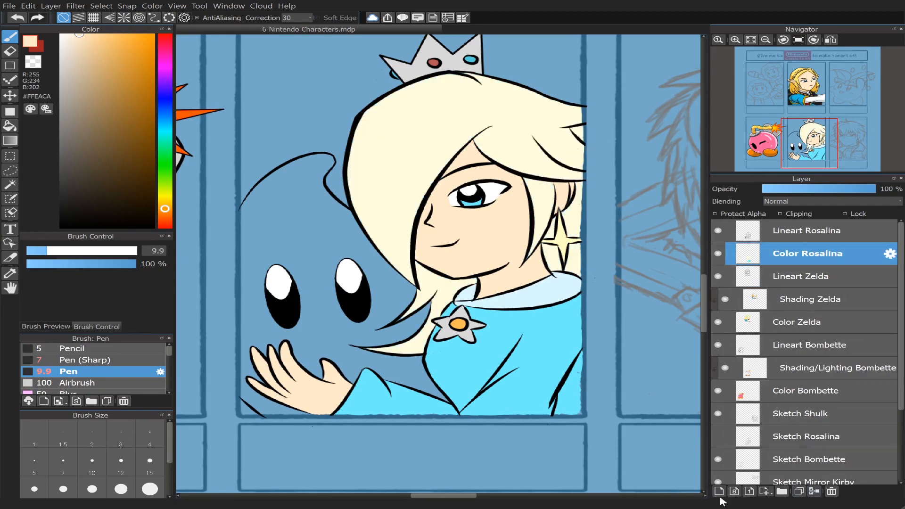
- Add a new layer above Color Rosalina and fill the Luma's body with yellow #FDE438 using the Bucket tool
click(720, 493)
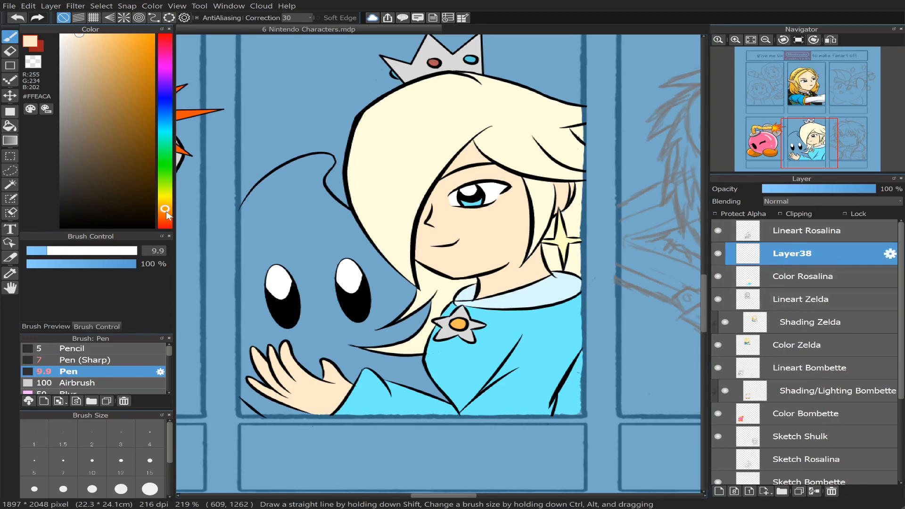
drag(169, 211, 170, 203)
mouse_move(130, 40)
mouse_down()
mouse_move(146, 39)
mouse_move(136, 39)
mouse_up()
click(9, 126)
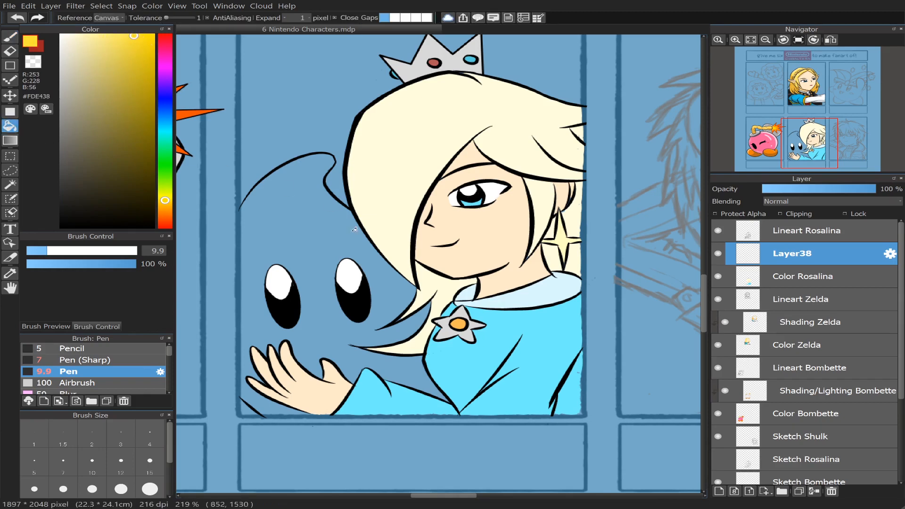
click(348, 218)
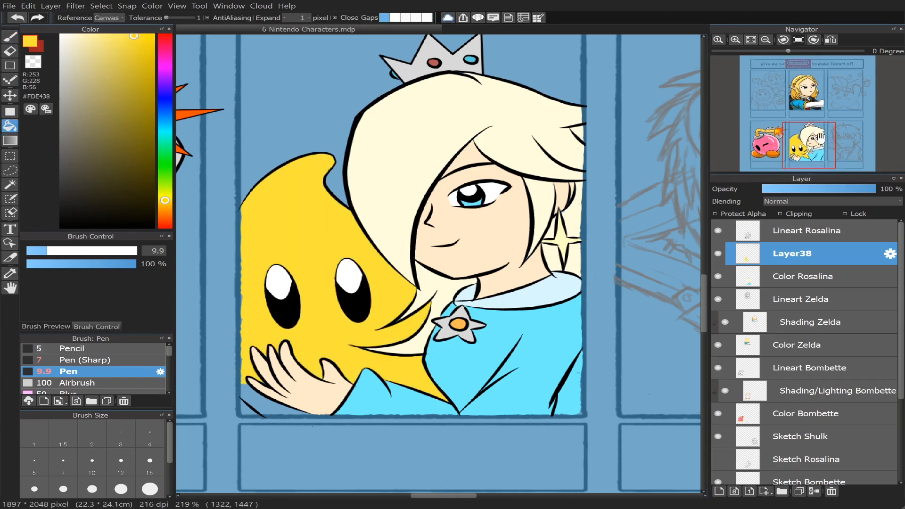
- Fill the Luma areas below Rosalina's hand with the same yellow, painting the remaining gaps along the lower panel border with the Pen
click(736, 40)
drag(514, 245, 623, 189)
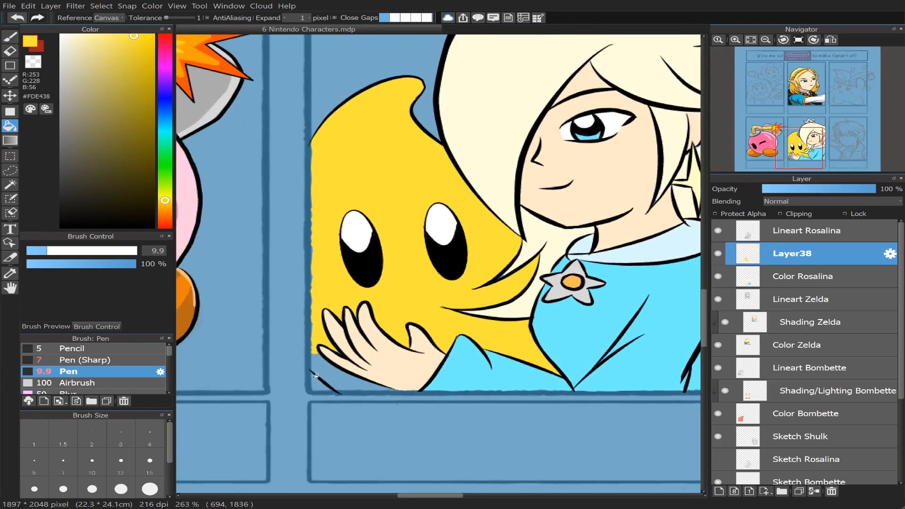
click(348, 380)
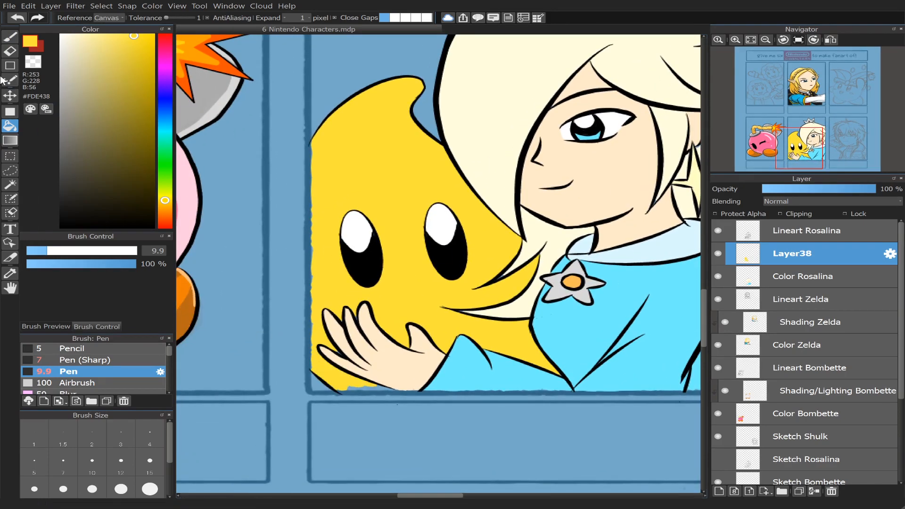
key(b)
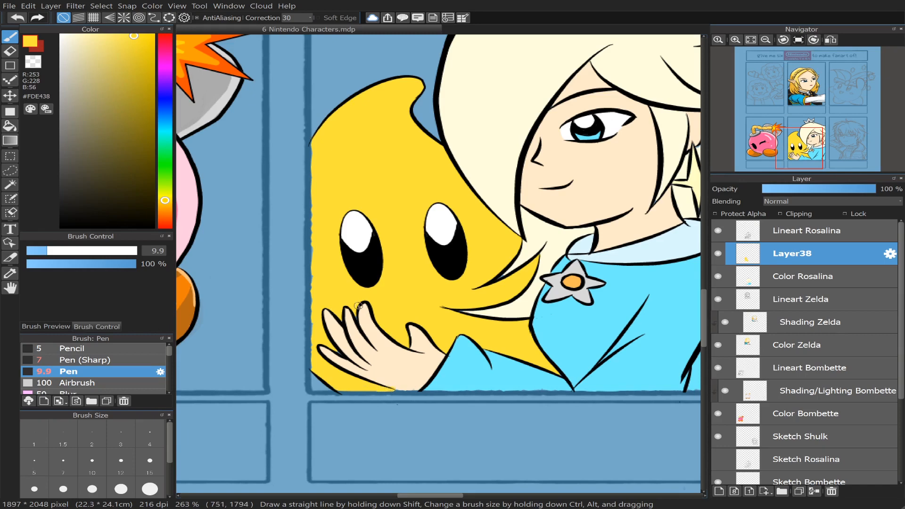
- Select the Color Rosalina layer and sample the pale cream hair colour #FFFDDF
scroll(801, 135, up, 3)
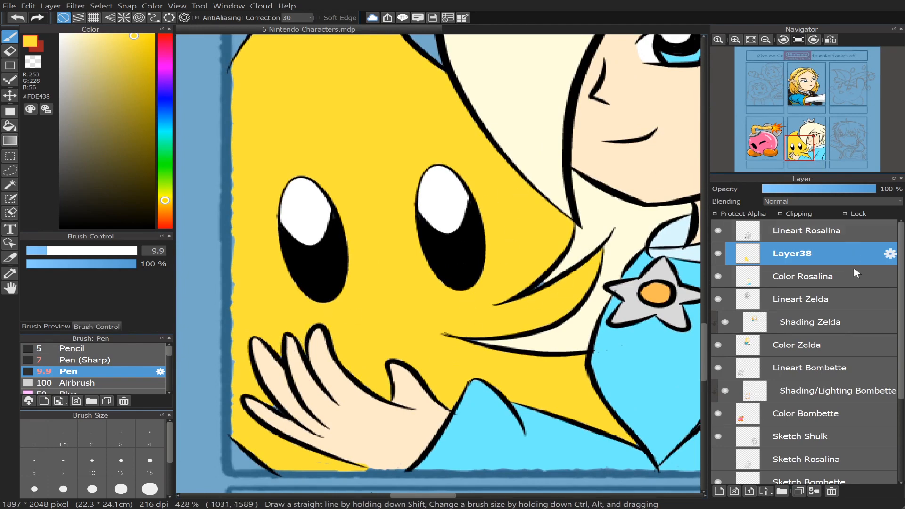
click(834, 282)
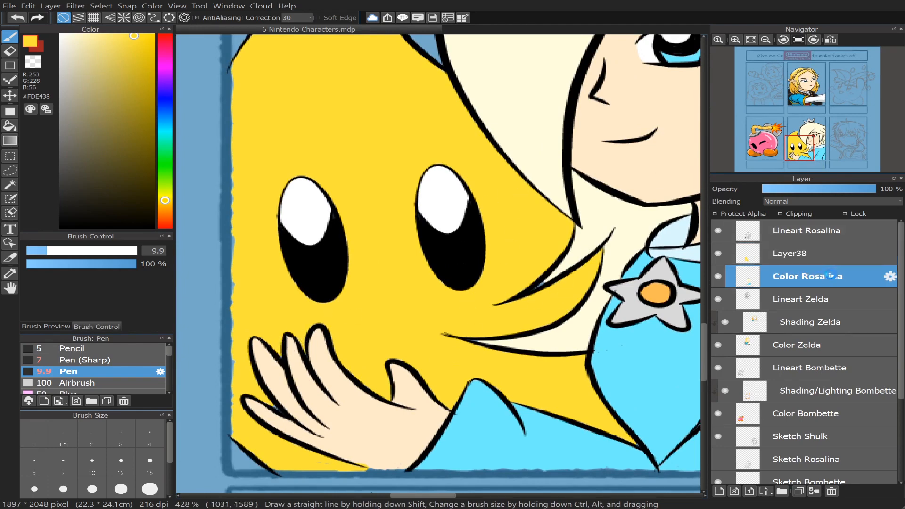
right_click(539, 111)
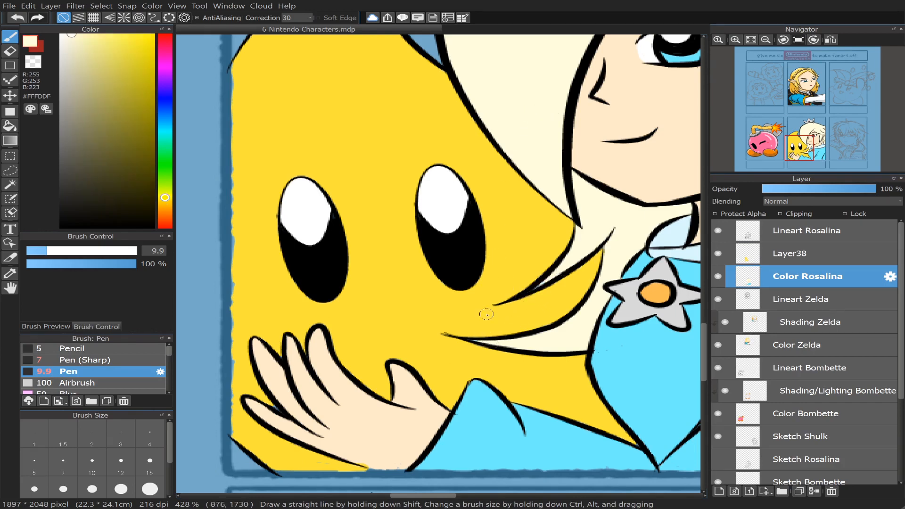
drag(803, 144, 814, 139)
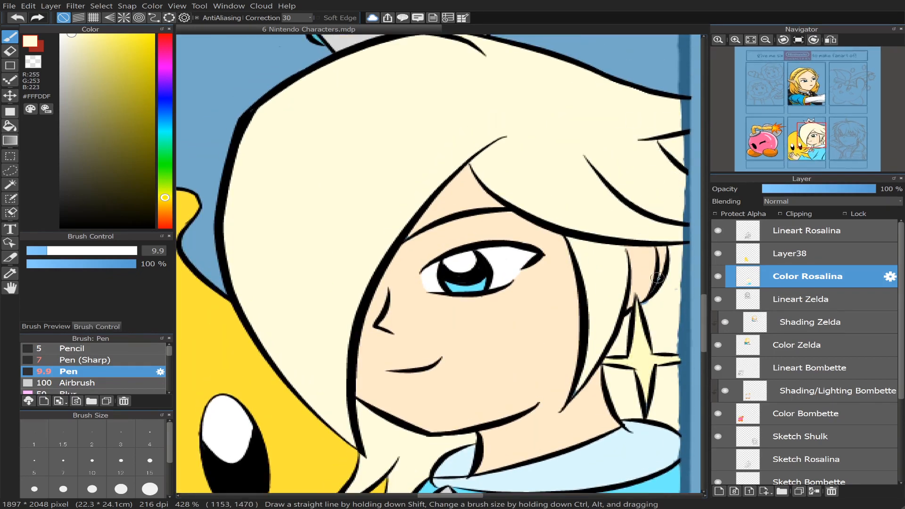
- Check the Luma's yellow layer and merge it down into Color Rosalina
click(820, 250)
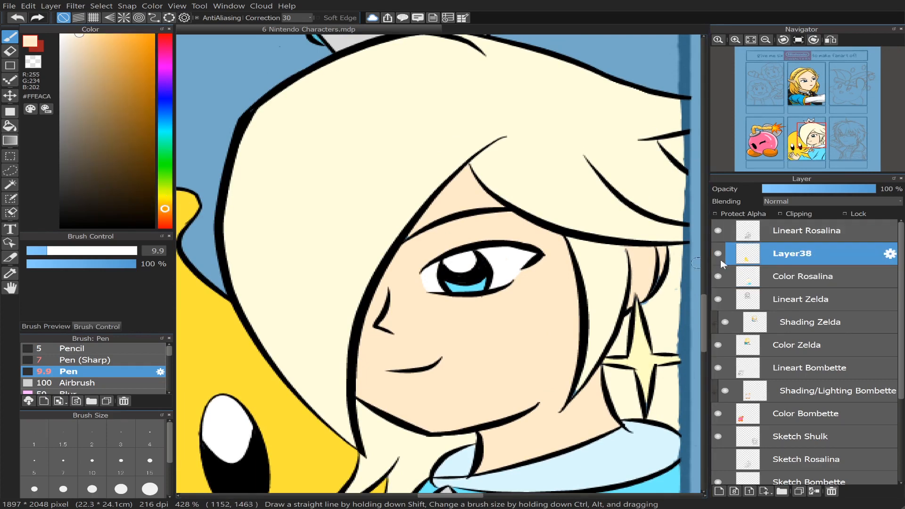
click(720, 254)
click(721, 254)
click(814, 492)
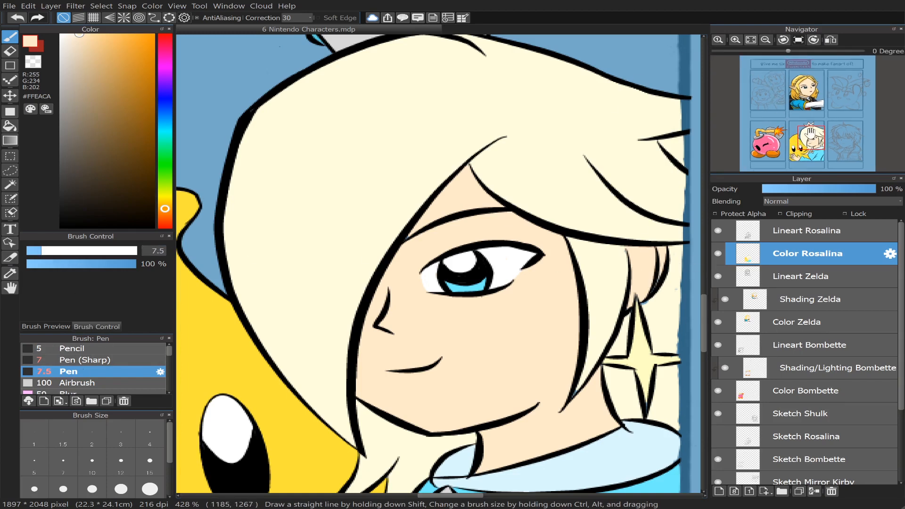
- Add a new layer clipped to Color Rosalina and name it Shading Rosalina
scroll(817, 134, down, 4)
scroll(809, 137, down, 1)
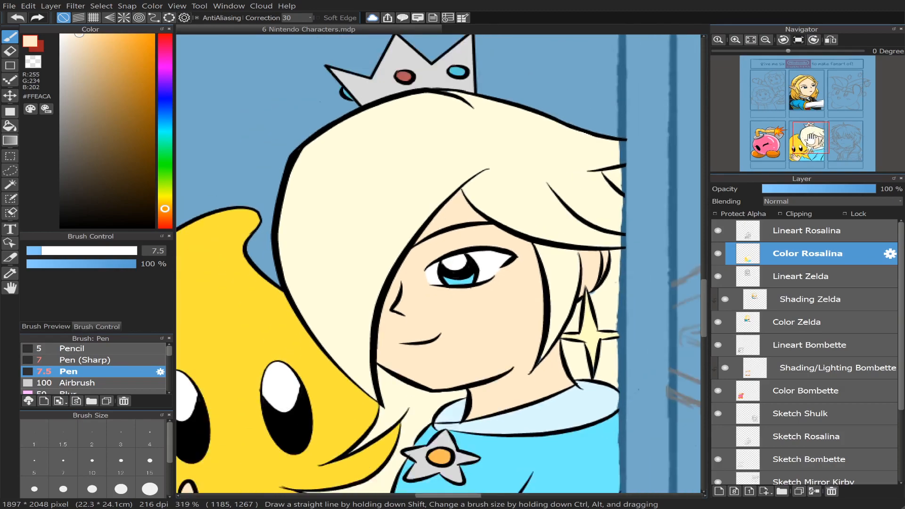
scroll(811, 137, down, 1)
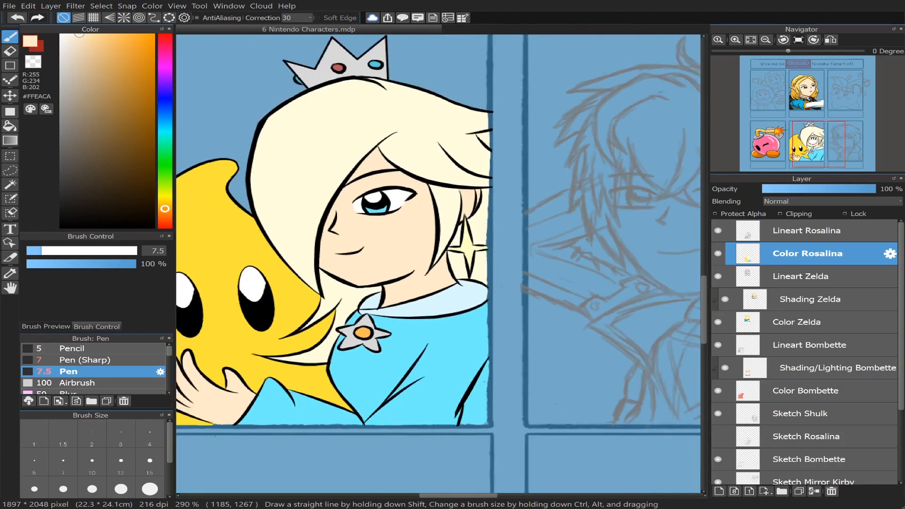
scroll(832, 150, down, 3)
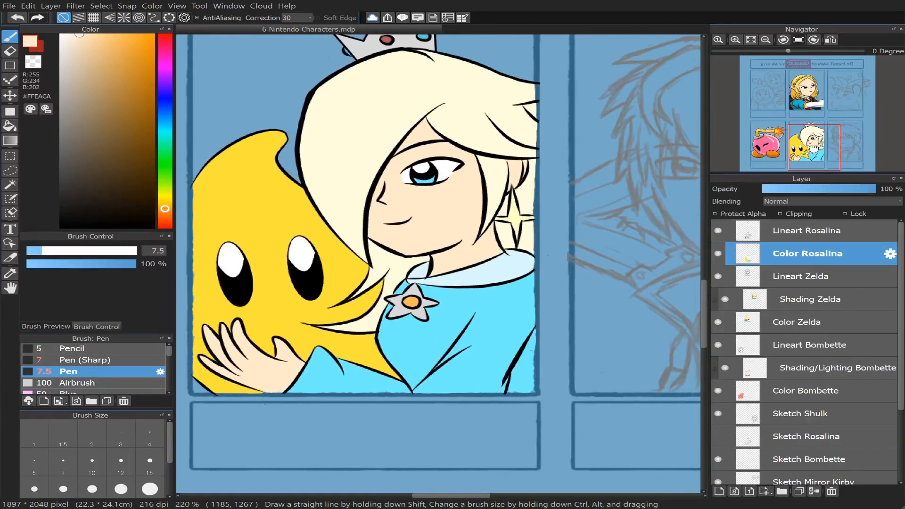
drag(815, 148, 807, 147)
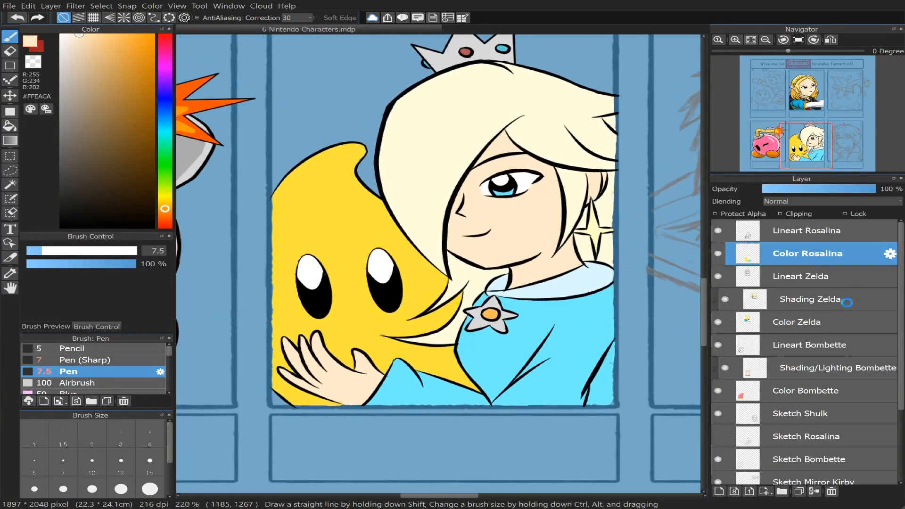
click(719, 492)
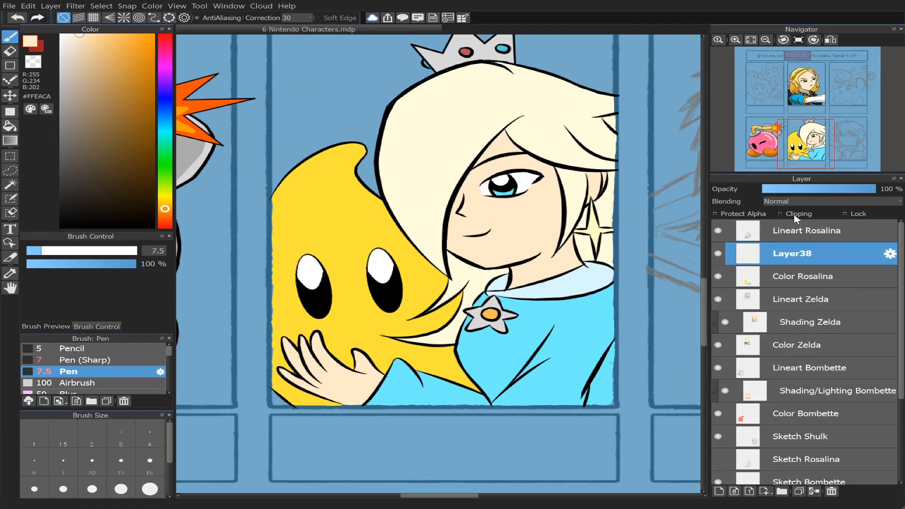
click(781, 214)
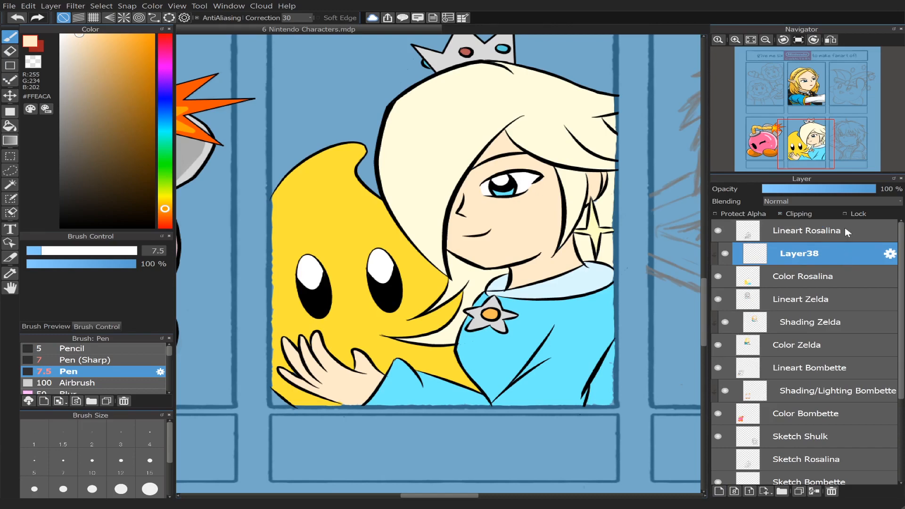
text(Shading Rosalina)
key(Return)
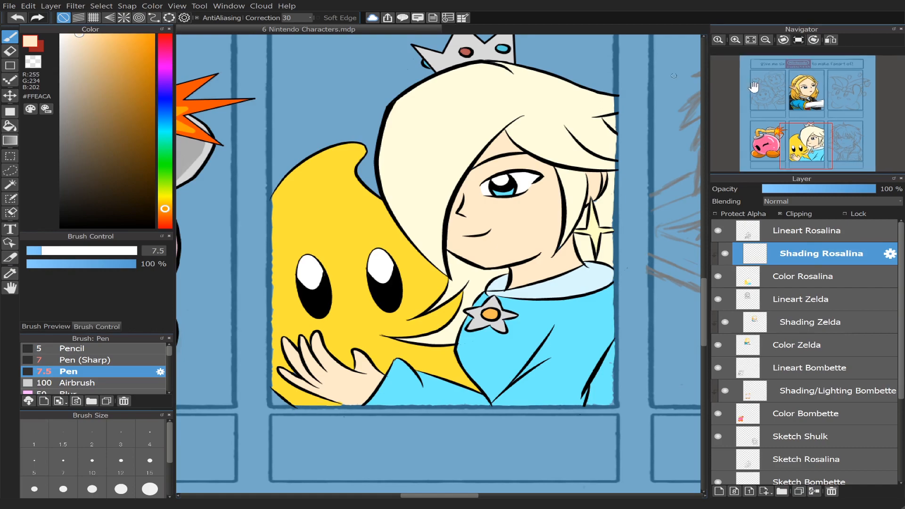
- Paint the hair's shadow down Rosalina's face beside the fringe in tan #F3CE93 with the Pen at size 18
scroll(820, 115, up, 5)
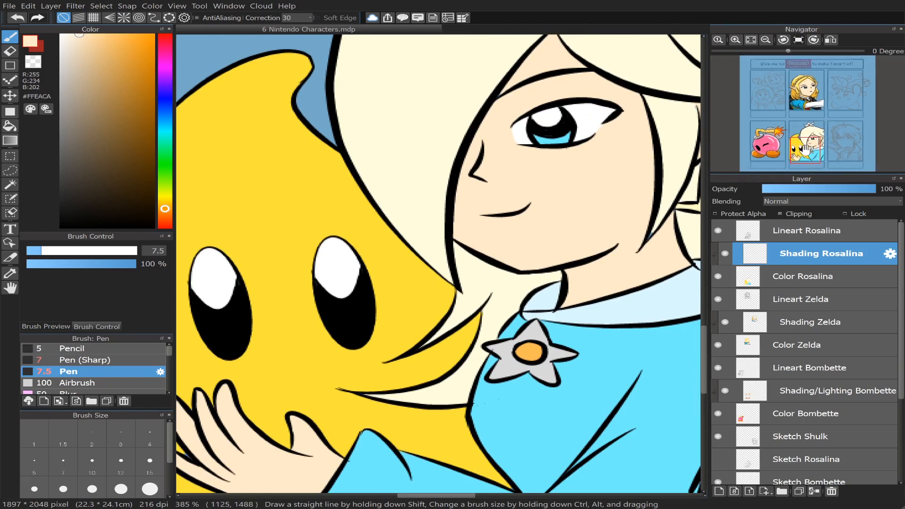
mouse_move(817, 150)
mouse_down()
mouse_move(814, 138)
mouse_move(801, 140)
mouse_move(808, 108)
mouse_move(817, 147)
mouse_move(810, 141)
mouse_up()
alt+click(380, 204)
scroll(814, 145, up, 2)
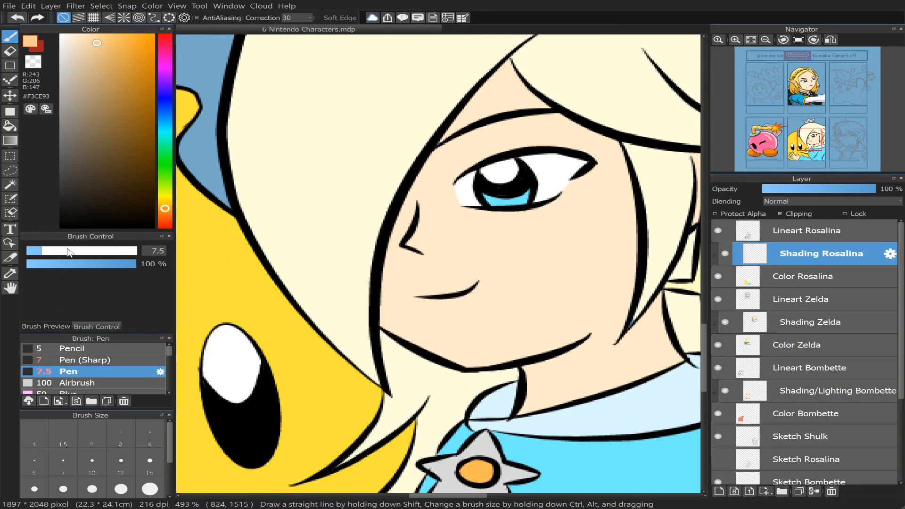
drag(49, 251, 66, 250)
drag(496, 95, 437, 183)
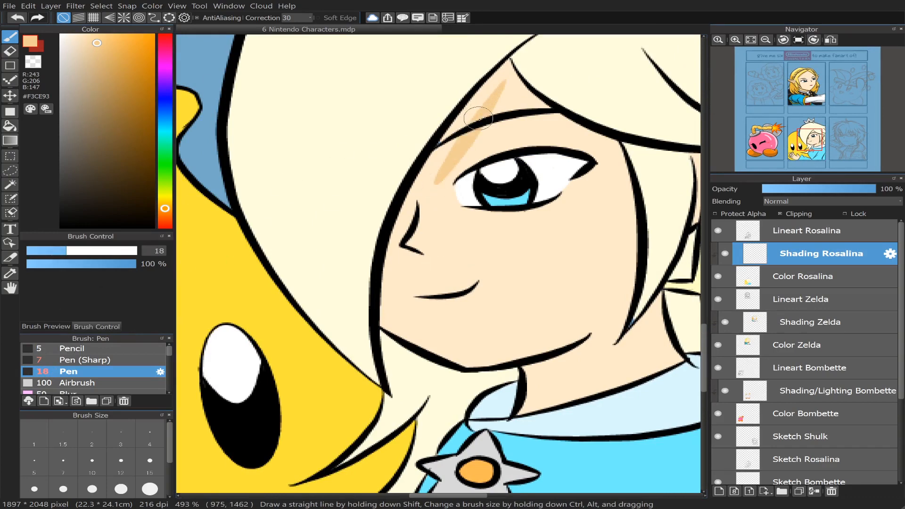
drag(503, 80, 410, 214)
mouse_move(488, 95)
mouse_down()
mouse_move(421, 174)
mouse_move(409, 217)
mouse_move(430, 177)
mouse_move(407, 253)
mouse_up()
drag(411, 217, 392, 290)
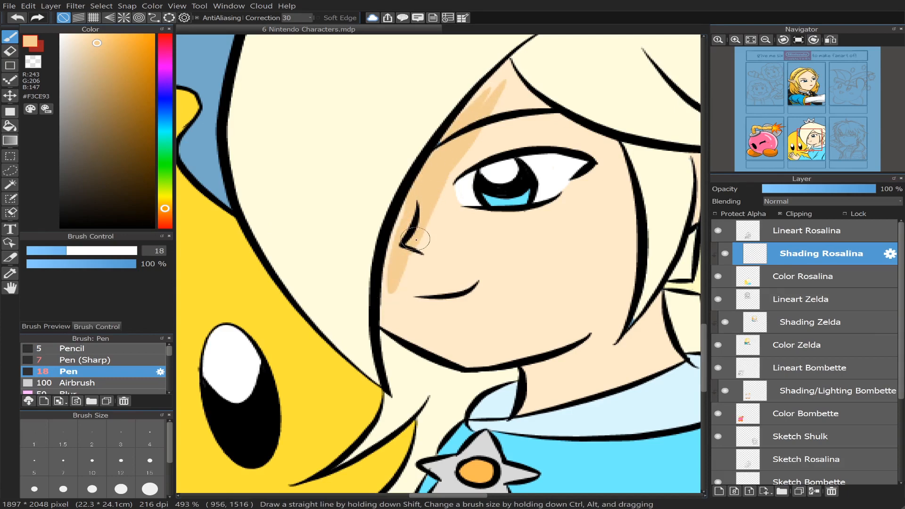
- Extend the #F3CE93 shading down Rosalina's face beside the long fringe, from the nose to the jaw, with the Pen at size 18
drag(414, 194, 393, 273)
drag(399, 231, 391, 278)
mouse_move(387, 234)
mouse_down()
mouse_move(389, 311)
mouse_move(391, 279)
mouse_up()
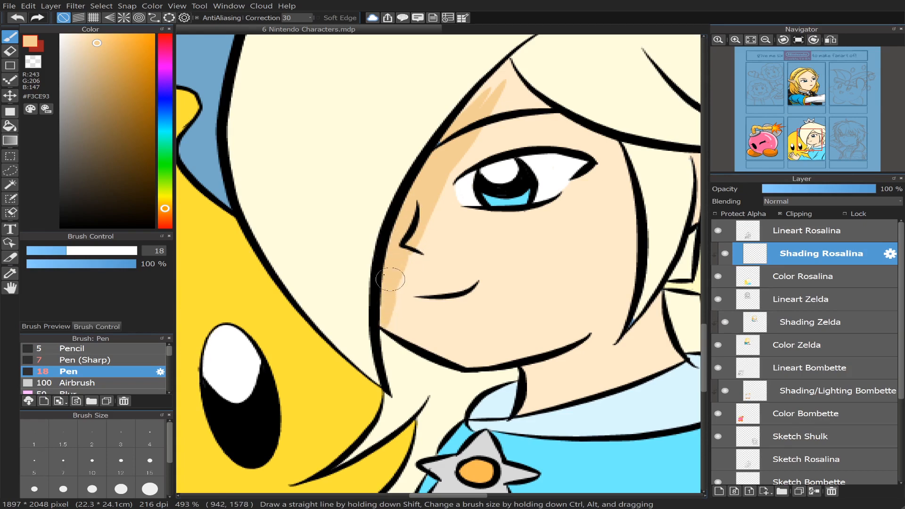
drag(385, 324, 415, 216)
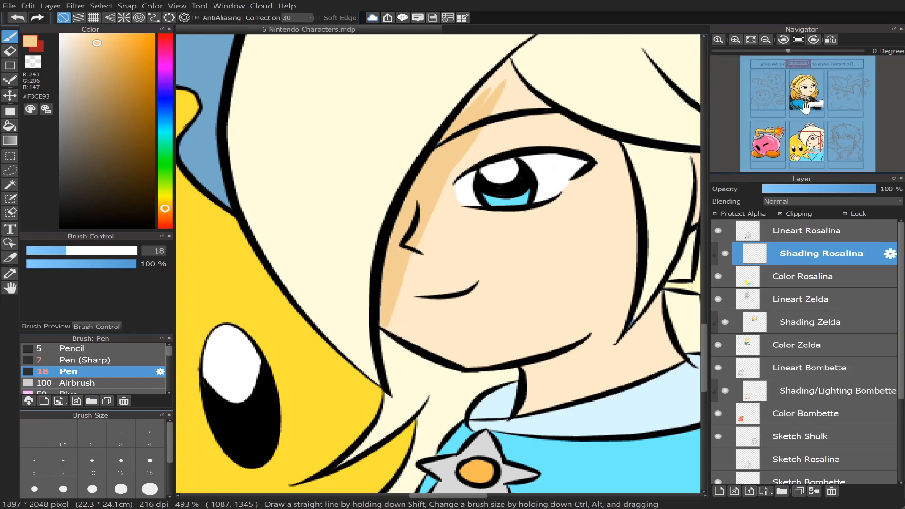
- Shade the forehead up to the hair parting with the Pen at size 13.6 on the Shading Rosalina layer
drag(806, 141, 817, 139)
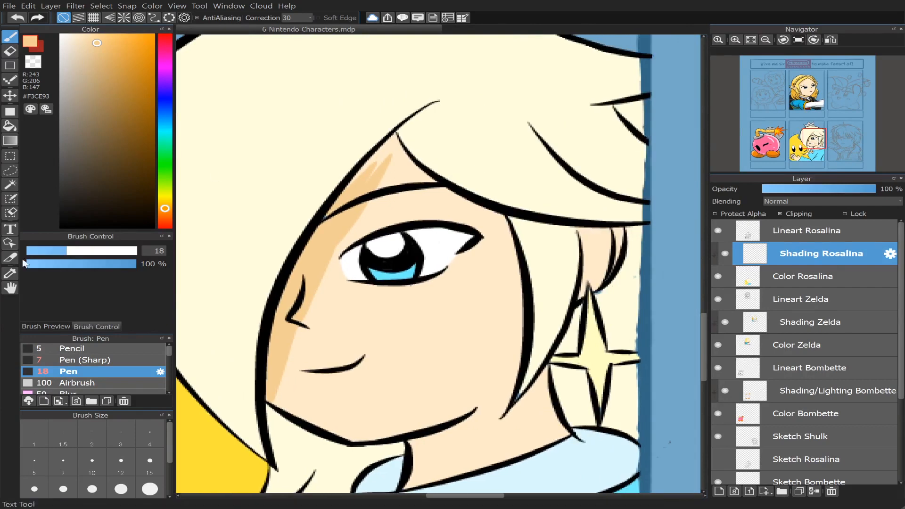
click(56, 253)
mouse_move(364, 179)
mouse_down()
mouse_move(396, 150)
mouse_move(351, 191)
mouse_move(394, 134)
mouse_move(397, 152)
mouse_up()
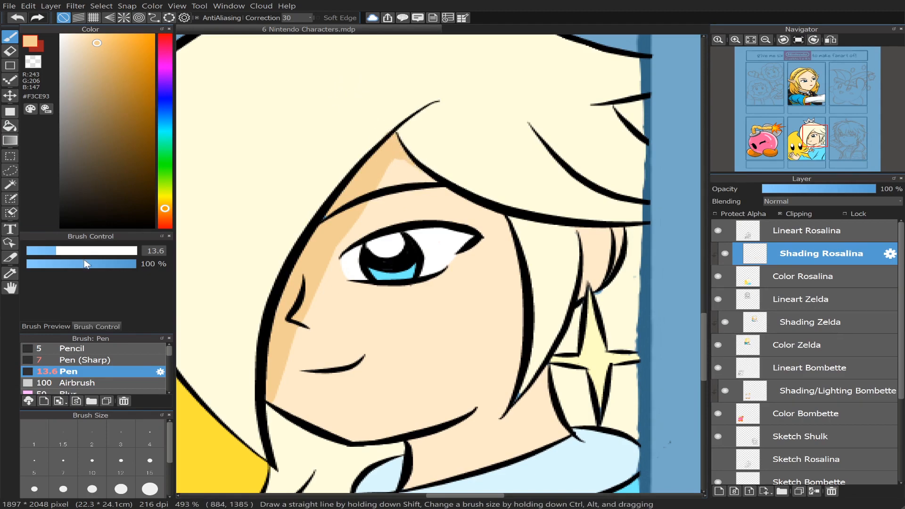
click(77, 253)
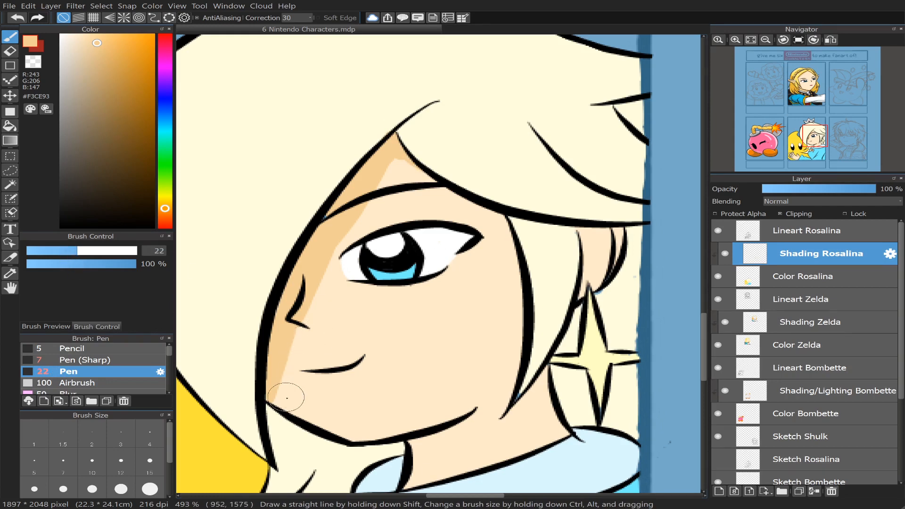
drag(288, 398, 304, 337)
key(ctrl+z)
click(9, 50)
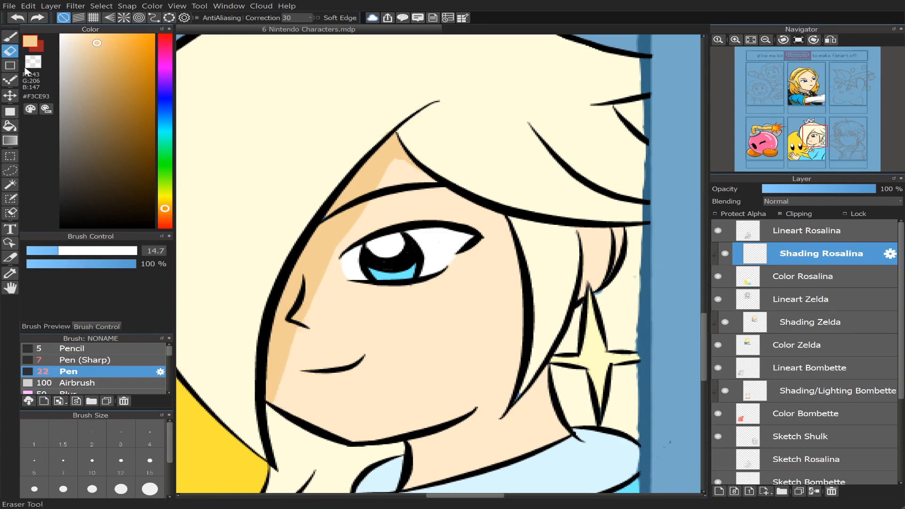
click(88, 250)
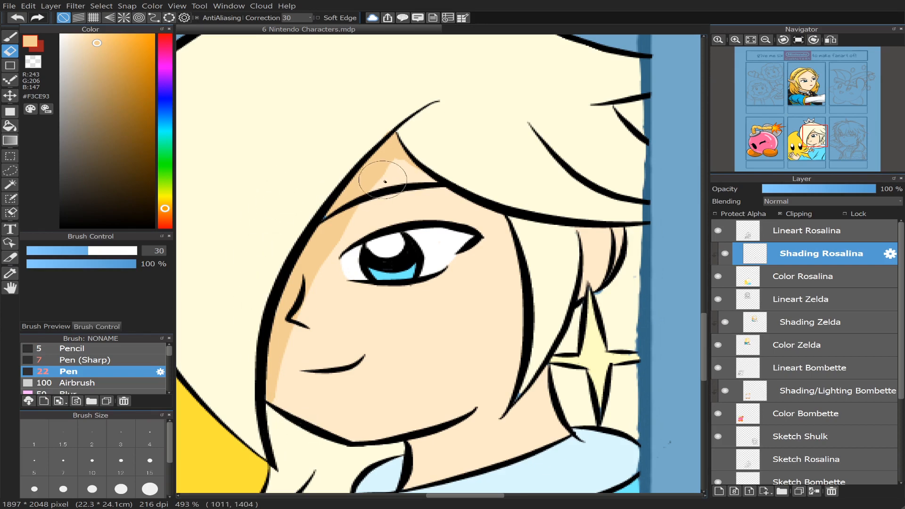
drag(400, 165, 376, 200)
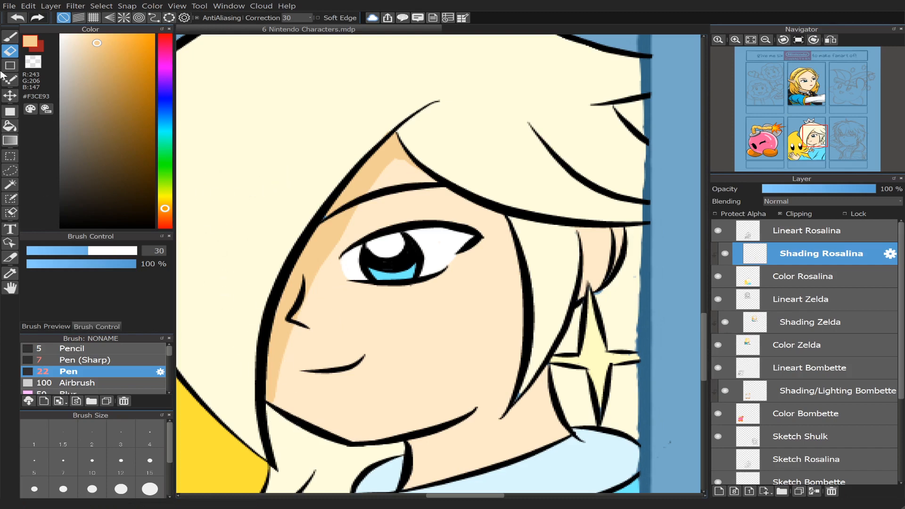
- Shade the forehead along the underside of the fringe with the Pen, reducing its size from 19 to 12.4
click(10, 36)
click(69, 253)
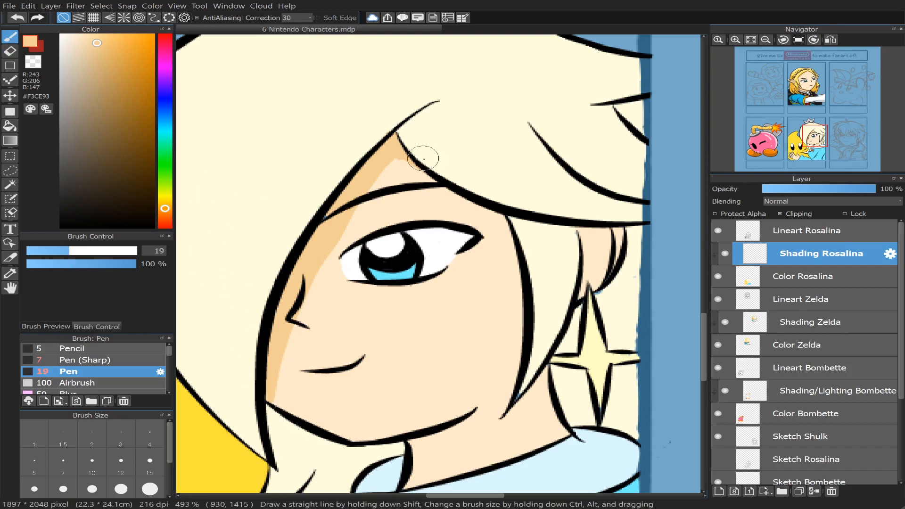
click(54, 251)
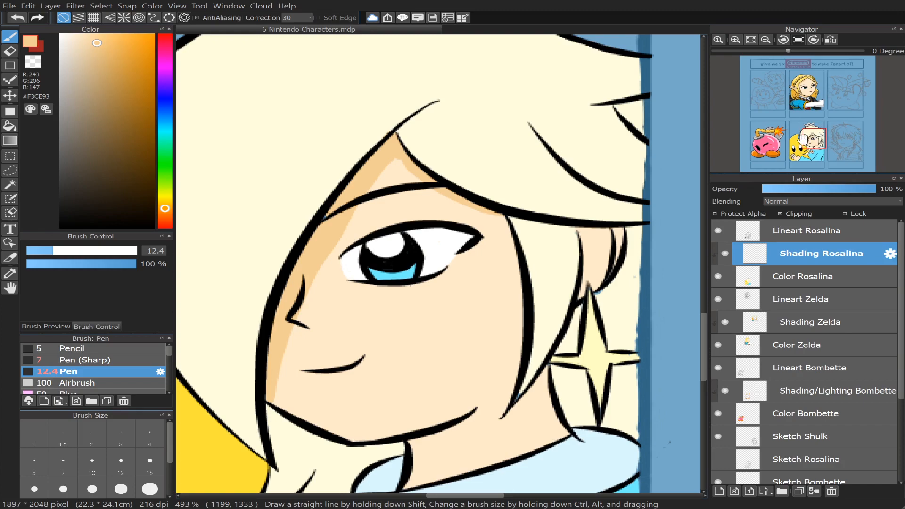
- Draw the neck shadow's curved edge from the jaw's end down to the collar with the Pen at size 9.2
drag(814, 141, 816, 145)
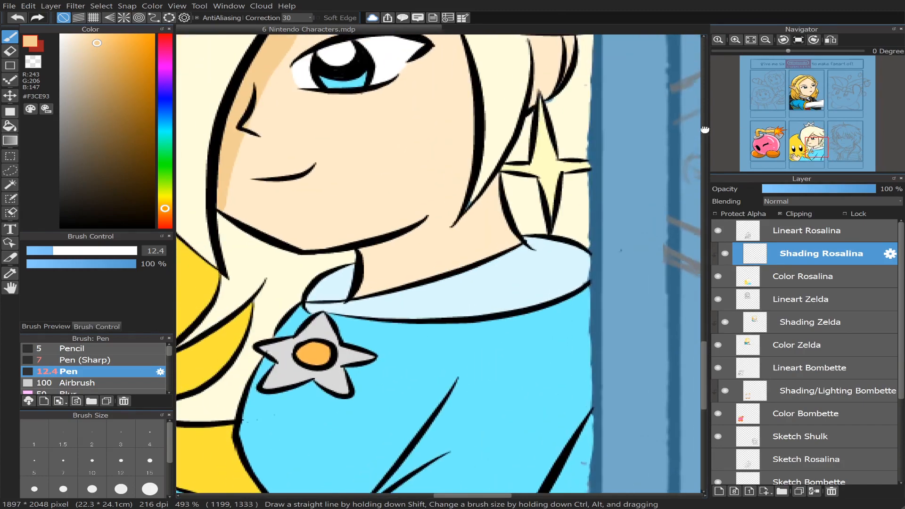
drag(426, 222, 369, 303)
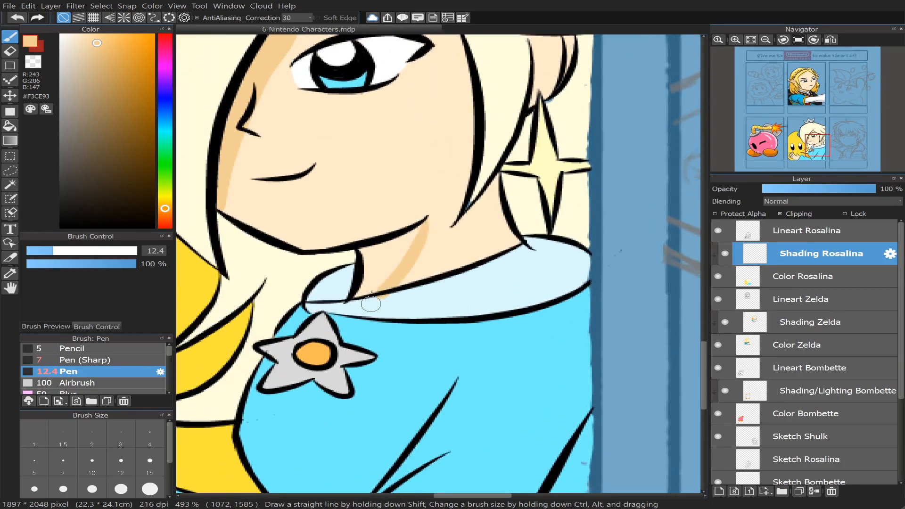
key(ctrl+z)
click(45, 252)
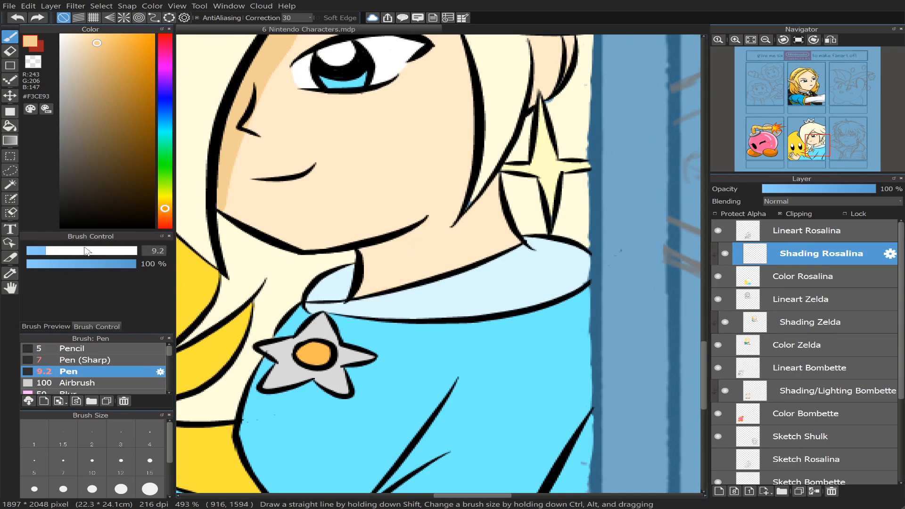
mouse_move(422, 228)
mouse_down()
mouse_move(414, 262)
mouse_move(384, 300)
mouse_up()
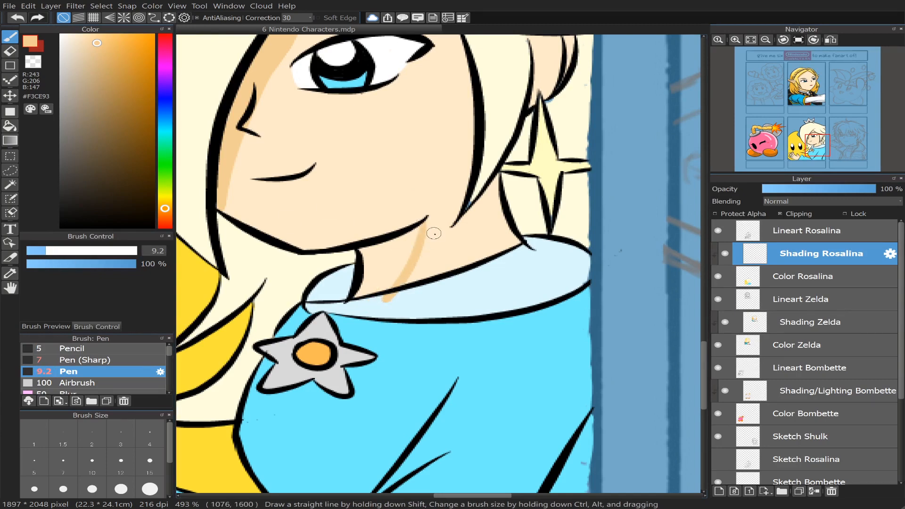
key(ctrl+z)
drag(427, 221, 381, 304)
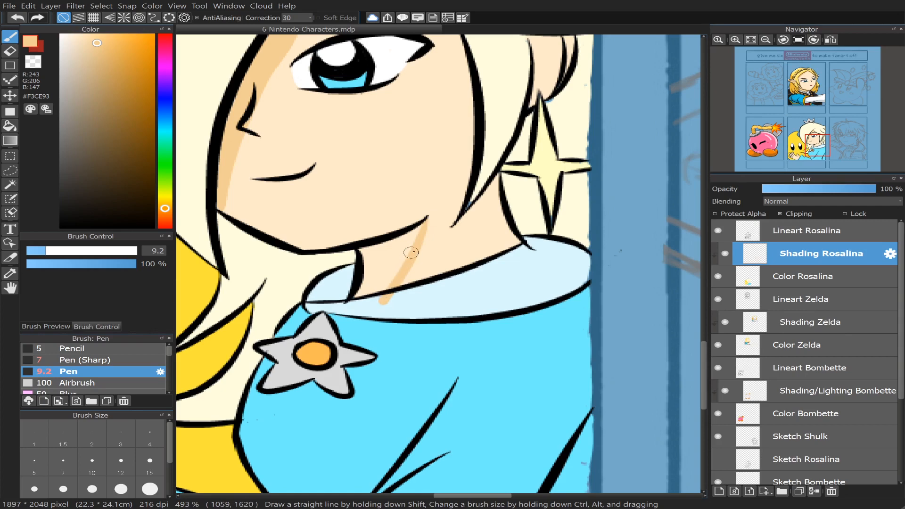
- Fill the enclosed neck area under the chin with the shadow colour and erase the excess on the collar
click(10, 126)
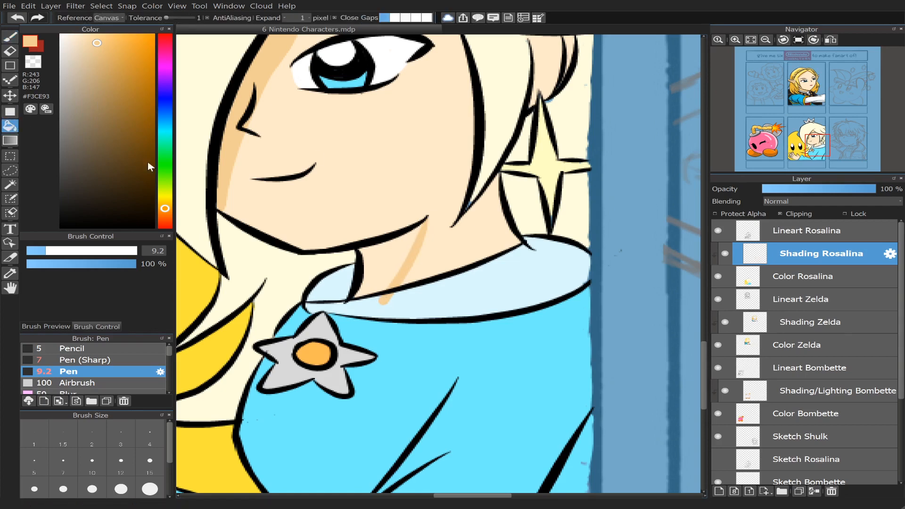
click(393, 262)
click(9, 50)
mouse_move(405, 304)
mouse_down()
mouse_move(376, 303)
mouse_move(398, 293)
mouse_up()
drag(88, 251, 48, 251)
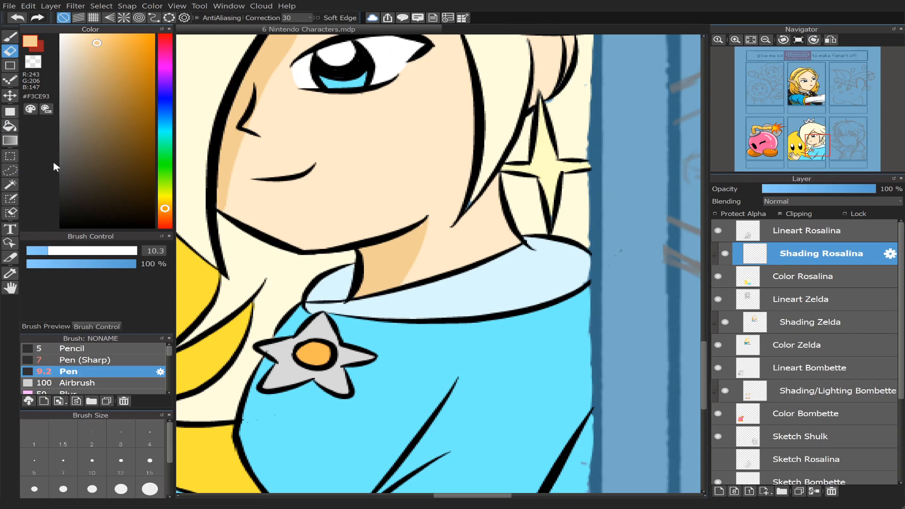
- Shade the back of the neck beside the hair strand and along the neckline with the Pen at size 6.5
key(b)
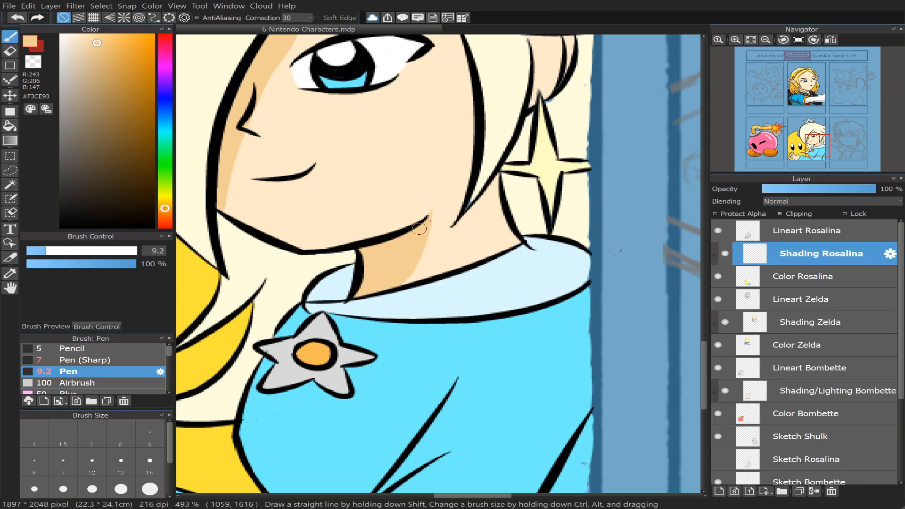
mouse_move(818, 149)
mouse_down()
mouse_move(823, 138)
mouse_move(828, 146)
mouse_up()
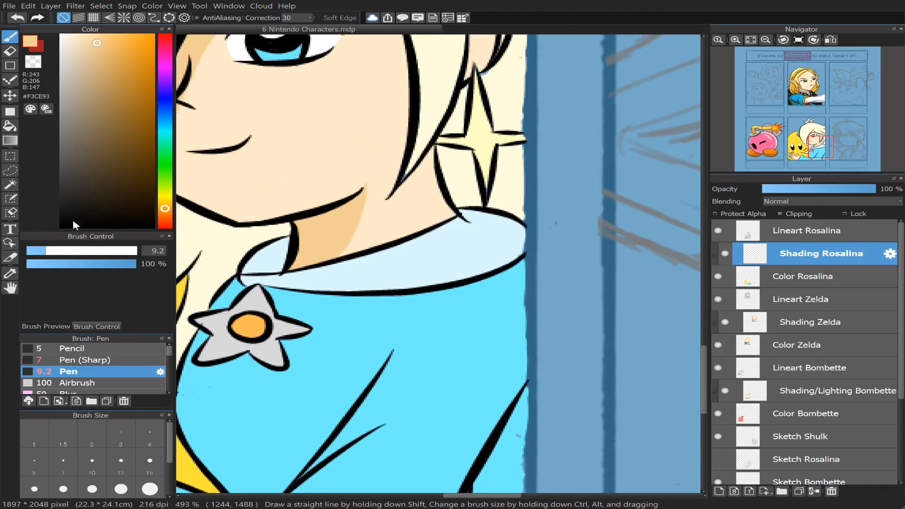
click(40, 251)
drag(408, 195, 423, 169)
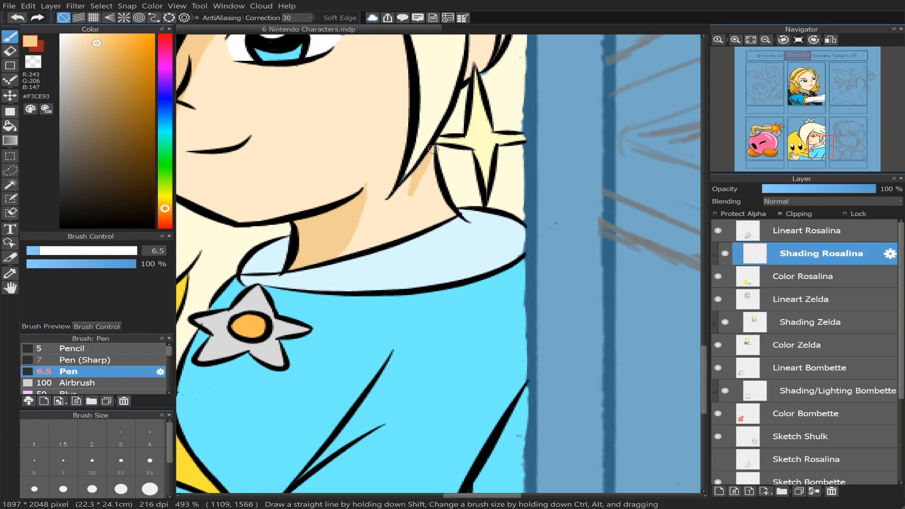
mouse_move(433, 150)
mouse_down()
mouse_move(449, 165)
mouse_move(429, 157)
mouse_move(436, 202)
mouse_move(456, 221)
mouse_up()
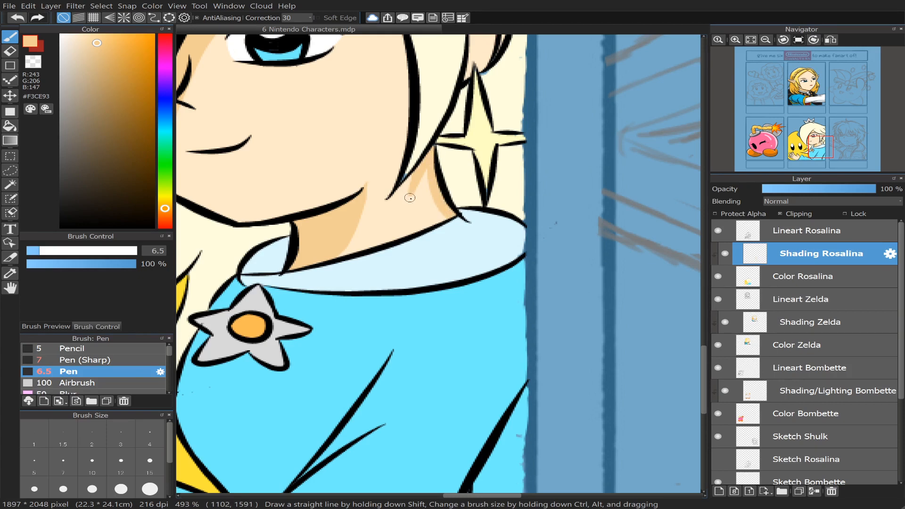
key(ctrl+z)
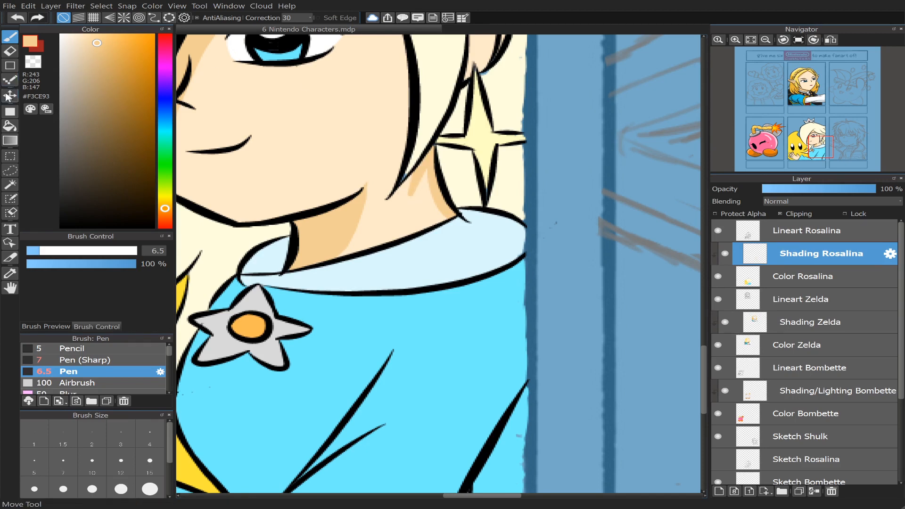
- Draw a curved shadow along the collar joining the chin shadow to the back-of-neck shadow with the Pen at size 6.5
click(10, 51)
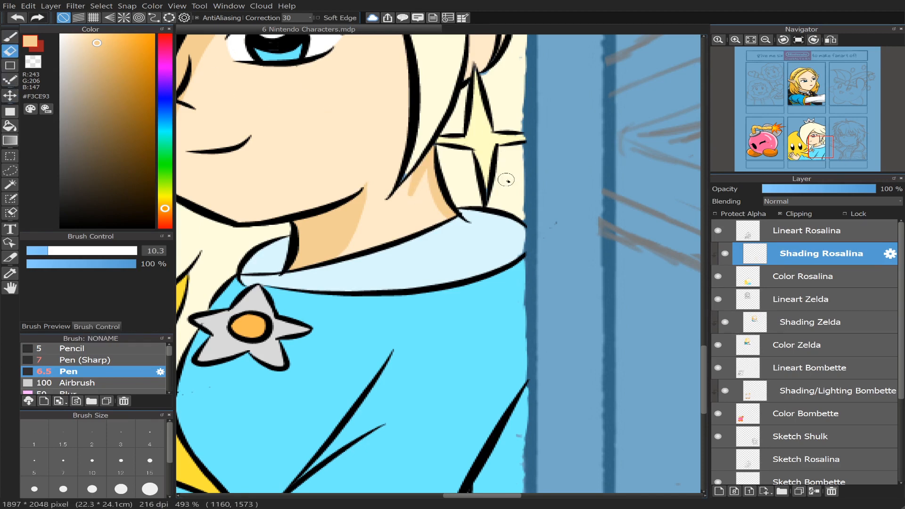
drag(817, 150, 818, 144)
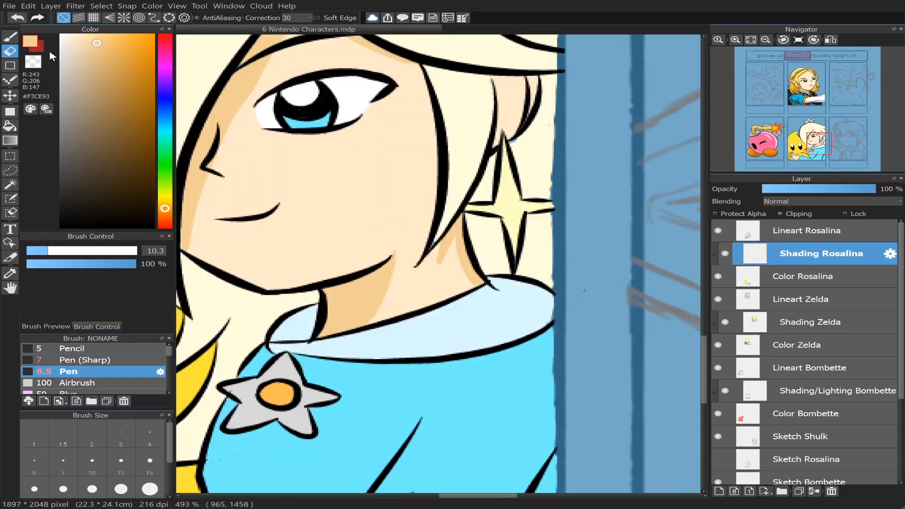
key(b)
drag(382, 299, 443, 300)
key(ctrl+z)
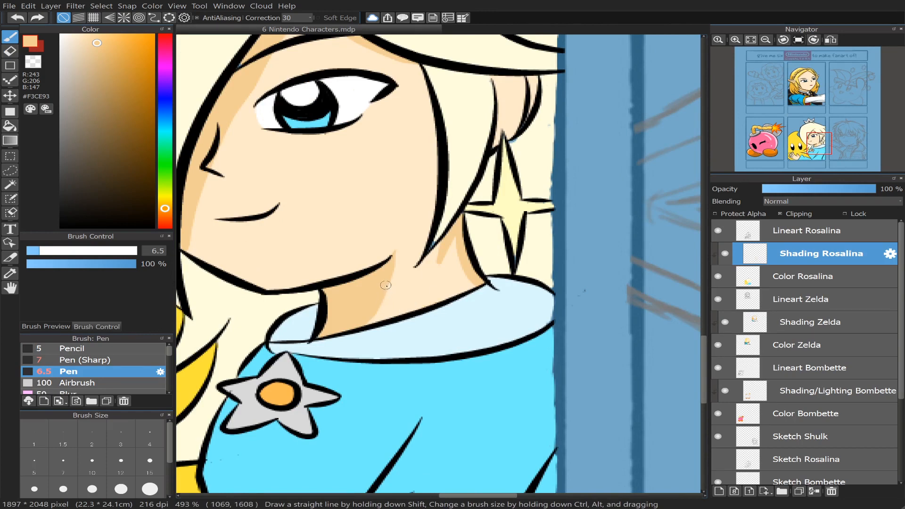
mouse_move(386, 285)
mouse_down()
mouse_move(400, 306)
mouse_move(467, 279)
mouse_up()
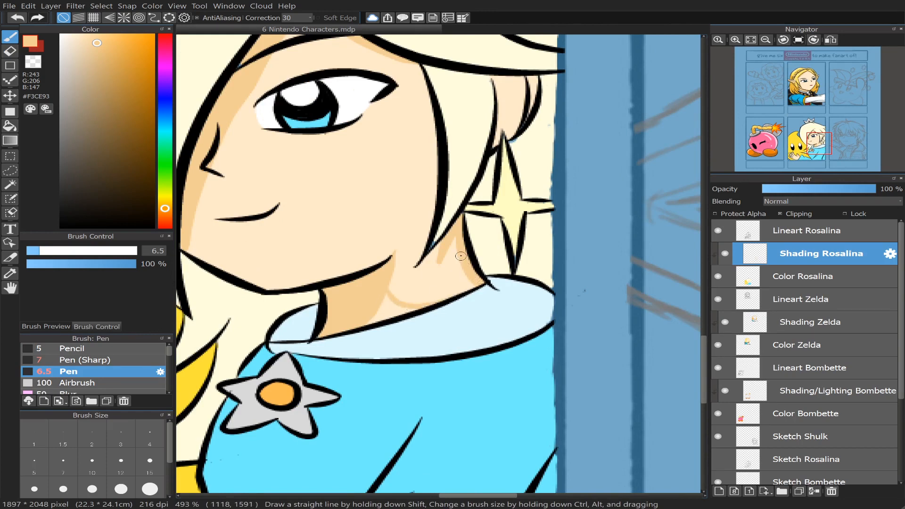
mouse_move(455, 238)
mouse_down()
mouse_move(458, 264)
mouse_move(441, 297)
mouse_move(454, 284)
mouse_move(451, 291)
mouse_move(426, 304)
mouse_move(455, 291)
mouse_move(436, 301)
mouse_move(460, 285)
mouse_move(446, 296)
mouse_move(463, 265)
mouse_up()
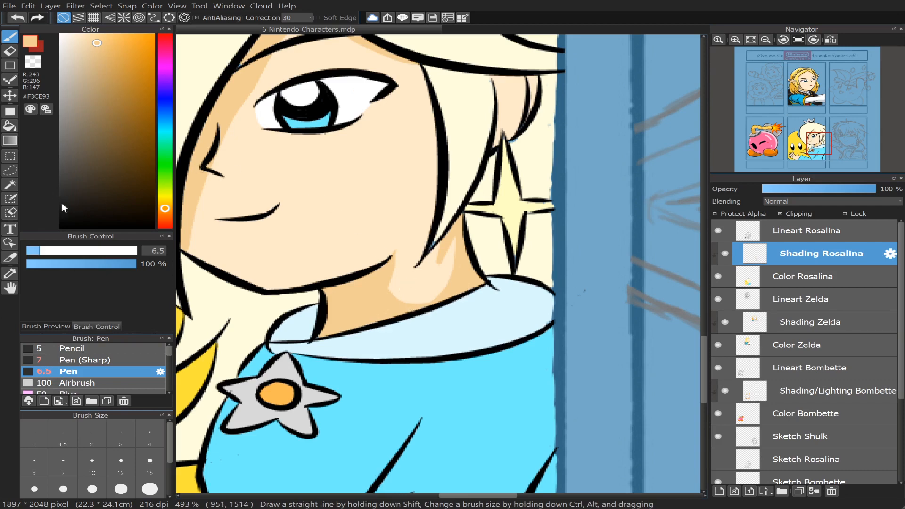
- Cover the remaining light patch in the middle of the neck with the shadow colour using the Pen at size 12.4
click(52, 251)
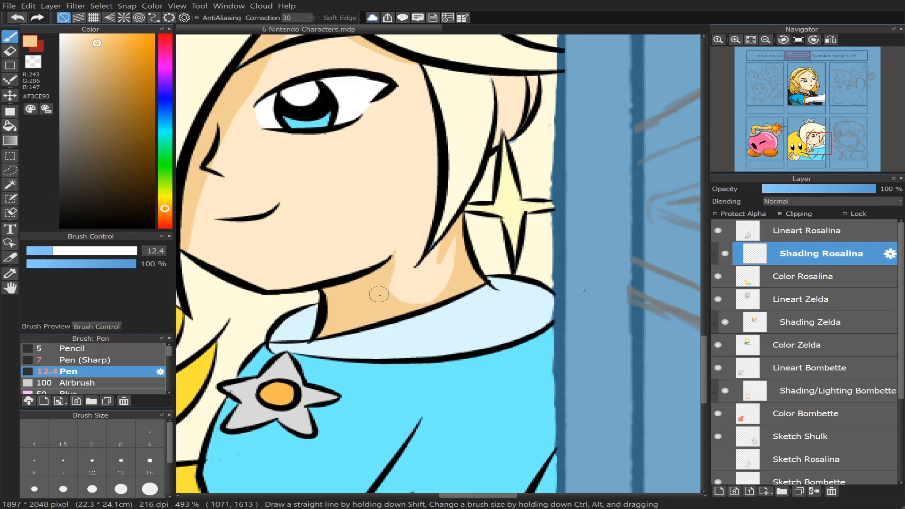
mouse_move(380, 292)
mouse_down()
mouse_move(400, 301)
mouse_move(427, 294)
mouse_move(455, 234)
mouse_move(450, 267)
mouse_move(410, 302)
mouse_move(436, 295)
mouse_move(451, 275)
mouse_move(440, 248)
mouse_move(428, 278)
mouse_move(391, 297)
mouse_move(440, 244)
mouse_move(412, 286)
mouse_move(403, 275)
mouse_move(436, 266)
mouse_move(430, 285)
mouse_move(397, 308)
mouse_move(435, 285)
mouse_move(386, 305)
mouse_move(432, 278)
mouse_up()
drag(432, 279, 357, 304)
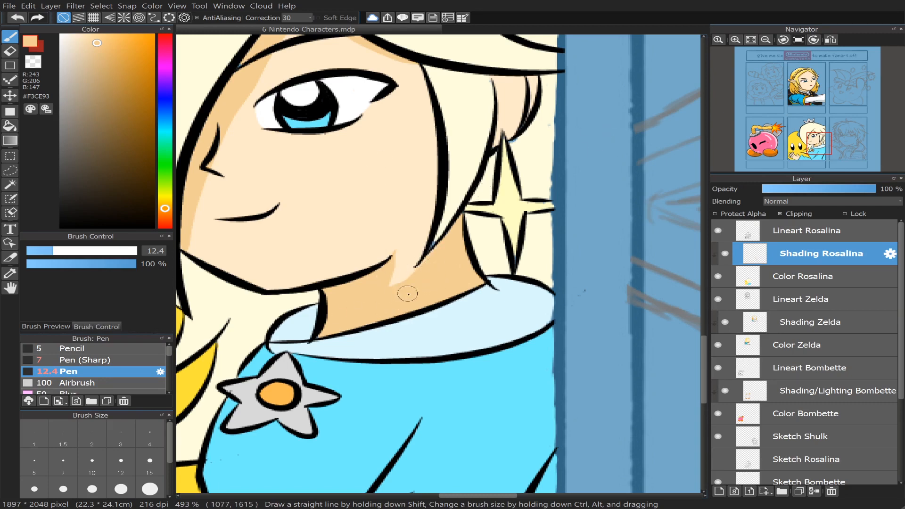
- Shade the corner of the jaw between the hair strand and the jawline with a diagonal Pen stroke at size 12.4
mouse_move(408, 293)
mouse_down()
mouse_move(424, 270)
mouse_move(376, 290)
mouse_move(417, 268)
mouse_move(418, 245)
mouse_move(403, 265)
mouse_move(370, 275)
mouse_move(419, 246)
mouse_move(415, 263)
mouse_move(423, 247)
mouse_move(412, 265)
mouse_move(423, 244)
mouse_move(387, 265)
mouse_move(421, 239)
mouse_move(387, 196)
mouse_move(375, 117)
mouse_move(372, 252)
mouse_move(422, 239)
mouse_move(429, 222)
mouse_move(408, 244)
mouse_move(356, 262)
mouse_up()
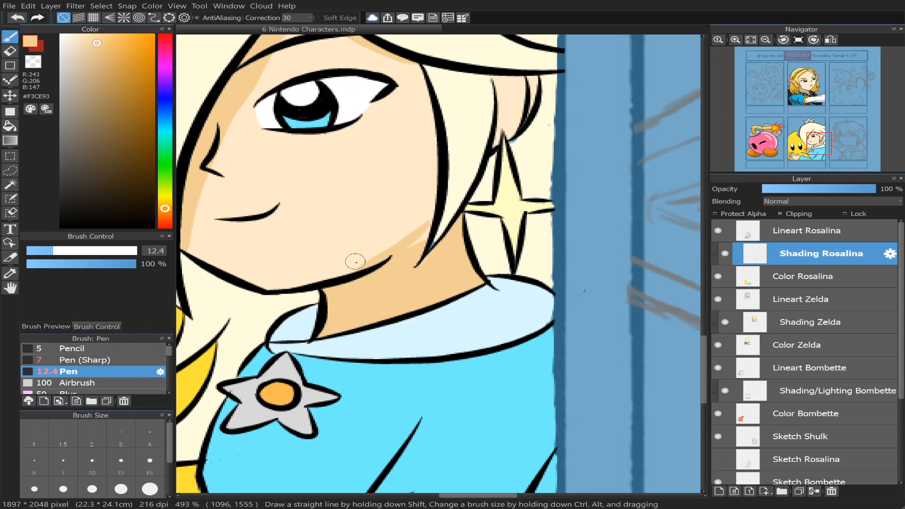
key(ctrl+z)
drag(430, 229, 384, 268)
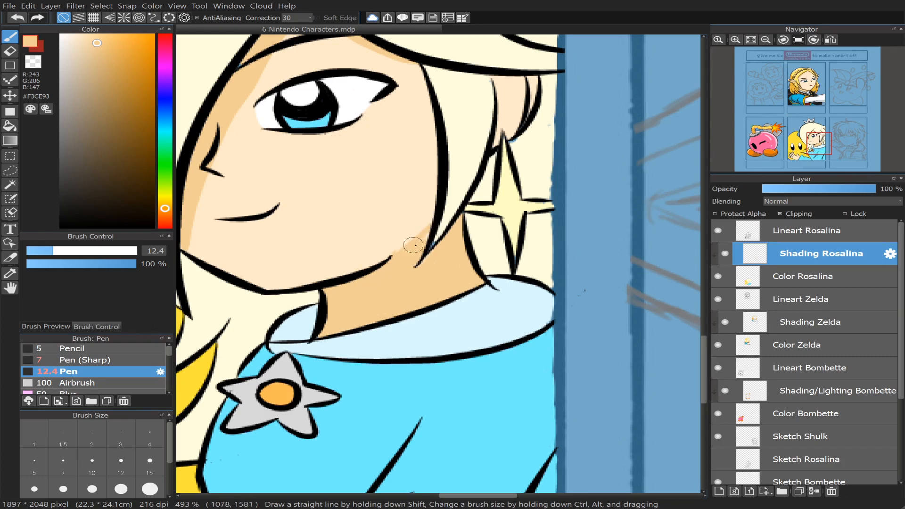
key(ctrl+z)
drag(431, 218, 372, 270)
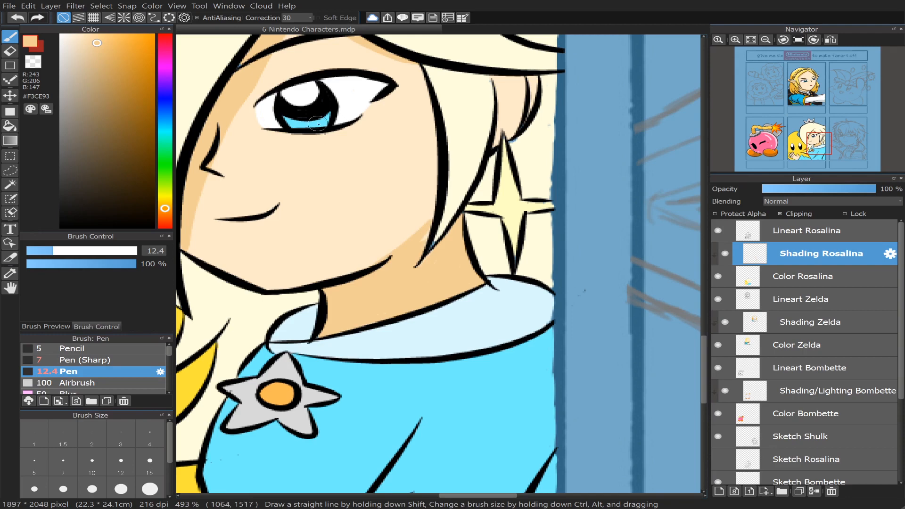
click(9, 50)
click(41, 251)
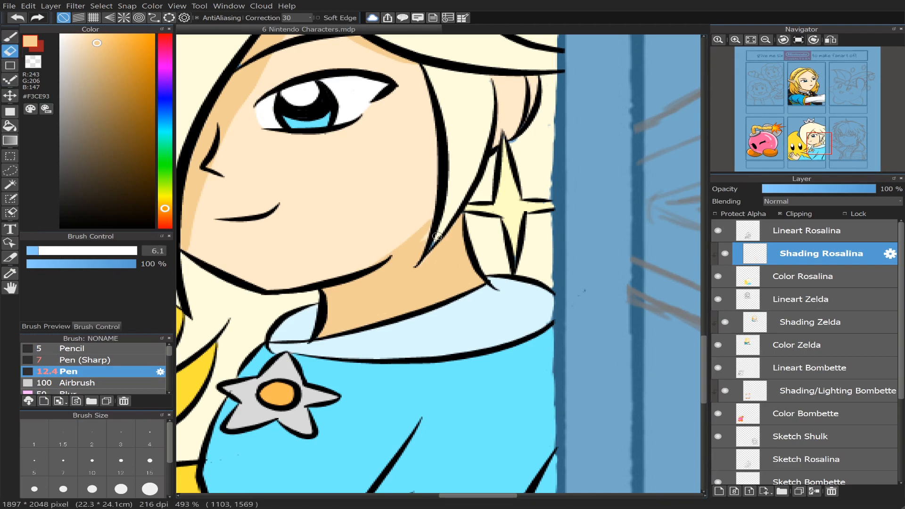
drag(418, 249, 432, 224)
key(ctrl+z)
- Refine the jaw shading beside the hair strand with the Pen at size 6.3 and switch to the Color Rosalina layer
click(9, 36)
click(40, 252)
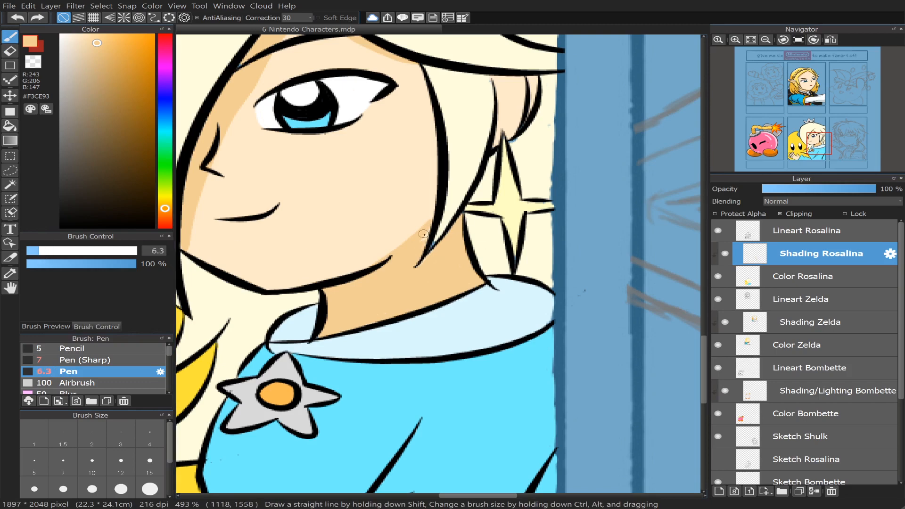
drag(433, 215, 414, 257)
click(808, 278)
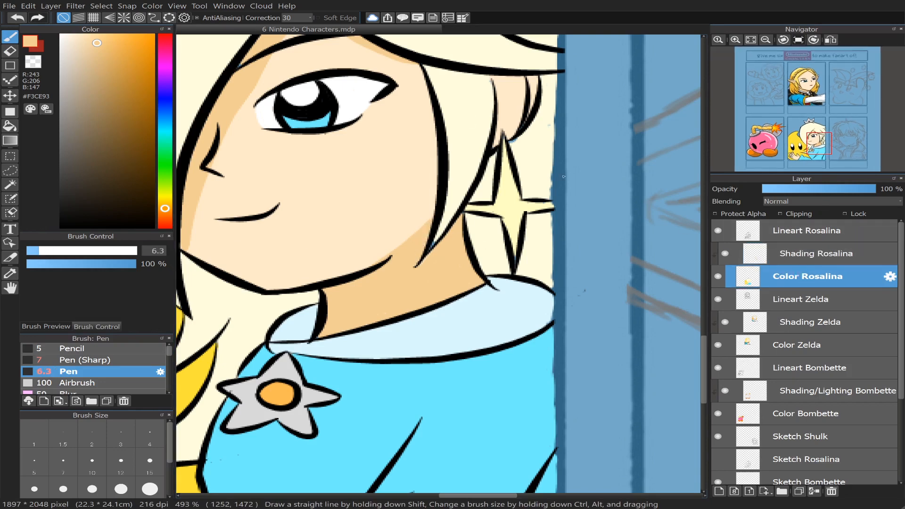
- Return to the Shading Rosalina layer, sample the skin shadow colour #F3CE93, and shade the top edge of the ear with the Pen at size 6.3
alt+click(482, 138)
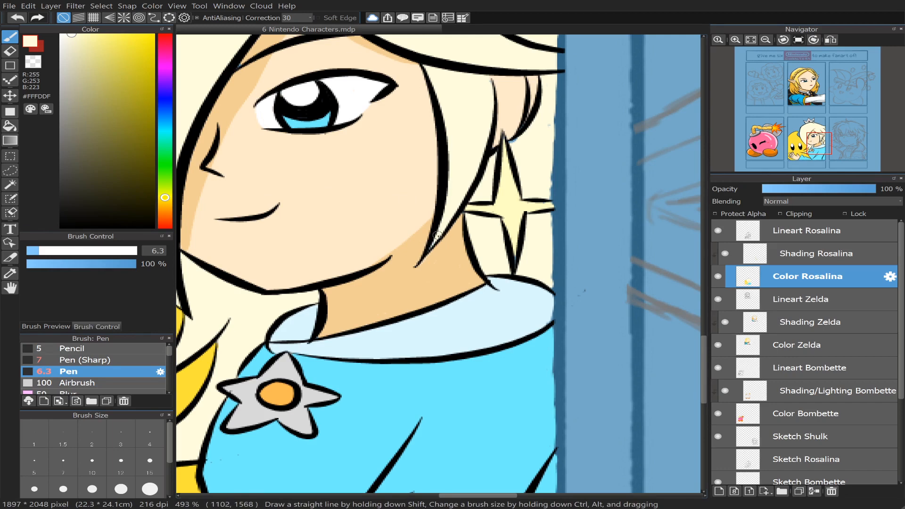
click(811, 248)
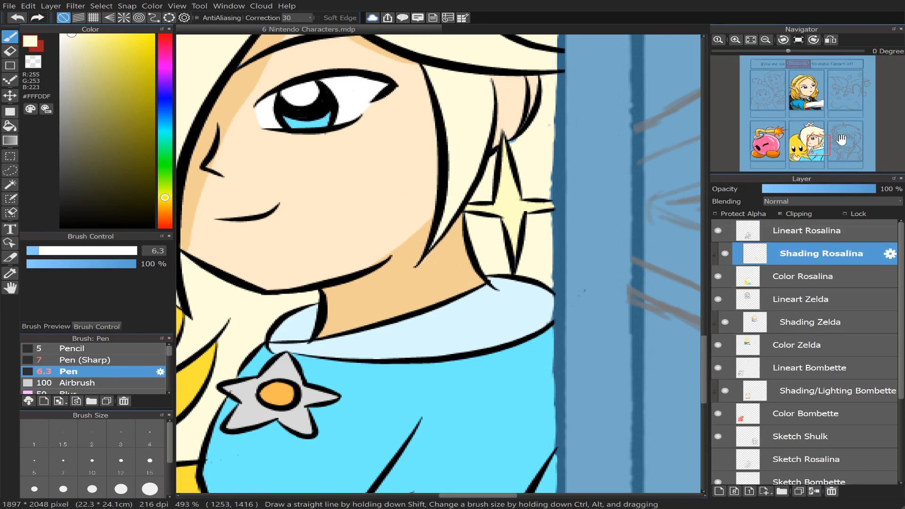
scroll(805, 139, down, 2)
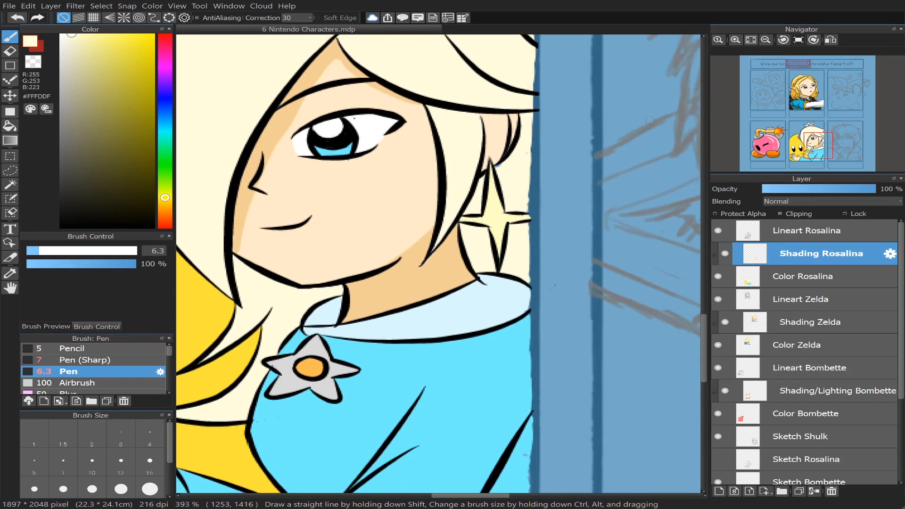
alt+click(419, 281)
scroll(826, 137, up, 2)
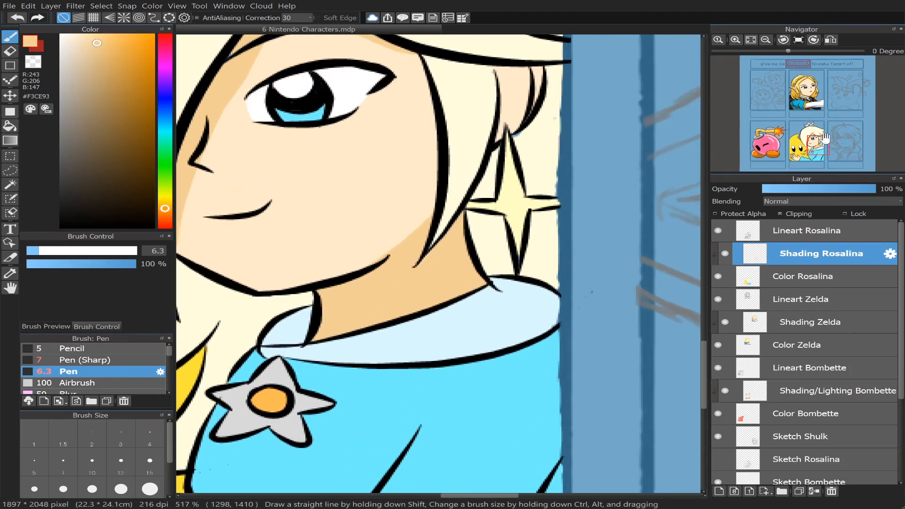
drag(826, 138, 829, 134)
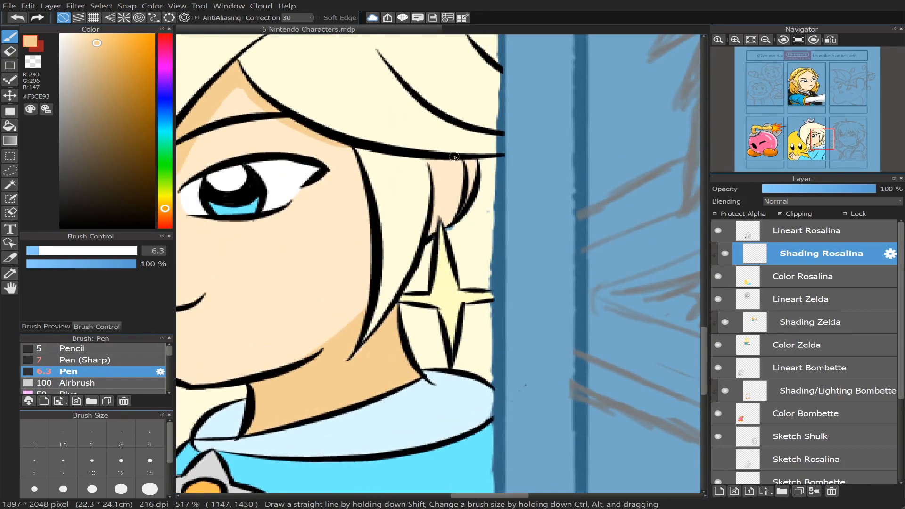
mouse_move(443, 164)
mouse_down()
mouse_move(473, 161)
mouse_move(449, 157)
mouse_up()
mouse_move(464, 163)
mouse_down()
mouse_move(472, 185)
mouse_move(474, 164)
mouse_up()
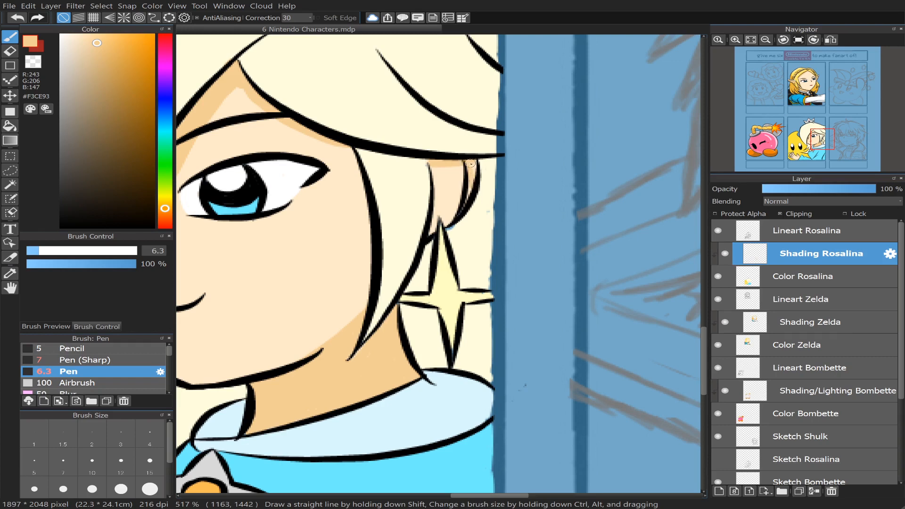
key(ctrl+z)
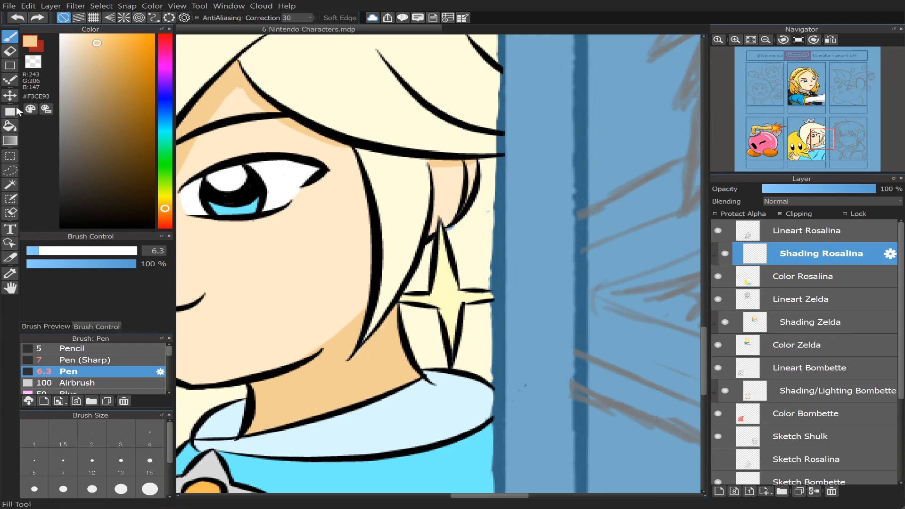
- Fill the inner part of the ear with the skin shadow colour
click(10, 126)
click(449, 191)
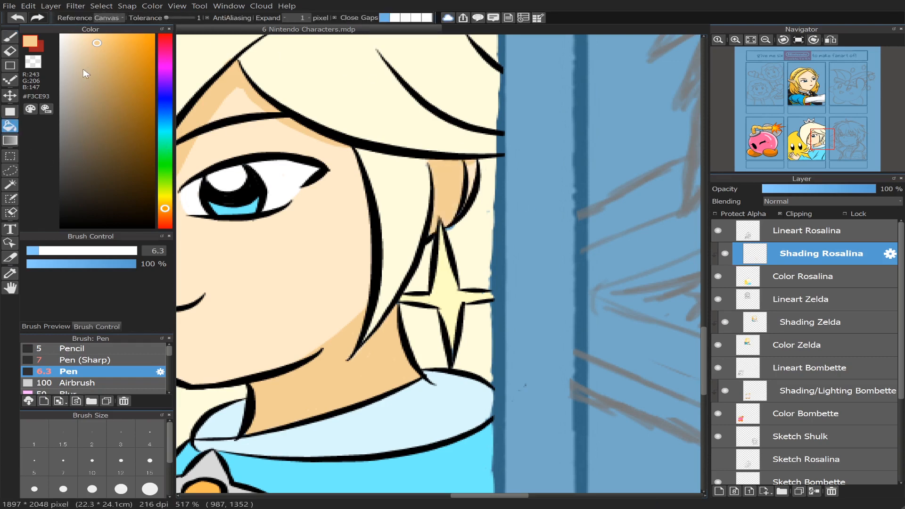
click(10, 51)
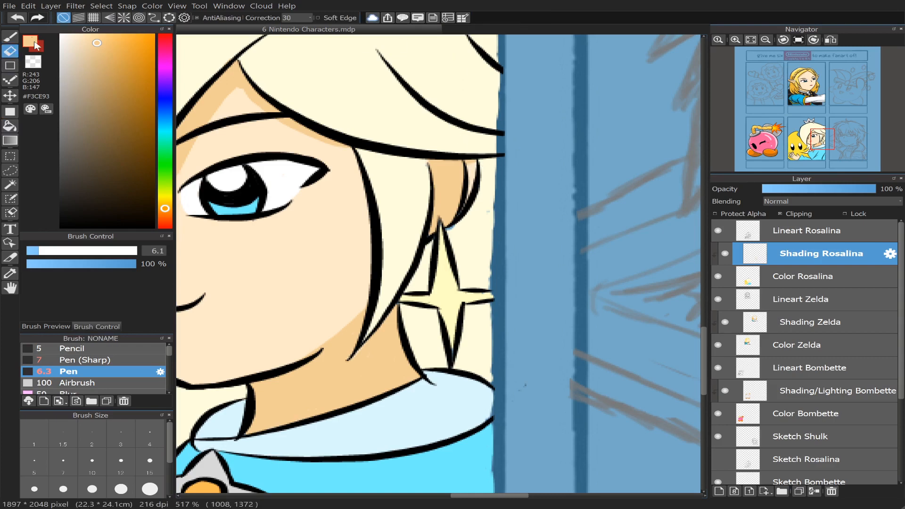
- Draw a thin shadow along the front jawline from the face-side hair strand to the chin with the Pen at size 6.3
click(10, 36)
mouse_move(796, 102)
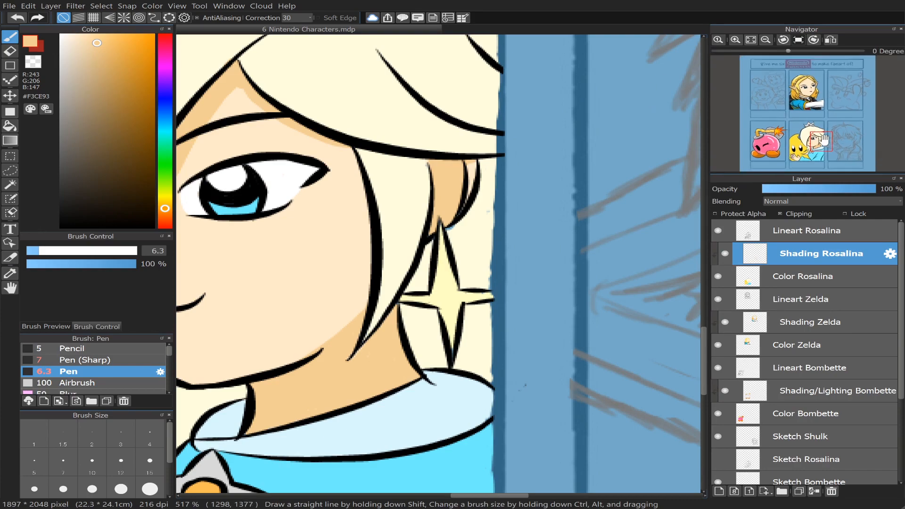
drag(822, 141, 817, 147)
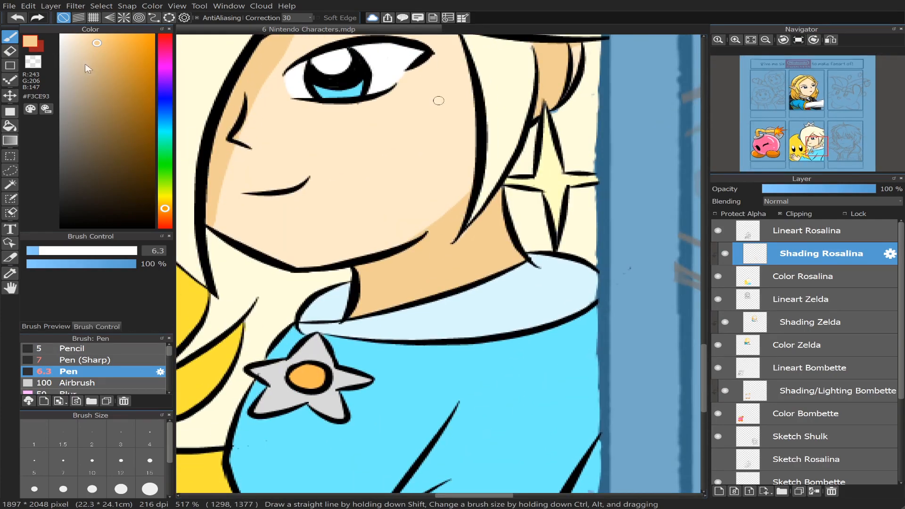
drag(219, 219, 292, 257)
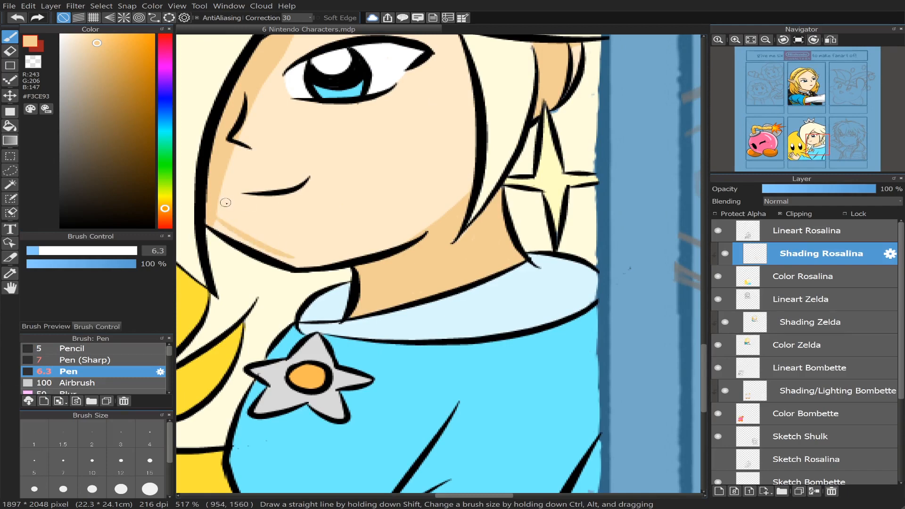
key(ctrl+z)
drag(216, 213, 306, 268)
key(ctrl+z)
drag(215, 217, 301, 271)
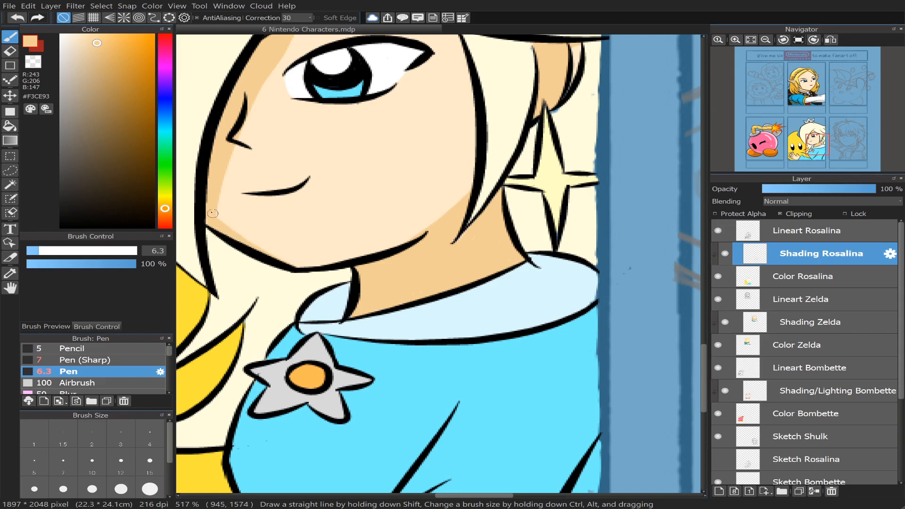
drag(301, 268, 279, 256)
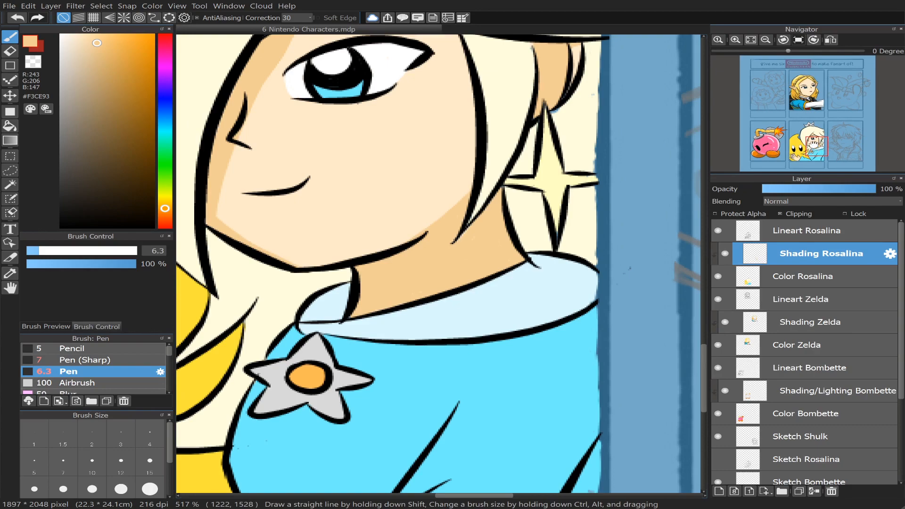
- On the Color Rosalina layer, draw a curved #F3CE93 shadow boundary across the palm with the Pen and fill the area below, including the lowest finger
scroll(821, 143, down, 2)
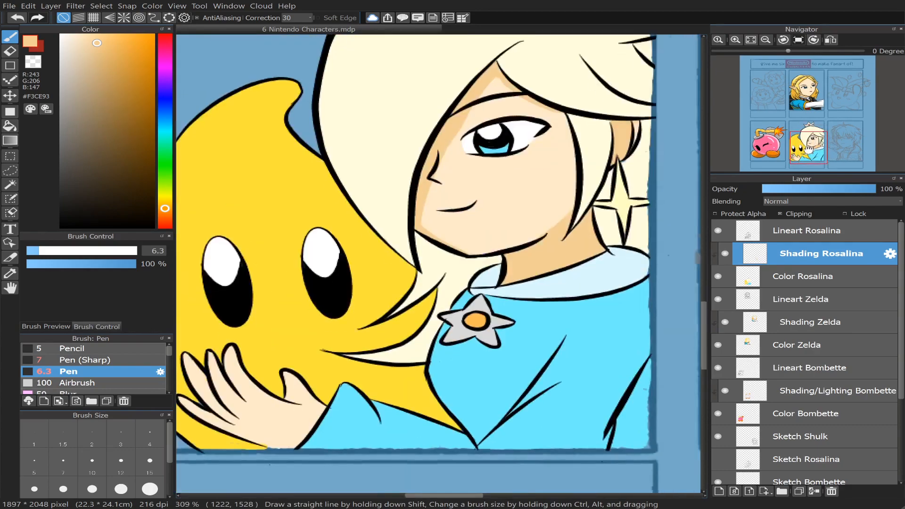
drag(809, 150, 797, 159)
scroll(802, 157, up, 2)
scroll(801, 157, up, 1)
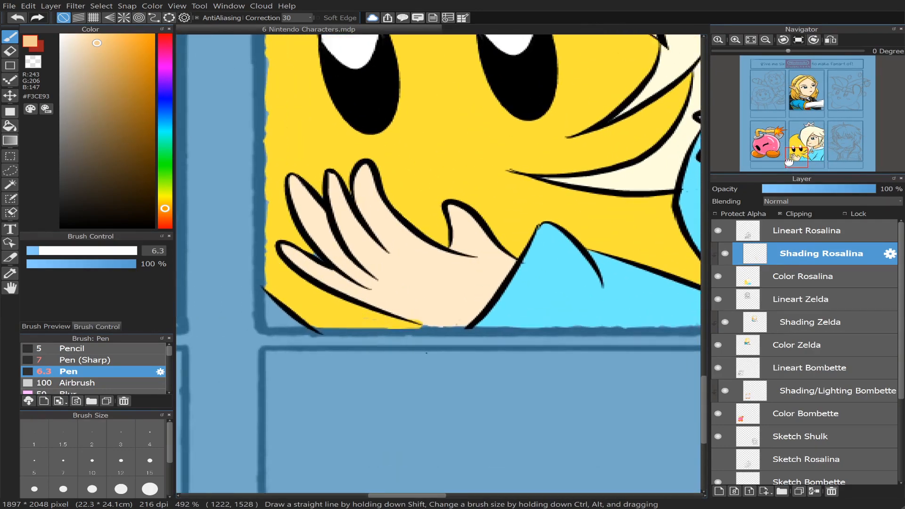
click(823, 277)
alt+click(319, 144)
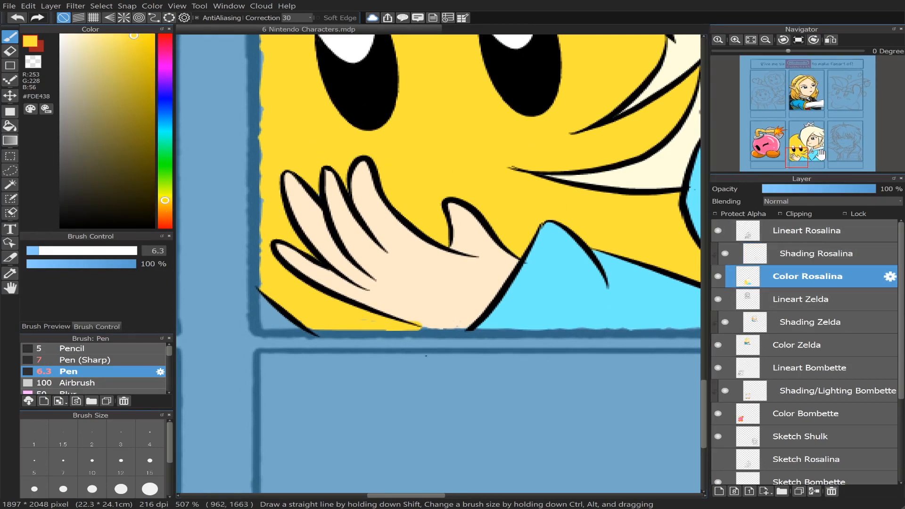
mouse_move(799, 150)
mouse_down()
mouse_move(811, 145)
mouse_move(796, 160)
mouse_up()
alt+click(545, 263)
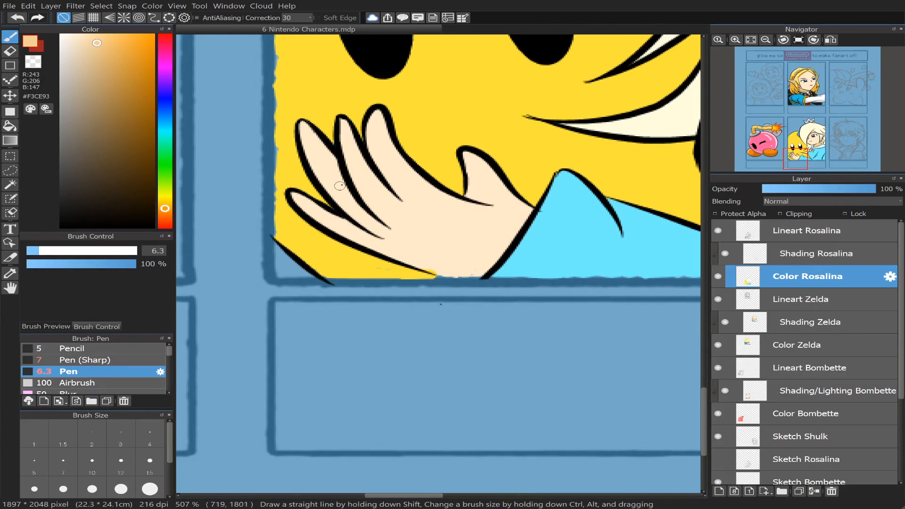
click(11, 127)
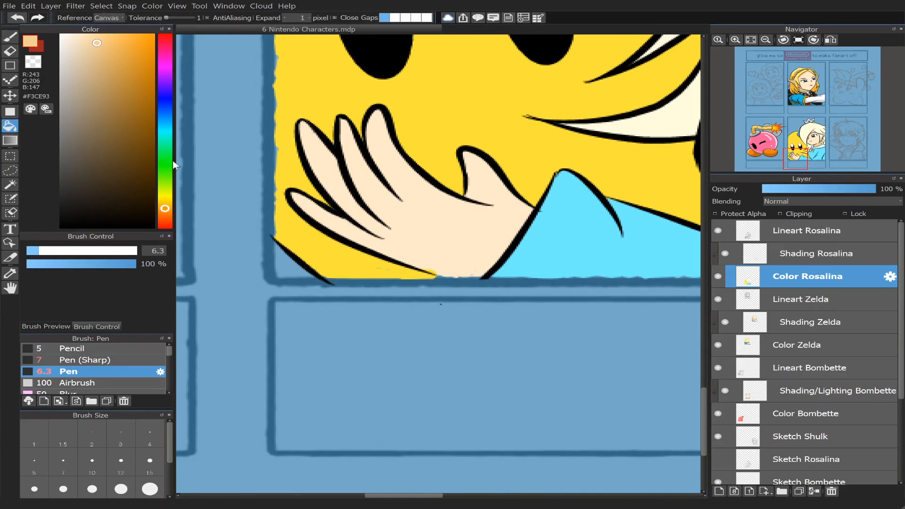
click(13, 38)
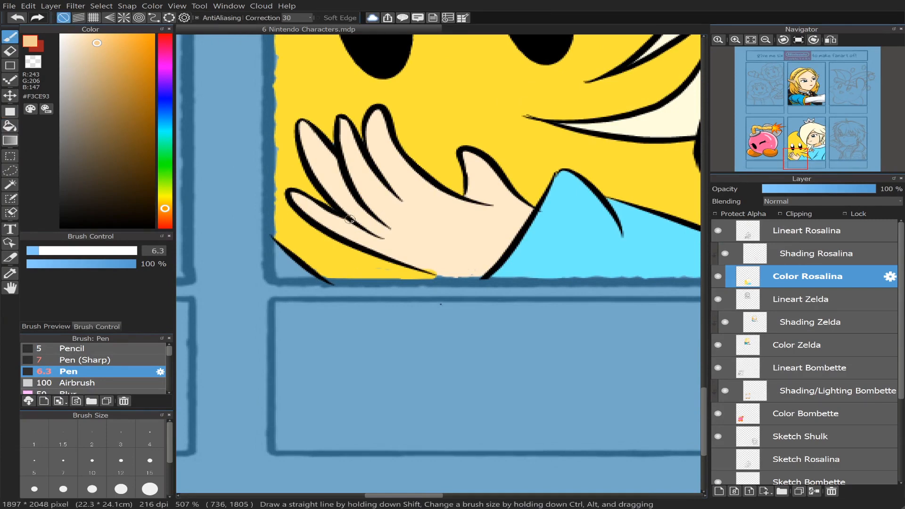
mouse_move(350, 219)
mouse_down()
mouse_move(428, 251)
mouse_move(504, 244)
mouse_up()
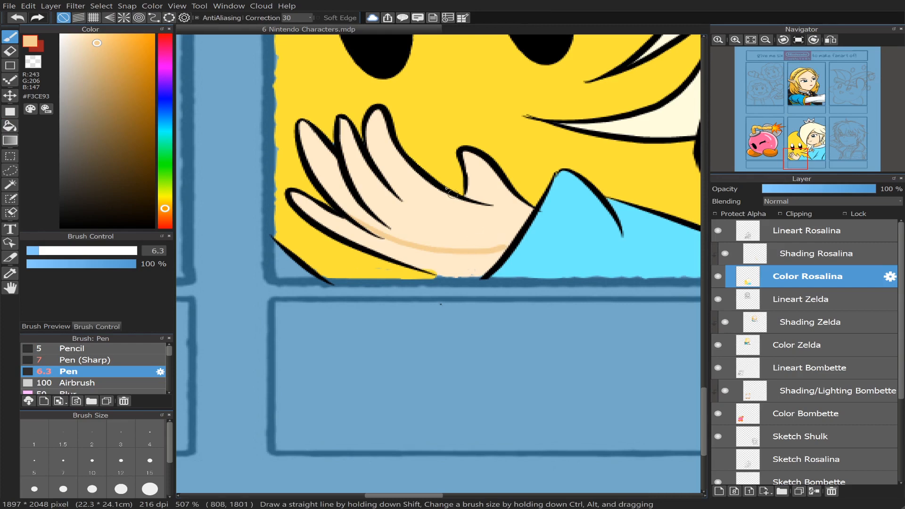
click(10, 127)
click(358, 198)
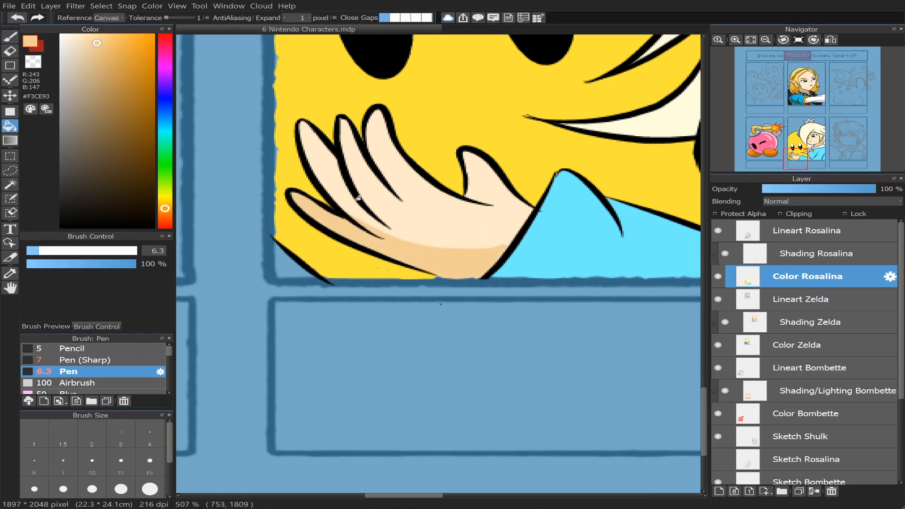
- Shade the outer edge of the finger above the lowest one from tip to base with the Pen at size 6.3
key(b)
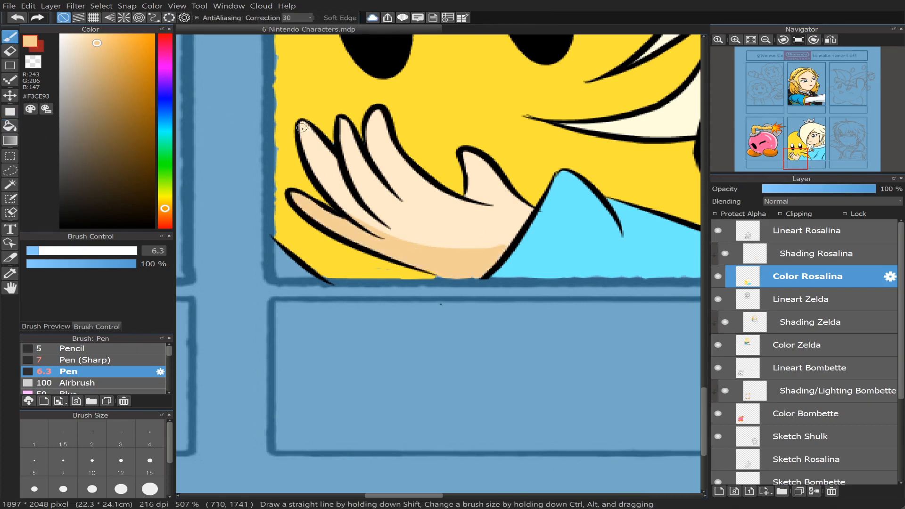
drag(302, 128, 313, 162)
mouse_move(302, 123)
mouse_down()
mouse_move(325, 192)
mouse_move(342, 204)
mouse_move(319, 173)
mouse_move(380, 234)
mouse_up()
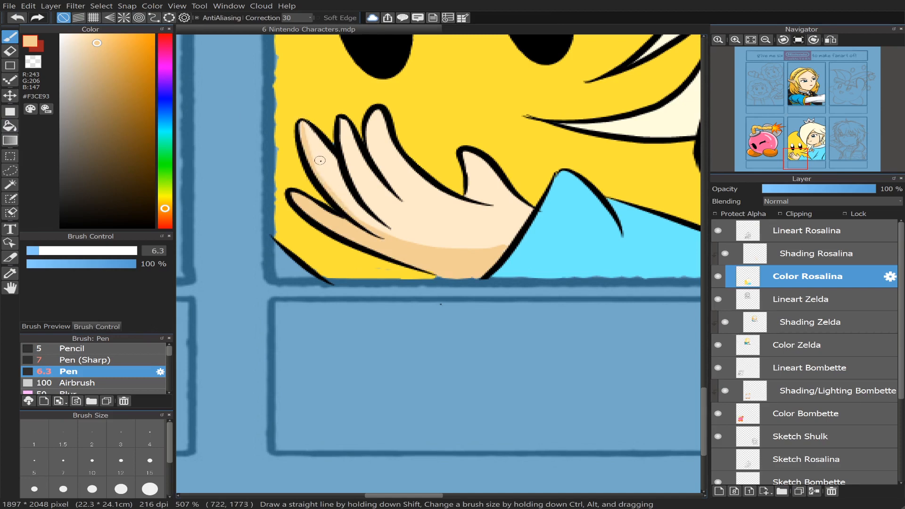
drag(305, 118, 312, 135)
- Shade the outer edge of the tallest finger and the inner edge of the thumb with the Pen at size 6.3
drag(377, 178, 391, 203)
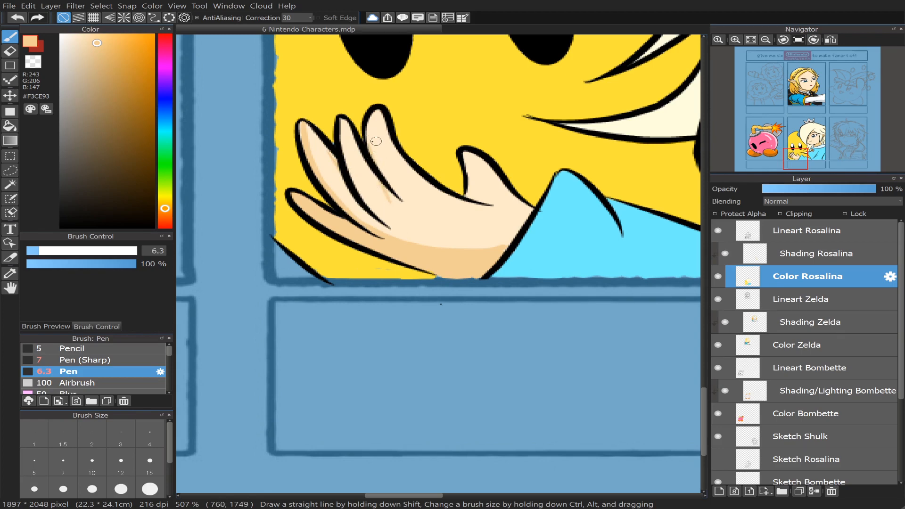
key(ctrl+z)
drag(367, 140, 390, 200)
key(ctrl+z)
drag(371, 144, 389, 180)
key(ctrl+z)
drag(367, 134, 377, 172)
drag(468, 197, 462, 152)
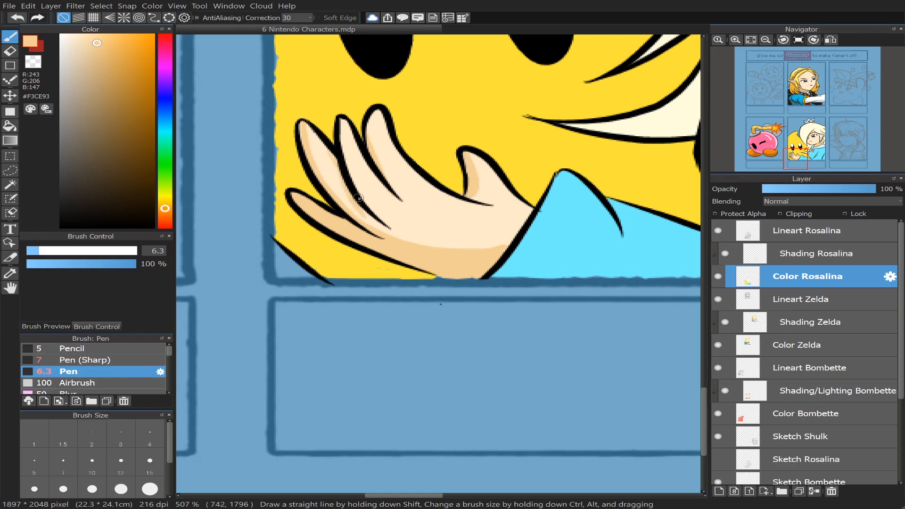
- Undo the last stroke and extend the shadow along the finger above the lowest one down to where it joins the palm
key(ctrl+z)
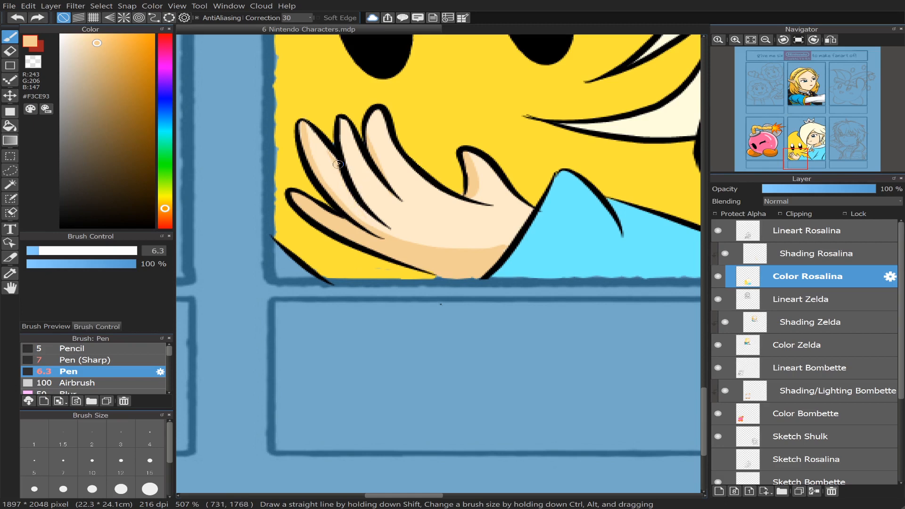
drag(331, 154, 375, 219)
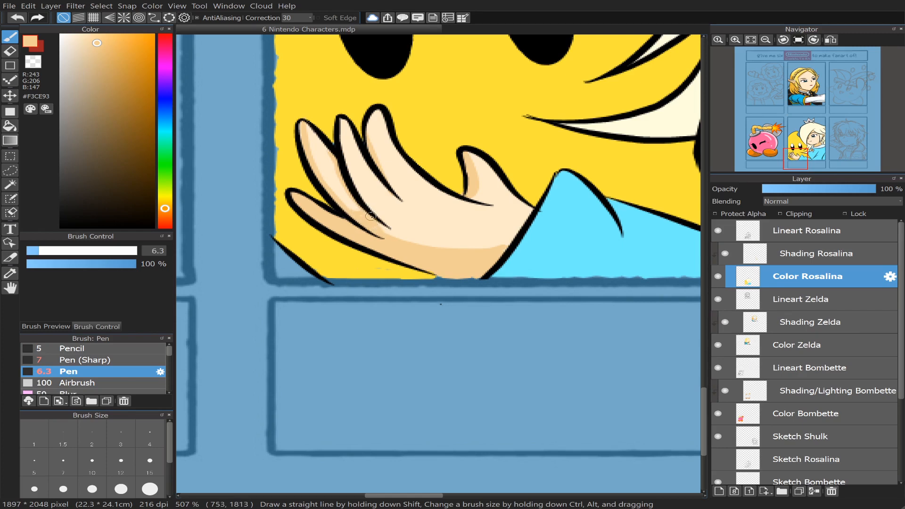
drag(371, 217, 396, 238)
drag(321, 181, 371, 218)
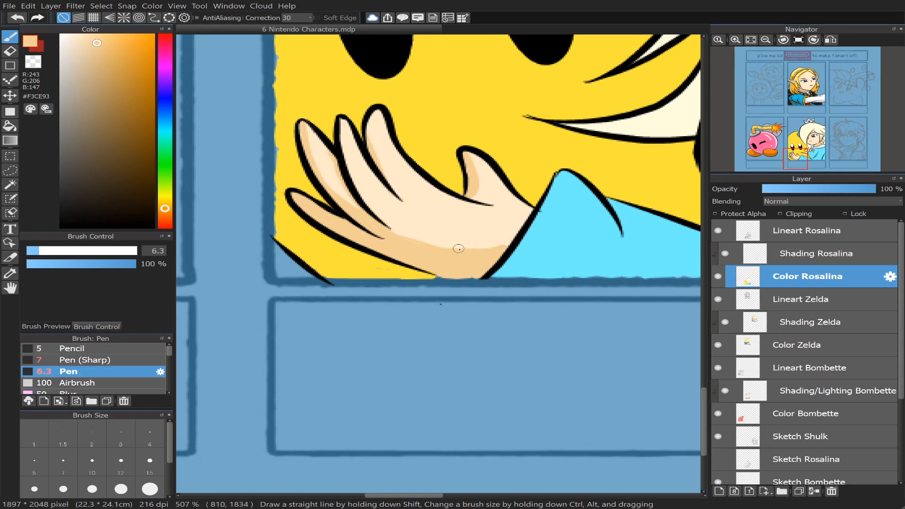
- Extend the palm shadow up toward the sleeve and smooth its upper edge into one continuous curve with the Pen at size 6.3
mouse_move(459, 248)
mouse_down()
mouse_move(506, 241)
mouse_move(520, 225)
mouse_up()
drag(389, 228, 463, 232)
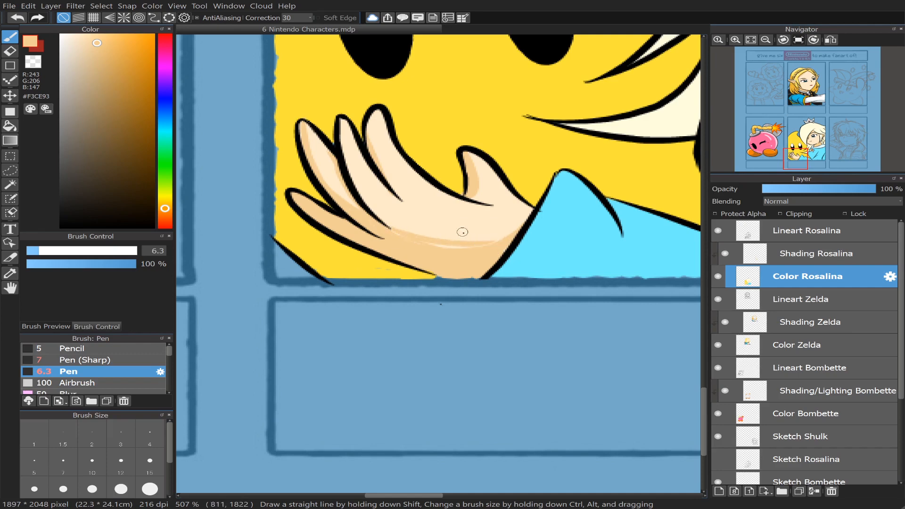
key(ctrl+z)
drag(395, 230, 491, 247)
key(ctrl+z)
mouse_move(392, 230)
mouse_down()
mouse_move(454, 245)
mouse_move(510, 243)
mouse_up()
key(ctrl+z)
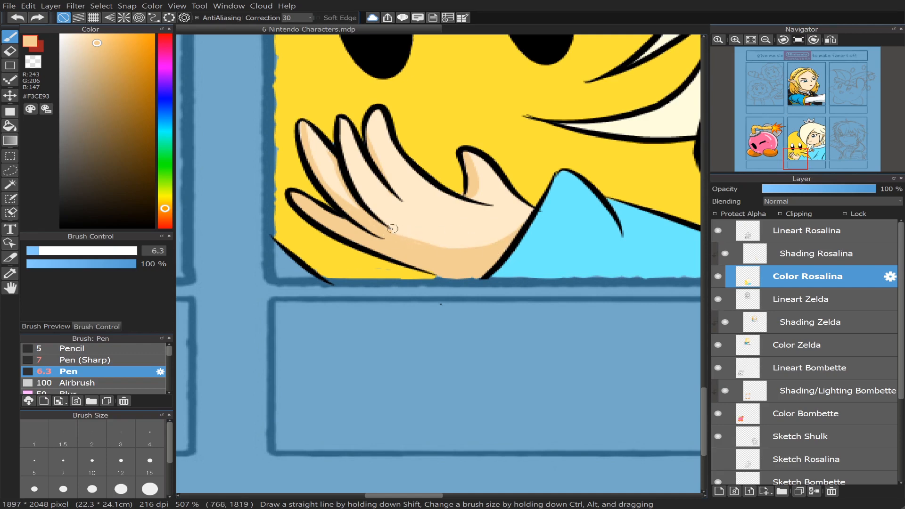
drag(388, 227, 499, 248)
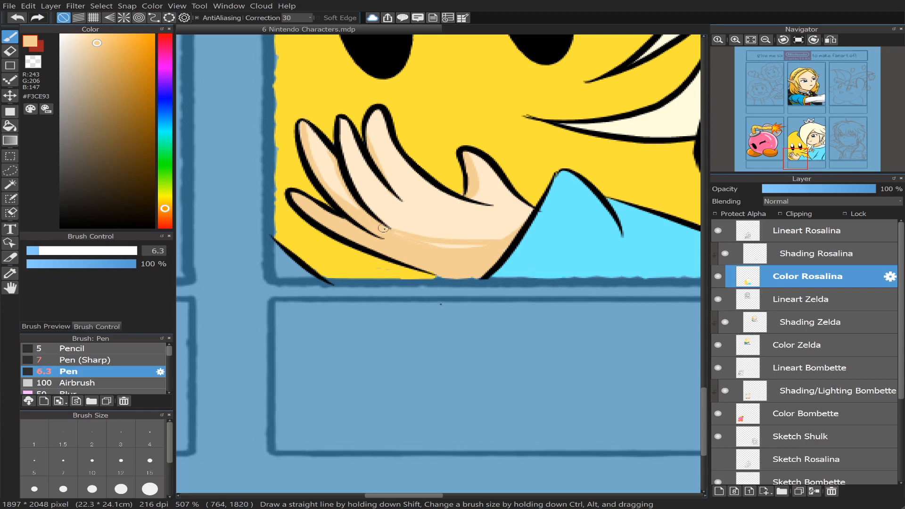
drag(405, 237, 449, 244)
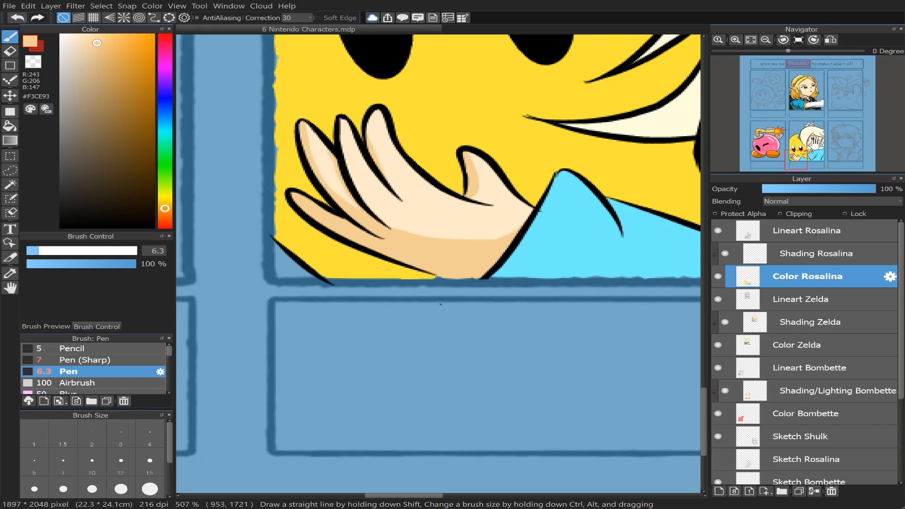
scroll(816, 140, down, 3)
scroll(816, 138, down, 1)
drag(788, 156, 799, 147)
scroll(813, 146, down, 2)
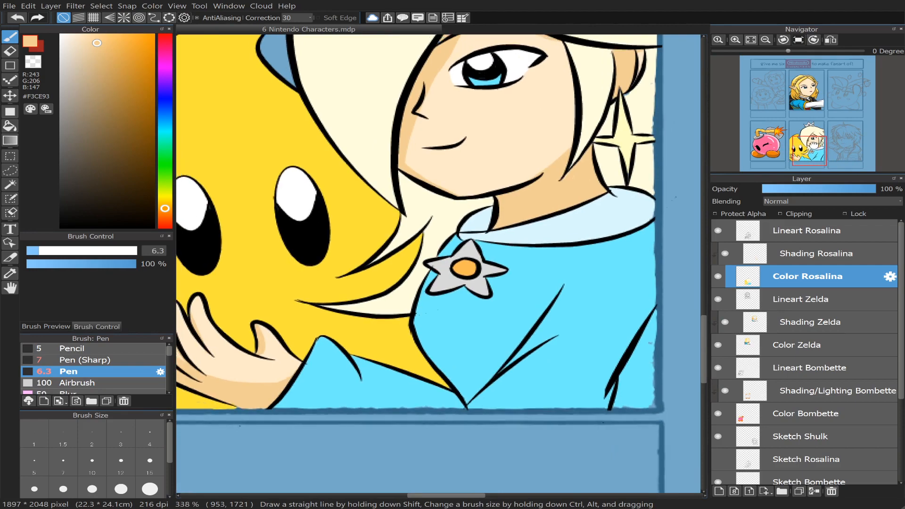
drag(812, 143, 801, 154)
scroll(801, 151, up, 2)
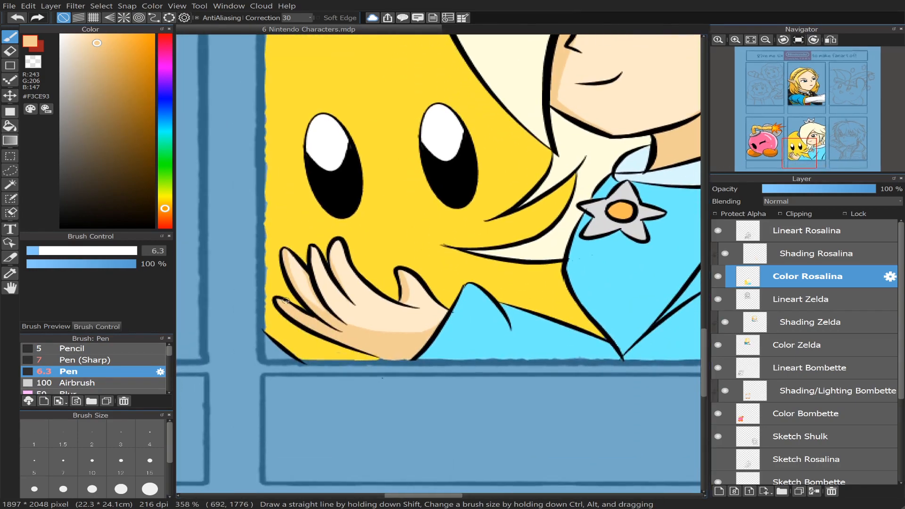
- Fill the remaining light patches of the finger above the lowest one with the skin shadow colour #F3CE93 on the Color Rosalina layer
drag(307, 293, 306, 292)
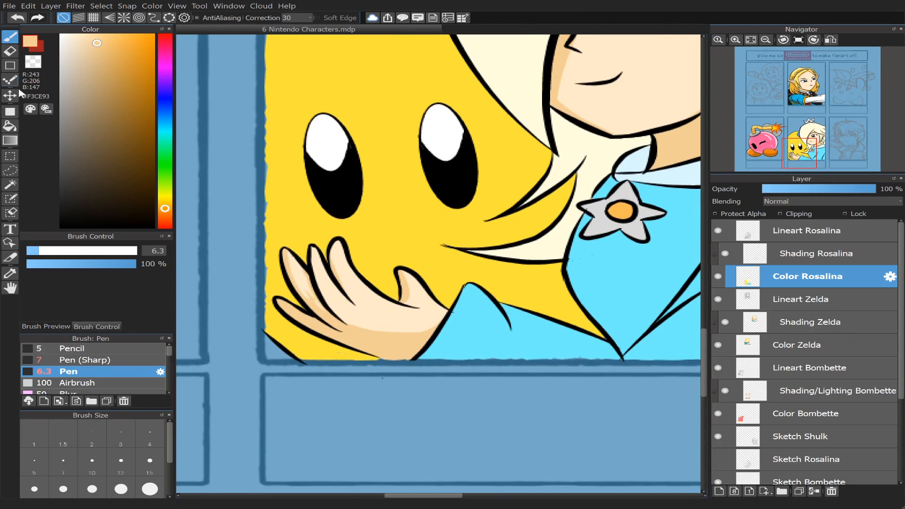
click(10, 126)
scroll(808, 126, up, 1)
scroll(807, 128, up, 4)
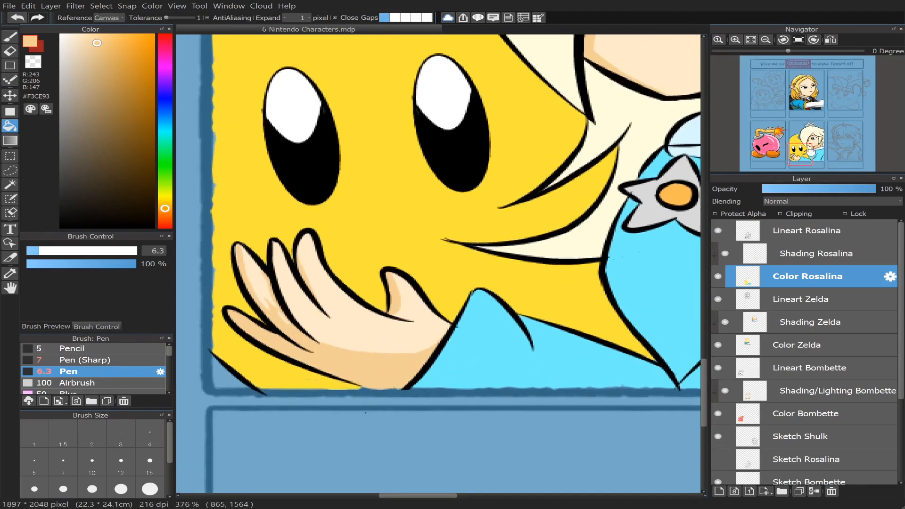
drag(807, 150, 795, 158)
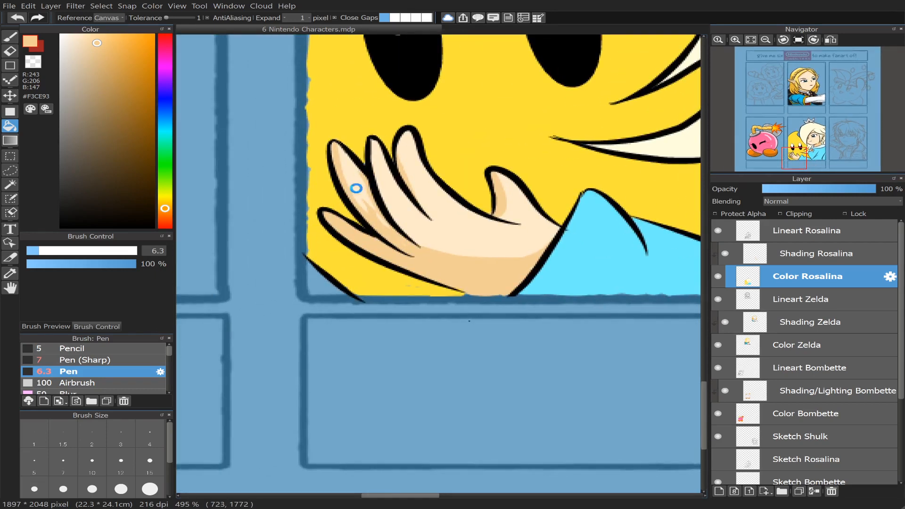
key(b)
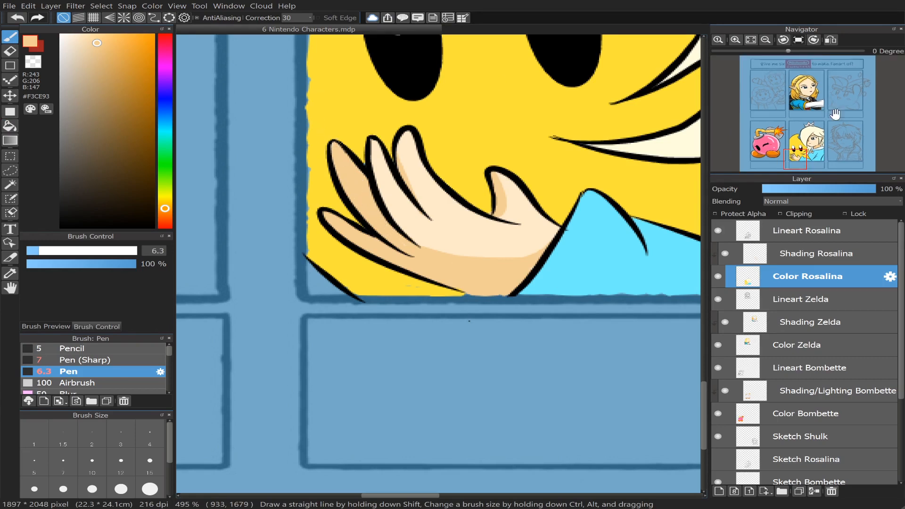
- Erase the stray skin-coloured stroke beside the empty box below Zelda's panel on the Sketch Shulk layer
scroll(807, 145, down, 2)
drag(806, 147, 798, 114)
scroll(811, 139, up, 2)
scroll(336, 311, down, 2)
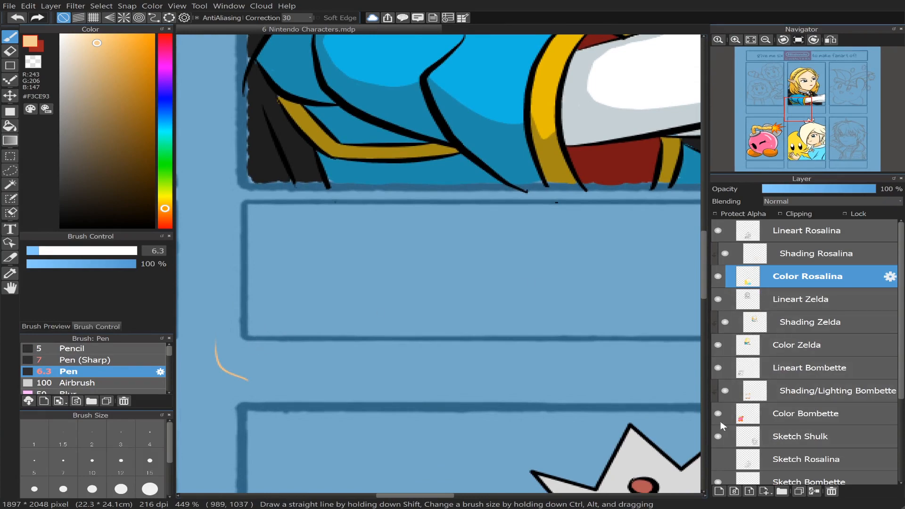
click(718, 436)
click(718, 436)
click(755, 436)
click(10, 51)
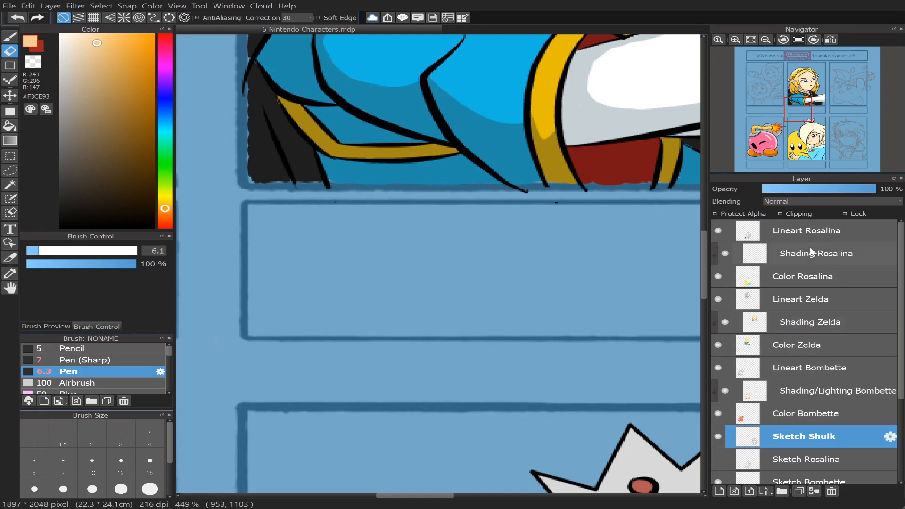
- On the Shading Rosalina layer, shade the upper part of Rosalina's eye white with grey #C8C8C8 sampled from Zelda's artwork, using the Pen at size 6.3
click(855, 256)
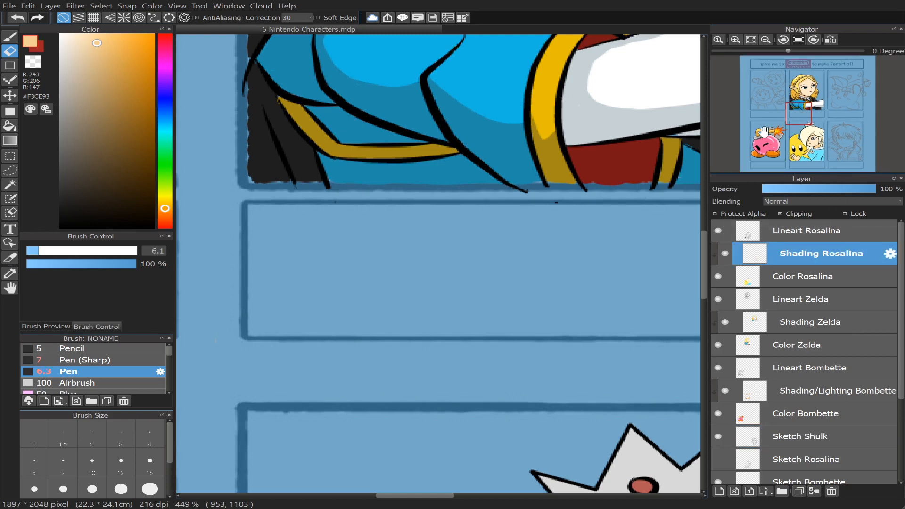
drag(802, 116, 804, 94)
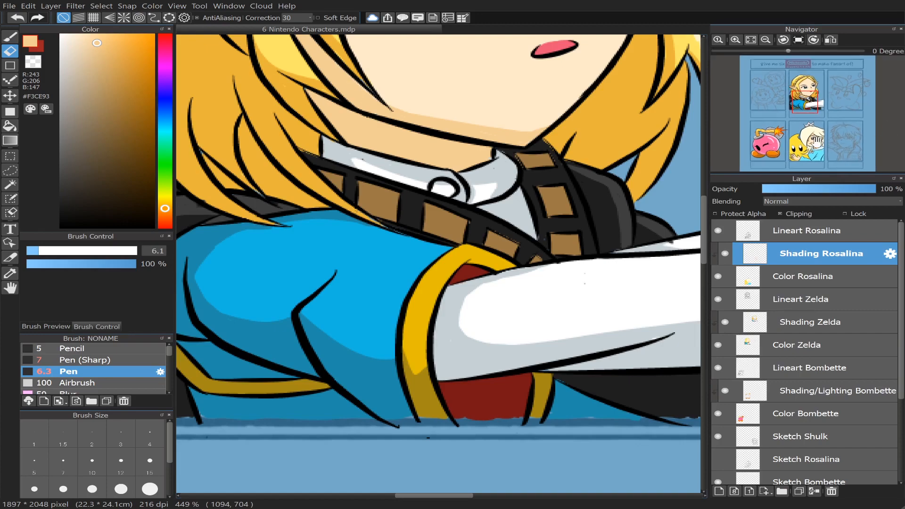
scroll(819, 131, down, 2)
drag(811, 100, 810, 95)
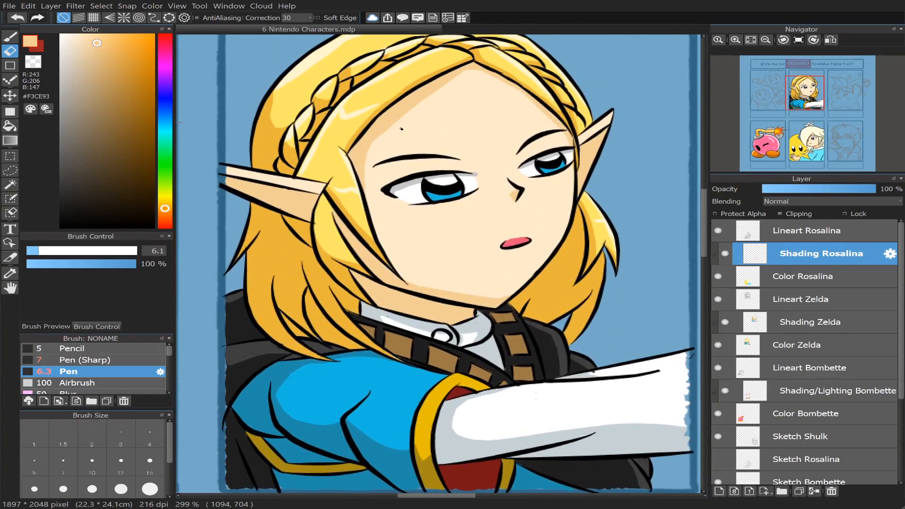
alt+click(402, 184)
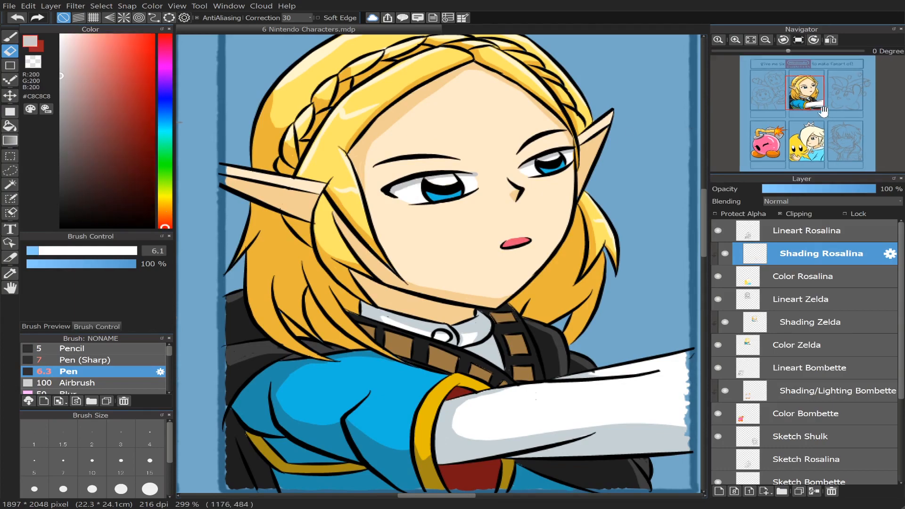
drag(813, 102, 813, 141)
scroll(805, 144, up, 4)
key(b)
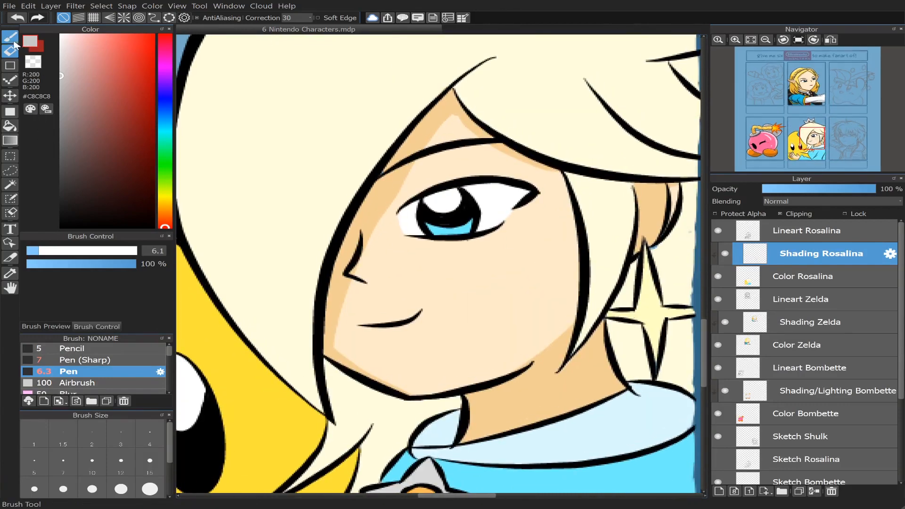
mouse_move(399, 213)
mouse_down()
mouse_move(474, 189)
mouse_move(437, 195)
mouse_move(475, 186)
mouse_move(427, 199)
mouse_move(493, 187)
mouse_move(436, 195)
mouse_move(510, 186)
mouse_up()
mouse_move(456, 193)
mouse_down()
mouse_move(527, 192)
mouse_move(452, 195)
mouse_move(523, 191)
mouse_up()
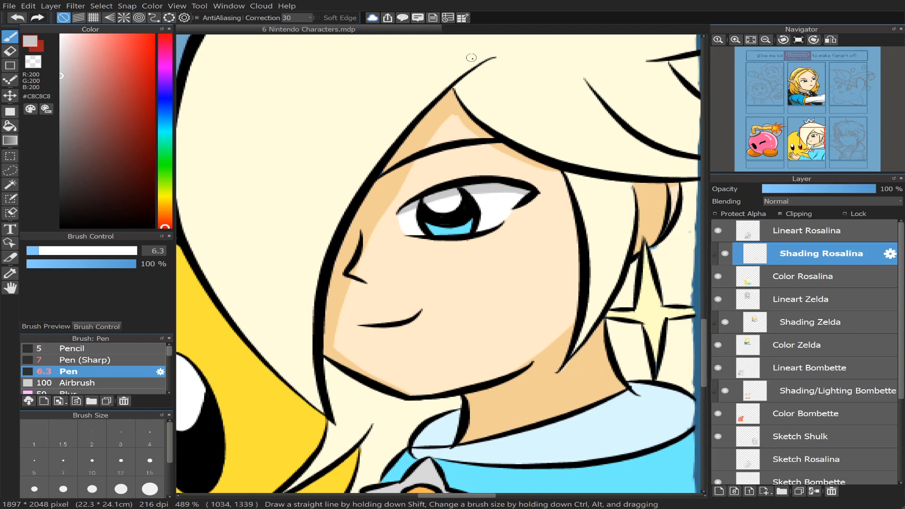
- Sample the star brooch's grey, darken it to #A0A0A0, and shade the undersides of its two lower points with the Pen at size 6.3
mouse_move(842, 134)
scroll(815, 141, down, 2)
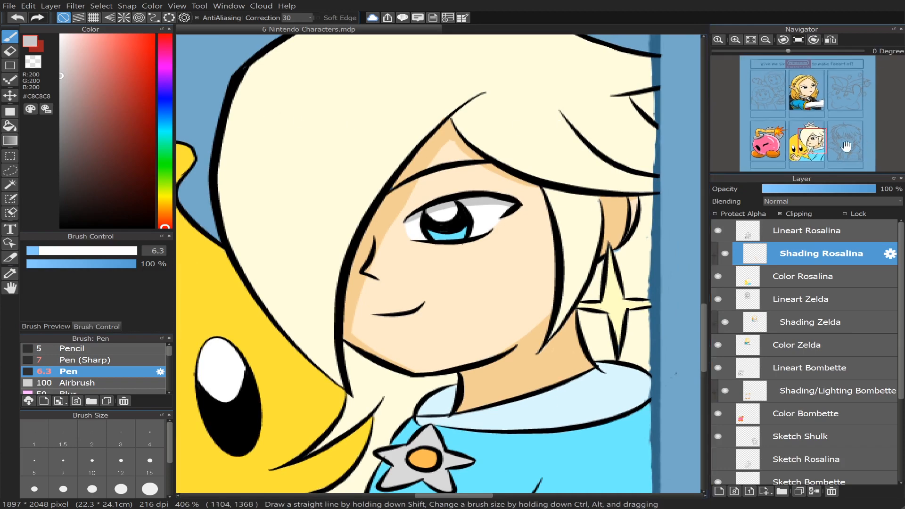
drag(812, 142, 810, 141)
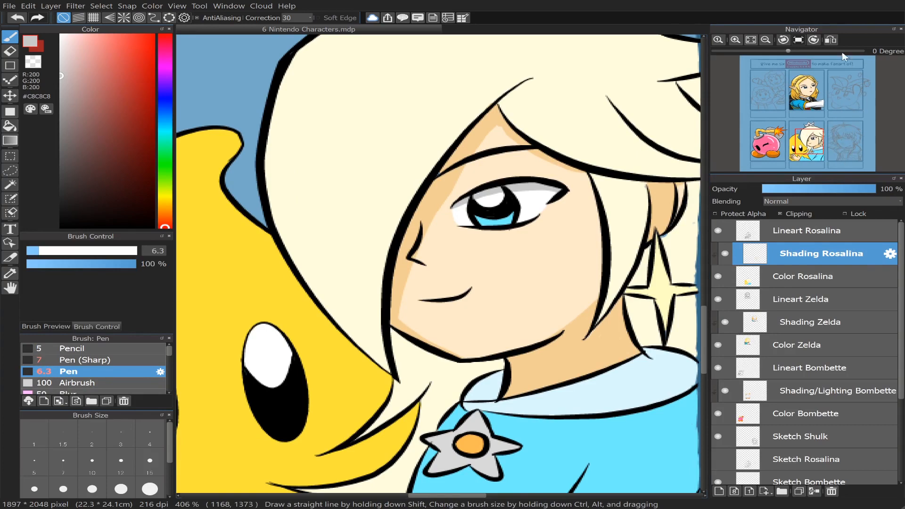
drag(806, 137, 828, 153)
scroll(818, 156, down, 2)
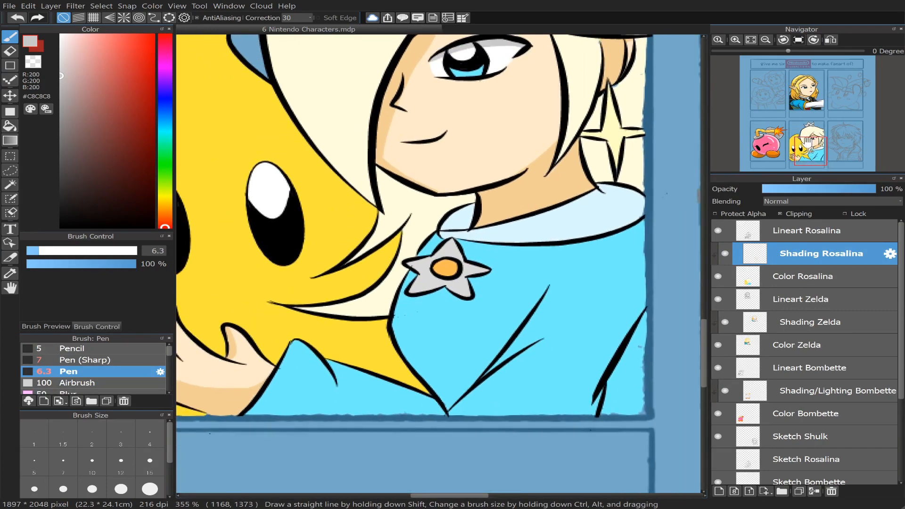
right_click(417, 284)
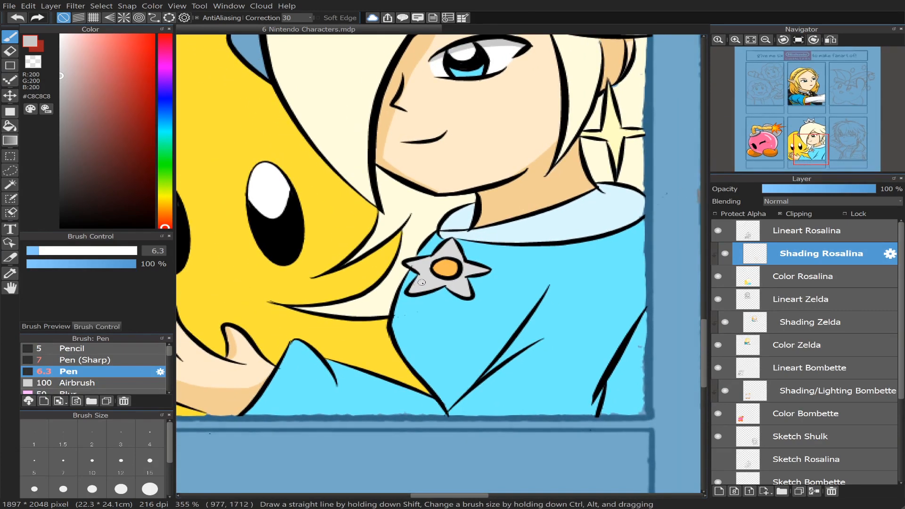
scroll(819, 142, up, 3)
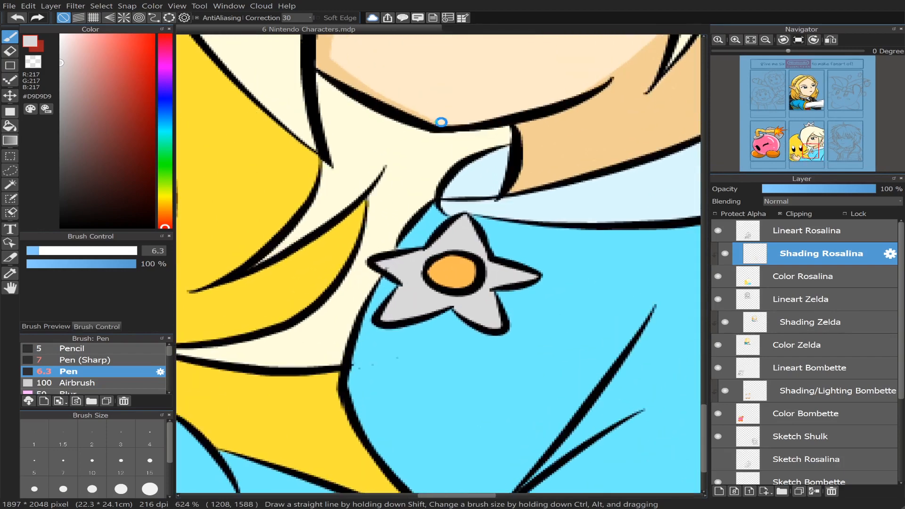
drag(61, 63, 61, 107)
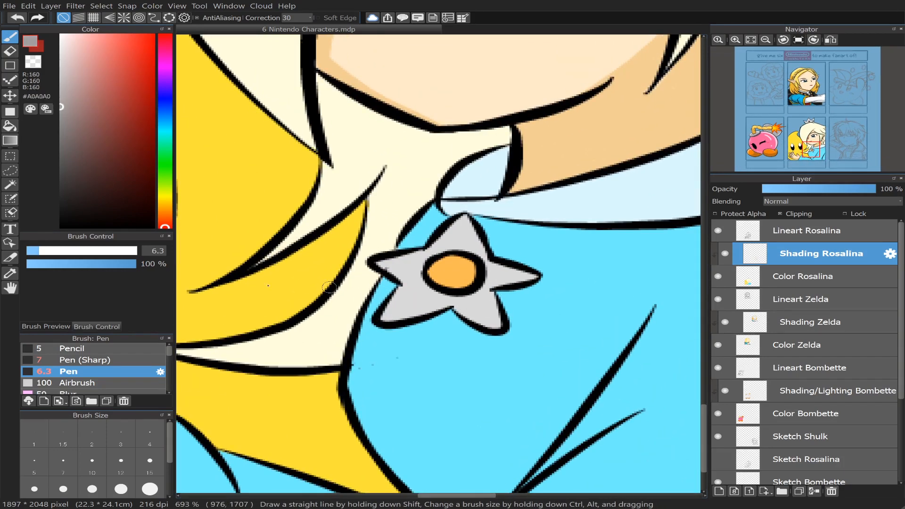
drag(483, 325, 451, 311)
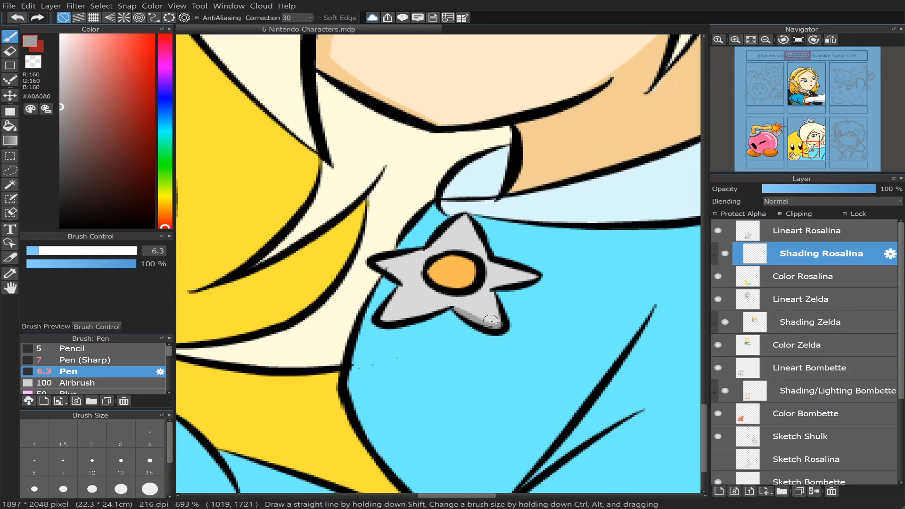
mouse_move(449, 304)
mouse_down()
mouse_move(378, 319)
mouse_move(442, 308)
mouse_up()
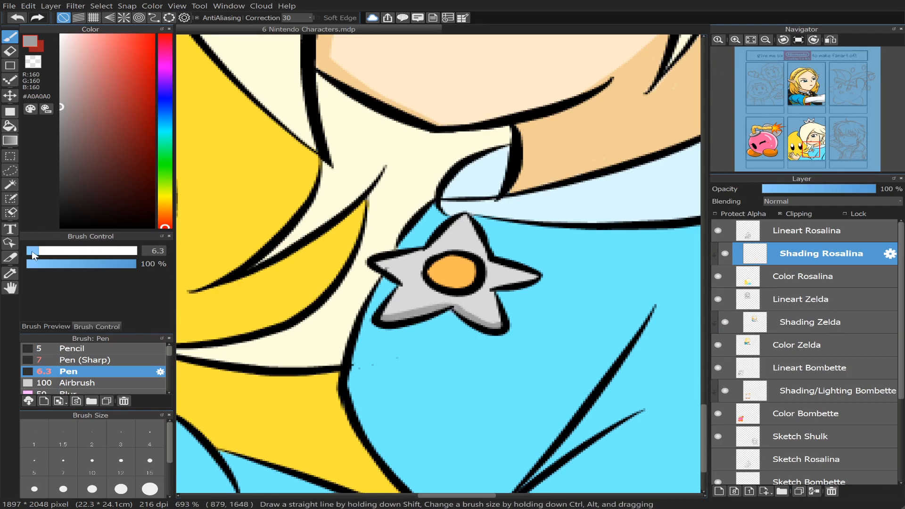
- Shade the lower edges of the brooch's side points with the Pen at size 3.2, undoing unwanted strokes
click(32, 251)
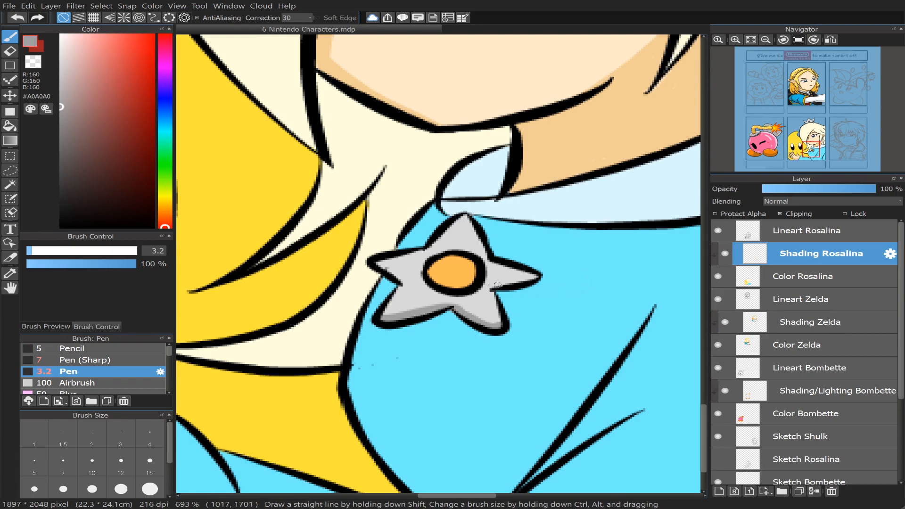
drag(498, 285, 535, 274)
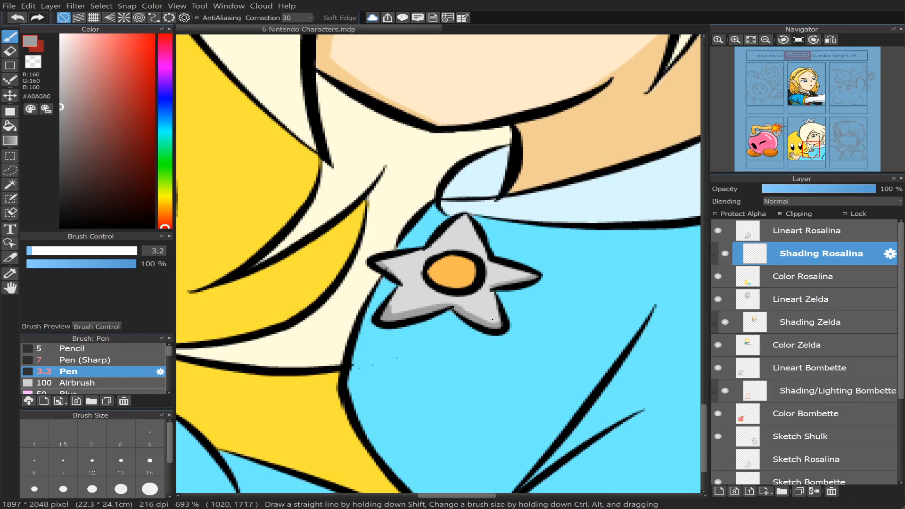
key(ctrl+z)
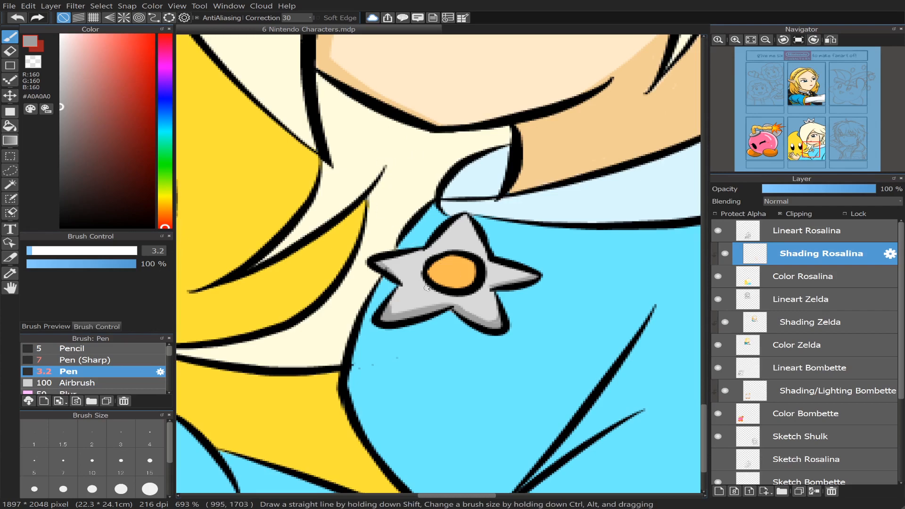
mouse_move(428, 288)
mouse_down()
mouse_move(459, 301)
mouse_move(485, 283)
mouse_move(429, 291)
mouse_move(478, 298)
mouse_move(487, 275)
mouse_move(467, 297)
mouse_move(426, 281)
mouse_up()
key(ctrl+z)
key(ctrl+z)
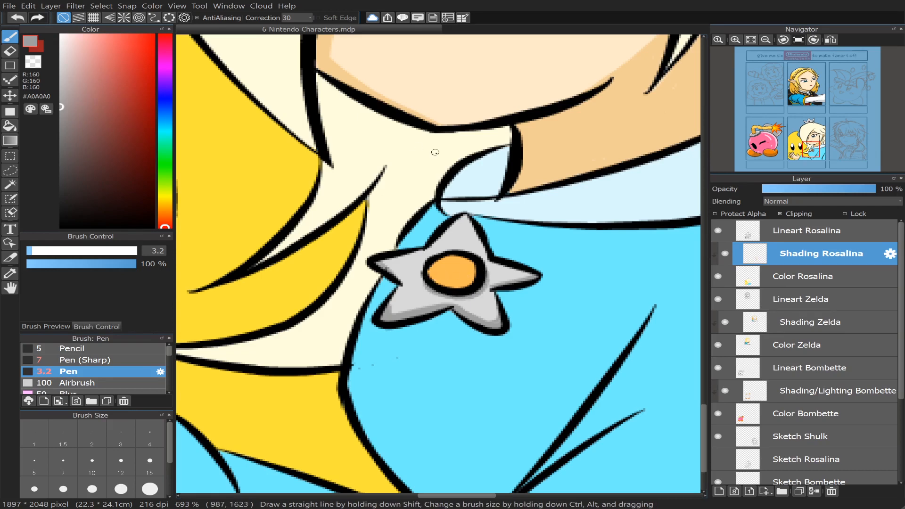
- Shade the lower-left corner of Rosalina's crown above the hairline with #A0A0A0 and the Pen at size 8.4
scroll(811, 137, down, 3)
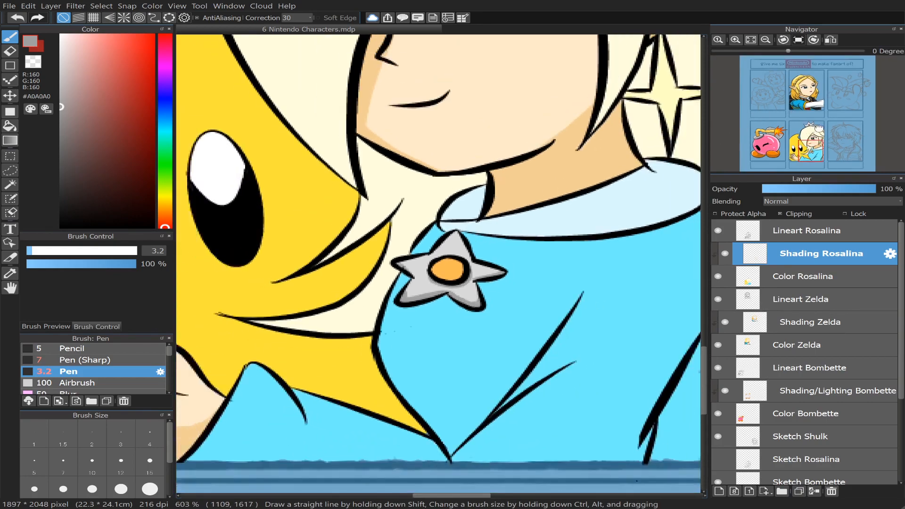
mouse_move(806, 134)
mouse_down()
mouse_move(806, 124)
mouse_move(819, 137)
mouse_up()
scroll(809, 127, up, 3)
click(44, 252)
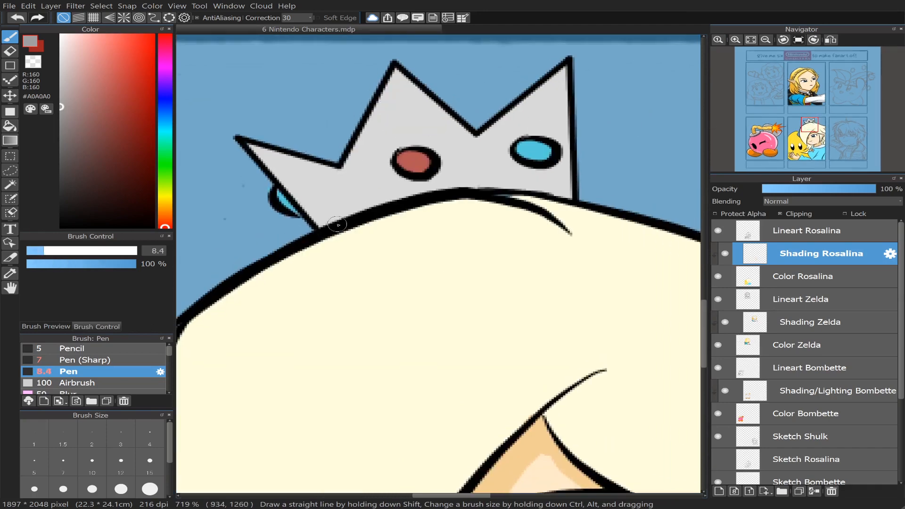
drag(305, 204, 386, 209)
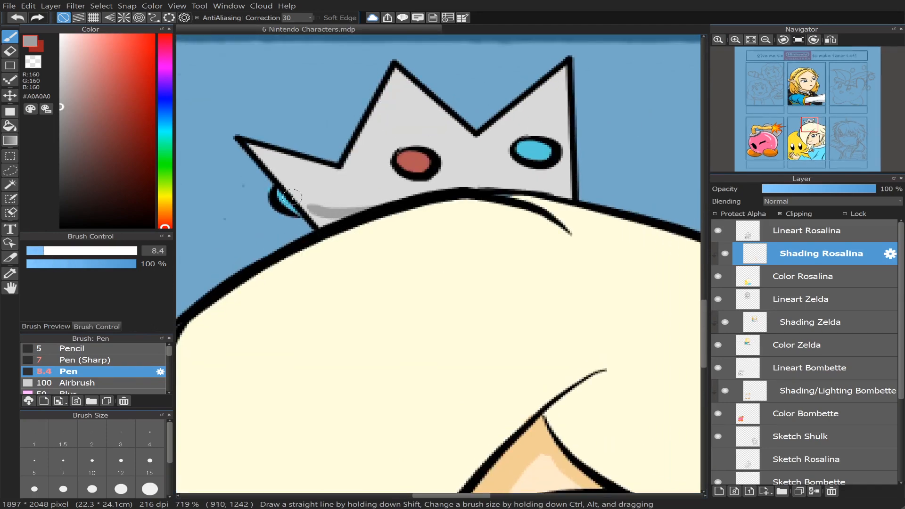
mouse_move(293, 196)
mouse_down()
mouse_move(329, 214)
mouse_move(304, 205)
mouse_move(319, 225)
mouse_move(347, 219)
mouse_up()
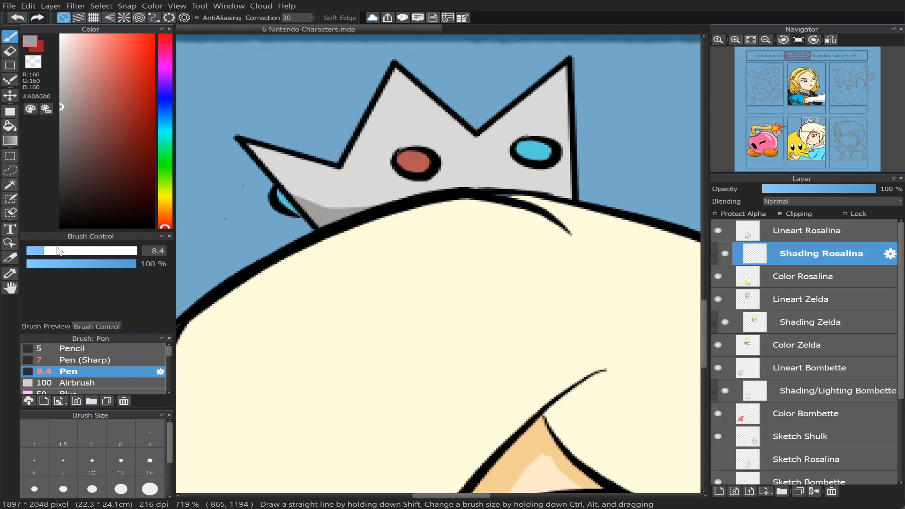
- Shade the crown's left edge from its tip down to the corner shadow with the Pen at size 7.1, redoing the first stroke
click(40, 251)
drag(259, 158, 313, 210)
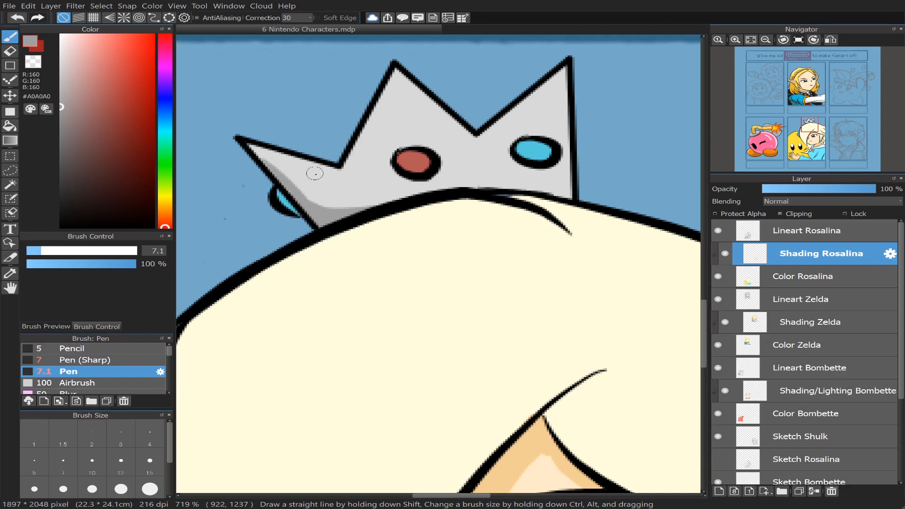
key(ctrl+z)
drag(254, 154, 315, 207)
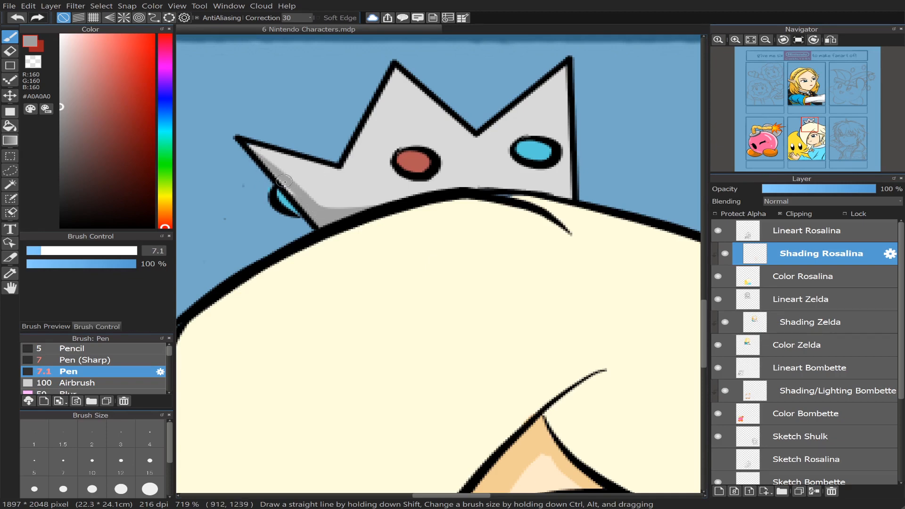
drag(278, 181, 317, 200)
- Shade the crown's bottom edge along the hair with the Pen at size 7.1, undoing unwanted strokes
mouse_move(350, 212)
mouse_down()
mouse_move(427, 187)
mouse_move(344, 211)
mouse_move(464, 181)
mouse_move(363, 205)
mouse_move(482, 181)
mouse_move(437, 186)
mouse_move(543, 189)
mouse_up()
mouse_move(476, 184)
mouse_down()
mouse_move(571, 195)
mouse_move(553, 197)
mouse_up()
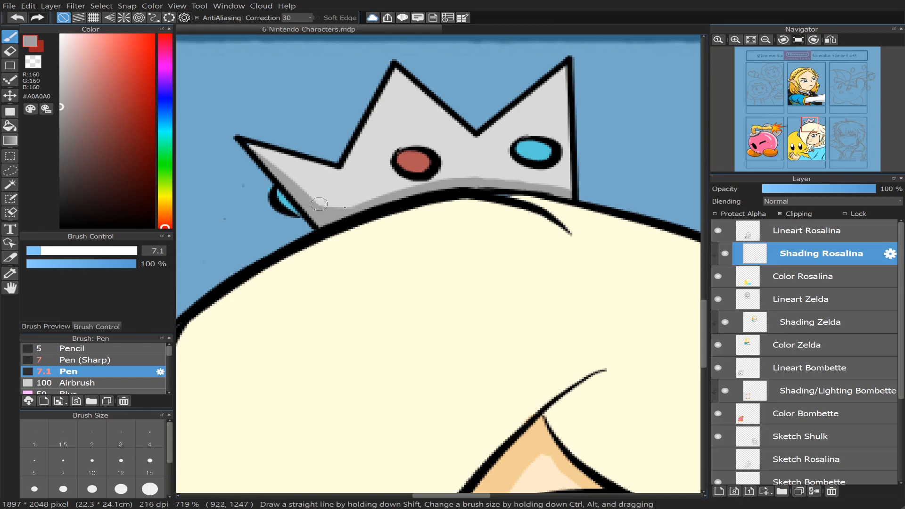
mouse_move(320, 203)
mouse_down()
mouse_move(378, 202)
mouse_move(353, 185)
mouse_move(362, 193)
mouse_move(310, 198)
mouse_move(366, 206)
mouse_move(386, 196)
mouse_move(342, 198)
mouse_move(384, 197)
mouse_move(363, 203)
mouse_move(471, 177)
mouse_move(425, 186)
mouse_move(569, 191)
mouse_up()
key(ctrl+z)
key(ctrl+z)
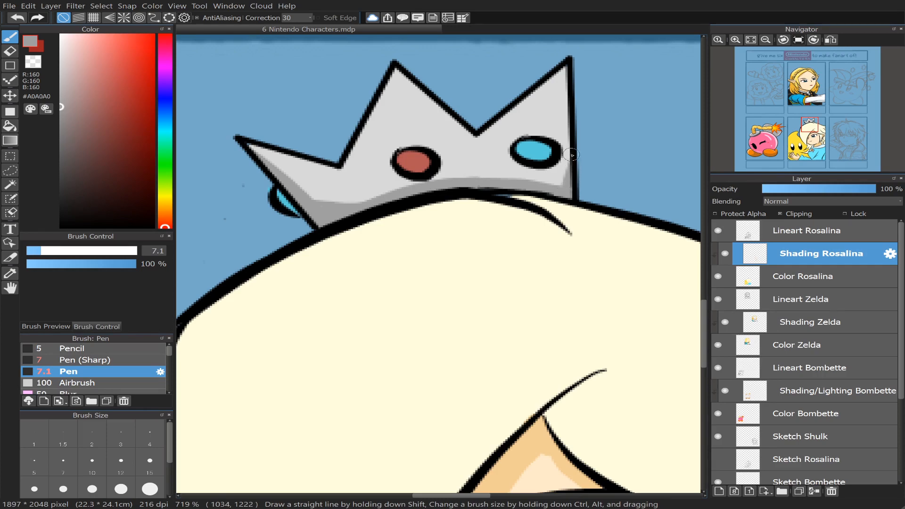
- Shade the crown's right edge and the undersides of its front jewels, using the Pen at size 6.8 for the jewel shadows
drag(571, 154, 566, 177)
click(40, 250)
mouse_move(519, 156)
mouse_down()
mouse_move(534, 171)
mouse_move(563, 161)
mouse_move(510, 151)
mouse_move(449, 164)
mouse_move(611, 155)
mouse_move(513, 157)
mouse_move(532, 172)
mouse_move(565, 161)
mouse_move(518, 150)
mouse_up()
key(ctrl+z)
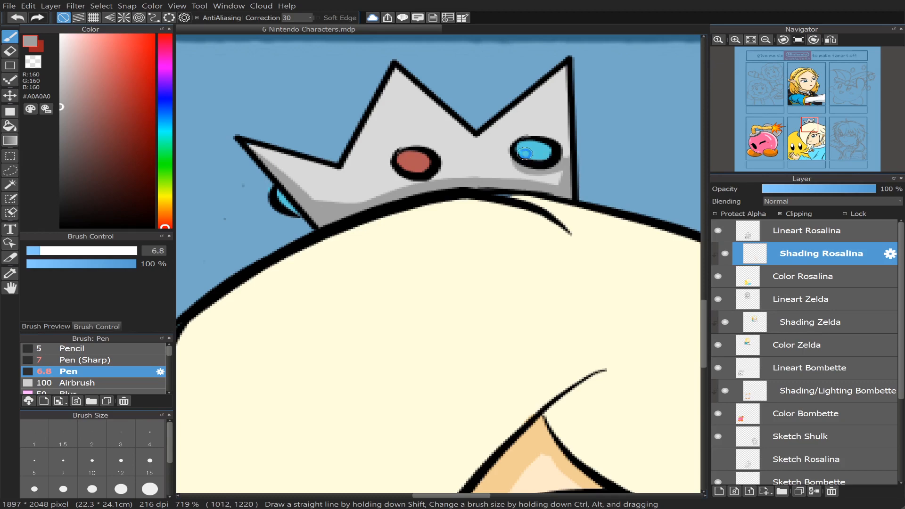
key(ctrl+z)
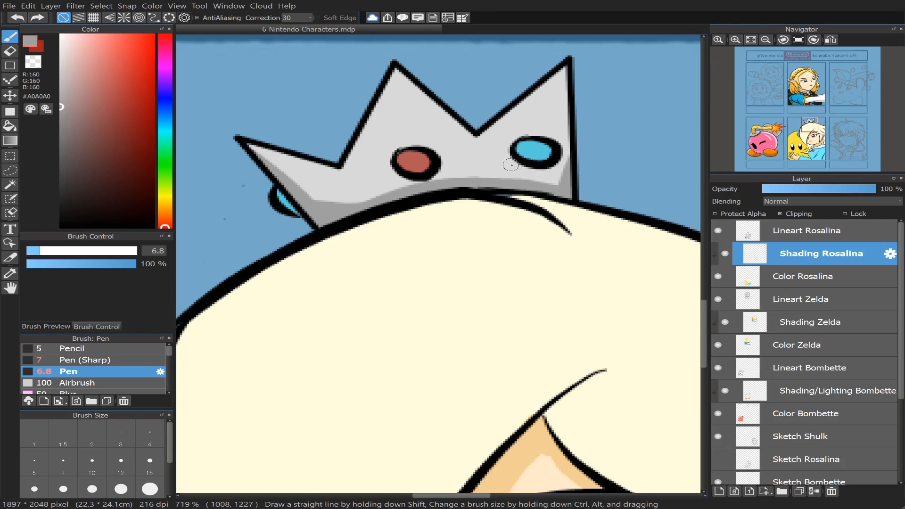
mouse_move(511, 165)
mouse_down()
mouse_move(542, 169)
mouse_move(567, 157)
mouse_up()
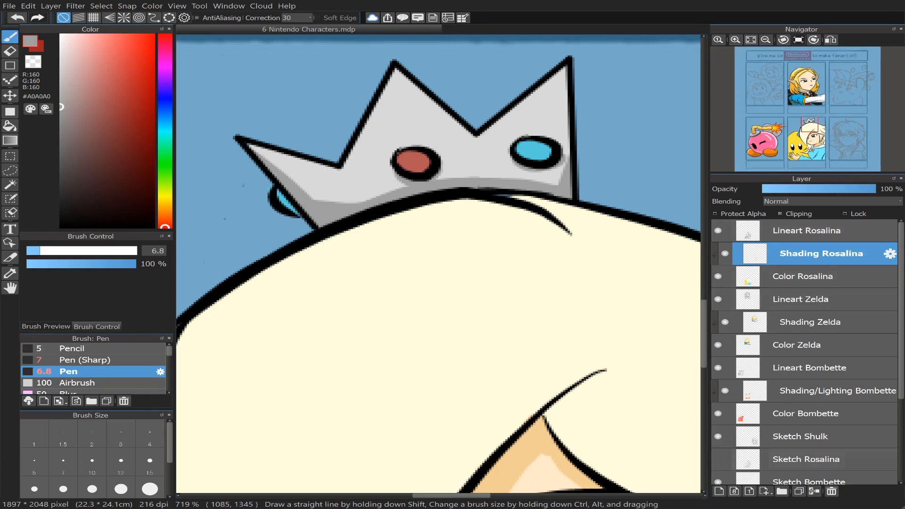
click(719, 491)
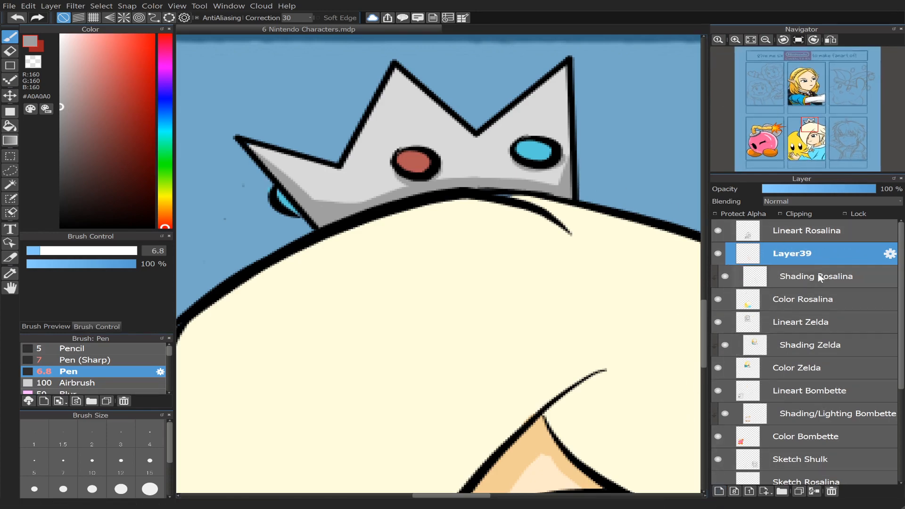
click(794, 213)
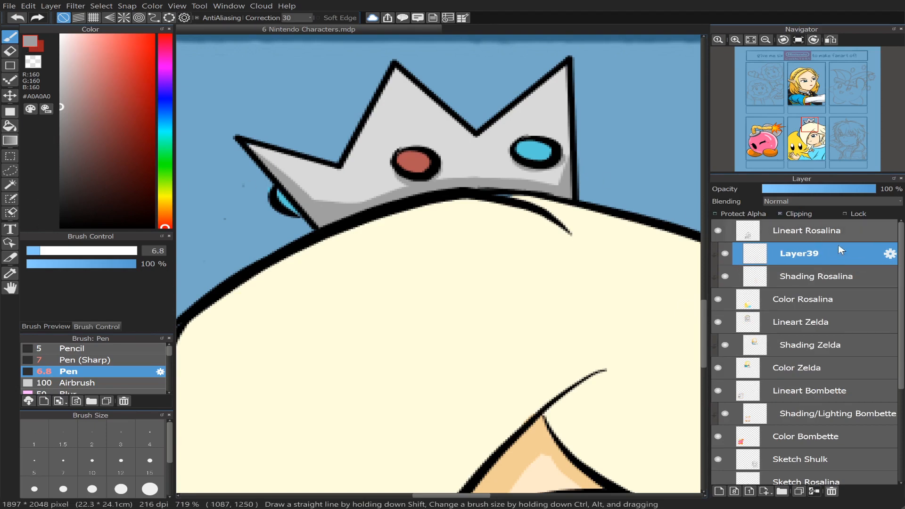
key(ctrl+e)
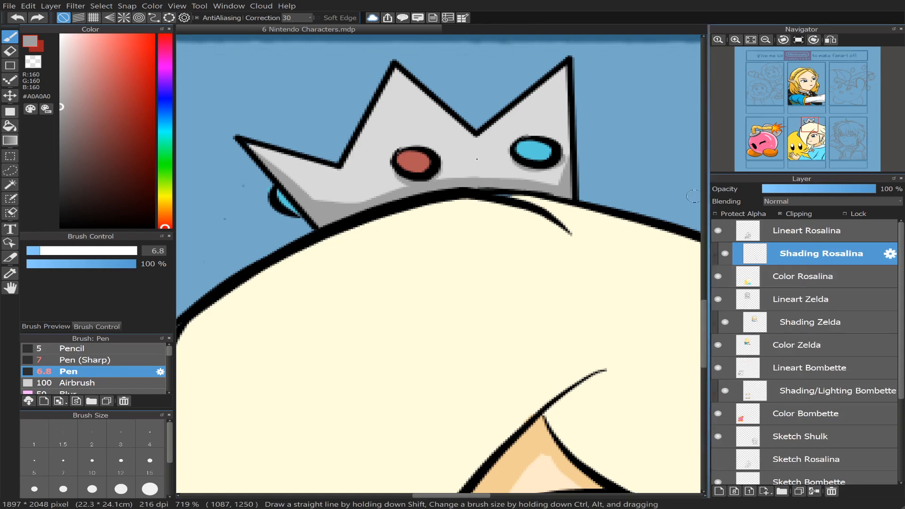
- Highlight the right slope of the crown's middle point with #FBFBFB and the Pen at size 6.8, undoing trial strokes
alt+click(411, 124)
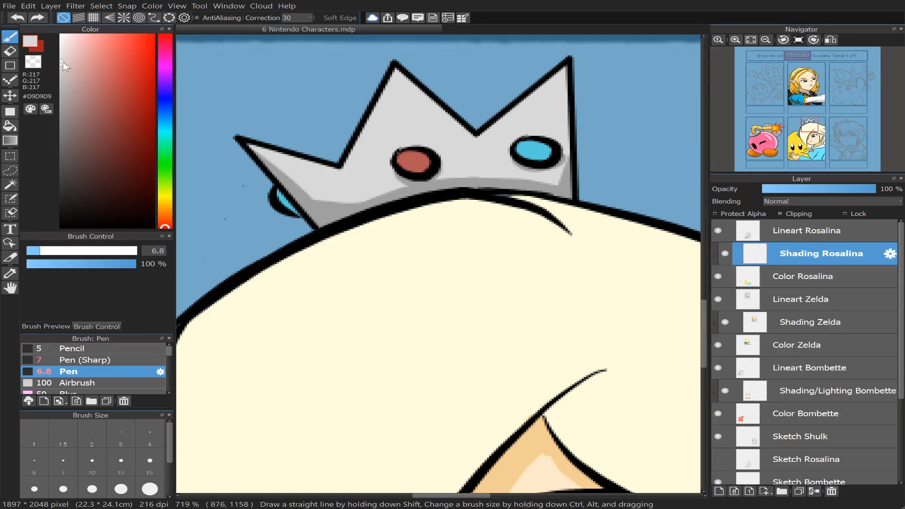
drag(63, 61, 54, 46)
drag(394, 70, 416, 97)
key(ctrl+z)
drag(62, 46, 58, 36)
mouse_move(398, 71)
mouse_down()
mouse_move(474, 133)
mouse_move(432, 110)
mouse_move(467, 137)
mouse_move(395, 75)
mouse_up()
key(ctrl+z)
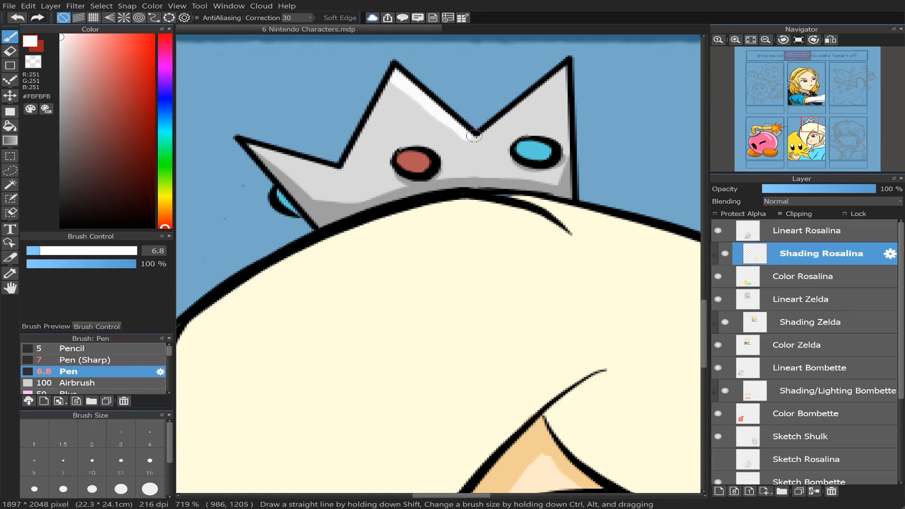
key(ctrl+z)
- Highlight the sloping upper edge and outer side of the crown's right point, undoing unwanted strokes
mouse_move(482, 136)
mouse_down()
mouse_move(505, 114)
mouse_move(469, 138)
mouse_move(498, 127)
mouse_move(479, 137)
mouse_move(564, 68)
mouse_up()
key(ctrl+z)
key(ctrl+z)
drag(520, 109, 555, 77)
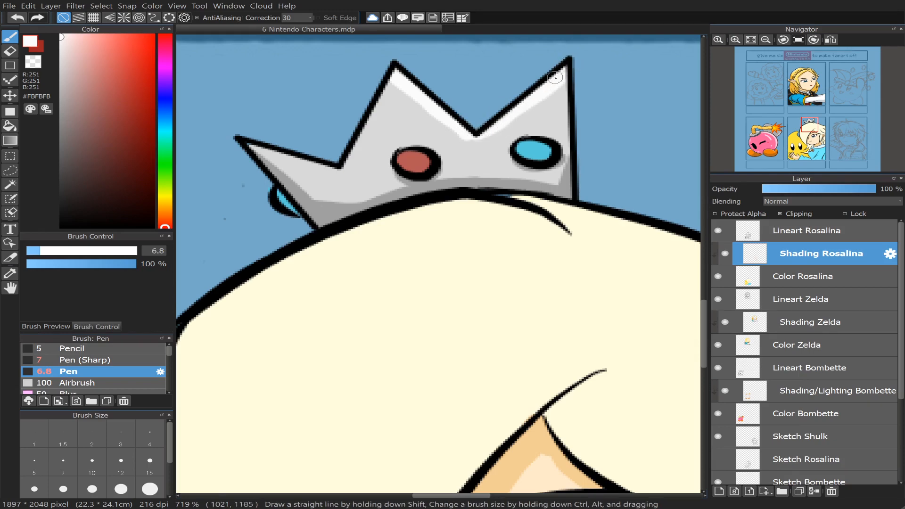
mouse_move(463, 134)
mouse_down()
mouse_move(480, 136)
mouse_move(508, 116)
mouse_move(481, 137)
mouse_move(467, 135)
mouse_up()
key(ctrl+z)
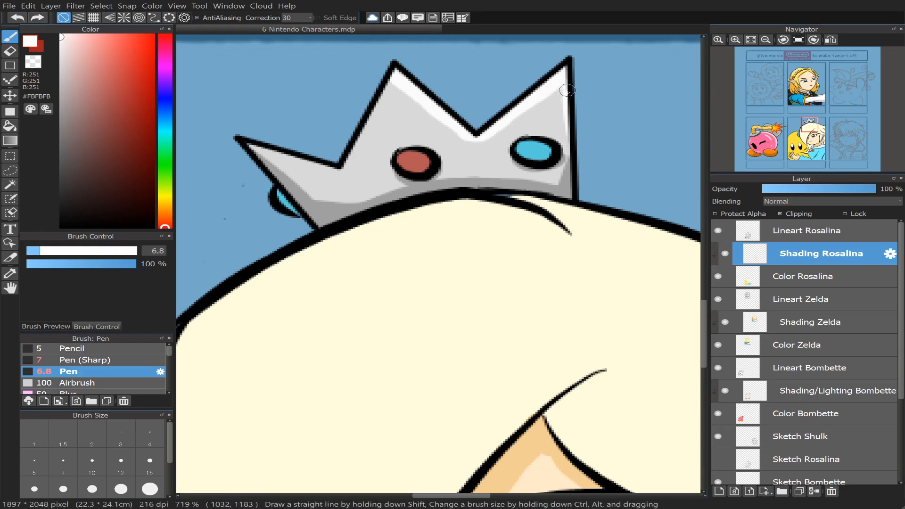
- Highlight the left slope of the crown's middle point and the upper edge of its left point in #FBFBFB
drag(386, 84, 364, 138)
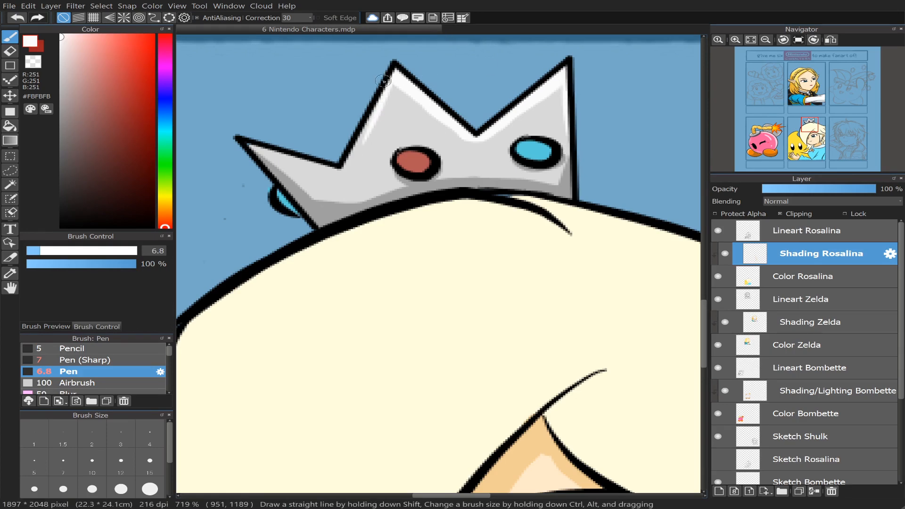
key(ctrl+z)
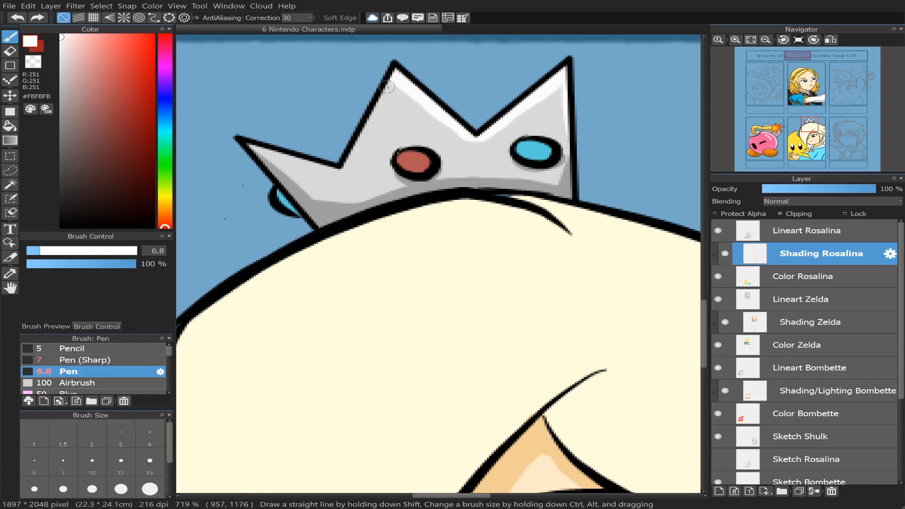
key(ctrl+y)
drag(354, 134, 346, 165)
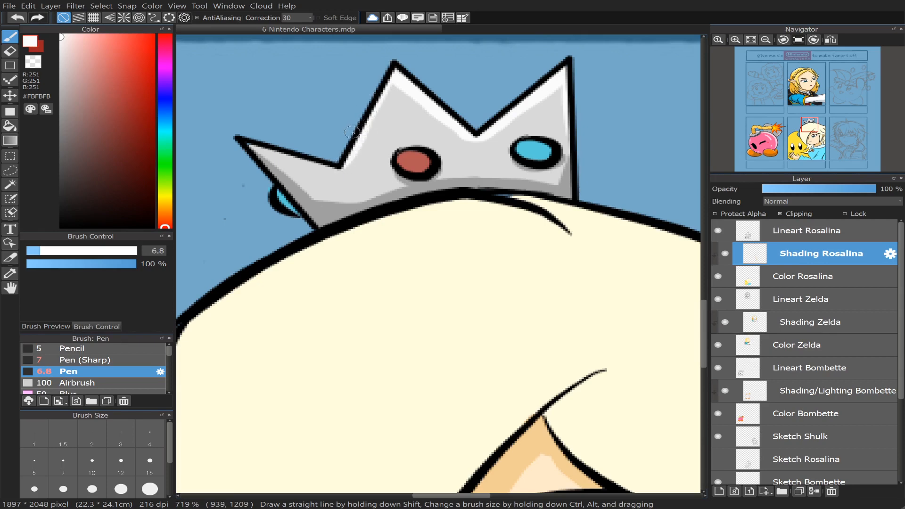
drag(245, 143, 341, 168)
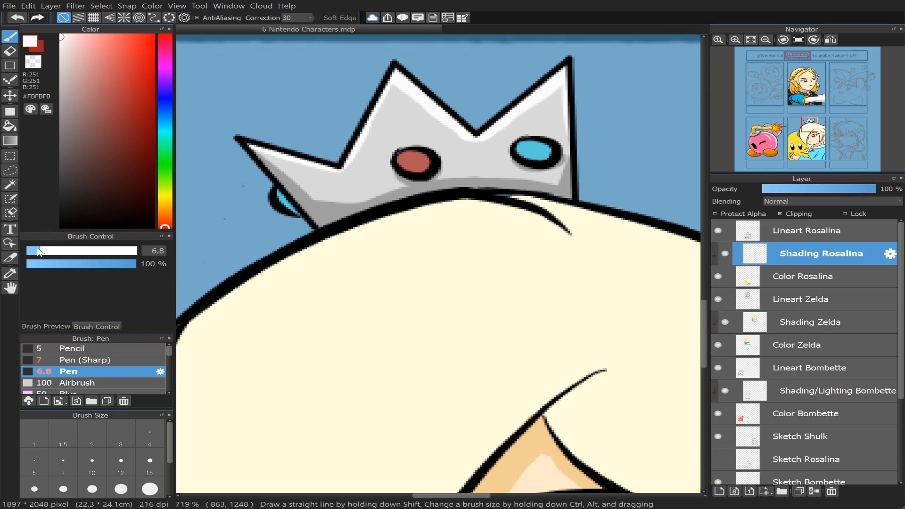
- Add short glint strokes inside the crown's three points with the Pen at size 6.7, redoing unwanted ones
drag(417, 125, 444, 144)
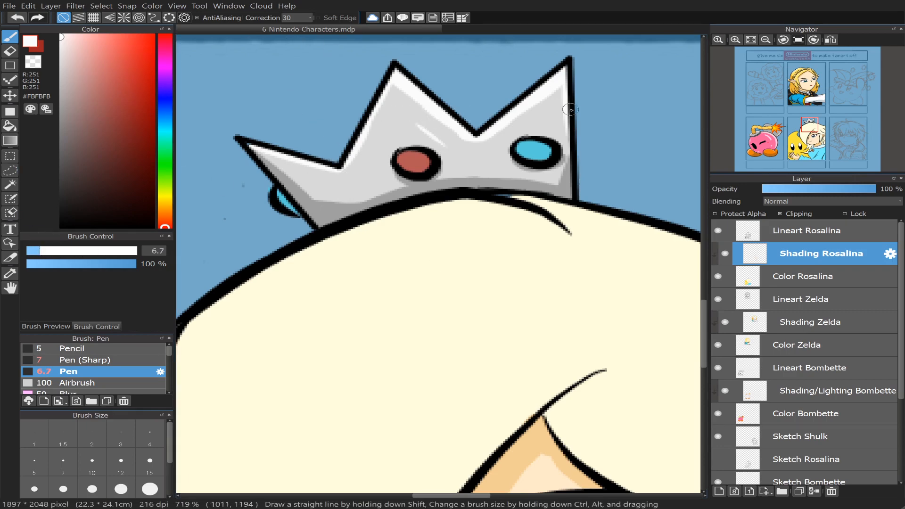
key(ctrl+z)
drag(396, 114, 457, 151)
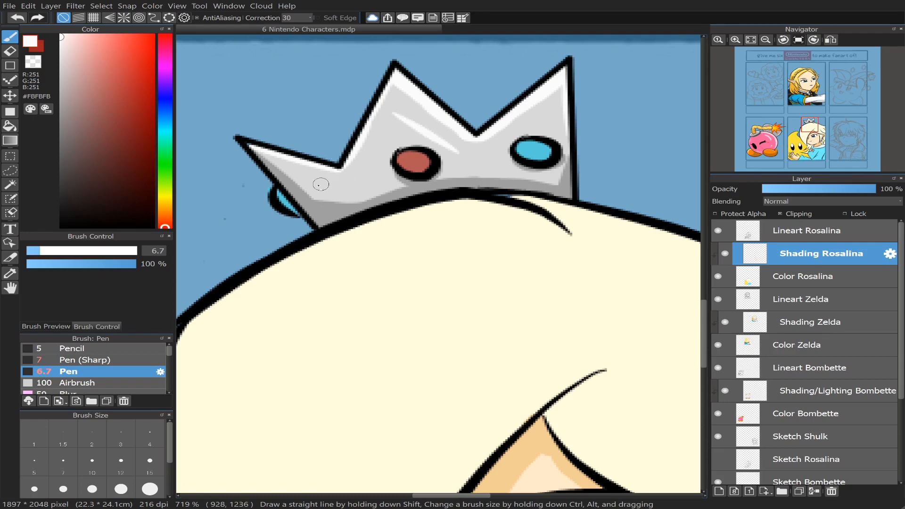
drag(304, 176, 332, 191)
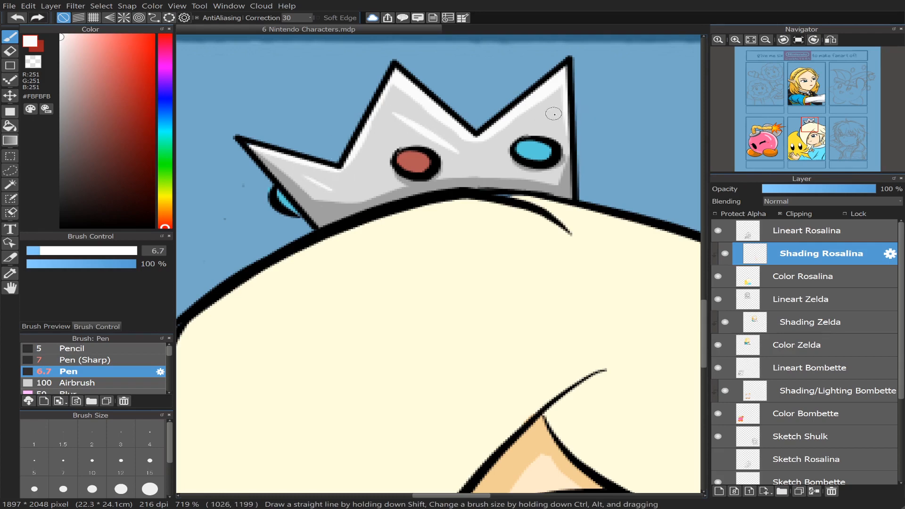
key(ctrl+z)
drag(554, 109, 555, 136)
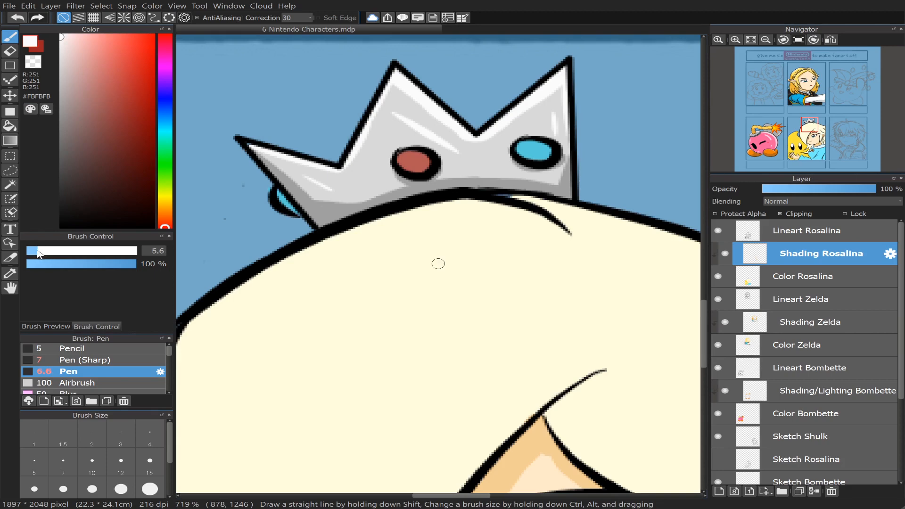
- Highlight the upper part of the crown's red jewel and both blue jewels with the Pen at size 5
drag(39, 253, 36, 252)
drag(404, 152, 432, 162)
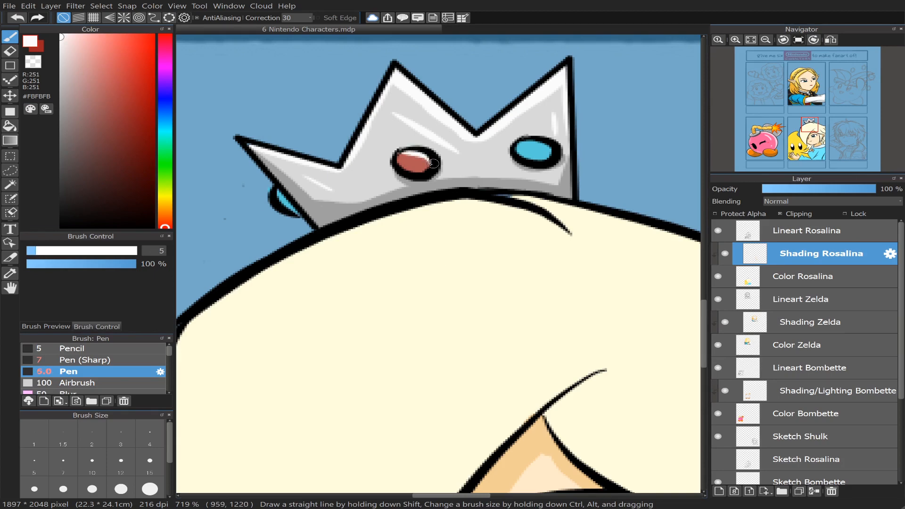
drag(528, 140, 544, 144)
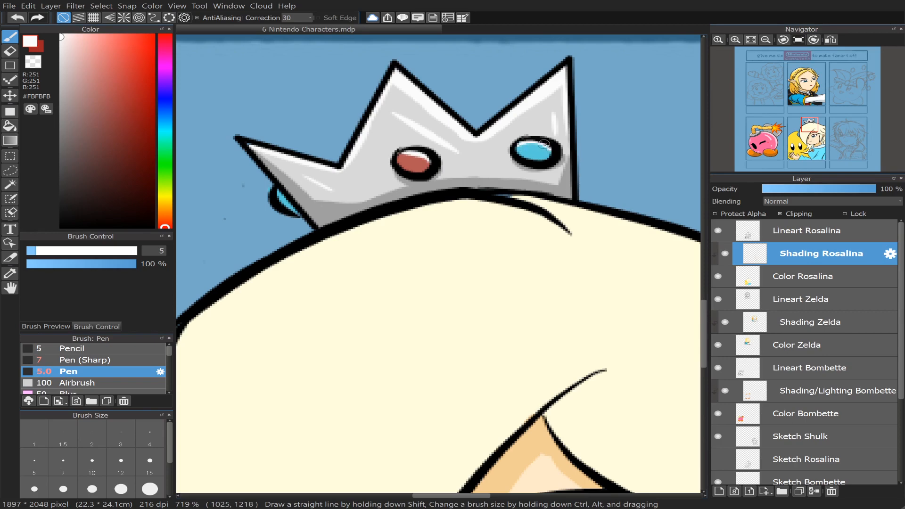
drag(280, 189, 283, 193)
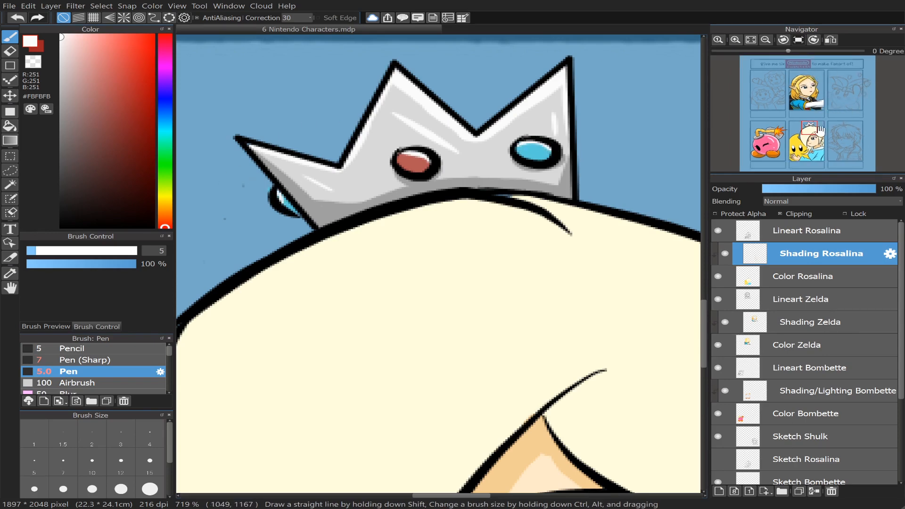
- Highlight the star brooch's orange gem and the upper edges of its top and left points with the Pen at size 5
click(809, 134)
drag(810, 135, 809, 150)
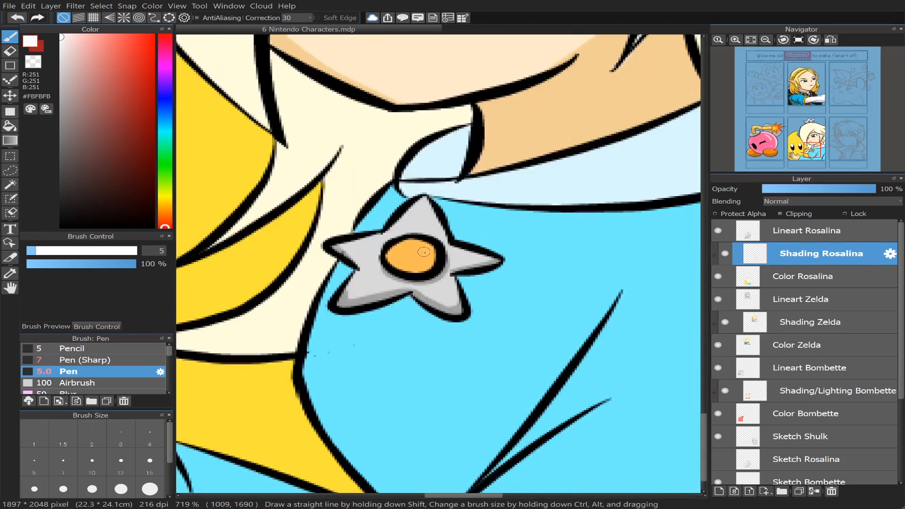
drag(392, 251, 428, 248)
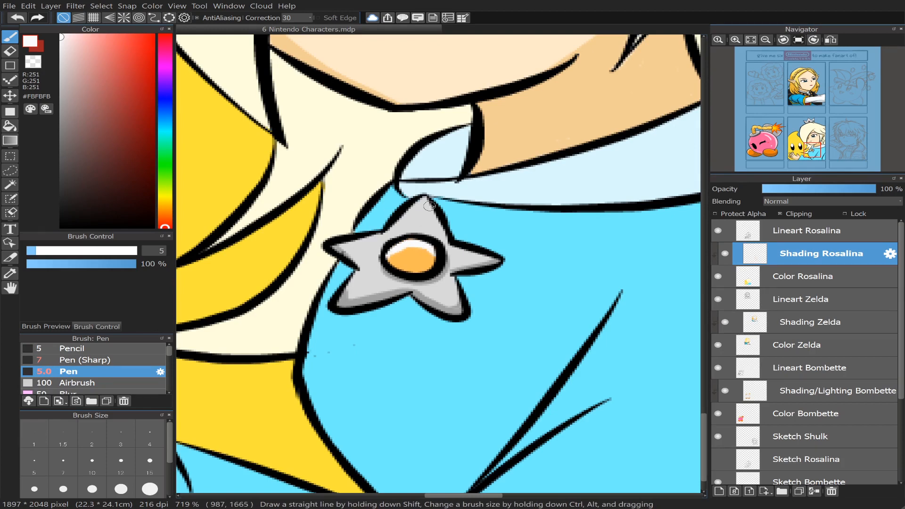
drag(389, 230, 424, 198)
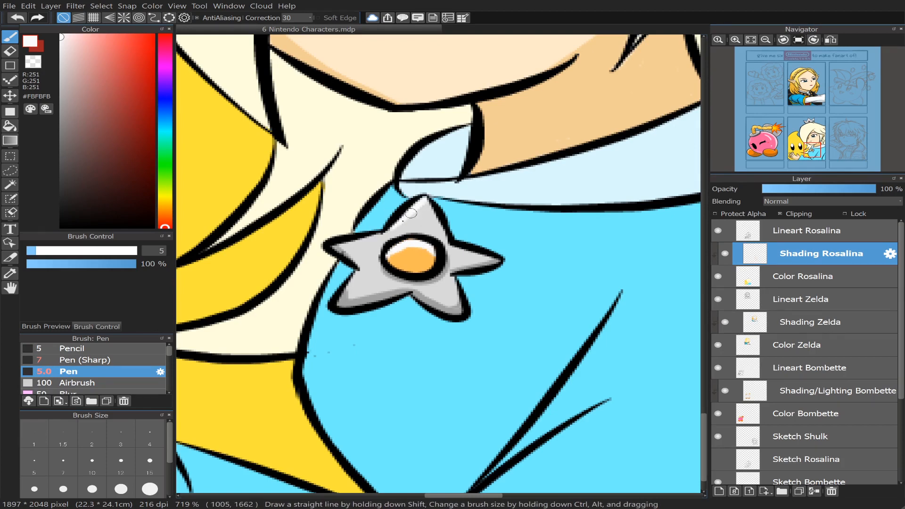
drag(381, 233, 331, 245)
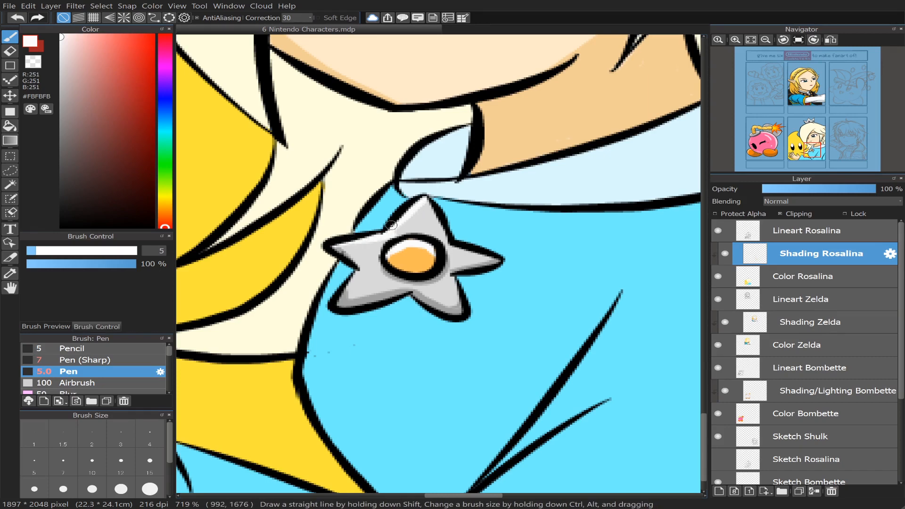
key(ctrl+z)
drag(399, 227, 328, 243)
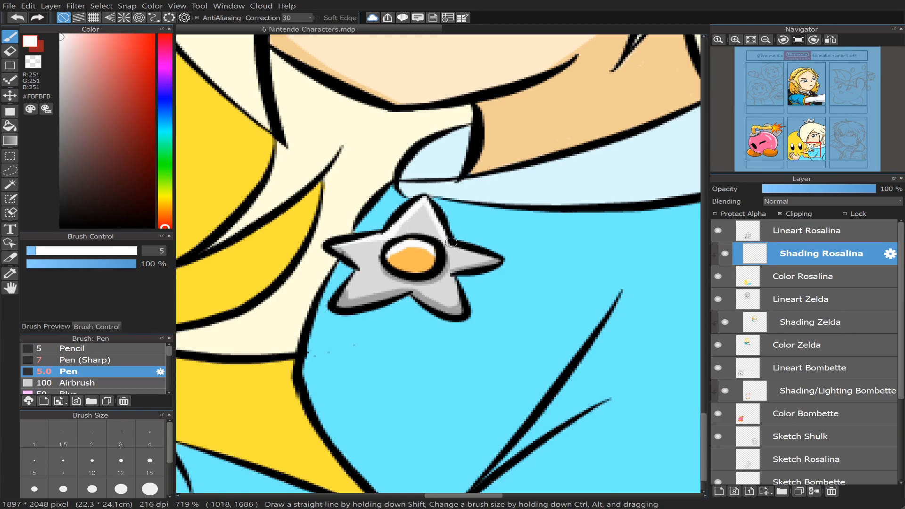
- Highlight the edges of the star brooch's right and lower-right points and touch up its left point
drag(451, 247, 500, 258)
mouse_move(454, 276)
mouse_down()
mouse_move(462, 304)
mouse_move(453, 275)
mouse_move(461, 317)
mouse_up()
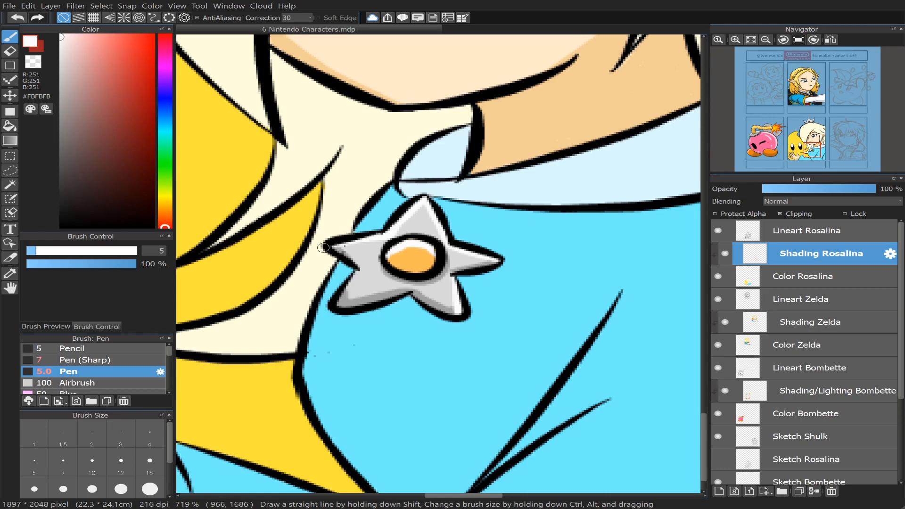
drag(323, 247, 386, 241)
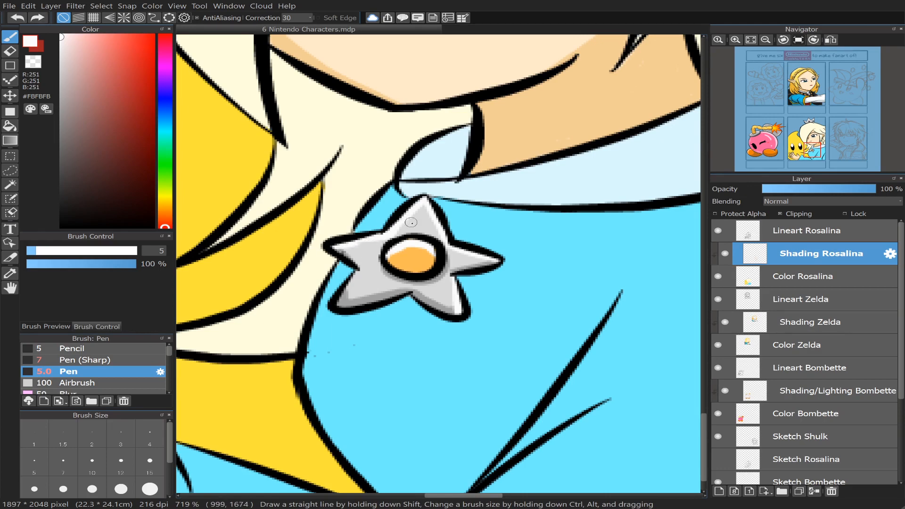
- Dot small #FBFBFB sparkle specks over the star brooch and the crown with the Pen at size 3.4
drag(37, 251, 32, 252)
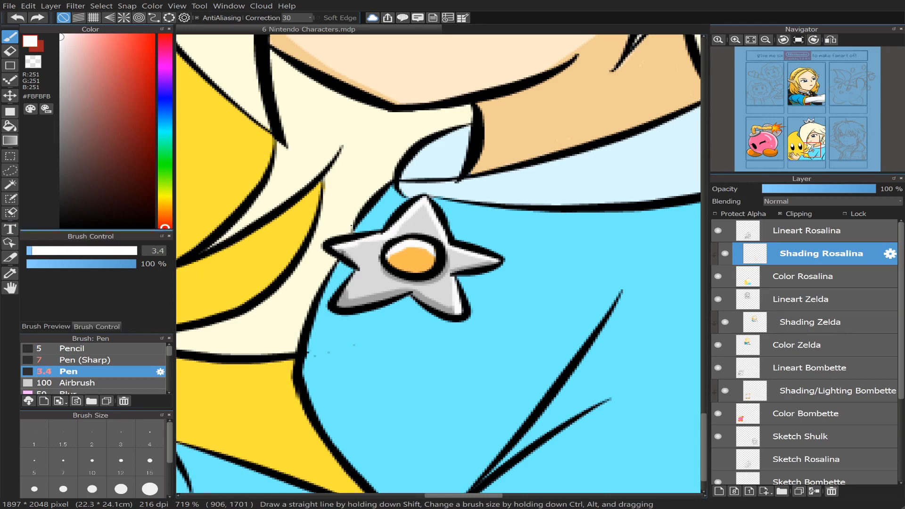
click(423, 227)
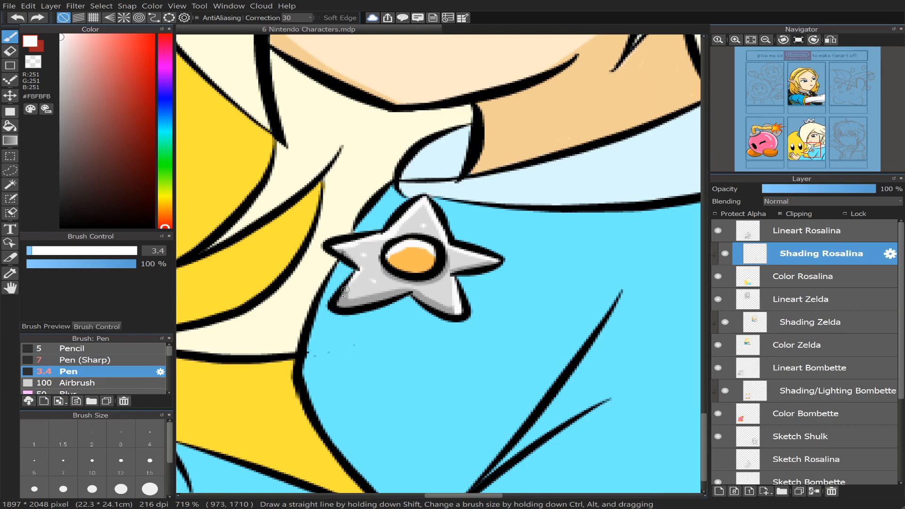
drag(345, 290, 336, 302)
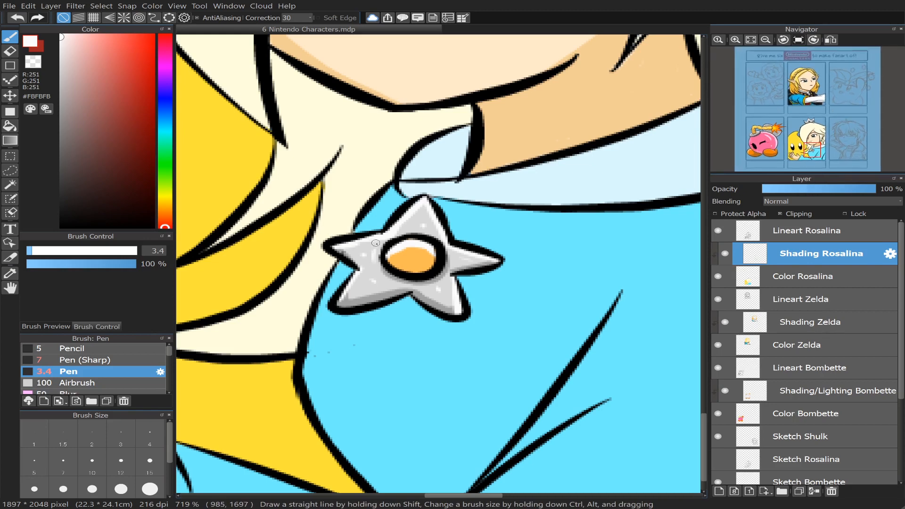
scroll(803, 150, down, 3)
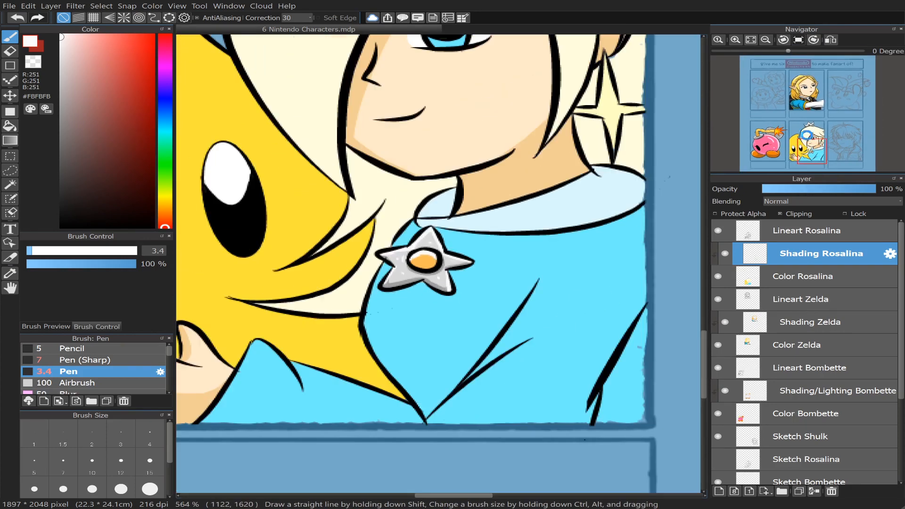
drag(810, 150, 834, 129)
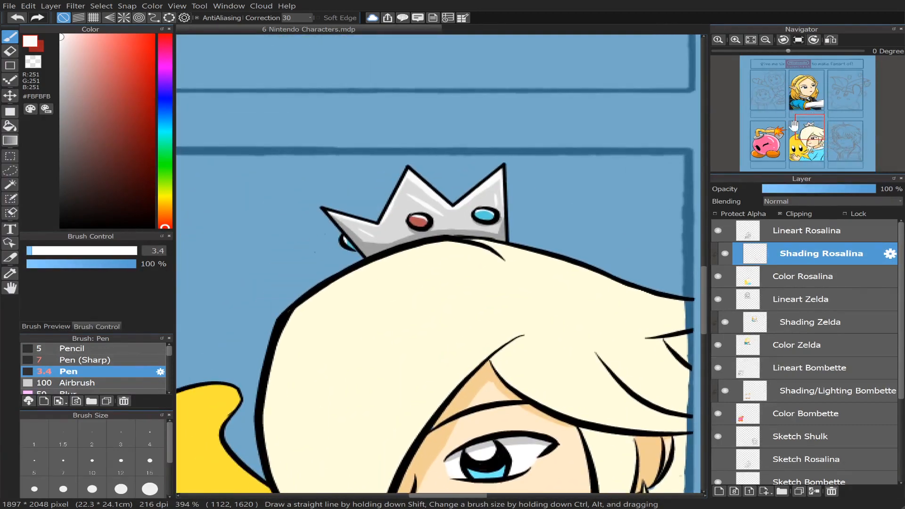
scroll(805, 128, up, 2)
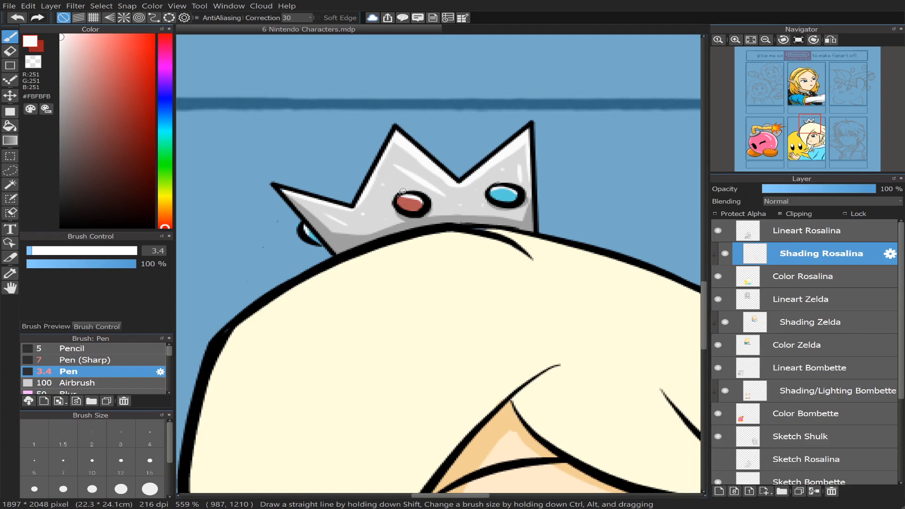
- Mix the shading colour #E3CA7D from the star earring's pale yellow and start shading its lower point with the Pen
mouse_move(831, 135)
drag(810, 129, 822, 144)
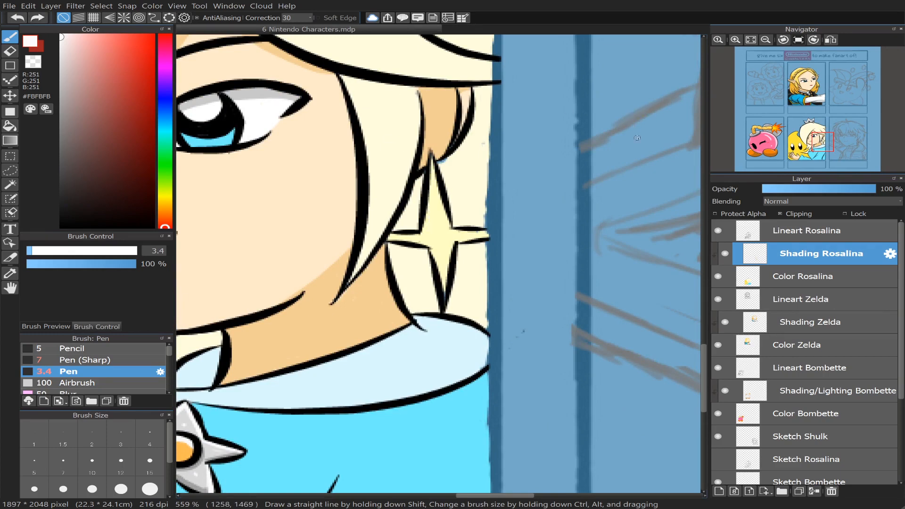
alt+click(436, 239)
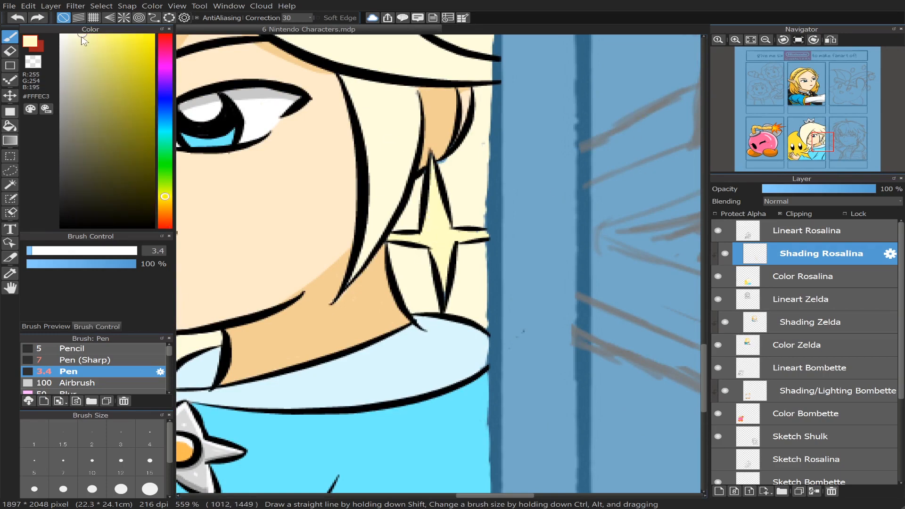
click(162, 199)
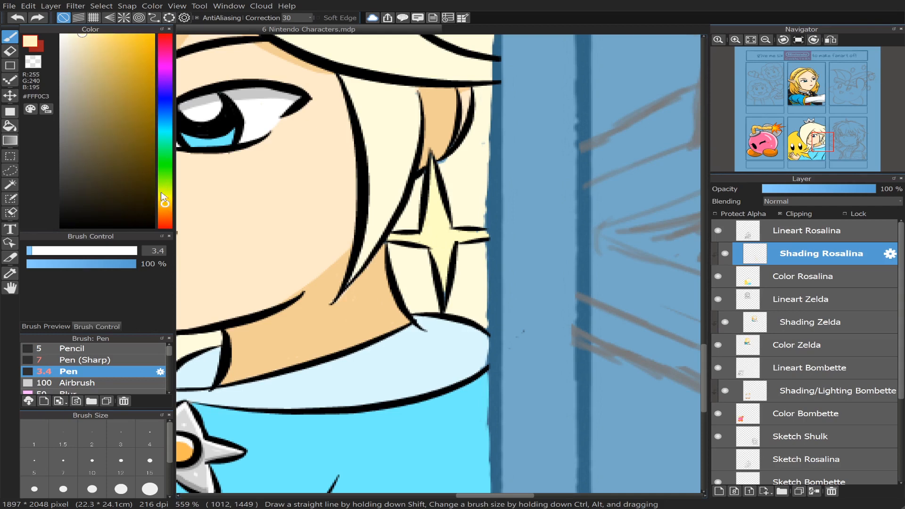
drag(91, 49, 102, 55)
mouse_move(456, 245)
mouse_down()
mouse_move(445, 273)
mouse_move(456, 250)
mouse_up()
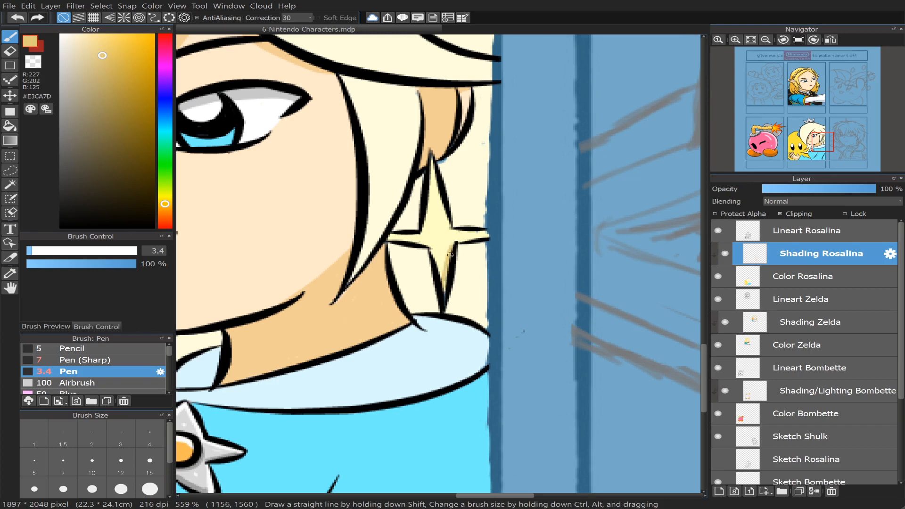
- Shade the star earring's lower point and the lower half of its side points with the Pen at size 6.8
click(46, 252)
mouse_move(452, 246)
mouse_down()
mouse_move(442, 284)
mouse_move(428, 251)
mouse_up()
key(ctrl+z)
mouse_move(430, 249)
mouse_down()
mouse_move(432, 250)
mouse_move(445, 284)
mouse_up()
drag(386, 238, 496, 239)
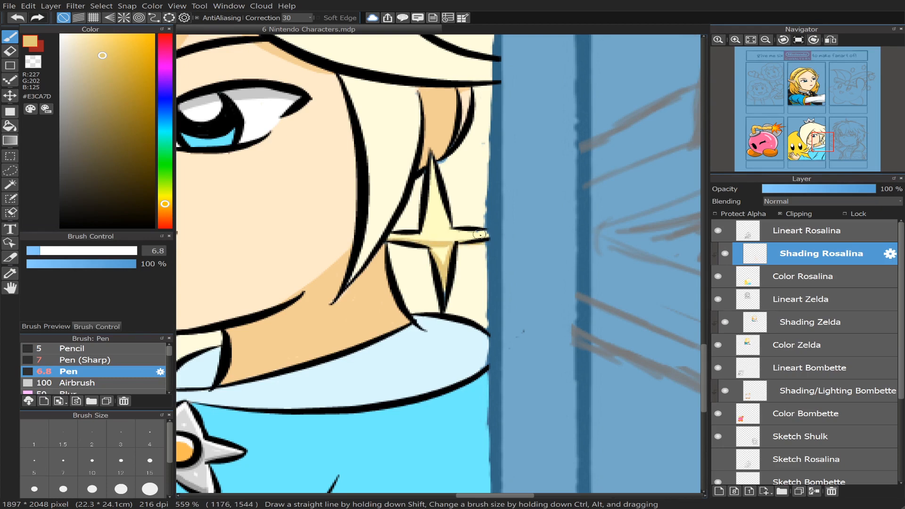
key(ctrl+z)
drag(401, 242, 498, 238)
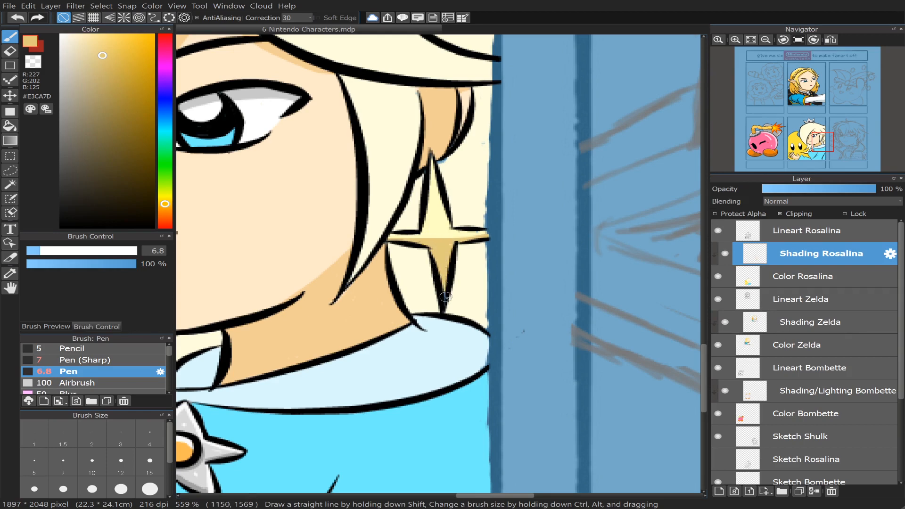
- Shade the right edge of the star earring's upper point with the Pen at size 2.7
drag(40, 251, 30, 250)
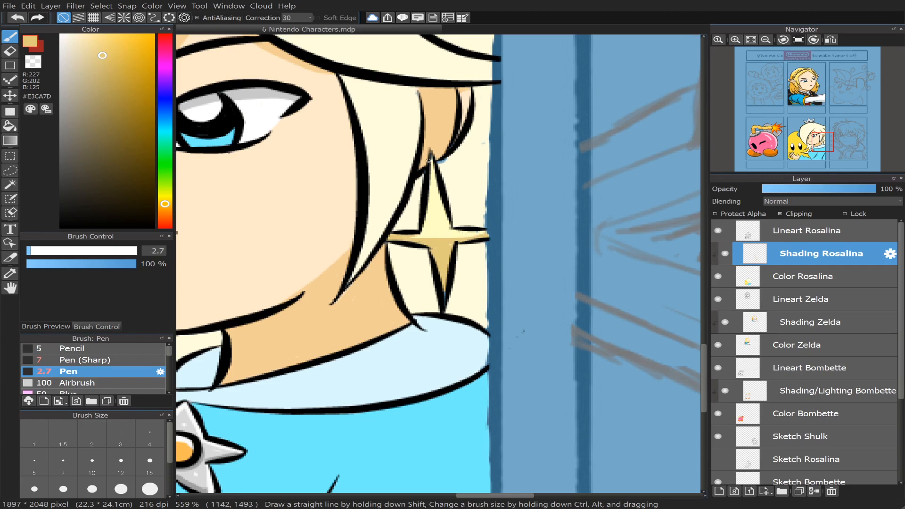
key(ctrl+z)
mouse_move(441, 184)
mouse_down()
mouse_move(433, 168)
mouse_move(438, 187)
mouse_up()
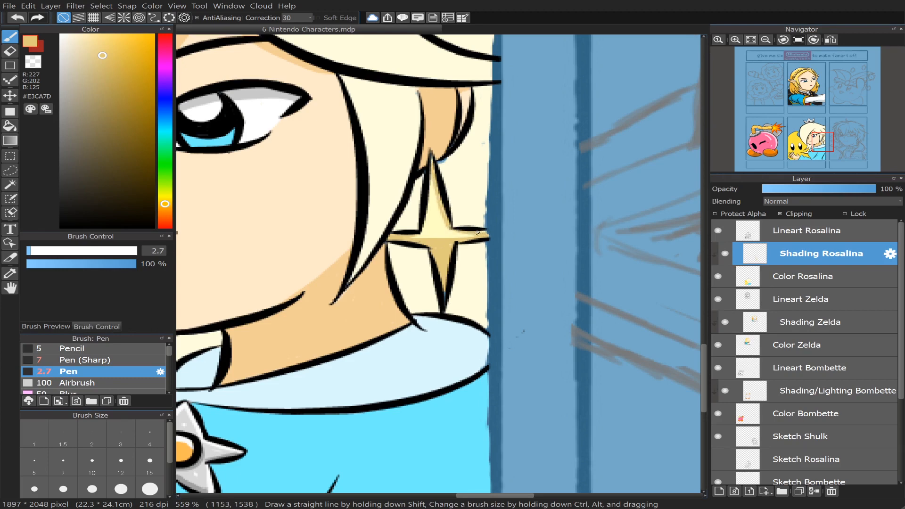
- Erase the shading from the star earring's centre and reshade the edges around it with the Pen at size 5.9
click(11, 52)
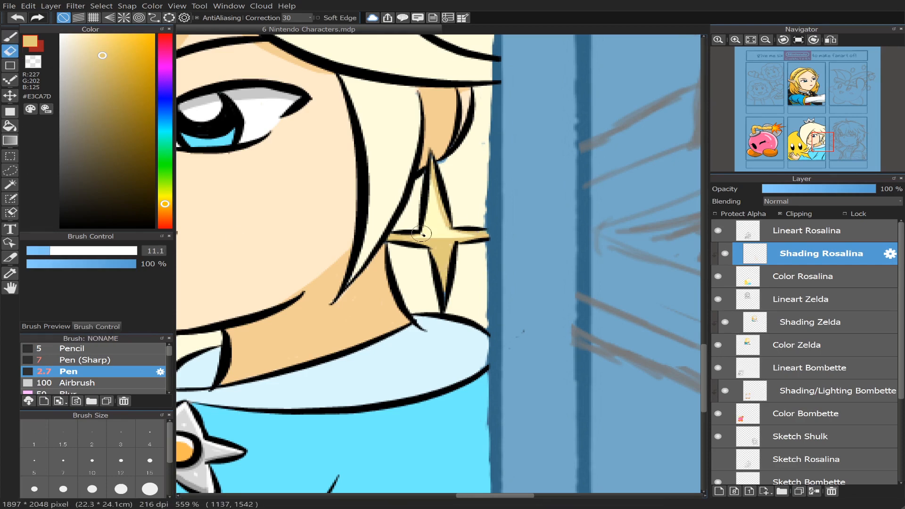
mouse_move(422, 233)
mouse_down()
mouse_move(471, 237)
mouse_move(416, 239)
mouse_move(438, 251)
mouse_move(454, 241)
mouse_up()
click(11, 36)
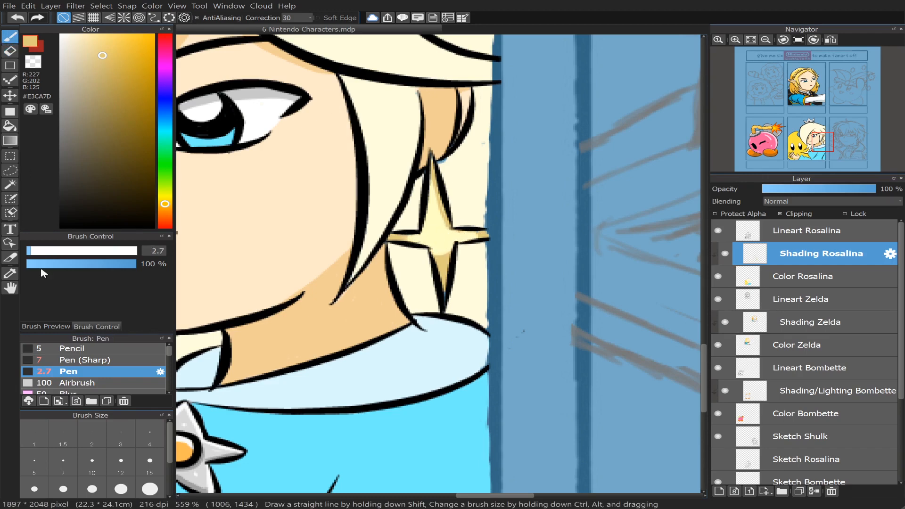
click(37, 251)
drag(425, 245, 401, 240)
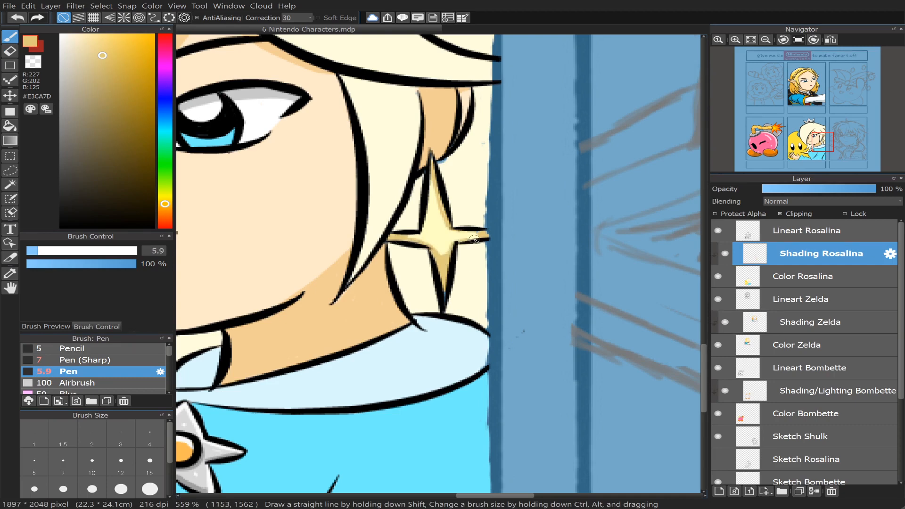
mouse_move(474, 240)
mouse_down()
mouse_move(487, 235)
mouse_move(453, 244)
mouse_move(440, 266)
mouse_up()
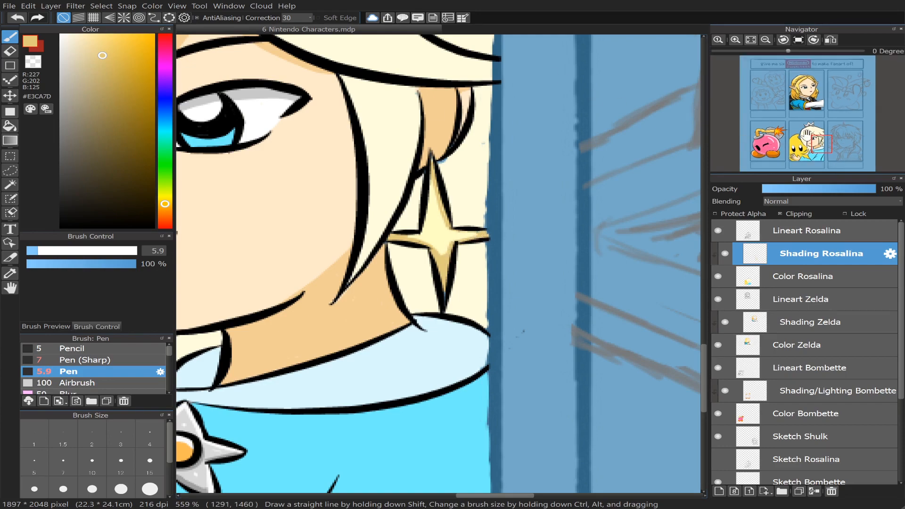
- Shade the lower edge of the star brooch's orange gem in #BF8023 with the Pen at size 5.9
scroll(805, 135, down, 4)
drag(819, 133, 813, 154)
scroll(814, 149, up, 5)
scroll(815, 149, up, 1)
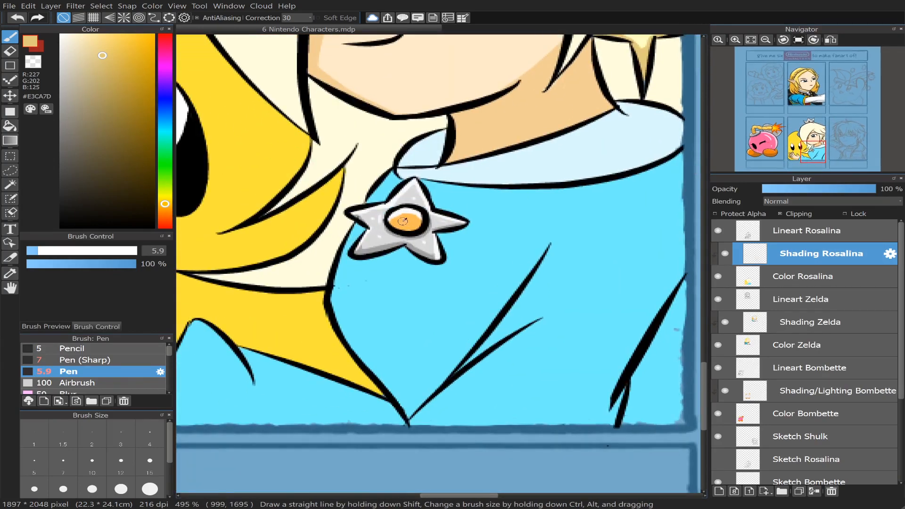
right_click(402, 221)
drag(124, 71, 137, 83)
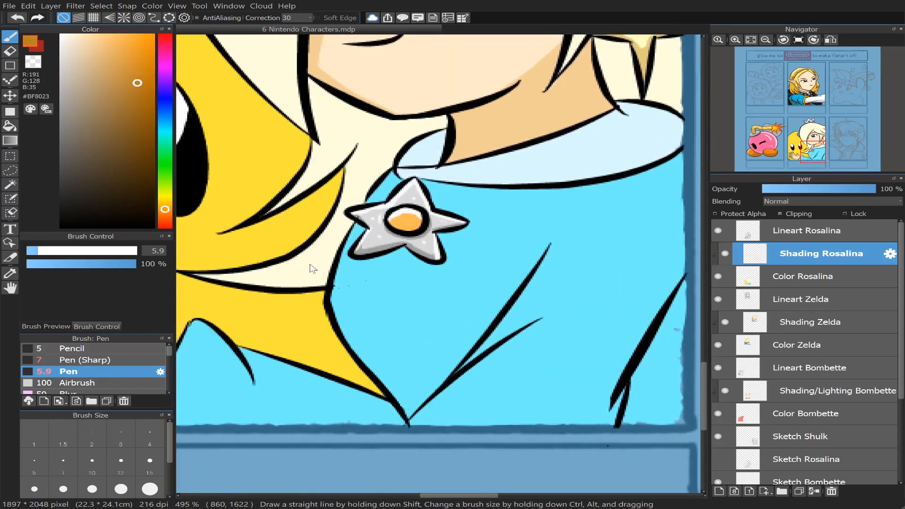
drag(394, 227, 416, 230)
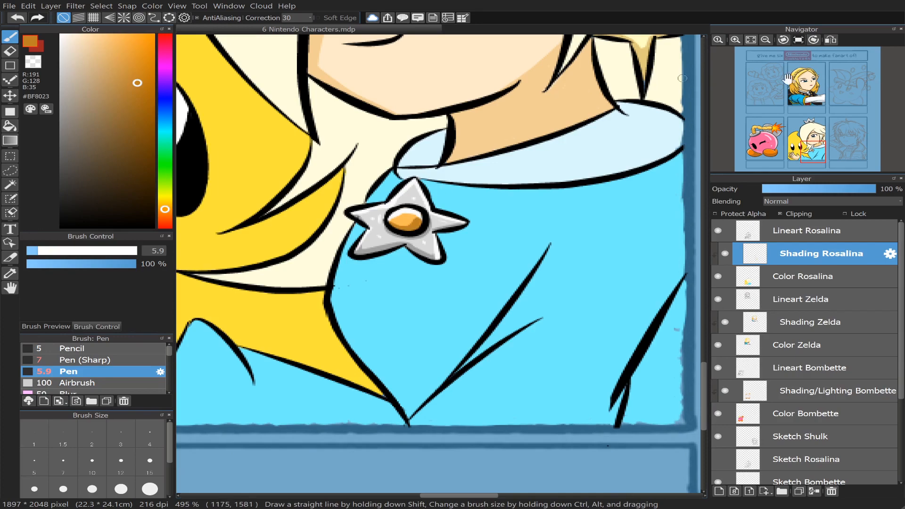
- Add a new layer above Shading Rosalina and turn on clipping for it
scroll(811, 142, down, 2)
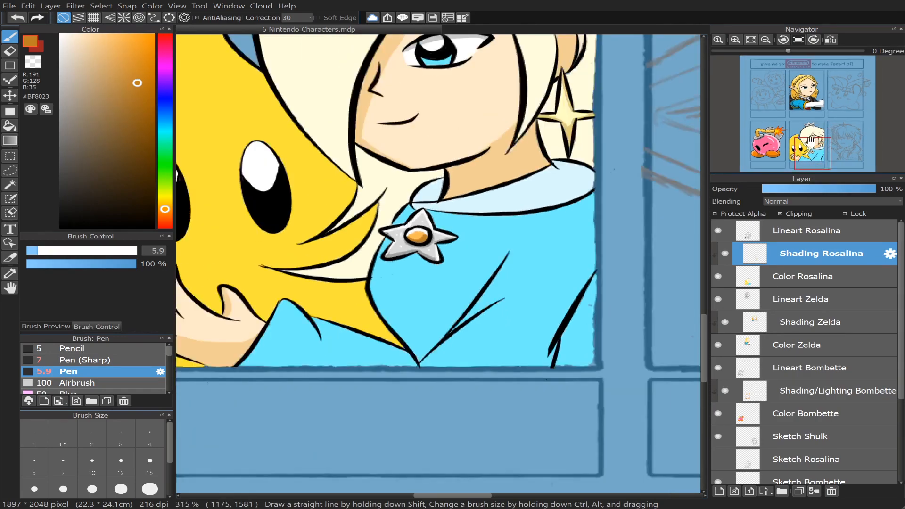
drag(811, 141, 808, 132)
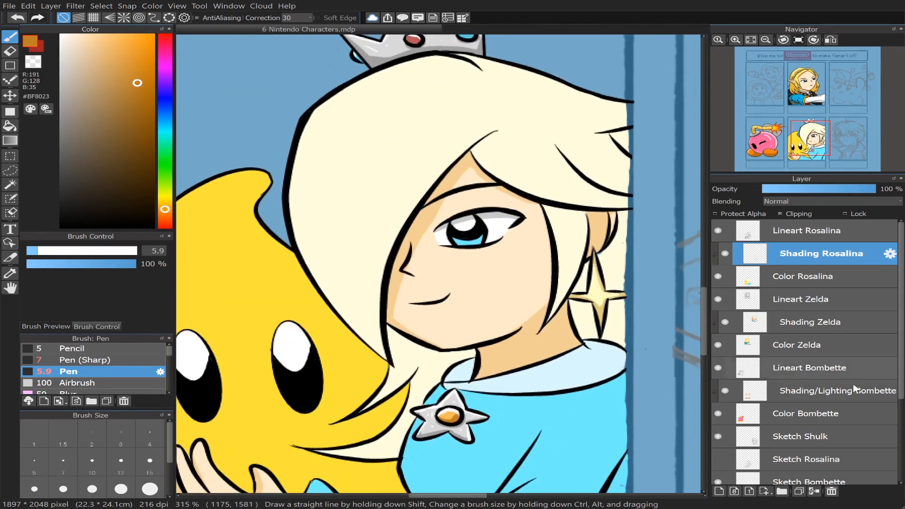
click(719, 492)
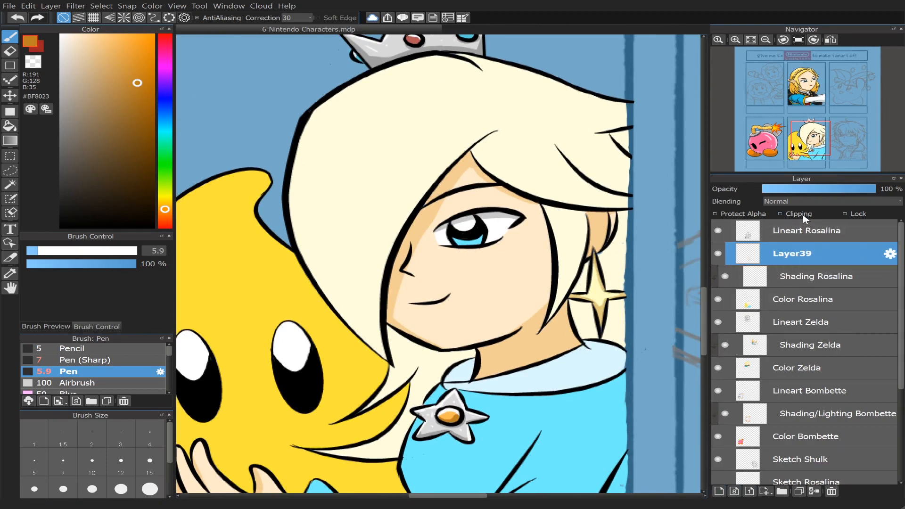
click(804, 216)
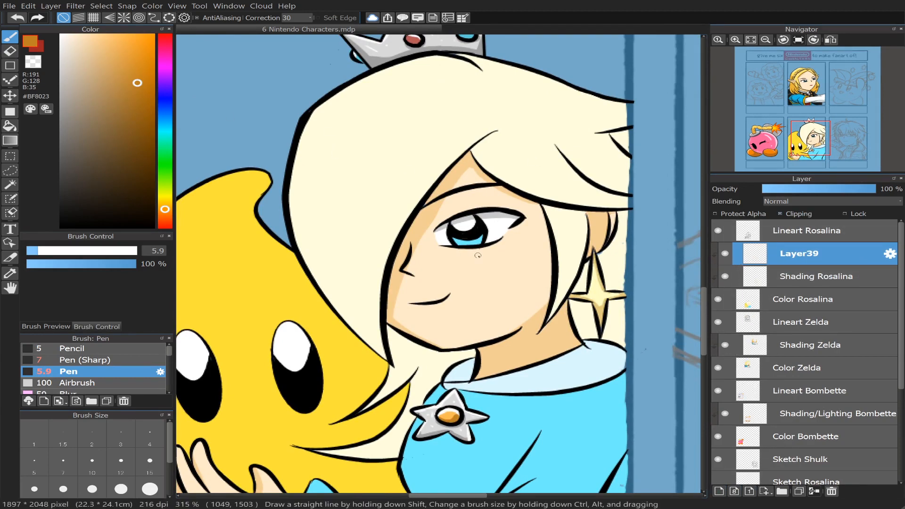
- Mix #DDD39A from the hair colour and bucket-fill the back hair below the chin, beside the brooch and around the earring
right_click(366, 137)
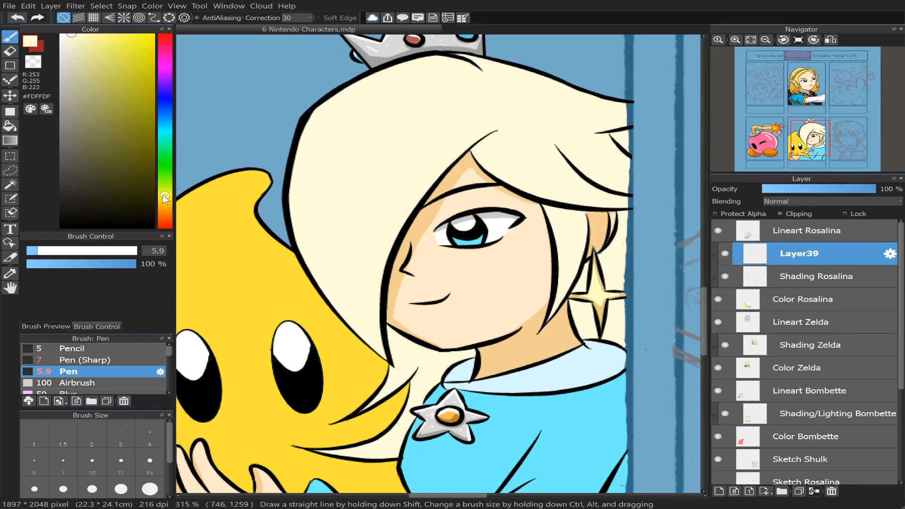
drag(165, 201, 163, 198)
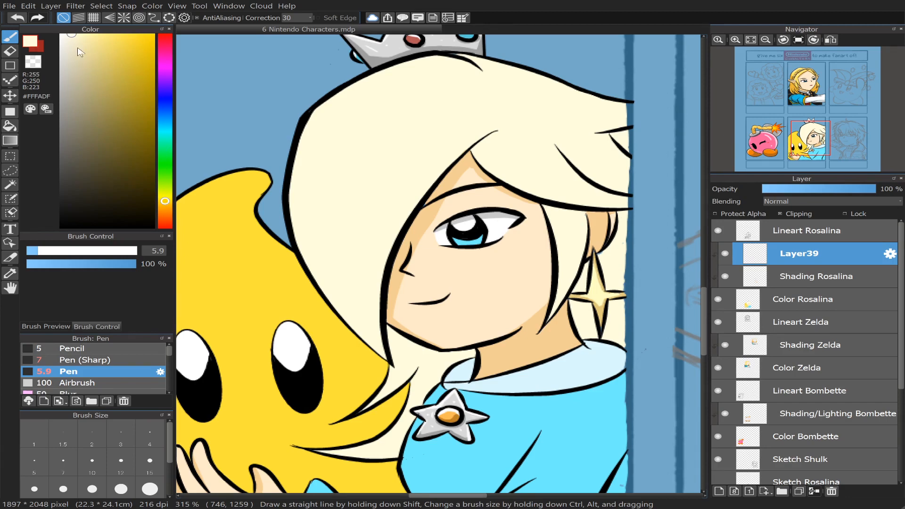
drag(70, 41, 88, 60)
key(g)
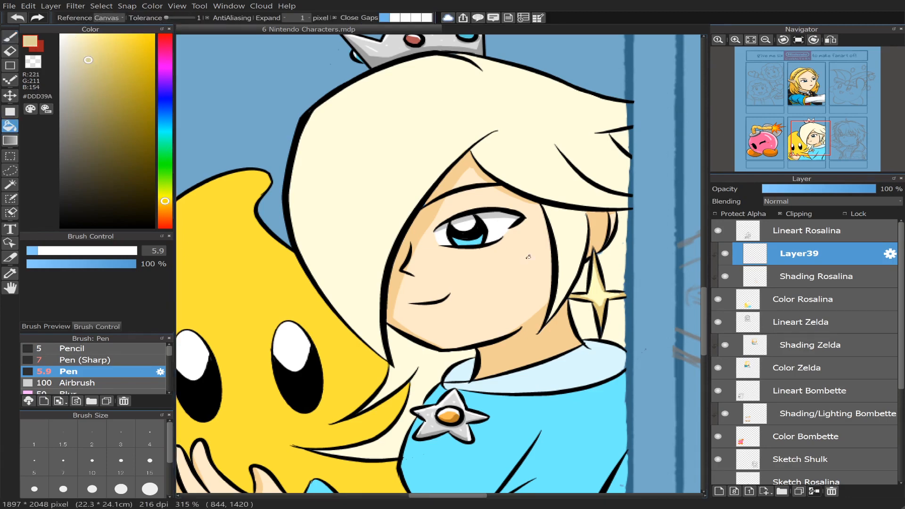
click(456, 349)
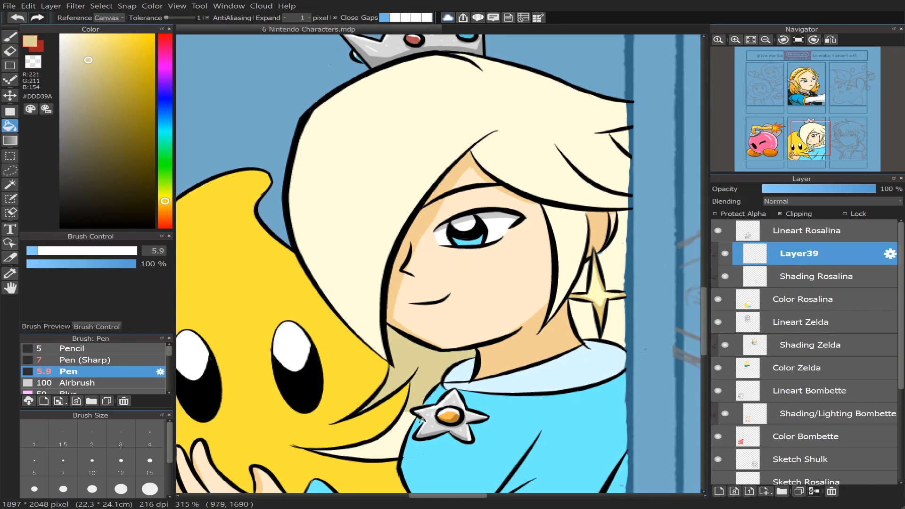
click(384, 442)
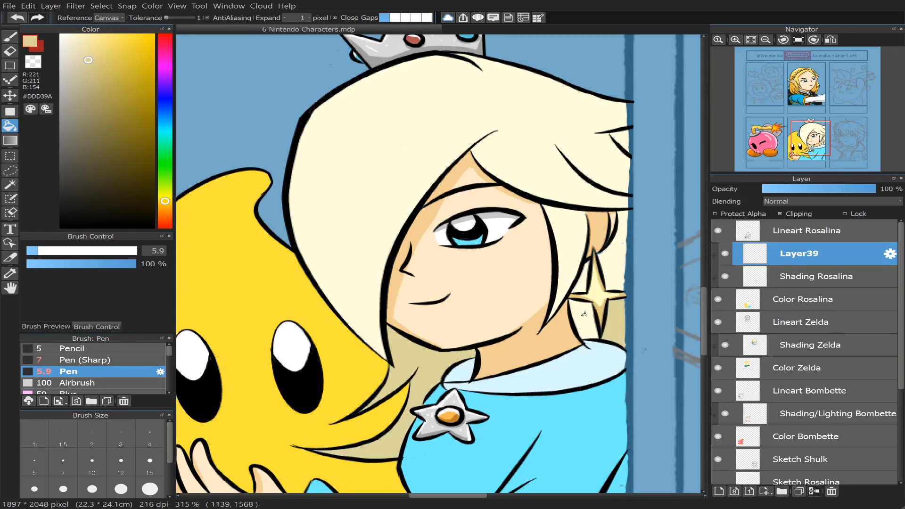
click(614, 220)
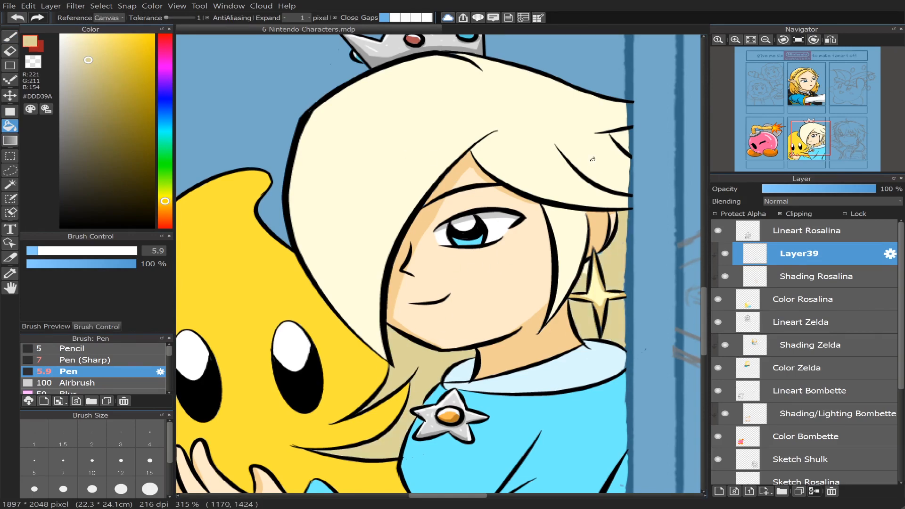
- Shade the top of the hair lock in front of the ear with the Pen at size 12.4, undoing unwanted strokes
scroll(842, 126, up, 1)
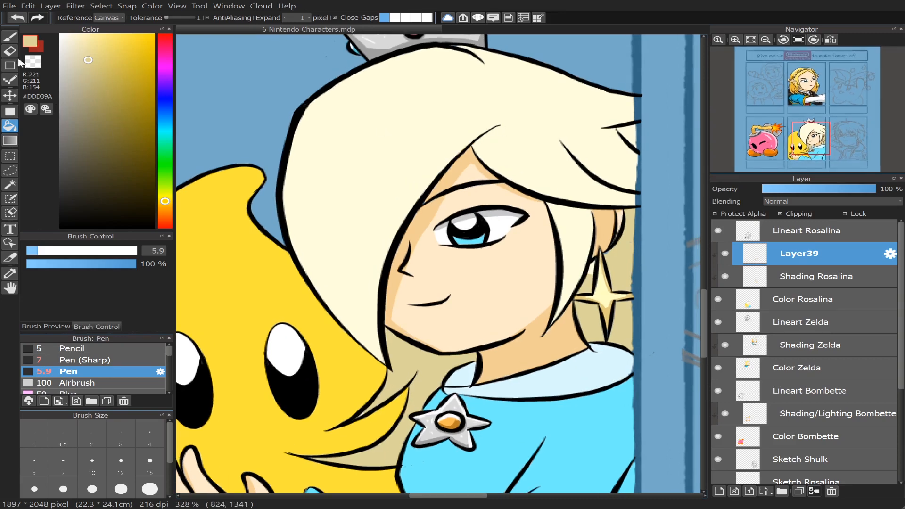
click(10, 36)
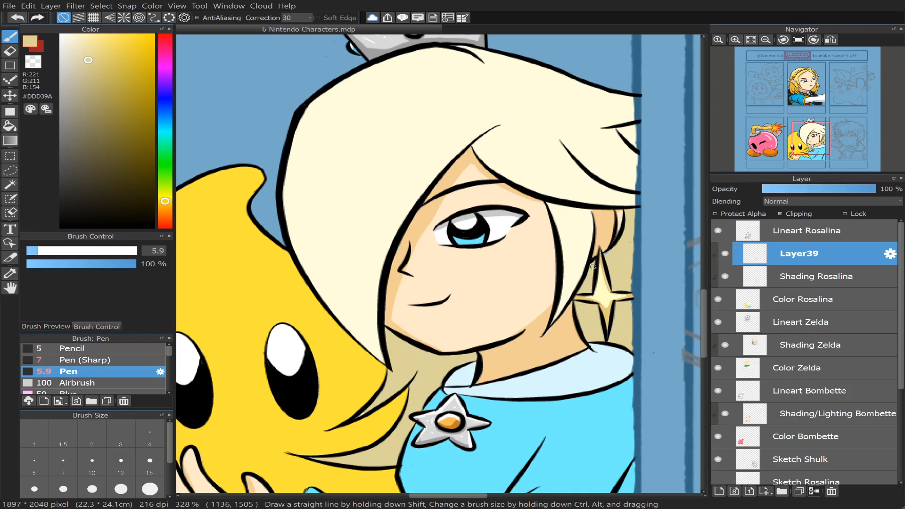
scroll(818, 131, up, 2)
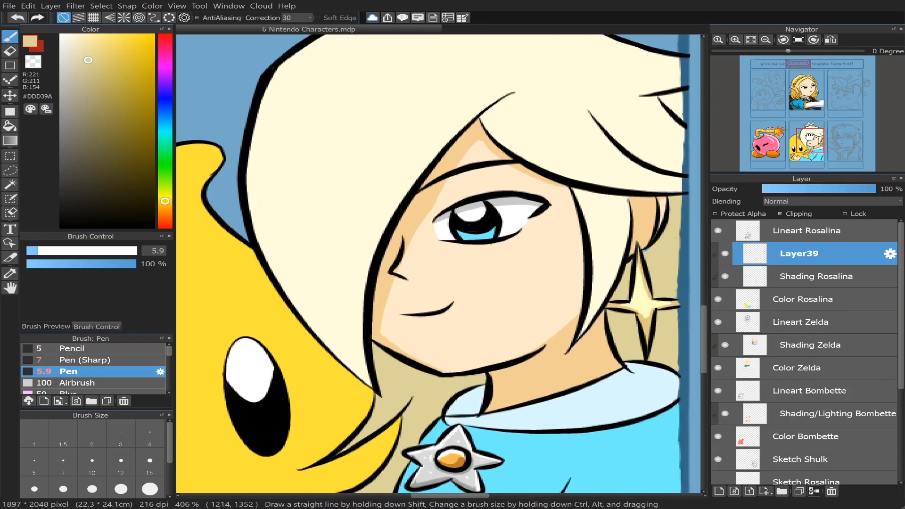
drag(818, 131, 821, 136)
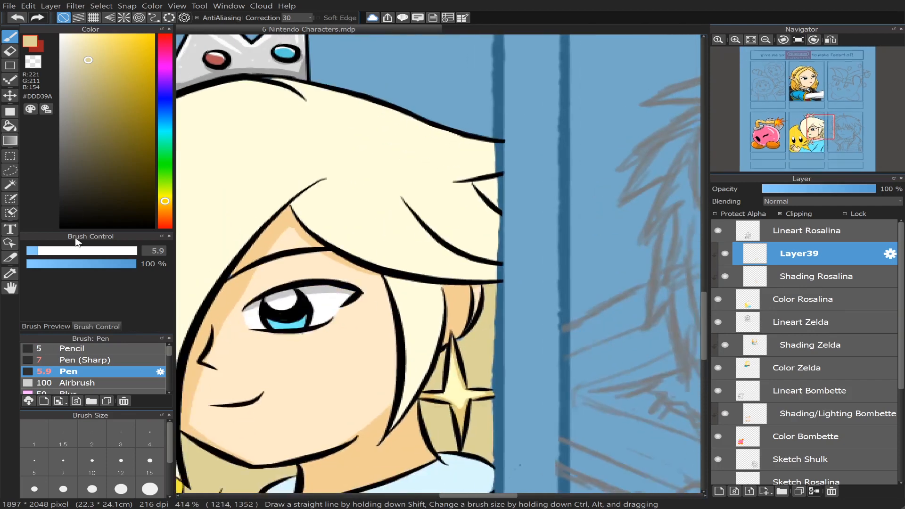
click(53, 252)
mouse_move(389, 278)
mouse_down()
mouse_move(424, 289)
mouse_move(384, 280)
mouse_move(439, 287)
mouse_move(410, 281)
mouse_move(413, 272)
mouse_move(444, 274)
mouse_move(439, 291)
mouse_move(383, 279)
mouse_up()
key(ctrl+z)
key(ctrl+z)
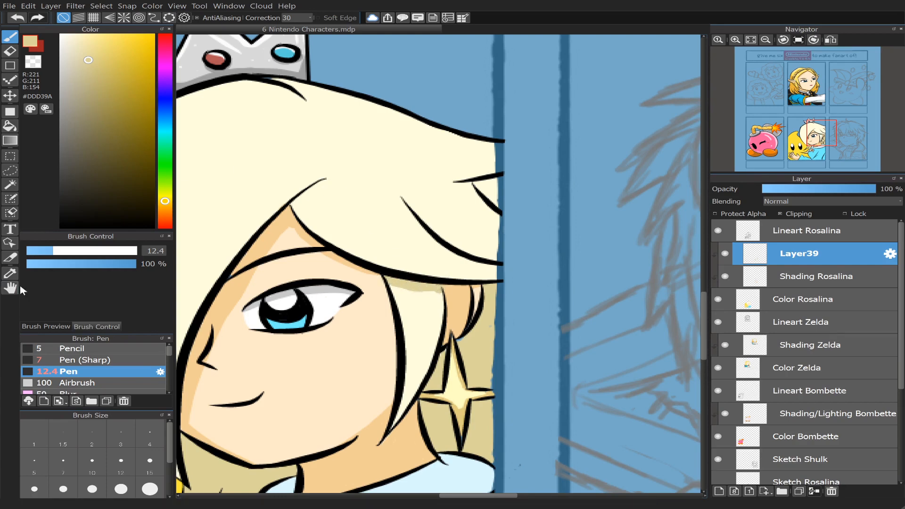
- Shade down the ear-side edge of the hair lock in front of the ear with the Pen at size 10.4
drag(52, 257, 48, 257)
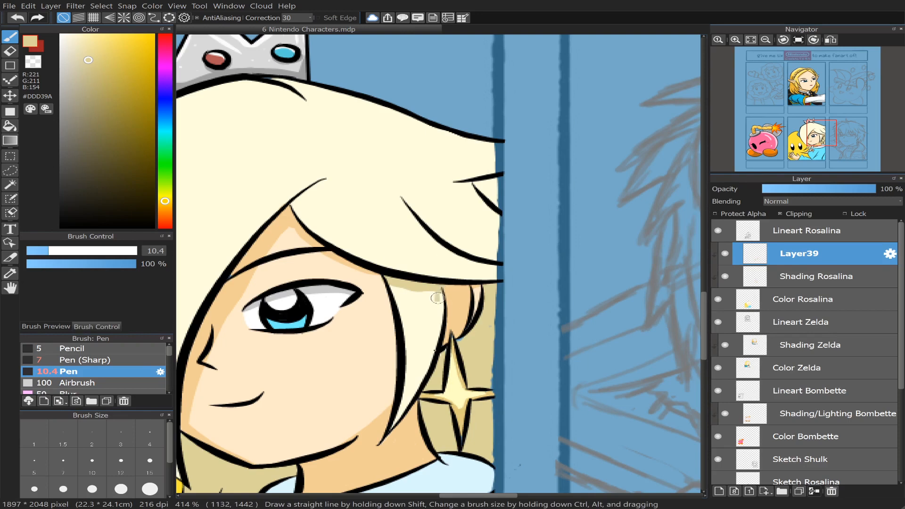
mouse_move(440, 330)
mouse_down()
mouse_move(429, 290)
mouse_move(423, 343)
mouse_up()
drag(433, 289, 438, 304)
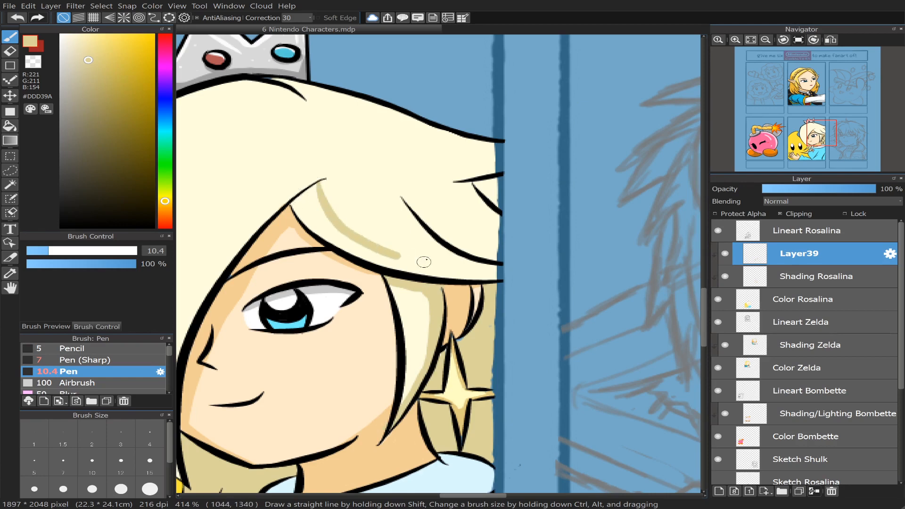
- Draw a shadow boundary along the fringe's lower edge above the eye and bucket-fill the enclosed area with #DDD39A
mouse_move(321, 187)
mouse_down()
mouse_move(354, 235)
mouse_move(414, 264)
mouse_move(529, 275)
mouse_up()
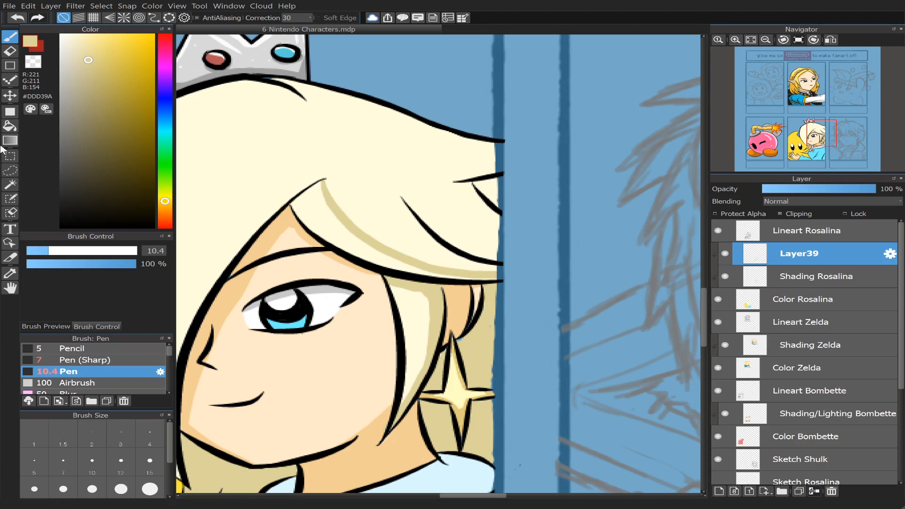
click(10, 126)
click(320, 206)
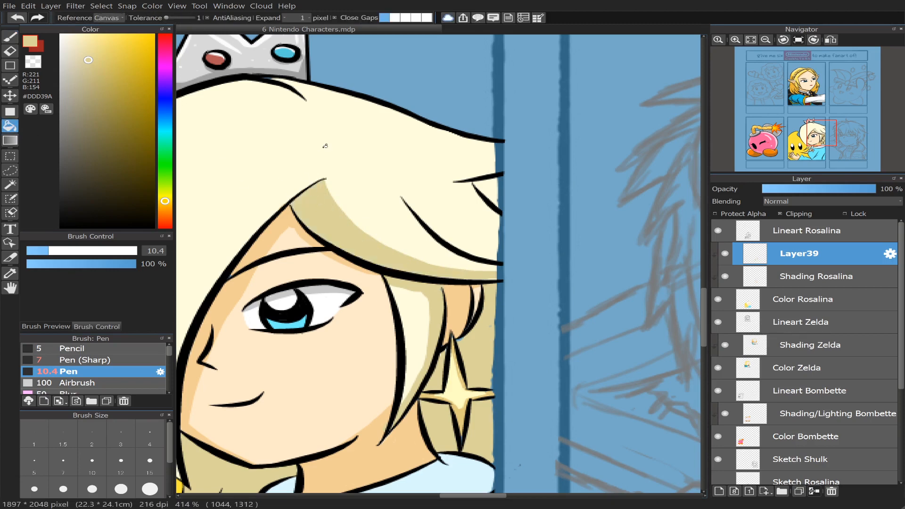
key(b)
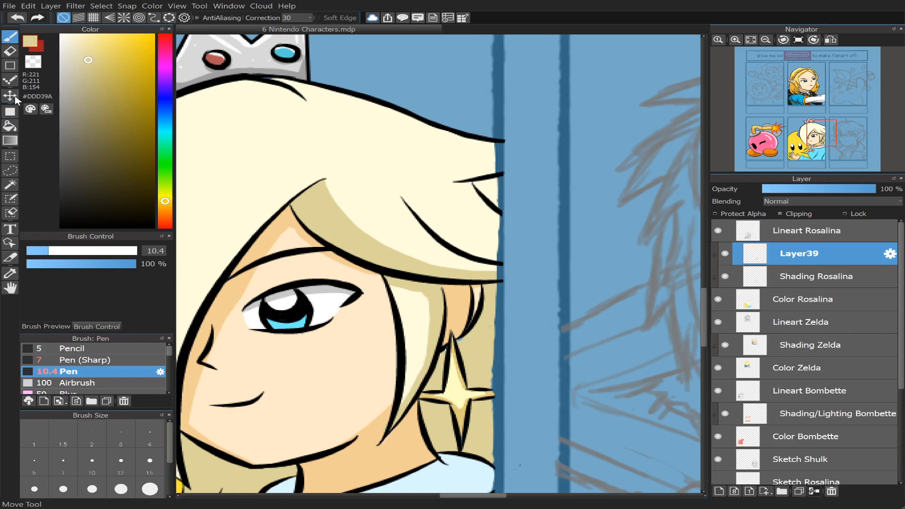
- Shade under the short strand at the fringe's outer end and along the curved strand line with the Pen at size 5.3
click(10, 126)
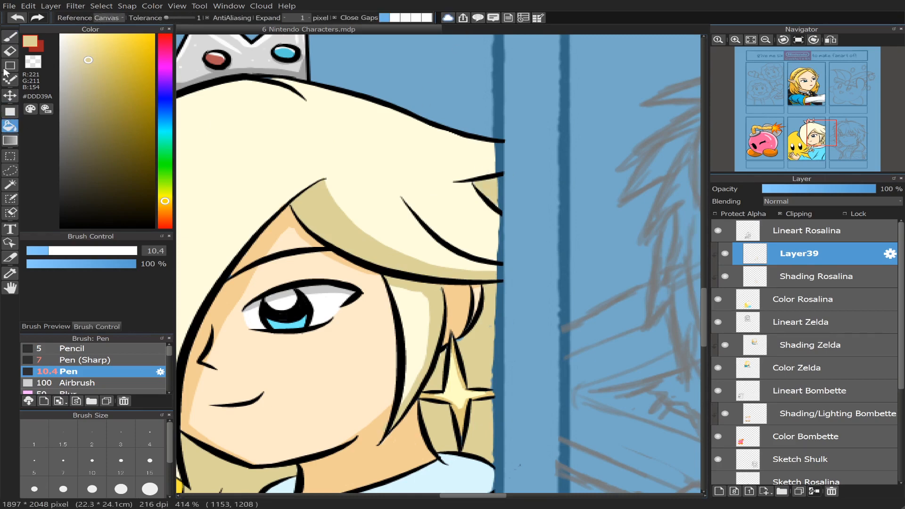
key(b)
drag(50, 256, 36, 256)
drag(447, 182, 490, 165)
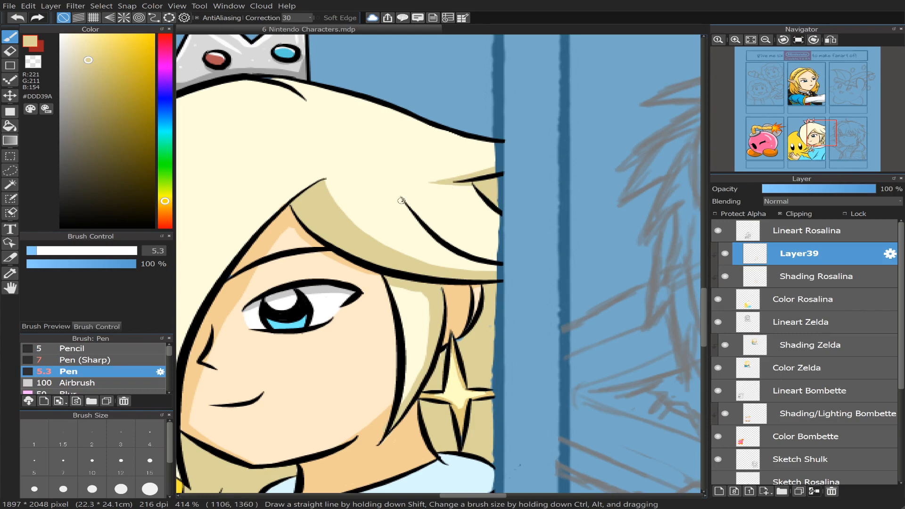
mouse_move(402, 201)
mouse_down()
mouse_move(462, 261)
mouse_move(493, 267)
mouse_up()
drag(428, 233, 484, 273)
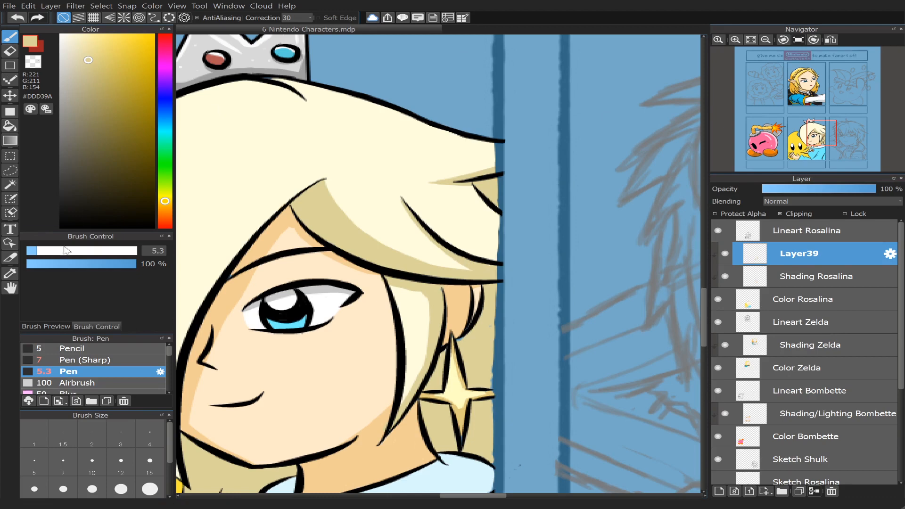
- Build up the shadow along the fringe's curved strand line with the Pen at size 10.2
click(47, 253)
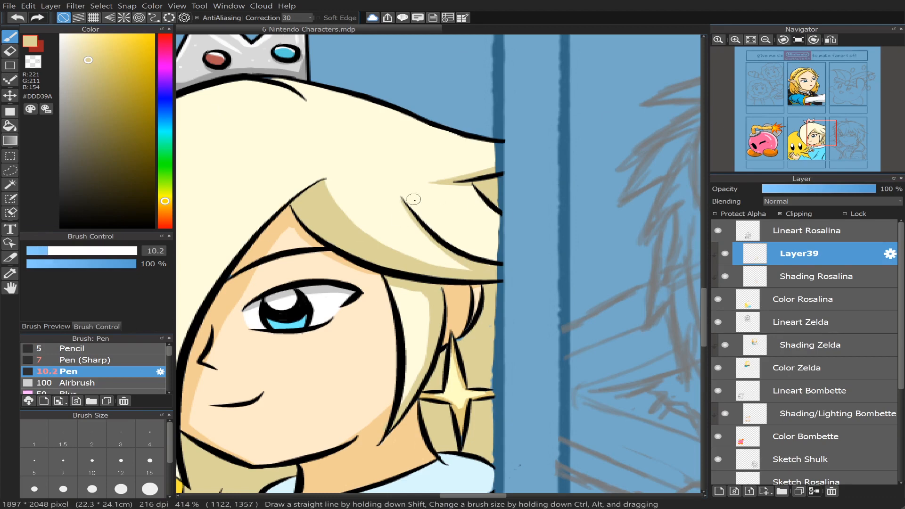
mouse_move(404, 199)
mouse_down()
mouse_move(468, 250)
mouse_move(436, 232)
mouse_move(454, 246)
mouse_move(495, 258)
mouse_up()
drag(450, 240, 497, 255)
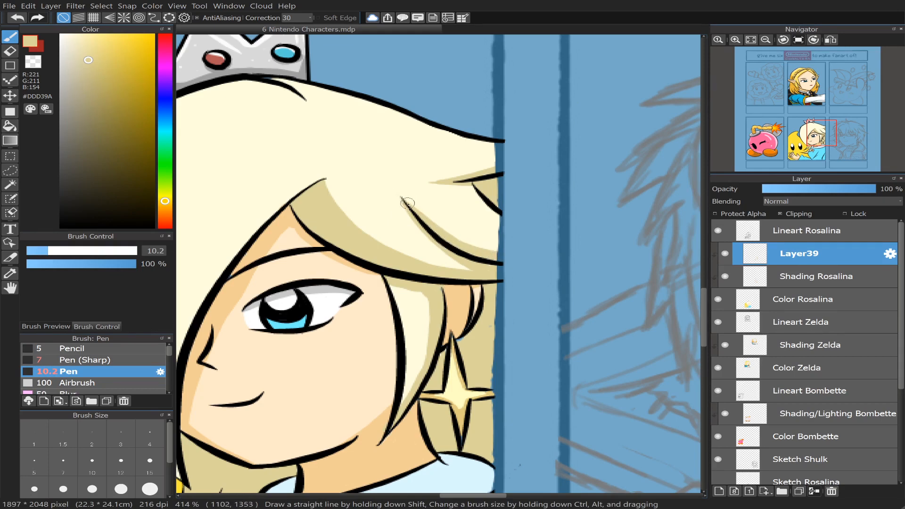
- Draw a shadow boundary down the face-side edge of the long fringe with the Pen at size 10.2
drag(821, 136, 812, 138)
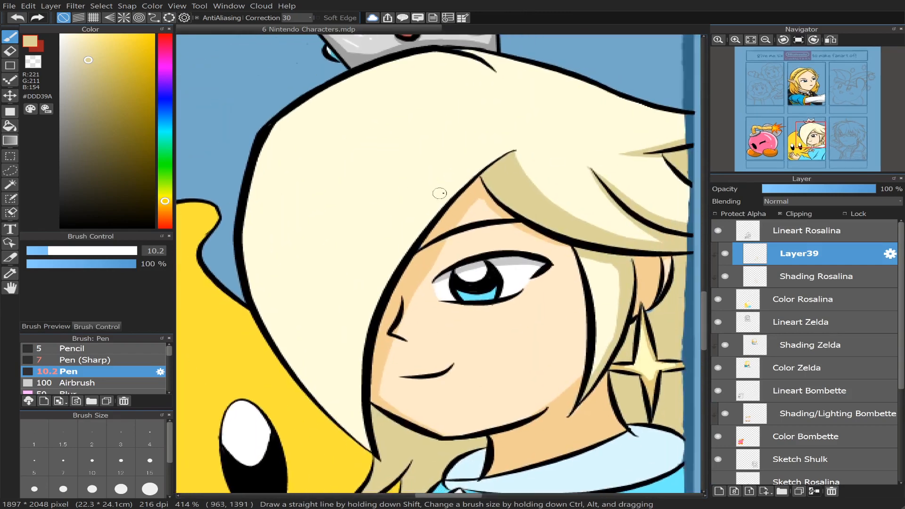
mouse_move(514, 150)
mouse_down()
mouse_move(469, 172)
mouse_move(354, 309)
mouse_move(358, 410)
mouse_up()
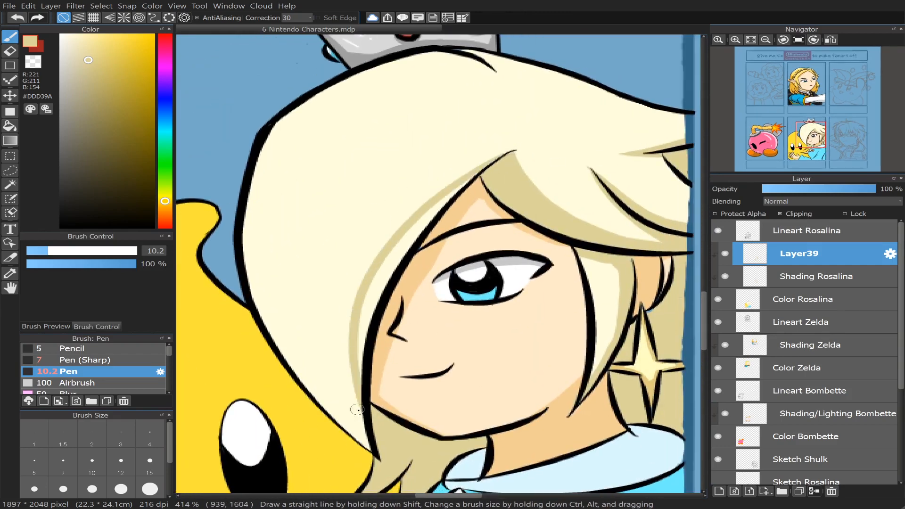
drag(351, 320, 348, 446)
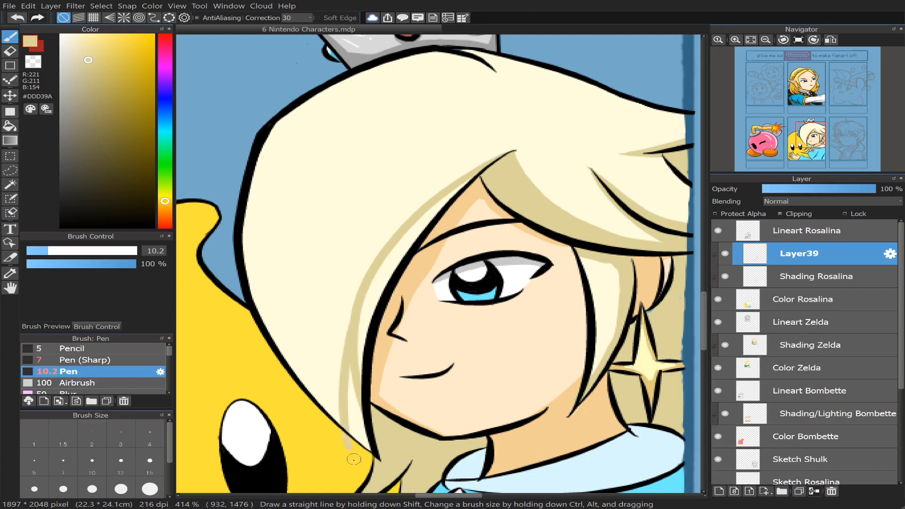
- Erase the shading overrun past the long fringe's tip and bucket-fill the enclosed face-side area with #DDD39A
drag(812, 136, 810, 149)
click(10, 51)
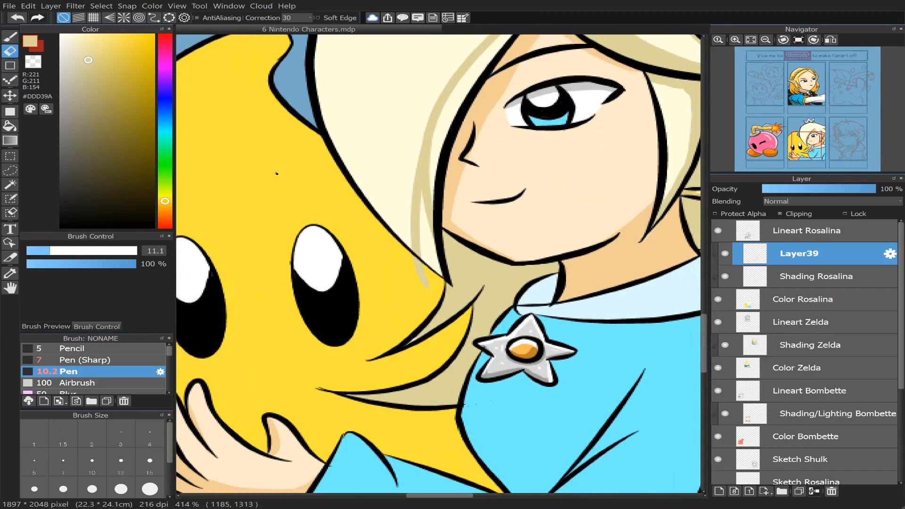
drag(432, 291, 409, 253)
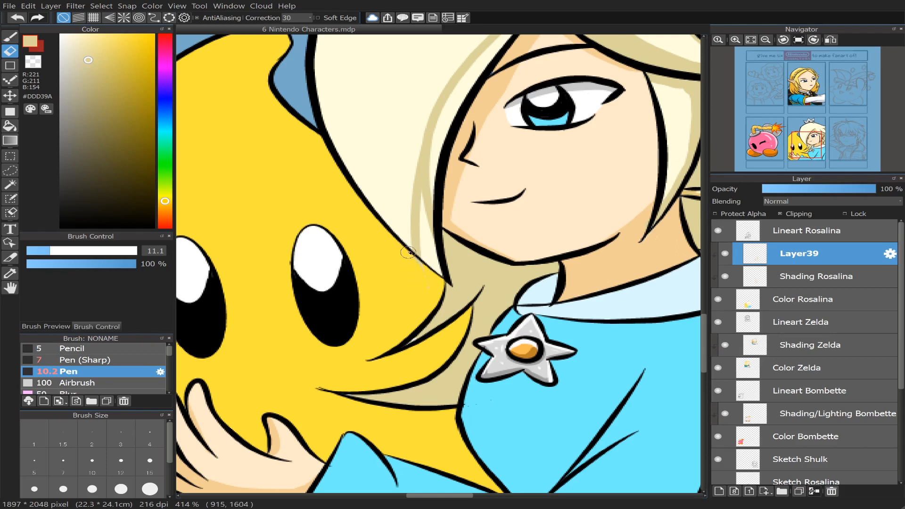
click(10, 126)
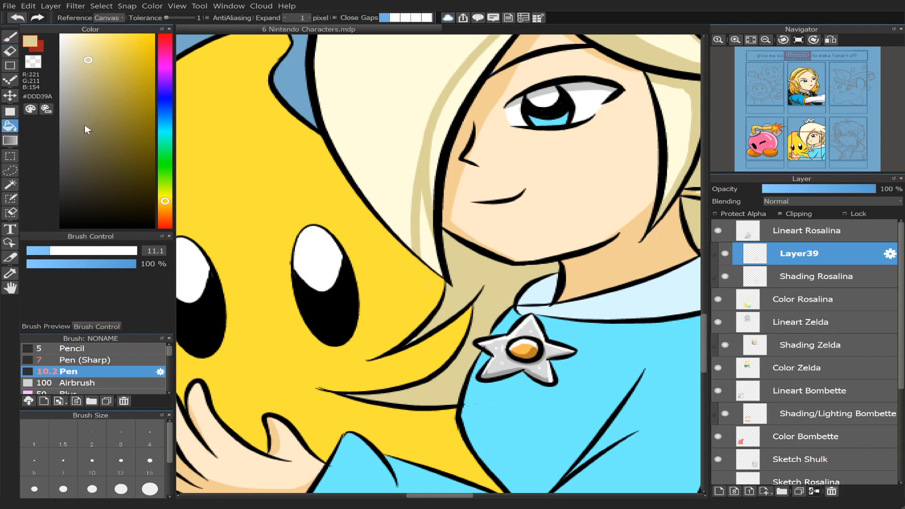
click(432, 248)
drag(791, 145, 790, 138)
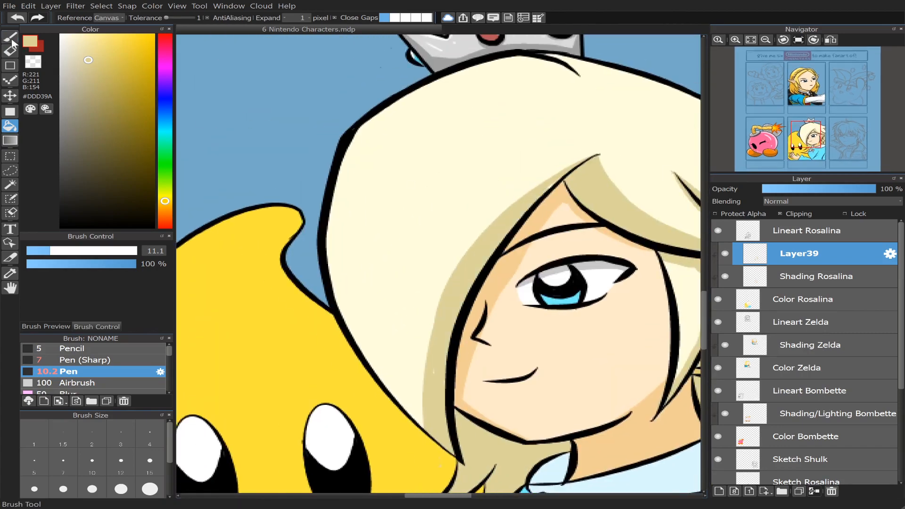
click(11, 40)
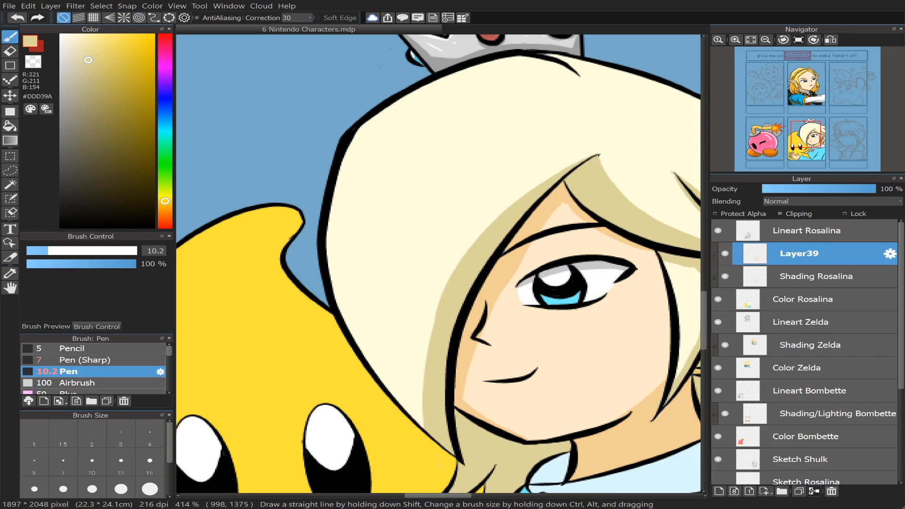
drag(583, 161, 491, 207)
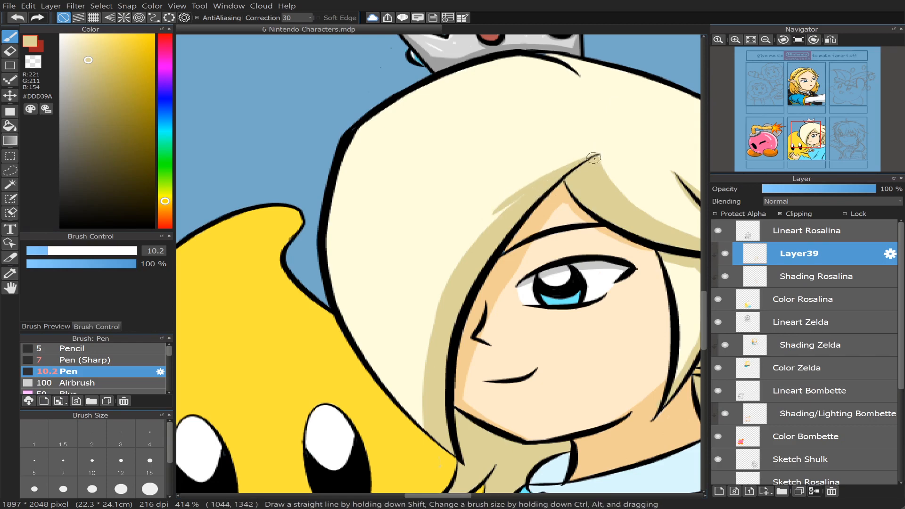
key(ctrl+z)
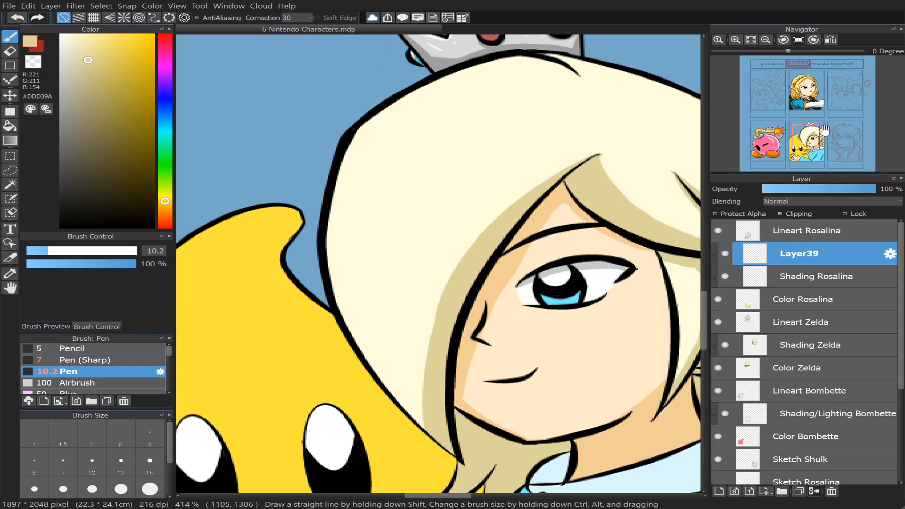
- Shade the hair directly beneath the crown with the Pen at size 5.3
scroll(825, 130, down, 3)
drag(810, 137, 812, 131)
scroll(812, 131, up, 3)
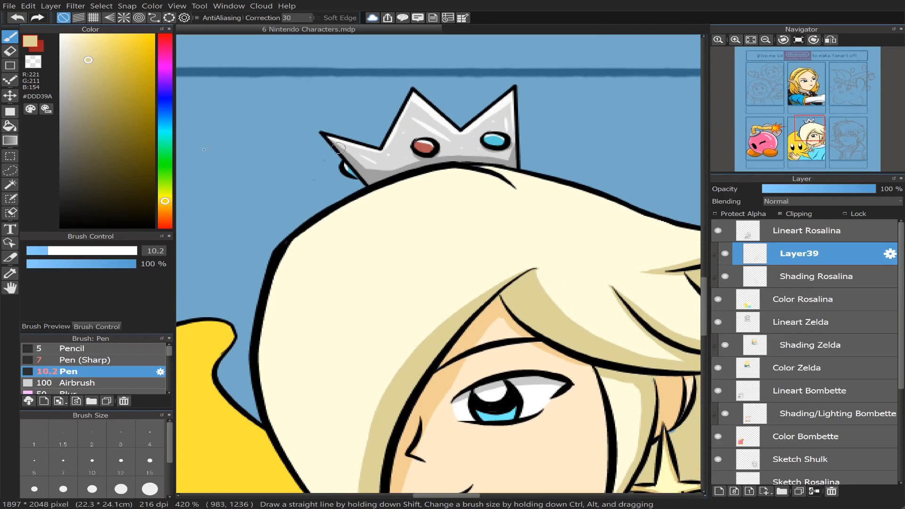
click(37, 249)
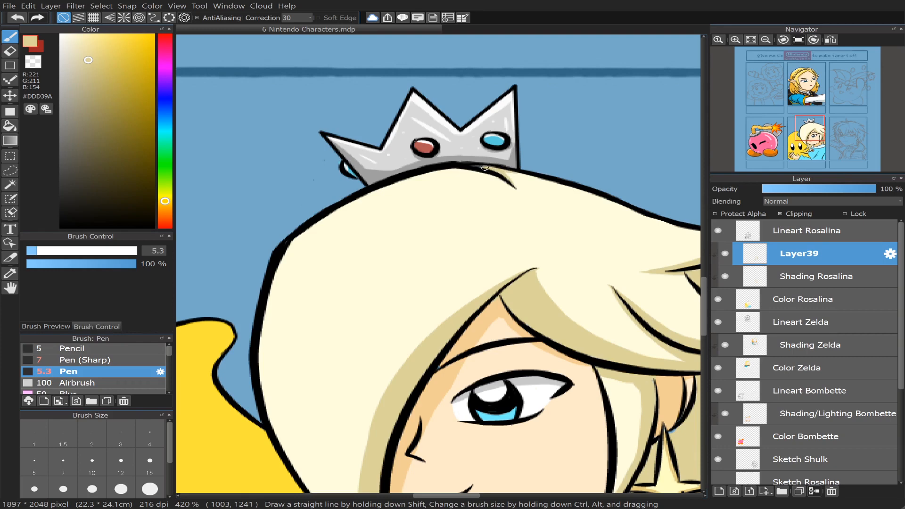
drag(371, 192, 475, 171)
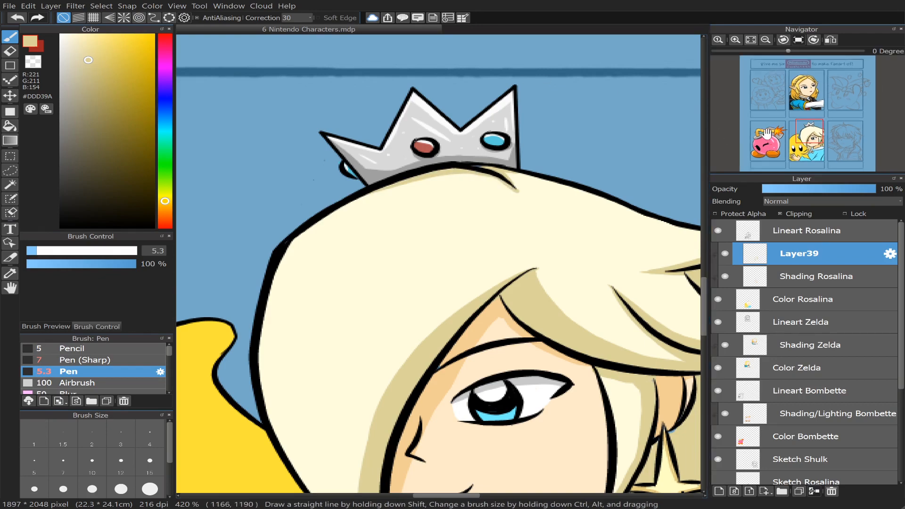
- Shade the lower tip of the long fringe beside the yellow Luma with the Pen at size 15
drag(810, 132, 806, 145)
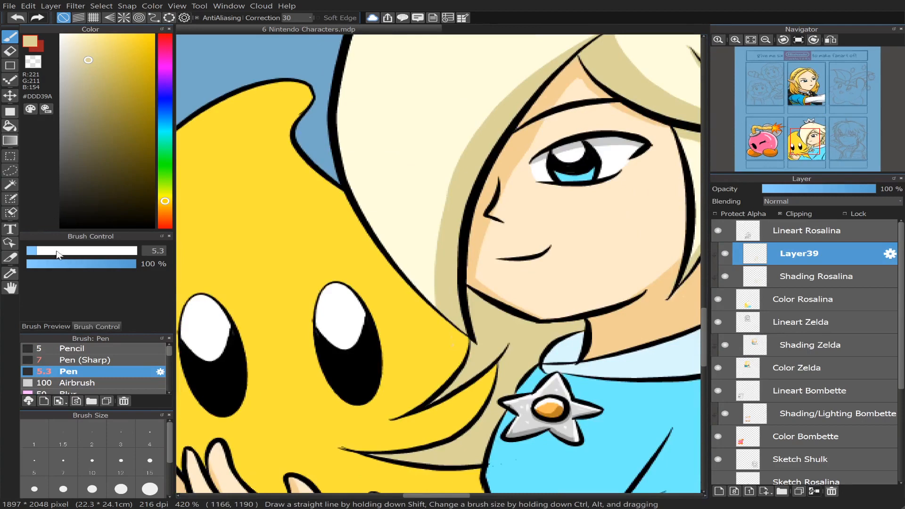
click(58, 254)
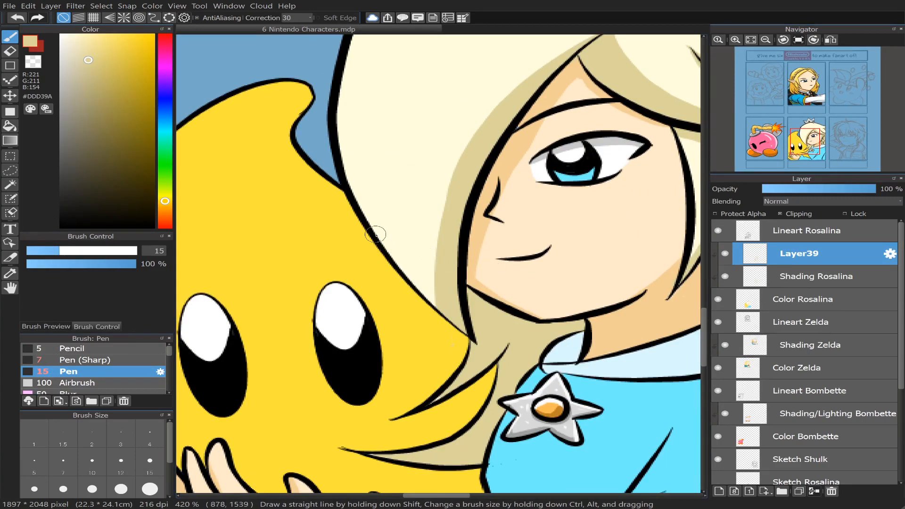
mouse_move(375, 234)
mouse_down()
mouse_move(424, 282)
mouse_move(435, 243)
mouse_move(393, 251)
mouse_move(365, 228)
mouse_move(439, 306)
mouse_move(437, 270)
mouse_up()
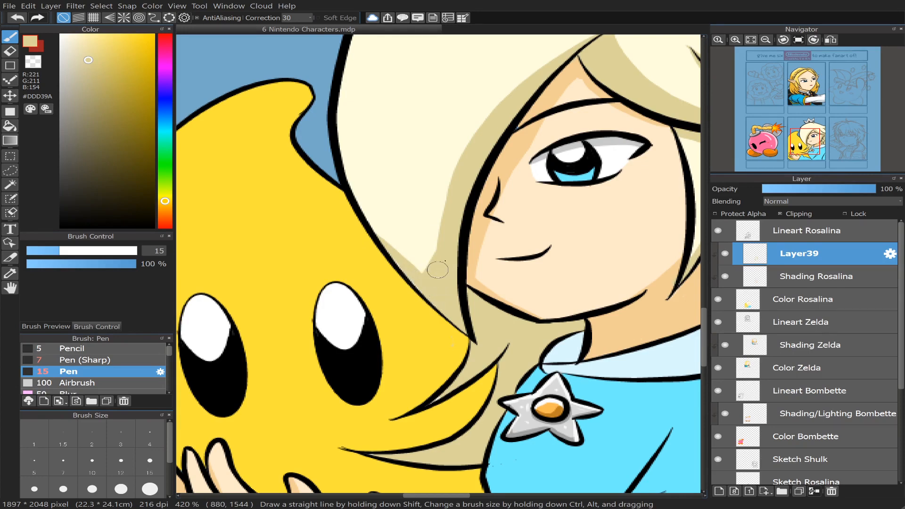
drag(447, 230, 419, 275)
key(ctrl+z)
click(46, 251)
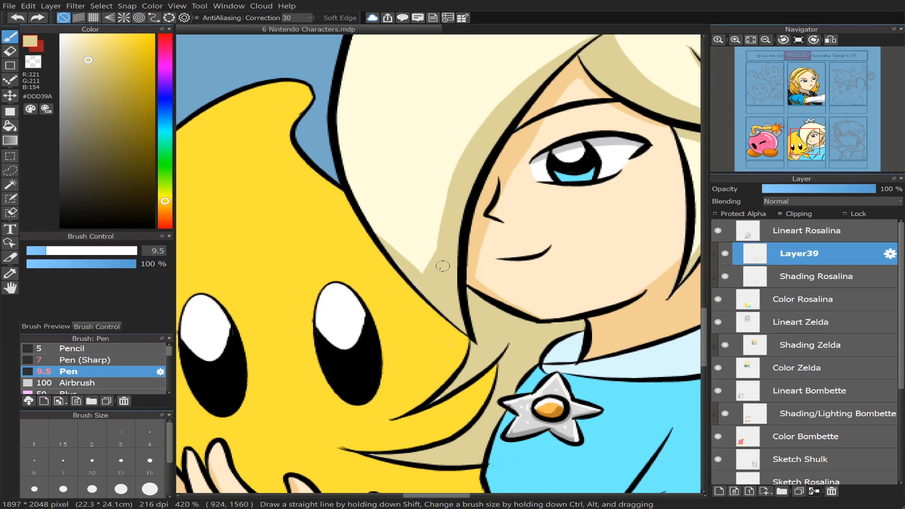
drag(449, 228, 416, 280)
key(ctrl+z)
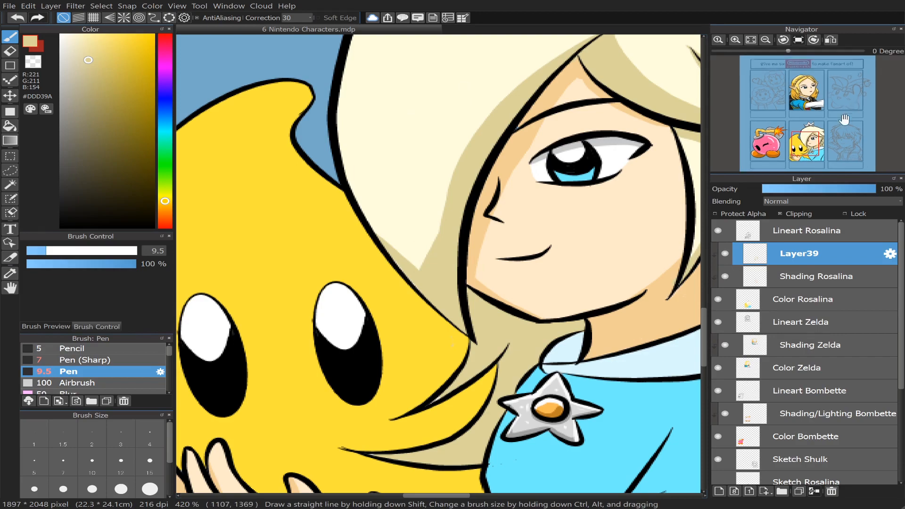
- Refine the shadow on the long fringe's lower tip with the Pen at size 9.5 and erase the overrun beyond the outline
scroll(821, 142, down, 4)
scroll(802, 142, up, 2)
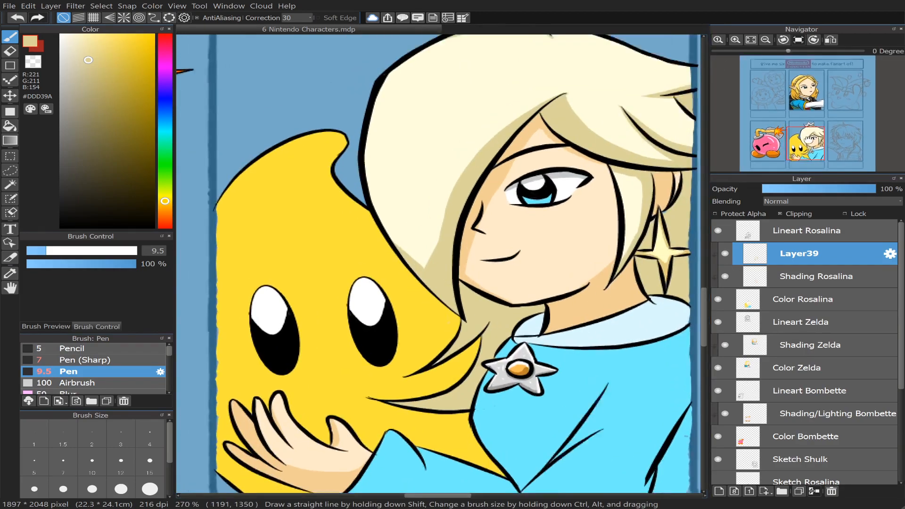
drag(379, 234, 426, 268)
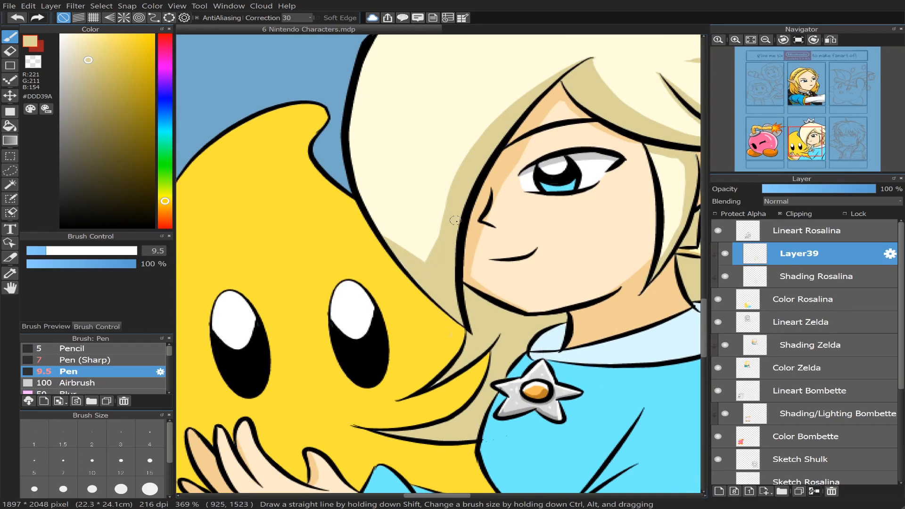
drag(454, 190, 419, 257)
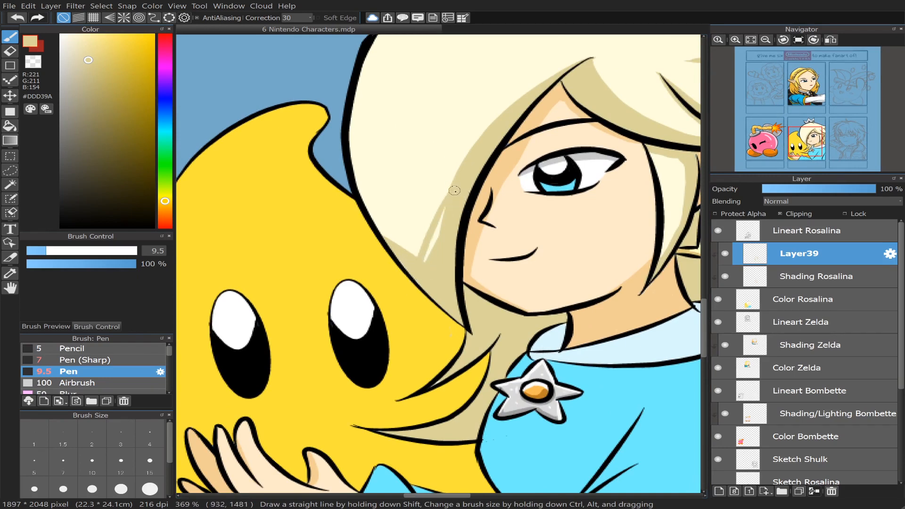
key(ctrl+z)
drag(454, 191, 424, 307)
drag(456, 191, 430, 260)
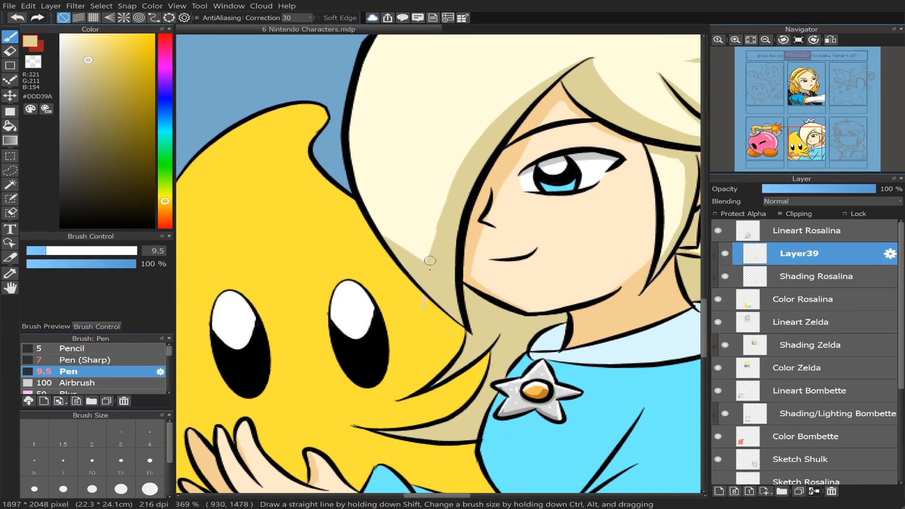
key(e)
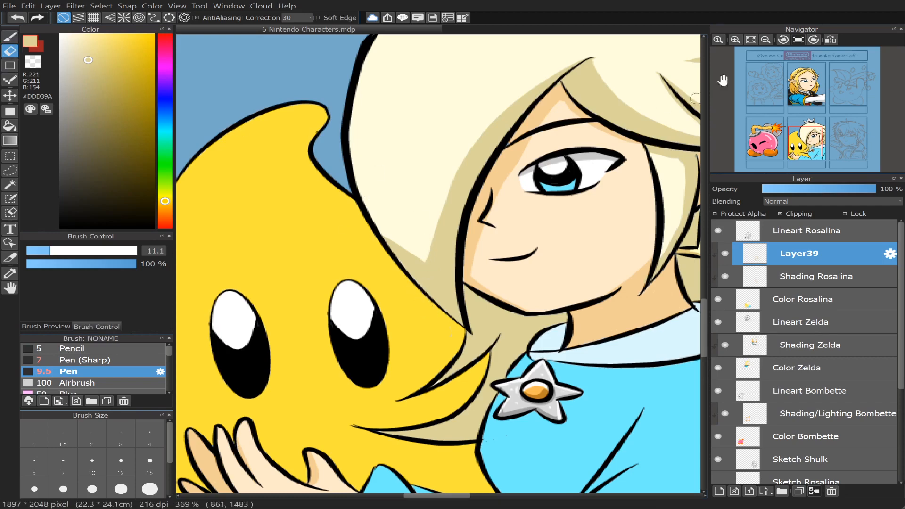
- Highlight the outer edge of Rosalina's hair in white #FFFFFF with the Pen at size 9.5
scroll(812, 135, down, 1)
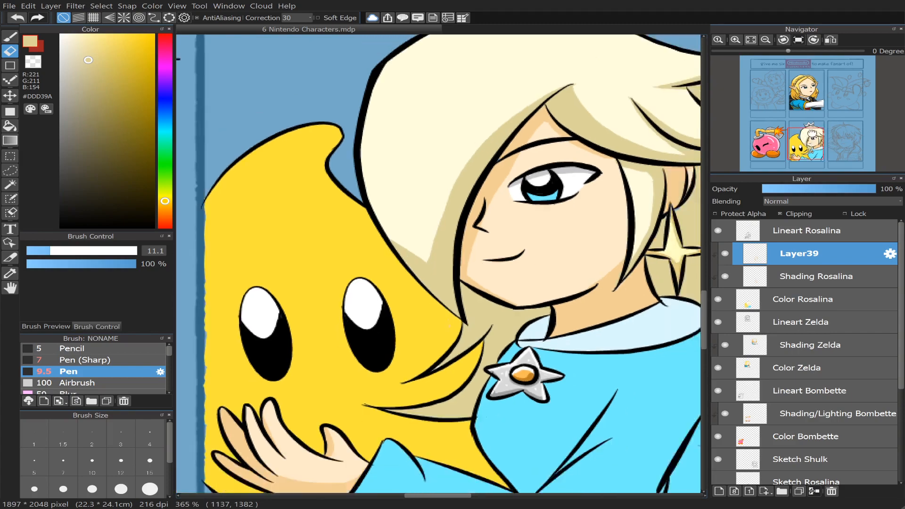
scroll(812, 135, down, 1)
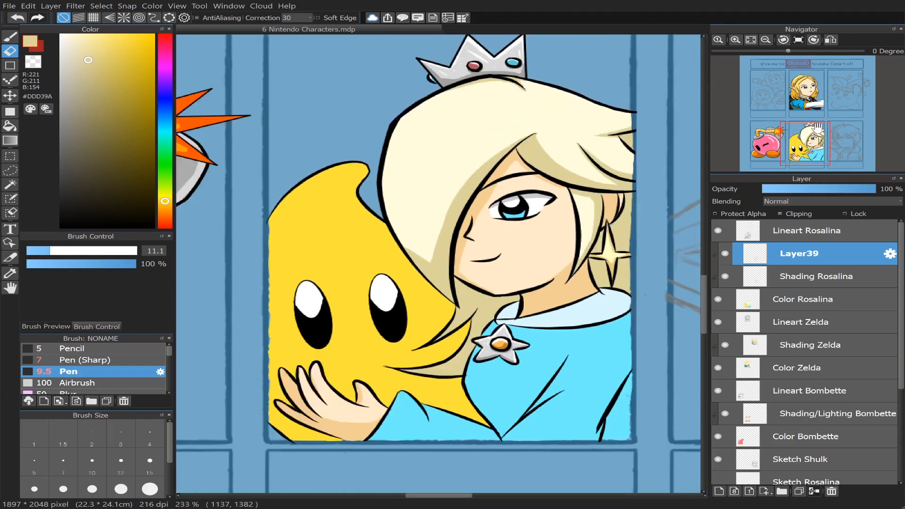
scroll(814, 137, up, 2)
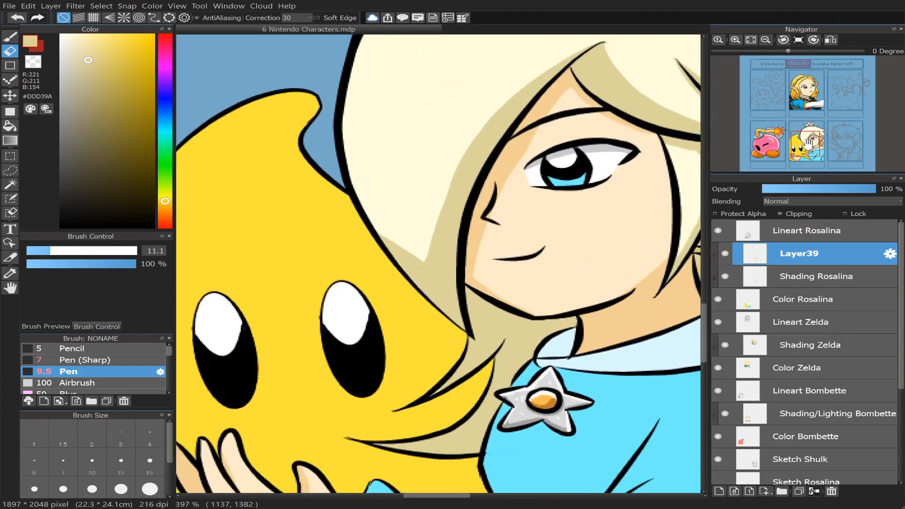
mouse_move(809, 143)
mouse_down()
mouse_move(816, 144)
mouse_move(811, 151)
mouse_move(812, 137)
mouse_up()
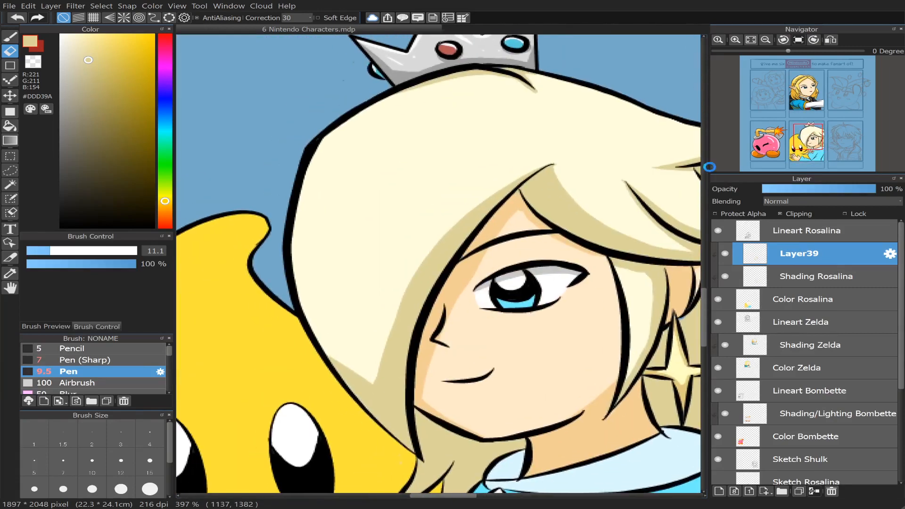
right_click(398, 176)
drag(71, 37, 40, 28)
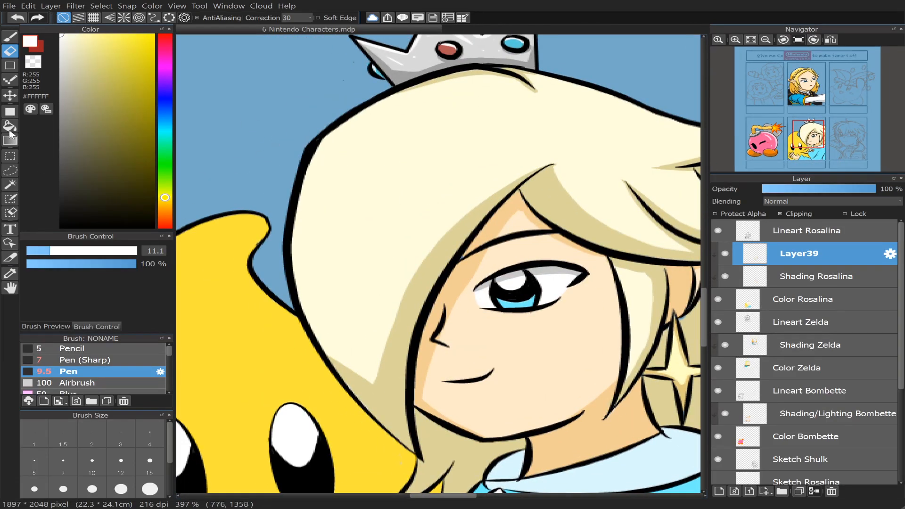
click(9, 37)
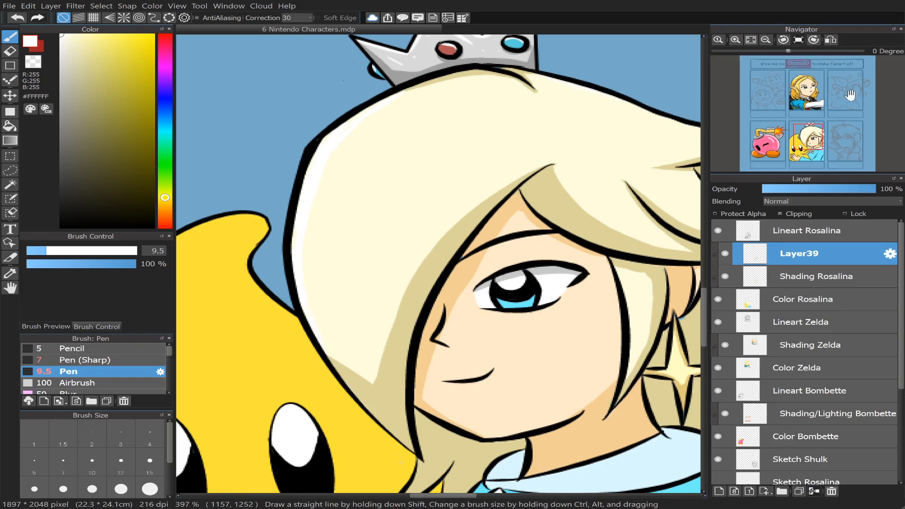
drag(811, 136, 820, 133)
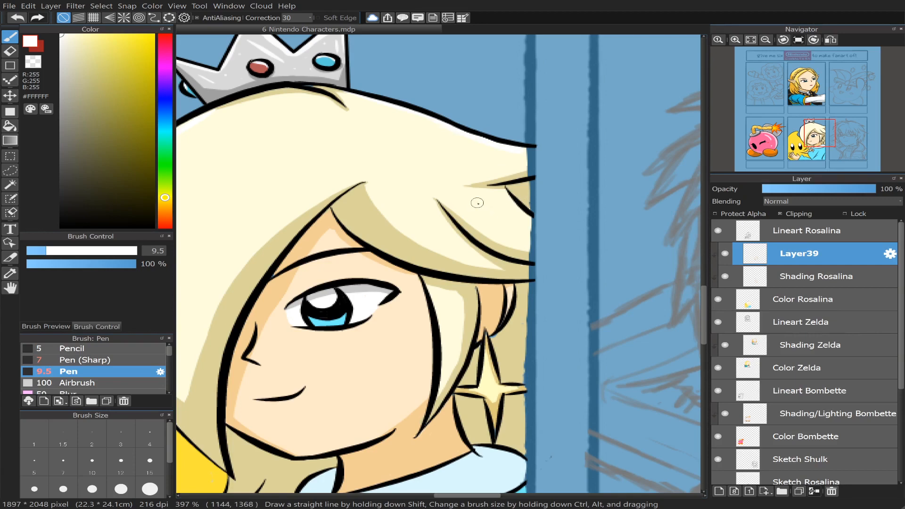
drag(401, 224, 508, 200)
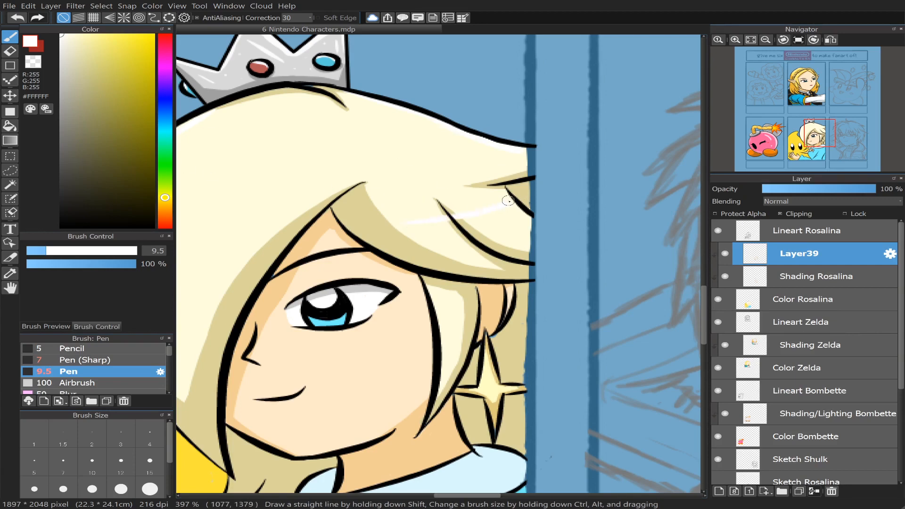
key(ctrl+z)
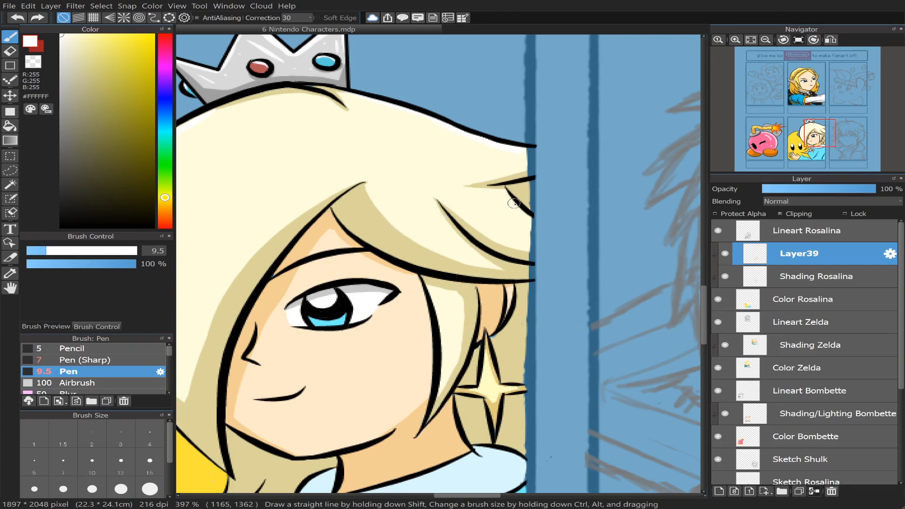
drag(487, 223, 466, 224)
key(ctrl+z)
- Paint a wavy white highlight band across the widest part of the long fringe with the Pen at size 24
drag(820, 134, 810, 138)
click(38, 251)
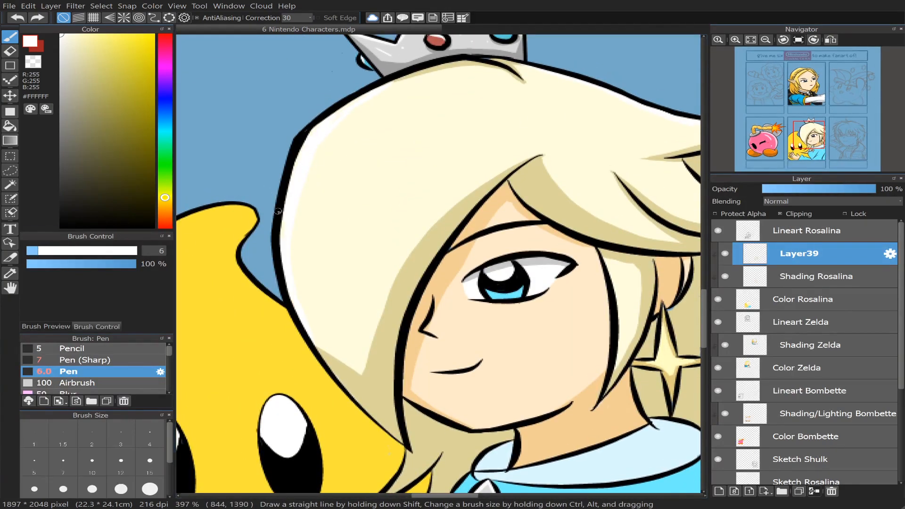
drag(301, 224, 400, 180)
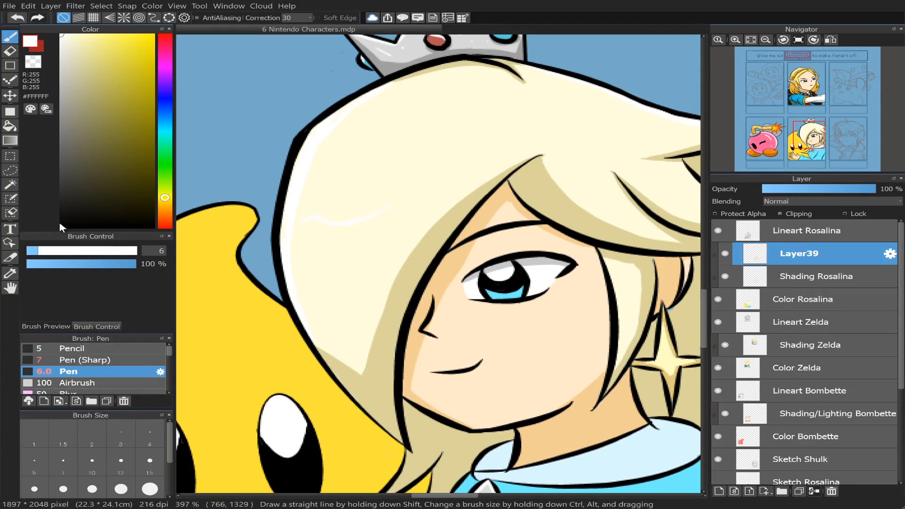
drag(58, 251, 80, 251)
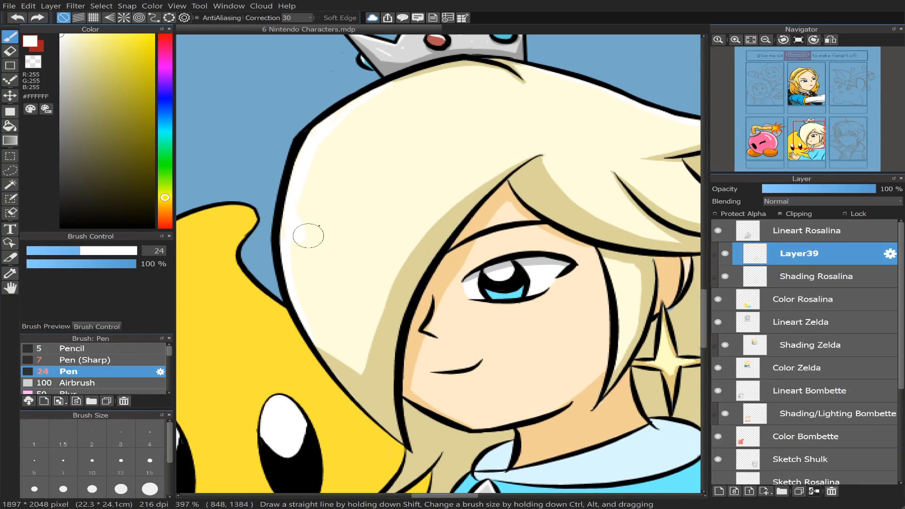
drag(308, 235, 401, 216)
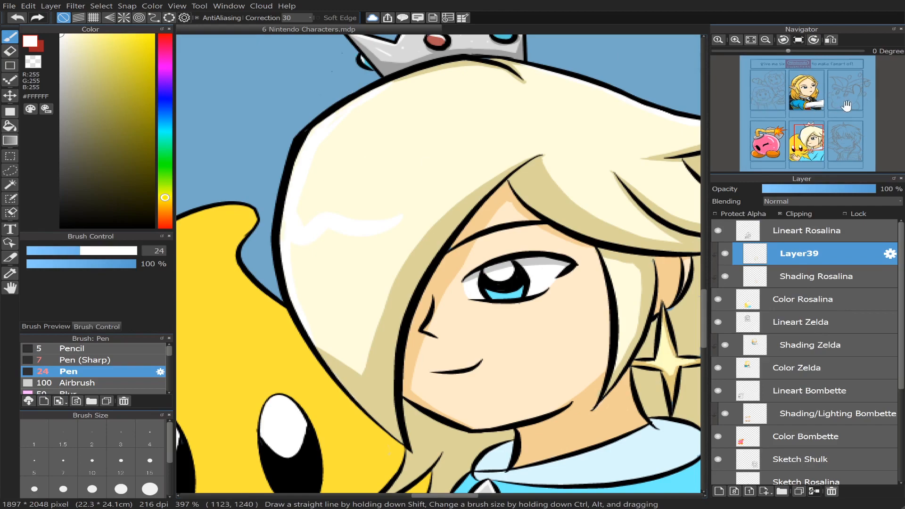
- Highlight the side lock between the face and the ear in white with the Pen at size 15
drag(810, 131, 814, 143)
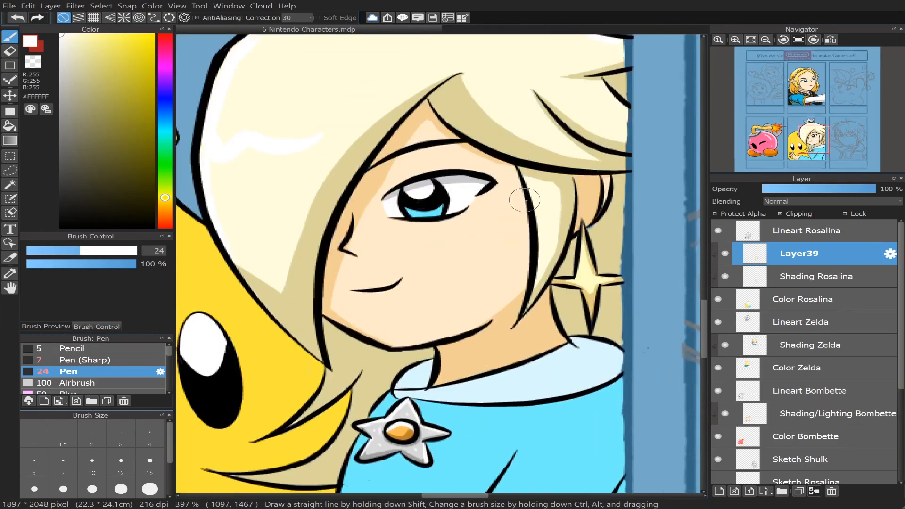
click(59, 251)
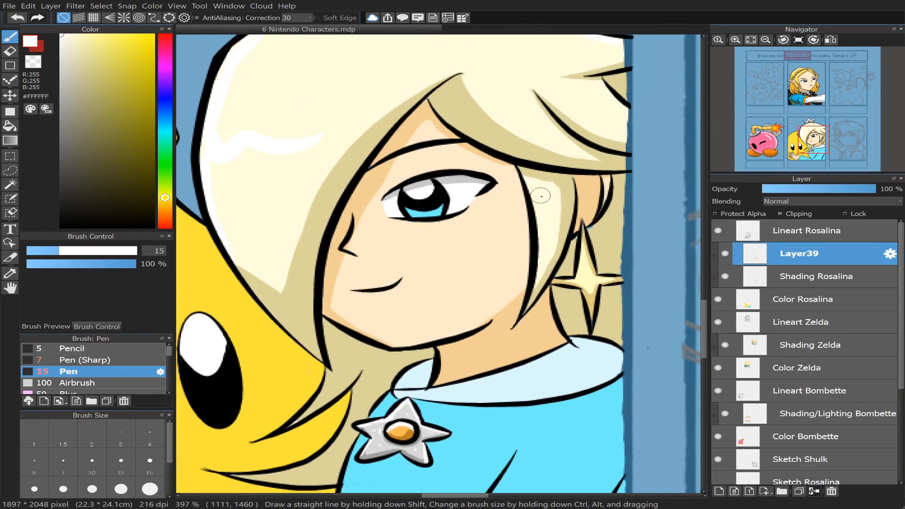
mouse_move(541, 196)
mouse_down()
mouse_move(527, 186)
mouse_move(544, 227)
mouse_move(538, 267)
mouse_up()
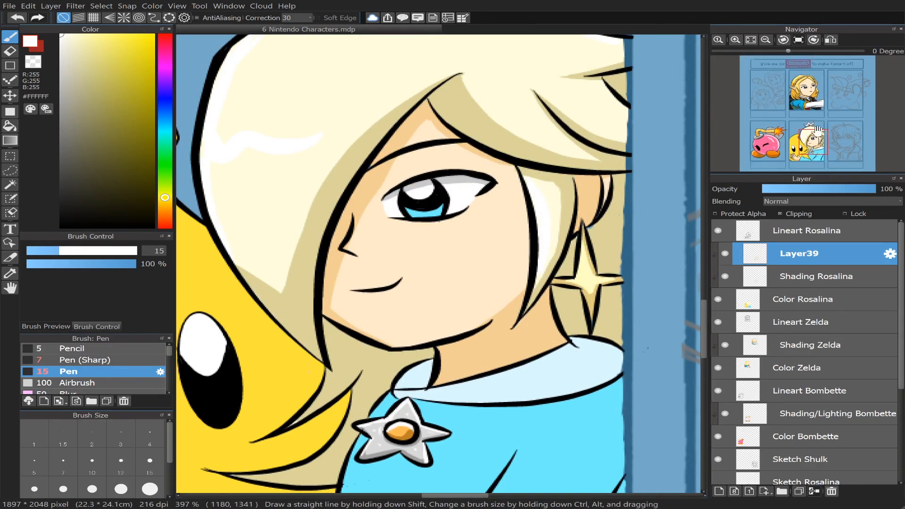
- Bucket-fill the enclosed dress area behind the sleeve line in the panel's lower right corner with #4FC6D6
drag(818, 130, 818, 152)
scroll(810, 150, down, 2)
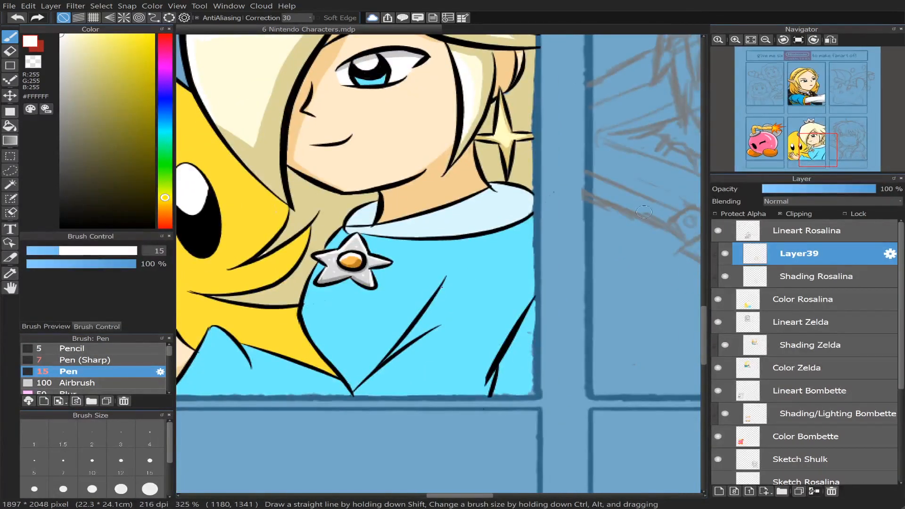
alt+click(462, 303)
drag(114, 43, 134, 77)
click(10, 126)
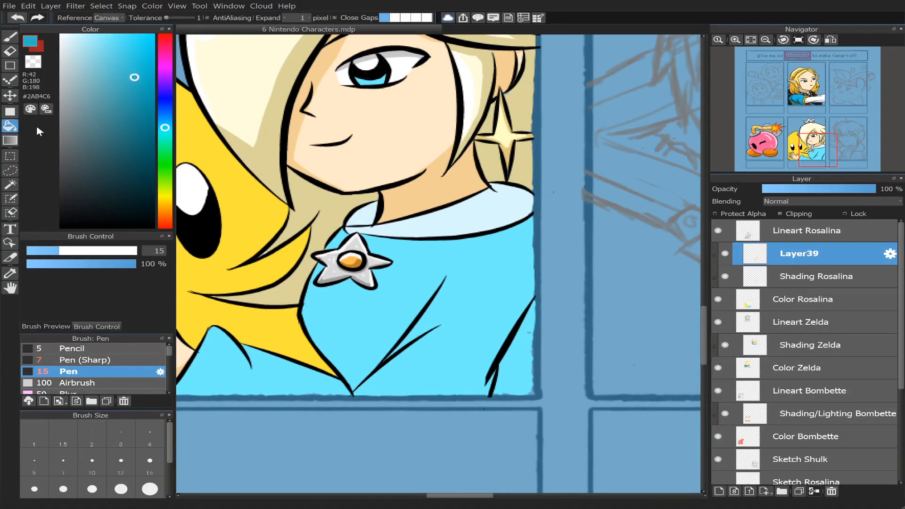
click(537, 335)
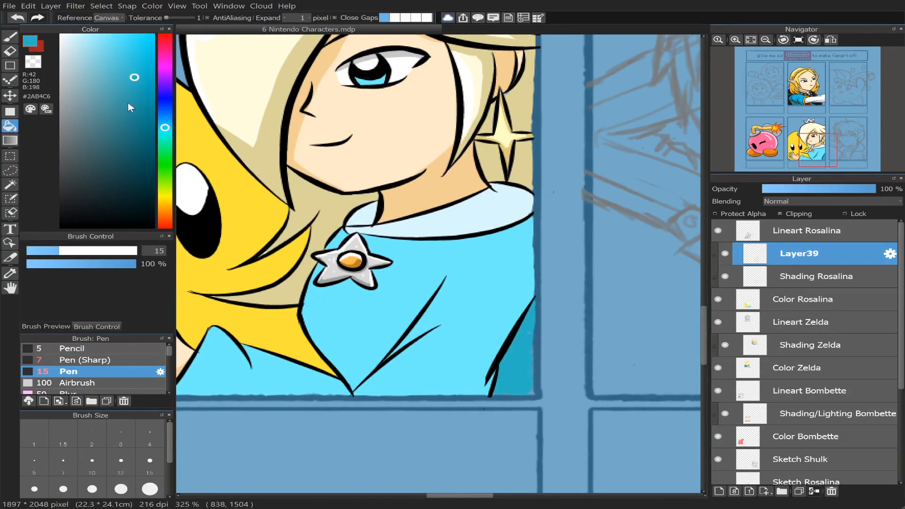
key(ctrl+z)
drag(134, 77, 119, 66)
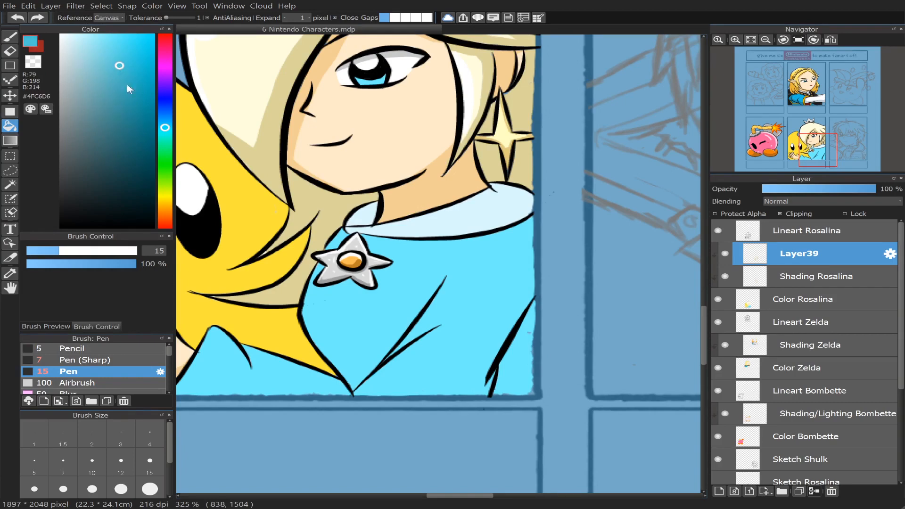
click(521, 363)
- Shade the dress along the underside of the collar in #4FC6D6 with the Pen at size 9
mouse_move(827, 152)
scroll(828, 152, up, 3)
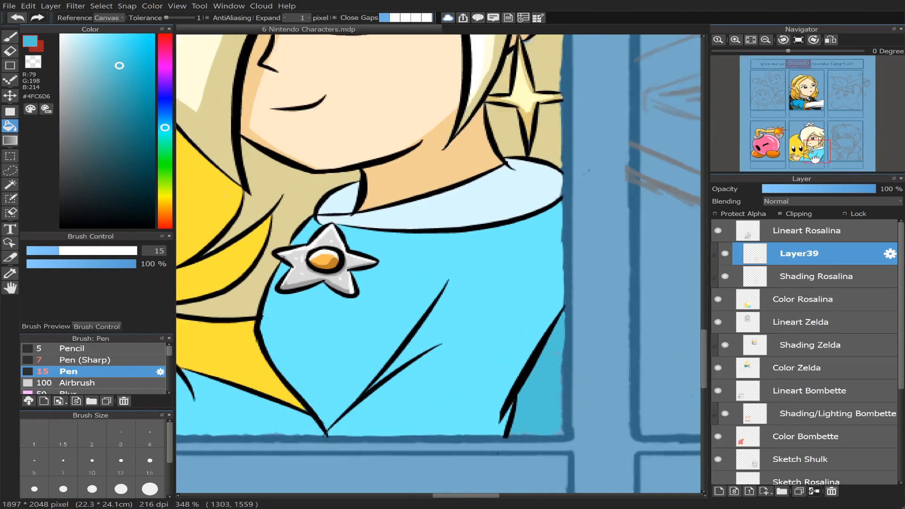
click(45, 250)
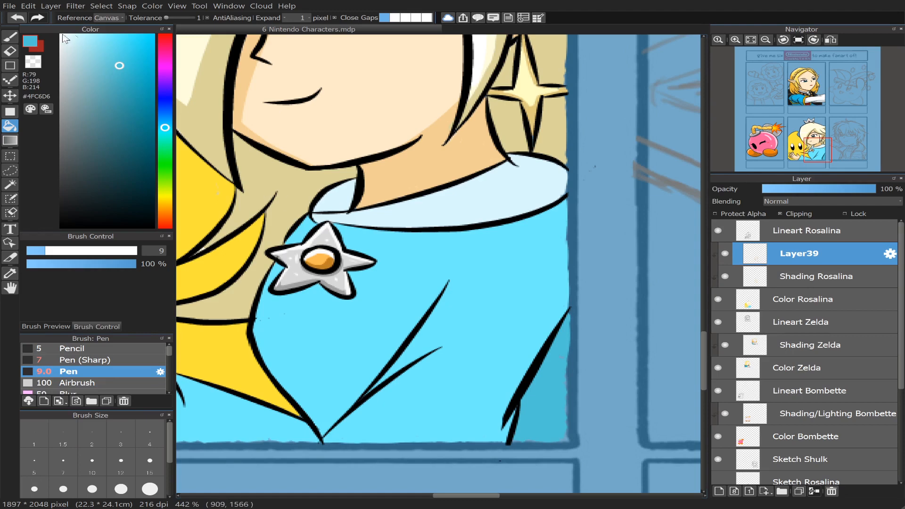
click(15, 43)
mouse_move(336, 227)
mouse_down()
mouse_move(413, 232)
mouse_move(328, 225)
mouse_move(446, 224)
mouse_up()
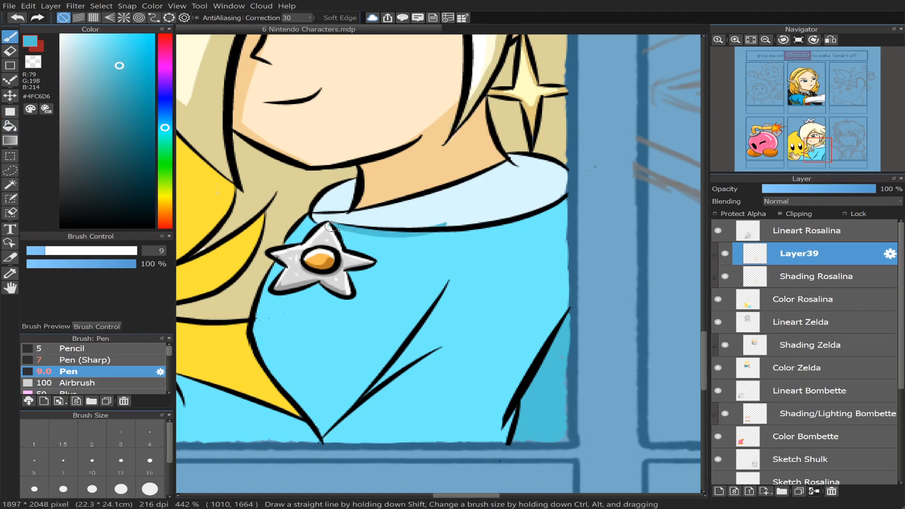
mouse_move(331, 227)
mouse_down()
mouse_move(467, 239)
mouse_move(570, 213)
mouse_up()
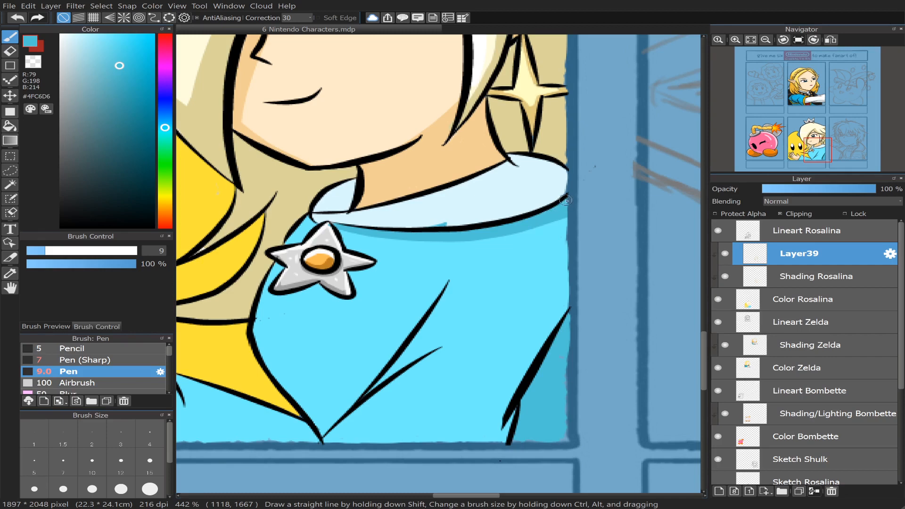
- Erase the shading overrun on the collar and widen the shadow beneath it with the Pen at size 9
key(e)
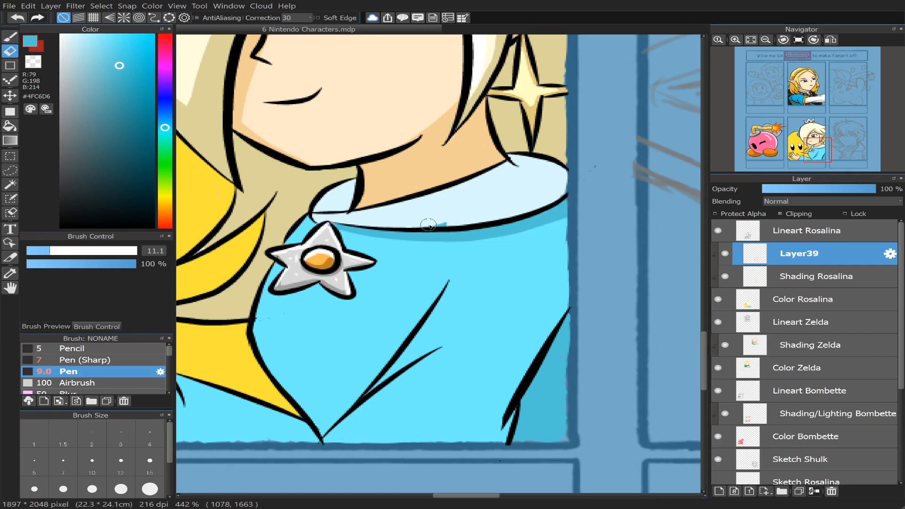
click(10, 36)
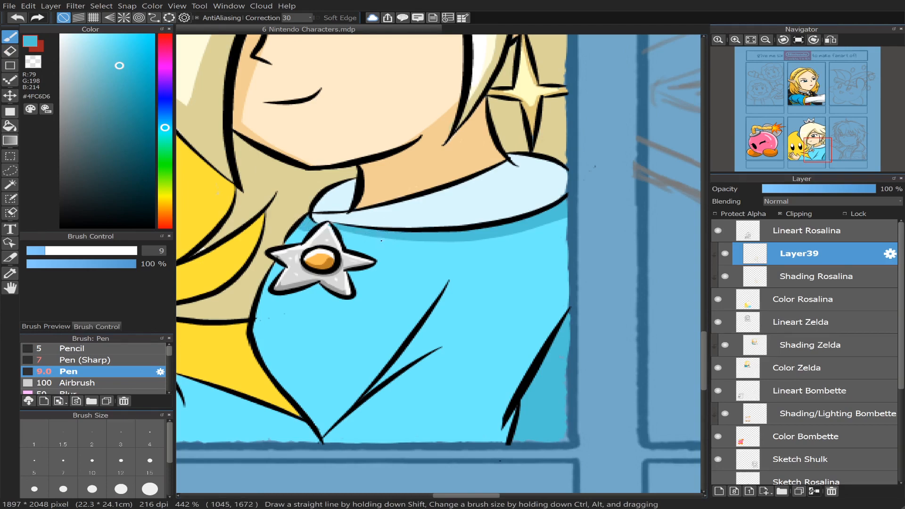
mouse_move(350, 235)
mouse_down()
mouse_move(427, 247)
mouse_move(513, 240)
mouse_move(576, 214)
mouse_up()
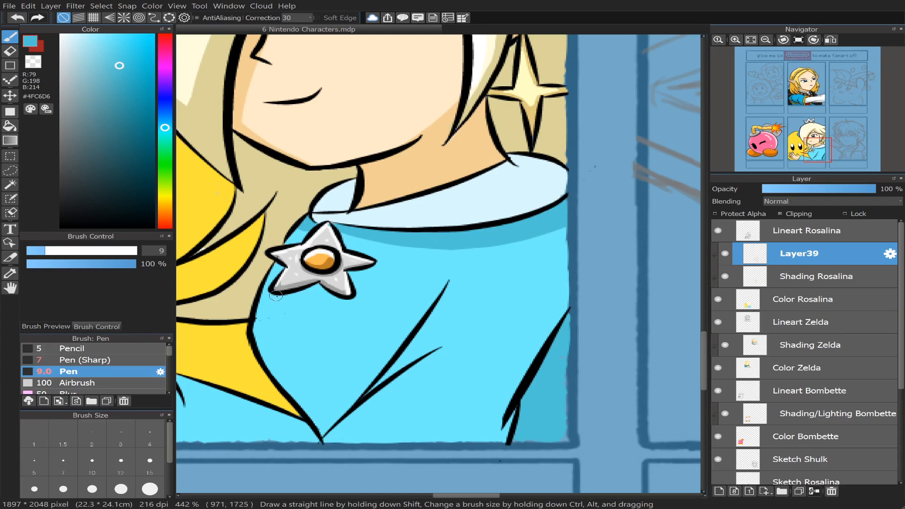
- Paint the star brooch's cast shadow on the dress with the Pen at sizes 9 and 7.2
drag(273, 293, 319, 289)
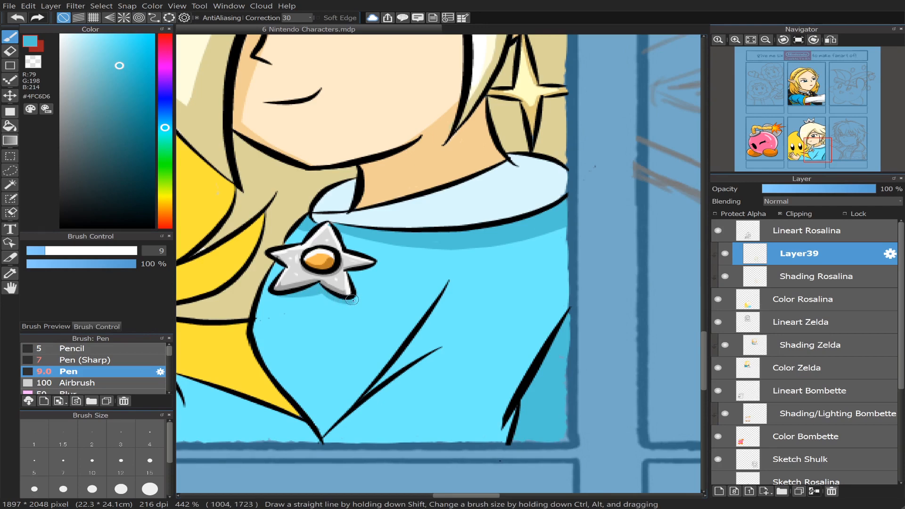
drag(41, 253, 49, 250)
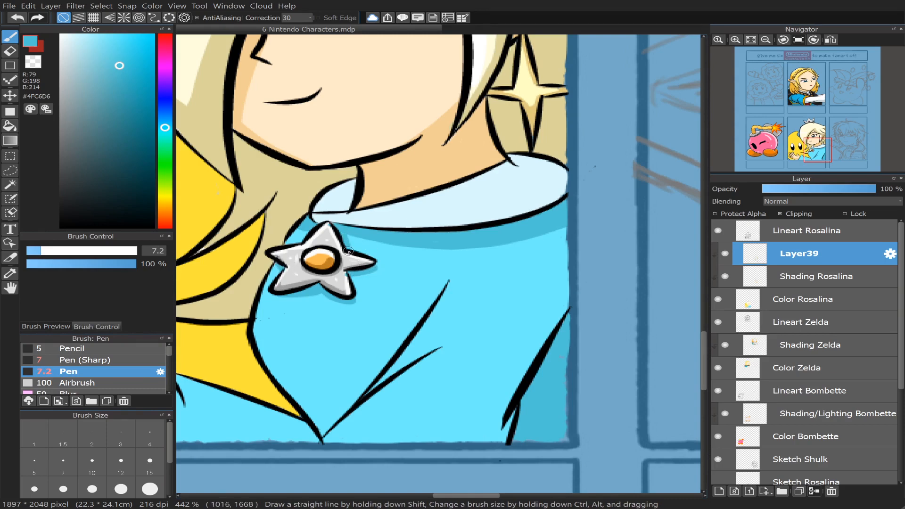
- Shade the dress beside the sleeve line and up the panel's right edge to the collar with the Pen at size 19
click(811, 147)
drag(811, 147, 814, 155)
drag(57, 252, 68, 252)
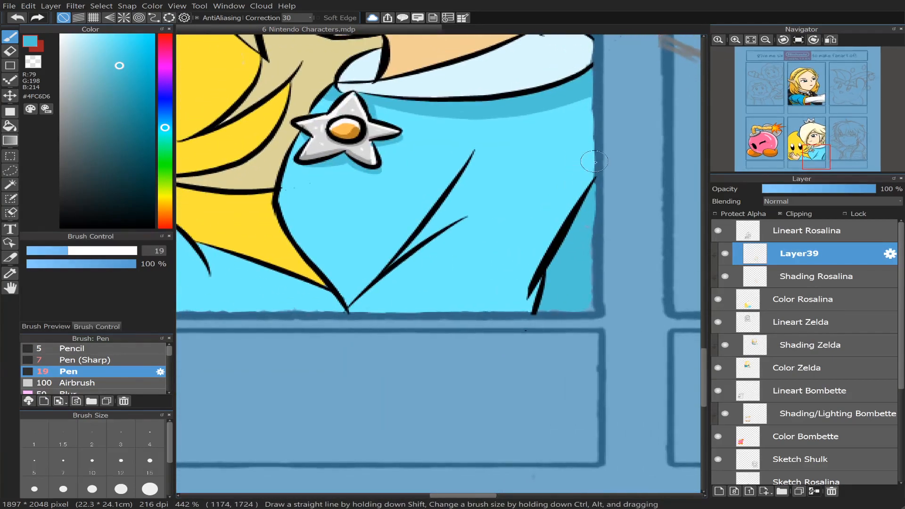
mouse_move(592, 162)
mouse_down()
mouse_move(475, 331)
mouse_move(474, 320)
mouse_move(514, 291)
mouse_move(496, 311)
mouse_move(548, 285)
mouse_move(523, 306)
mouse_move(519, 288)
mouse_up()
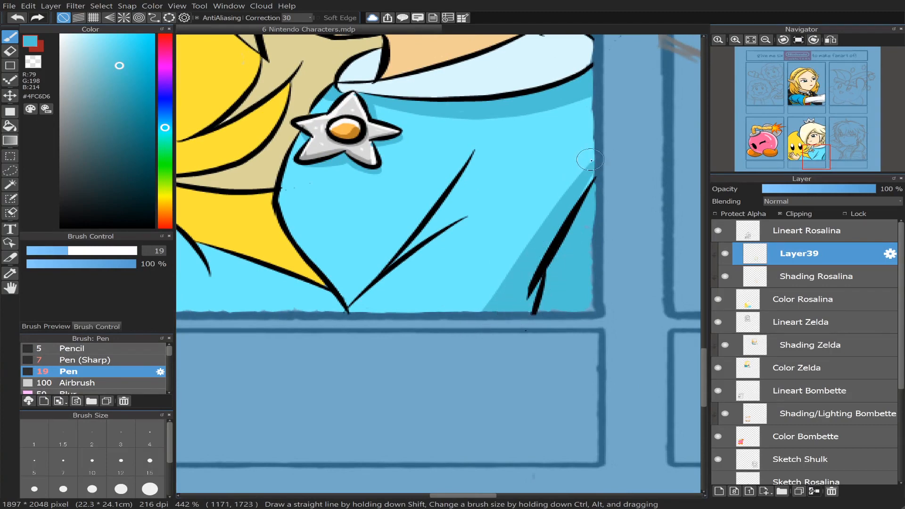
mouse_move(588, 158)
mouse_down()
mouse_move(476, 289)
mouse_move(471, 300)
mouse_move(510, 277)
mouse_move(488, 305)
mouse_move(517, 263)
mouse_move(487, 304)
mouse_up()
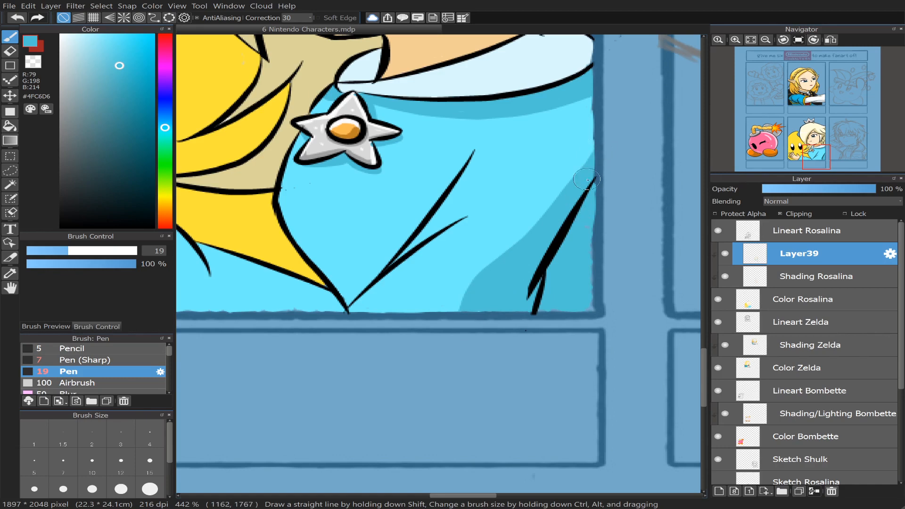
mouse_move(577, 110)
mouse_down()
mouse_move(590, 149)
mouse_move(587, 178)
mouse_move(596, 107)
mouse_move(587, 100)
mouse_move(590, 129)
mouse_up()
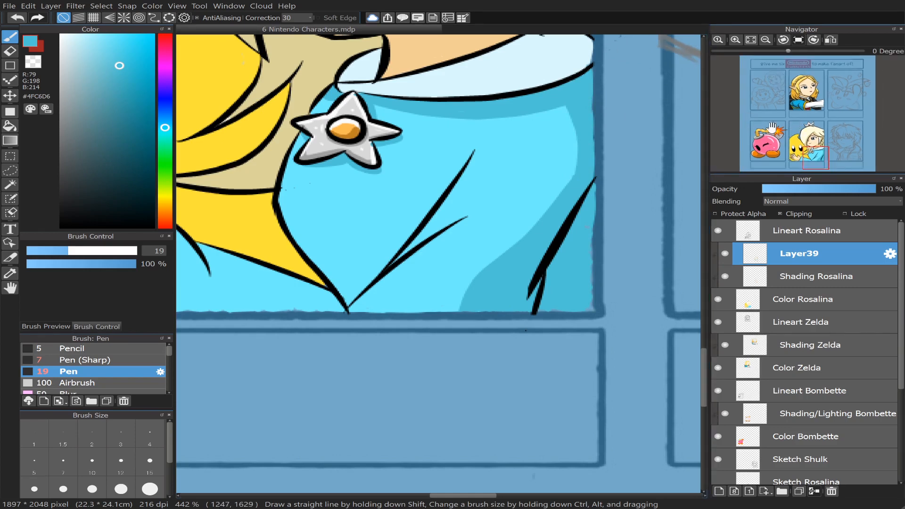
- Shade the dress's lower point between the yellow Luma and the chest fold with the Pen at size 11
click(50, 251)
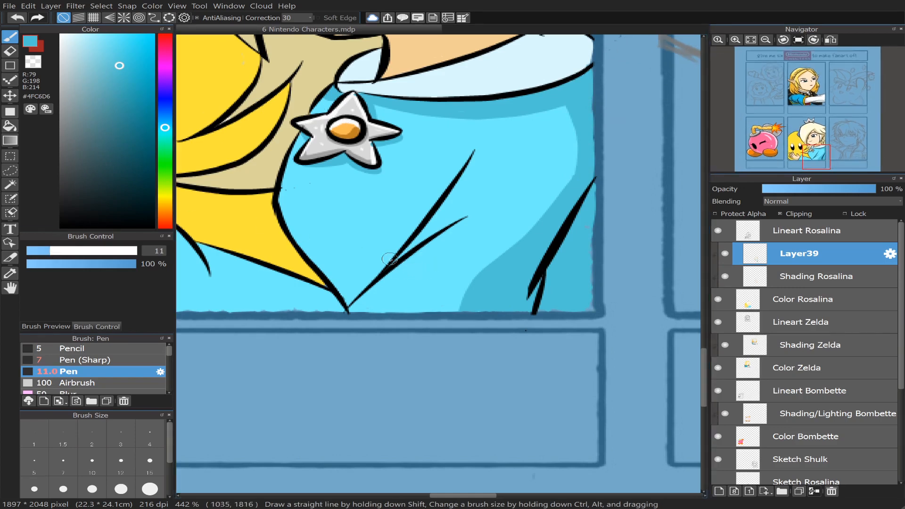
mouse_move(302, 255)
mouse_down()
mouse_move(335, 278)
mouse_move(401, 255)
mouse_up()
click(10, 125)
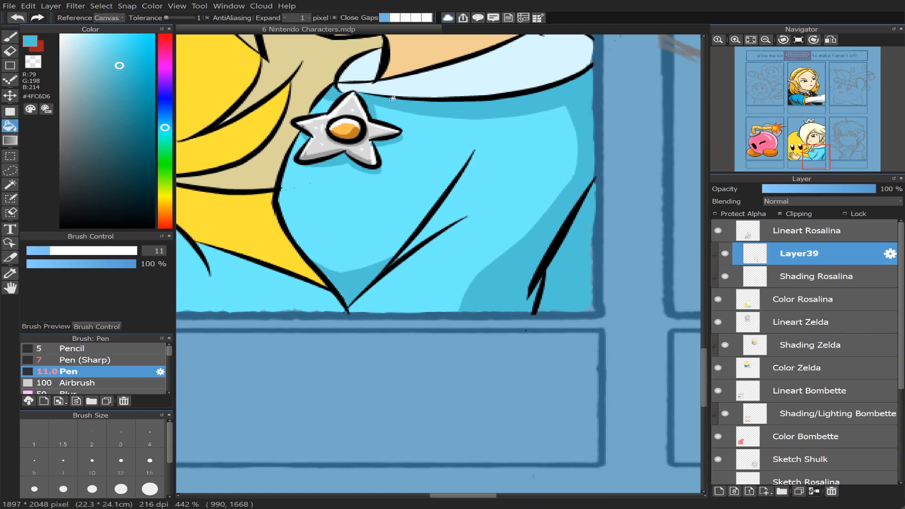
- Shade the lower part of Rosalina's sleeve beside her hand with the Pen at size 11 in #4FC6D6
drag(816, 151, 793, 162)
key(b)
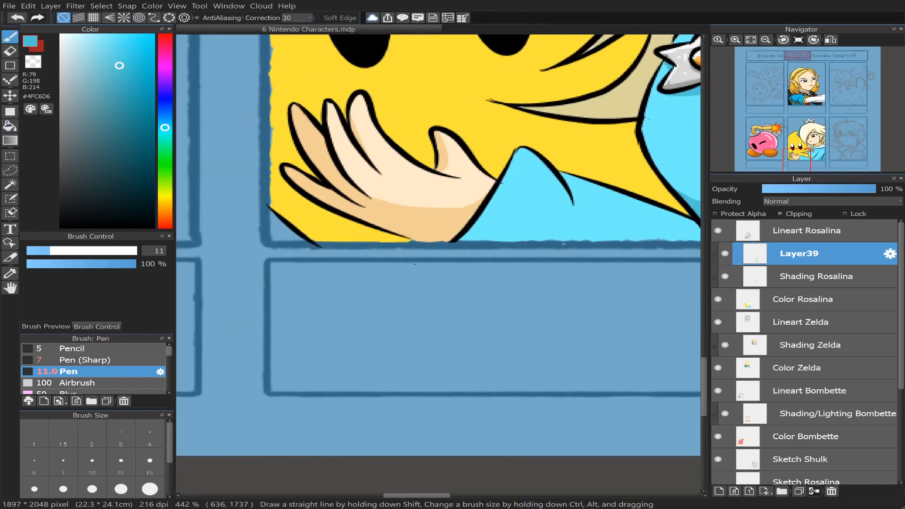
drag(488, 215, 566, 240)
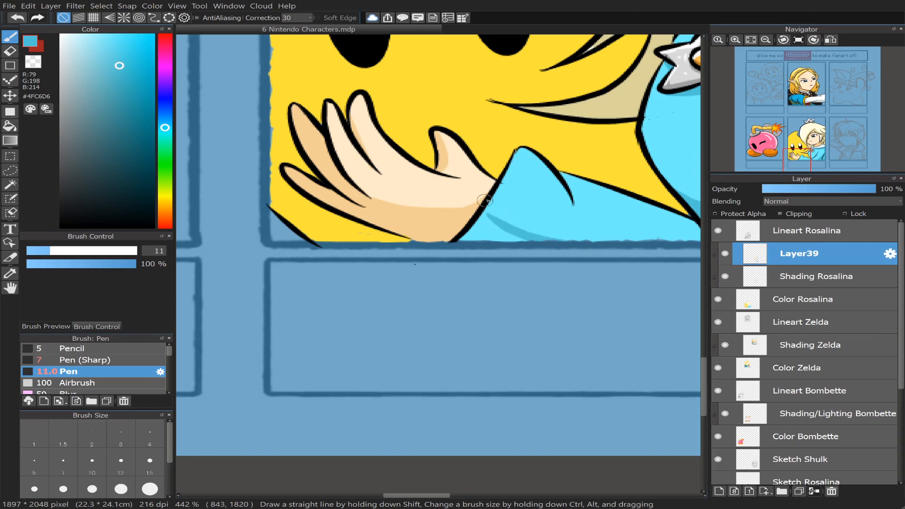
drag(501, 240, 490, 216)
click(10, 126)
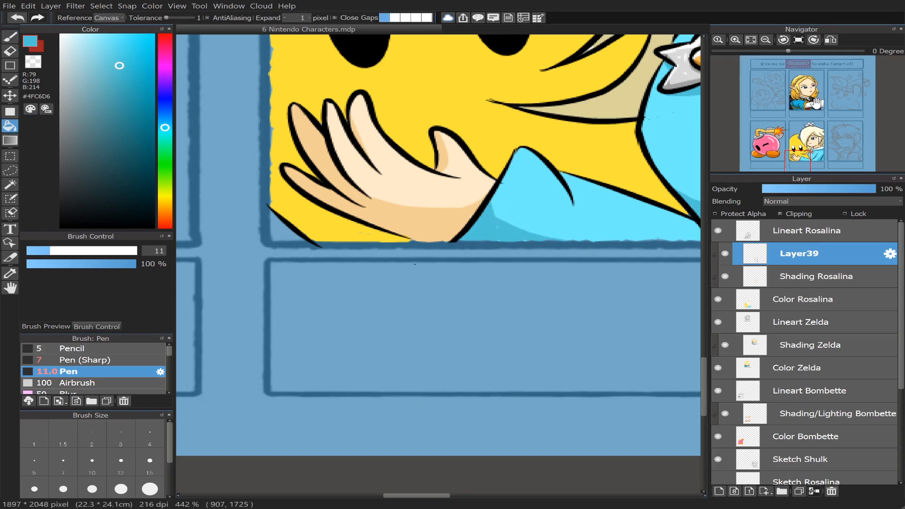
- Shade the end of the sleeve where it meets the dress's lower point with the Pen at size 7.1
click(808, 157)
drag(808, 157, 809, 157)
drag(59, 250, 41, 251)
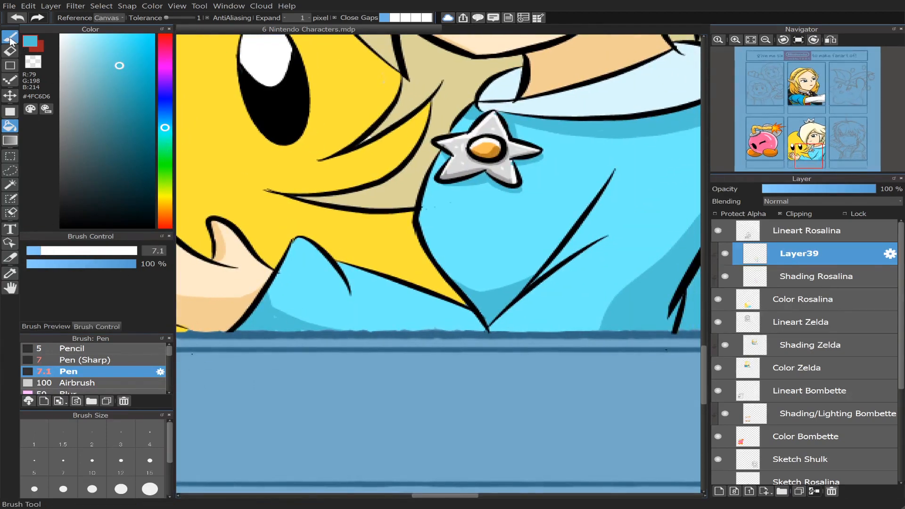
key(b)
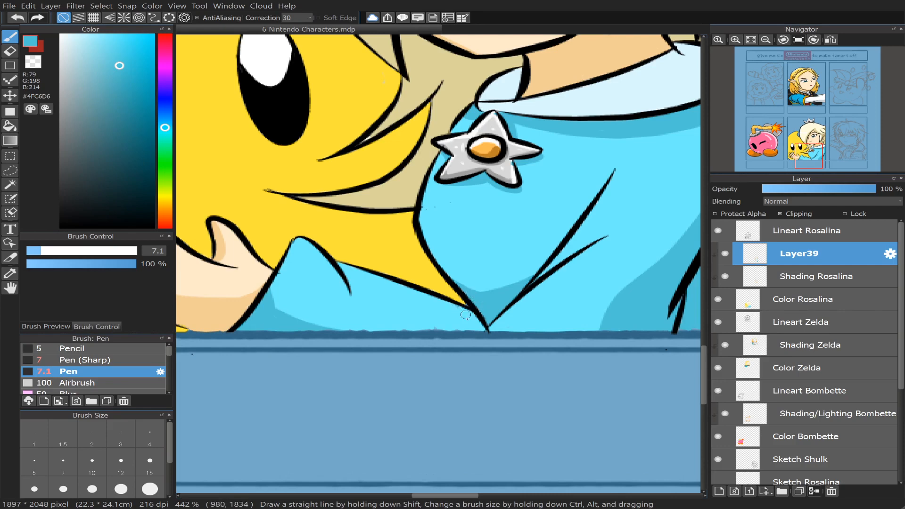
drag(466, 315, 469, 321)
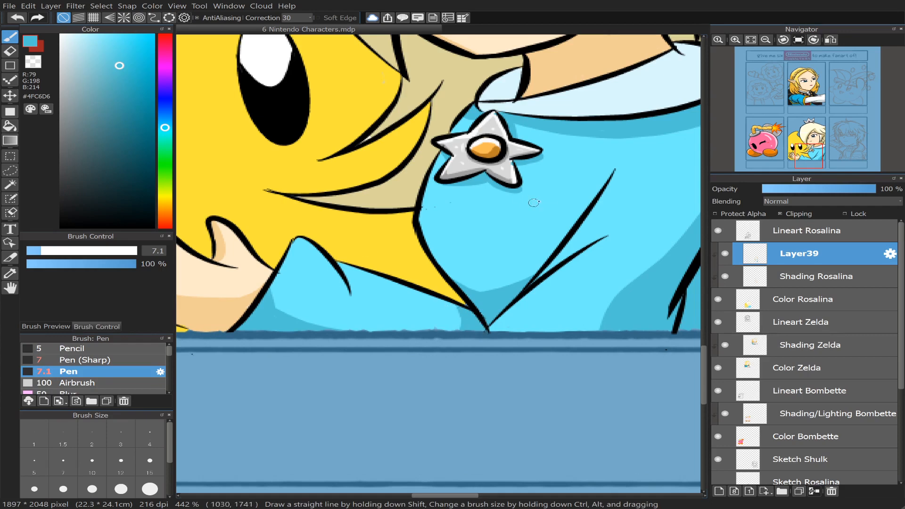
- Shade the dress beneath the chest fold, just right of its lower point, with the Pen at size 7.1
drag(521, 299, 513, 330)
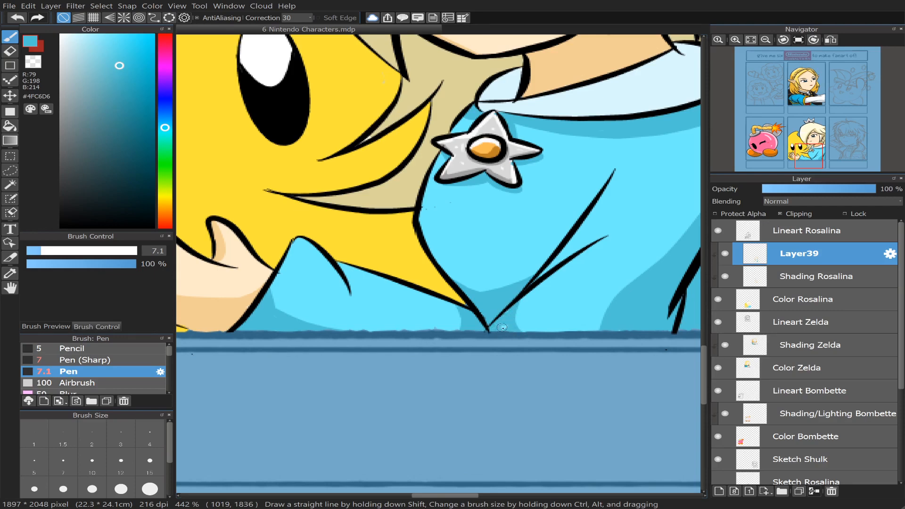
drag(523, 302, 526, 299)
mouse_move(495, 325)
mouse_down()
mouse_move(527, 299)
mouse_move(510, 309)
mouse_up()
drag(544, 283, 511, 313)
- Try #A0EDFF and #9CCAD5 as collar shadow colours with short test strokes on the collar, undoing each stroke
click(765, 40)
click(766, 40)
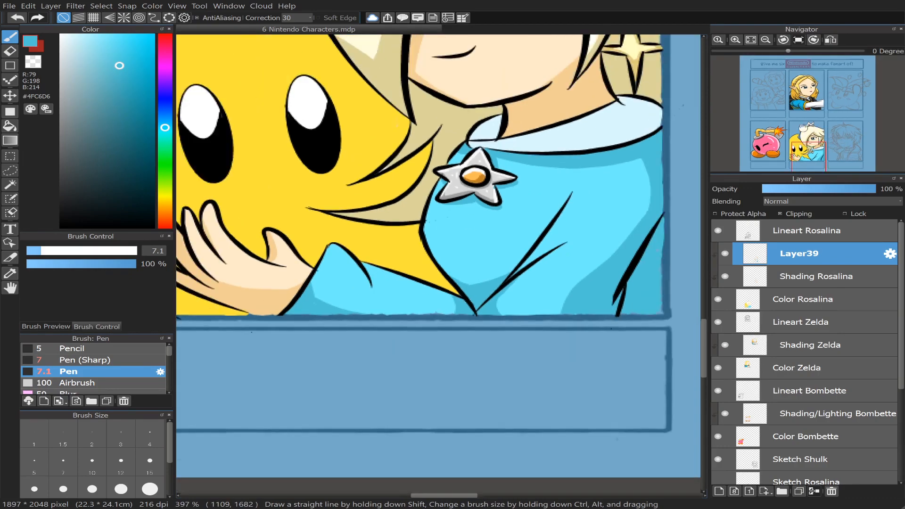
drag(806, 151, 814, 153)
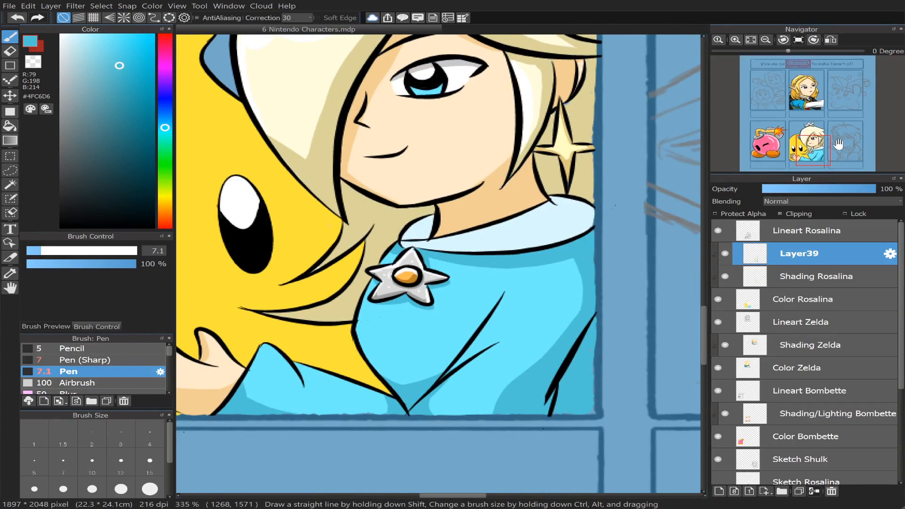
scroll(837, 145, down, 3)
drag(818, 146, 809, 150)
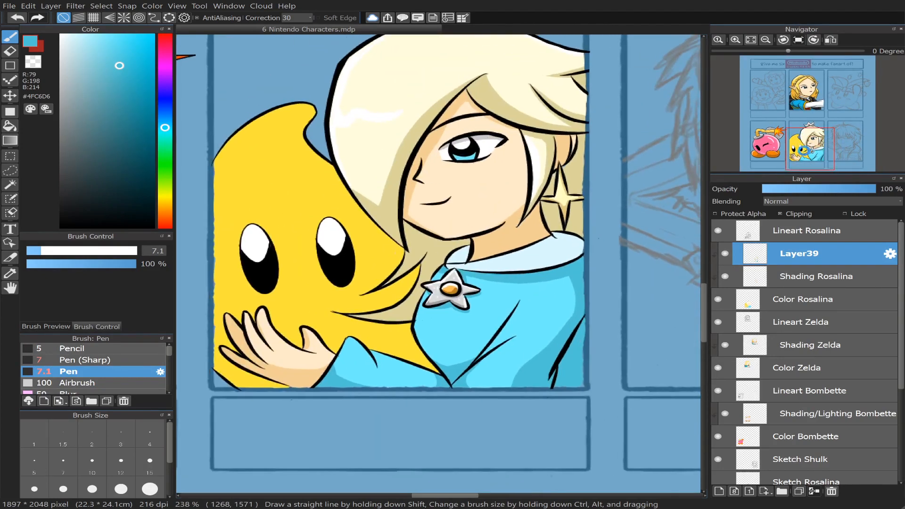
scroll(809, 151, up, 5)
right_click(596, 255)
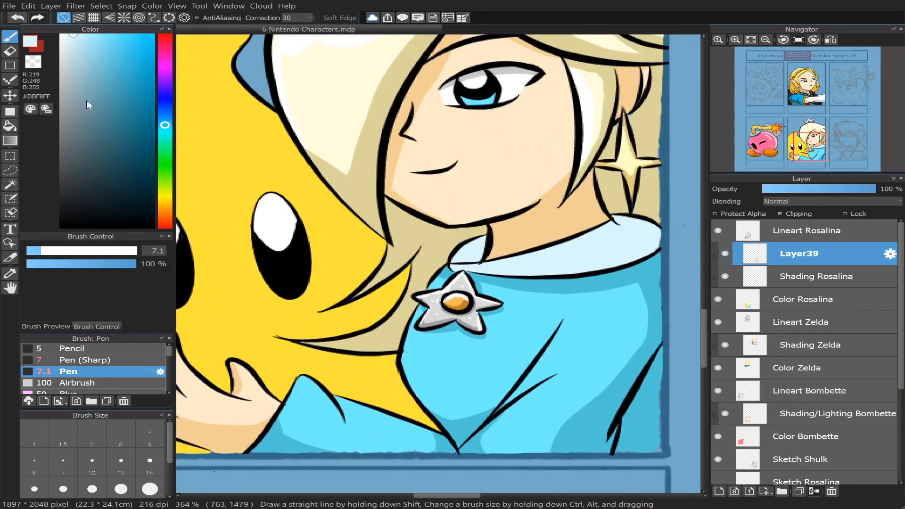
drag(76, 35, 94, 31)
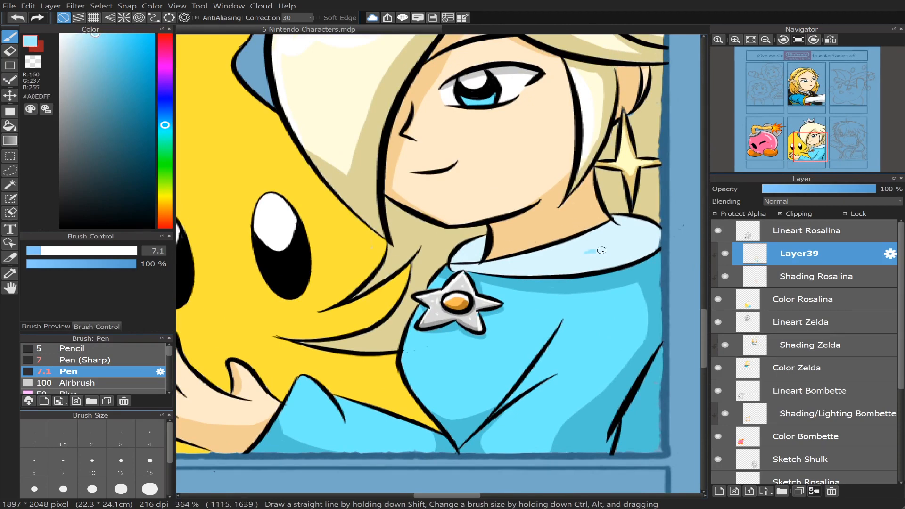
drag(602, 251, 609, 249)
key(ctrl+z)
click(81, 54)
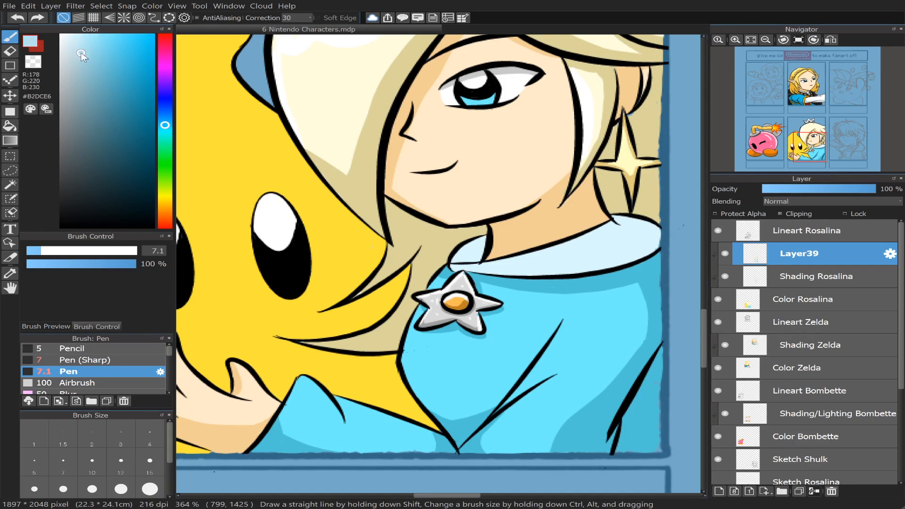
drag(81, 53, 85, 66)
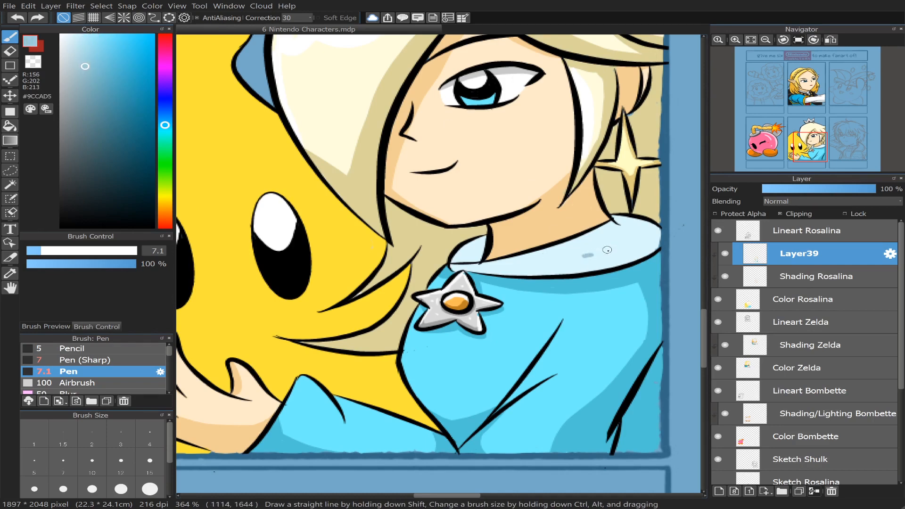
key(ctrl+z)
- Set the collar shadow colour to #A7D6E1 and fill the small collar flap above the star brooch with it
drag(84, 66, 84, 57)
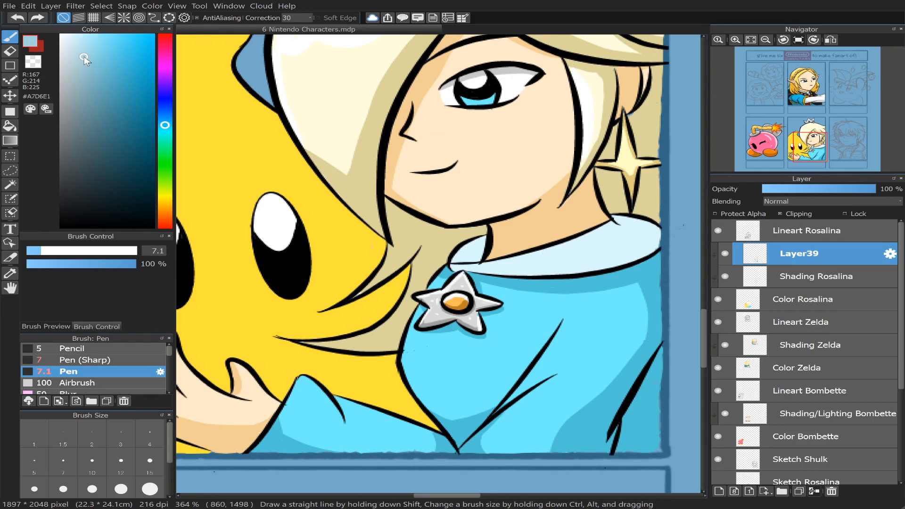
drag(605, 249, 612, 248)
key(ctrl+z)
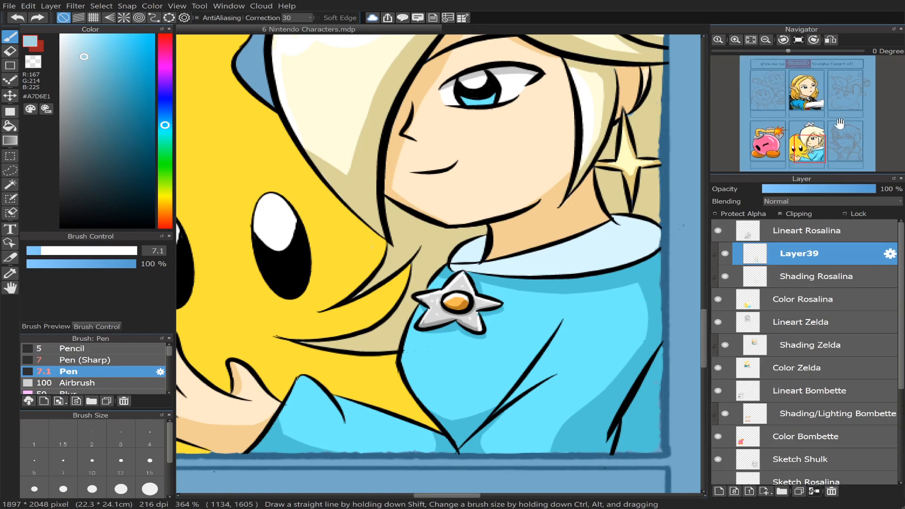
scroll(821, 134, up, 3)
click(10, 126)
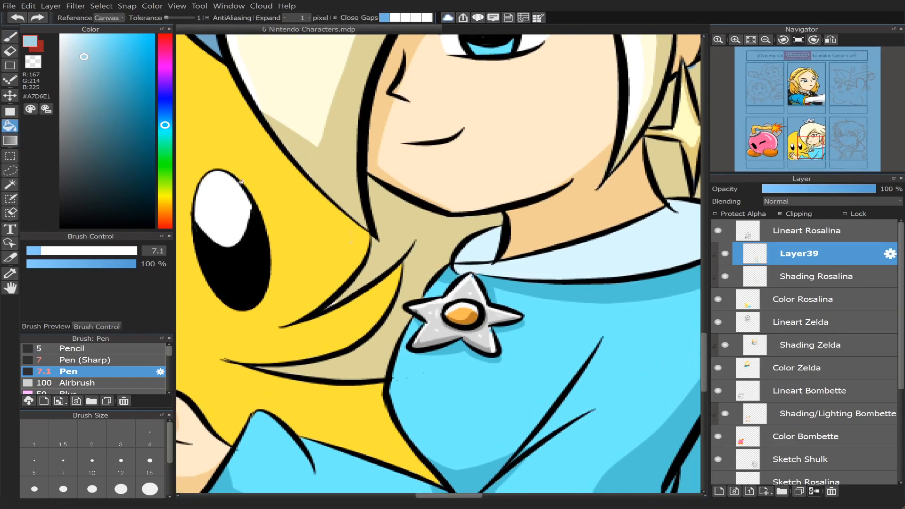
click(467, 254)
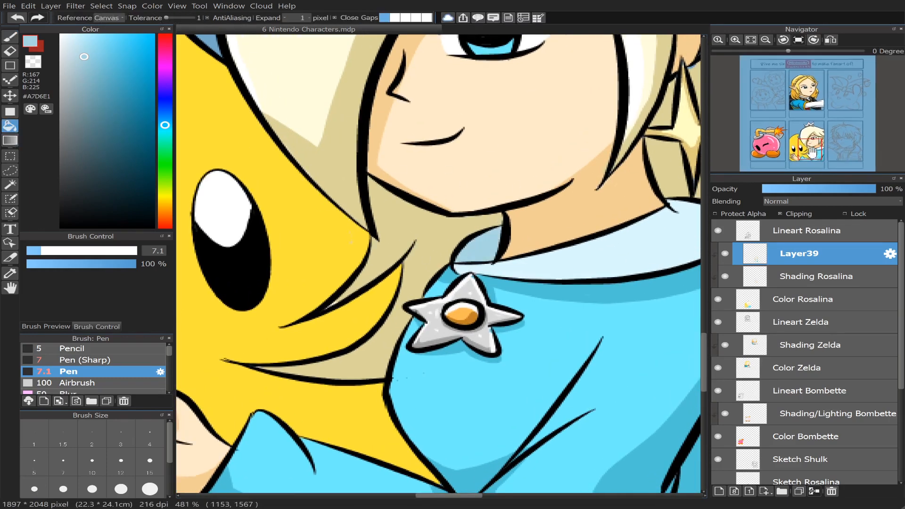
- Shade the upper edge of the collar along the neck with the Pen at sizes 12.2 and 8.1 in #A7D6E1
drag(810, 149, 818, 152)
drag(45, 251, 73, 251)
click(10, 36)
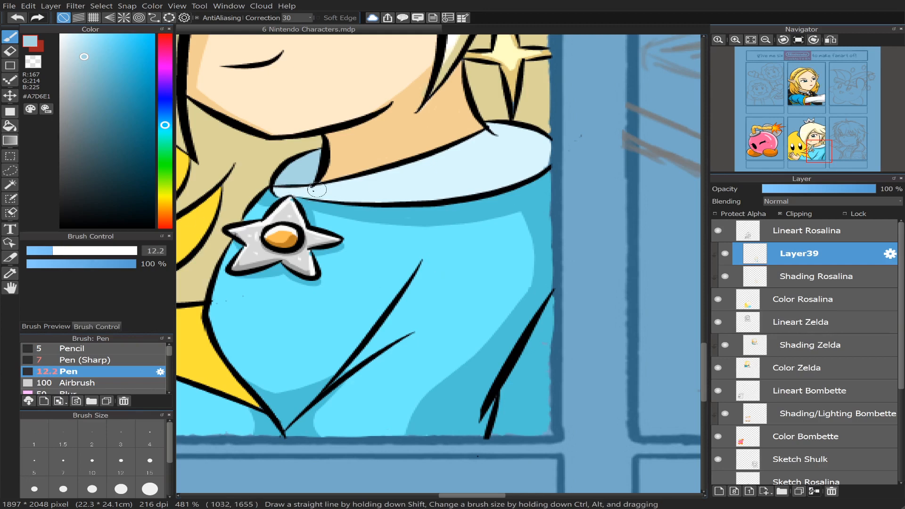
mouse_move(464, 156)
mouse_down()
mouse_move(511, 124)
mouse_move(512, 142)
mouse_move(443, 174)
mouse_move(290, 193)
mouse_up()
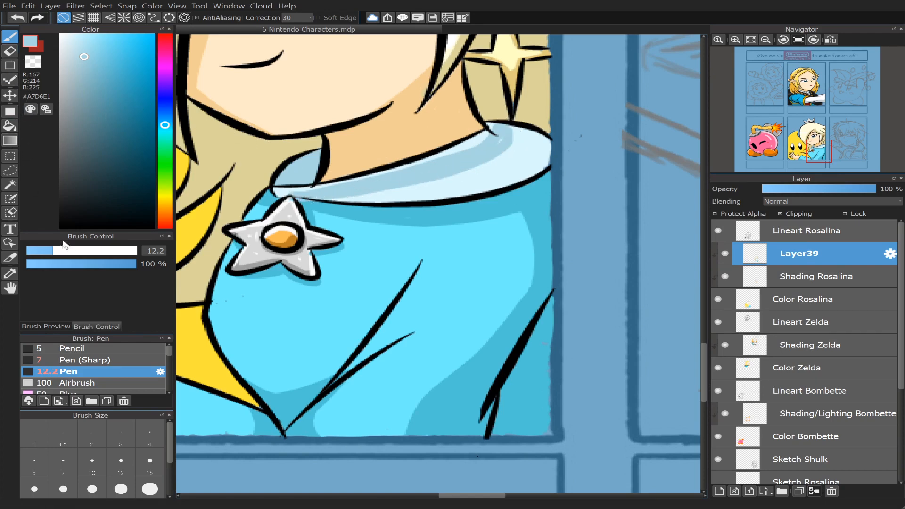
drag(53, 251, 43, 250)
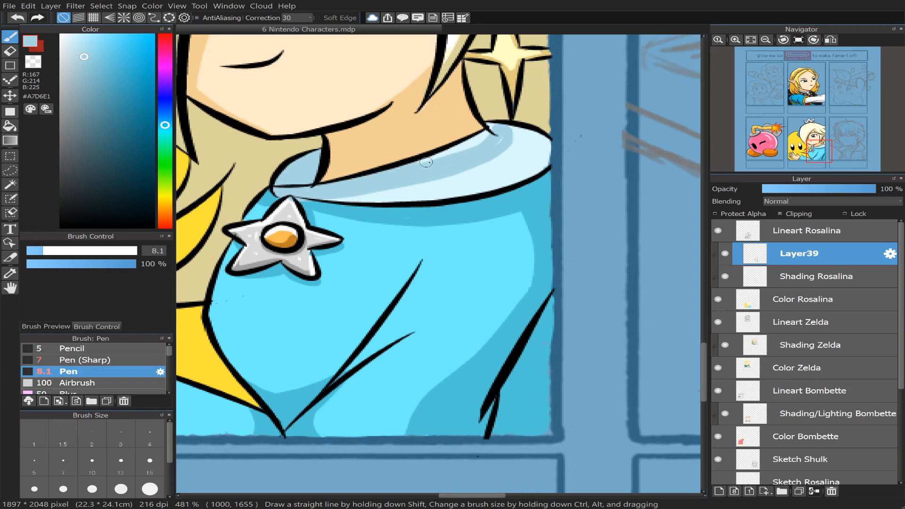
mouse_move(454, 153)
mouse_down()
mouse_move(438, 159)
mouse_move(475, 137)
mouse_up()
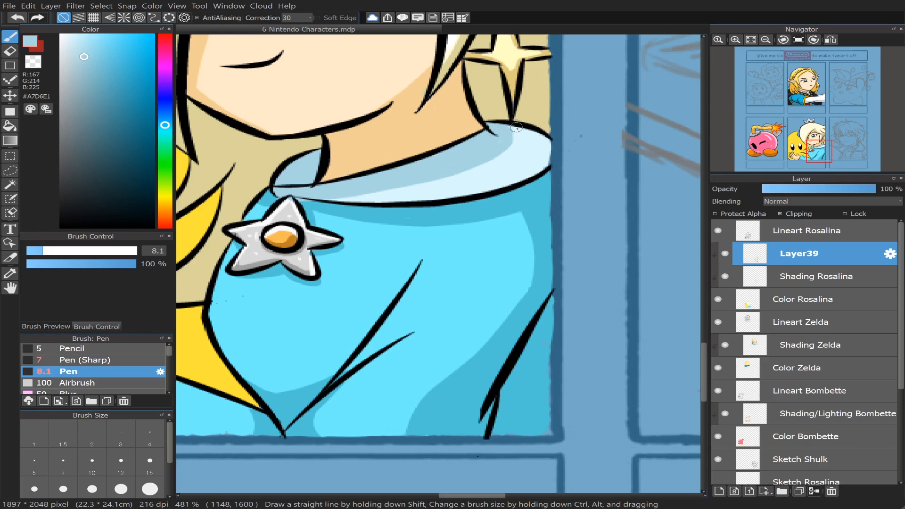
drag(517, 127, 479, 164)
- Touch up the dress shadow between the collar and the brooch's upper point with #4FC6D6, and sample the brooch's #FBFBFB with the Pen at 6.1
alt+click(356, 213)
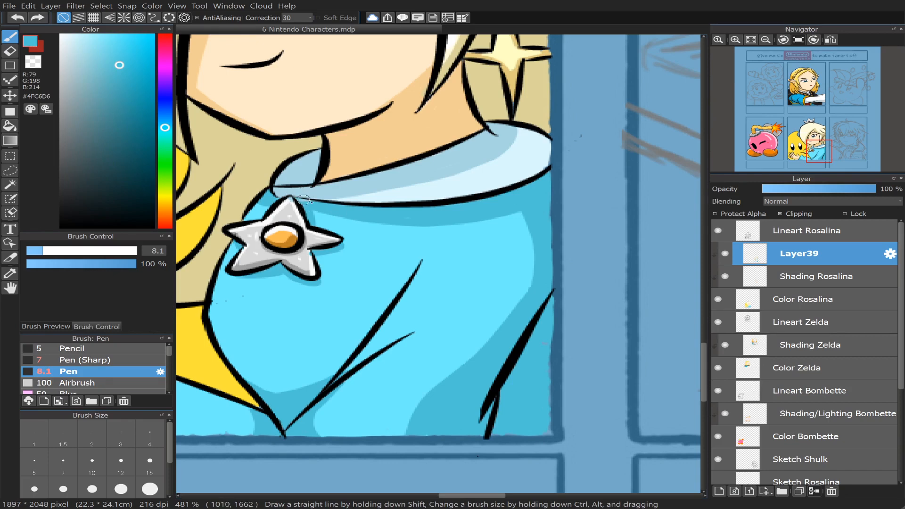
drag(311, 202, 300, 198)
alt+click(280, 208)
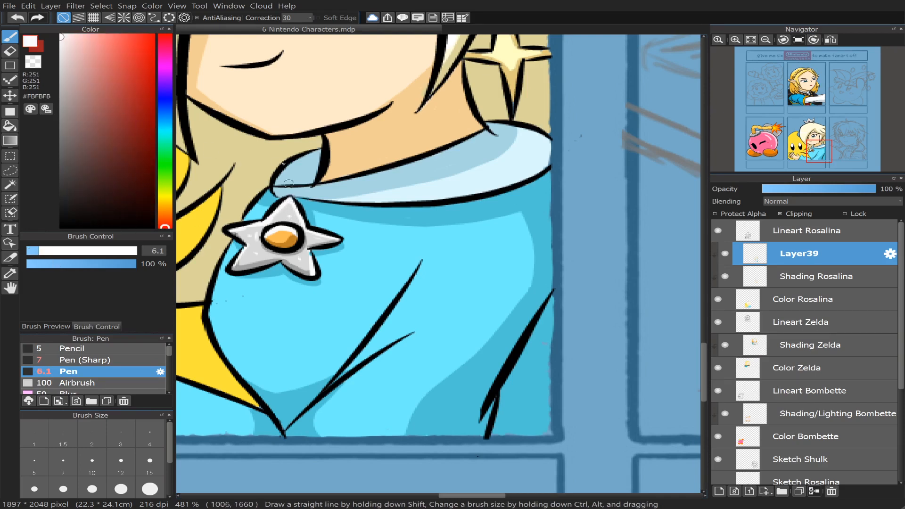
scroll(803, 136, down, 3)
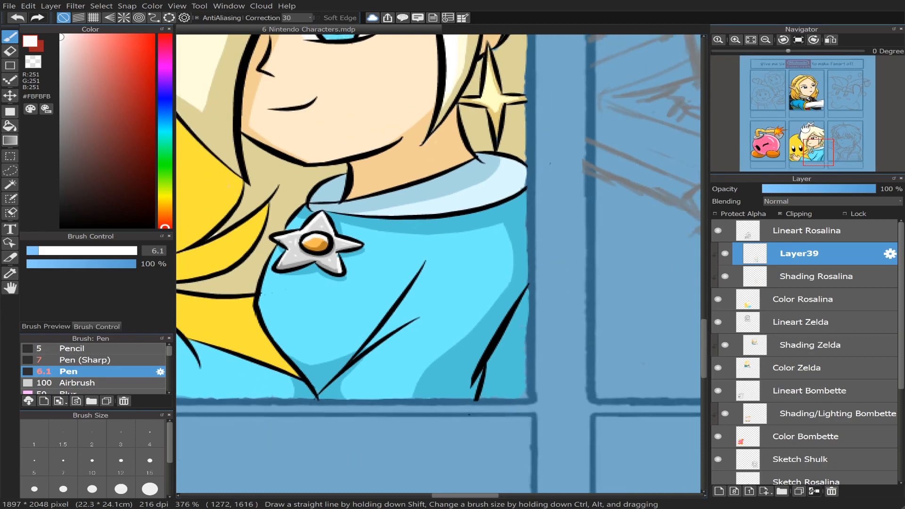
scroll(809, 142, up, 2)
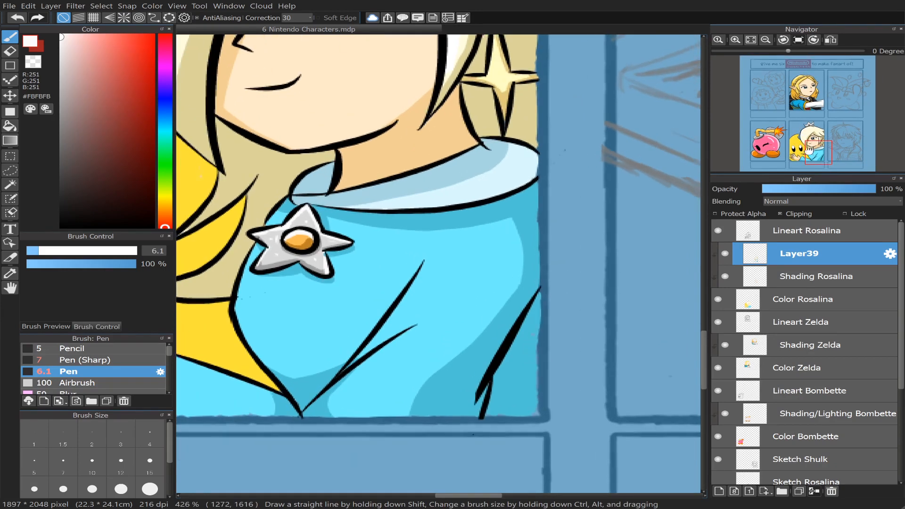
- Check the dress's right edge on the Shading Rosalina and Color Rosalina layers, toggling the colour layer's visibility, and return to Layer39
alt+click(533, 374)
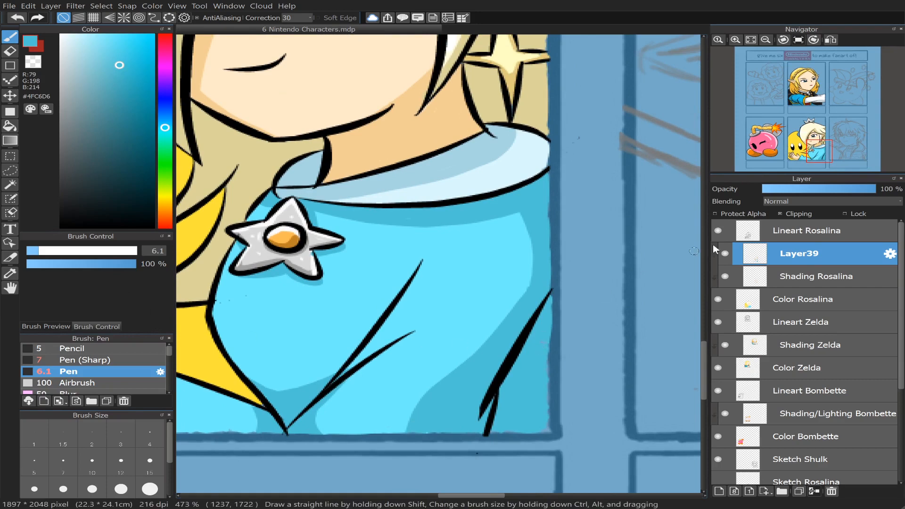
click(792, 278)
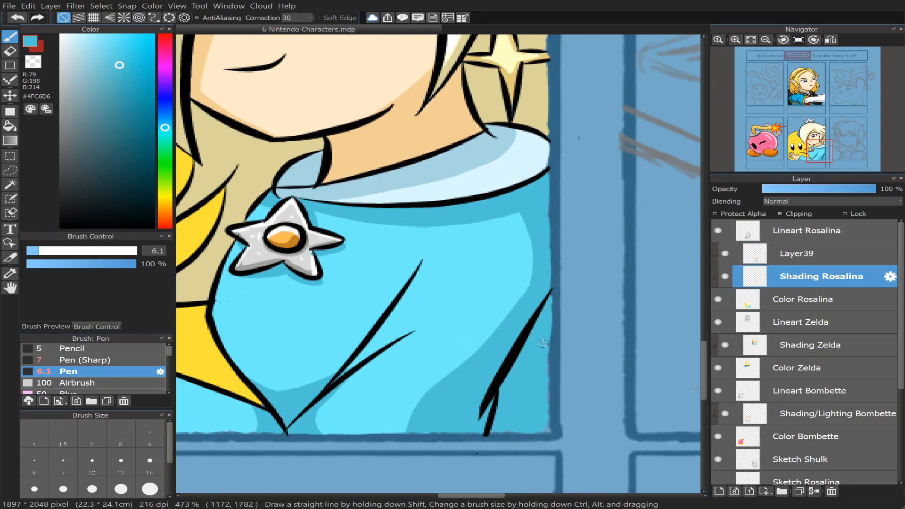
click(720, 297)
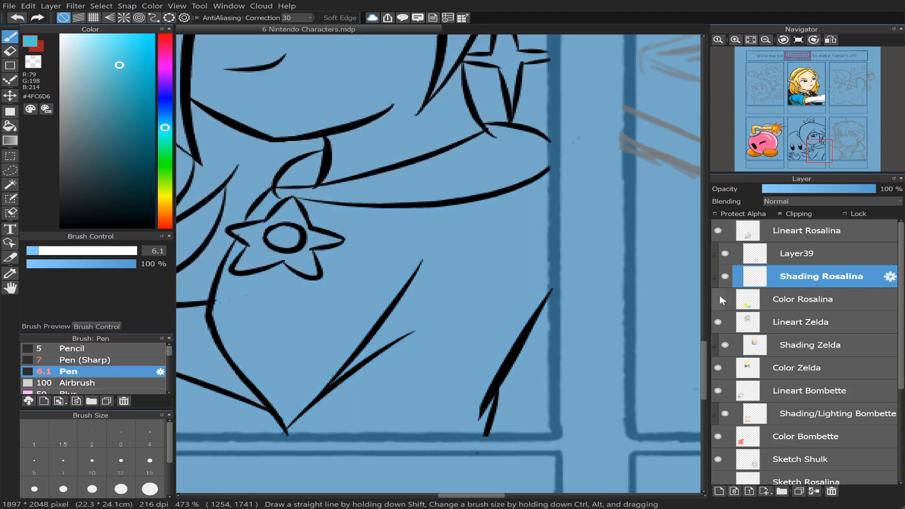
click(719, 298)
click(770, 295)
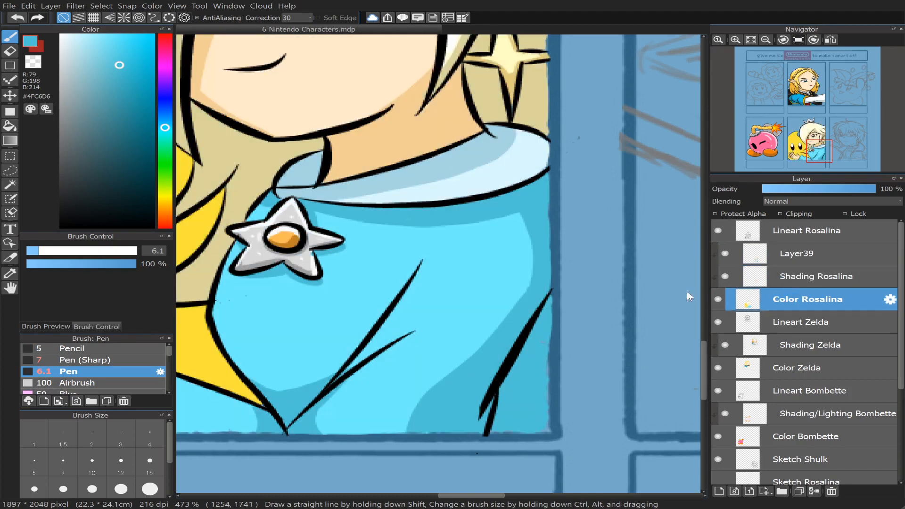
alt+click(518, 327)
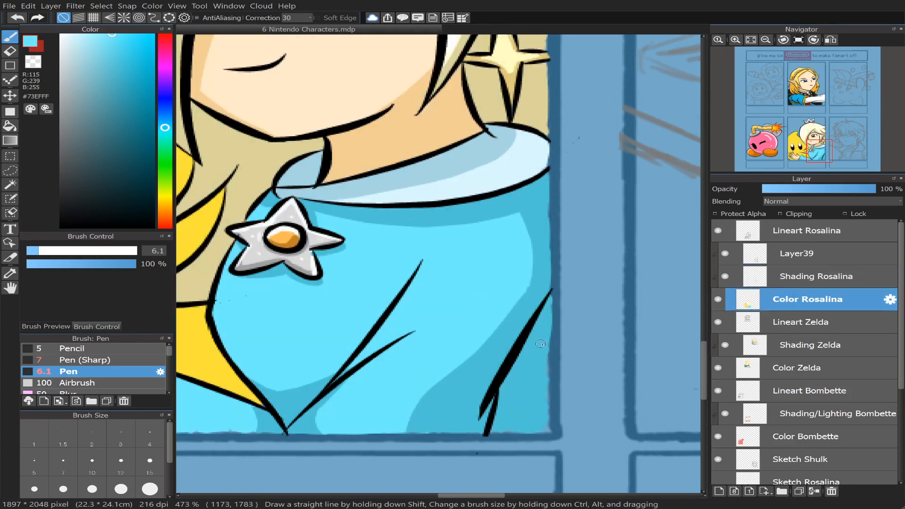
click(802, 254)
mouse_move(818, 146)
mouse_down()
mouse_move(802, 151)
mouse_move(815, 144)
mouse_up()
scroll(807, 151, down, 2)
alt+click(590, 333)
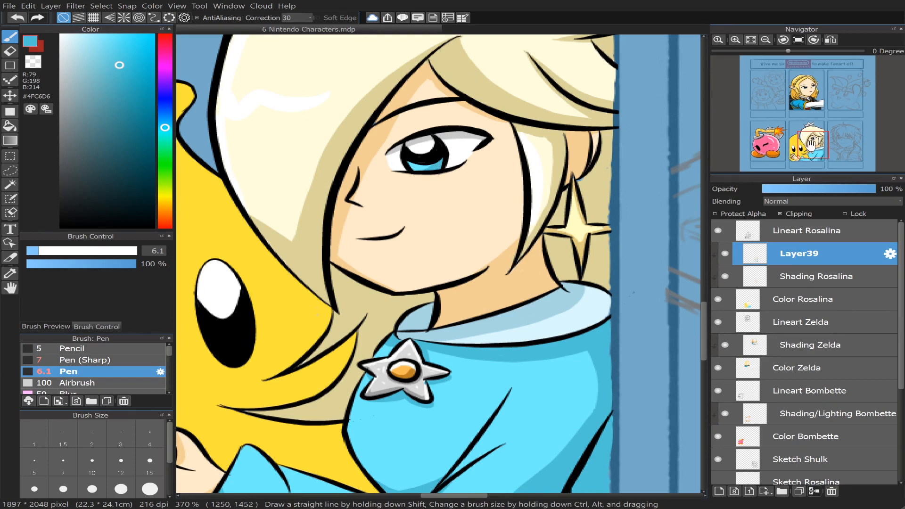
- Paint white #FFFFFF highlights on the centre and left arm of the star earring with the Pen at size 6.1
scroll(816, 145, up, 1)
scroll(816, 145, up, 2)
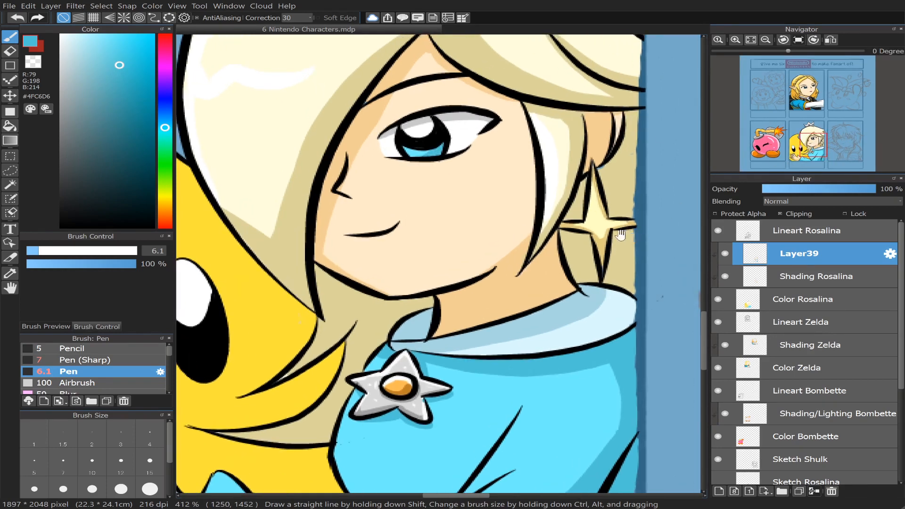
right_click(600, 224)
drag(88, 45, 28, 32)
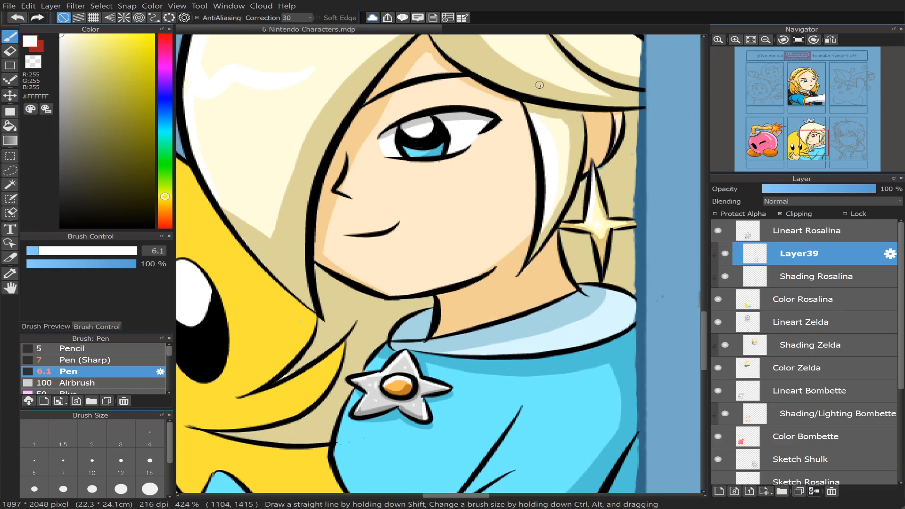
drag(558, 225, 583, 226)
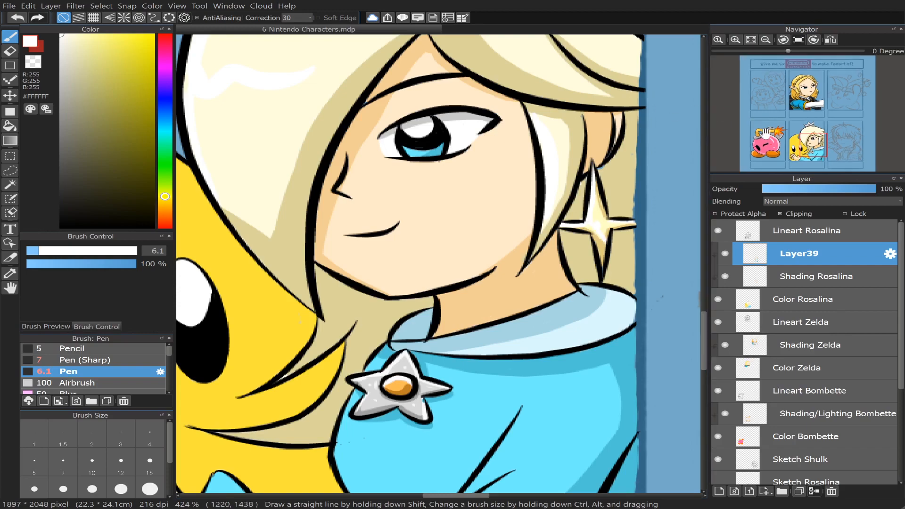
- Sample the dress blue, lighten it to #BFF7FF, and highlight the dress's chest edge below the brooch with the Pen at size 16
drag(813, 145, 803, 154)
scroll(802, 144, down, 2)
scroll(802, 141, down, 2)
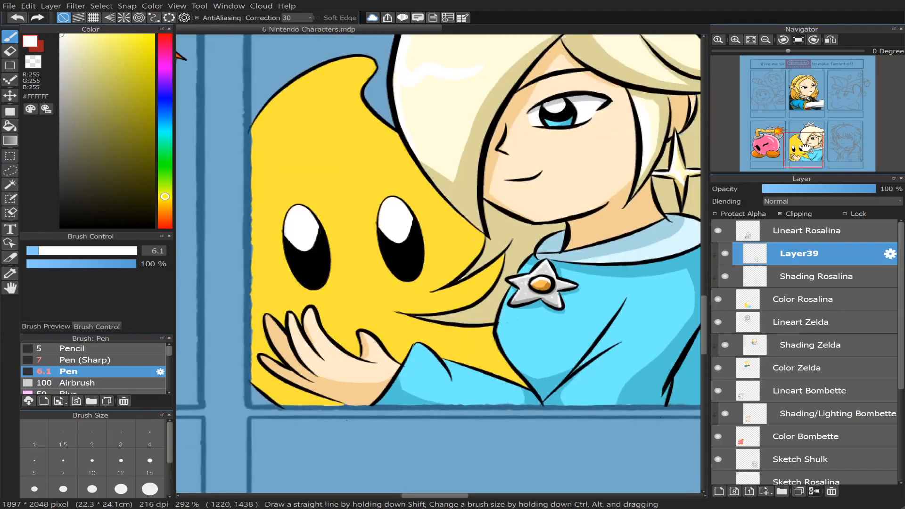
scroll(802, 132, down, 1)
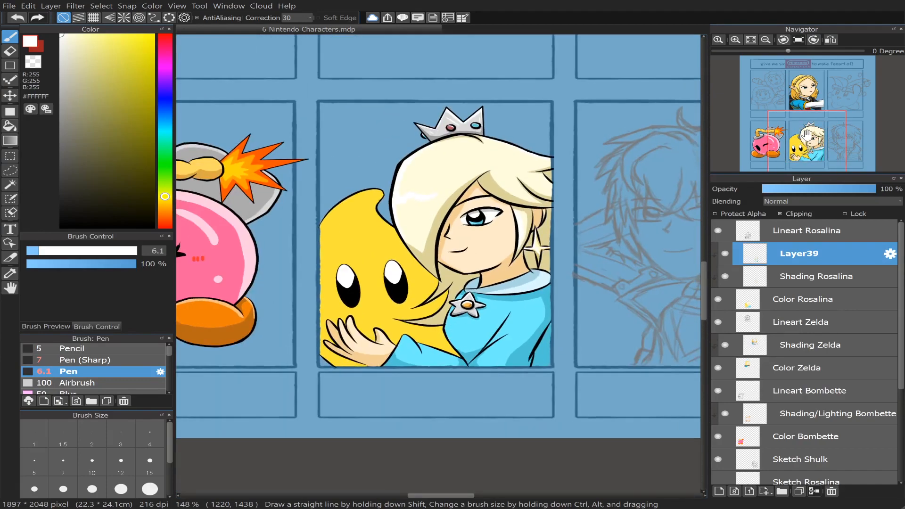
scroll(808, 136, up, 1)
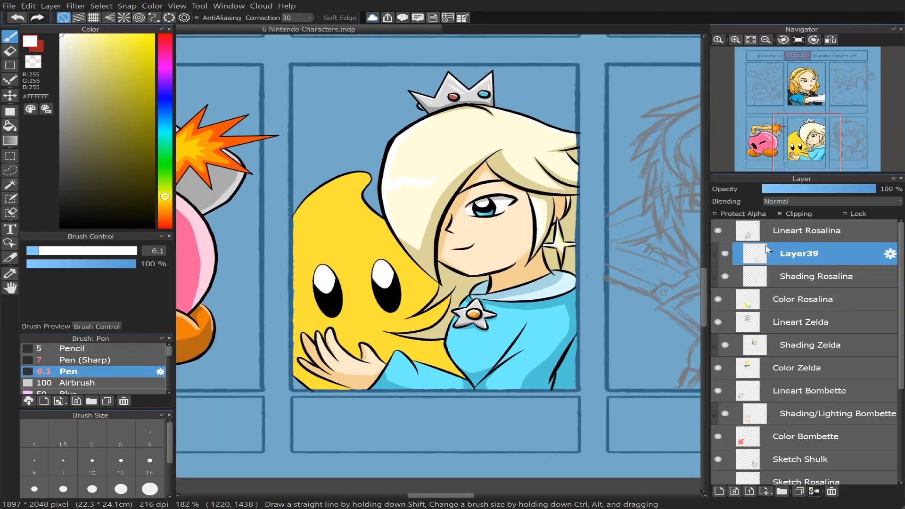
scroll(801, 113, up, 2)
right_click(499, 369)
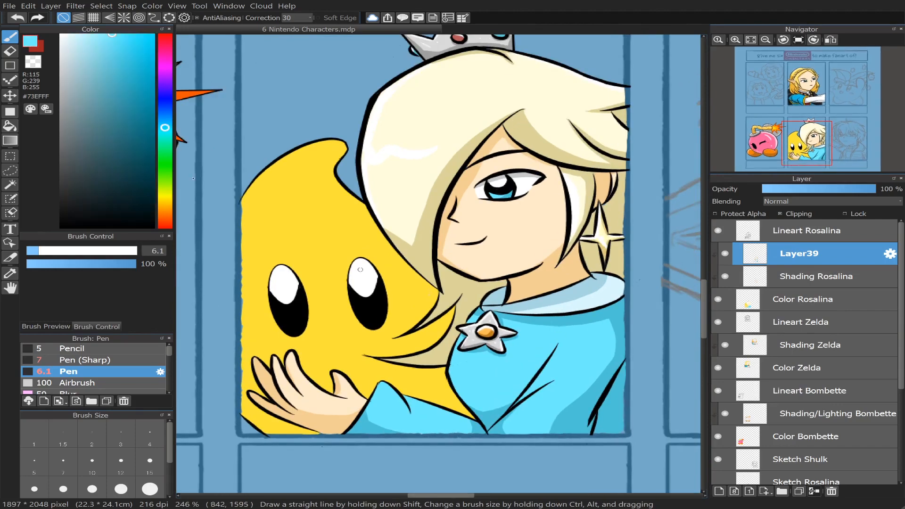
drag(114, 43, 87, 32)
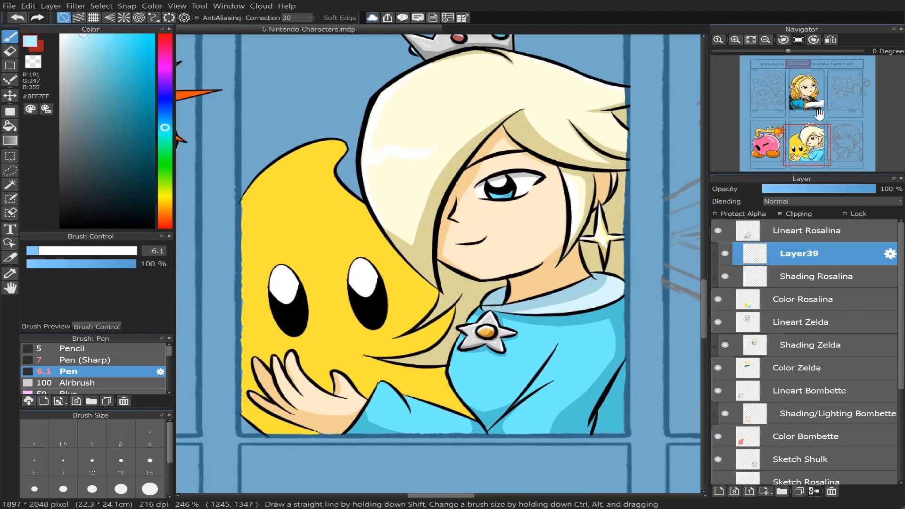
scroll(823, 111, up, 1)
drag(811, 141, 813, 153)
drag(38, 250, 62, 250)
mouse_move(386, 258)
mouse_down()
mouse_move(385, 293)
mouse_move(381, 273)
mouse_move(399, 322)
mouse_move(383, 268)
mouse_up()
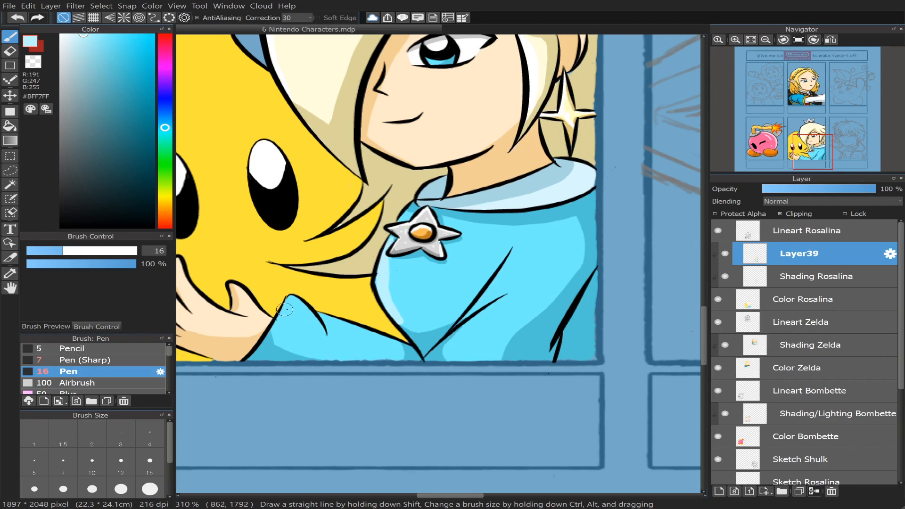
- Outline a #BFF7FF highlight along the sleeve and fill the remaining areas up to the sleeve's upper edge with the Bucket
mouse_move(293, 315)
mouse_down()
mouse_move(338, 339)
mouse_move(394, 348)
mouse_up()
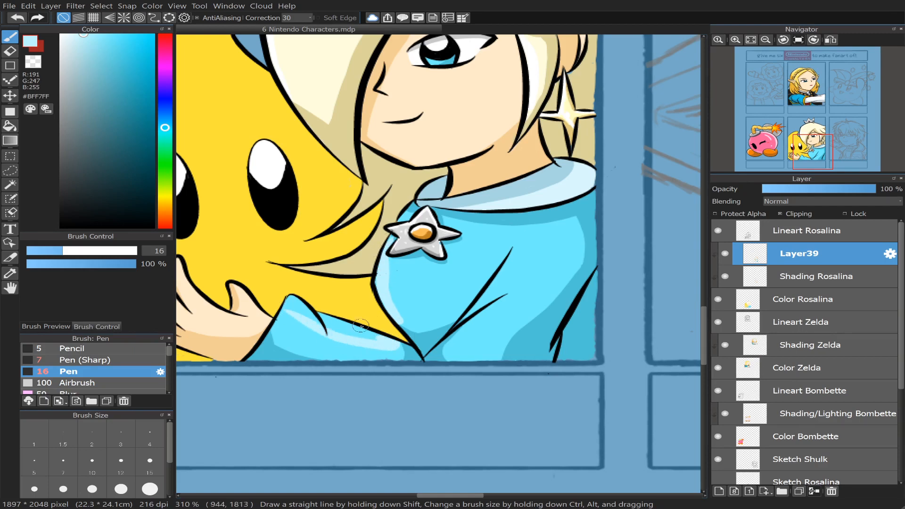
click(10, 126)
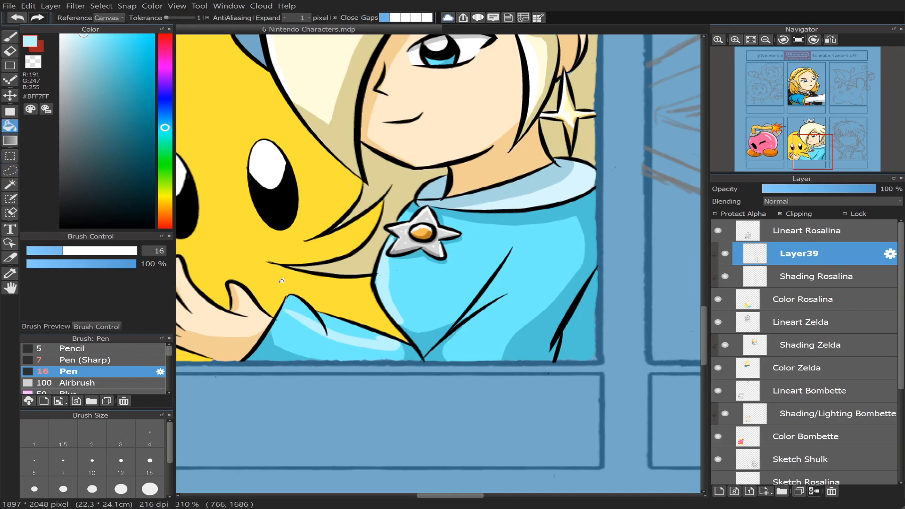
click(306, 305)
click(340, 317)
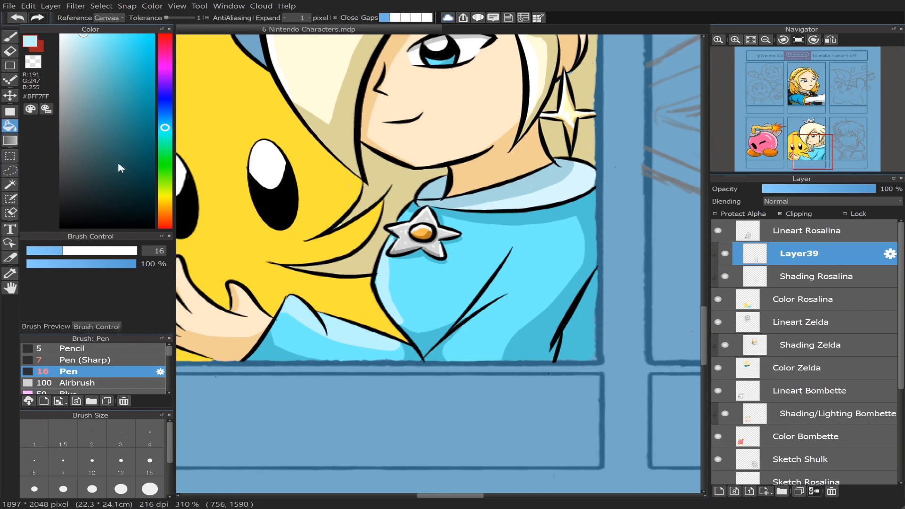
- Paint #BFF7FF highlights beside the two diagonal fold lines of the dress with the Pen at size 10.8
click(9, 38)
click(49, 251)
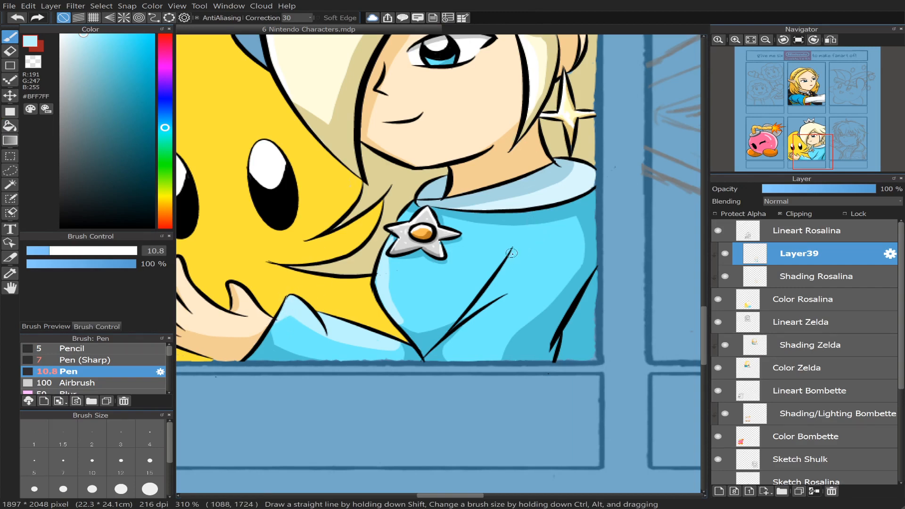
drag(512, 253, 459, 323)
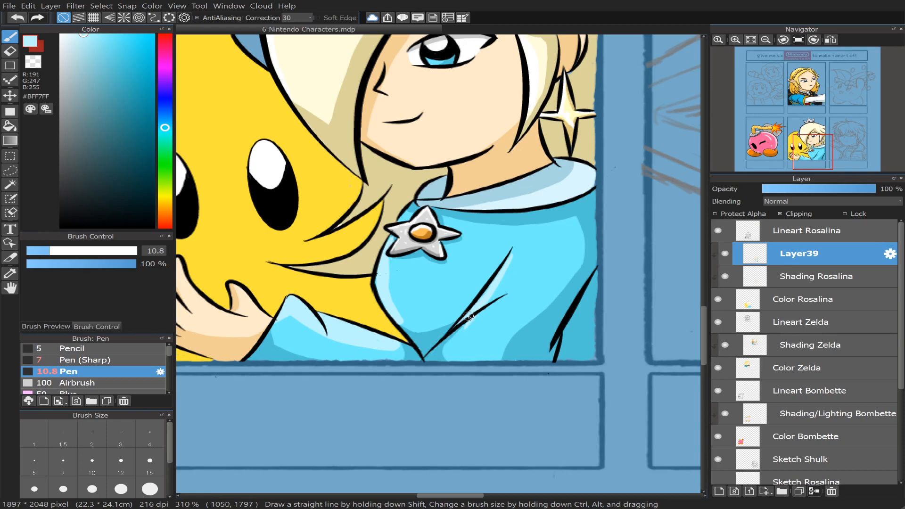
drag(502, 299, 447, 345)
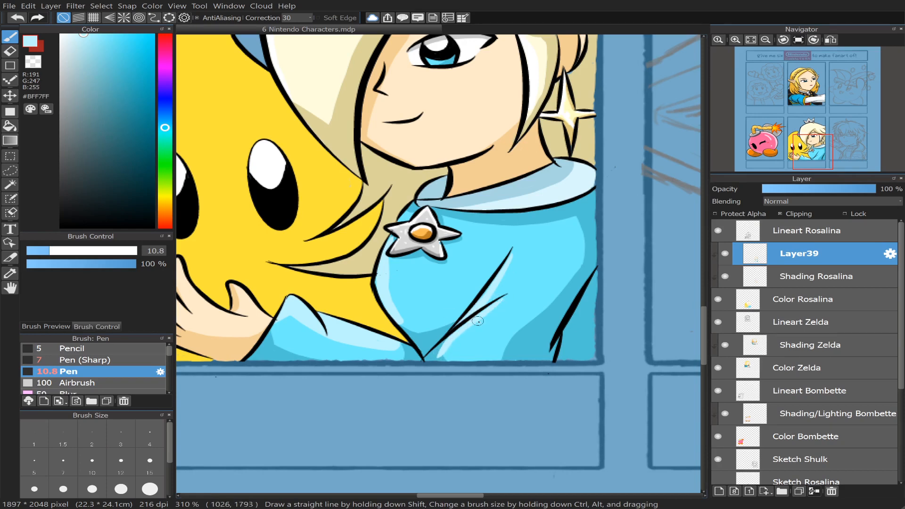
key(ctrl+z)
drag(505, 297, 423, 361)
key(ctrl+z)
- Rework the highlight around the upper end of the long dress fold, undoing unwanted strokes
drag(518, 243, 496, 288)
key(ctrl+z)
drag(518, 244, 495, 289)
key(ctrl+z)
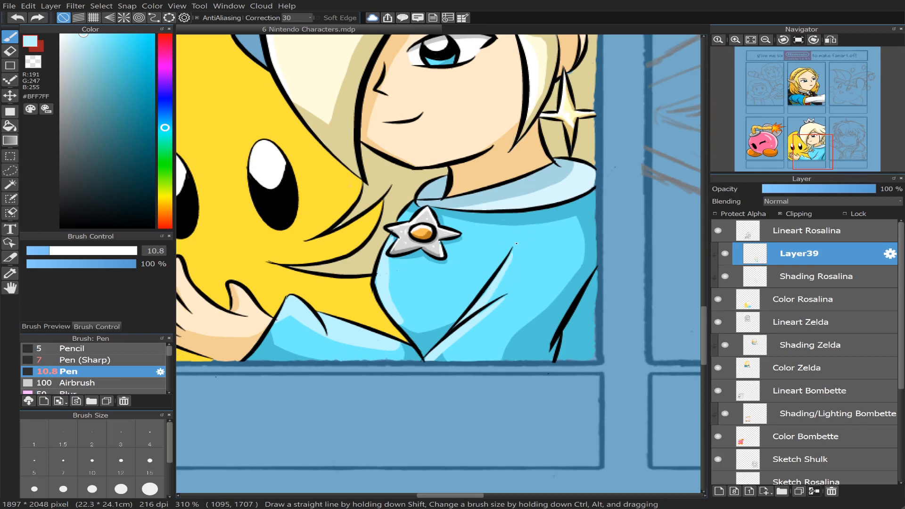
drag(517, 241, 496, 288)
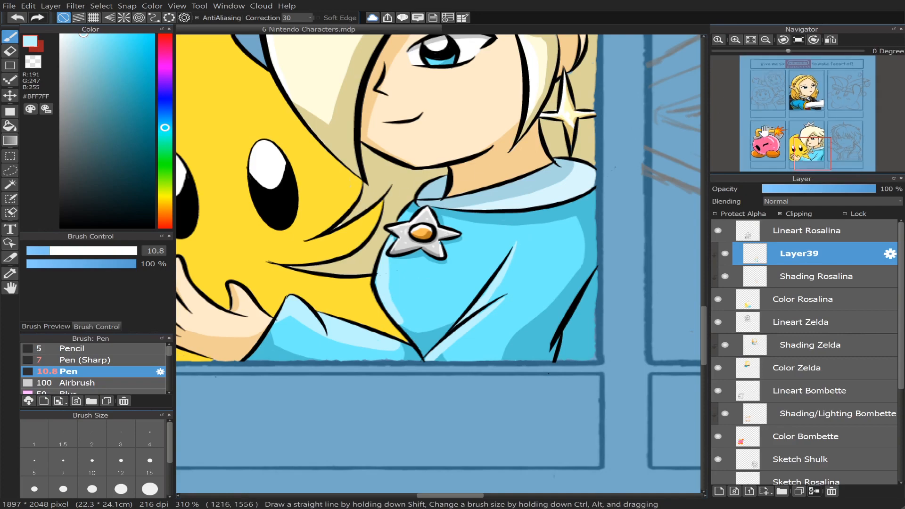
scroll(829, 131, down, 2)
scroll(822, 137, up, 2)
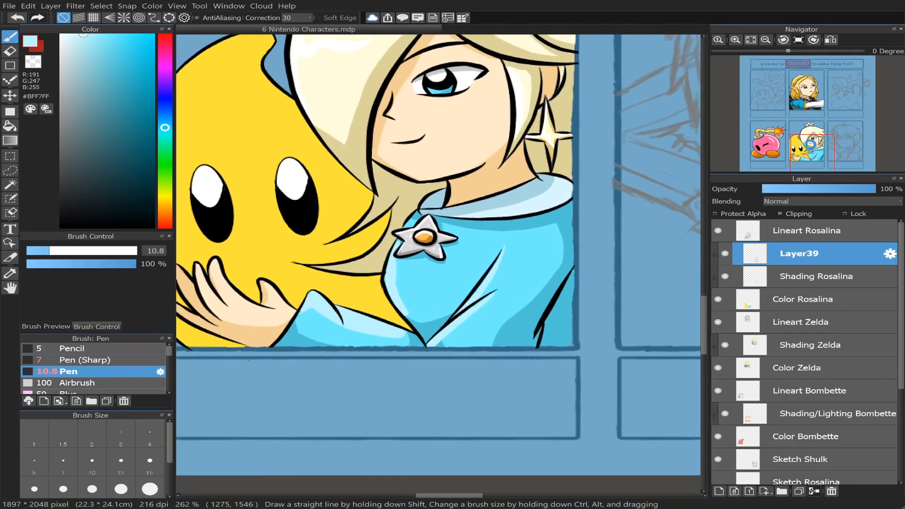
- Add a clipped layer above Layer39 and start shading the yellow Luma beside Rosalina's fingers in #D4C03D with the Pen at size 37
drag(804, 145, 799, 151)
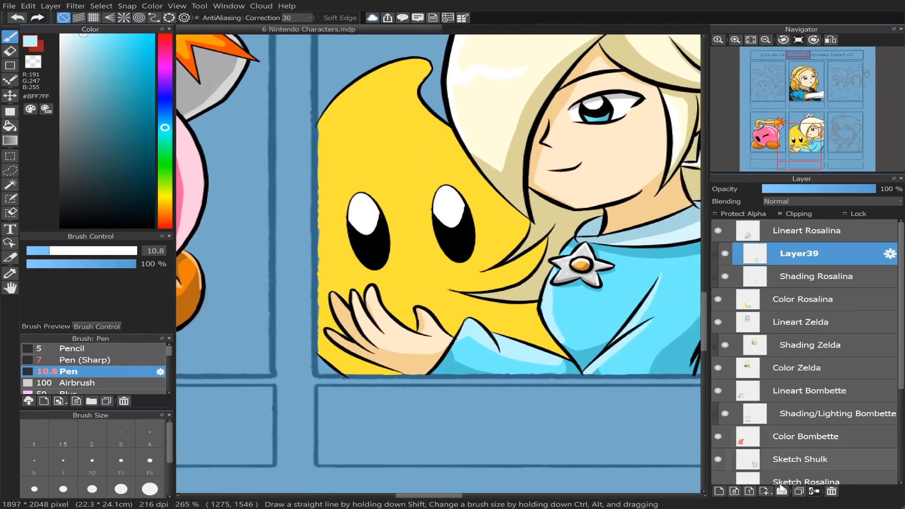
click(719, 492)
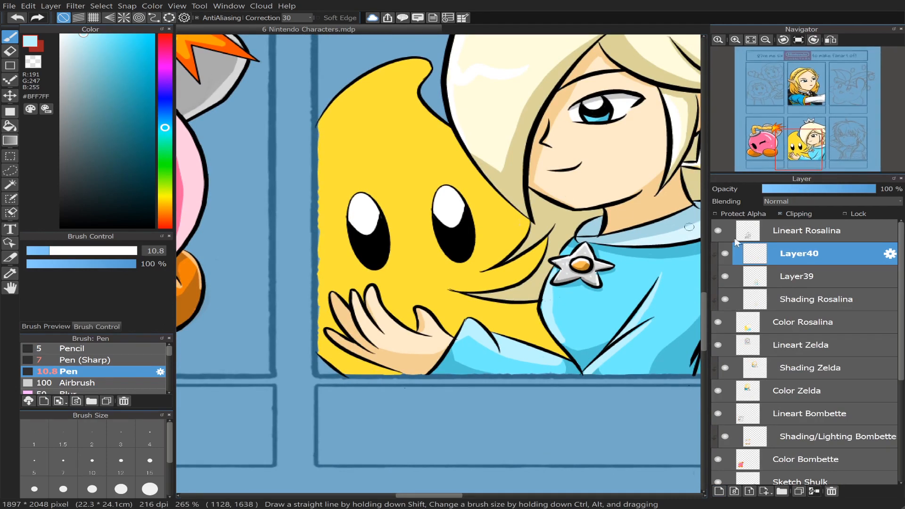
right_click(375, 143)
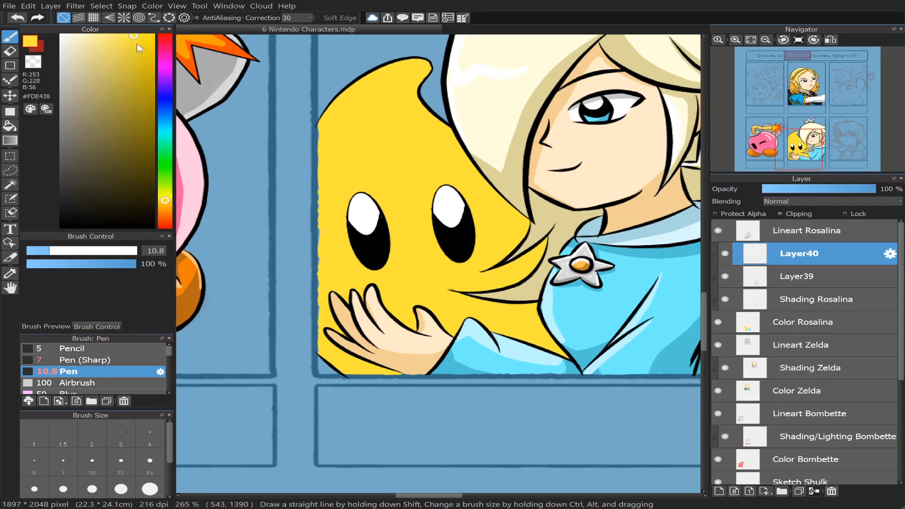
drag(140, 47, 129, 70)
drag(55, 253, 97, 253)
mouse_move(340, 323)
mouse_down()
mouse_move(326, 296)
mouse_move(325, 323)
mouse_move(334, 329)
mouse_up()
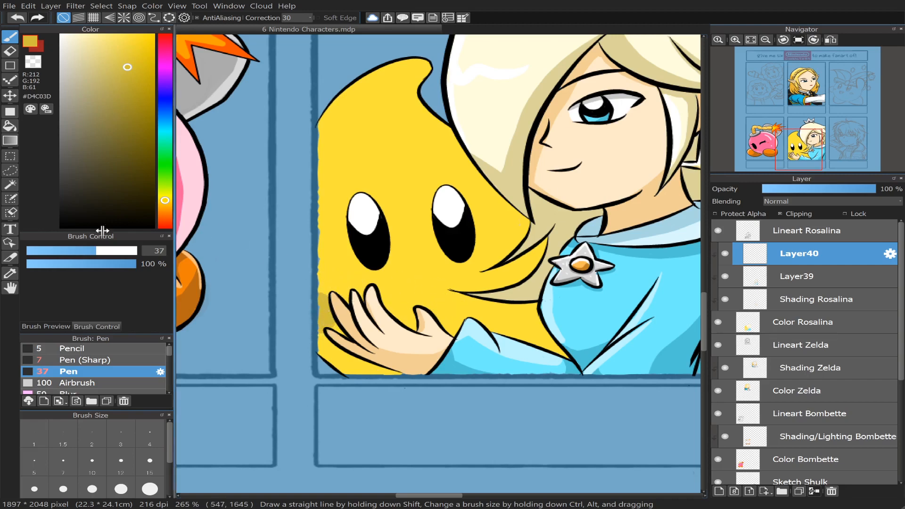
- Draw Luma's shadow between Rosalina's fingers and thumb and above her sleeve with the Pen at size 24
click(80, 251)
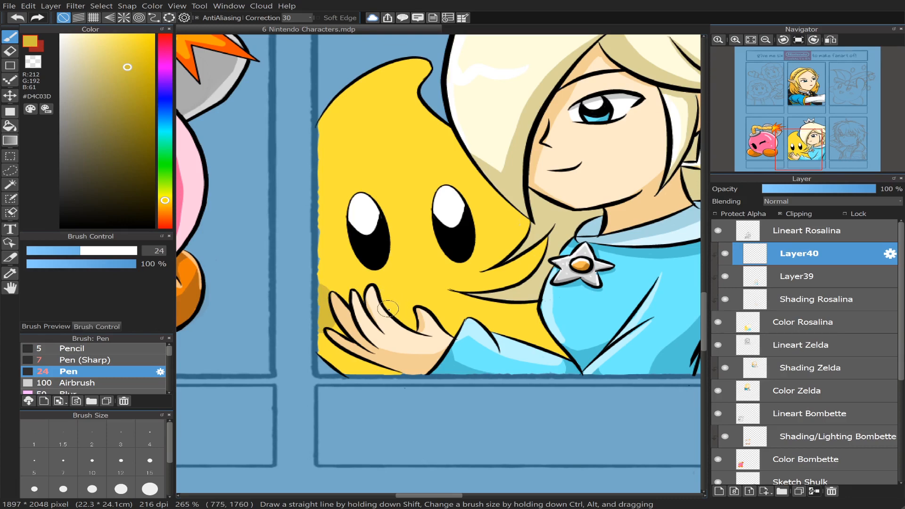
drag(402, 313, 419, 328)
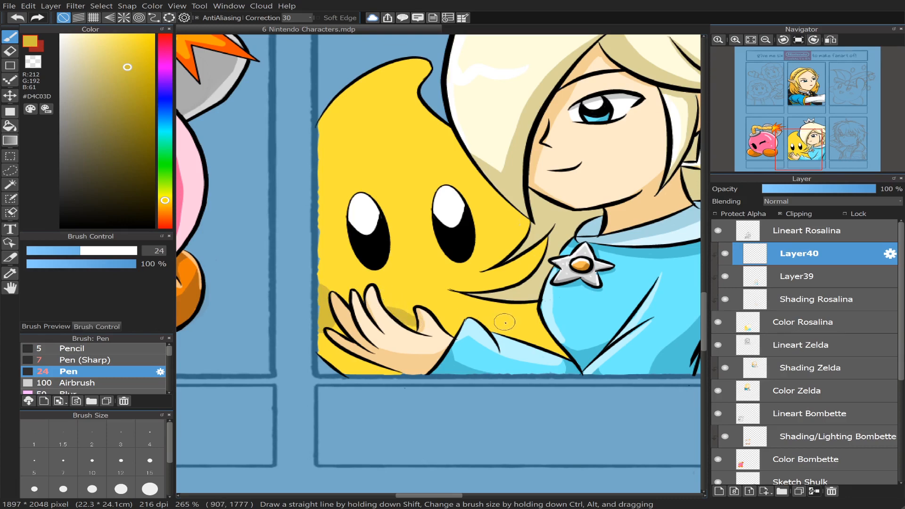
mouse_move(536, 312)
mouse_down()
mouse_move(483, 322)
mouse_move(537, 306)
mouse_move(529, 304)
mouse_up()
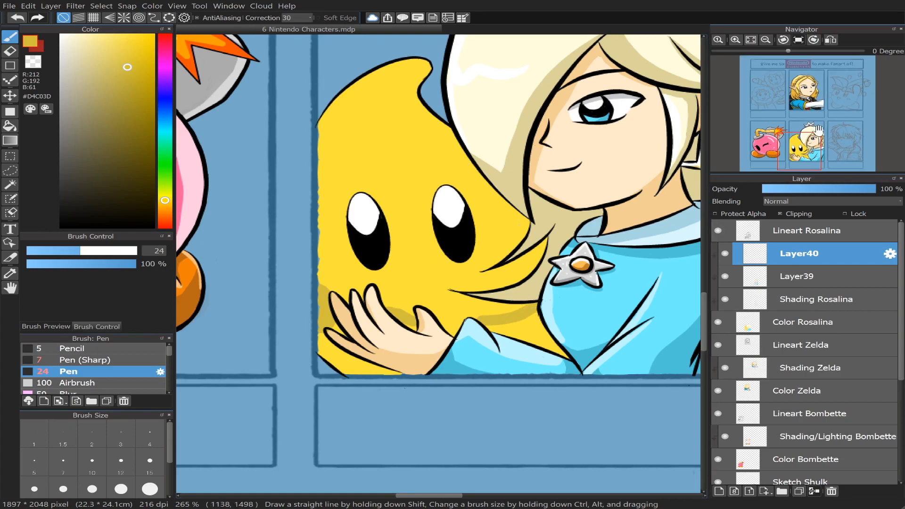
- Fill the area of Luma's body beneath Rosalina's hand with the #D4C03D shadow using the Bucket
scroll(793, 154, up, 5)
mouse_move(792, 154)
mouse_down()
mouse_move(800, 149)
mouse_move(796, 159)
mouse_up()
click(10, 126)
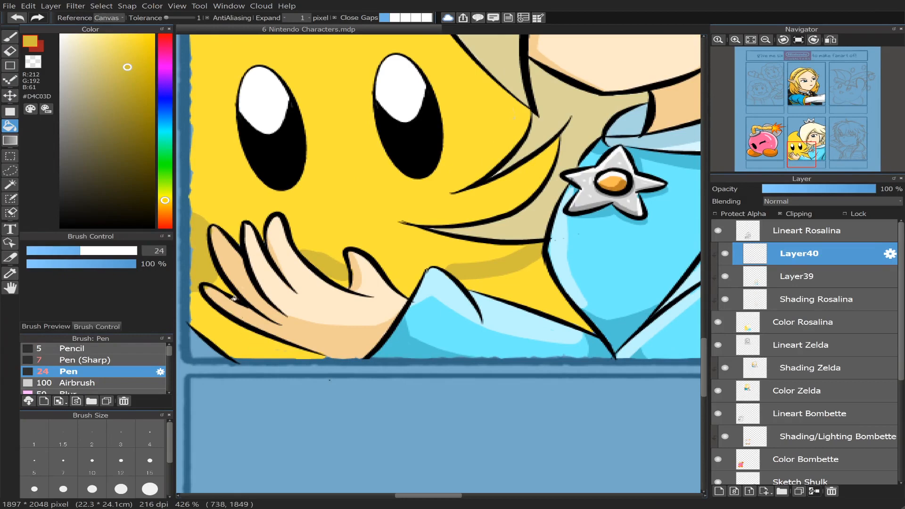
click(230, 339)
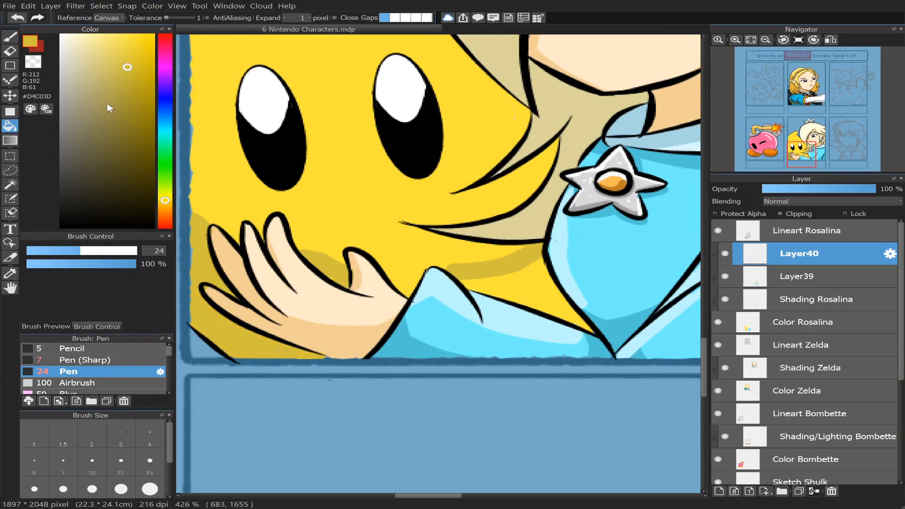
- Connect Luma's shadow across the gap between Rosalina's thumb and sleeve with the Pen at size 15
click(10, 38)
click(63, 251)
click(59, 251)
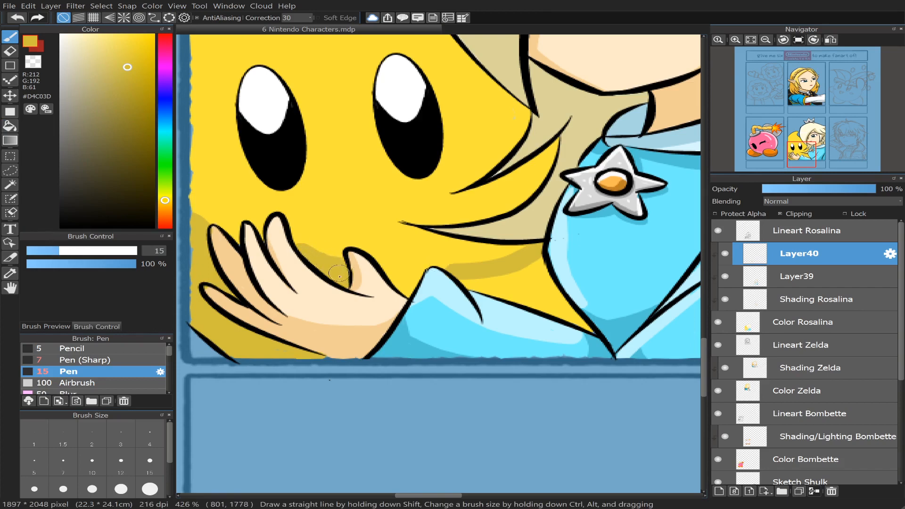
drag(383, 268, 420, 273)
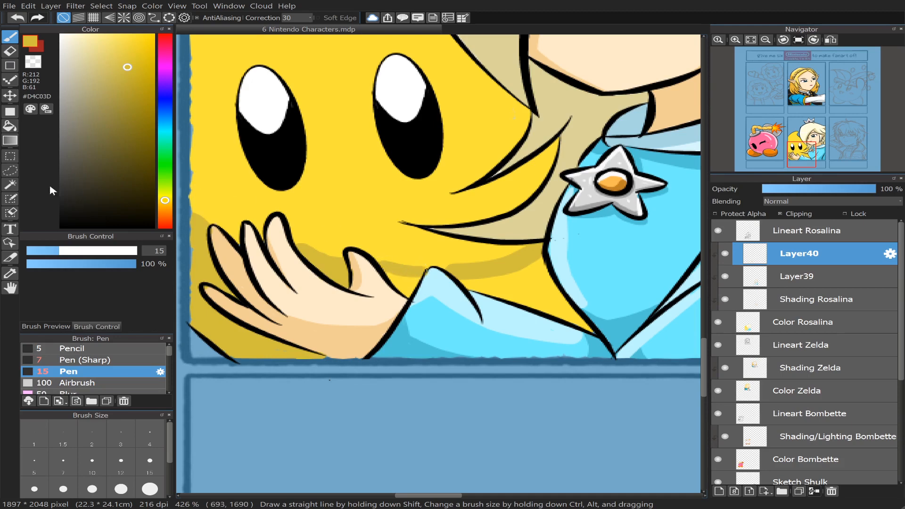
- Fill the rest of Luma's shadow between the thumb and dress with the Bucket, closing gaps with the Pen at size 8.1
click(10, 125)
click(9, 125)
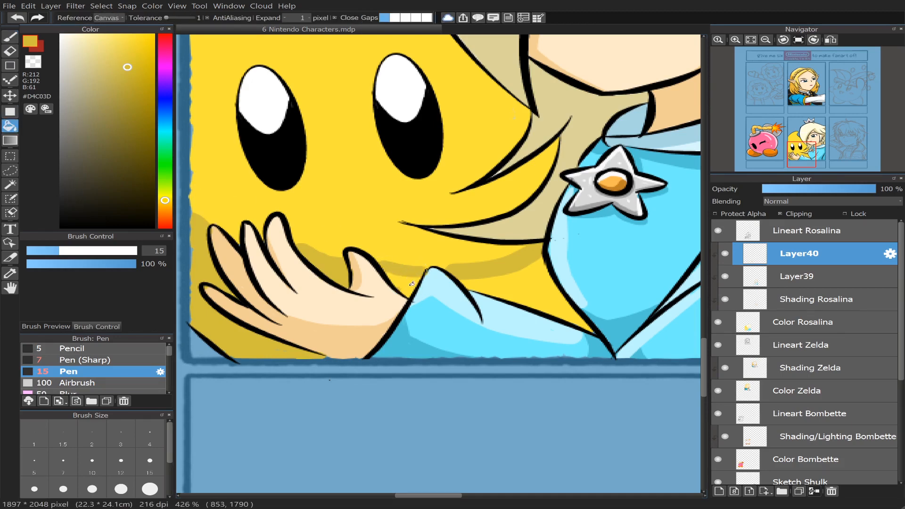
click(412, 284)
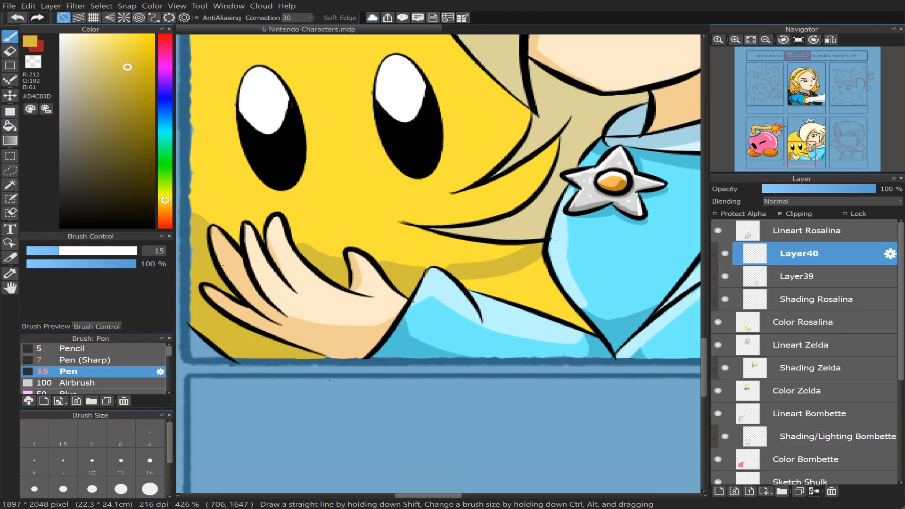
click(43, 250)
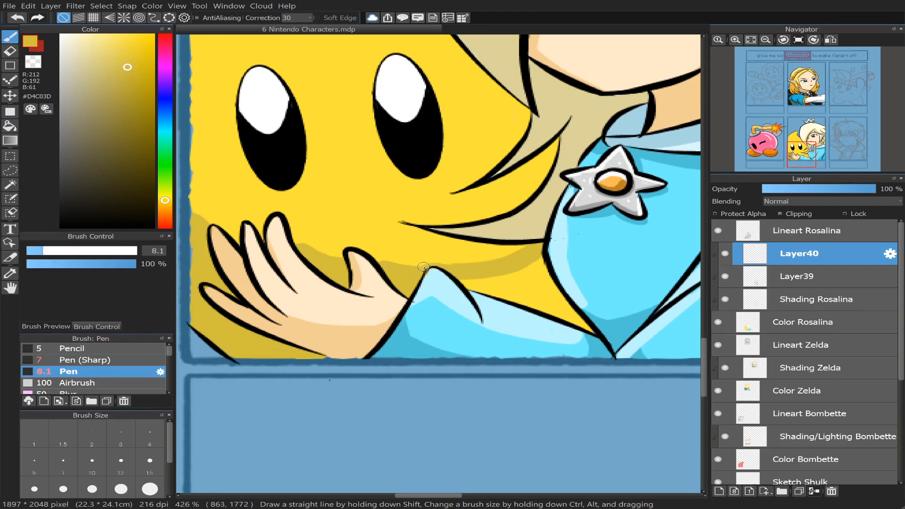
click(10, 125)
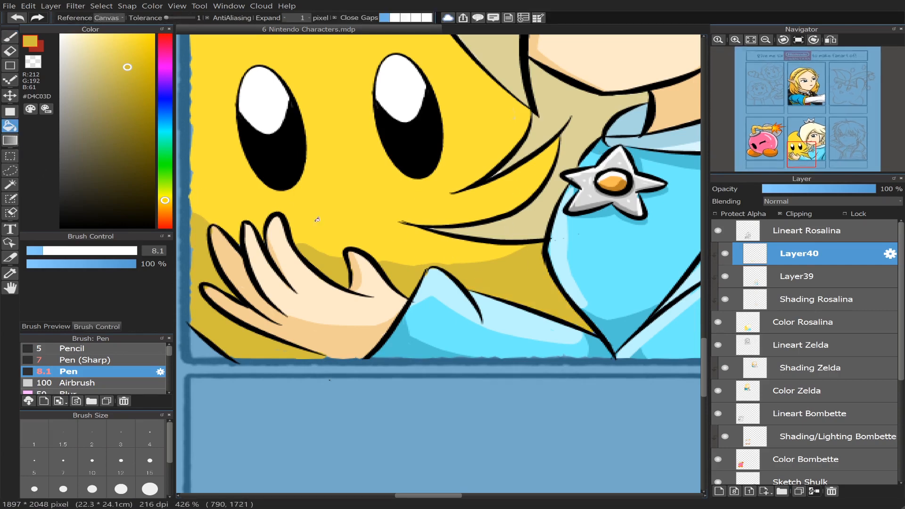
- Smooth the upper edge of Luma's shadow with the Pen at size 8.1 and the Eraser at 11.1
key(b)
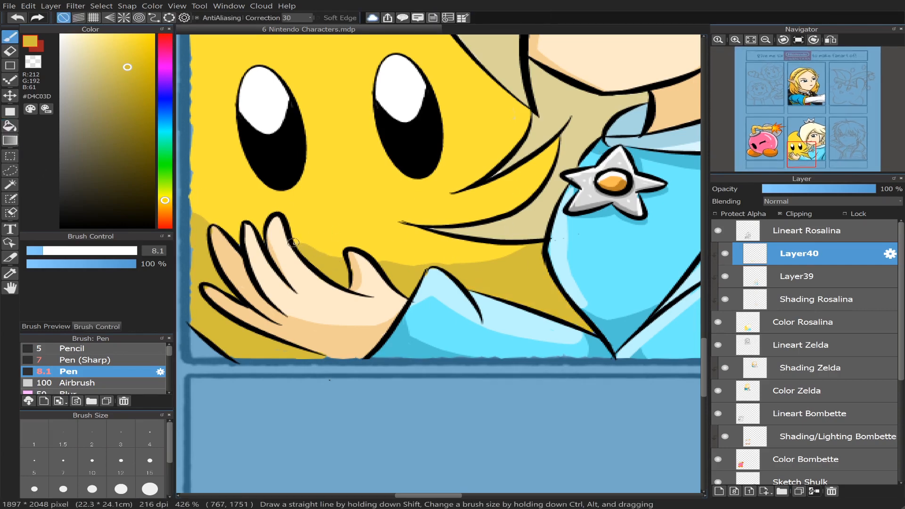
mouse_move(293, 242)
mouse_down()
mouse_move(377, 265)
mouse_move(511, 254)
mouse_up()
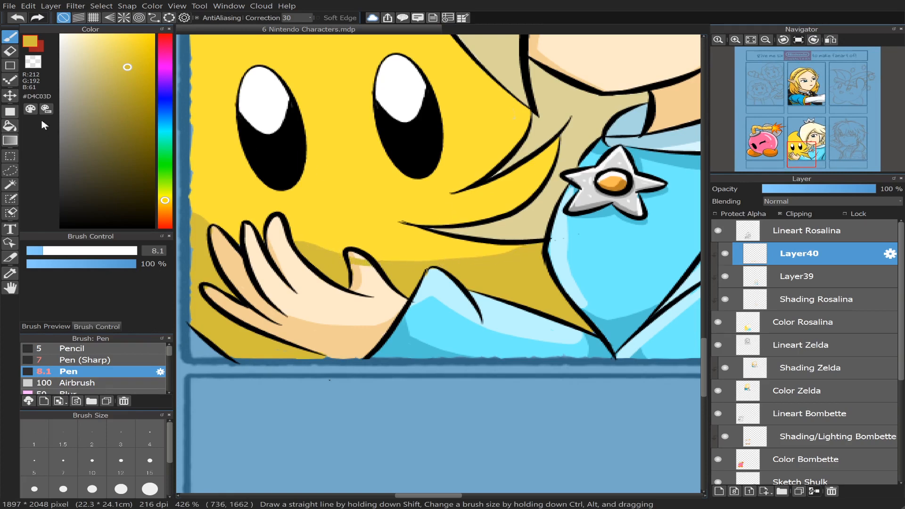
key(e)
drag(357, 259, 355, 259)
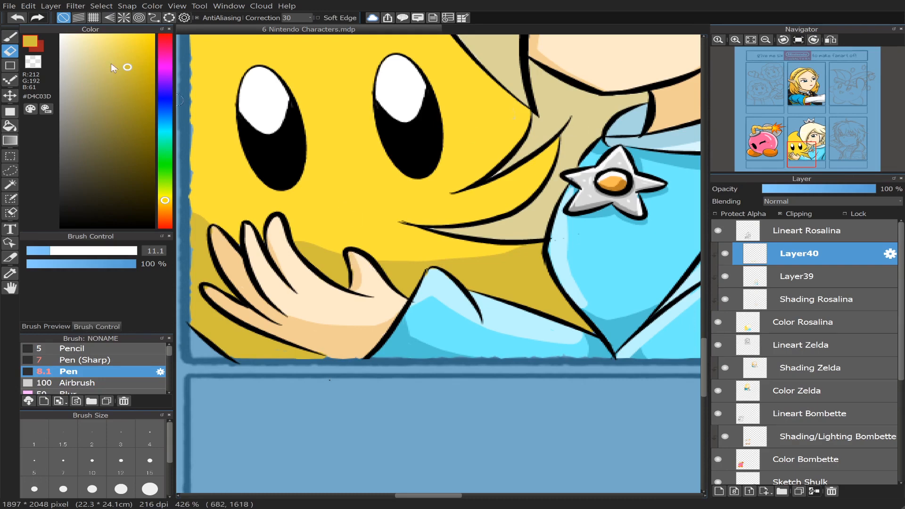
click(13, 41)
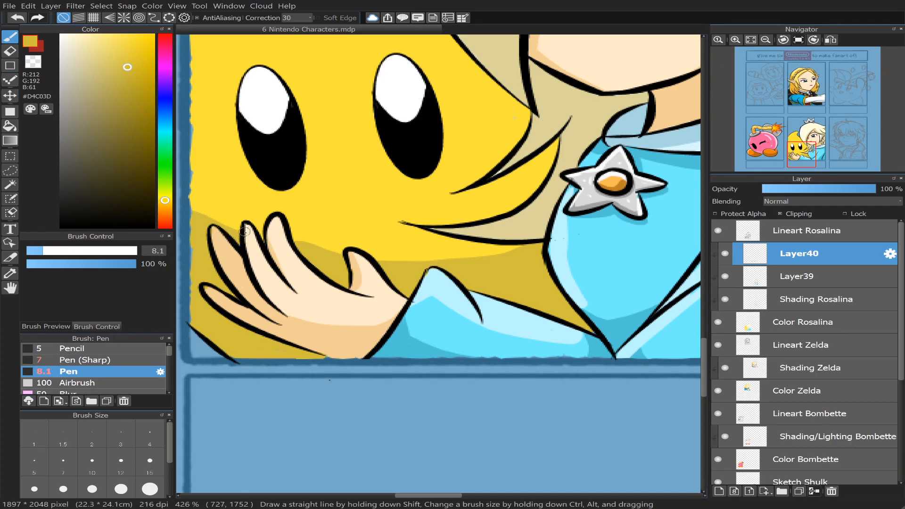
scroll(816, 147, down, 2)
scroll(816, 147, down, 3)
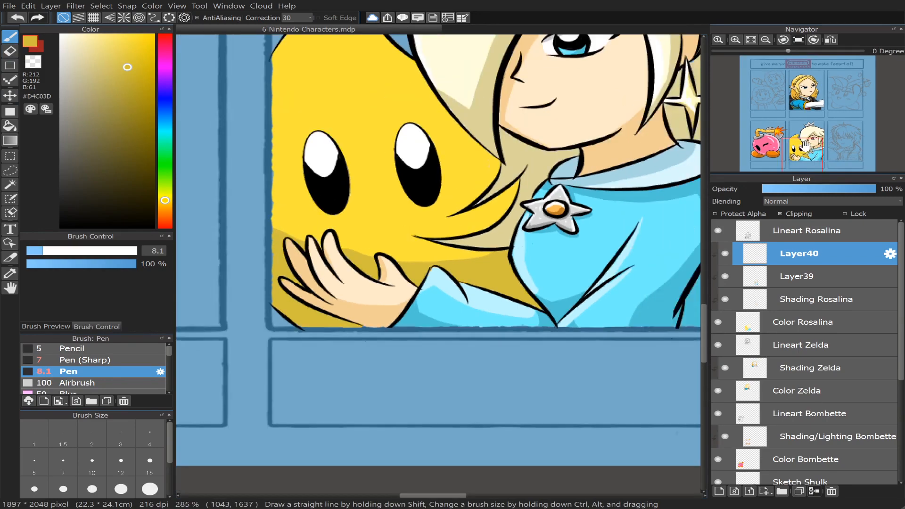
- Shade Luma's pointed side under Rosalina's hair in #D4C03D, outlining with the Pen at 8.1 and filling with the Bucket
scroll(805, 152, up, 2)
drag(803, 152, 805, 148)
scroll(805, 147, down, 3)
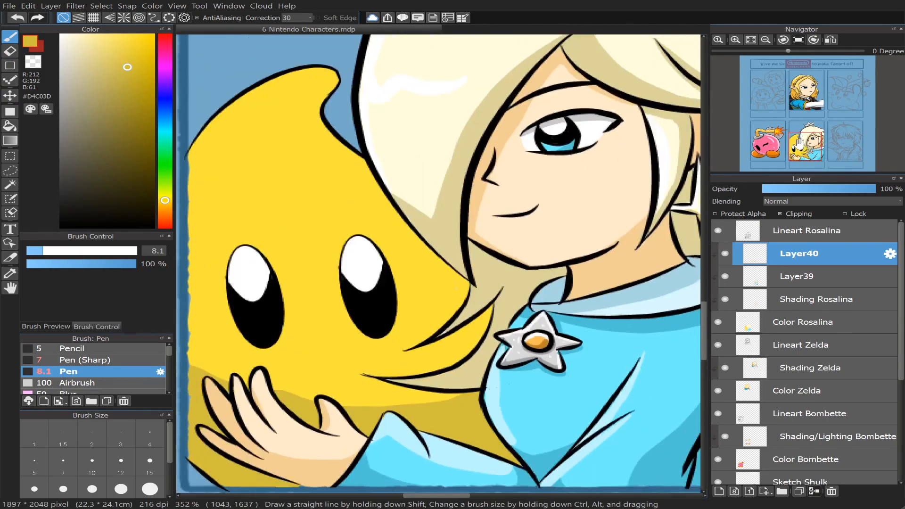
scroll(805, 148, up, 5)
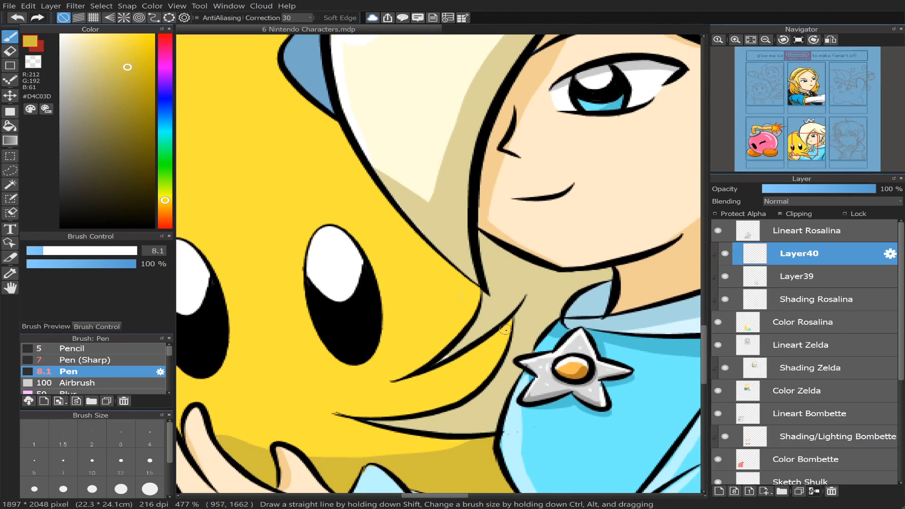
drag(499, 339, 501, 346)
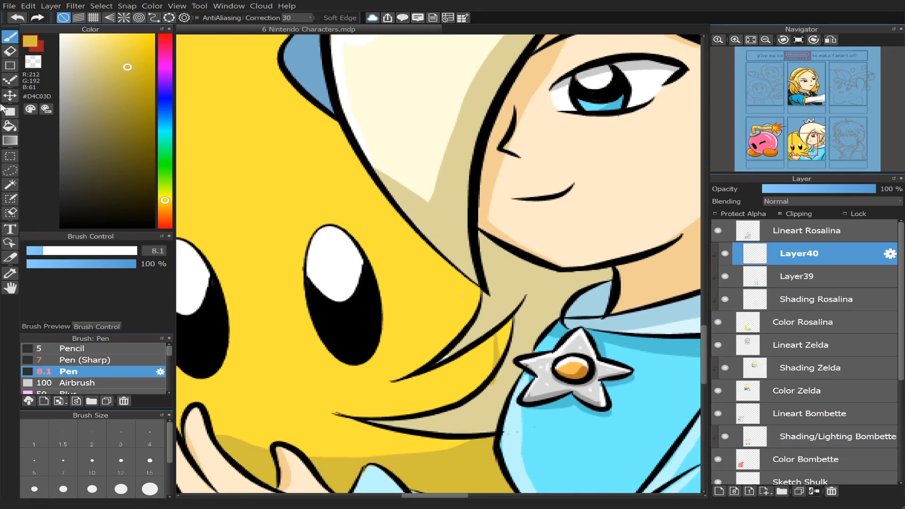
click(10, 125)
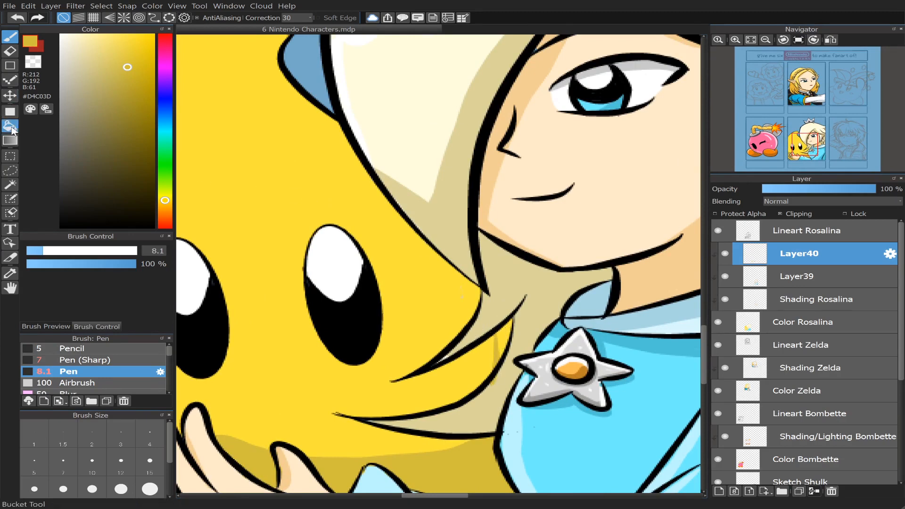
click(507, 333)
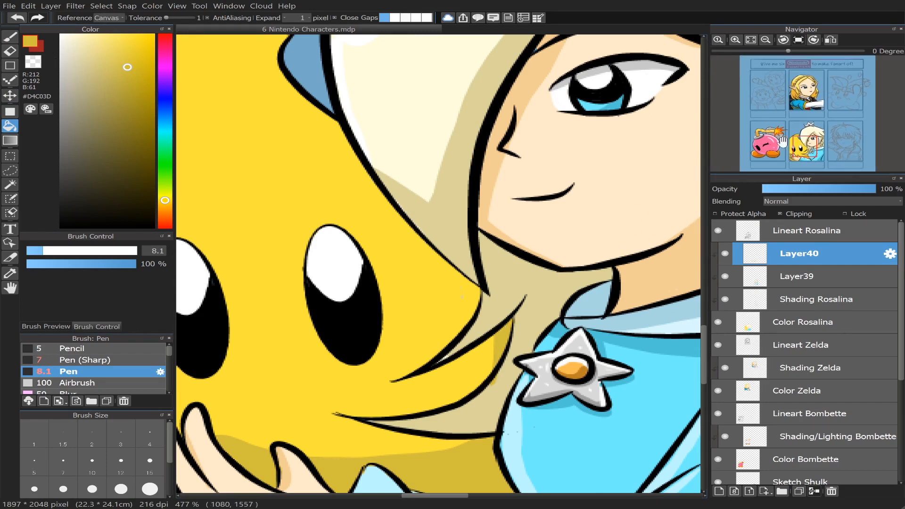
- Add a tapered #D4C03D shadow on Luma's body below Rosalina's lowest hair lock using the Pen at 8.1 and the Bucket
click(10, 36)
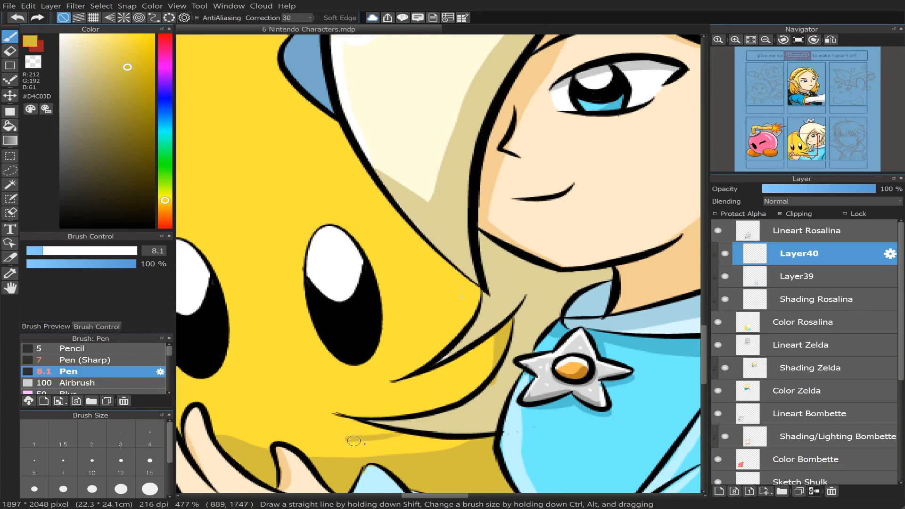
drag(353, 441, 460, 456)
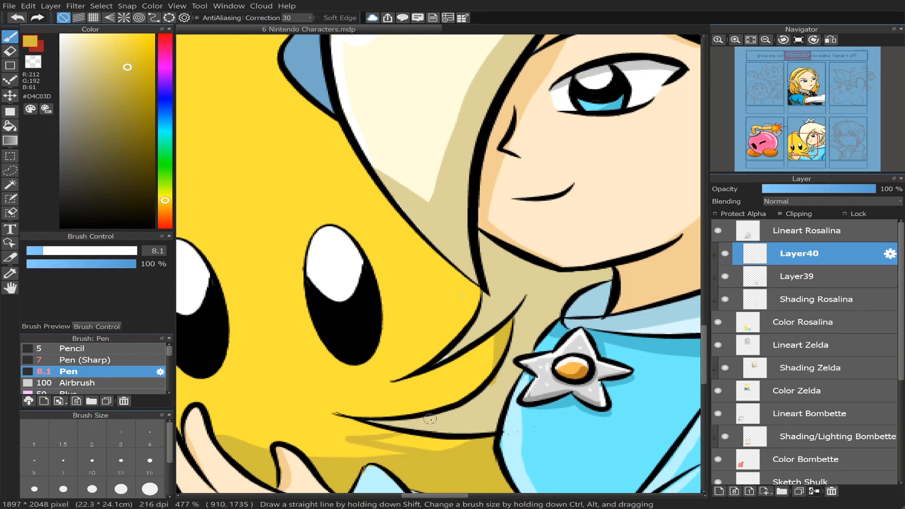
drag(327, 439, 369, 437)
click(10, 126)
click(423, 437)
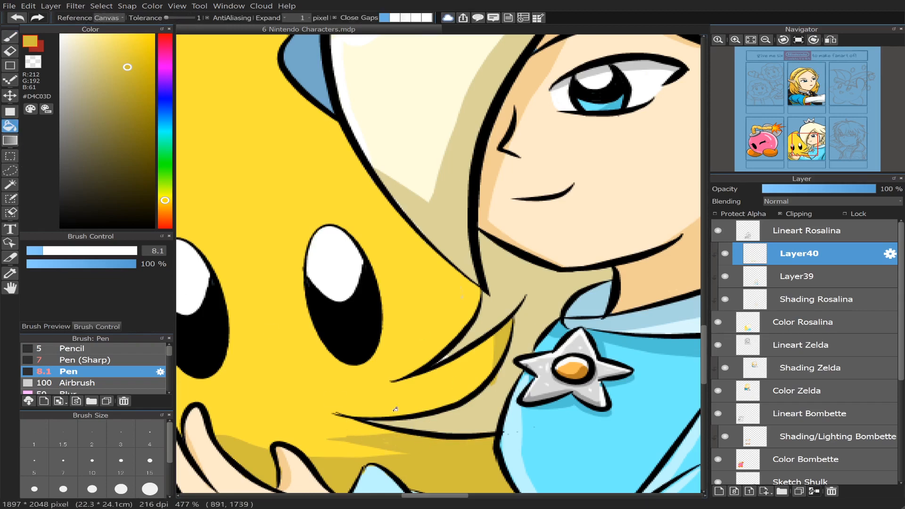
key(b)
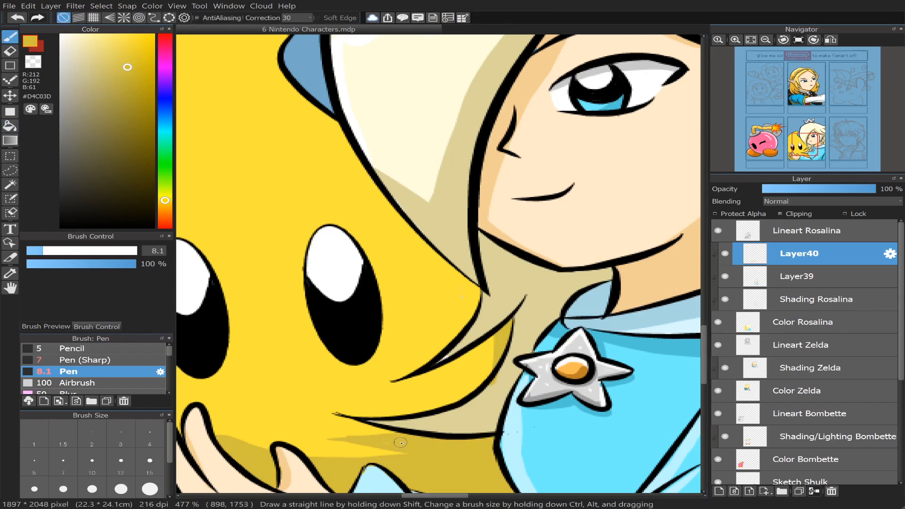
click(10, 51)
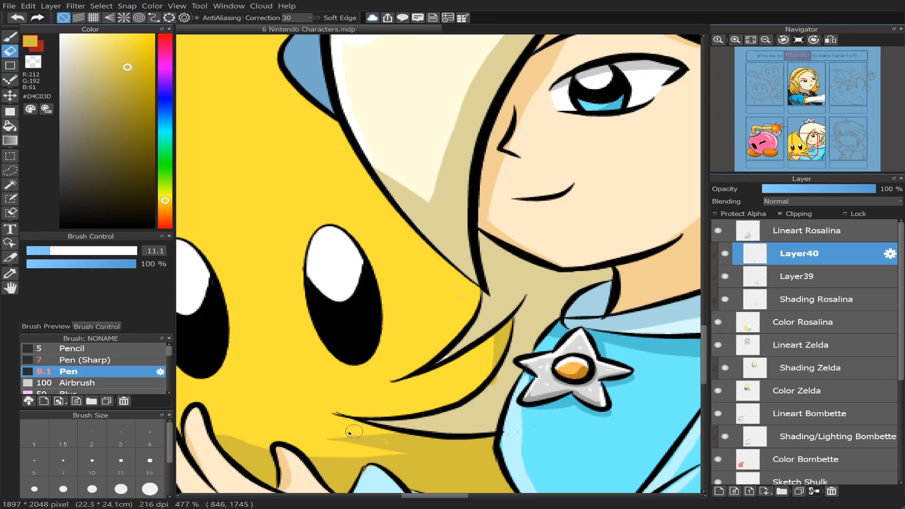
click(10, 36)
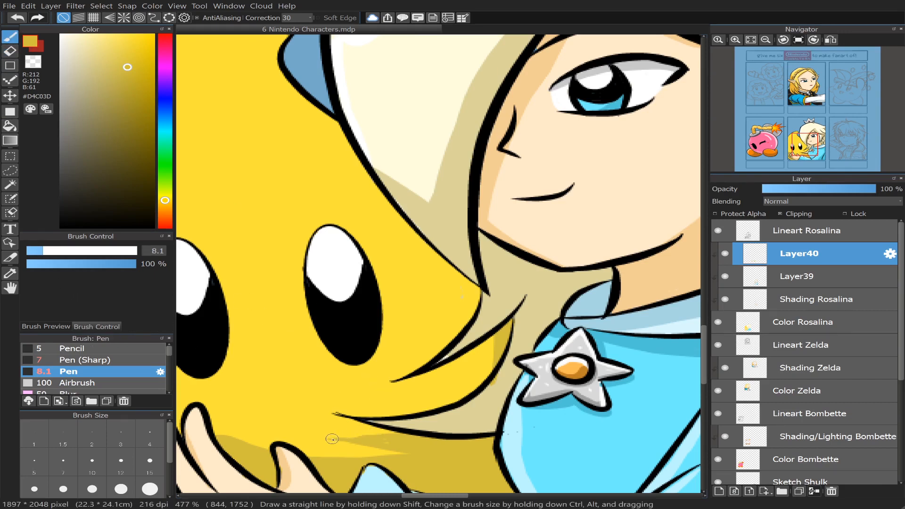
drag(333, 439, 384, 437)
- Outline a shadow on Luma's head along Rosalina's hair with the Pen at 8.1 and fill it with the Bucket
scroll(806, 132, down, 2)
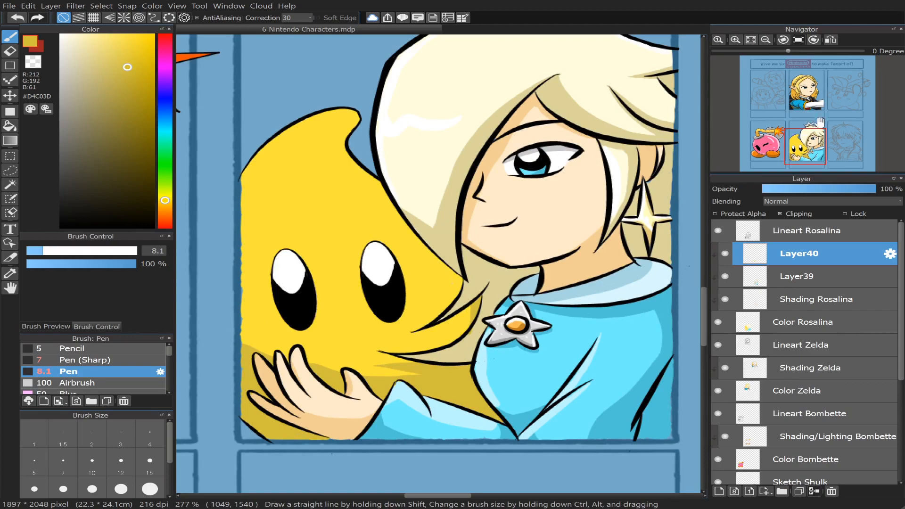
scroll(814, 126, up, 1)
scroll(805, 150, up, 1)
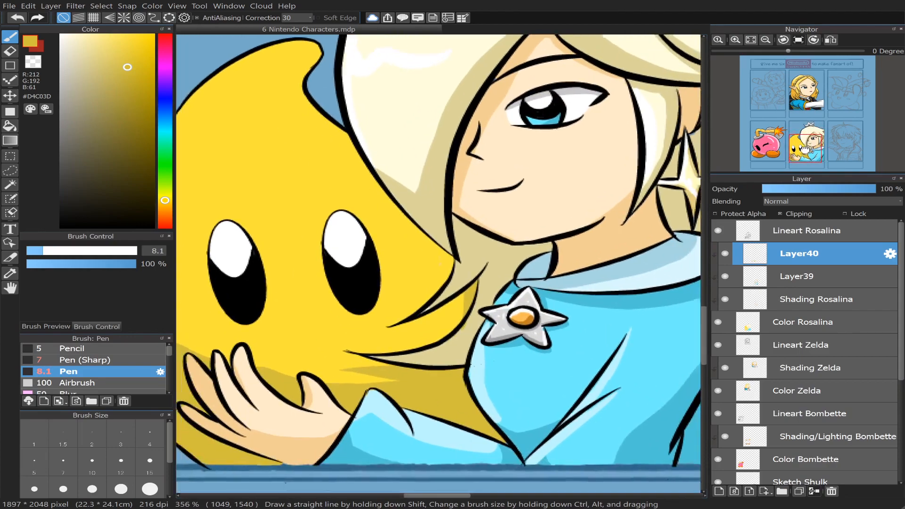
scroll(805, 150, up, 1)
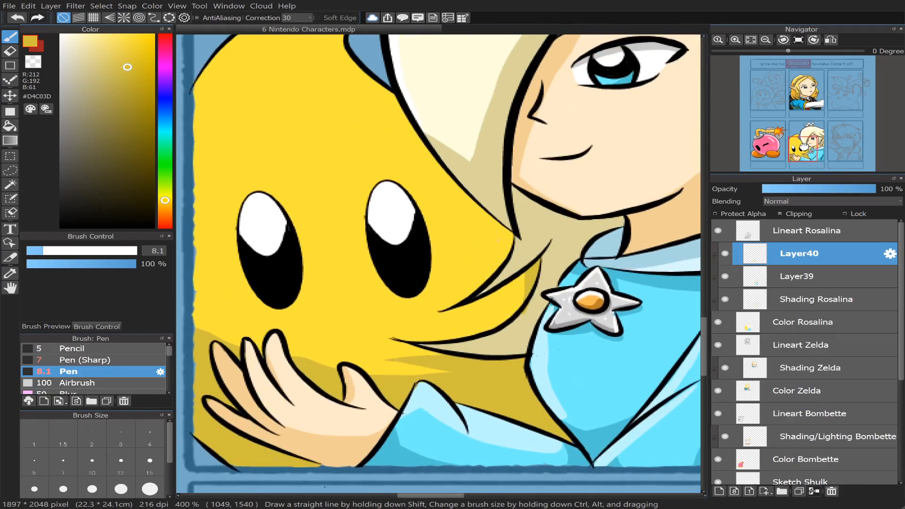
scroll(805, 149, up, 1)
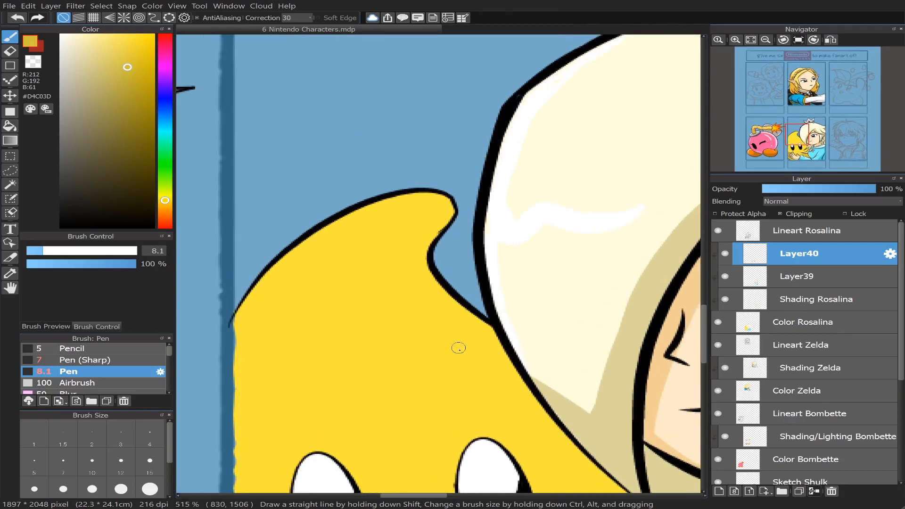
mouse_move(453, 303)
mouse_down()
mouse_move(502, 371)
mouse_move(576, 433)
mouse_up()
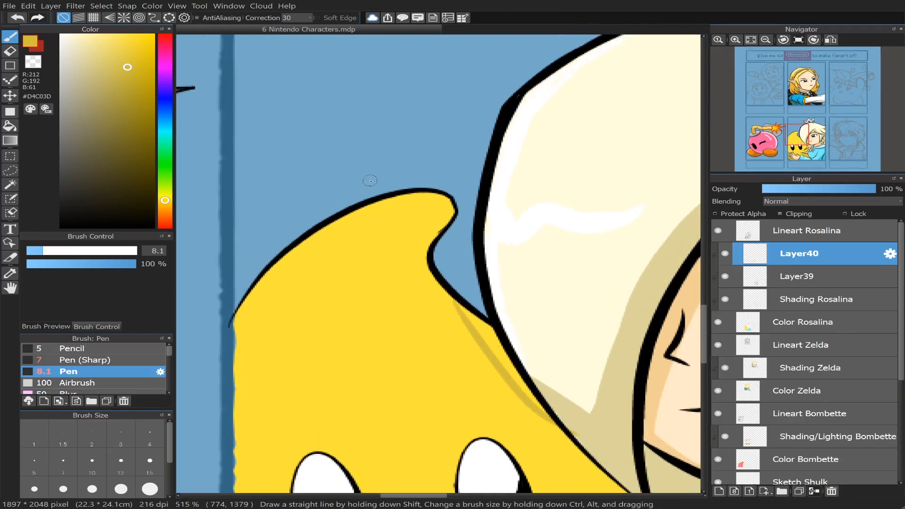
click(10, 126)
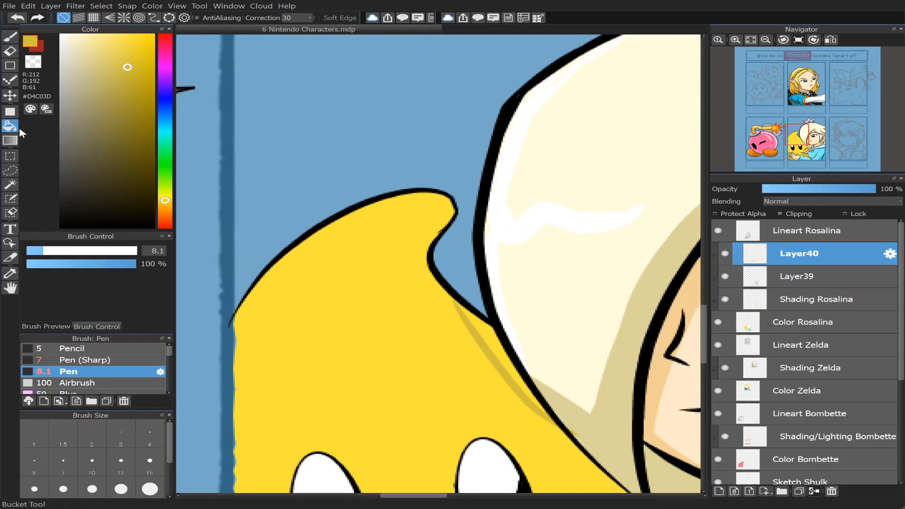
click(499, 346)
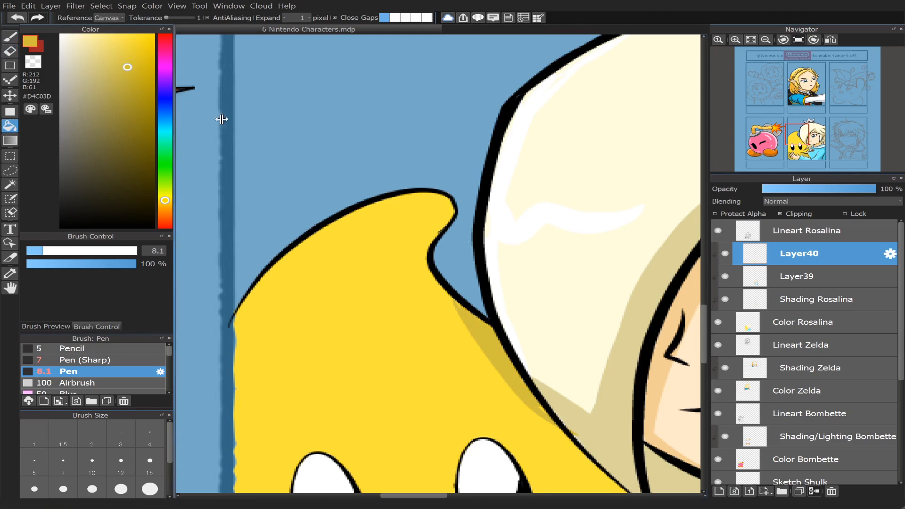
- Refine the edge of Luma's head shadow with the Pen at 8.1 and trim its lower end with the Eraser at 11.1
click(10, 37)
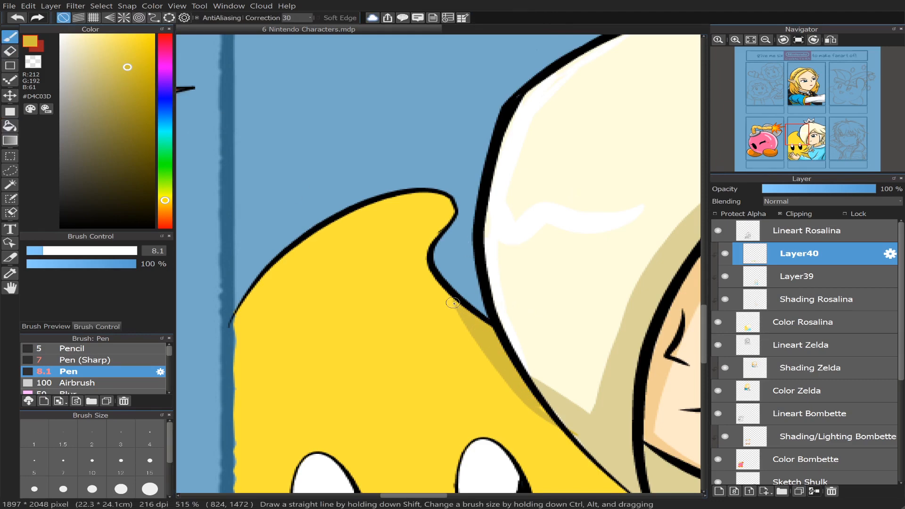
mouse_move(454, 303)
mouse_down()
mouse_move(474, 316)
mouse_move(541, 410)
mouse_up()
key(e)
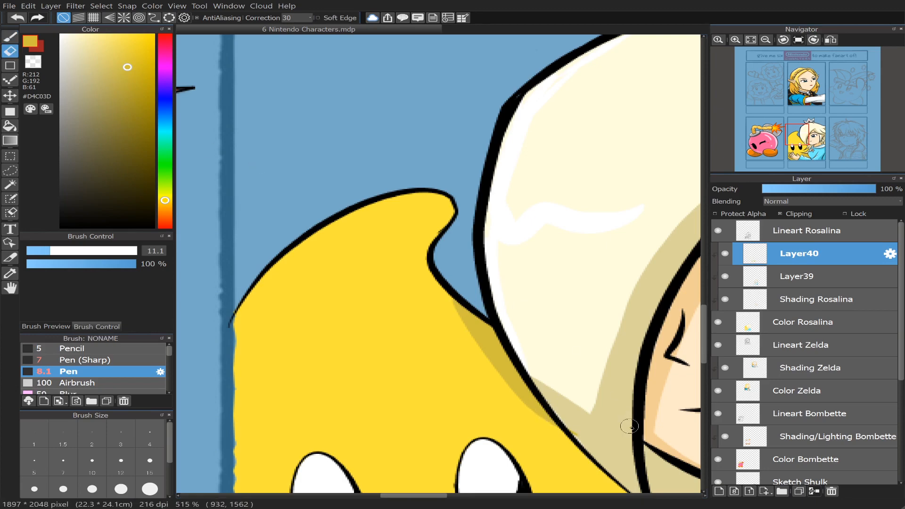
drag(569, 438, 579, 433)
- Turn off clipping for Layer40 and Layer39
scroll(812, 141, down, 2)
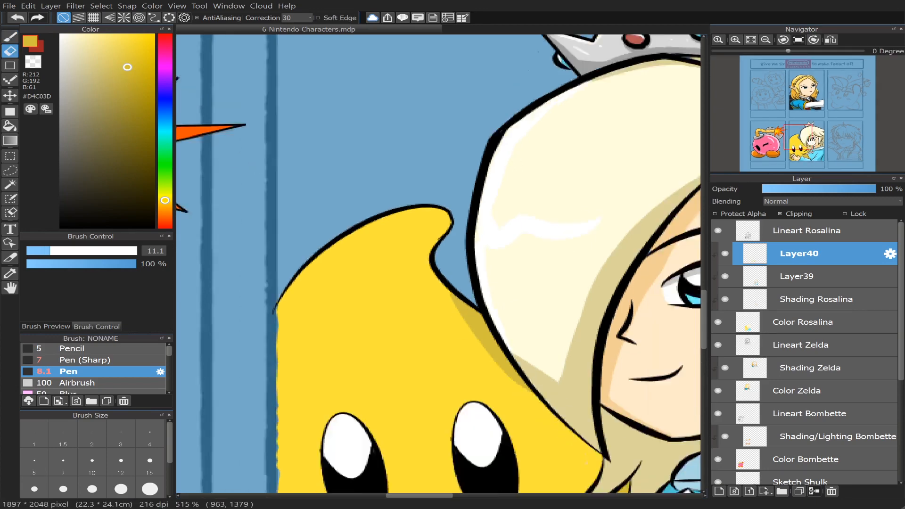
scroll(812, 141, down, 3)
drag(812, 140, 808, 143)
scroll(811, 137, down, 1)
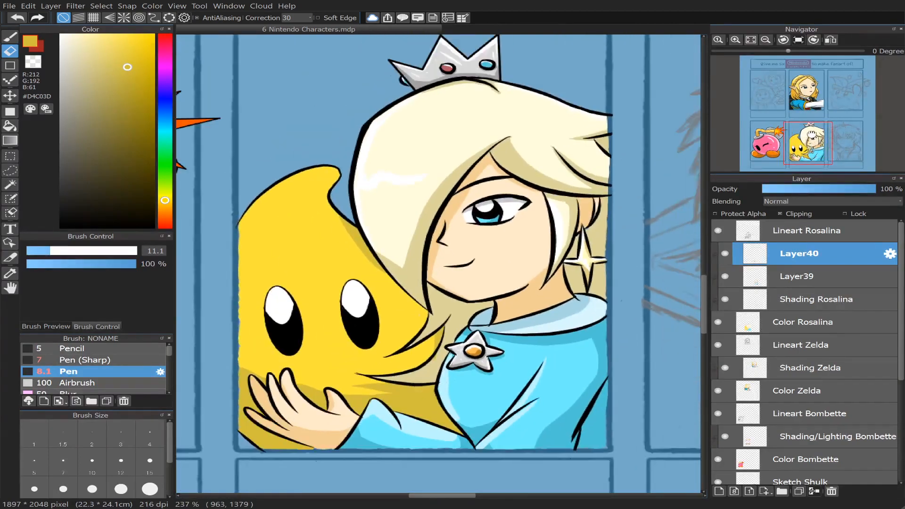
scroll(812, 136, down, 2)
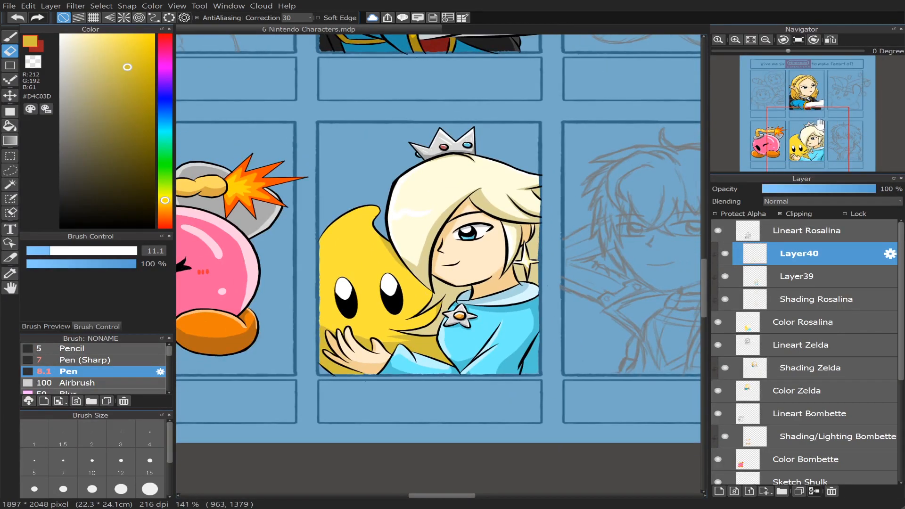
scroll(829, 118, down, 1)
scroll(830, 117, up, 2)
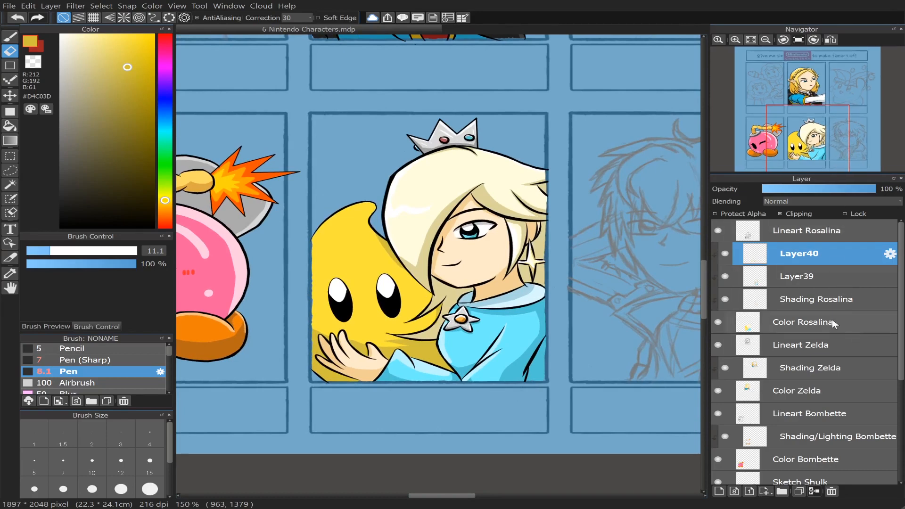
click(802, 215)
click(800, 282)
click(792, 216)
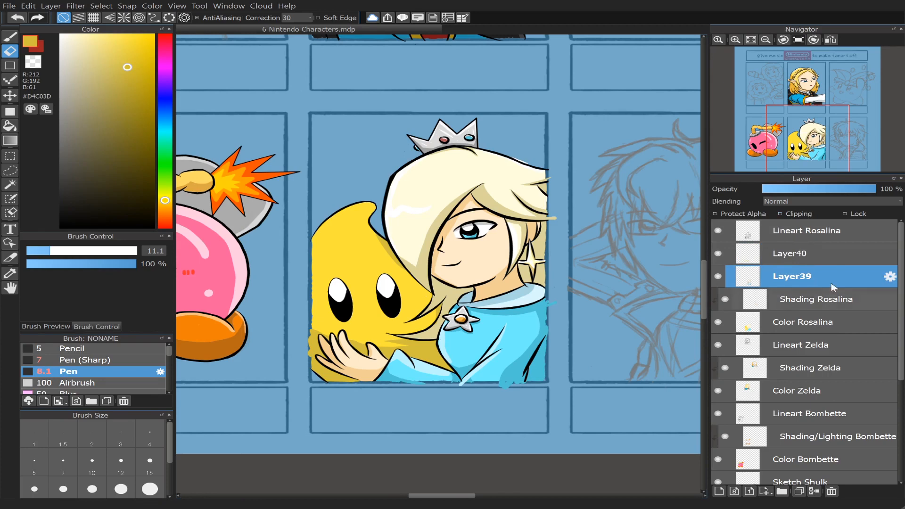
- Merge Layer40 and Layer39 down into Shading Rosalina and check the result by switching that layer off and on
click(818, 254)
click(814, 492)
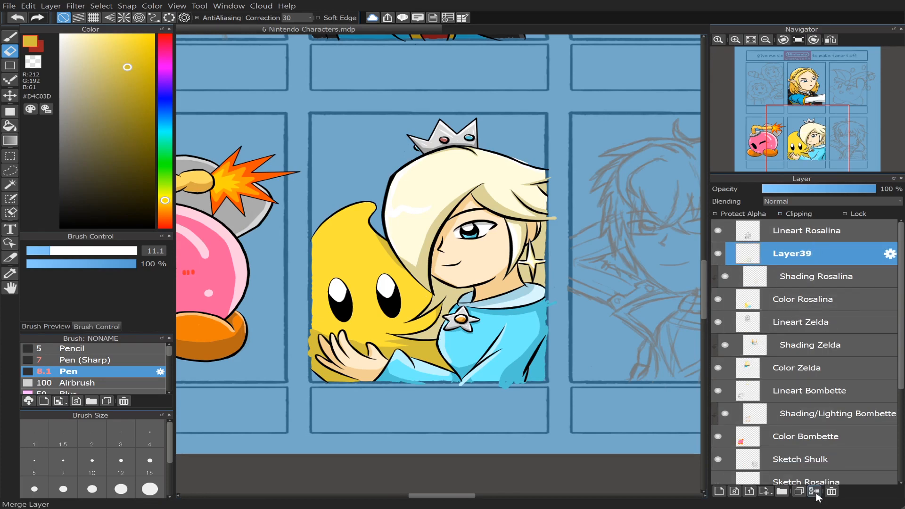
click(814, 491)
click(729, 254)
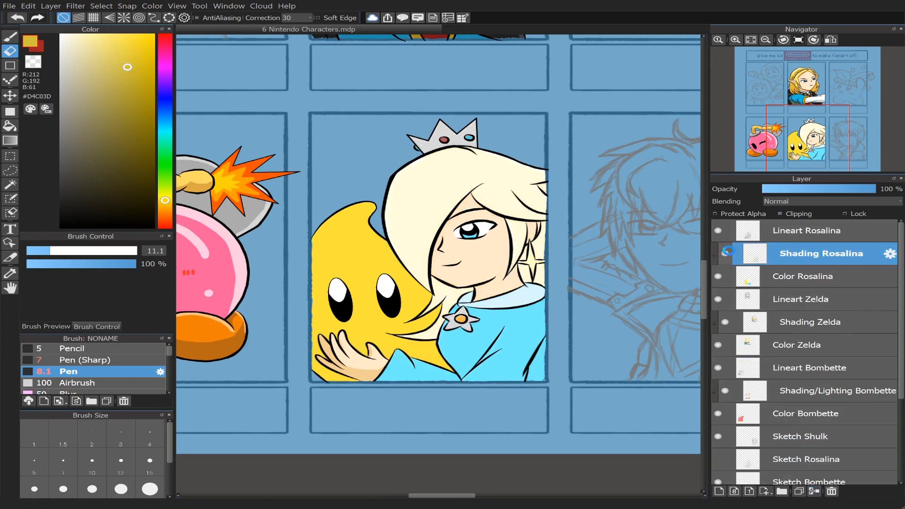
click(726, 254)
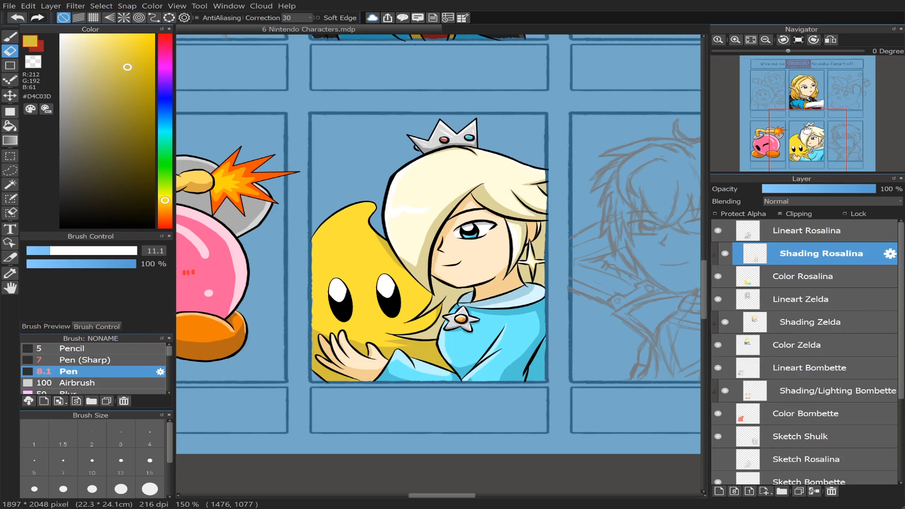
- Hide the blue background layer, Layer34, beneath the template
scroll(808, 130, down, 2)
scroll(902, 337, down, 3)
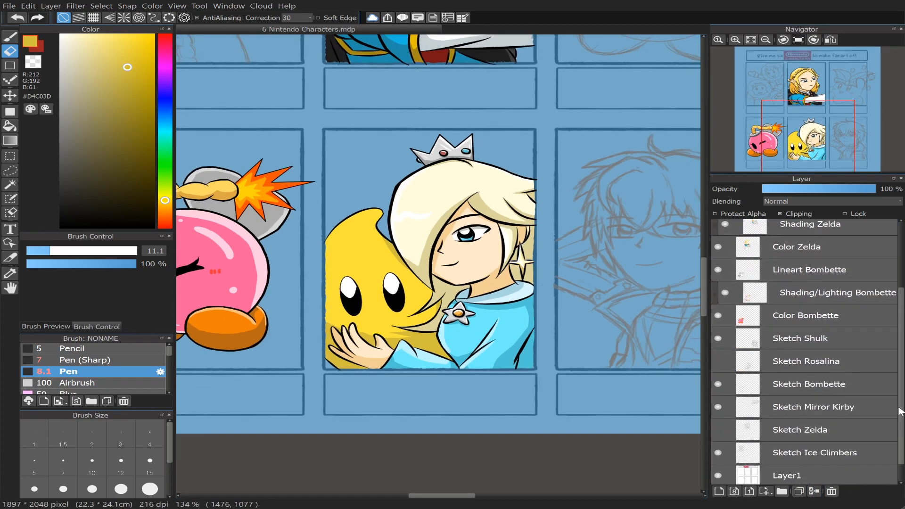
click(809, 473)
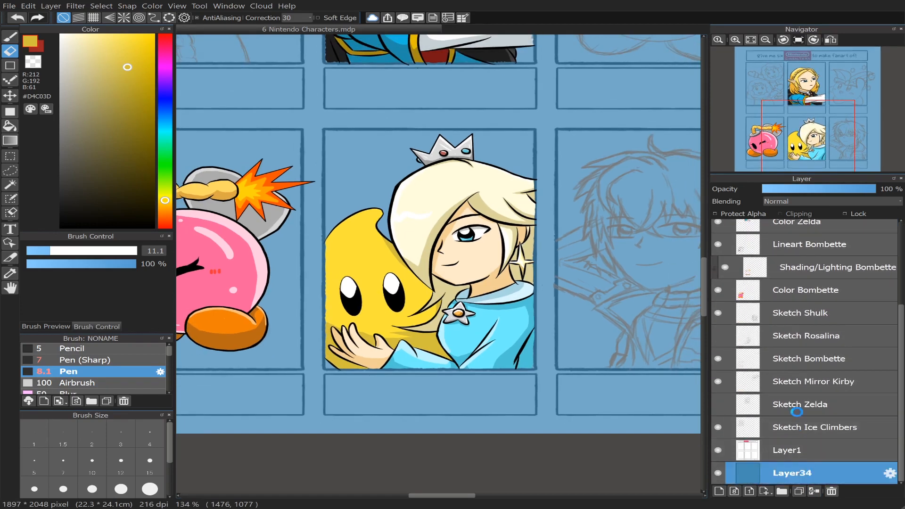
click(719, 473)
- Raise the opacity of the template layer, Layer1, to 100% and review the whole six-character page
click(807, 457)
drag(796, 190, 887, 191)
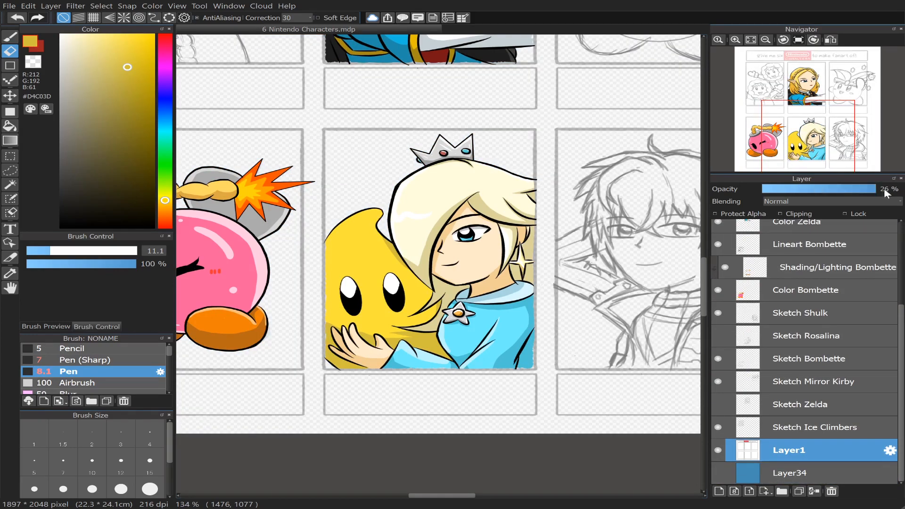
scroll(828, 124, down, 2)
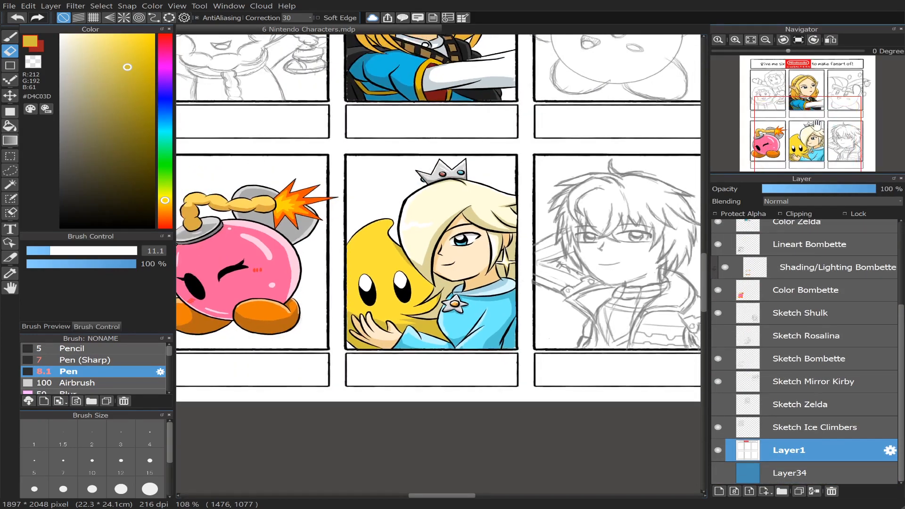
drag(805, 141, 807, 126)
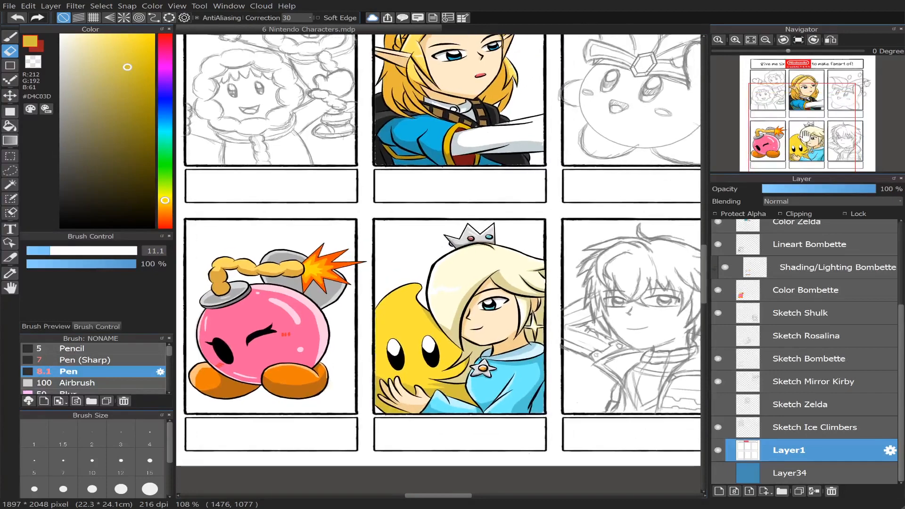
scroll(808, 125, down, 2)
scroll(809, 125, up, 1)
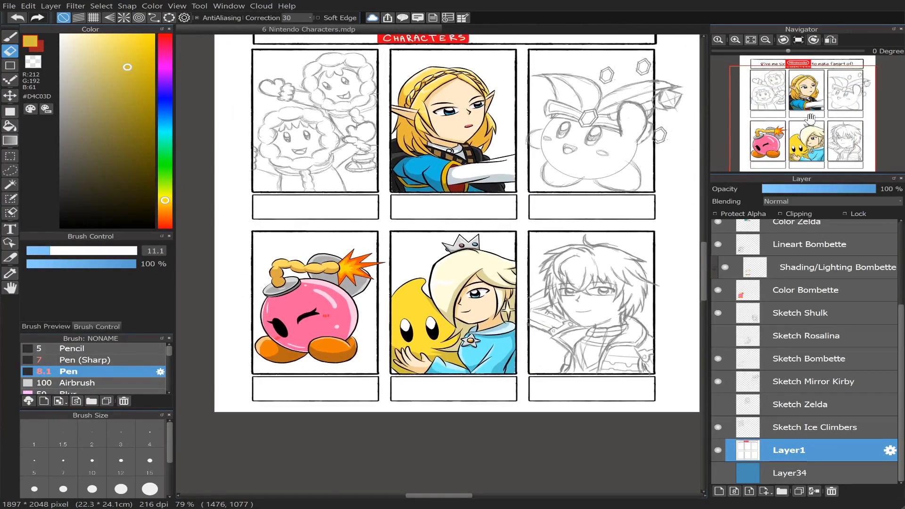
click(753, 40)
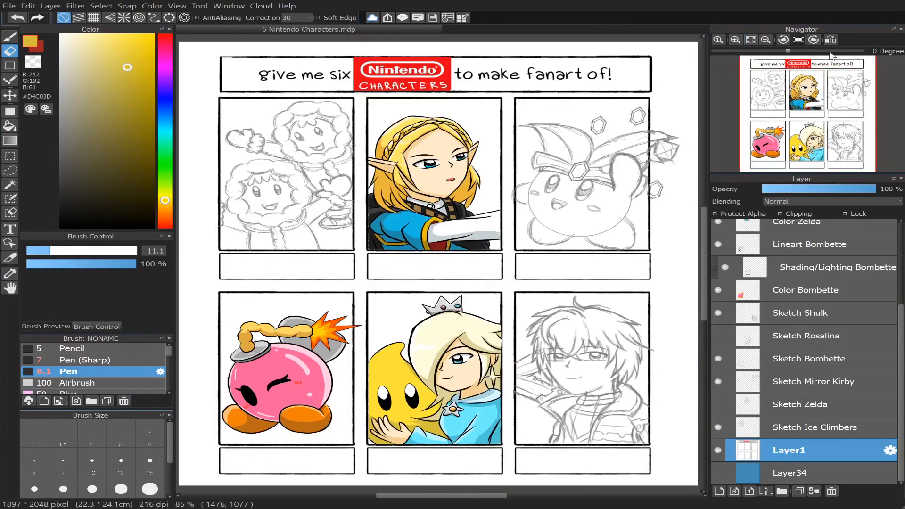